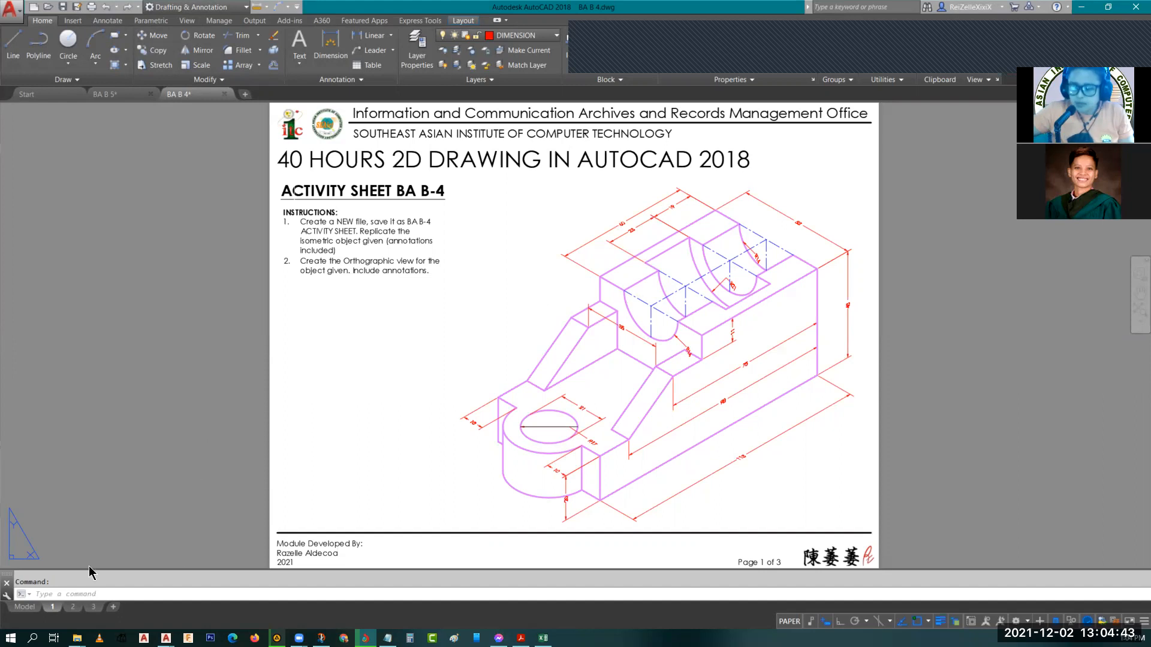
Switch from the activity sheet to the BA B 3 drawing.
mouse_move(77, 638)
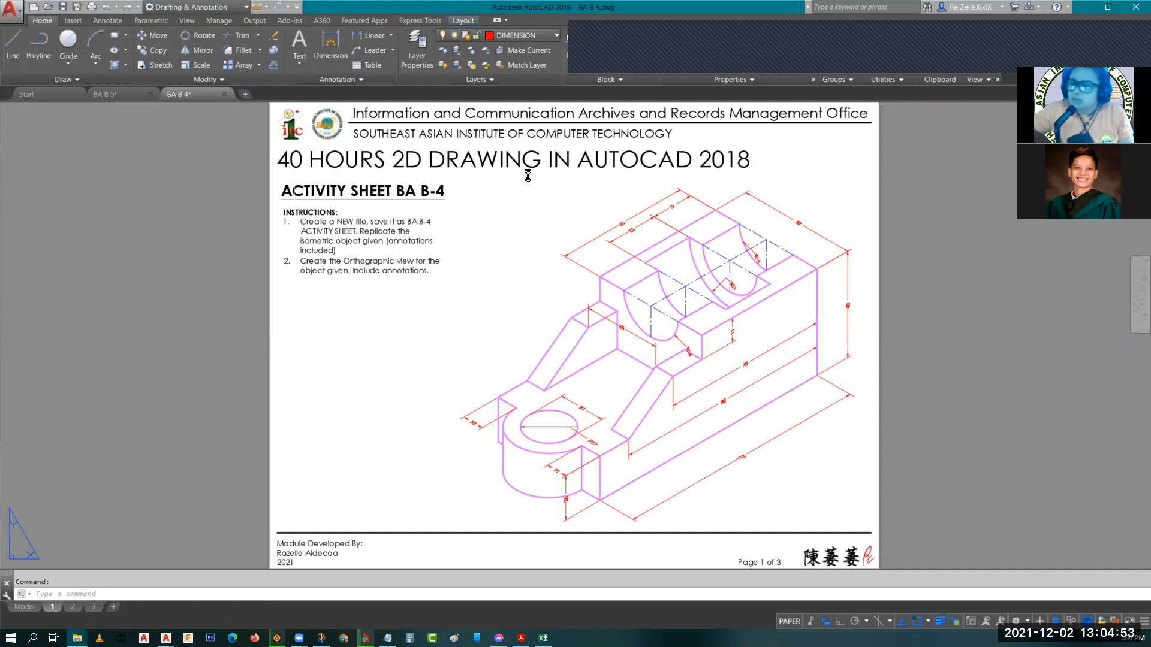
left_click_drag(494, 94, 494, 94)
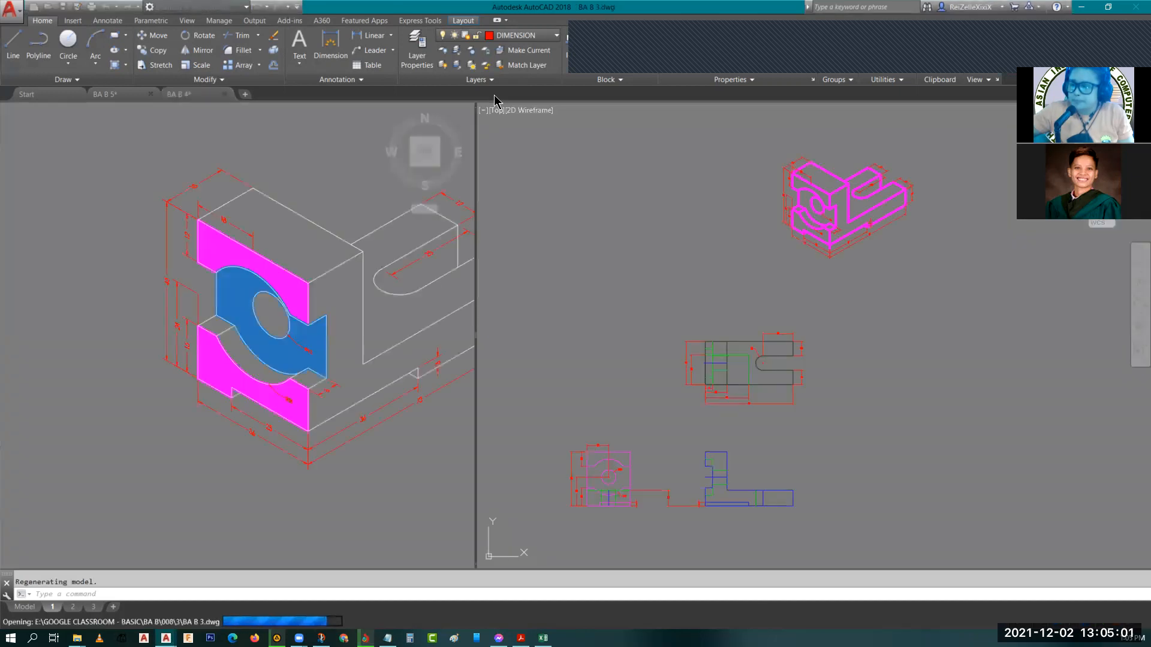
left_click(556, 171)
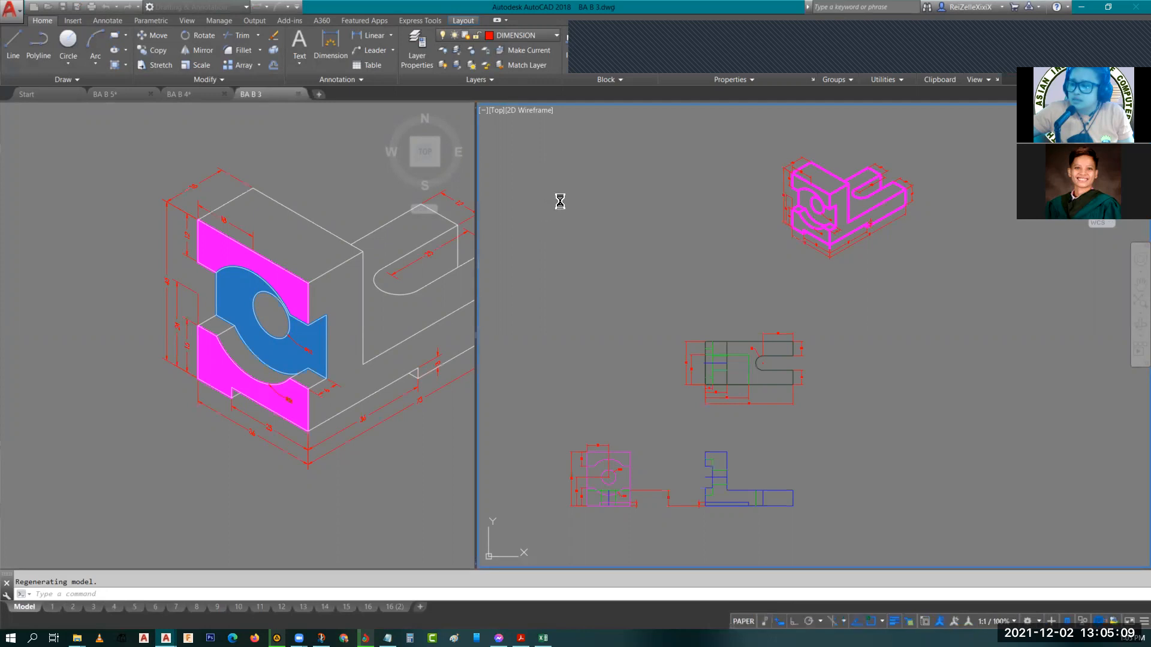
Zoom and pan around model space to review the dimensioned isometric cube examples.
double_click(530, 233)
scroll(532, 230, "down", 3)
scroll(534, 235, "down", 4)
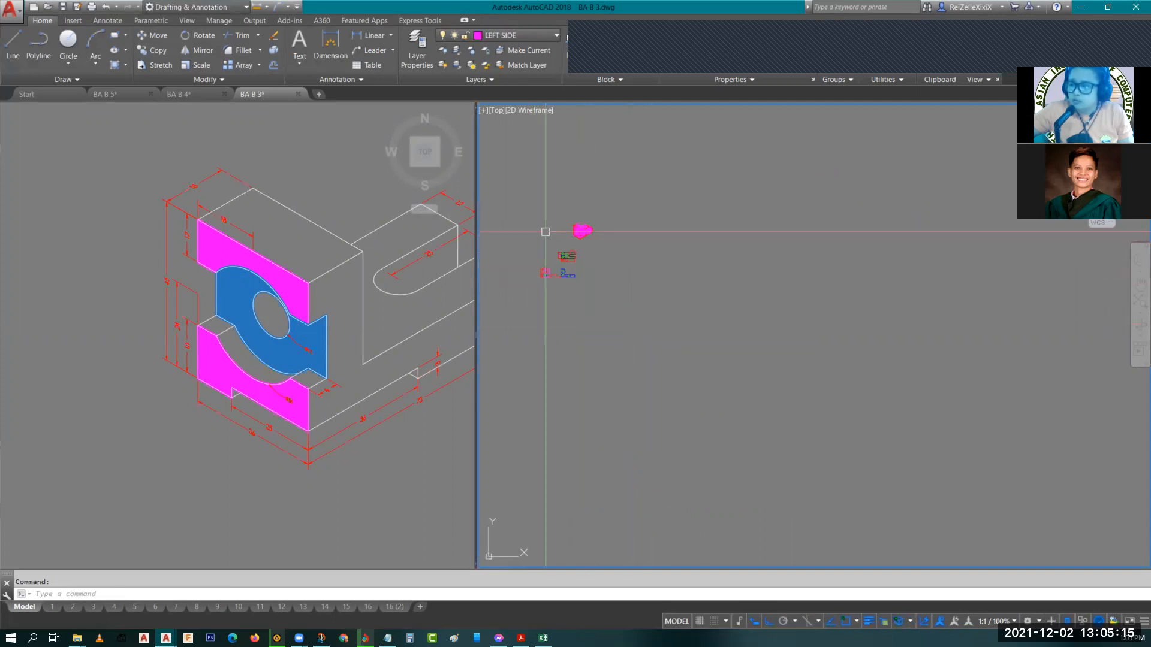
scroll(750, 334, "down", 3)
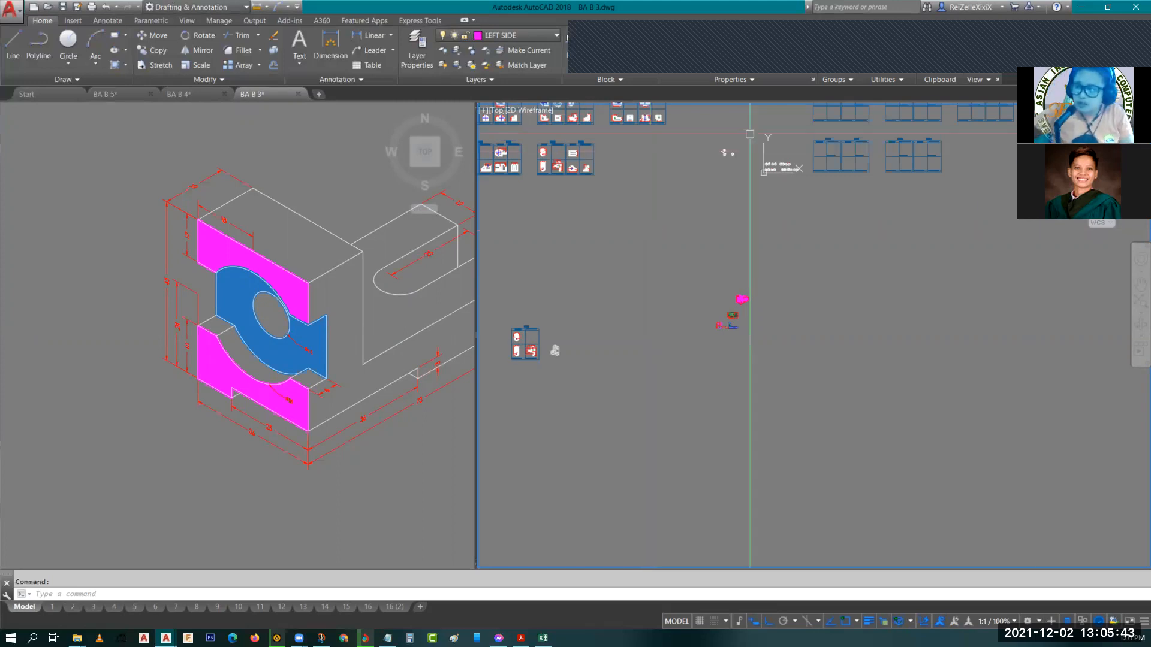
scroll(761, 134, "up", 5)
scroll(813, 352, "up", 2)
scroll(810, 352, "up", 6)
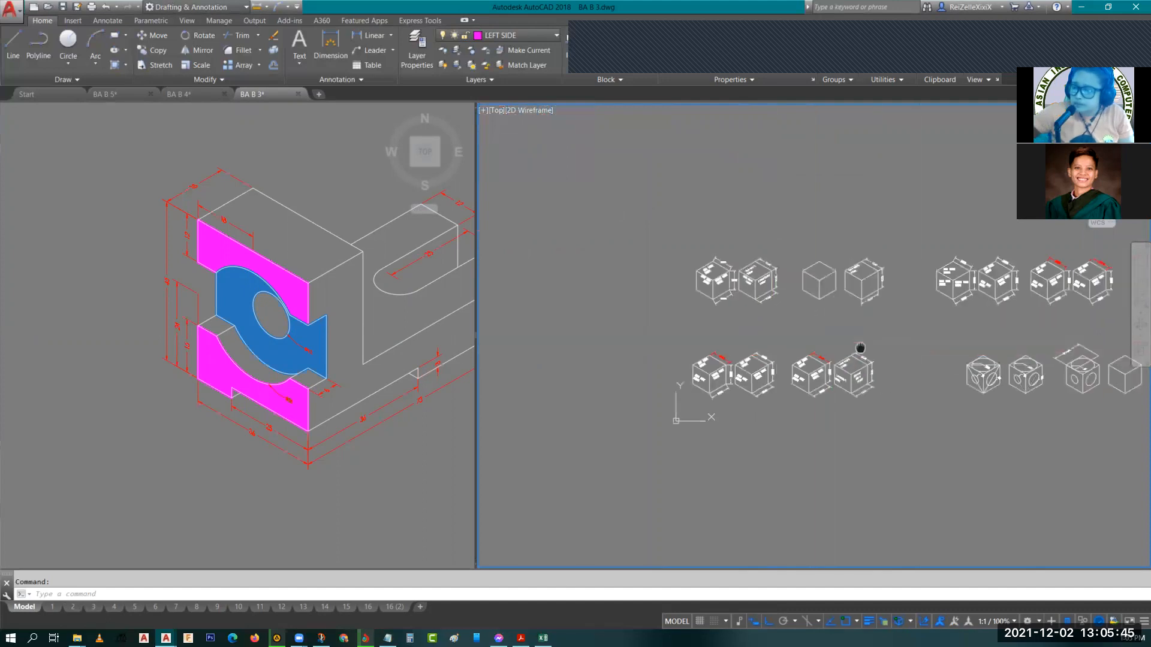
middle_click_drag(750, 373, 899, 417)
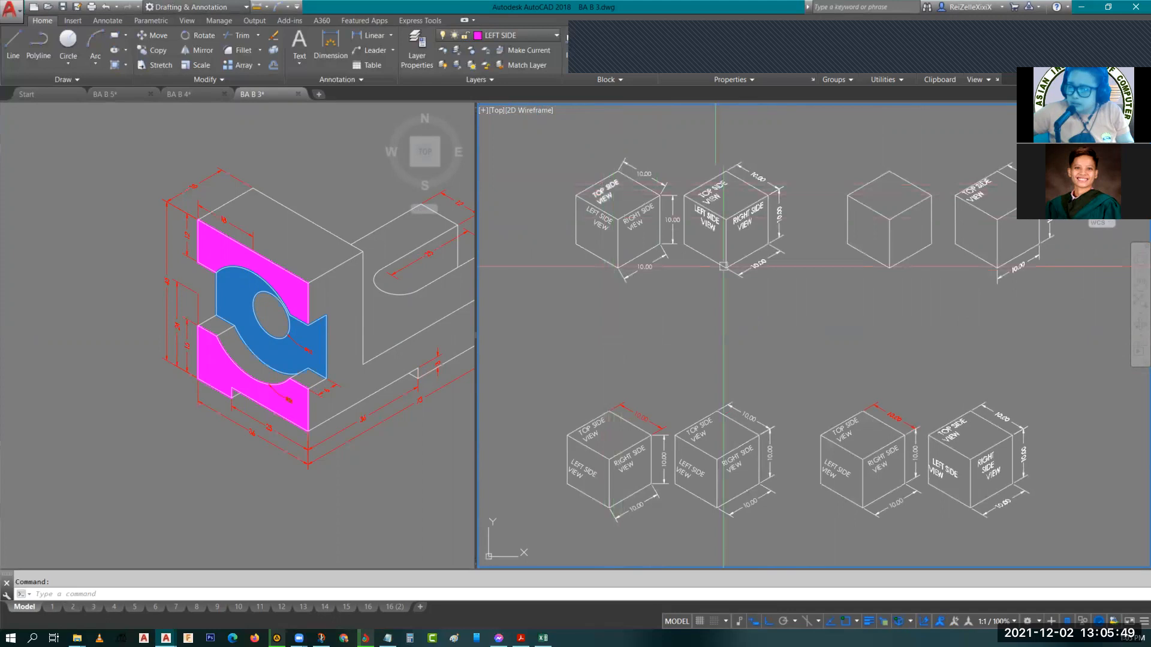
middle_click_drag(650, 162, 635, 249)
scroll(718, 207, "up", 4)
middle_click_drag(718, 206, 721, 202)
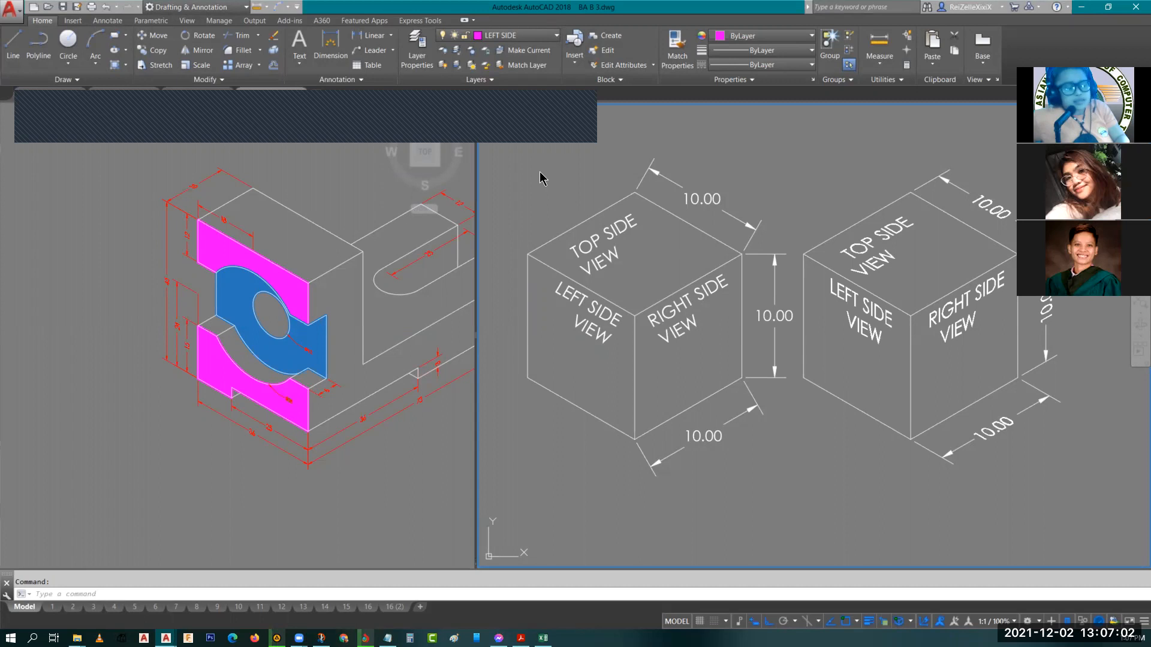
Change the viewport configuration to a single viewport and center the labeled cube.
left_click(187, 21)
left_click(130, 66)
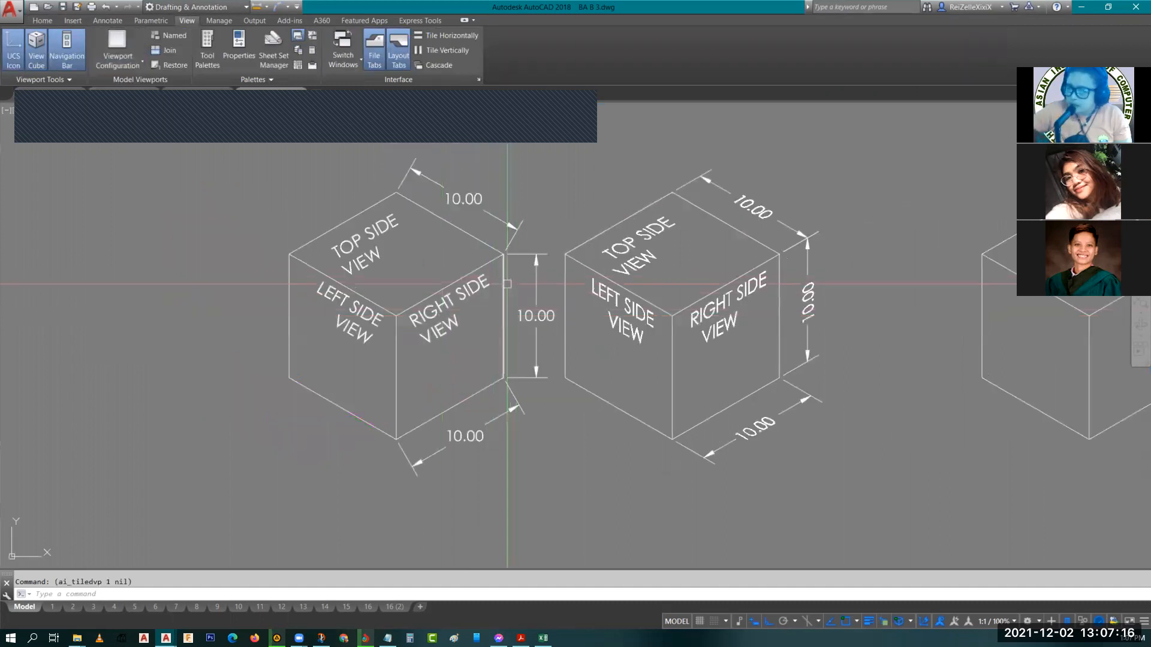
middle_click_drag(507, 283, 560, 332)
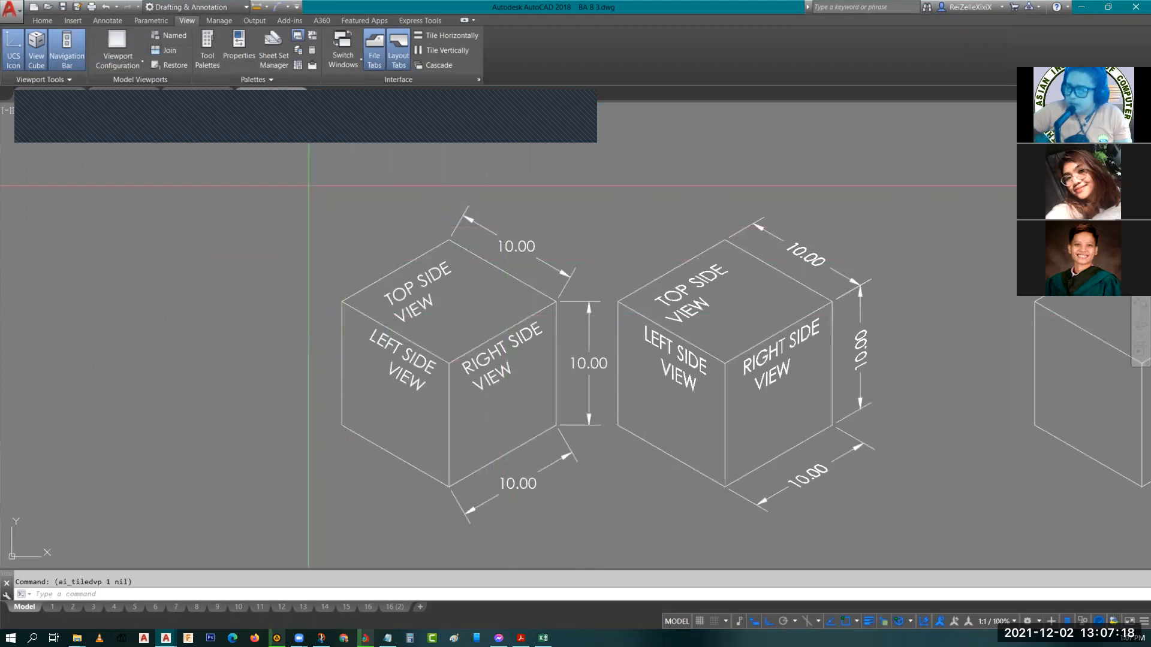
Select the labeled dimensioned cube with a selection window.
left_click(308, 186)
left_click(603, 536)
left_click(589, 430)
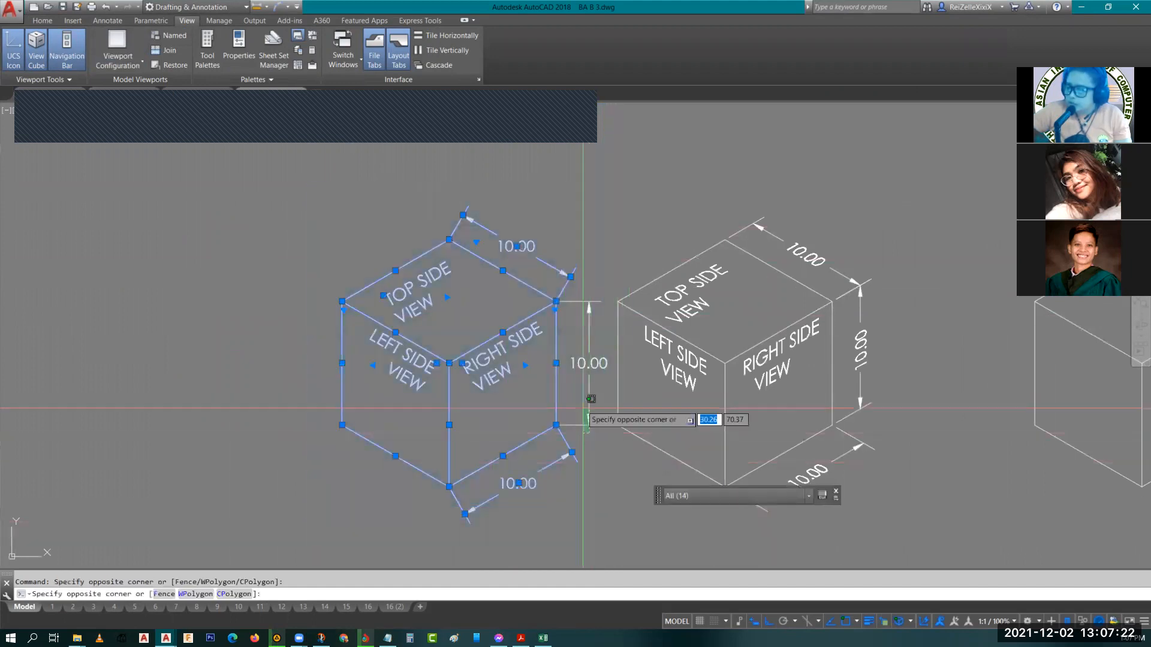
left_click(587, 416)
scroll(497, 356, "down", 8)
scroll(685, 427, "up", 7)
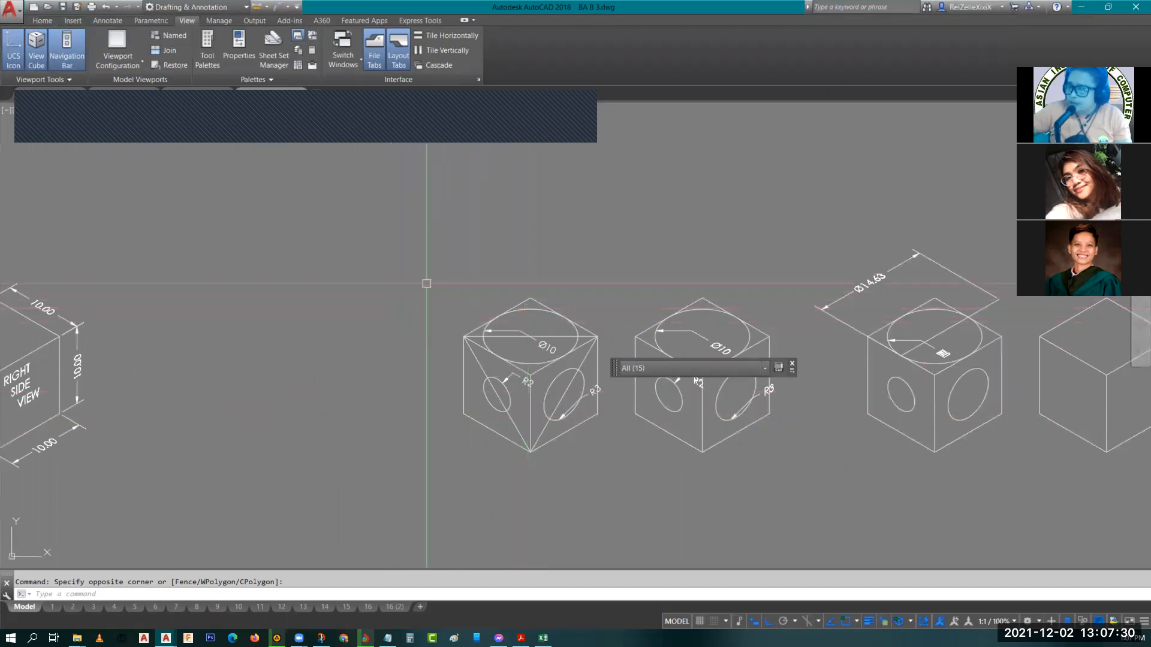
Select the cube with circular holes and copy it to the clipboard.
left_click(425, 245)
left_click(609, 479)
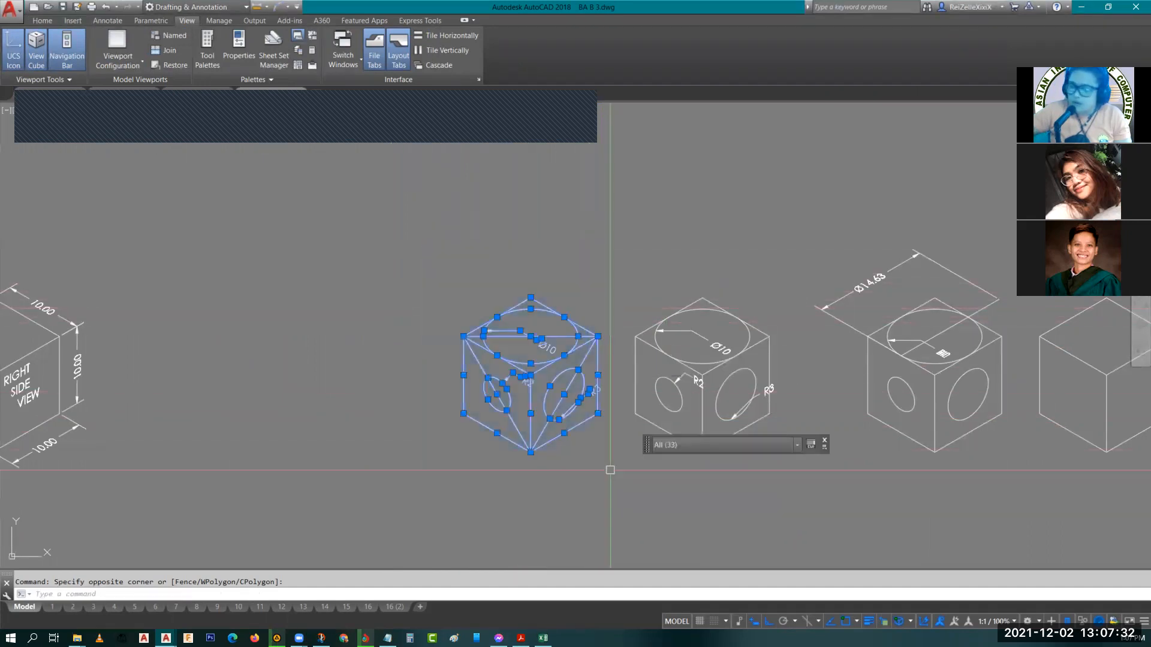
key("ctrl+c")
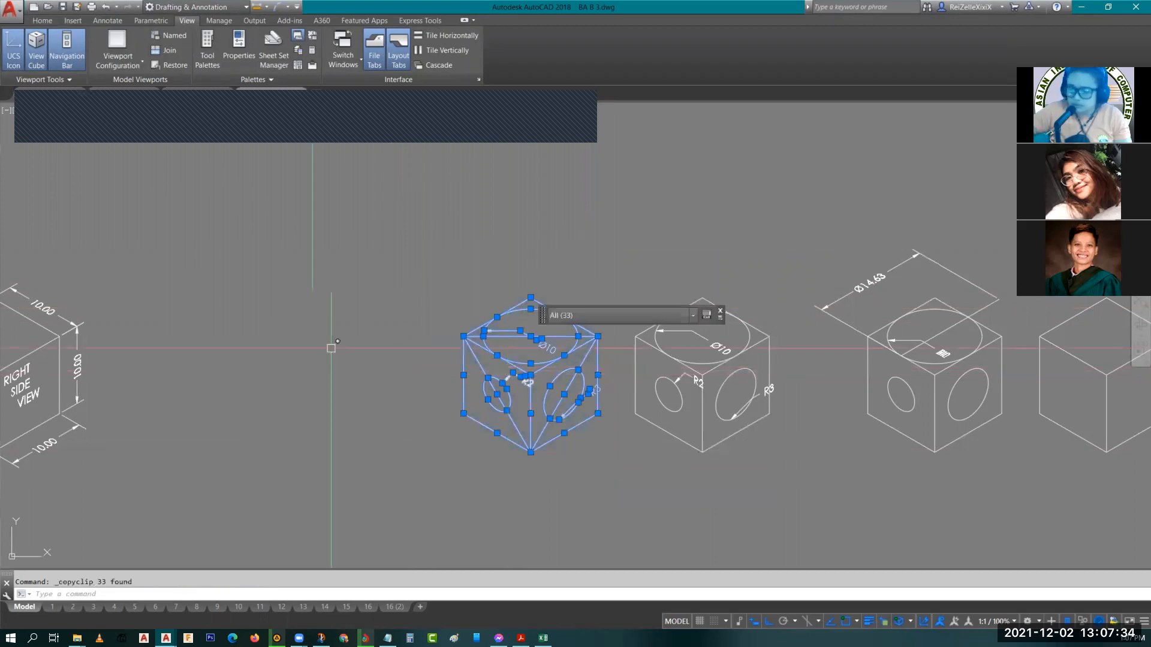
Paste the copied cube and duplicate it with the Copy command near the other drawings.
key("ctrl+v")
scroll(408, 301, "down", 8)
middle_click_drag(391, 301, 480, 528)
type("co")
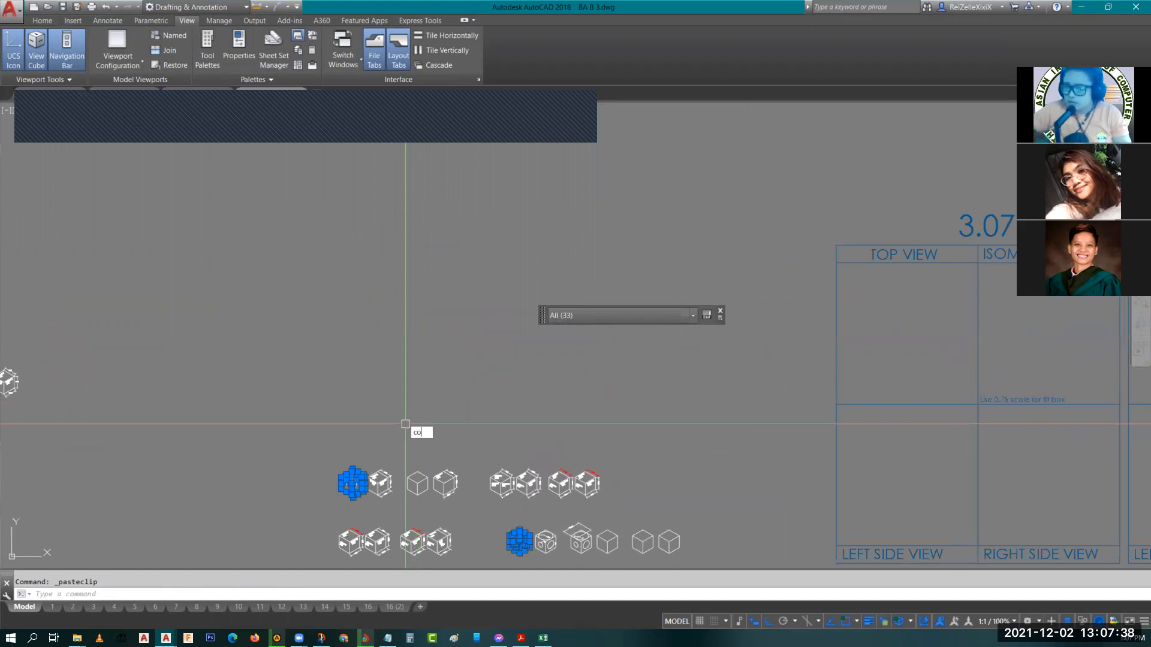
key("Return")
left_click(351, 482)
left_click(353, 286)
key("Escape")
key("Escape")
Return to the labeled cube and inspect the TOP SIDE VIEW text's properties.
scroll(318, 269, "up", 8)
middle_click_drag(683, 393, 282, 249)
middle_click_drag(385, 330, 426, 385)
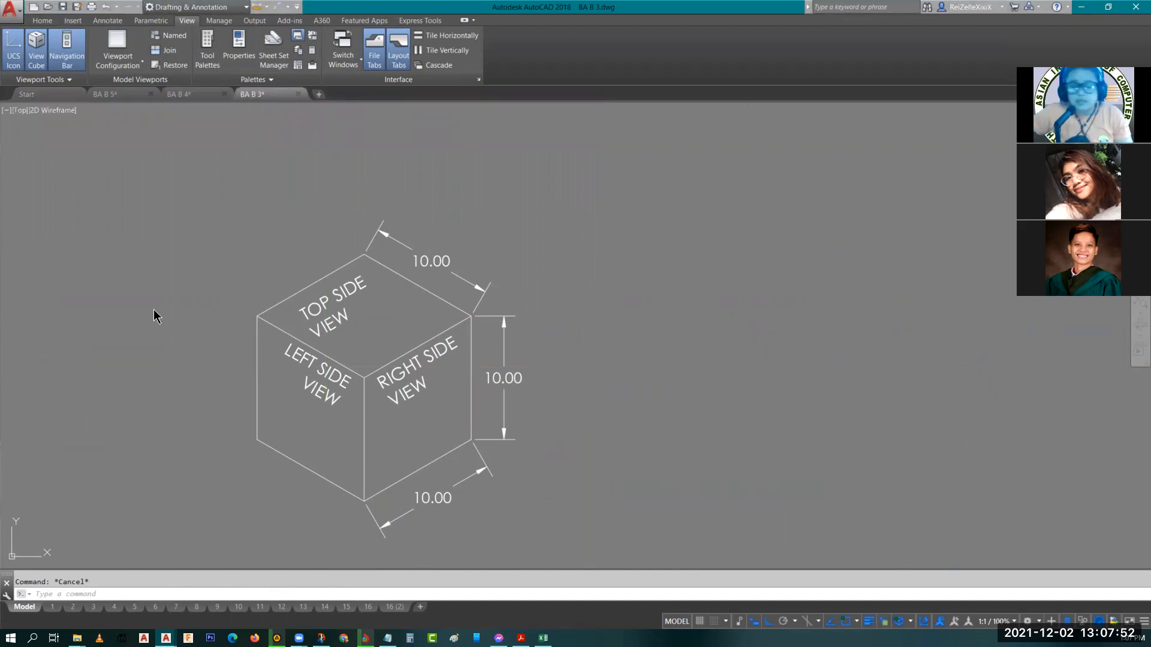
left_click(329, 300)
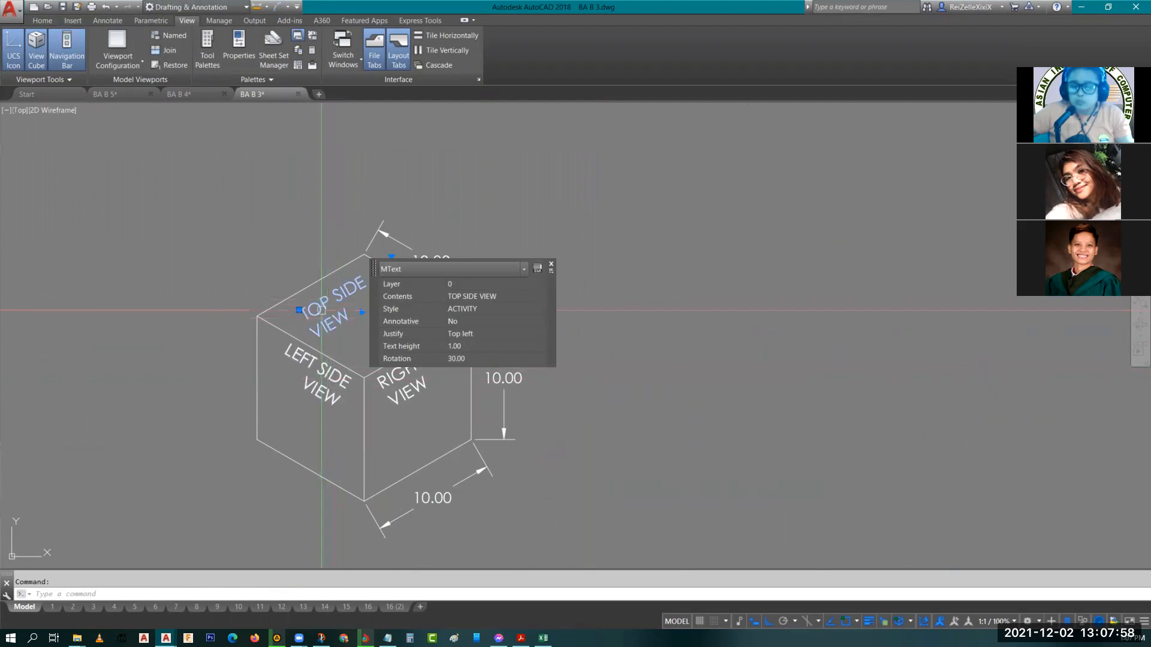
key("Escape")
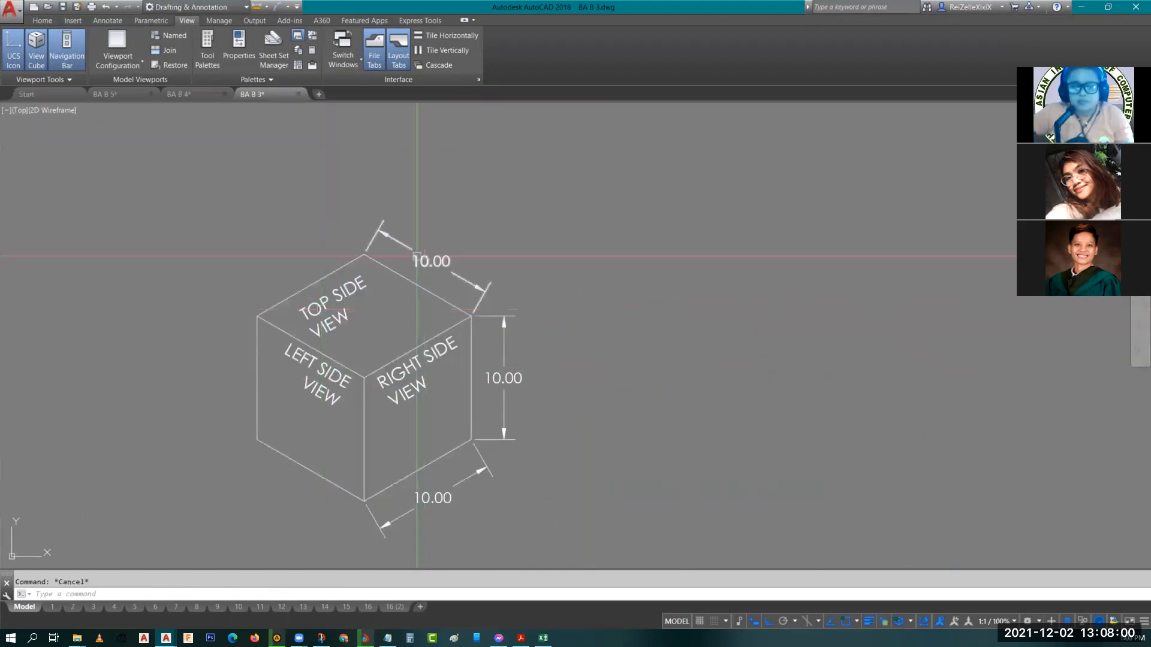
Inspect the properties of the cube's aligned 10.00 dimensions.
left_click(407, 247)
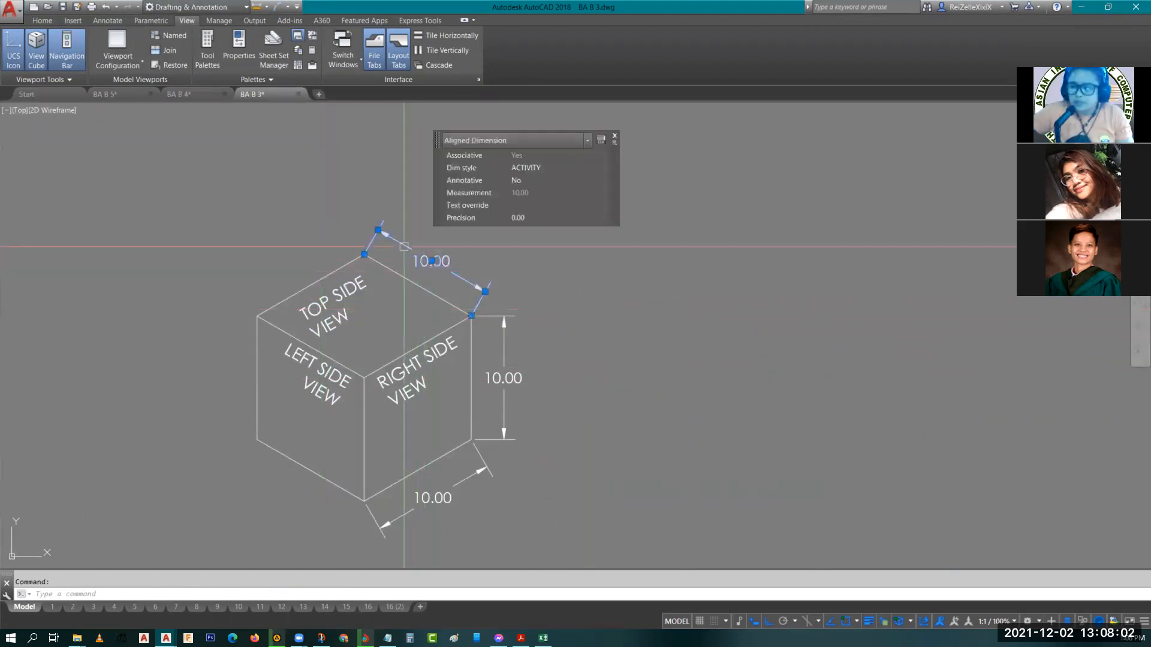
left_click(504, 355)
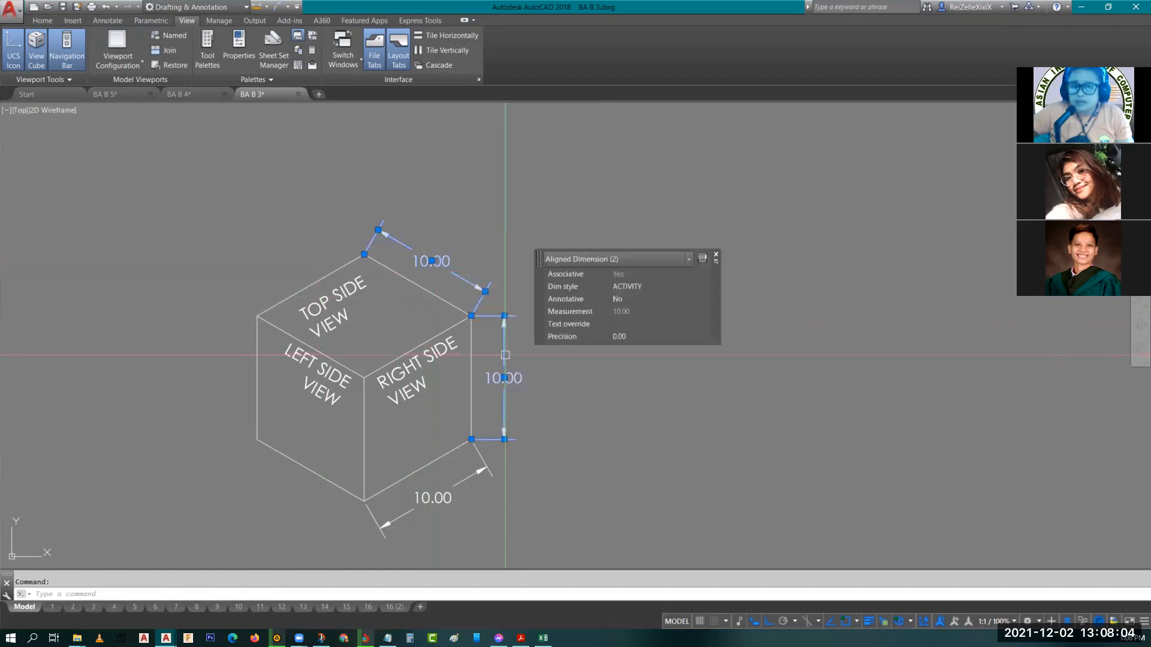
key("Escape")
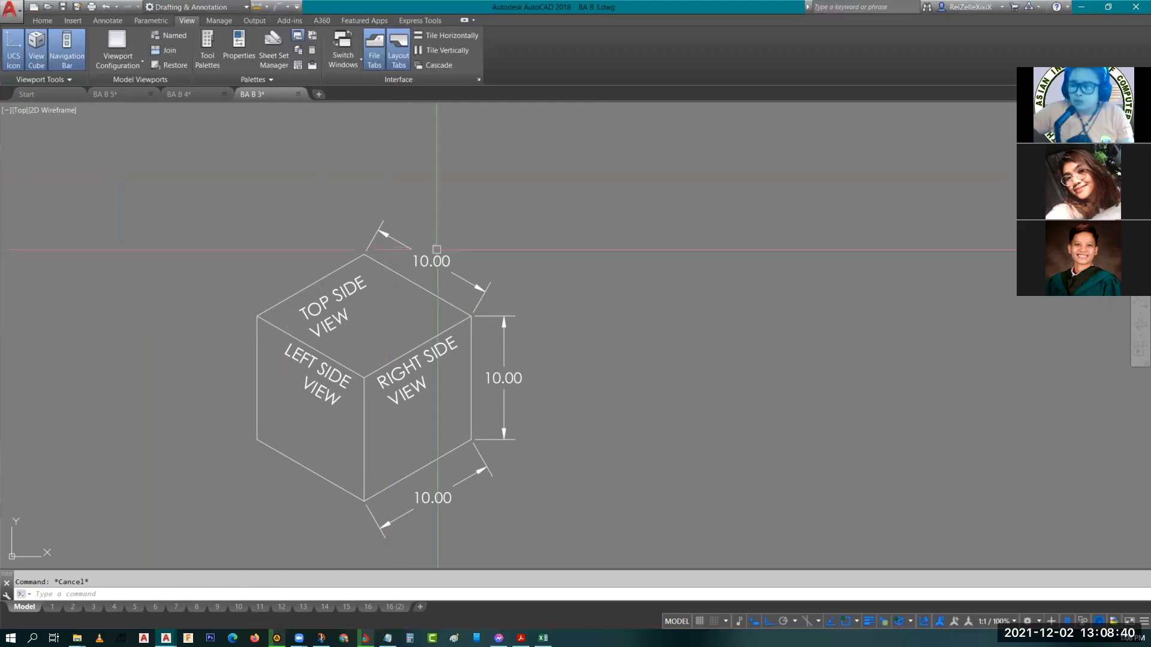
scroll(457, 291, "up", 2)
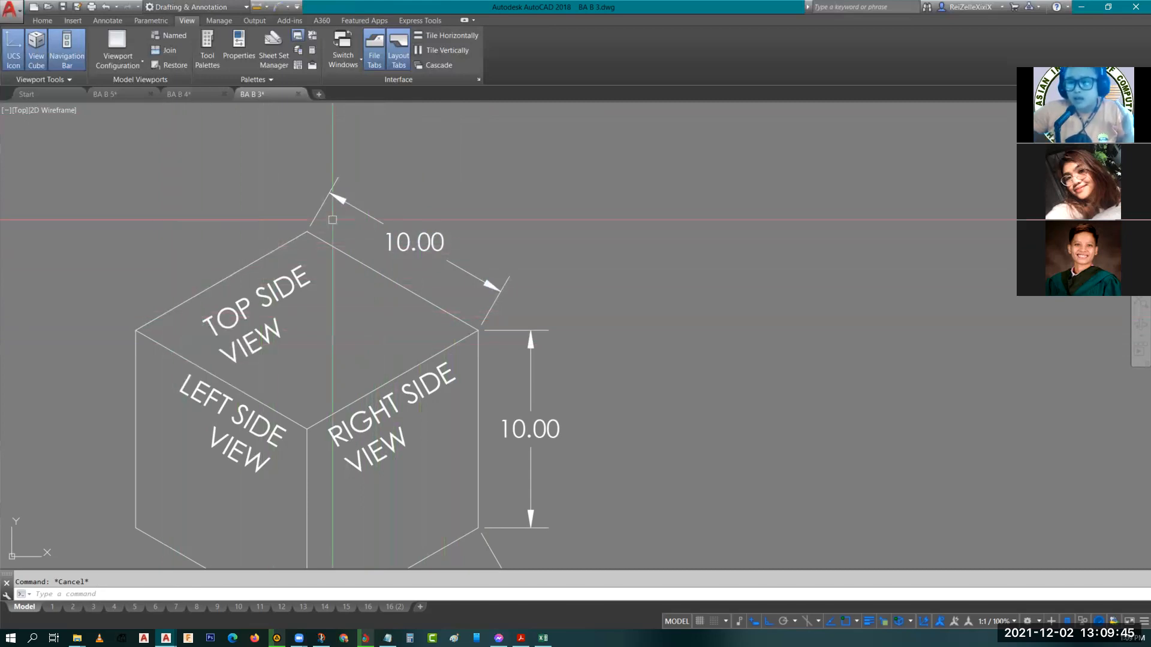
left_click(461, 270)
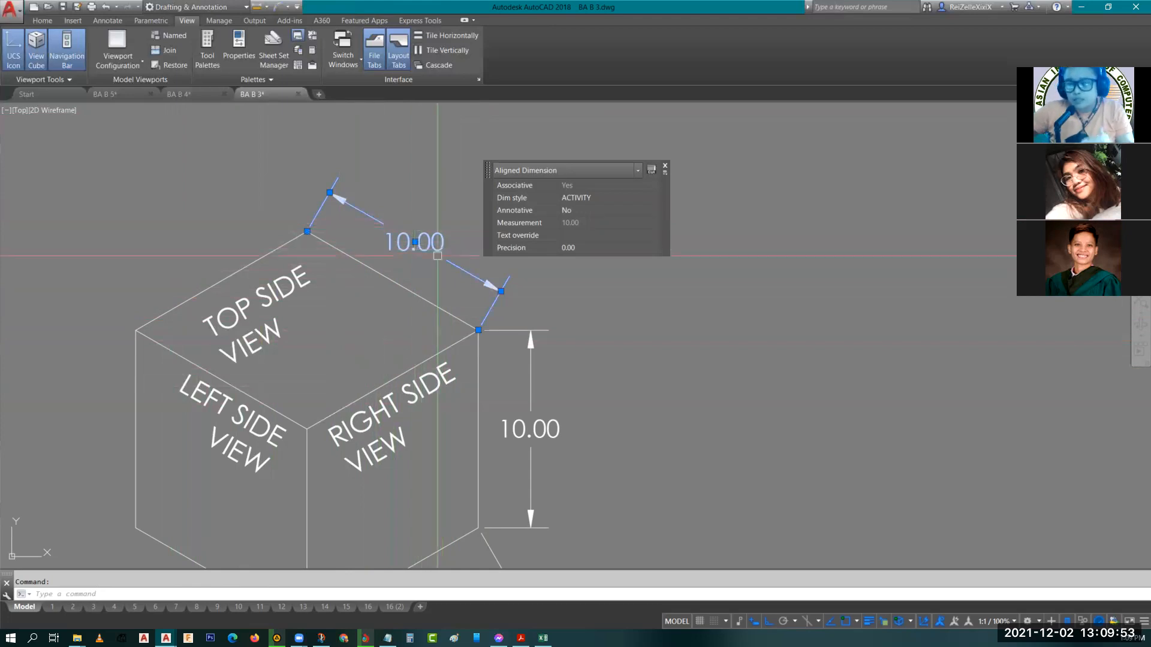
key("Escape")
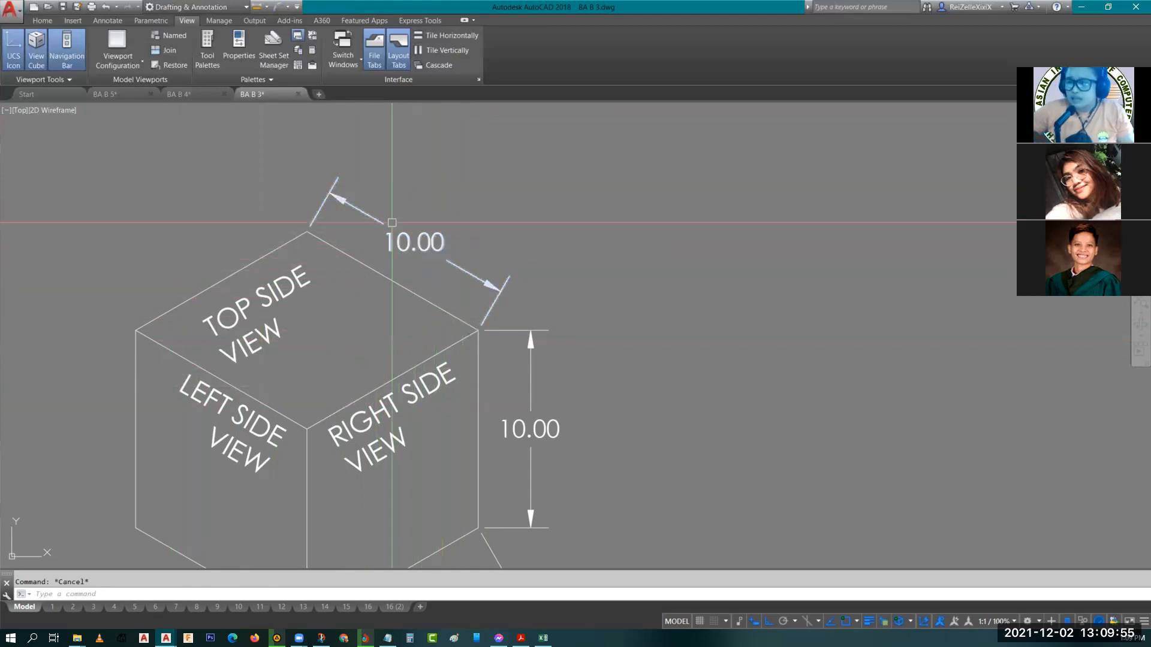
Try an aligned dimension along the top face's upper right edge.
left_click(34, 21)
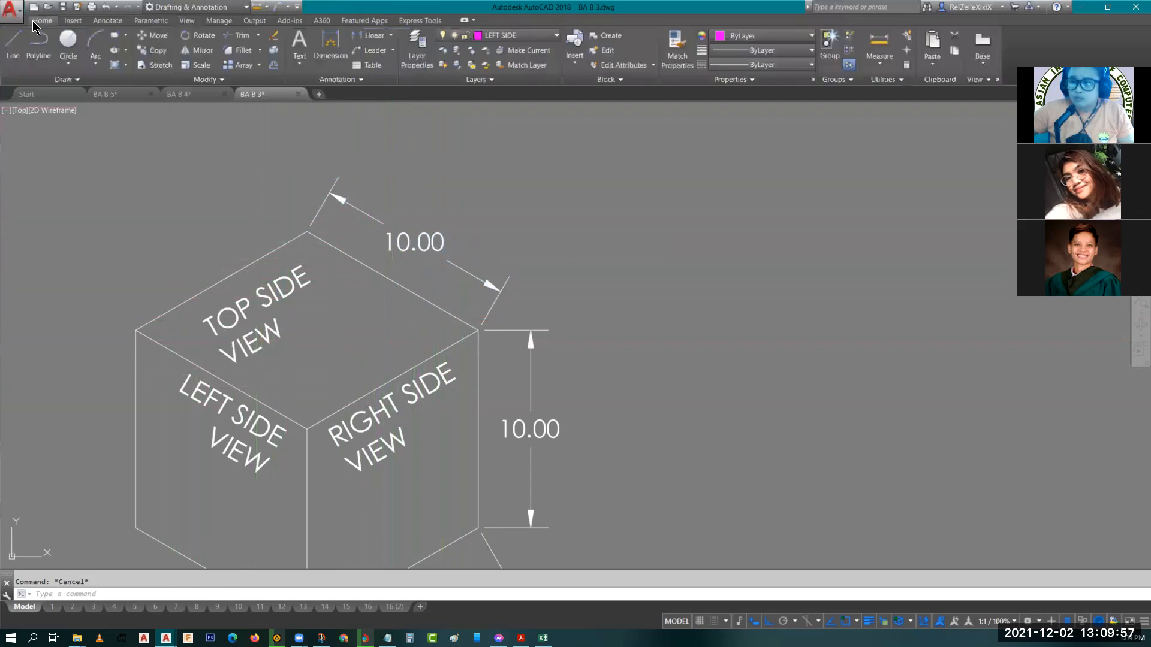
left_click(390, 37)
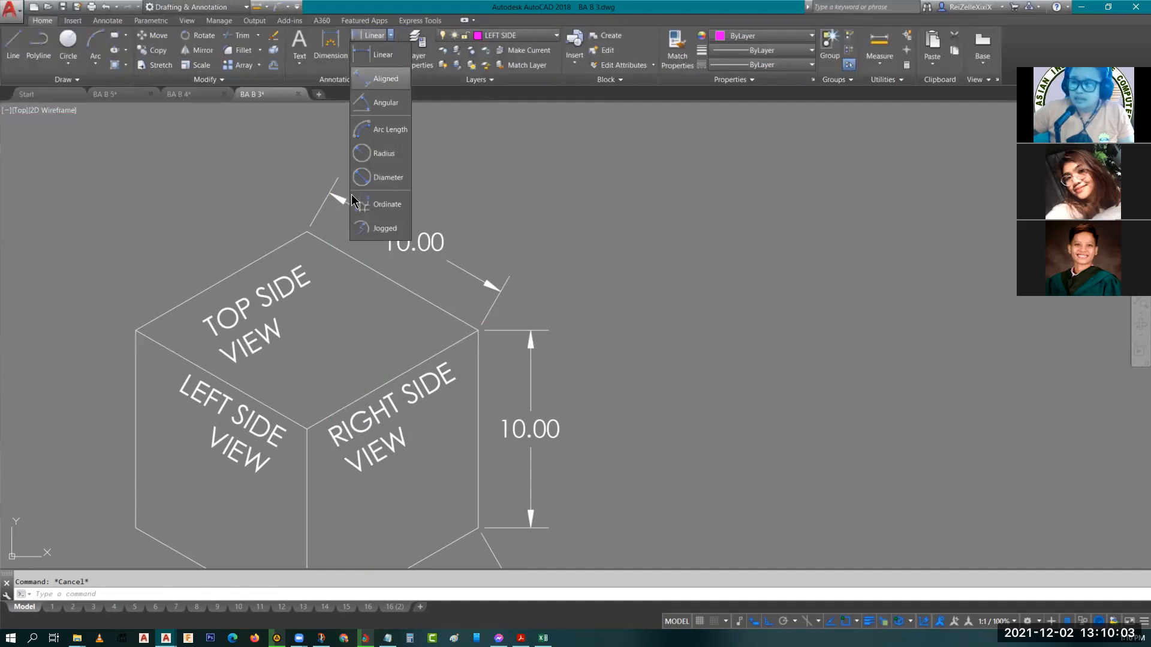
left_click(385, 79)
left_click(307, 231)
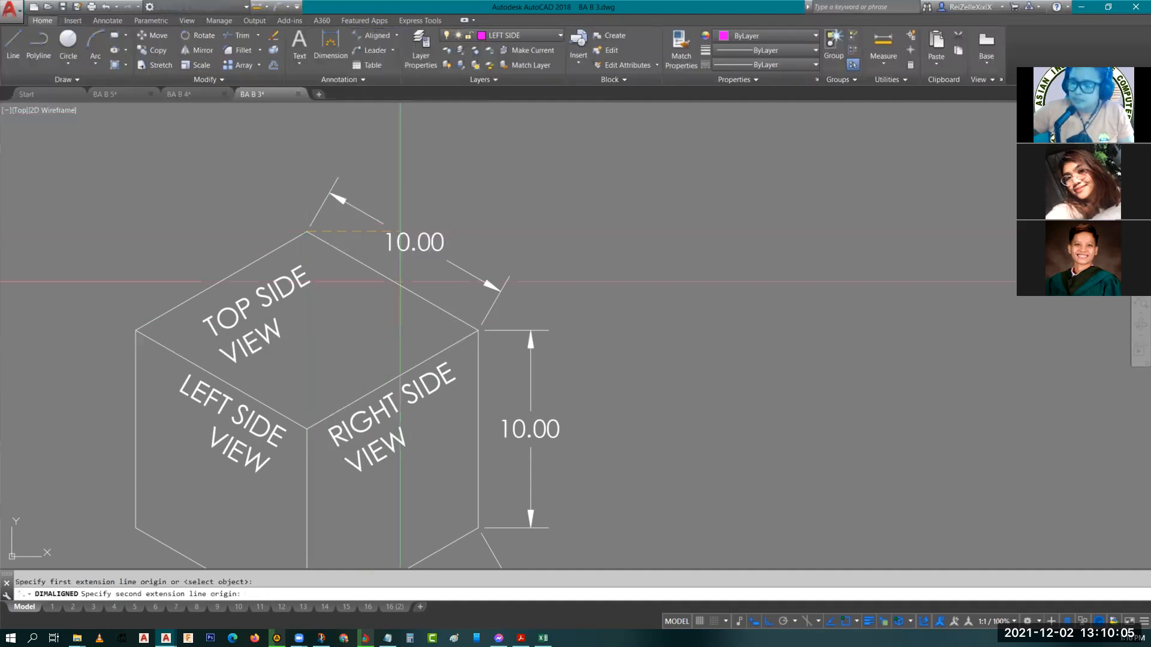
left_click(478, 329)
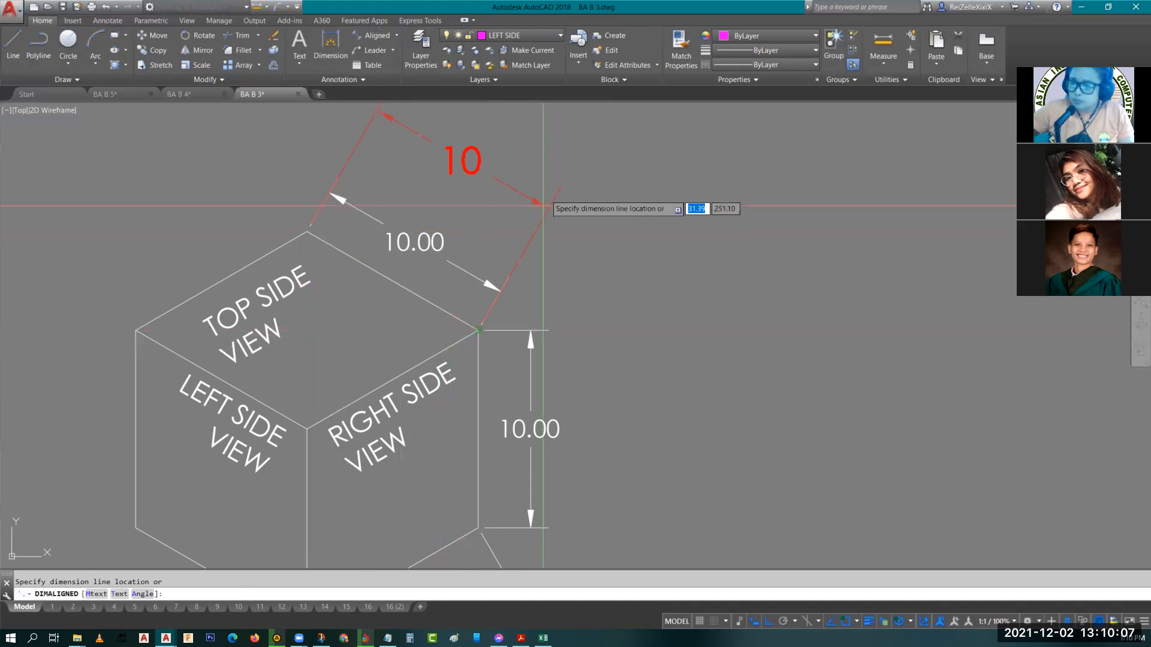
key("Escape")
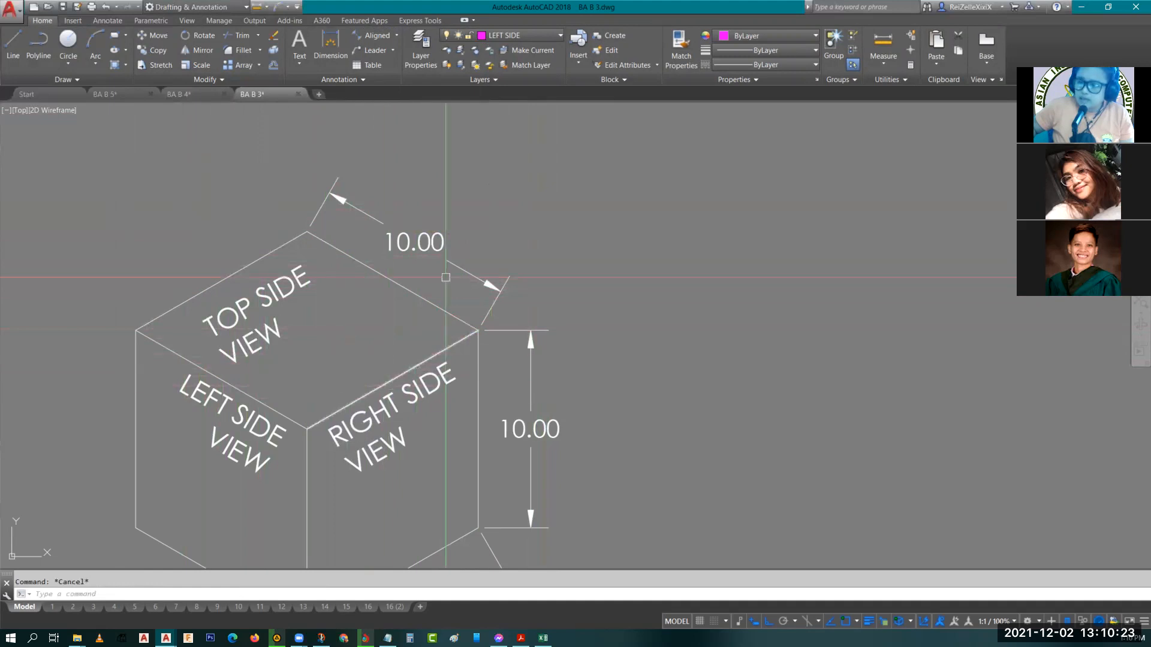
Oblique the top face's 10.00 dimension with DIMEDIT, picking the obliquing angle along the top face's left edge.
left_click(509, 302)
left_click(458, 209)
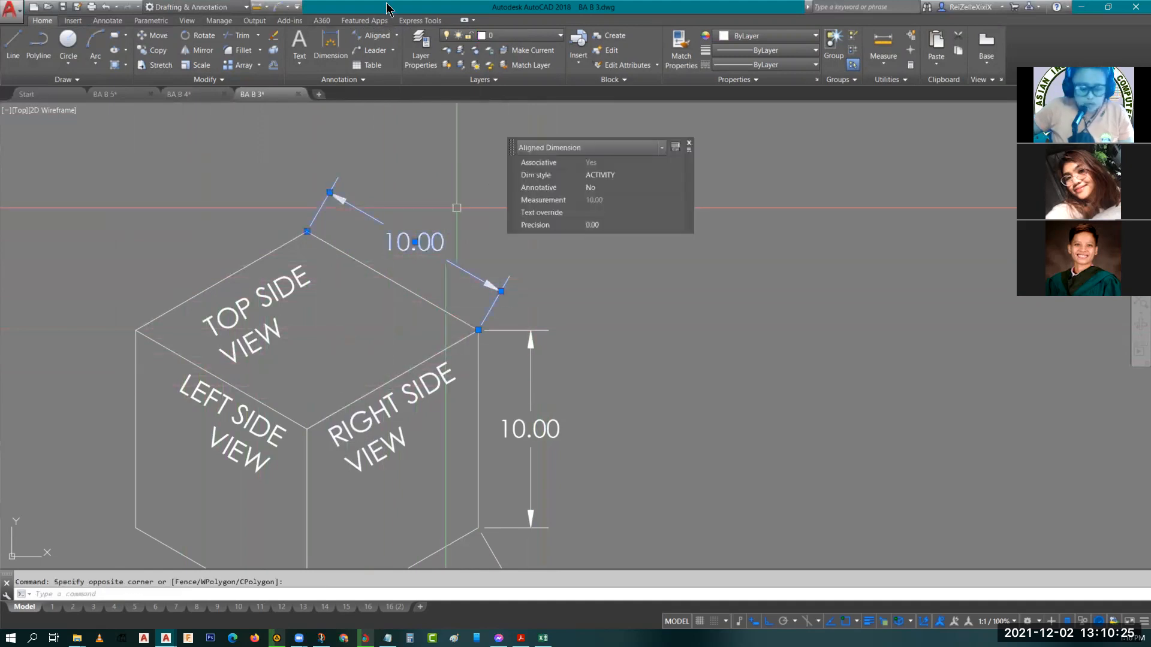
type("dim")
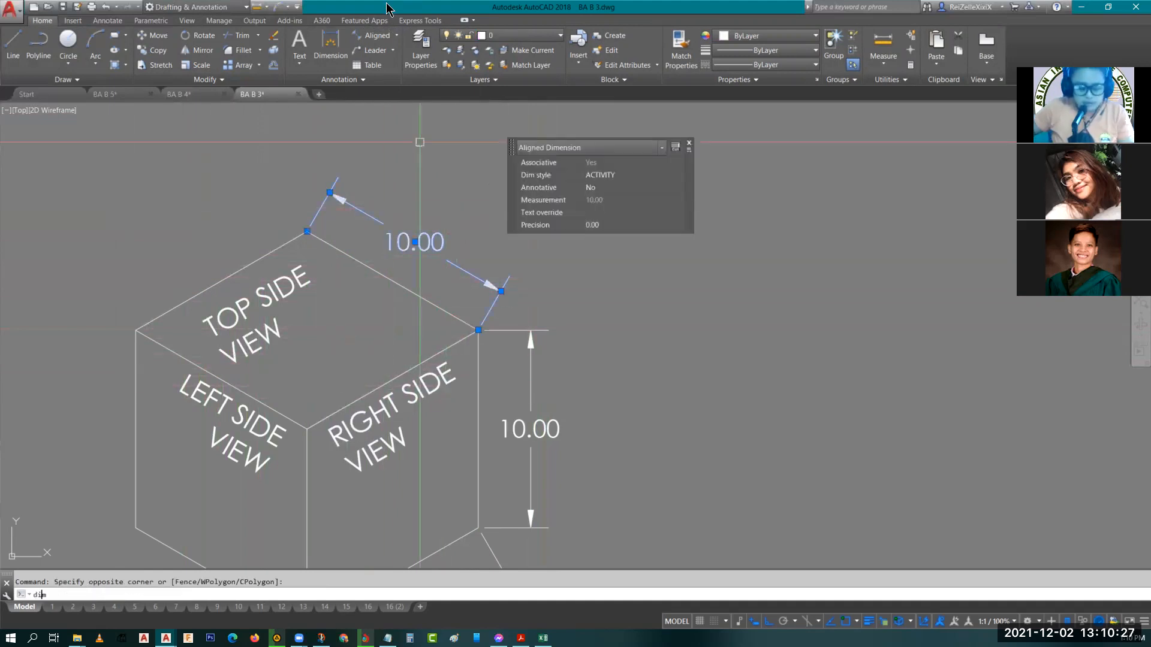
type("ecfd")
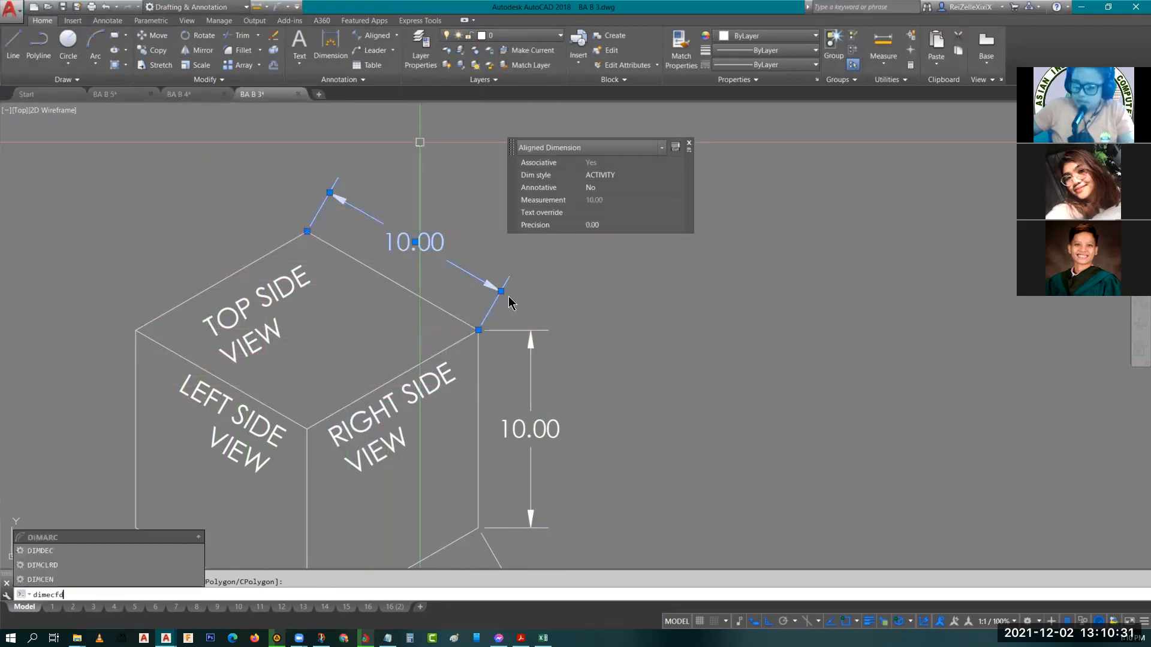
key("BackSpace")
key("BackSpace")
key("BackSpace")
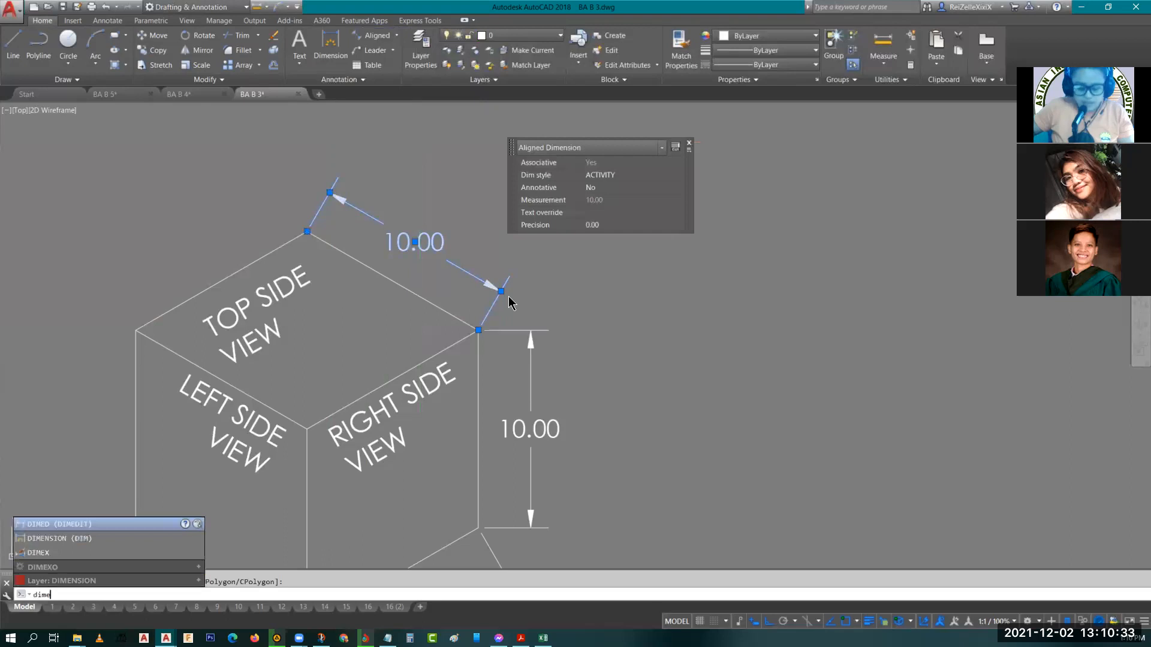
type("dit")
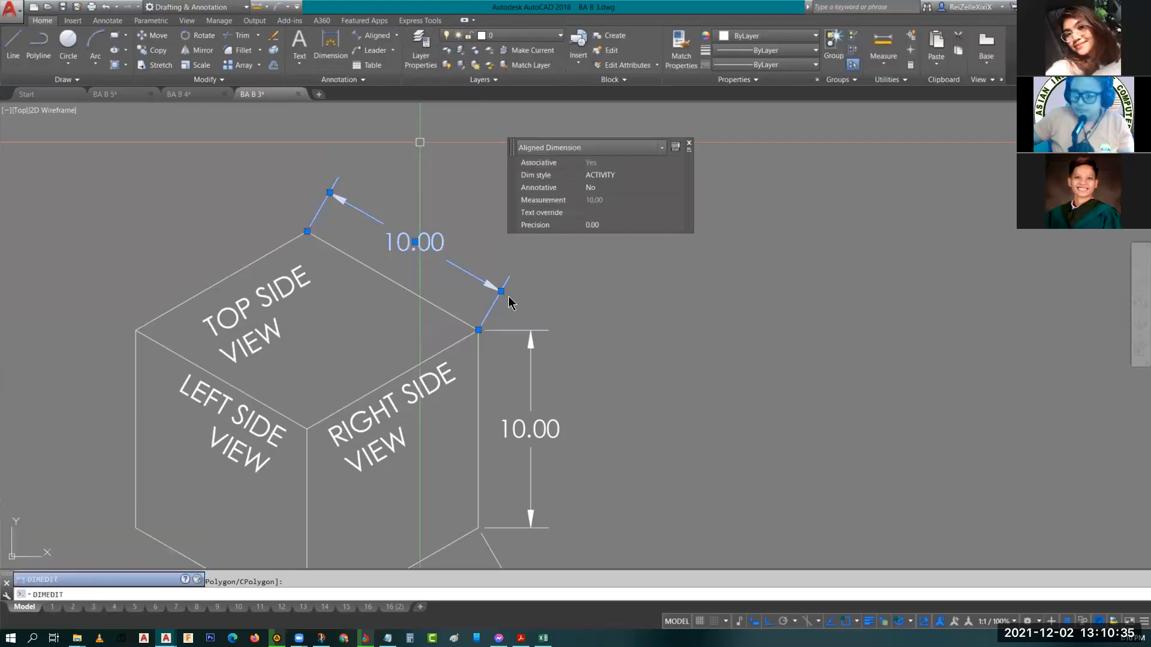
key("Return")
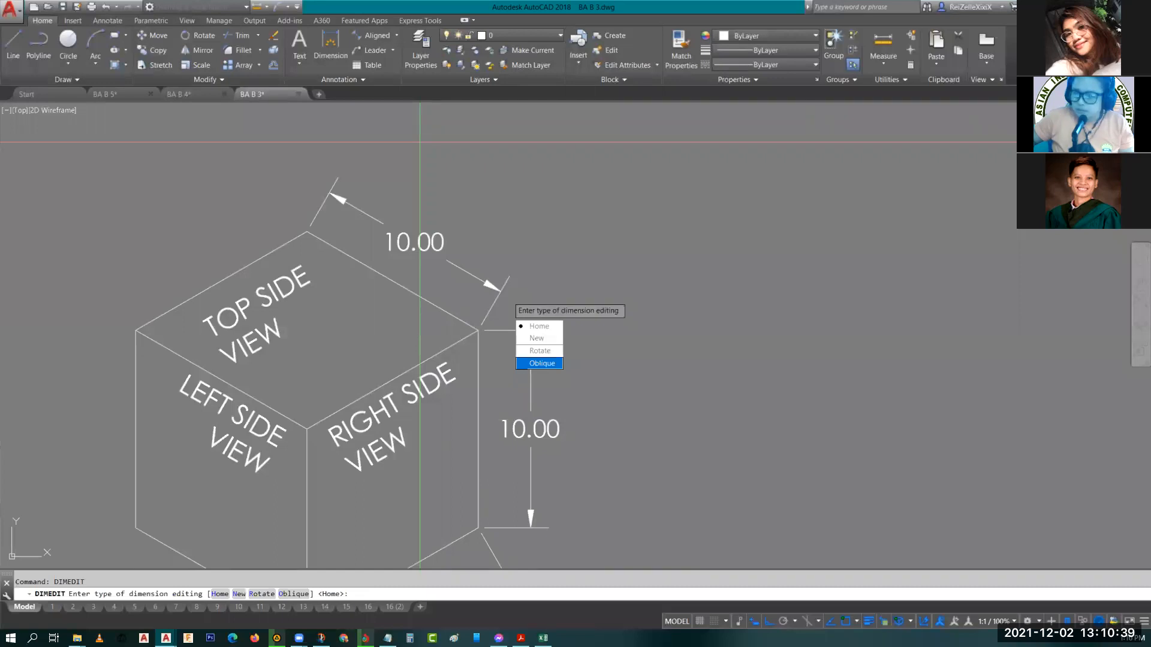
left_click(540, 363)
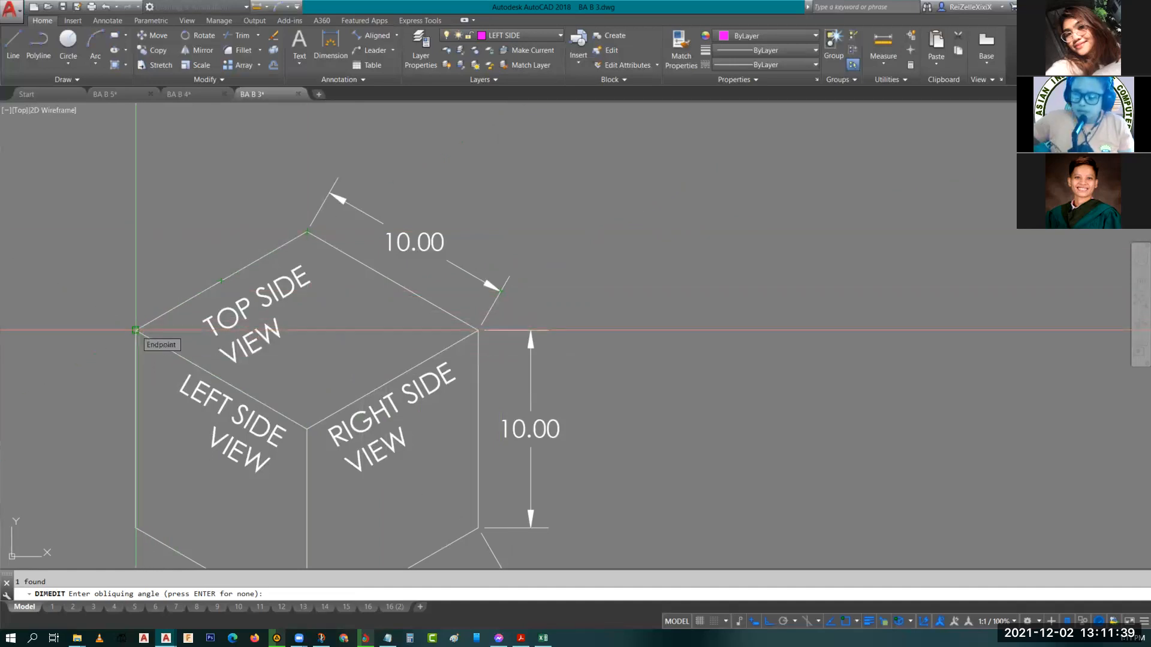
left_click(136, 330)
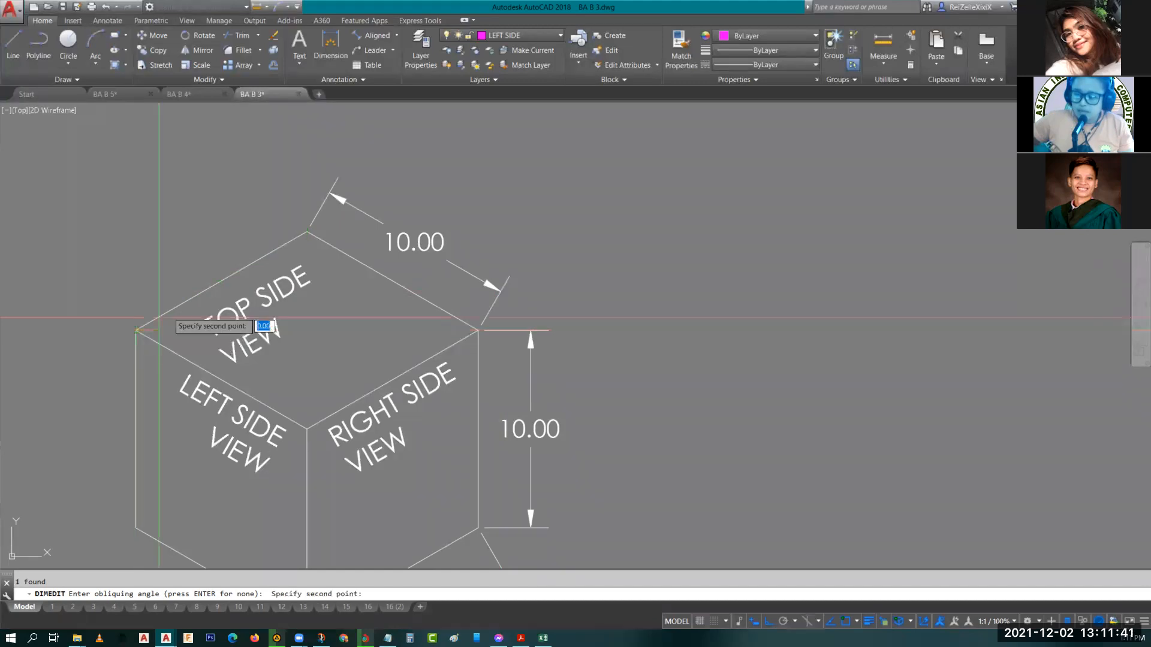
left_click(221, 281)
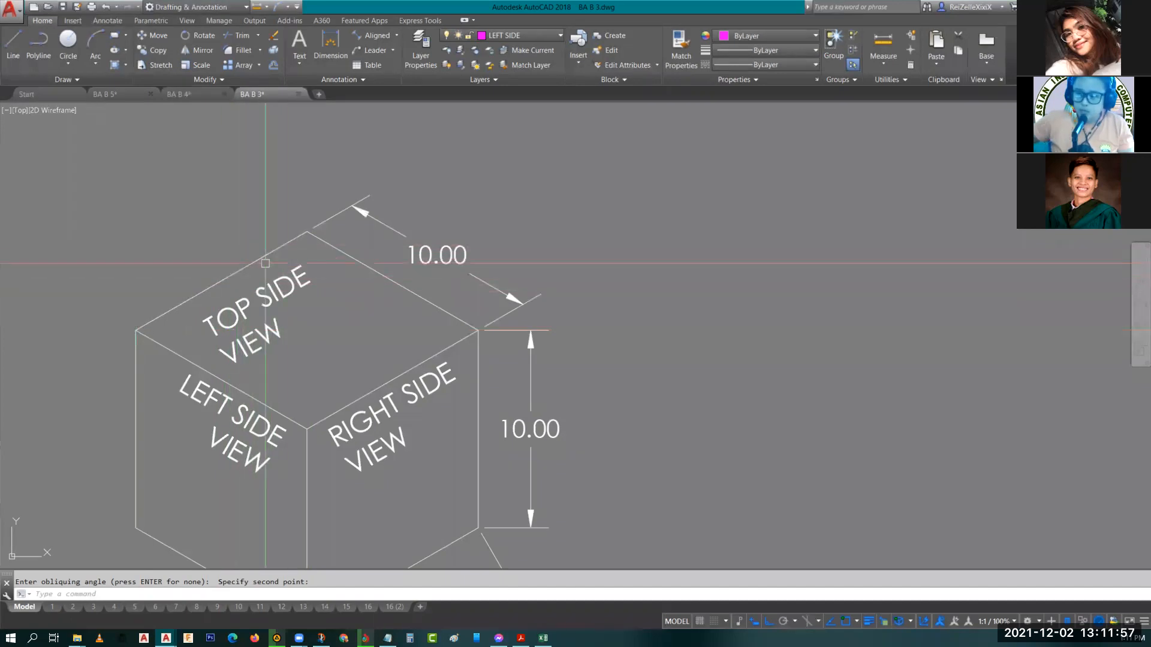
Oblique the vertical 10.00 dimension with DIMEDIT, picking the angle from the cube's centre vertex toward the right.
middle_click_drag(516, 304, 496, 287)
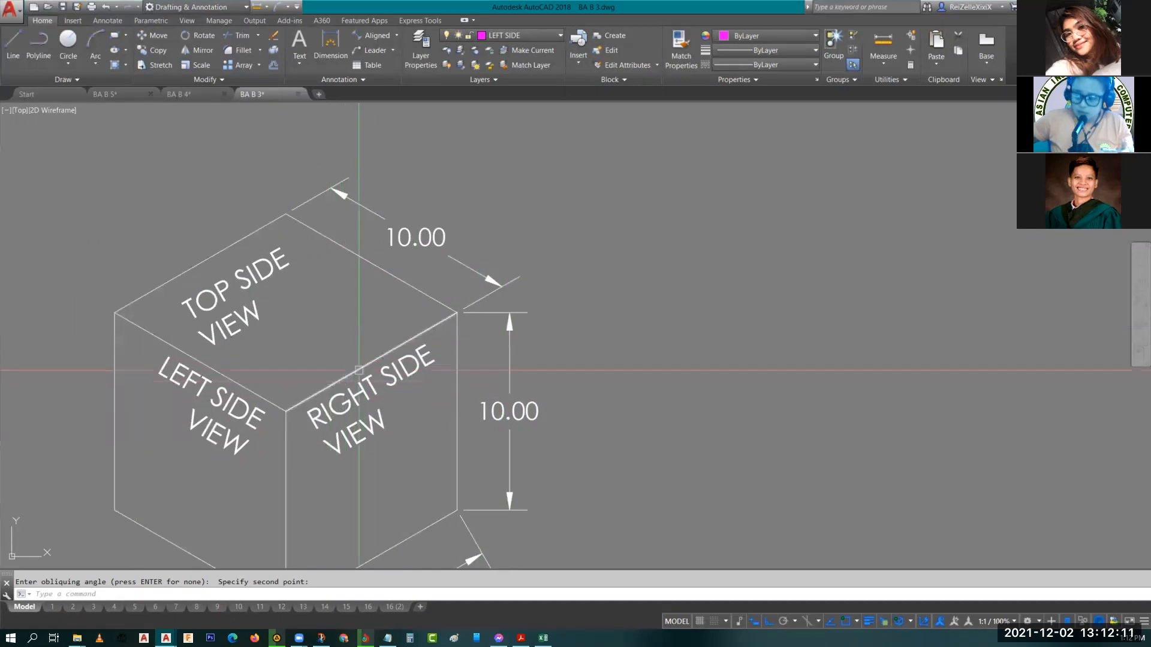
middle_click_drag(489, 367, 441, 255)
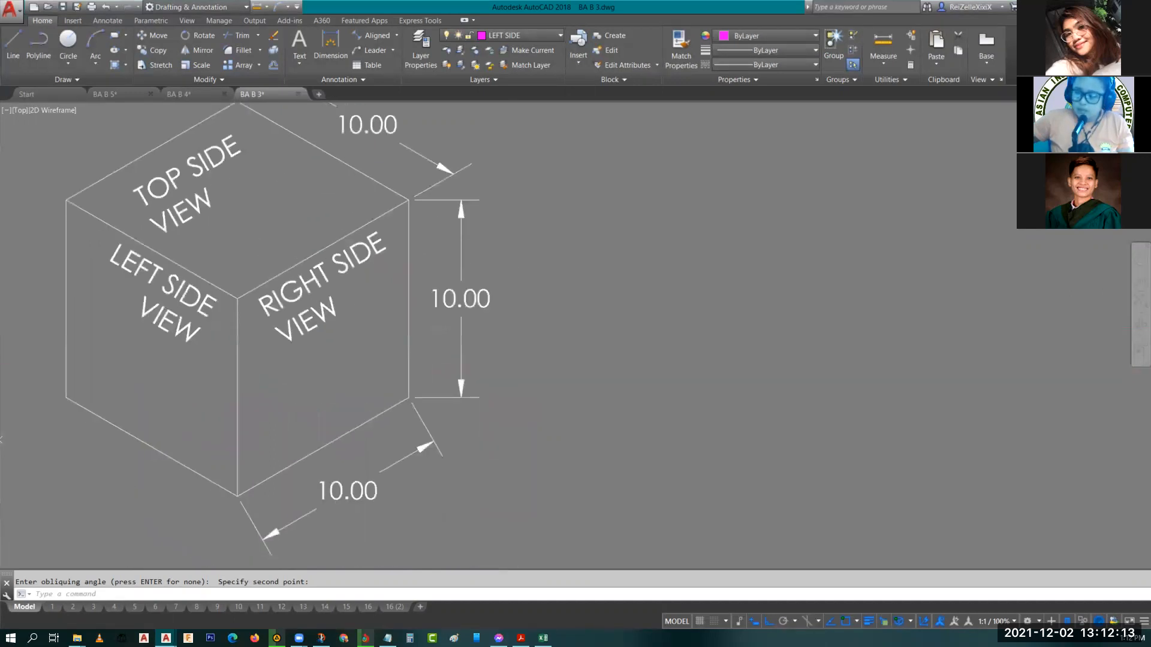
scroll(460, 256, "down", 2)
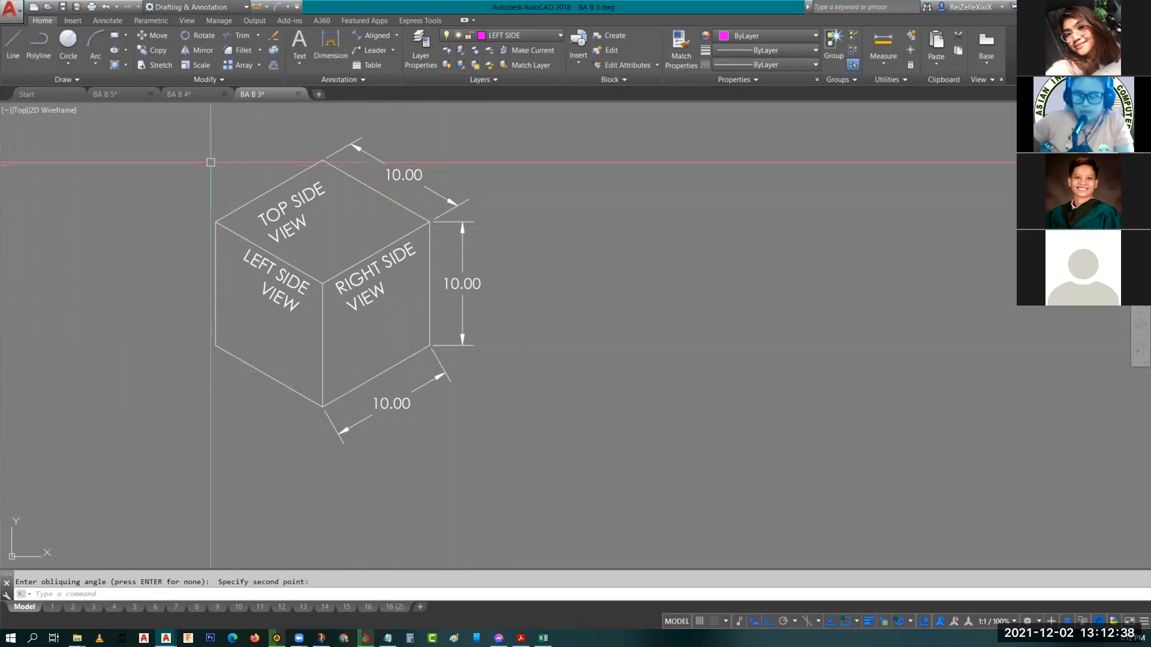
key("Return")
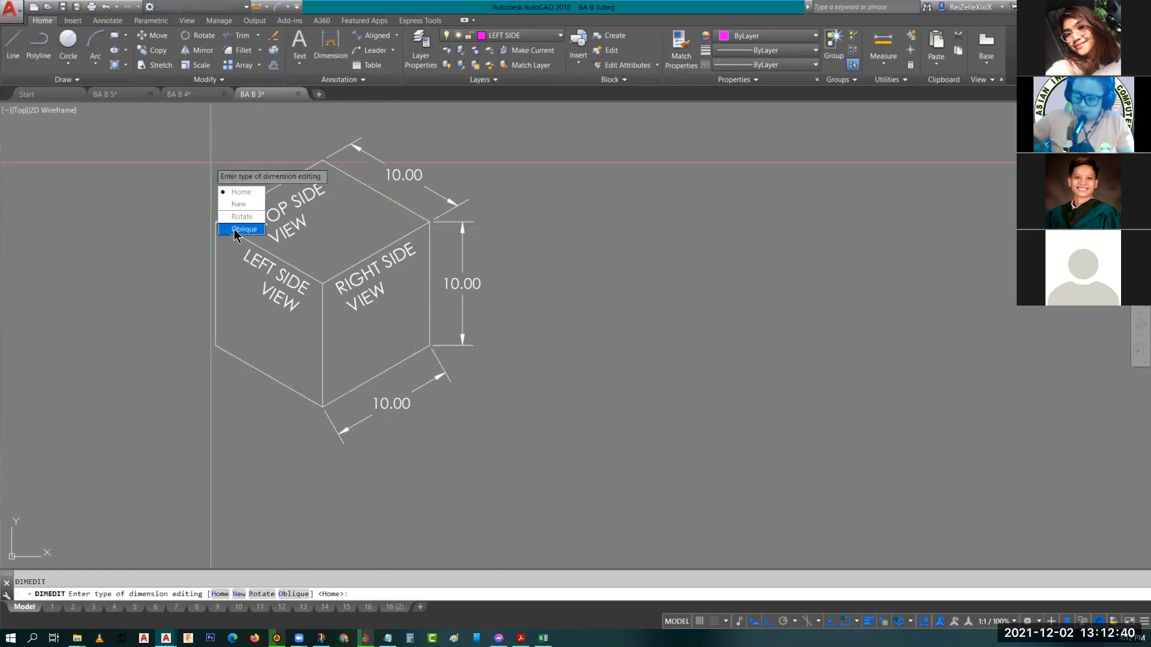
left_click(239, 229)
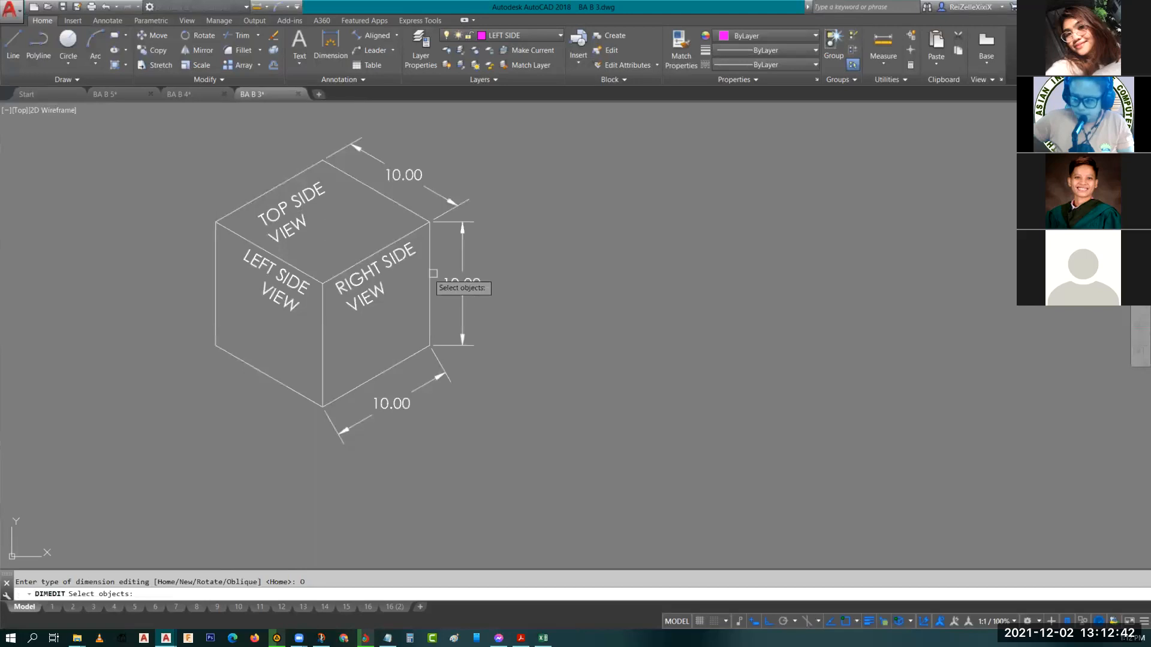
left_click(463, 257)
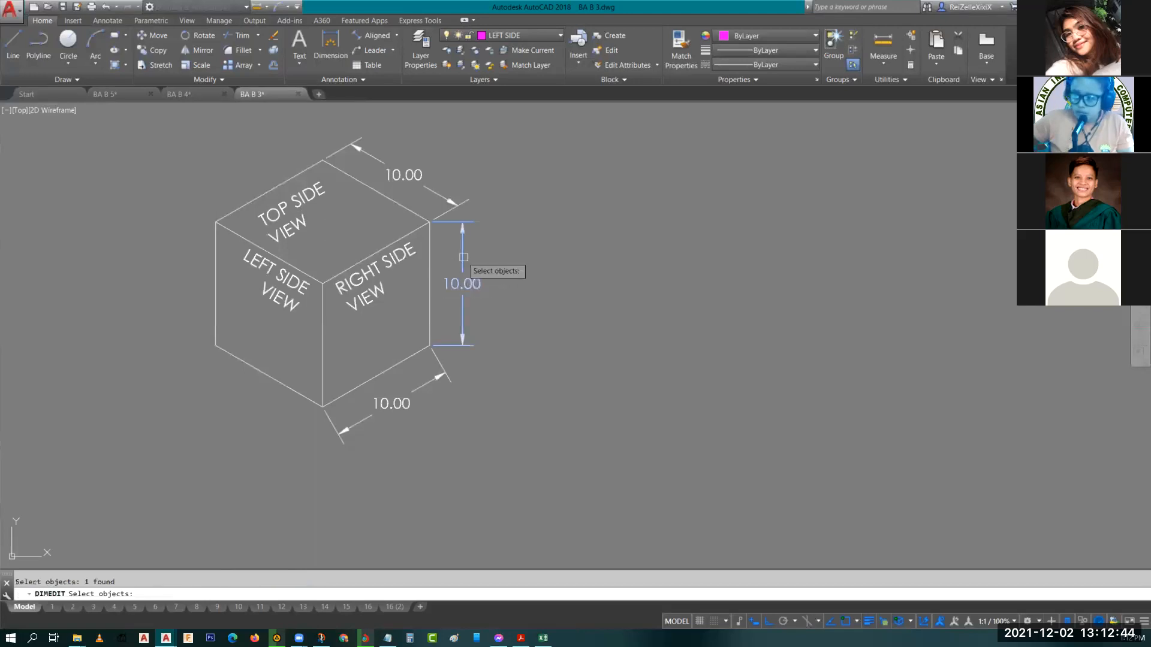
key("Return")
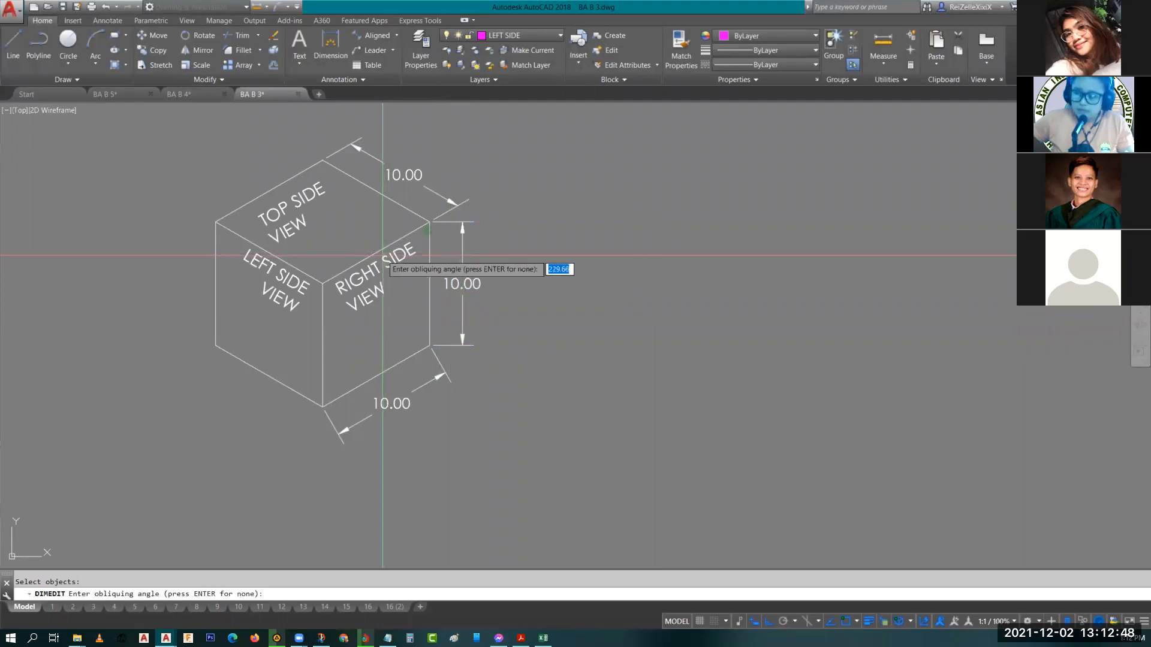
left_click(322, 283)
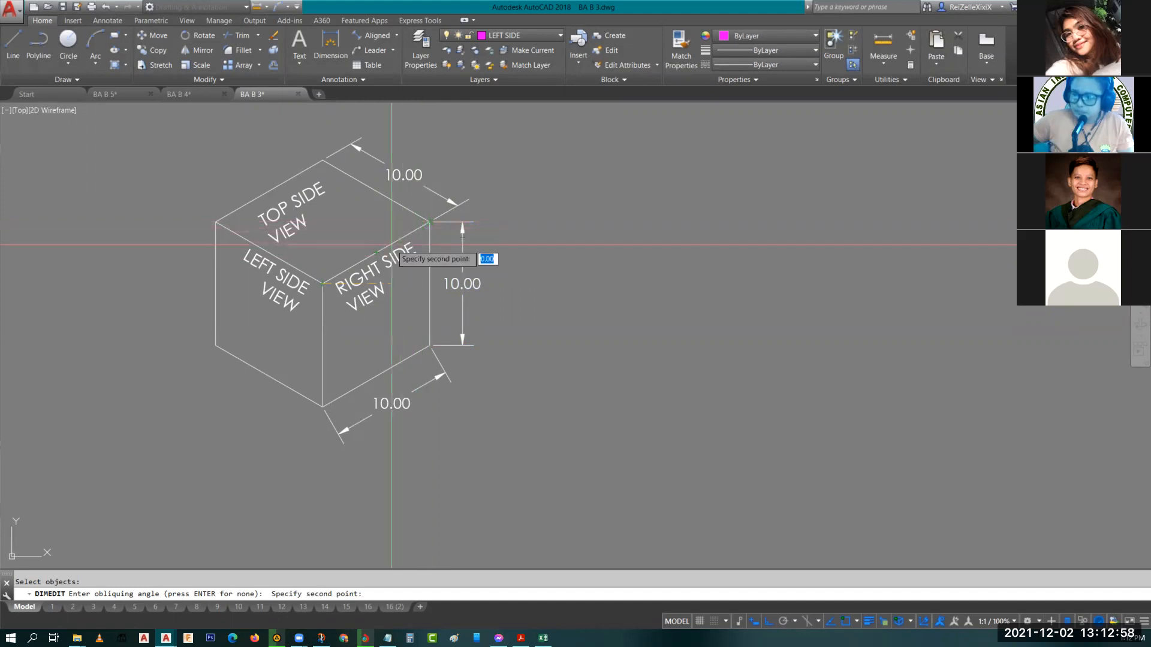
left_click(467, 254)
Stretch the vertical dimension's line slightly closer to the cube using its grip.
scroll(466, 231, "up", 5)
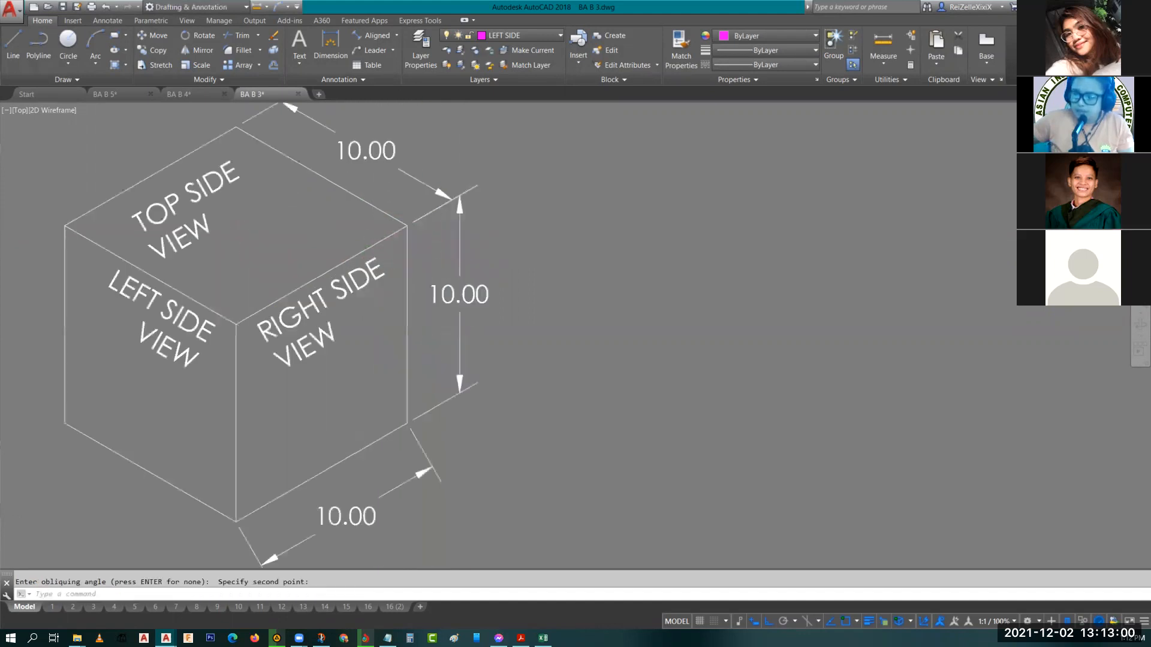
left_click(463, 214)
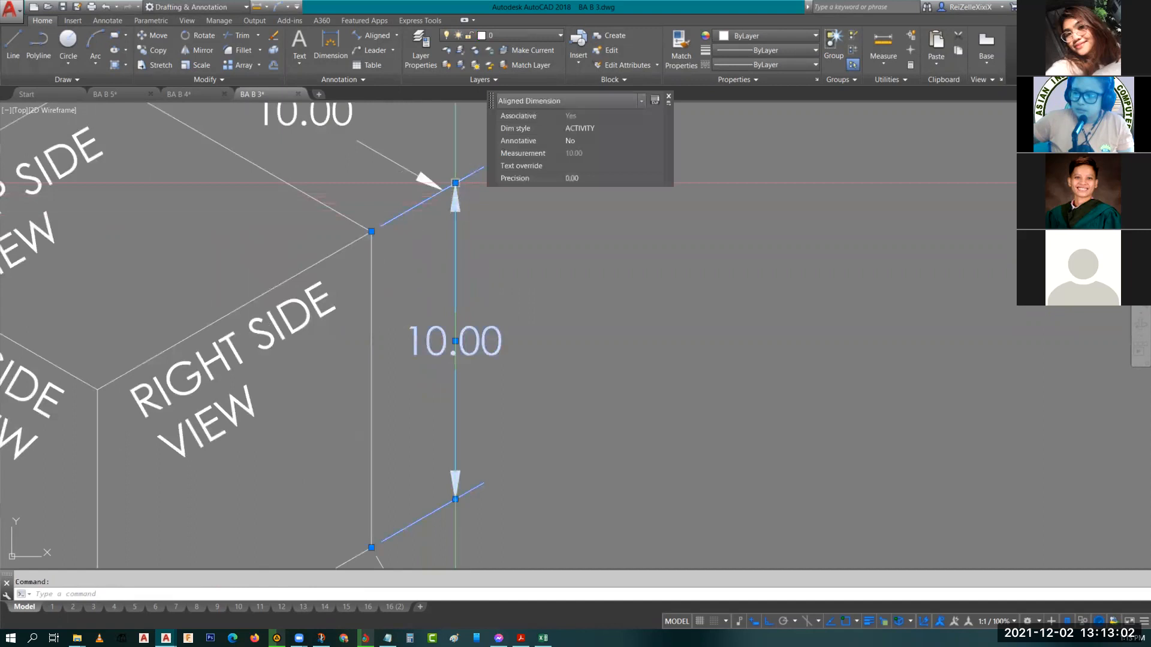
left_click(455, 183)
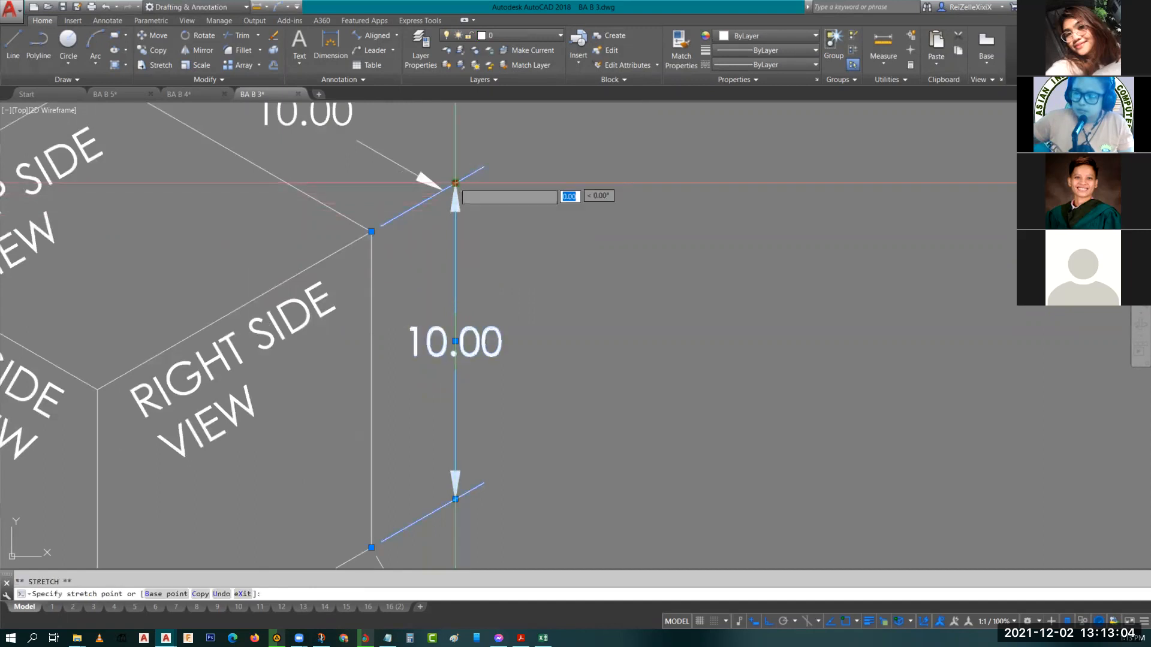
left_click(444, 191)
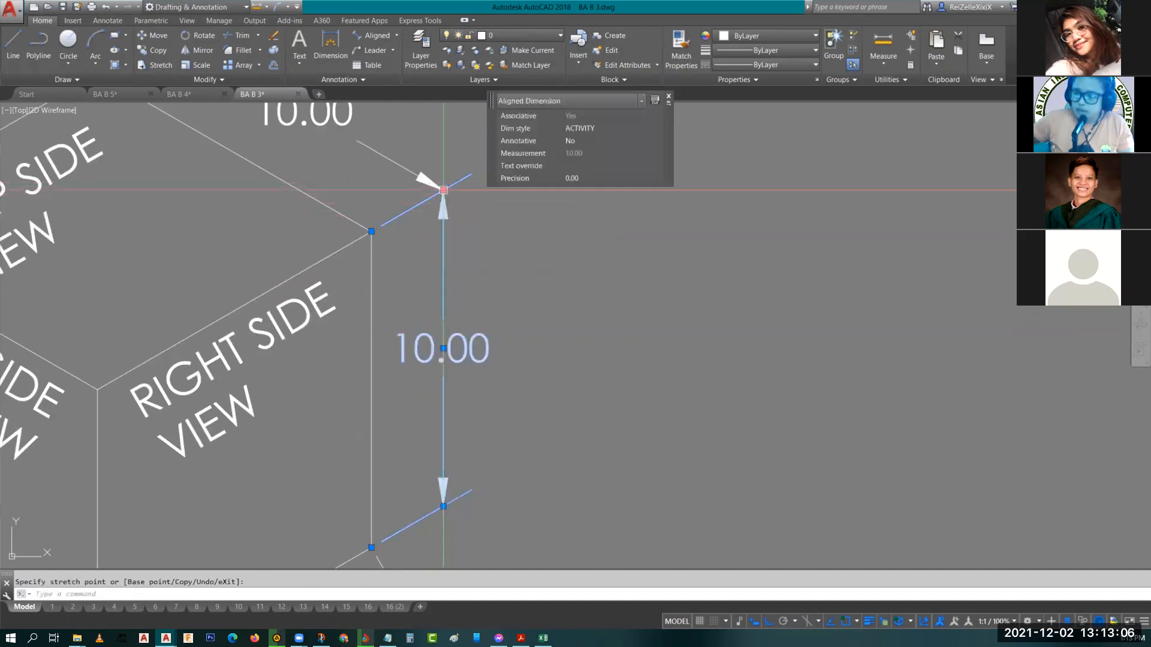
key("Escape")
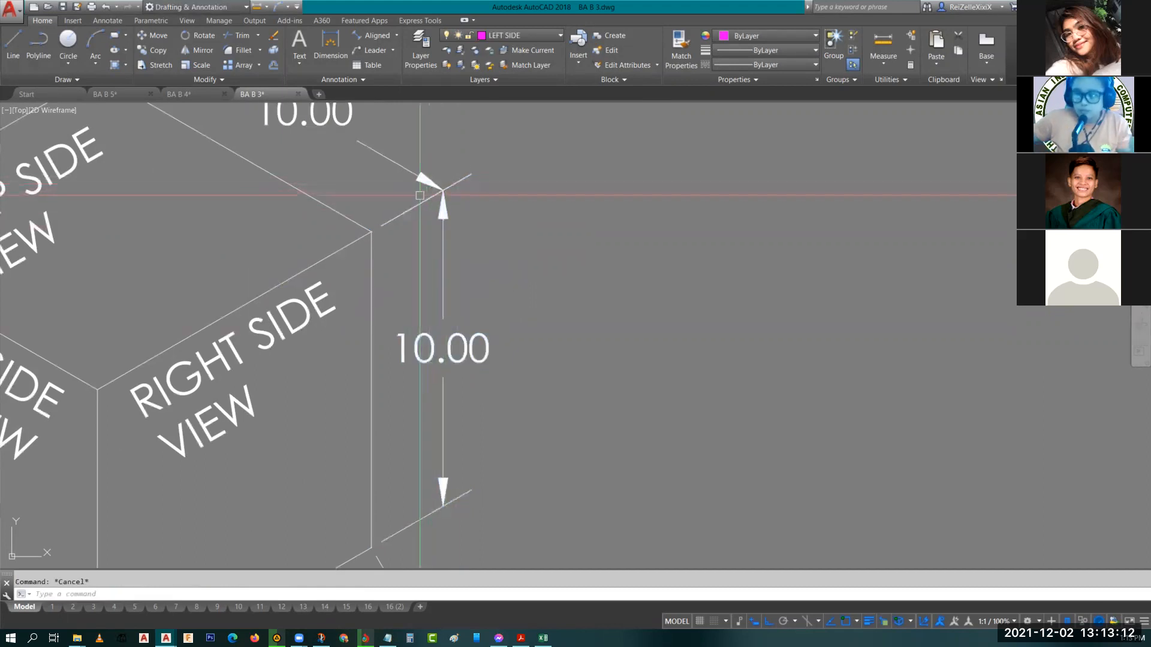
Copy the bottom 10.00 dimension straight down below the cube.
scroll(518, 288, "down", 2)
middle_click_drag(518, 288, 544, 200)
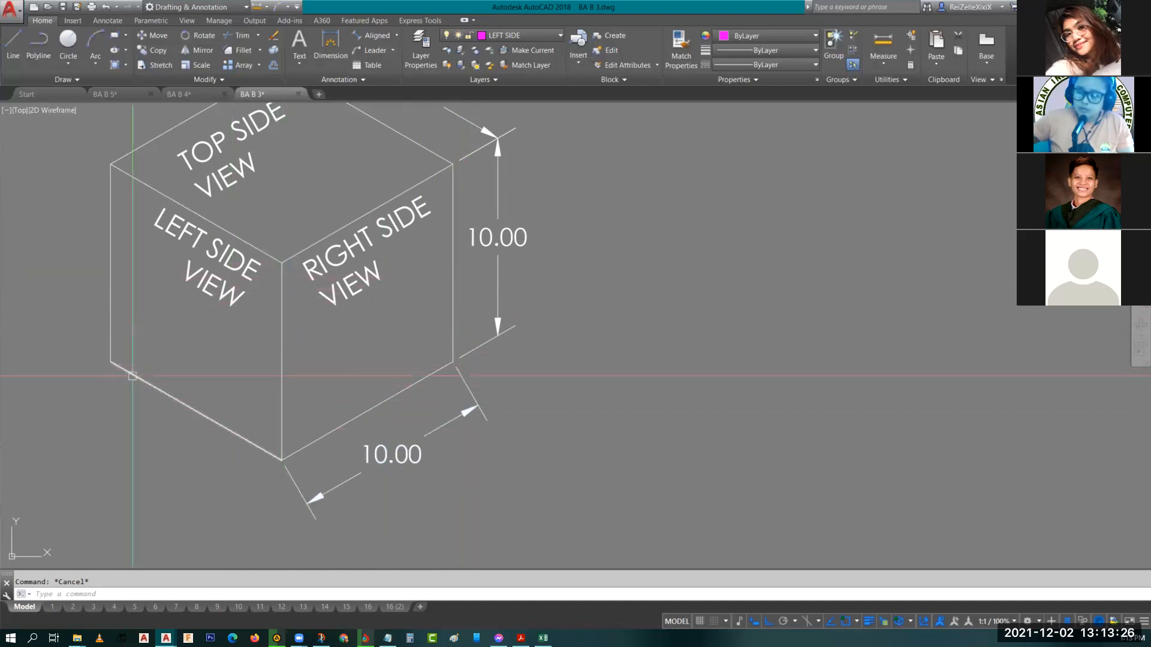
mouse_move(155, 390)
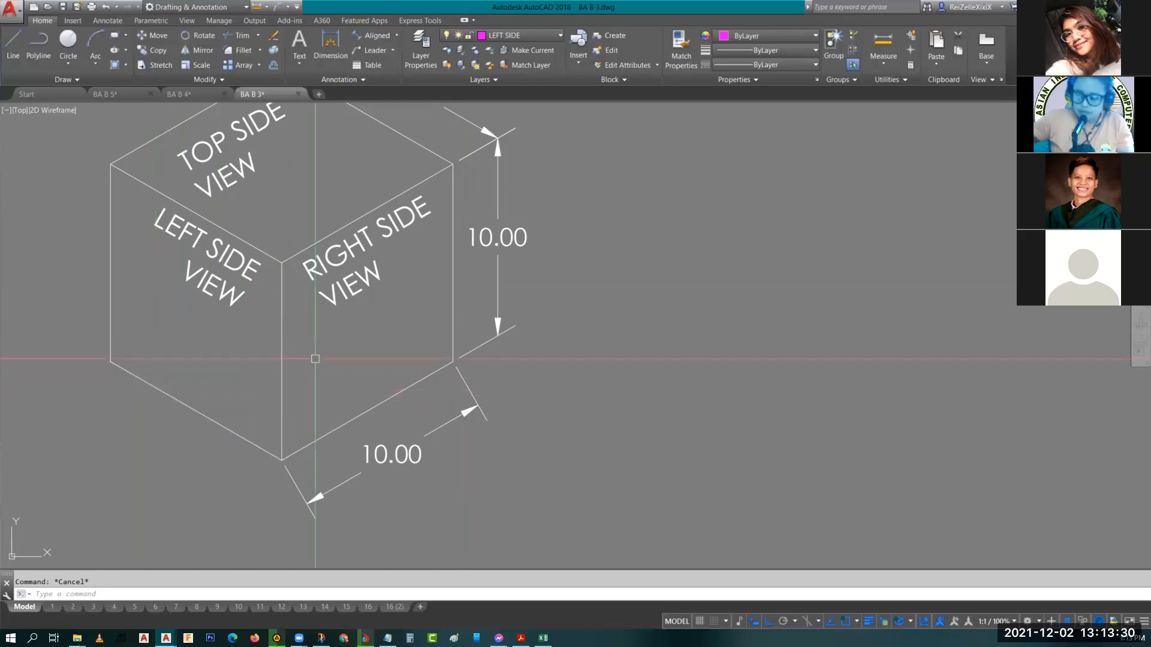
left_click(398, 471)
left_click(393, 453)
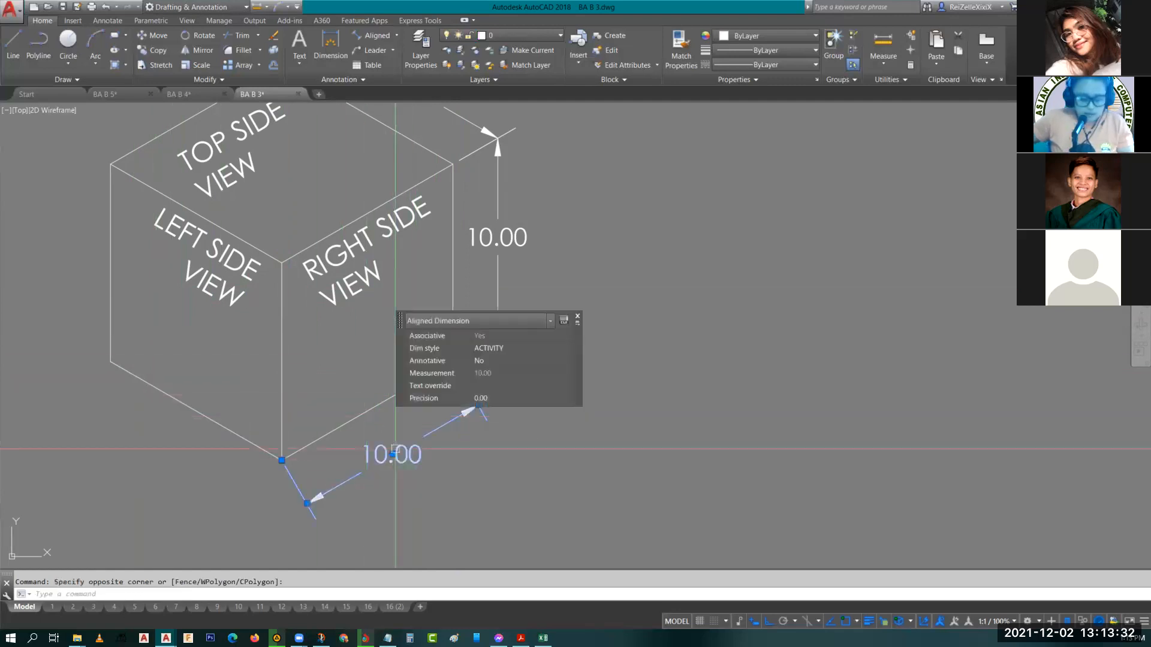
type("co")
key("Return")
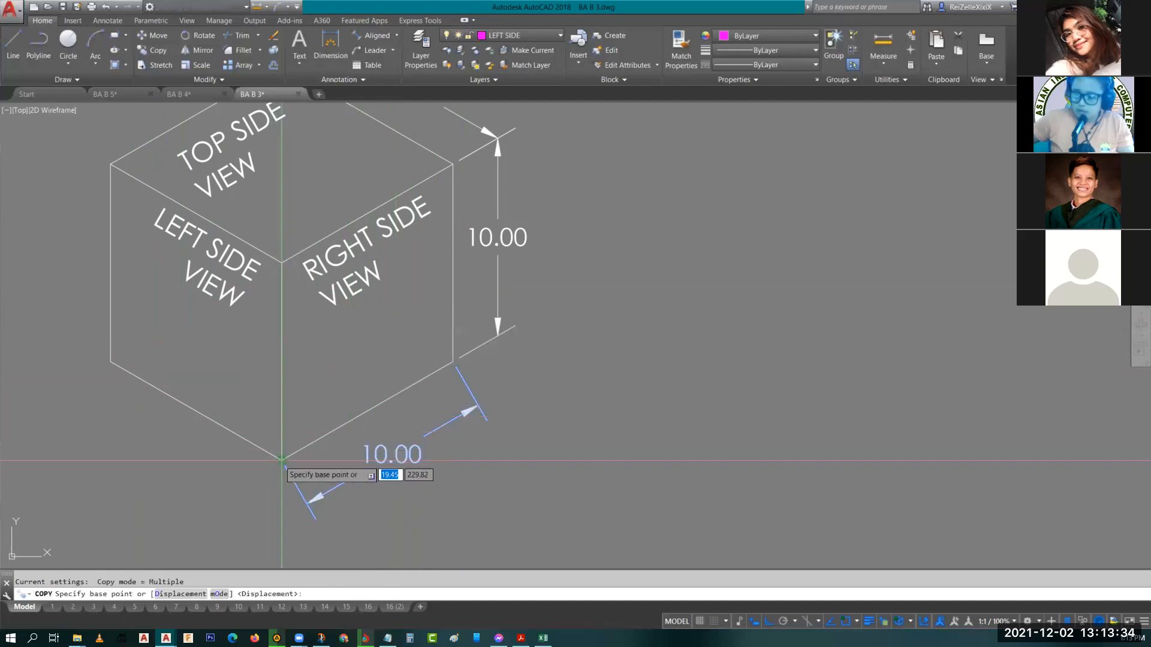
left_click(282, 460)
left_click(281, 540)
key("Escape")
Oblique the original bottom dimension with DIMEDIT so its extension lines follow the left face's bottom edge.
middle_click_drag(399, 476, 390, 425)
left_click(378, 403)
type("dim")
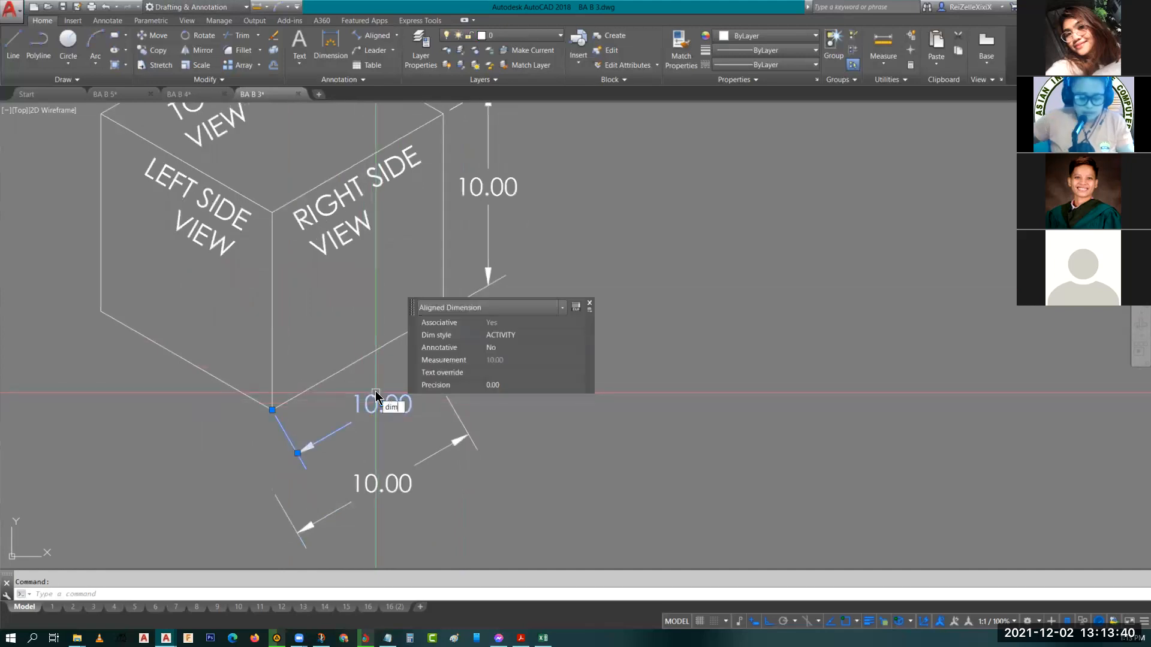
type("edit")
key("Return")
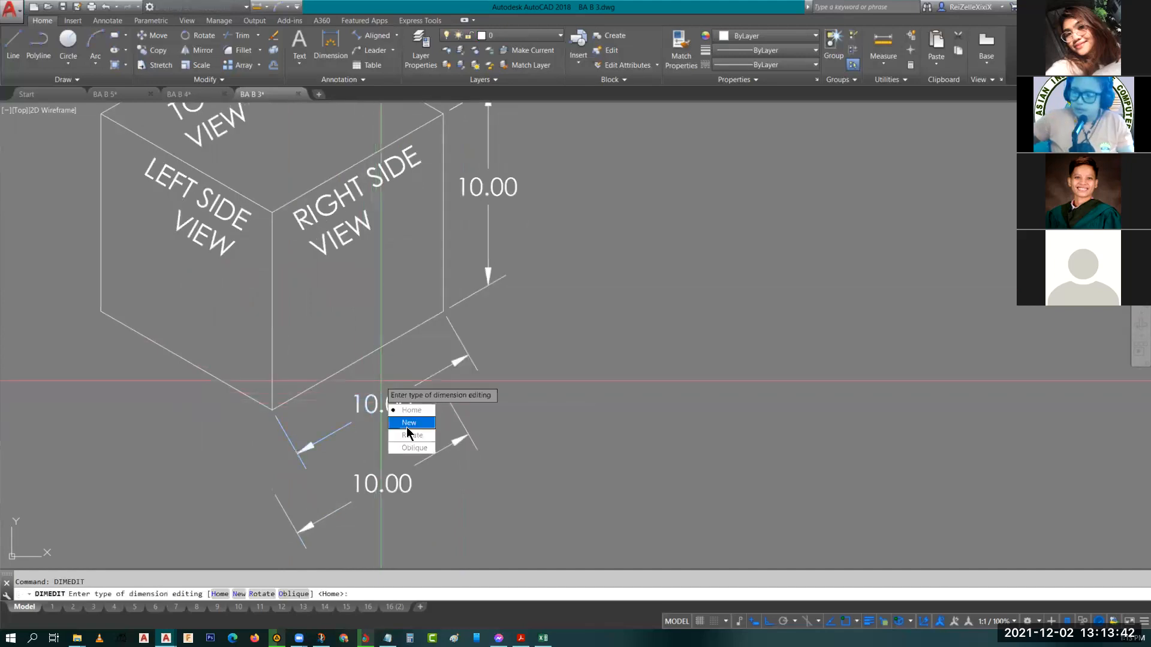
left_click(410, 448)
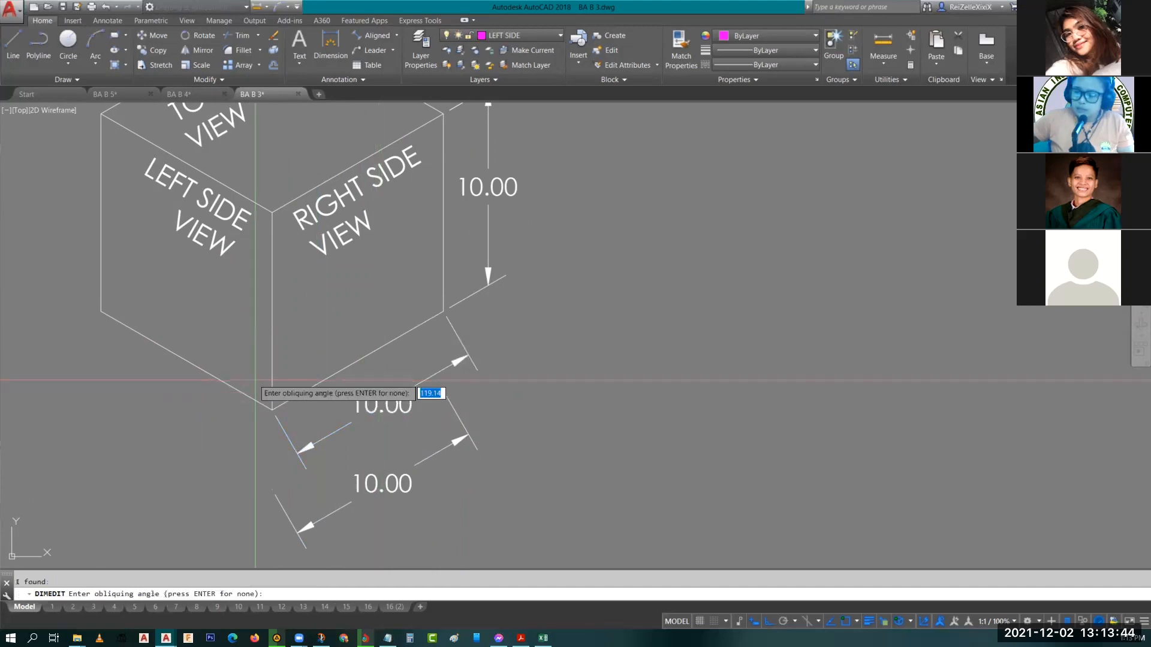
left_click(100, 311)
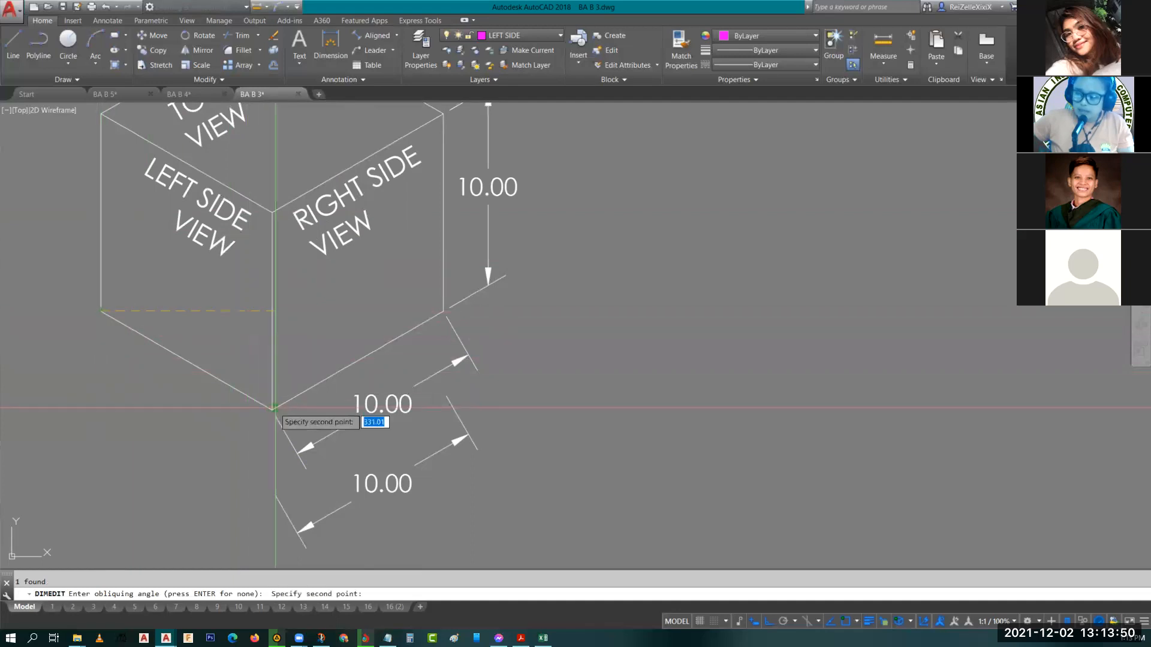
left_click(278, 410)
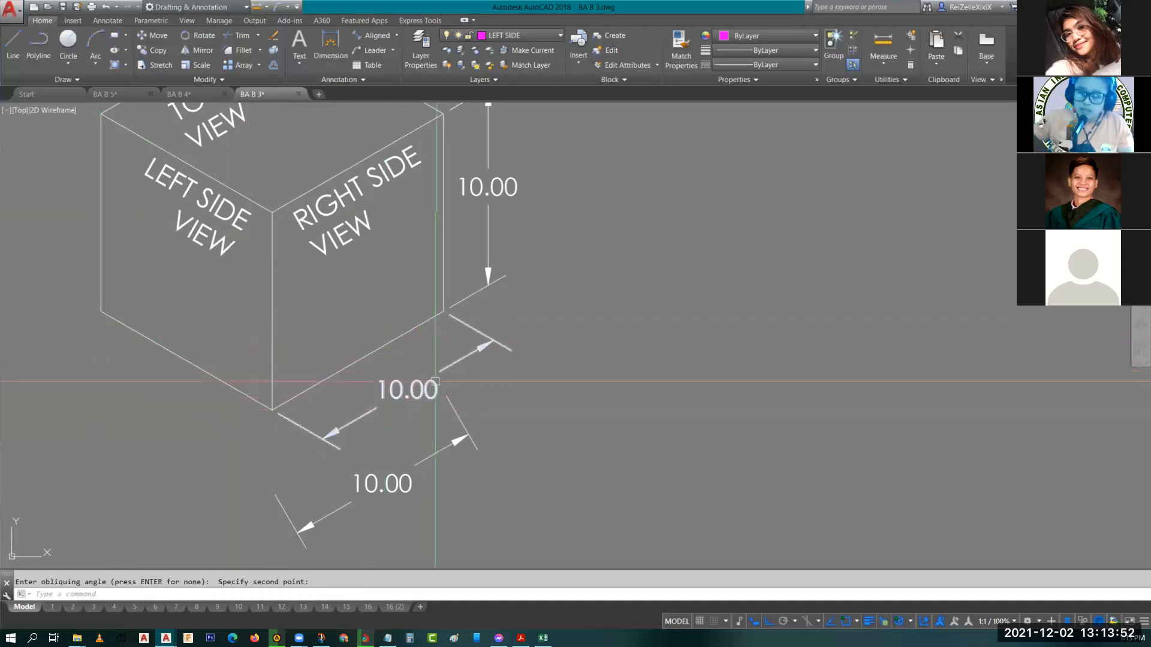
Move the copied bottom dimension straight up to the cube's bottom vertex.
left_click(323, 516)
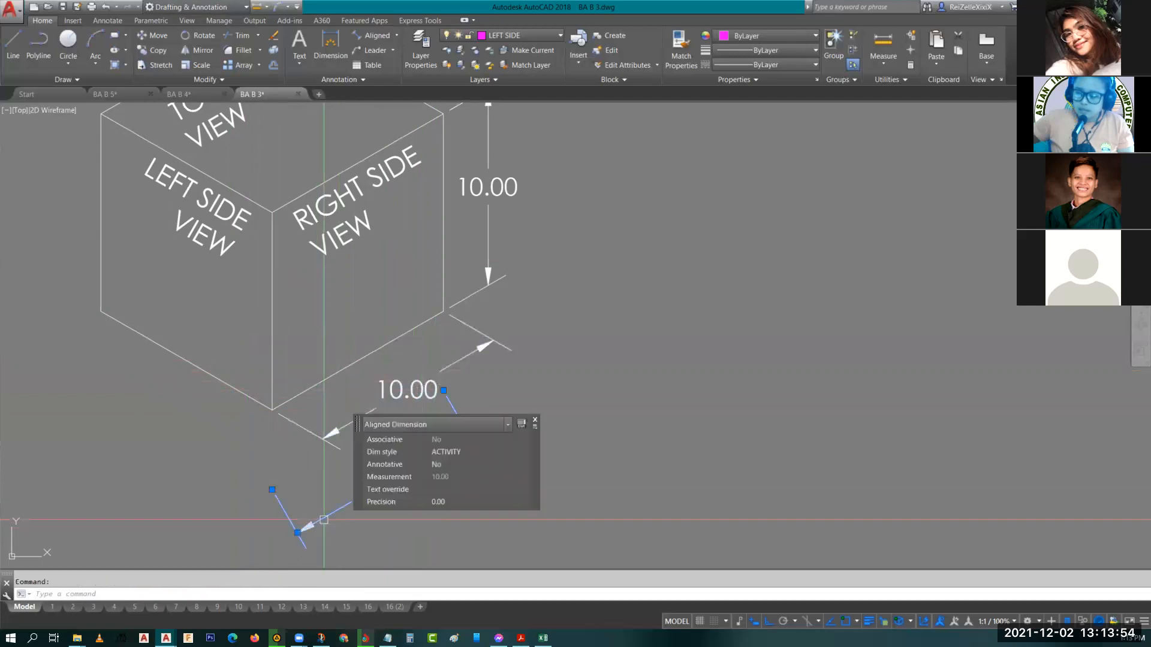
key("Return")
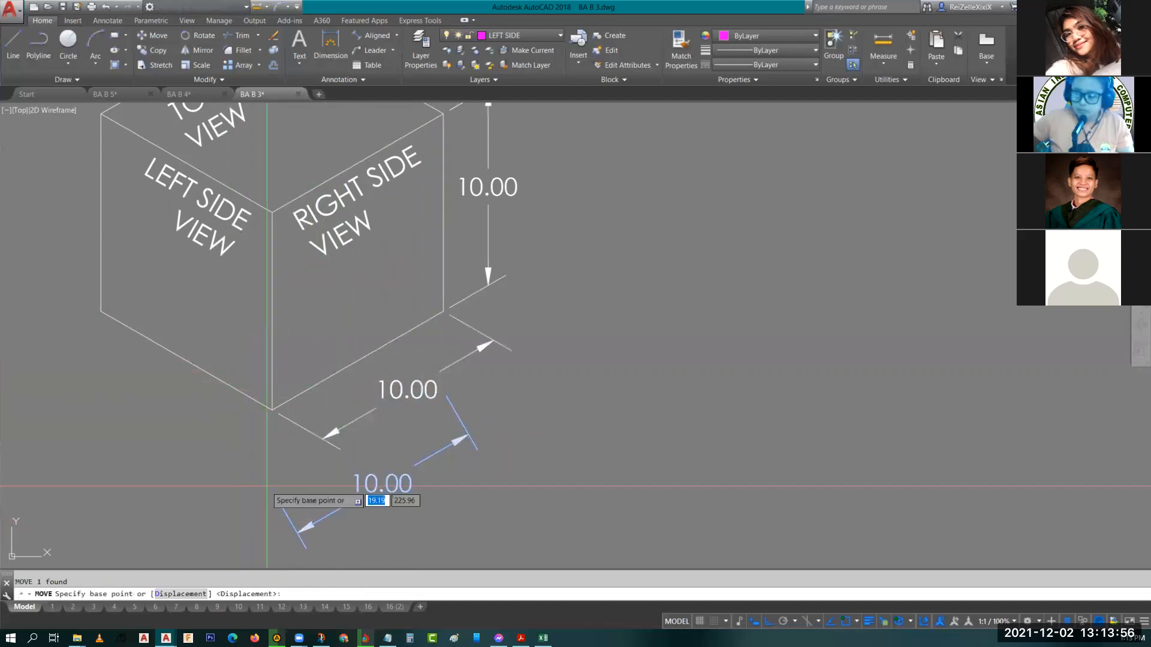
left_click(272, 491)
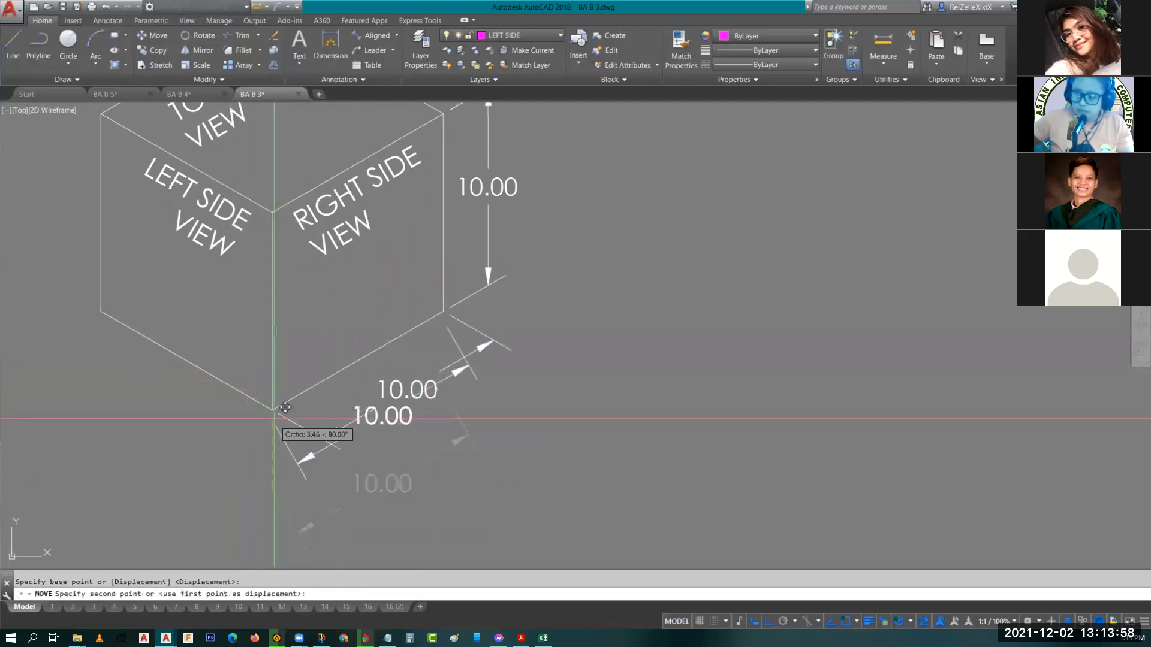
left_click(273, 410)
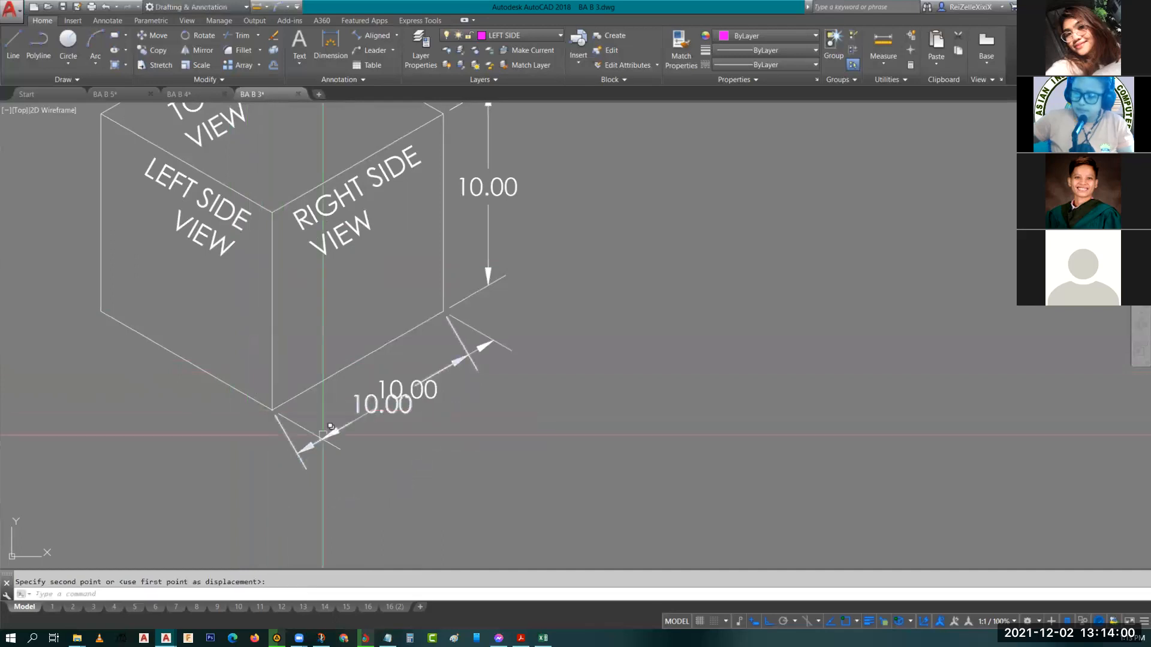
Place the moved dimension, then stretch its dimension line farther below the cube with Ortho turned off.
left_click(312, 445)
middle_click_drag(339, 453, 257, 456)
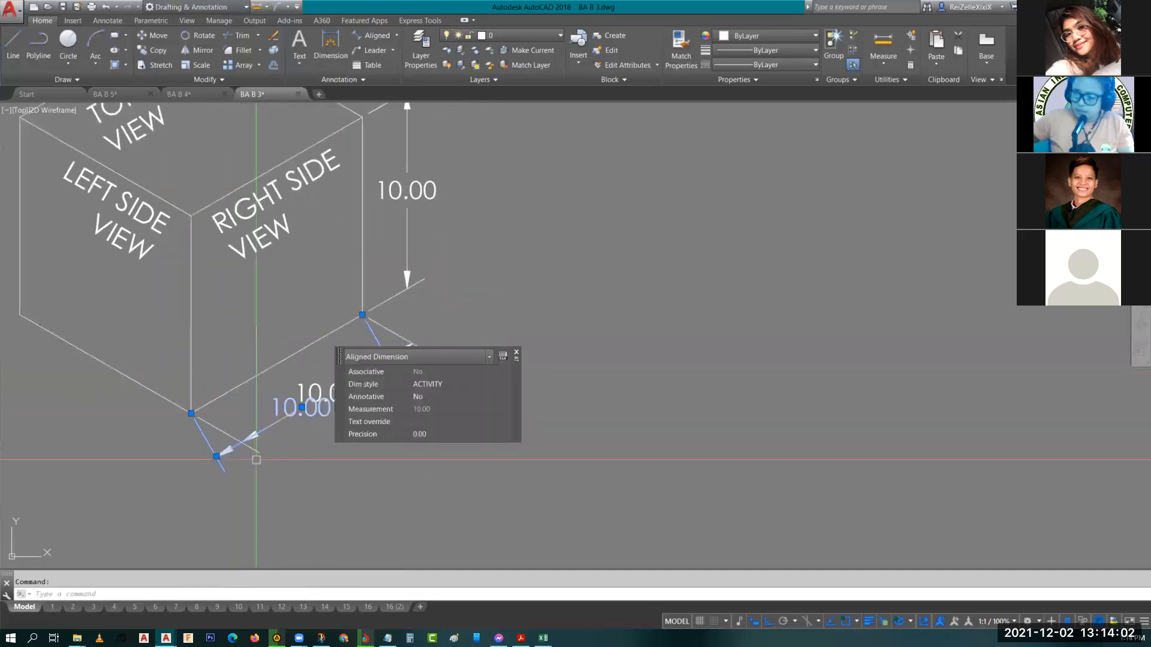
left_click(302, 407)
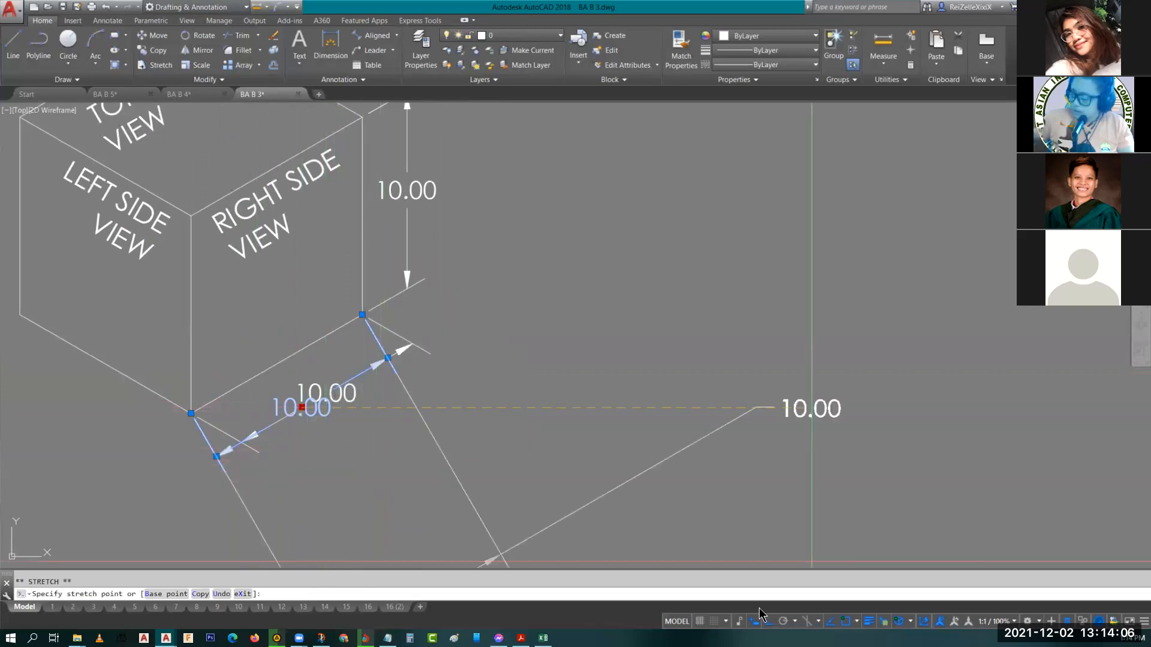
left_click(767, 625)
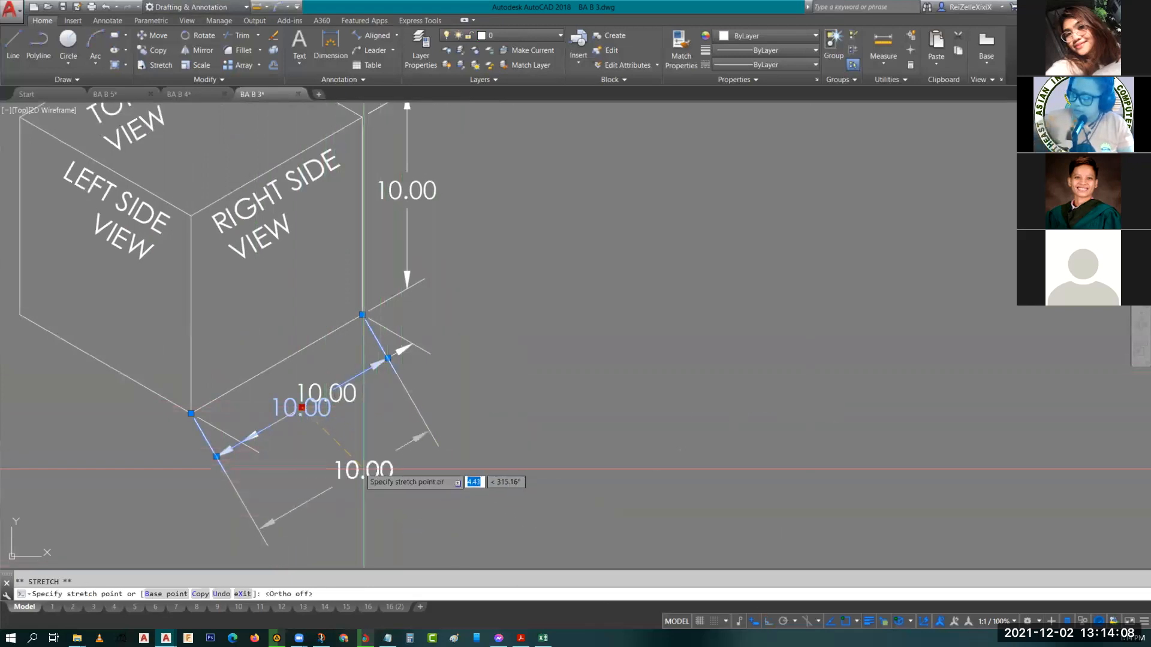
left_click(349, 474)
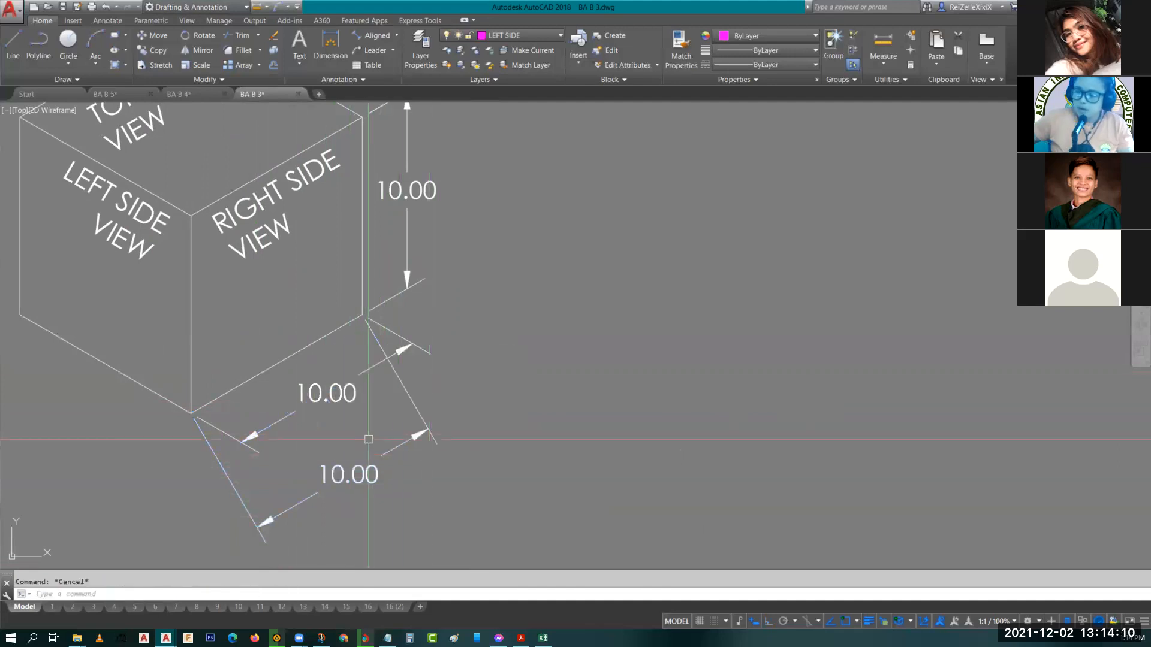
Oblique the lower bottom dimension with DIMEDIT so its extension lines run vertically, parallel to the cube's center edge.
middle_click_drag(444, 411, 587, 341)
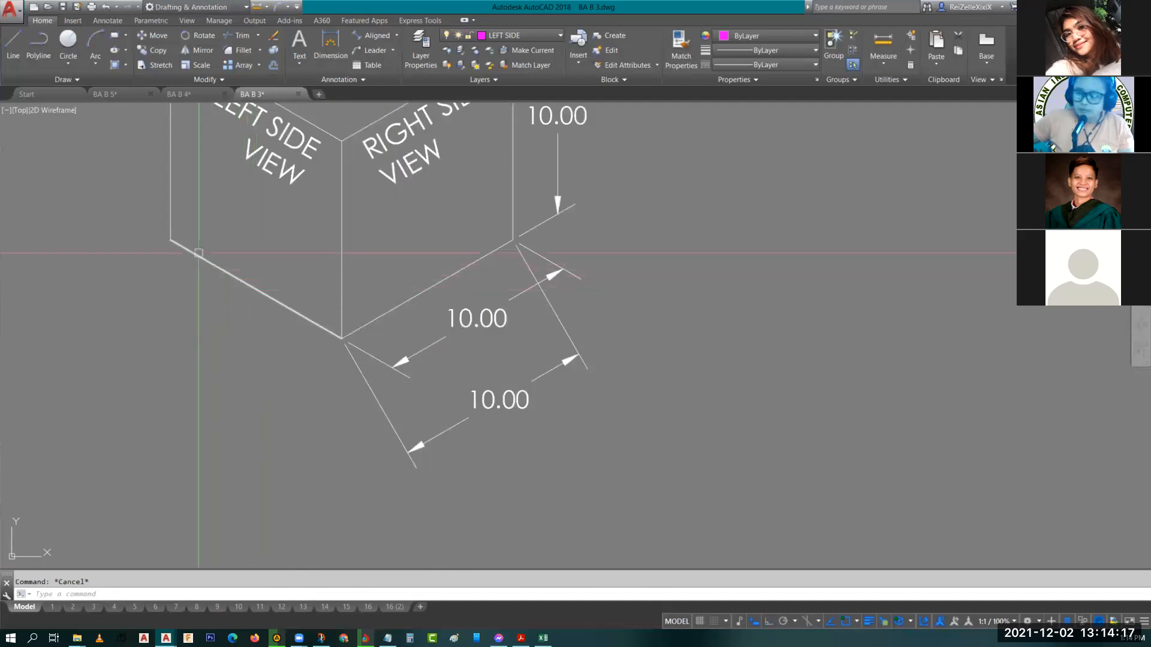
middle_click_drag(281, 325, 239, 342)
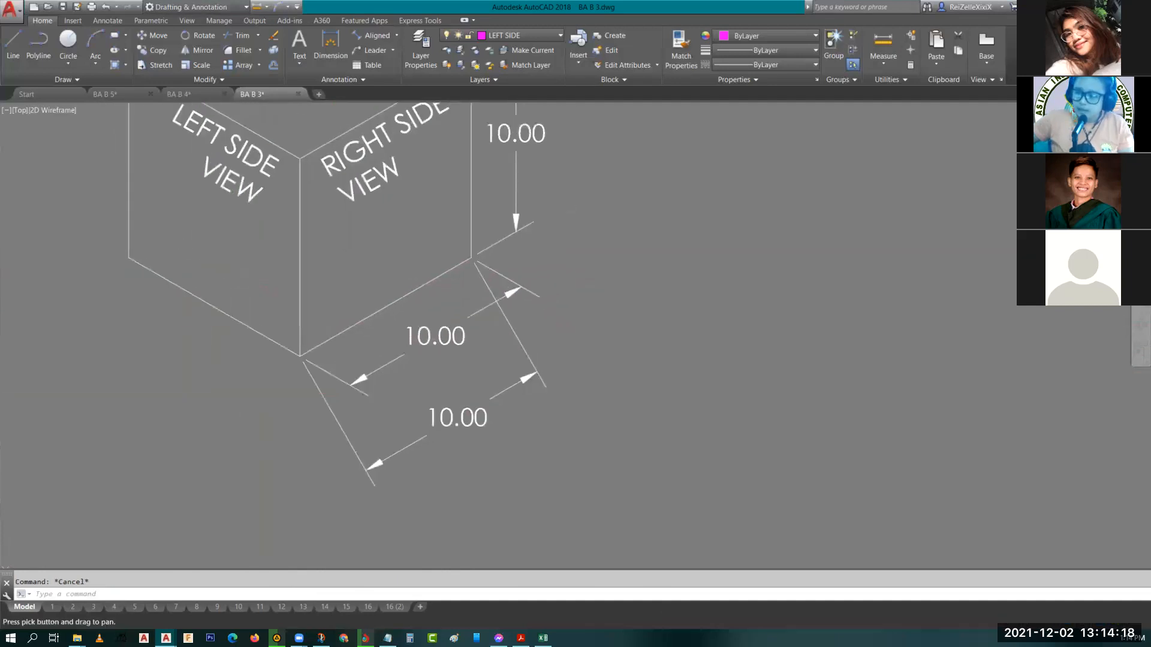
left_click(473, 504)
left_click(376, 426)
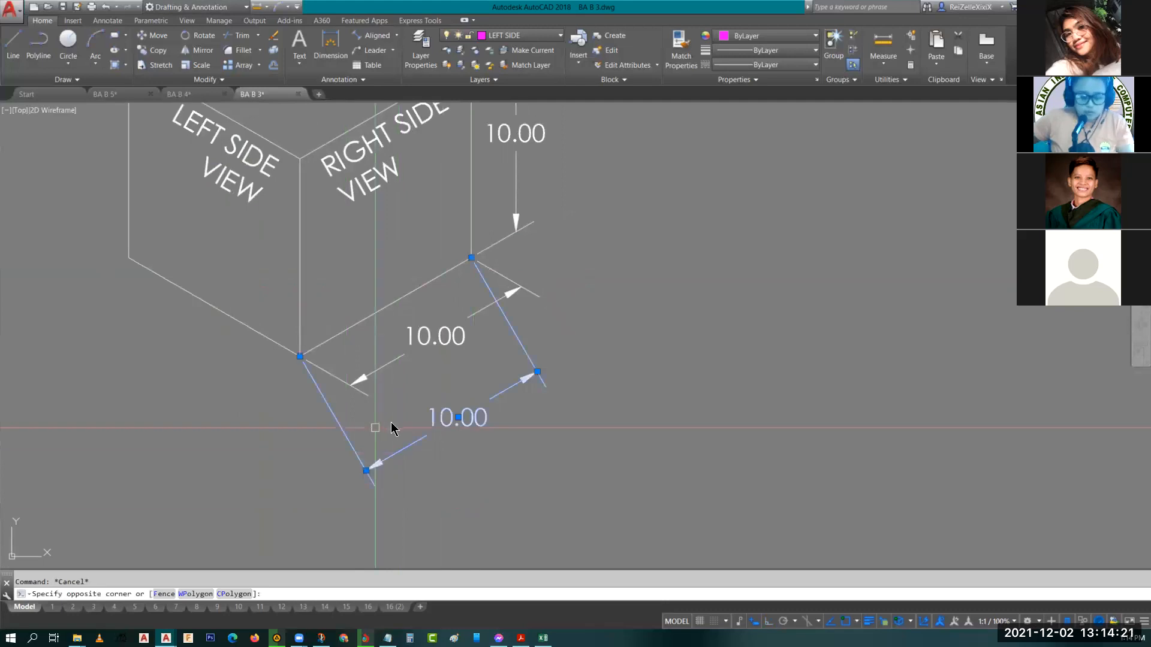
type("dimedi")
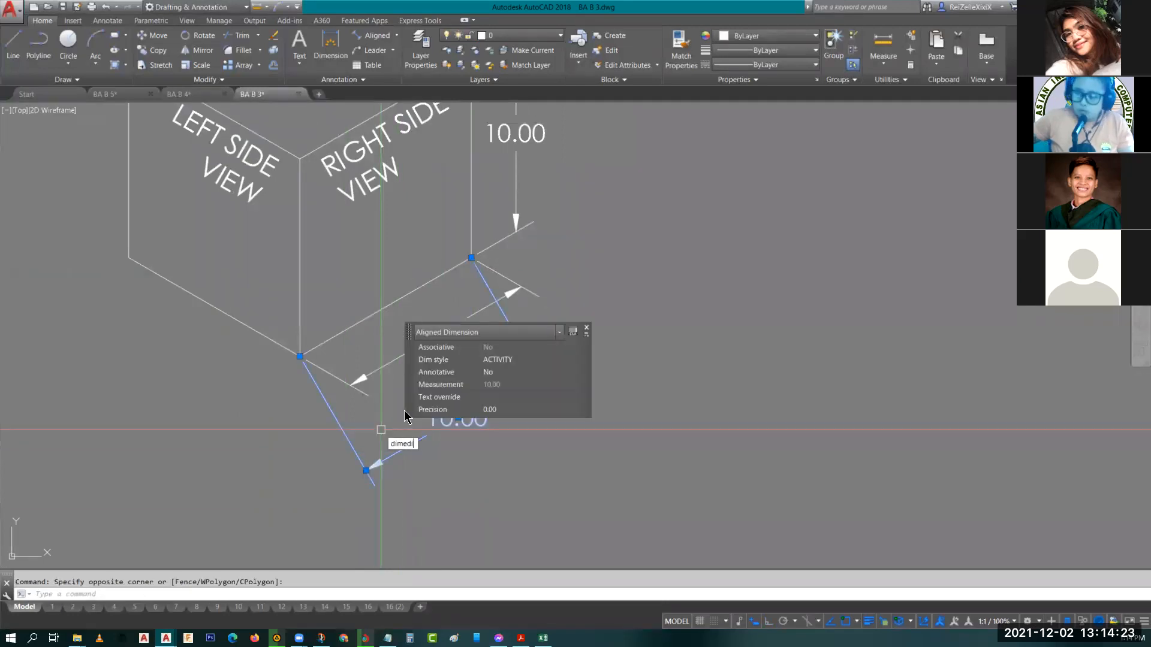
type("t")
key("Return")
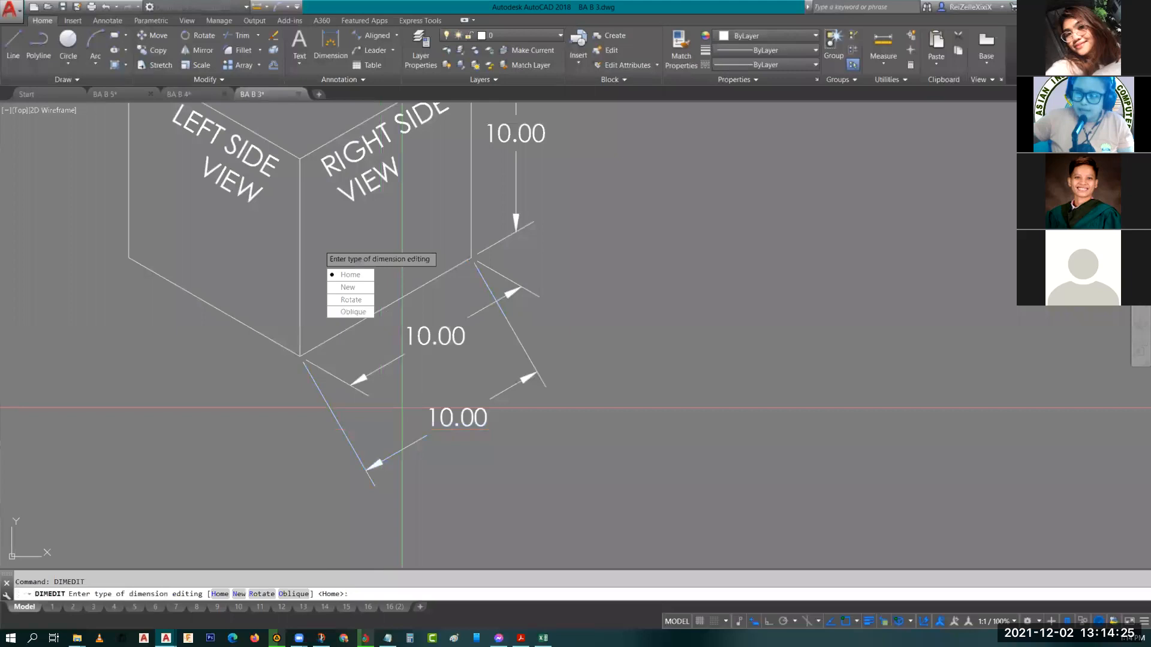
left_click(353, 312)
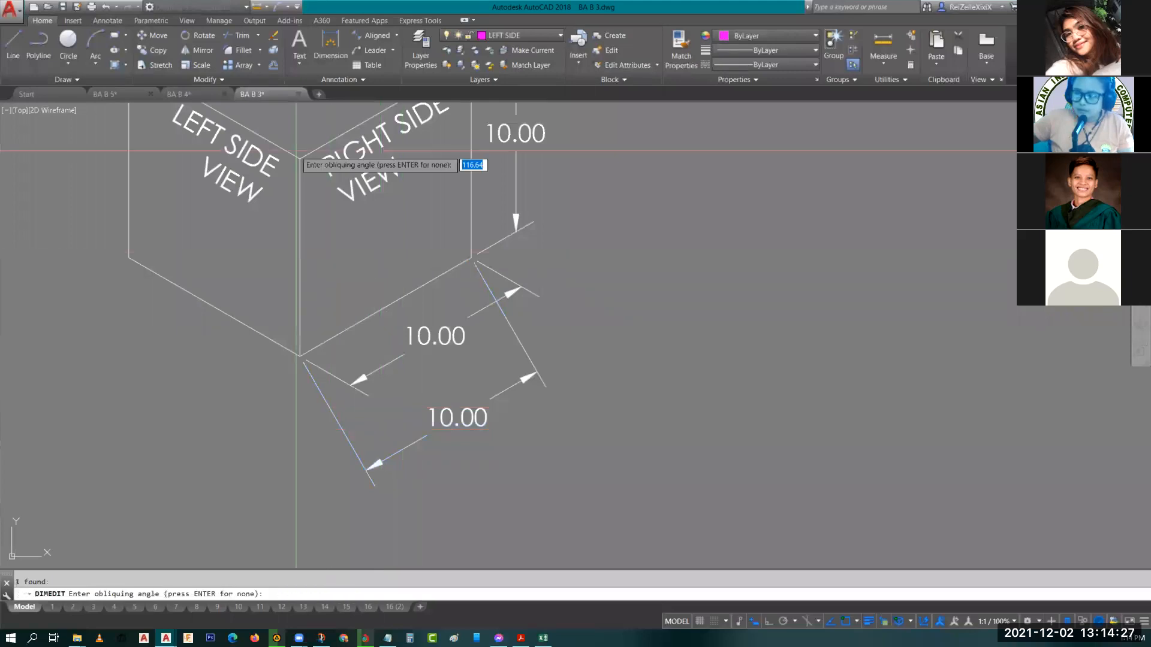
left_click(299, 158)
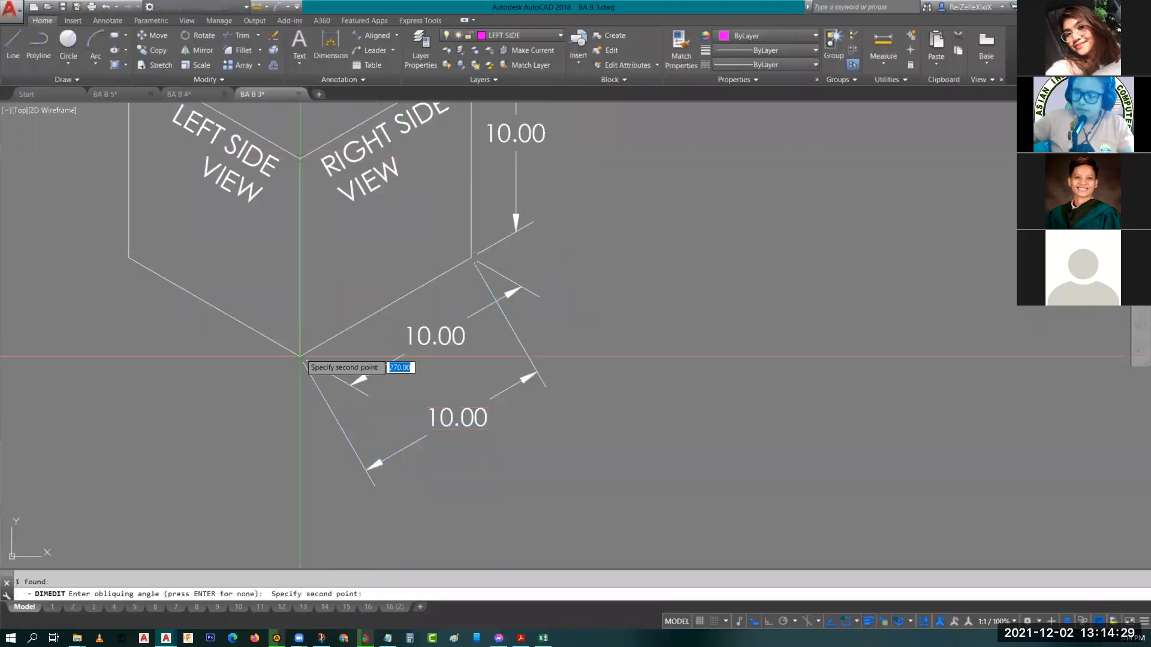
left_click(299, 356)
left_click(300, 356)
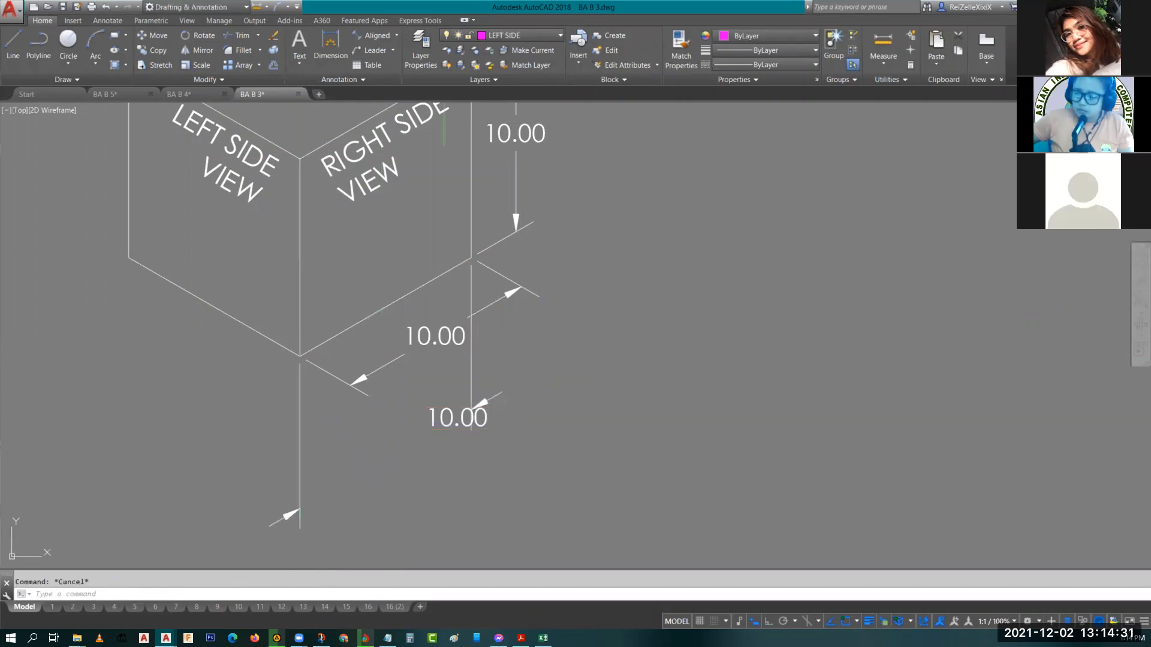
Stretch the obliqued dimension's line slightly lower beneath the cube using its grip.
left_click(458, 417)
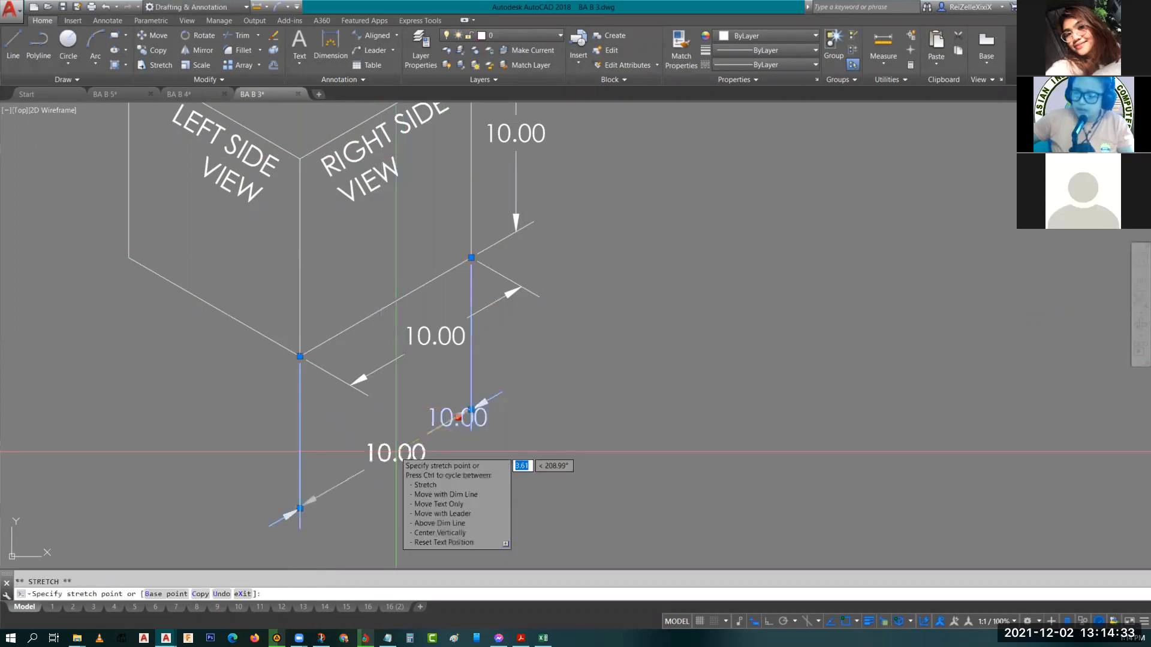
key("Escape")
key("Escape")
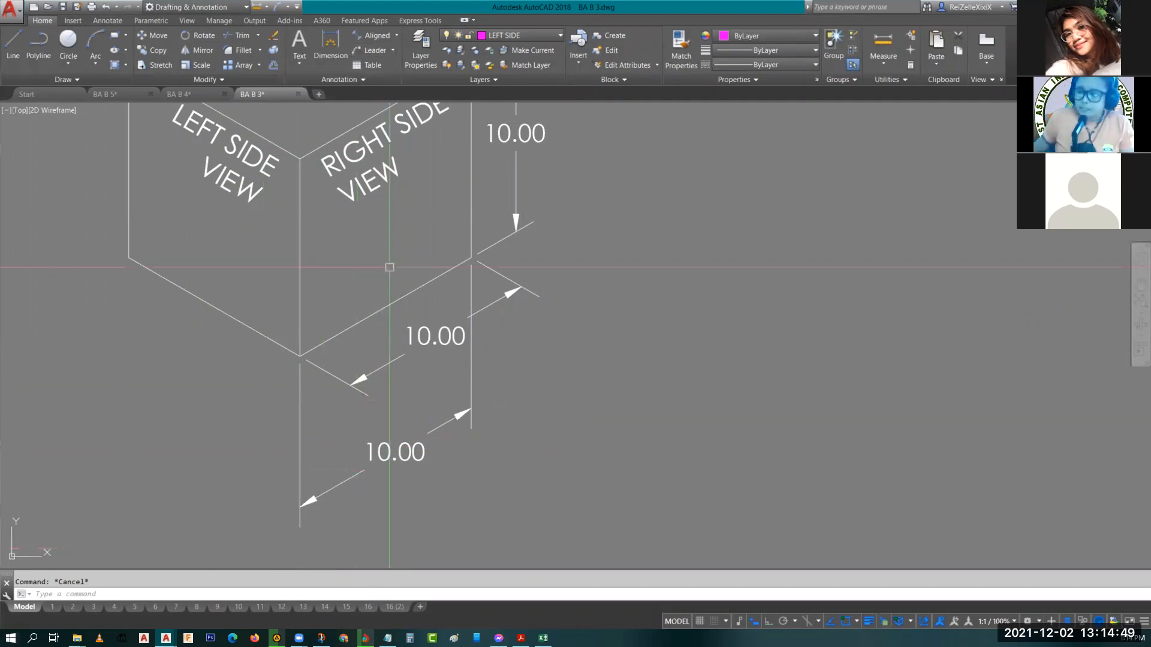
Zoom and pan around the cube to examine the top and vertical dimensions.
scroll(560, 277, "down", 5)
scroll(544, 306, "up", 7)
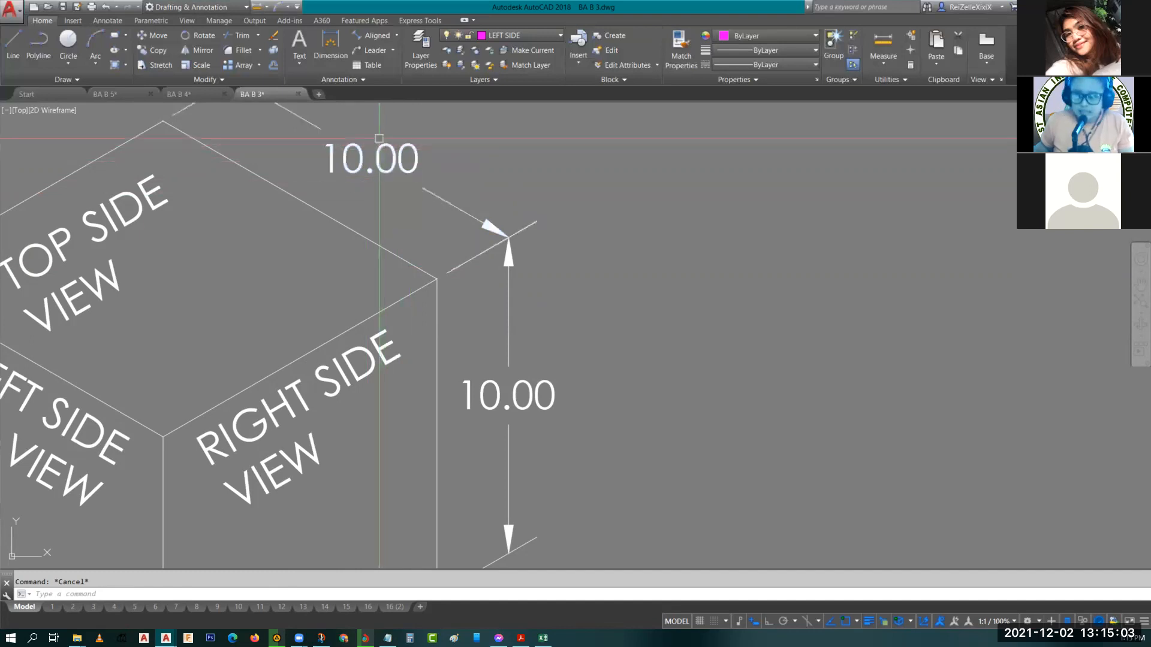
scroll(393, 178, "down", 4)
scroll(379, 165, "up", 4)
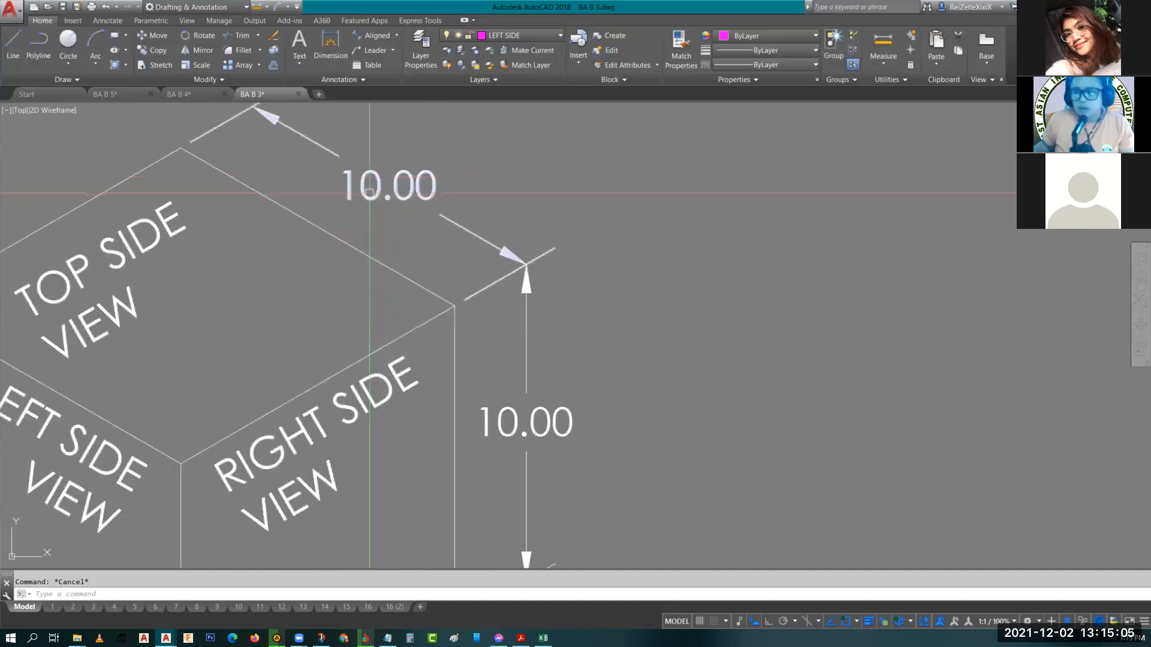
middle_click_drag(378, 164, 469, 237)
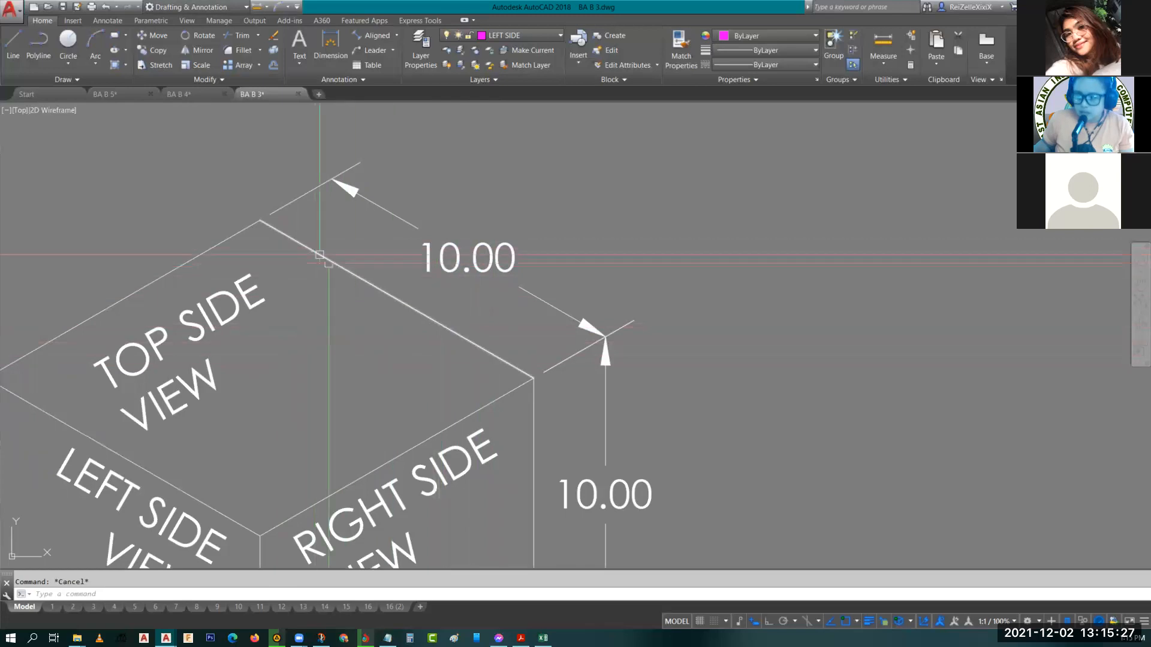
middle_click_drag(538, 482, 501, 329)
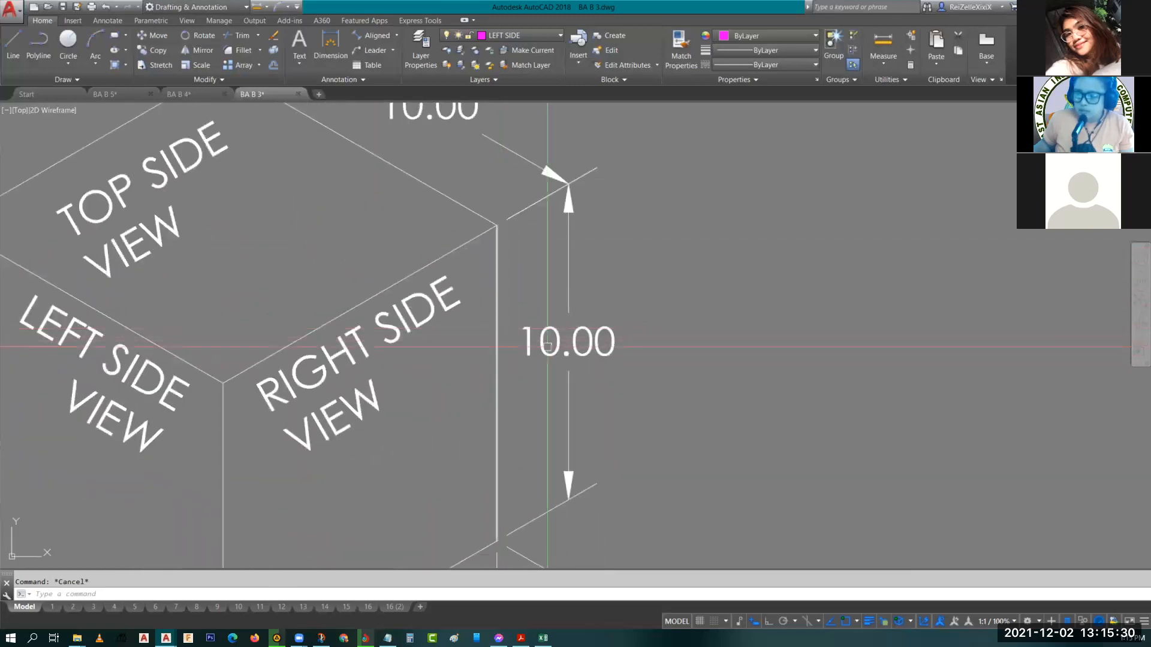
mouse_move(497, 438)
middle_mouse_down()
mouse_move(462, 419)
mouse_move(480, 244)
middle_mouse_up()
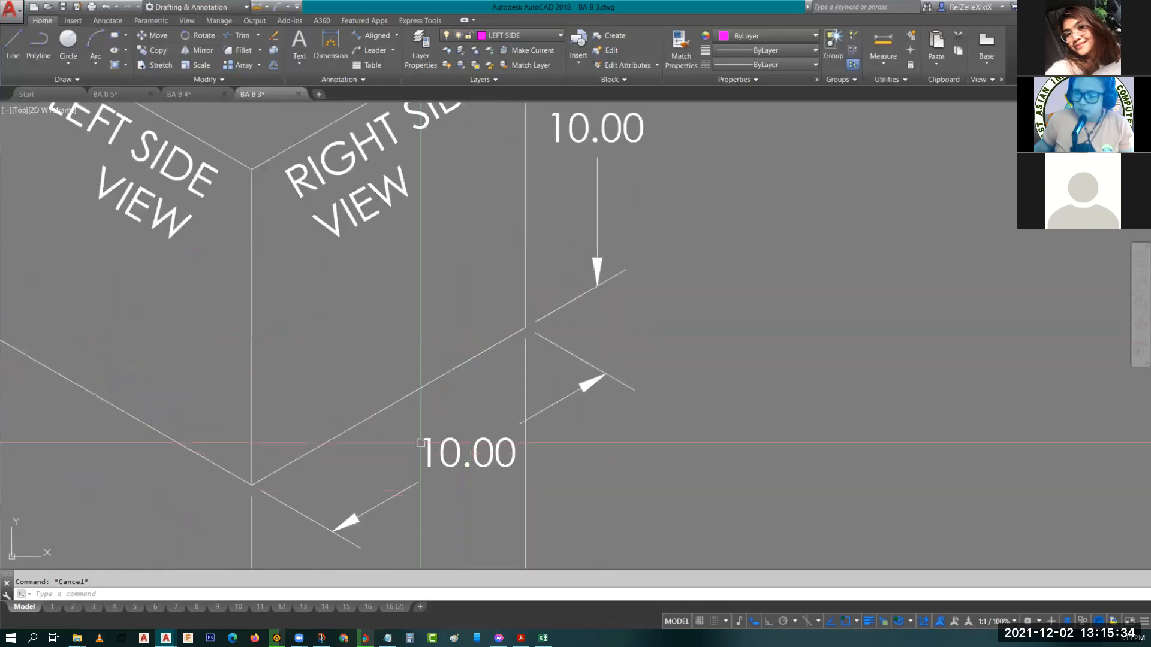
mouse_move(433, 539)
middle_mouse_down()
mouse_move(477, 347)
mouse_move(437, 481)
middle_mouse_up()
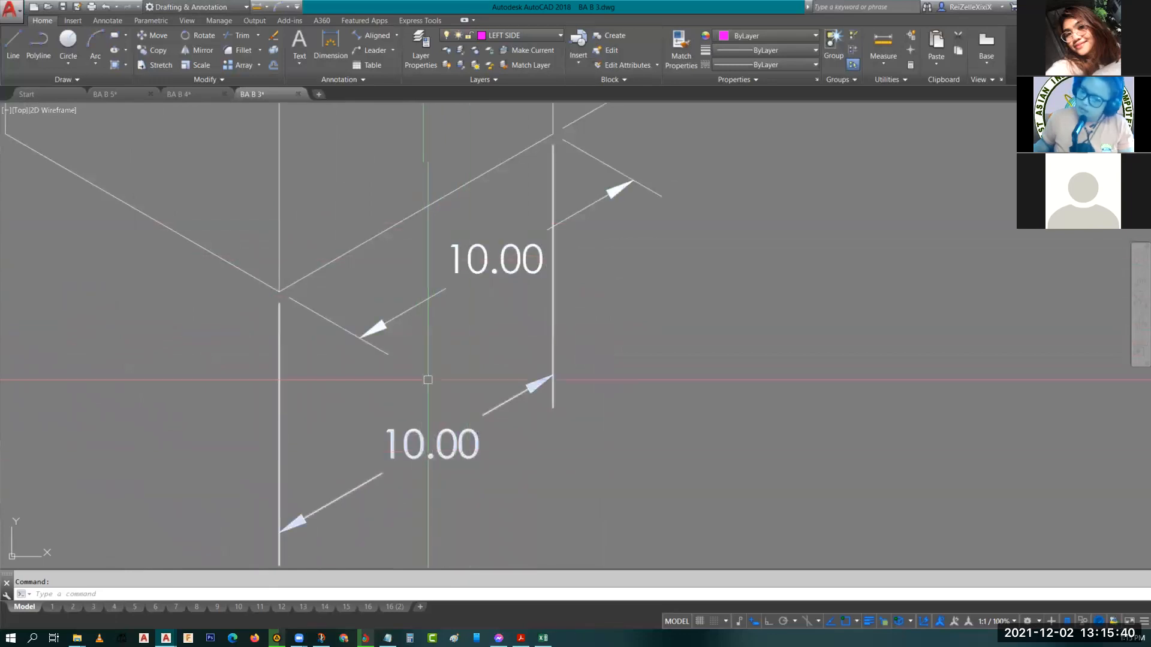
scroll(447, 340, "down", 4)
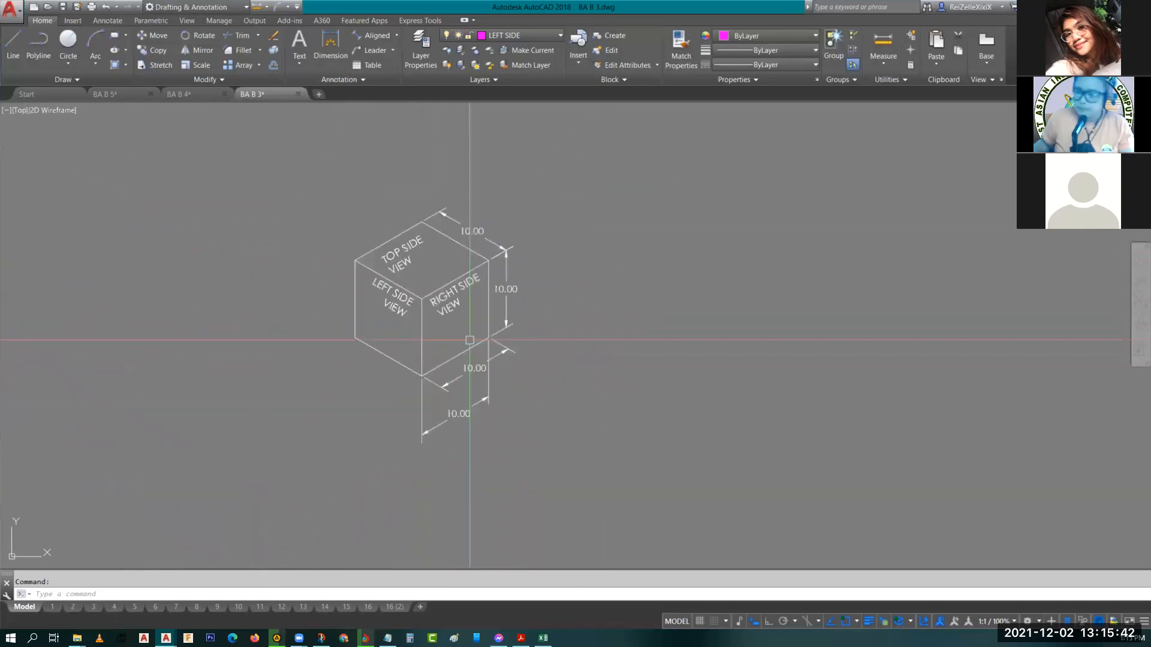
scroll(429, 408, "up", 6)
middle_click_drag(456, 301, 491, 361)
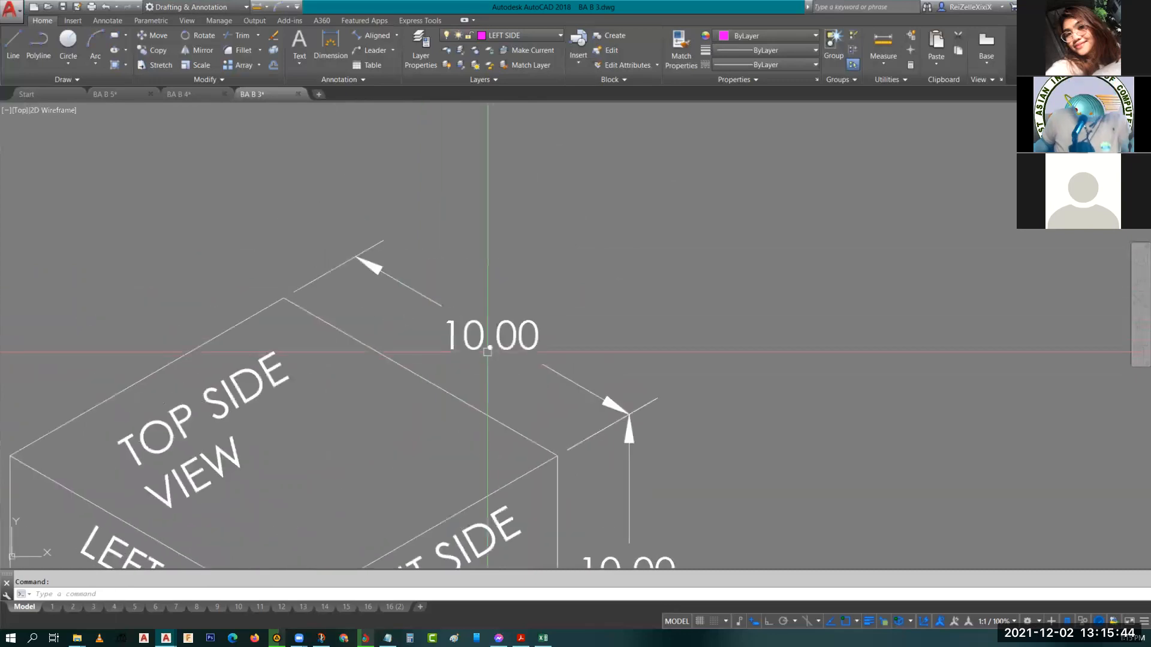
left_click(494, 329)
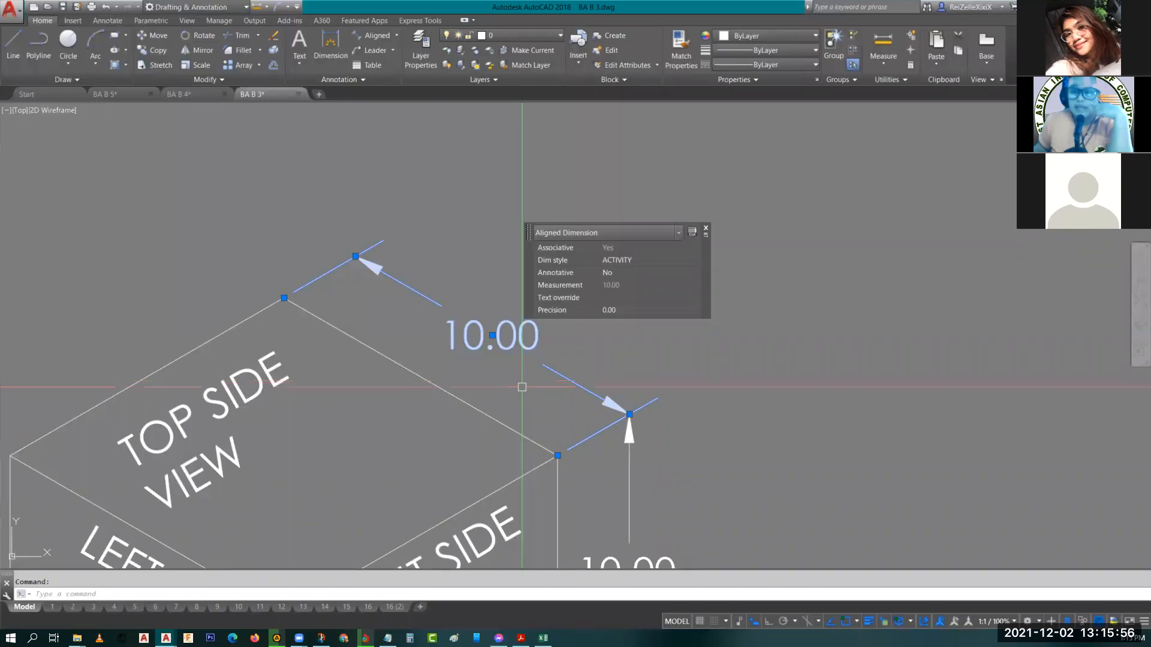
key("Escape")
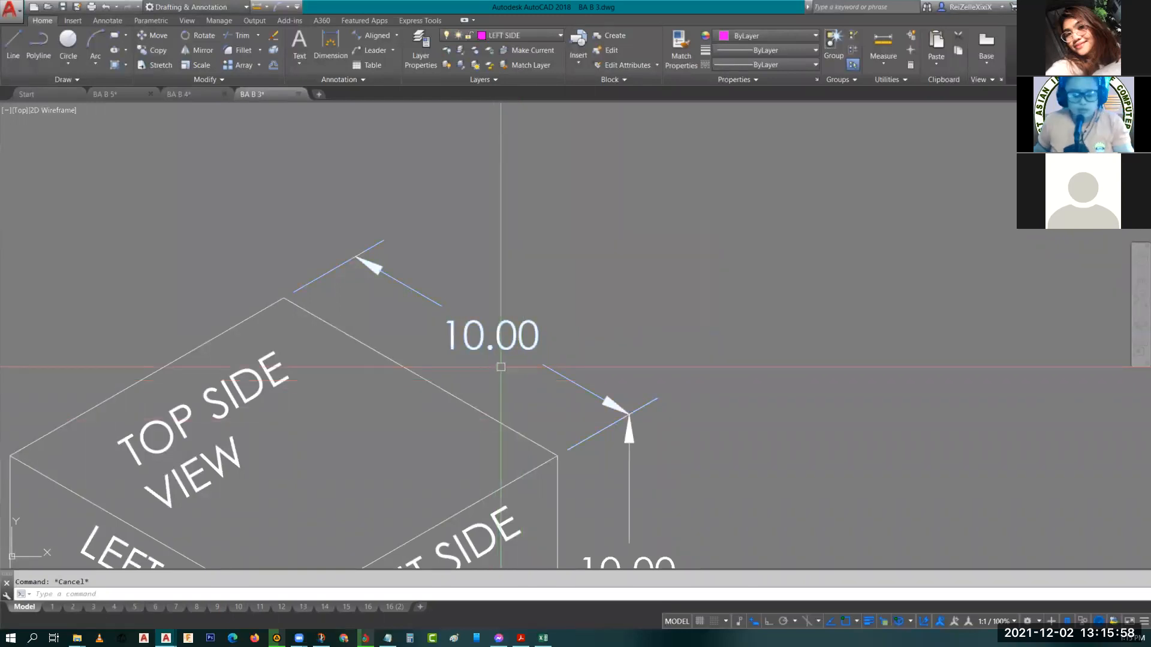
Open the Dimension Style Manager, close it, and check which style the top dimension uses.
type("dim")
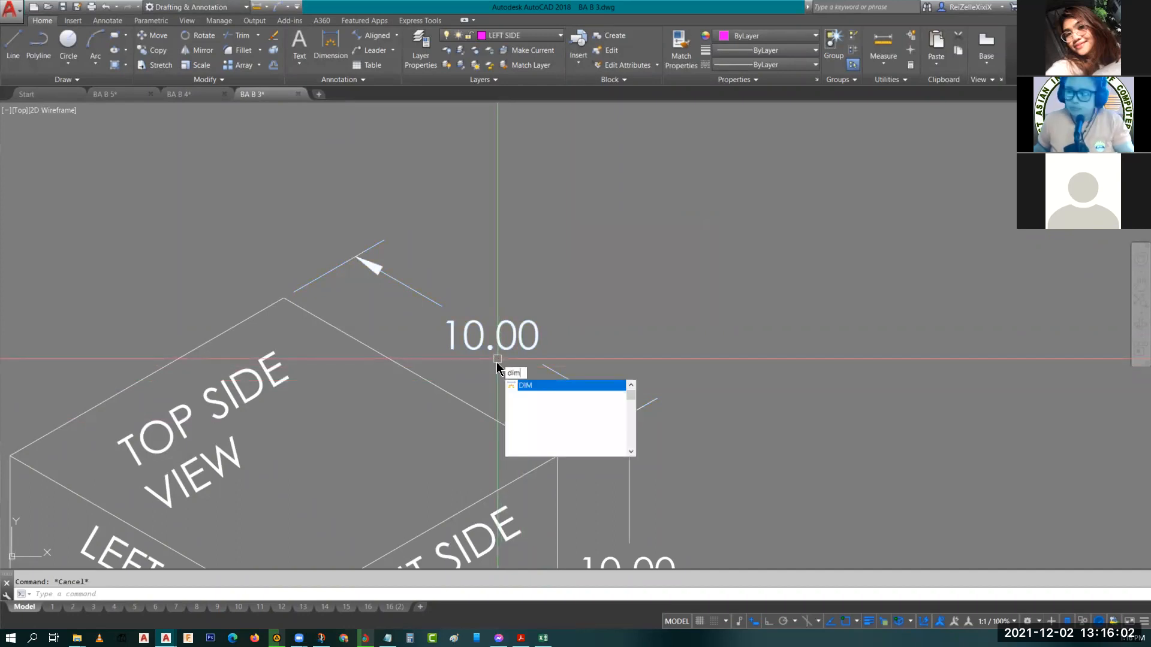
key("Escape")
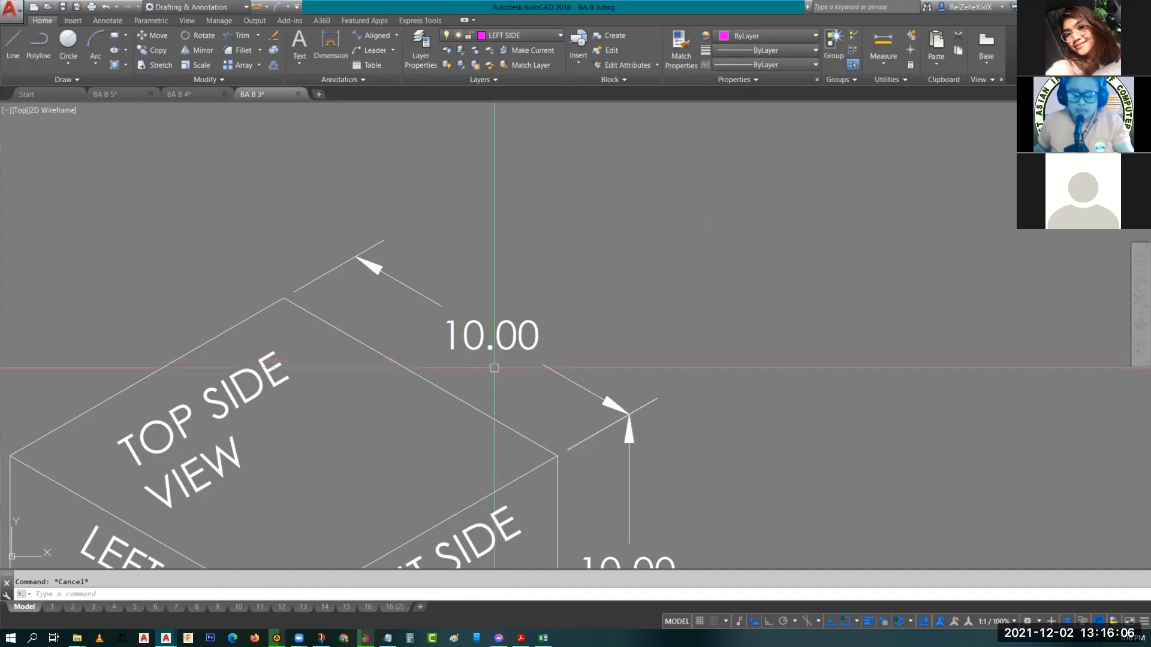
type("DIMSTY")
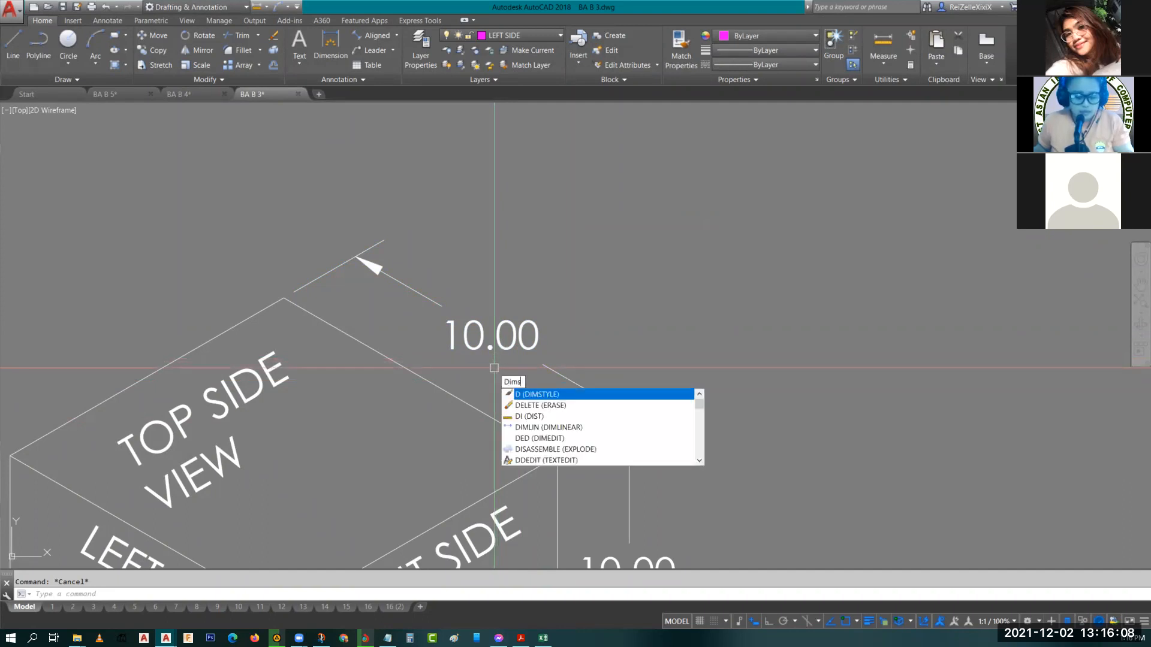
type("LE")
key("Return")
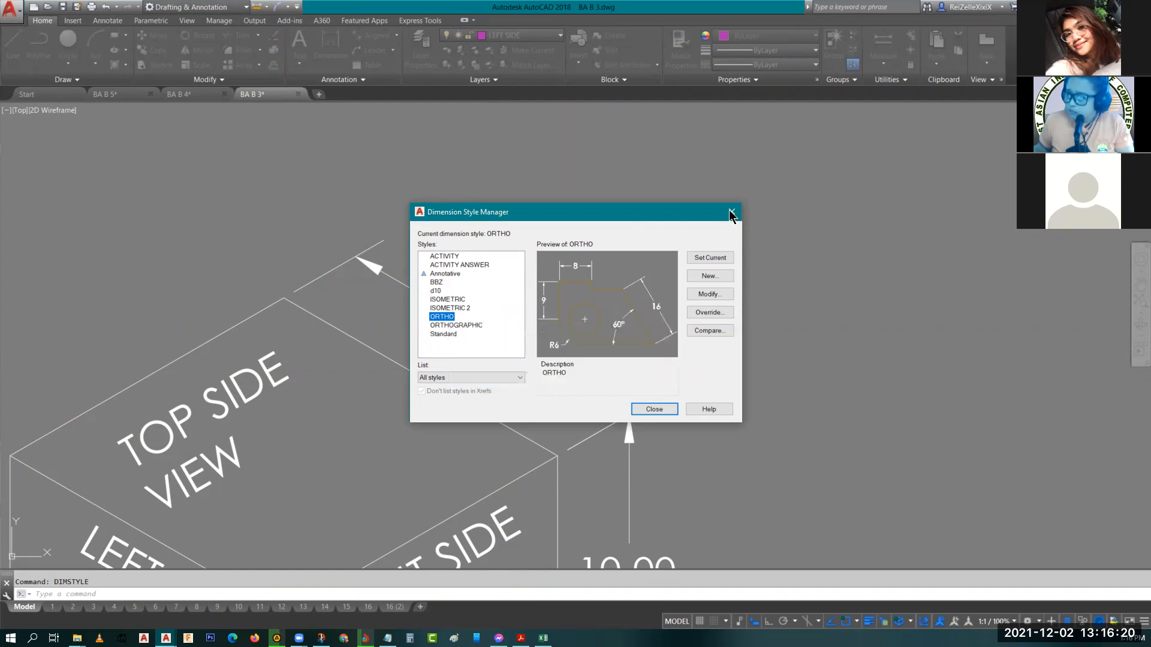
left_click(732, 212)
left_click(547, 366)
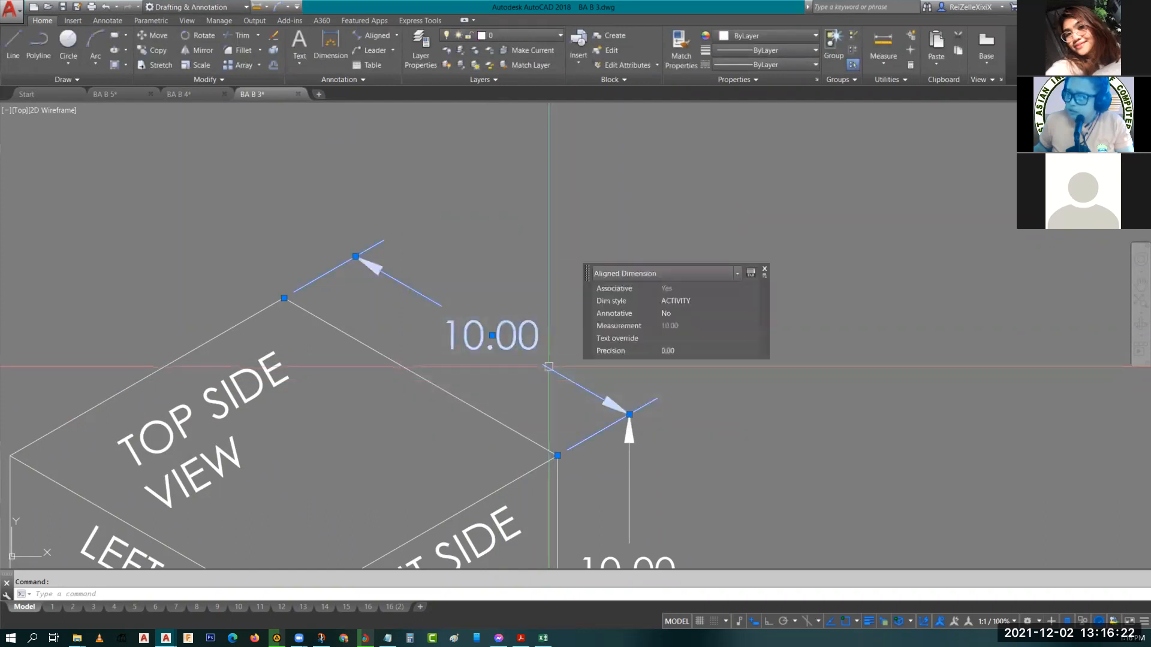
key("Escape")
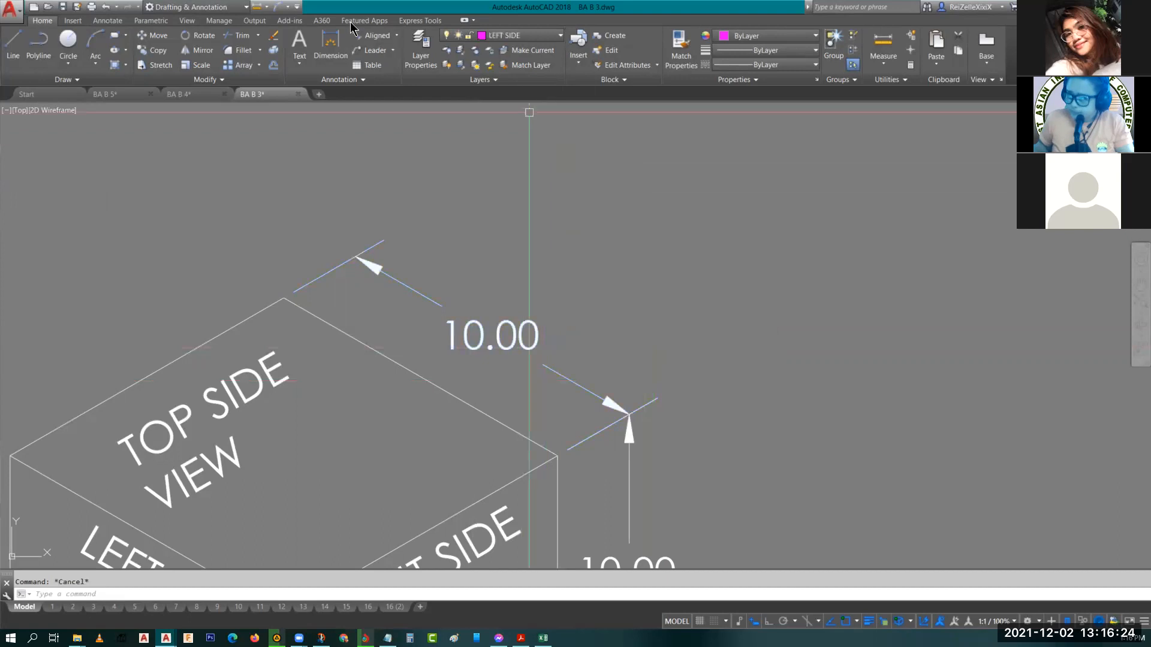
Open the ACTIVITY dimension style for modification from the Dimension Style Manager.
left_click(107, 20)
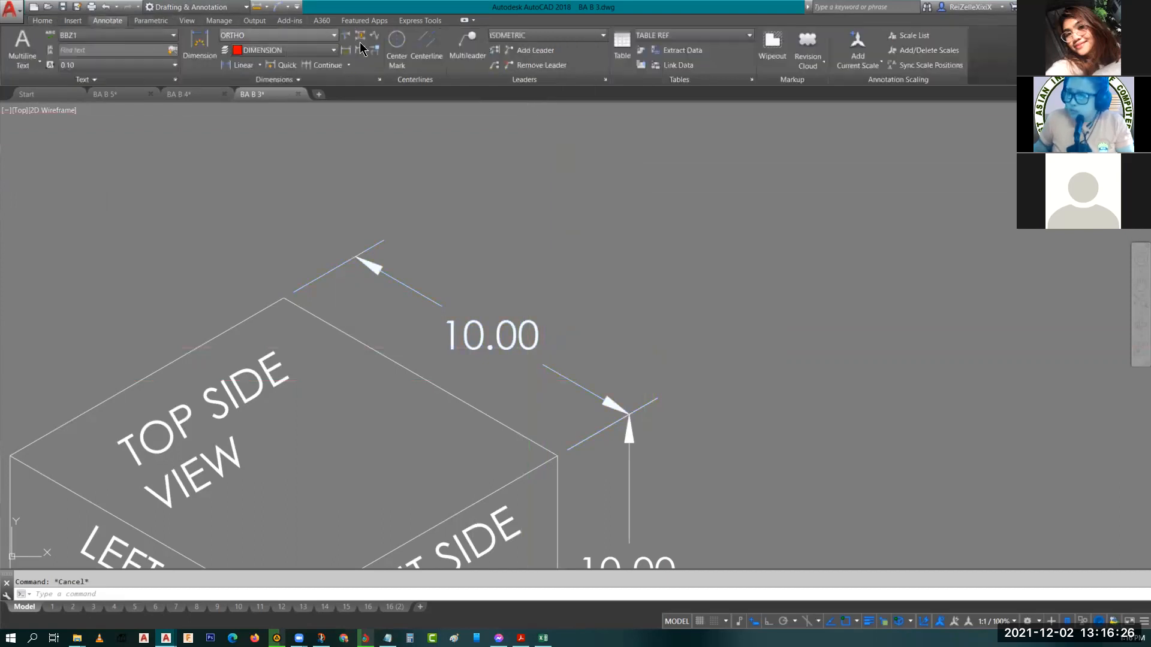
left_click(316, 34)
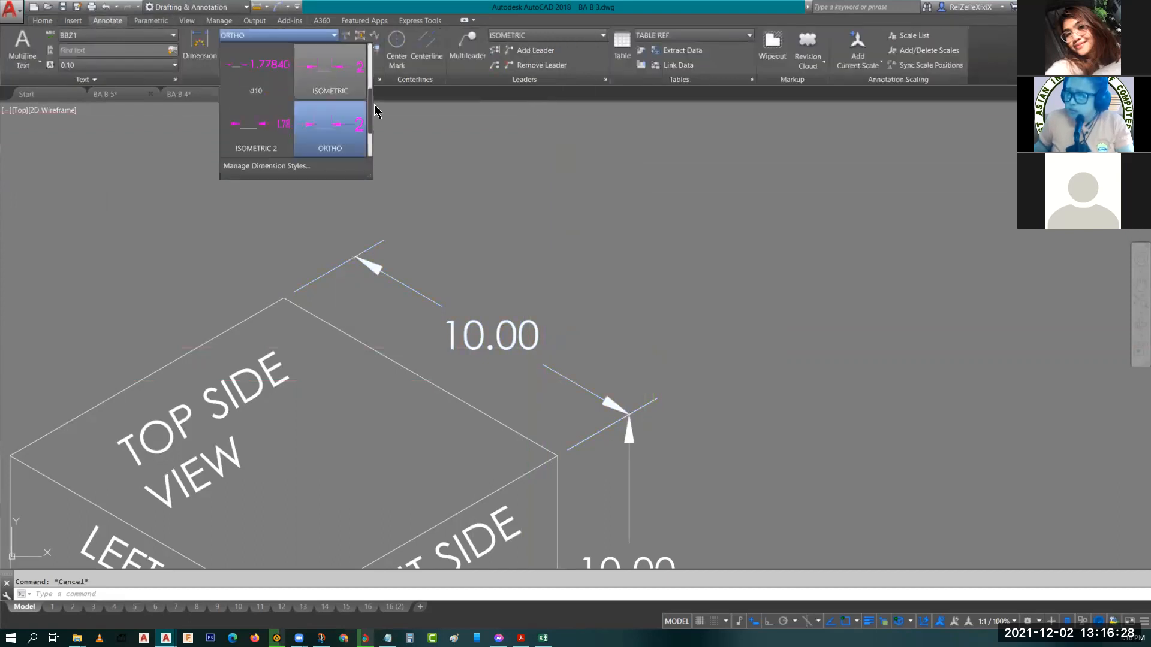
left_click(379, 80)
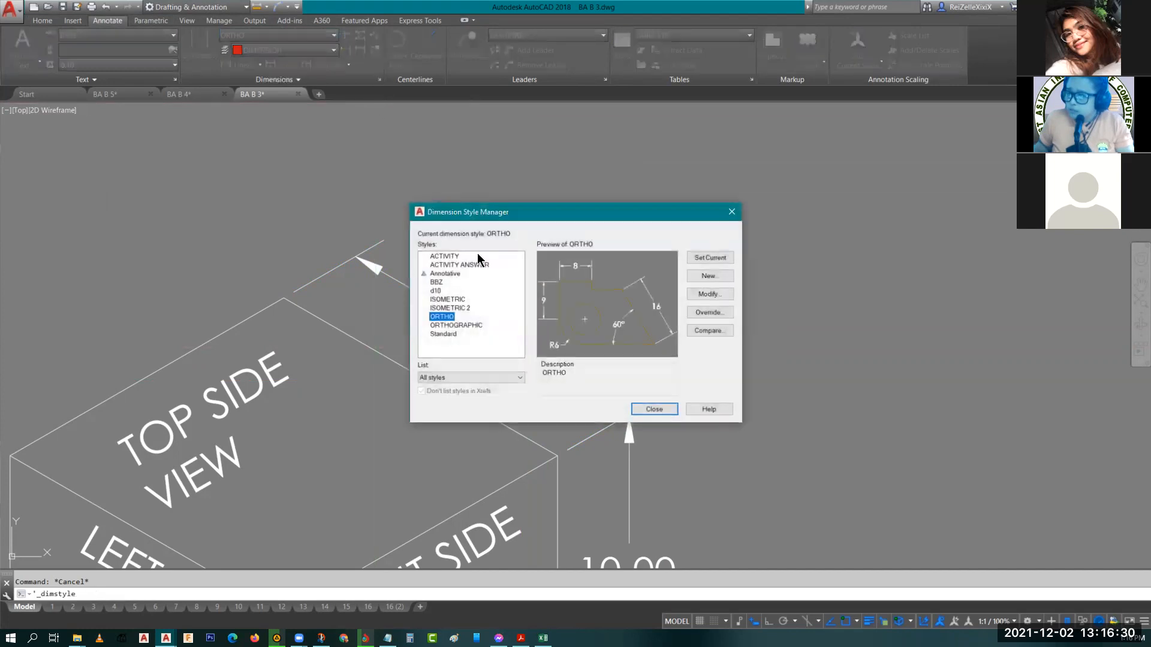
left_click(446, 256)
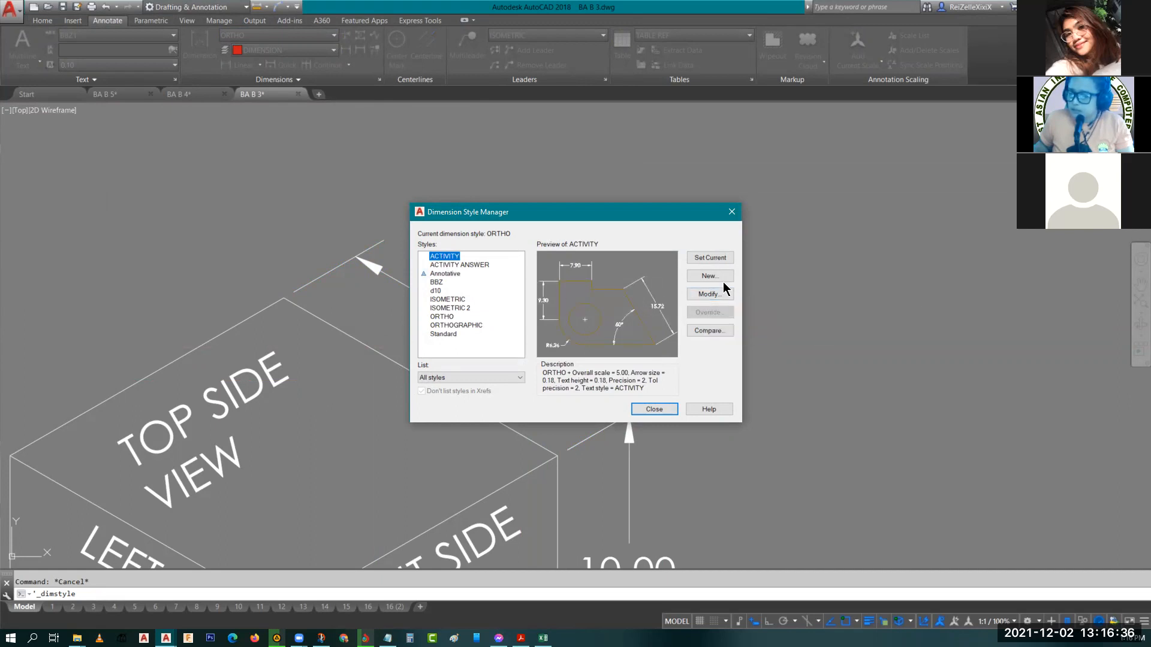
left_click(703, 298)
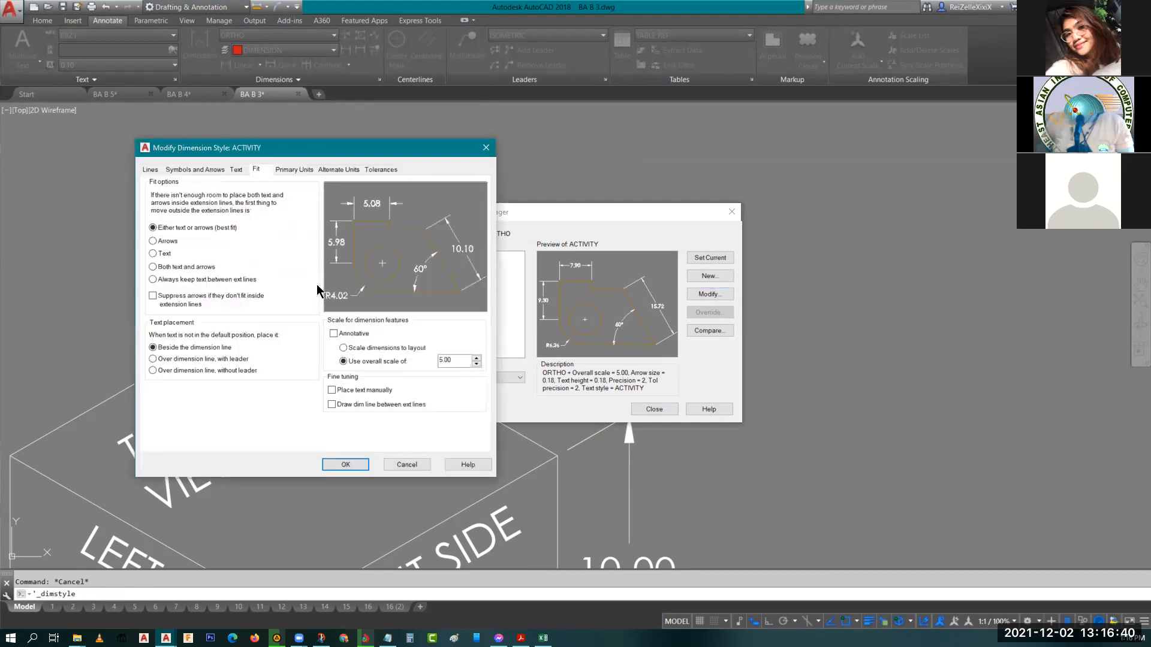
left_click(239, 172)
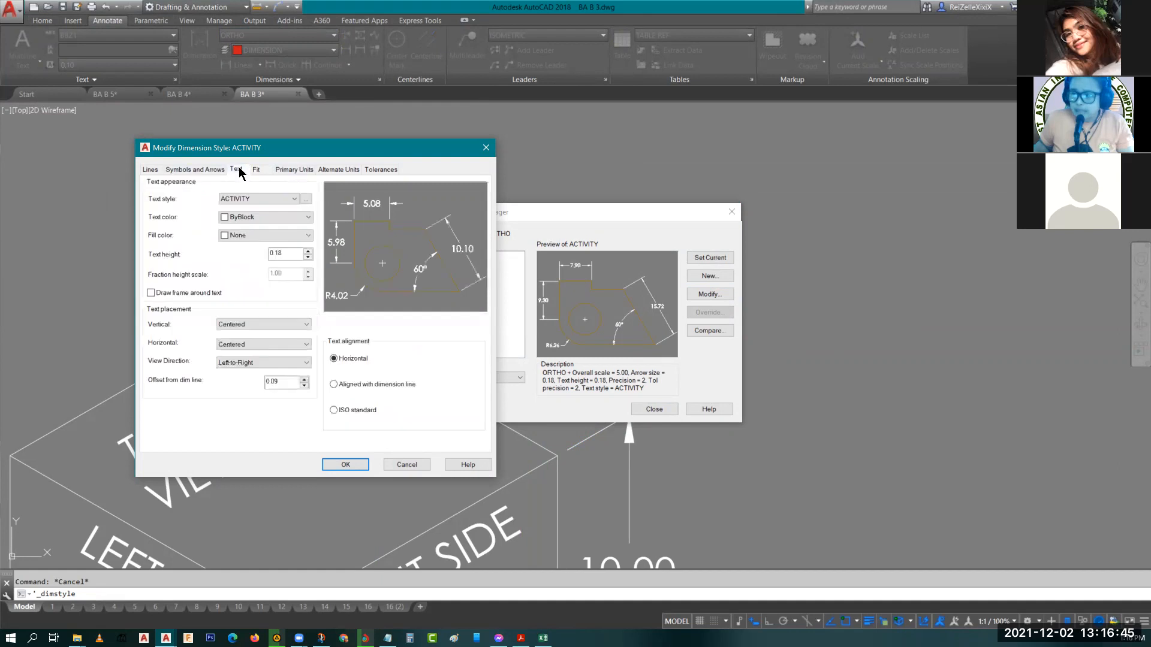
left_click(335, 385)
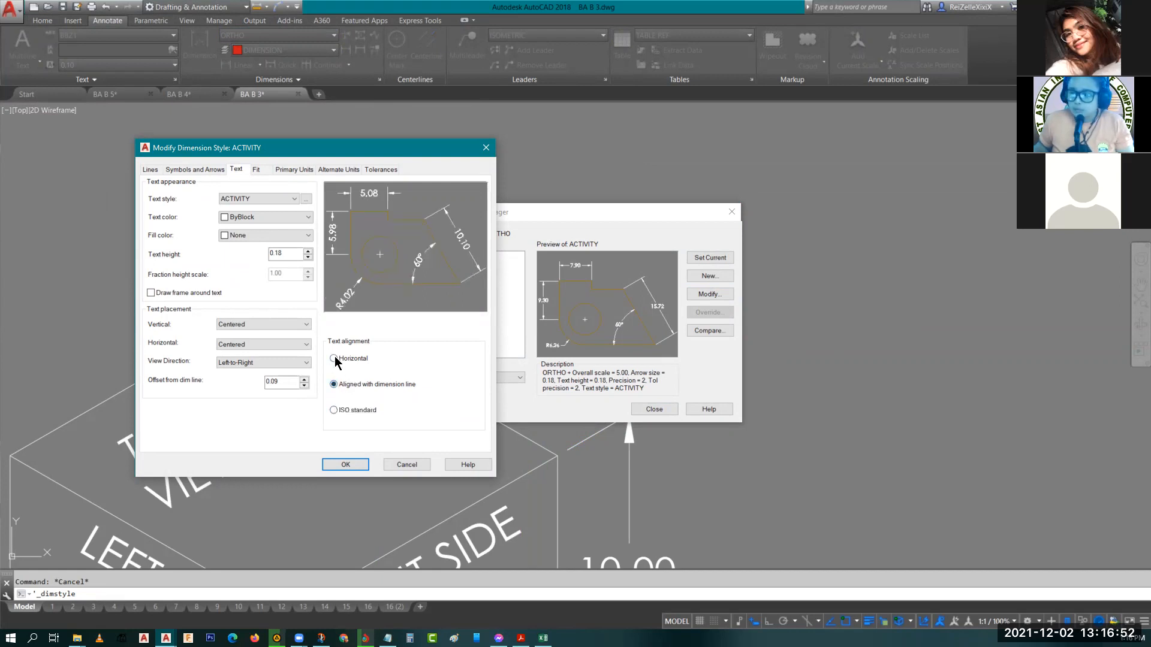
left_click(335, 359)
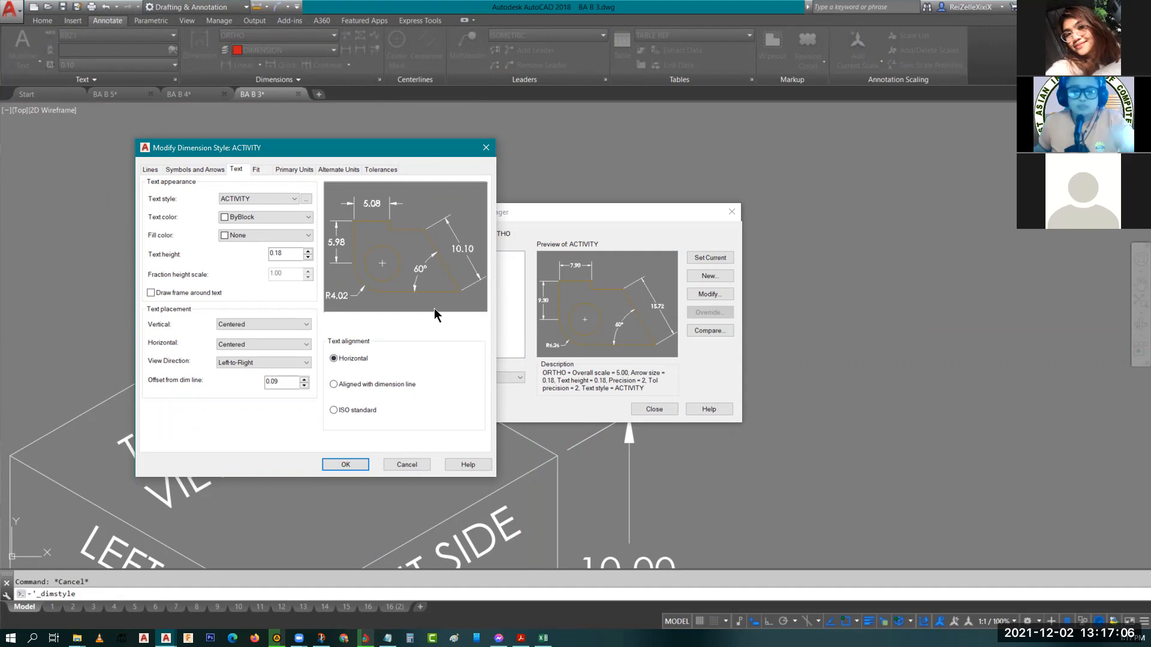
left_click(333, 384)
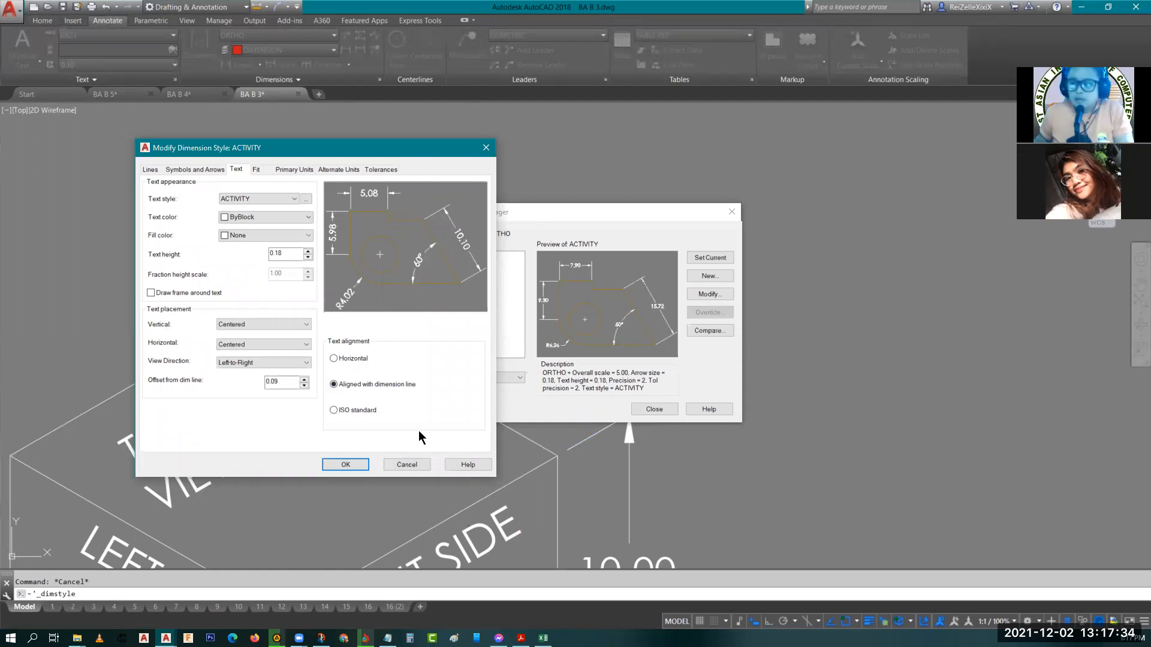
key("Escape")
key("Escape")
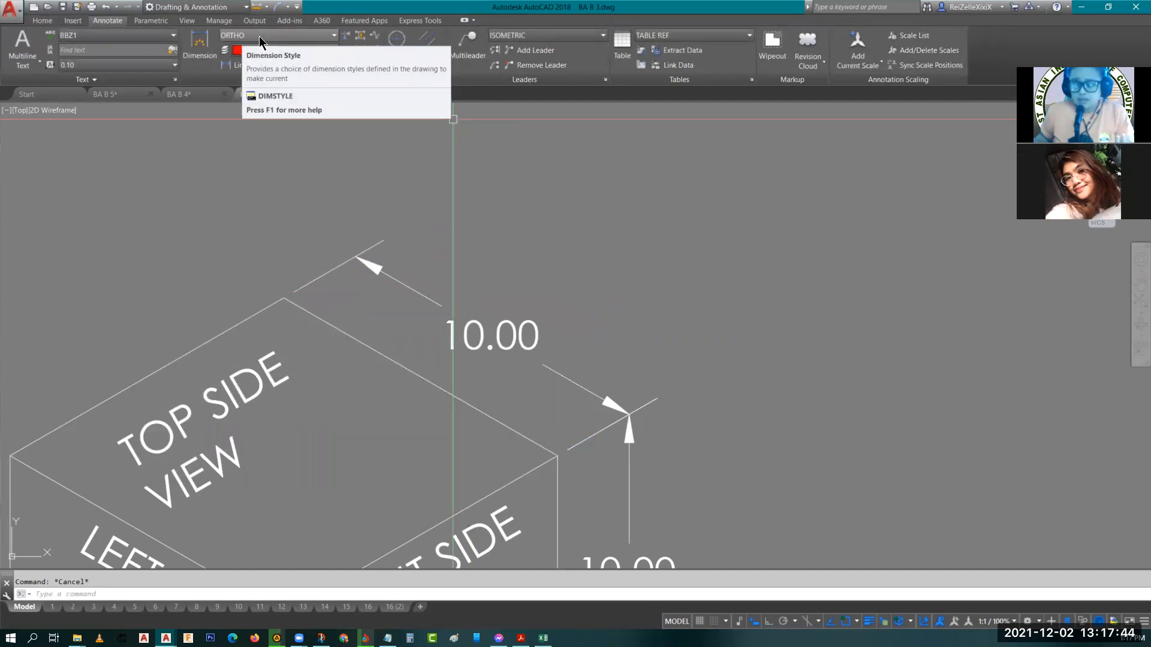
Check the top dimension's style and inspect the ORTHO style's text alignment settings without changing them.
left_click(477, 320)
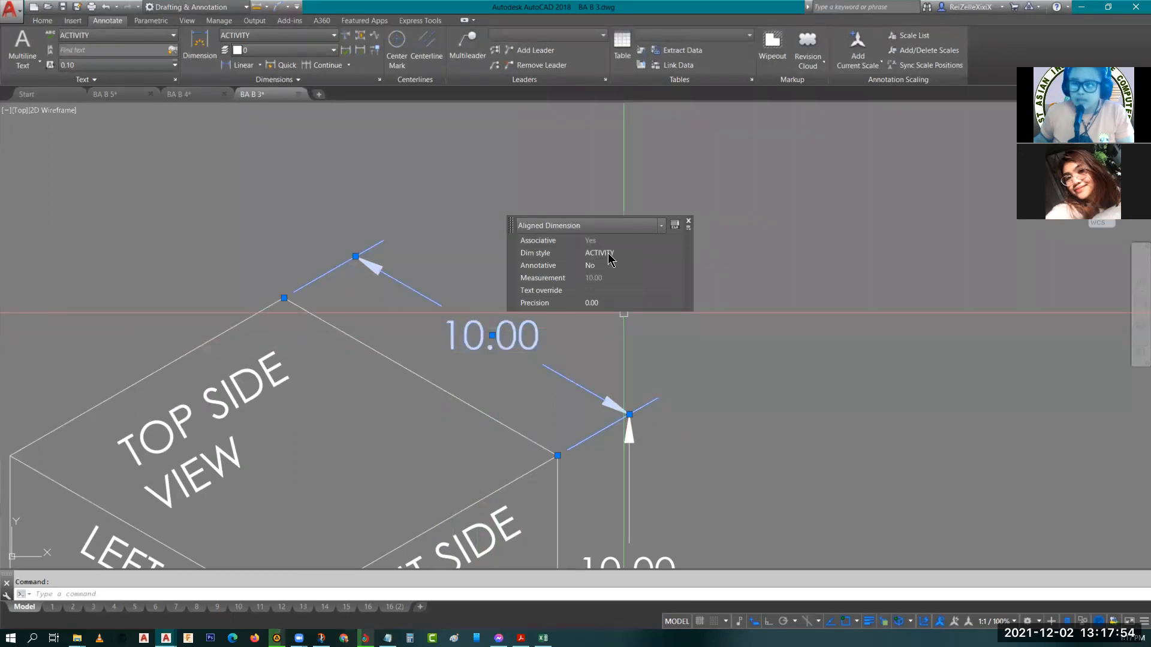
key("Escape")
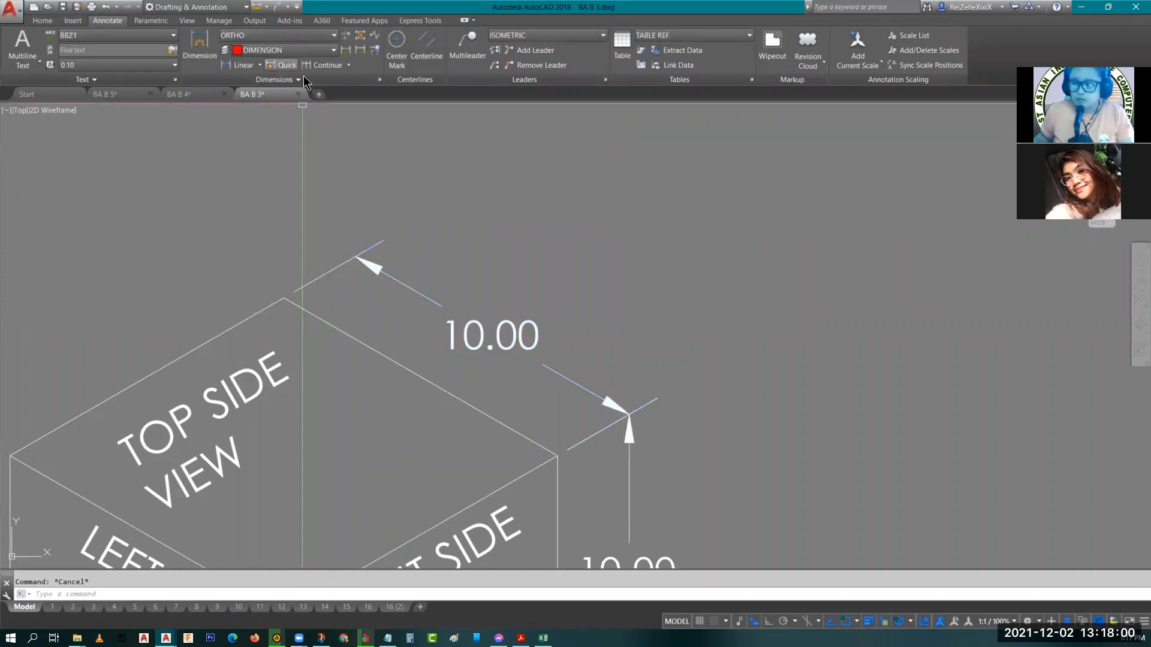
left_click(378, 82)
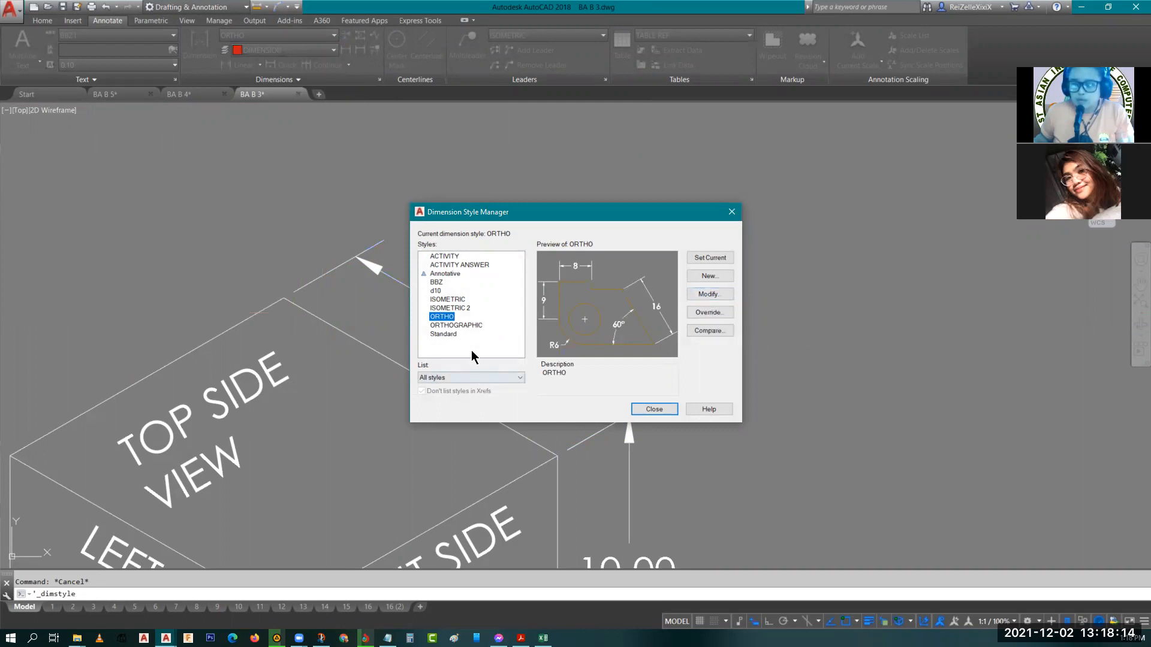
left_click(709, 294)
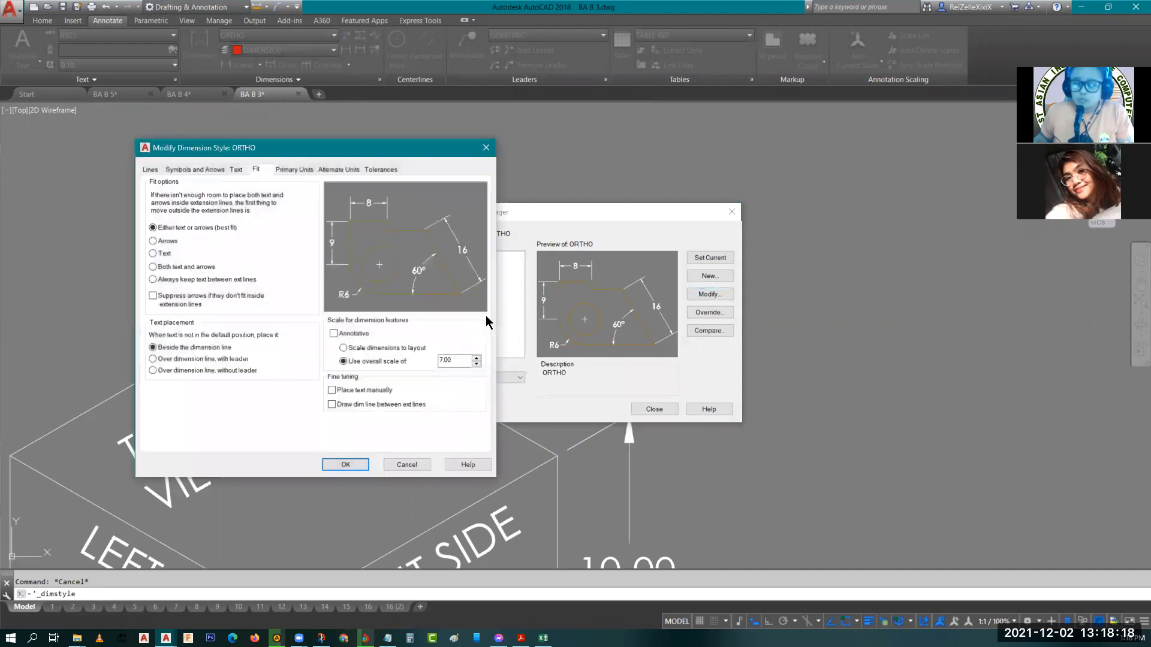
left_click(236, 170)
left_click(334, 384)
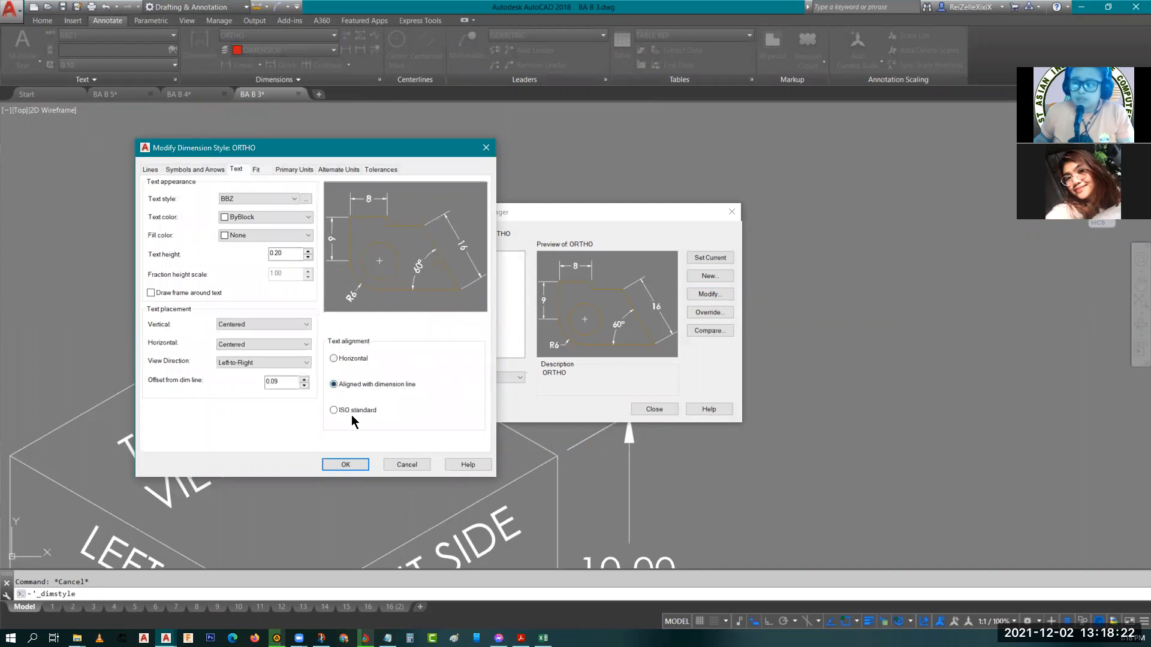
left_click(398, 465)
Set the ACTIVITY dimension style's text alignment to Aligned with dimension line and close the manager.
left_click(442, 257)
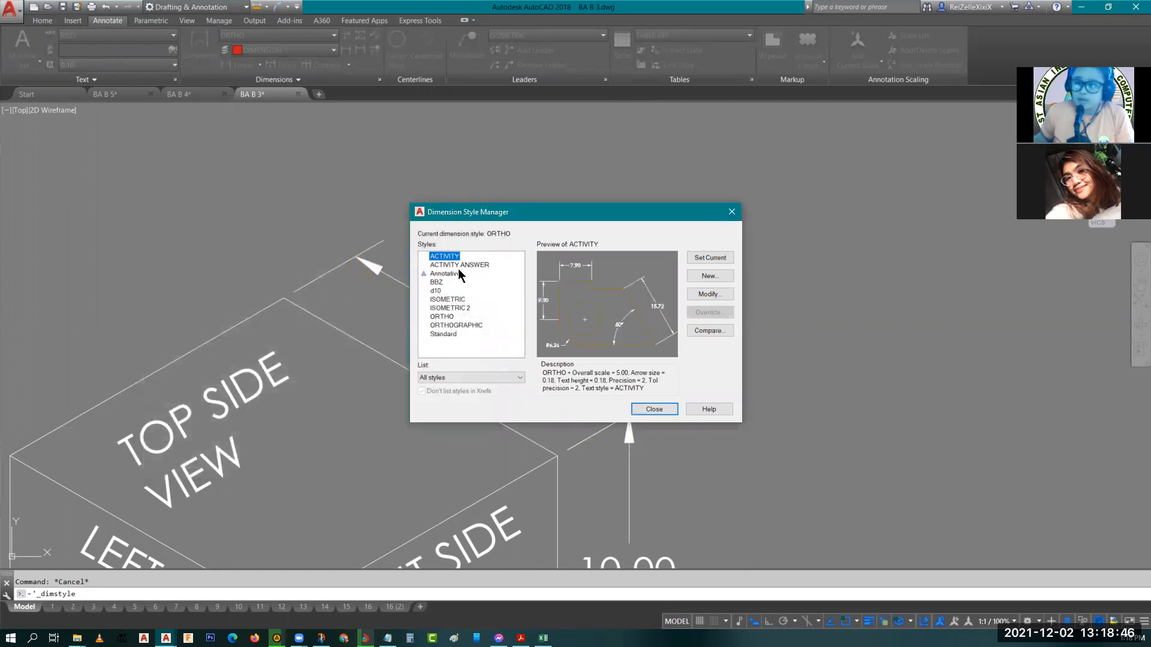
left_click(711, 294)
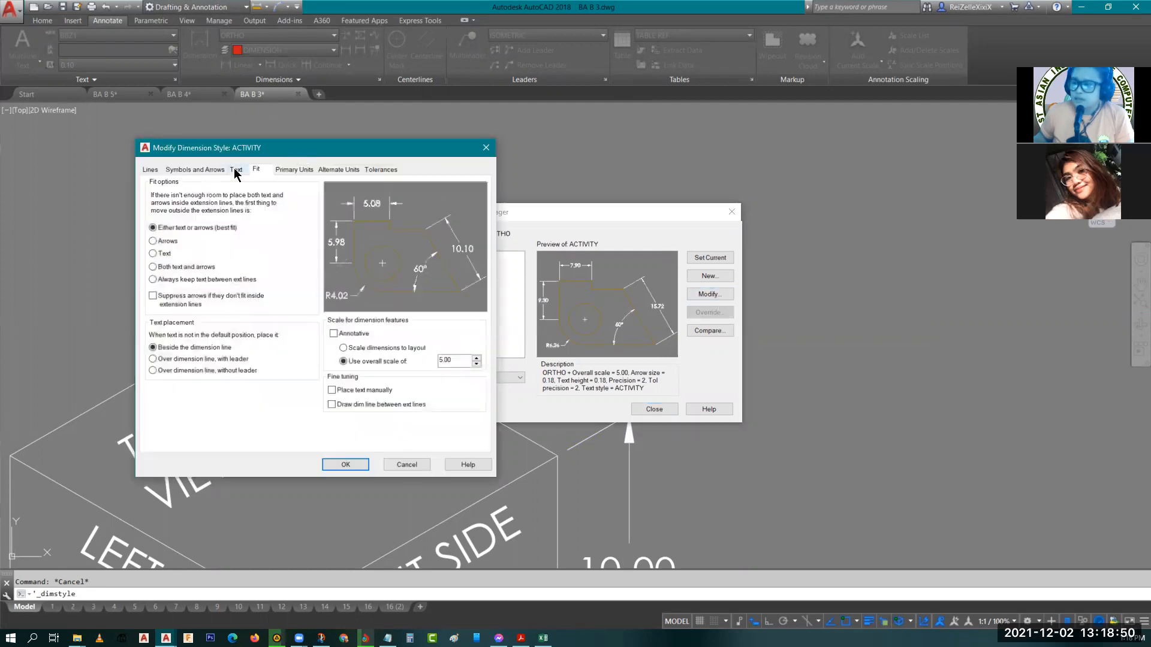
left_click(237, 169)
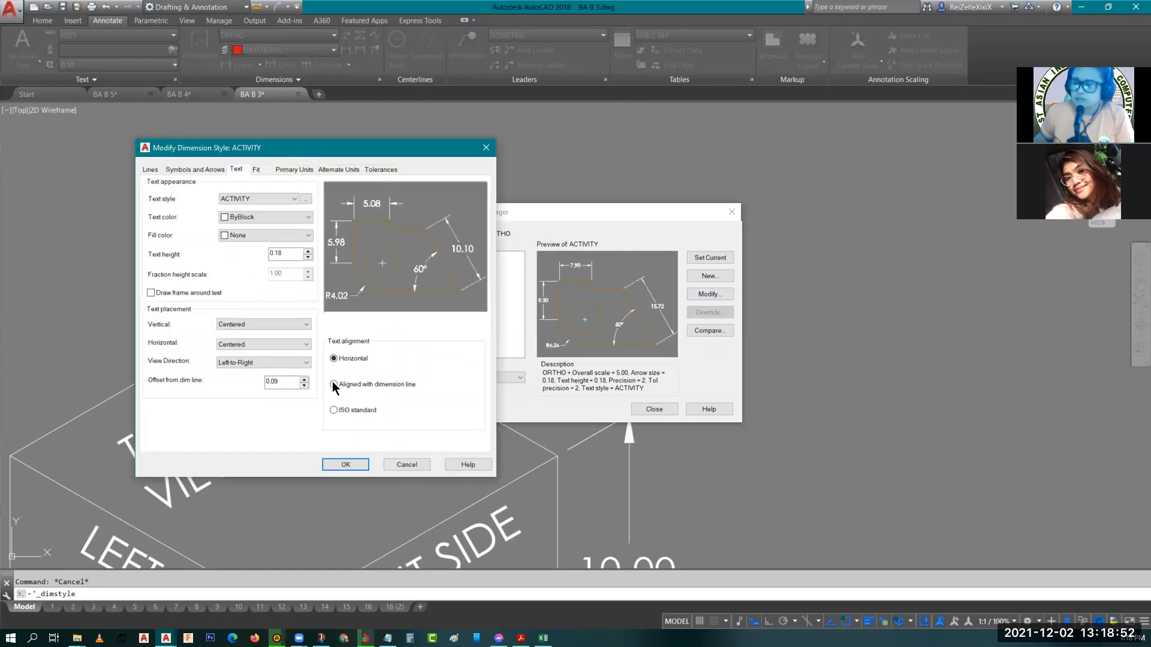
left_click(334, 384)
left_click(346, 464)
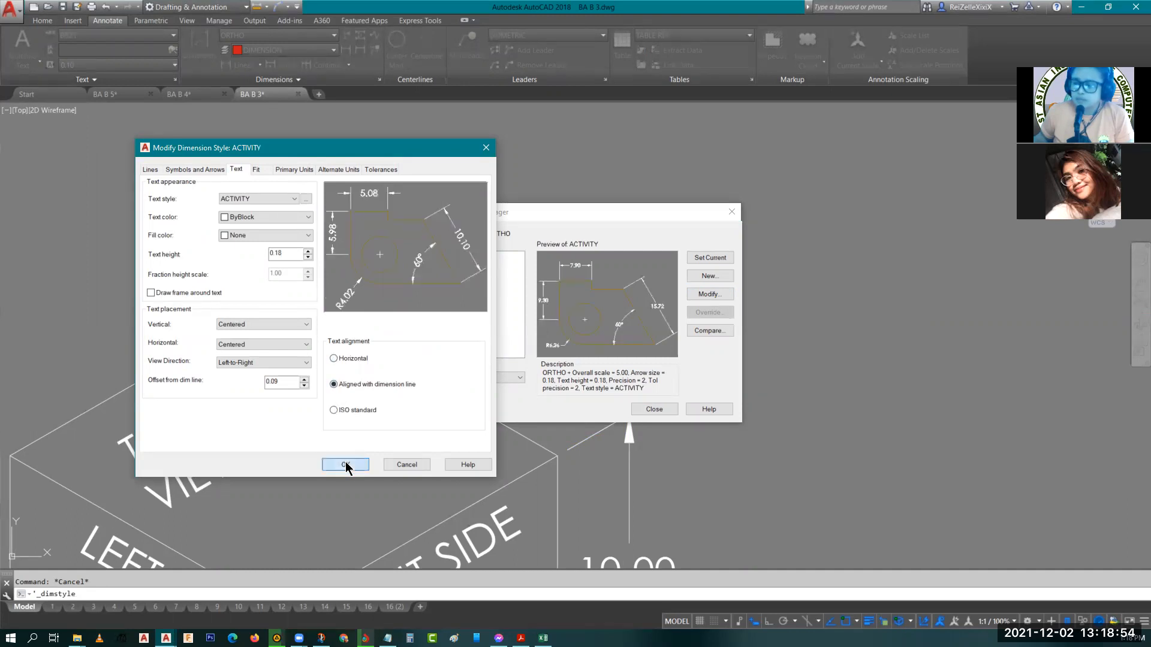
left_click(659, 407)
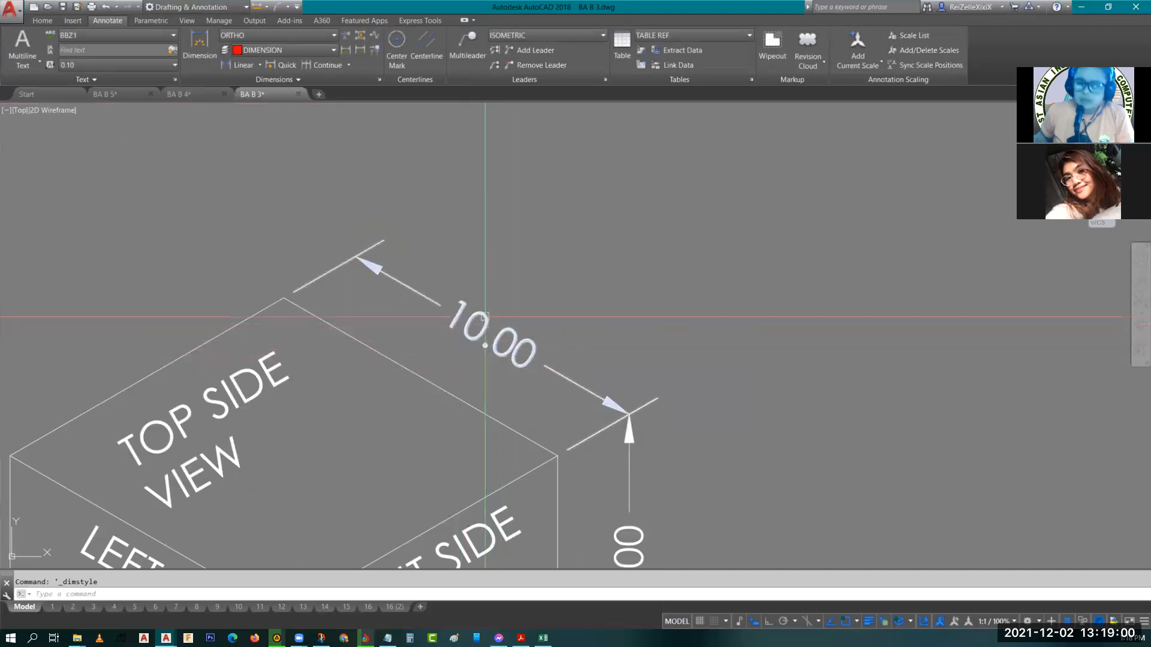
Set the oblique angle of the top dimension's text to 30 degrees in the text editor.
middle_click_drag(509, 403, 398, 317)
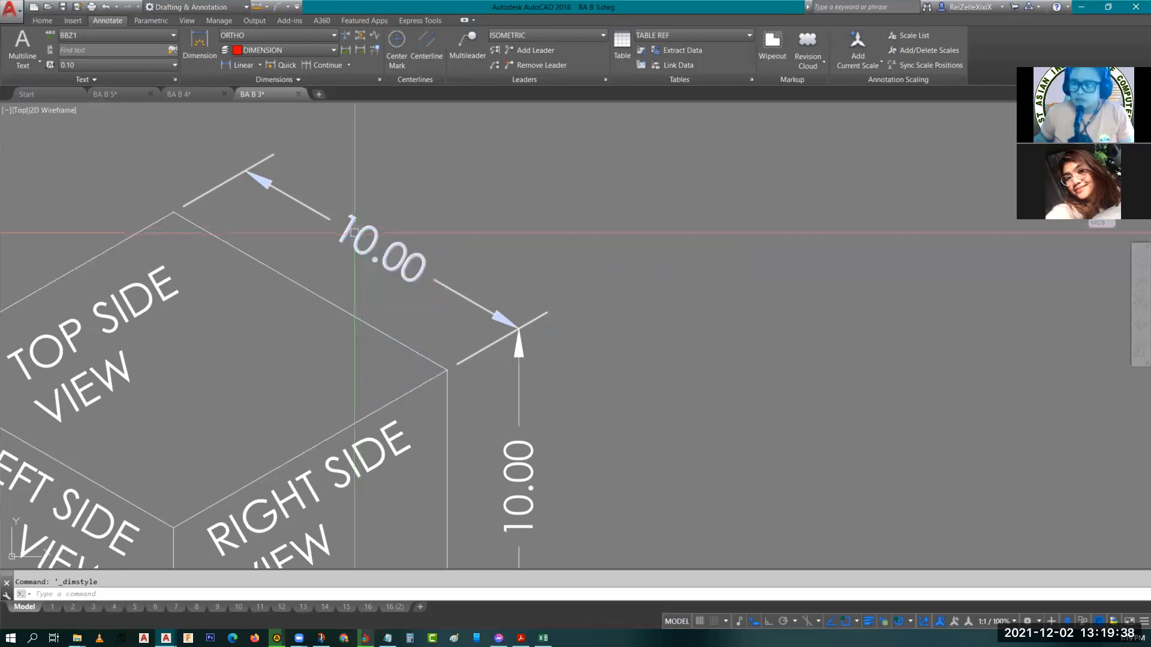
left_click(356, 237)
double_click(367, 248)
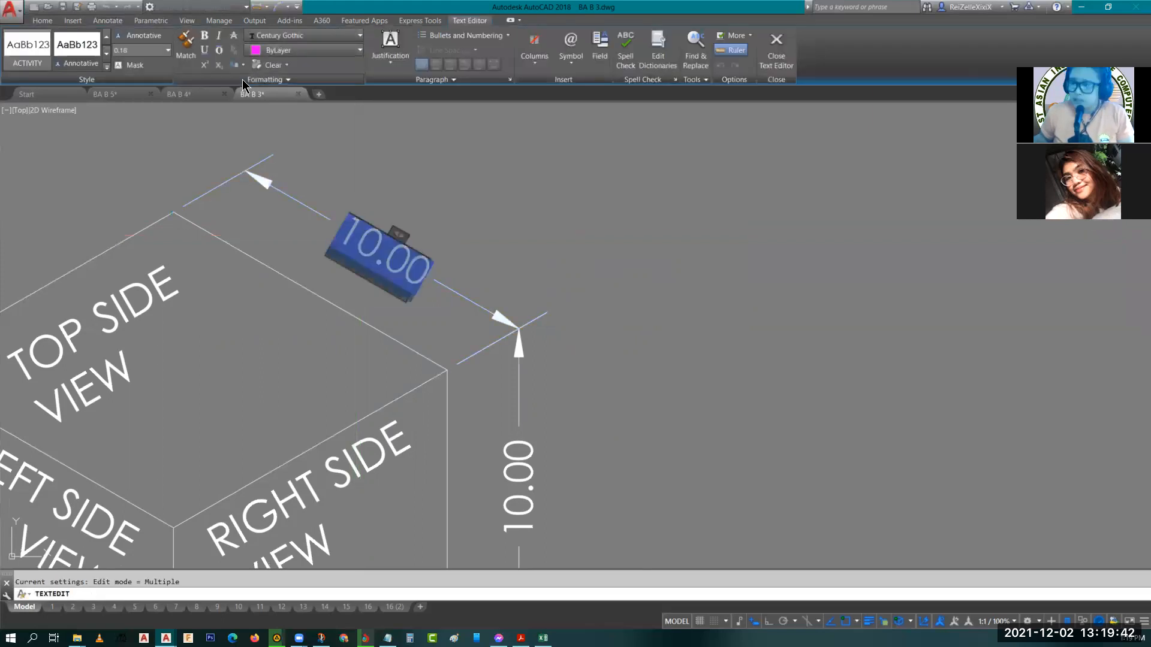
left_click(244, 80)
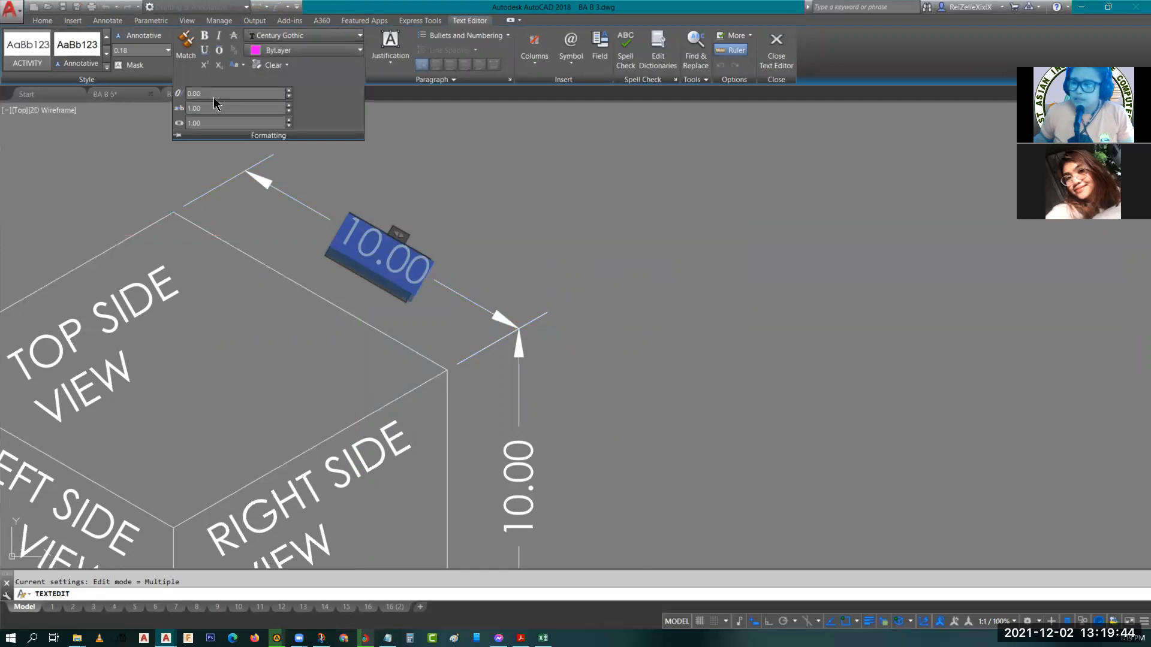
left_click(191, 93)
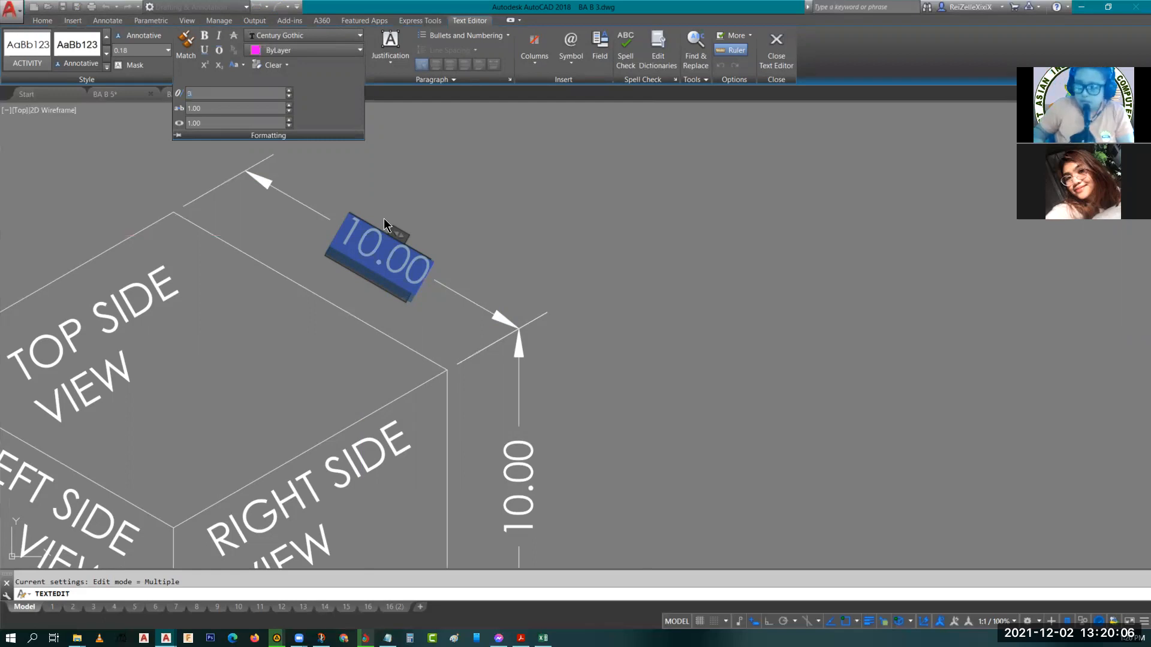
key("Return")
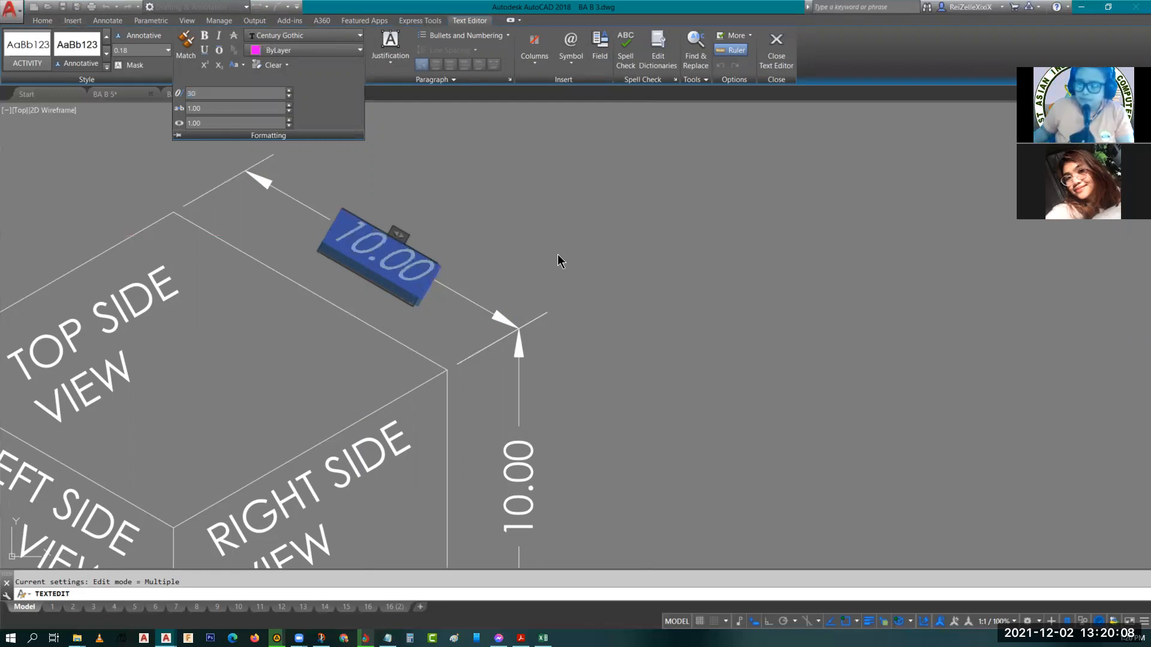
left_click(524, 258)
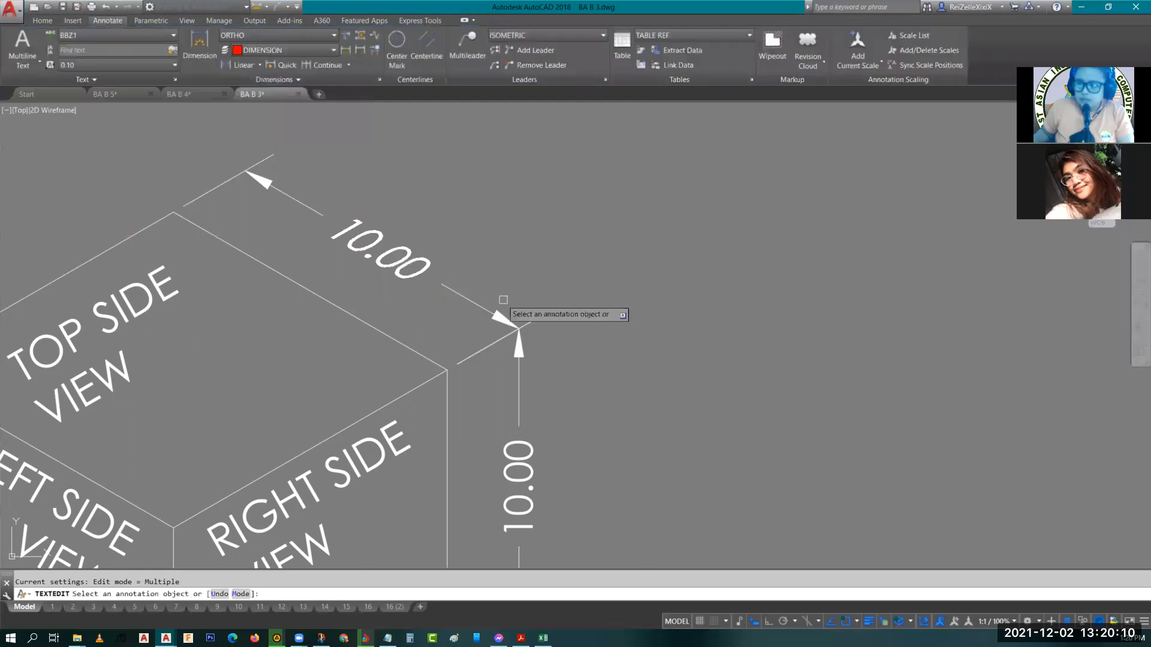
Set the oblique angle of the vertical dimension's text to -30 degrees.
scroll(507, 303, "down", 3)
scroll(508, 388, "up", 2)
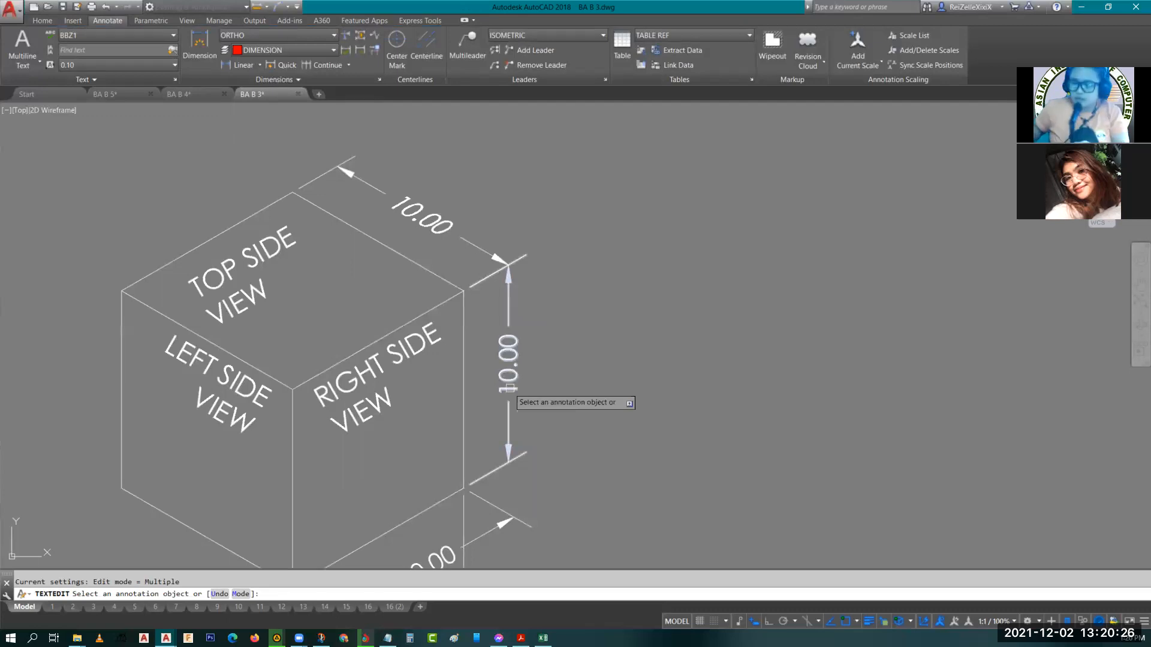
left_click(507, 390)
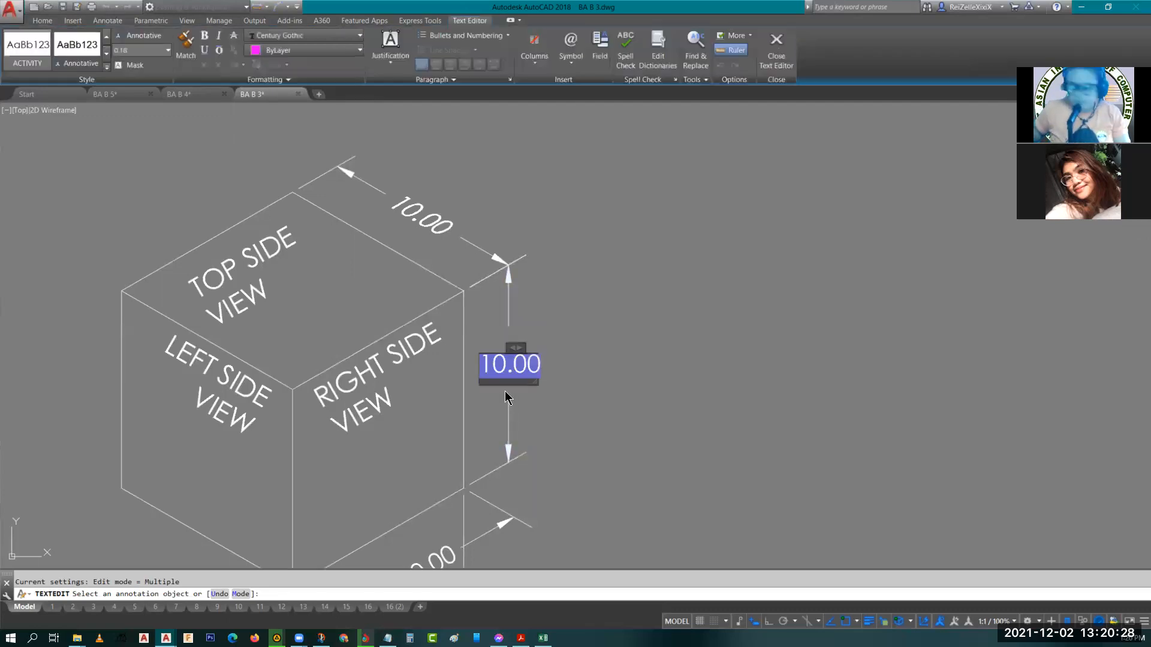
type("-30")
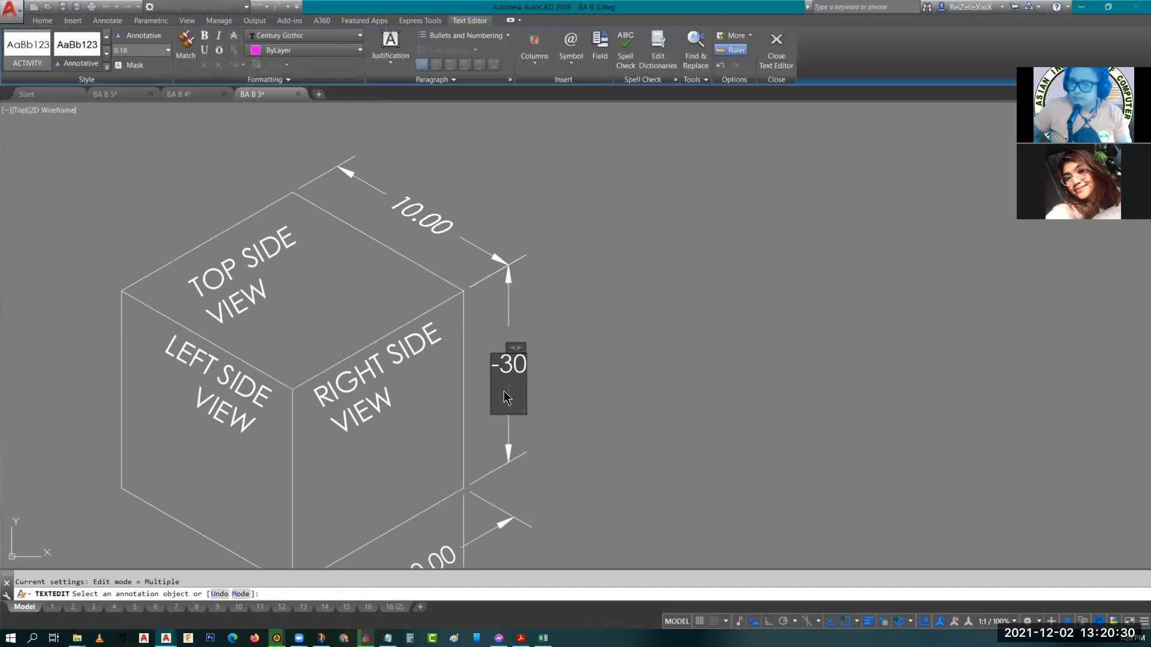
key("ctrl+z")
key("ctrl+z")
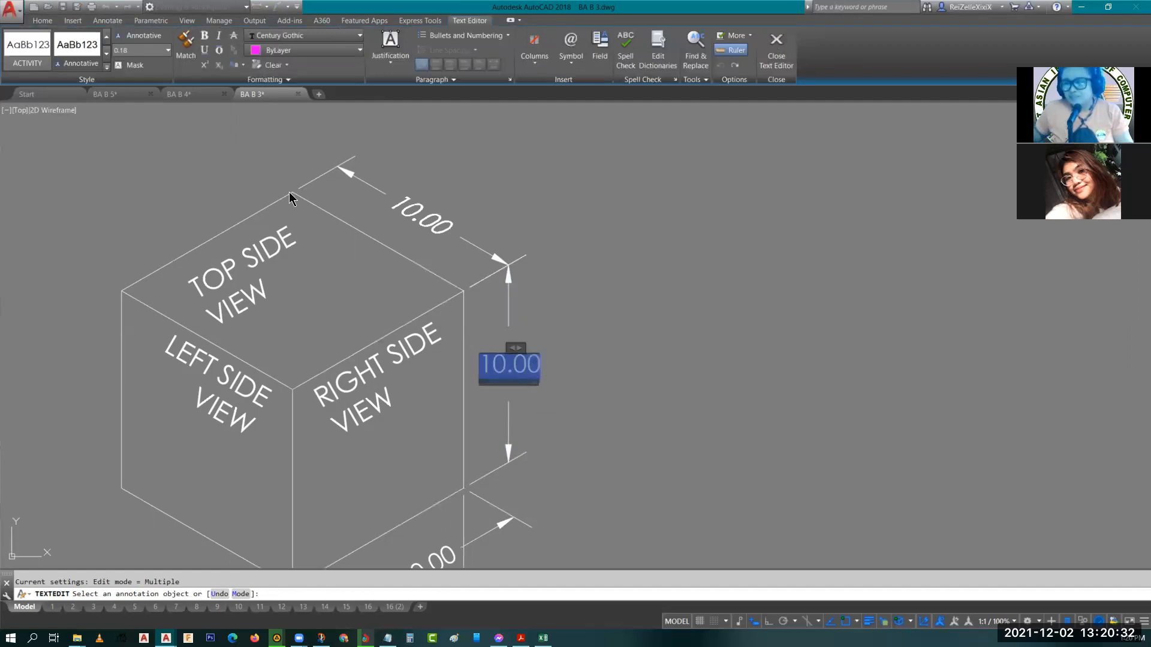
left_click(242, 78)
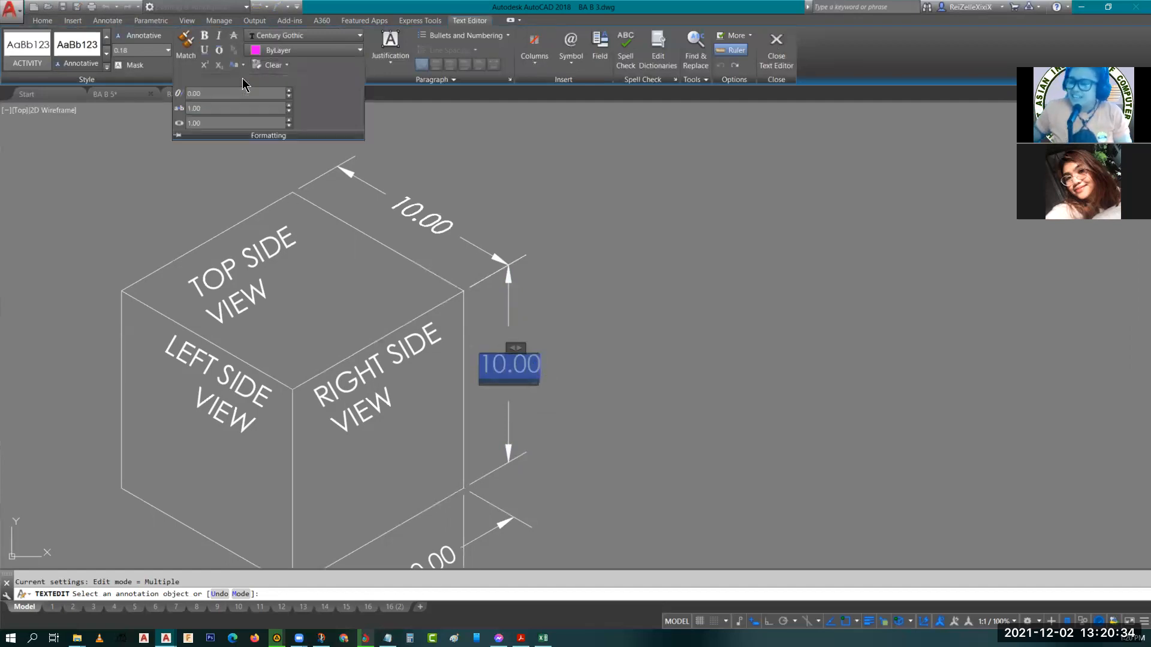
left_click(217, 90)
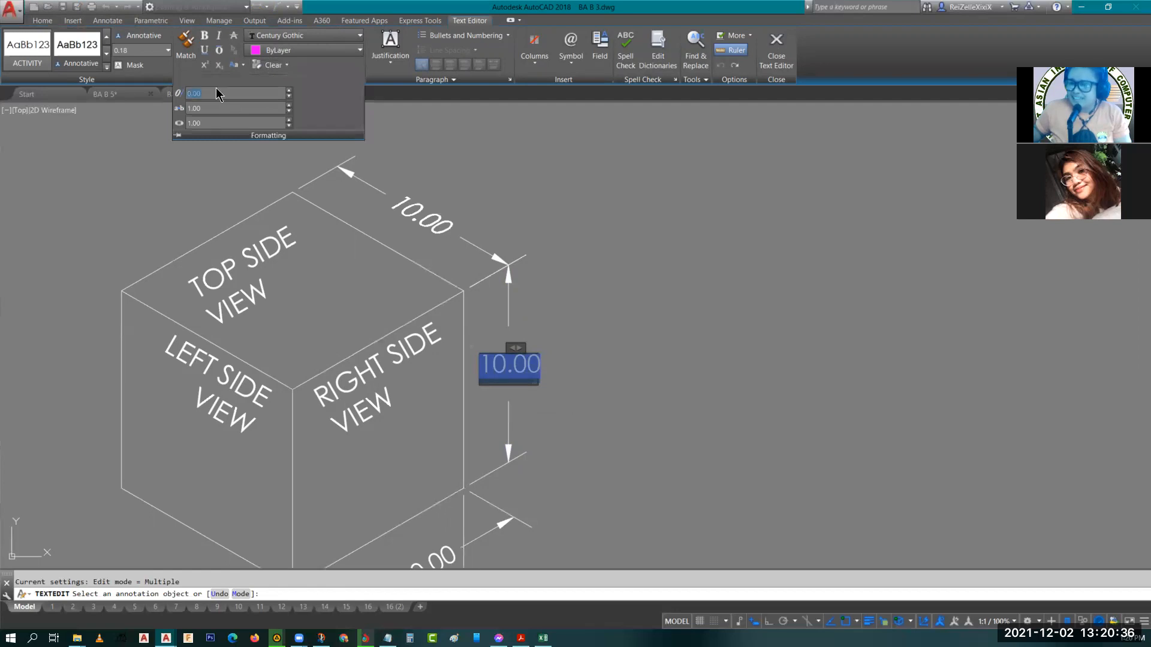
type("-30")
key("Return")
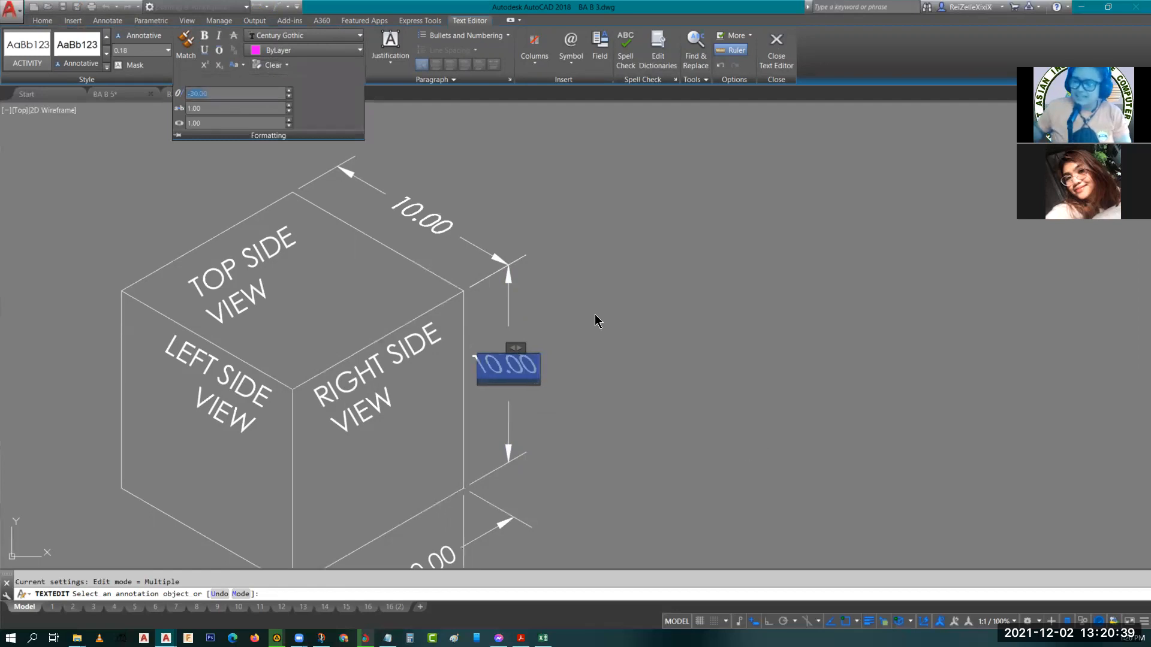
left_click(632, 362)
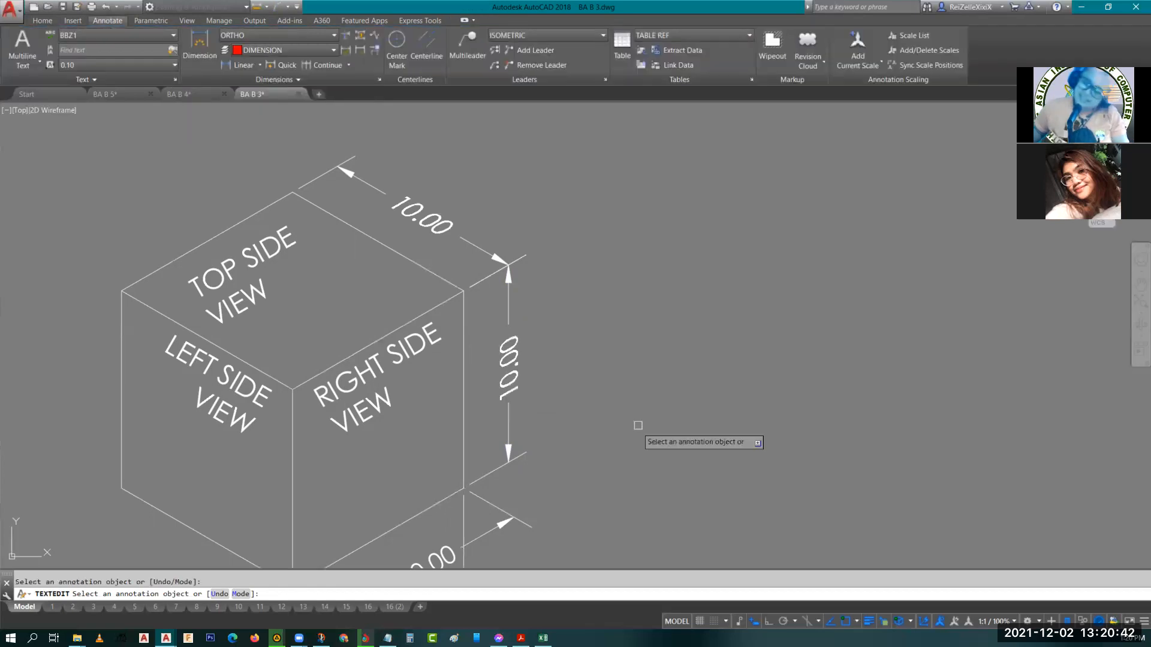
Set the oblique angle of the lower front-edge dimension's text to -30 degrees.
scroll(621, 440, "down", 2)
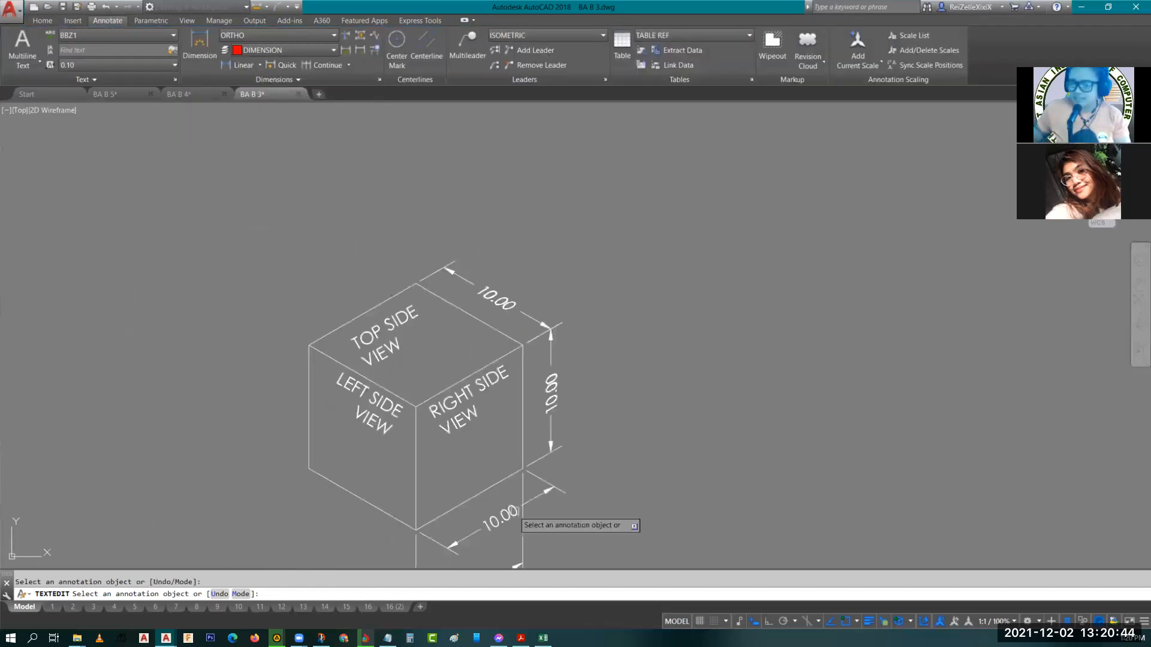
scroll(519, 519, "up", 4)
left_click(487, 484)
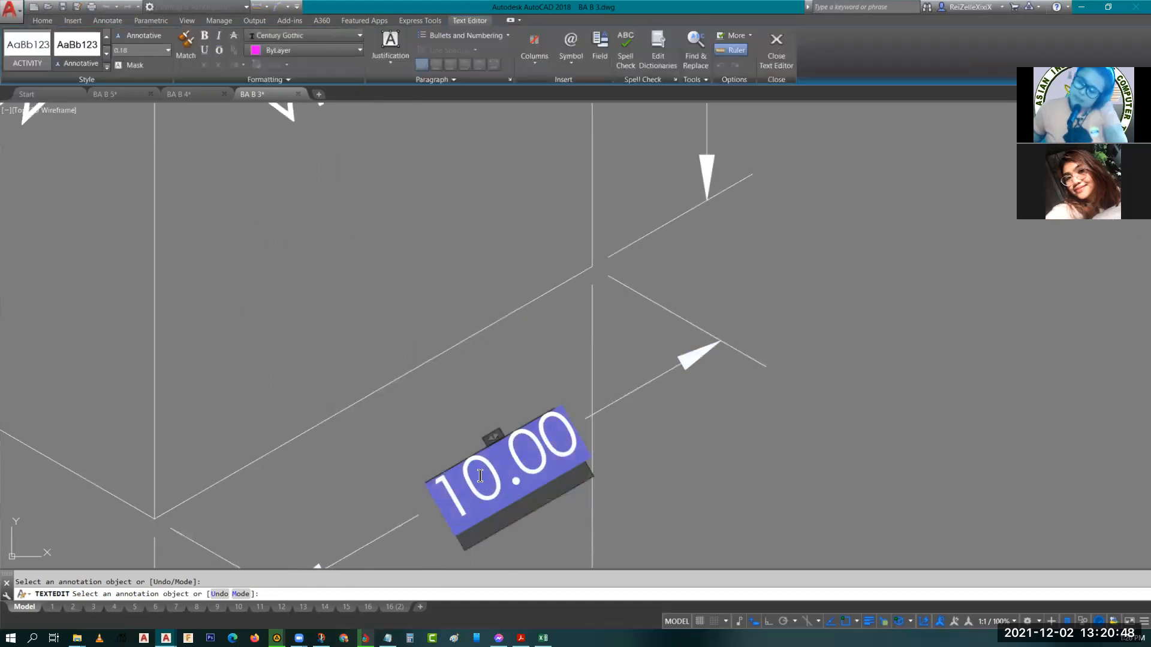
left_click(247, 79)
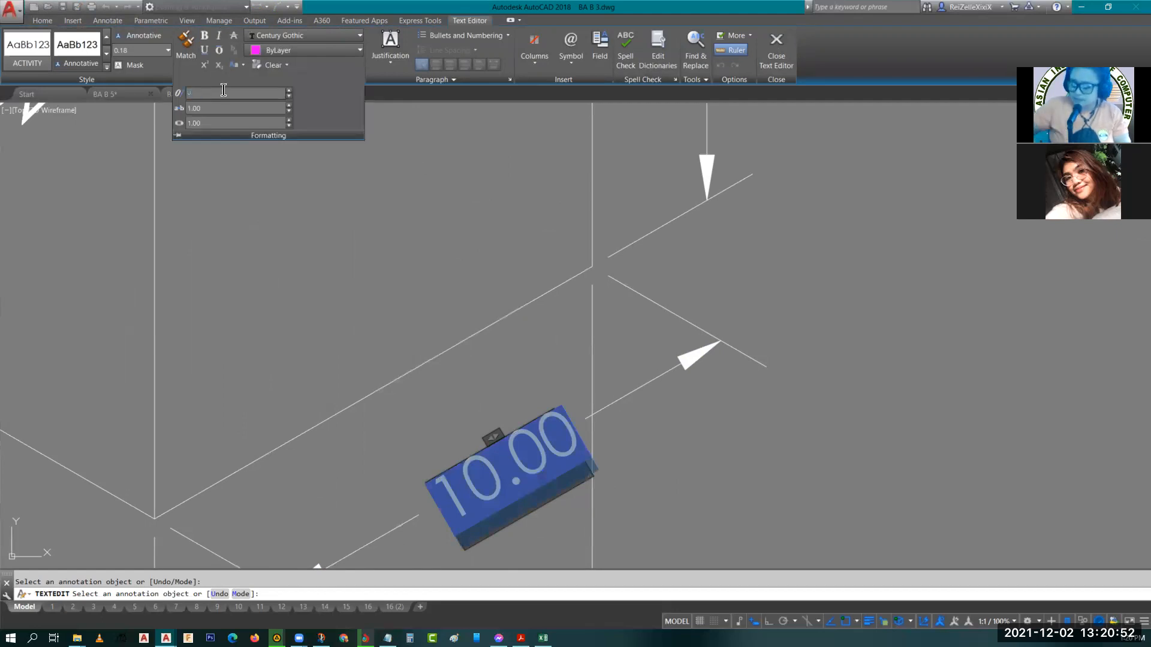
key("Return")
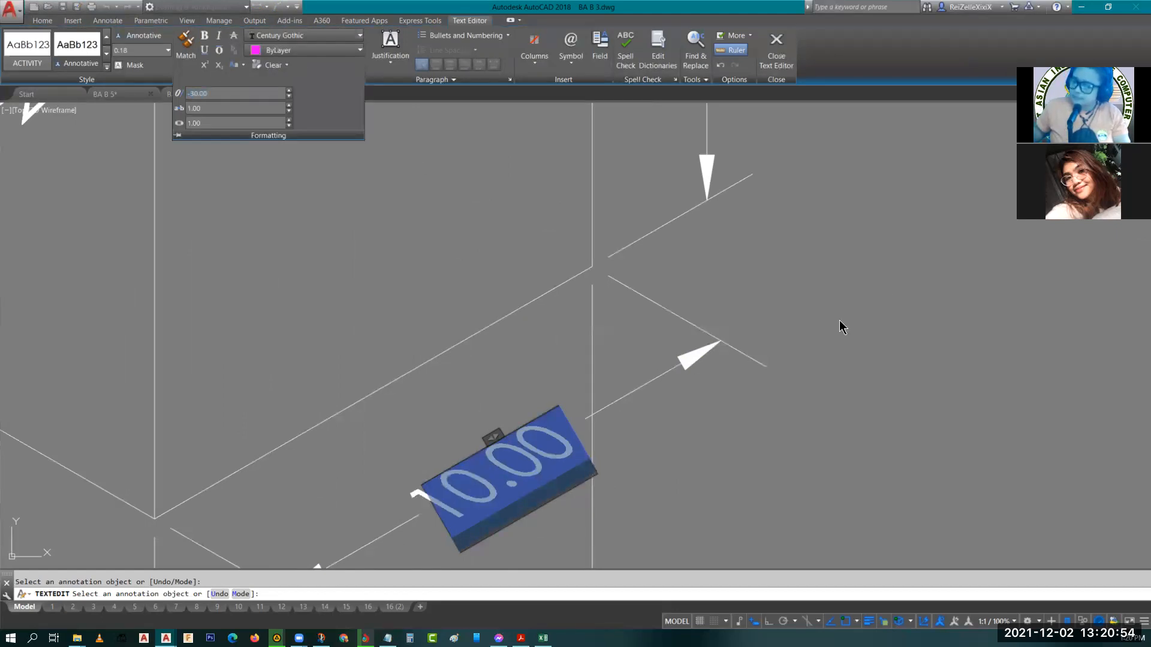
left_click(839, 323)
scroll(835, 318, "up", 2)
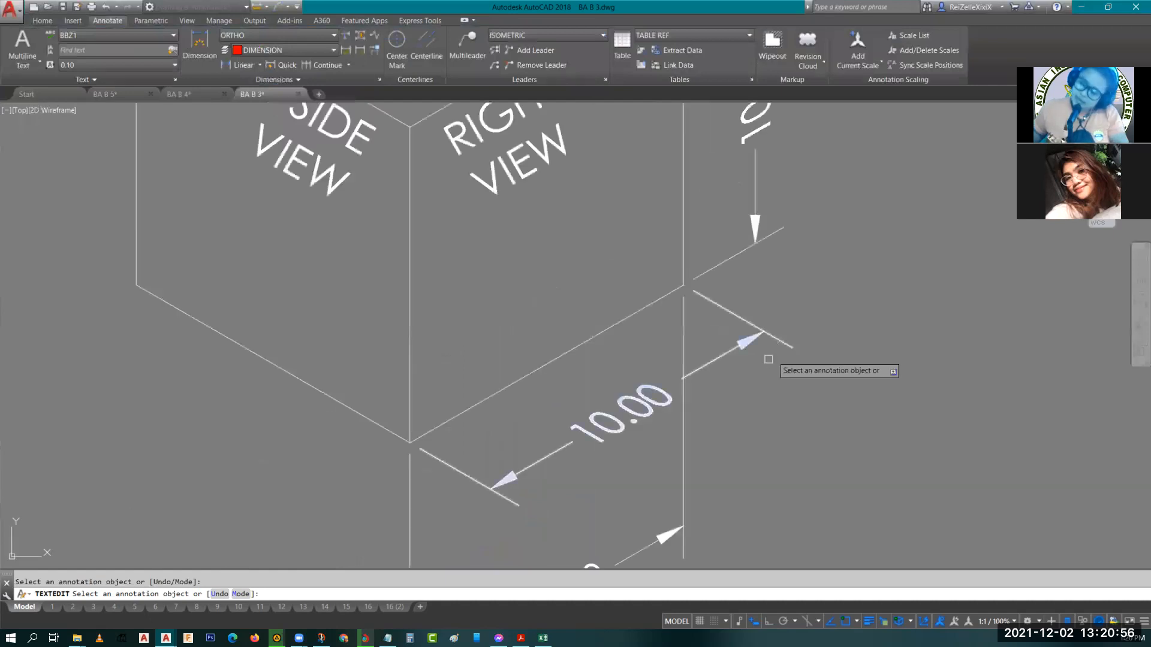
middle_click_drag(656, 491, 686, 330)
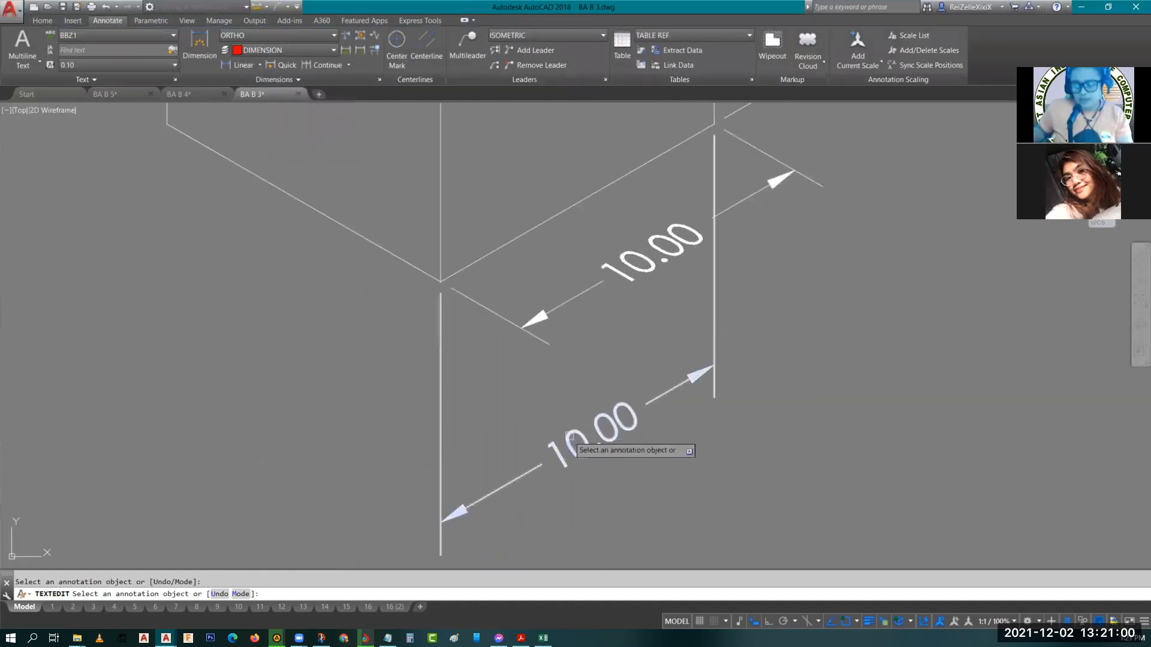
Set the oblique angle of the lowest dimension's text to 30 degrees in the text editor.
left_click(569, 443)
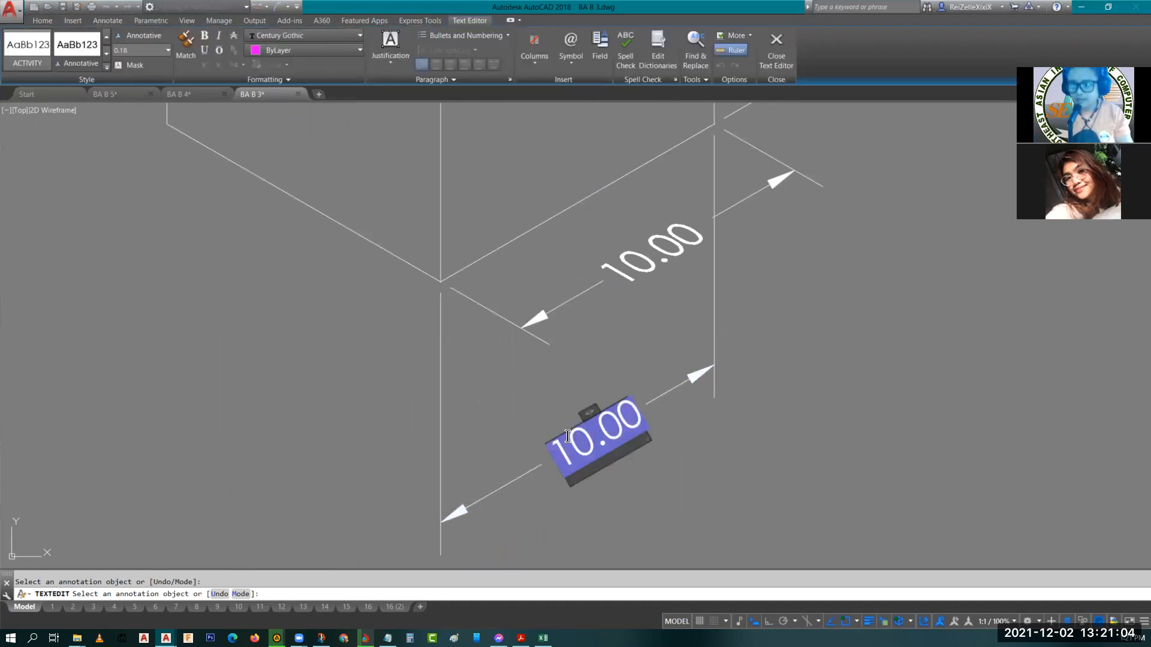
key("ctrl+a")
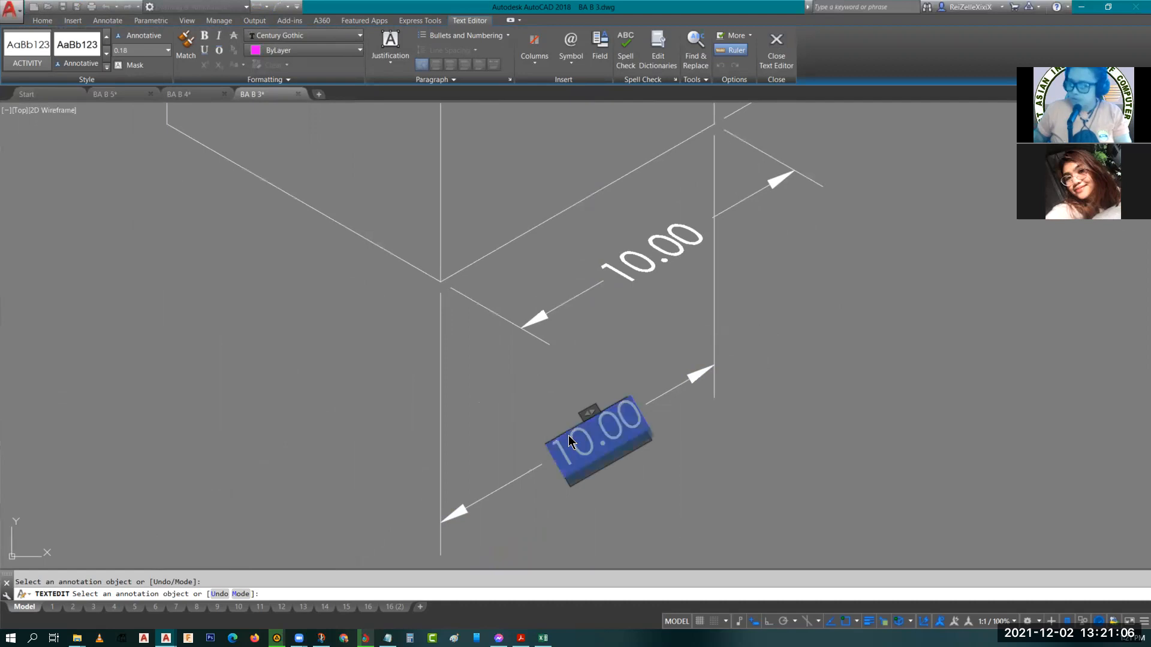
left_click(238, 80)
left_click(233, 89)
type("30")
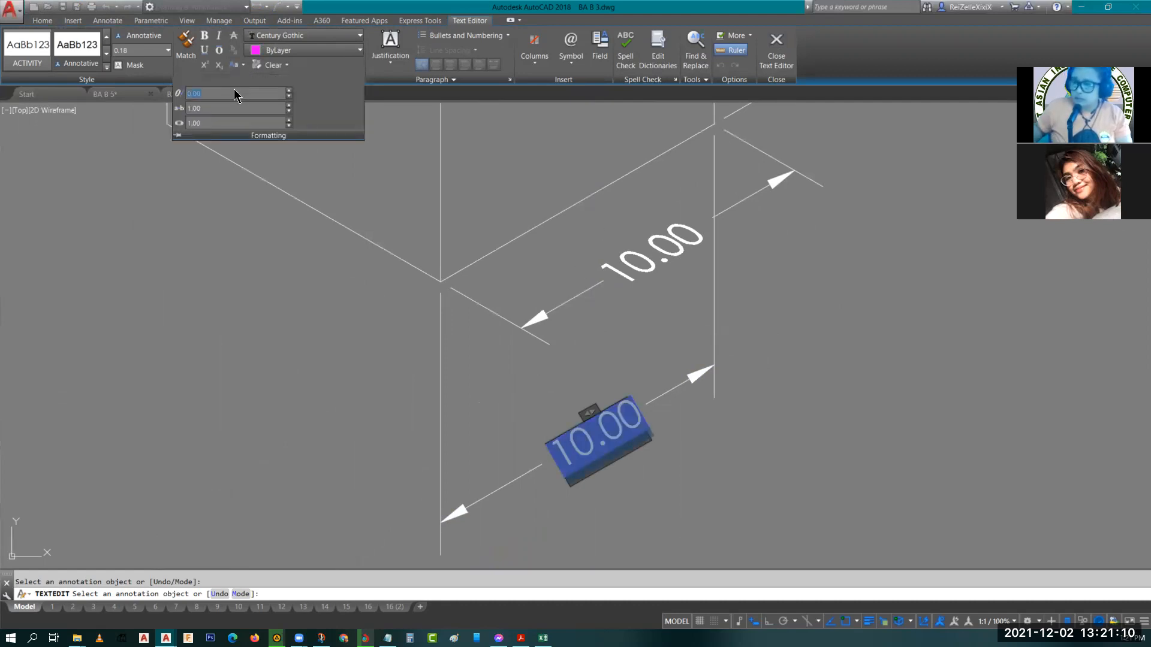
key("Return")
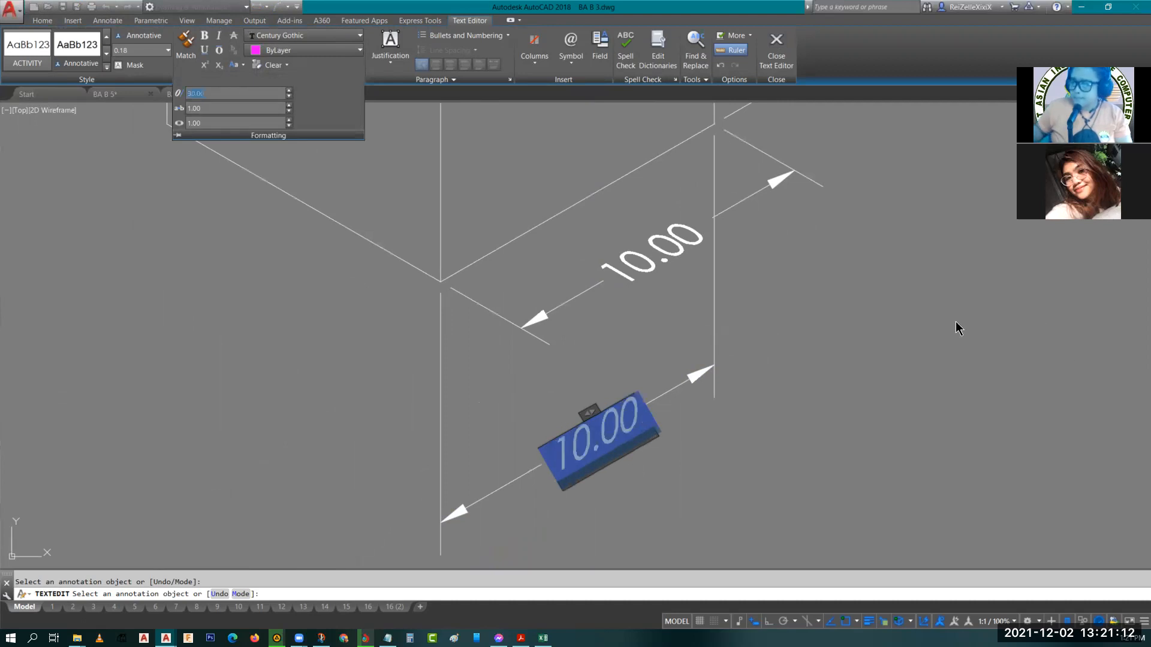
key("Escape")
key("Escape")
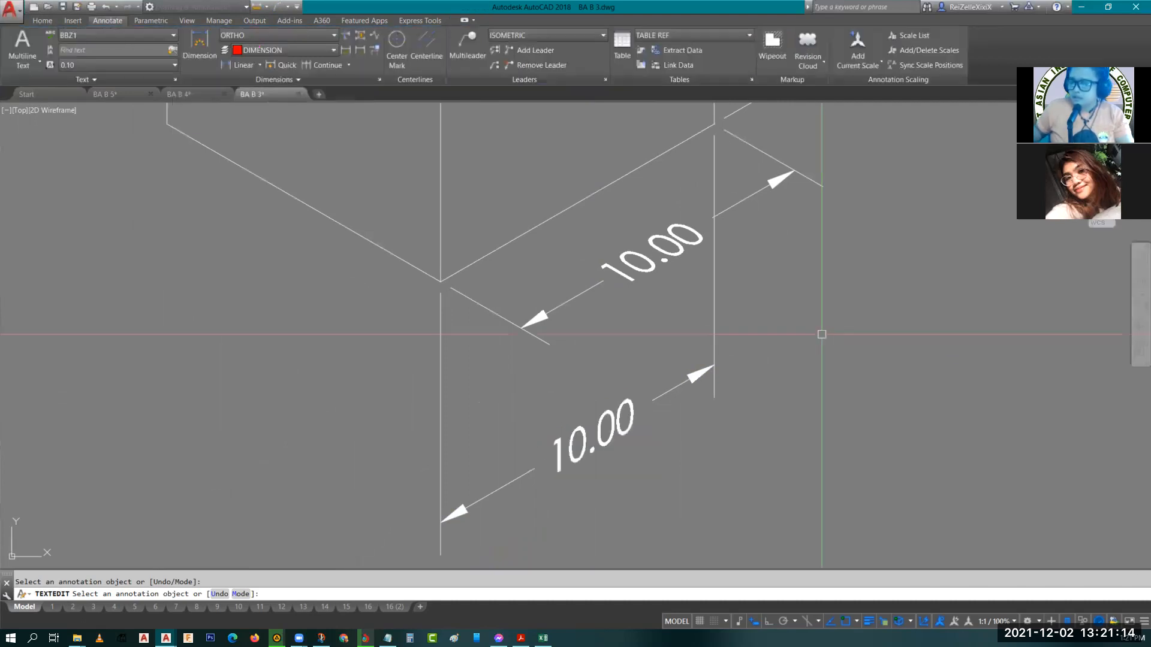
Copy the unrotated TOP SIDE VIEW, LEFT SIDE VIEW and RIGHT SIDE VIEW labels from the neighbouring cube to empty space beside the dimensioned cube.
scroll(823, 326, "down", 4)
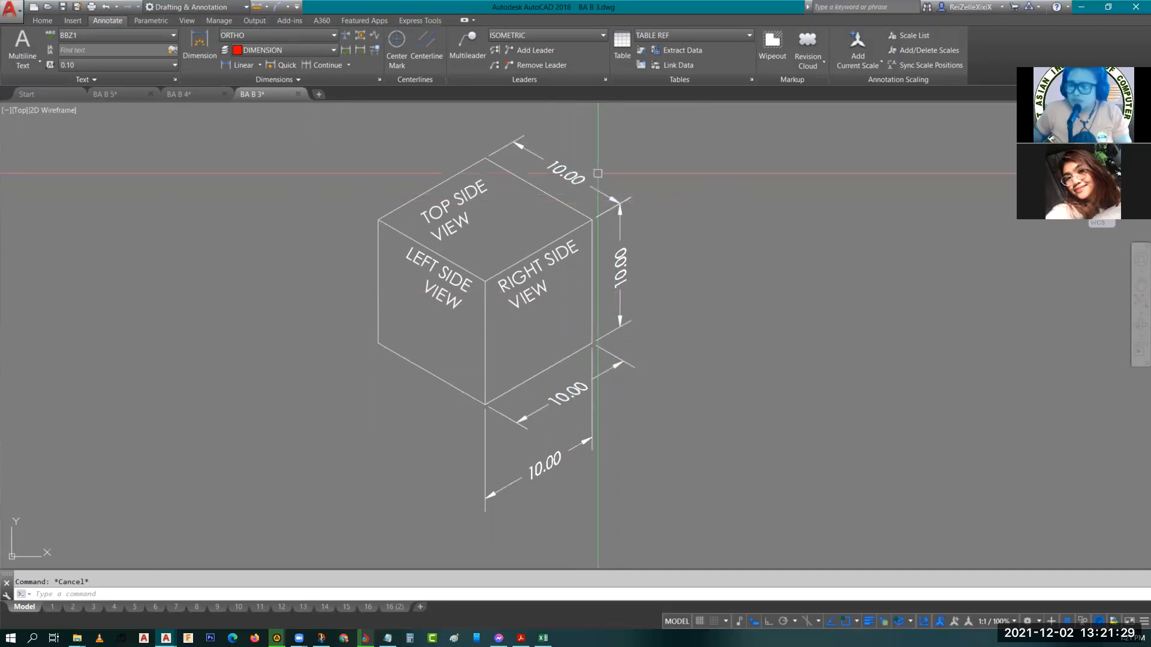
scroll(495, 193, "up", 2)
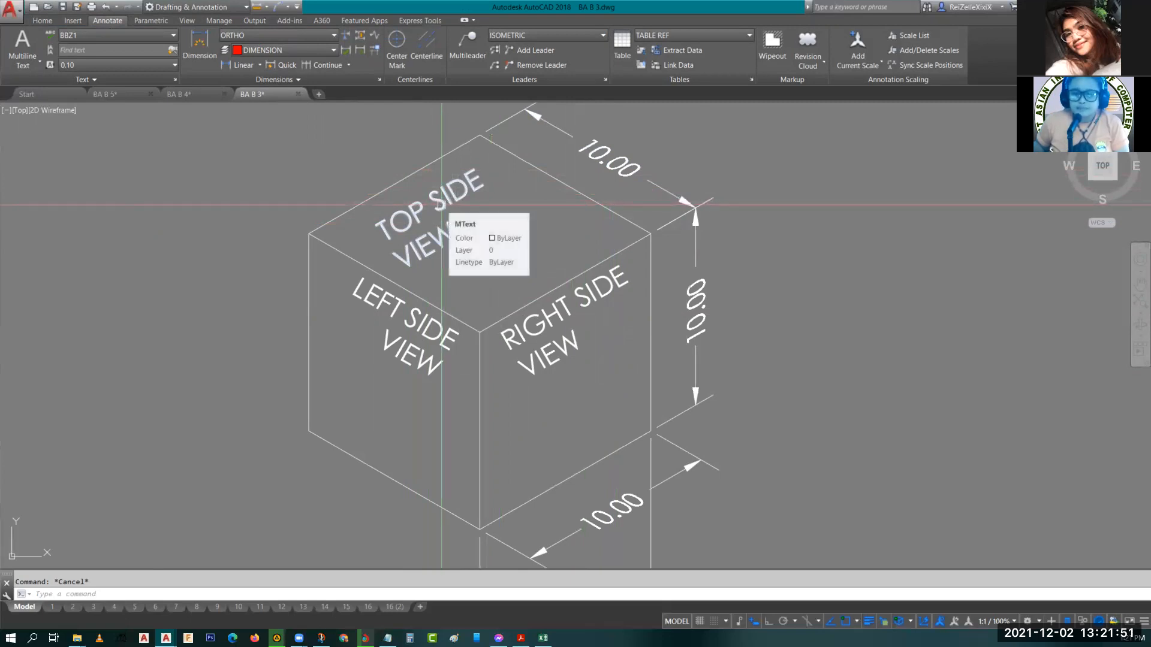
scroll(442, 205, "down", 3)
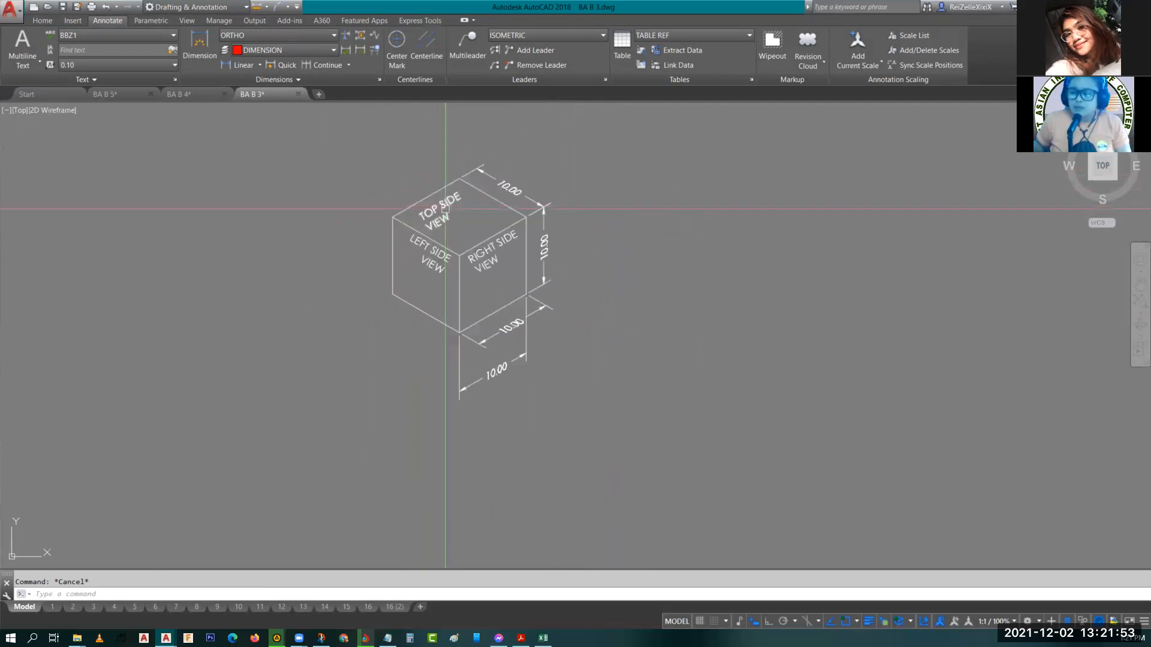
scroll(430, 207, "up", 3)
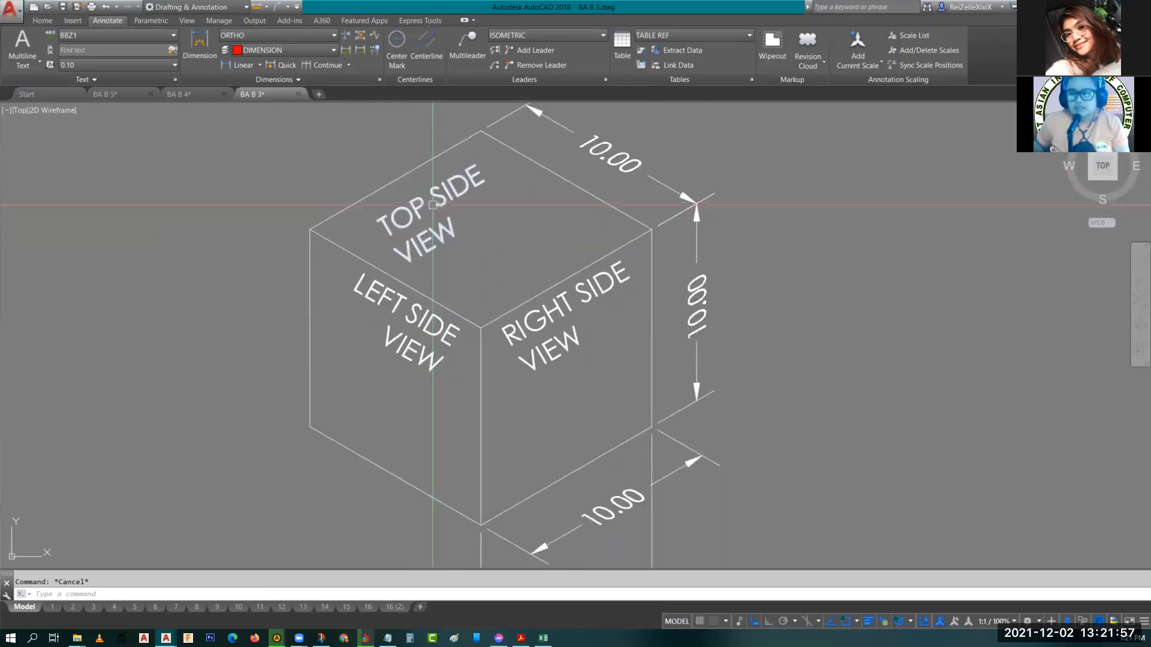
scroll(456, 192, "down", 5)
mouse_move(650, 385)
middle_mouse_down()
mouse_move(605, 297)
mouse_move(553, 242)
middle_mouse_up()
scroll(566, 343, "up", 4)
scroll(606, 359, "up", 1)
middle_click_drag(609, 382, 552, 280)
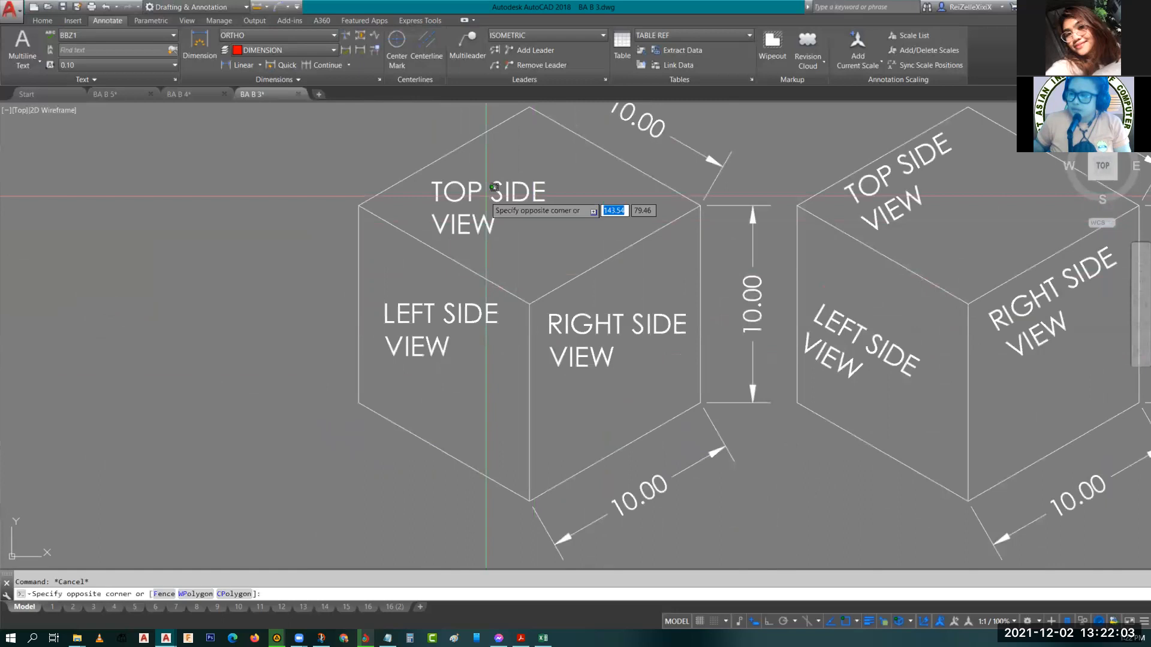
left_click(439, 242)
left_click(441, 327)
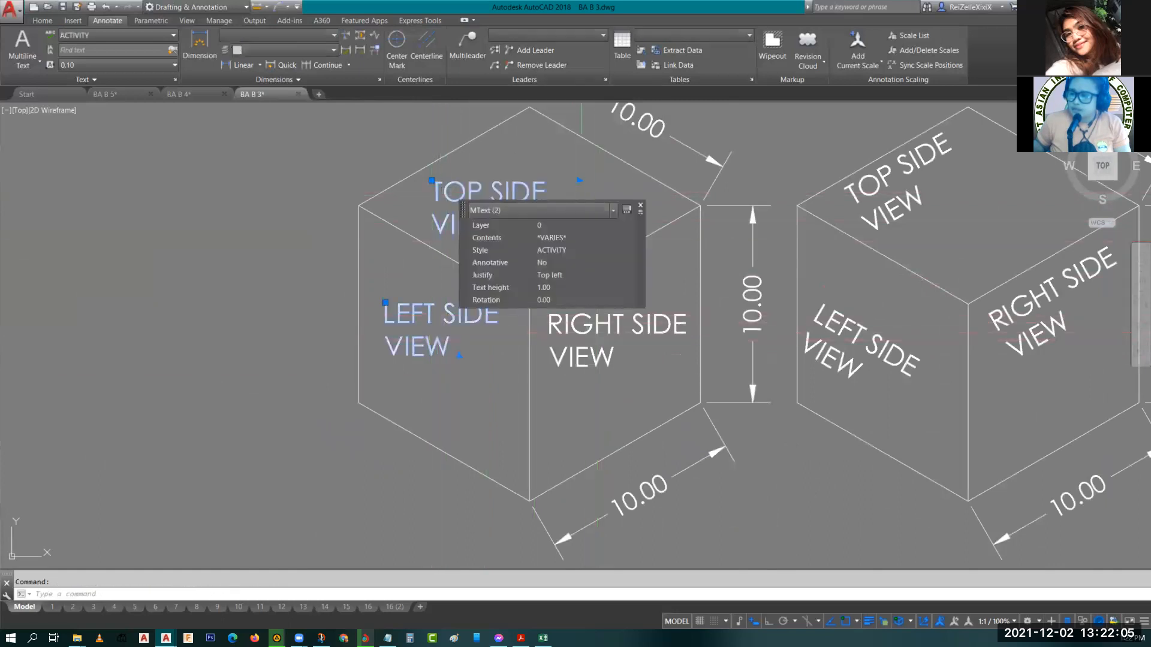
left_click(576, 339)
type("co")
key("space")
left_click(574, 337)
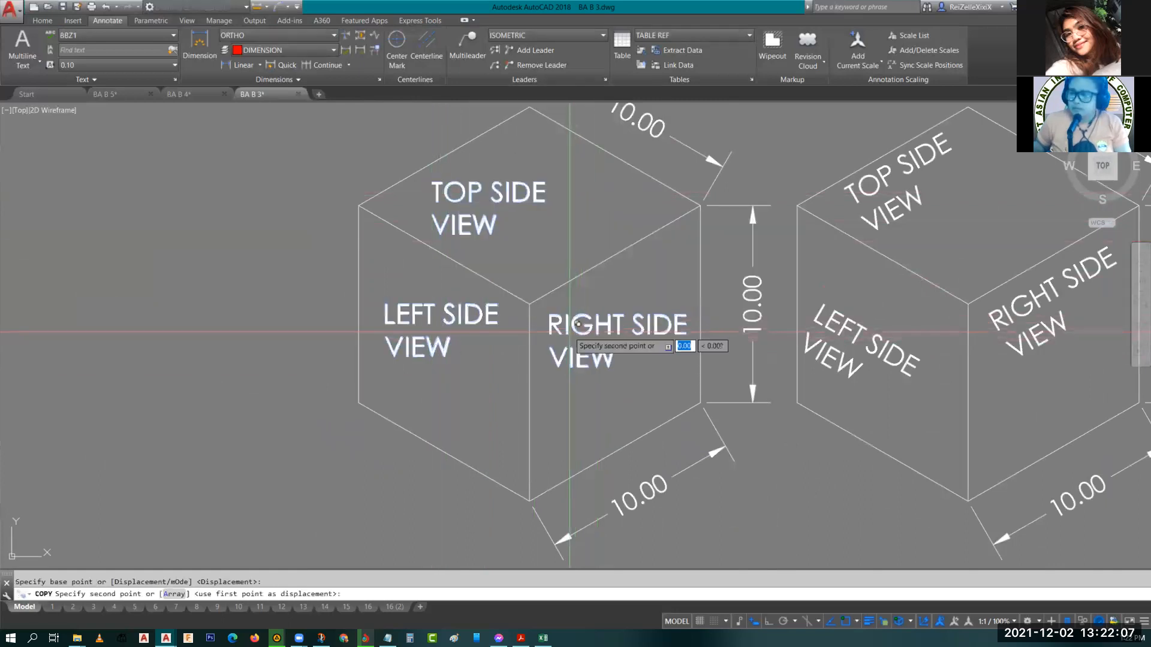
scroll(571, 332, "down", 6)
middle_click_drag(465, 239, 535, 560)
middle_click_drag(550, 263, 522, 377)
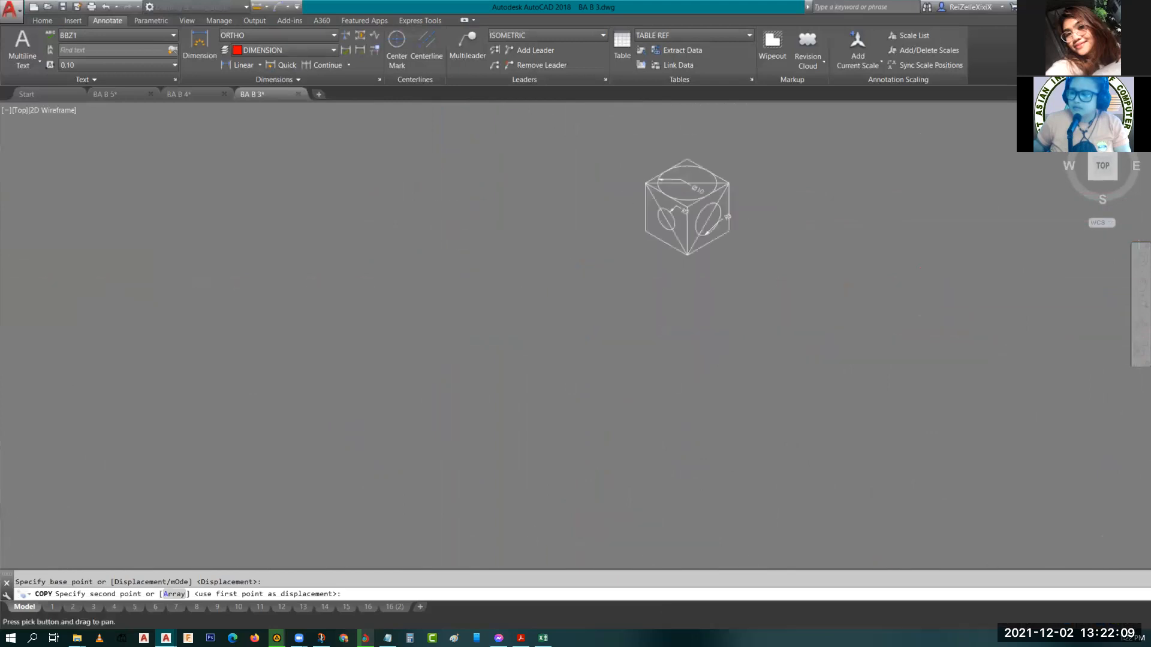
mouse_move(516, 309)
middle_mouse_down()
mouse_move(570, 350)
mouse_move(737, 407)
middle_mouse_up()
middle_click_drag(267, 173, 415, 369)
left_click(249, 272)
key("Escape")
key("Escape")
Erase the three rotated view labels on the dimensioned cube.
scroll(362, 244, "up", 6)
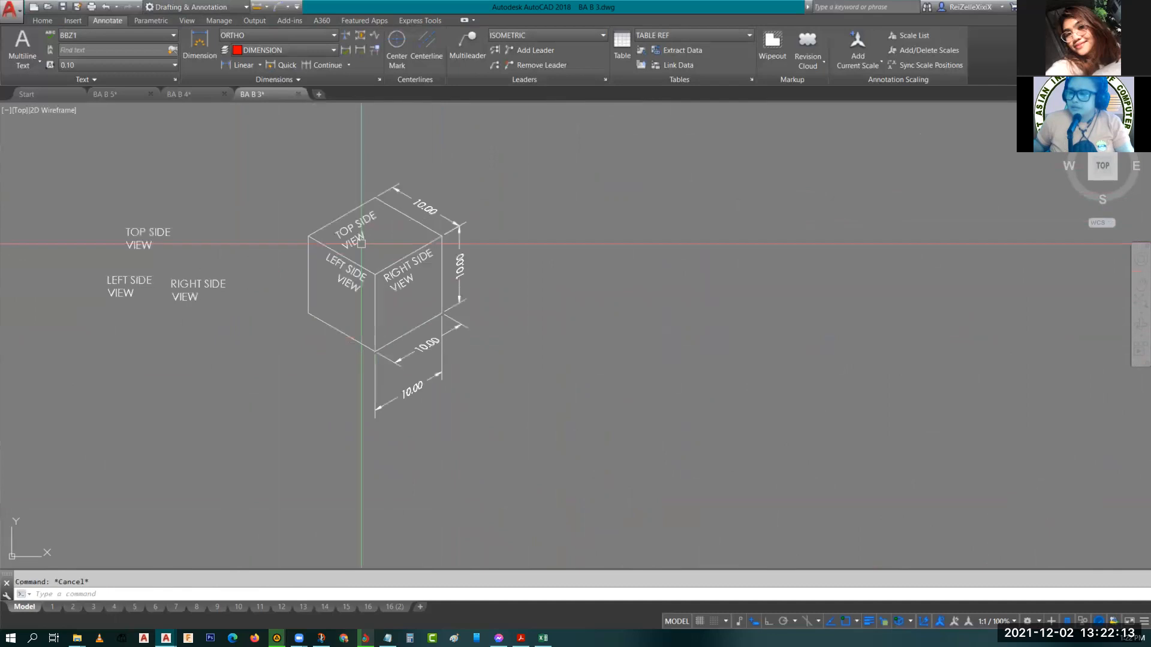
left_click(354, 232)
left_click(440, 322)
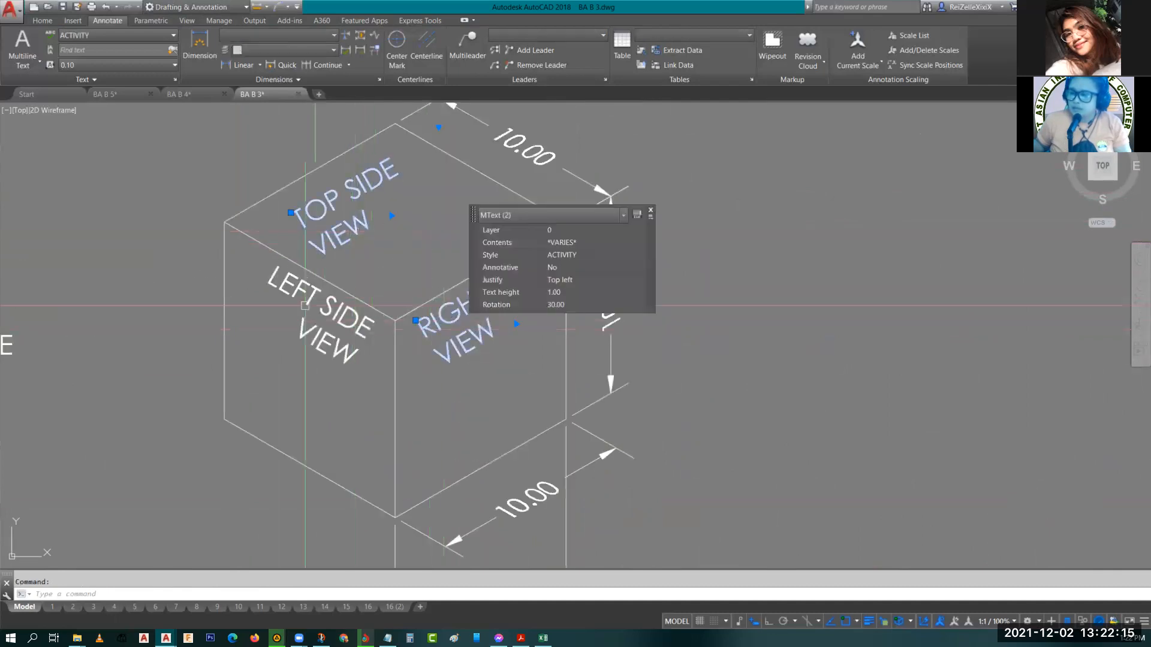
left_click(306, 303)
left_click(304, 321)
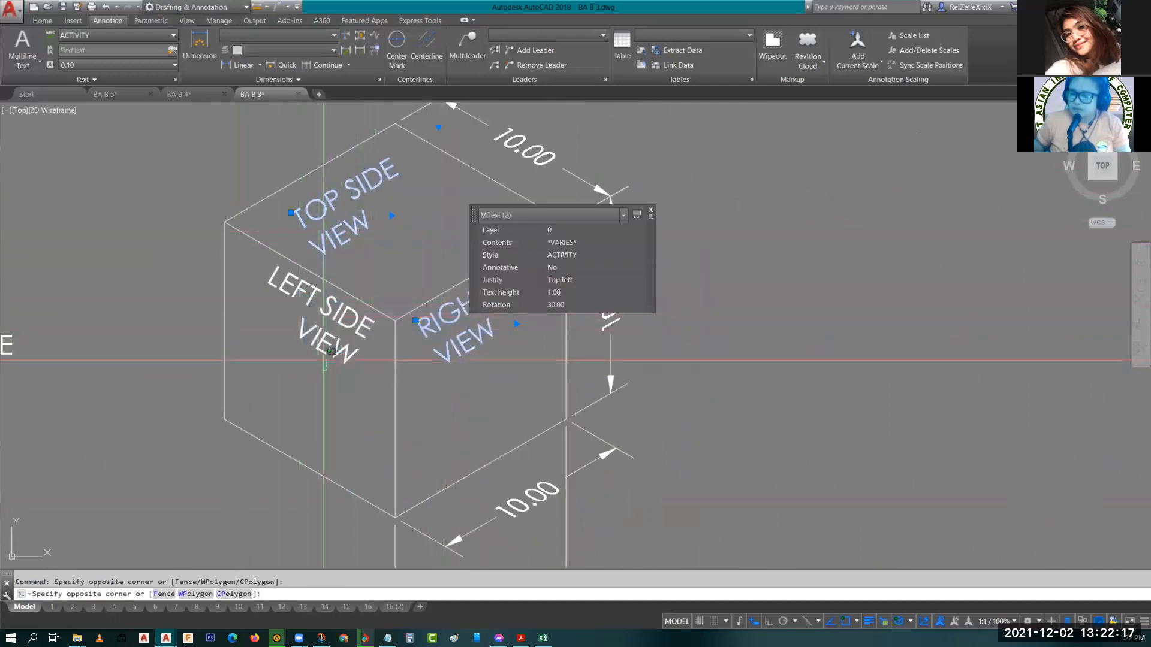
left_click(290, 307)
key("Return")
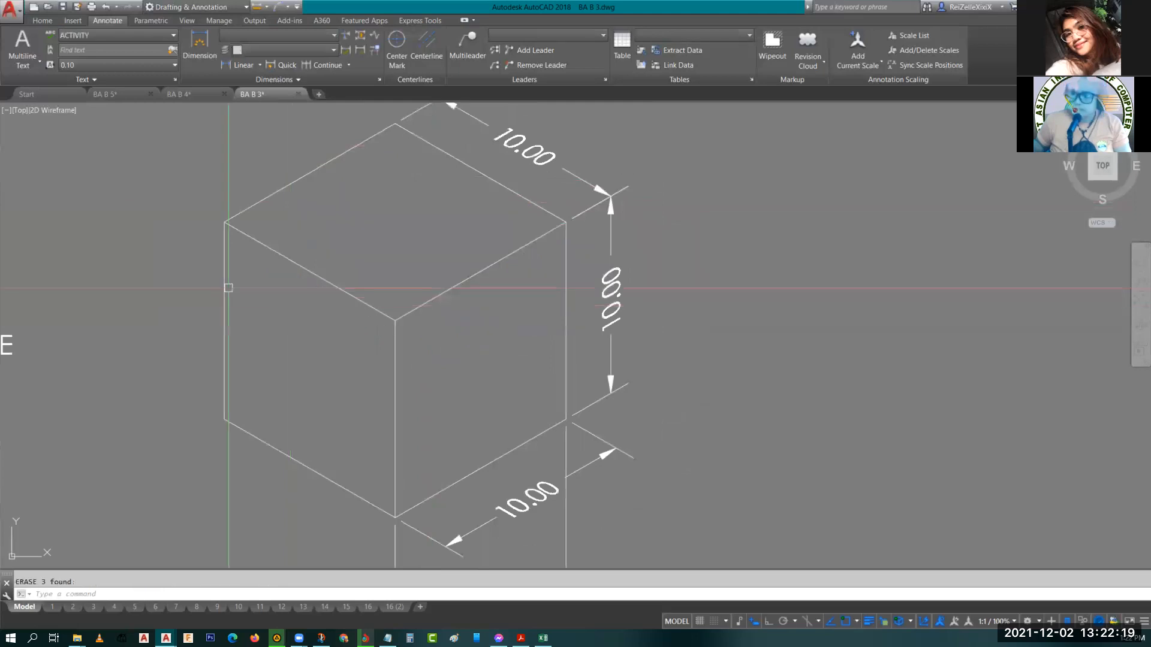
Move the three copied view labels onto the dimensioned cube's faces.
scroll(228, 300, "down", 3)
middle_click_drag(188, 304, 277, 328)
left_click(253, 372)
left_click(29, 200)
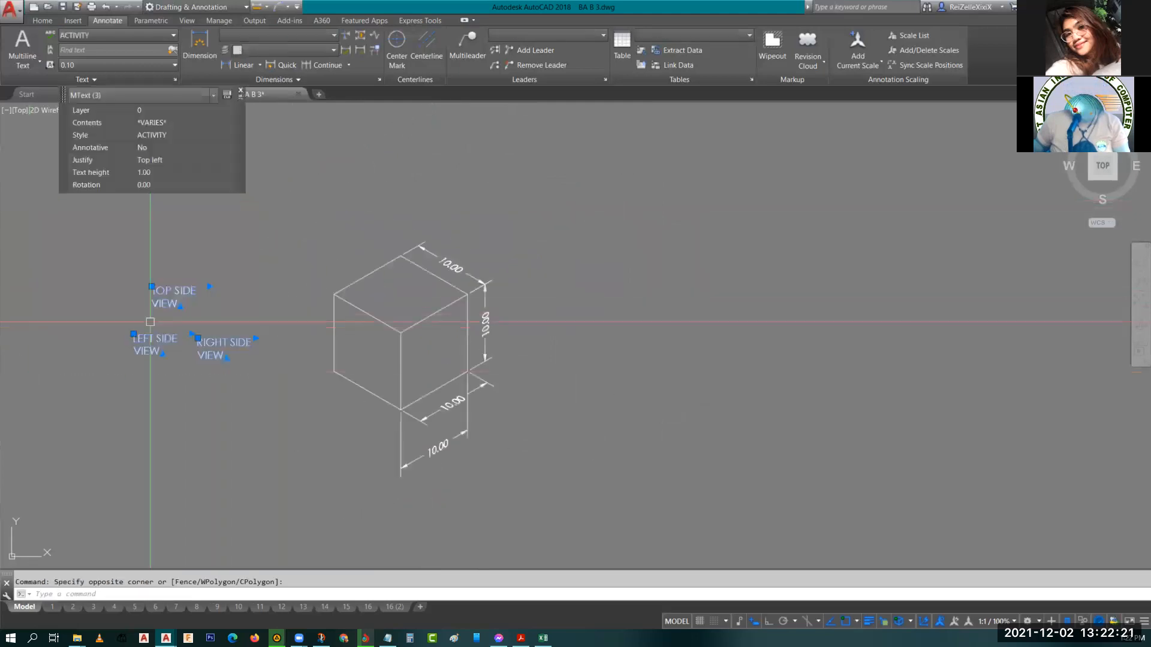
key("Return")
left_click(203, 327)
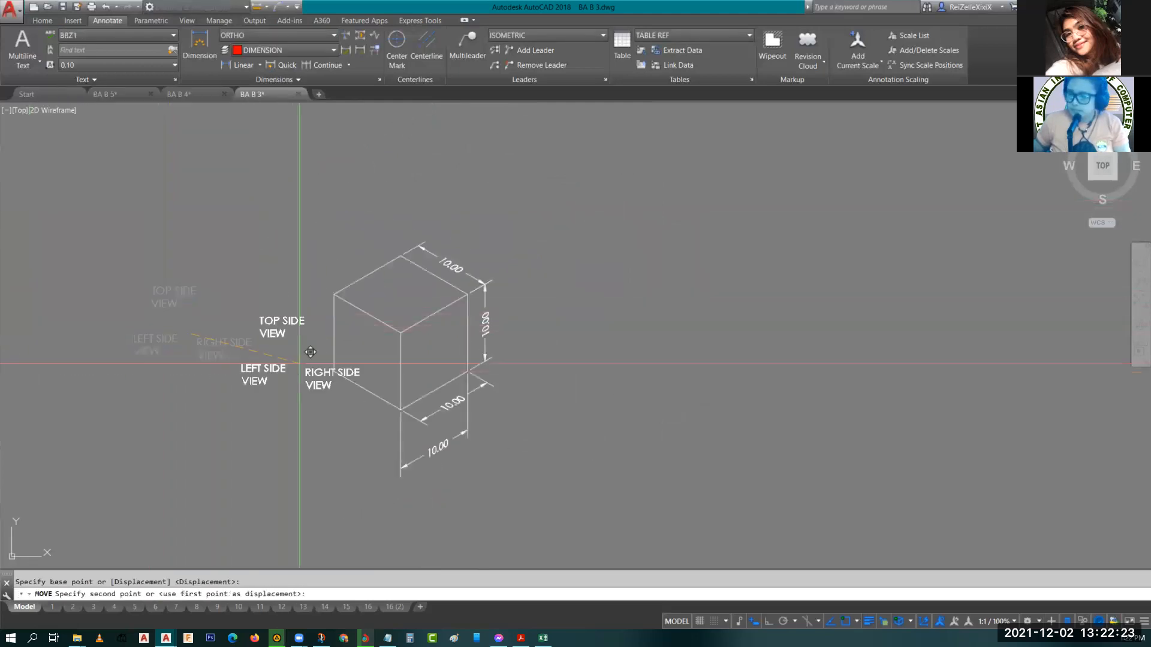
left_click(411, 321)
key("Escape")
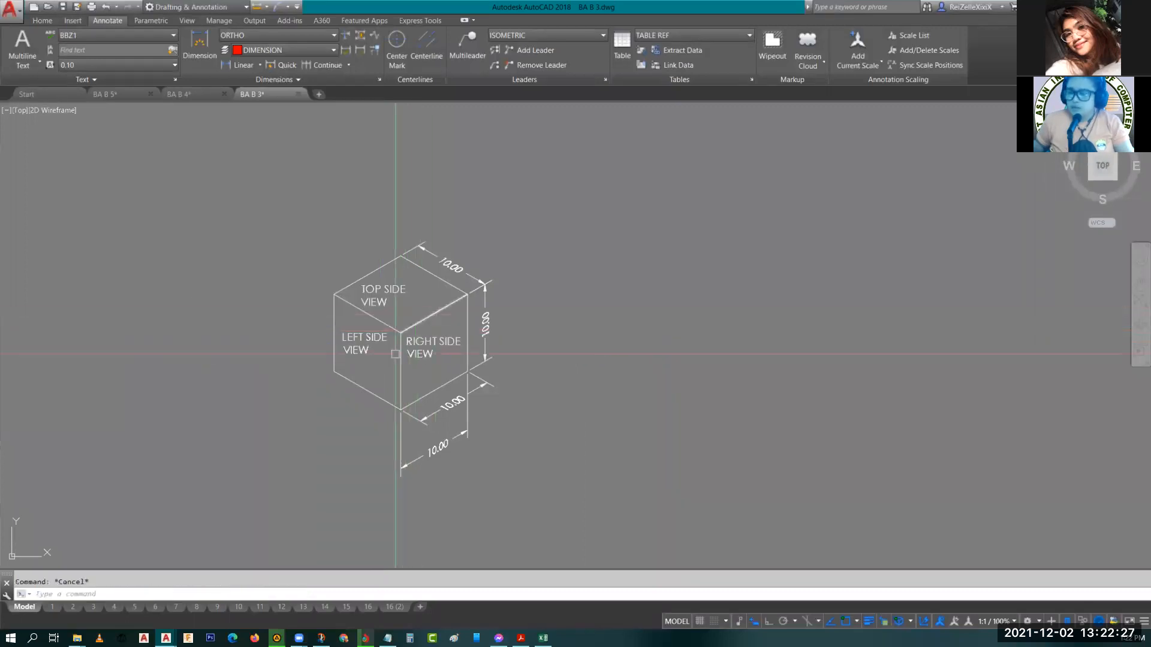
scroll(393, 335, "up", 6)
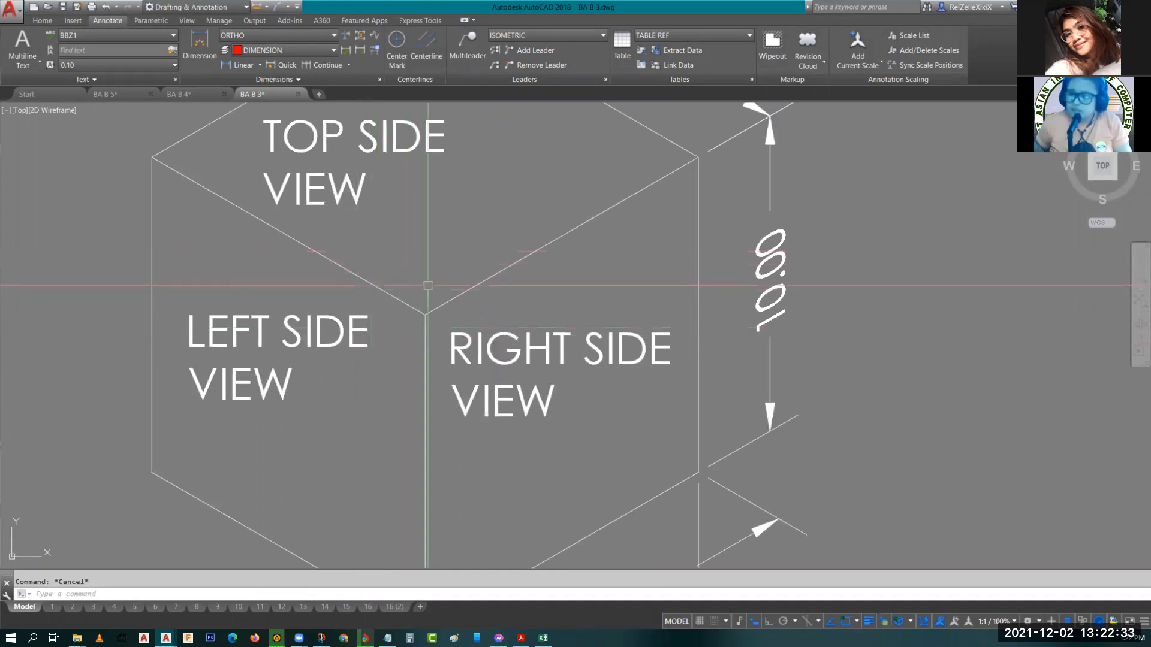
middle_click_drag(441, 257, 392, 320)
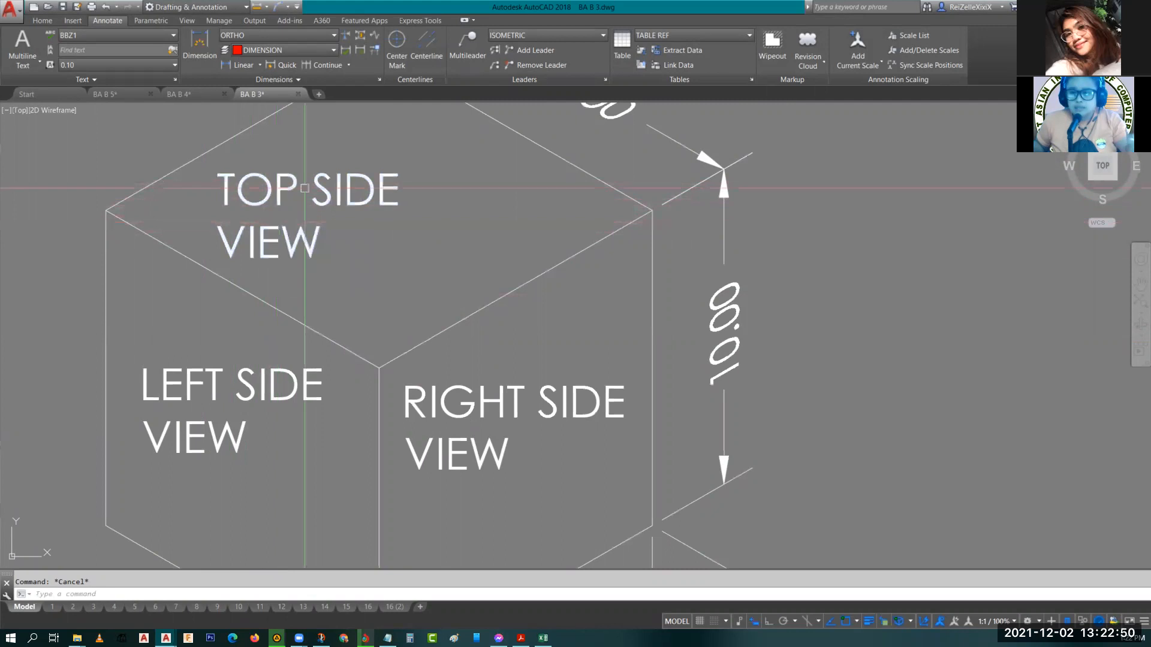
middle_click_drag(281, 204, 370, 325)
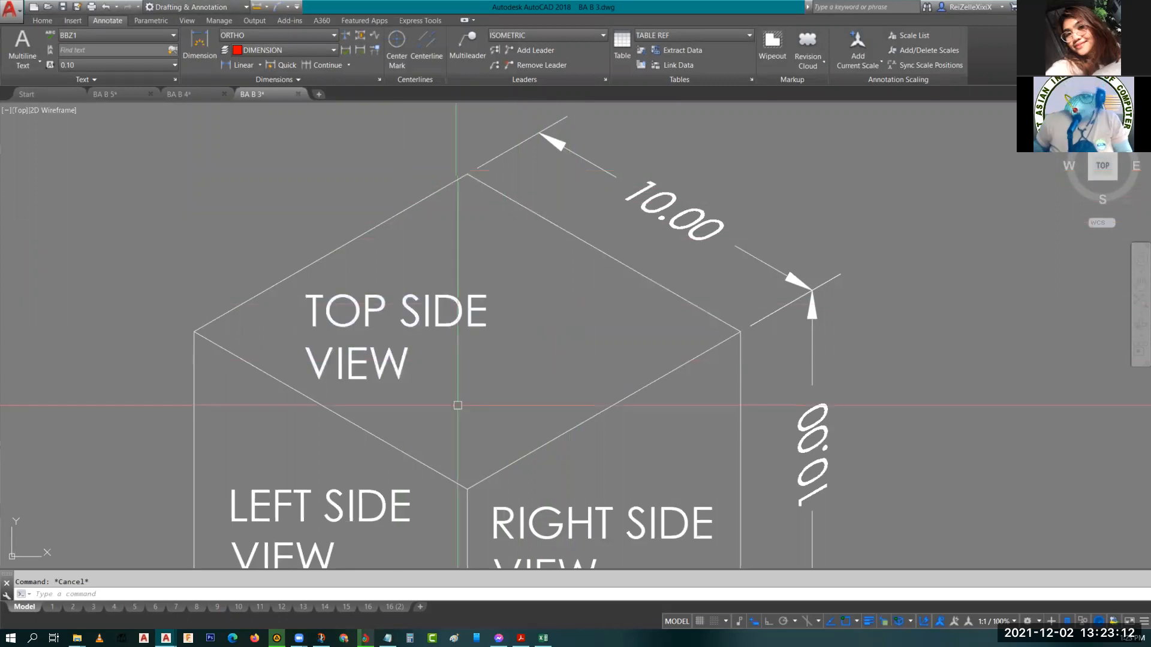
left_click(411, 309)
type("ro")
key("Return")
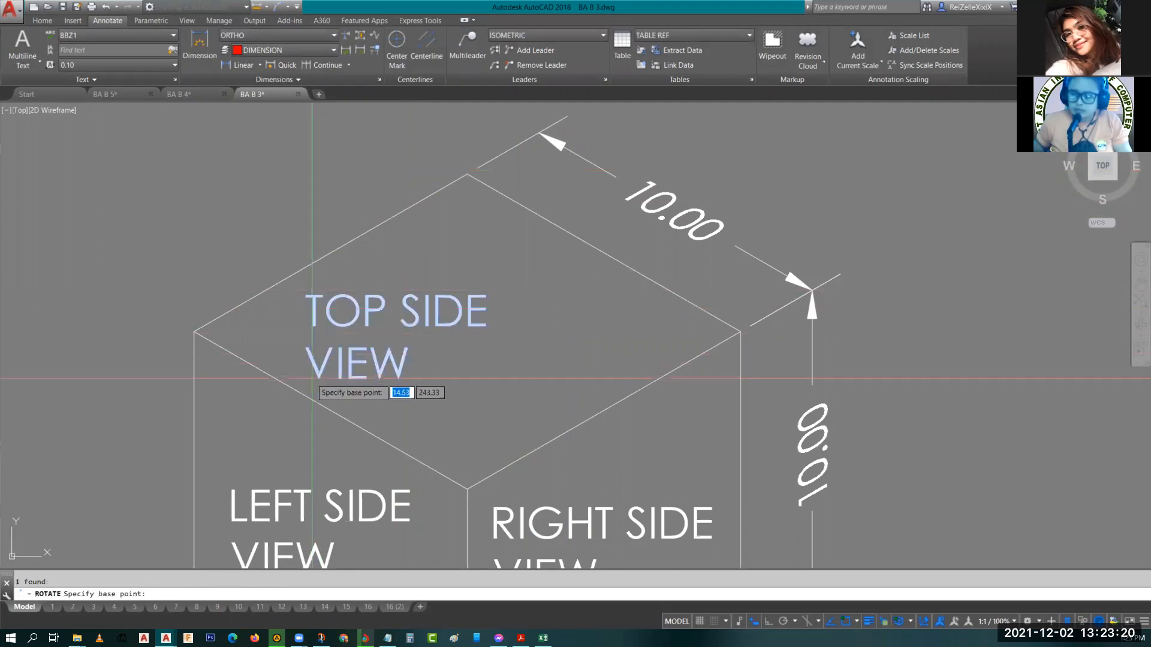
left_click(316, 338)
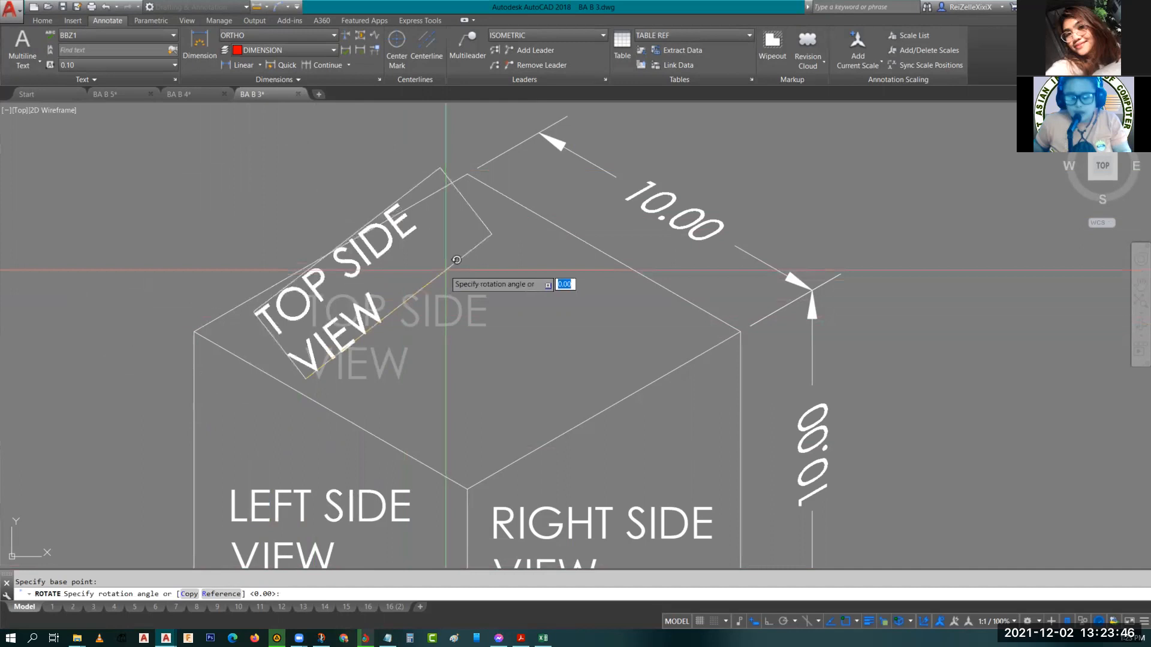
left_click(220, 594)
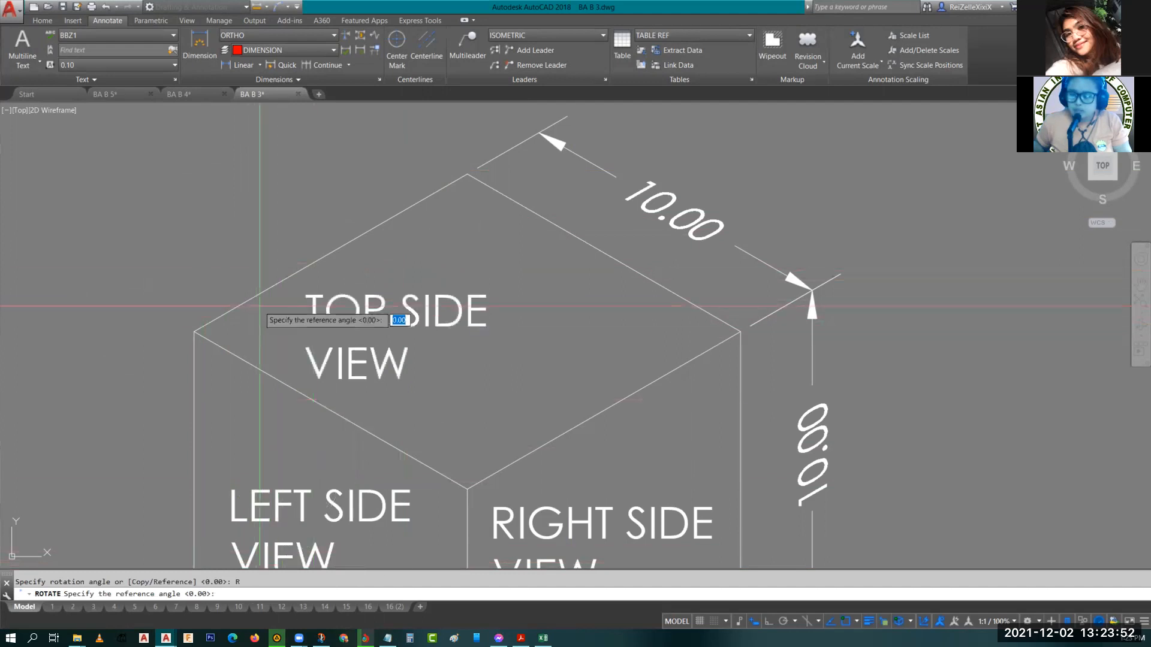
left_click(194, 331)
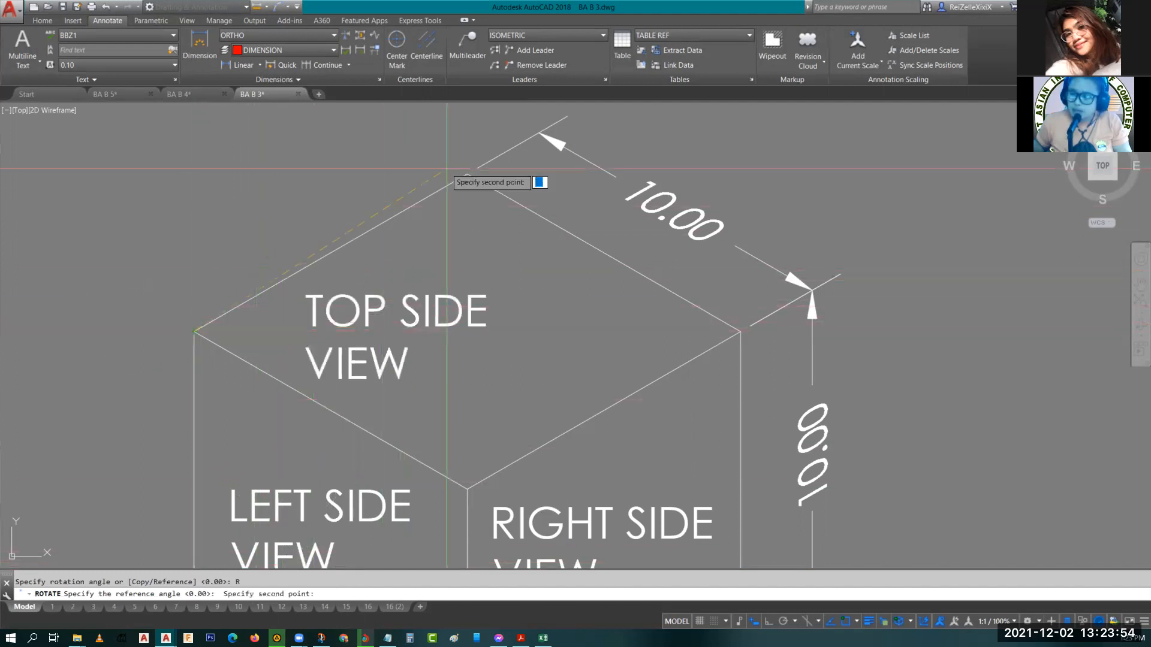
left_click(467, 174)
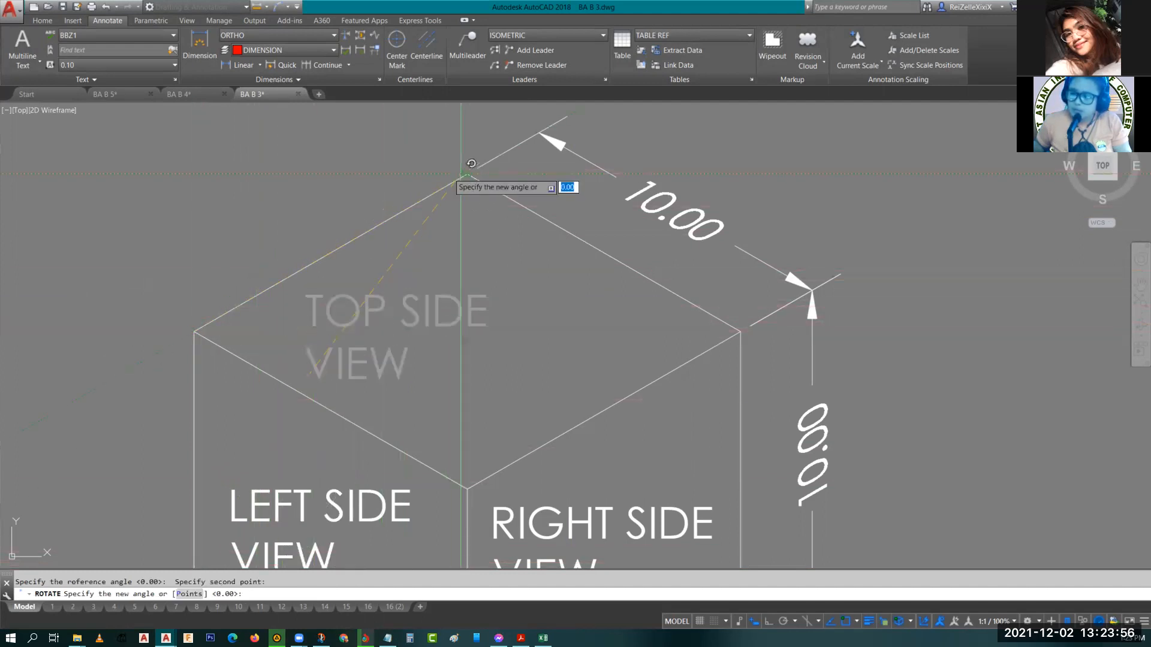
key("Escape")
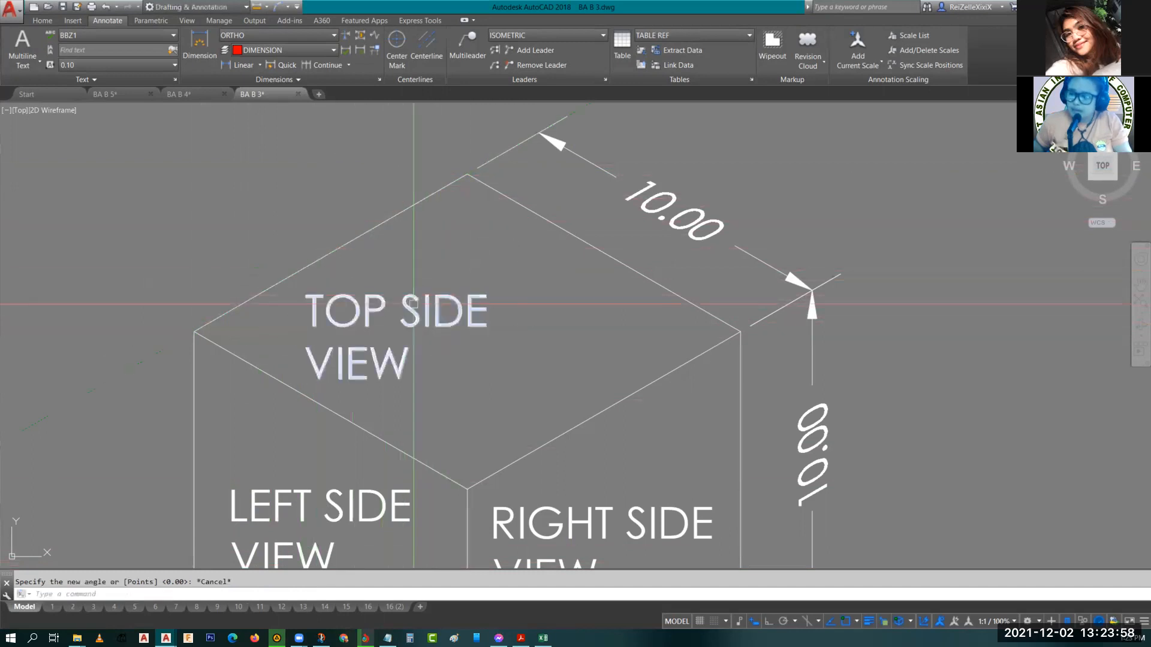
Rotate the TOP SIDE VIEW label by reference from a horizontal line across the top face to a new angle of 30 degrees.
left_click(348, 312)
type("o")
key("Return")
left_click(347, 310)
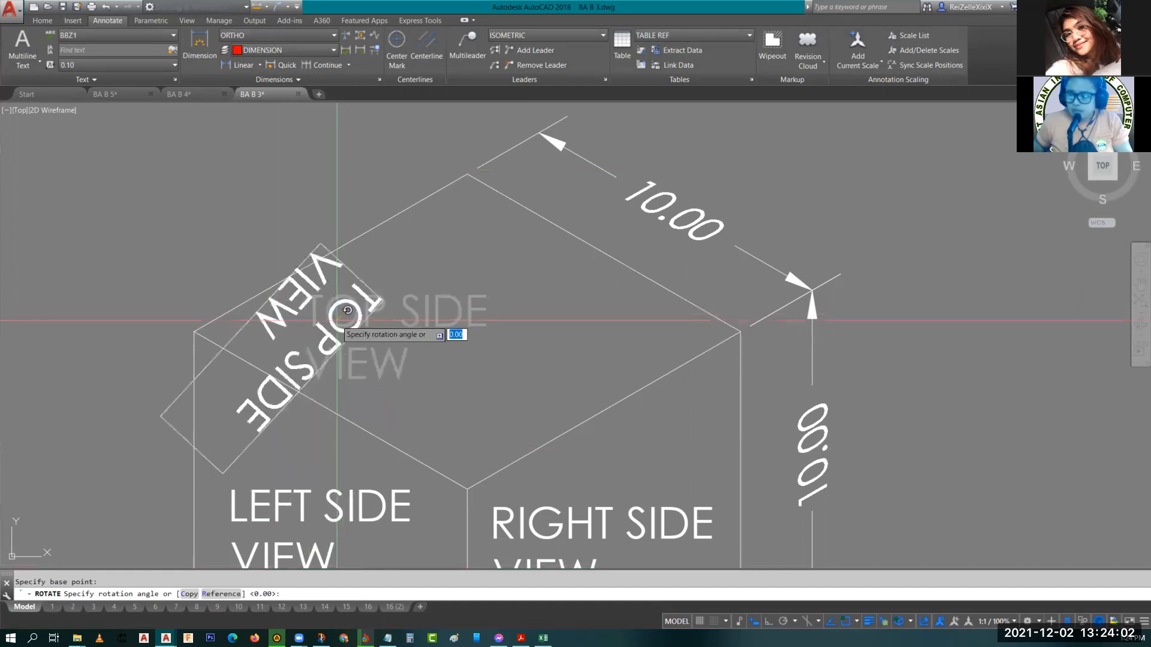
left_click(217, 594)
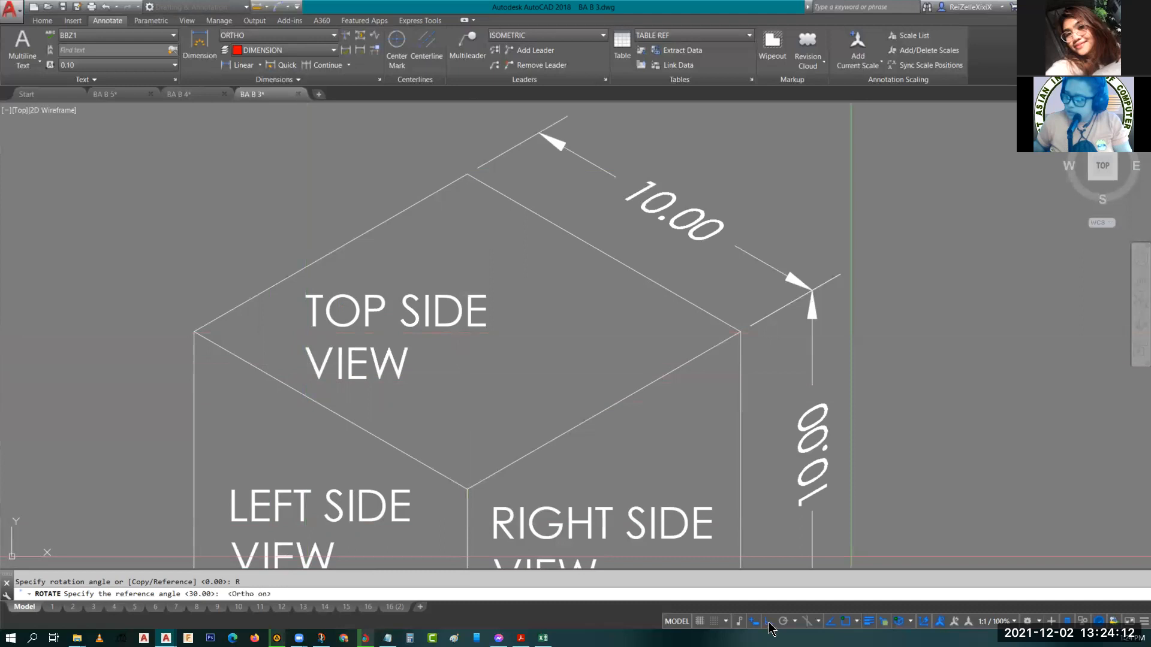
left_click(194, 332)
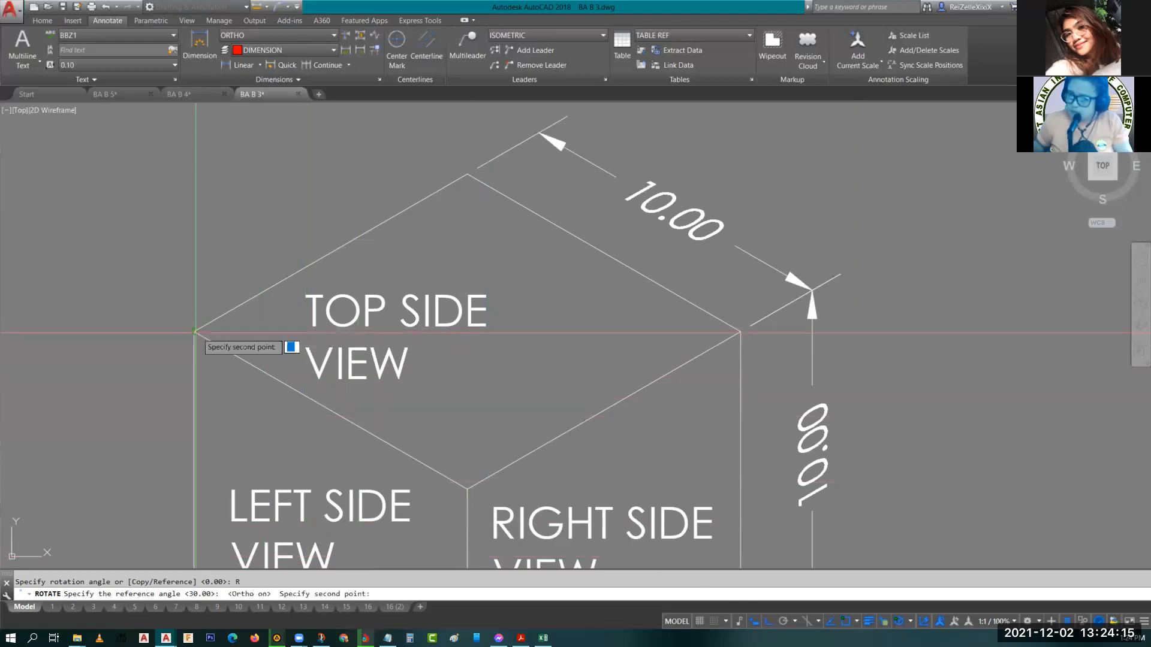
left_click(739, 331)
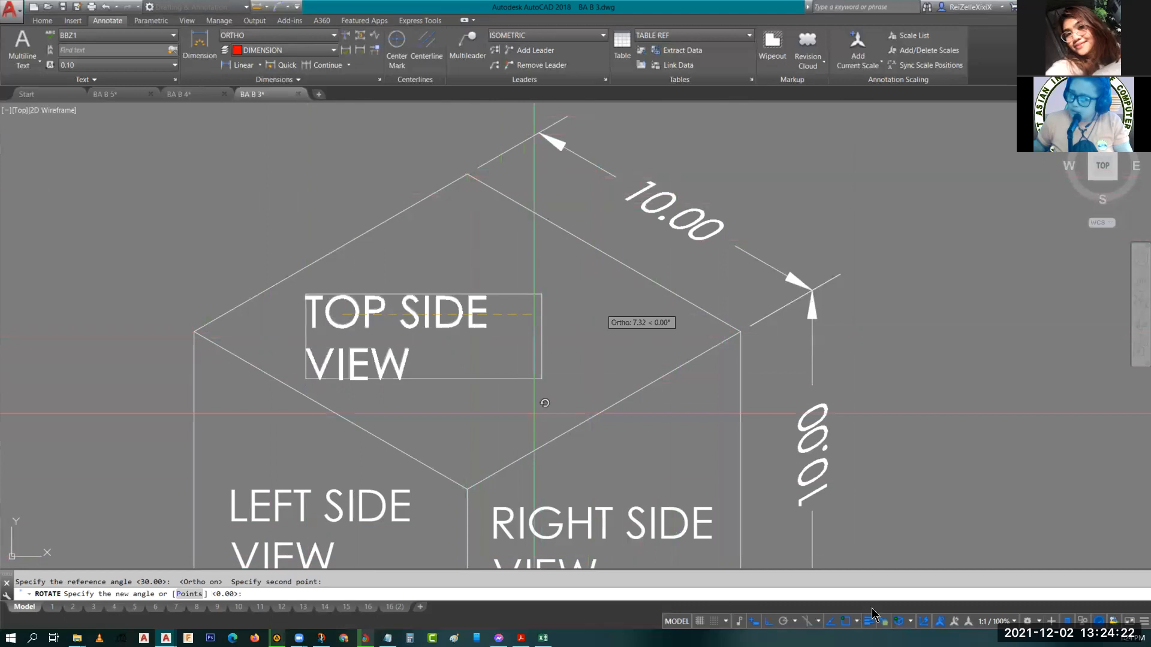
left_click(767, 622)
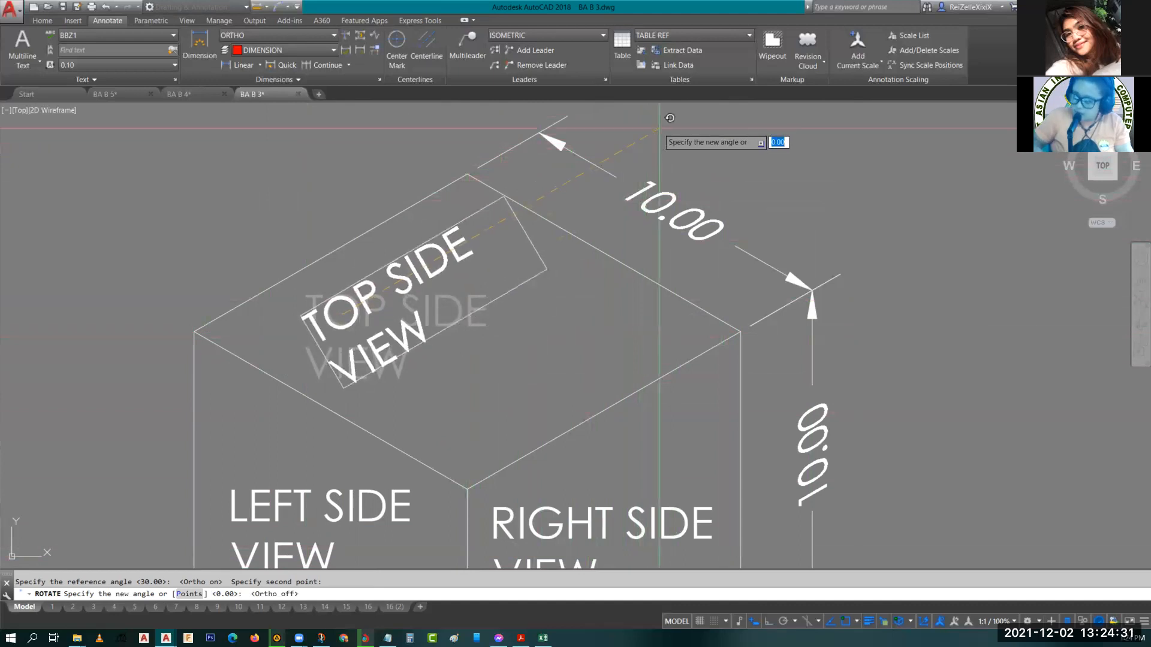
key("Return")
scroll(425, 341, "down", 4)
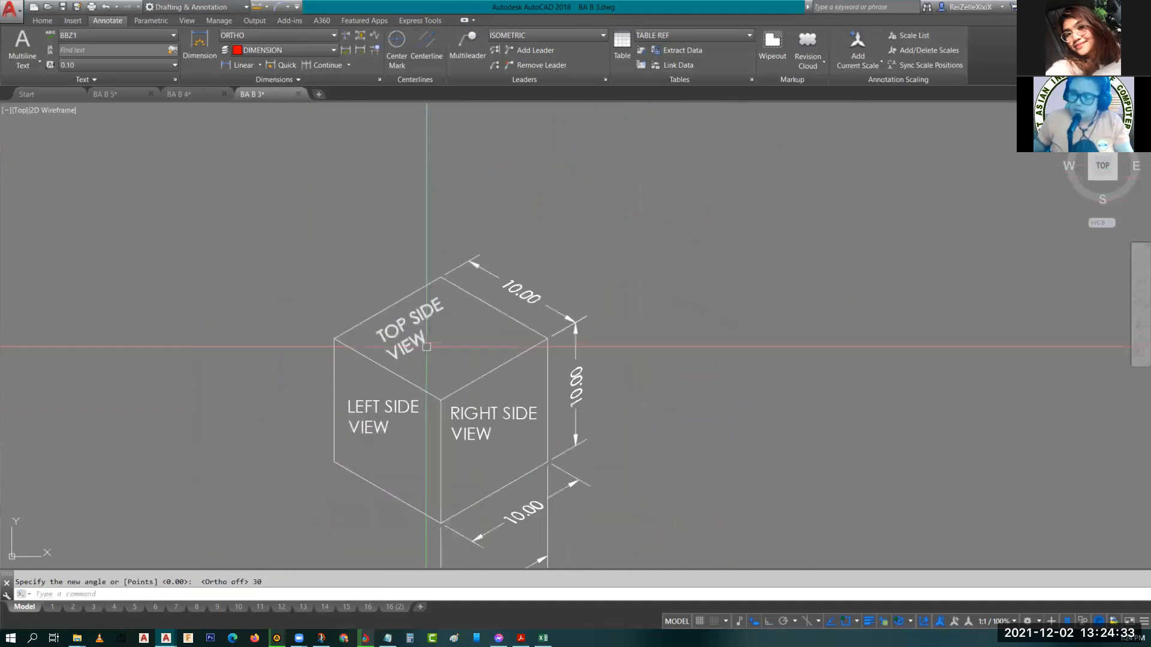
Undo the TOP SIDE VIEW label's rotation on the top face.
scroll(424, 341, "up", 4)
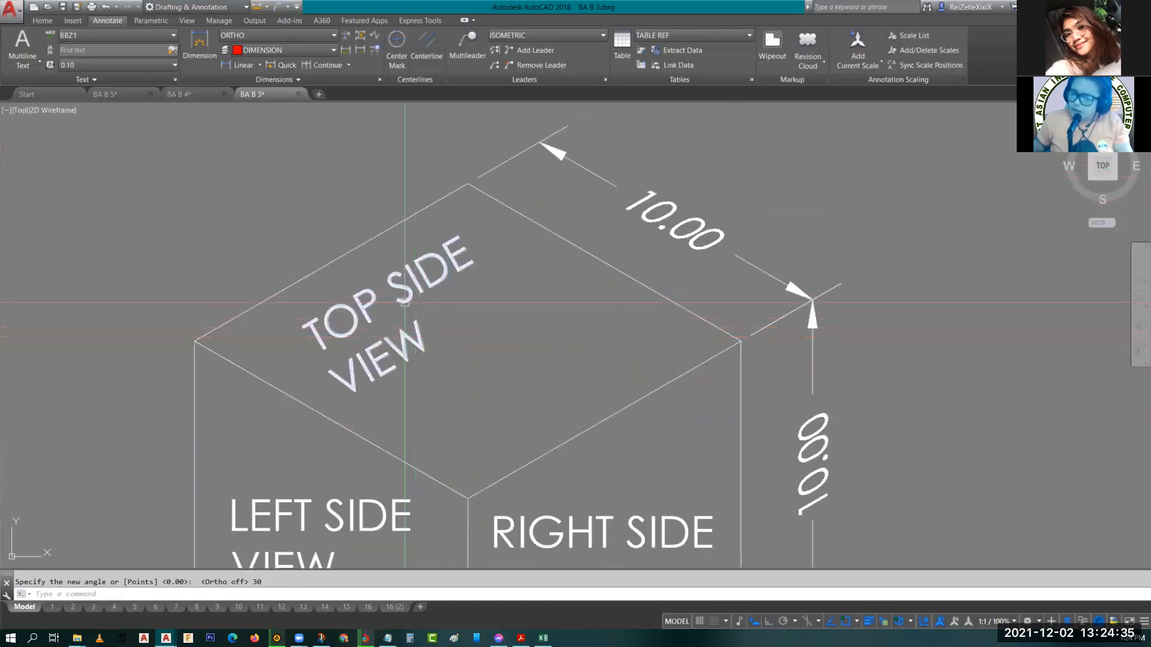
key("ctrl+z")
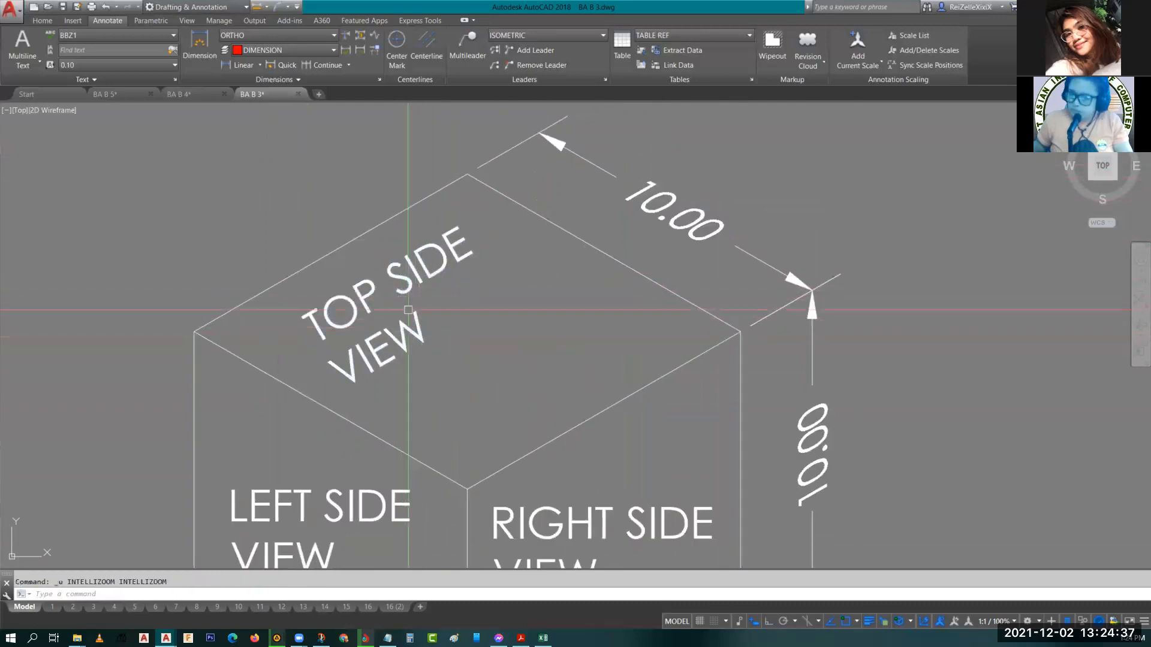
key("ctrl+z")
Draw a horizontal line across the top face between its left and right corners.
type("l")
key("Return")
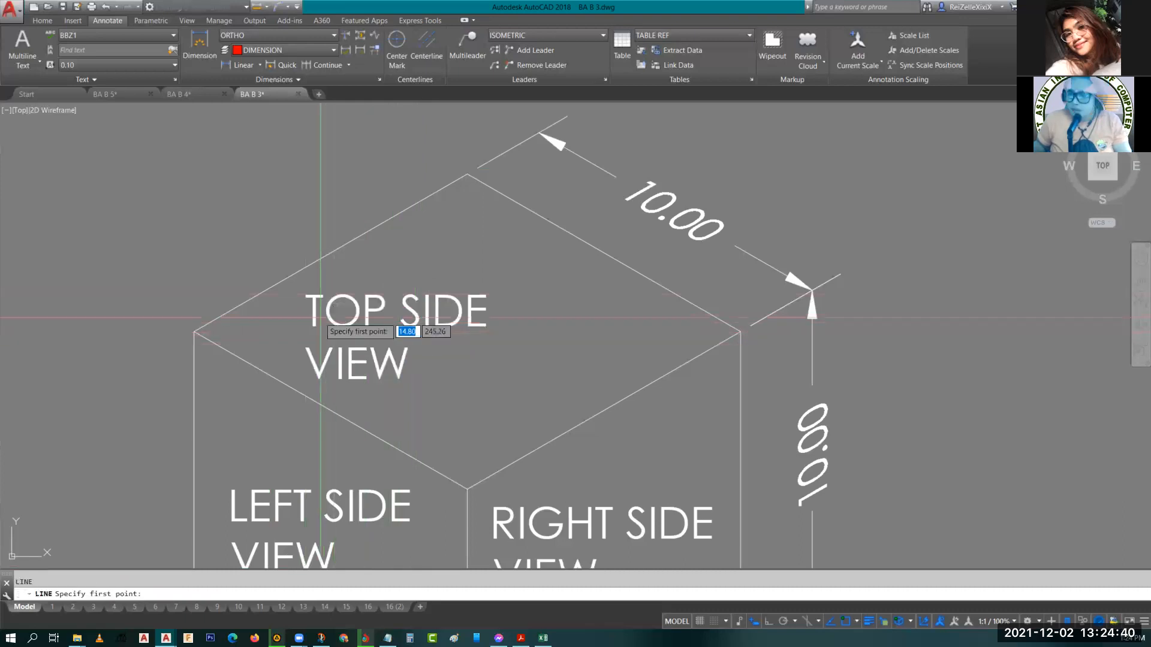
left_click(194, 331)
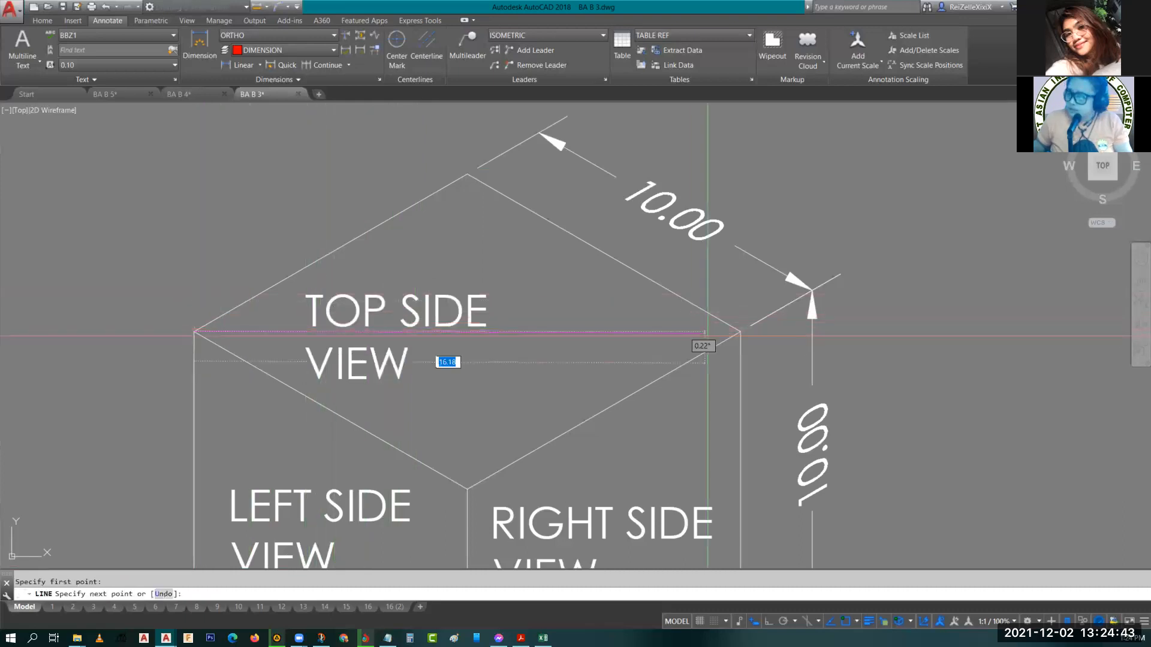
left_click(740, 332)
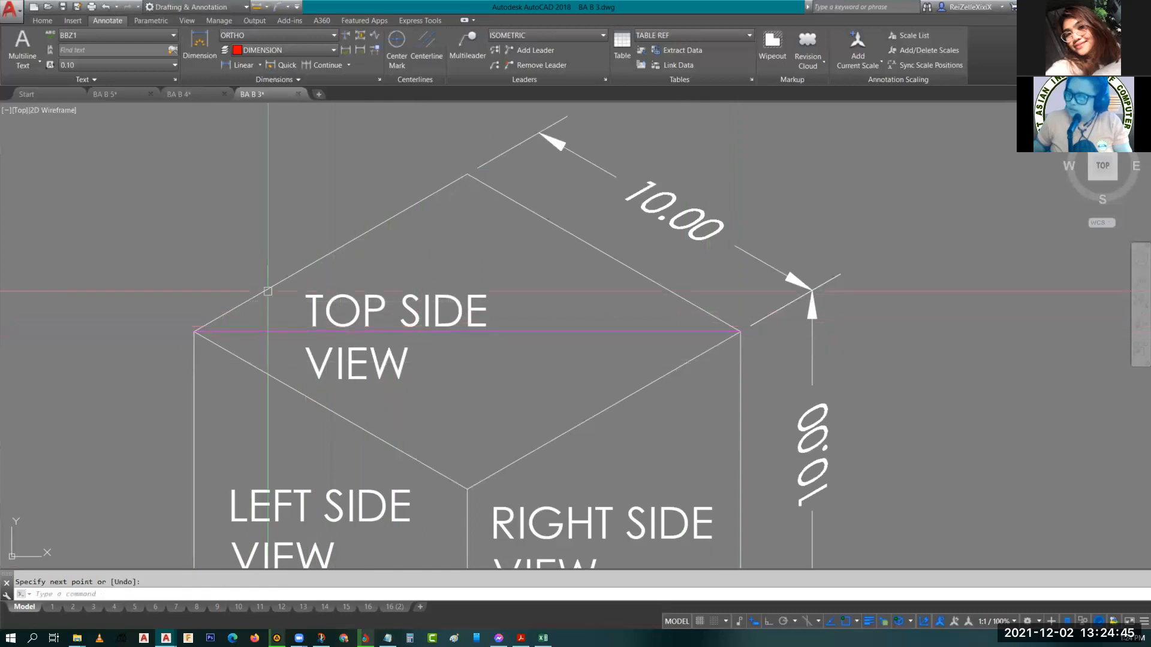
key("Return")
Try rotating the TOP SIDE VIEW label by reference from the horizontal line to the top face's upper-left edge.
left_click(369, 339)
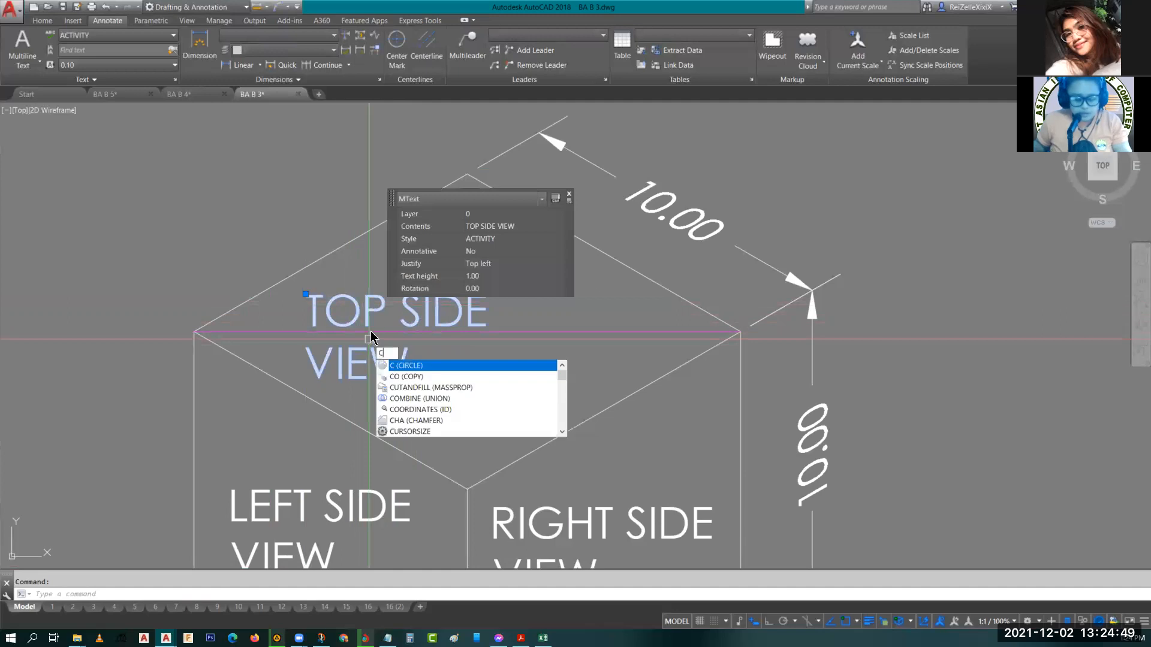
type("r")
key("BackSpace")
key("BackSpace")
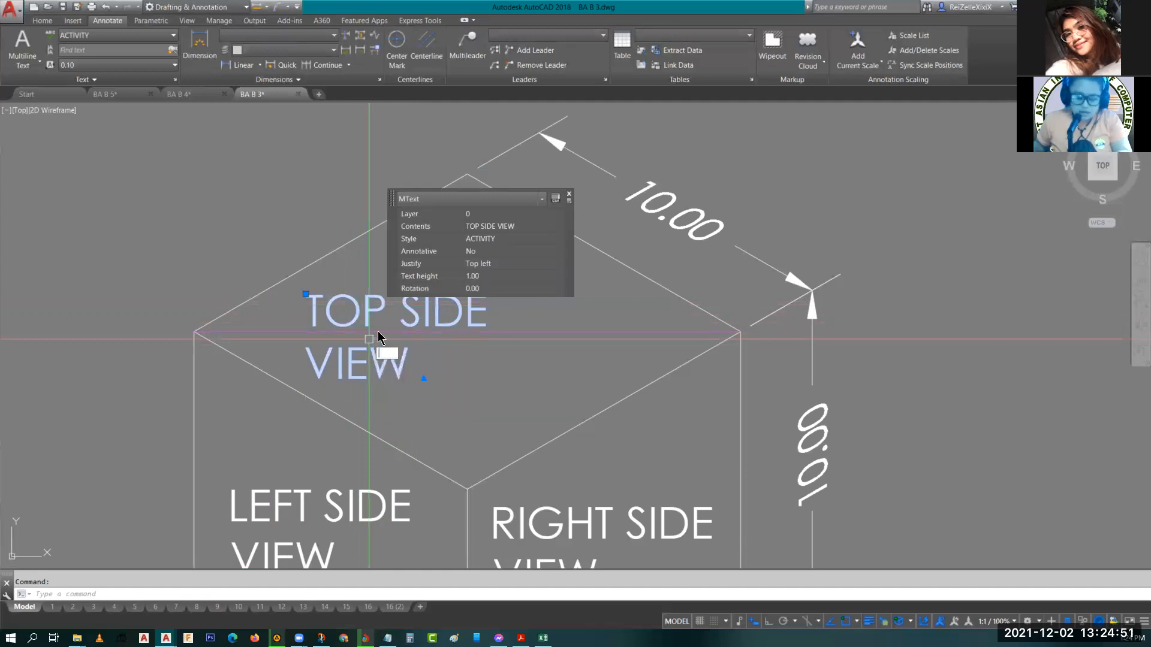
type("ro")
key("Return")
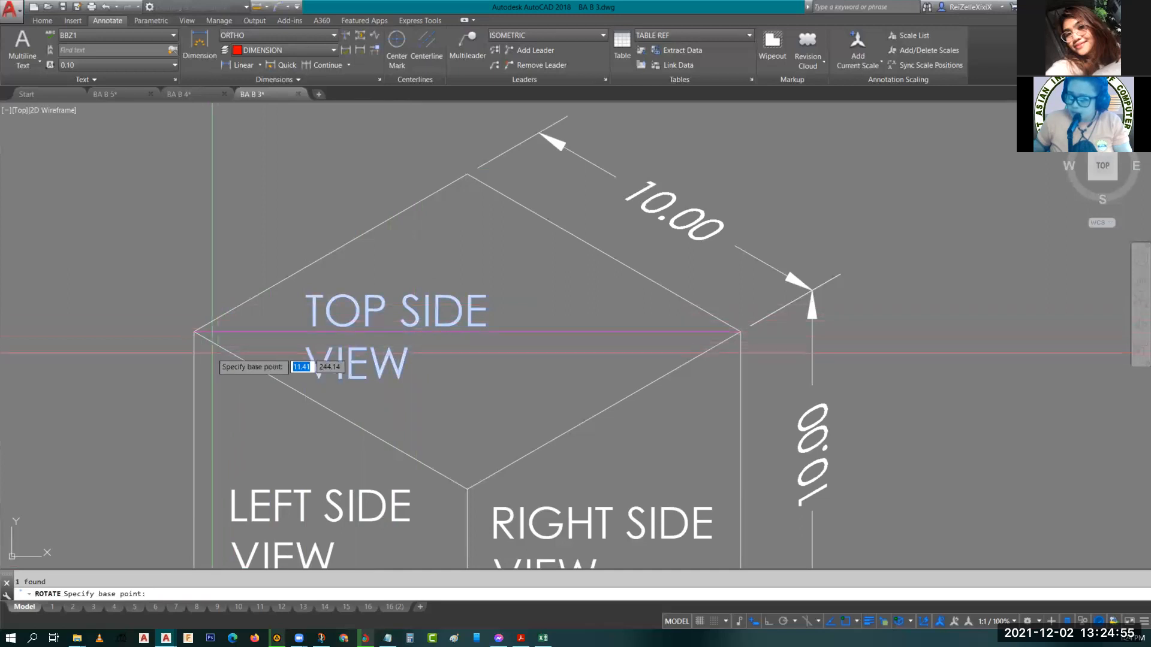
left_click(194, 331)
type("r")
key("Return")
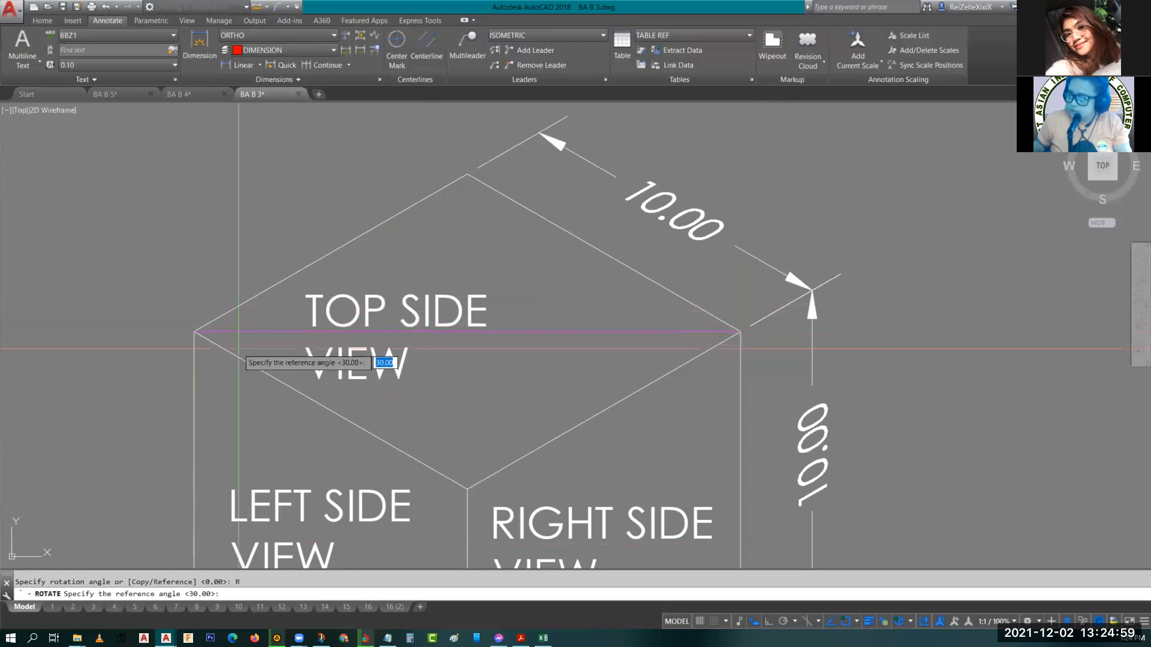
left_click(193, 331)
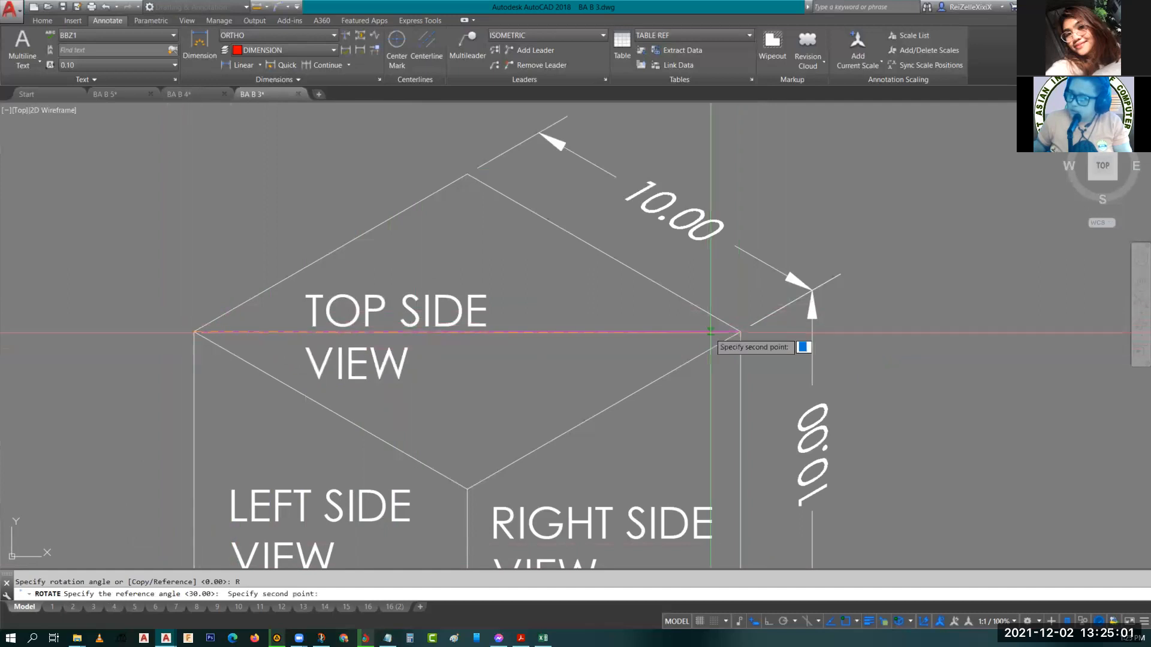
left_click(740, 331)
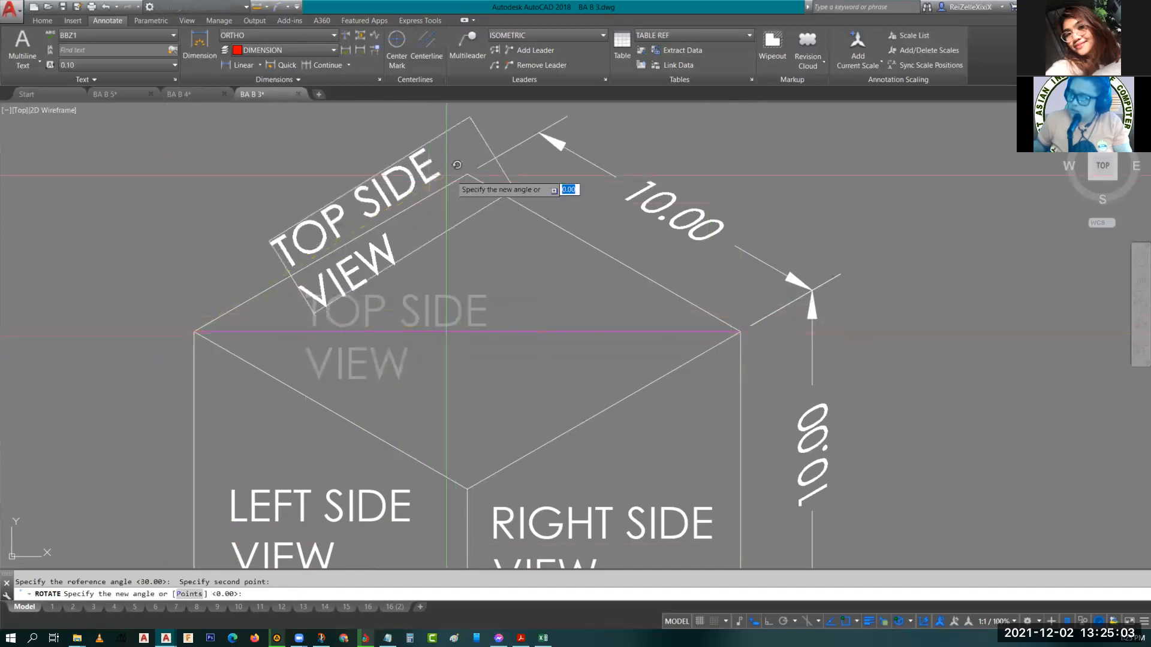
left_click(478, 163)
key("Escape")
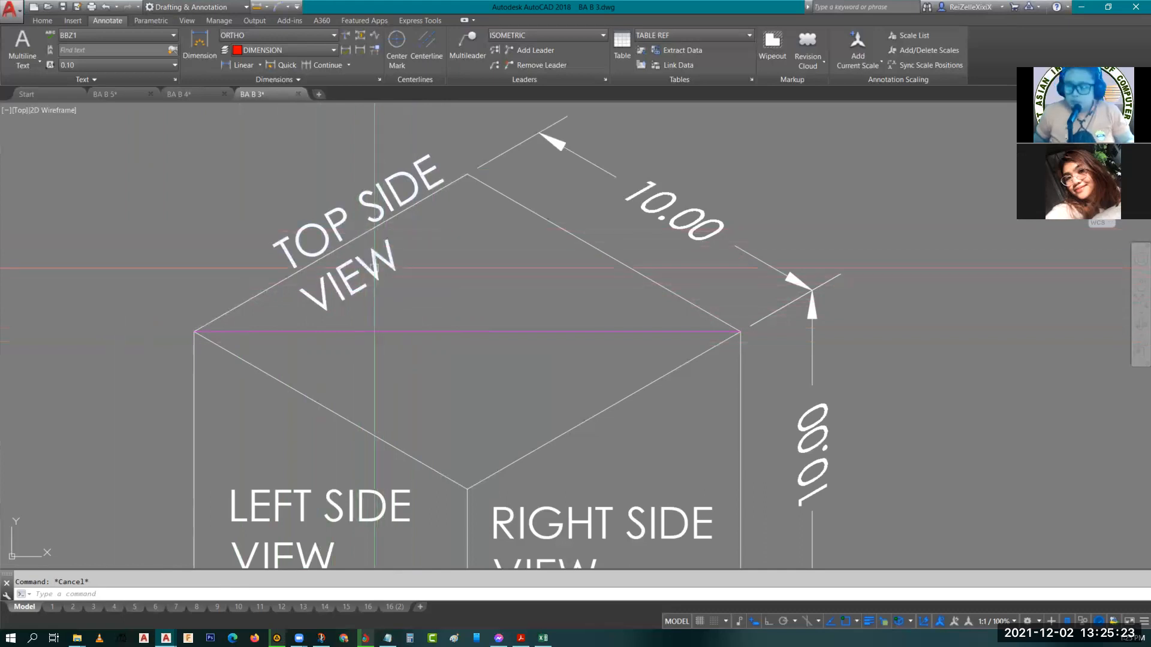
key("ctrl+z")
left_click(515, 370)
left_click(607, 327)
left_click(603, 331)
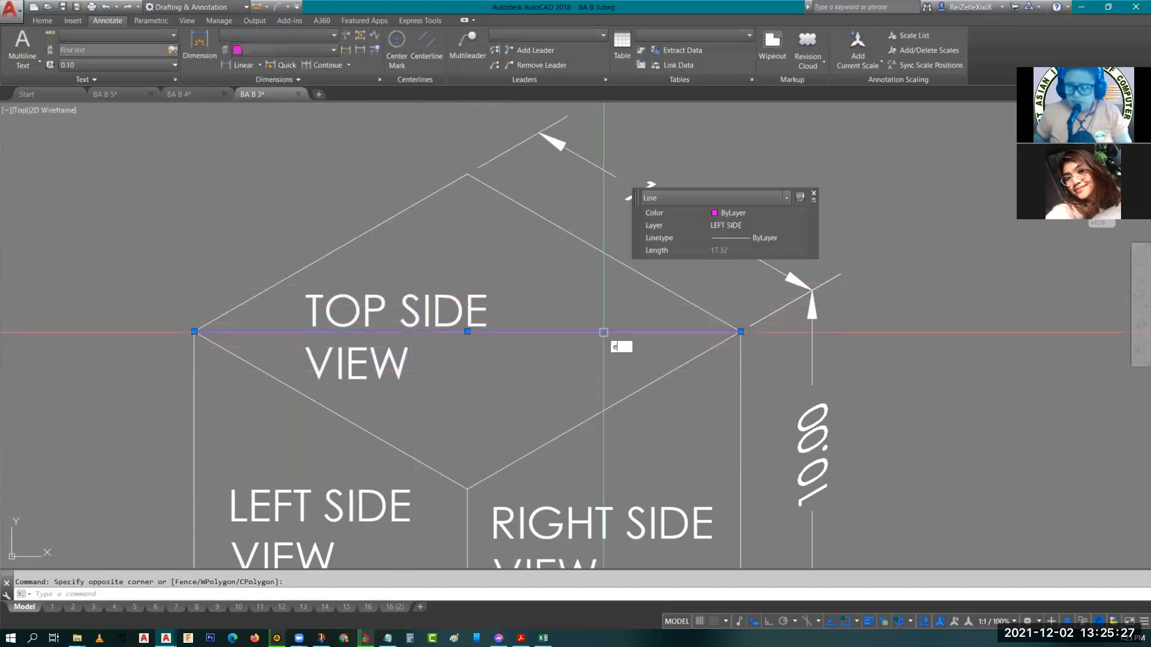
key("Escape")
Try rotating the TOP SIDE VIEW label 30 degrees about its lower-left corner.
left_click(368, 310)
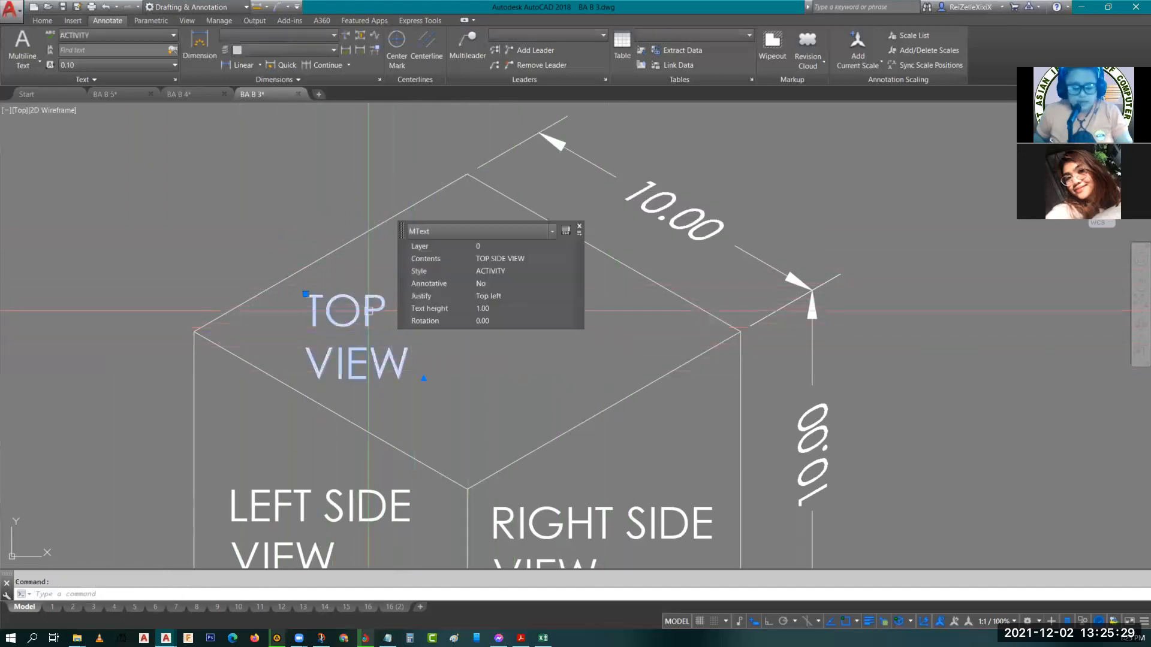
key("Return")
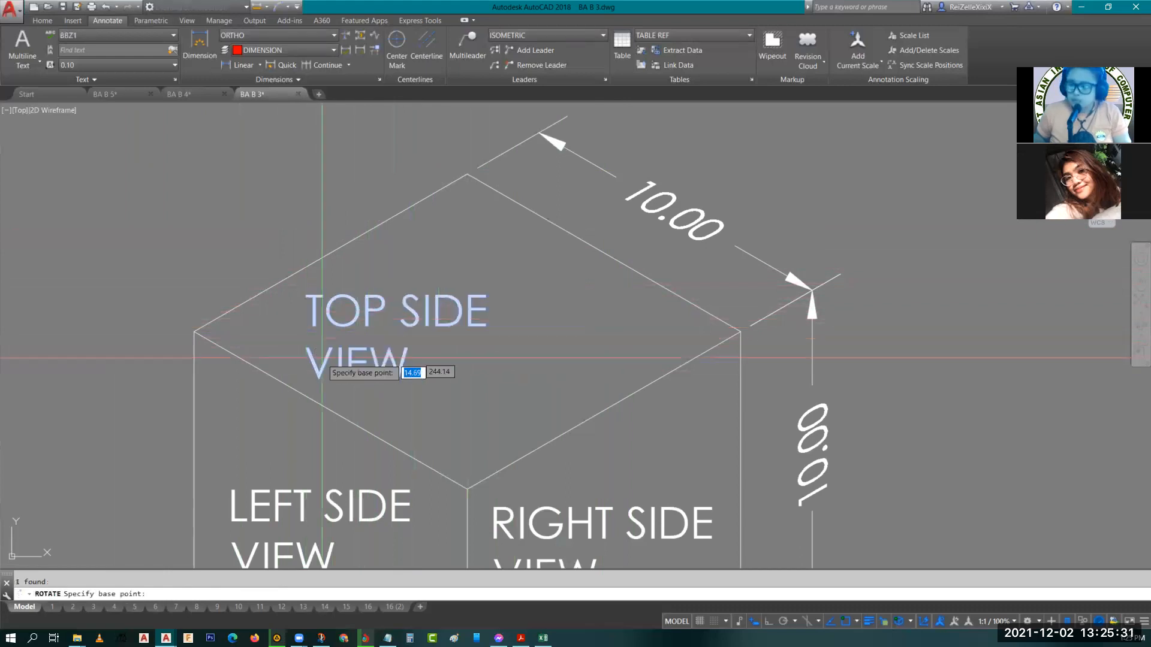
left_click(307, 378)
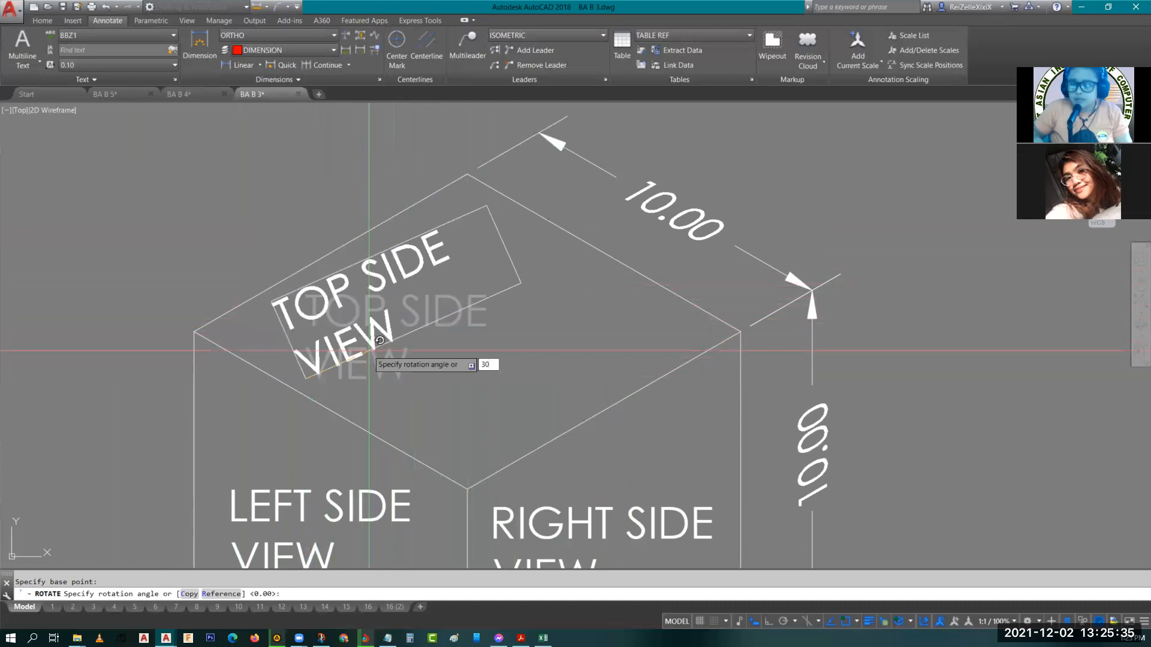
key("Return")
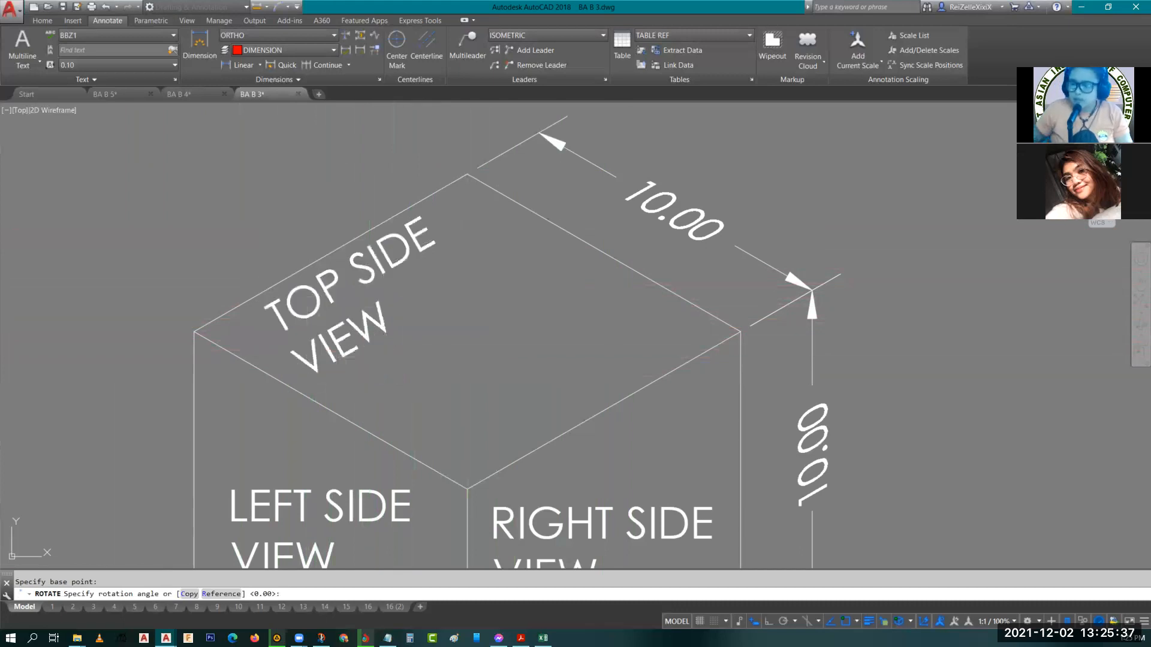
key("Escape")
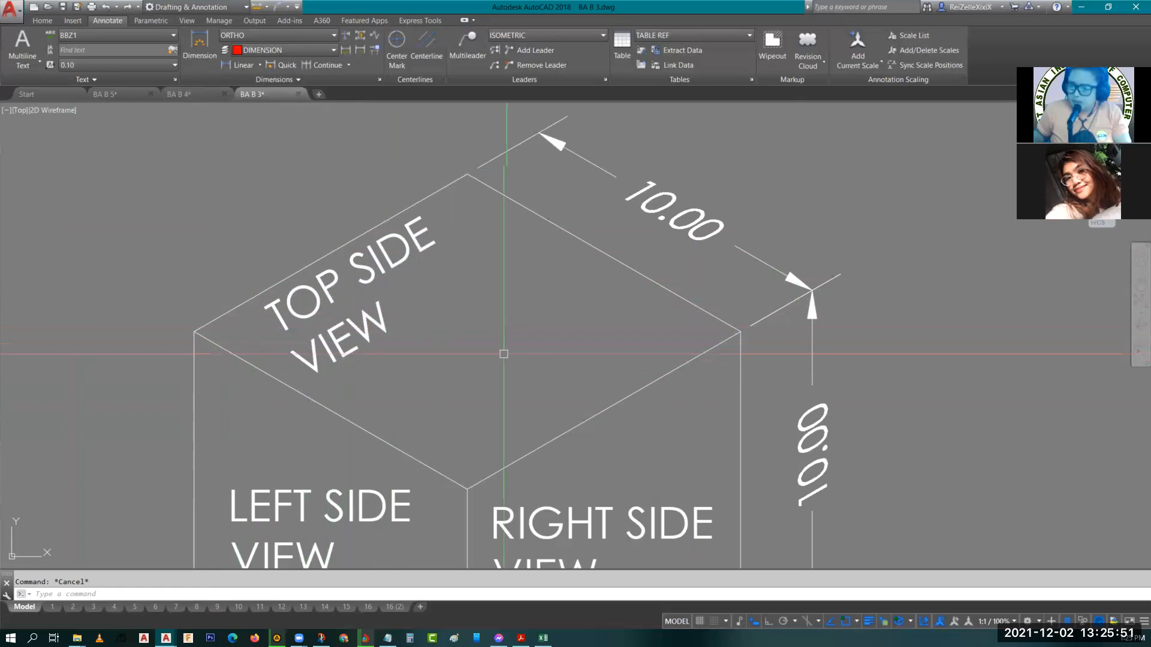
middle_click_drag(504, 353, 517, 307)
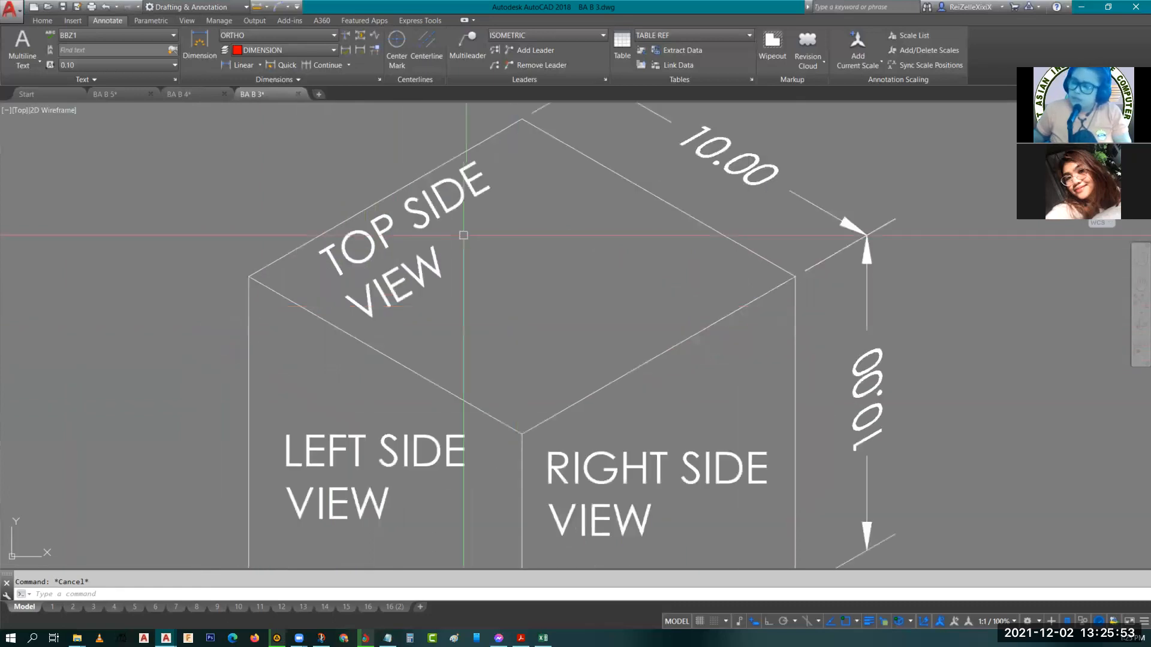
left_click(447, 224)
key("ctrl+z")
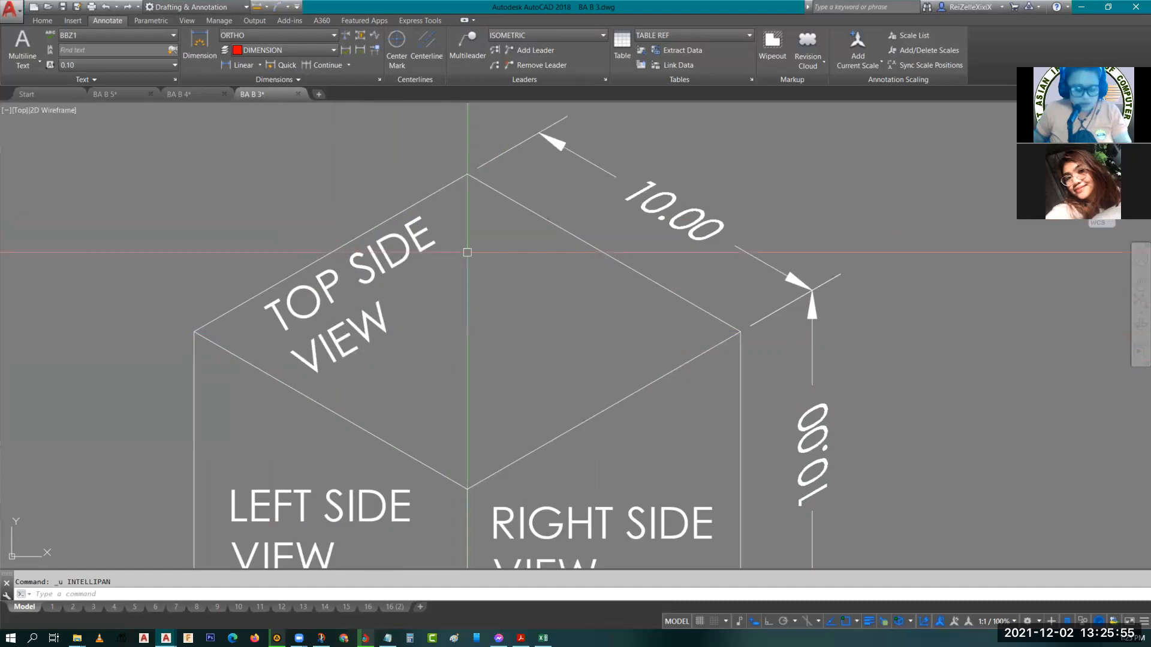
key("ctrl+z")
key("Escape")
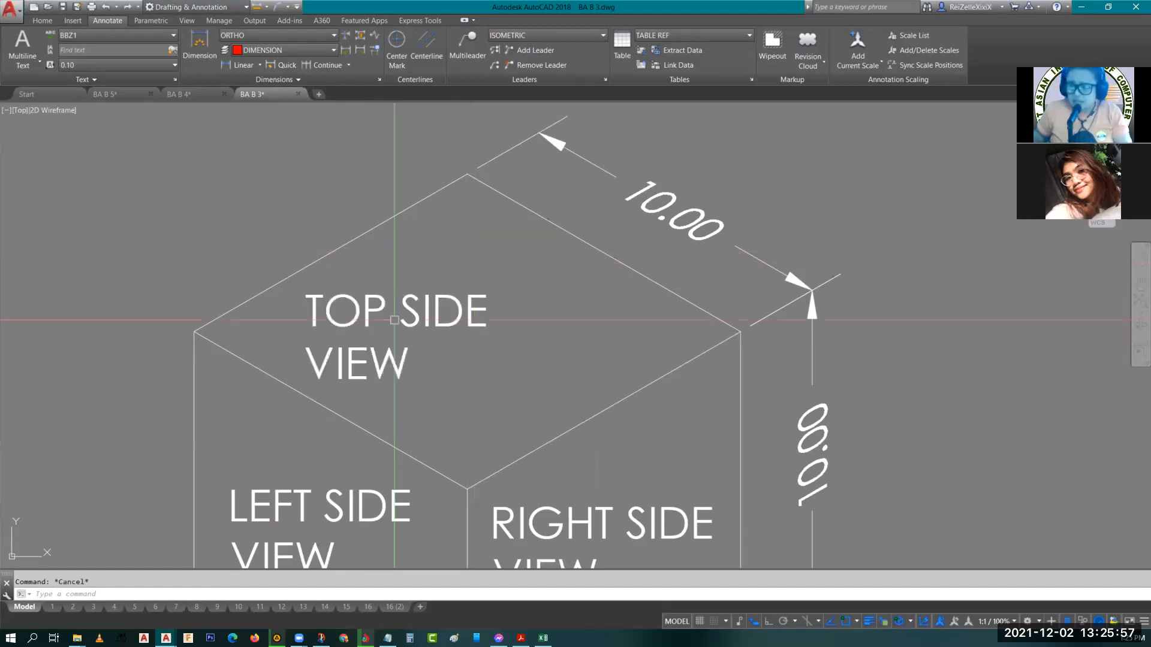
Try rotating the TOP SIDE VIEW label -30 degrees about its lower-left corner.
left_click(394, 320)
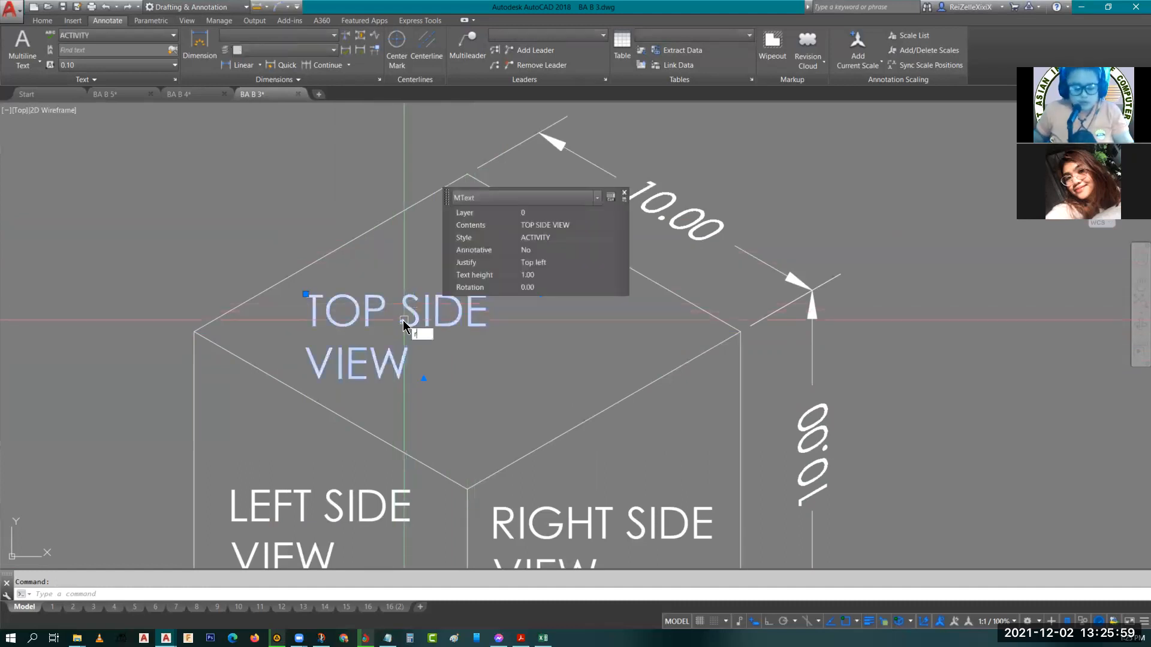
key("Return")
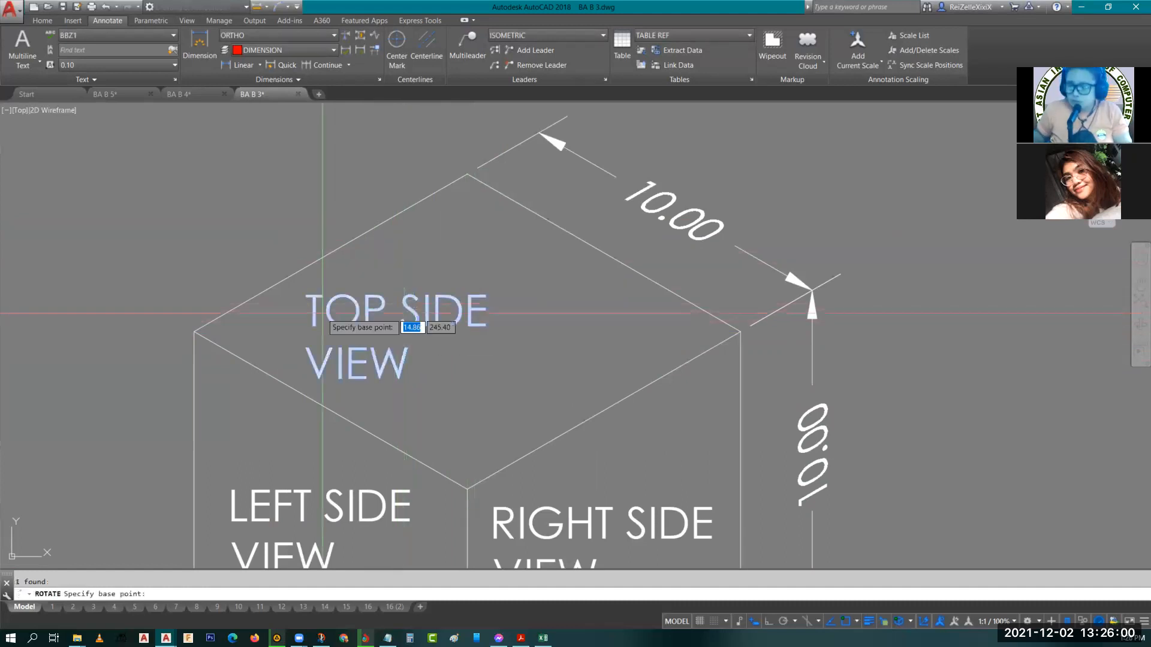
left_click(306, 379)
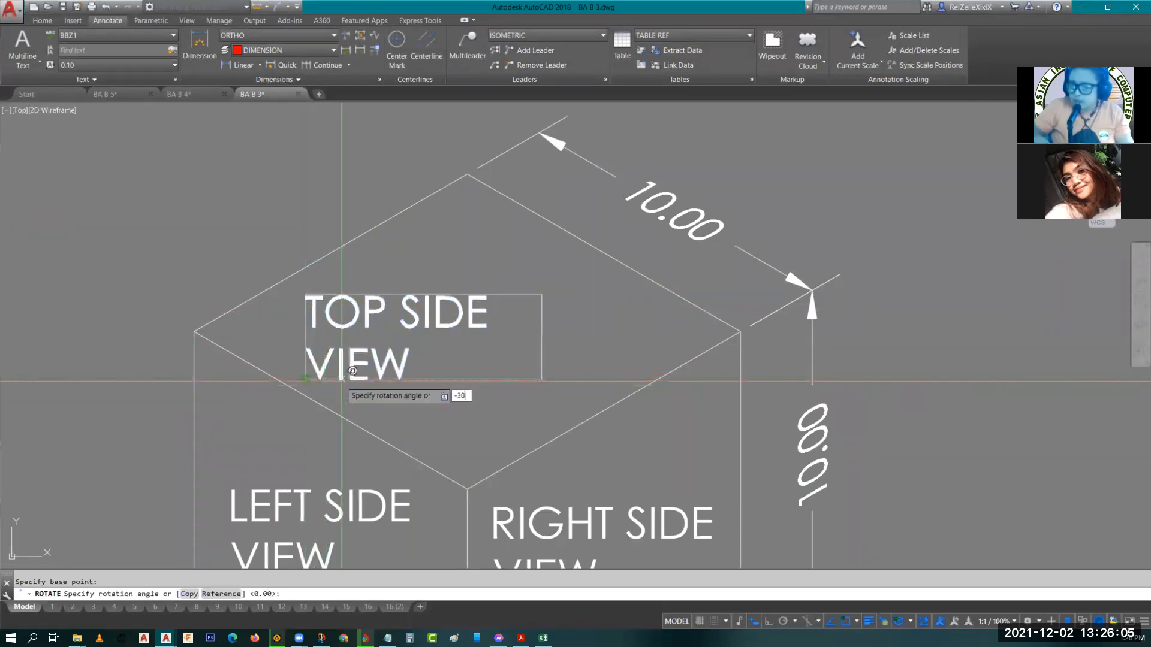
key("Return")
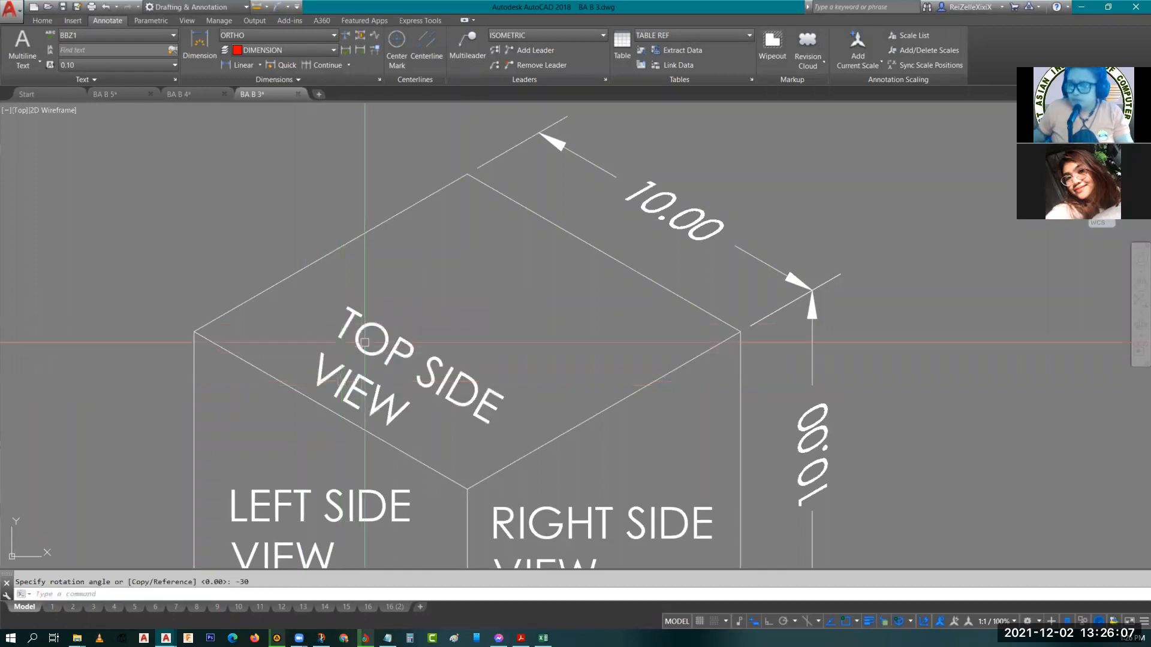
Try moving the rotated TOP SIDE VIEW label toward the top face's back corner.
left_click(364, 342)
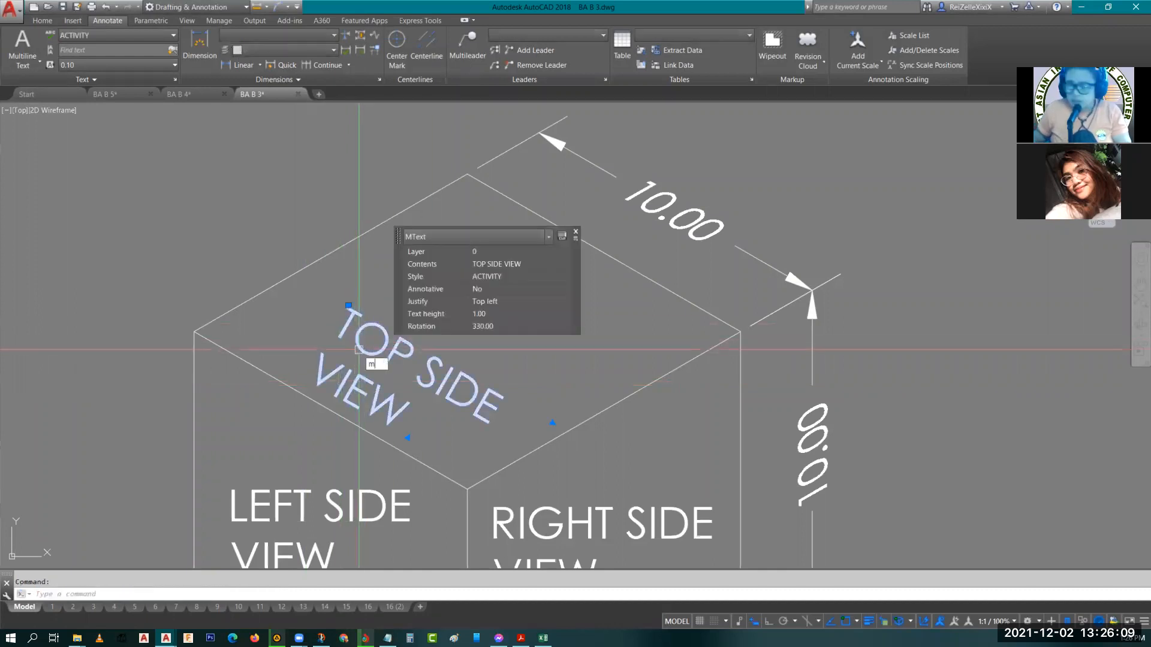
type("m")
key("Return")
left_click(350, 331)
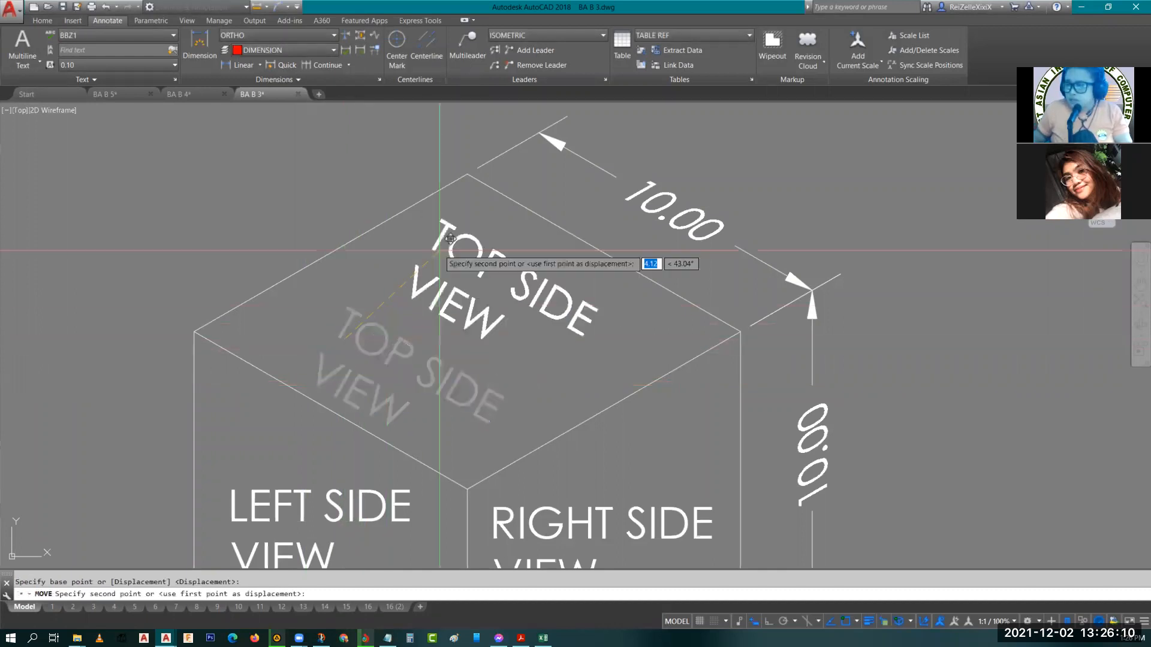
left_click(482, 217)
key("Escape")
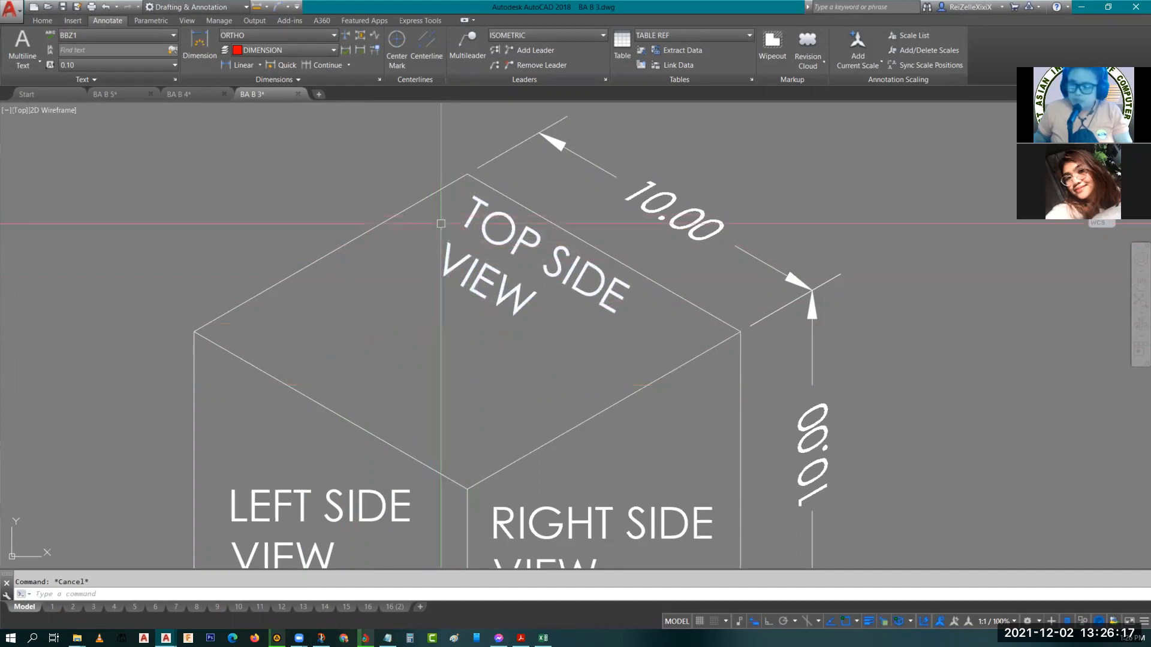
key("ctrl+z")
key("ctrl+z")
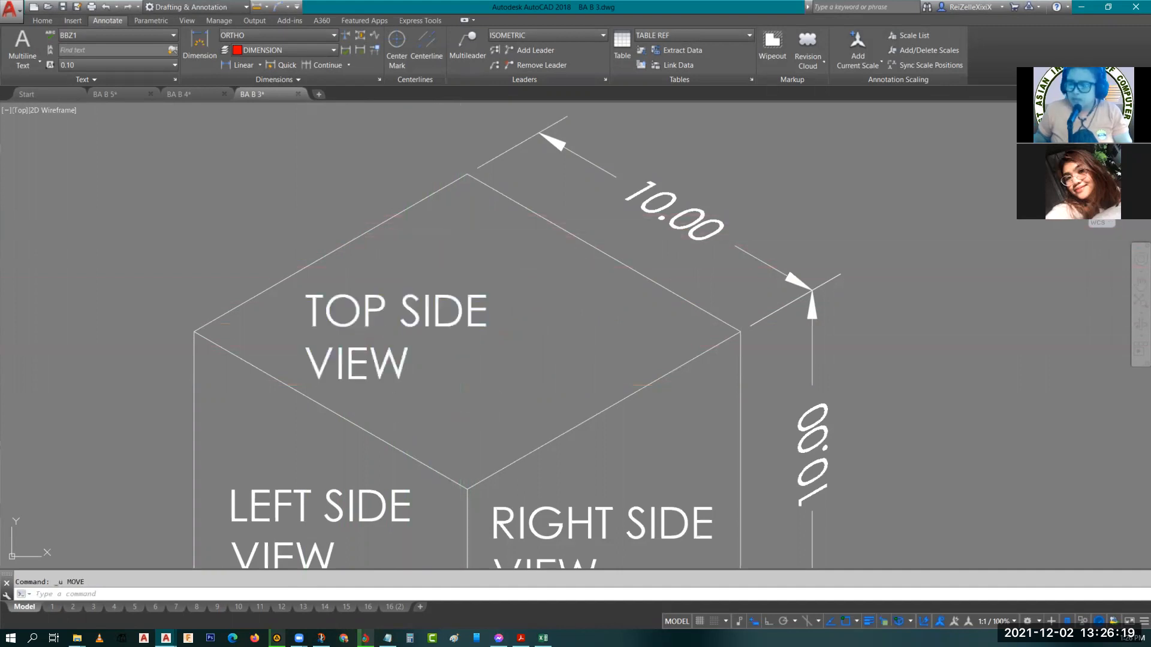
Copy the TOP SIDE VIEW label to the right half of the top face.
left_click(351, 310)
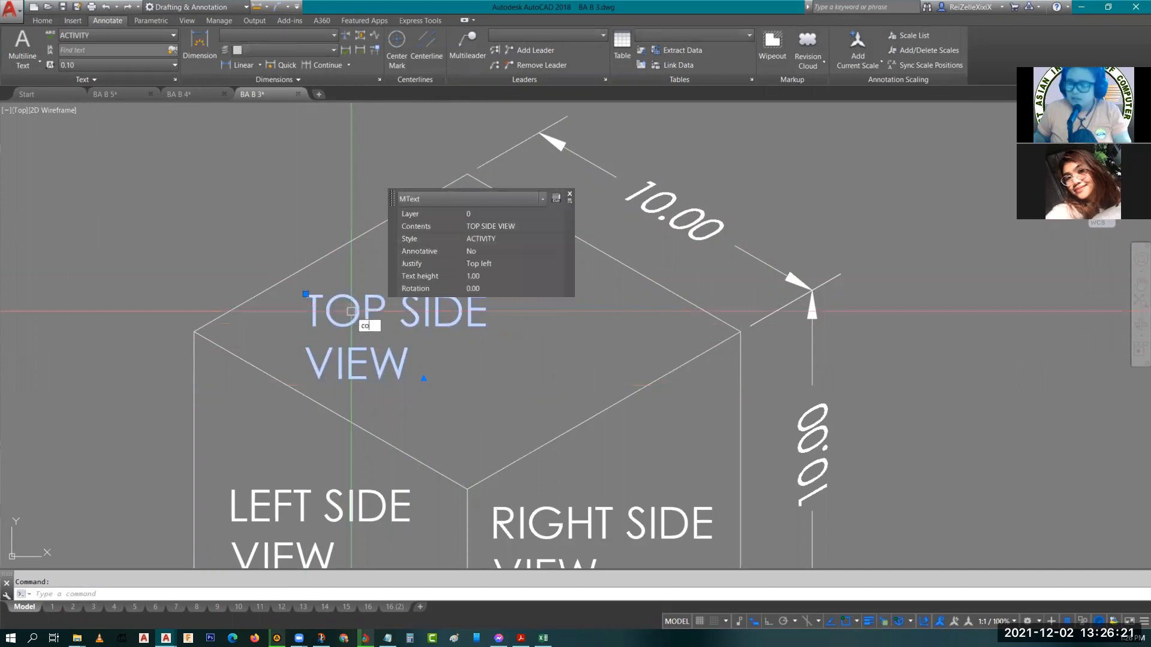
type("co")
key("Return")
left_click(357, 345)
left_click(582, 345)
key("Escape")
Rotate the original TOP SIDE VIEW label about its lower-left corner to about 30 degrees, parallel to the top face's left edge.
left_click(382, 381)
left_click(363, 319)
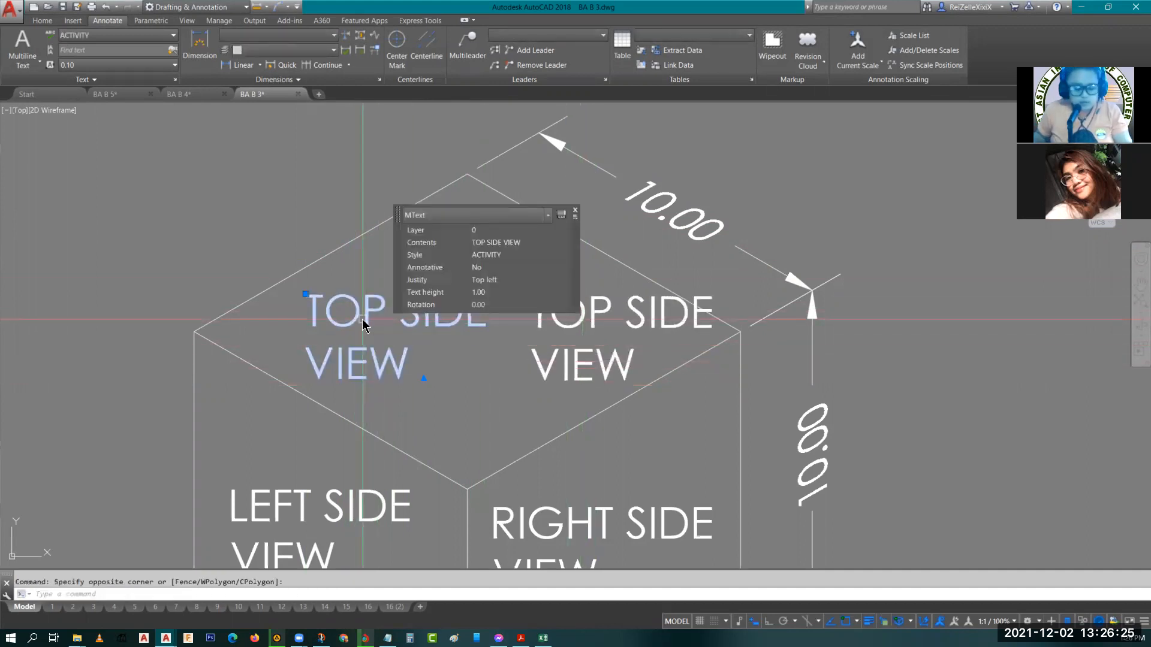
type("ro")
key("Return")
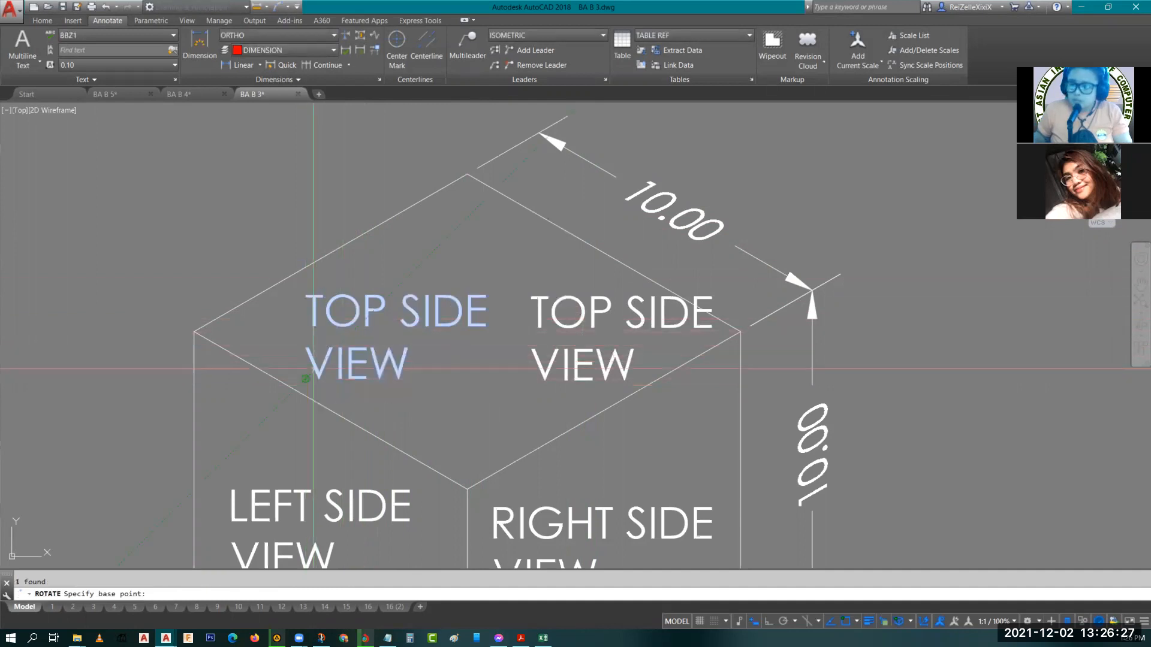
left_click(307, 379)
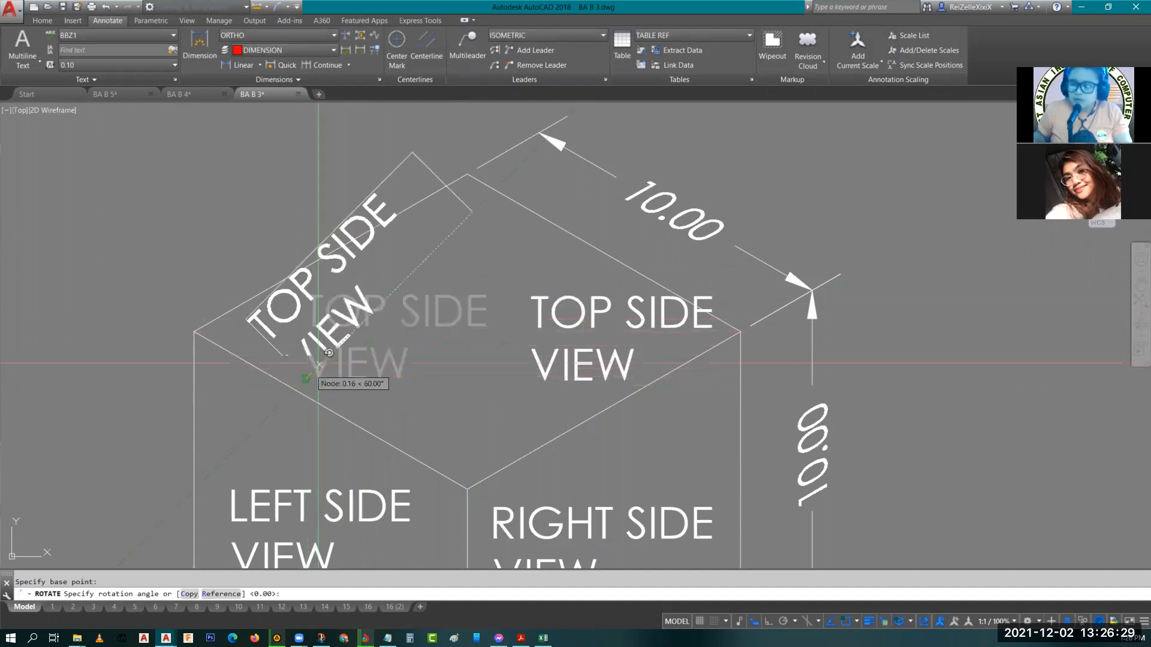
left_click(382, 346)
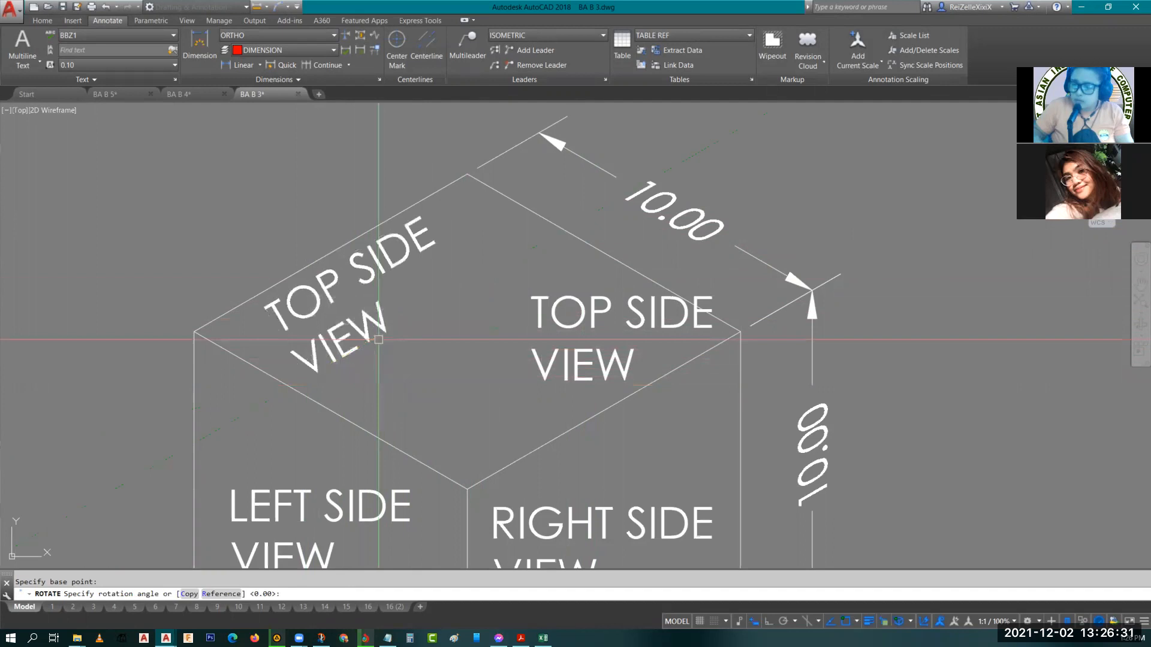
key("Escape")
Rotate the copied TOP SIDE VIEW label -30 degrees about its lower-left corner.
left_click(552, 311)
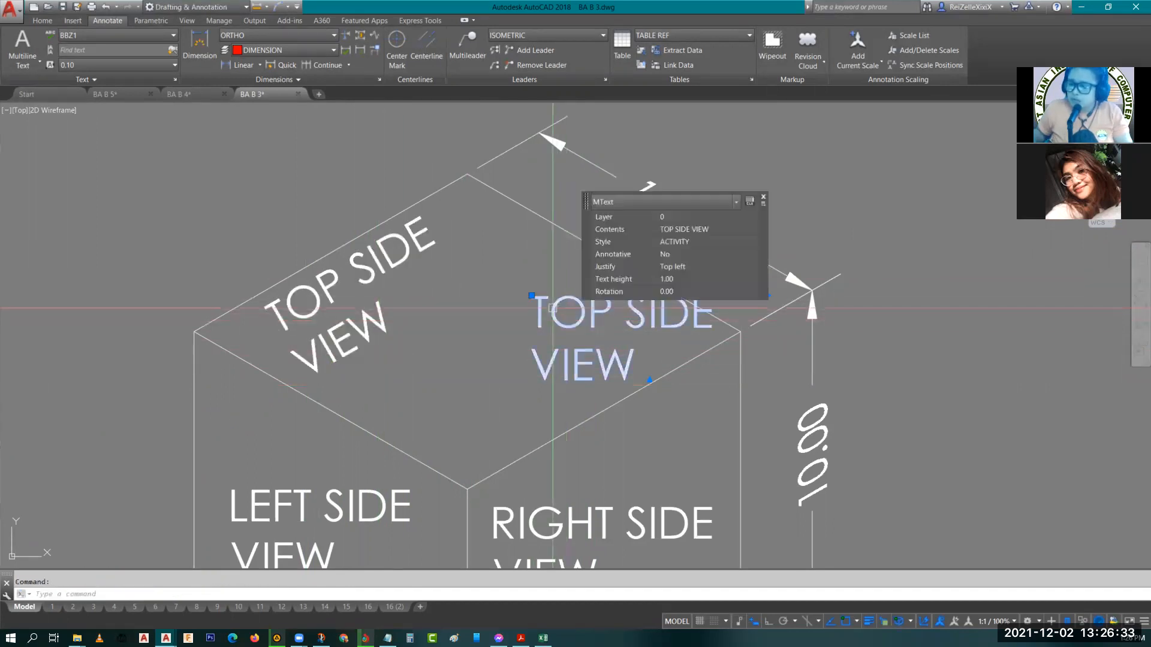
type("ro")
key("Return")
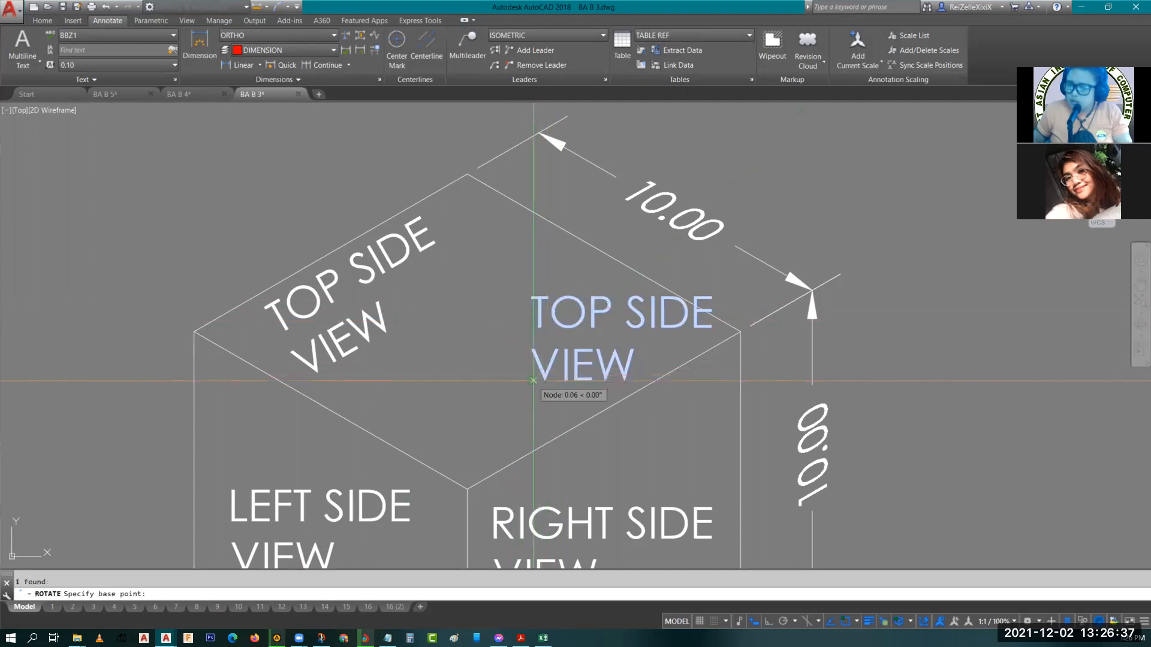
left_click(531, 380)
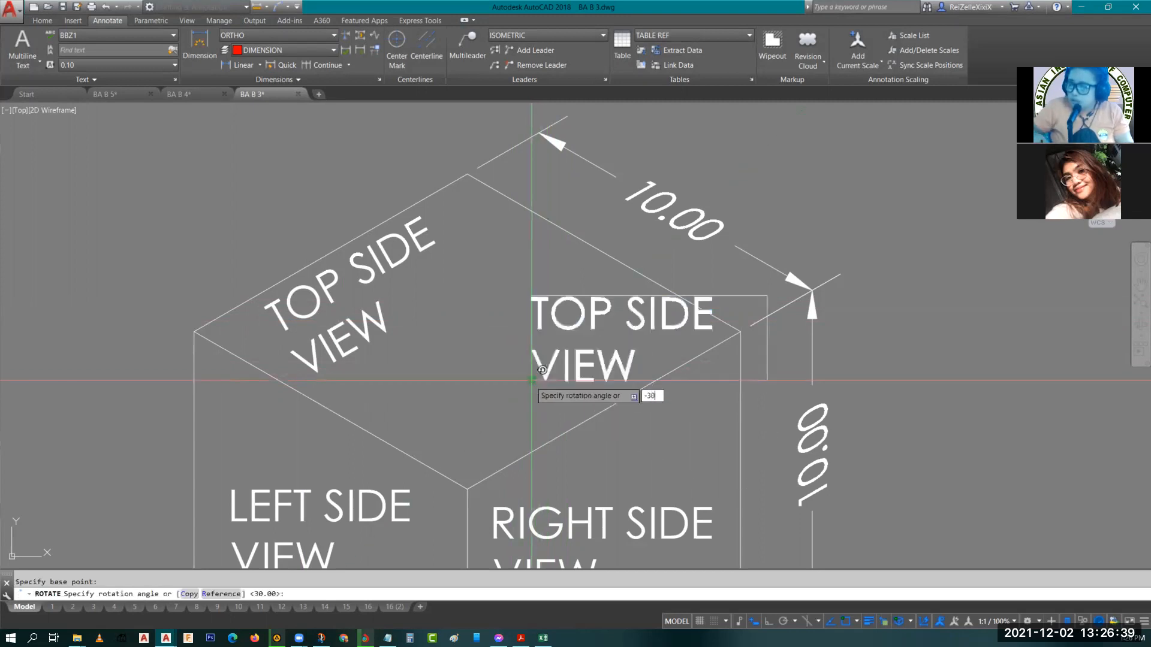
type("-30")
key("Return")
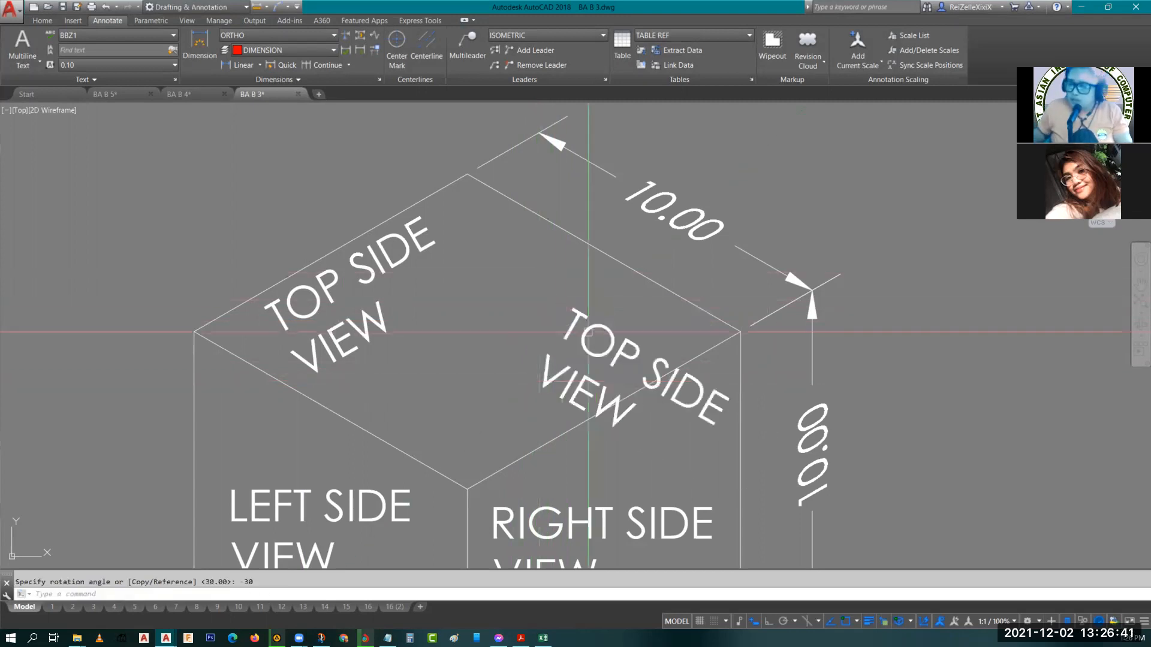
Move the rotated TOP SIDE VIEW copy up toward the top face's back corner.
left_click(587, 337)
type("m")
key("Return")
left_click(586, 320)
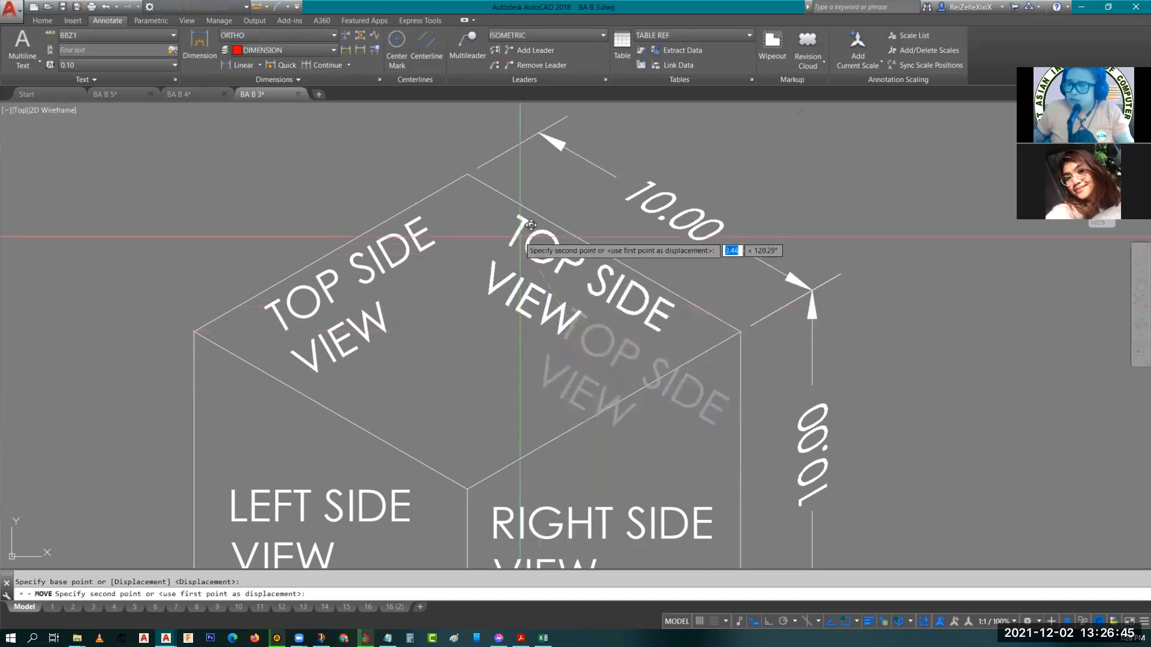
left_click(531, 224)
key("Escape")
Rotate the LEFT SIDE VIEW label -30 degrees about its lower-left corner.
scroll(472, 409, "down", 4)
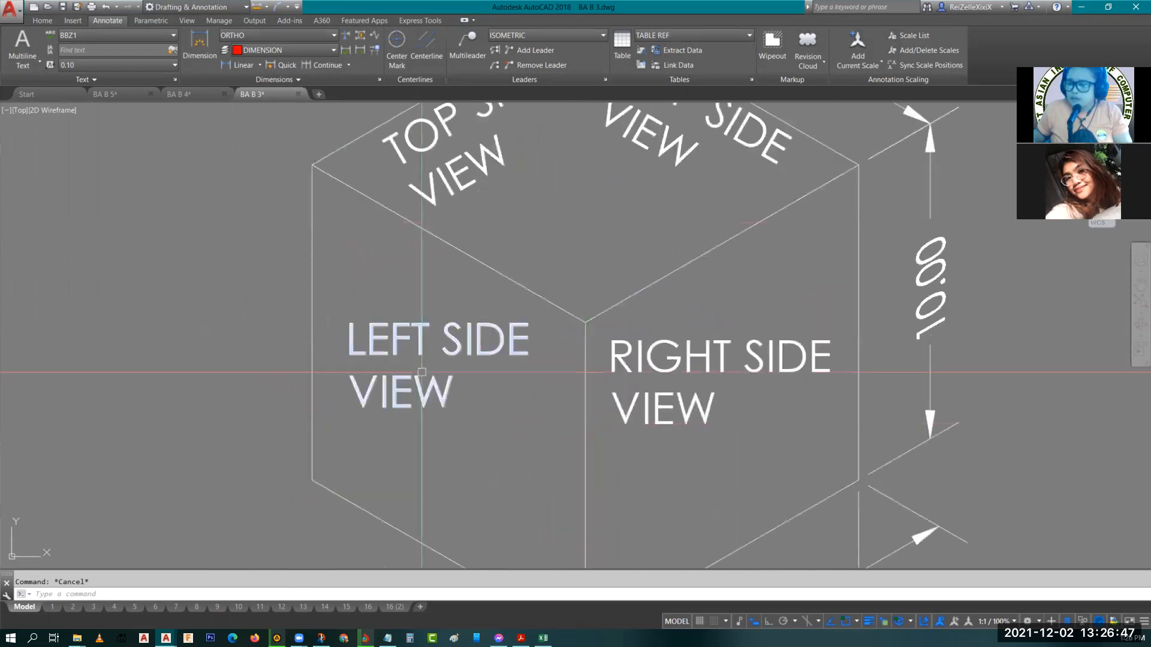
scroll(405, 352, "up", 5)
middle_click_drag(405, 352, 486, 394)
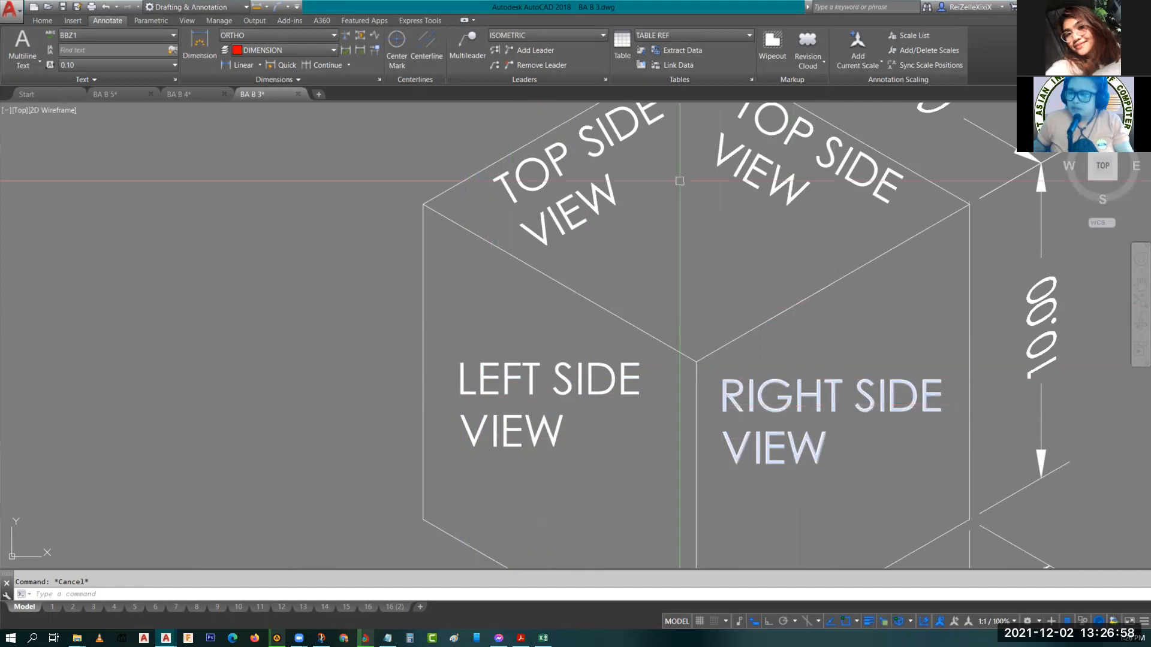
middle_click_drag(679, 181, 636, 303)
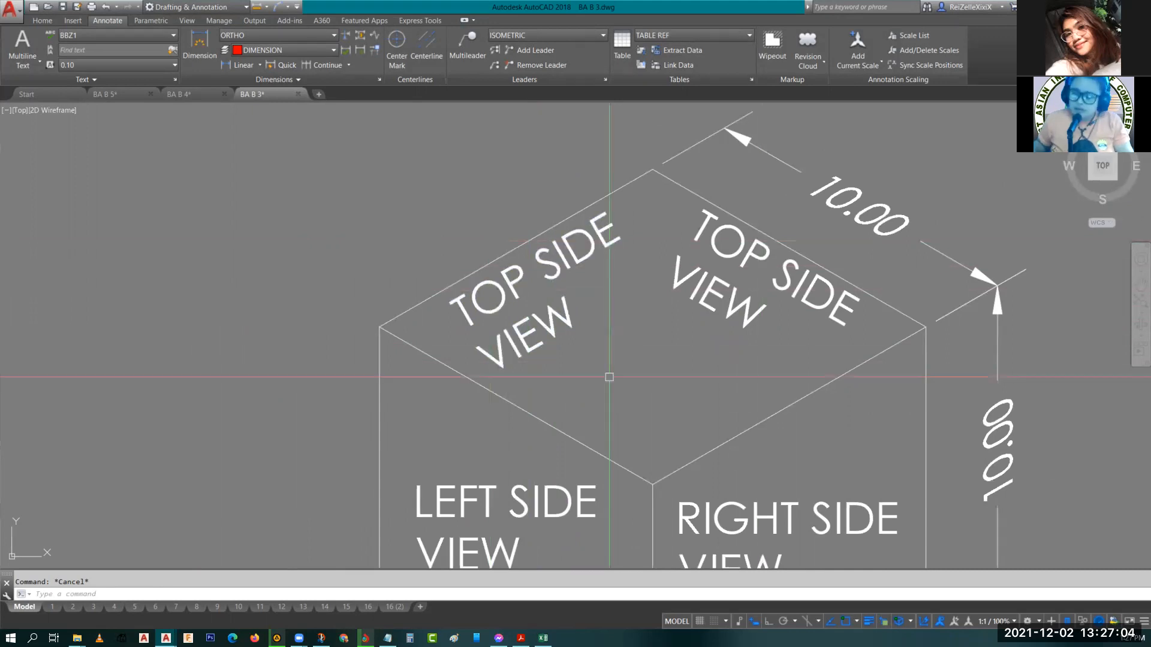
middle_click_drag(458, 510, 491, 364)
left_click(491, 364)
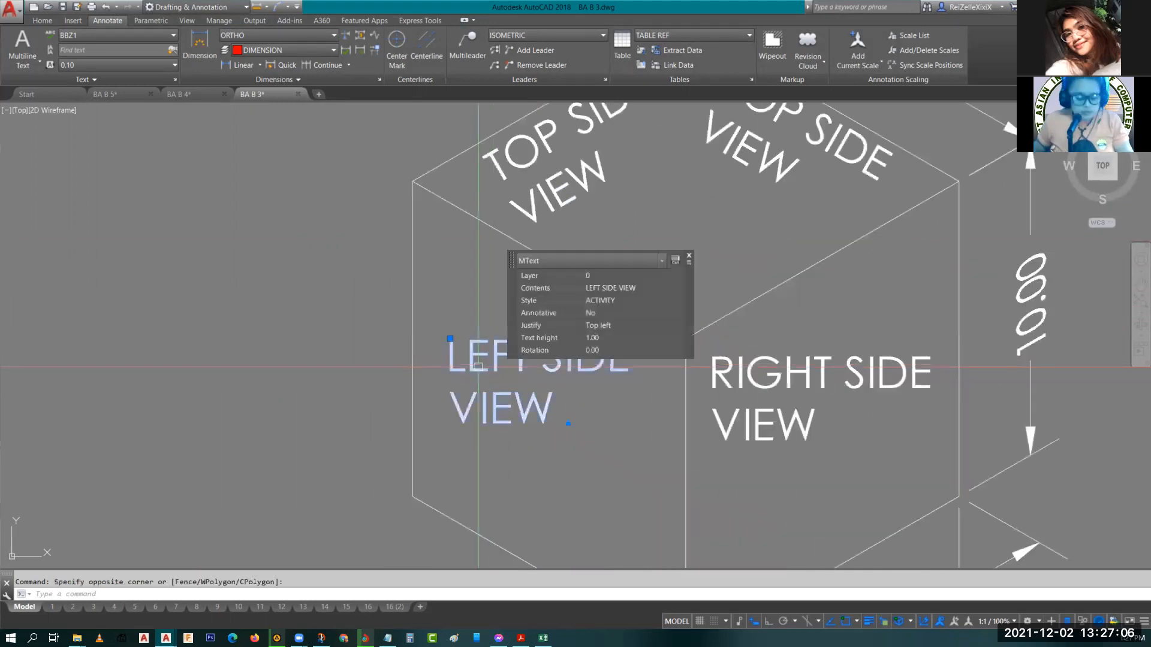
type("ro")
key("Return")
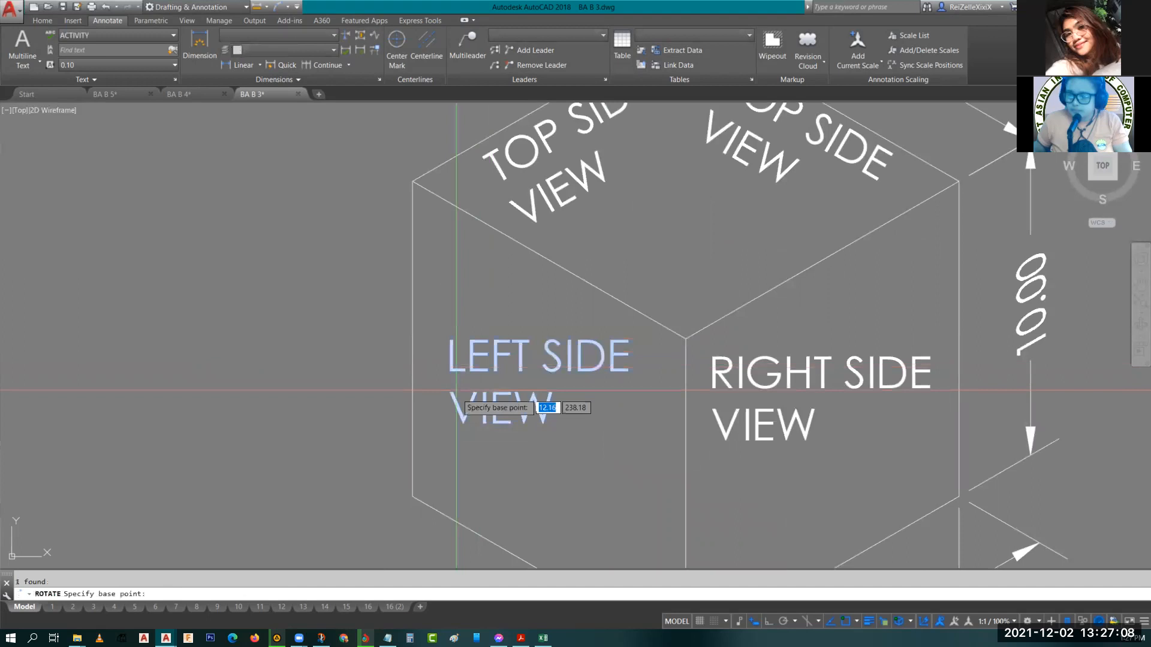
left_click(447, 423)
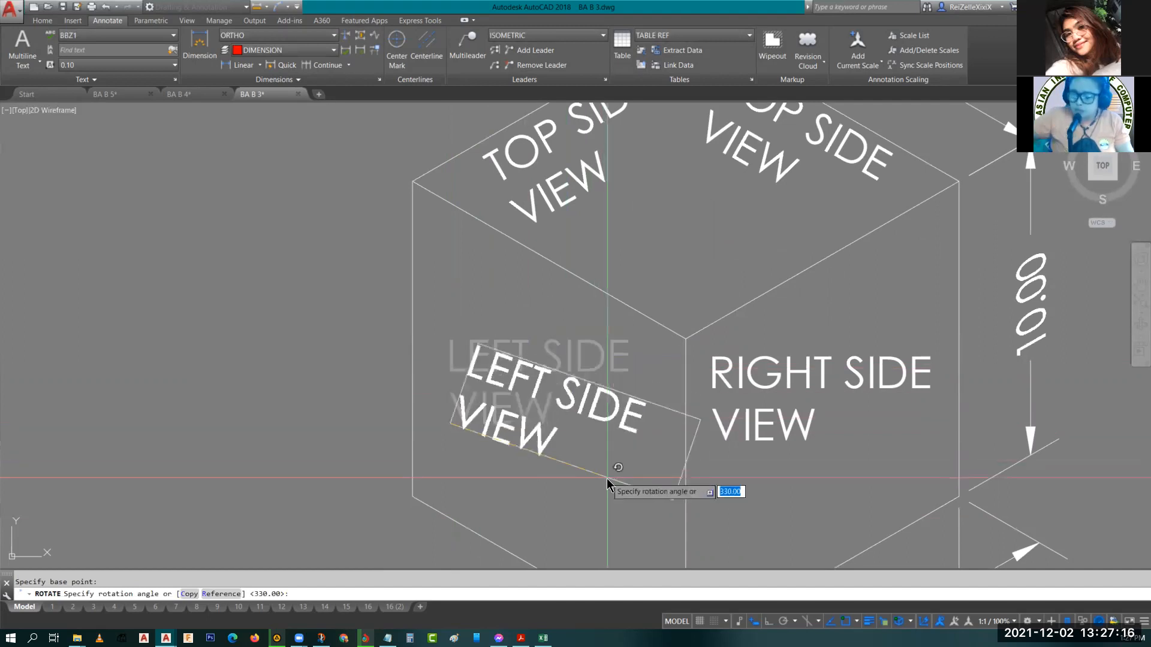
type("0")
key("Return")
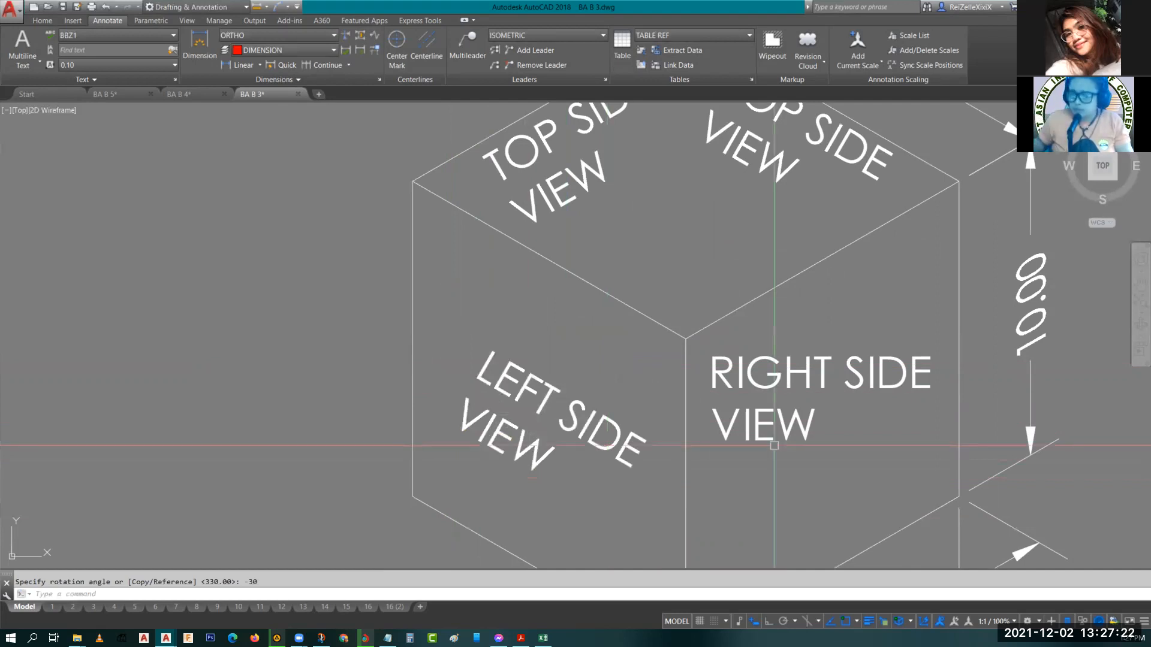
Rotate the RIGHT SIDE VIEW label 30 degrees about its lower-left corner.
left_click(727, 382)
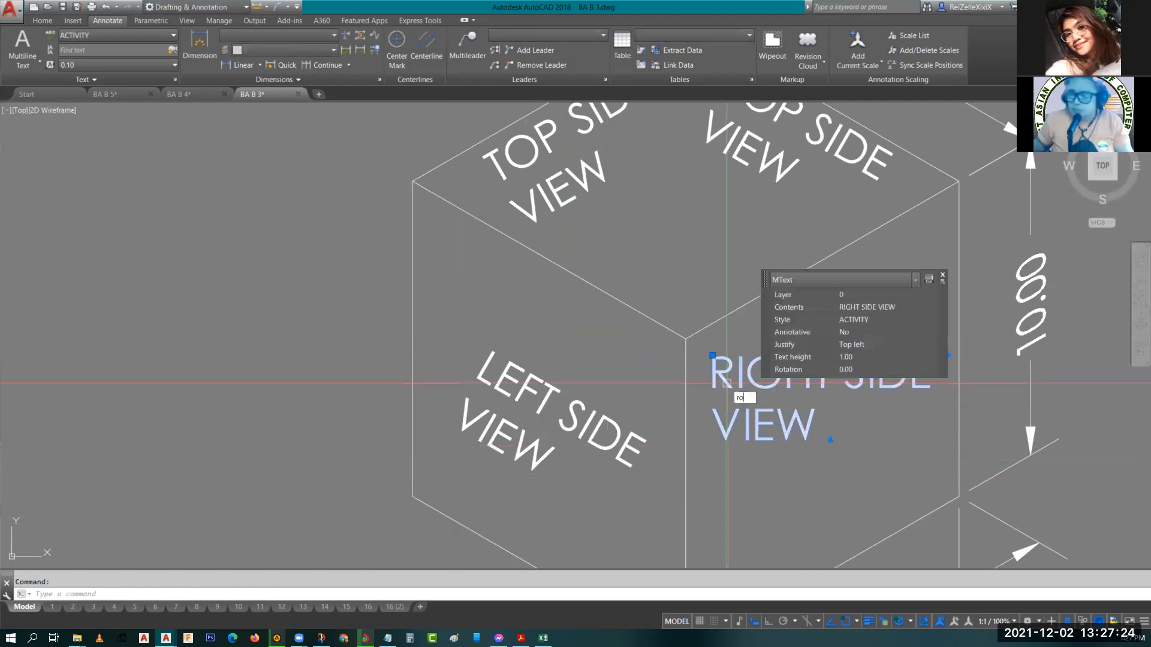
type("ro")
key("Return")
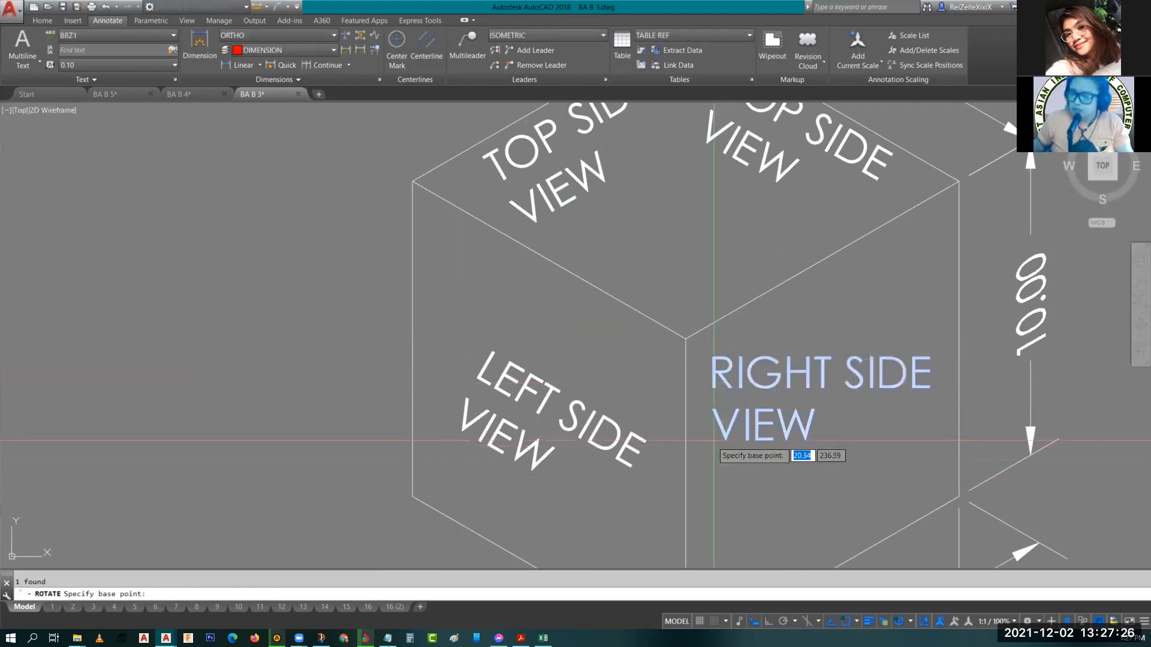
left_click(713, 442)
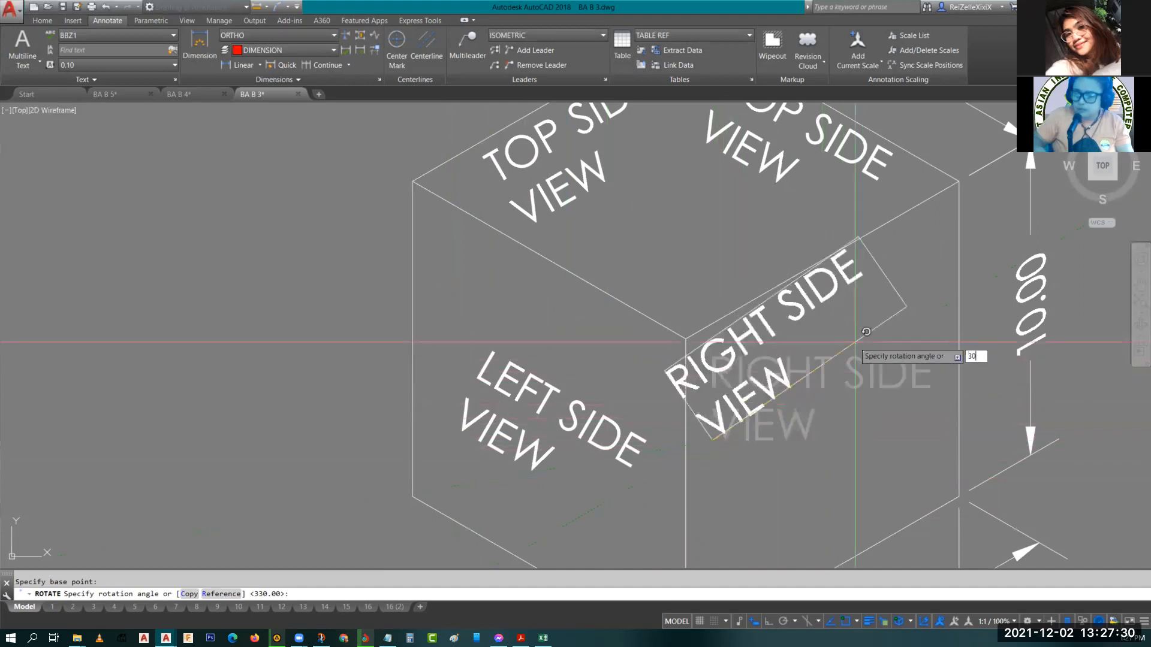
type("30")
key("Return")
key("Escape")
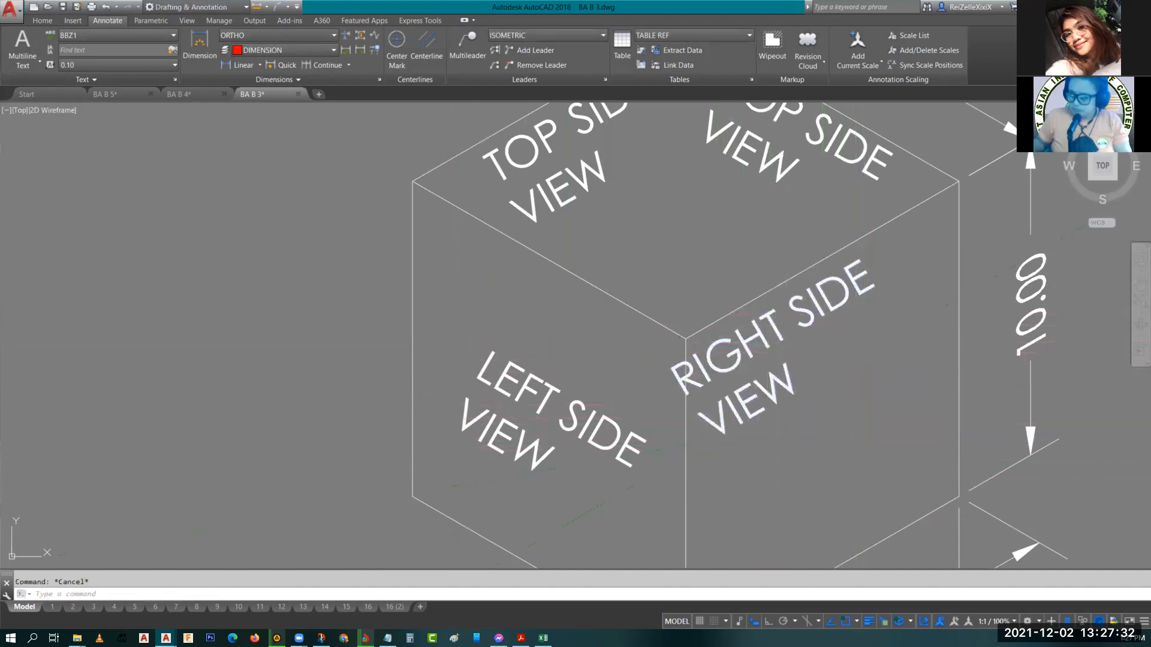
Move the rotated RIGHT SIDE VIEW label up and right within the right face.
left_click(767, 324)
type("m")
key("Return")
left_click(722, 372)
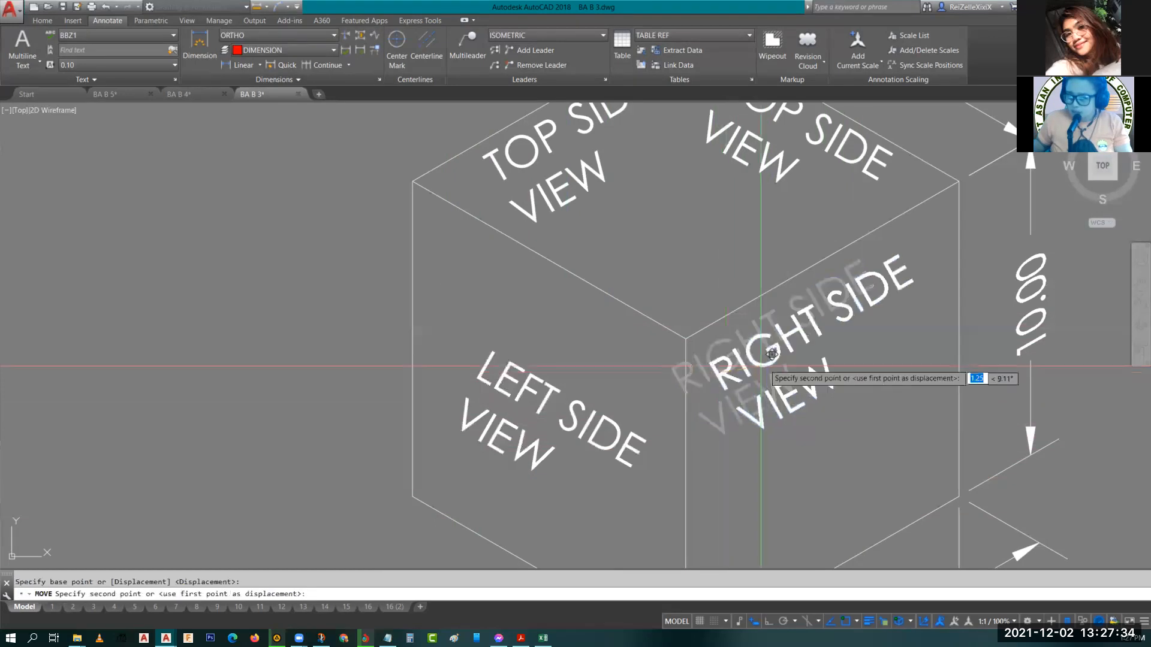
left_click(785, 333)
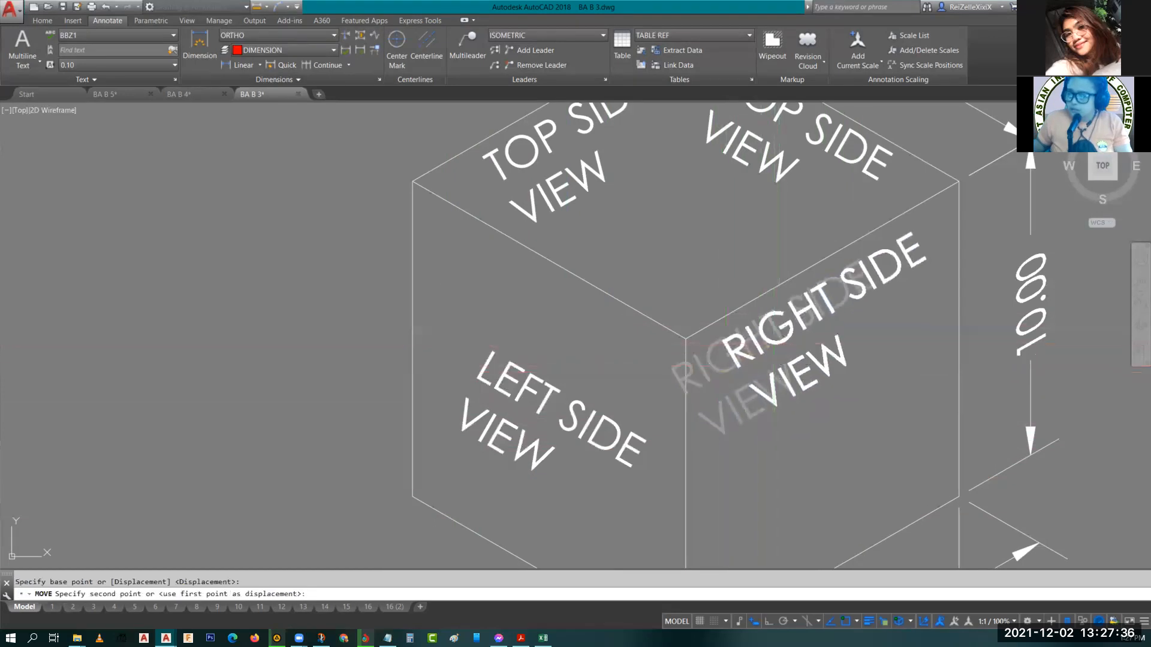
Move the rotated LEFT SIDE VIEW label up within the left face.
left_click(540, 379)
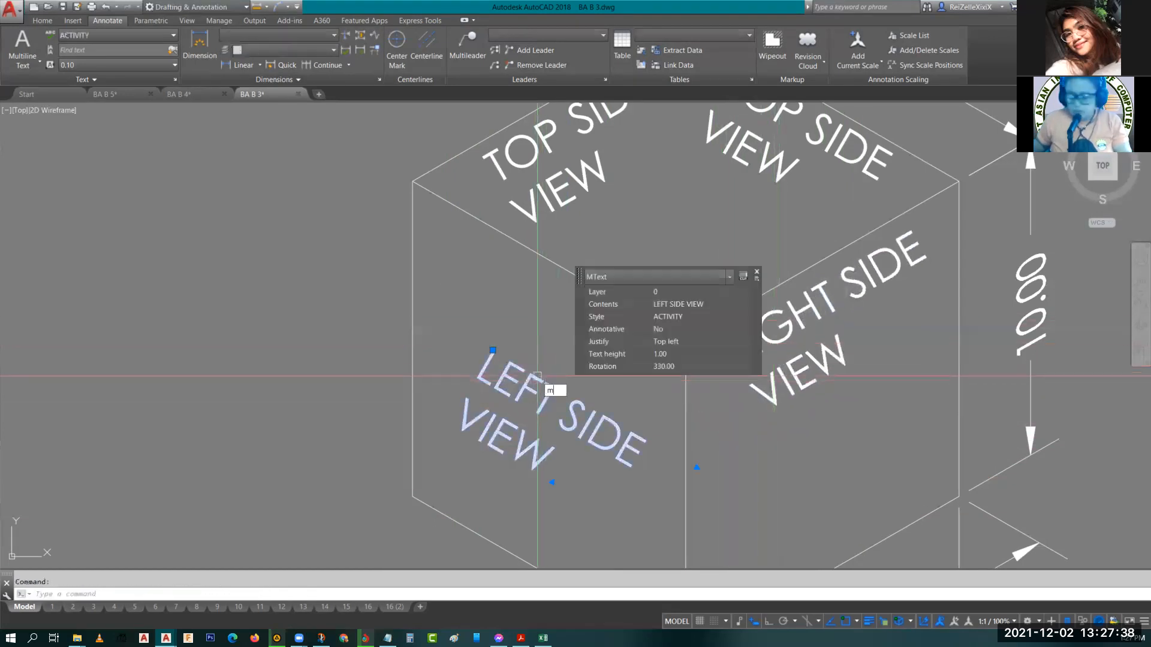
type("m")
key("Return")
left_click(516, 379)
left_click(490, 271)
key("Escape")
Set the oblique angle of the left TOP SIDE VIEW label's text to -30.
middle_click_drag(682, 304, 668, 397)
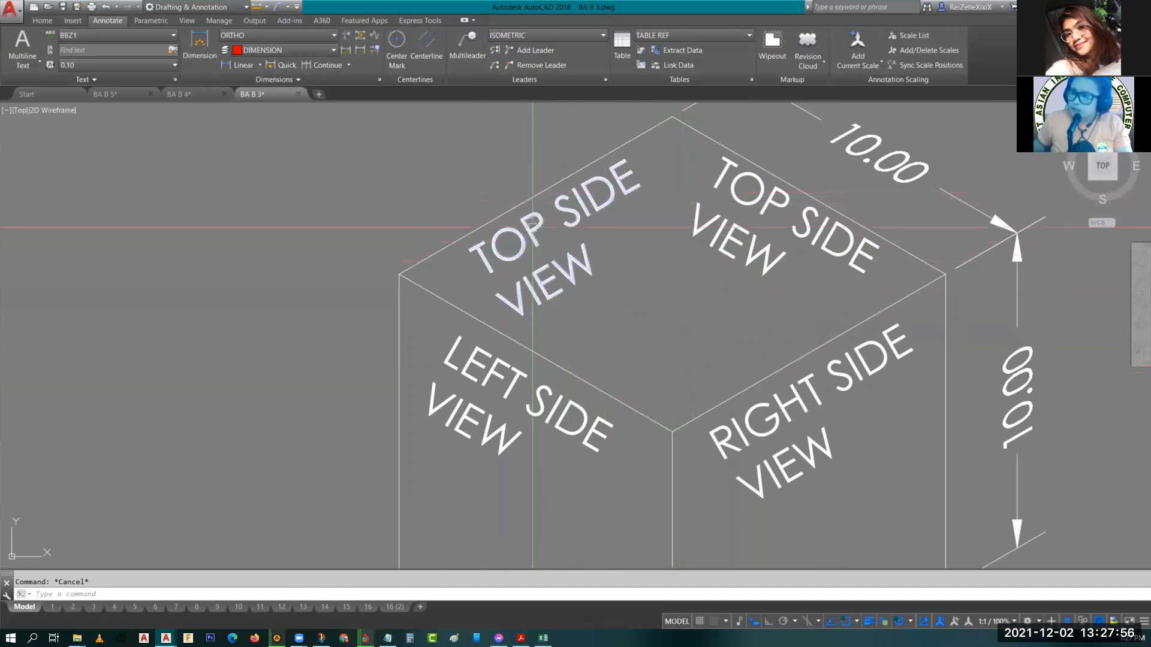
double_click(533, 229)
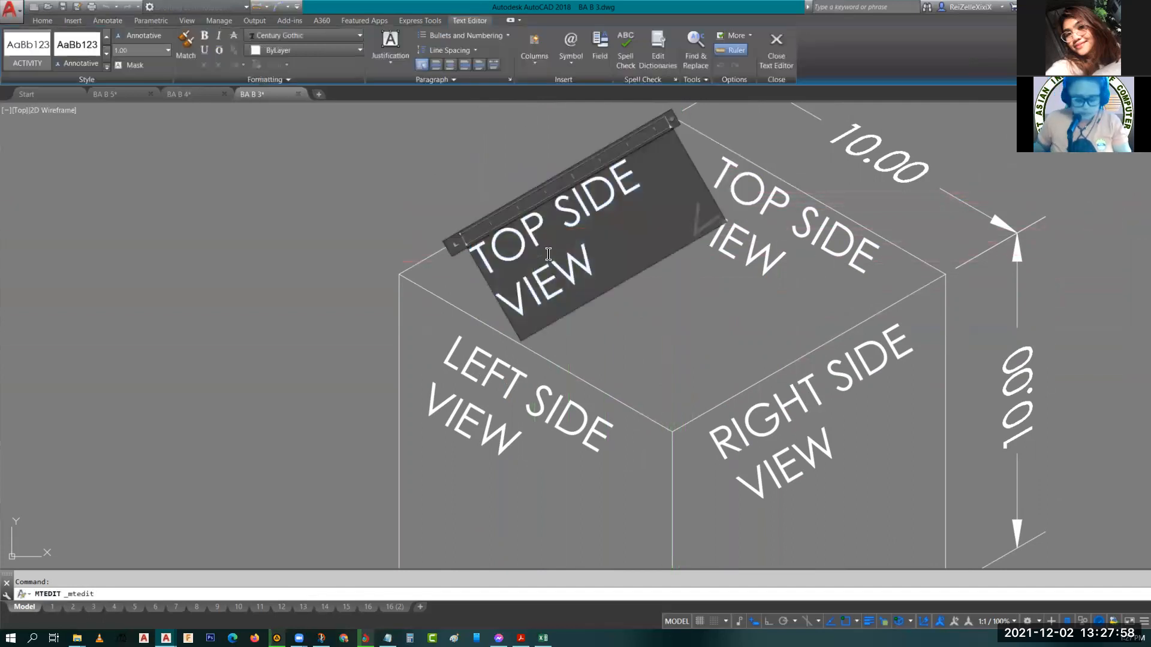
left_click(237, 79)
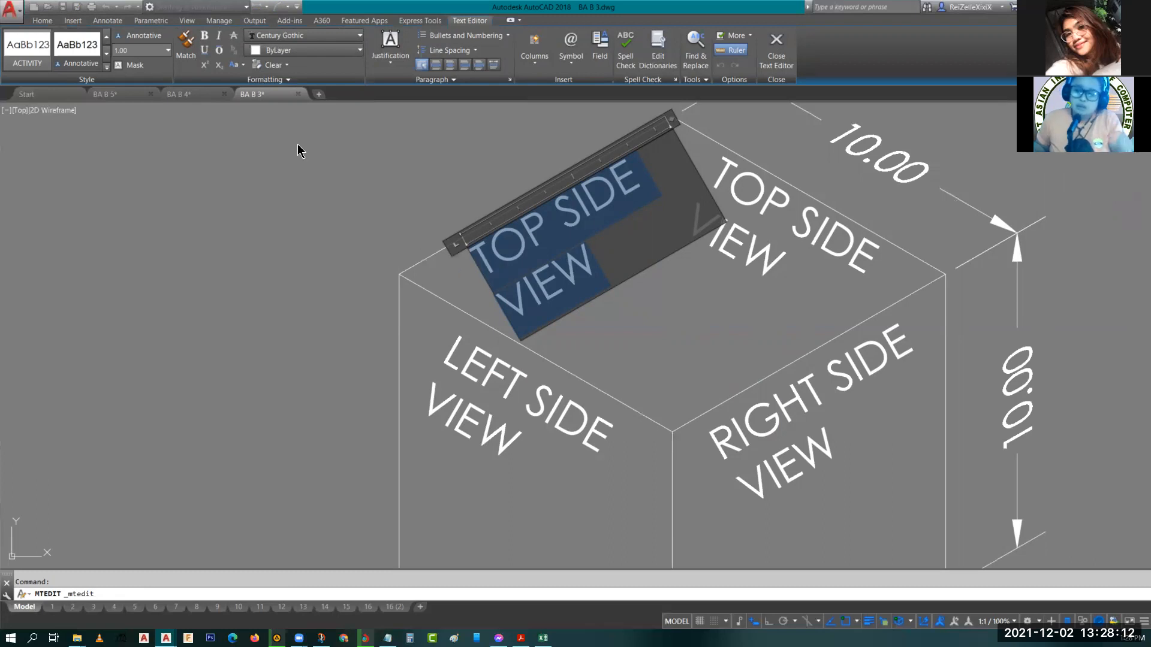
left_click(247, 80)
left_click(211, 94)
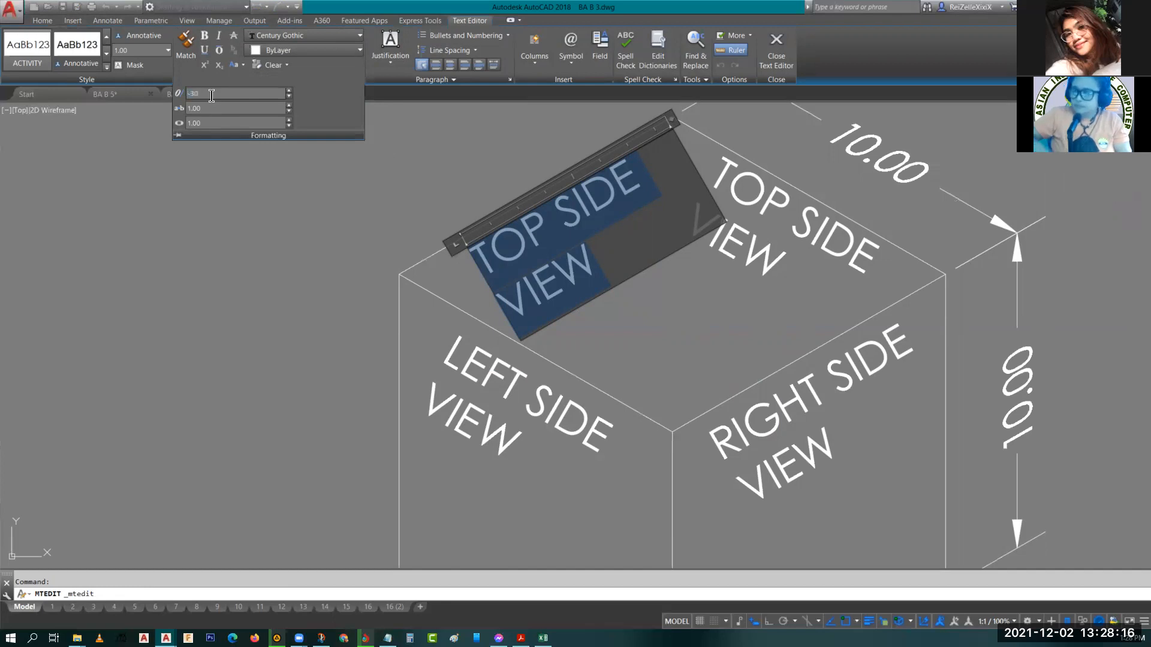
type("-30")
key("Return")
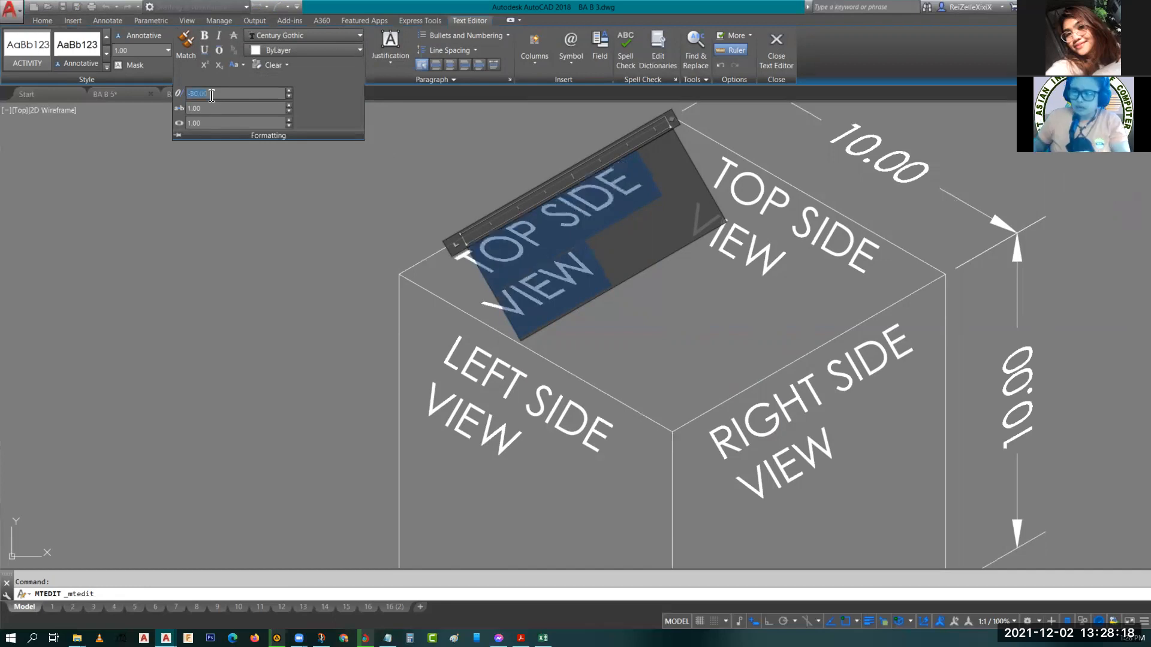
left_click(418, 202)
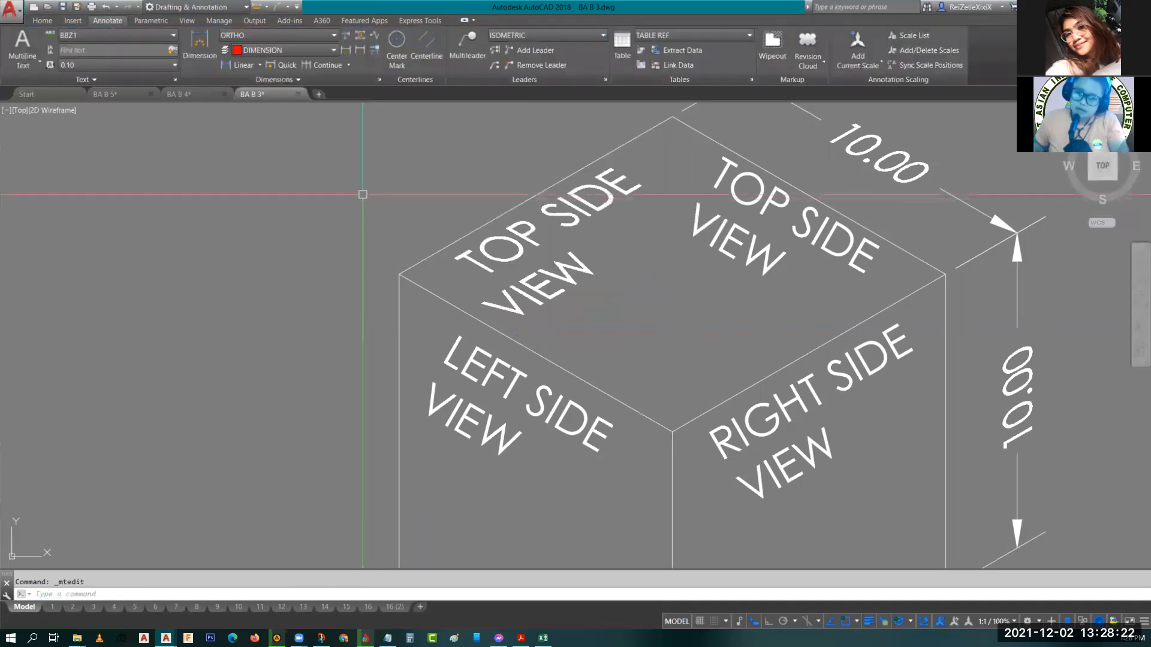
Set the oblique angle of the right TOP SIDE VIEW label's text to 30.
left_click(754, 205)
double_click(754, 207)
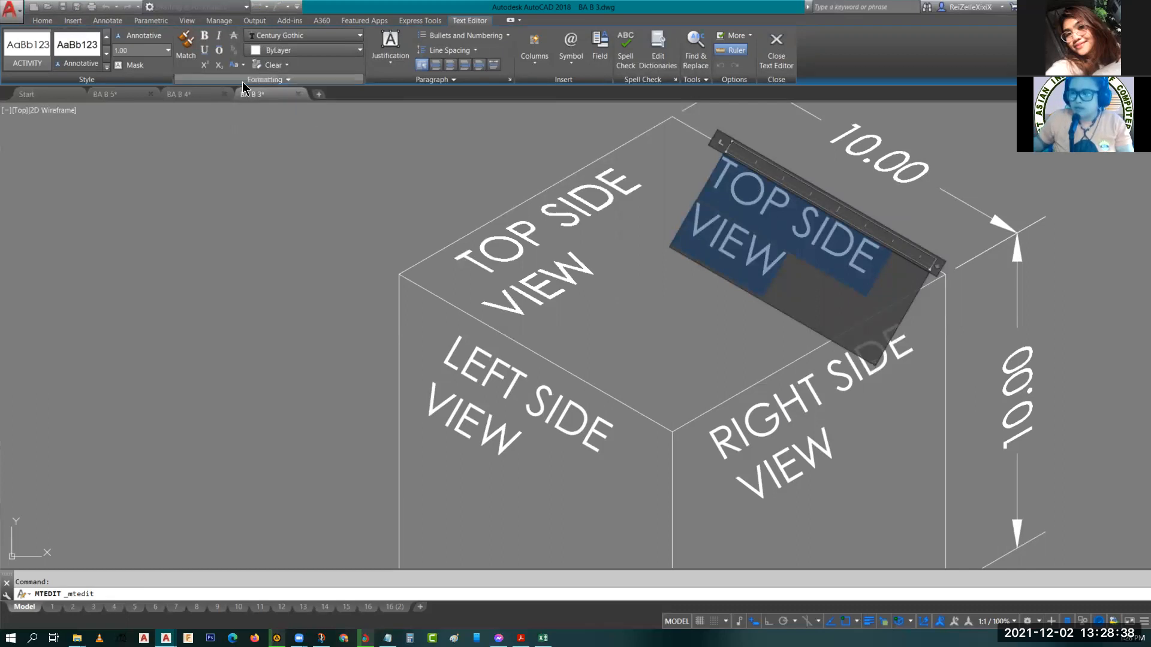
left_click(205, 93)
type("30")
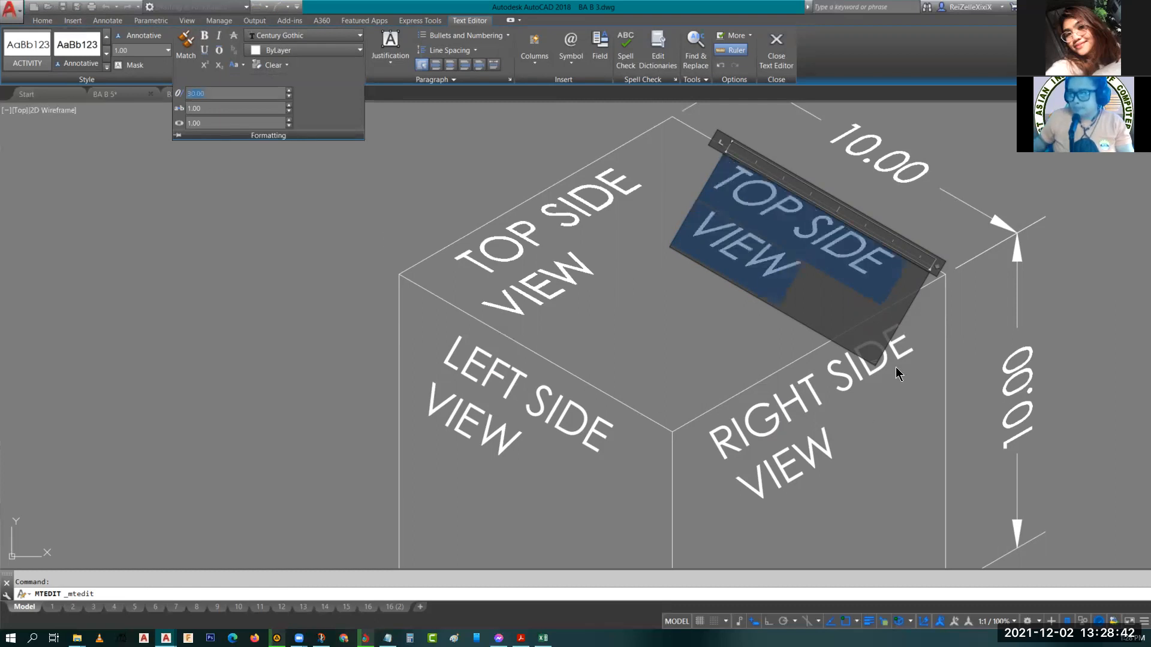
left_click(673, 338)
key("Escape")
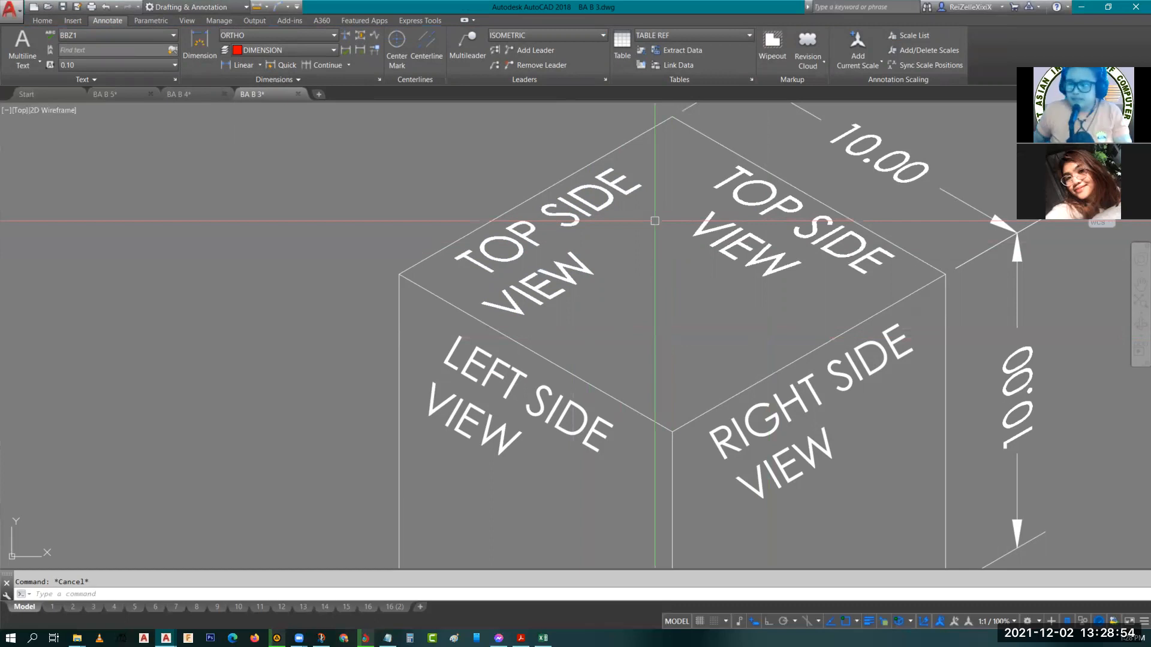
Select all text in the LEFT SIDE VIEW label and set its oblique angle to -30.
double_click(486, 366)
key("ctrl+a")
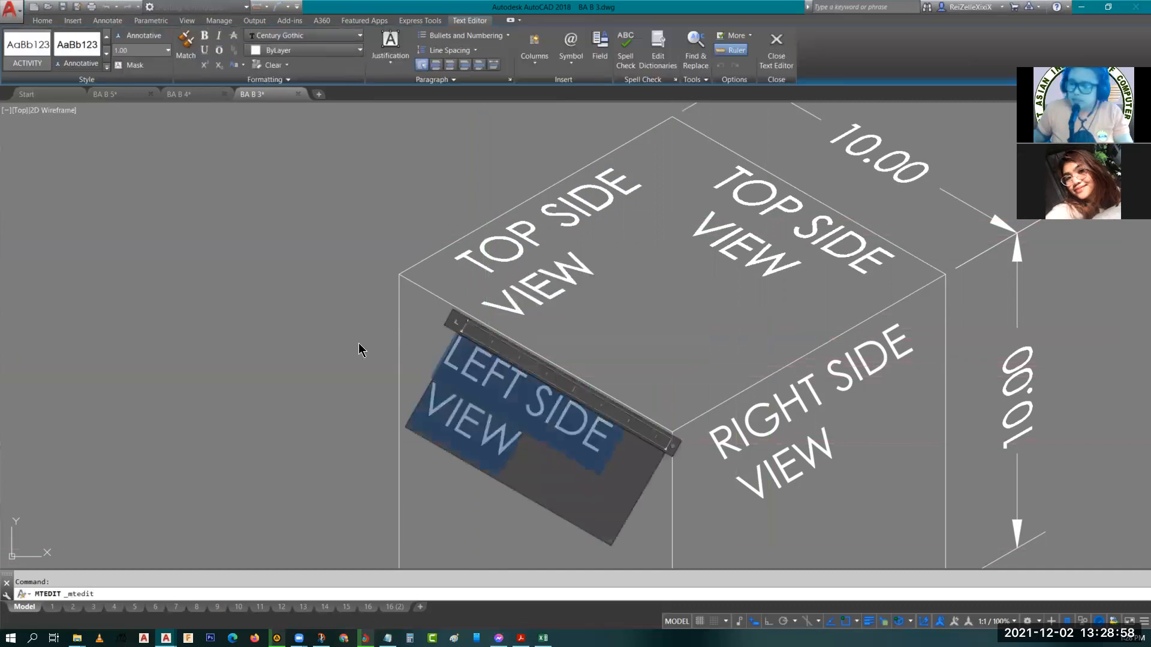
left_click(240, 80)
left_click(213, 93)
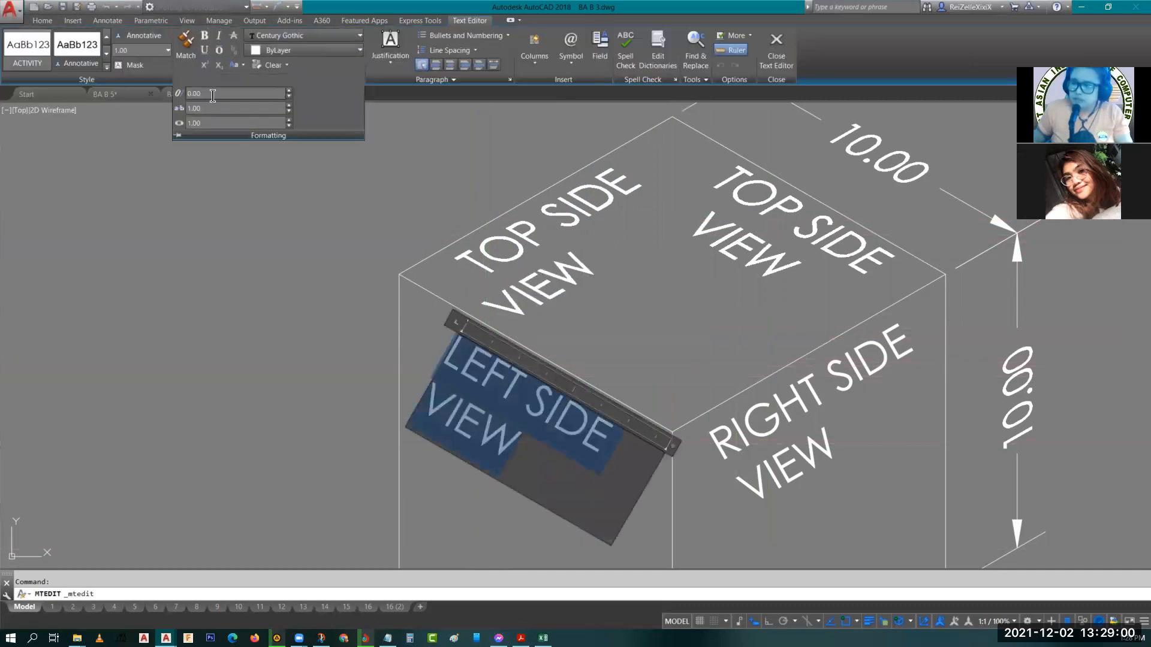
key("Return")
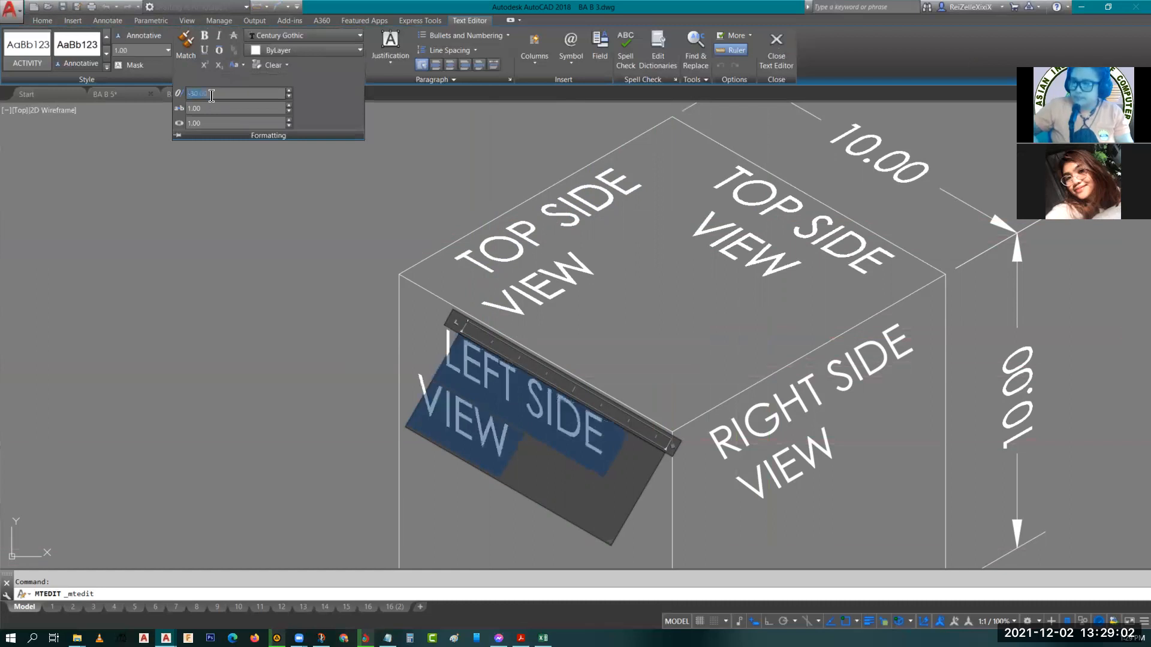
left_click(344, 359)
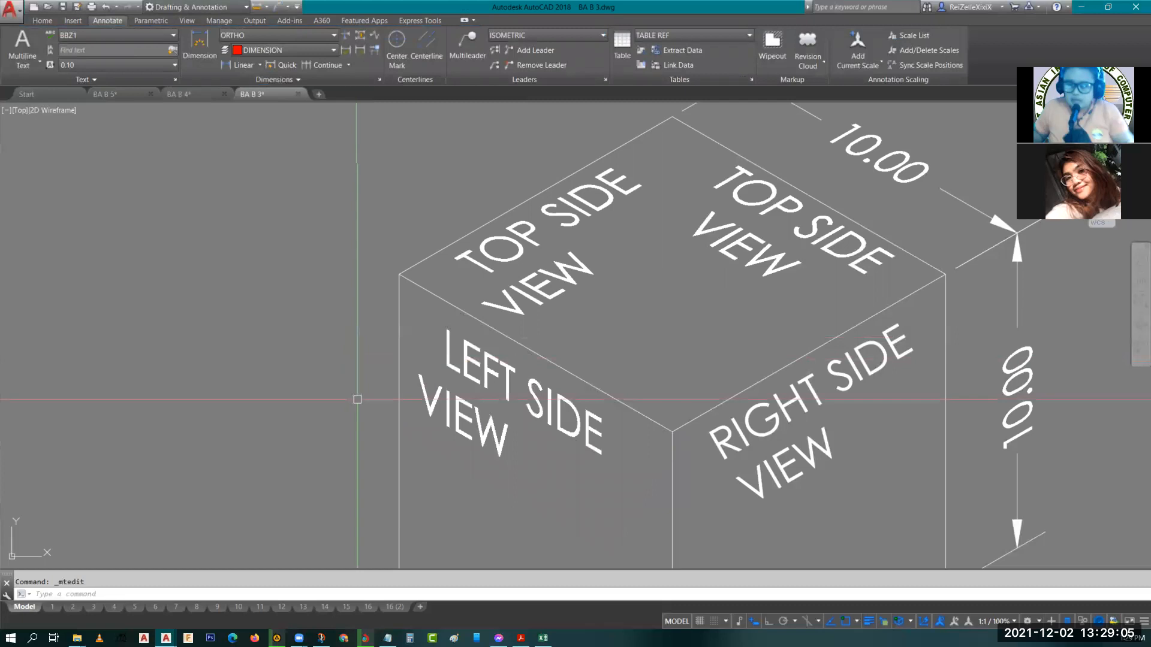
Set the oblique angle of the RIGHT SIDE VIEW label's text to 30.
left_click(747, 430)
double_click(747, 430)
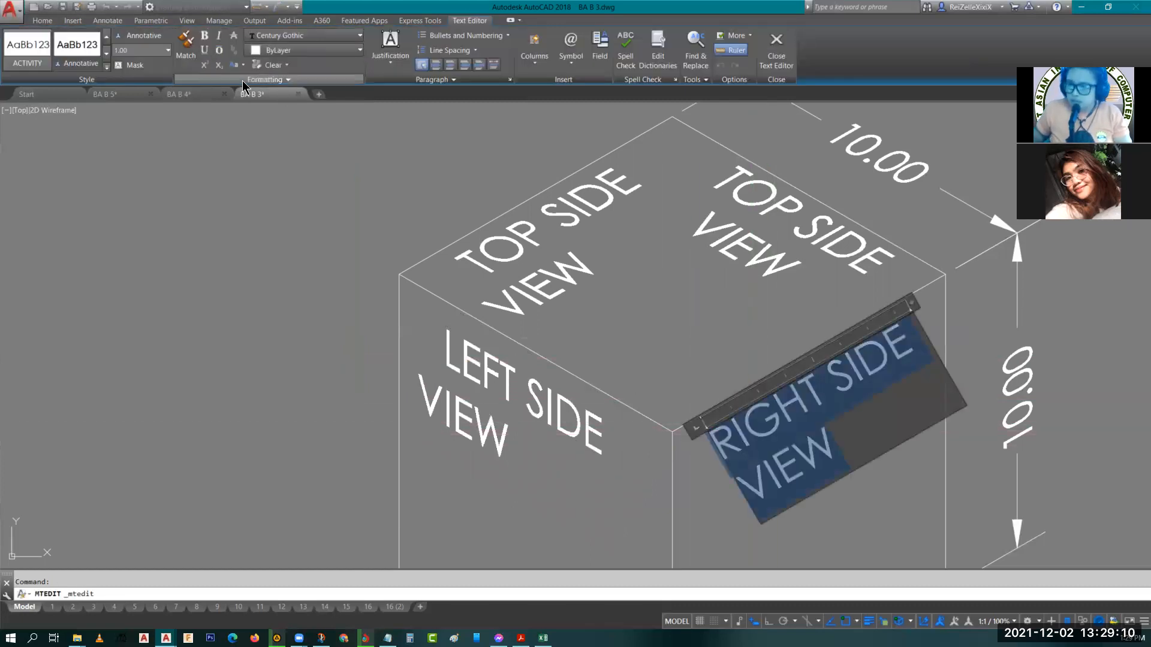
left_click(264, 79)
left_click(207, 93)
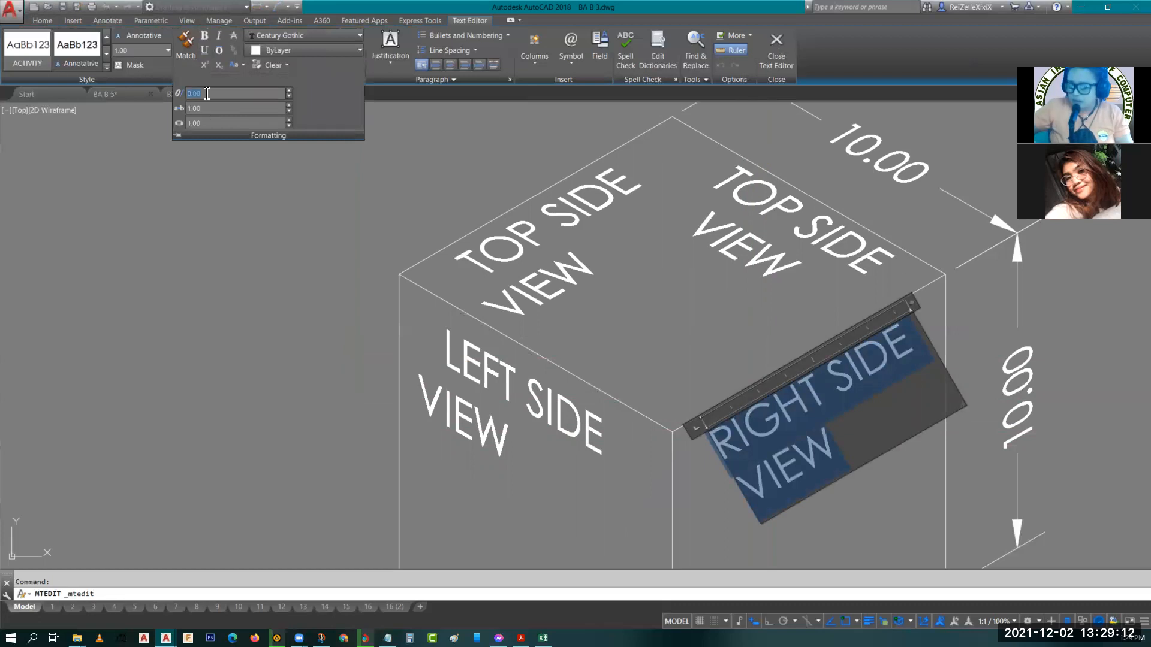
type("30")
key("Return")
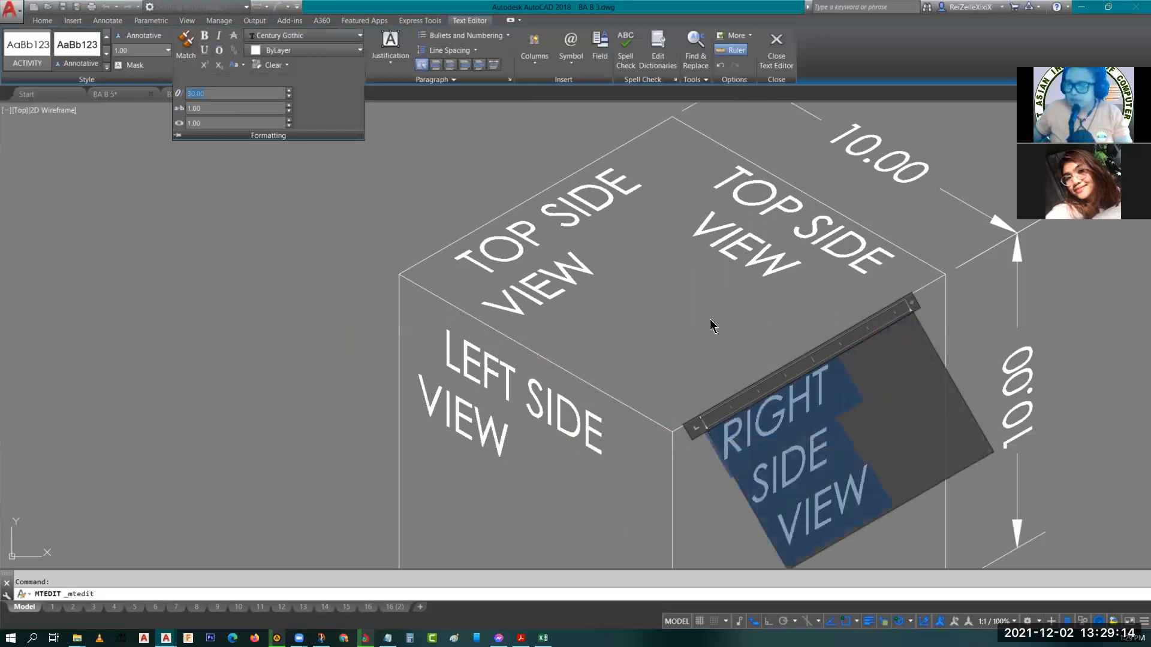
left_click(1013, 320)
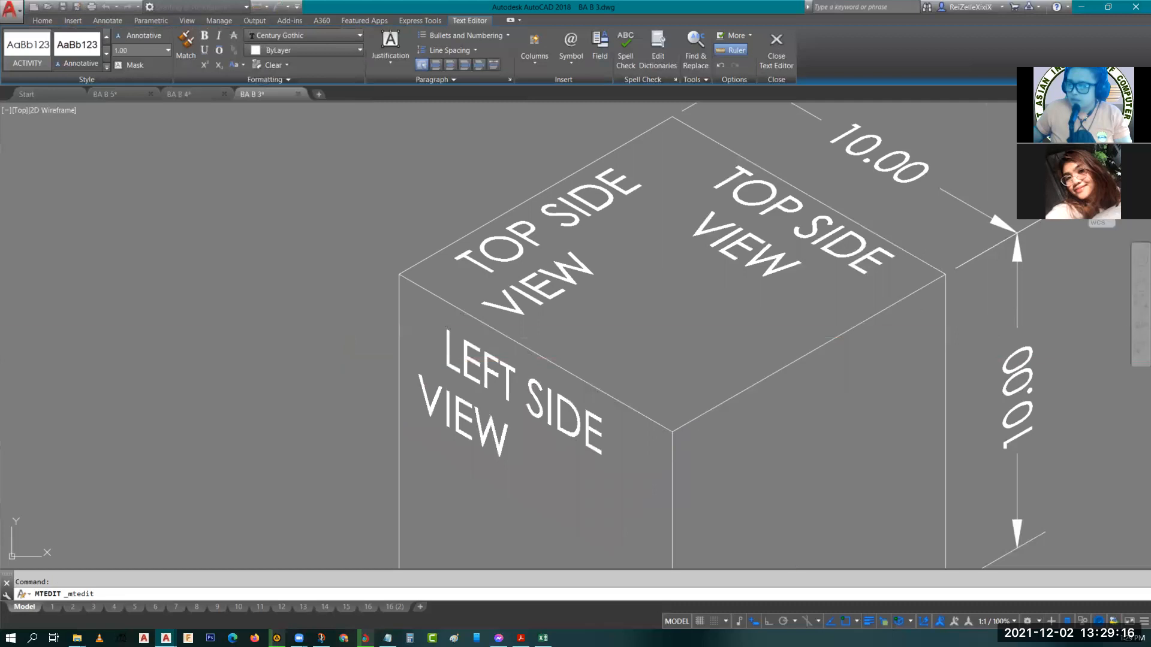
left_click(824, 396)
mouse_move(826, 420)
middle_mouse_down()
mouse_move(661, 375)
mouse_move(633, 345)
middle_mouse_up()
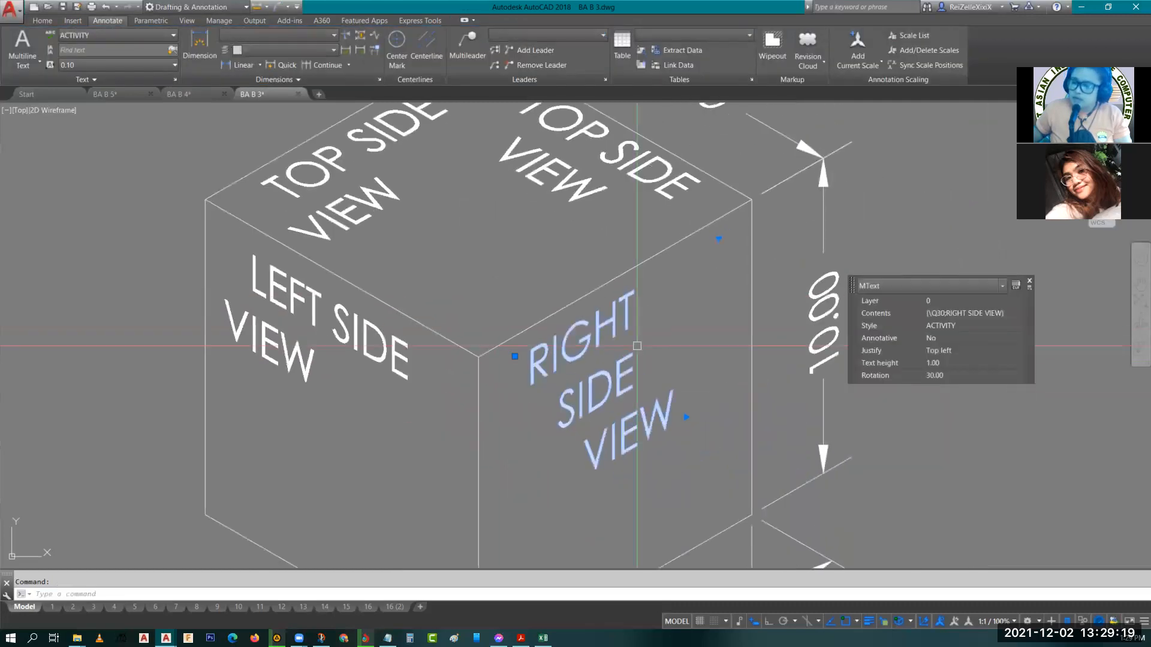
left_click(718, 239)
left_click(764, 214)
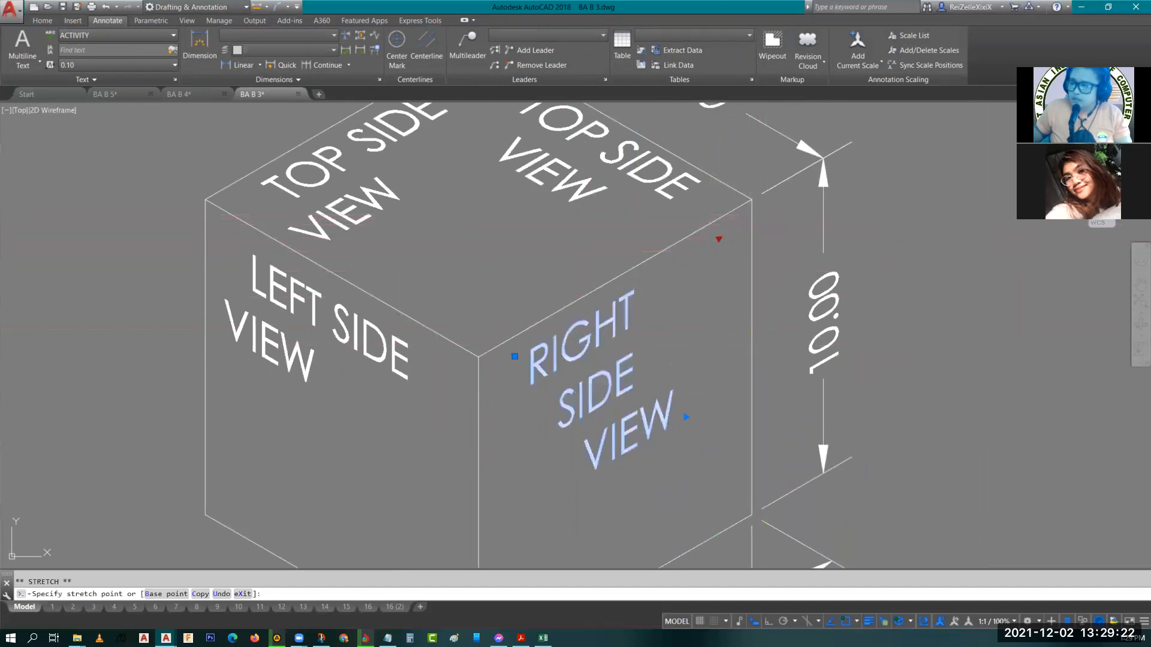
key("Escape")
Navigate the view to examine the second isometric cube with circles on its faces.
scroll(688, 370, "down", 4)
mouse_move(668, 408)
middle_mouse_down()
mouse_move(680, 367)
mouse_move(546, 348)
middle_mouse_up()
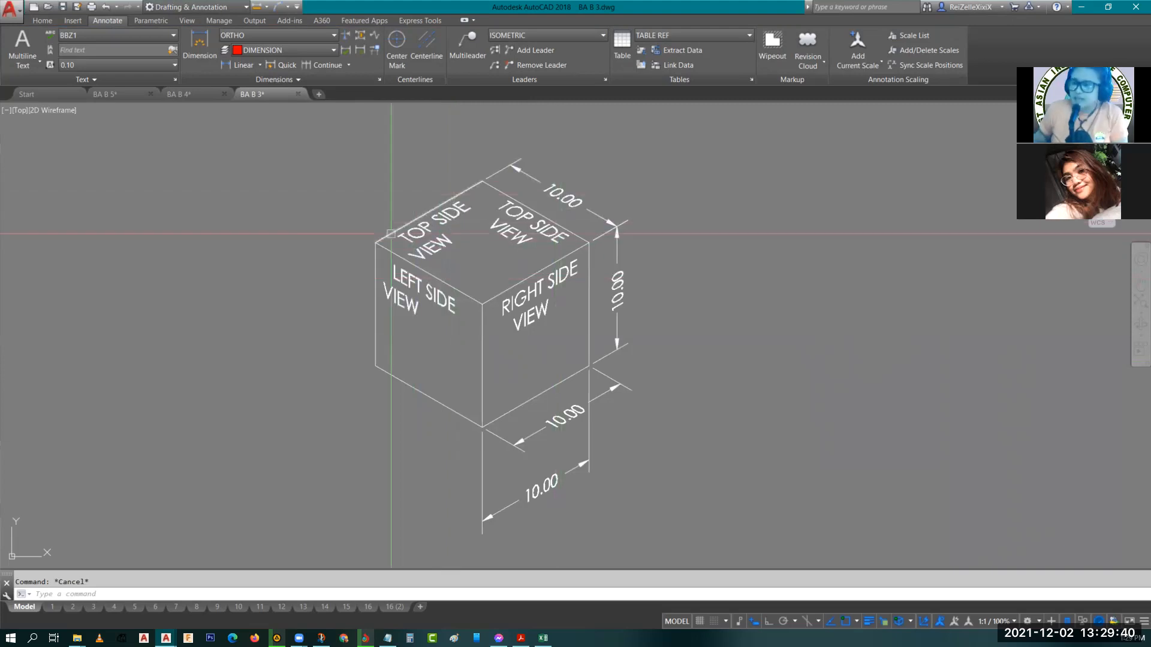
scroll(548, 250, "down", 3)
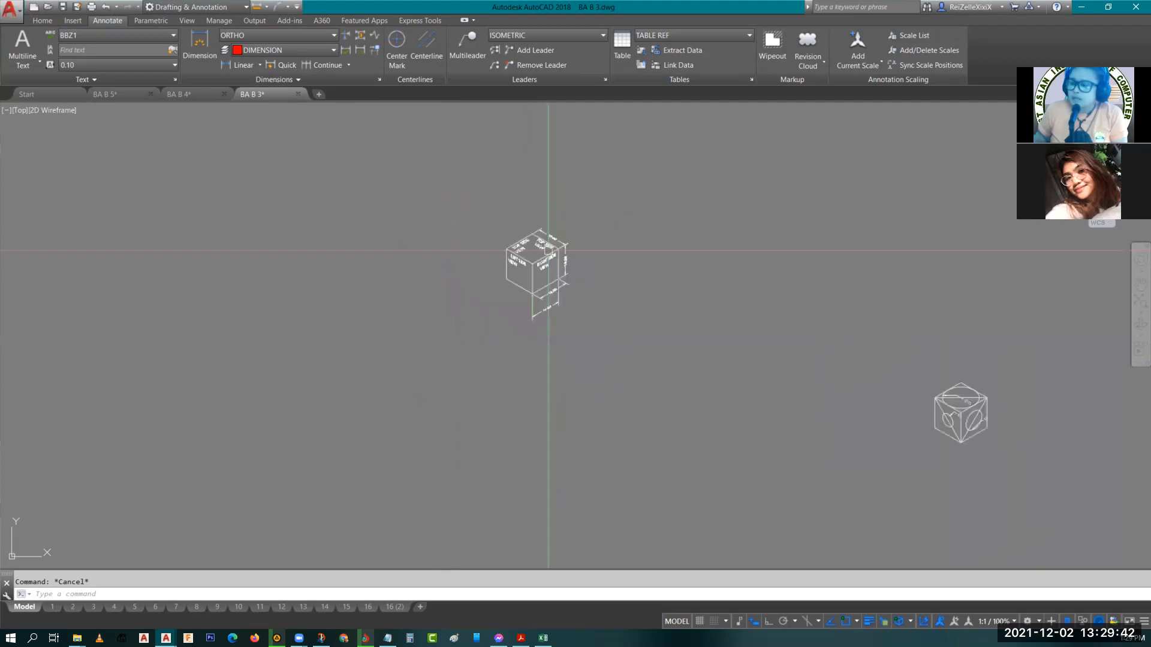
scroll(342, 270, "down", 3)
scroll(290, 240, "up", 5)
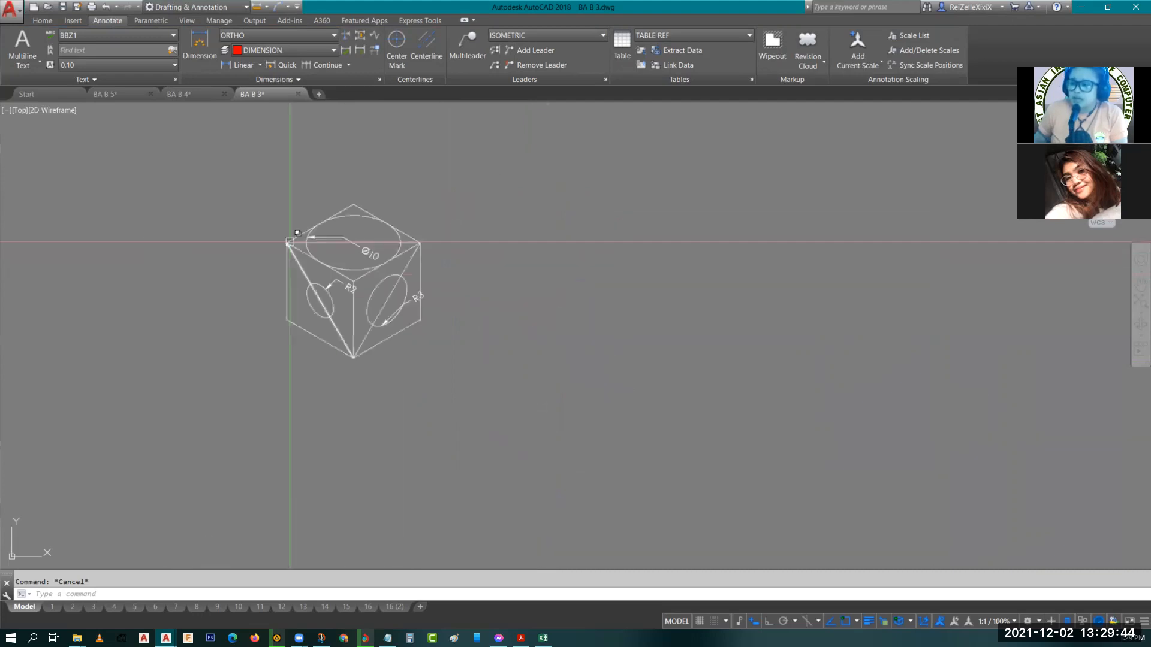
scroll(290, 242, "up", 4)
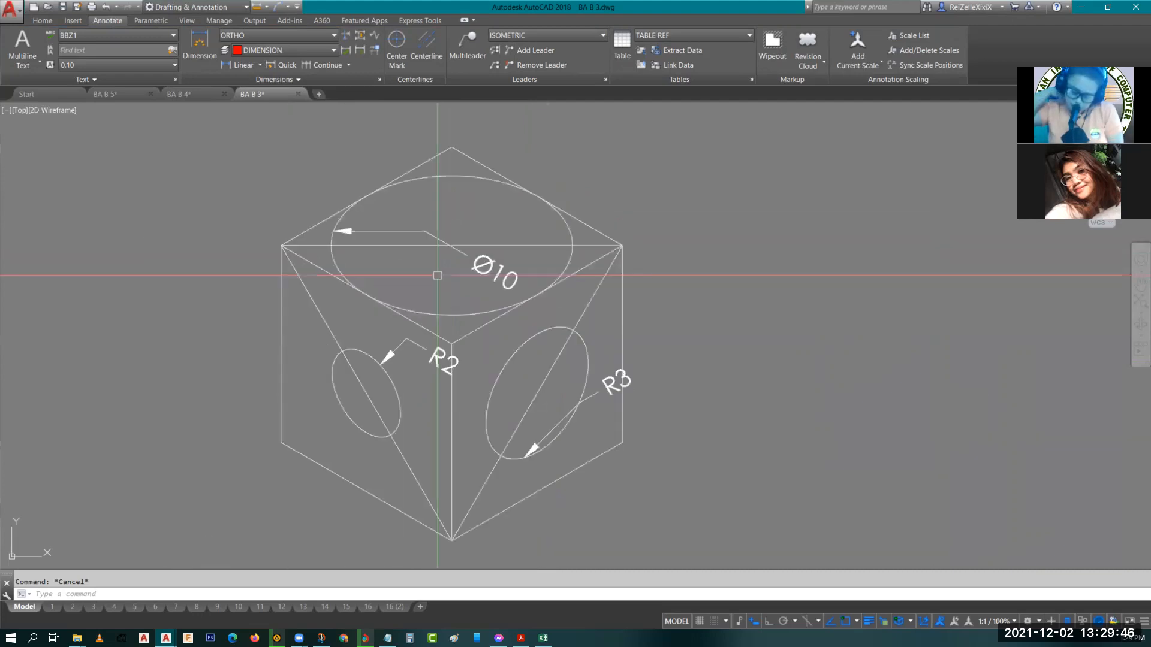
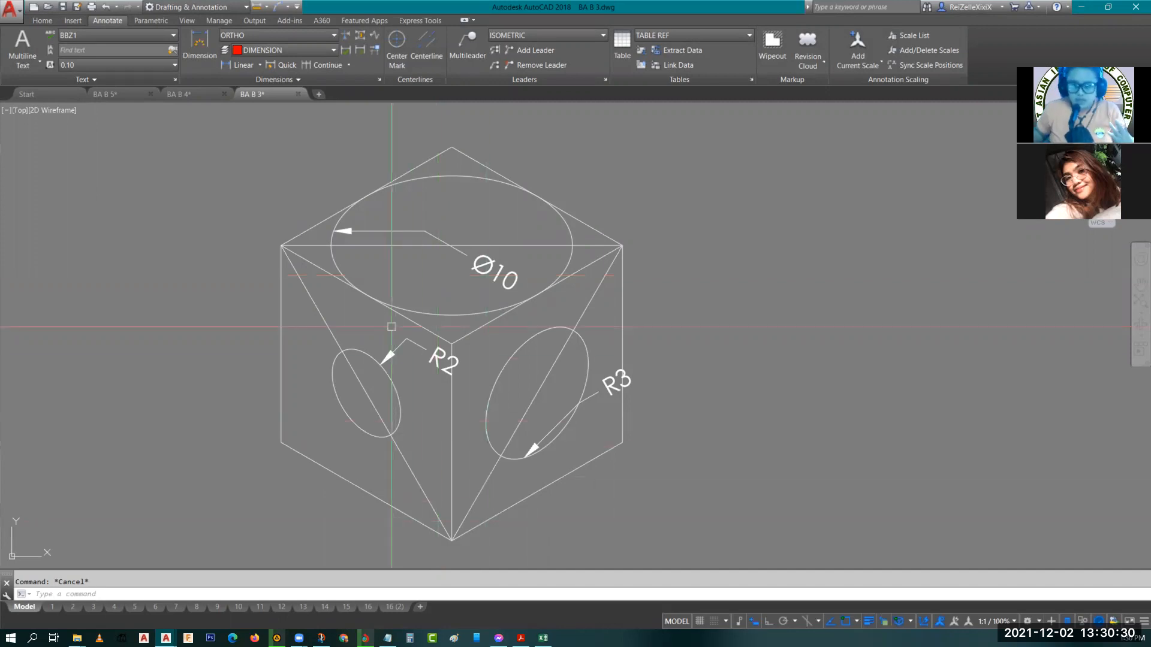
Draw a horizontal line across the top ellipse through its center and check the line's properties.
key("Return")
left_click(331, 245)
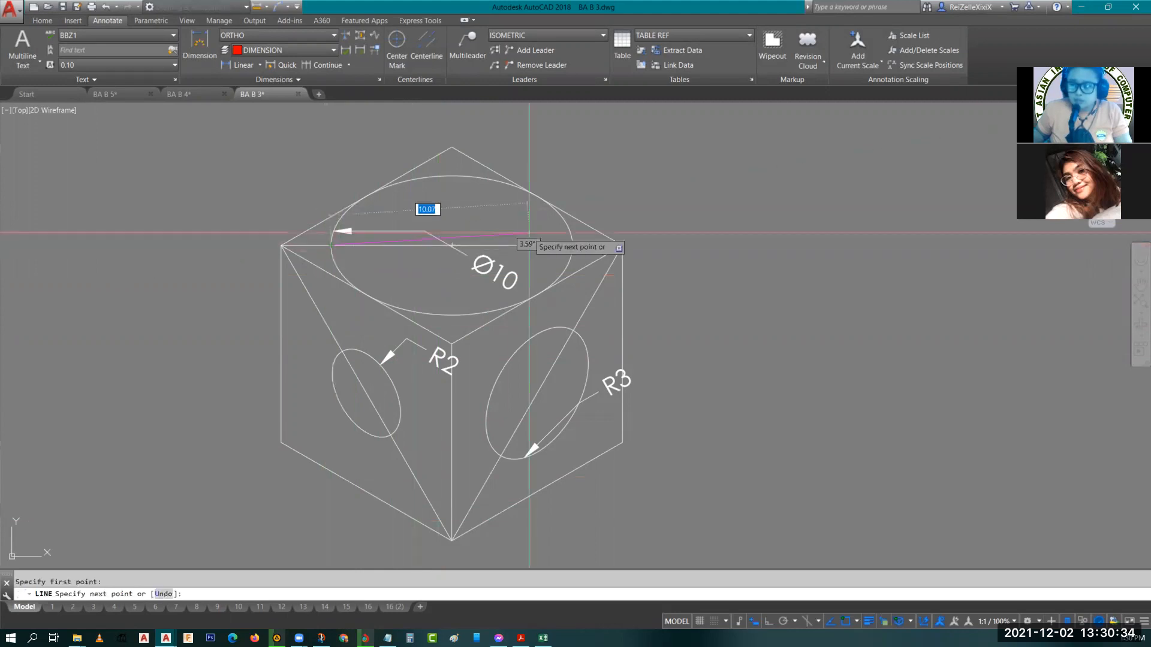
left_click(572, 245)
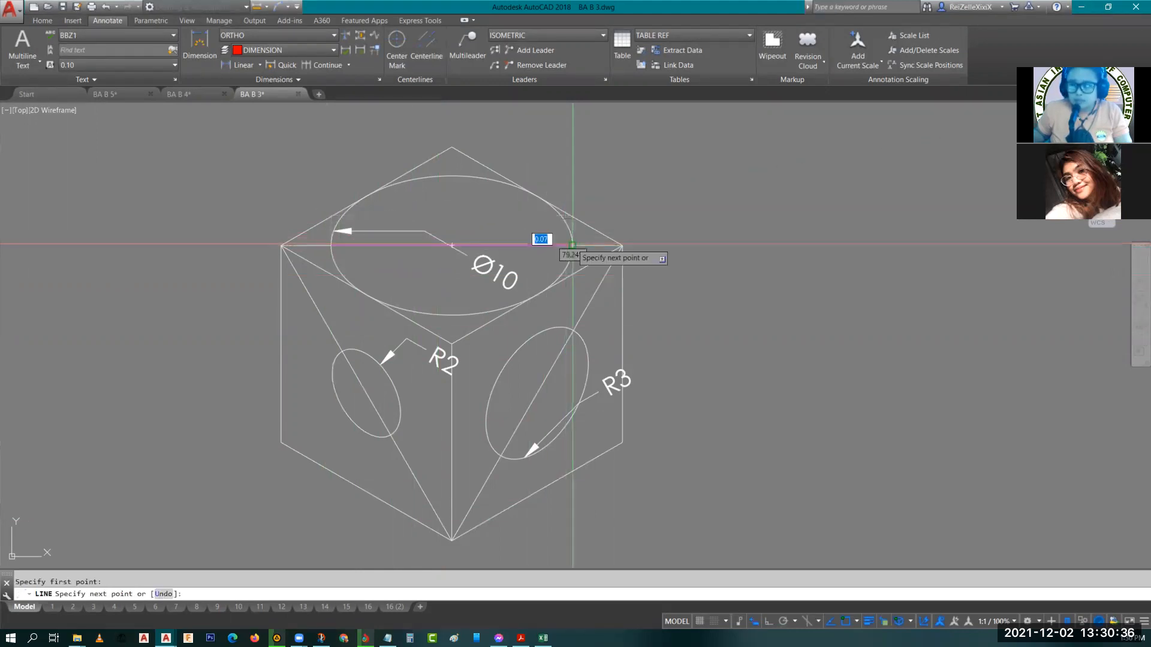
key("Escape")
left_click(515, 245)
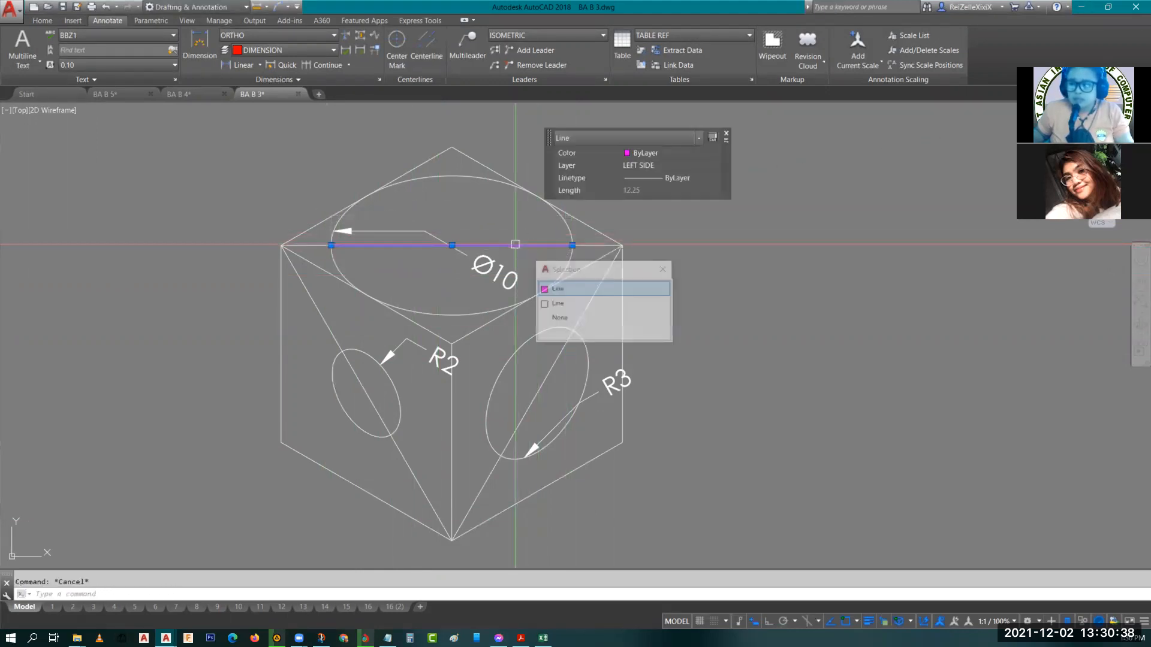
left_click(557, 289)
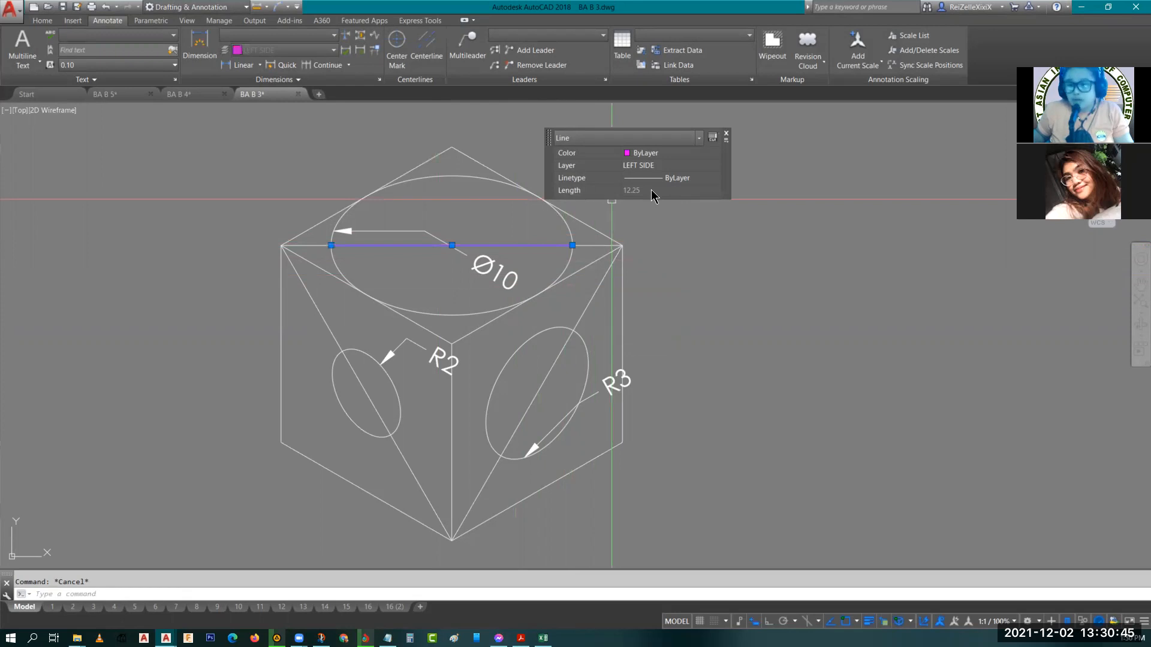
key("Escape")
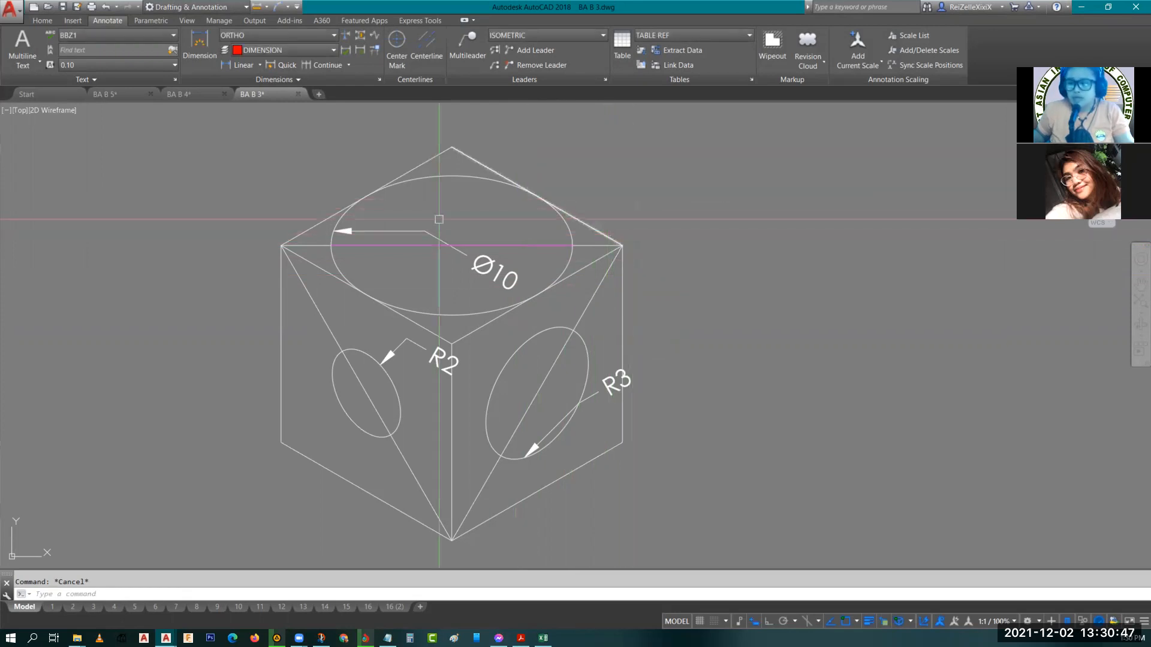
Turn Ortho mode on.
type("t")
key("Return")
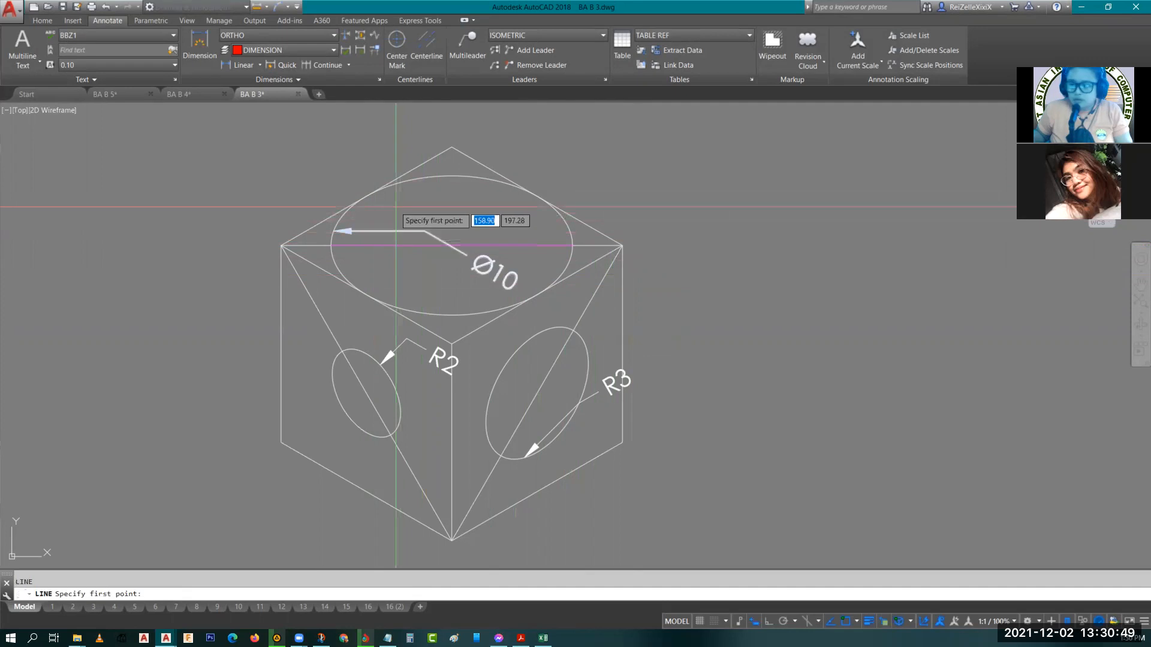
key("Escape")
key("Escape")
left_click(768, 623)
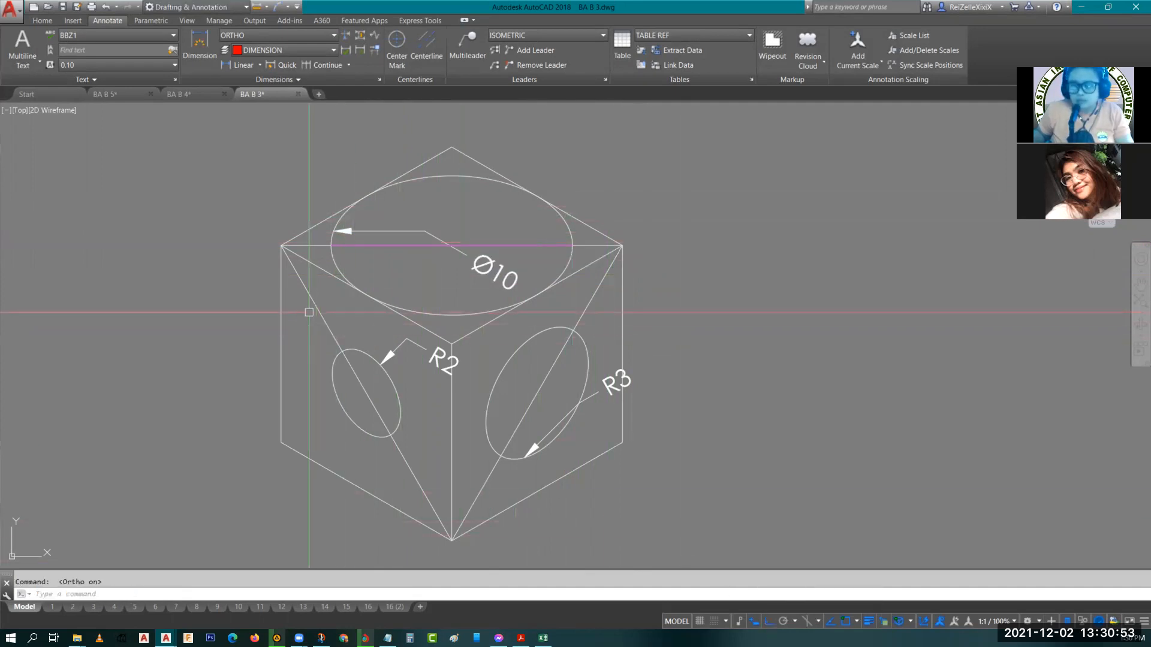
type("l")
key("Return")
key("Escape")
Delete the Ø10, R2 and R3 leader labels from the cube.
left_click(403, 232)
left_click(434, 356)
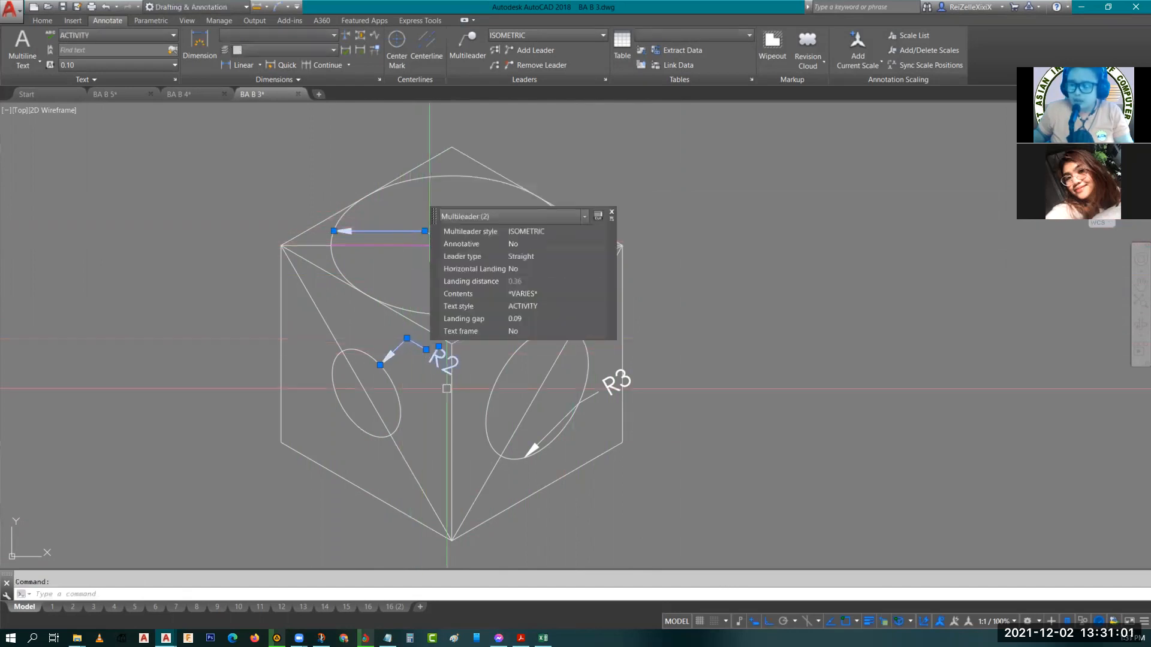
left_click(607, 388)
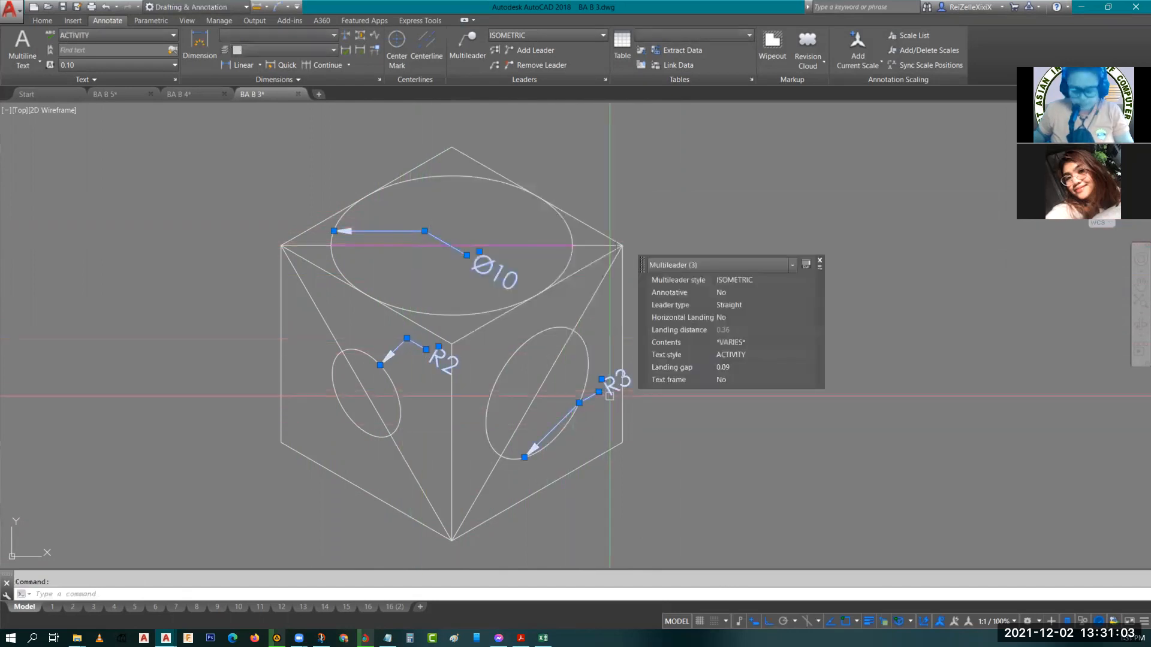
key("Delete")
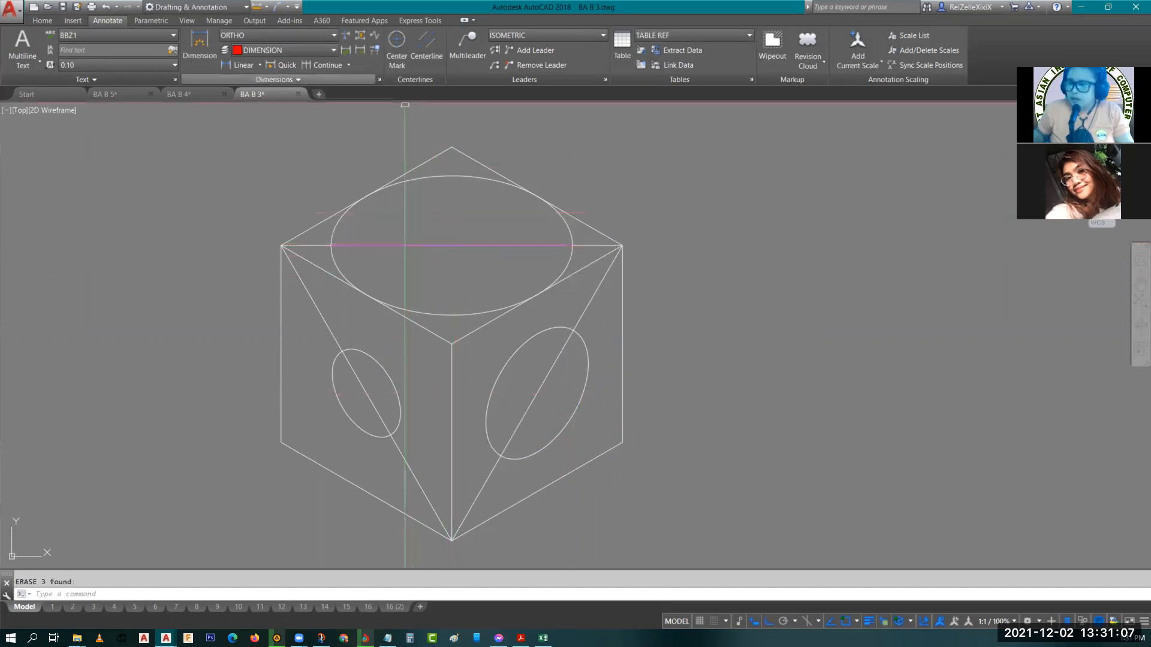
Draw a line from the top ellipse's center along the 30° isometric direction toward the lower right.
left_click(808, 622)
type("l")
key("Return")
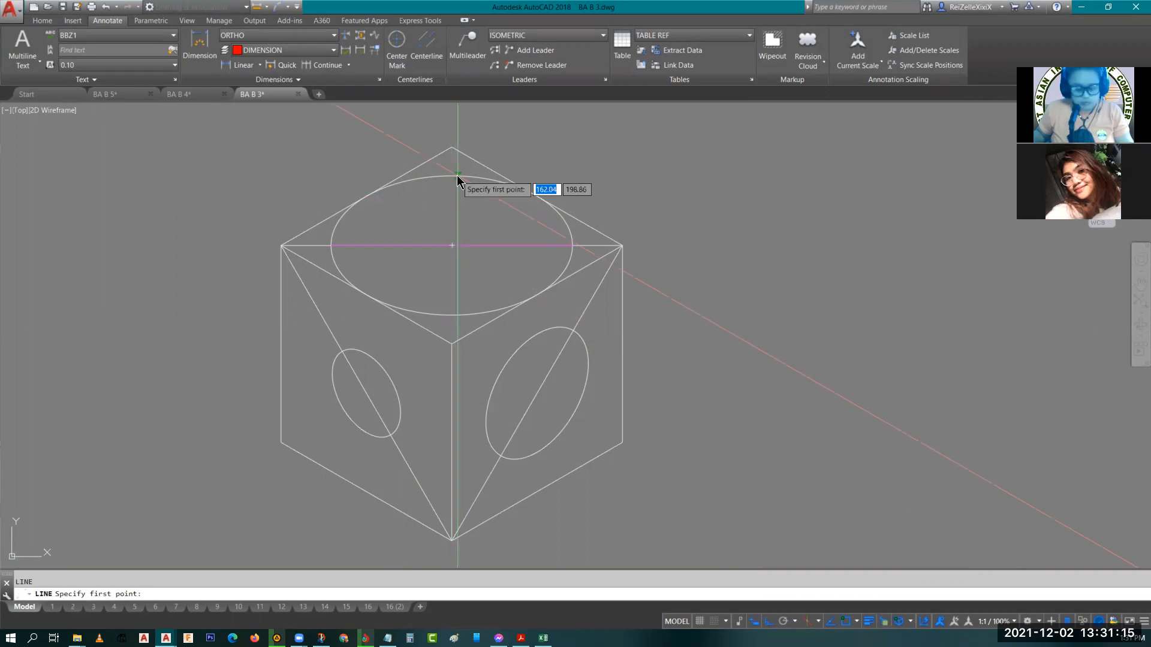
type("cen")
key("Return")
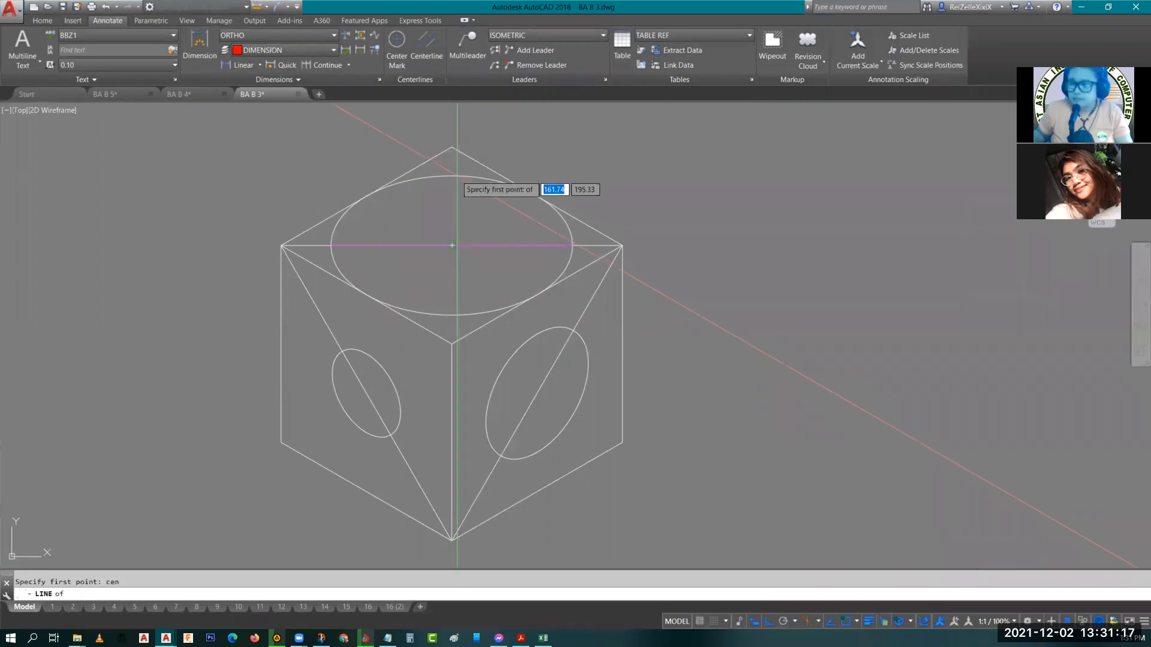
left_click(496, 236)
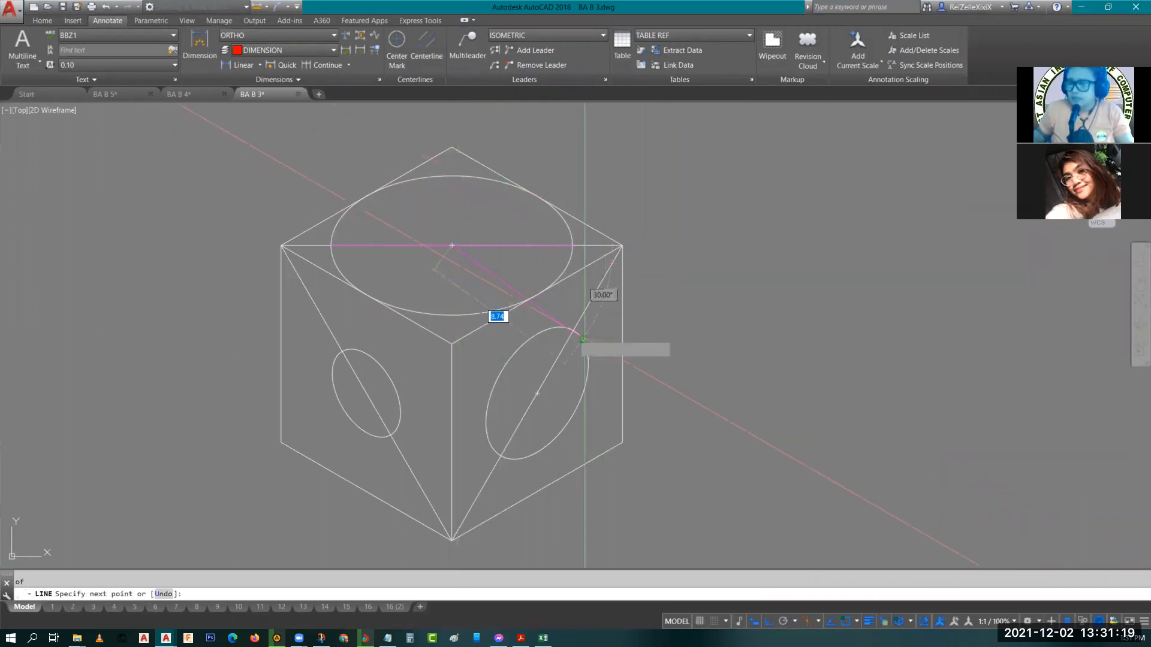
left_click(714, 396)
key("Escape")
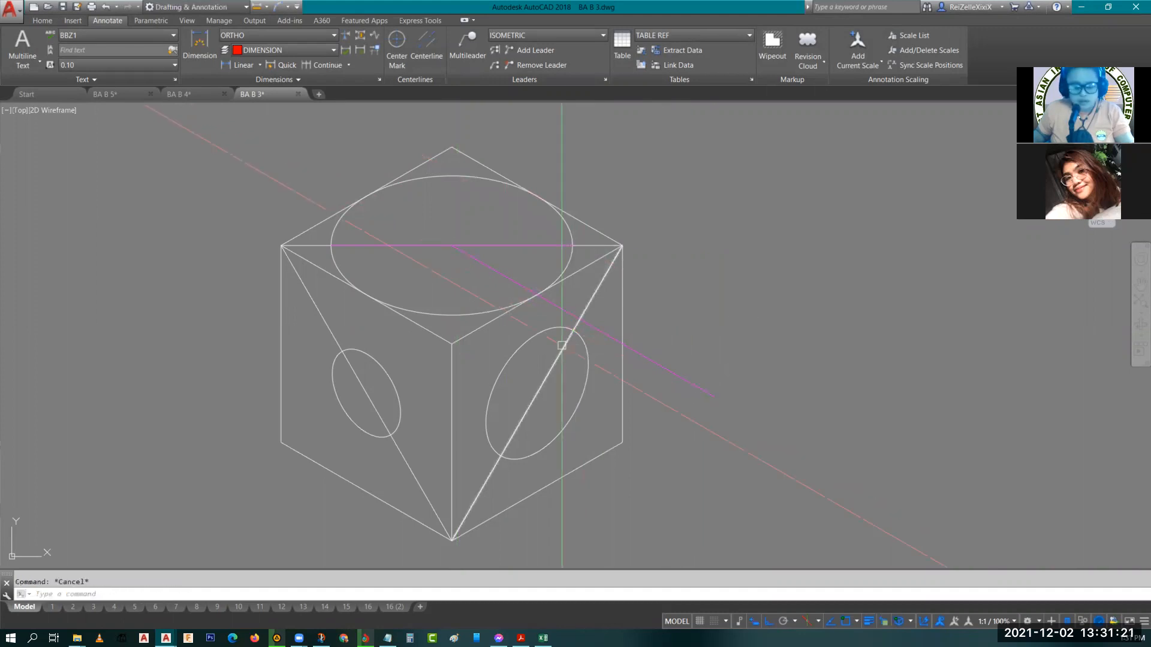
Trim the new line at the ellipse edge and delete the leftover extension.
type("tr")
key("Return")
key("Return")
scroll(521, 329, "up", 5)
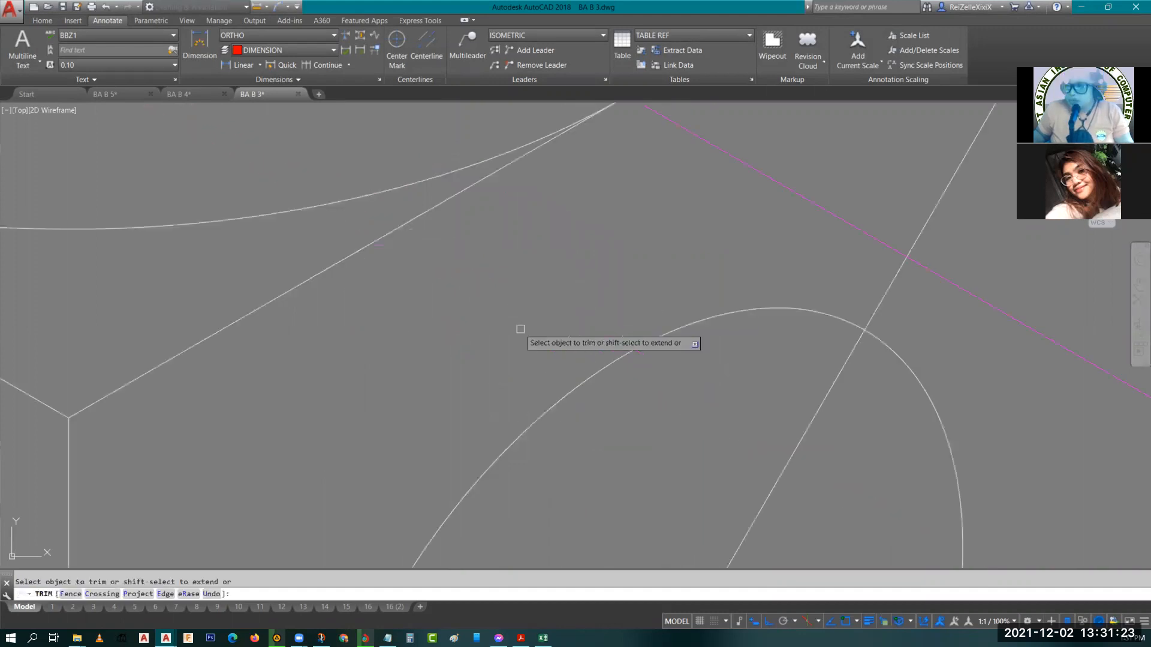
scroll(597, 231, "down", 3)
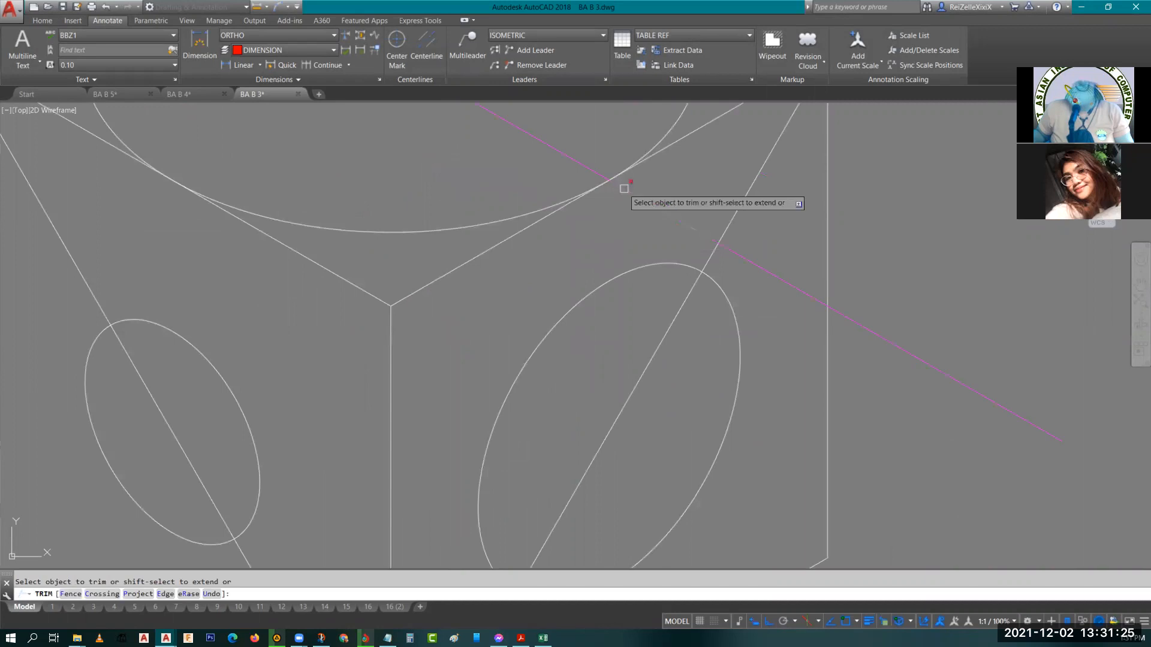
scroll(516, 203, "down", 3)
middle_click_drag(516, 203, 547, 293)
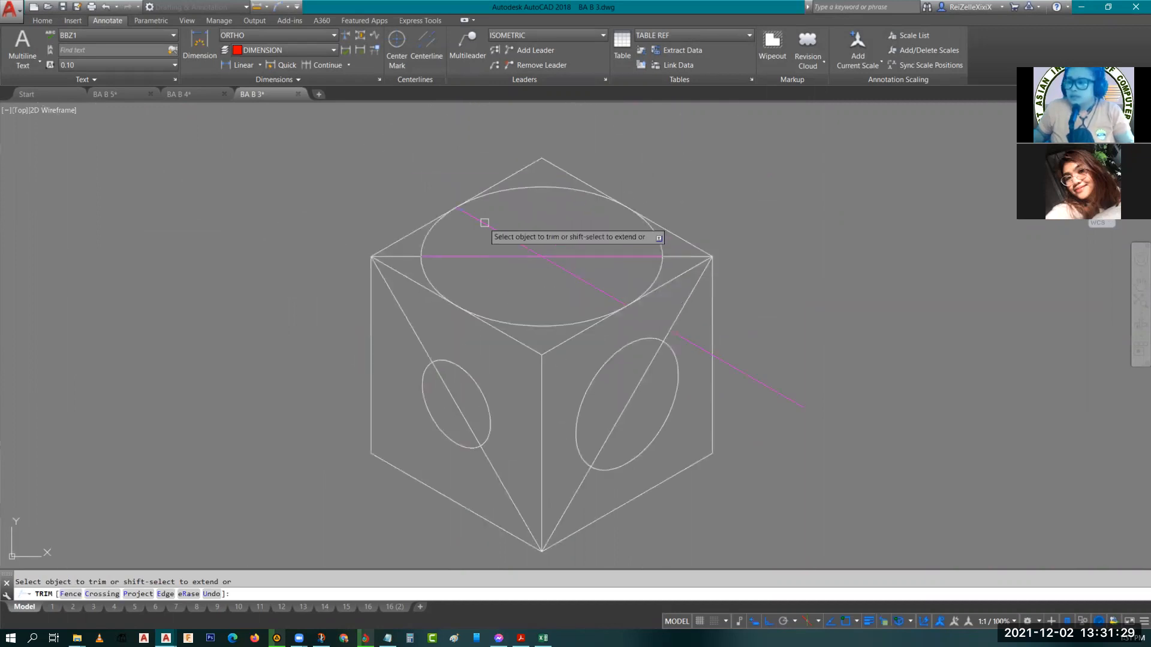
key("Escape")
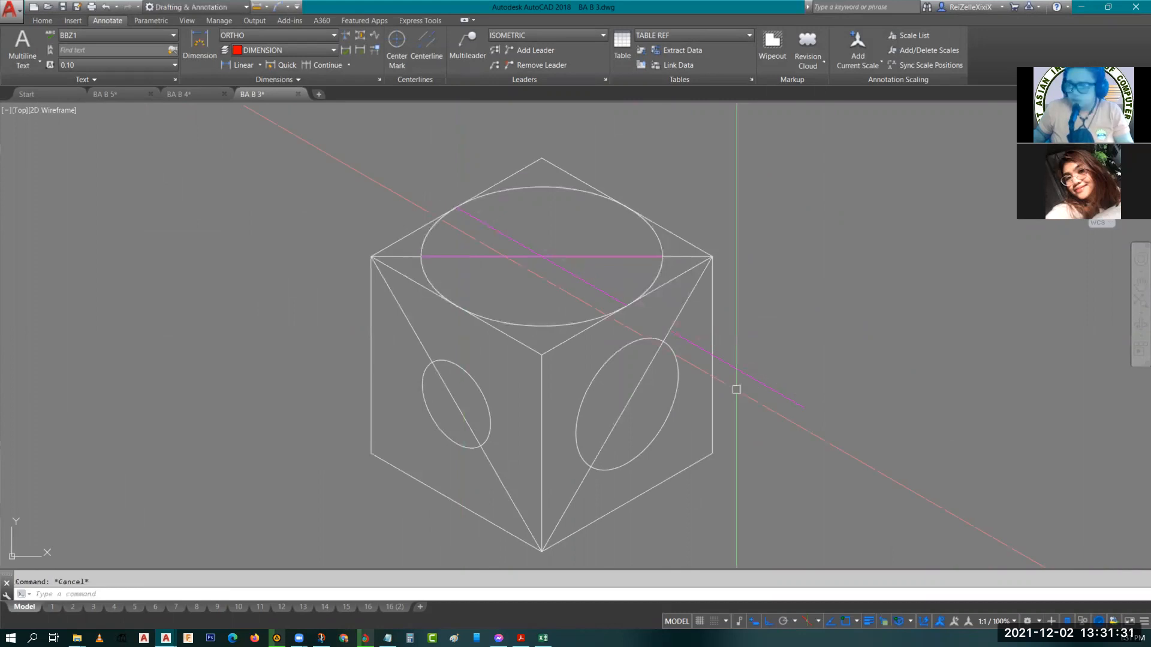
left_click(736, 370)
key("Delete")
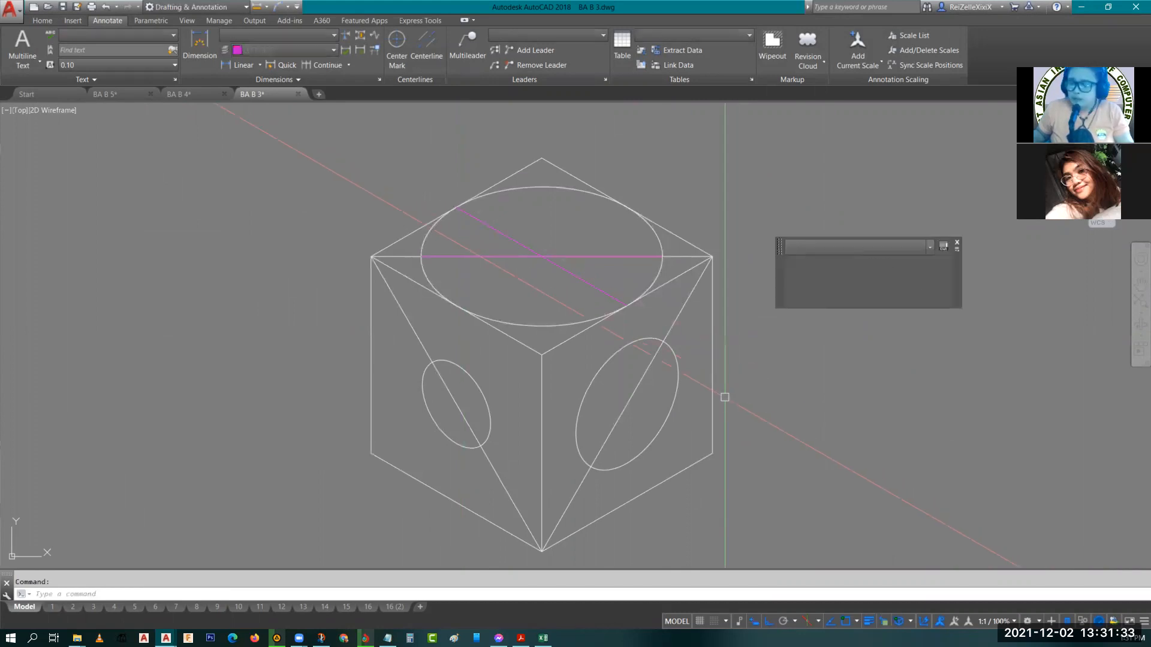
Check the length of the diagonal line across the top ellipse.
left_click(572, 273)
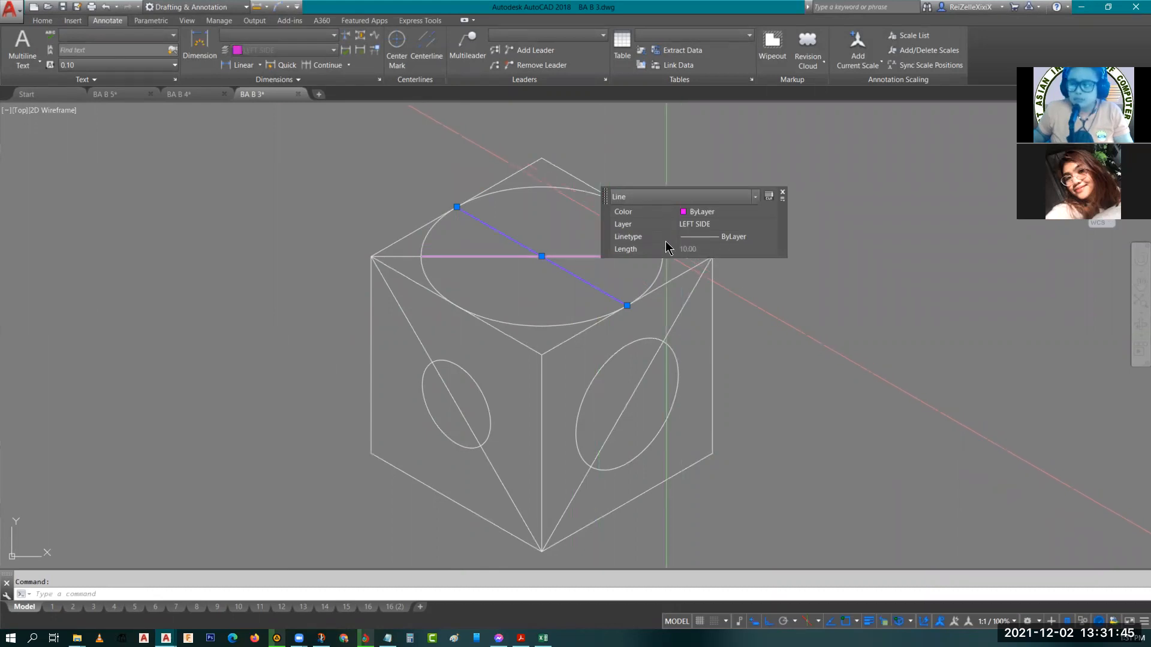
key("Escape")
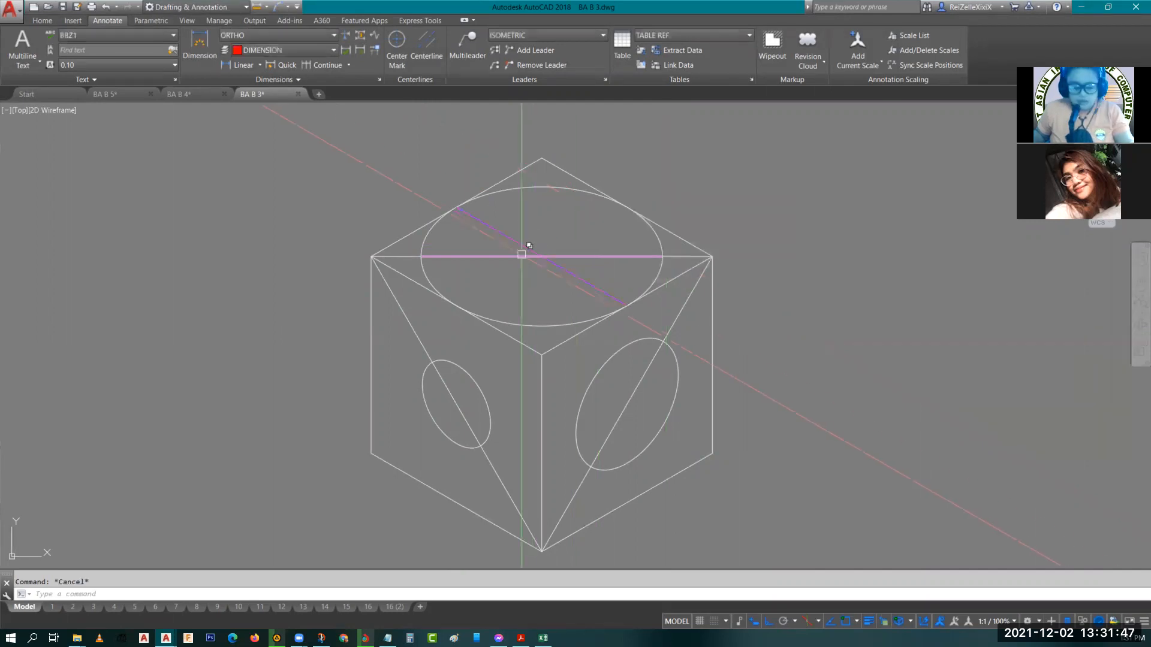
type("tr")
key("Return")
key("Return")
key("Escape")
left_click(576, 276)
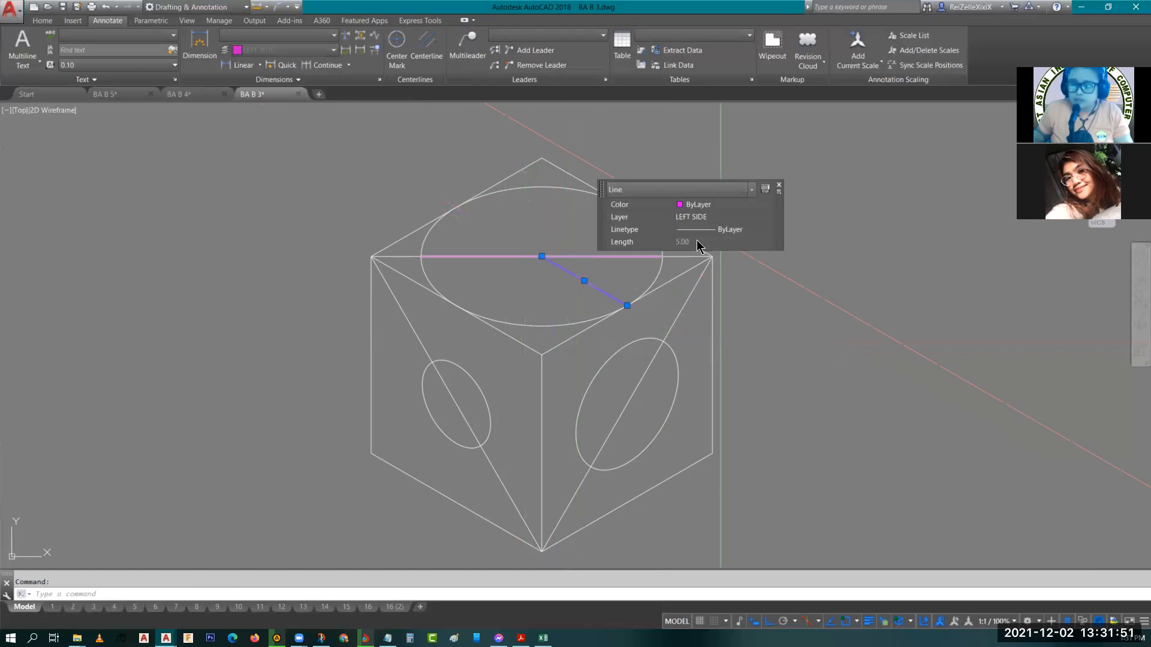
key("Escape")
key("Escape")
Switch to the top isoplane and draw a line from the ellipse's center along the other isometric axis.
type("l")
key("Return")
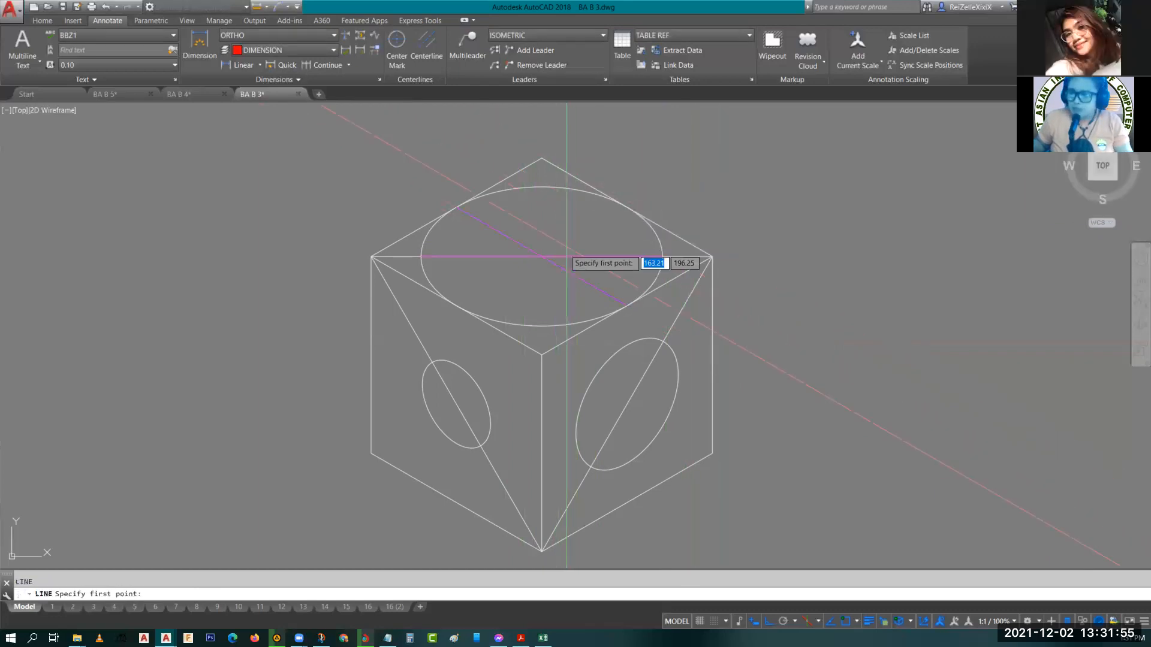
key("F5")
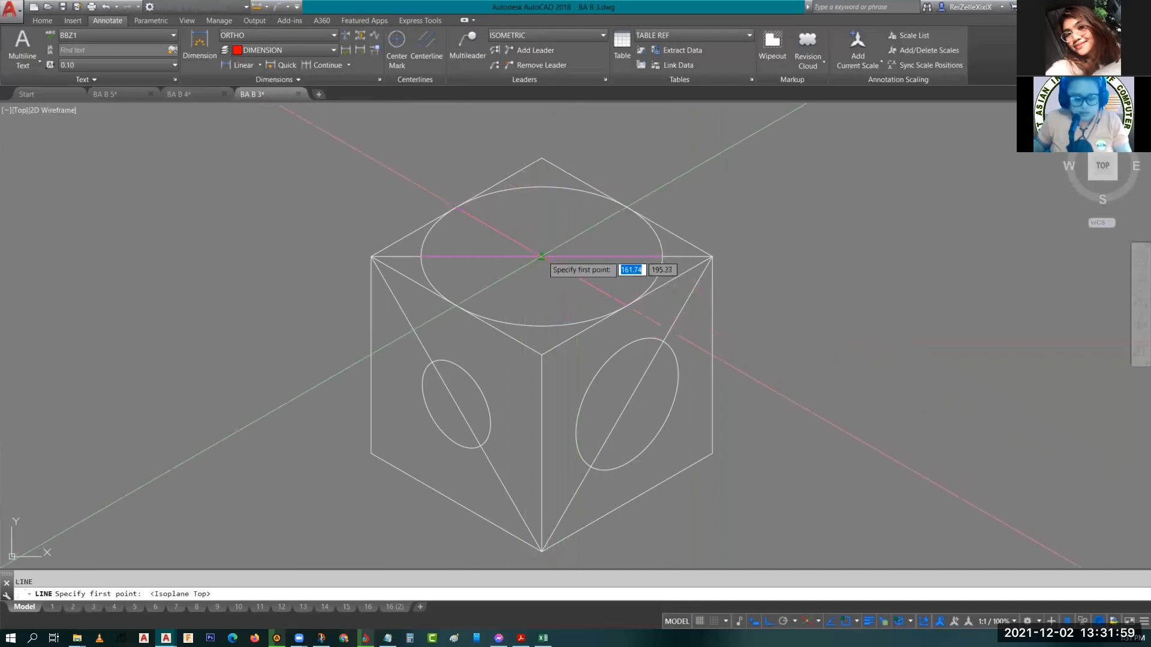
type("cen")
key("Return")
left_click(544, 188)
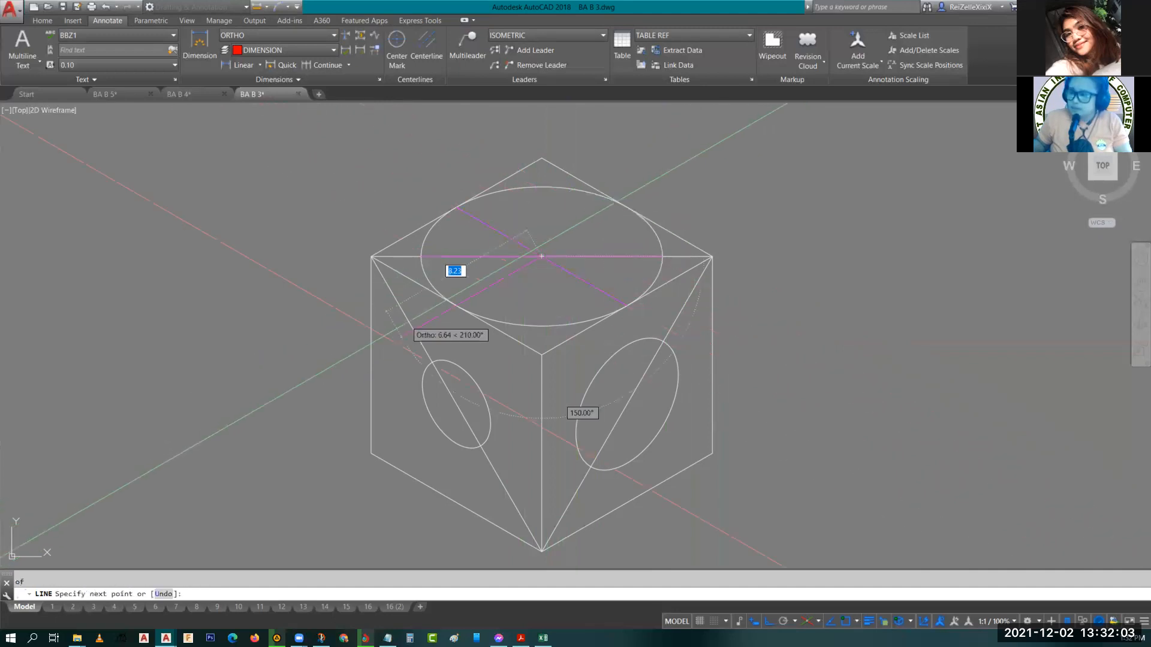
left_click(710, 172)
key("Escape")
key("Escape")
Check the length of the second diagonal line across the top ellipse.
type("tr")
key("Return")
key("Return")
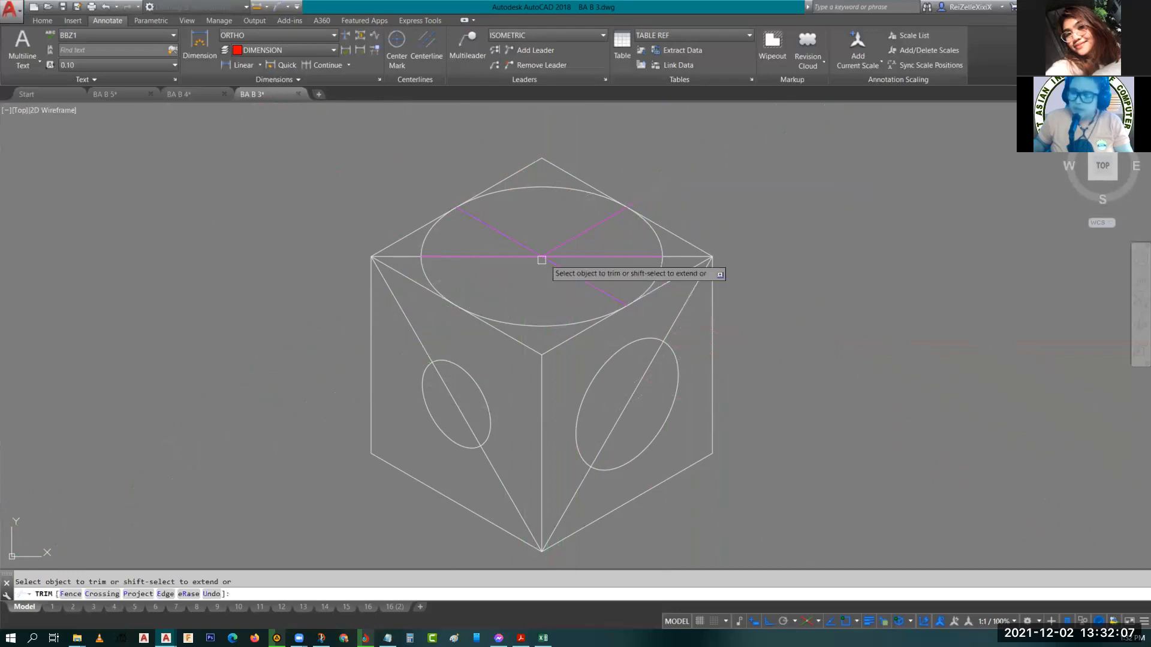
key("Escape")
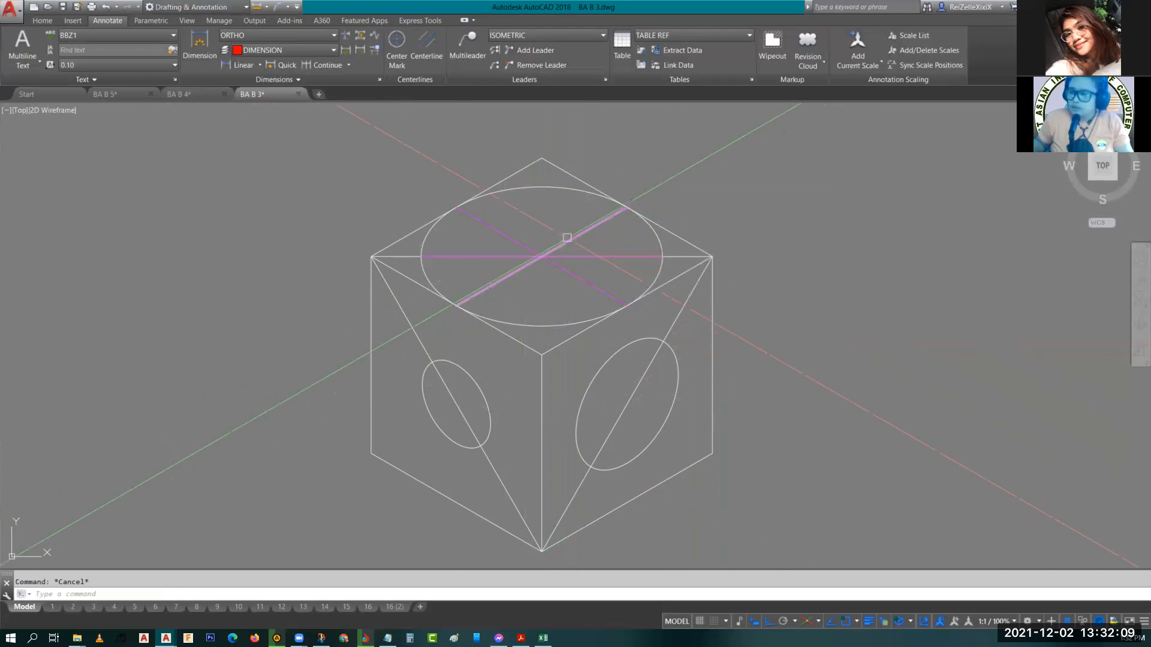
left_click(567, 238)
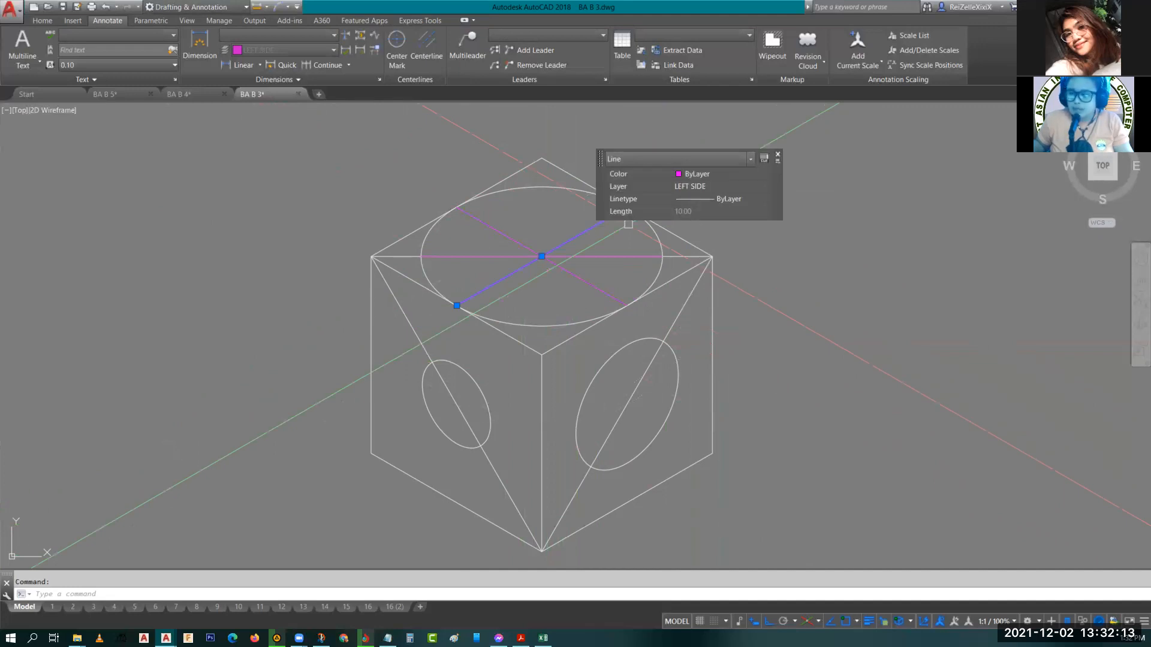
key("Escape")
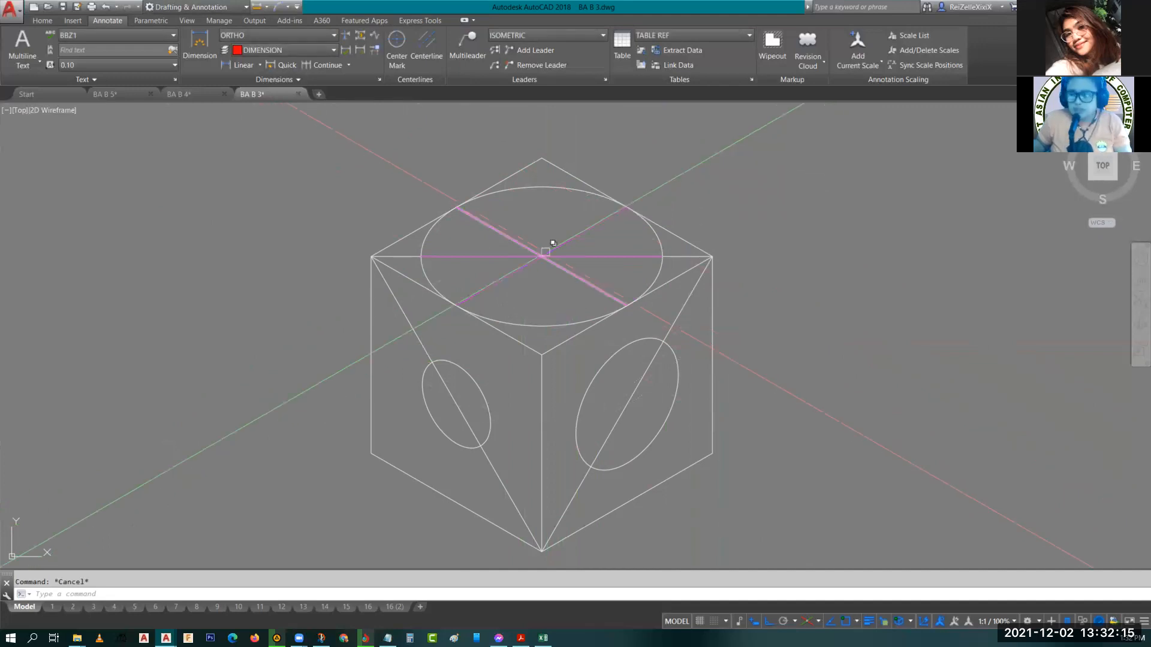
Add an aligned dimension along the top ellipse's 30° diameter line, placed above the cube.
middle_click_drag(545, 252, 492, 238)
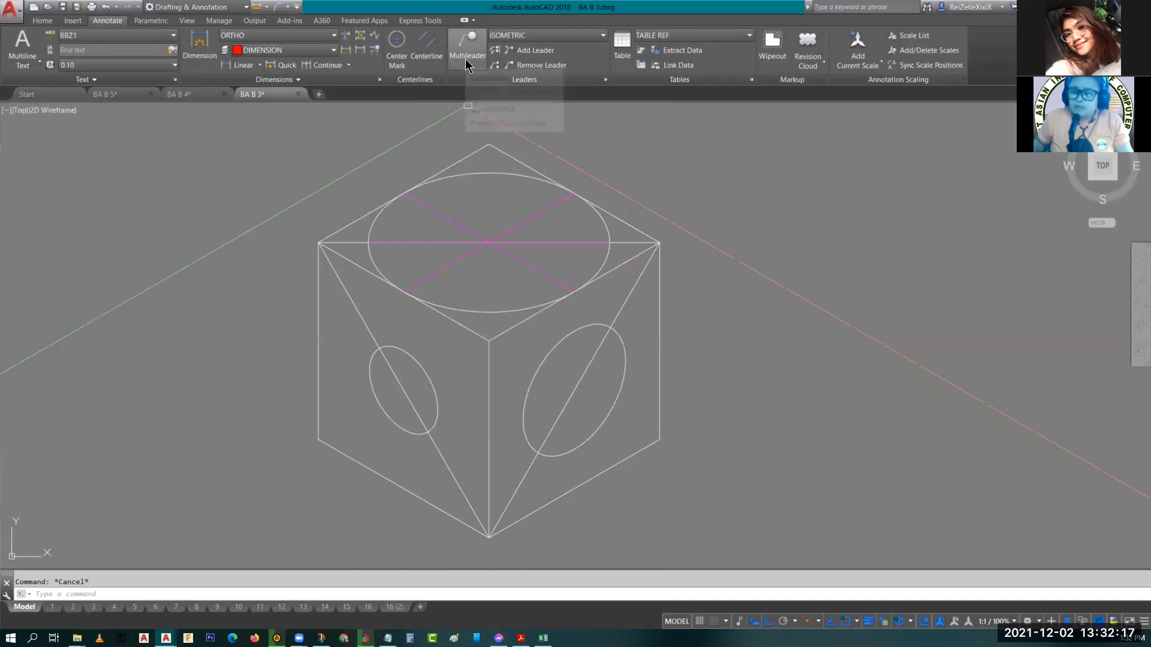
left_click(261, 66)
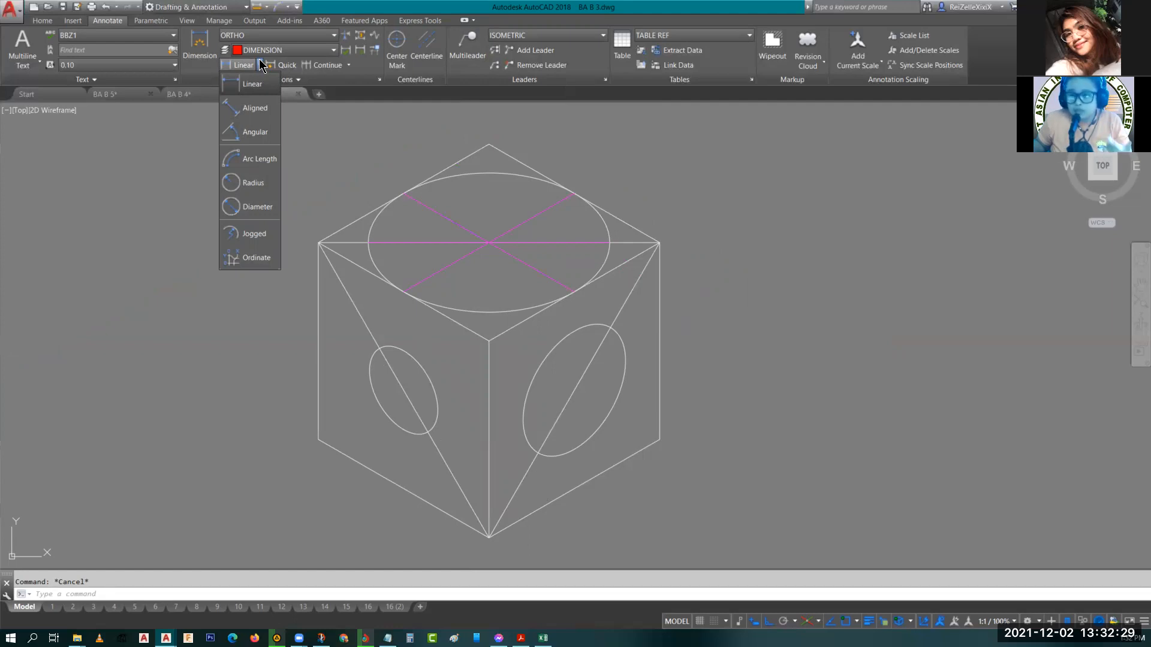
left_click(258, 108)
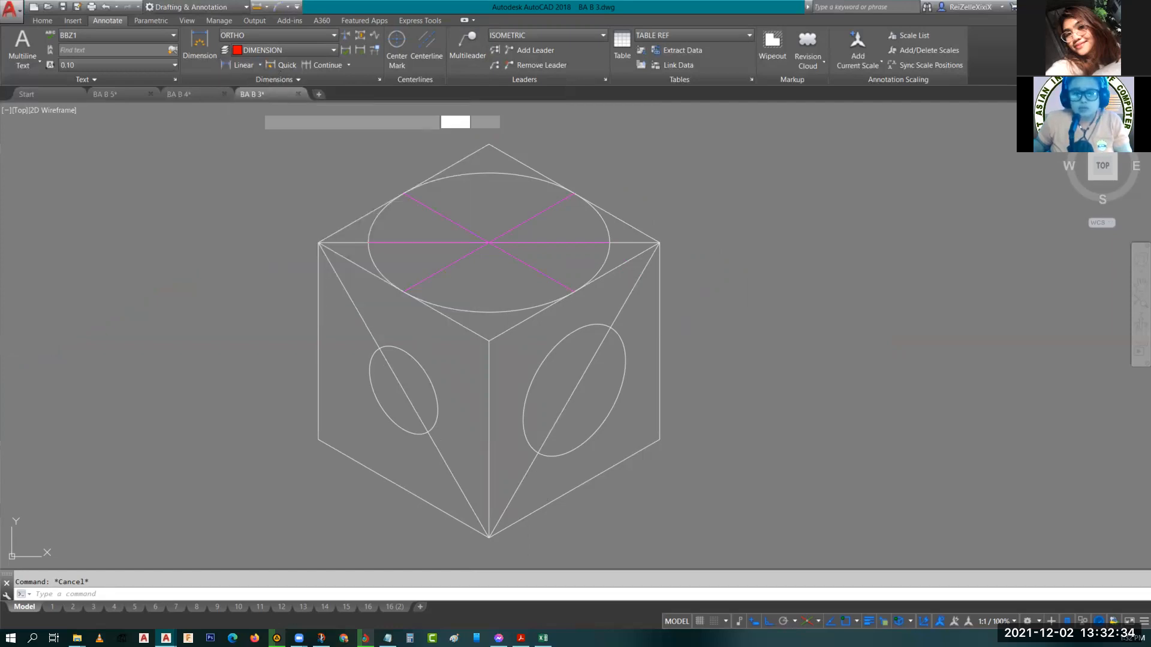
left_click(489, 242)
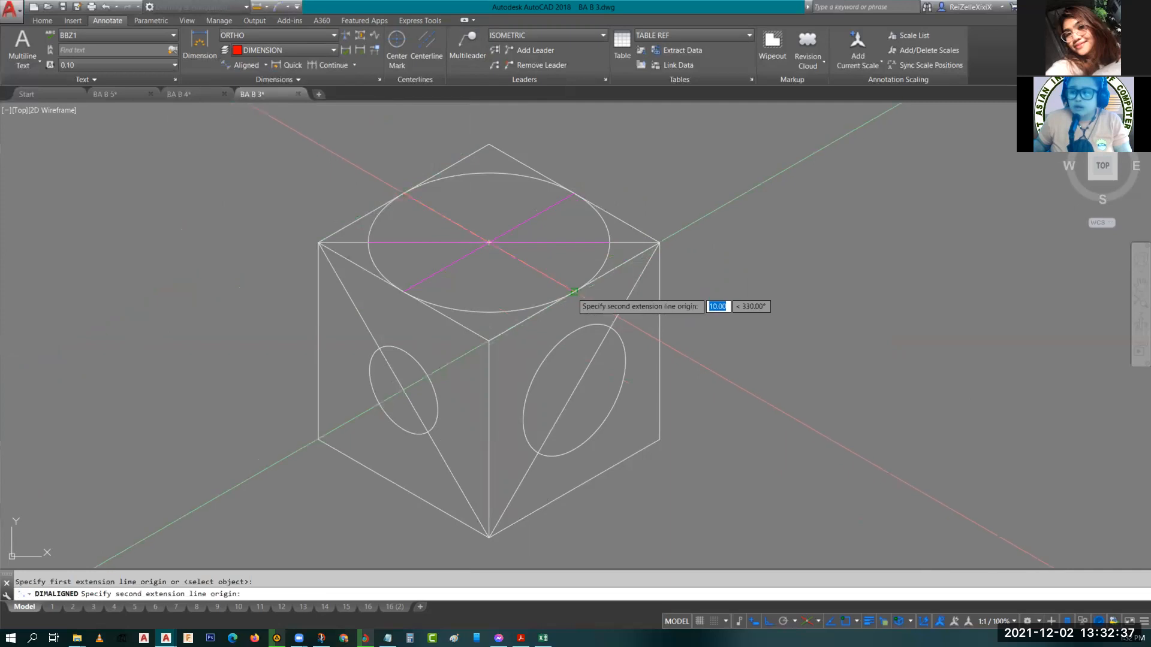
left_click(574, 292)
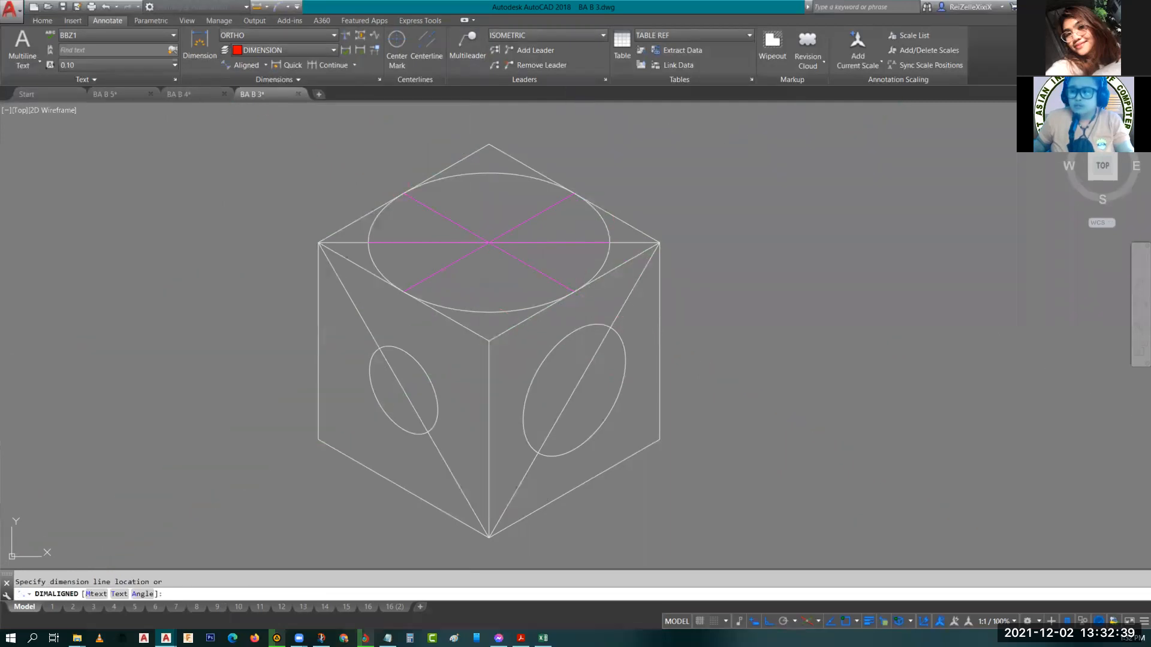
left_click(646, 124)
key("Escape")
Move the top ellipse's aligned dimension so it sits along the cube's top-right edge.
middle_click_drag(646, 125, 476, 271)
left_click(431, 242)
left_click(373, 230)
type("m")
key("Return")
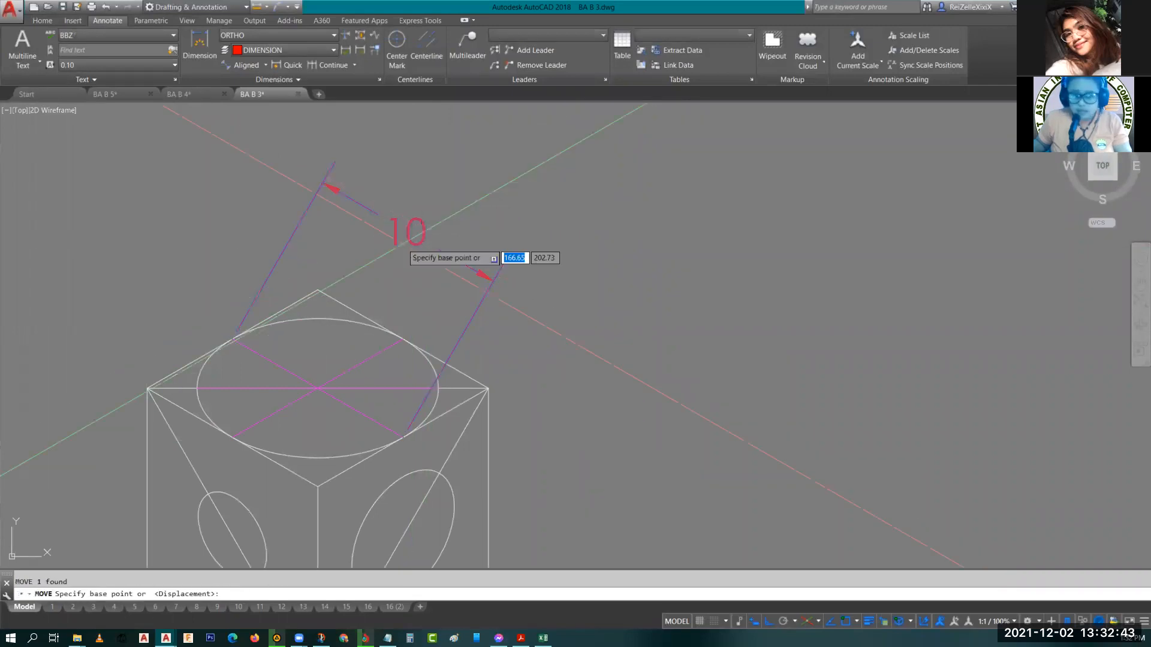
left_click(231, 337)
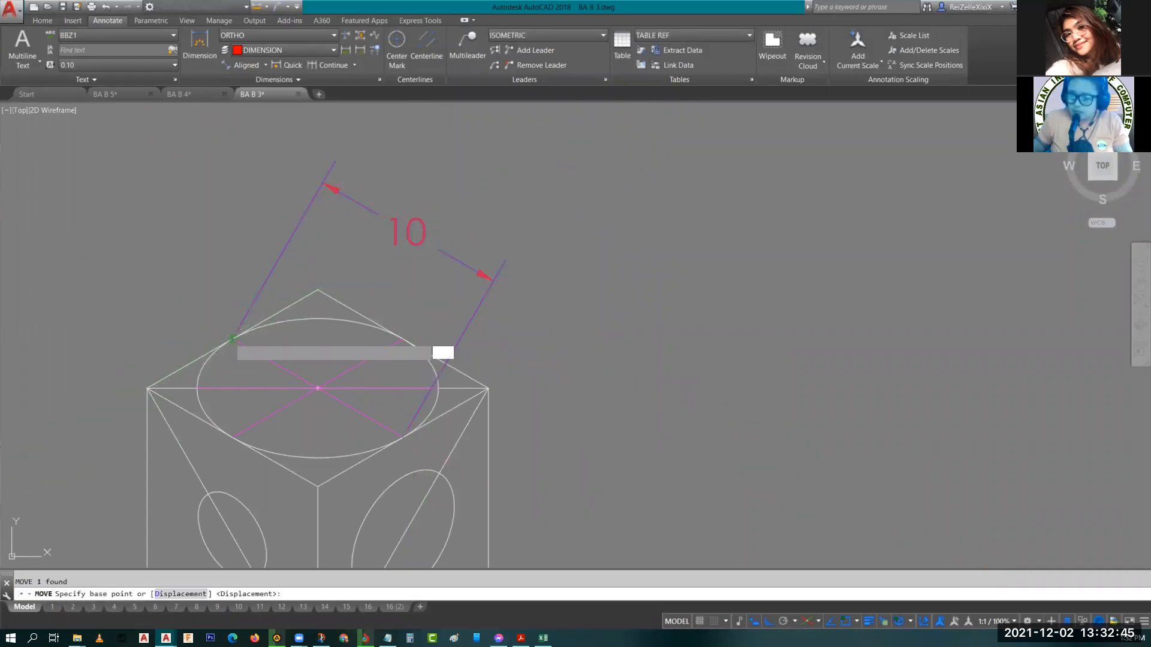
key("Escape")
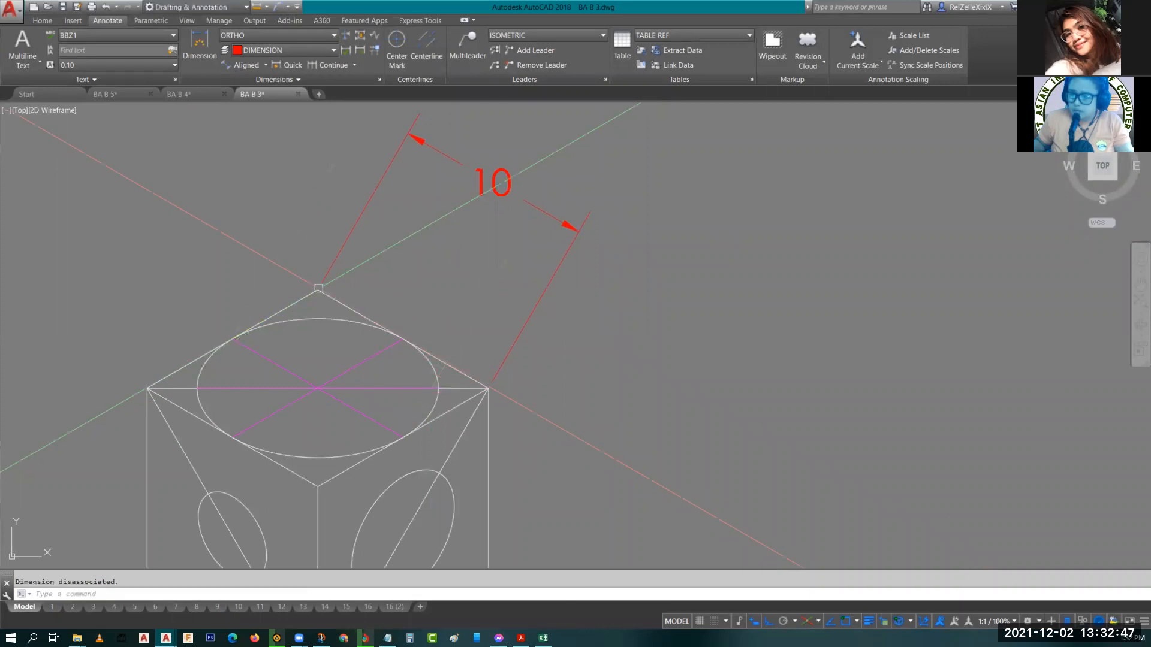
Oblique the dimension's extension lines with DIMEDIT to follow the cube's top-right edge direction.
double_click(530, 199)
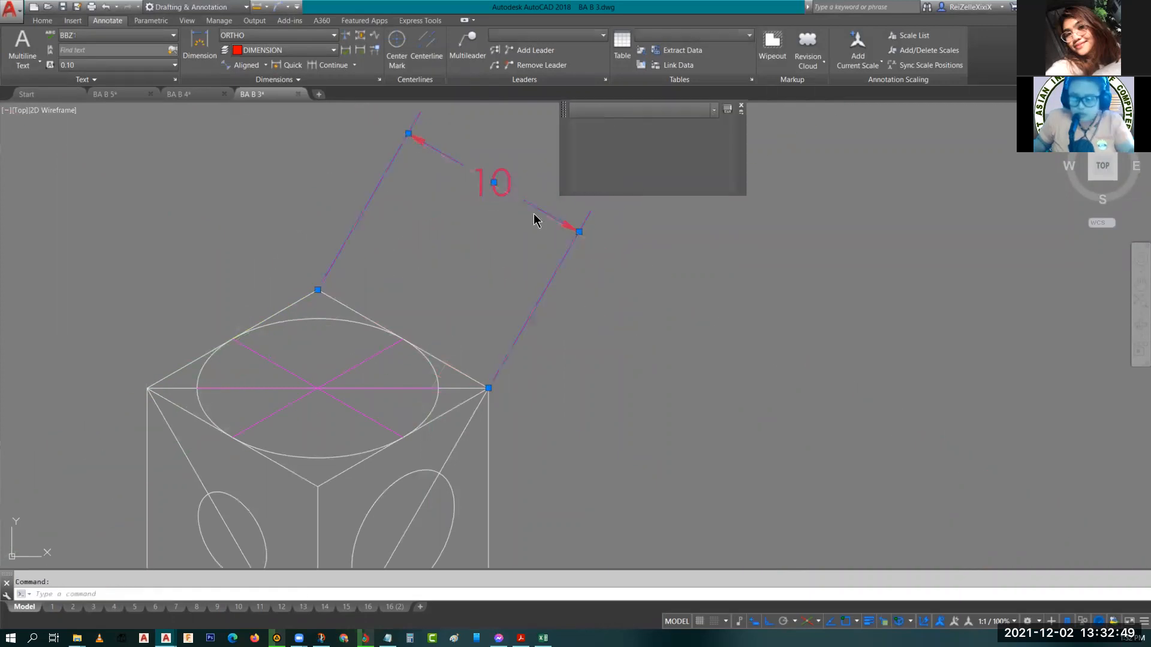
left_click(539, 224)
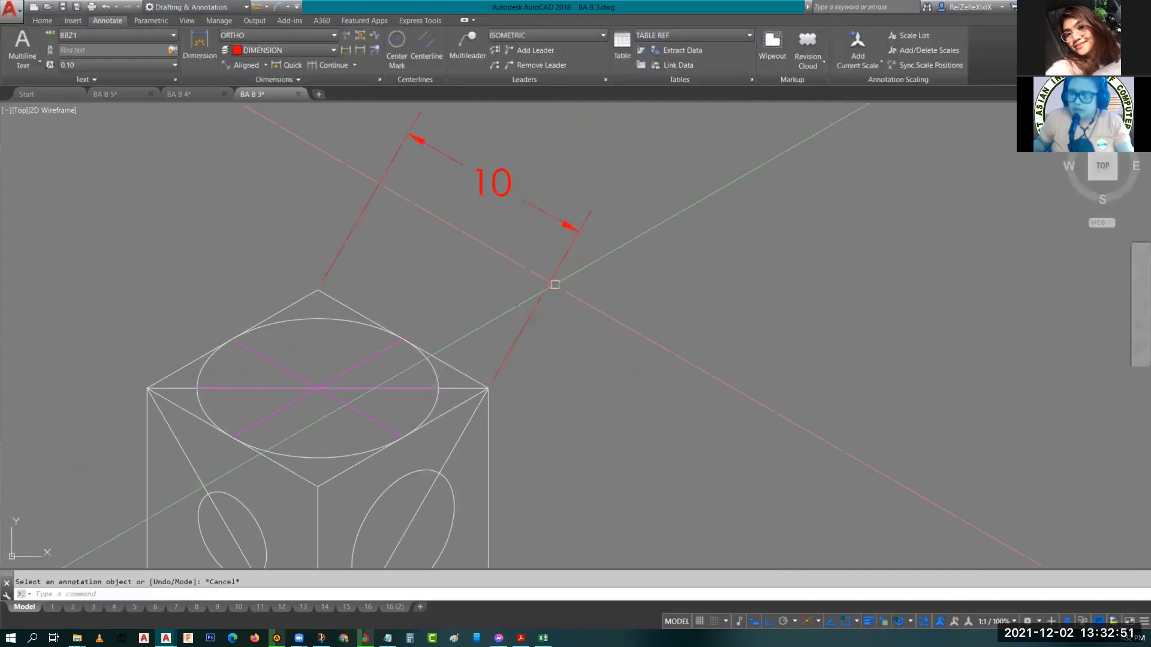
left_click(549, 283)
type("dimedit")
key("Return")
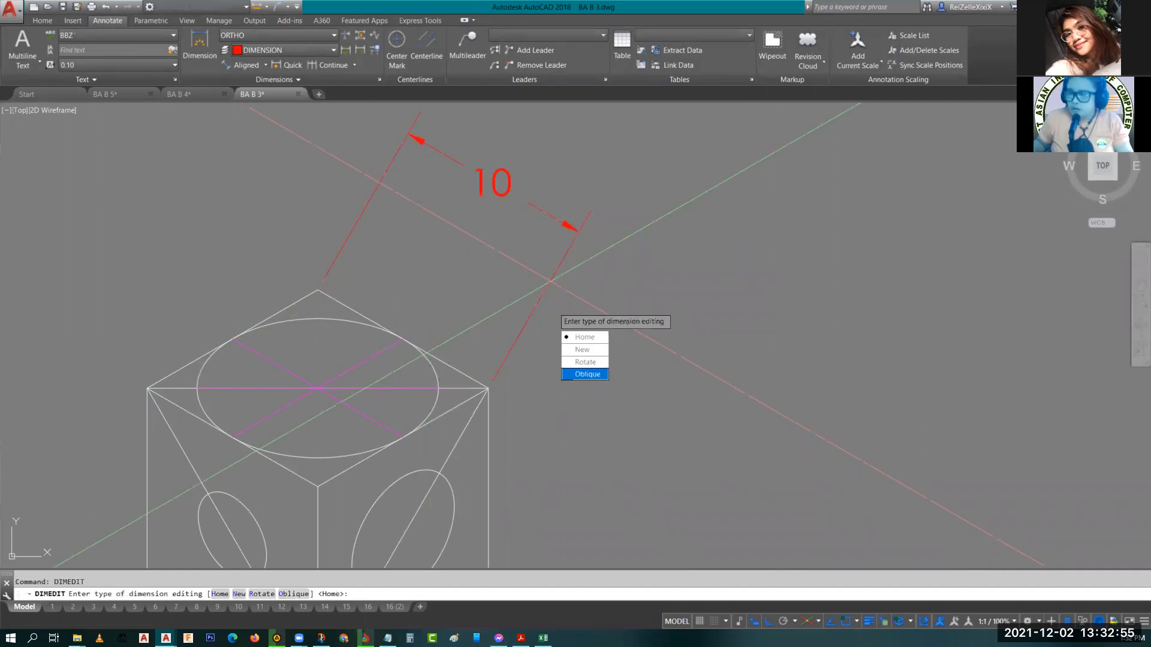
key("Return")
left_click(318, 487)
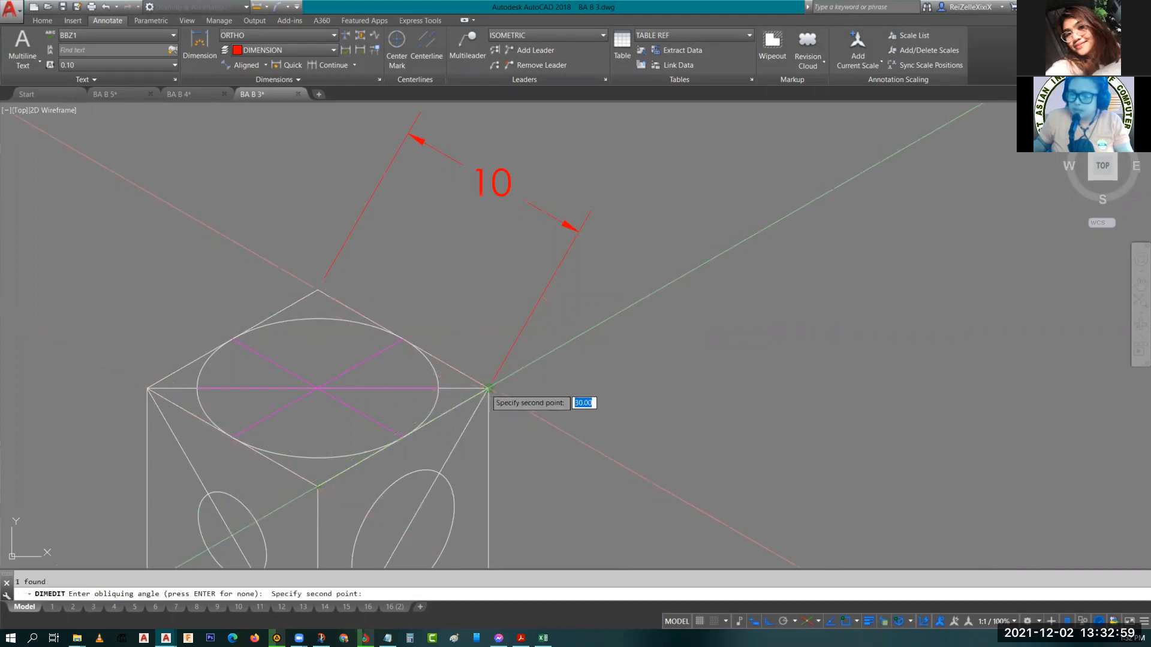
left_click(488, 388)
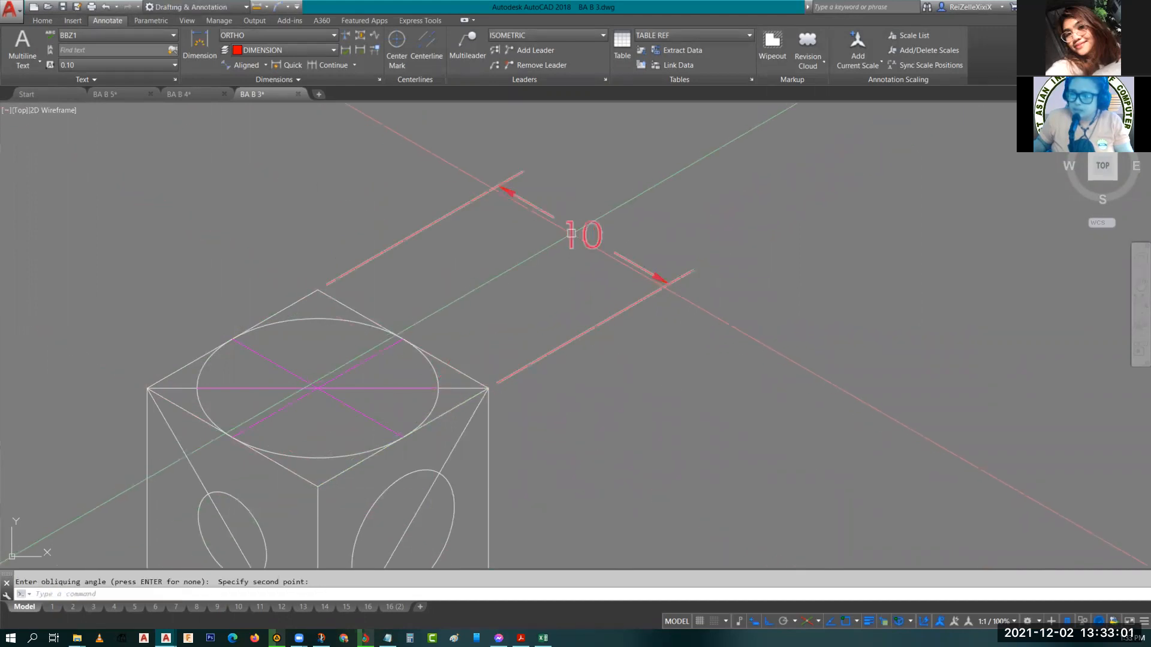
double_click(573, 237)
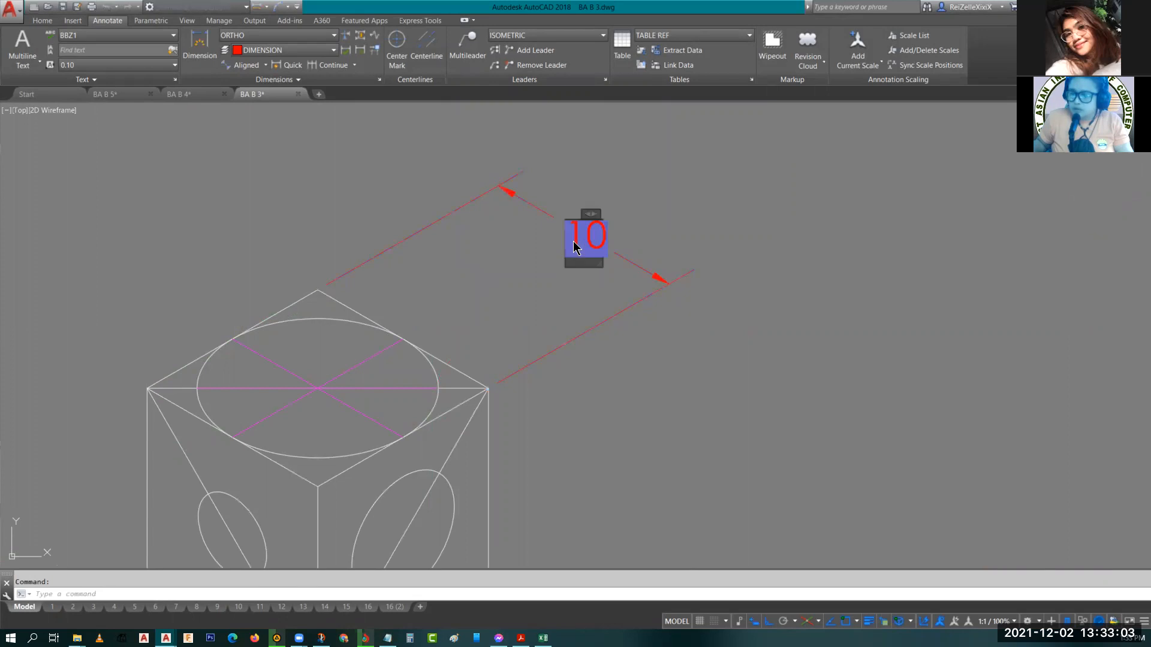
key("Escape")
key("Escape")
left_click(594, 268)
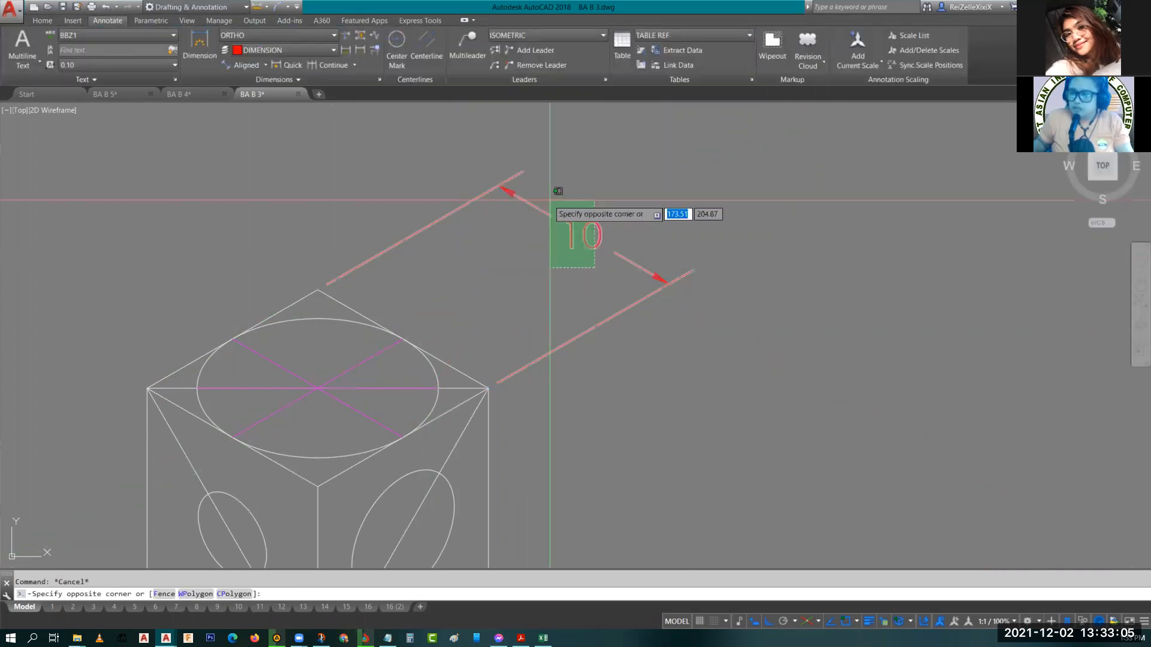
left_click(550, 200)
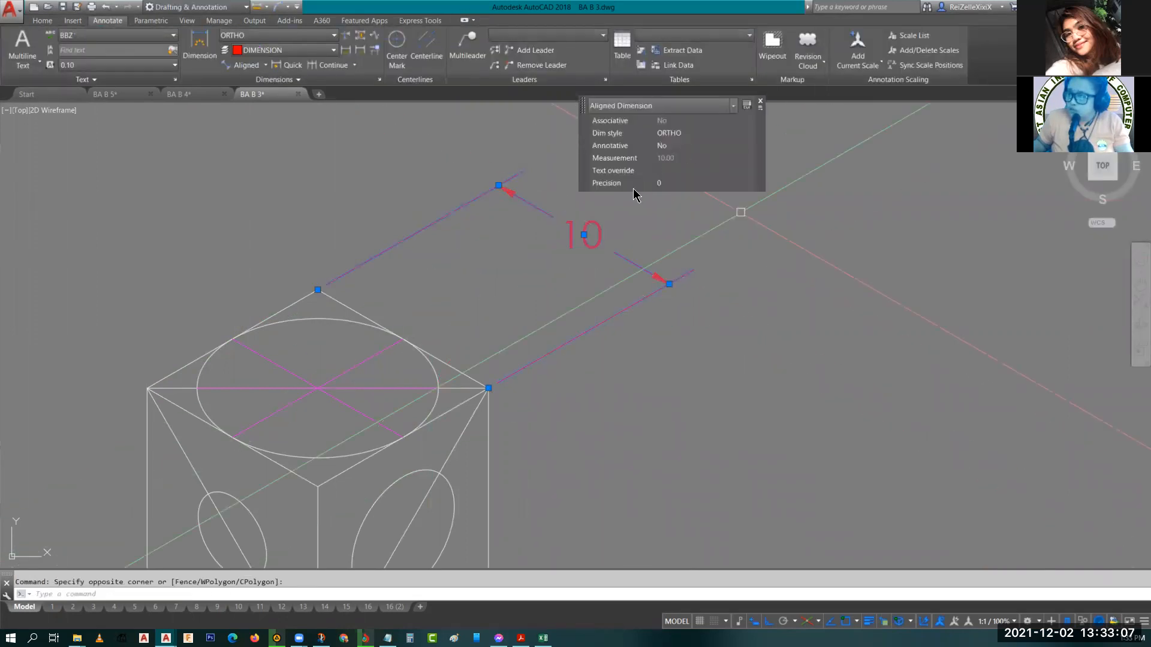
key("Escape")
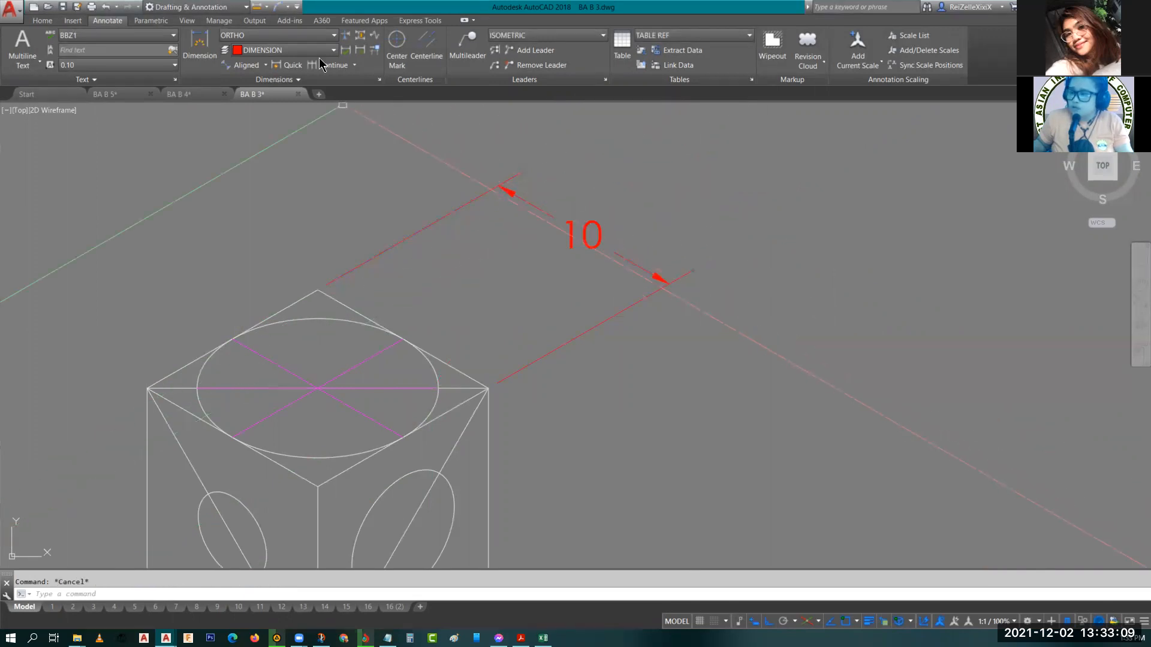
Modify the ORTHO dimension style so its text aligns with the dimension line.
left_click(379, 80)
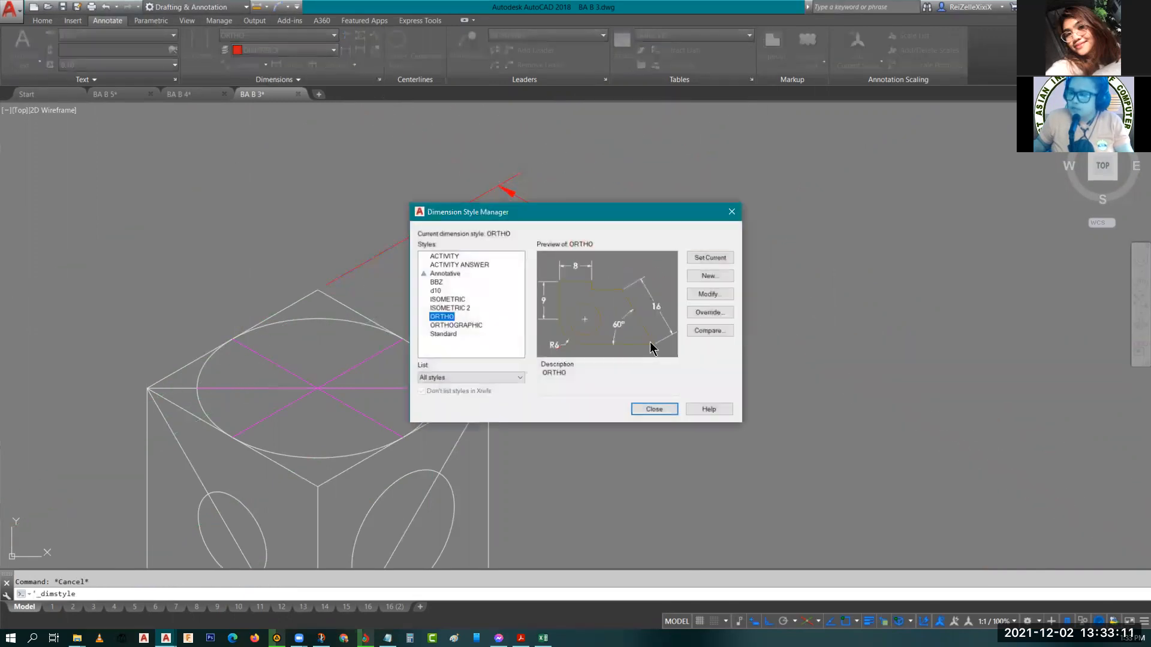
left_click(705, 293)
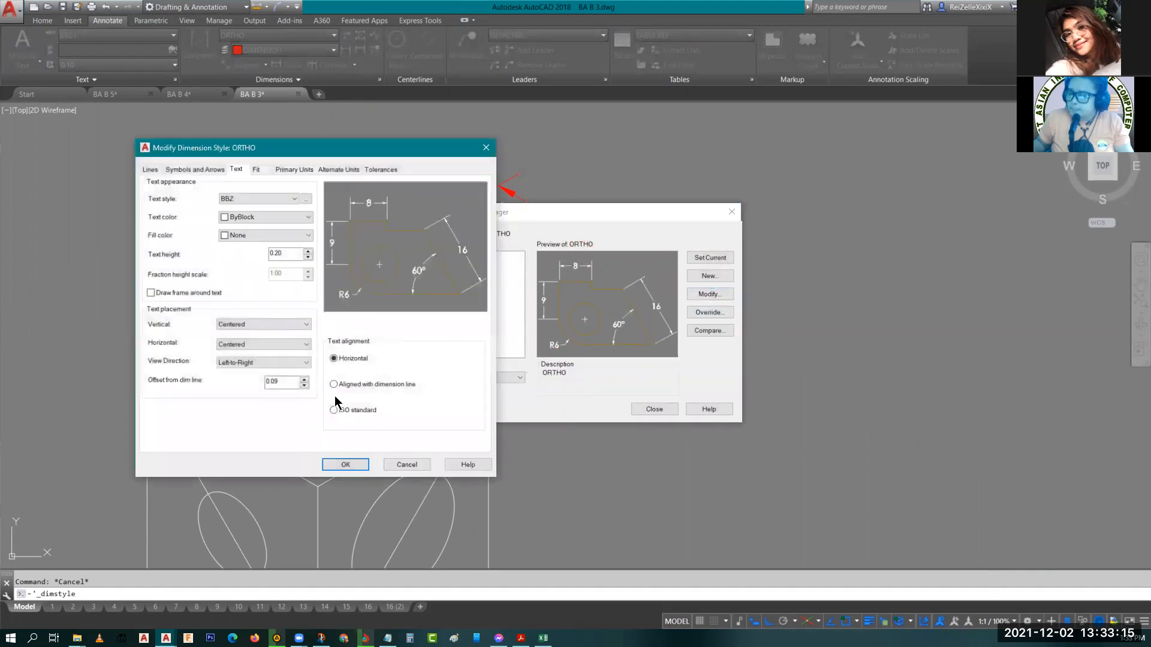
left_click(333, 384)
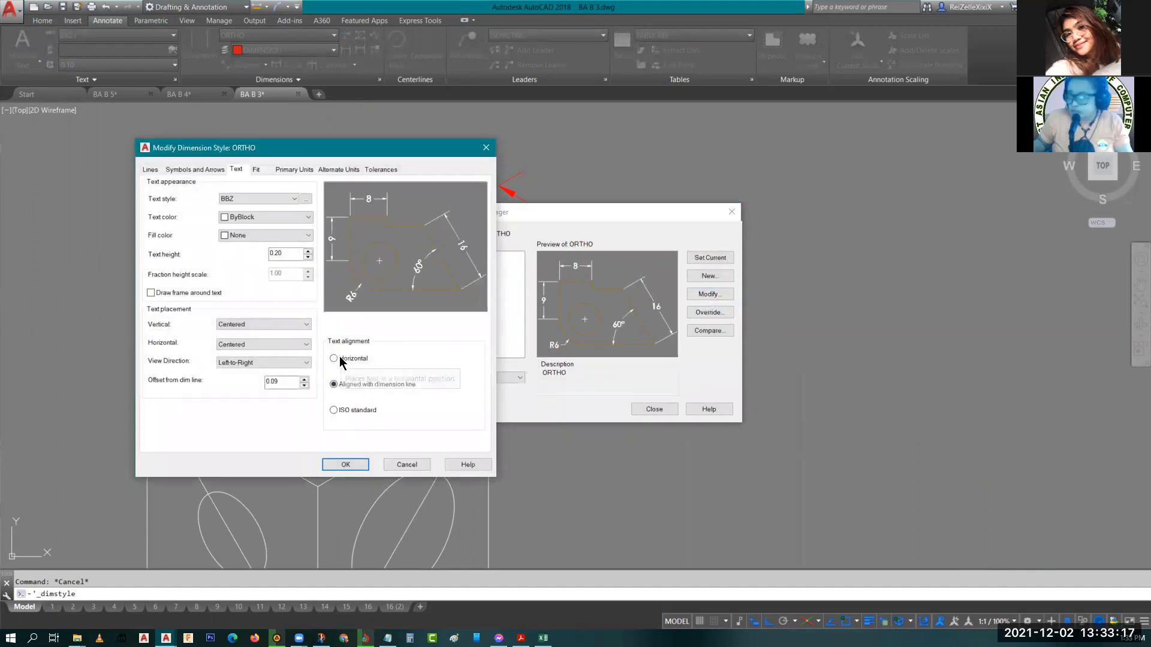
left_click(366, 463)
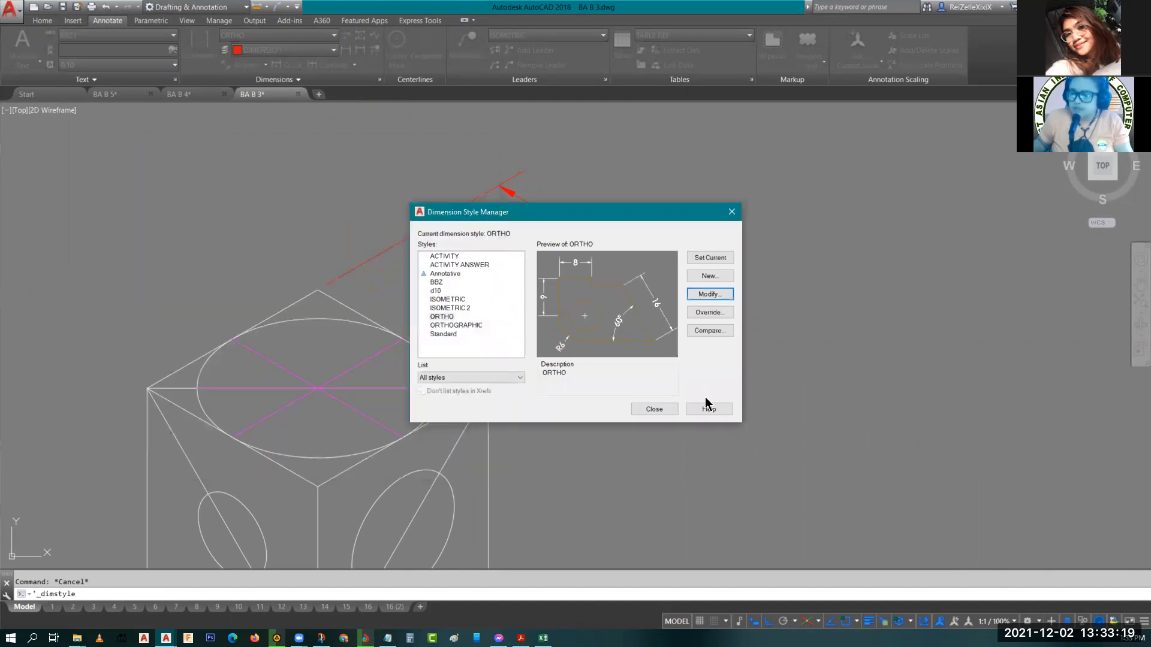
left_click(654, 410)
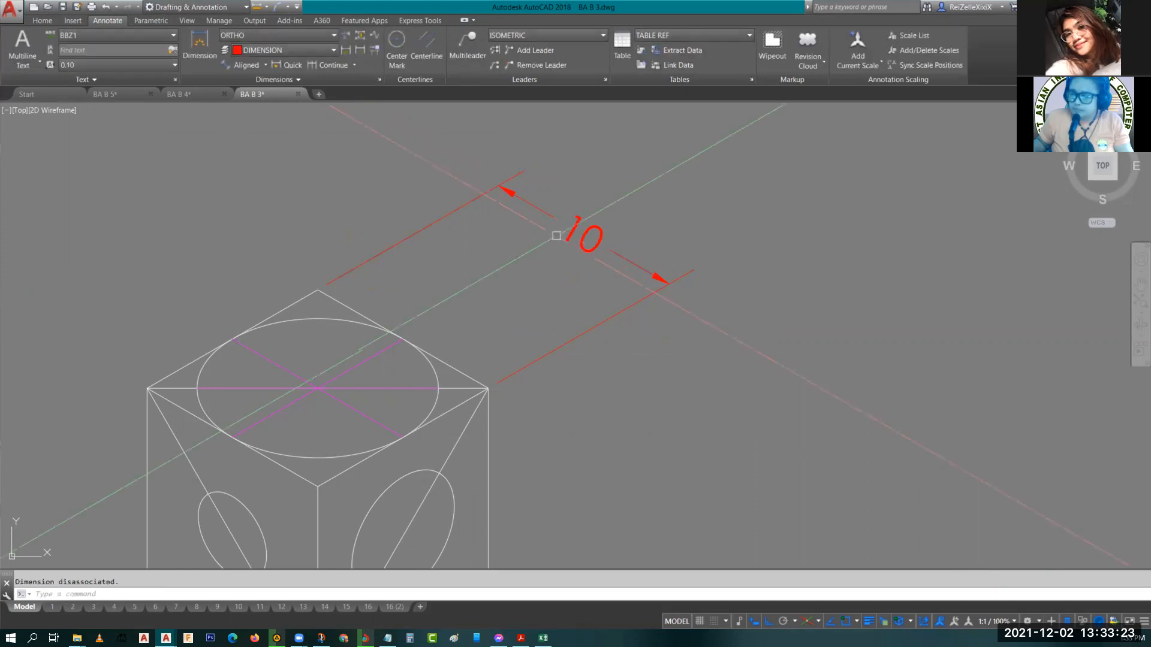
Set the dimension text's oblique angle to 30 in the text editor.
left_click(581, 233)
double_click(575, 240)
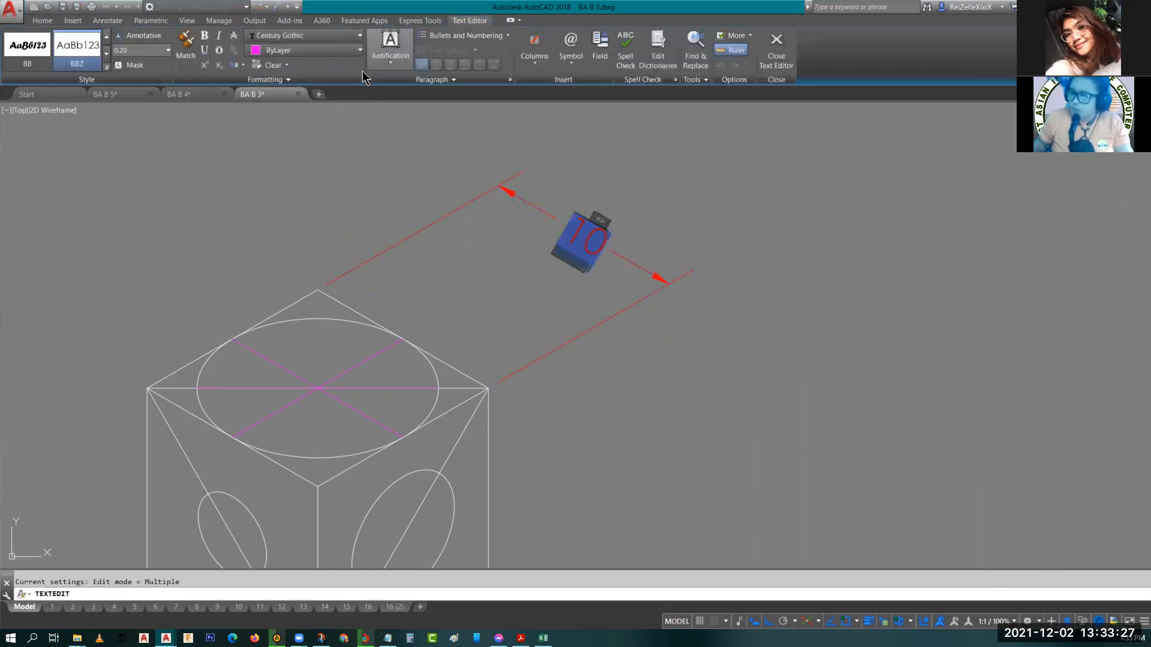
left_click(293, 79)
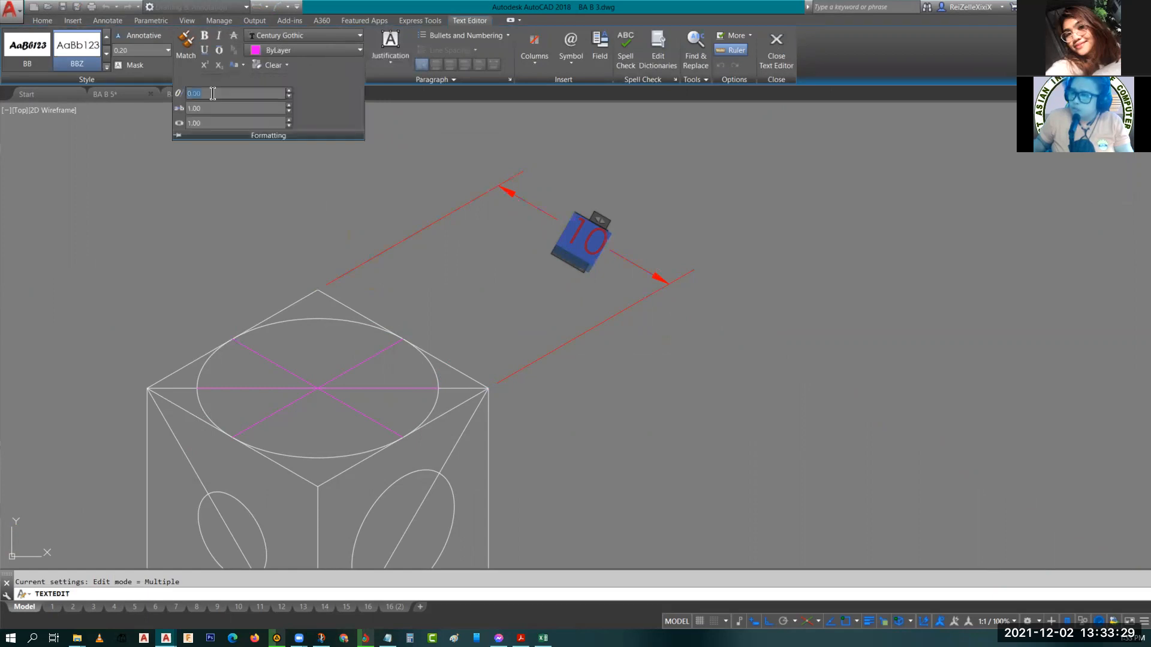
type("30")
key("Return")
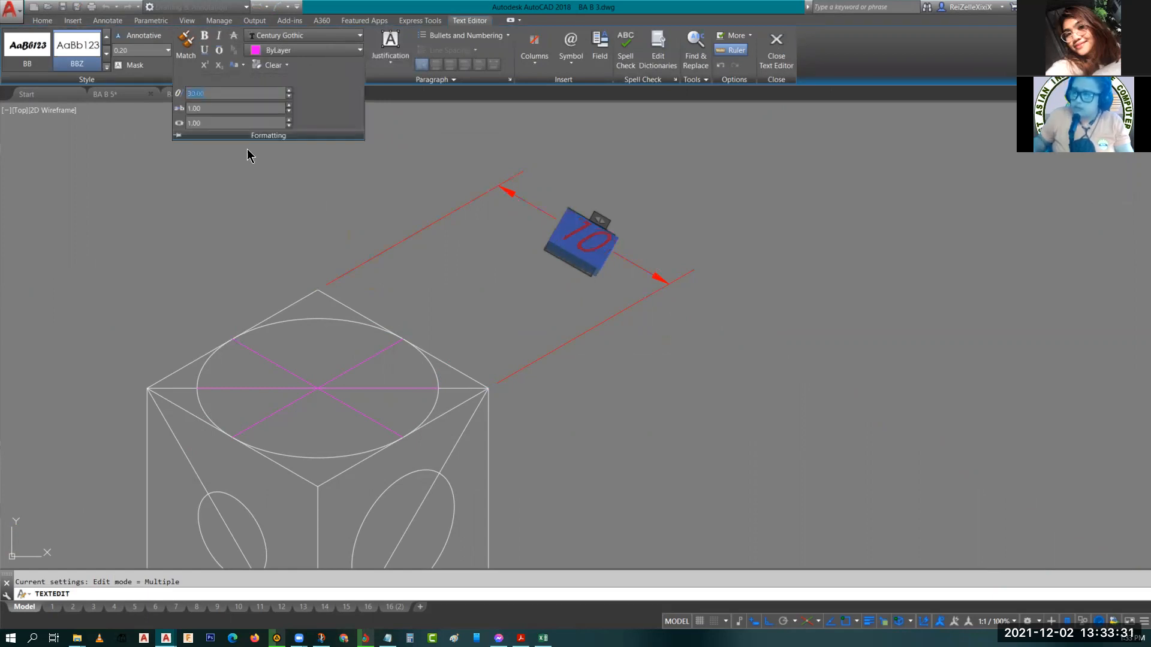
left_click(682, 216)
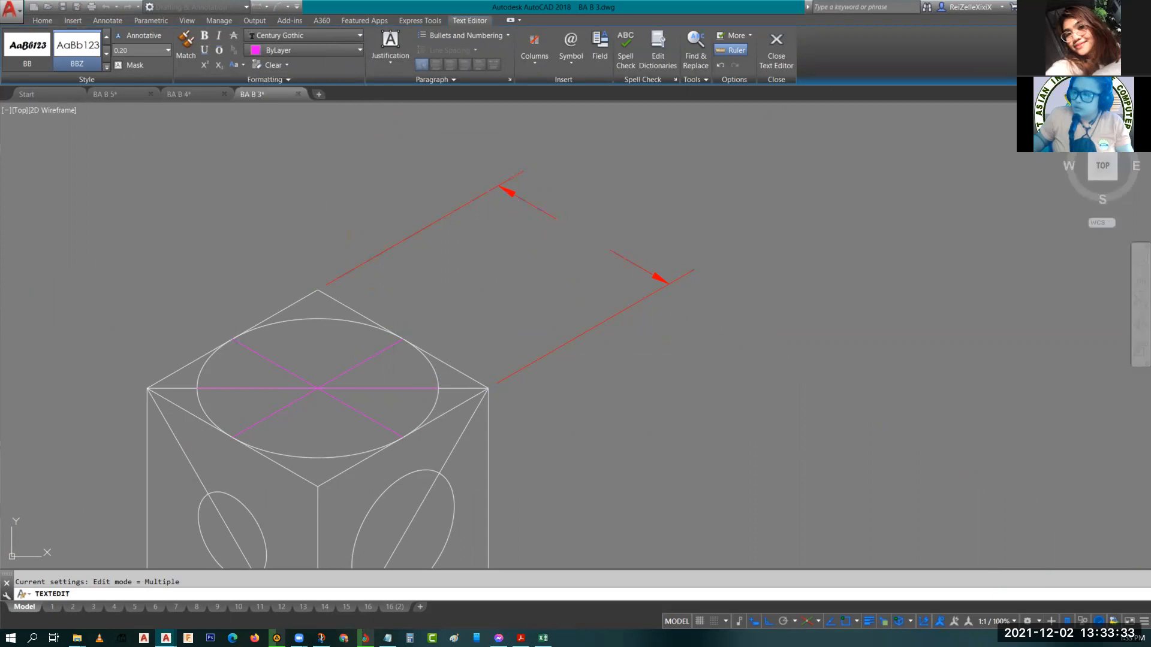
Insert a diameter symbol in front of the dimension text 10.
scroll(576, 234, "up", 4)
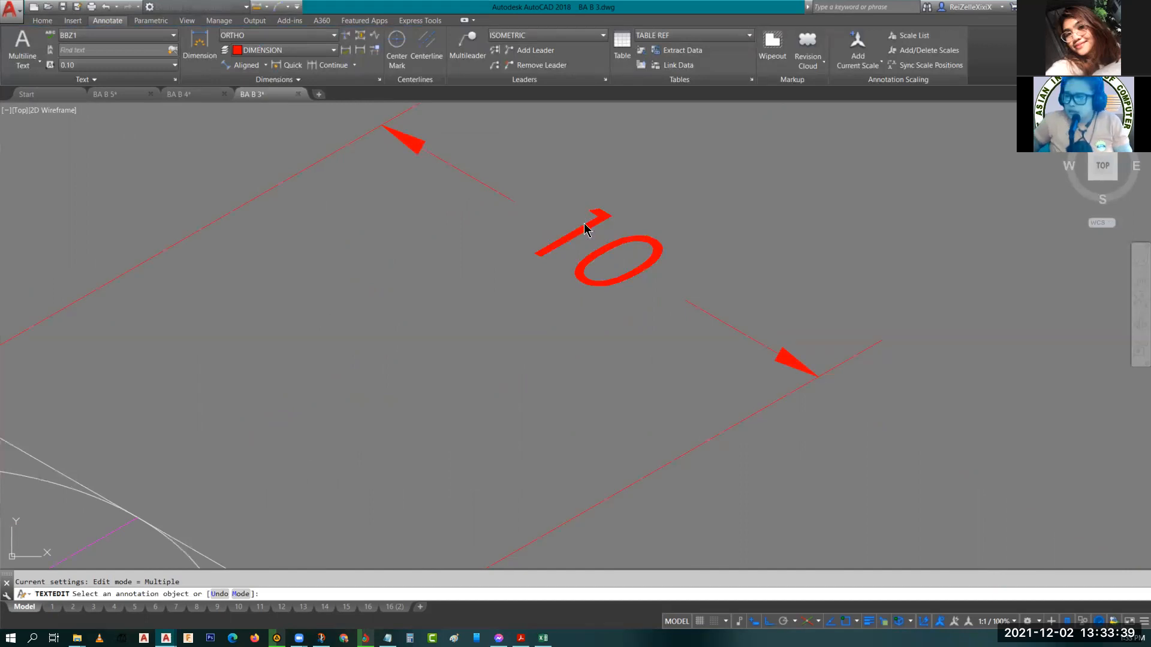
left_click(580, 224)
double_click(578, 222)
left_click(570, 190)
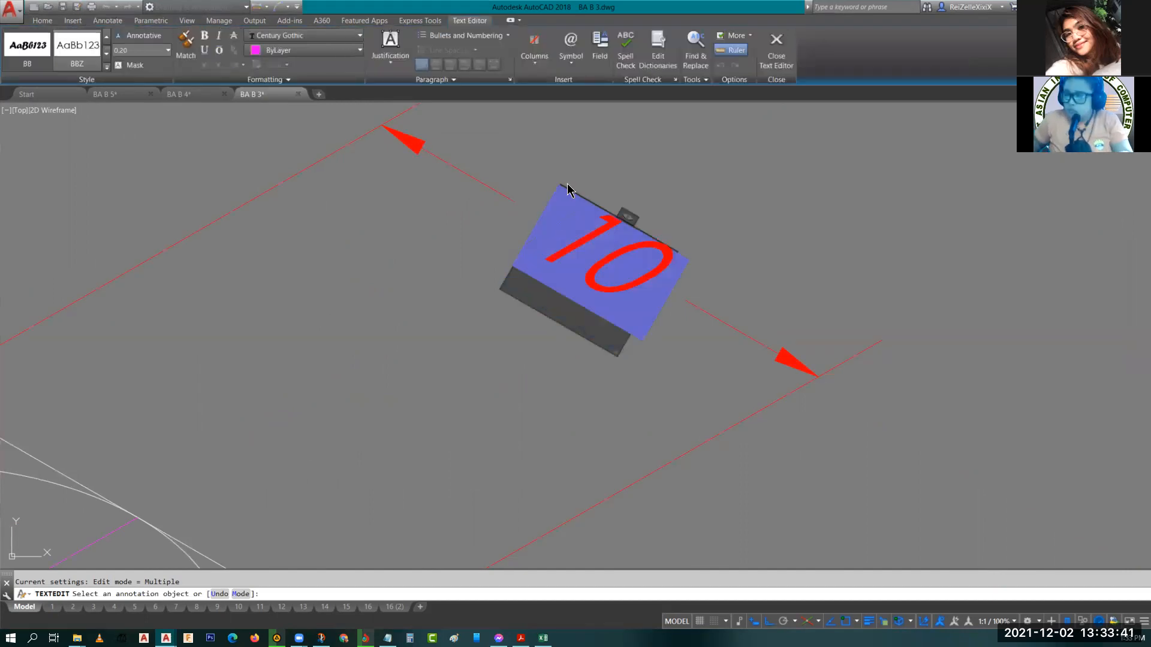
left_click(586, 47)
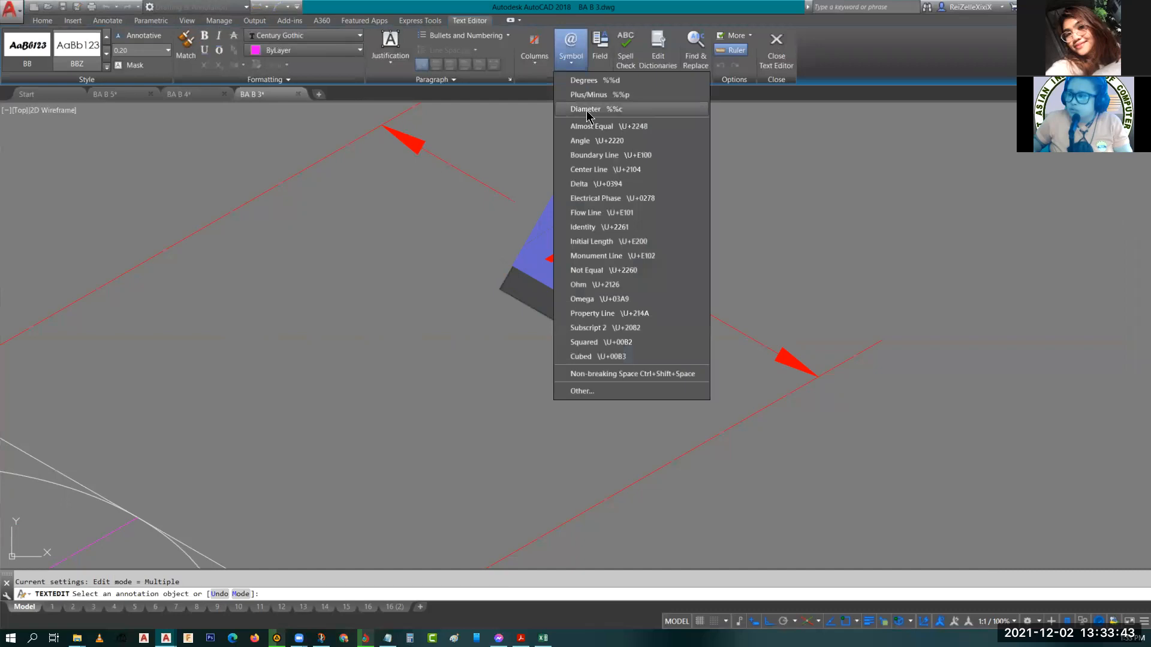
left_click(587, 111)
left_click(420, 287)
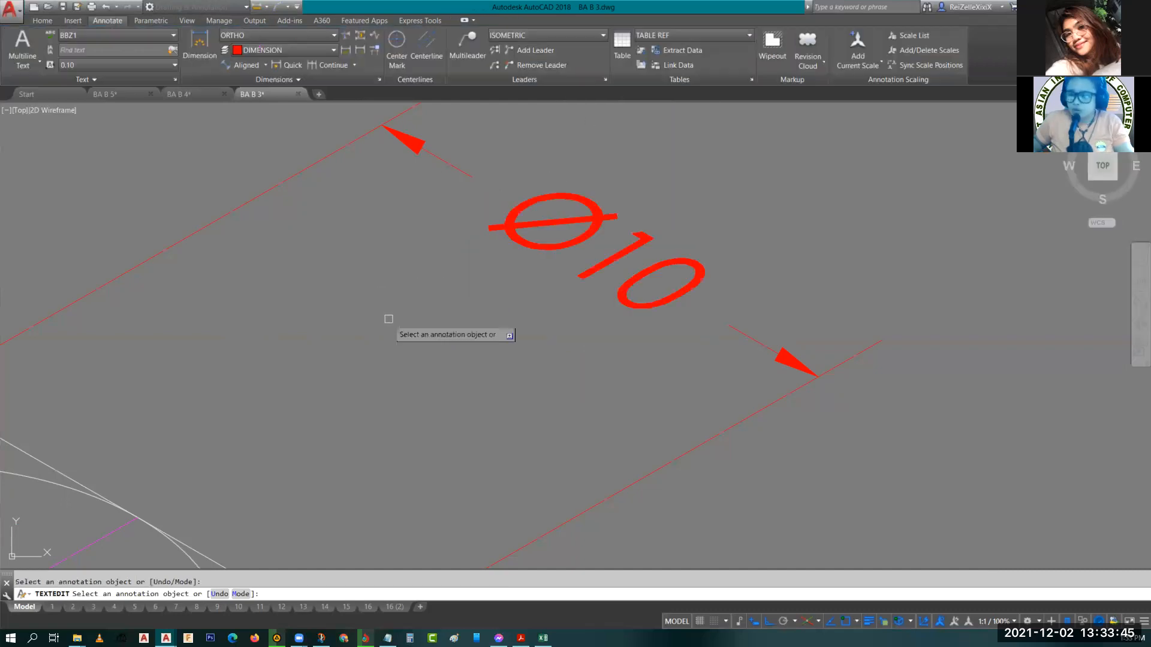
key("Escape")
Create a new multileader style named PRACTICE, starting from the Standard style.
scroll(394, 354, "down", 5)
scroll(314, 383, "up", 6)
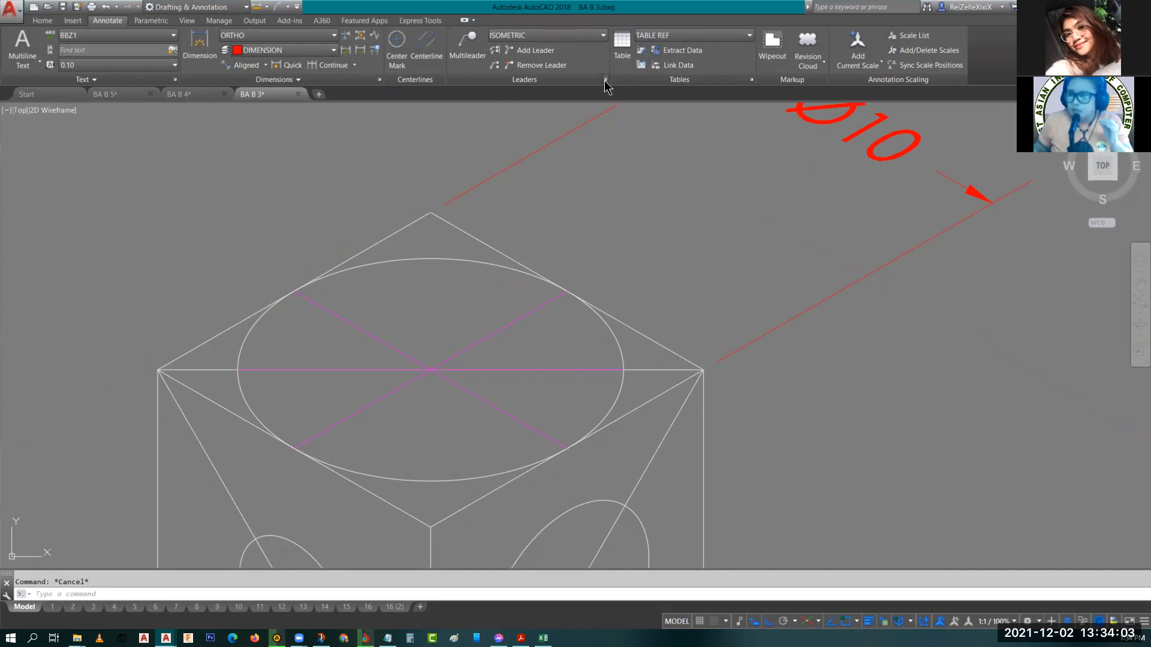
mouse_move(607, 85)
left_mouse_down()
mouse_move(470, 90)
mouse_move(486, 90)
left_mouse_up()
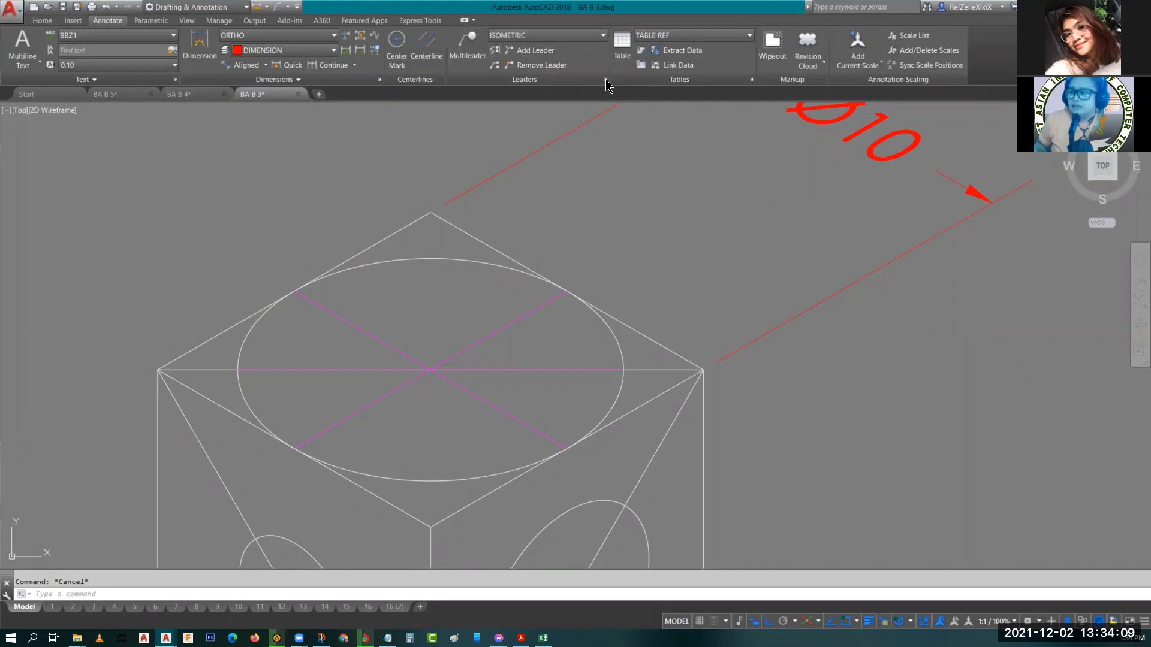
left_click(605, 79)
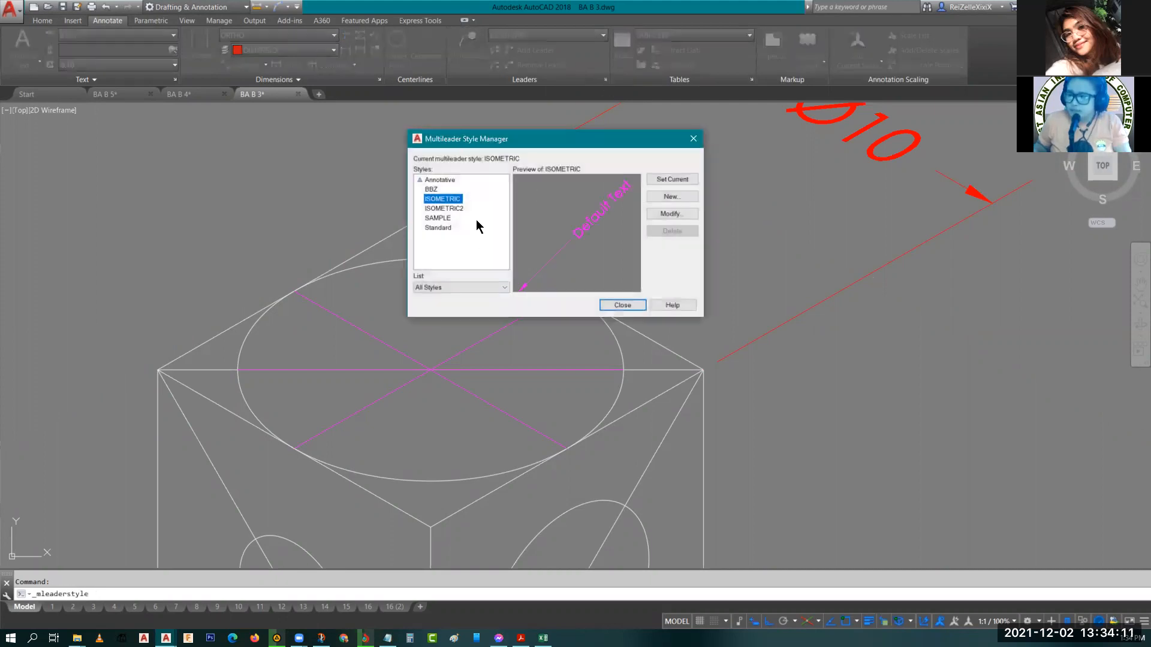
left_click(669, 197)
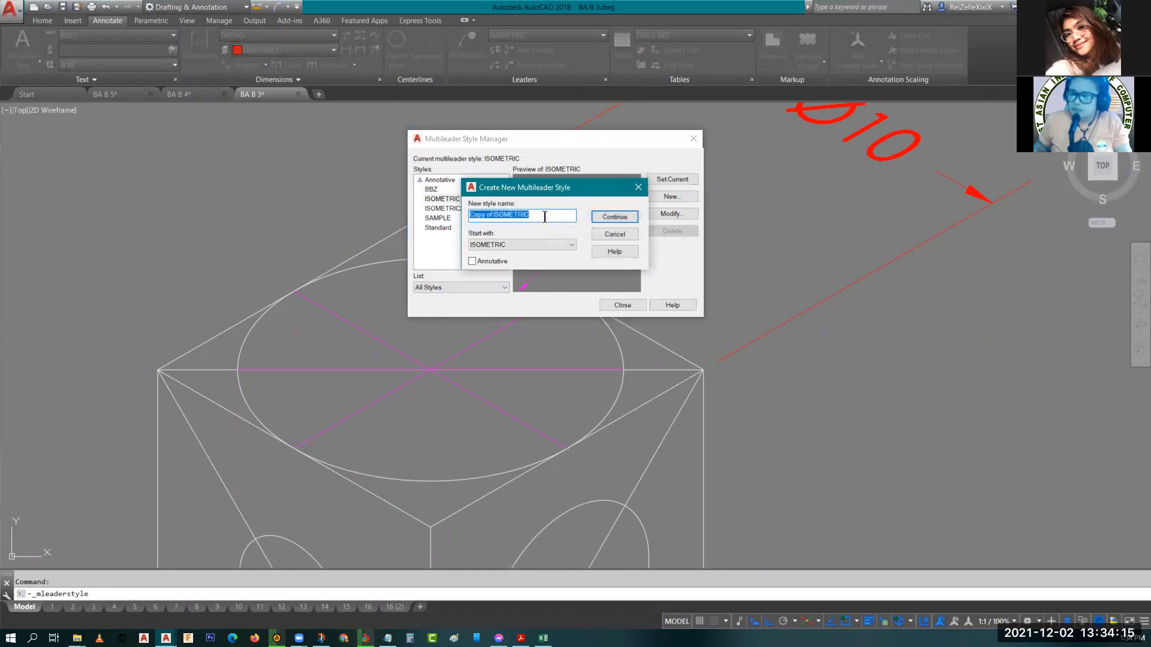
left_click(521, 245)
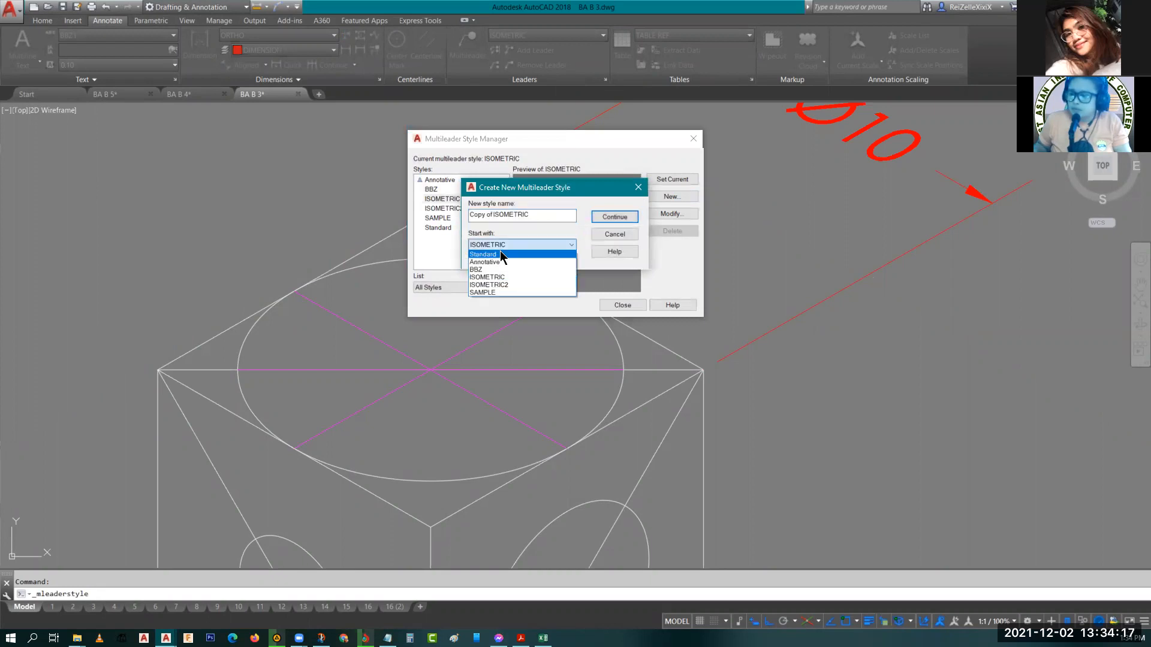
left_click(500, 252)
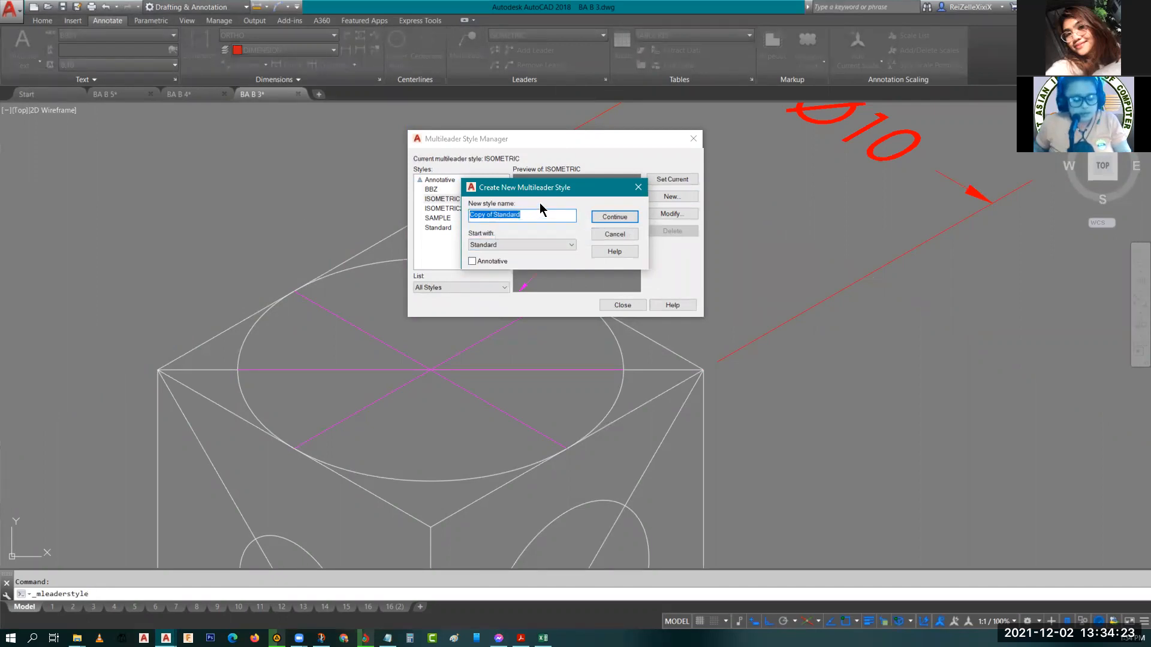
type("P")
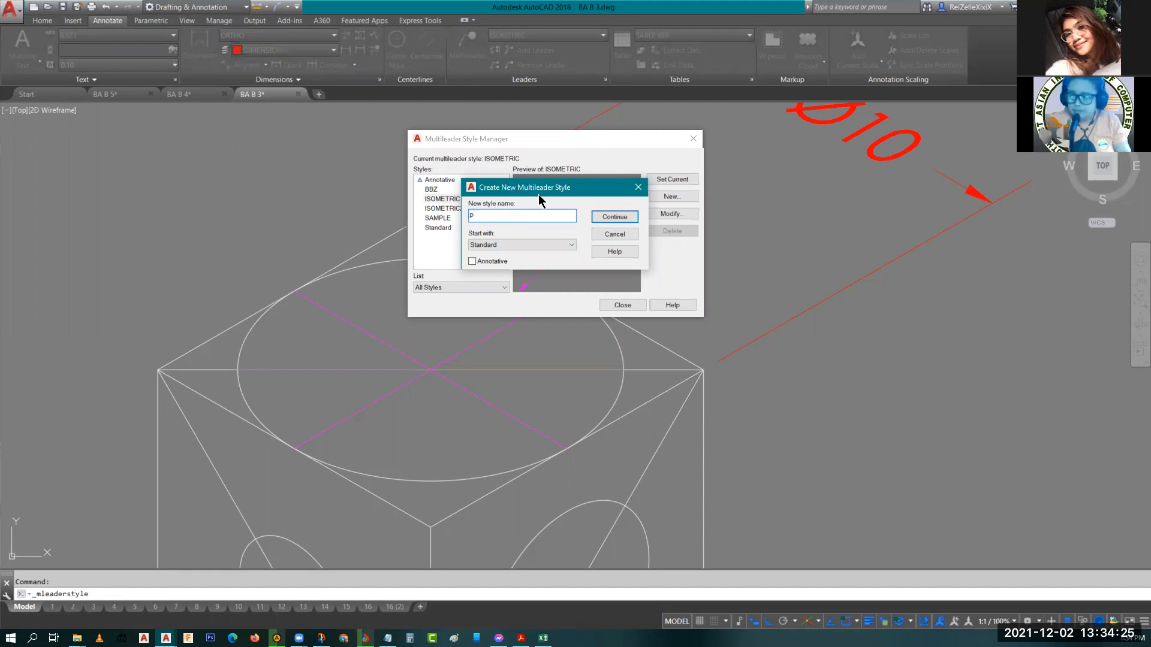
type("PRACTICE")
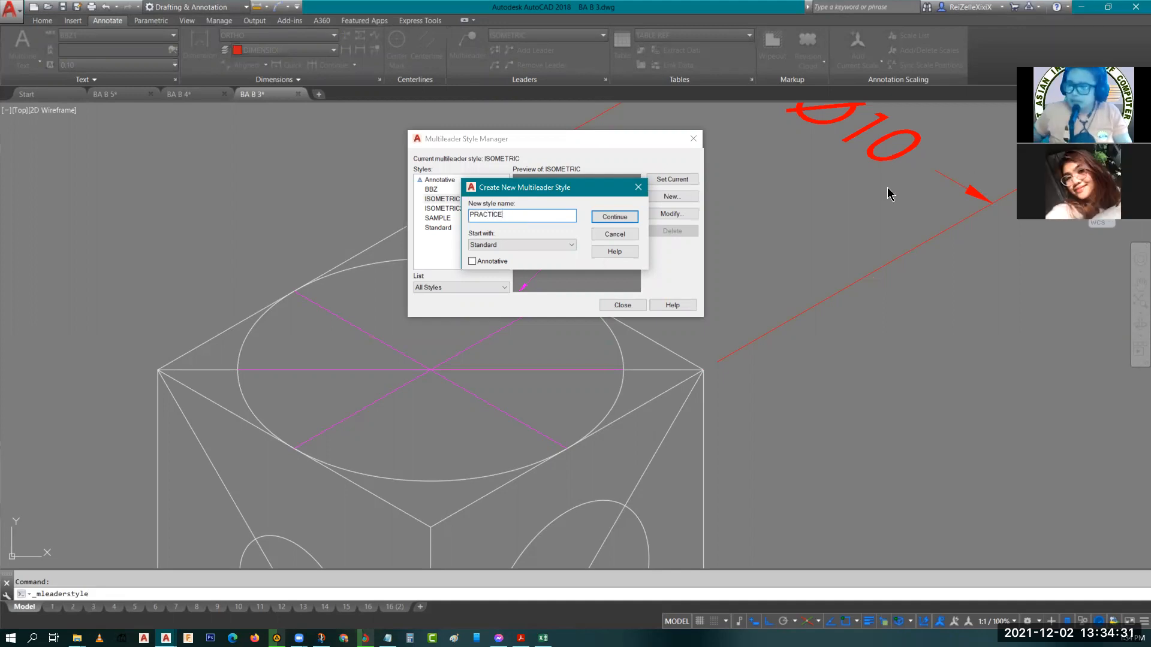
left_click(635, 218)
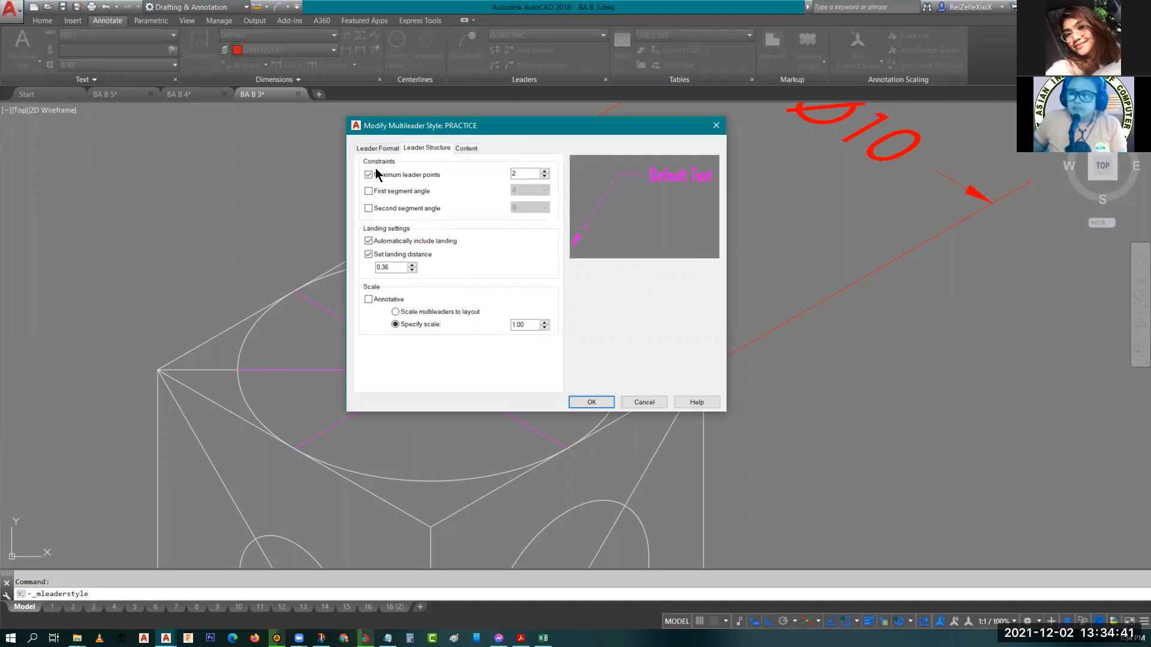
Set maximum leader points to 3, first segment angle to 45 and second segment angle to 30.
left_click(545, 172)
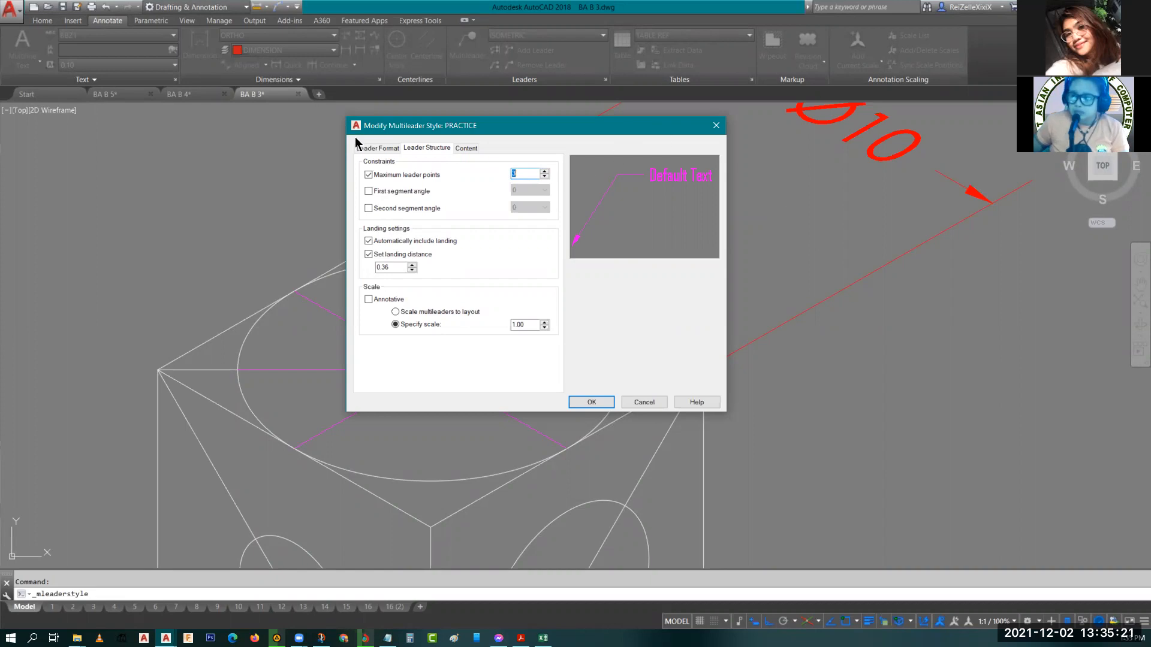
left_click(368, 191)
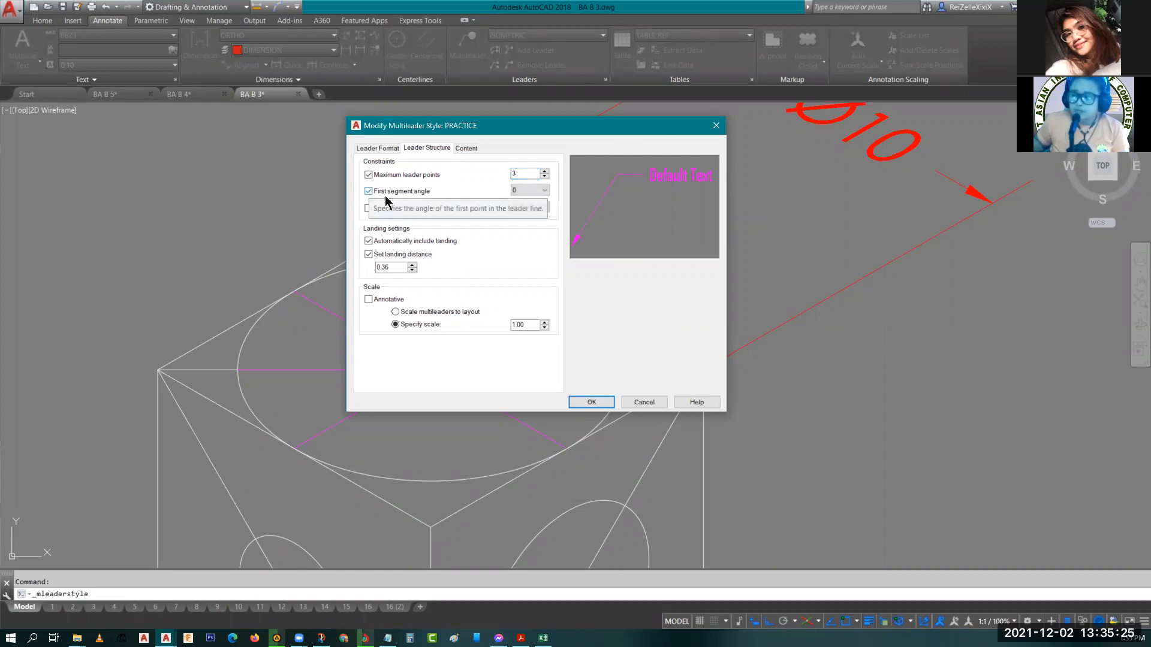
left_click(530, 190)
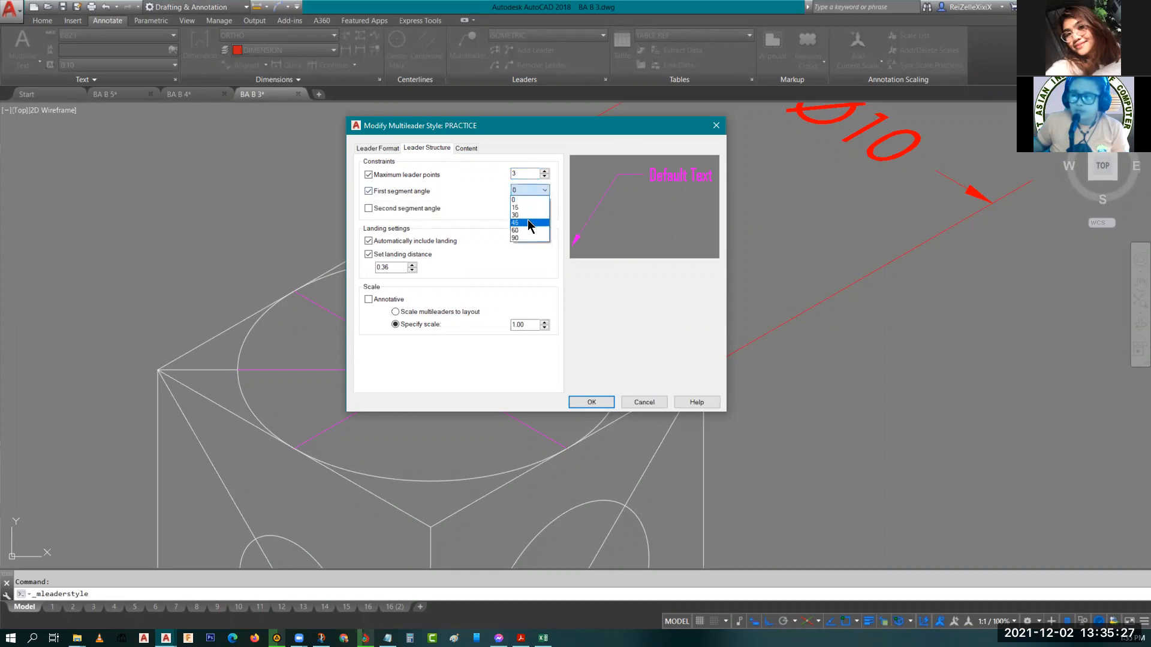
left_click(526, 222)
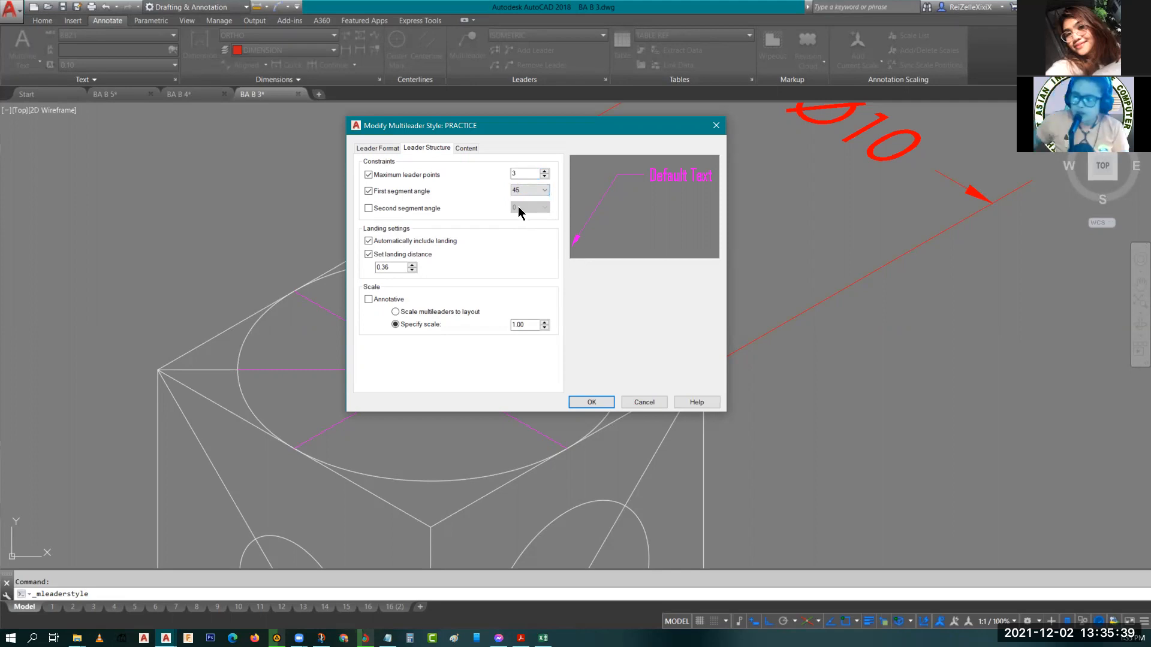
left_click(369, 208)
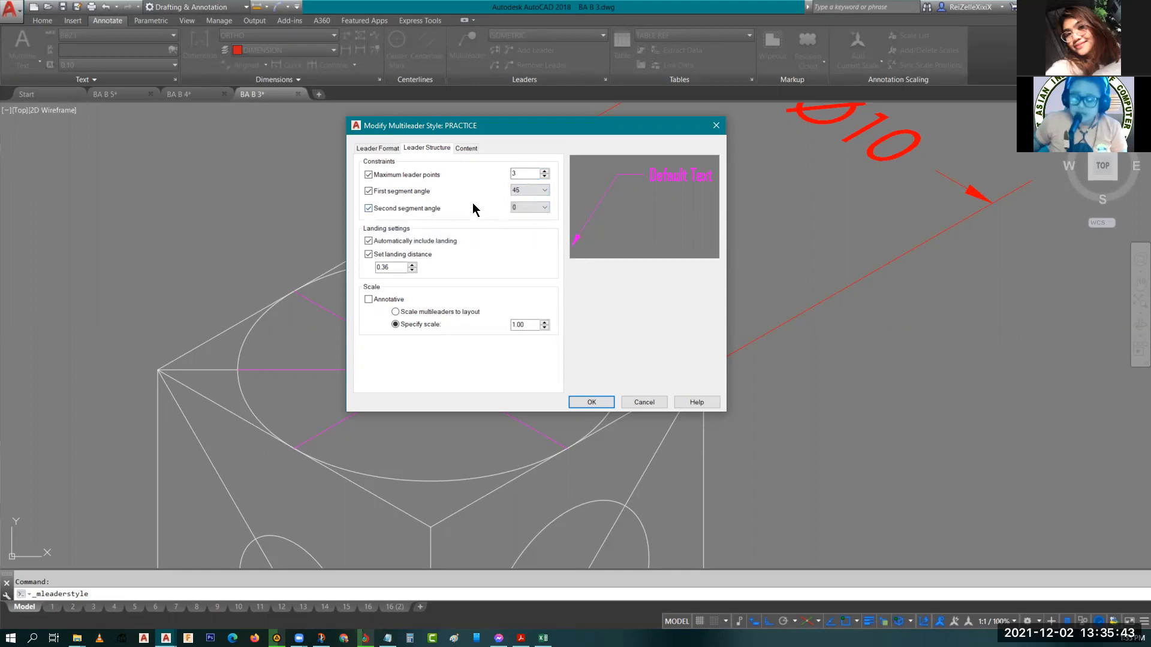
left_click(531, 207)
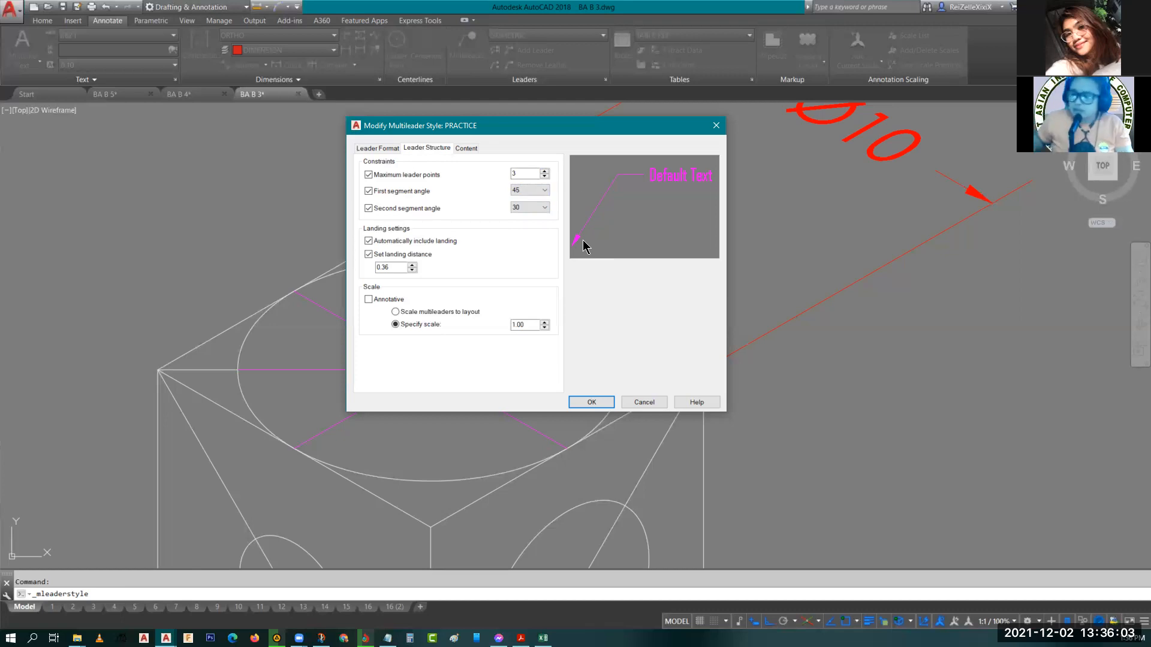
Set the multileader style's scale to 10.
double_click(527, 325)
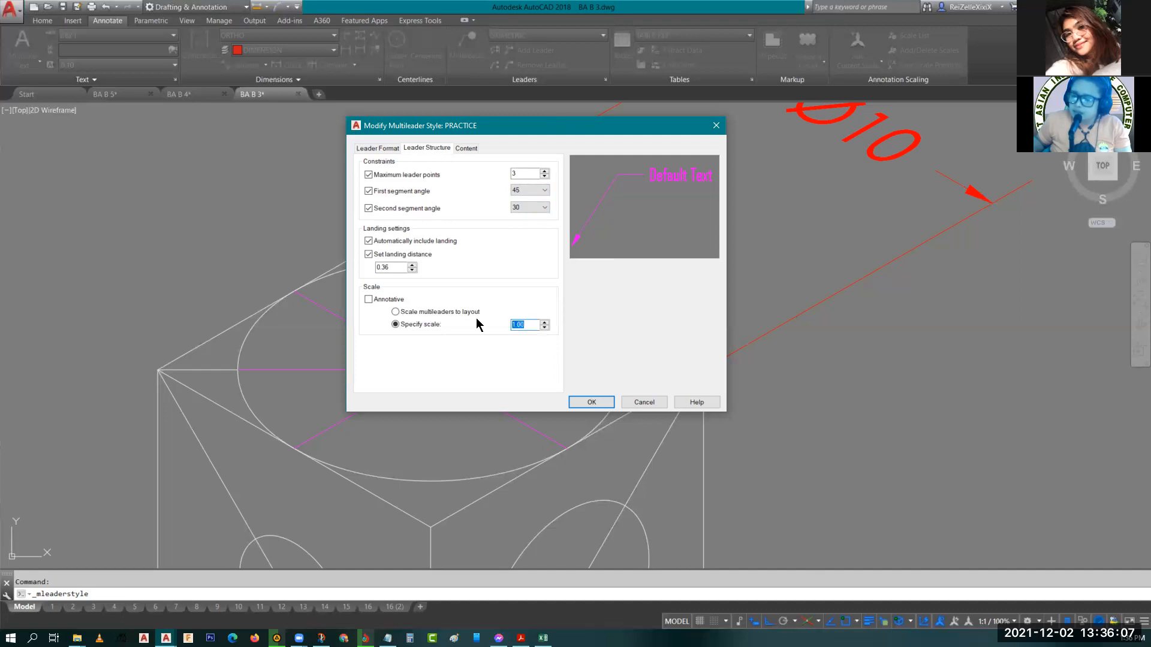
type("5")
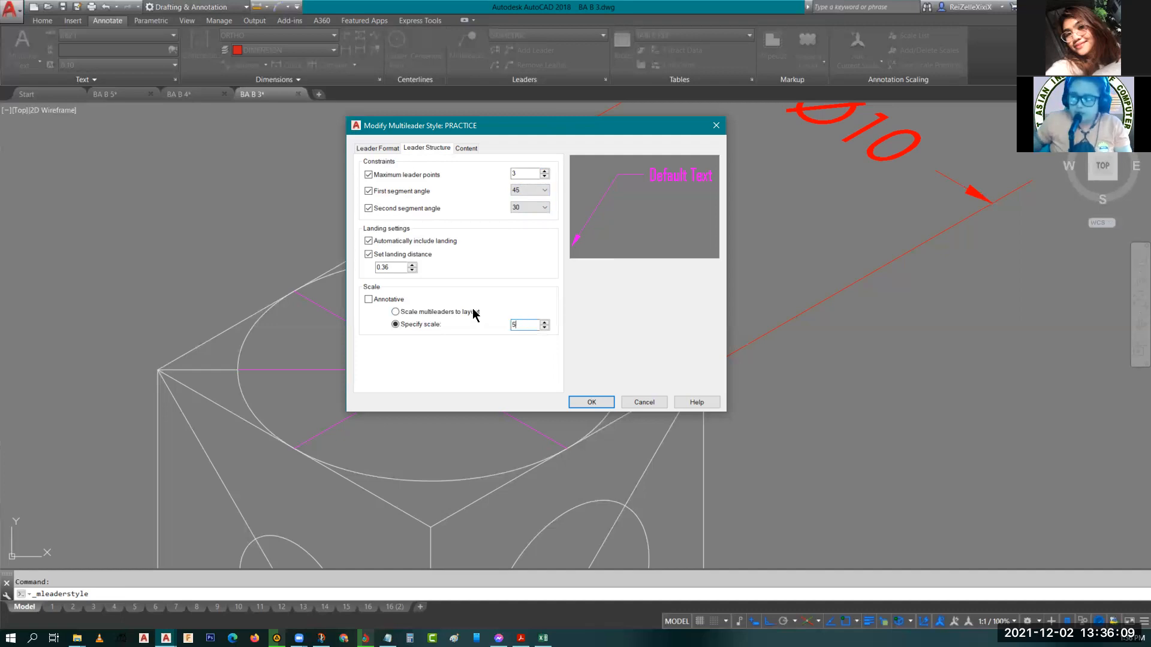
left_click_drag(523, 322, 477, 320)
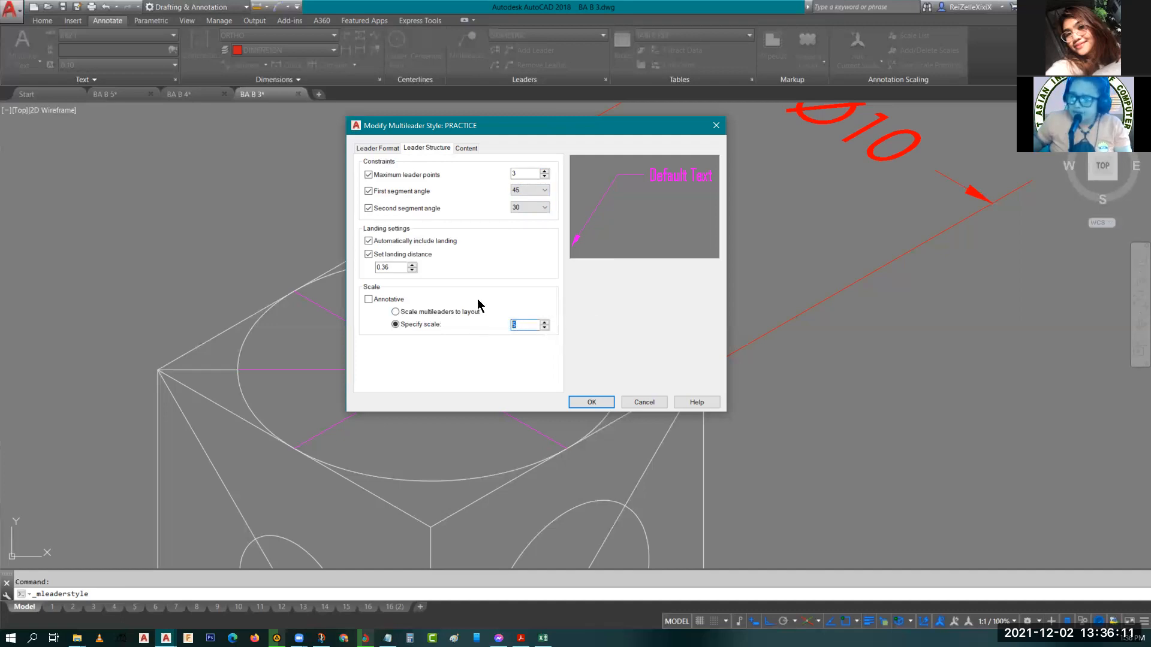
type("10")
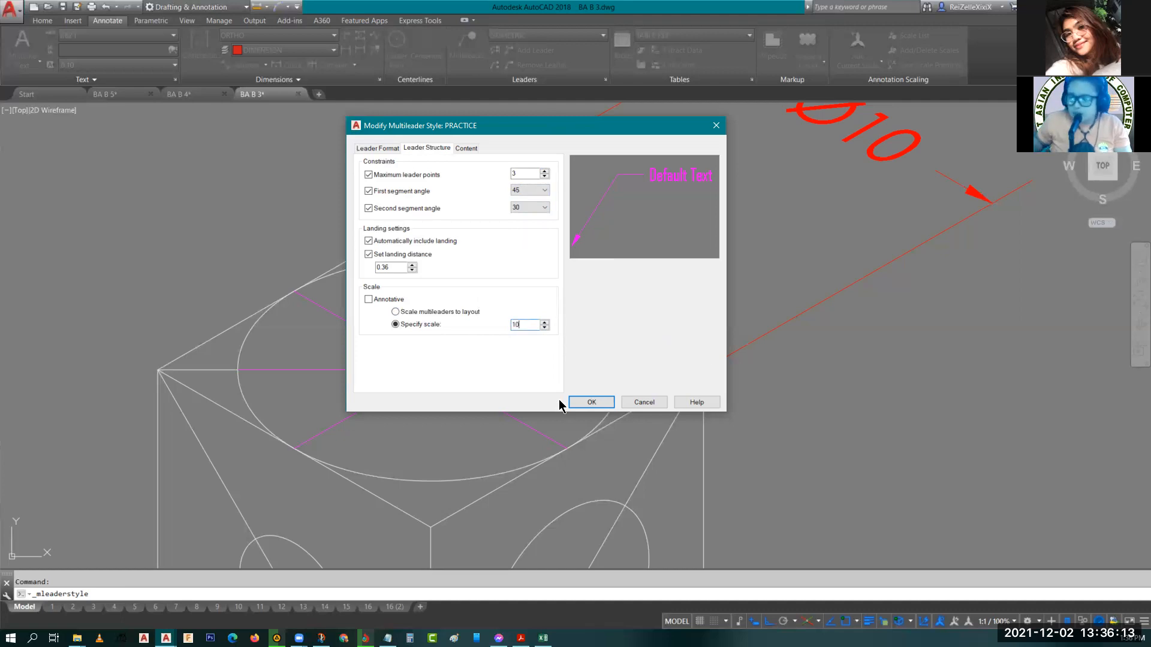
Set the multileader text angle to Always right-reading and save the PRACTICE style.
left_click(467, 148)
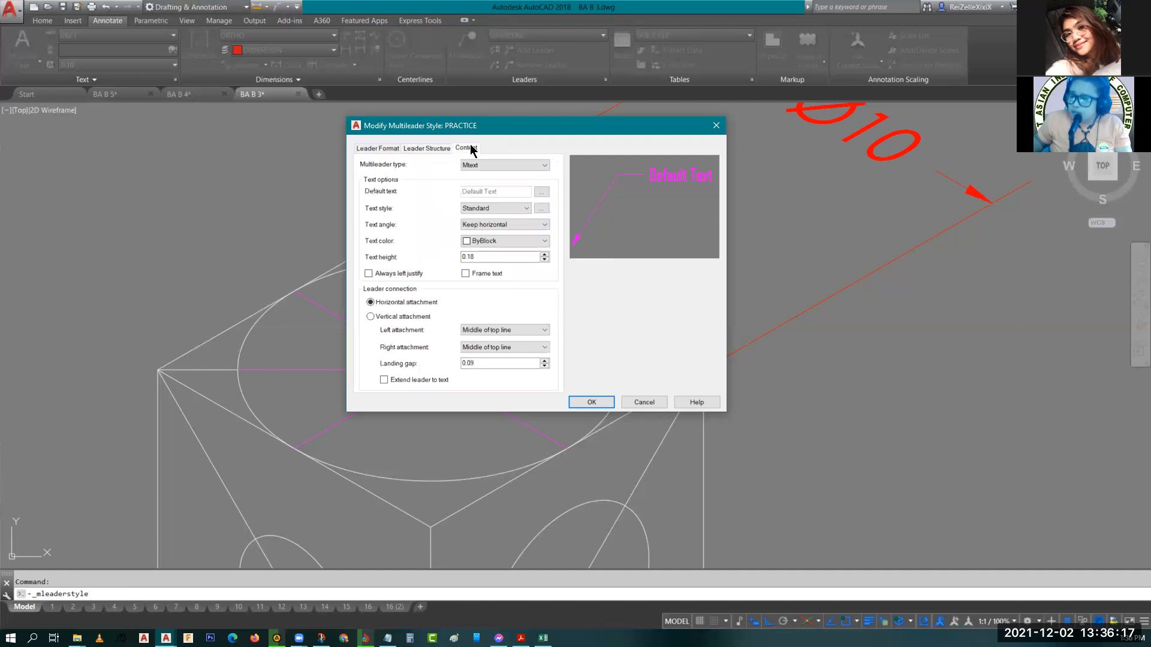
left_click(481, 226)
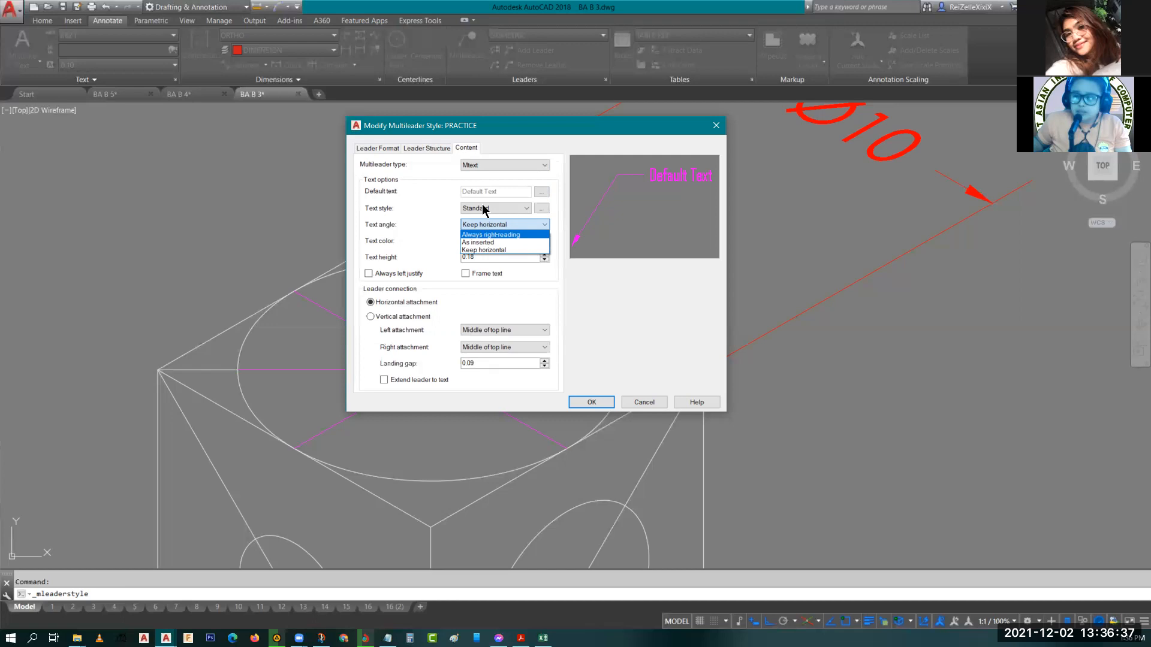
left_click(486, 234)
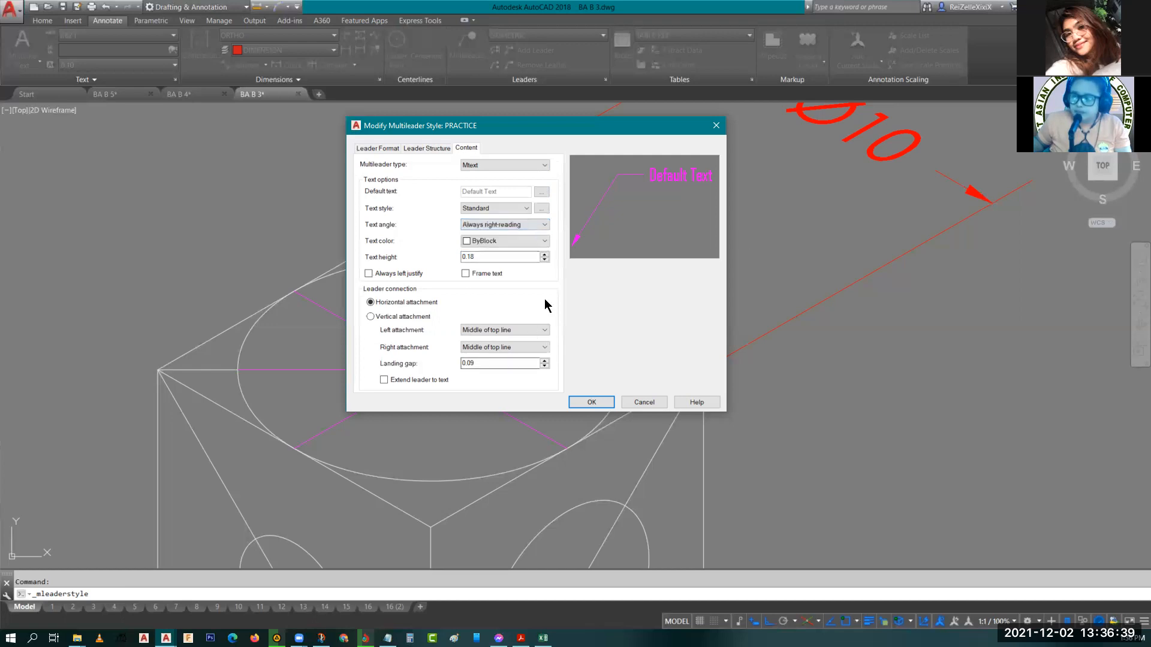
left_click(380, 150)
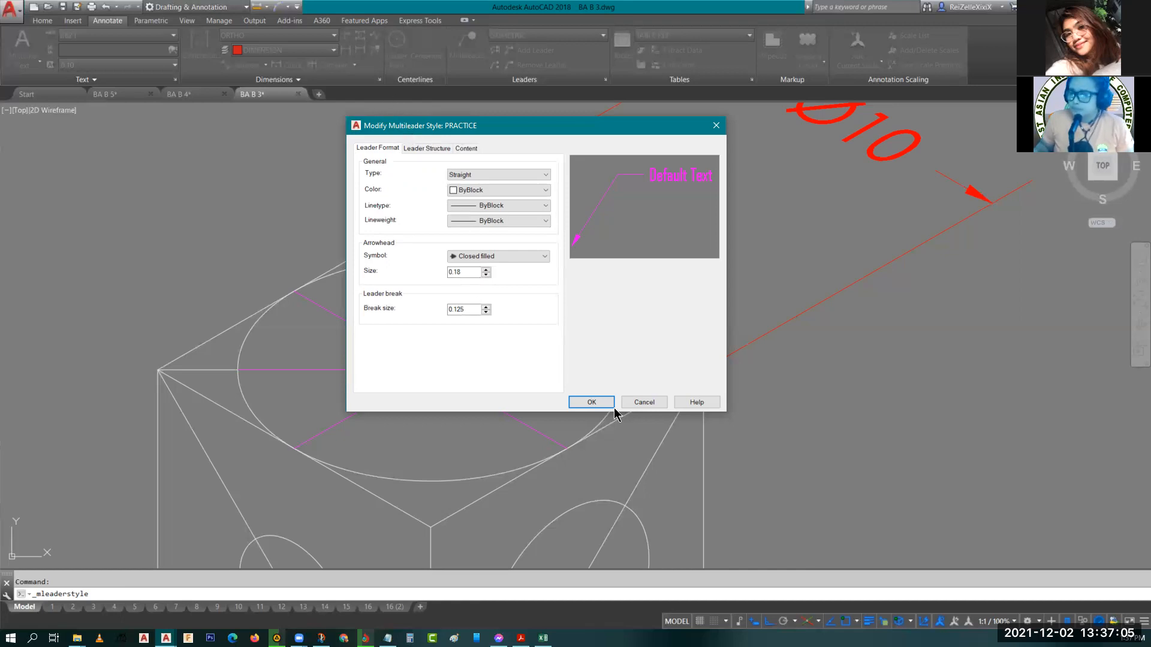
left_click(591, 402)
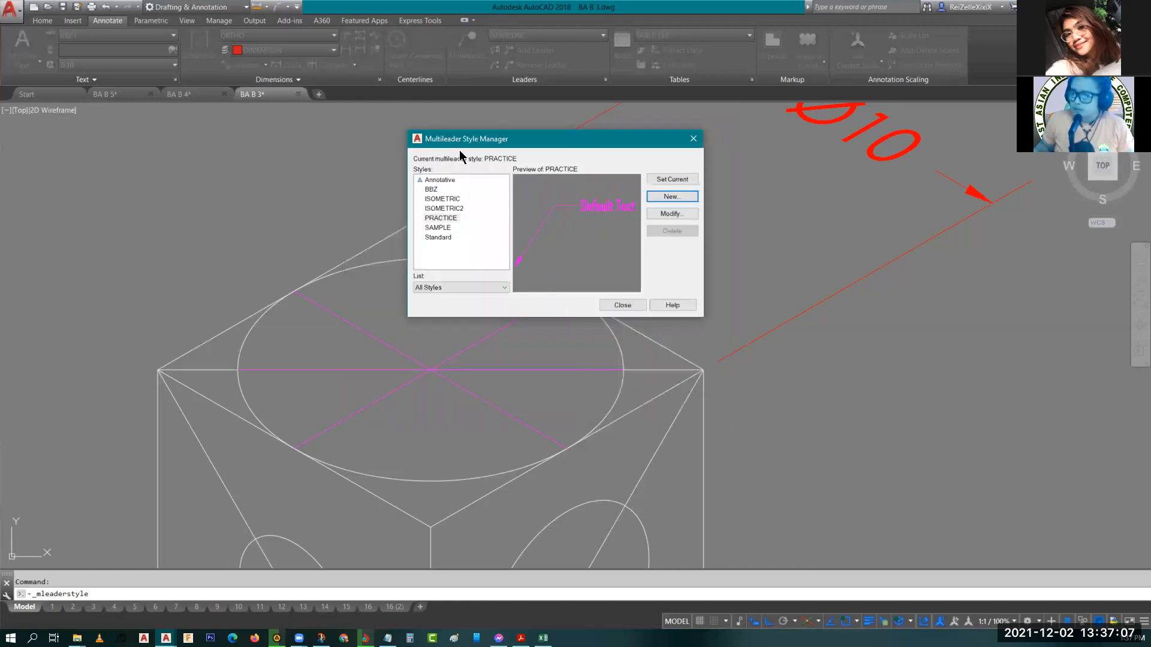
left_click(635, 306)
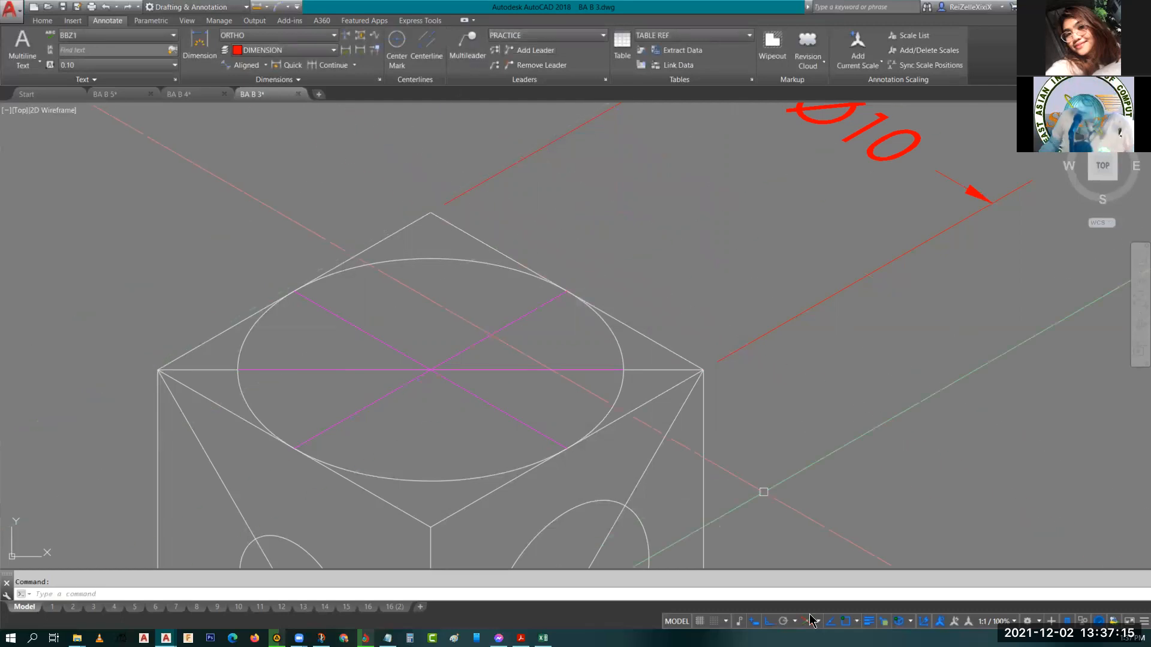
Turn off Ortho and try placing a multileader arrowhead at the top ellipse's upper quadrant.
left_click(769, 622)
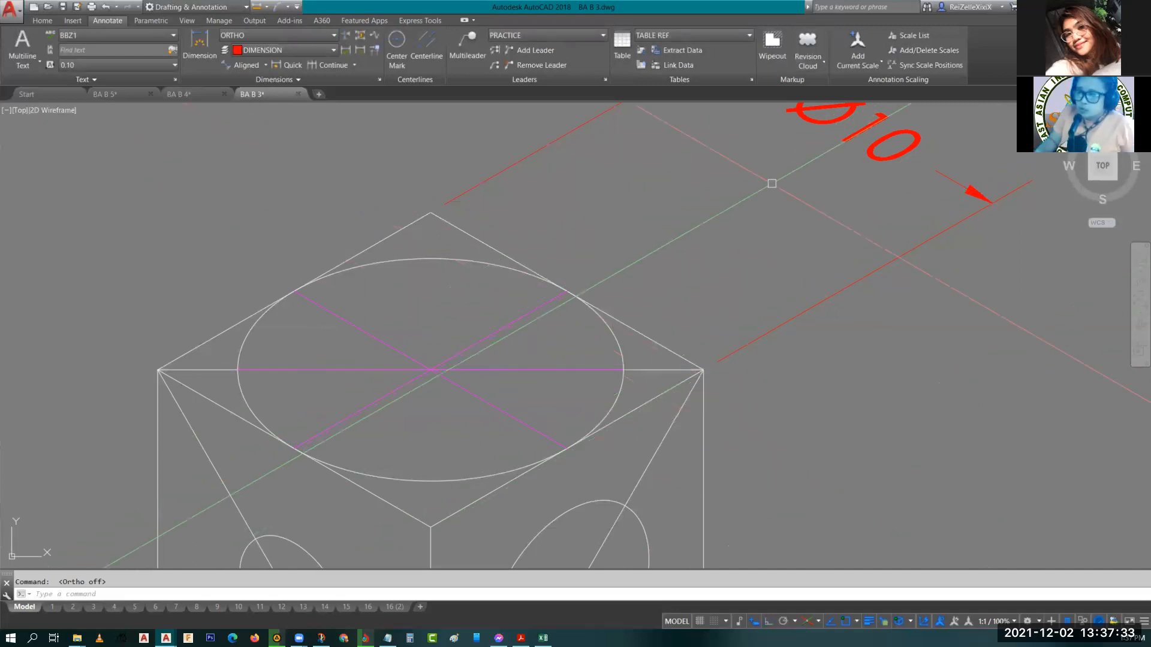
middle_click_drag(771, 184, 611, 282)
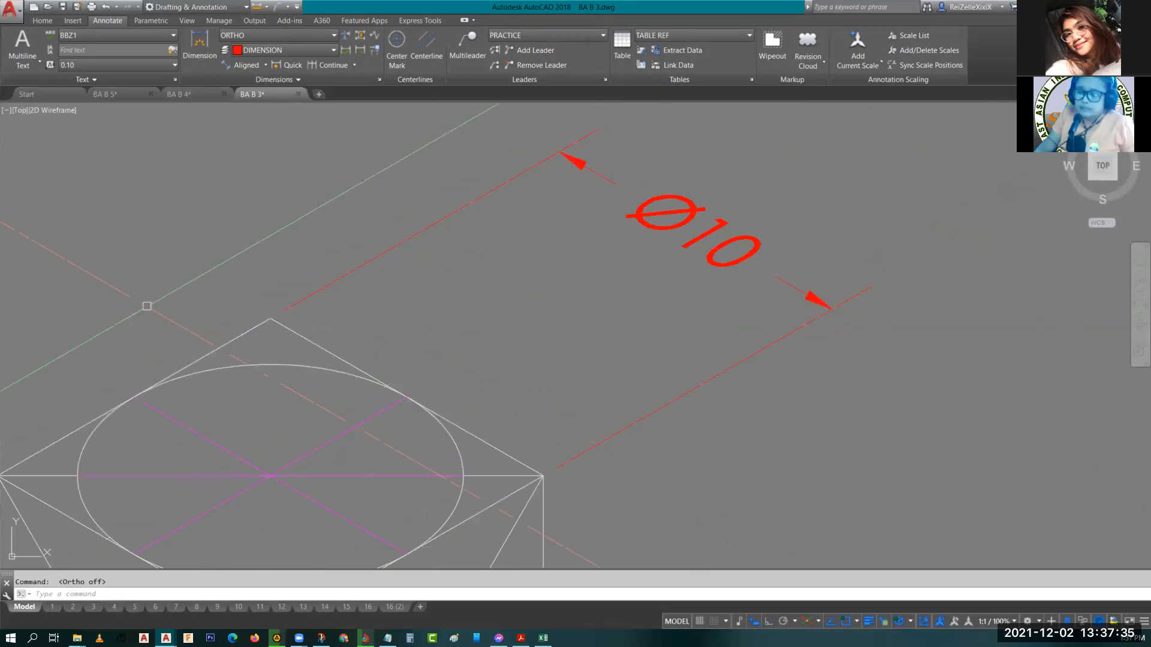
middle_click_drag(287, 386, 463, 289)
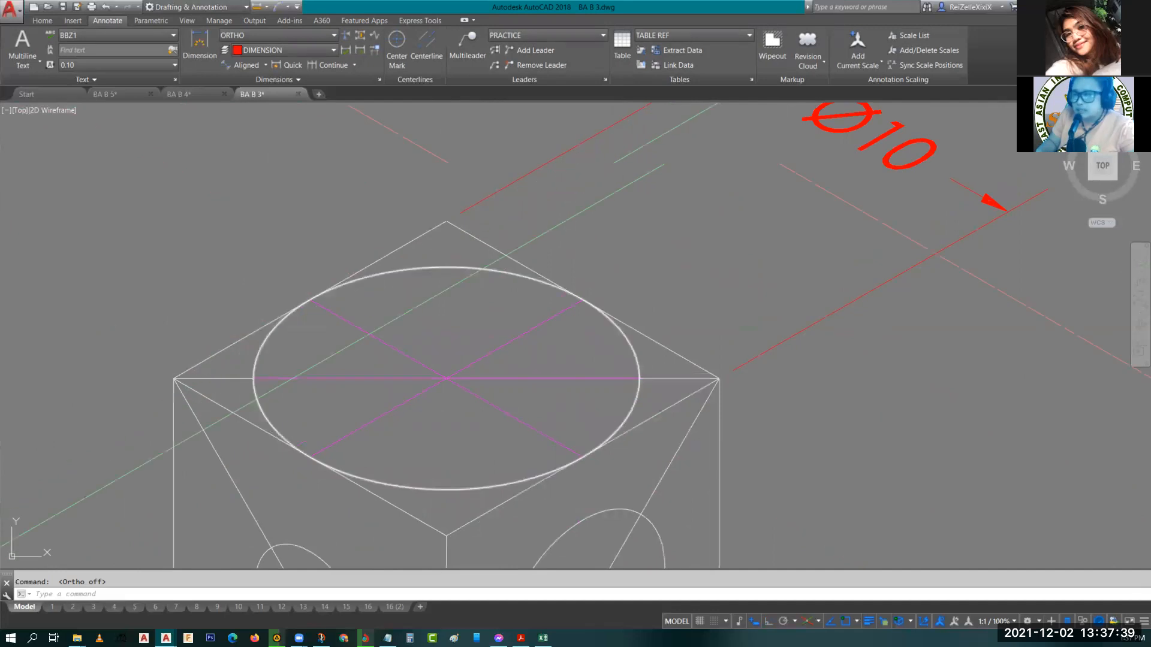
left_click(467, 51)
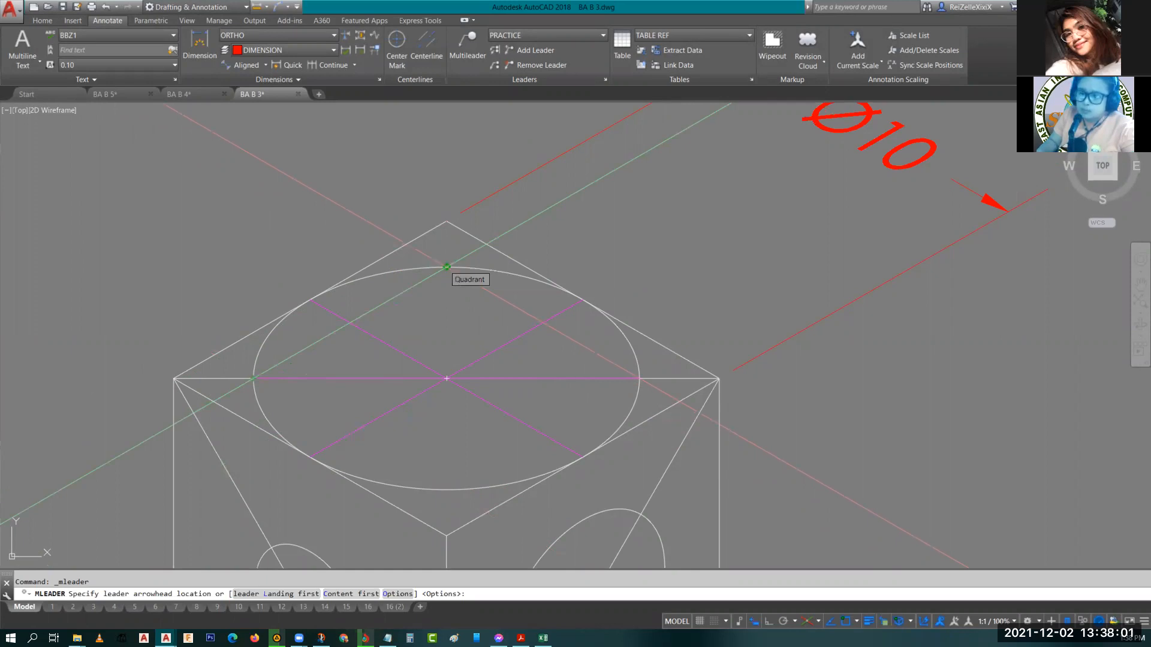
left_click(446, 267)
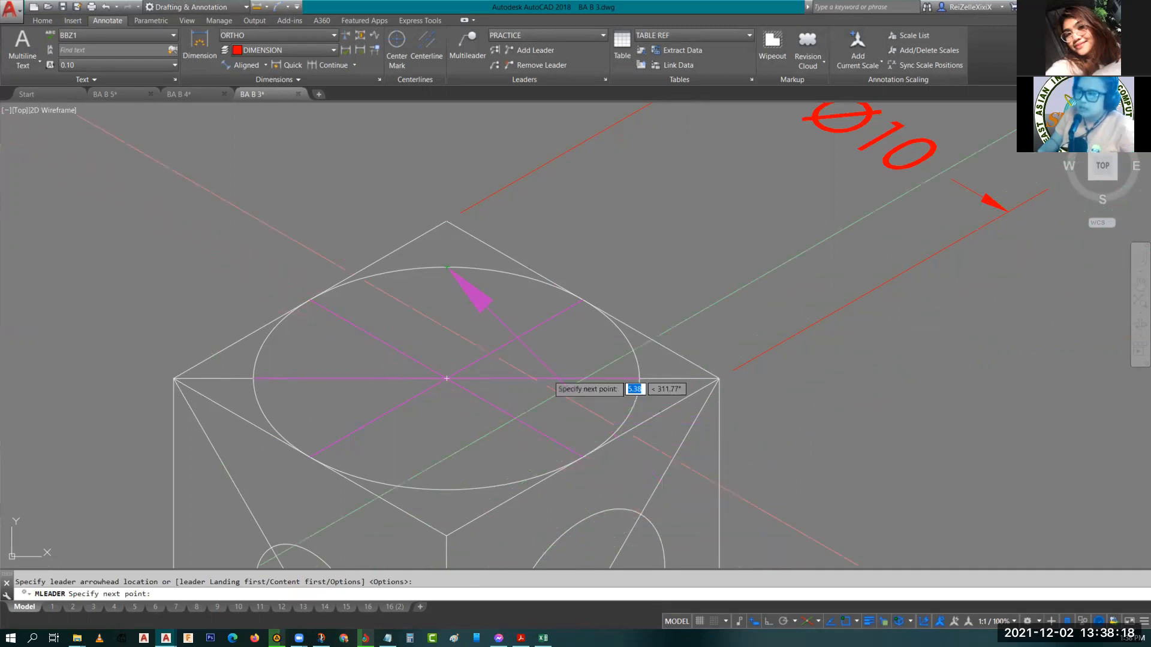
key("Escape")
Set the PRACTICE multileader style's scale to 5.
left_click(605, 80)
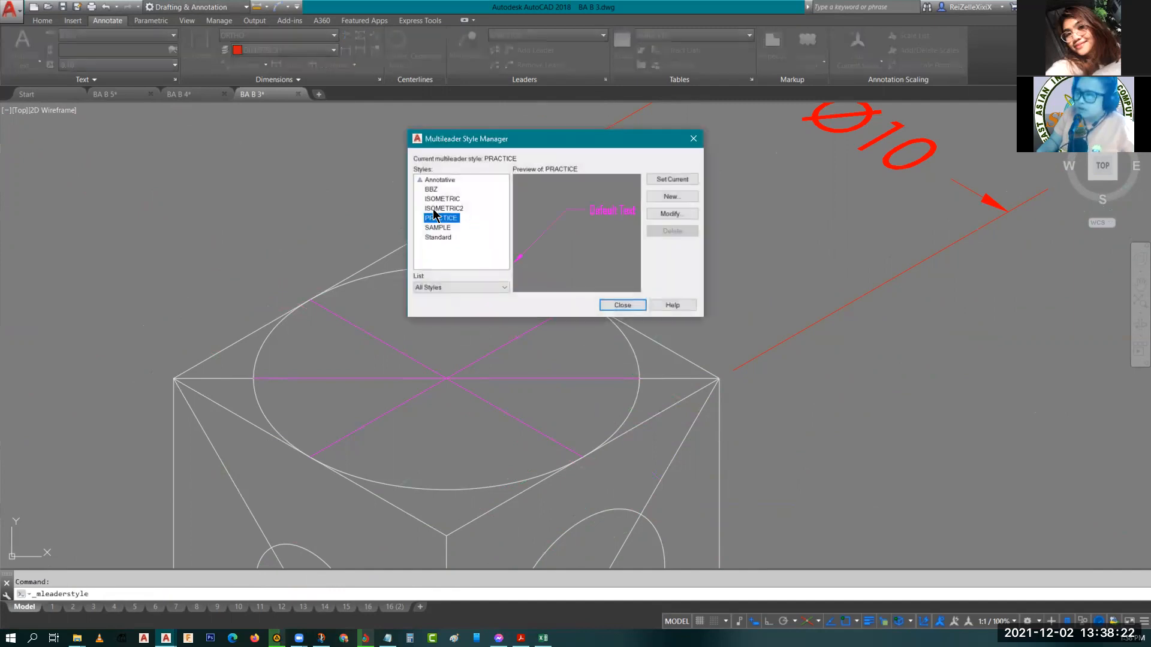
left_click(677, 212)
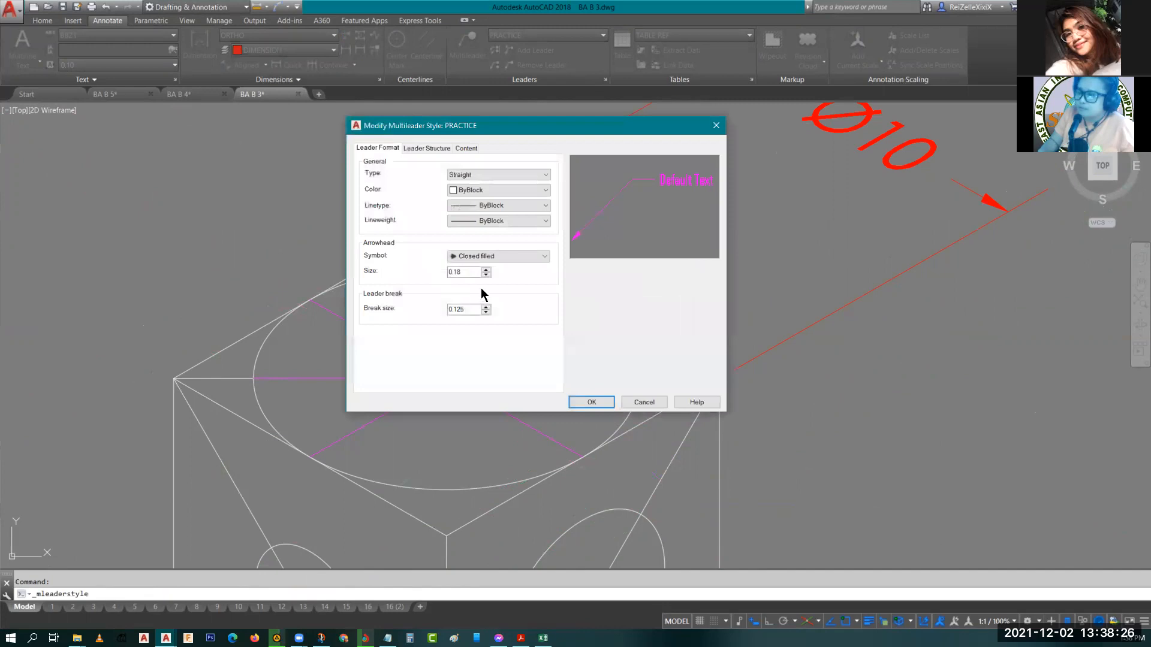
left_click(421, 150)
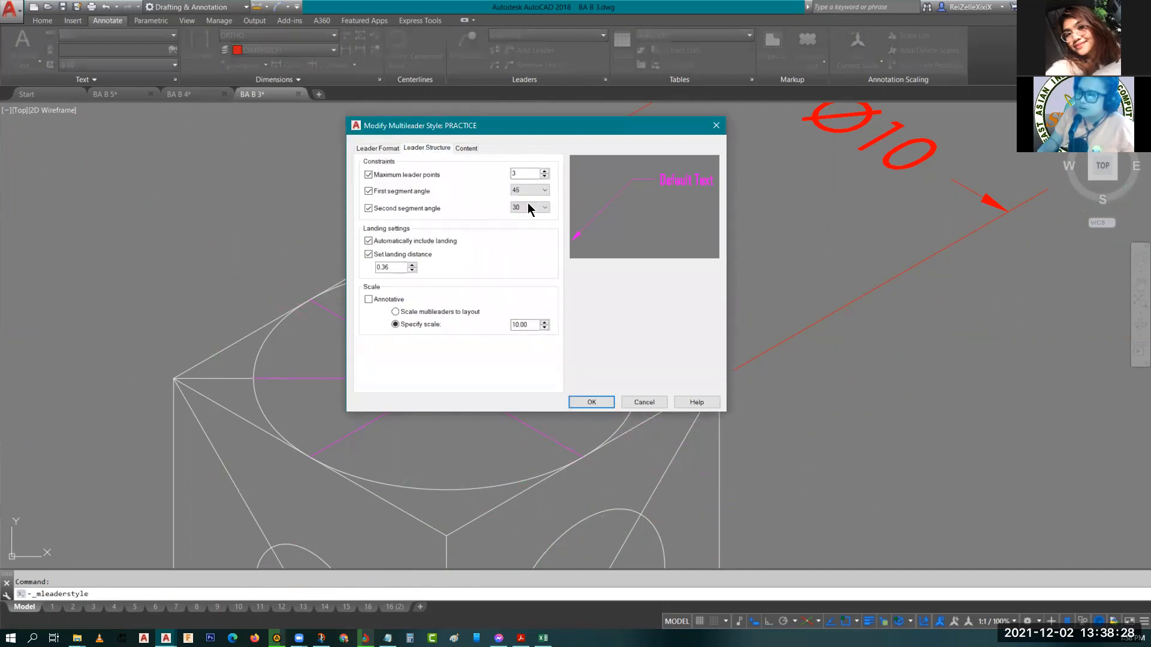
left_click(474, 150)
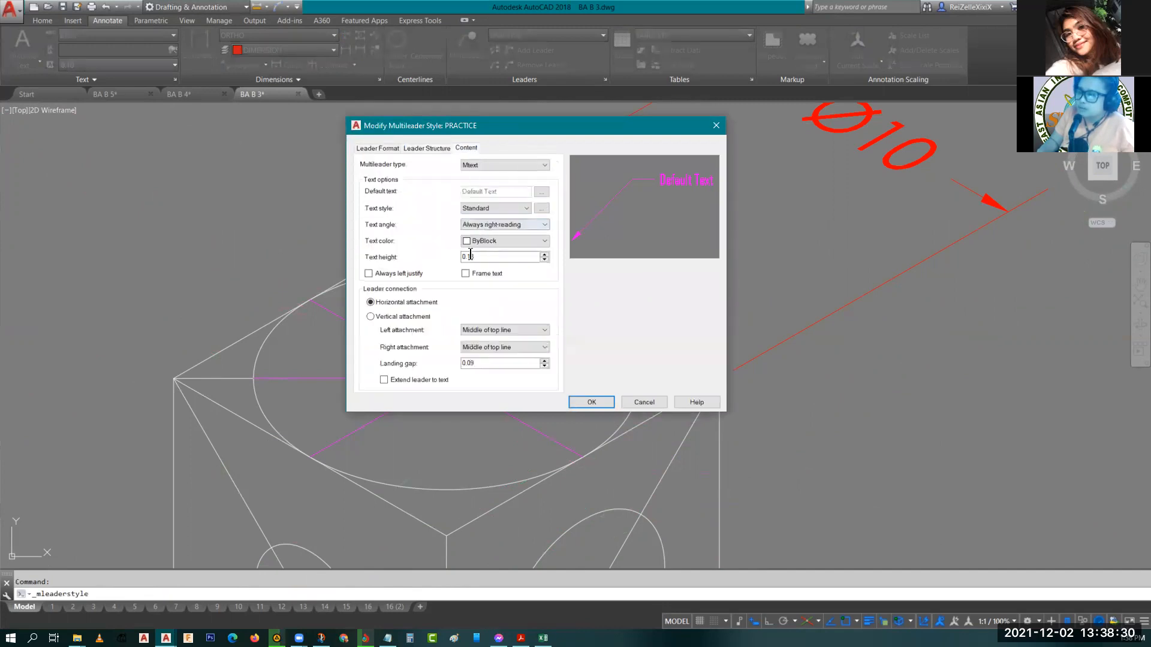
left_click(428, 148)
double_click(532, 326)
type("5")
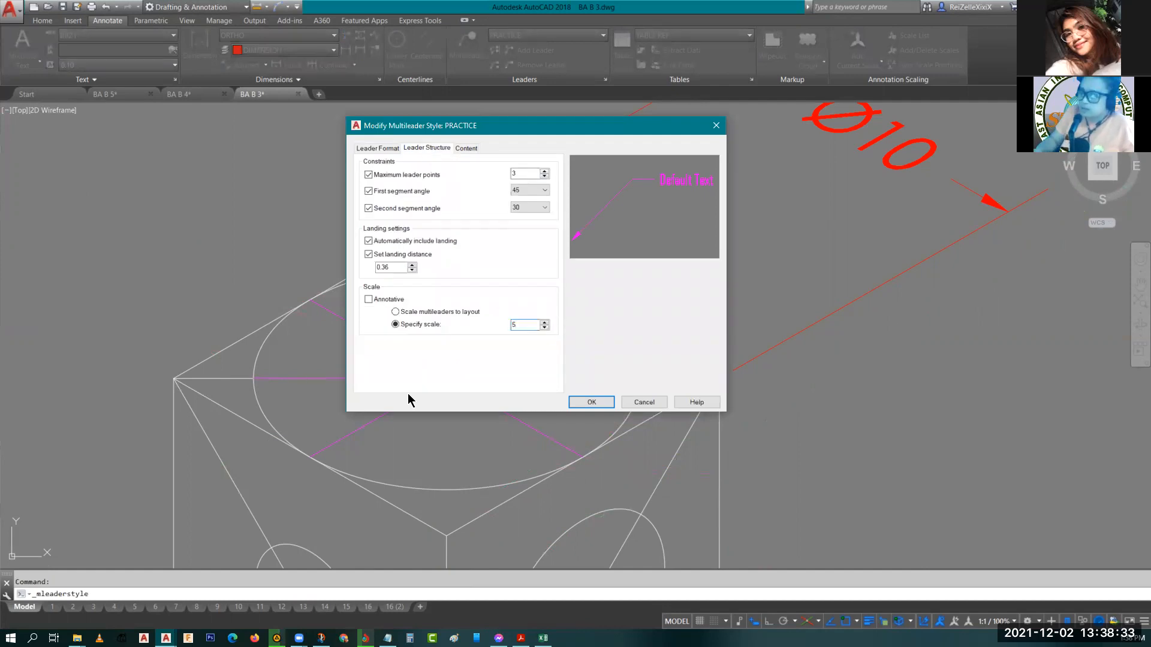
left_click(591, 402)
left_click(623, 307)
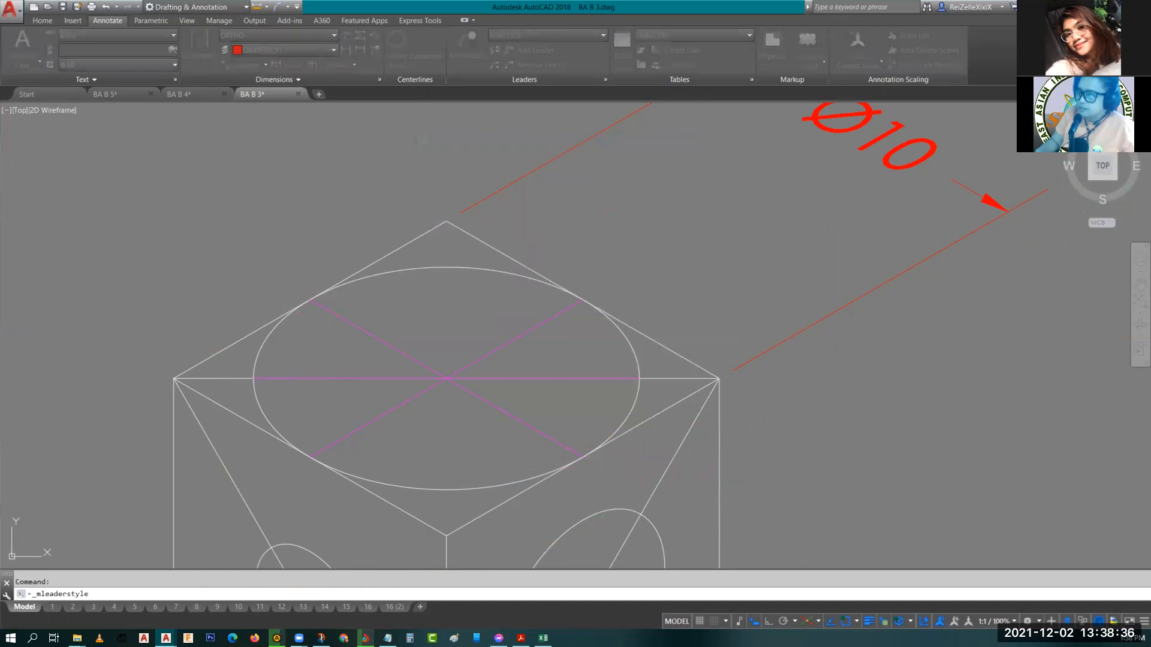
Try placing a multileader from the top ellipse's upper quadrant through two more leader points.
left_click(467, 43)
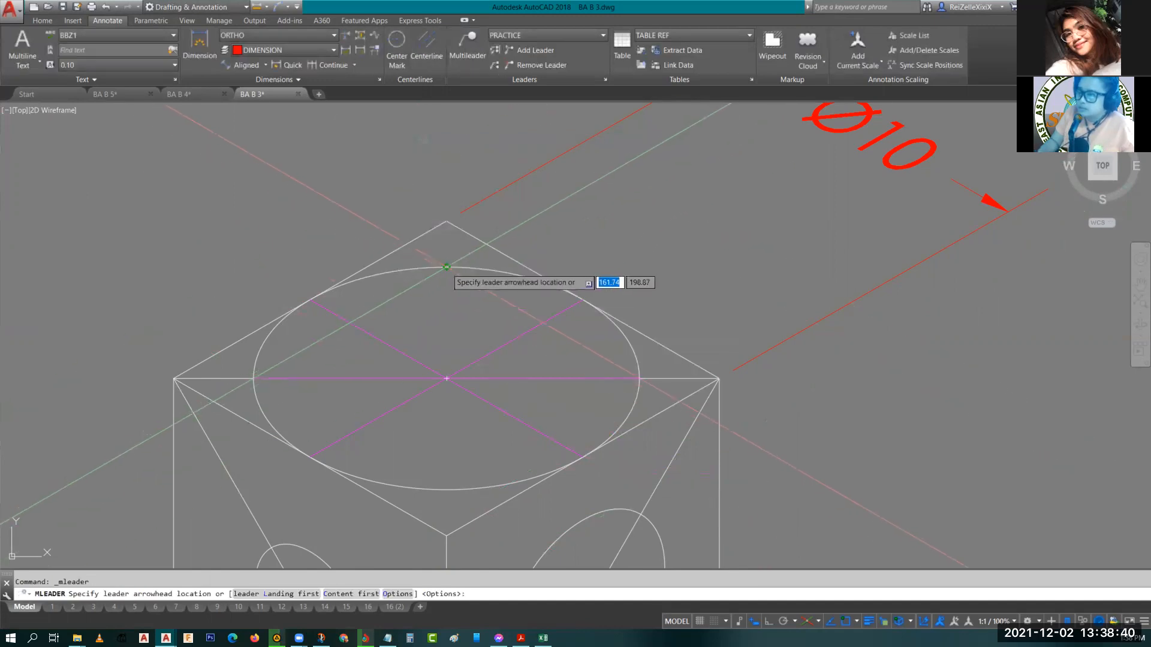
left_click(446, 268)
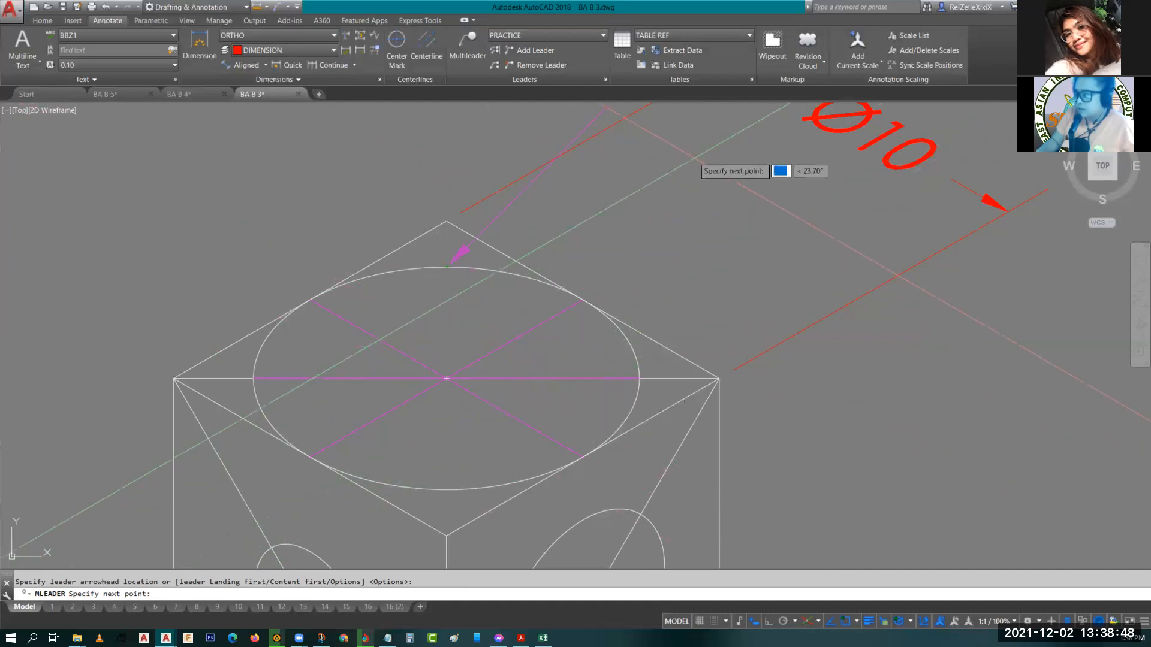
left_click(529, 411)
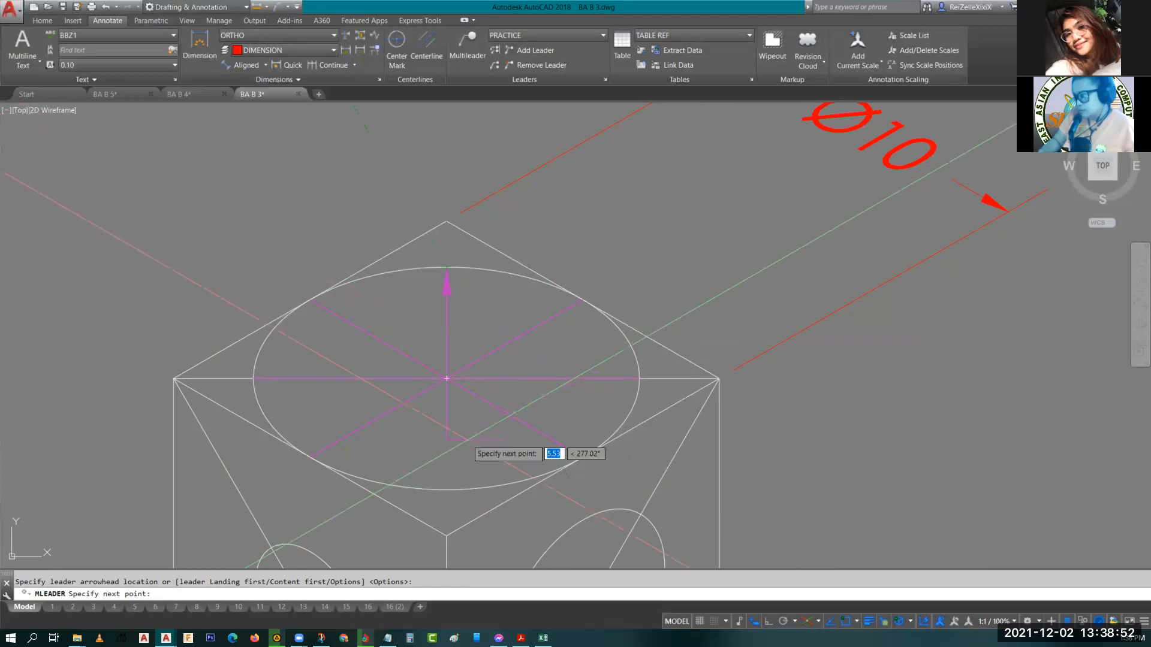
left_click(455, 441)
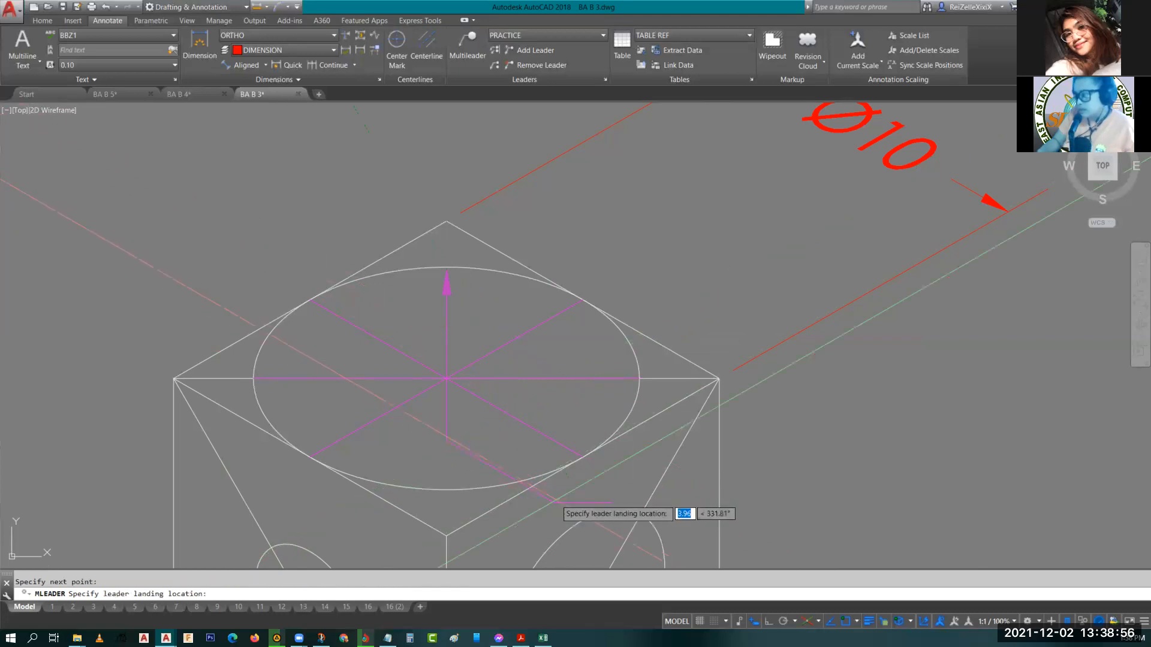
key("Escape")
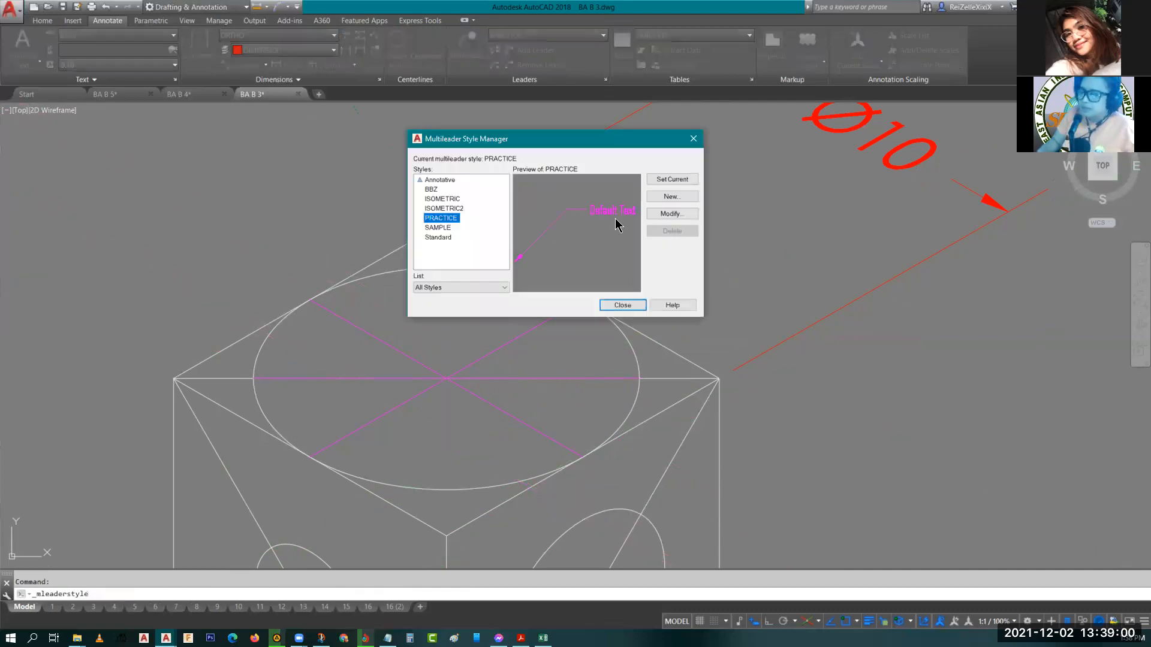
Lower the PRACTICE style's maximum leader points to 2 and keep the text angle Always right-reading.
left_click(678, 215)
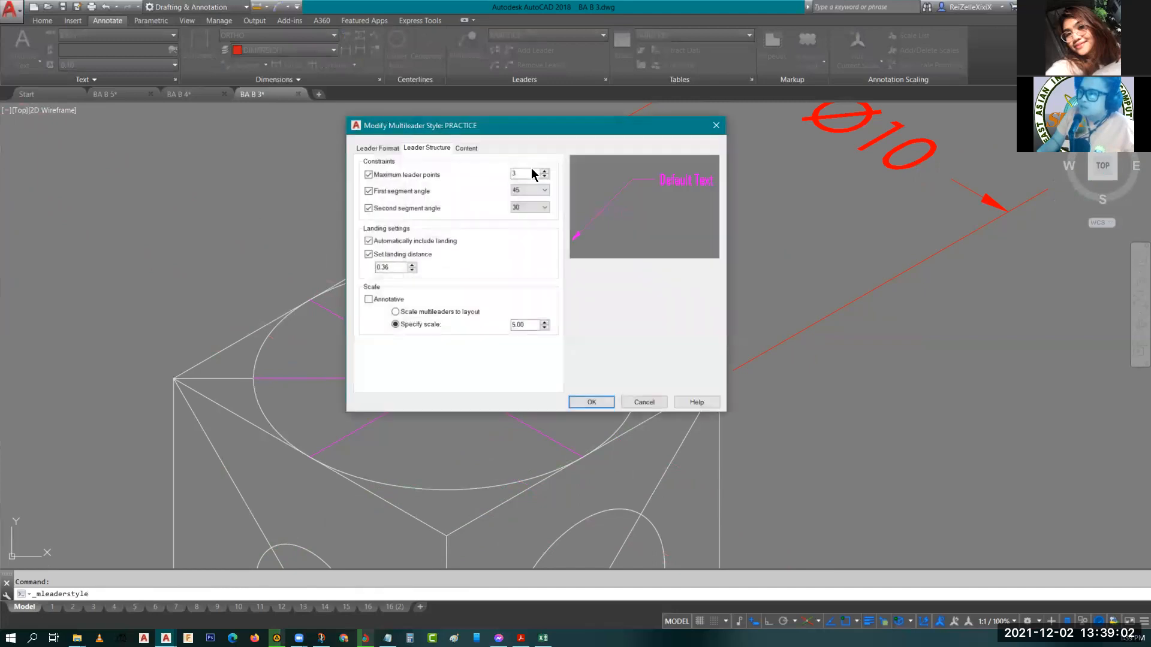
left_click(545, 177)
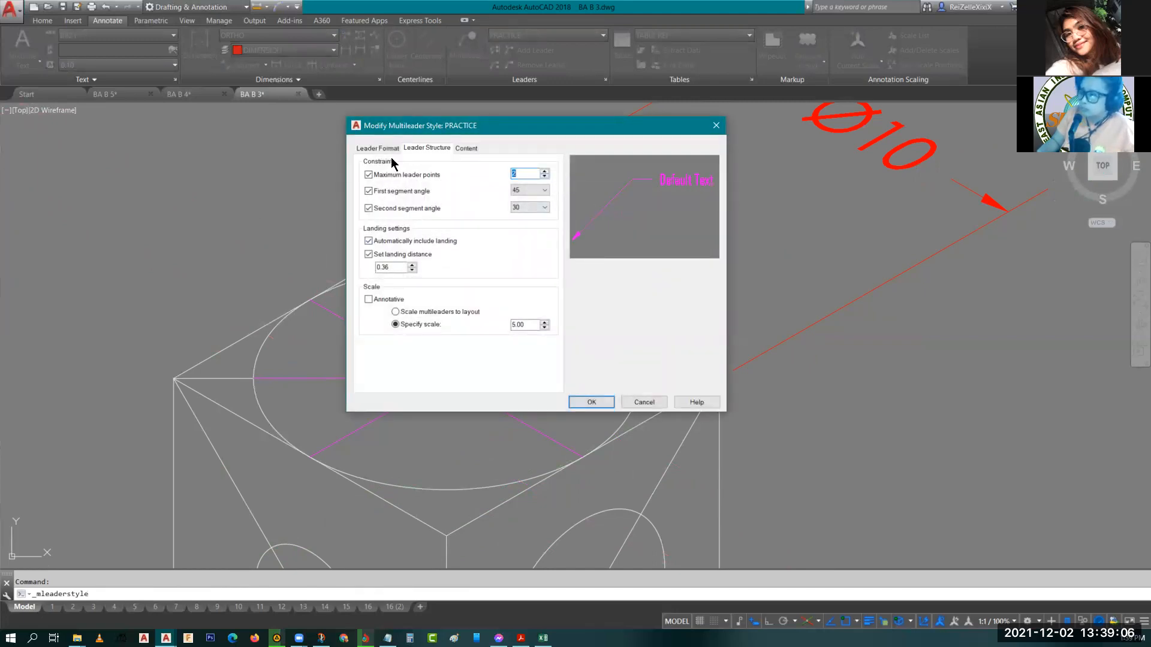
left_click(462, 148)
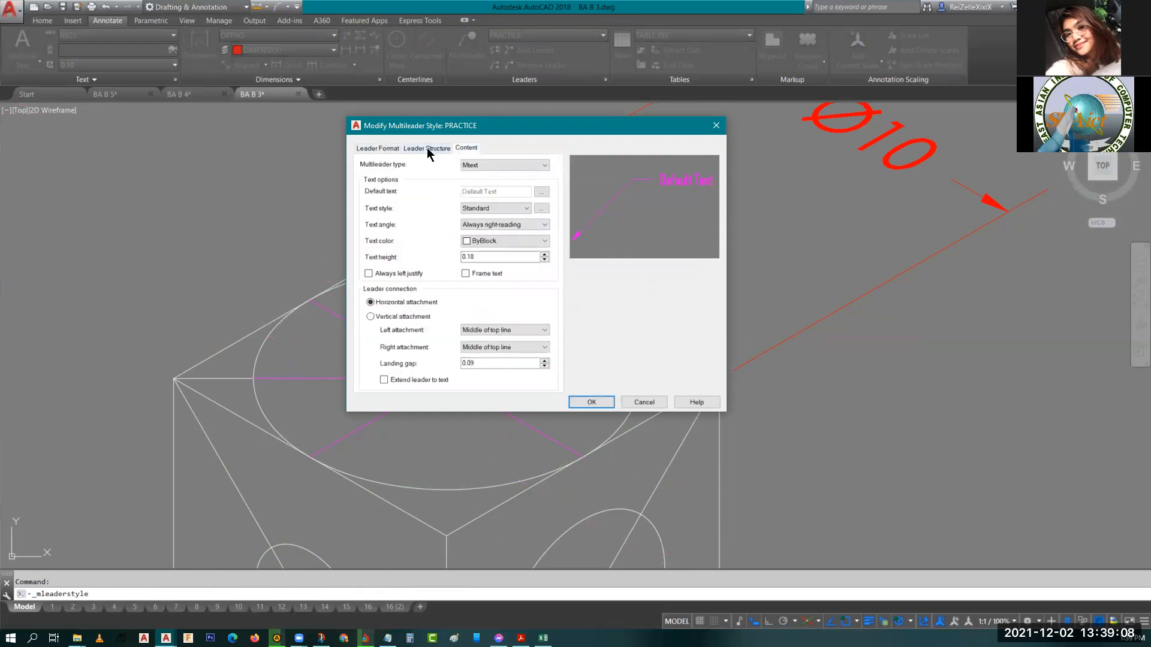
left_click(483, 227)
left_click(504, 234)
left_click(588, 401)
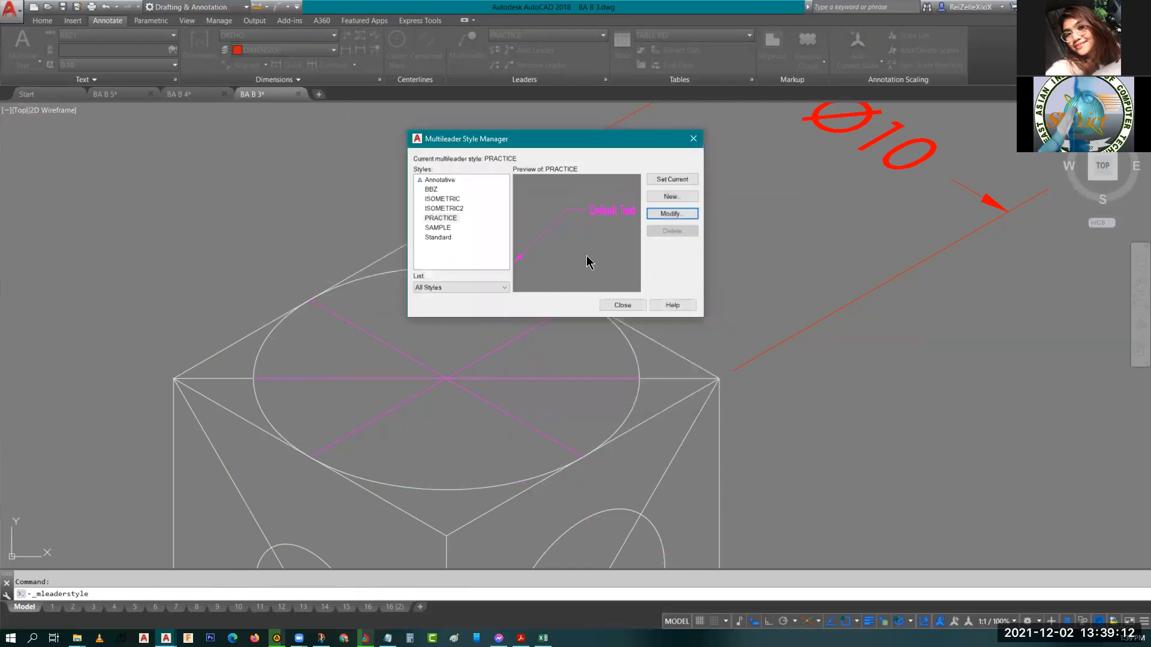
Review the PRACTICE style's content and leader format settings without changing them.
left_click(440, 219)
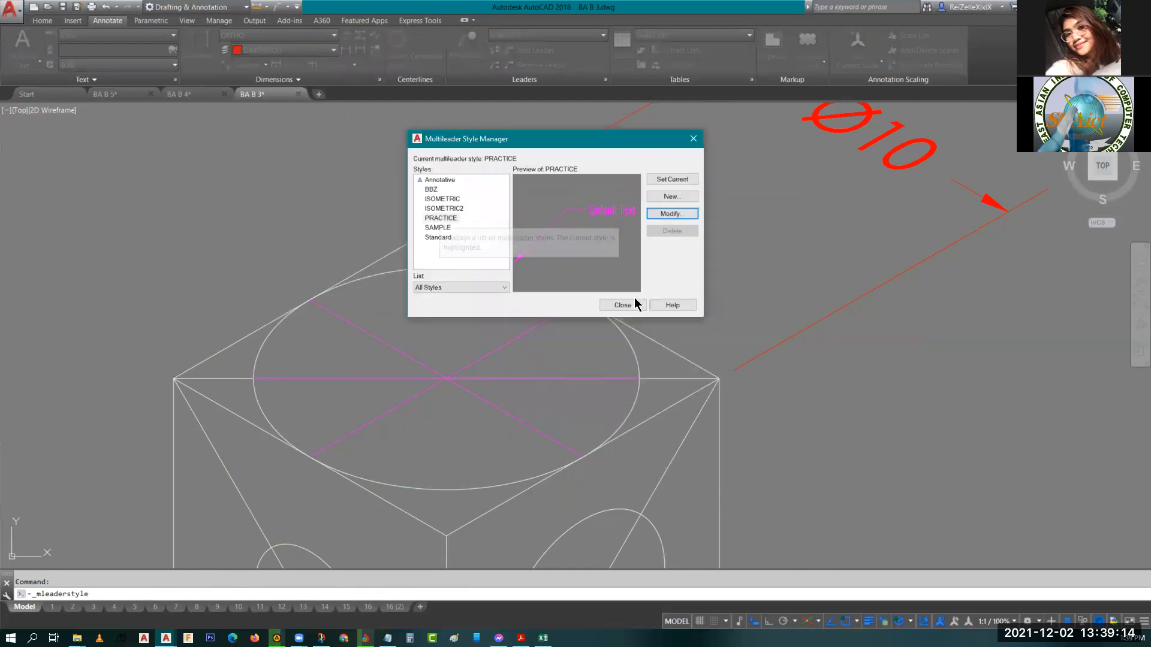
left_click(663, 214)
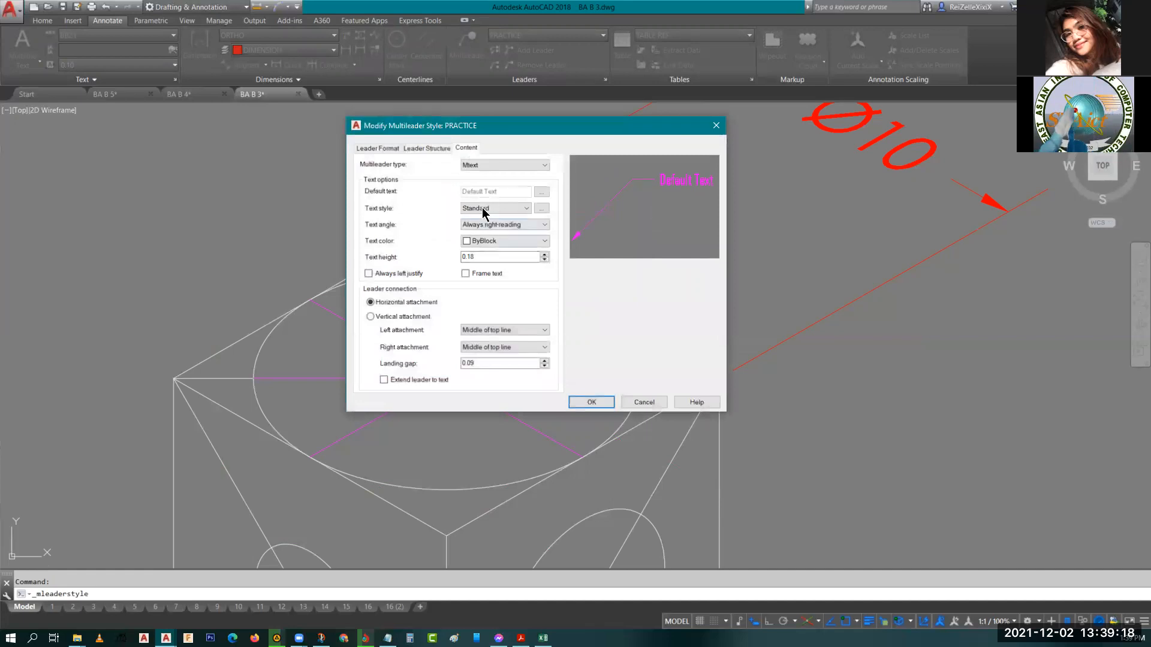
left_click(487, 227)
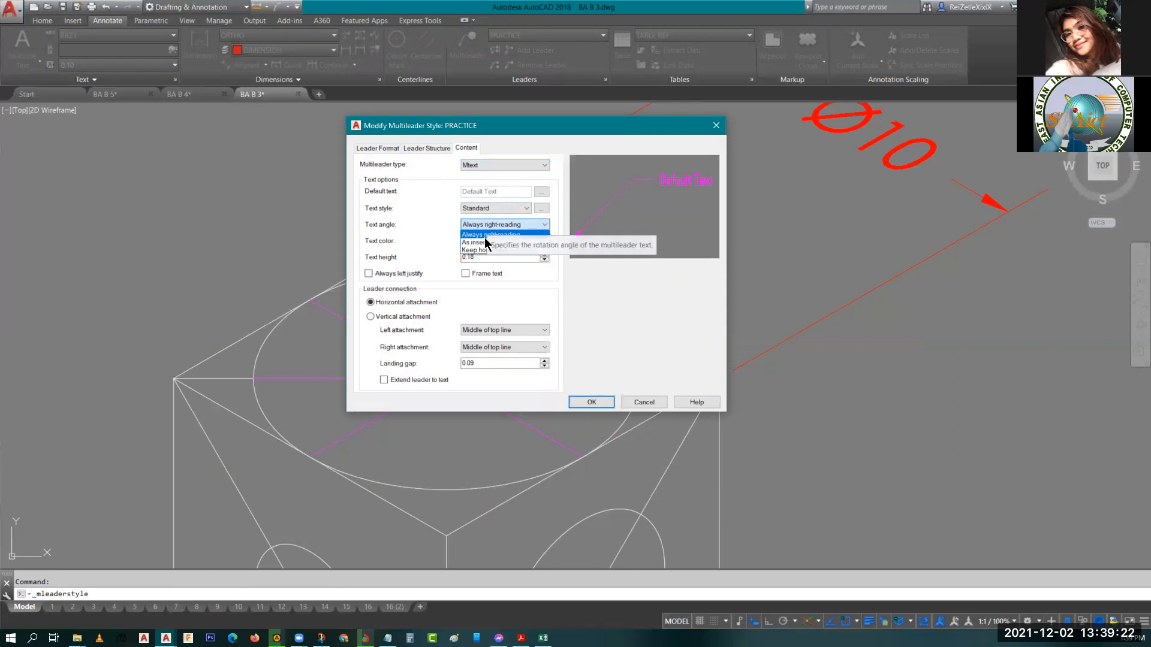
left_click(399, 150)
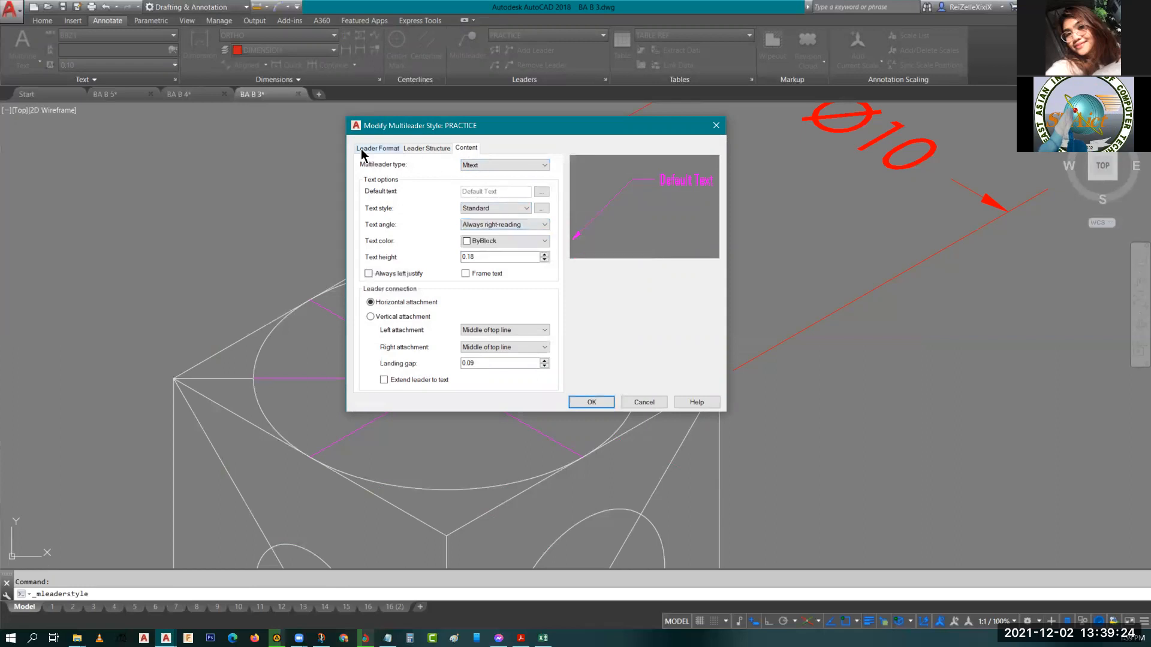
left_click(376, 149)
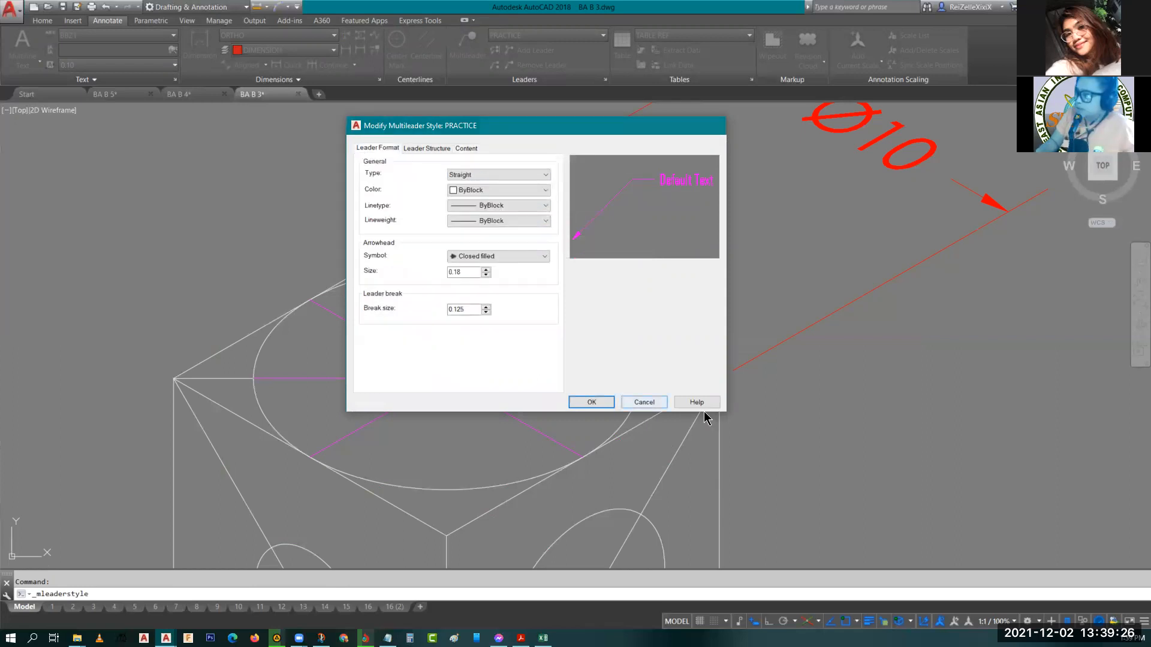
left_click(643, 402)
left_click(622, 306)
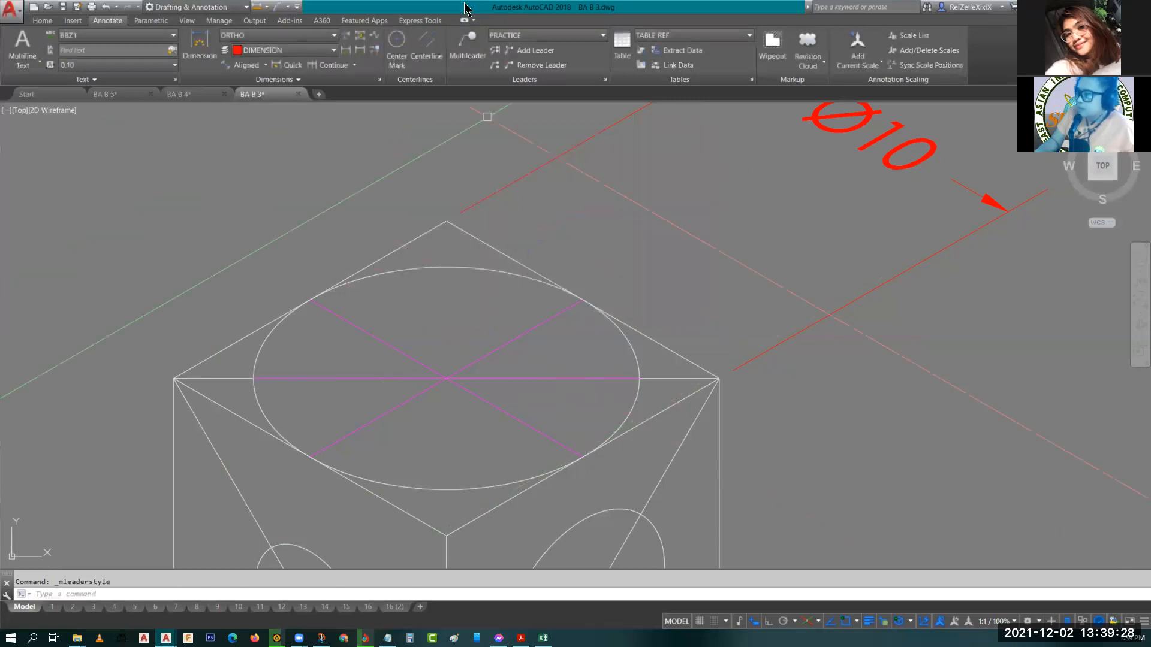
Try starting a multileader at the top ellipse's upper quadrant.
left_click(462, 60)
left_click(446, 267)
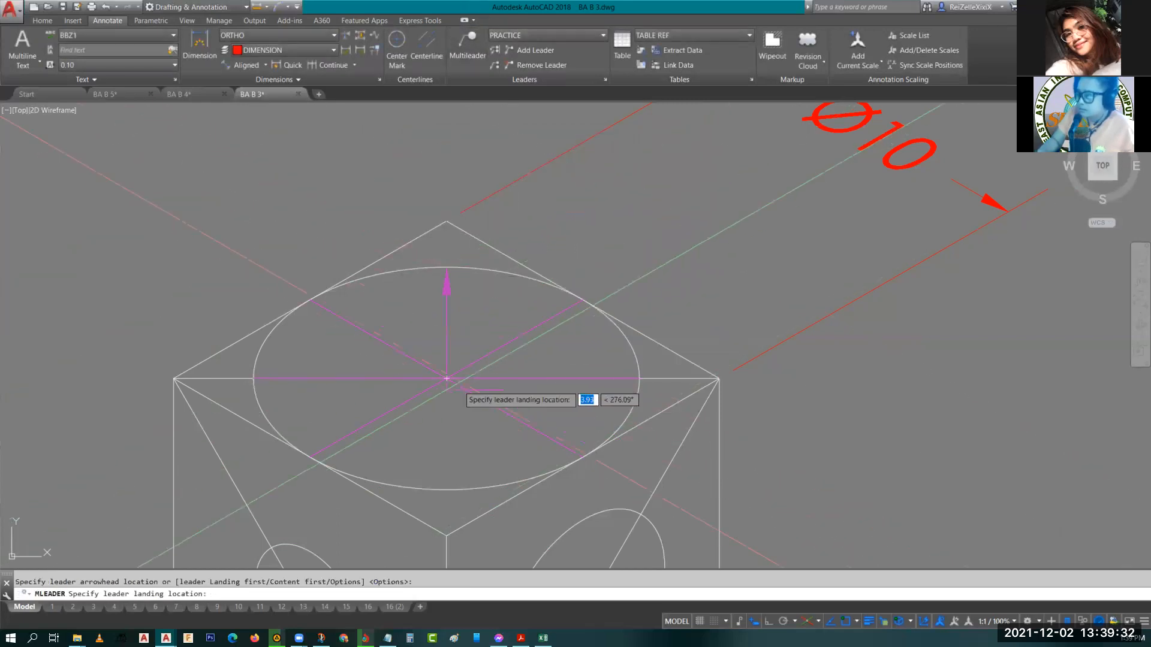
key("Escape")
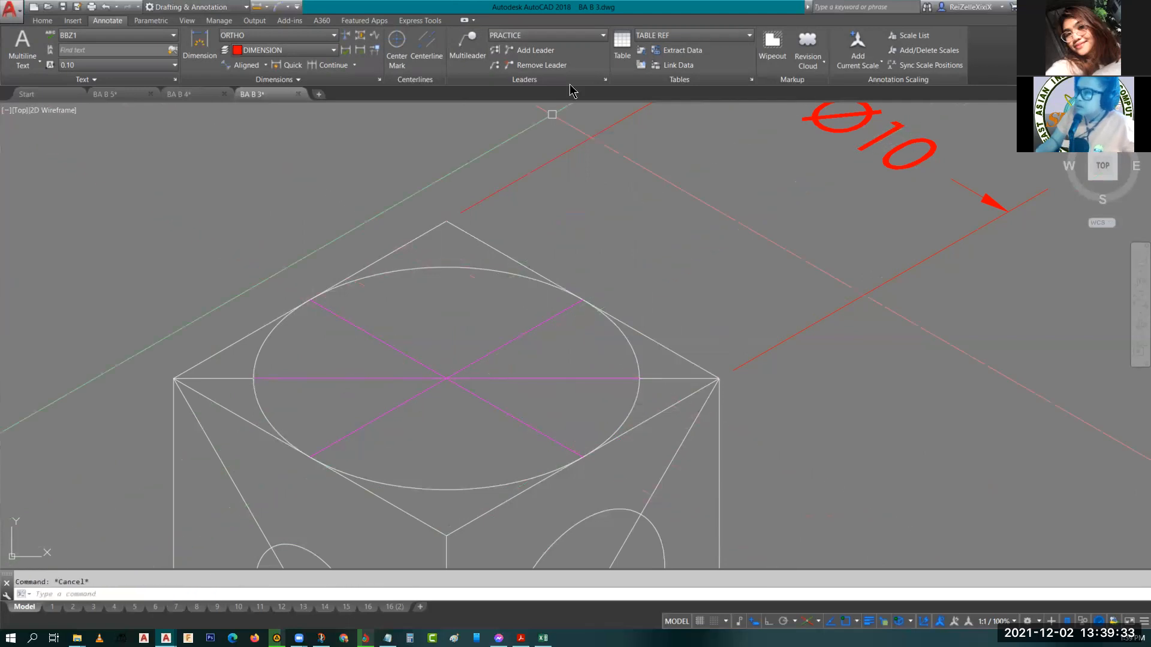
Turn off automatic landing in the PRACTICE multileader style.
left_click(605, 80)
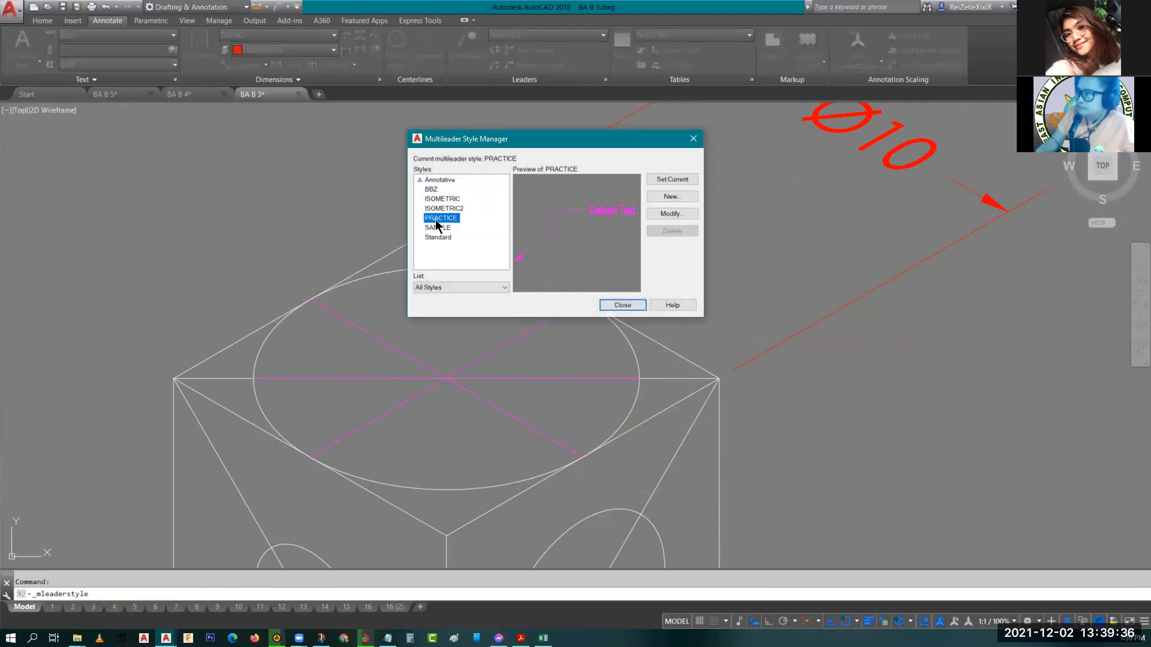
left_click(683, 215)
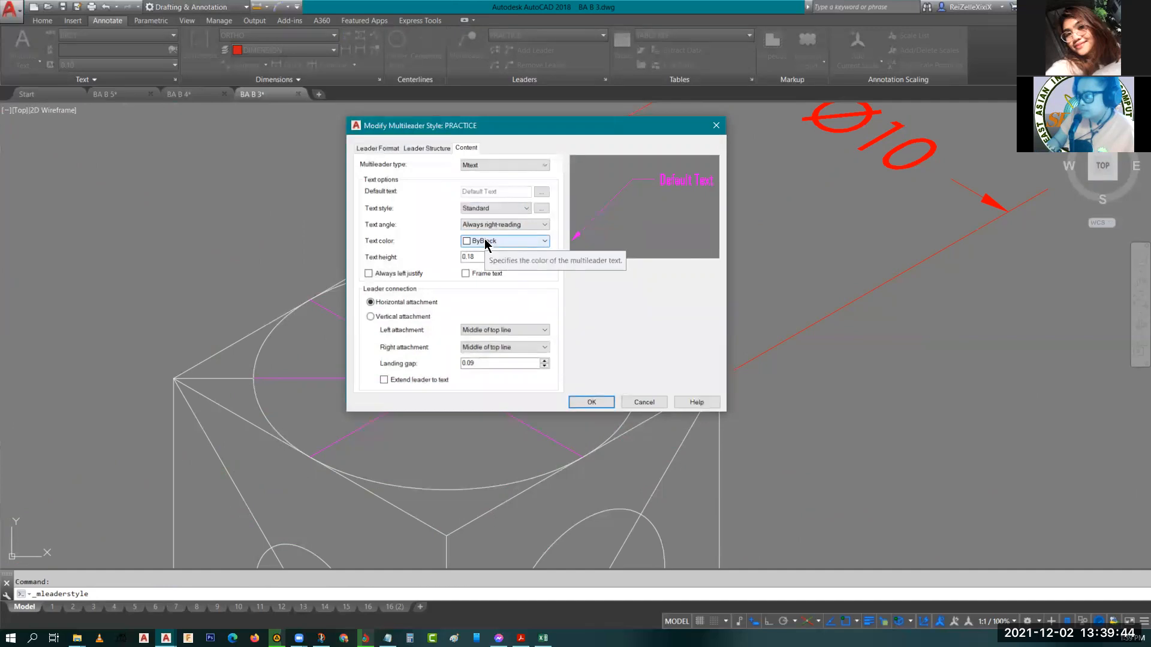
left_click(426, 148)
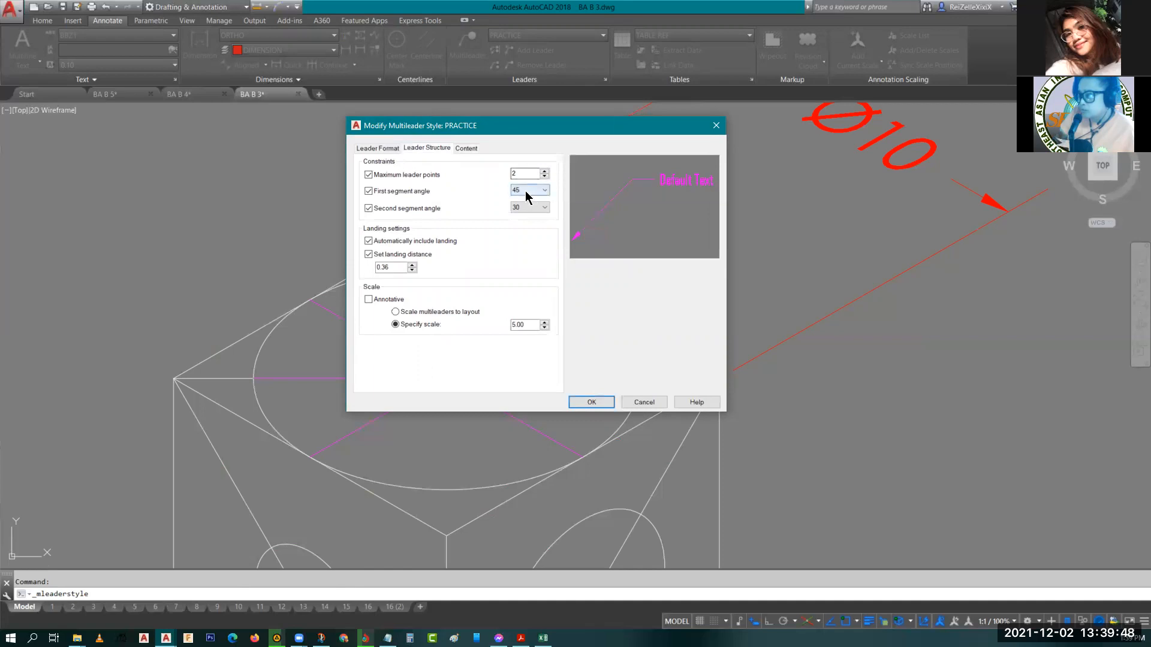
left_click(367, 242)
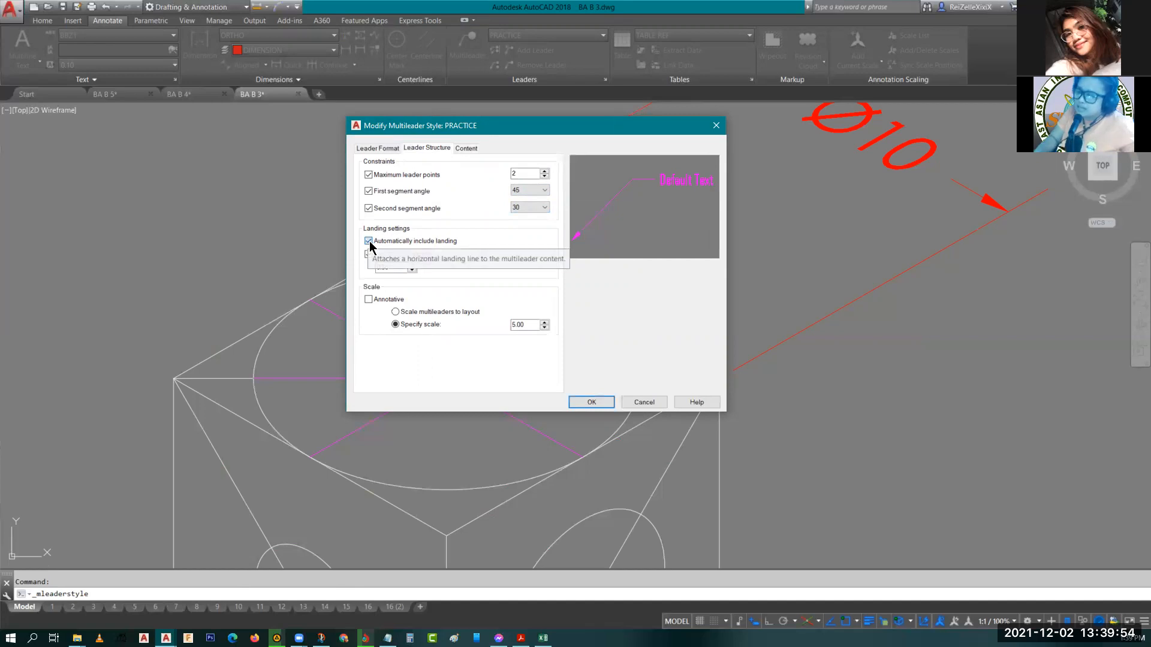
left_click(369, 242)
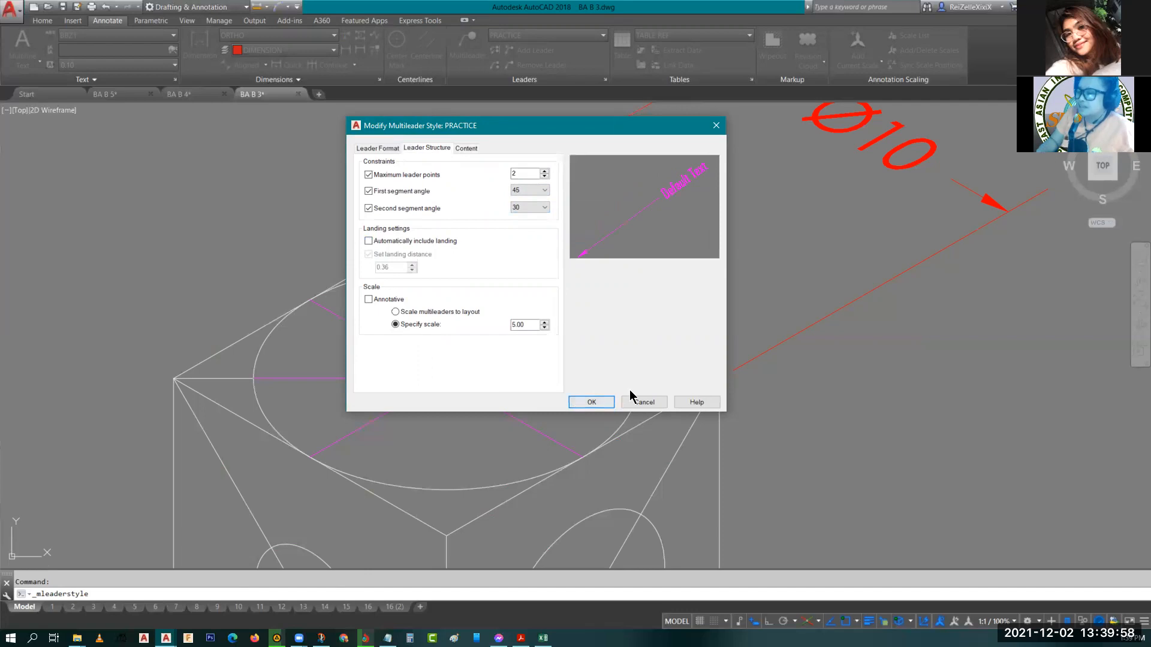
left_click(592, 402)
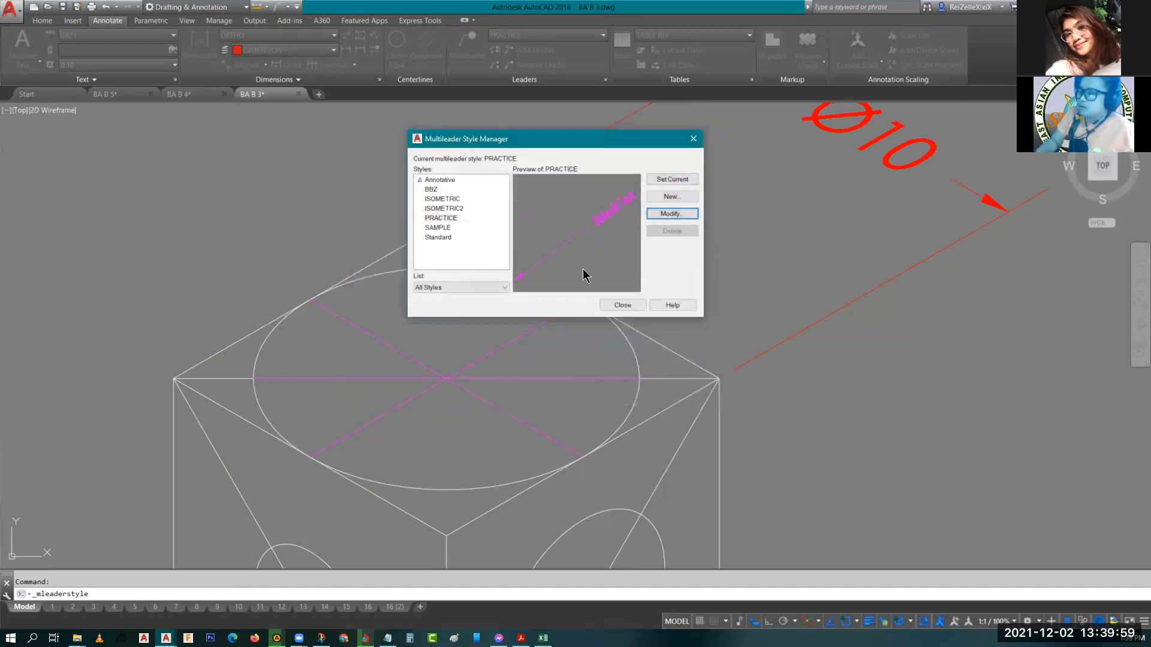
left_click(622, 308)
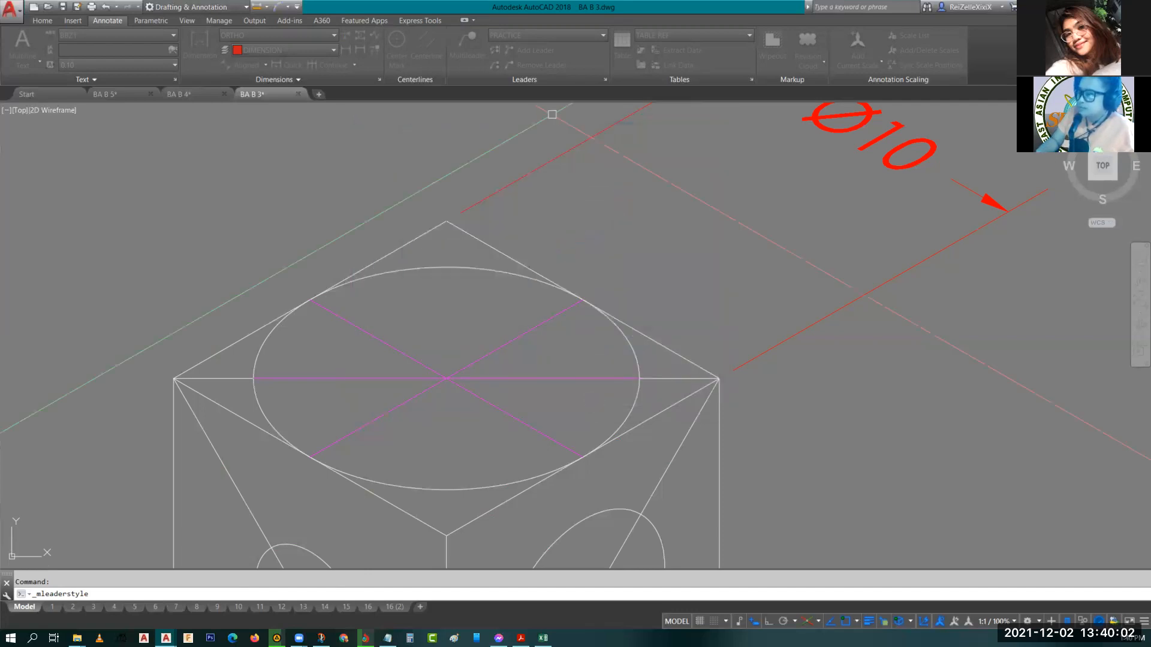
Place a multileader from the top ellipse's upper quadrant to a point inside the ellipse without entering text.
left_click(466, 43)
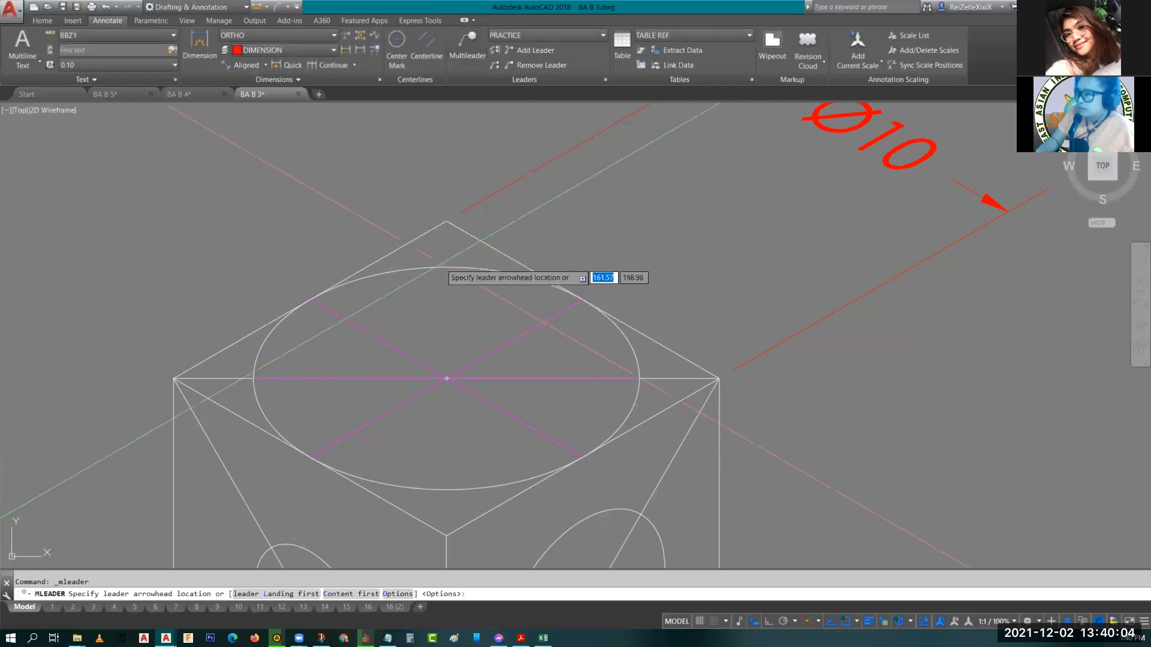
left_click(446, 268)
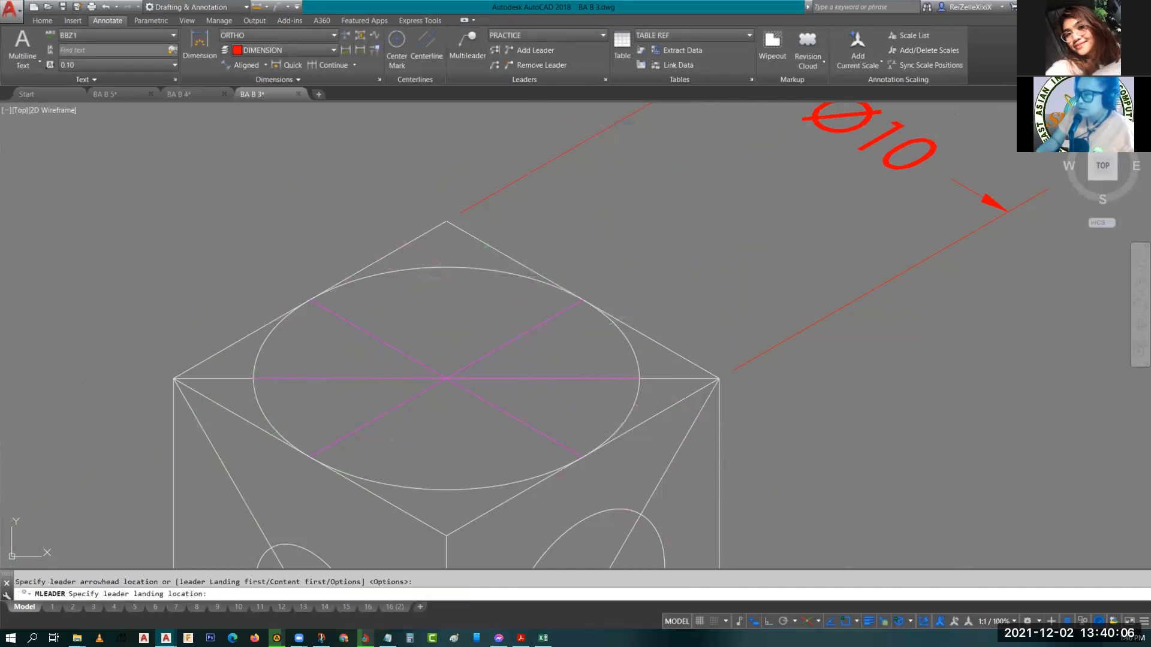
left_click(479, 436)
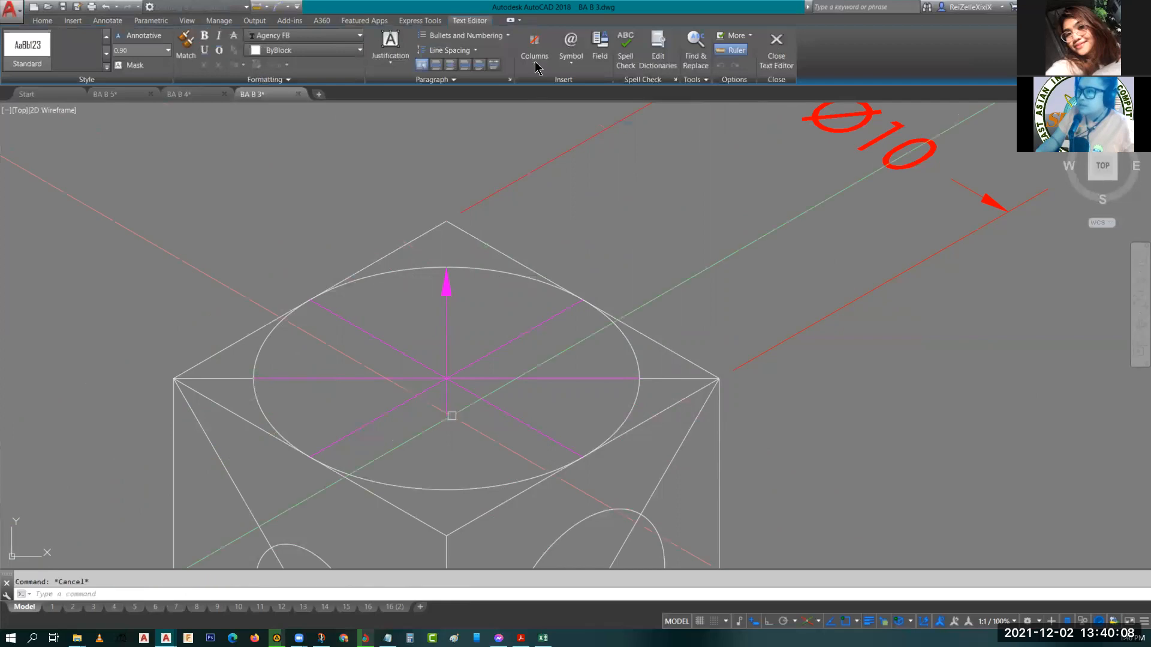
key("Escape")
Set the PRACTICE multileader style's maximum leader points to 3 and close the style manager.
left_click(605, 80)
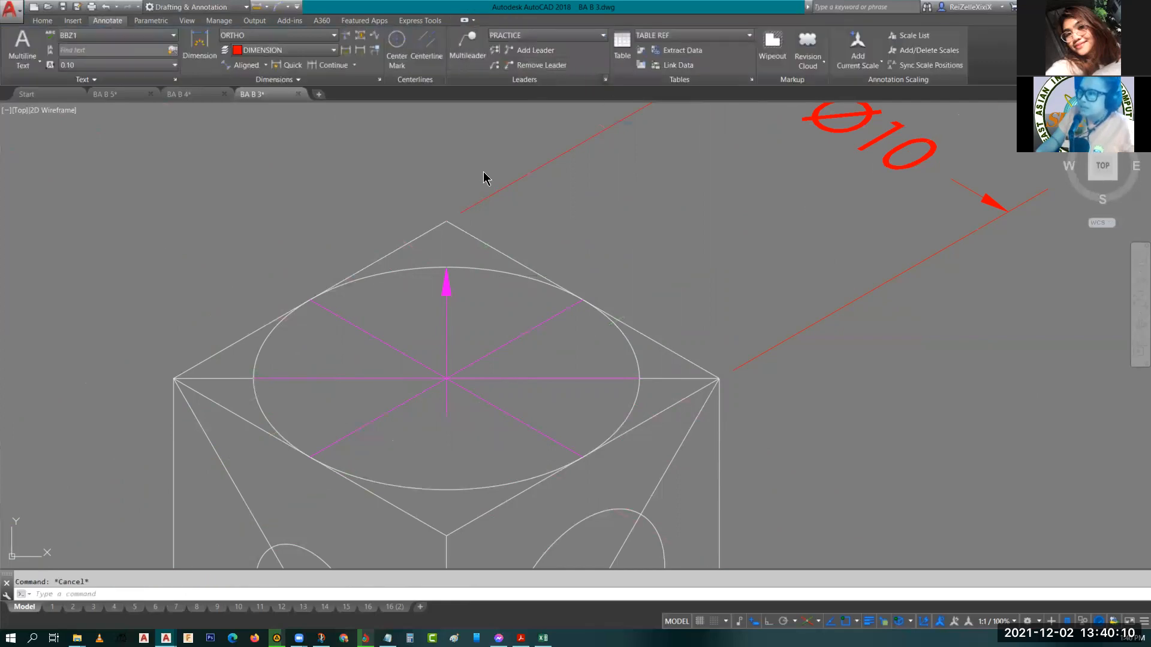
left_click(670, 214)
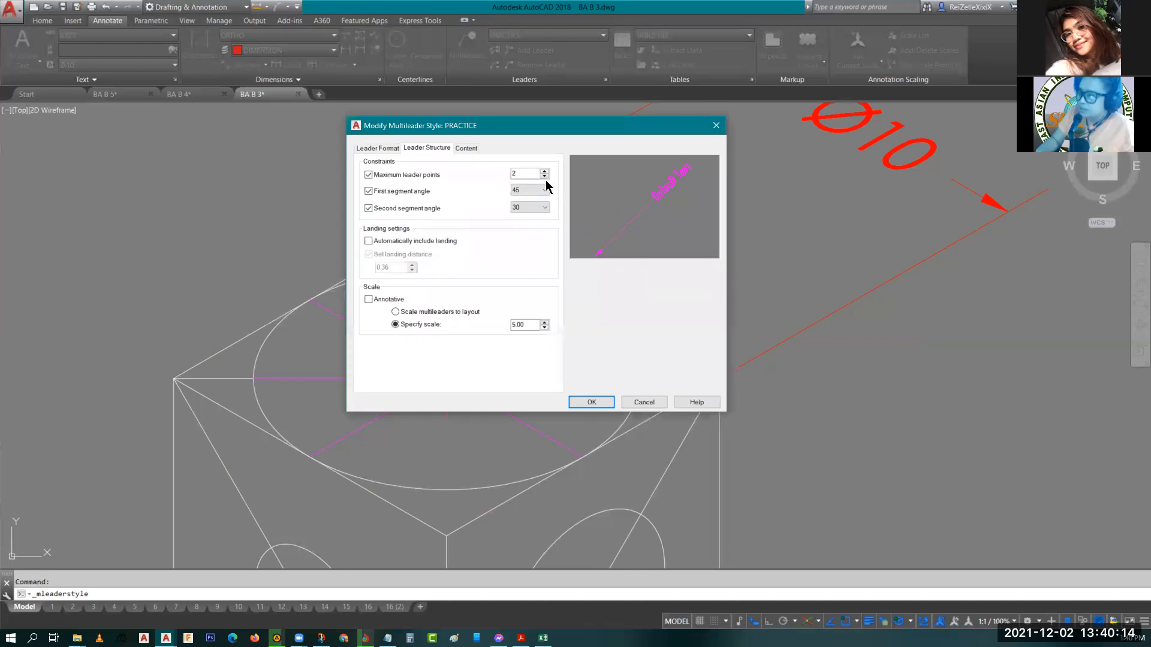
left_click(545, 171)
left_click(591, 402)
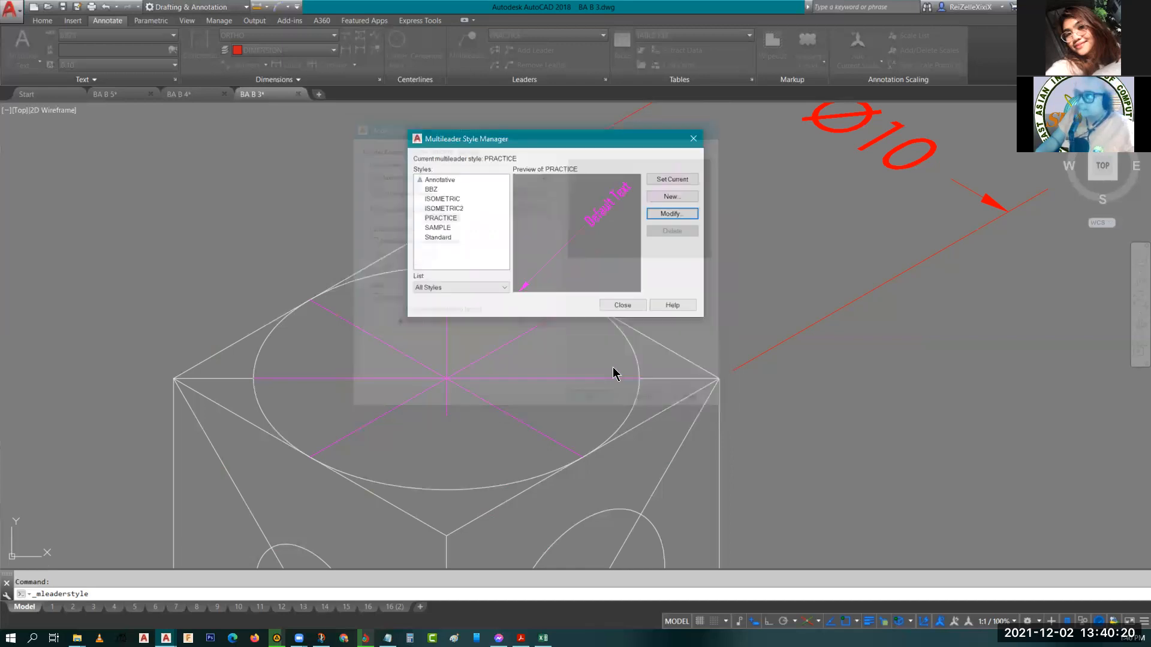
left_click(632, 308)
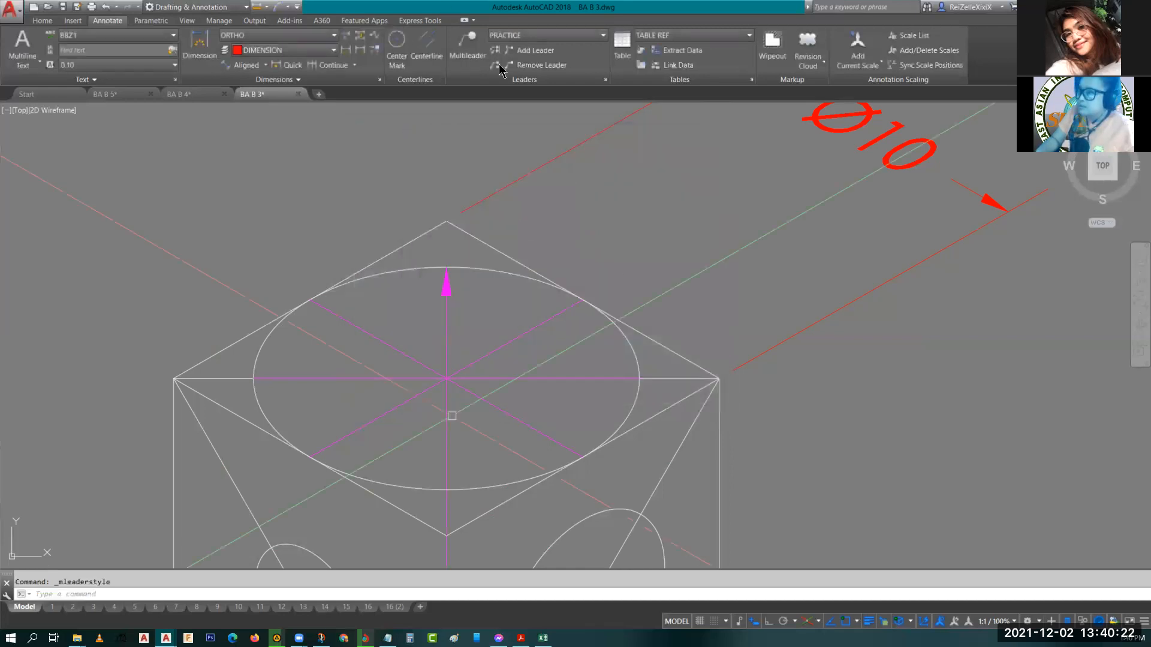
Delete the earlier multileader from the top ellipse.
left_click(468, 45)
key("Escape")
left_click(449, 303)
left_click(436, 314)
key("Delete")
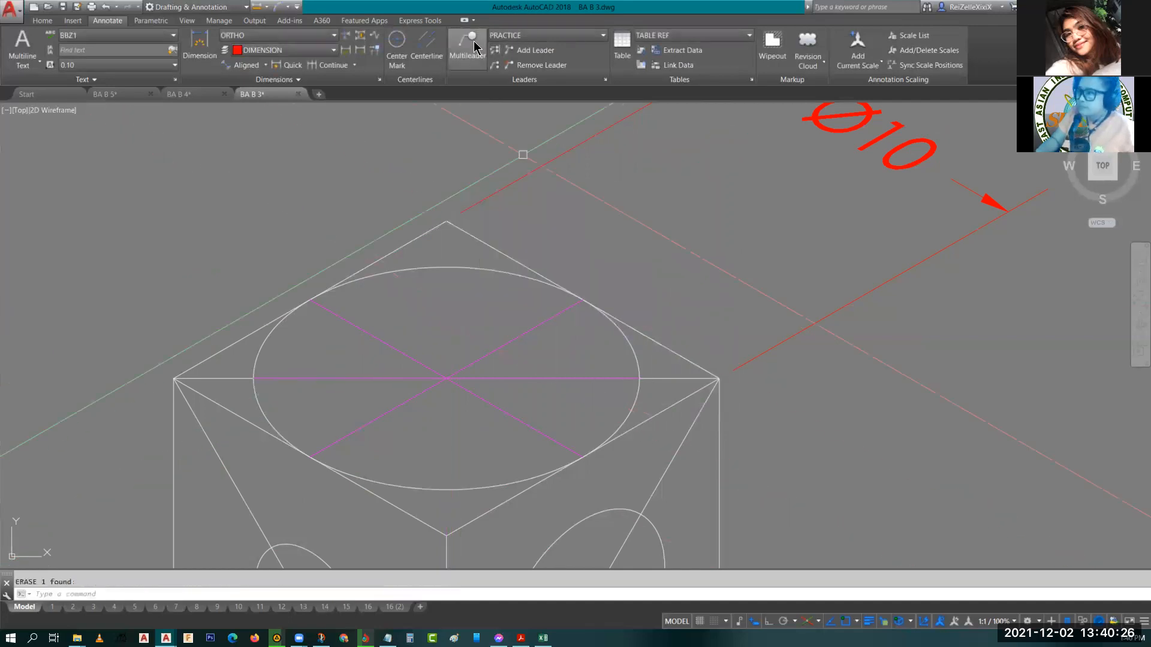
Create a multileader from the top ellipse's upper quadrant with a bent leader and the text Ø10 using the diameter symbol.
left_click(468, 45)
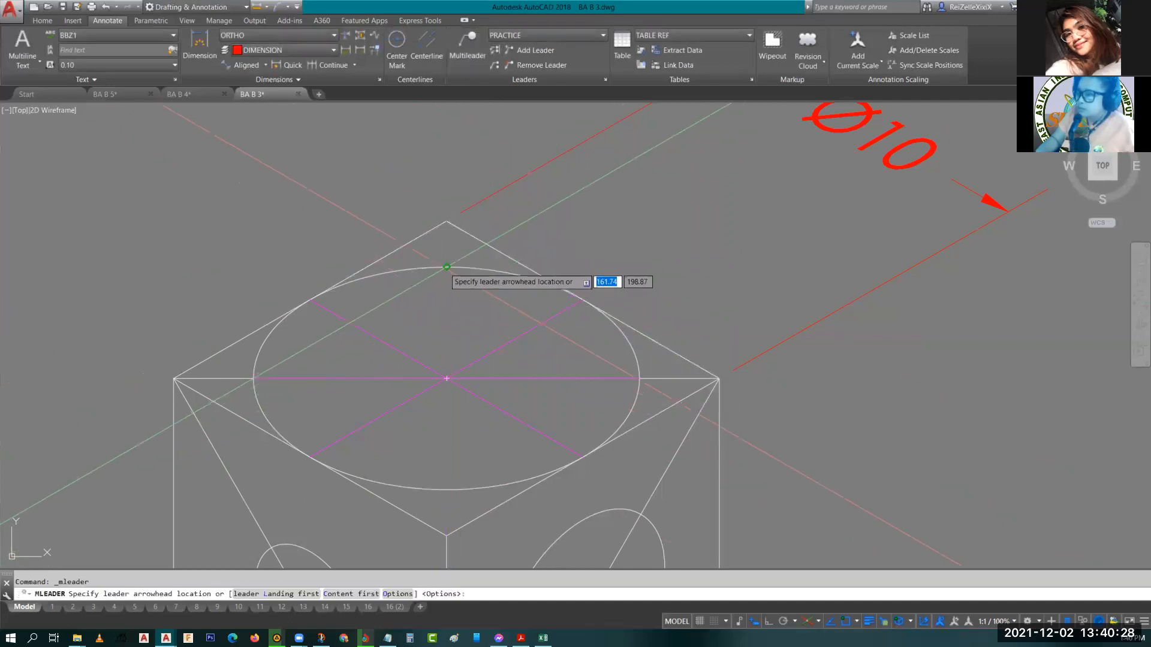
left_click(447, 268)
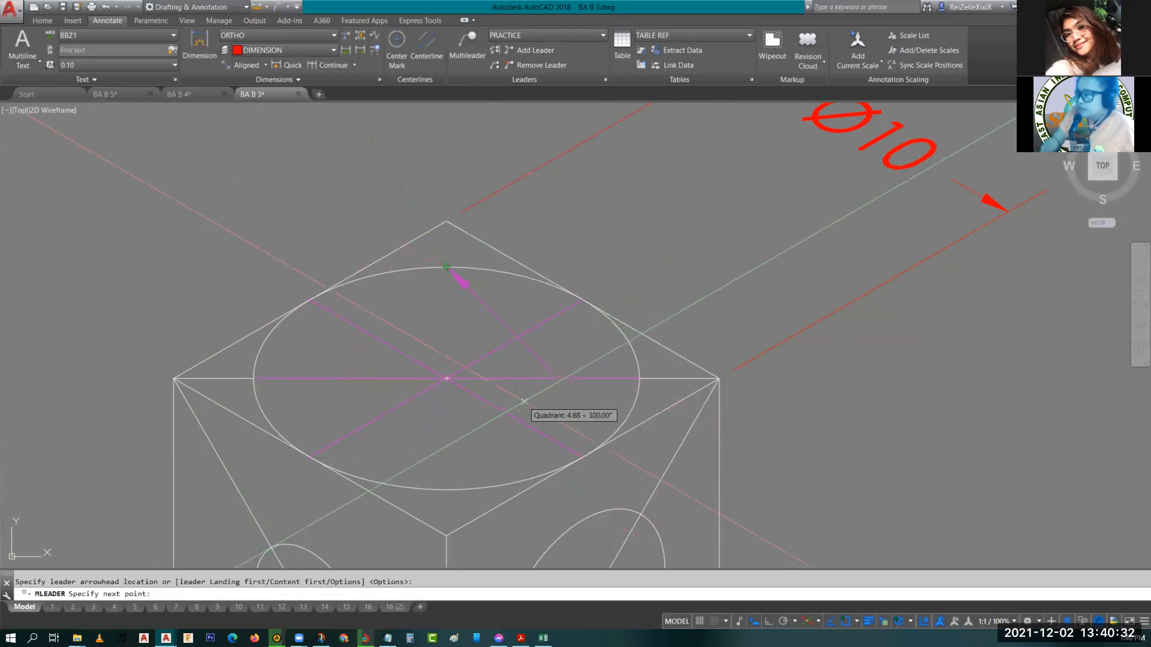
left_click(546, 367)
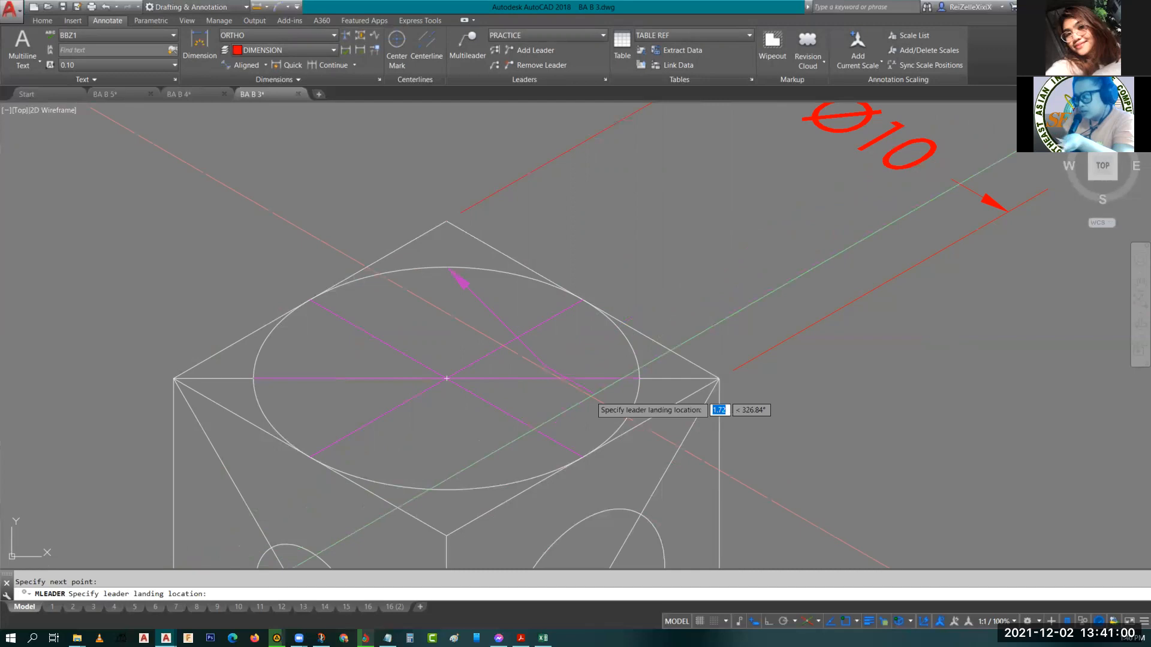
left_click(609, 405)
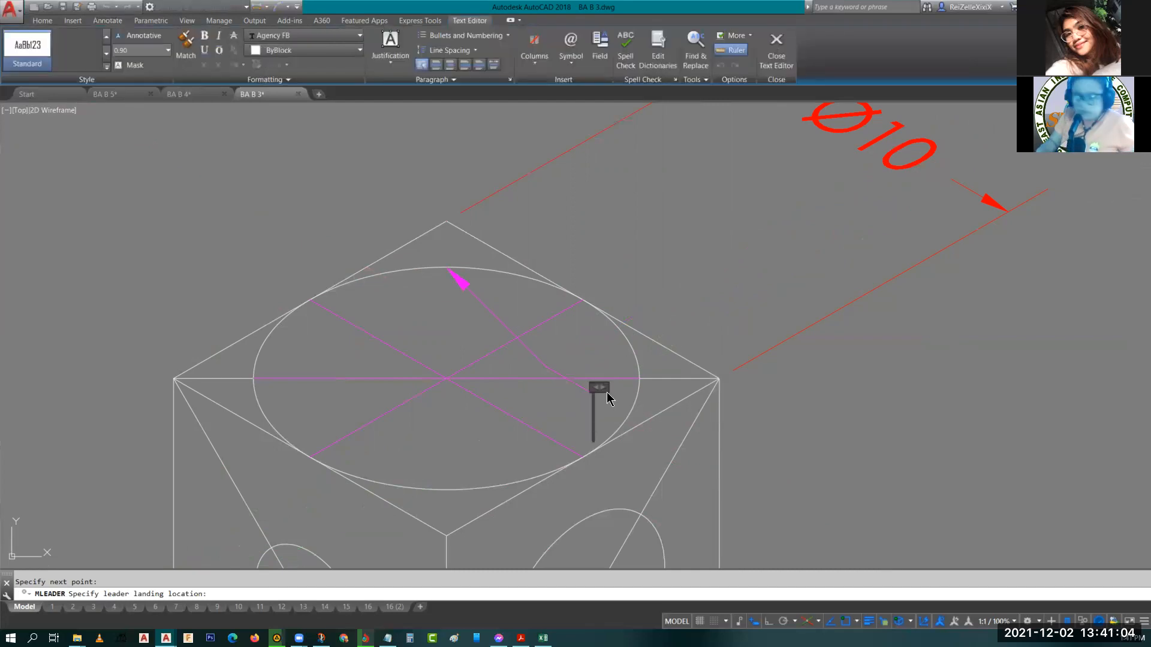
left_click(572, 48)
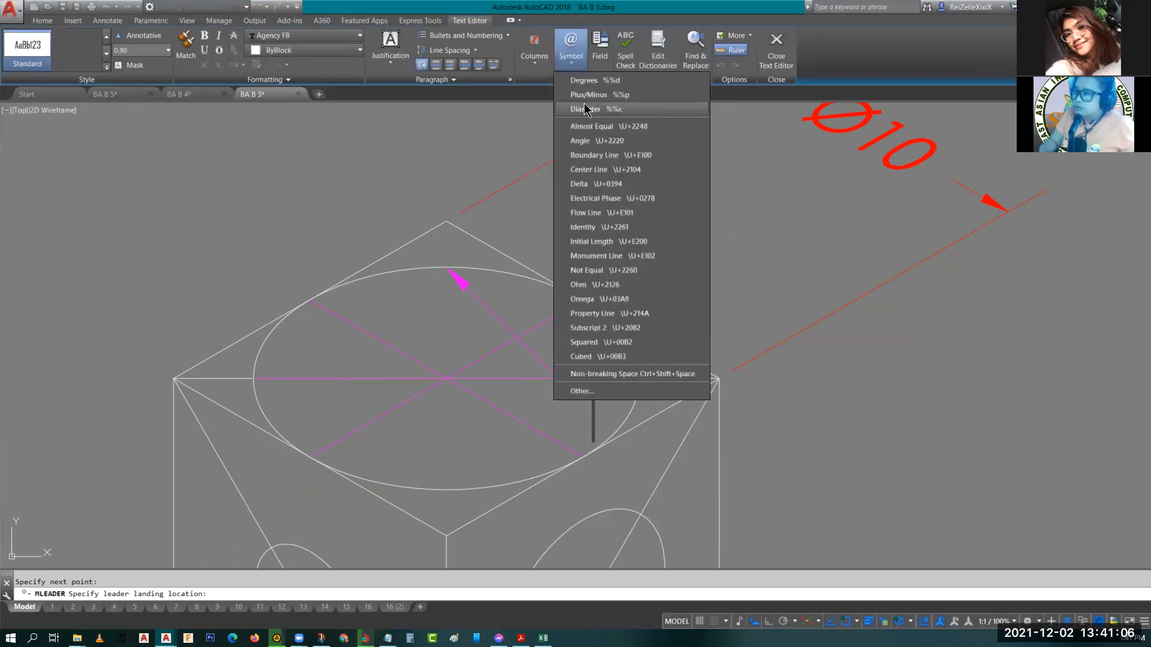
left_click(587, 109)
type("10")
left_click(872, 436)
key("Escape")
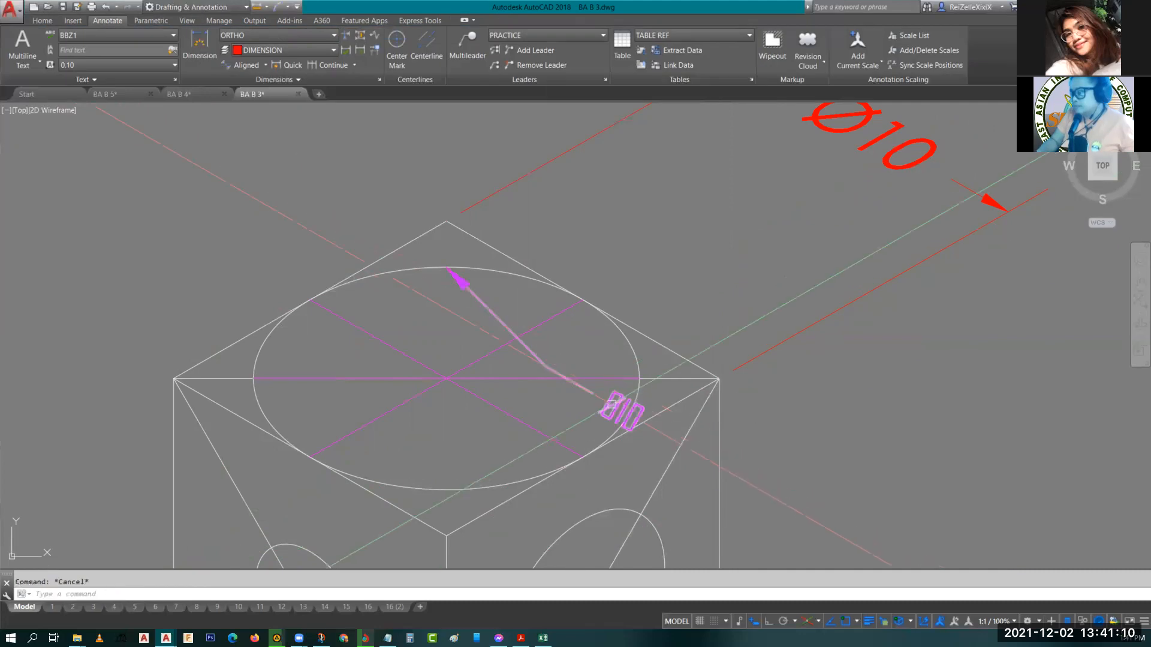
Set the multileader text's oblique angle to 30.
scroll(611, 405, "up", 4)
scroll(444, 302, "down", 2)
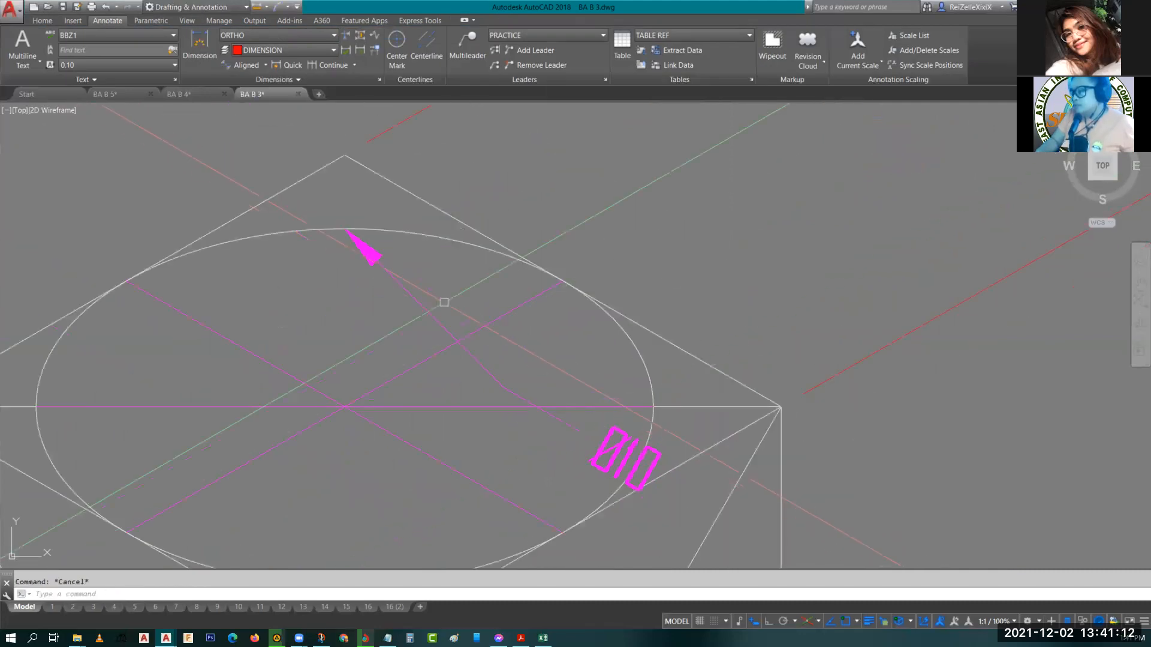
scroll(444, 302, "down", 2)
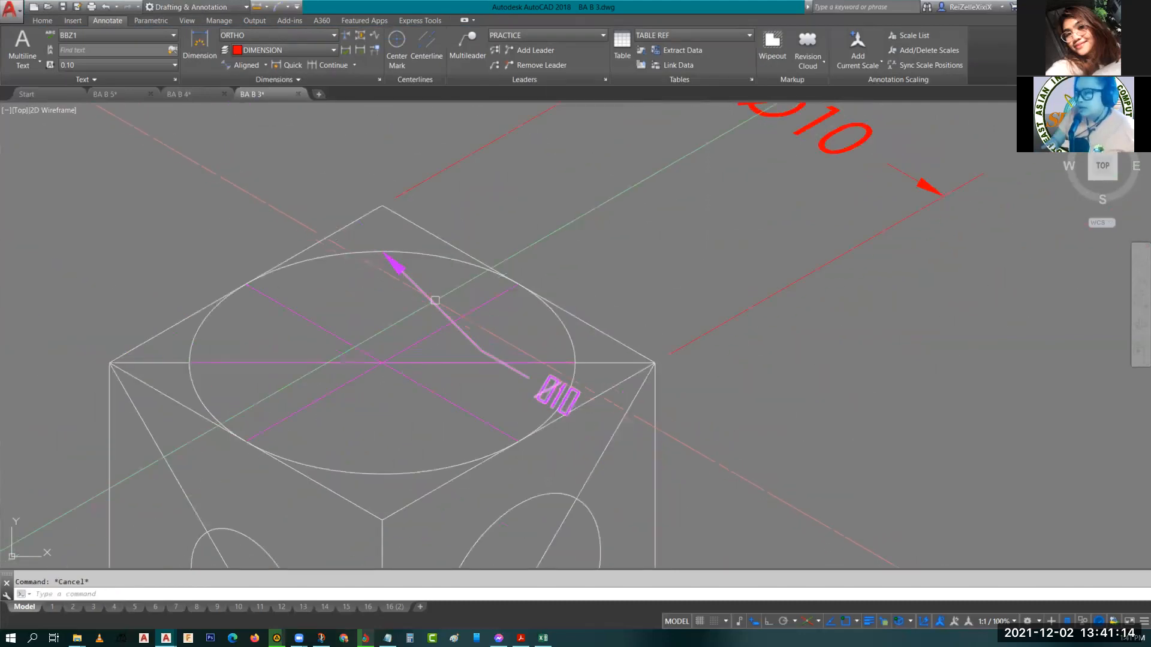
left_click(434, 299)
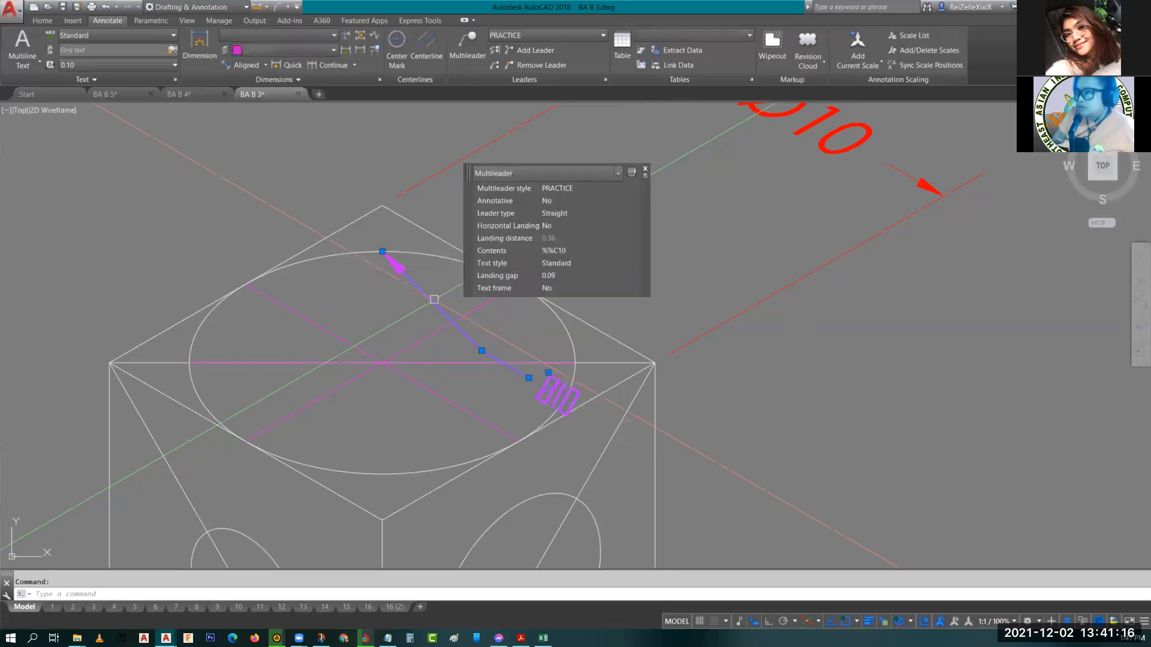
key("Escape")
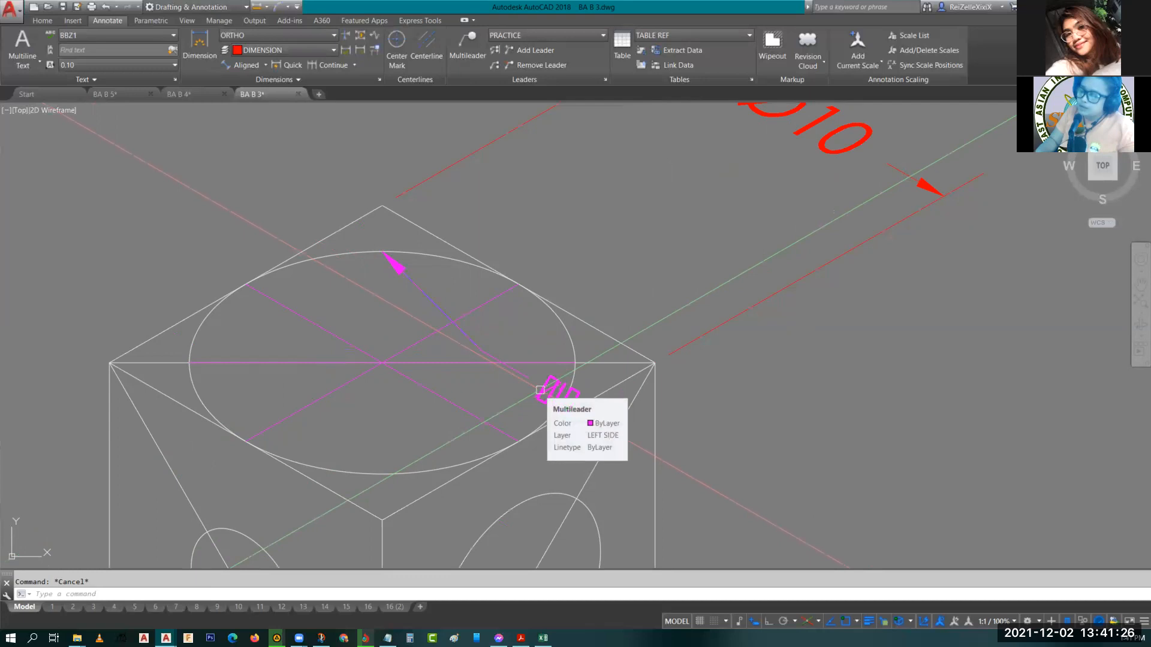
left_click(540, 390)
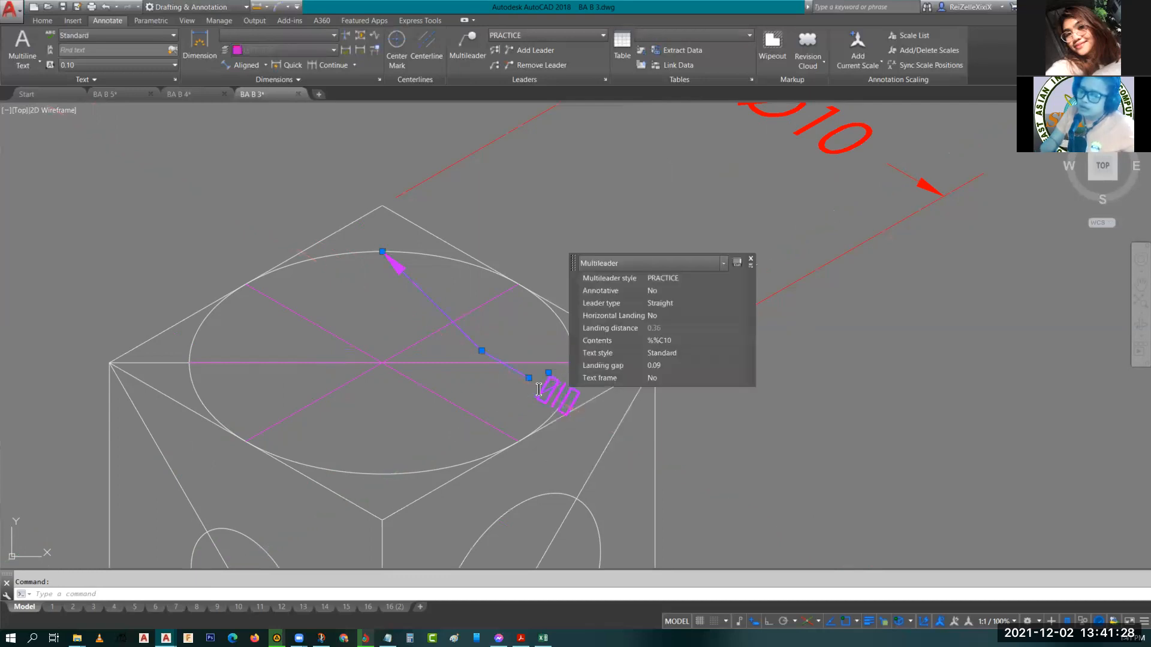
double_click(539, 390)
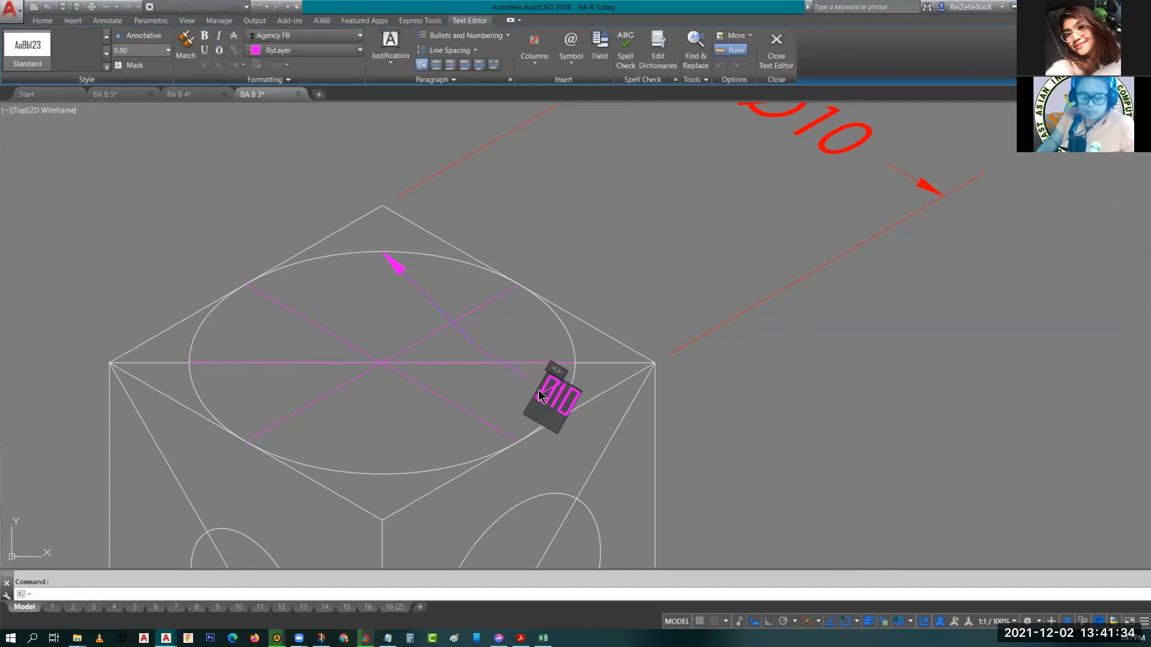
double_click(540, 395)
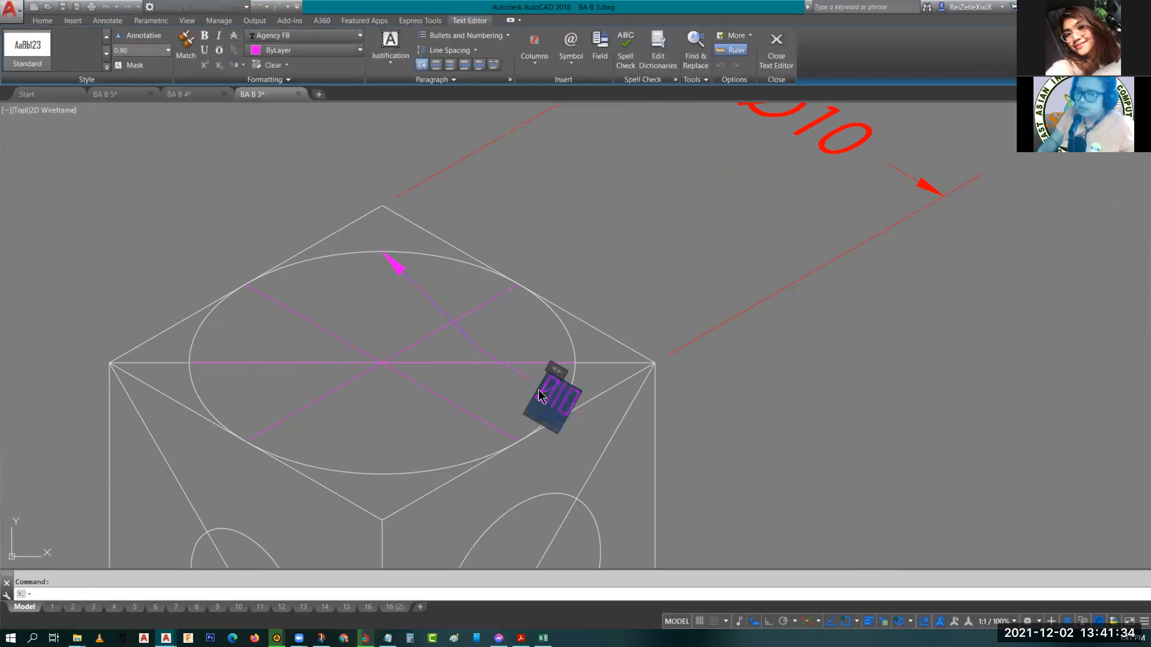
left_click(275, 80)
left_click(205, 94)
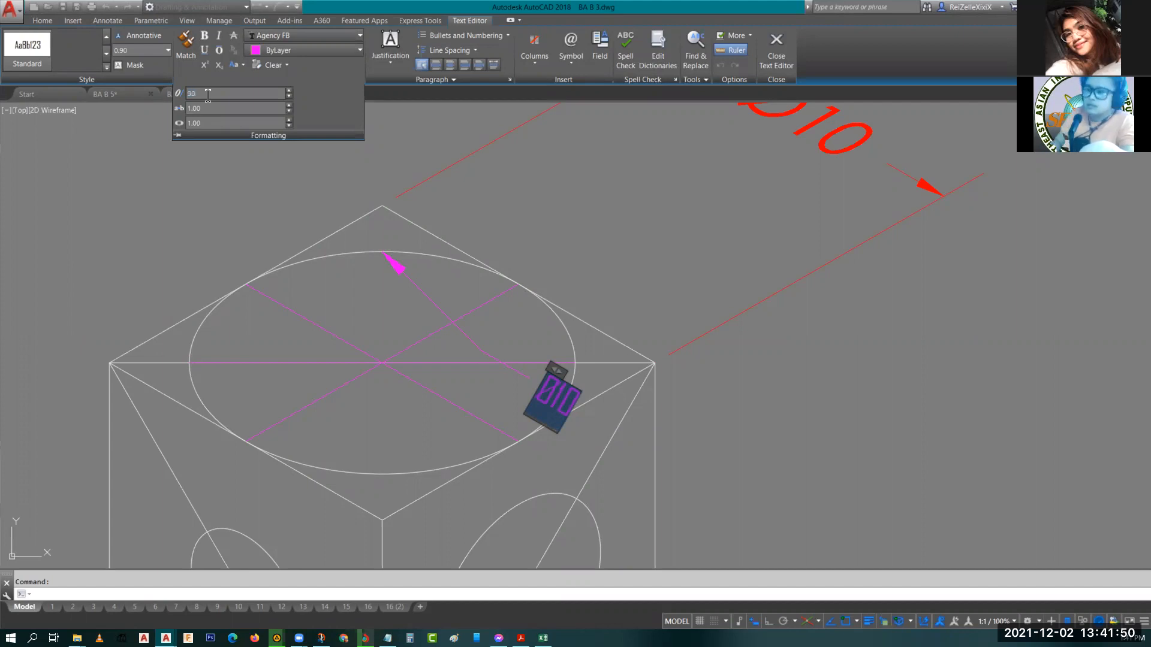
key("Return")
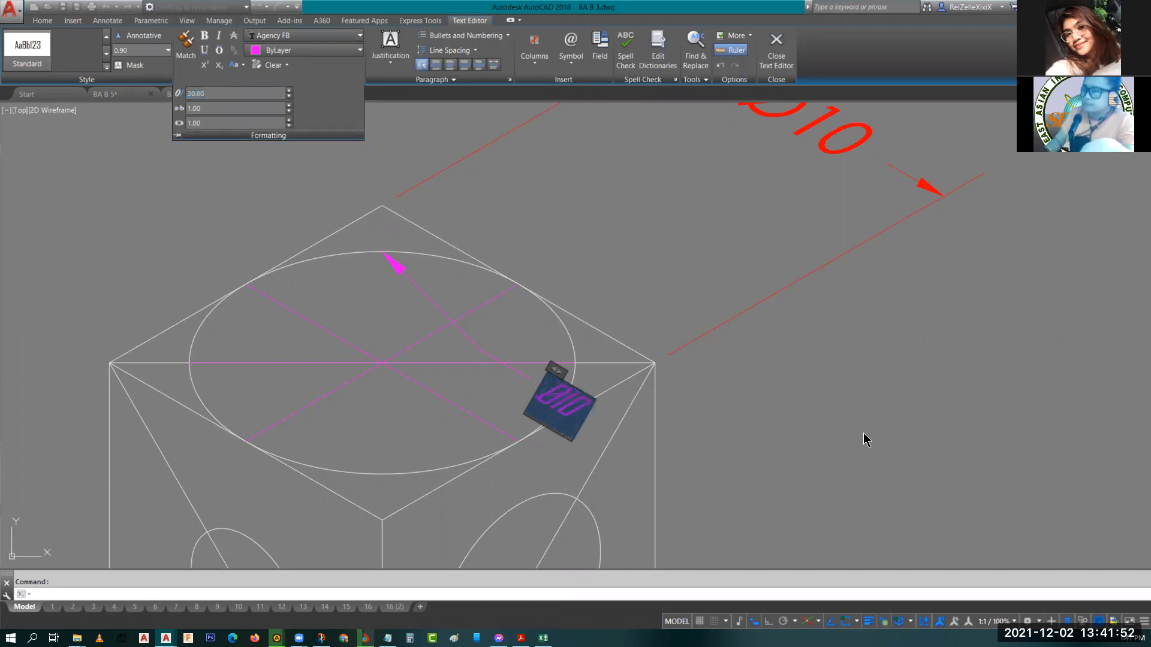
left_click(854, 431)
key("Escape")
With ortho on, move the multileader's bend point so its first segment follows the isometric axis.
scroll(514, 381, "up", 2)
middle_click_drag(534, 377, 654, 468)
left_click(509, 349)
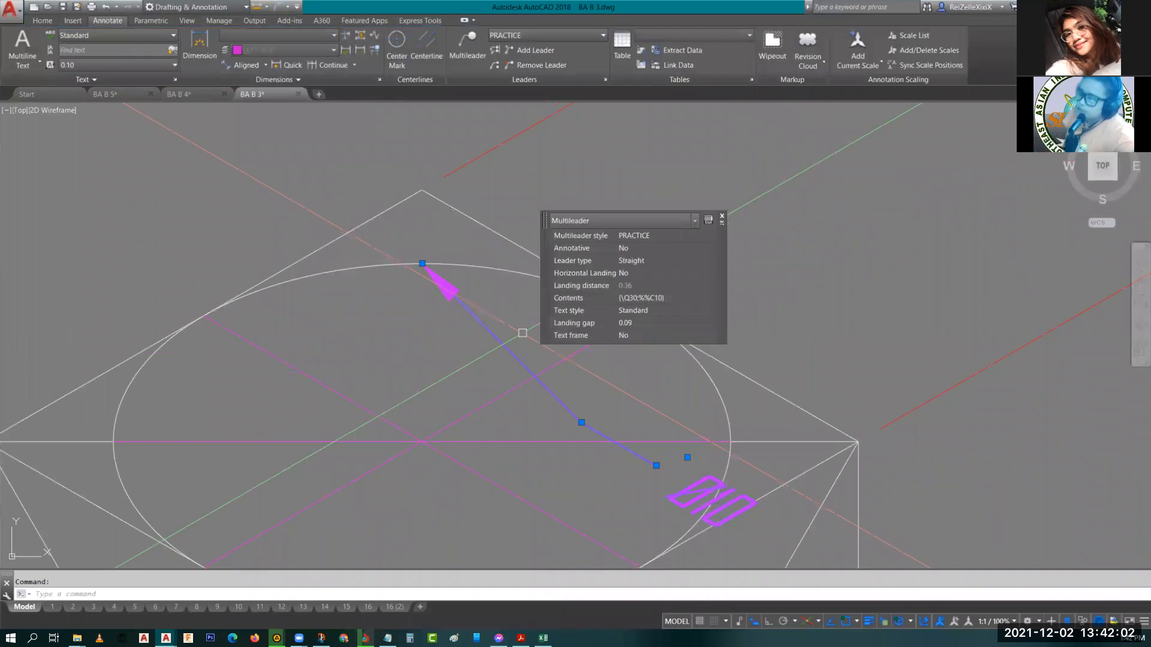
left_click(581, 422)
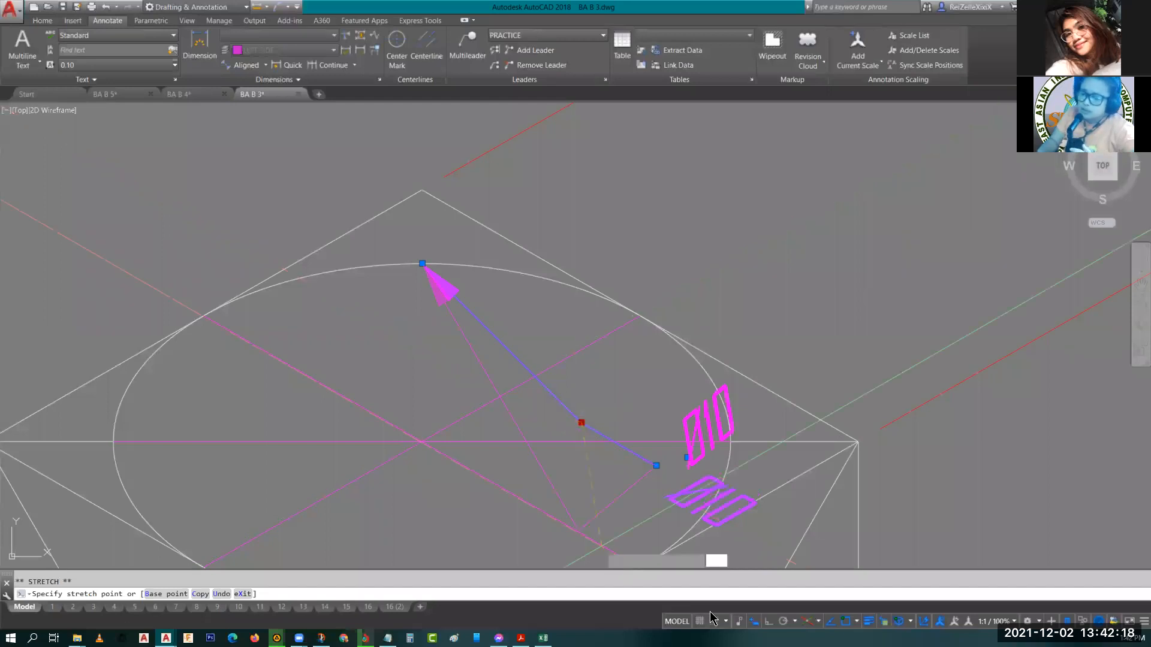
key("F8")
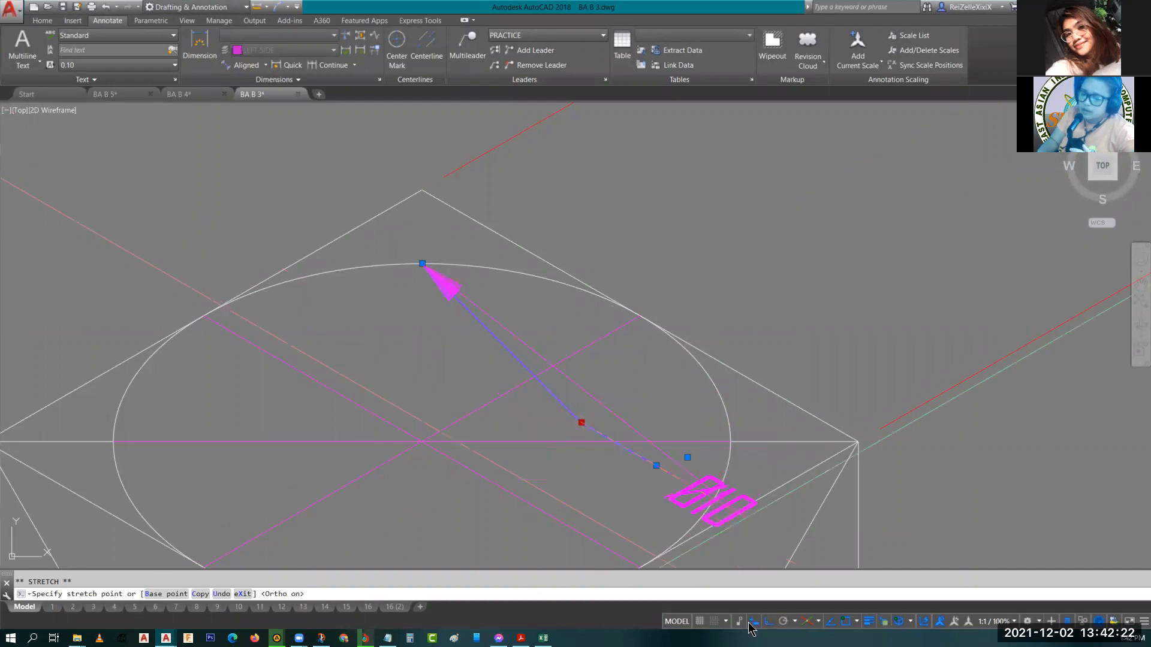
key("F8")
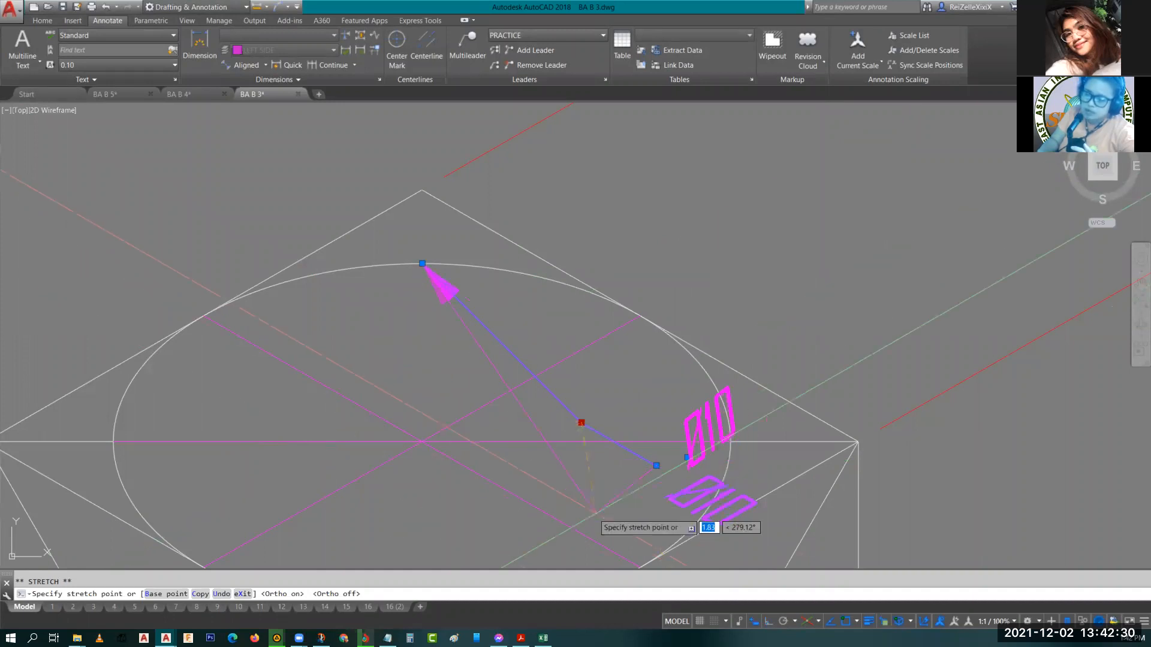
left_click(769, 621)
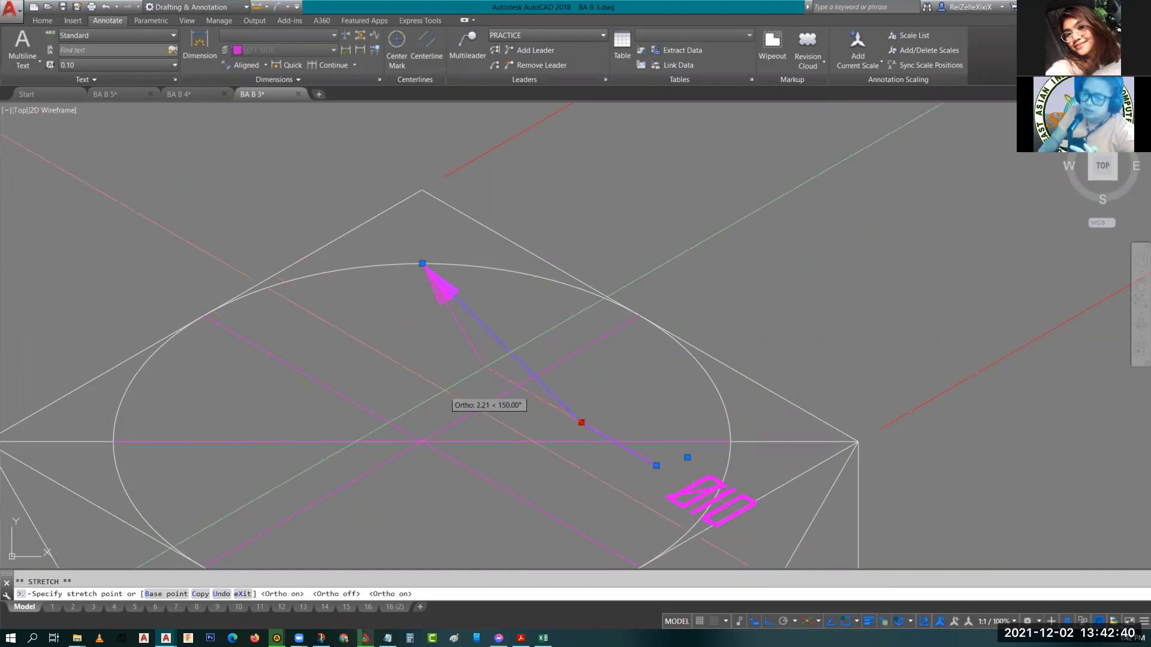
left_click(489, 370)
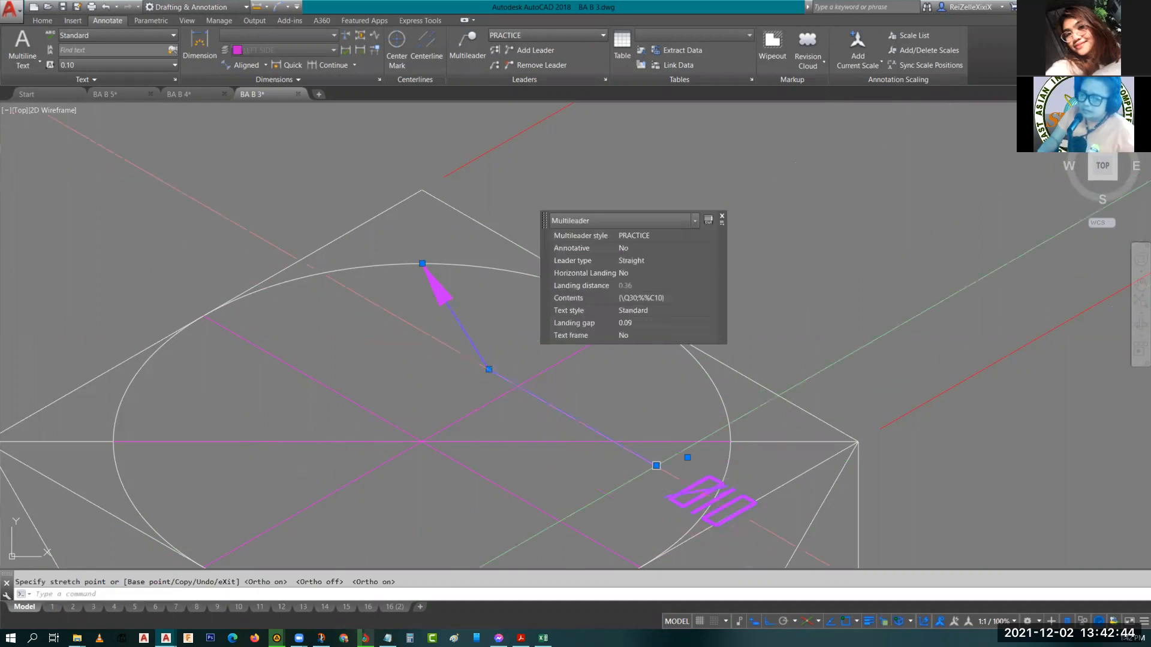
left_click(656, 465)
key("Escape")
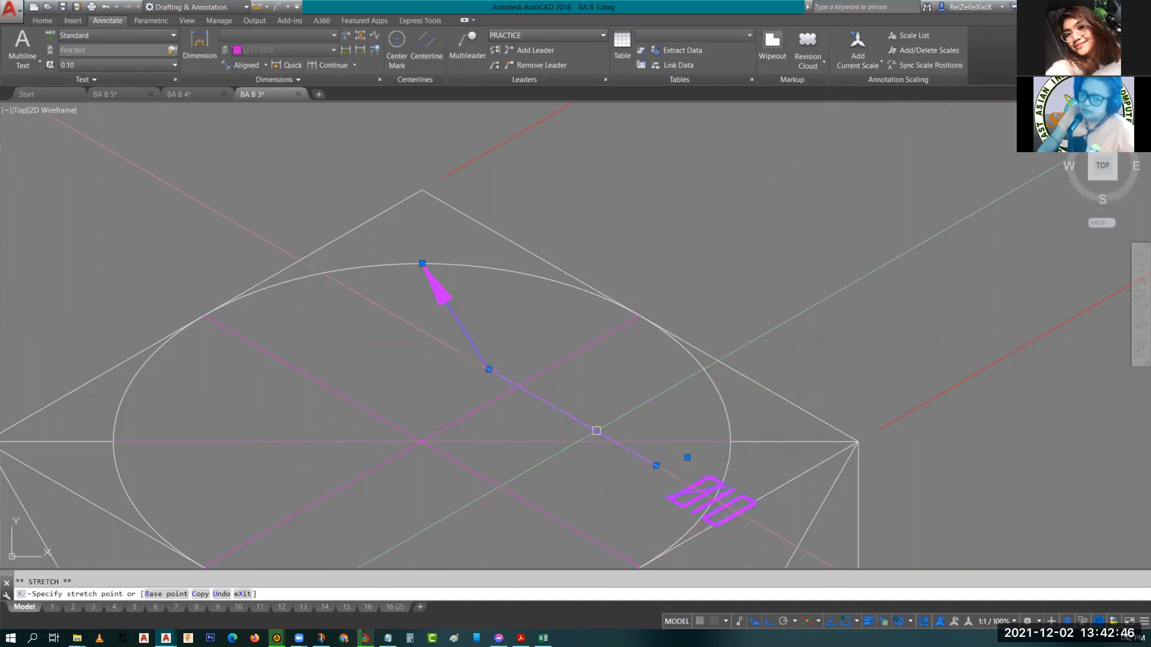
left_click(658, 466)
left_click(657, 466)
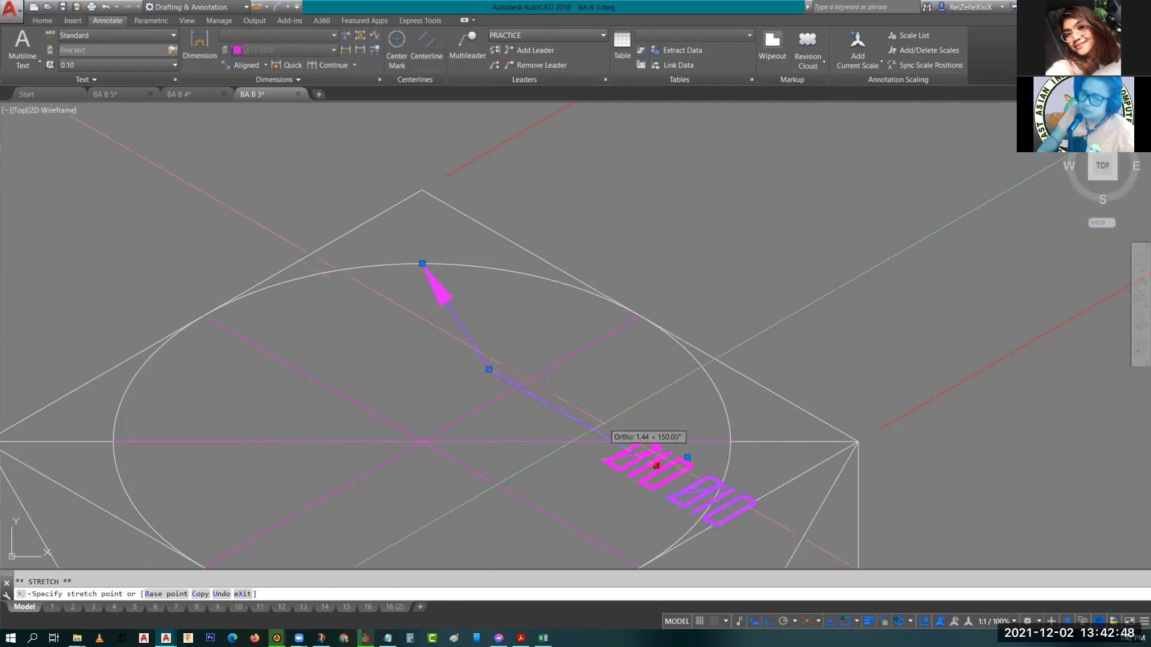
scroll(722, 482, "up", 3)
key("Escape")
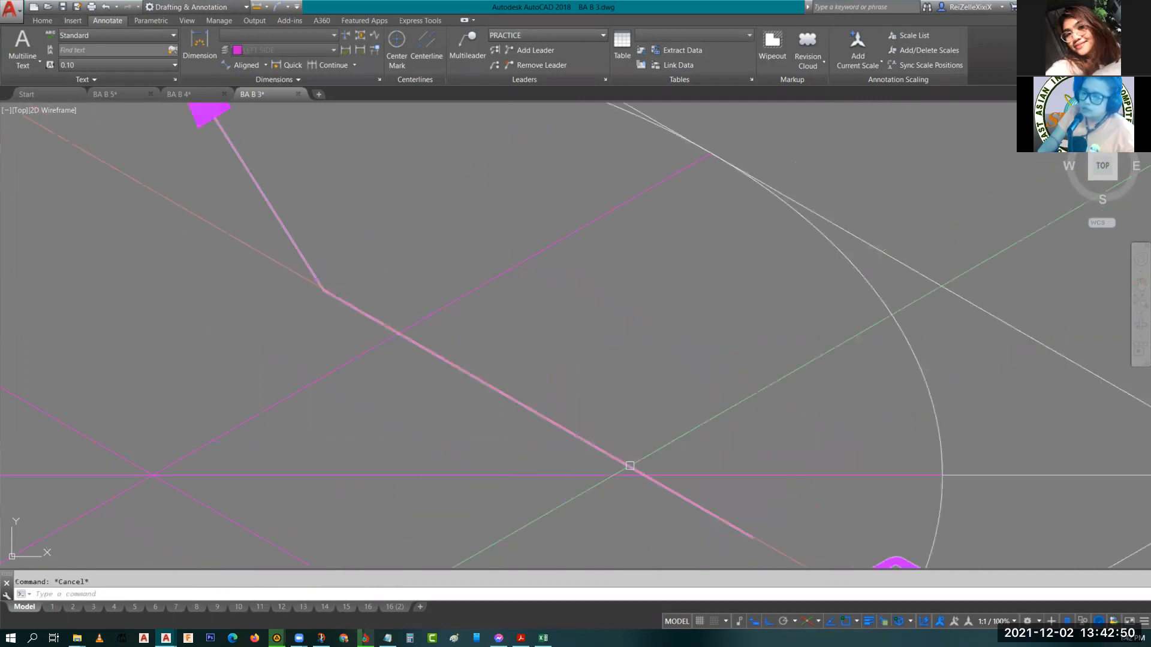
scroll(630, 466, "down", 5)
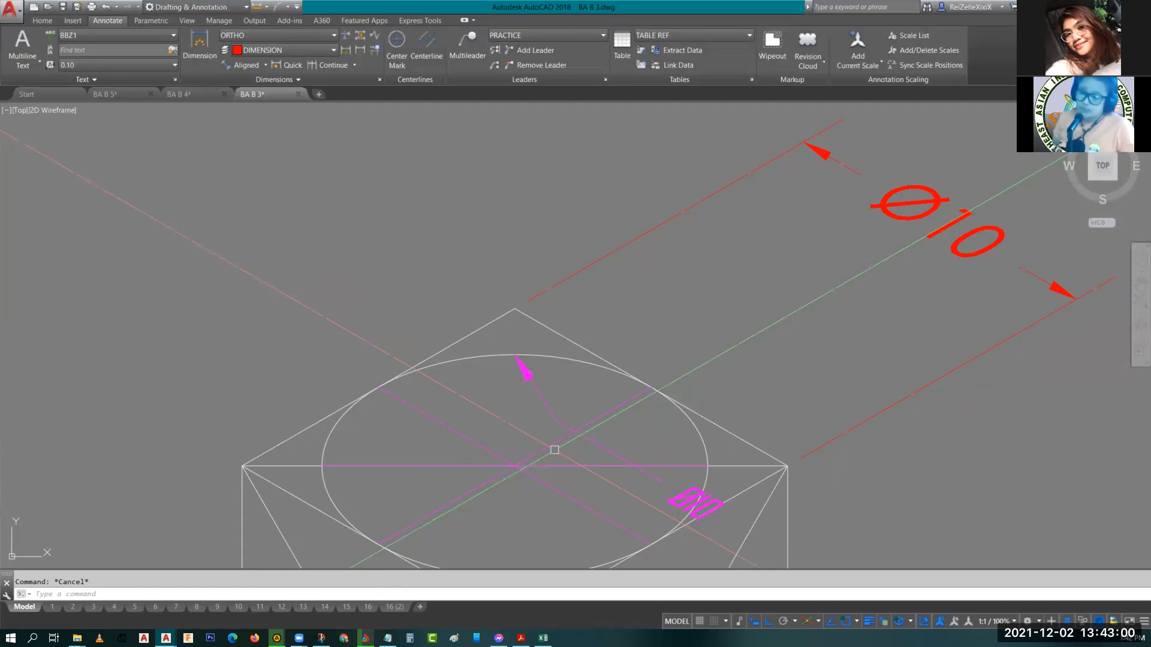
Switch the isoplane to Left and turn ortho off.
left_click(600, 445)
key("Escape")
middle_click_drag(444, 490, 493, 244)
scroll(496, 262, "down", 2)
key("F5")
key("F5")
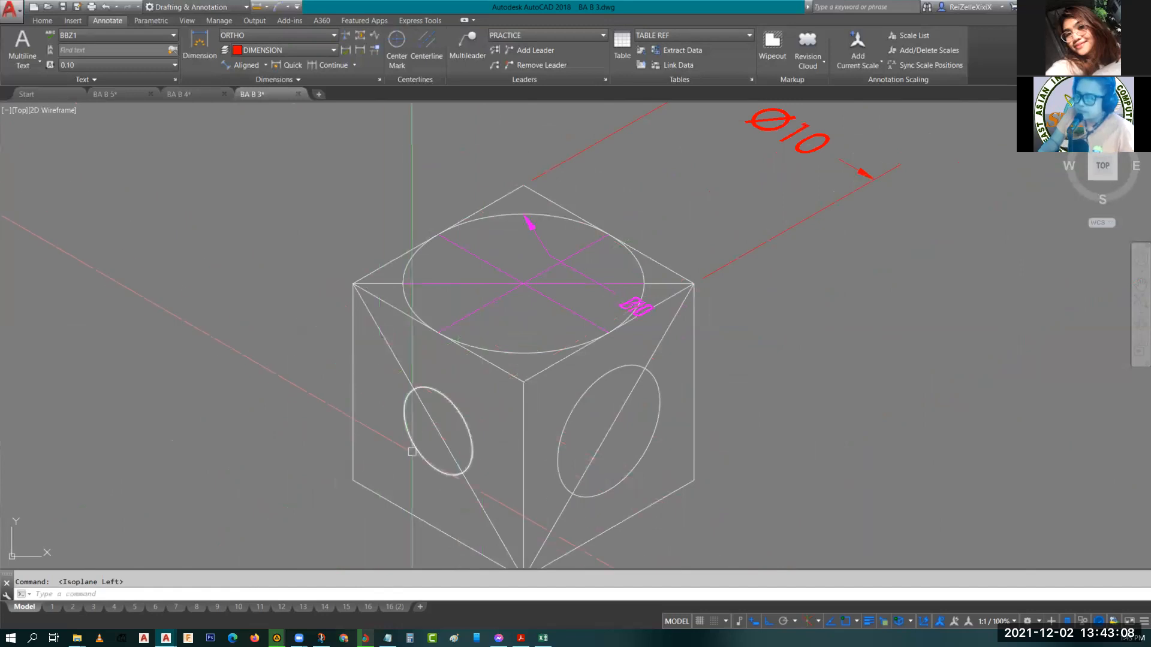
left_click(767, 623)
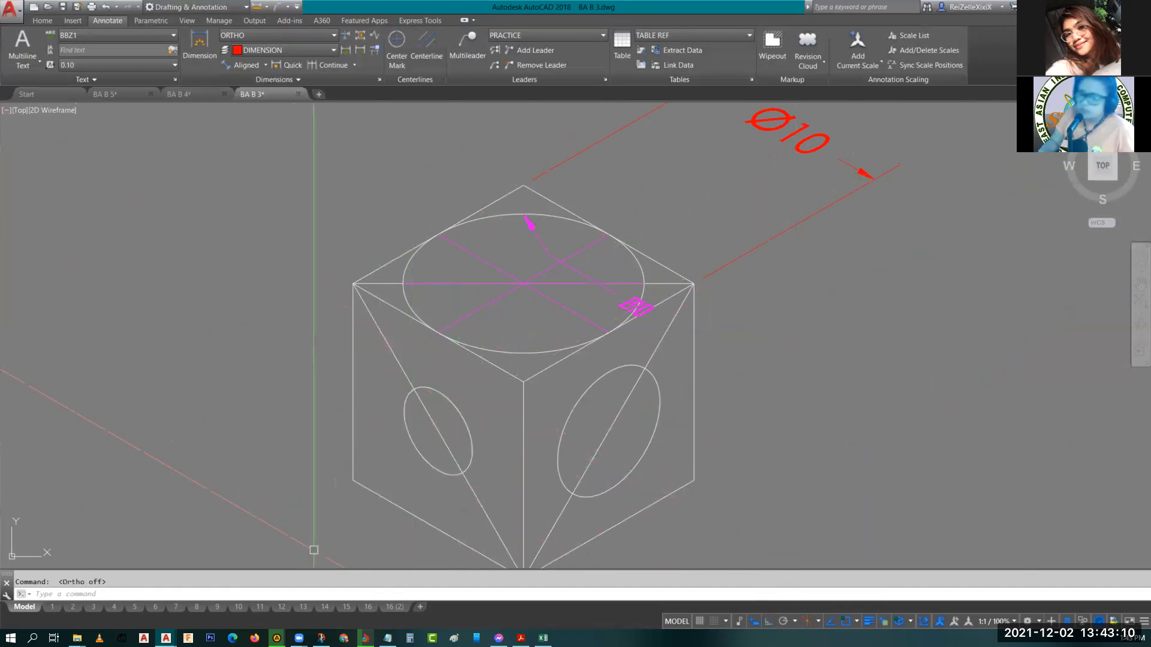
Copy the top face's centerline into the left face ellipse, placing it through that ellipse's center.
left_click(449, 394)
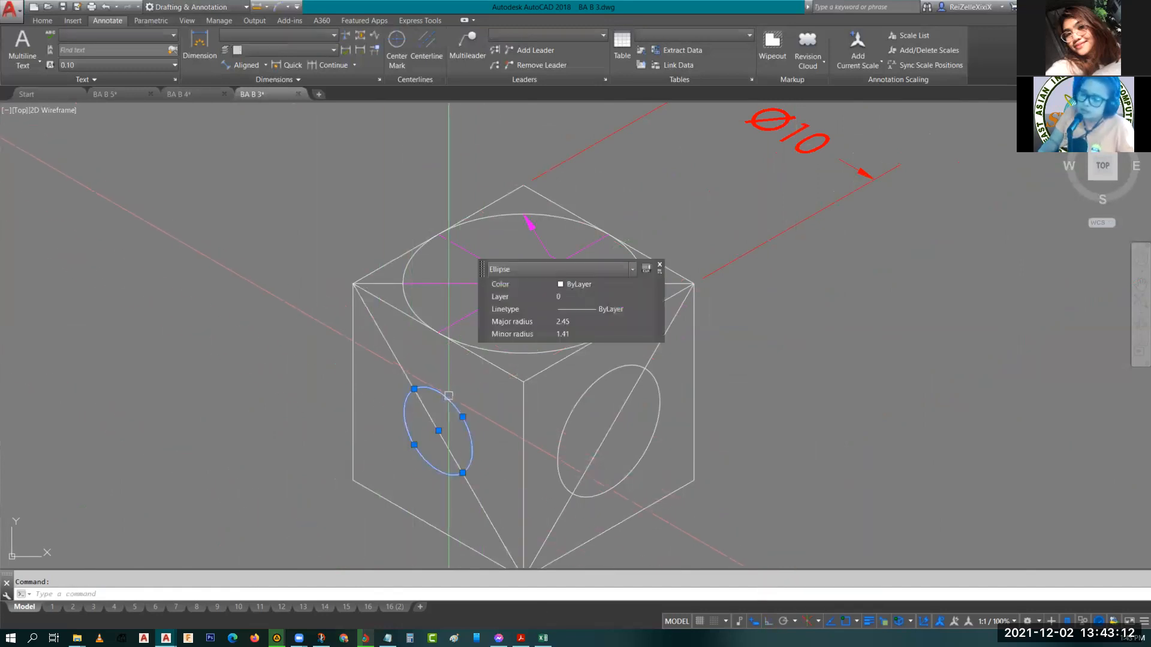
key("Escape")
left_click(549, 297)
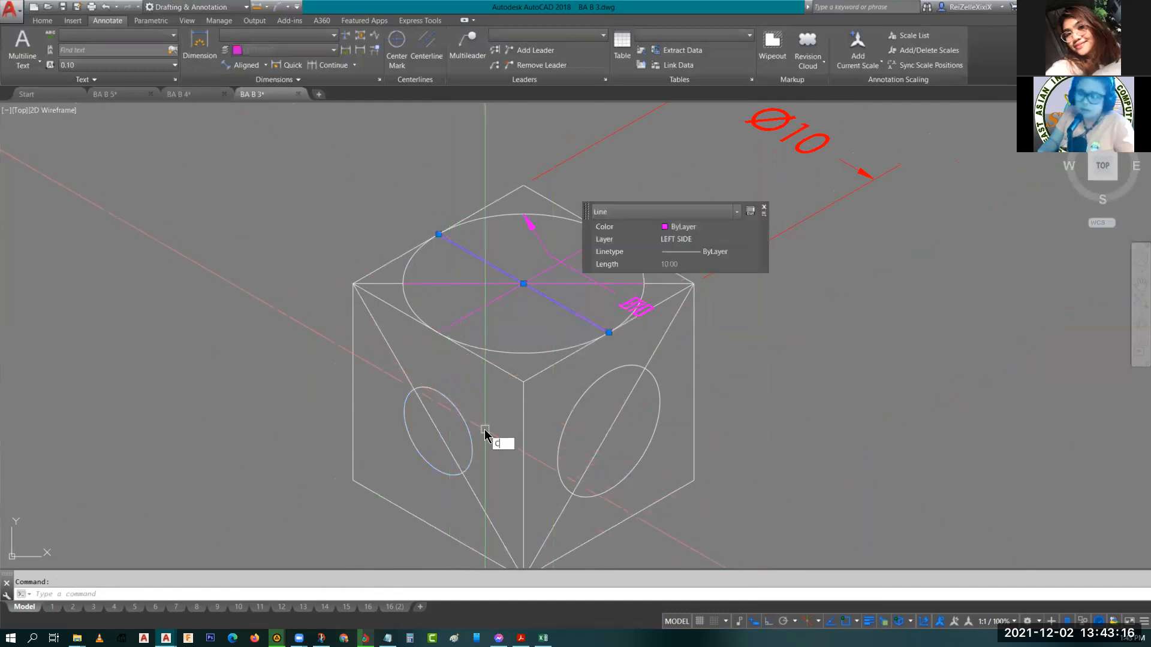
type("co")
key("Return")
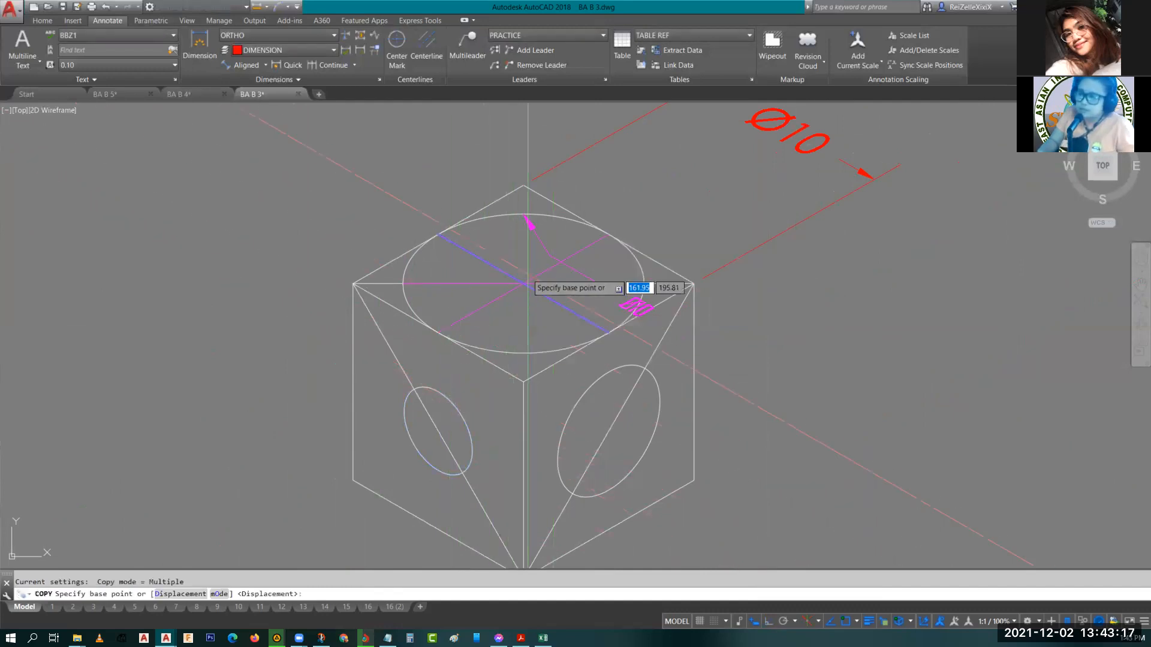
left_click(526, 282)
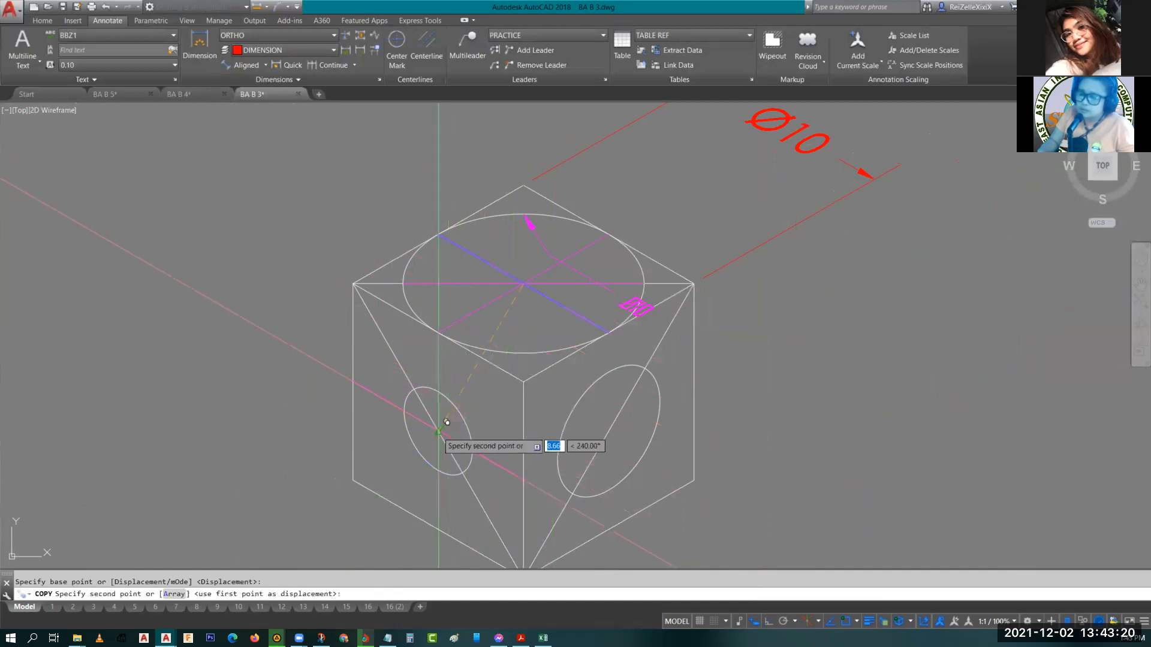
key("Escape")
Trim the copied centerline's end that extends outside the left ellipse.
type("tr")
key("Return")
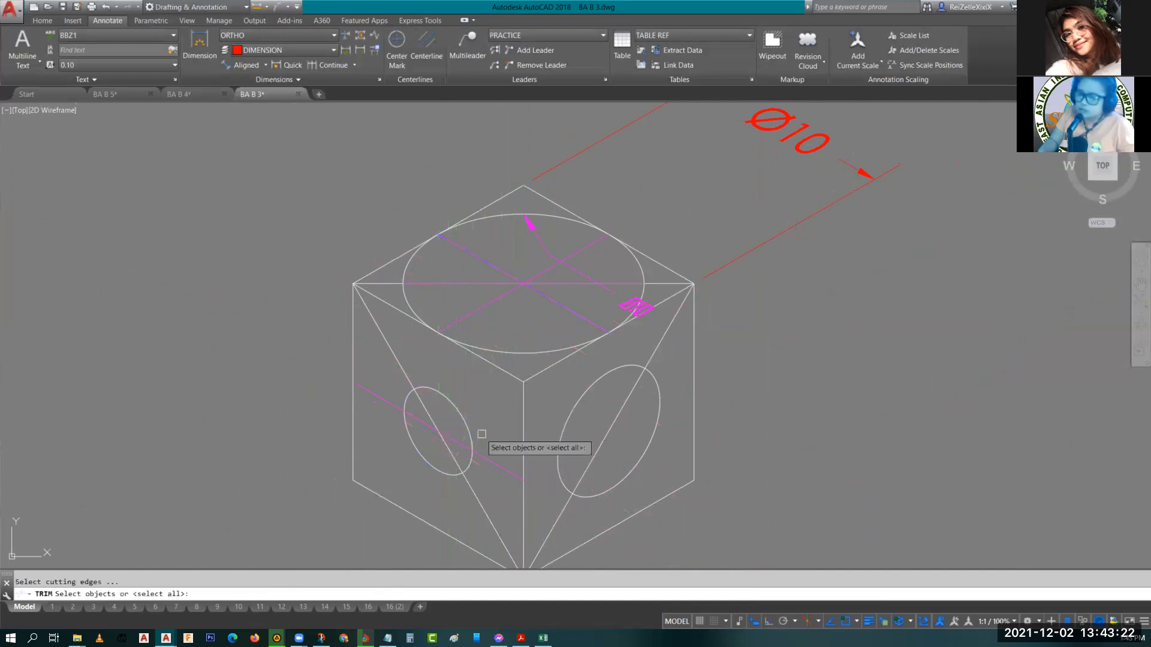
key("Return")
left_click(384, 397)
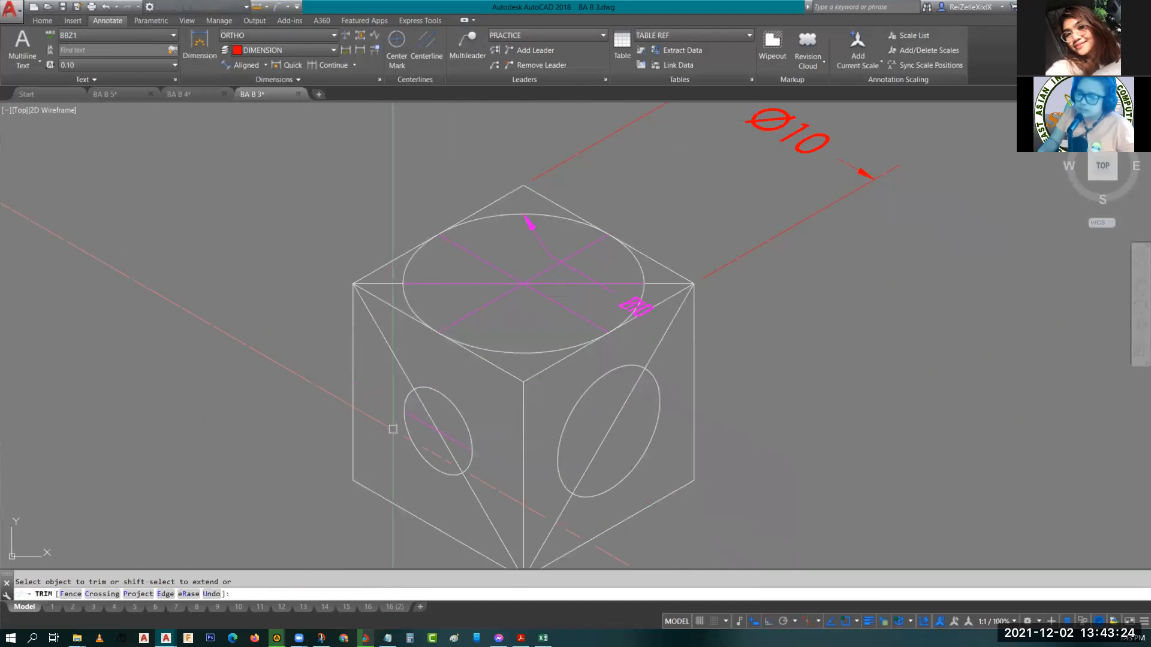
key("Return")
left_click(418, 421)
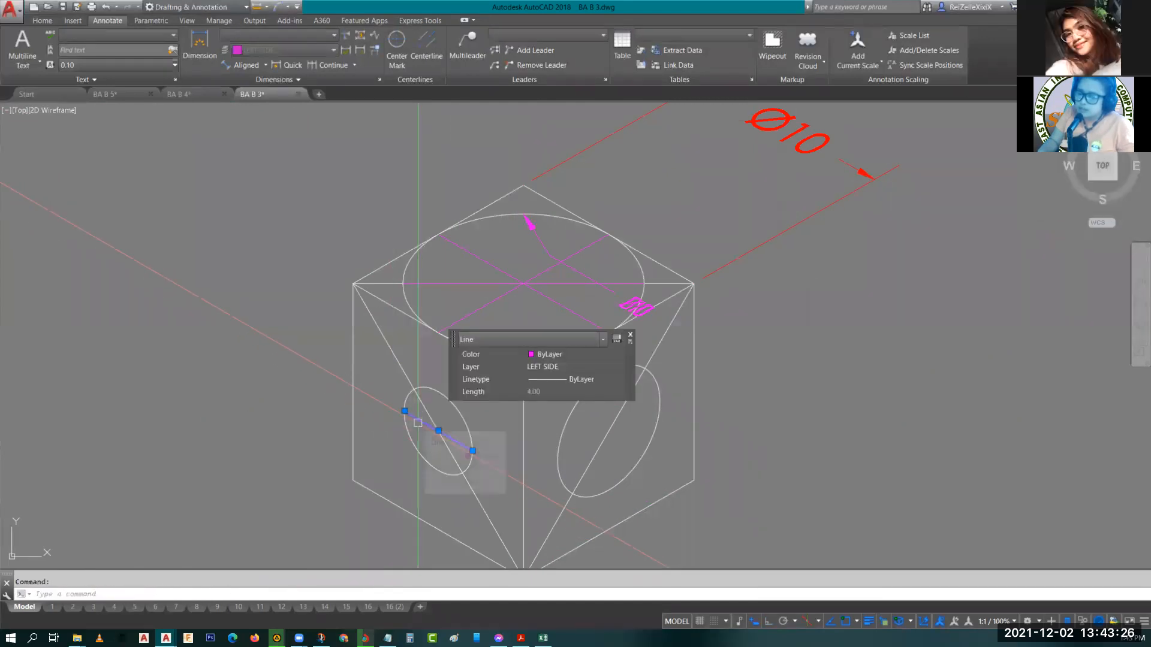
key("Escape")
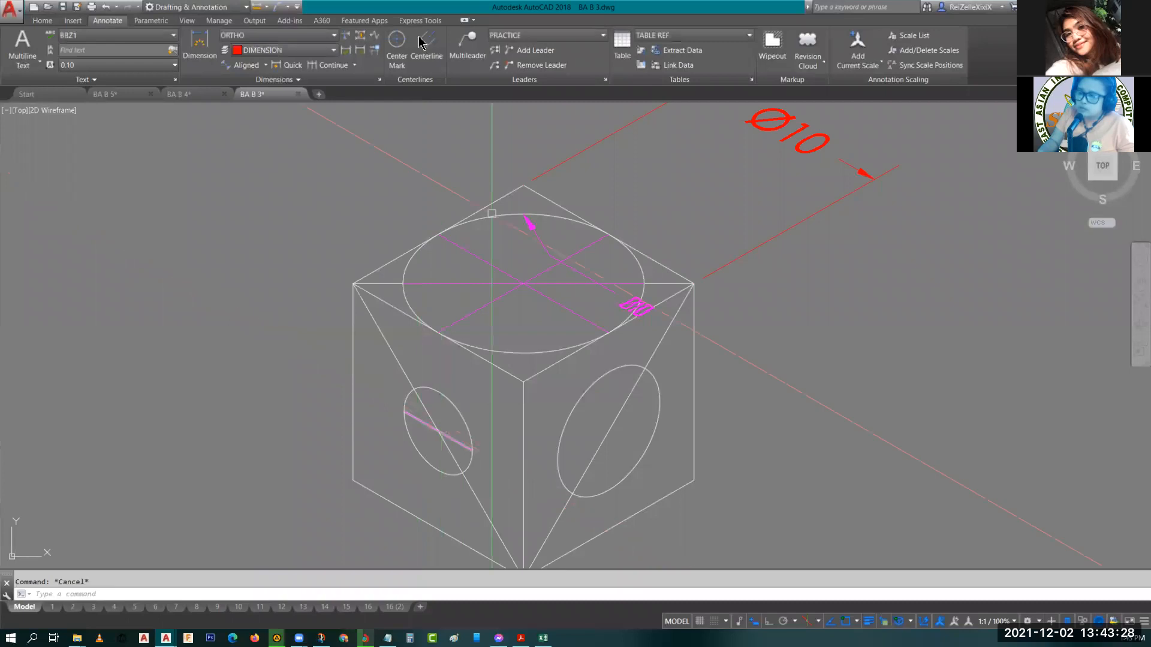
left_click(467, 47)
scroll(418, 444, "up", 3)
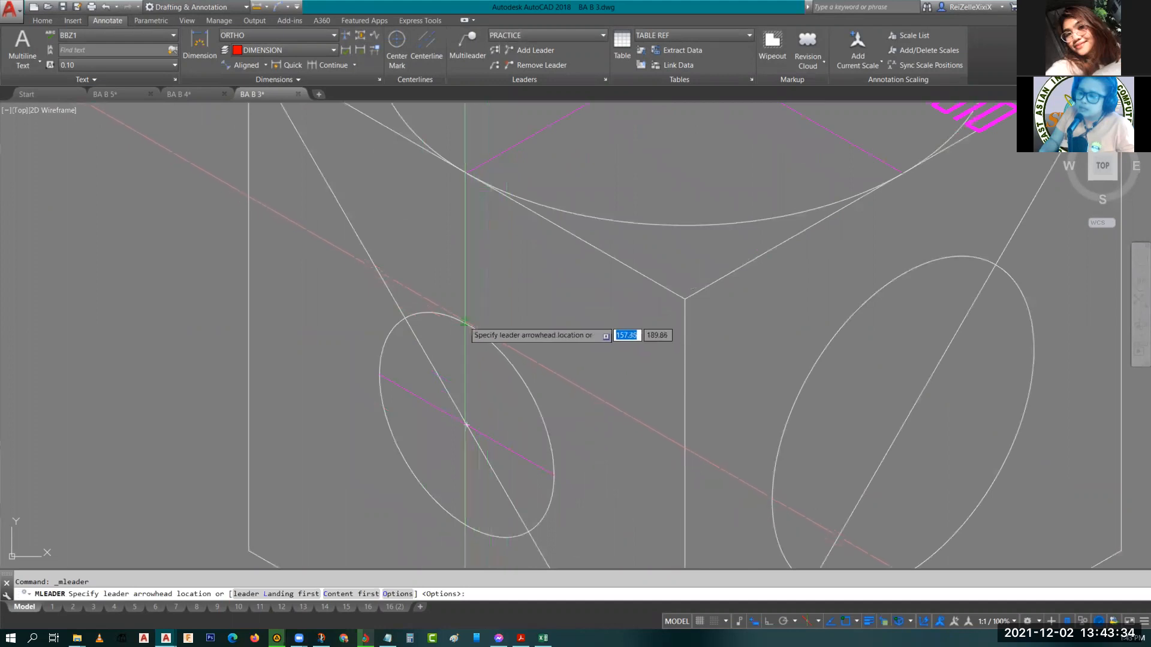
left_click(463, 322)
left_click(538, 250)
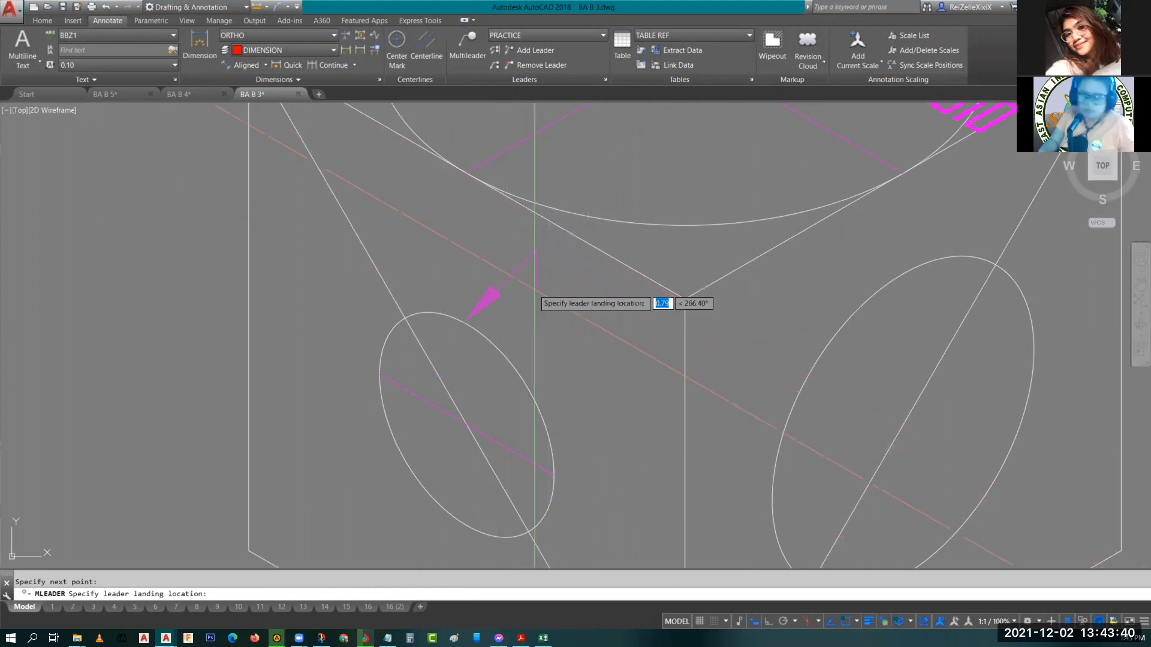
key("Return")
key("Escape")
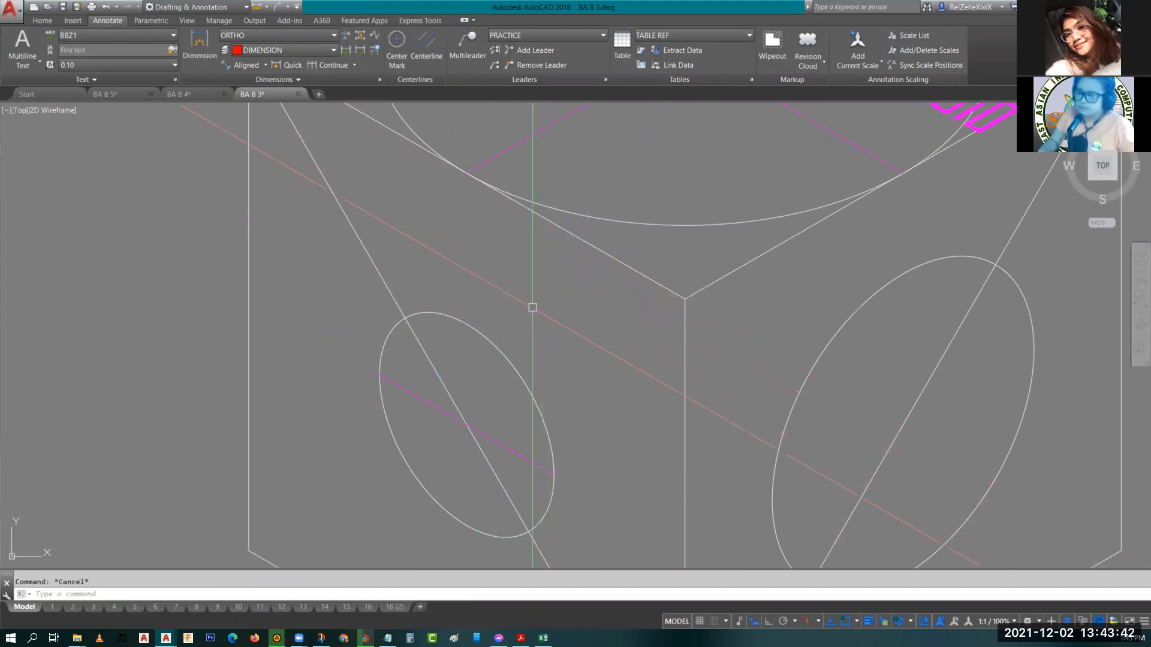
Create a multileader from the left ellipse's upper edge with a bent leader and the text R2.
left_click(467, 45)
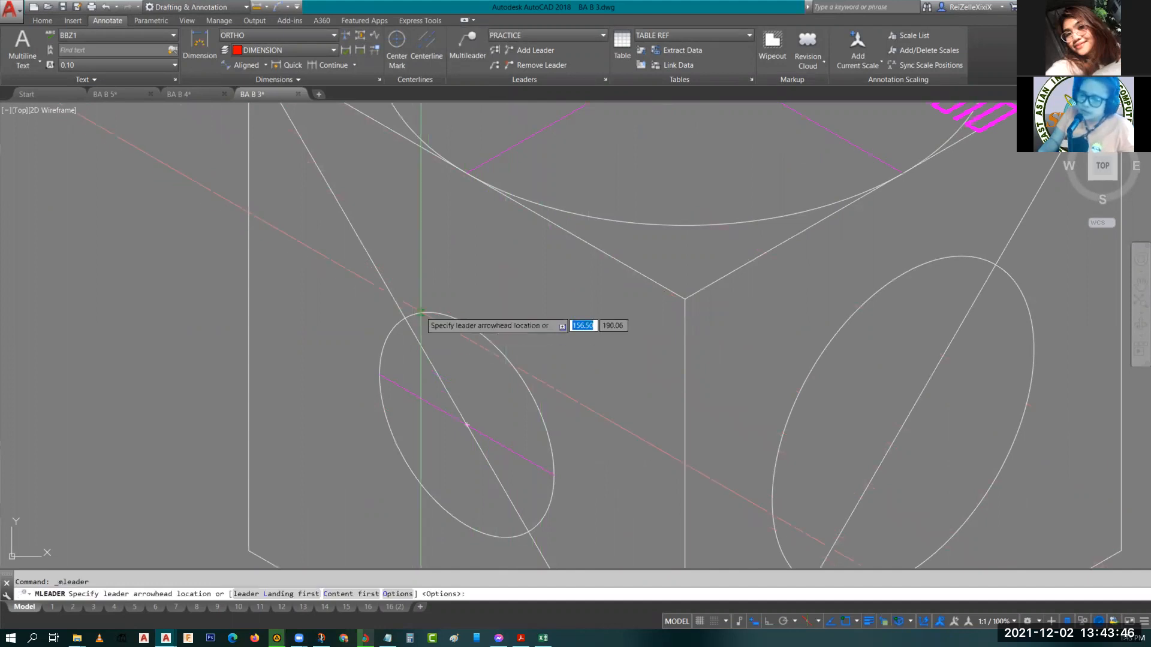
left_click(421, 312)
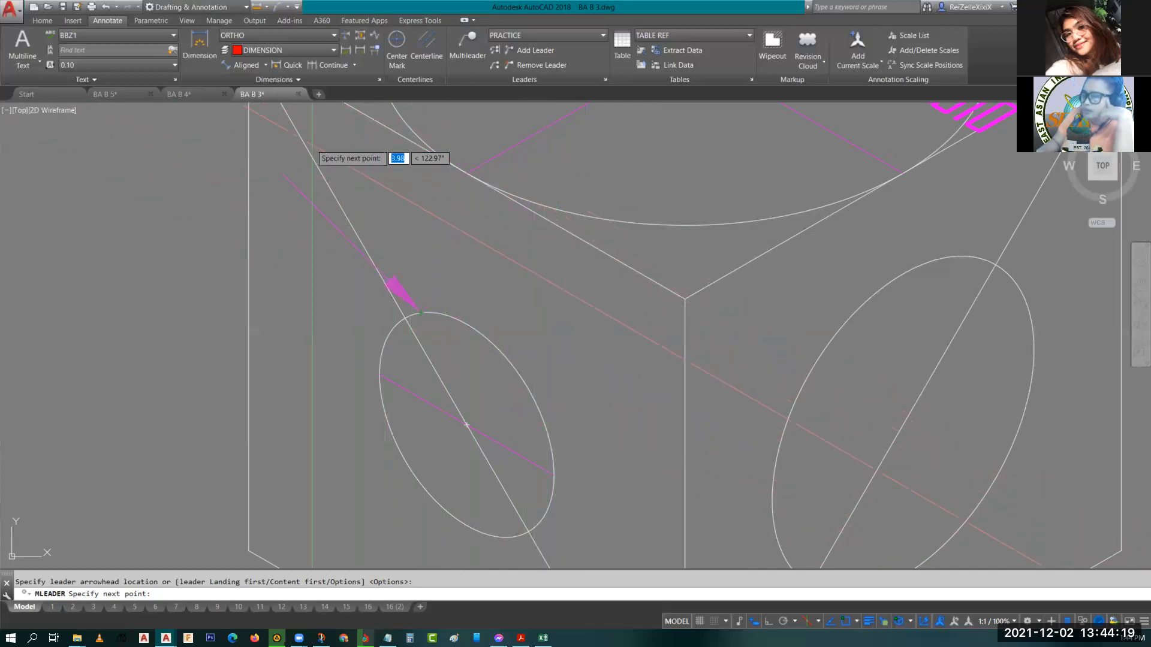
mouse_move(312, 153)
middle_mouse_down()
mouse_move(344, 208)
mouse_move(563, 344)
middle_mouse_up()
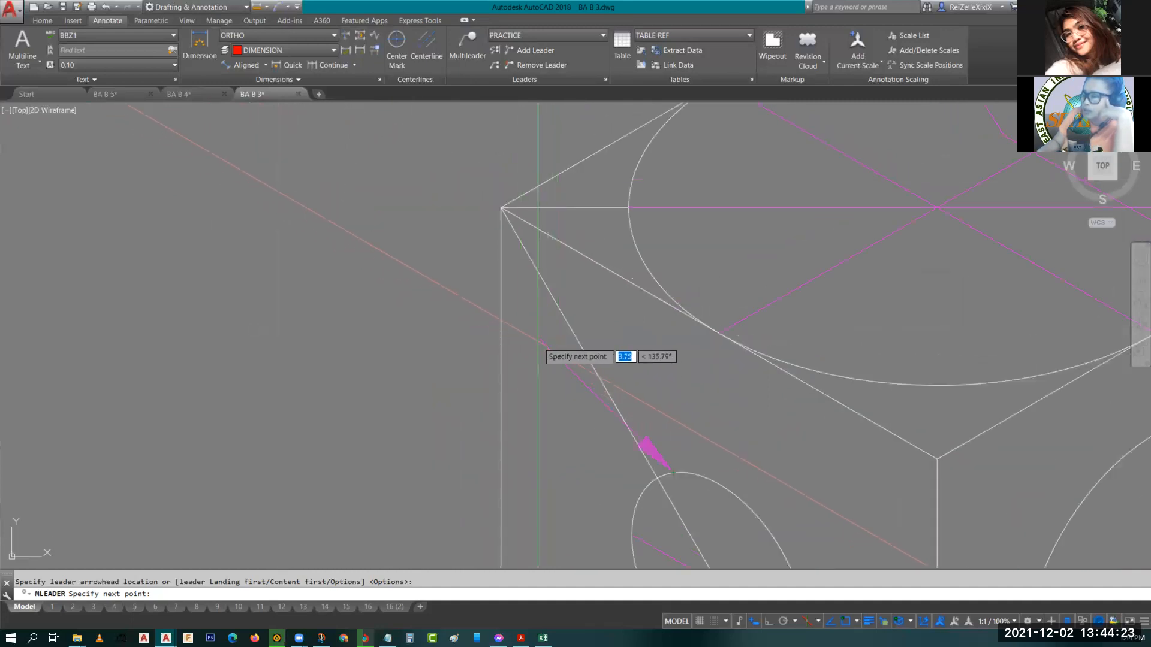
left_click(547, 352)
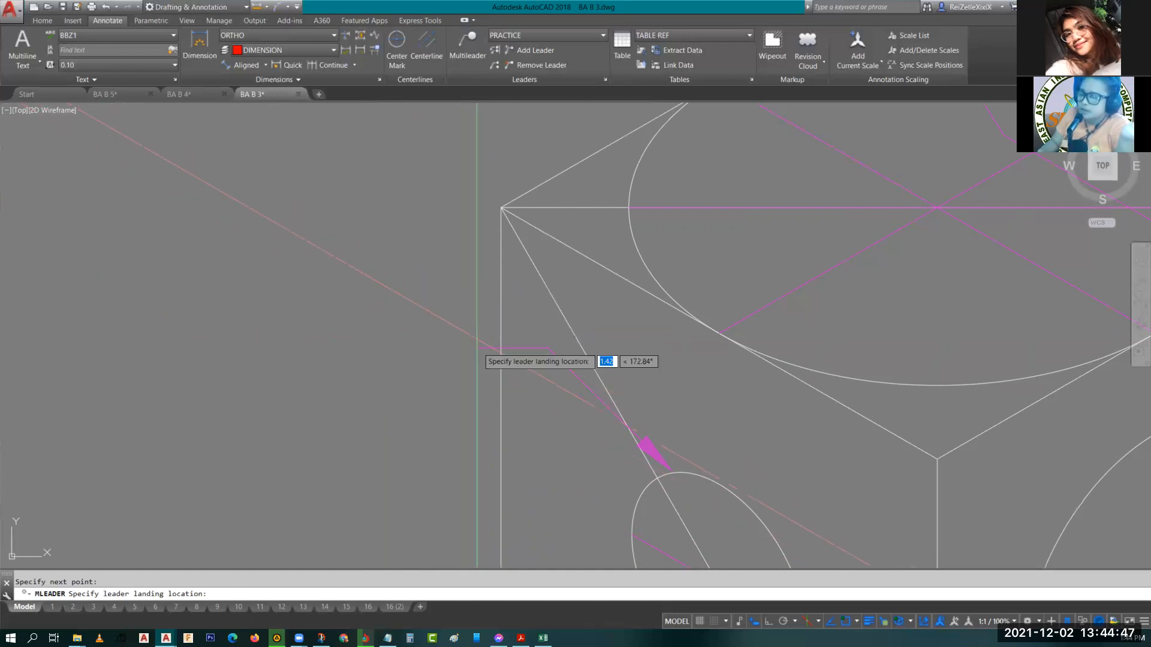
middle_click_drag(478, 350, 373, 219)
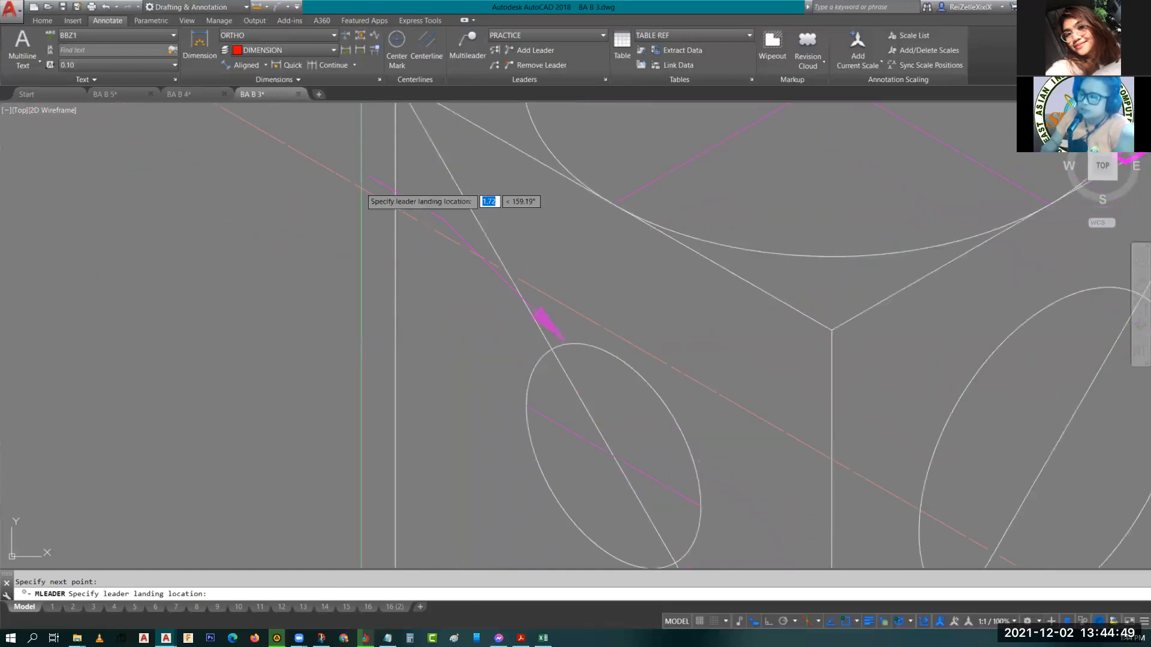
scroll(521, 305, "down", 3)
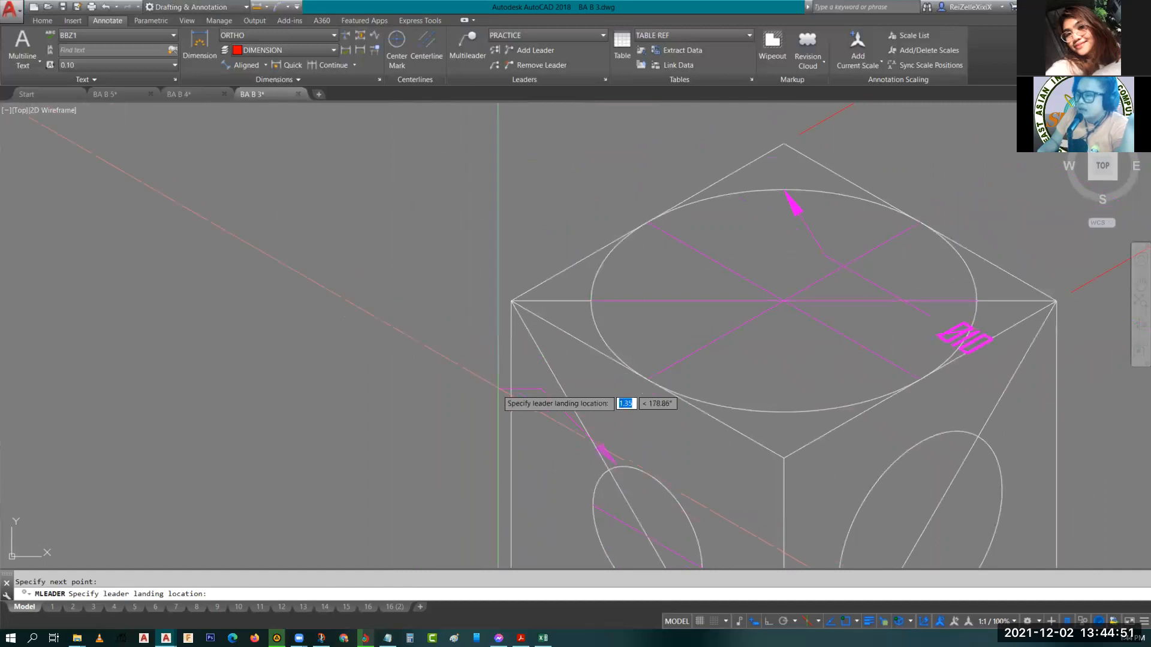
scroll(609, 393, "up", 3)
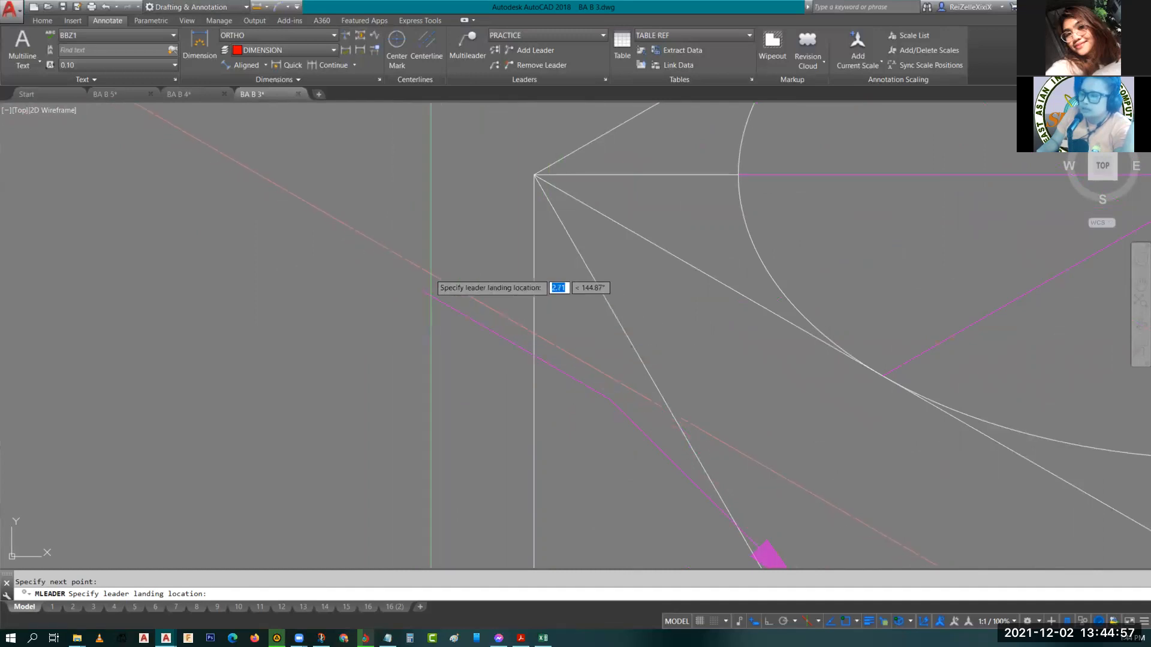
left_click(422, 292)
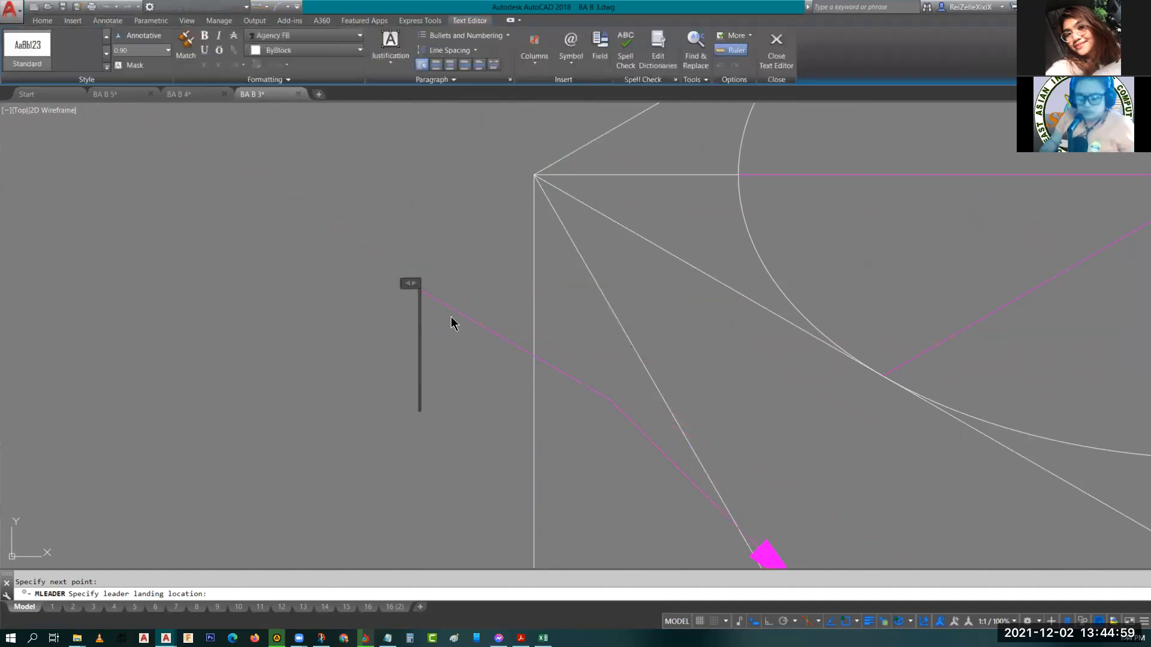
type("R")
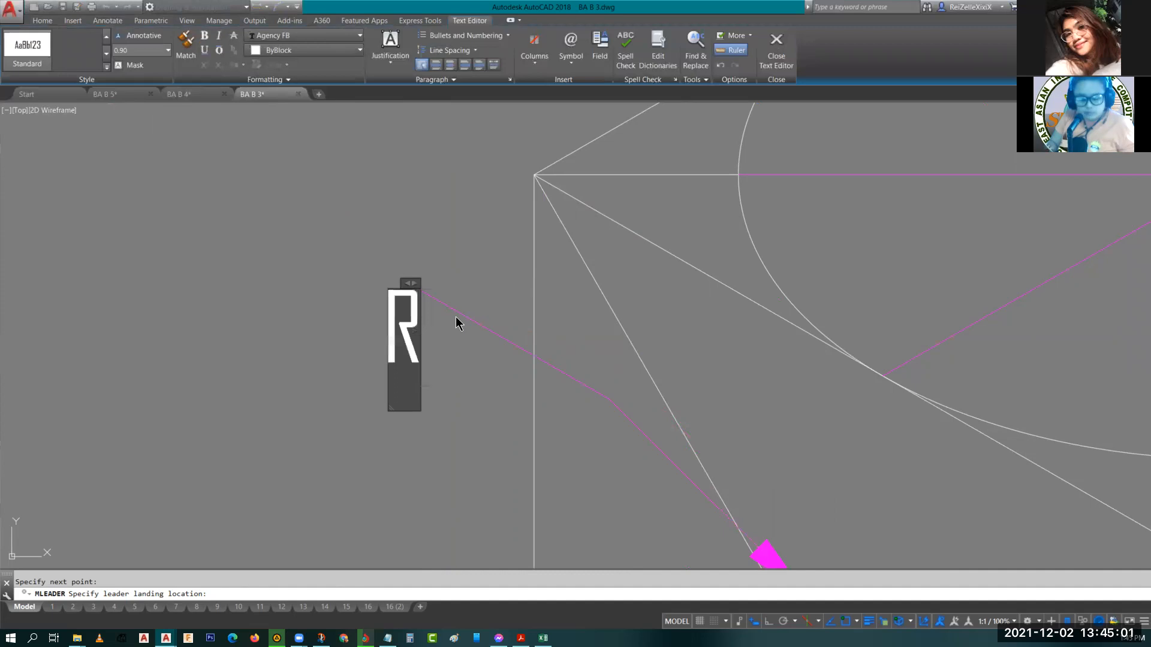
type("2")
left_click(440, 302)
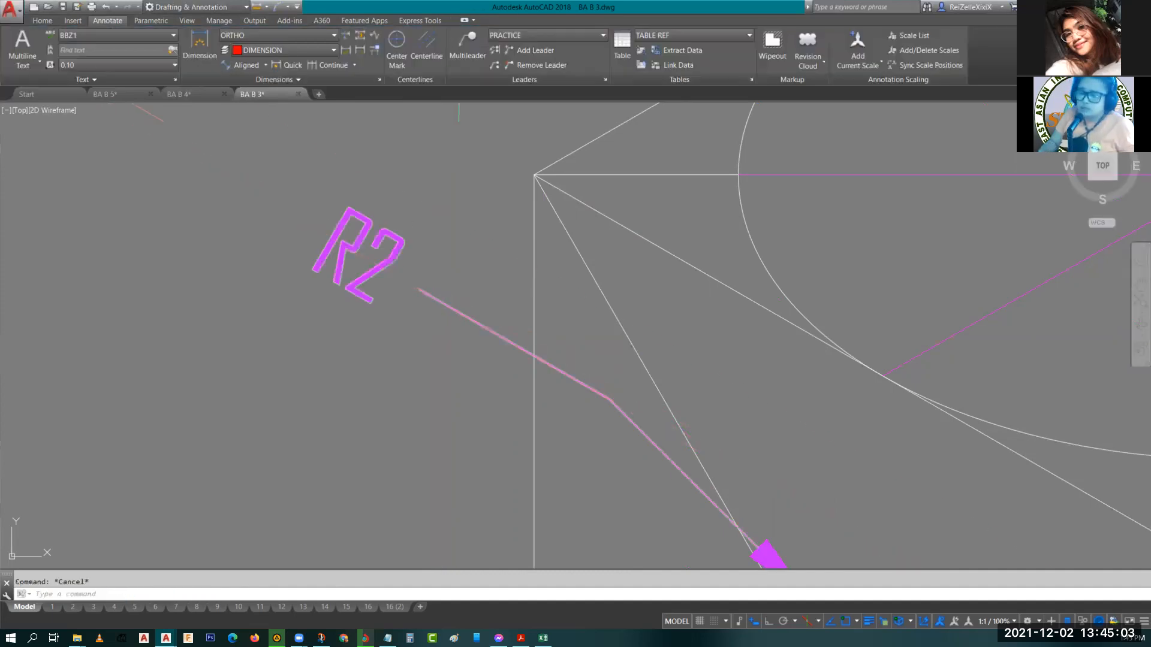
Open the R2 multileader text for editing and check its oblique angle setting.
scroll(481, 285, "down", 3)
middle_click_drag(531, 380, 449, 311)
scroll(353, 233, "up", 3)
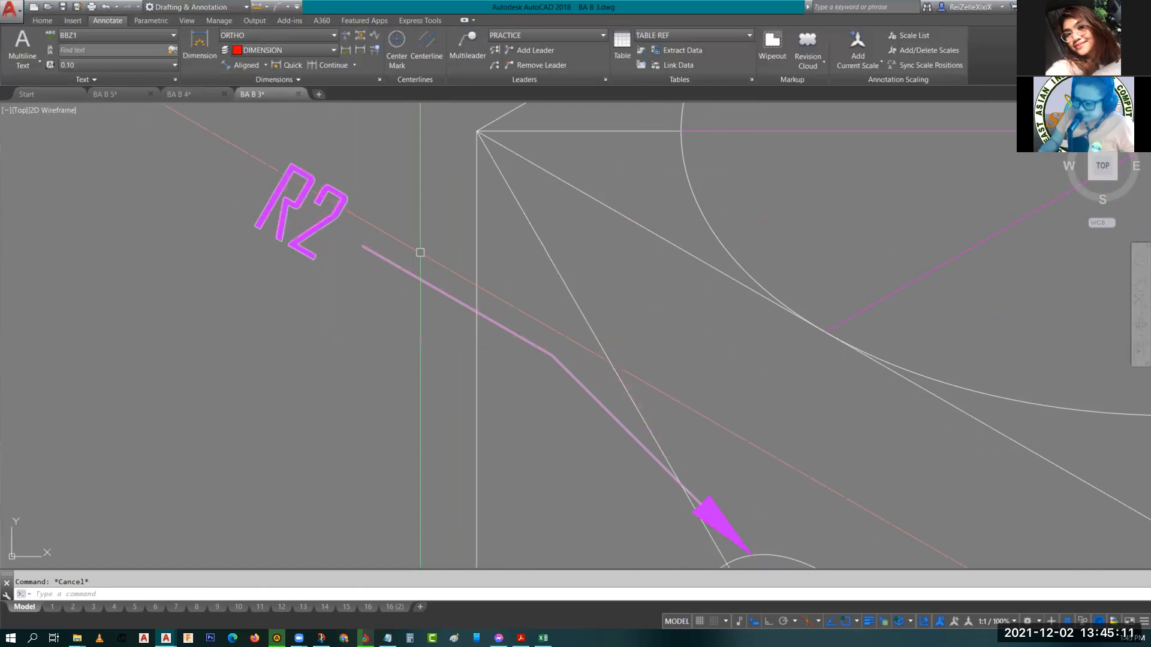
scroll(565, 250, "down", 5)
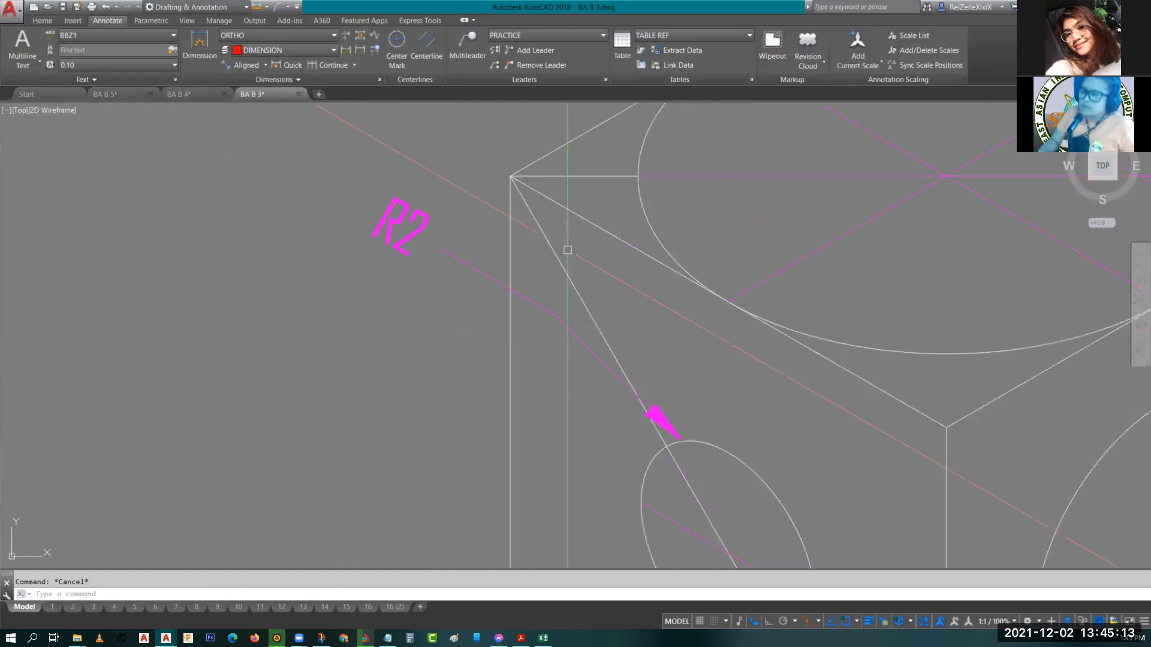
scroll(471, 306, "up", 3)
left_click(309, 337)
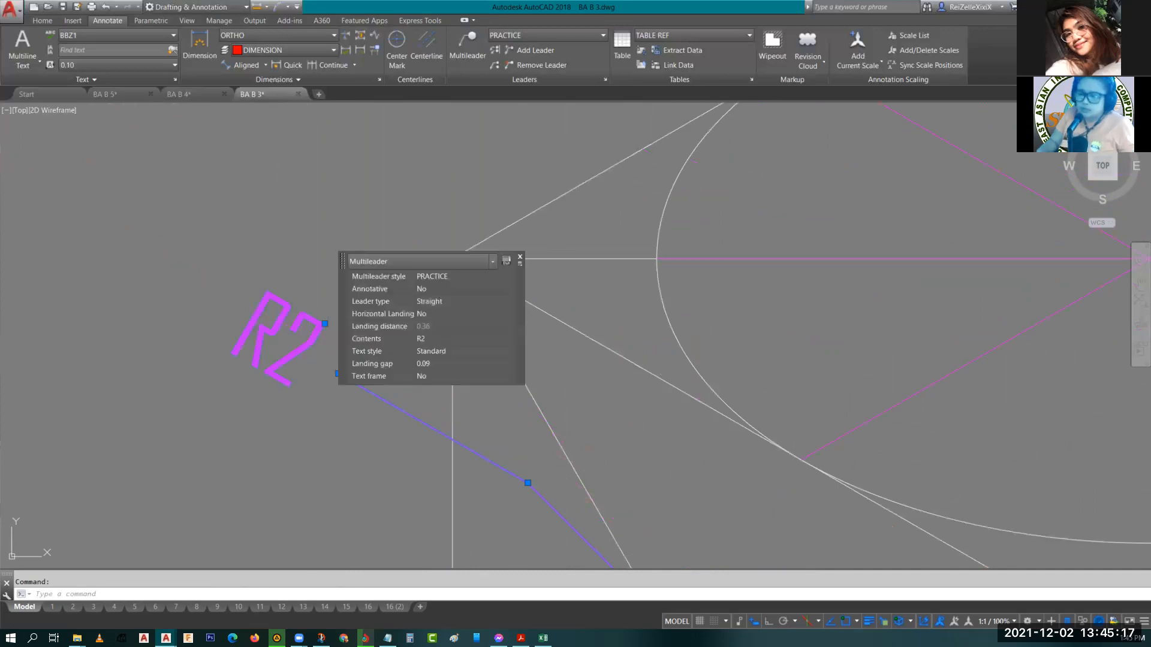
double_click(277, 337)
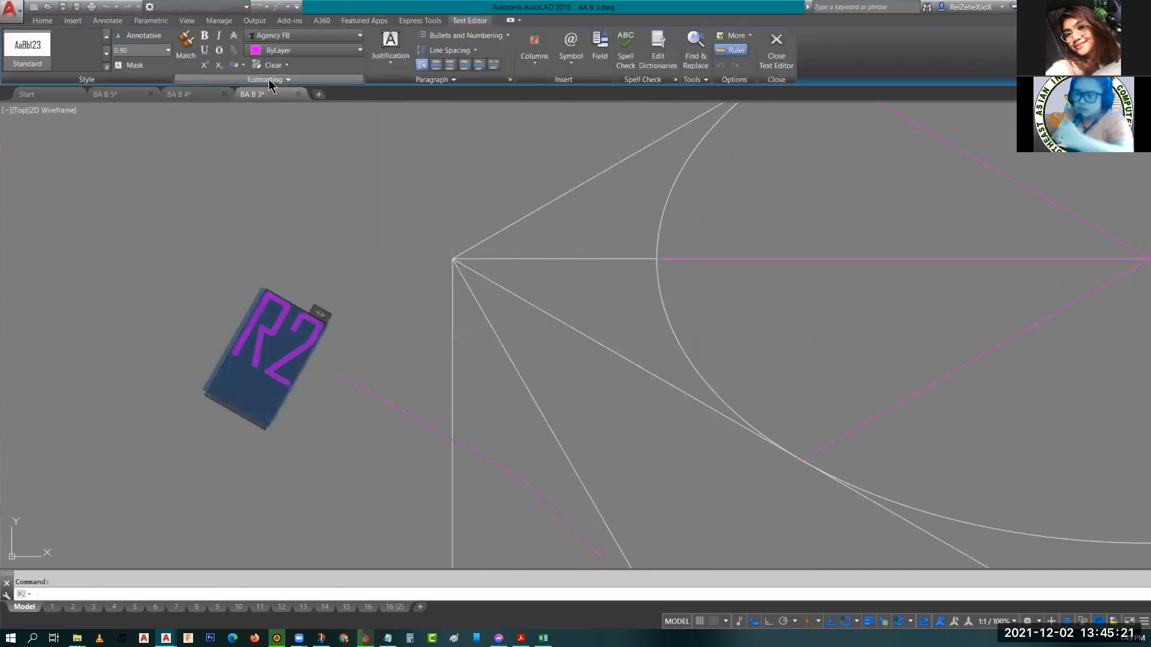
scroll(646, 382, "down", 1)
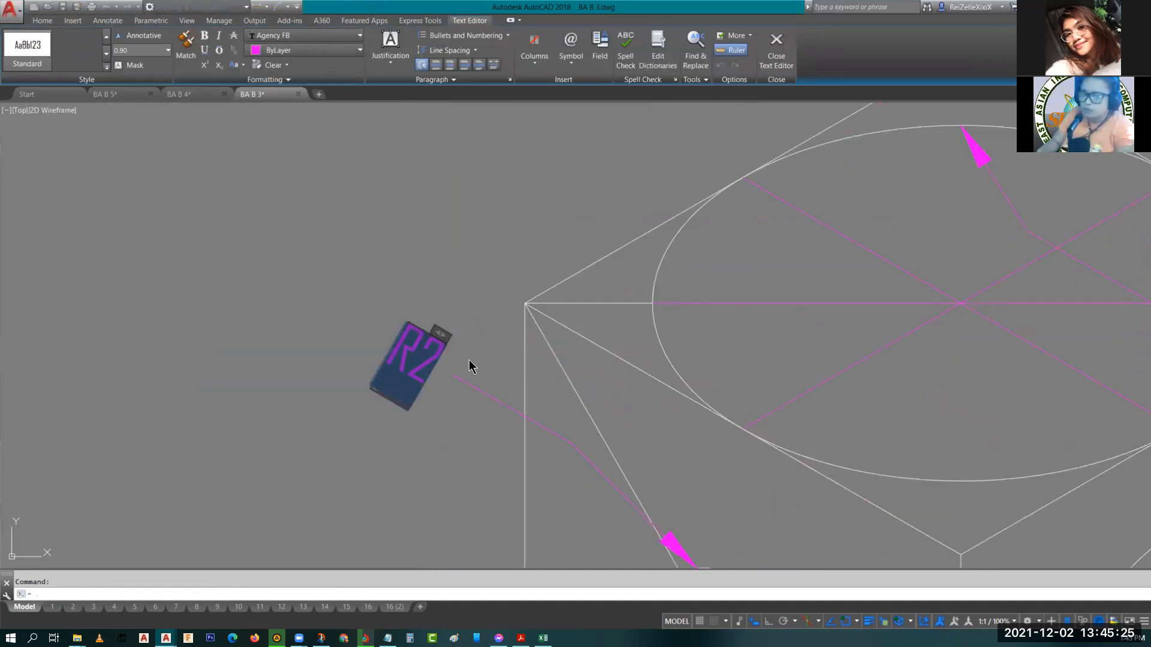
left_click(232, 82)
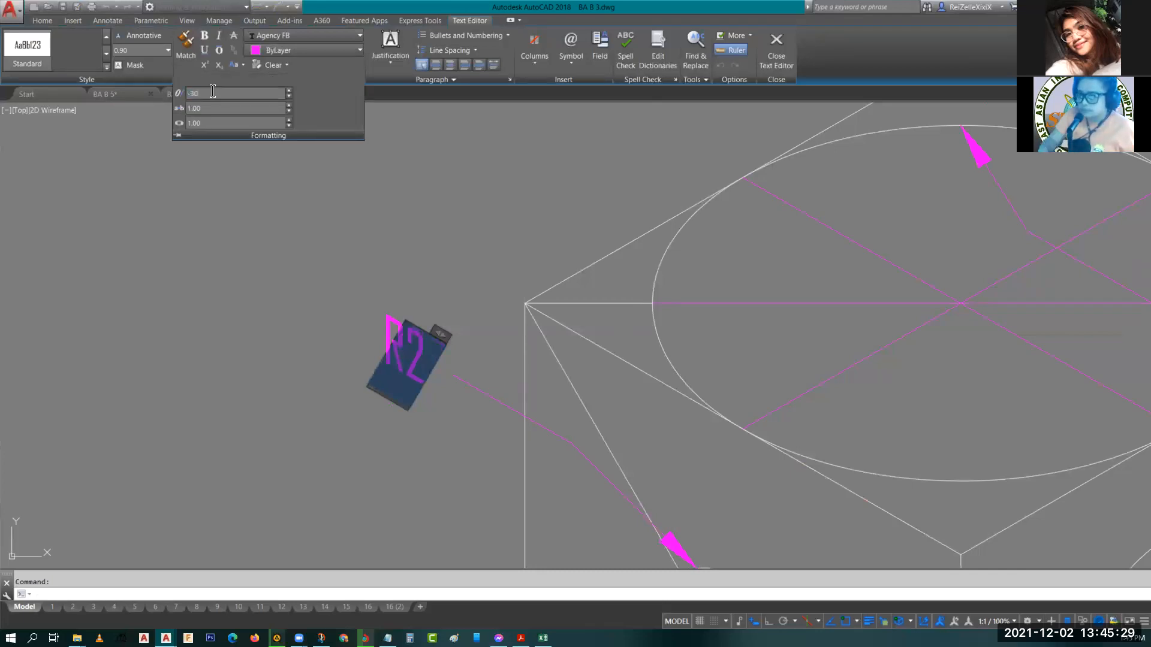
key("Escape")
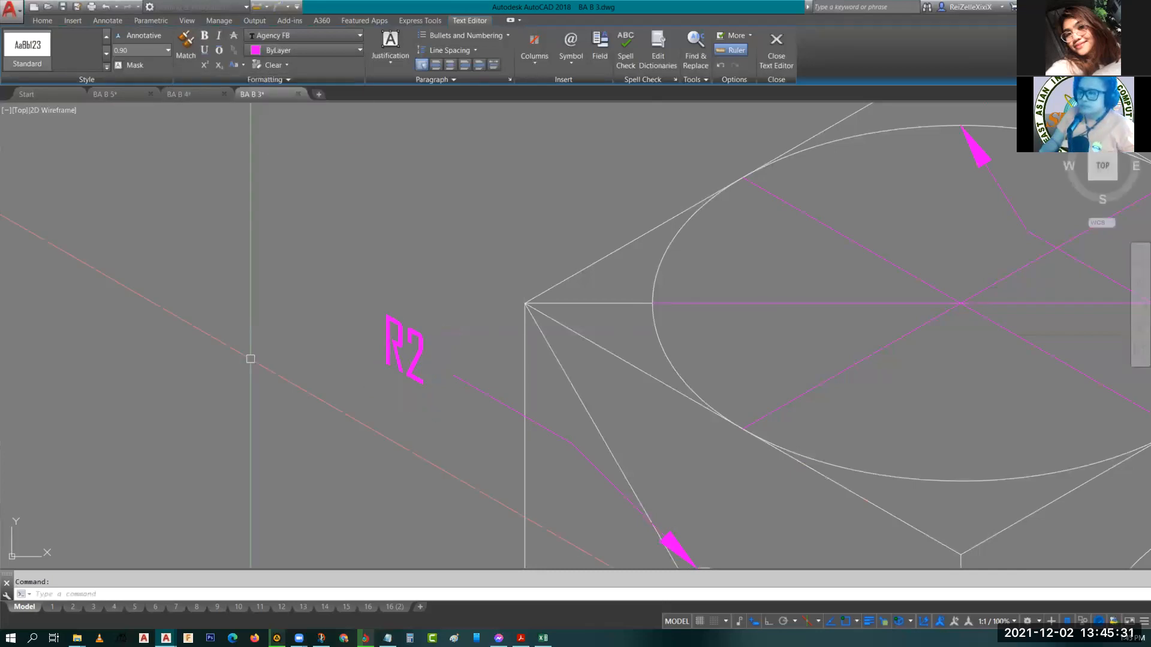
Move the R2 multileader so its arrowhead sits on the left ellipse's lower right edge.
scroll(616, 397, "down", 2)
scroll(616, 396, "down", 3)
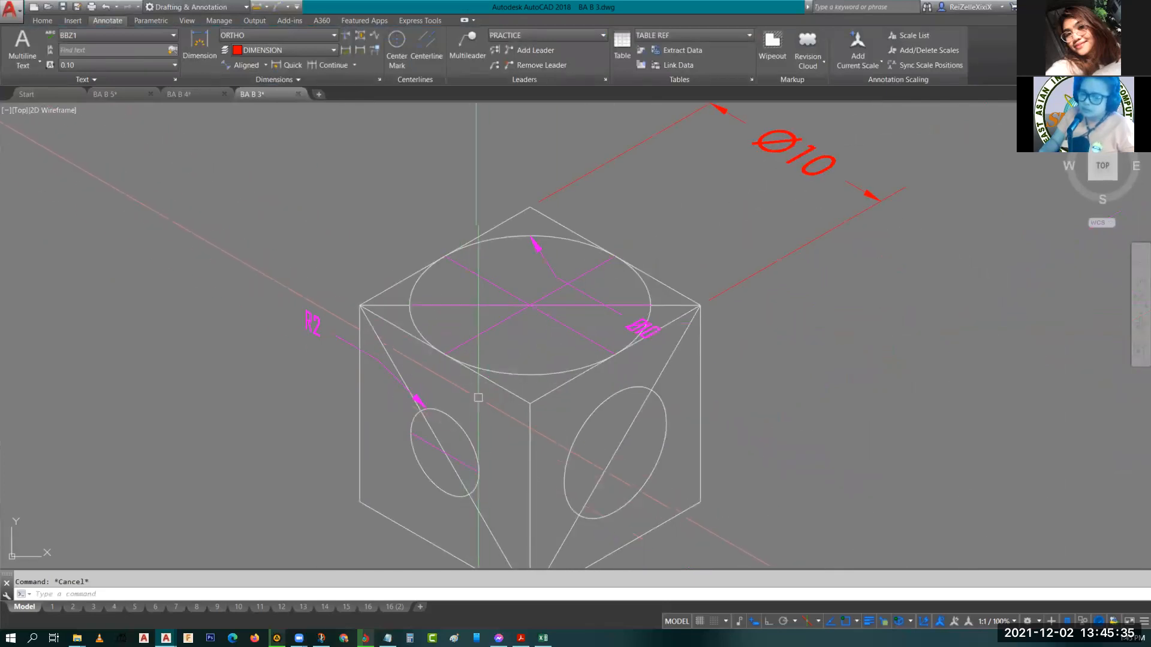
scroll(353, 351, "up", 2)
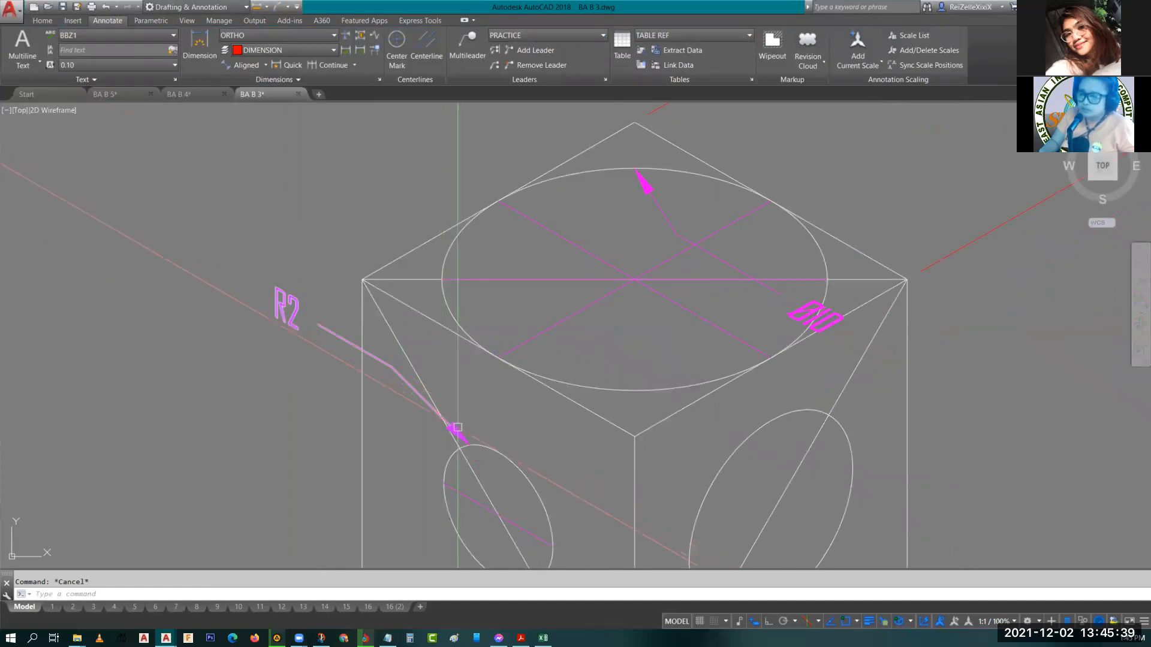
left_click(474, 439)
key("Return")
left_click(471, 443)
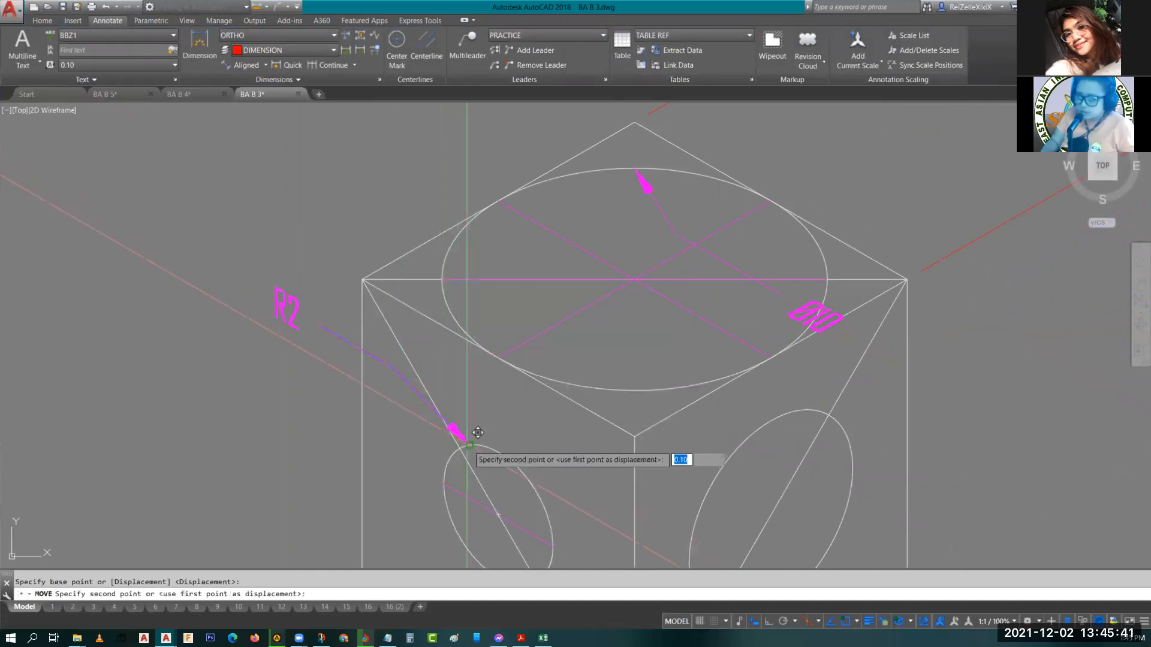
mouse_move(561, 529)
middle_mouse_down()
mouse_move(535, 401)
mouse_move(539, 413)
middle_mouse_up()
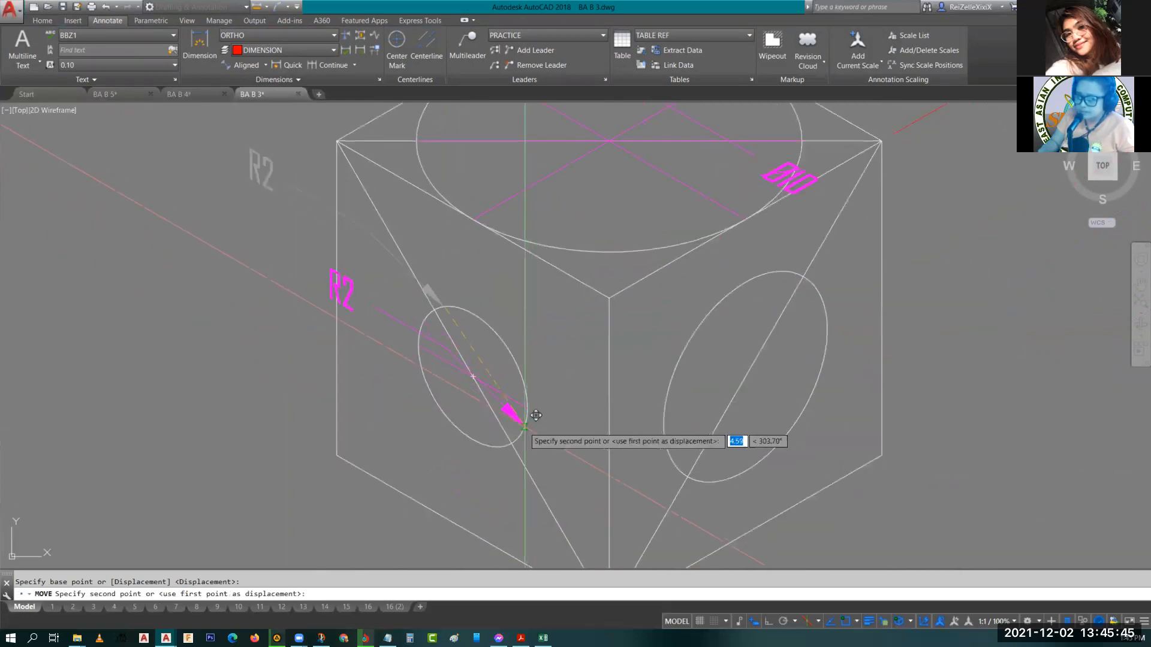
key("Escape")
Zoom in to inspect the R2 leader's arrowhead on the left ellipse.
scroll(390, 337, "up", 8)
scroll(491, 486, "down", 4)
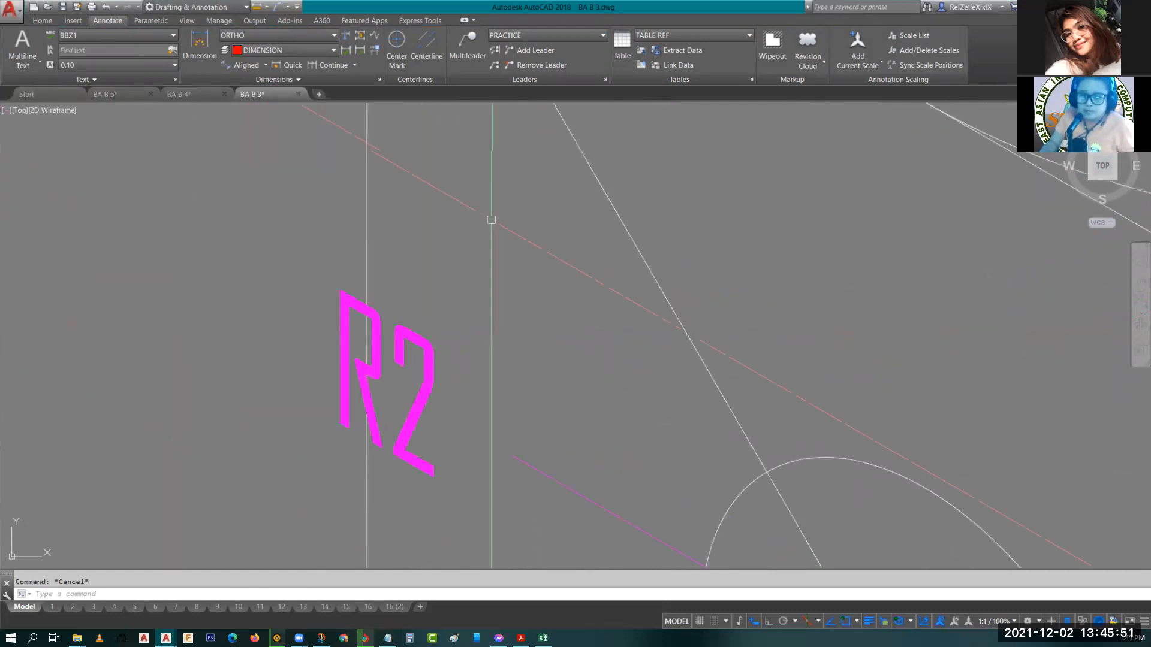
scroll(624, 254, "down", 4)
middle_click_drag(666, 273, 518, 303)
scroll(605, 309, "down", 4)
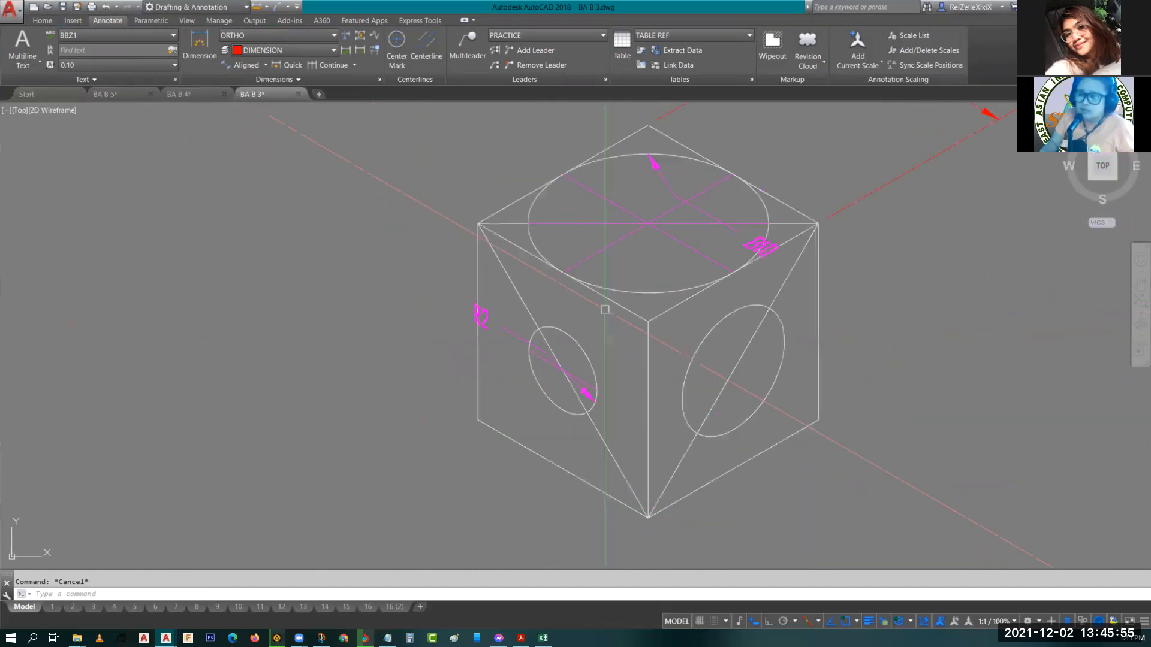
scroll(608, 354, "up", 5)
middle_click_drag(483, 375, 461, 308)
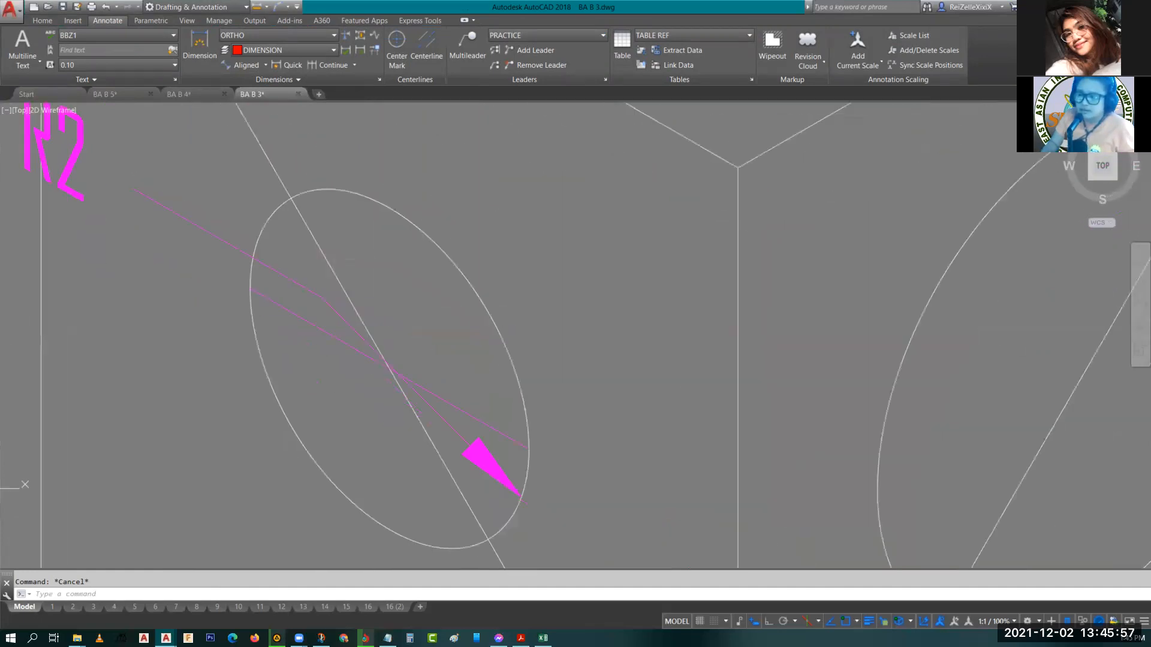
Copy the diagonal line from the top ellipse's center to the center of the right ellipse.
left_click(470, 417)
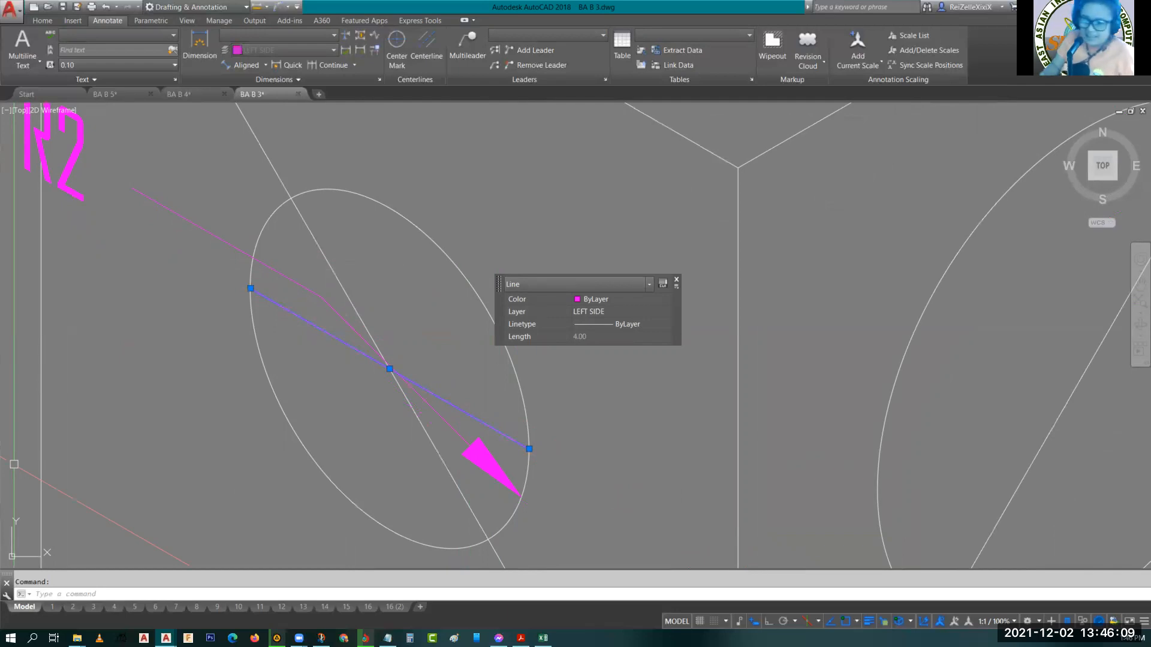
left_click(574, 420)
key("Escape")
scroll(746, 376, "down", 5)
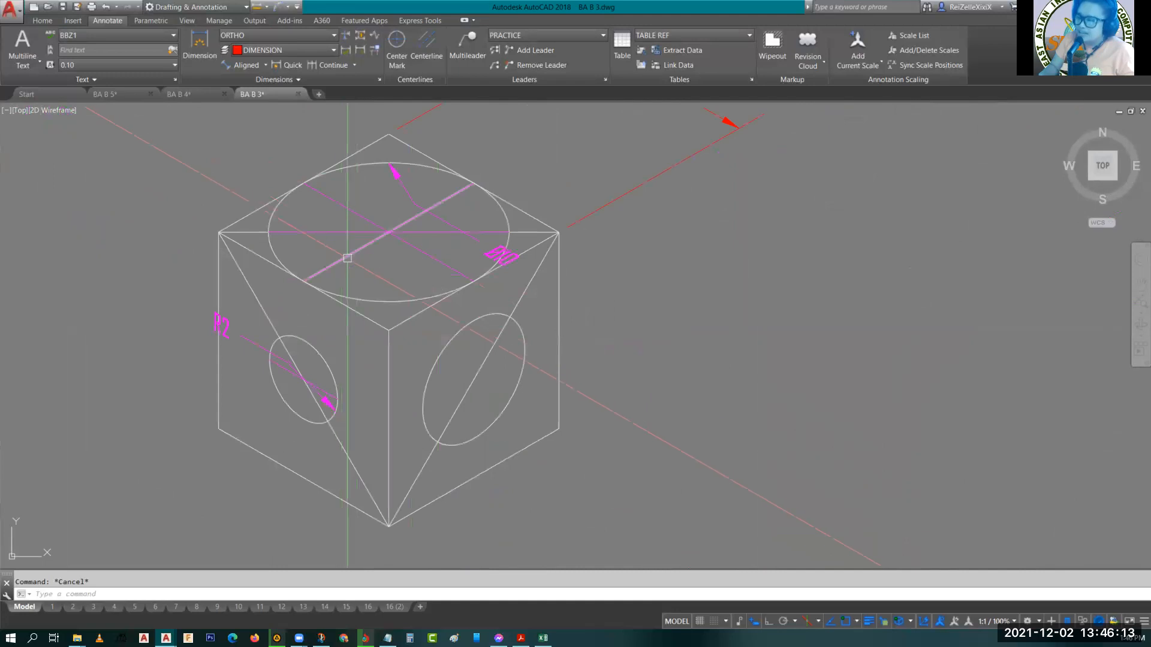
left_click(347, 258)
type("co")
key("space")
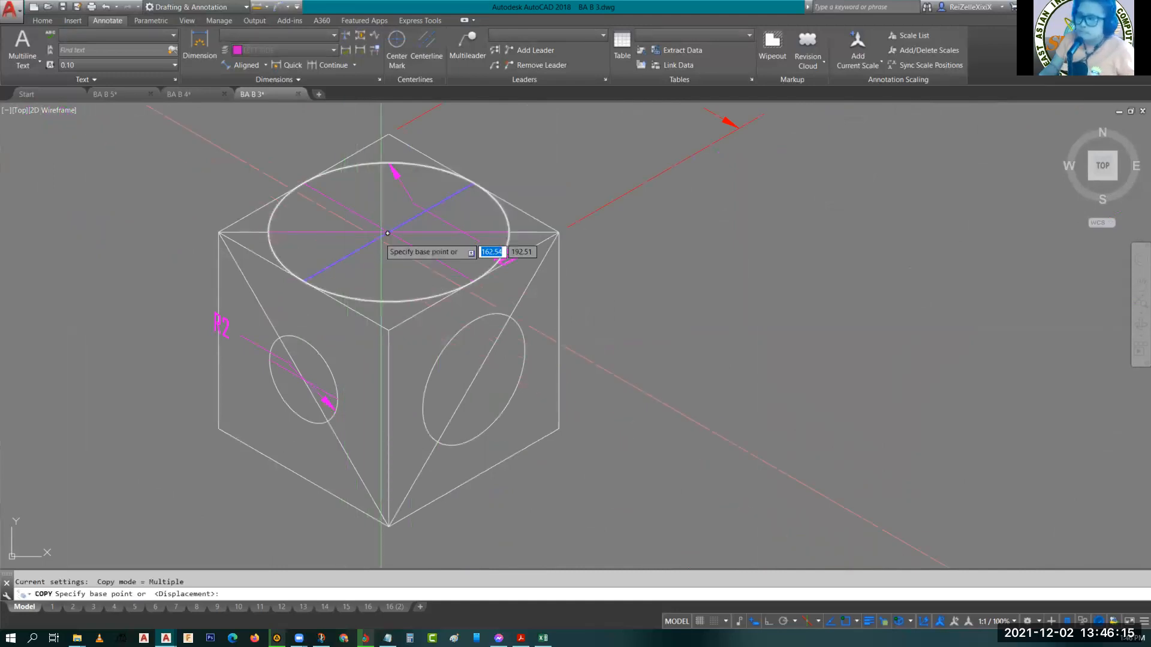
left_click(389, 231)
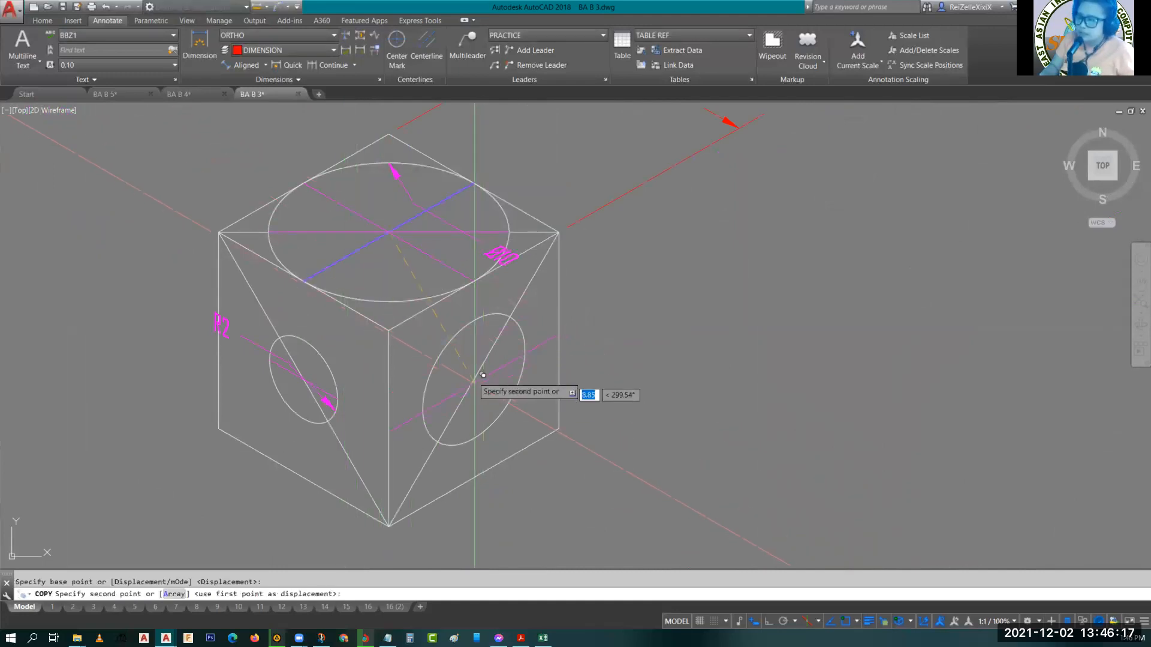
left_click(473, 379)
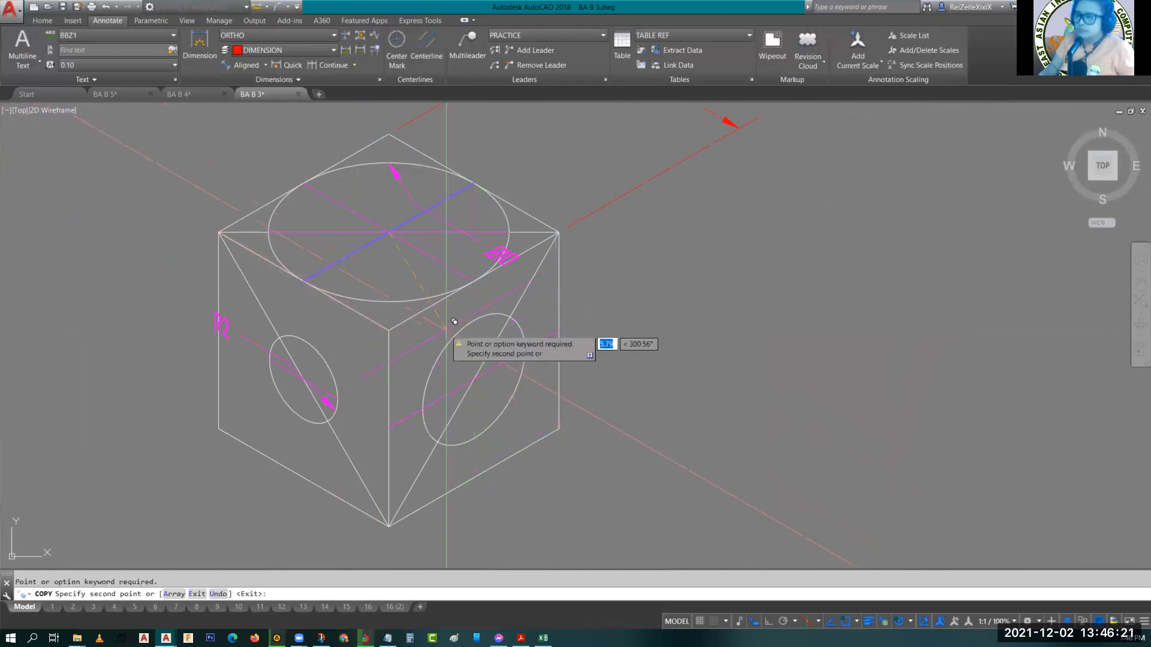
key("Escape")
Trim the copied line's ends that extend past the right ellipse.
type("tr")
key("Return")
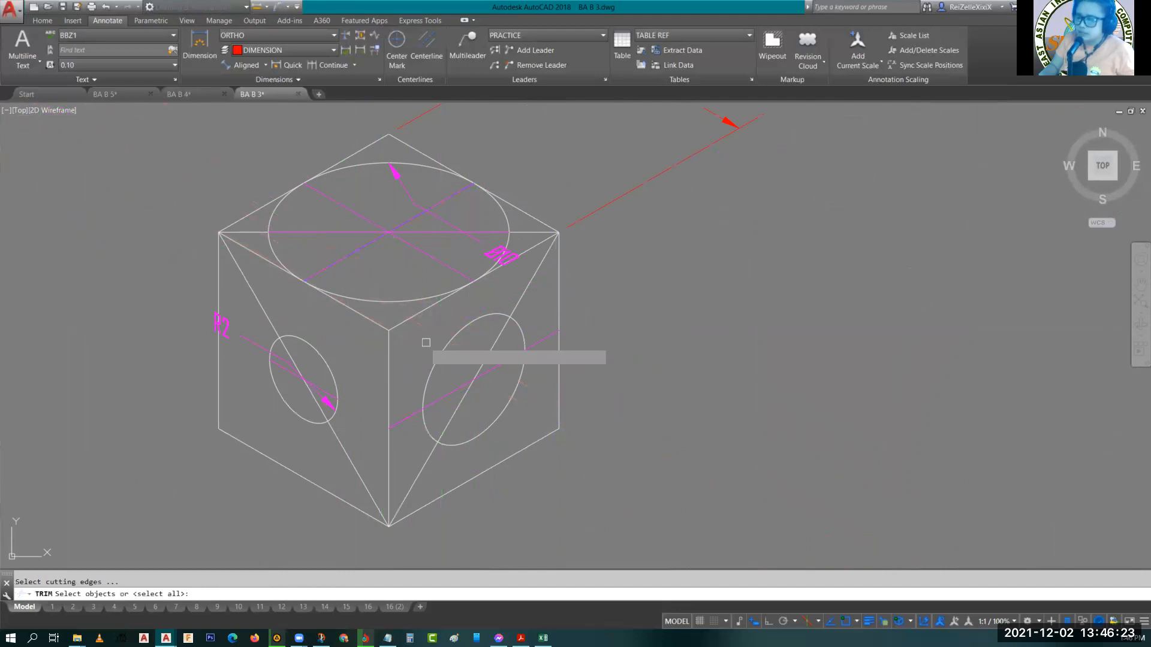
key("Return")
left_click(407, 418)
left_click(542, 339)
key("Return")
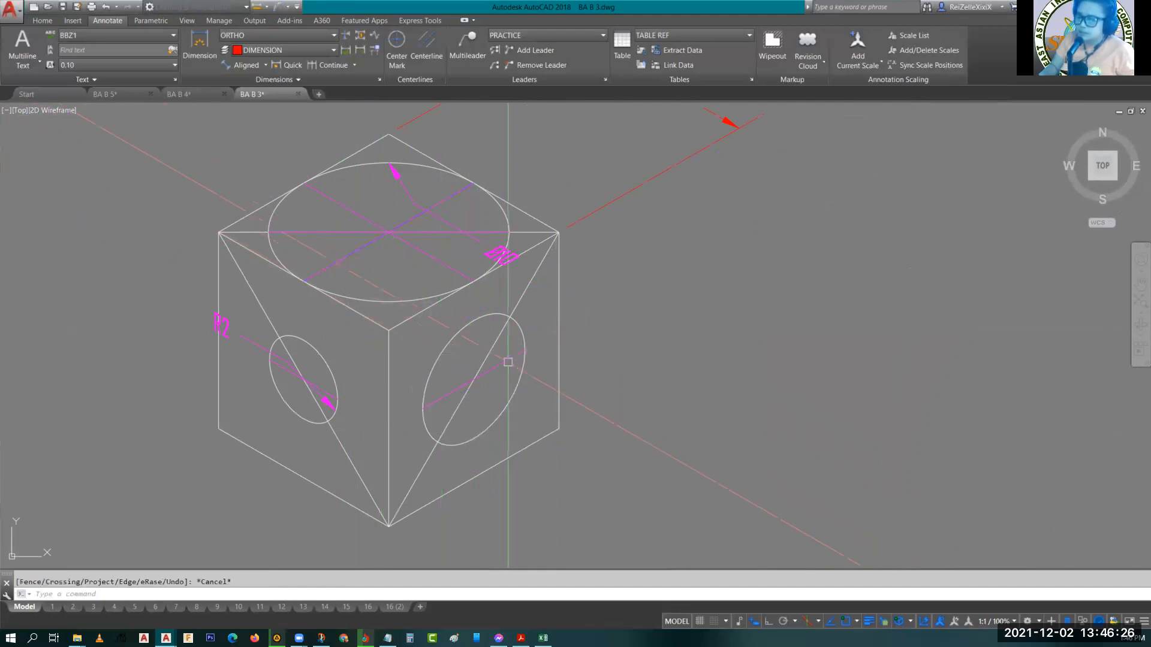
left_click(505, 358)
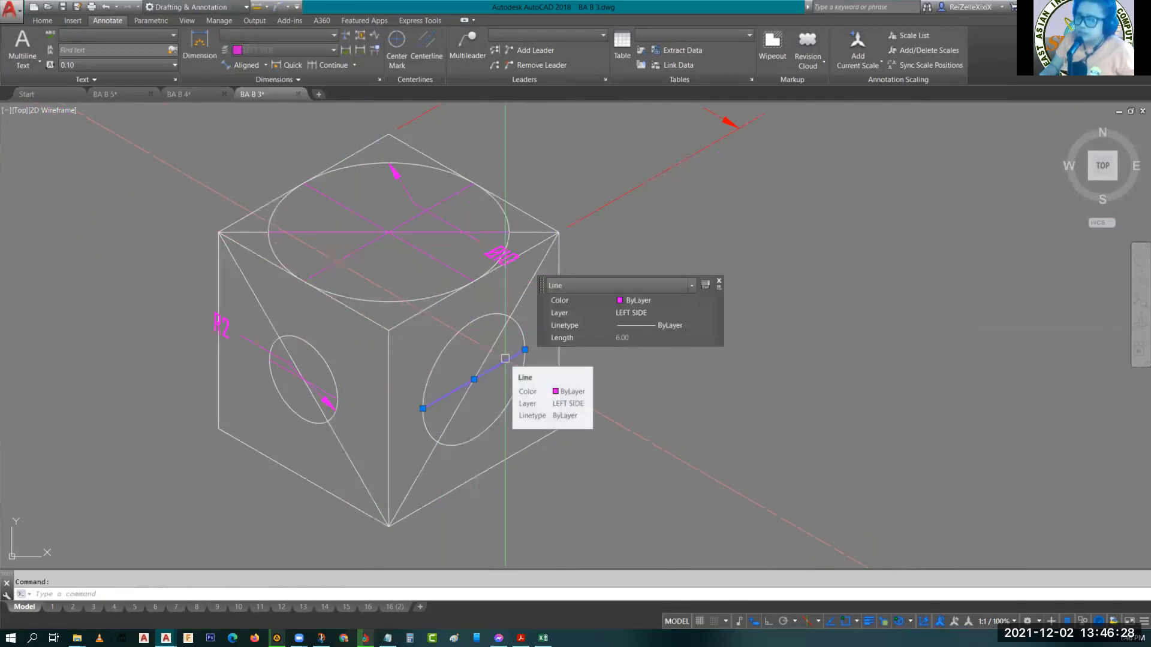
key("Escape")
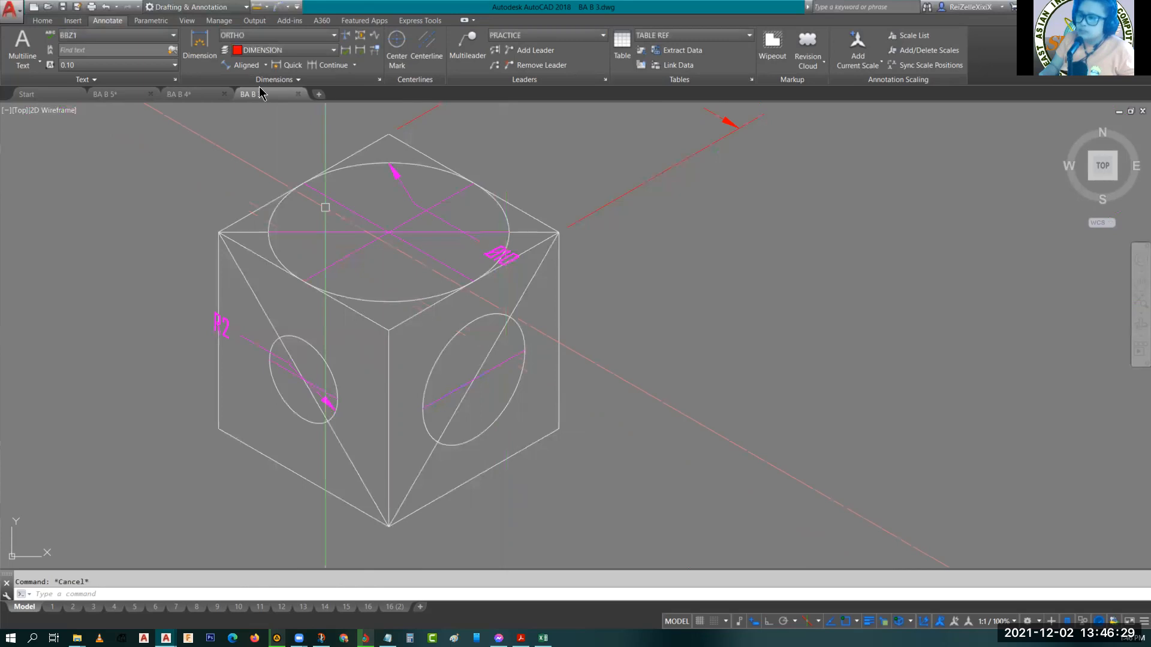
Create a multileader from the right ellipse's lower left edge with a bent leader and the text R3.
left_click(467, 48)
scroll(379, 430, "up", 2)
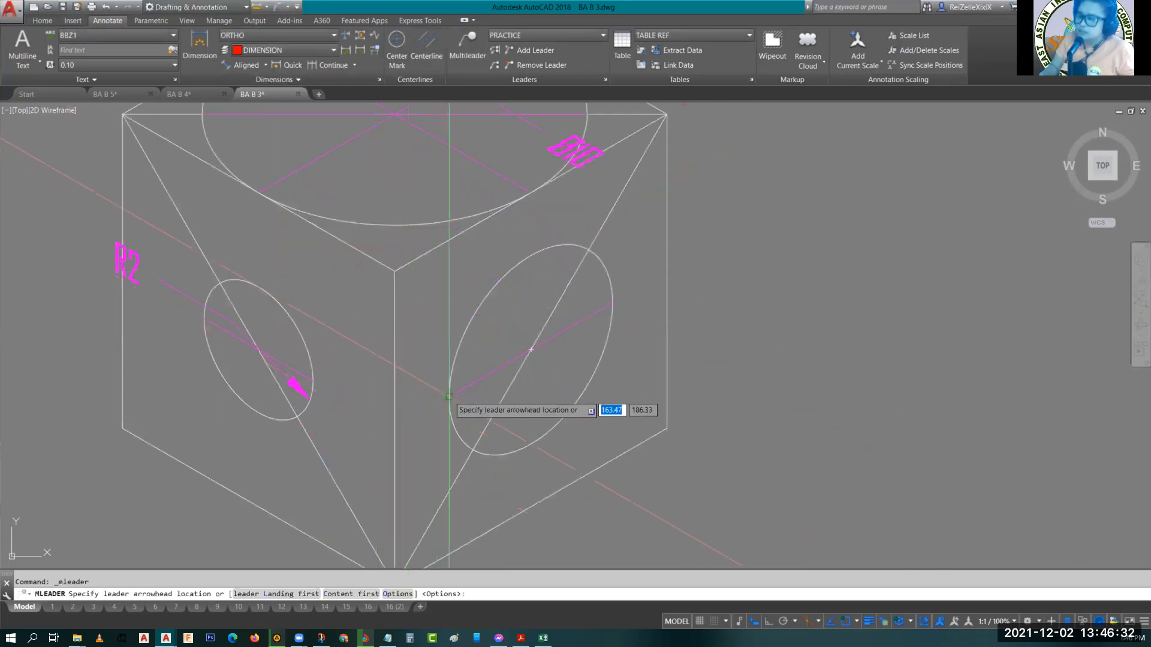
left_click(425, 407)
key("F5")
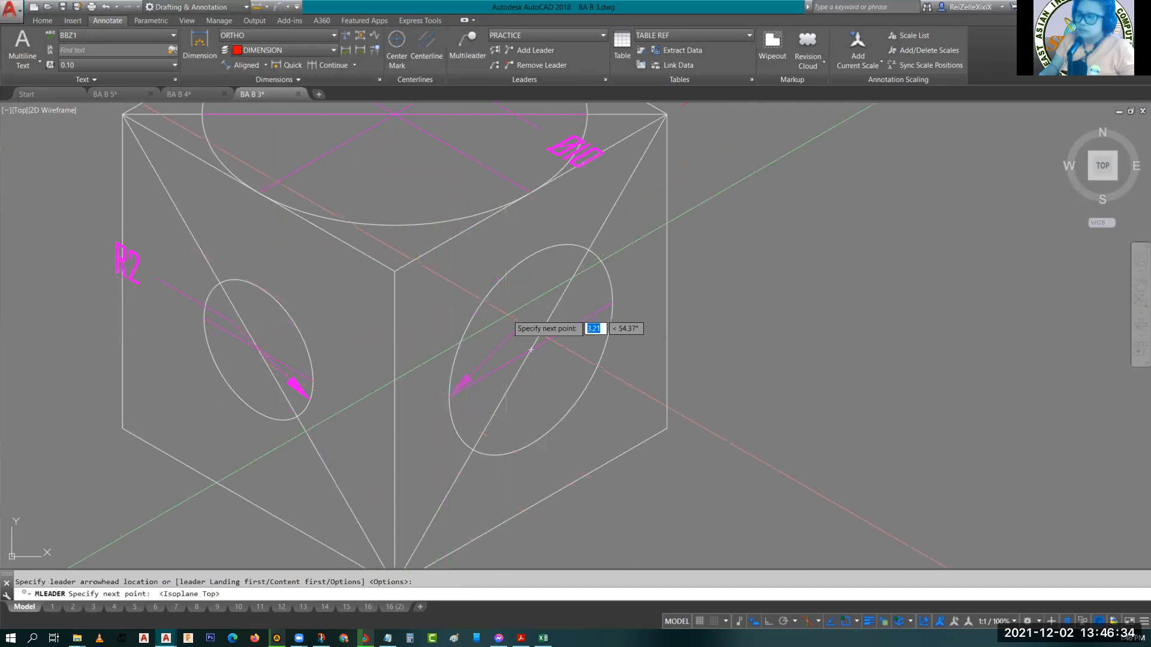
left_click(530, 351)
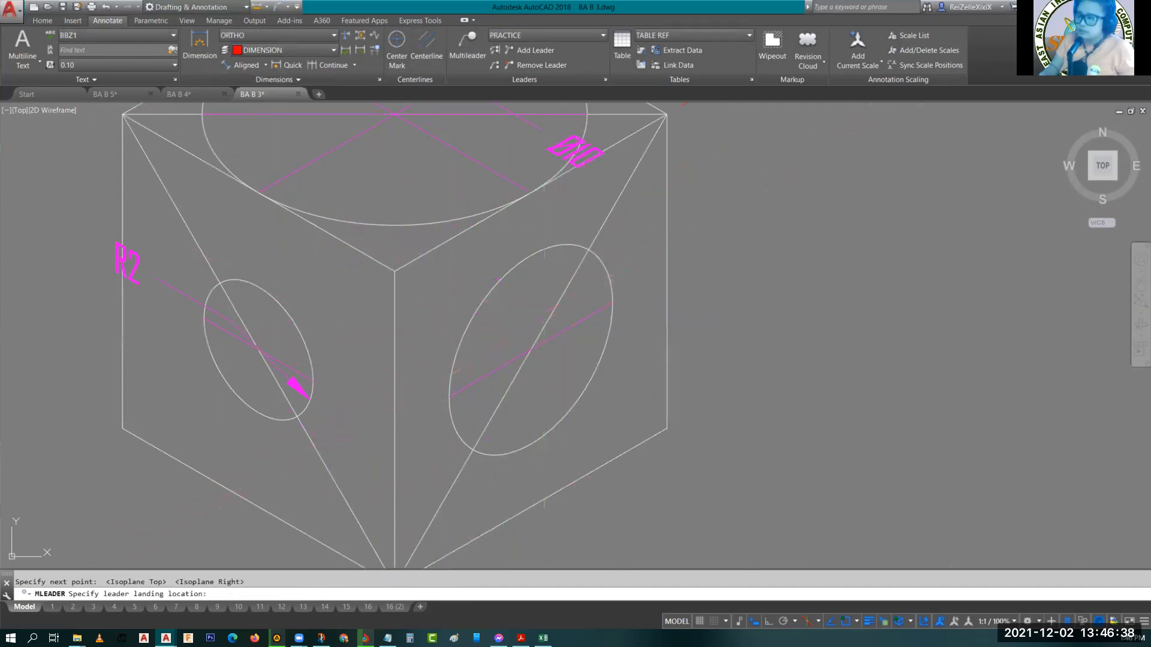
left_click(597, 311)
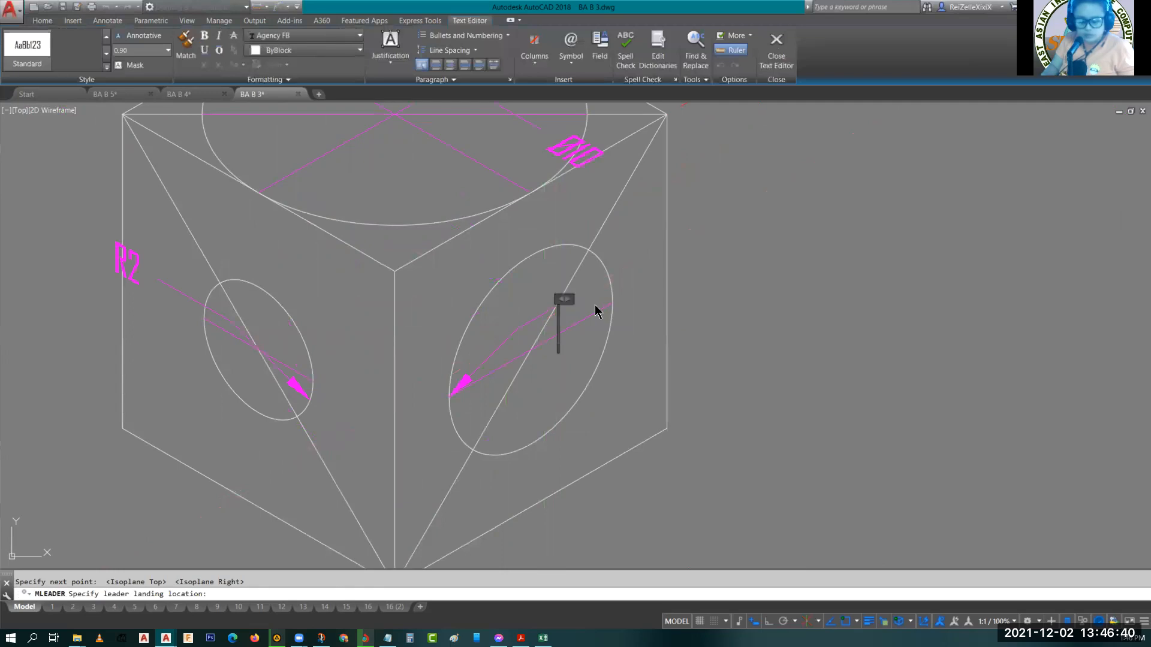
type("R3")
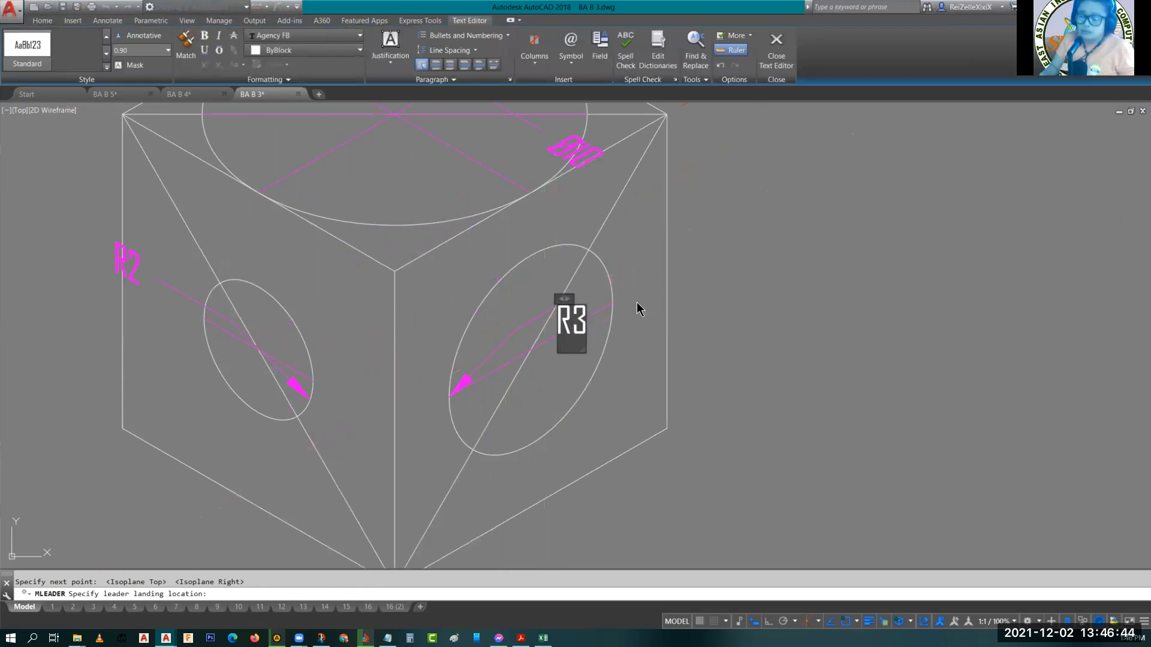
left_click(637, 309)
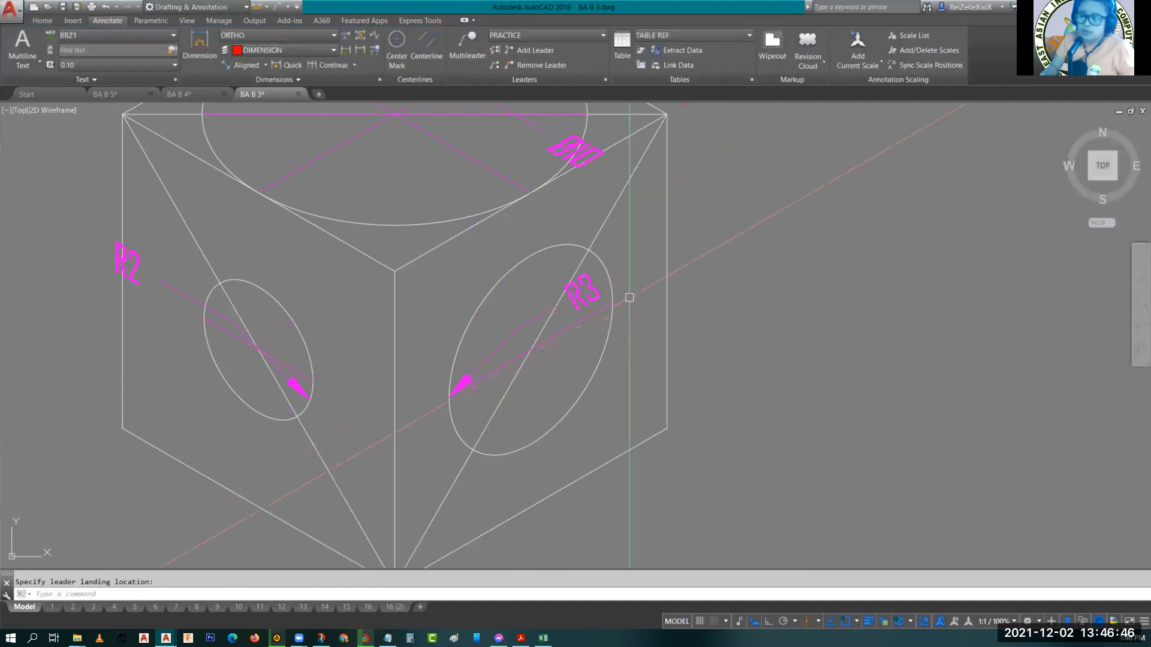
Open the R3 multileader text for editing and check its oblique angle.
left_click(592, 296)
double_click(592, 294)
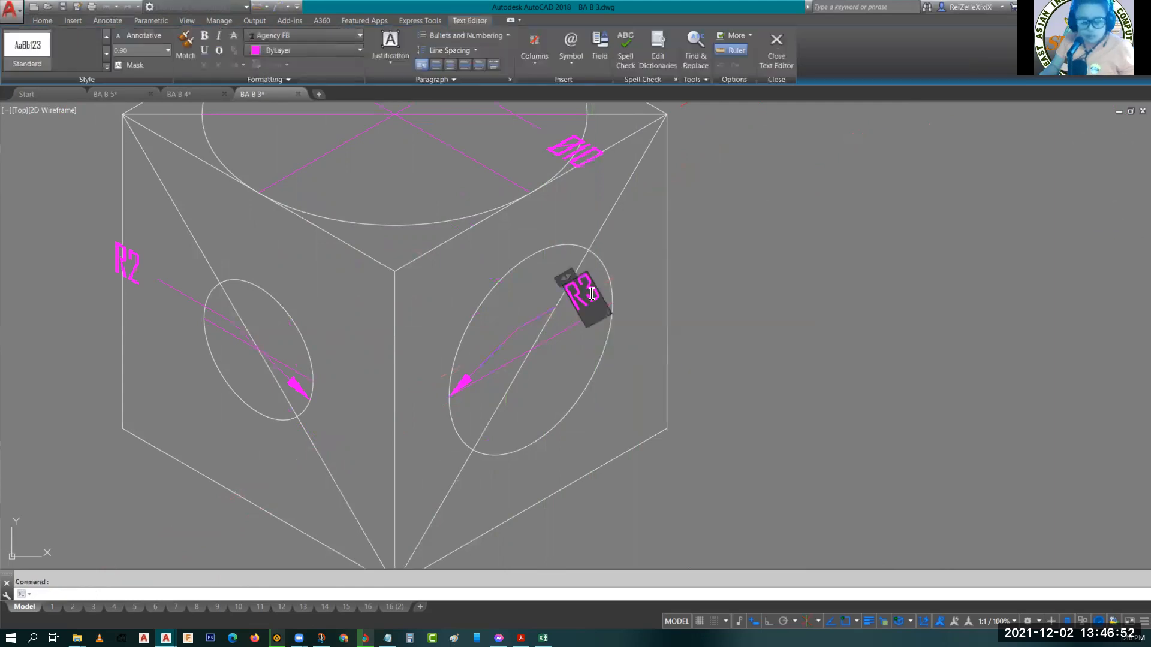
left_click(232, 79)
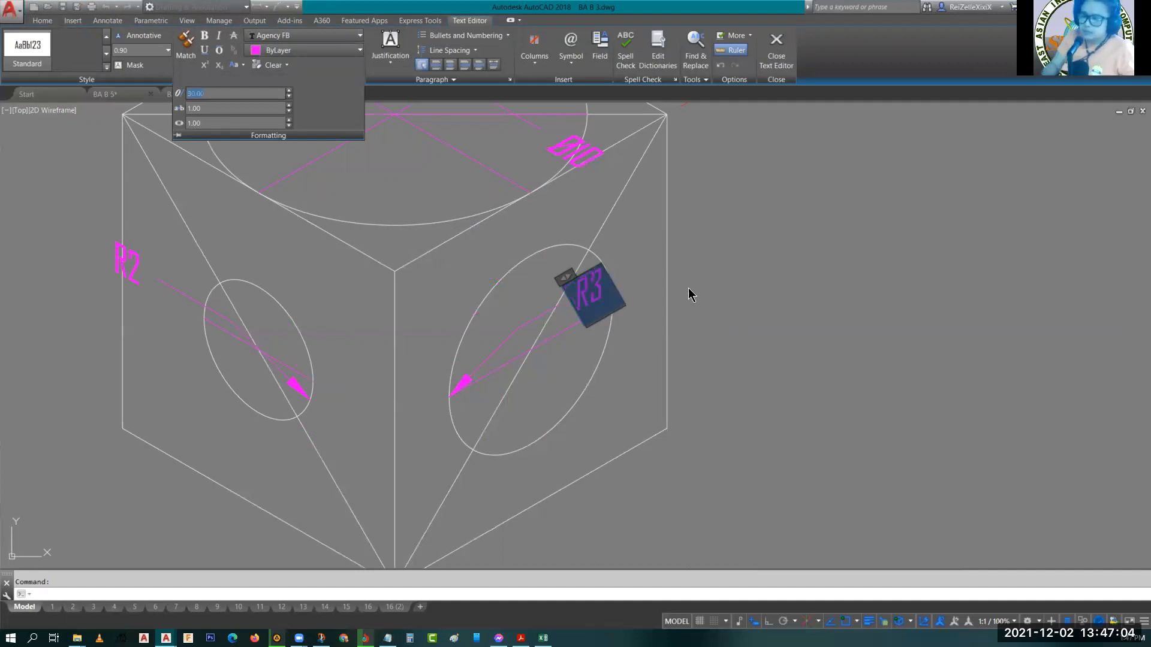
left_click(753, 283)
key("Escape")
Save the drawing.
scroll(600, 296, "up", 4)
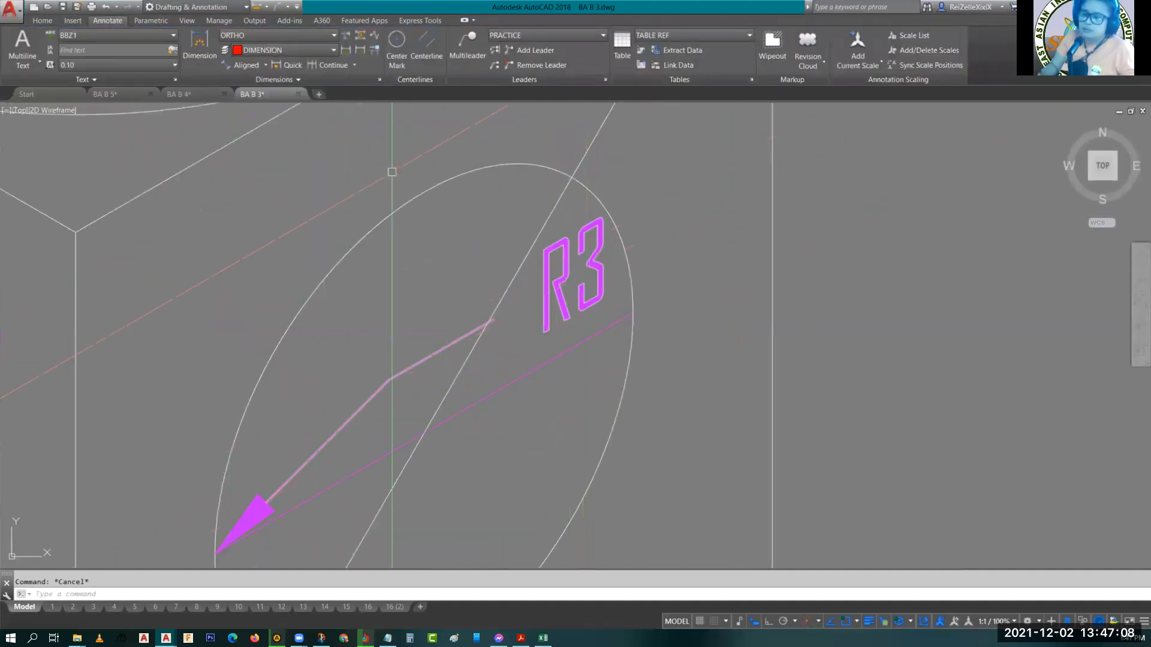
scroll(599, 300, "down", 7)
mouse_move(640, 415)
middle_mouse_down()
mouse_move(662, 385)
mouse_move(665, 396)
middle_mouse_up()
key("ctrl+s")
scroll(594, 251, "down", 15)
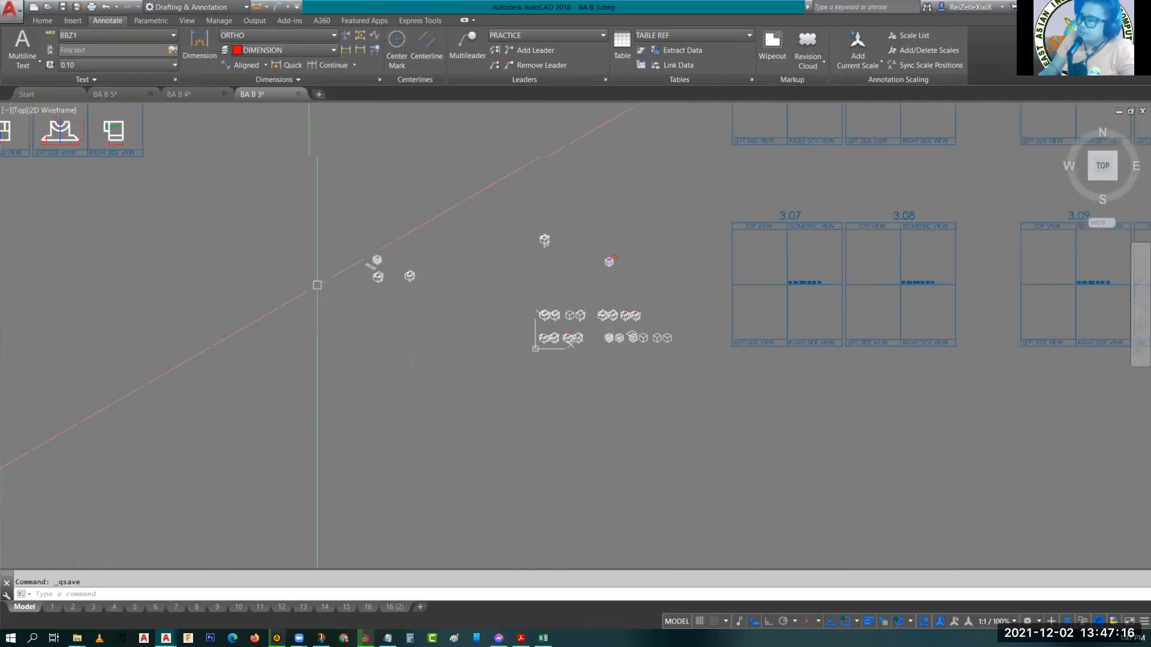
Switch to the BA B 4 drawing.
scroll(422, 354, "down", 4)
middle_click_drag(363, 335, 427, 354)
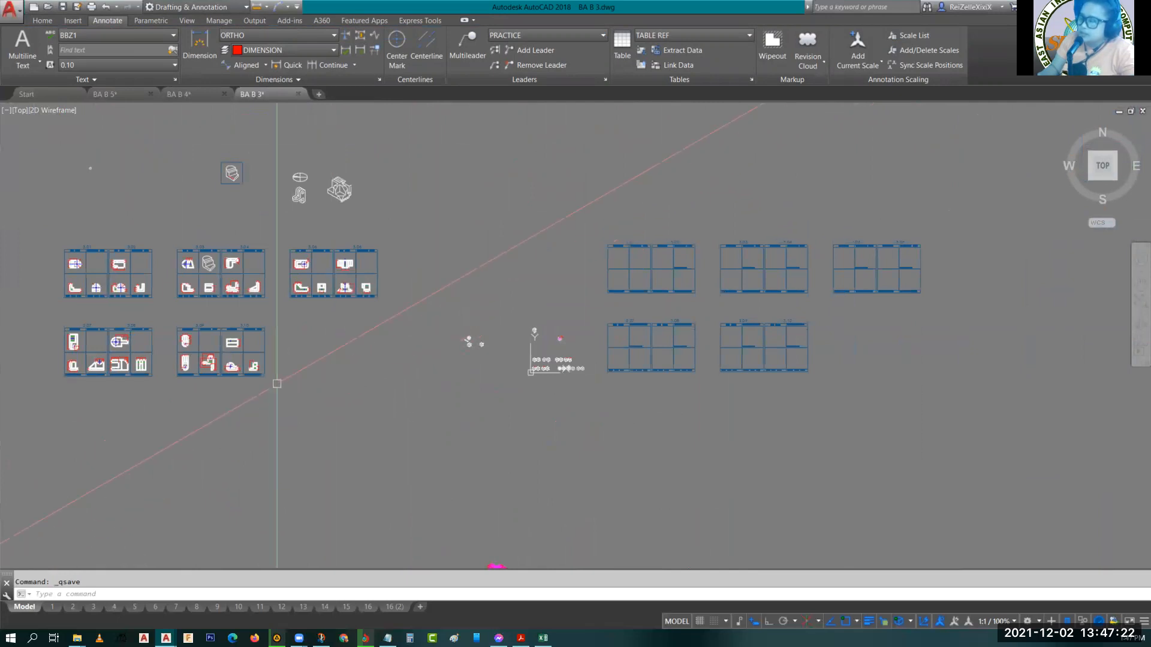
scroll(329, 390, "down", 5)
scroll(374, 430, "up", 6)
mouse_move(215, 330)
middle_mouse_down()
mouse_move(398, 350)
mouse_move(435, 334)
middle_mouse_up()
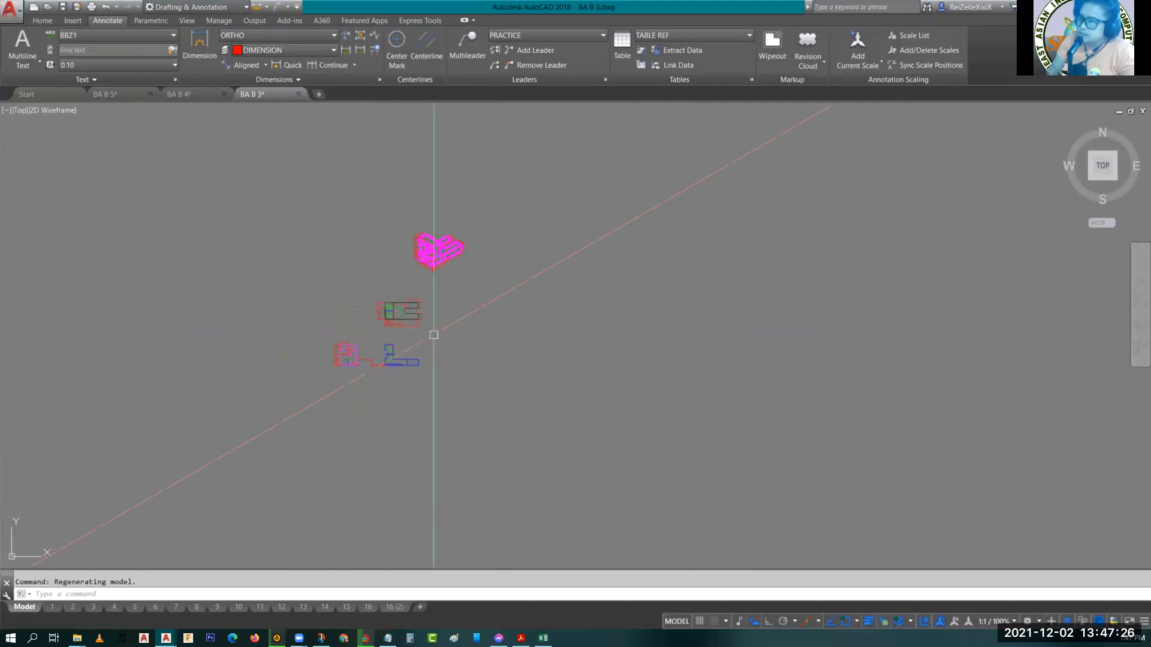
scroll(420, 251, "up", 8)
scroll(444, 239, "down", 4)
left_click(179, 94)
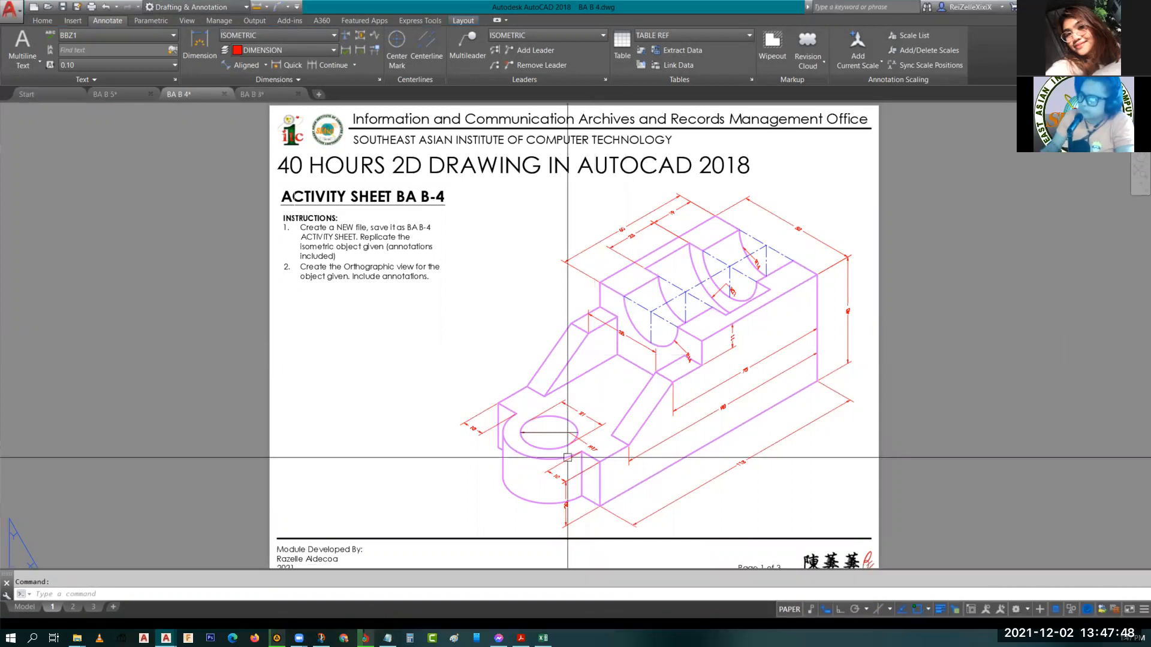
Review the activity, job and project sheet layouts of BA B 4.
scroll(567, 457, "up", 5)
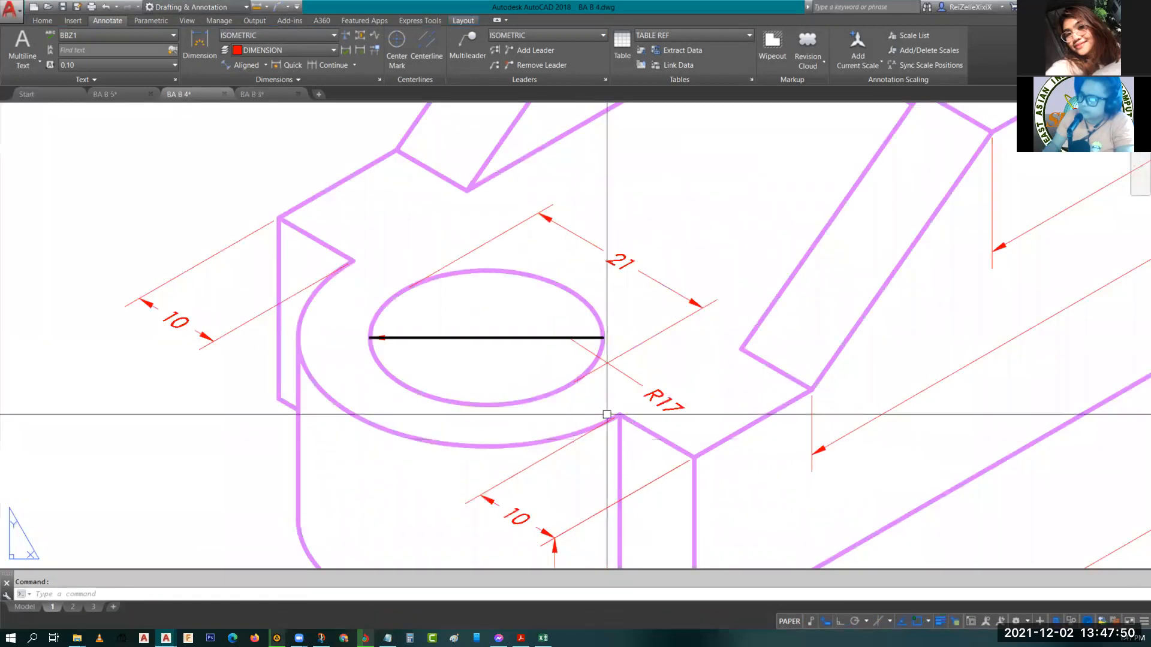
left_click(647, 380)
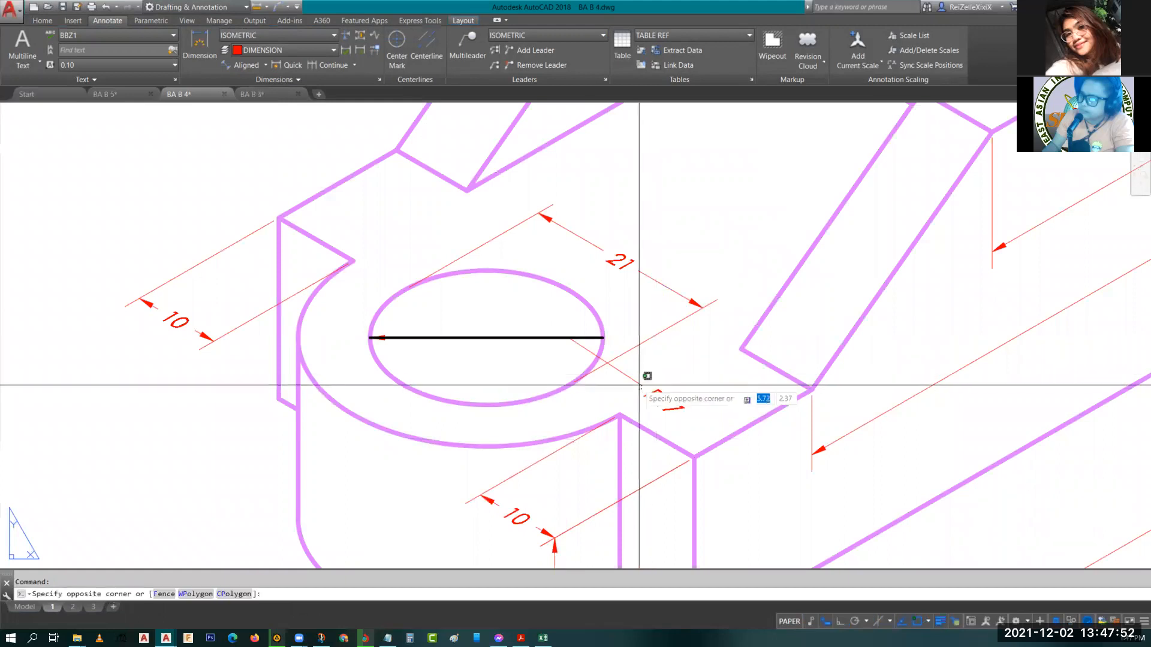
scroll(640, 385, "down", 5)
key("Escape")
key("Escape")
left_click(73, 607)
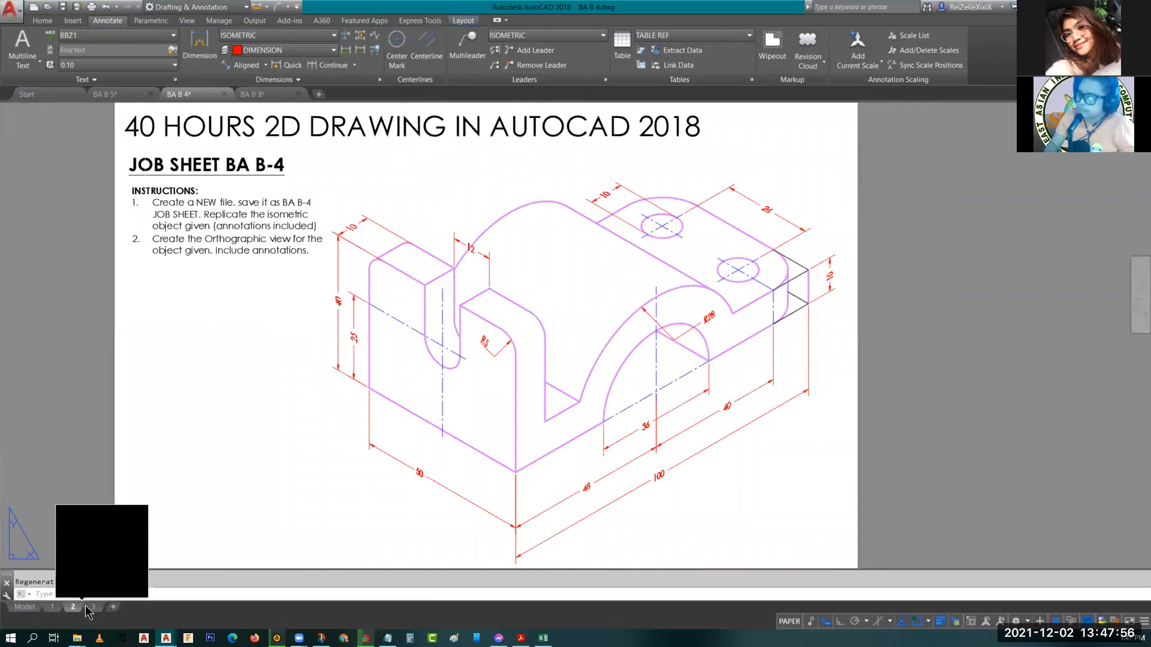
left_click(93, 607)
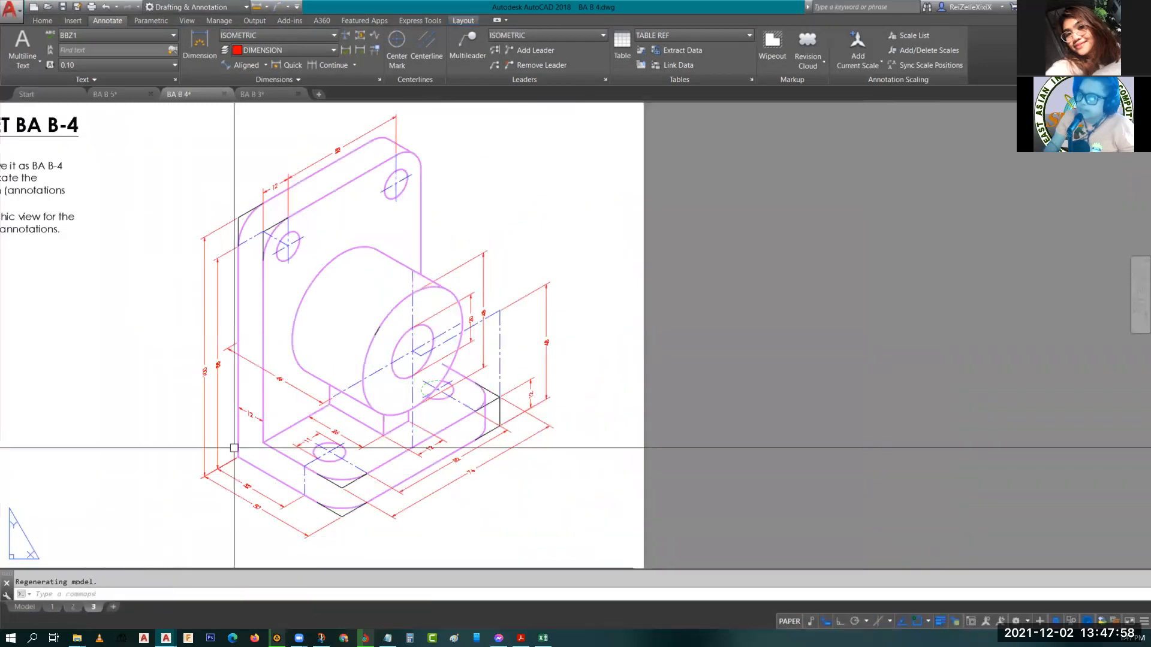
middle_click(423, 429)
middle_click(423, 428)
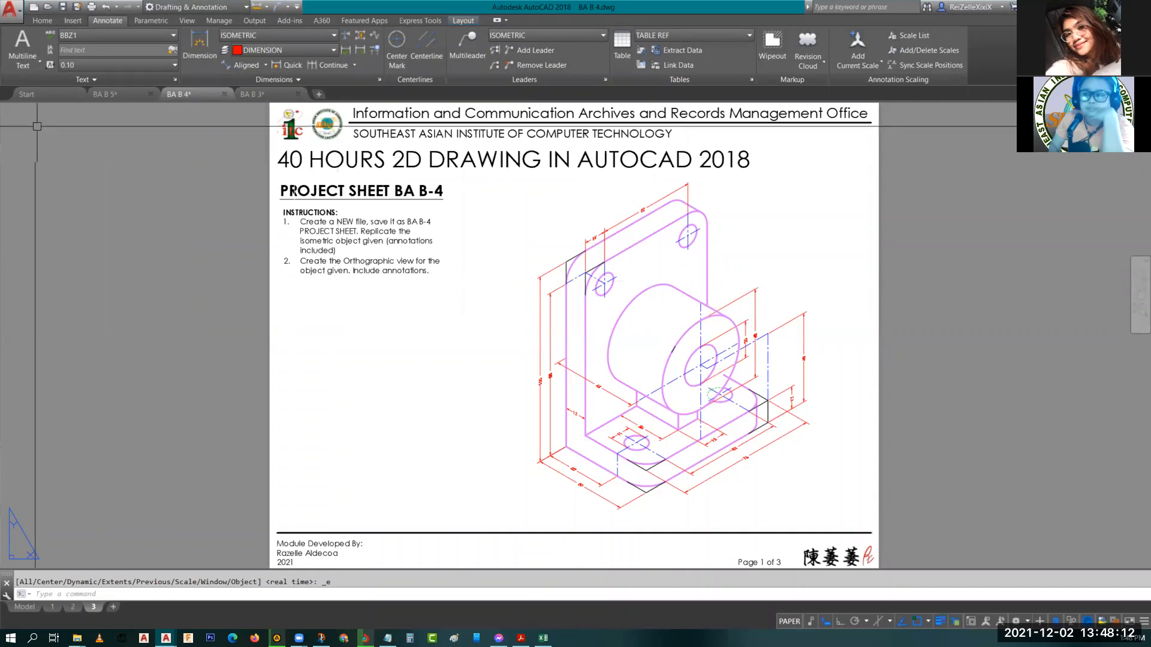
Look at the BA B 5 project sheet layouts and return to BA B 4.
left_click(114, 97)
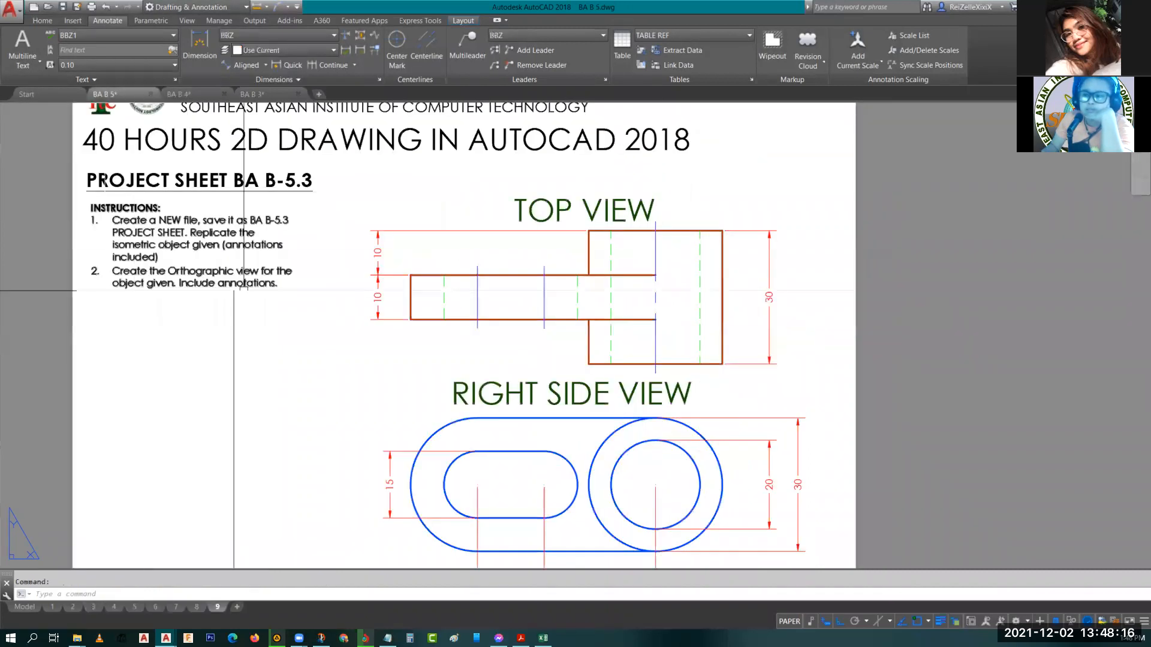
scroll(234, 286, "down", 2)
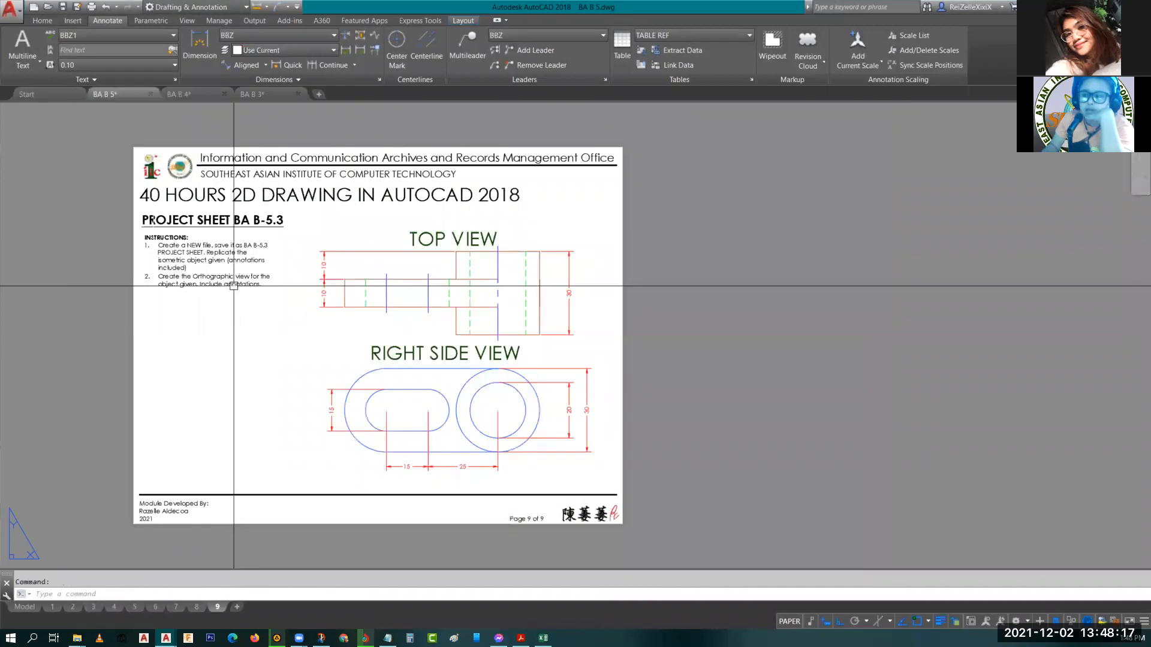
left_click(54, 609)
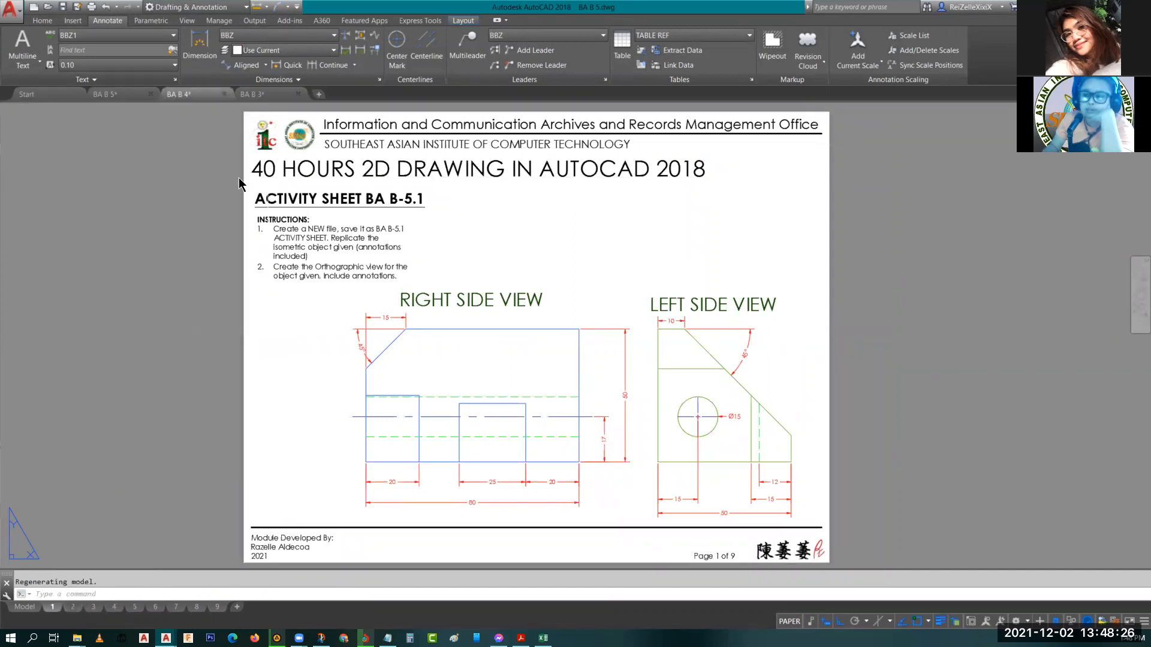
left_click(178, 95)
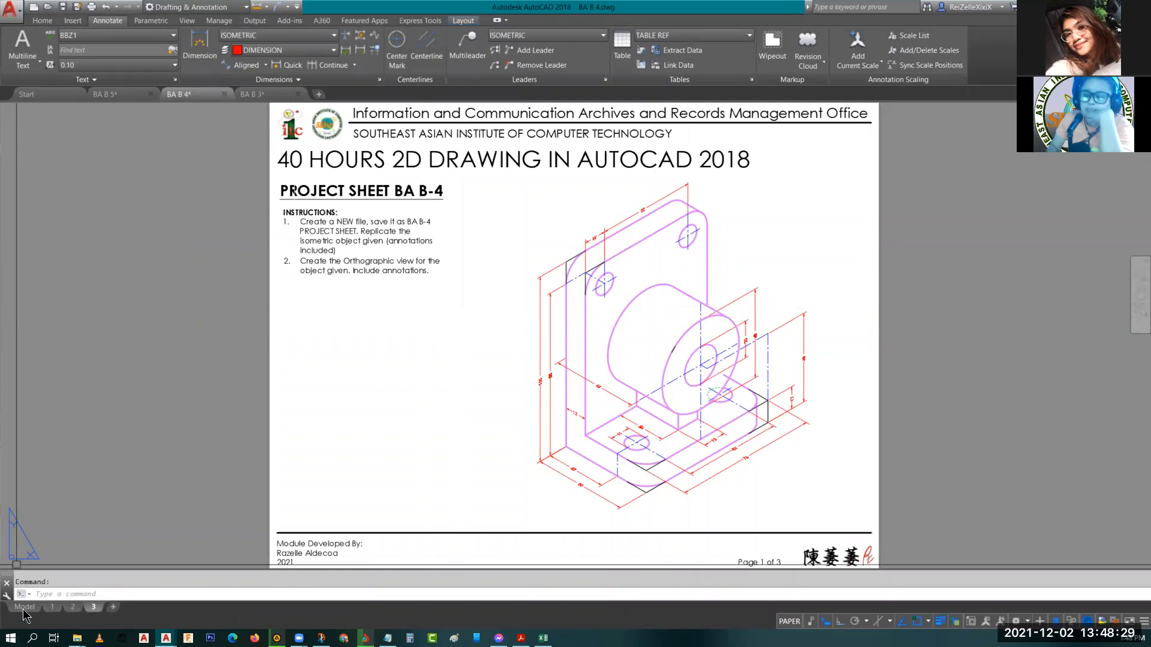
Switch BA B 4 to model space and locate the isometric bracket model.
left_click(24, 606)
left_click(707, 241)
key("Escape")
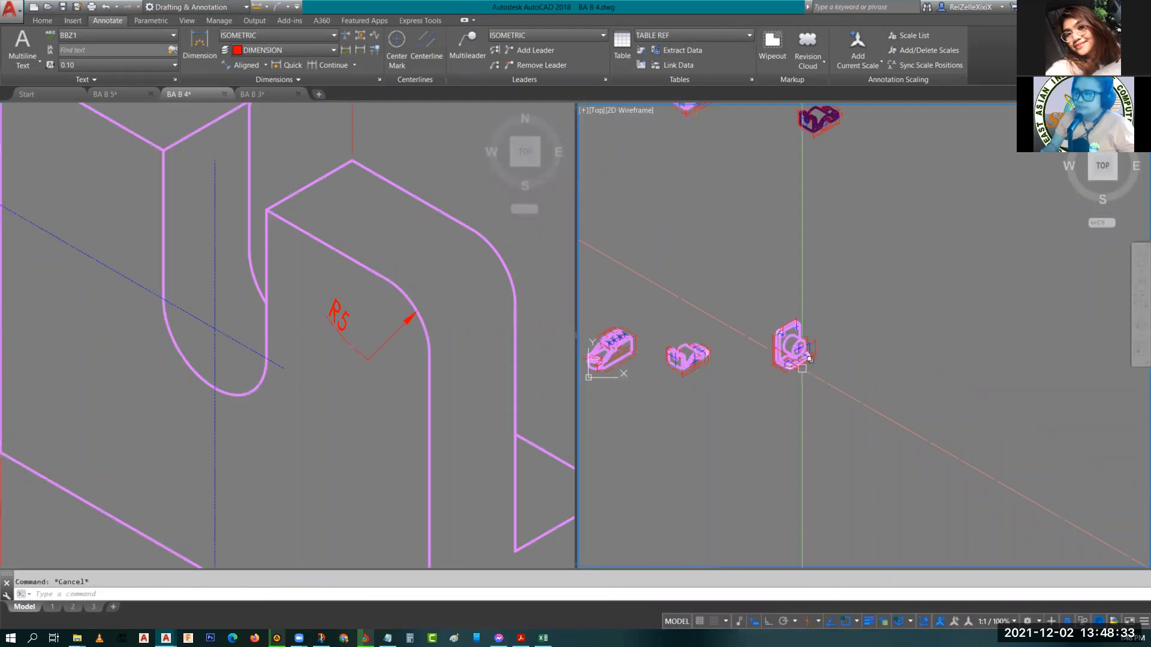
scroll(796, 342, "up", 8)
scroll(795, 343, "up", 2)
left_click(455, 296)
scroll(441, 194, "down", 5)
scroll(462, 315, "down", 6)
scroll(510, 442, "up", 6)
middle_click_drag(516, 412, 222, 450)
Examine the bracket's isometric dimensions in both model viewports.
scroll(199, 372, "up", 4)
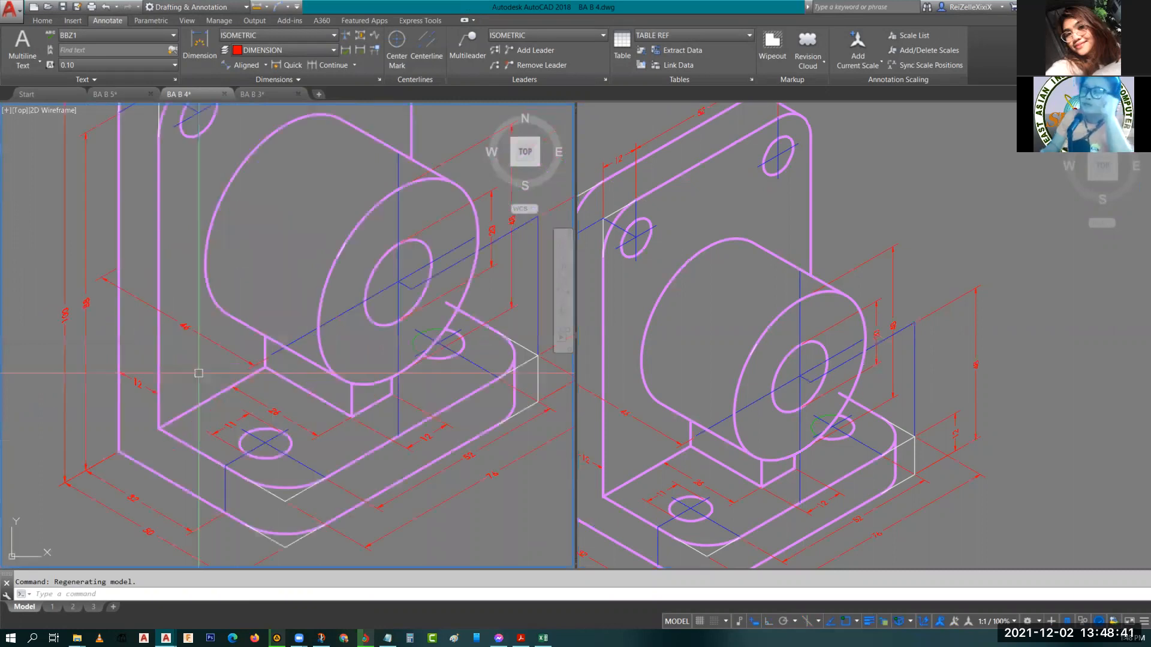
scroll(198, 373, "down", 4)
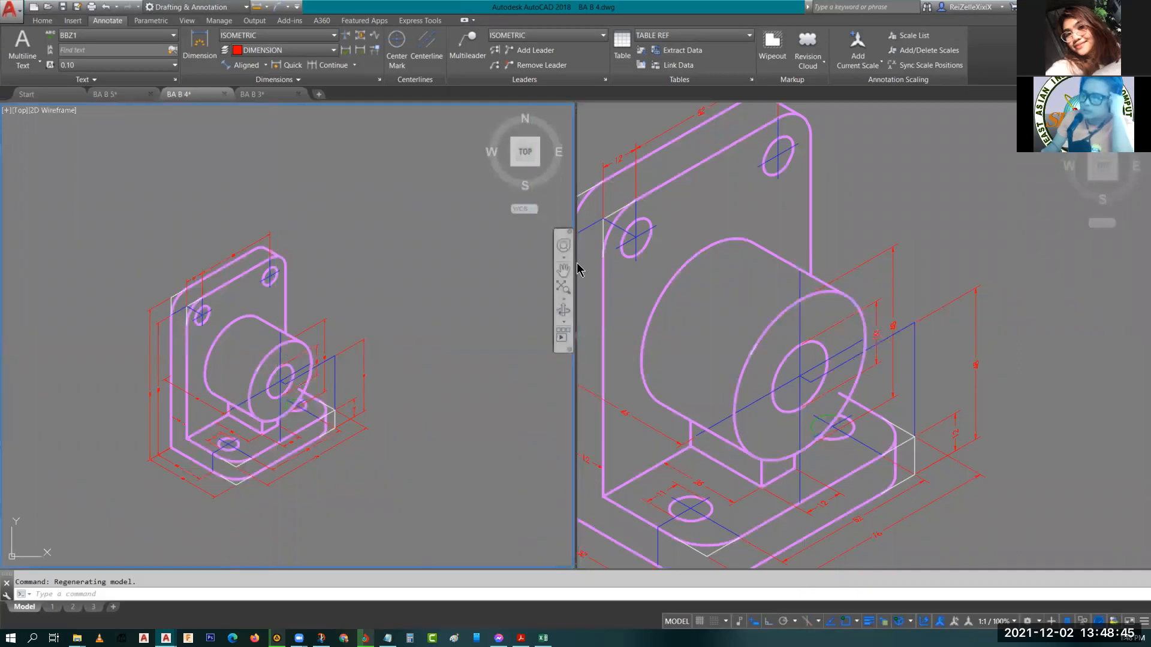
left_click_drag(577, 262, 385, 264)
scroll(210, 298, "up", 6)
scroll(188, 297, "down", 2)
middle_click_drag(81, 387, 196, 234)
scroll(197, 235, "down", 4)
scroll(194, 258, "up", 2)
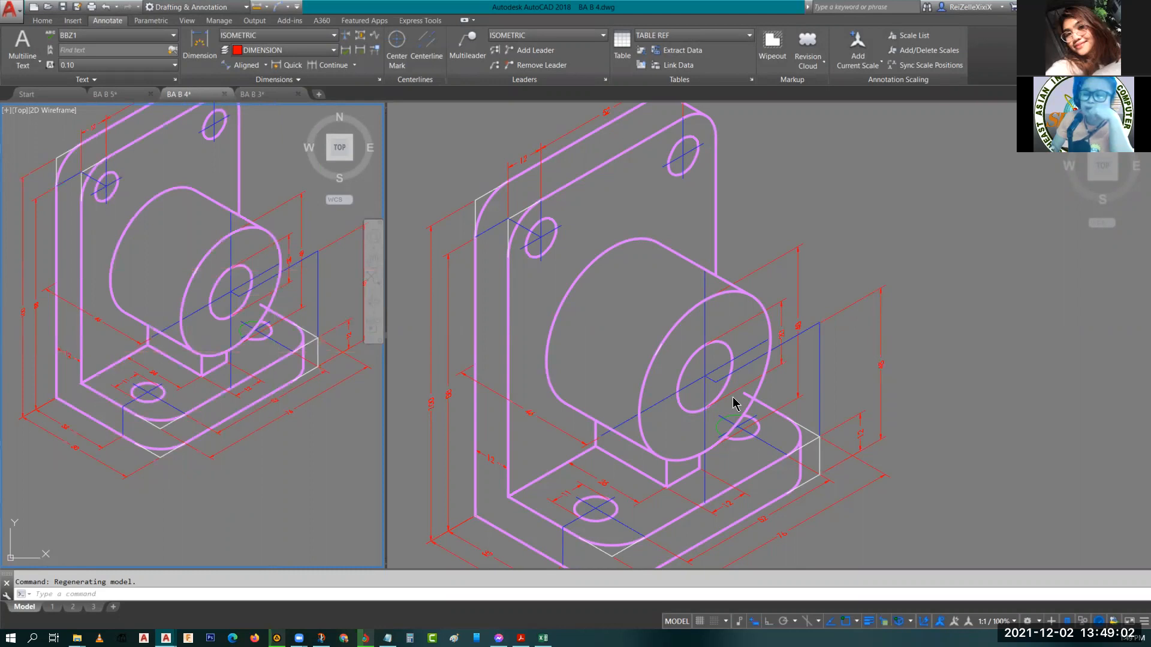
Inspect the bracket's centerline properties and dimension details close up in the left model viewport.
scroll(316, 444, "up", 2)
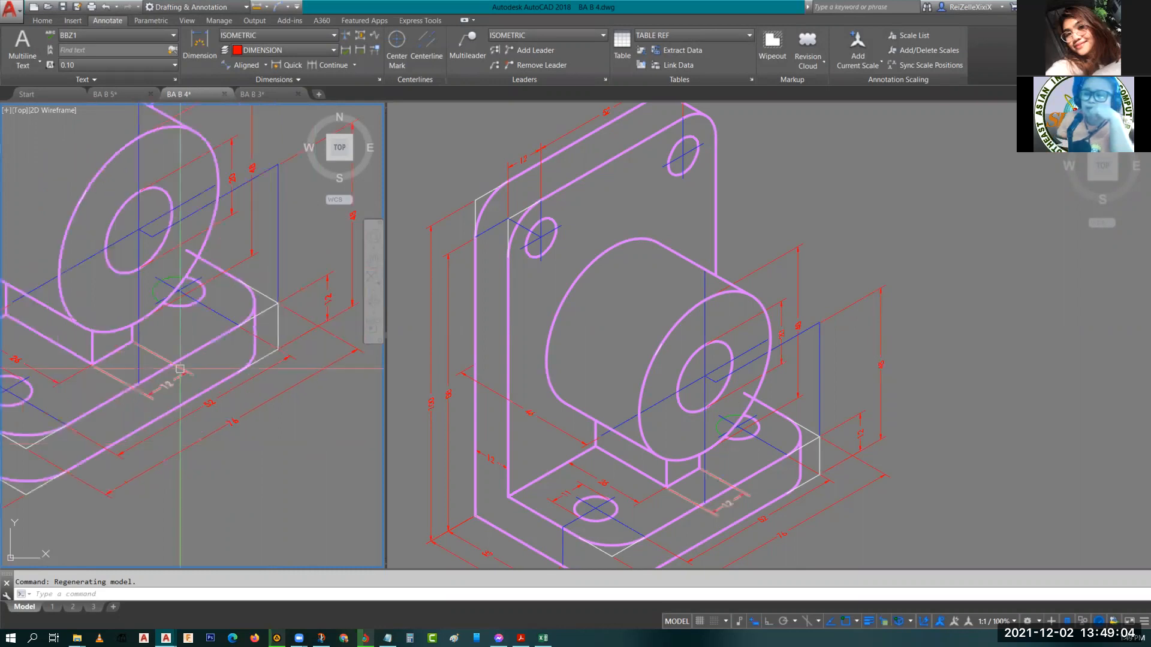
scroll(180, 369, "down", 4)
left_click(201, 346)
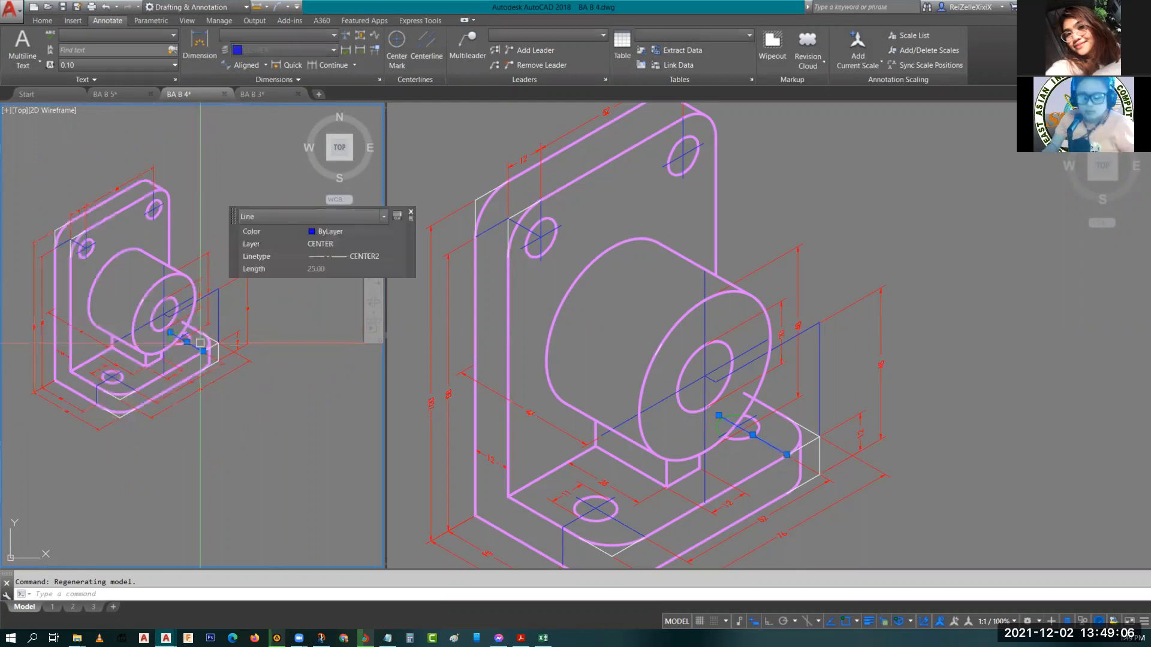
key("Escape")
scroll(202, 343, "up", 5)
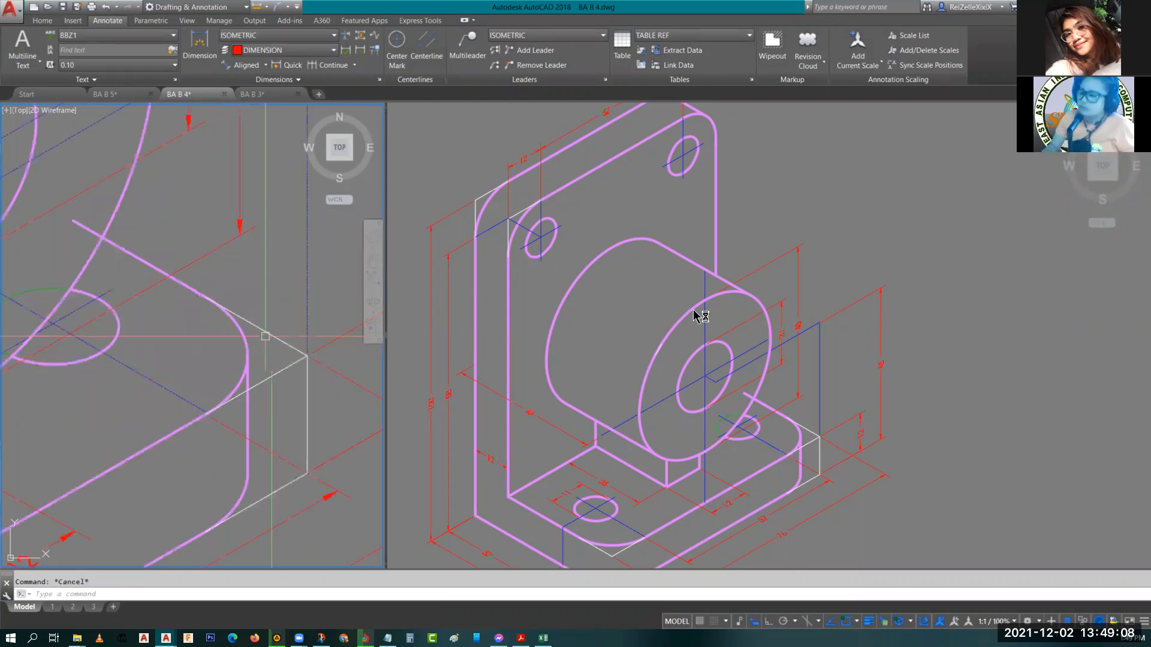
left_click(745, 393)
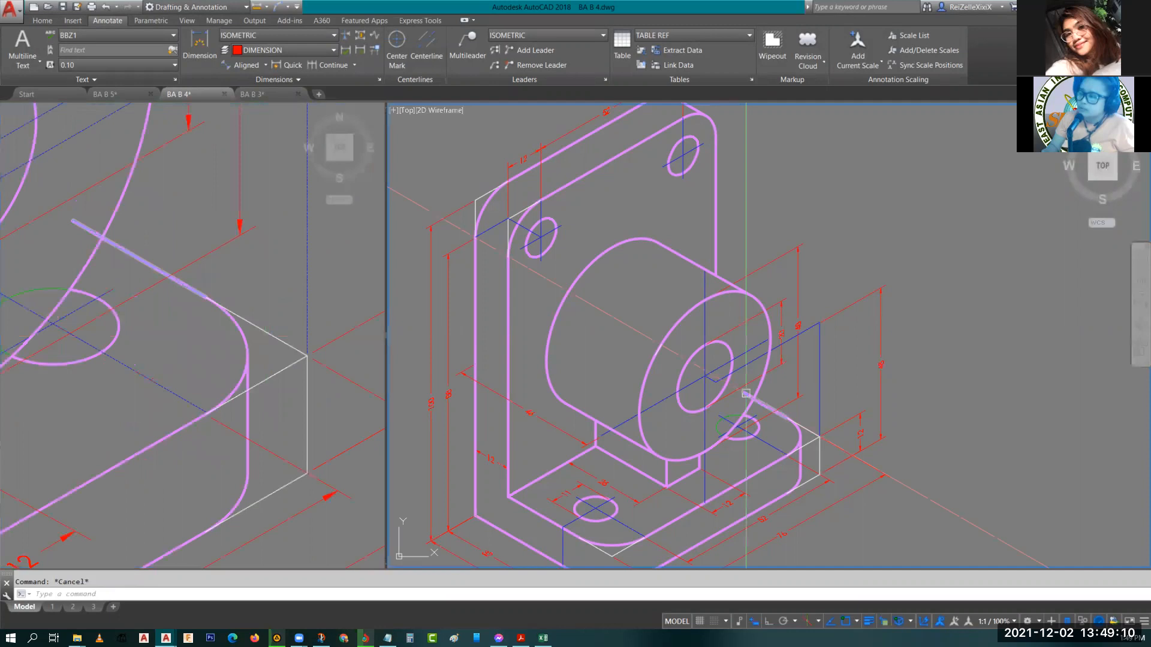
left_click(136, 282)
scroll(130, 258, "down", 5)
middle_click_drag(161, 228, 139, 158)
scroll(262, 329, "down", 2)
scroll(176, 230, "up", 3)
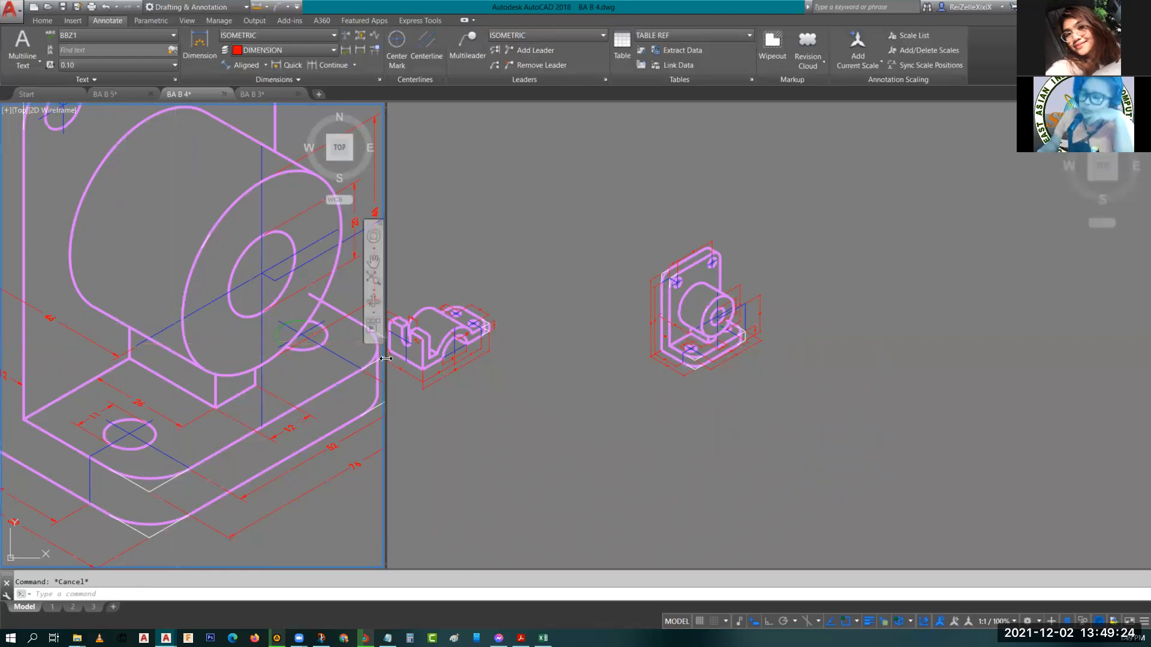
Widen the left model viewport by moving the boundary between the two viewports.
left_click_drag(386, 358, 636, 354)
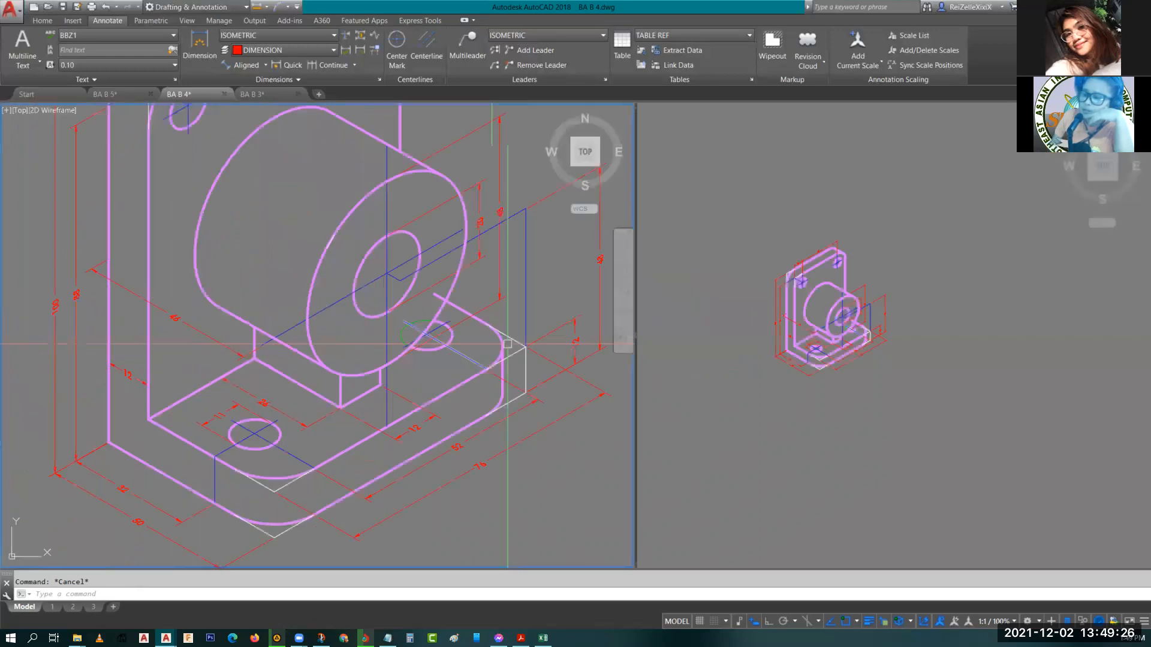
scroll(508, 344, "down", 2)
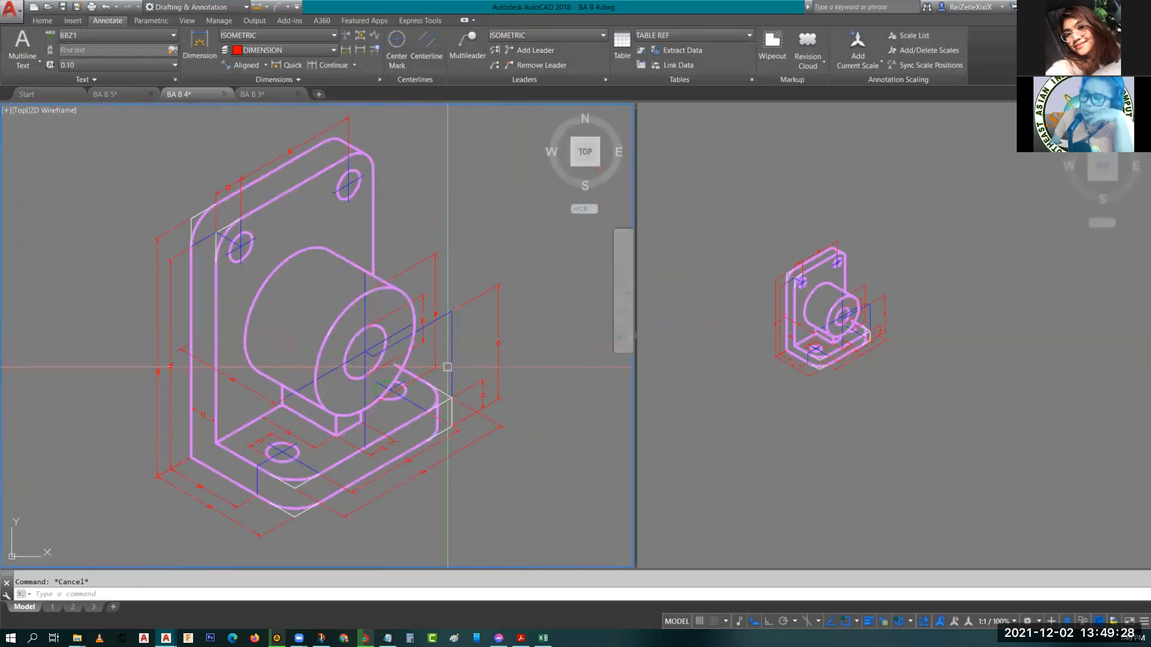
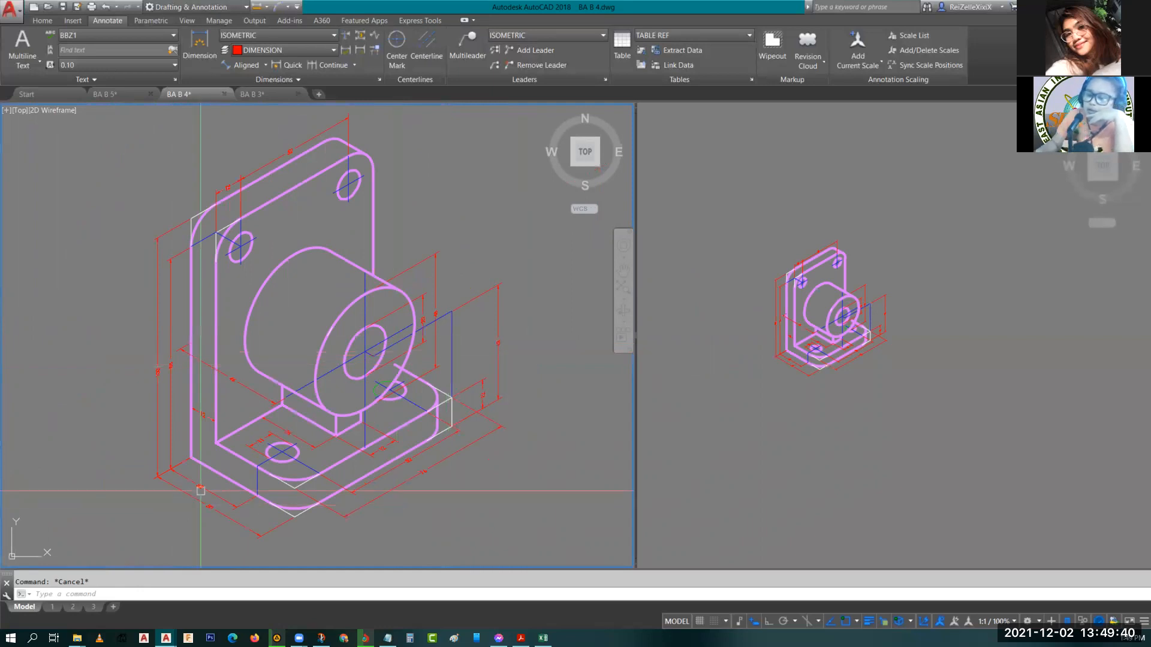
Examine the bracket's base and boss dimensions close up in the left model viewport.
scroll(174, 459, "up", 4)
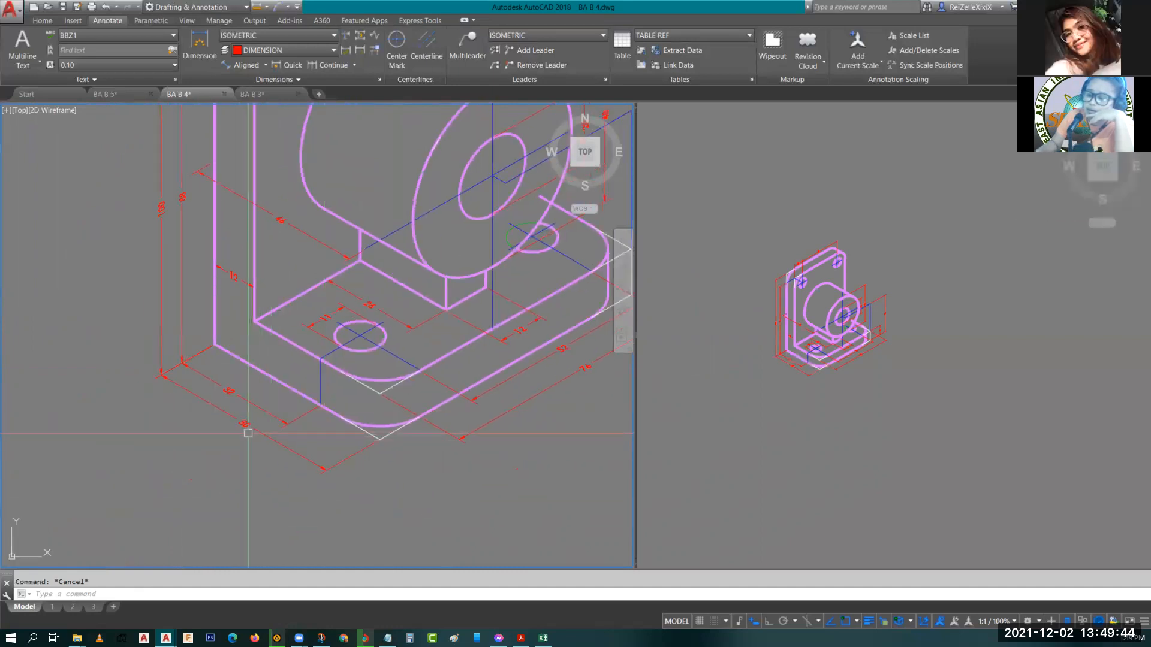
scroll(243, 438, "up", 2)
scroll(244, 417, "down", 2)
middle_click_drag(415, 415, 203, 449)
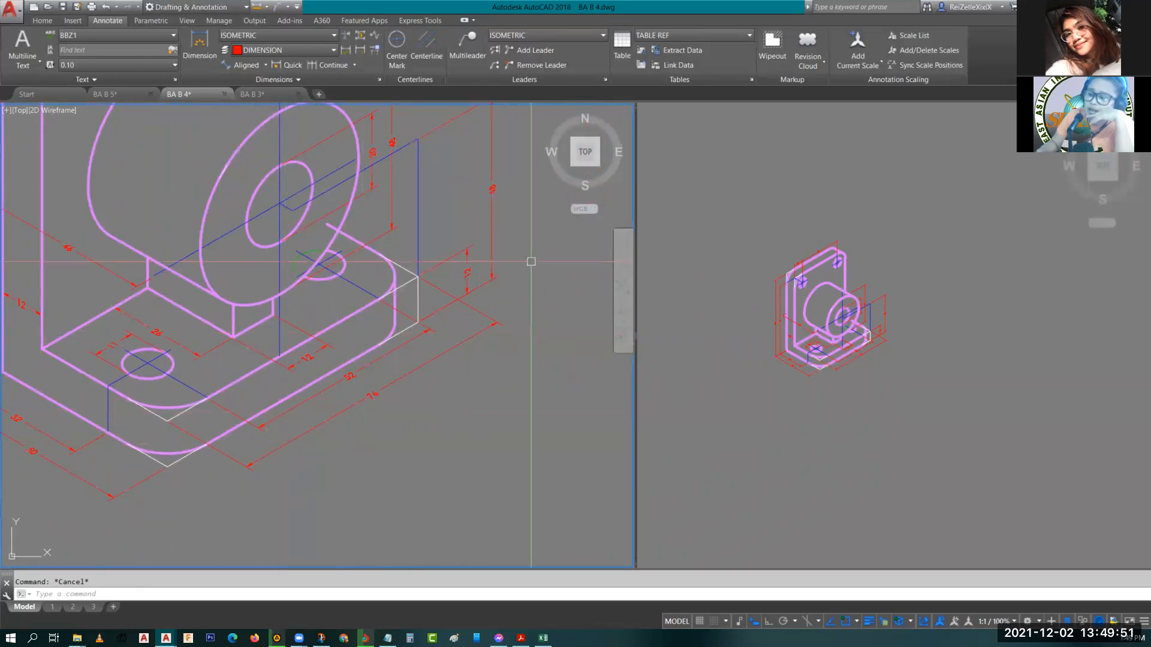
scroll(467, 277, "up", 4)
scroll(467, 279, "down", 4)
middle_click_drag(467, 280, 591, 298)
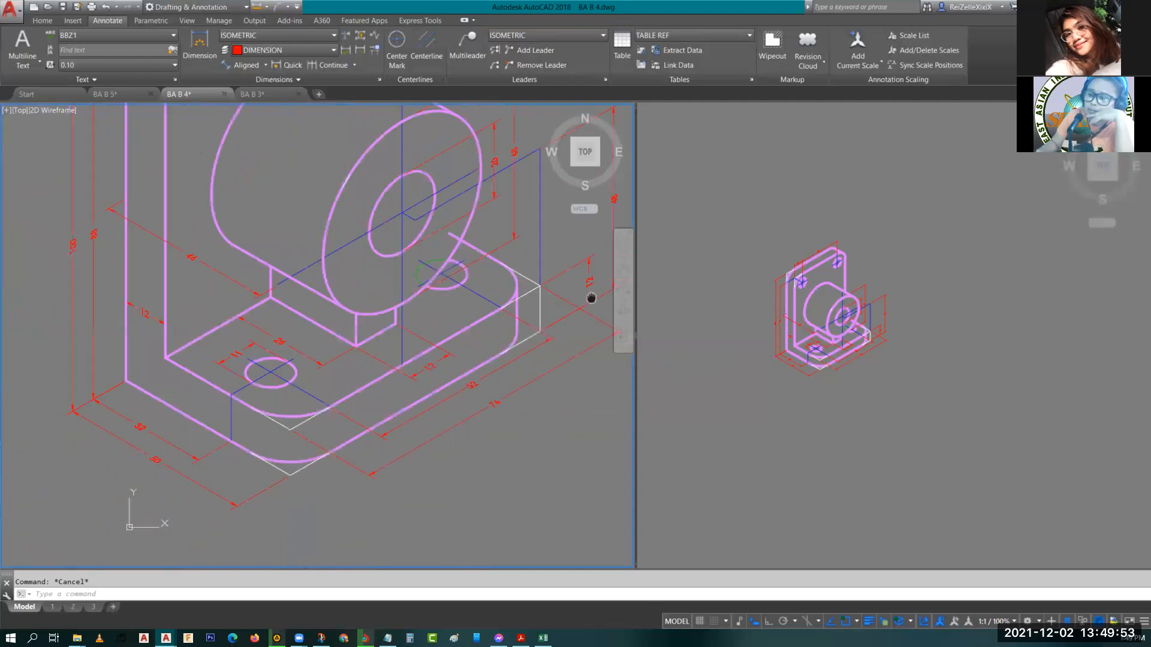
scroll(329, 364, "down", 2)
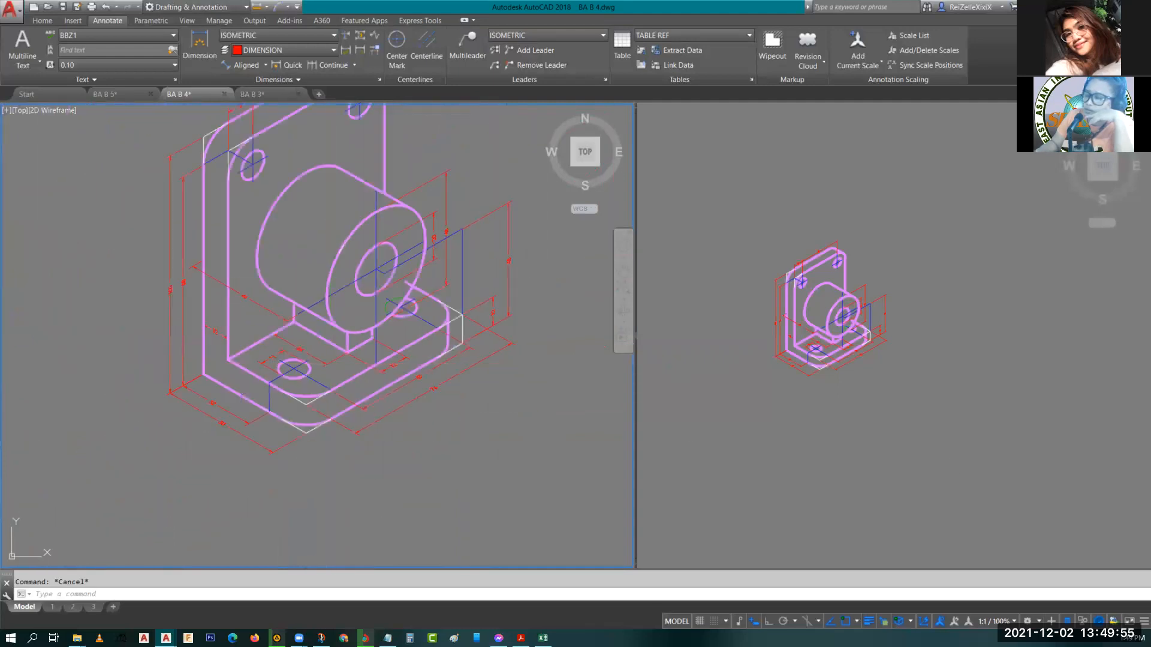
Make ISO the current layer in the right viewport and switch the isoplane to Top.
left_click(1008, 386)
middle_click_drag(1009, 385, 782, 353)
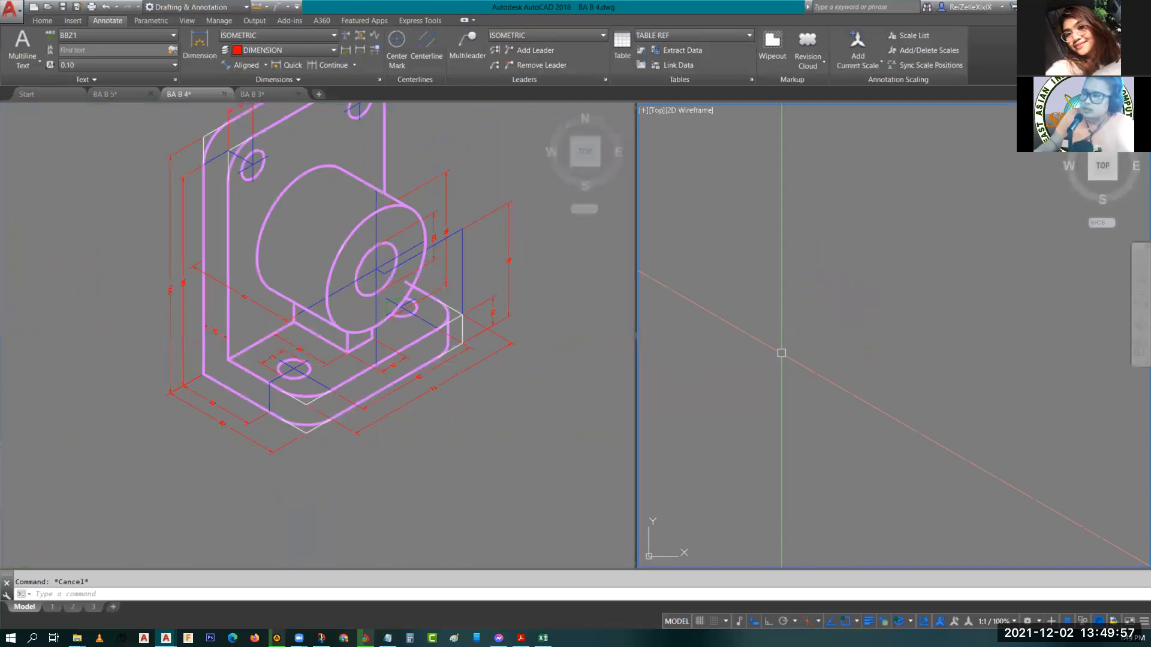
left_click(42, 21)
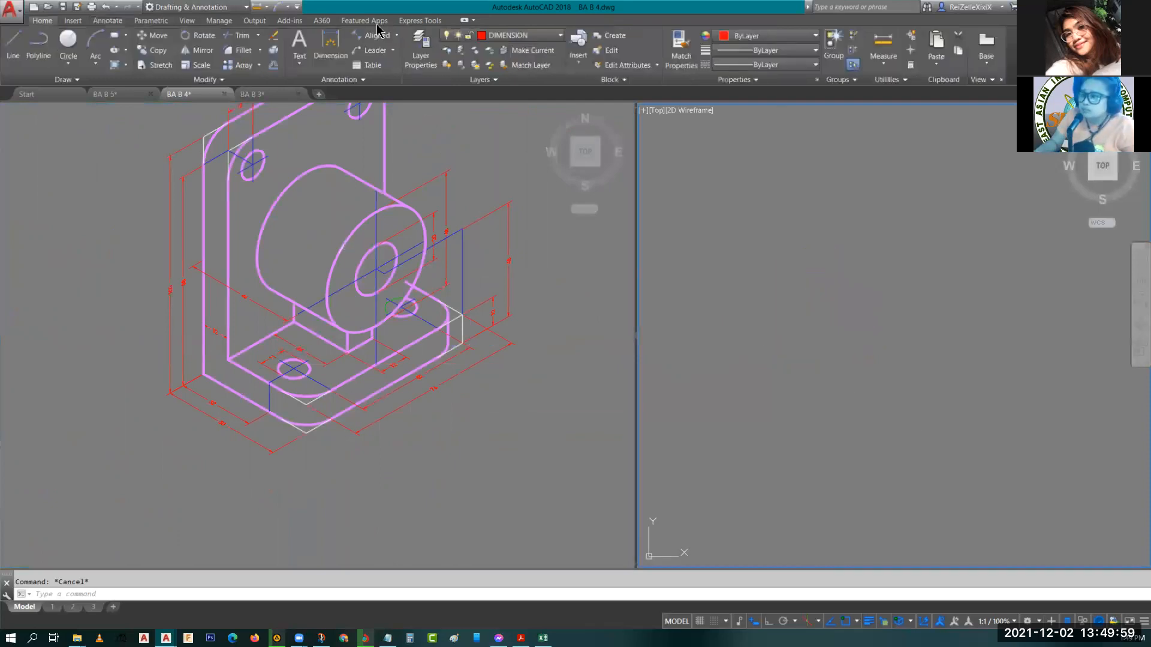
left_click(511, 36)
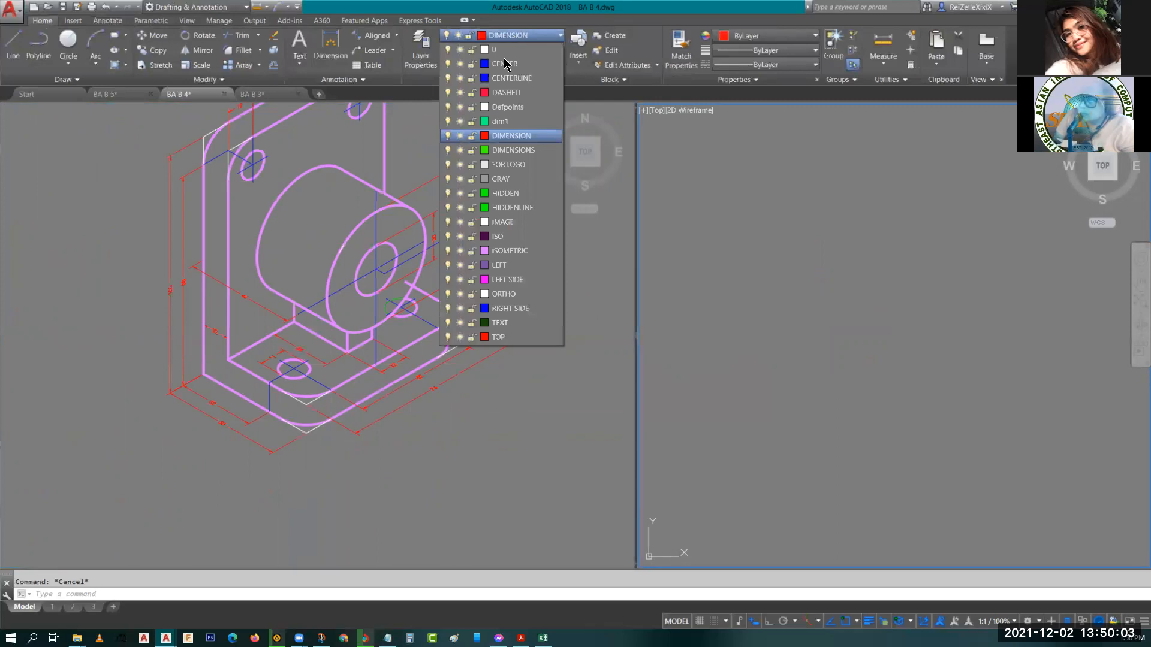
left_click(507, 237)
key("F5")
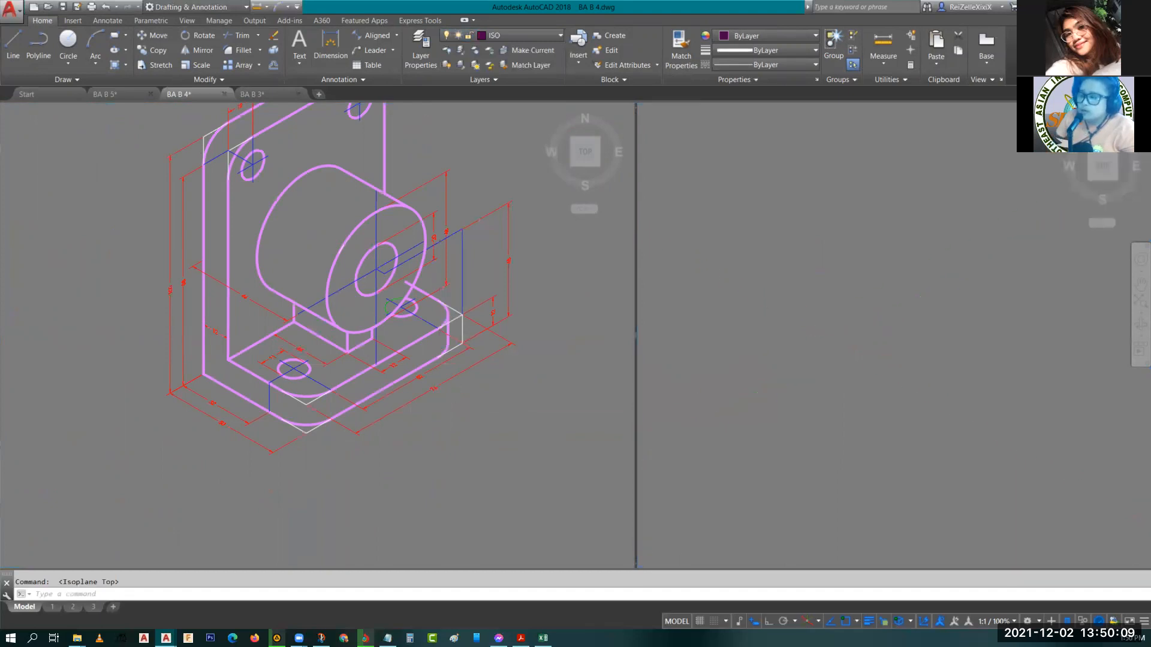
left_click(523, 371)
mouse_move(523, 371)
middle_mouse_down()
mouse_move(462, 403)
mouse_move(468, 428)
middle_mouse_up()
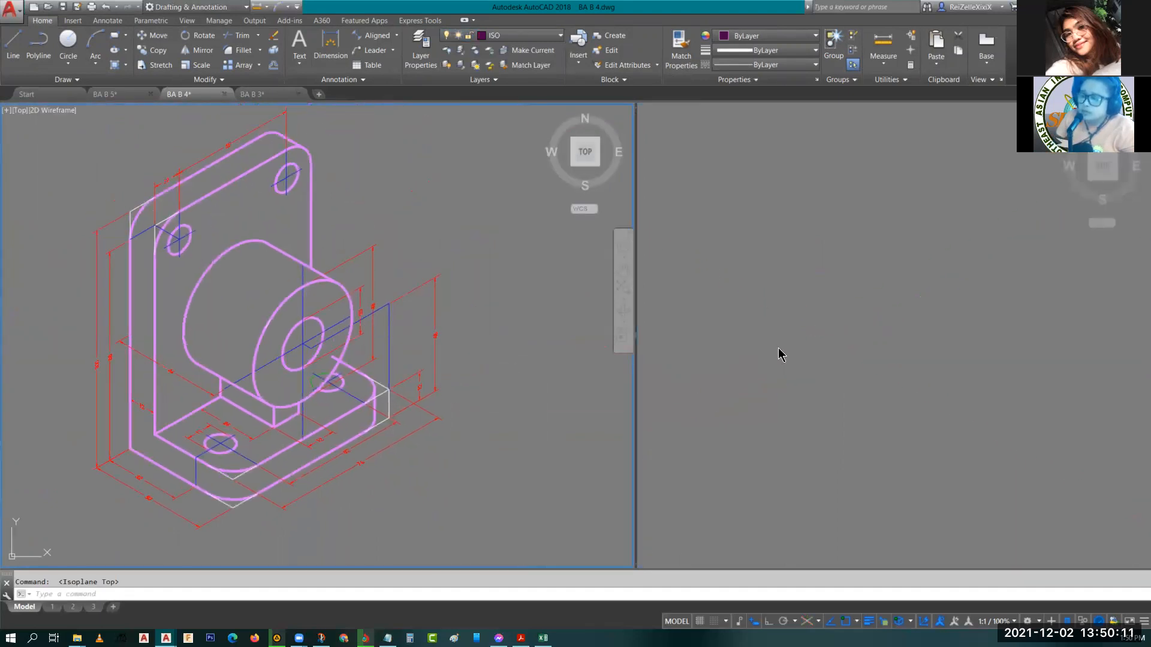
left_click(844, 381)
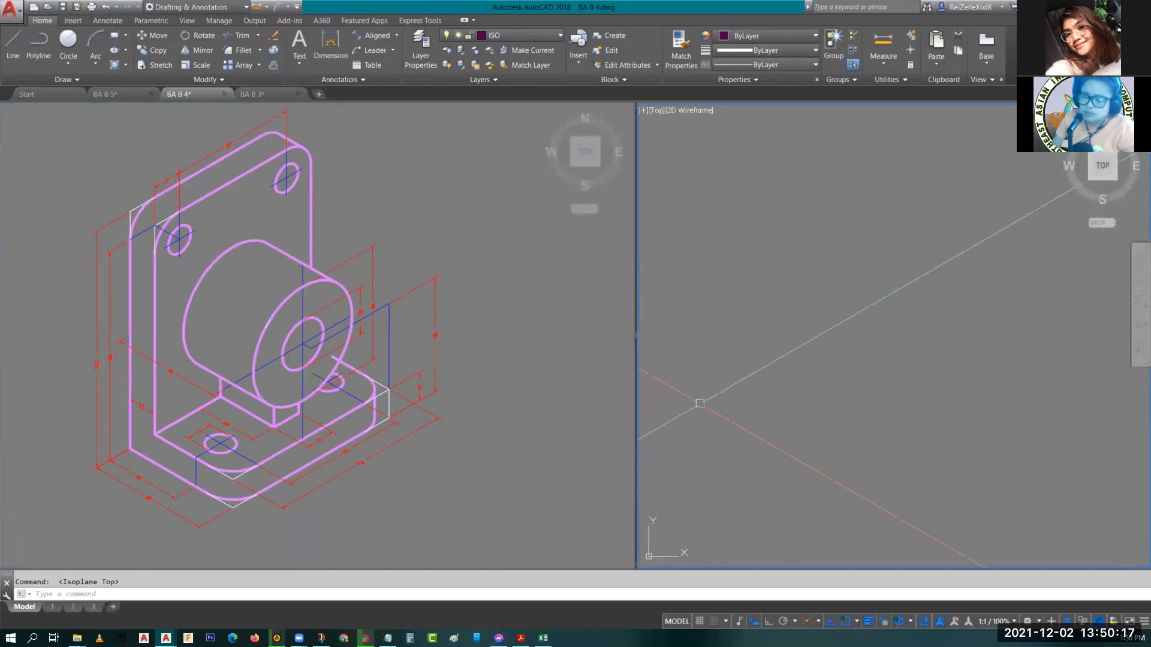
left_click(189, 208)
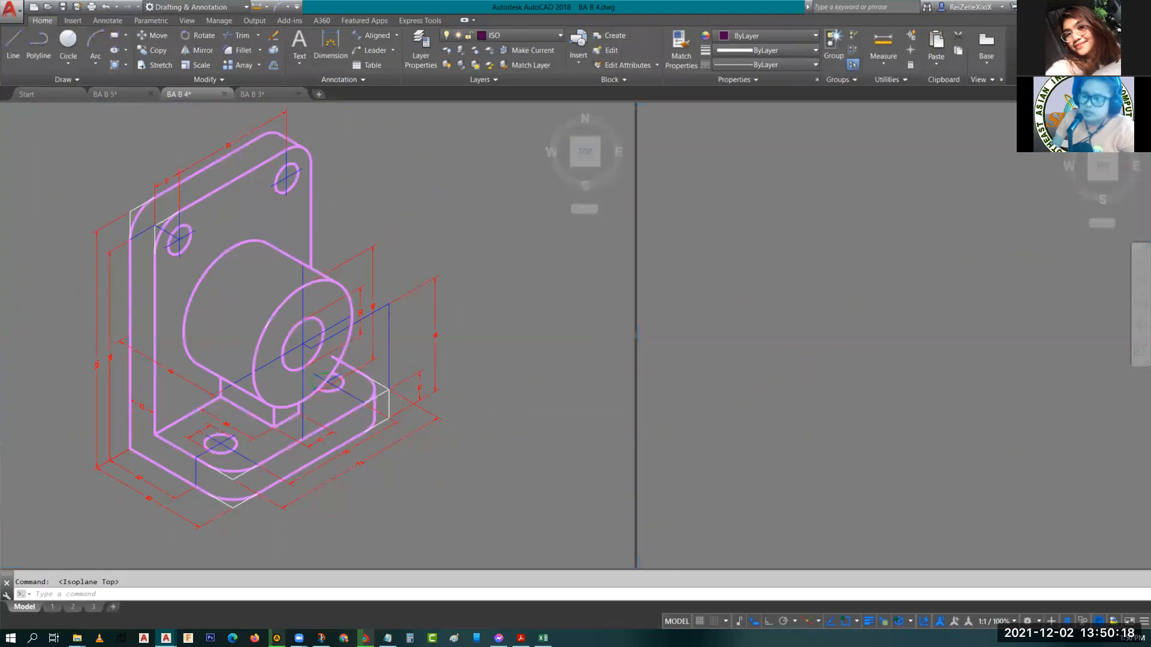
left_click(209, 195)
key("Escape")
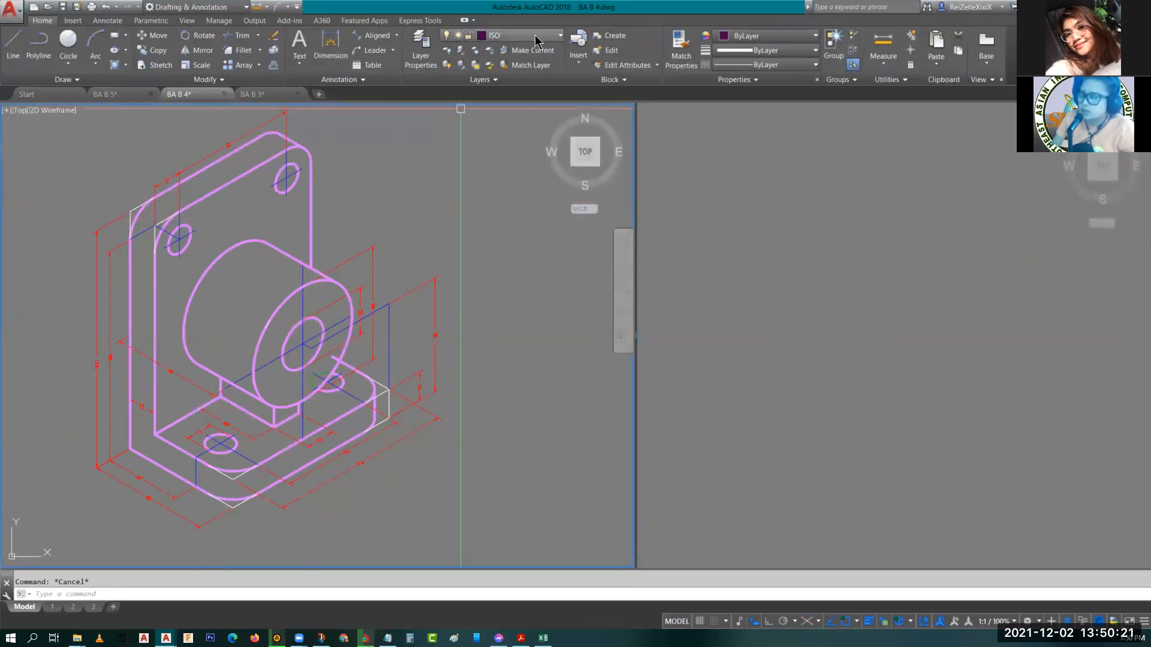
Turn off the ISOMETRIC, DIMENSION and CENTERLINE layers to isolate leftover objects.
left_click(536, 36)
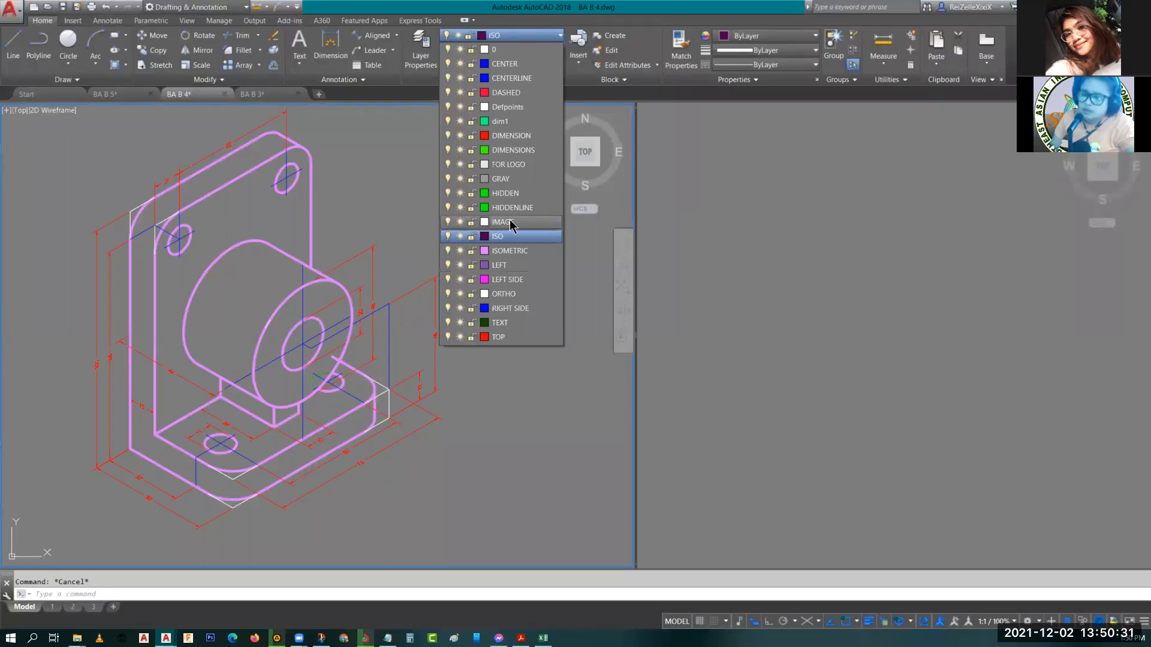
left_click(448, 251)
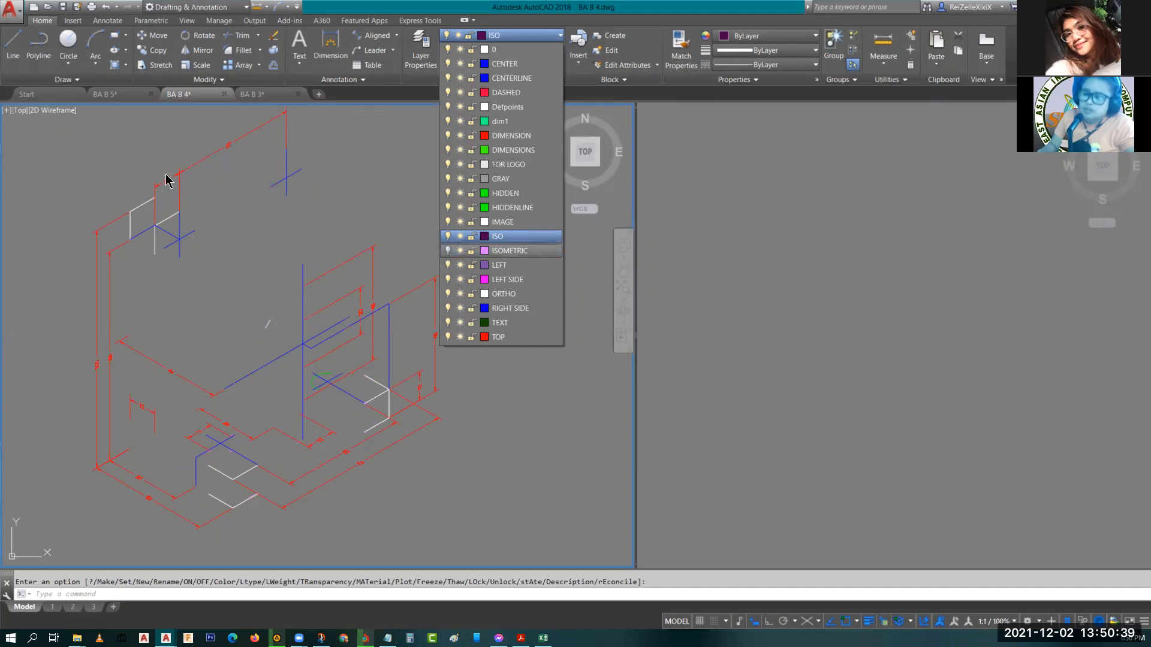
left_click(448, 136)
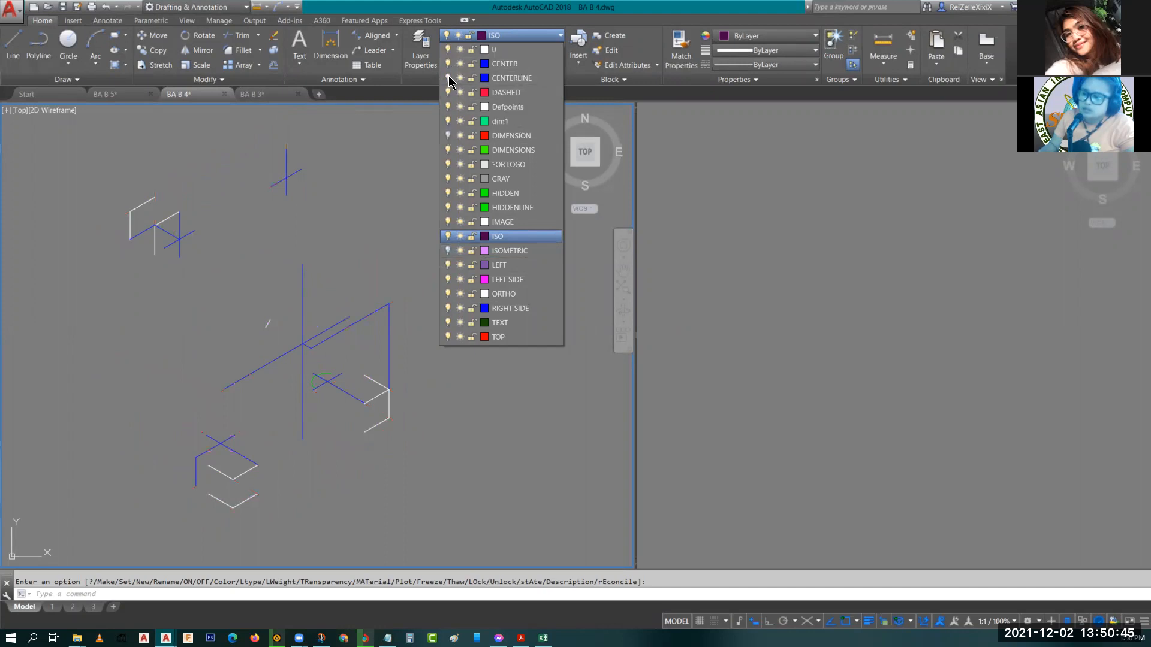
left_click(449, 64)
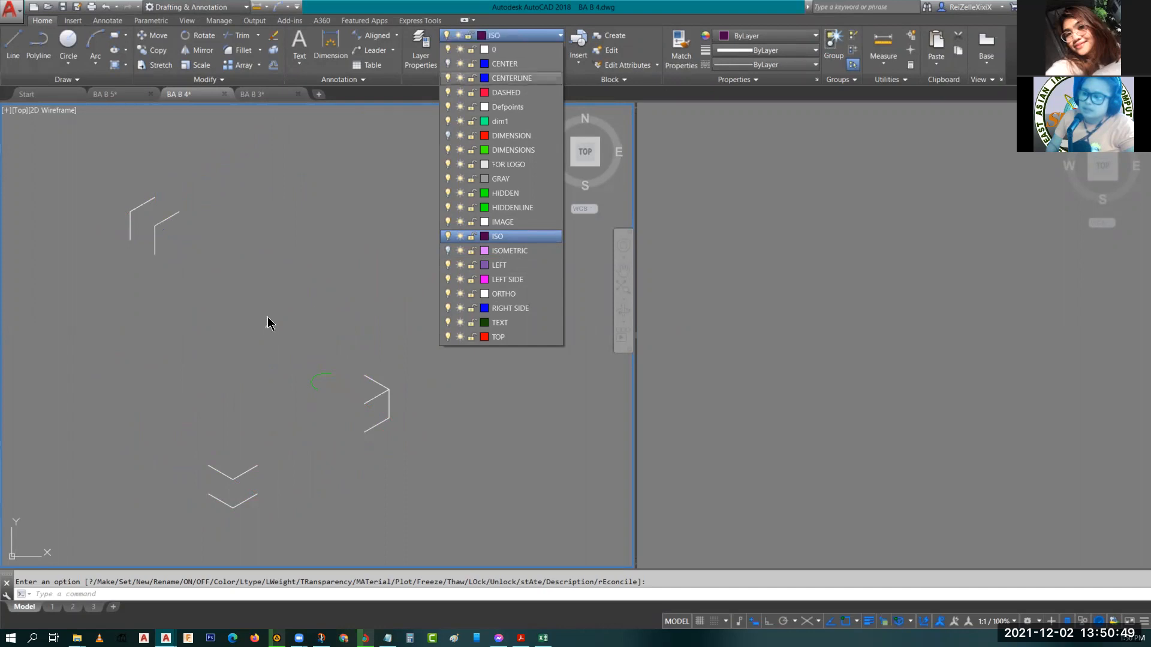
Select and erase the stray ellipse on layer 0.
left_click(267, 324)
left_click(268, 322)
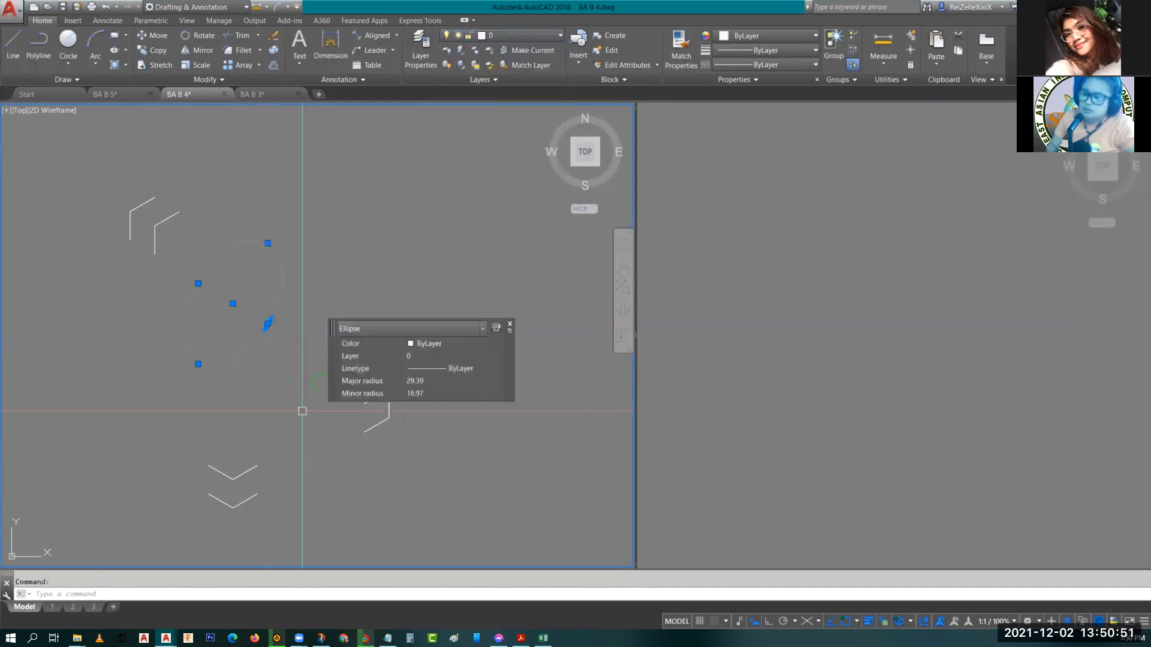
type("e")
key("Return")
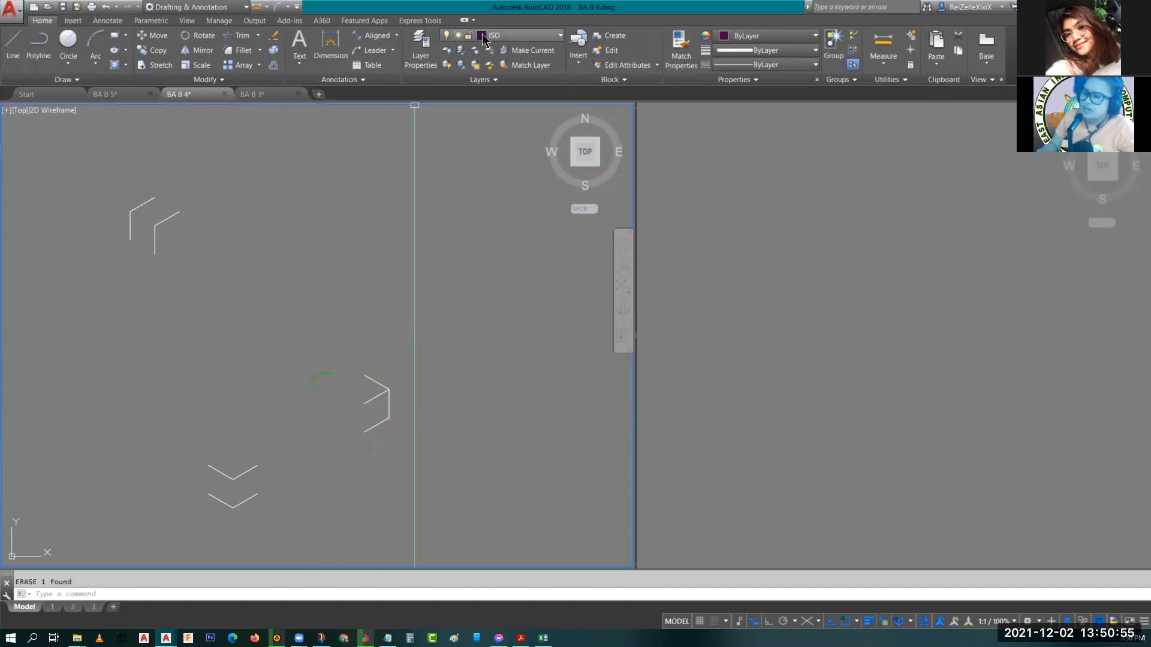
Turn the CENTERLINE, DIMENSION and ISOMETRIC layers back on.
left_click(510, 37)
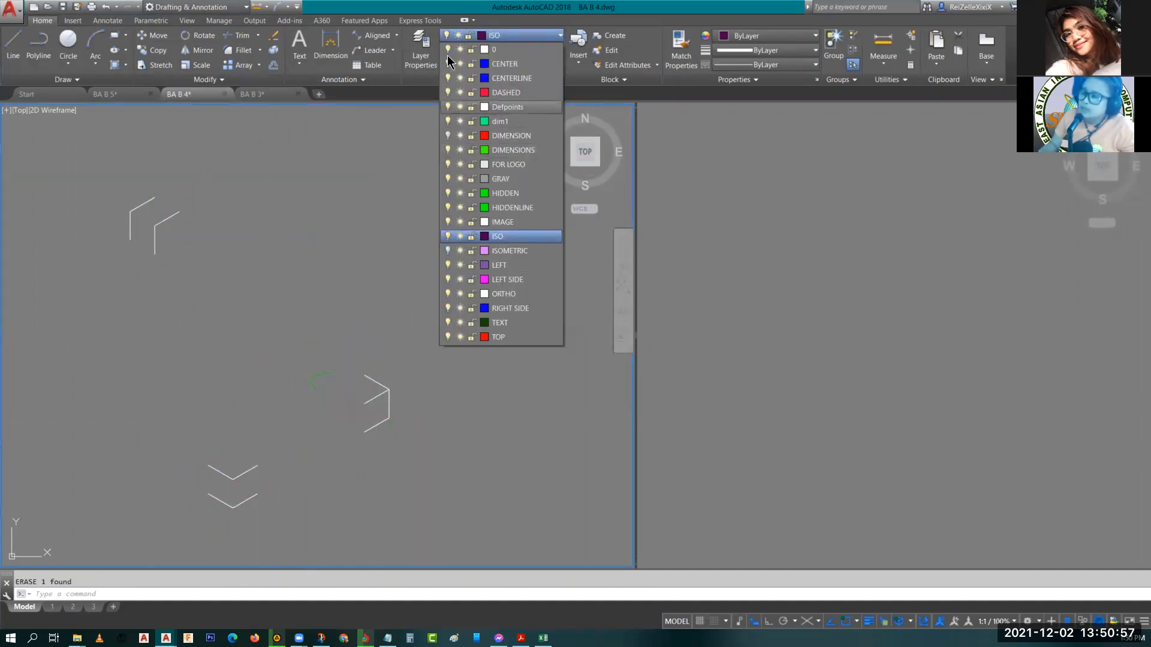
left_click(448, 63)
left_click(448, 136)
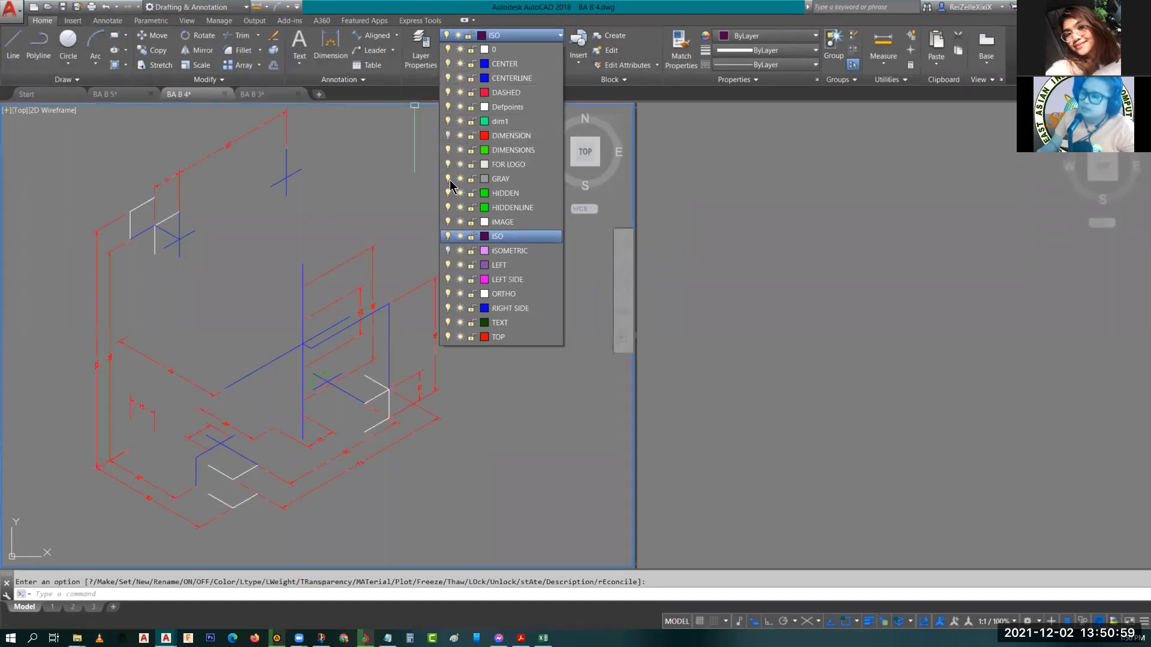
left_click(448, 236)
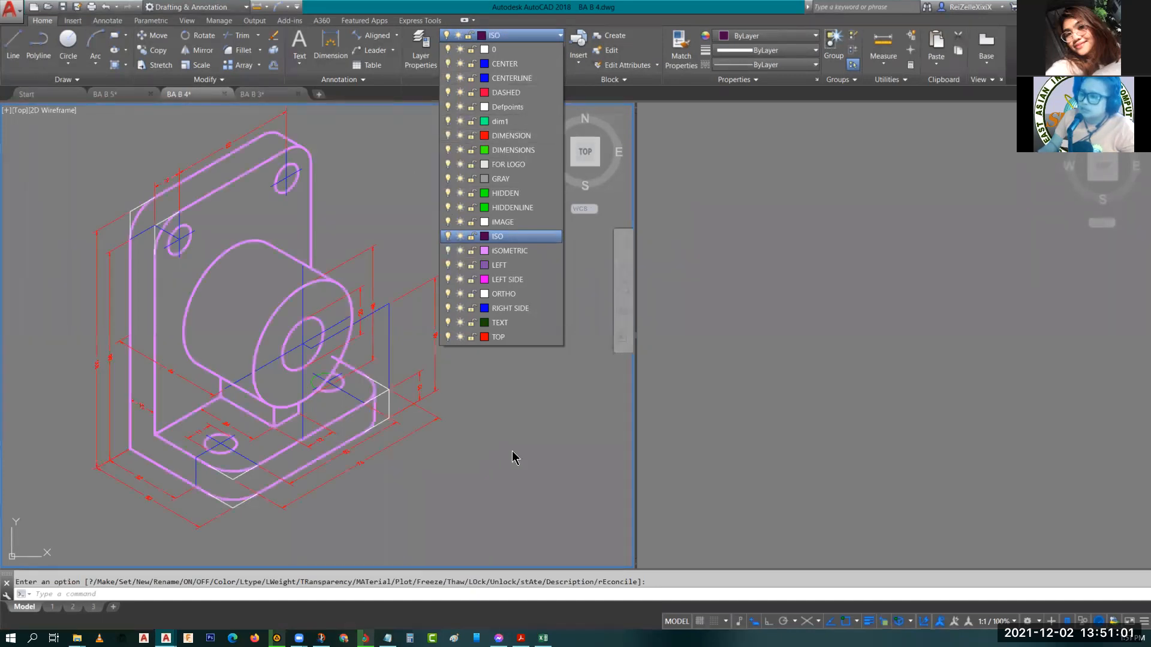
key("Escape")
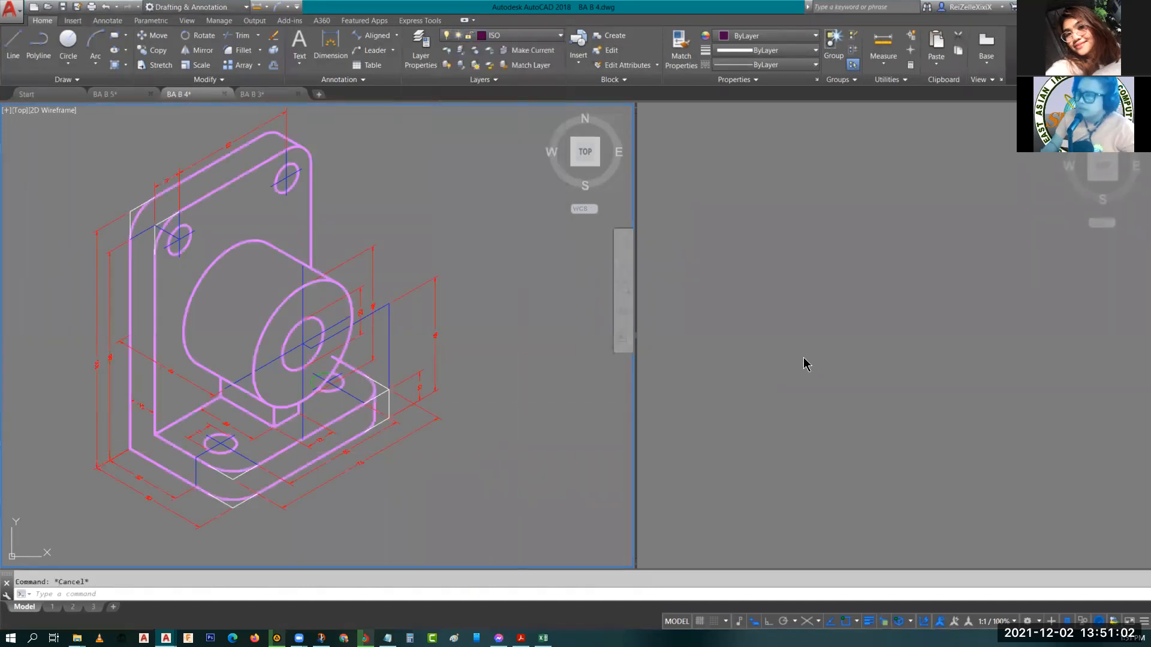
Draw an isometric top face in the right viewport with Ortho on, using lines of 50, 76 and 50 and closing at the start.
left_click(848, 354)
middle_click(855, 339)
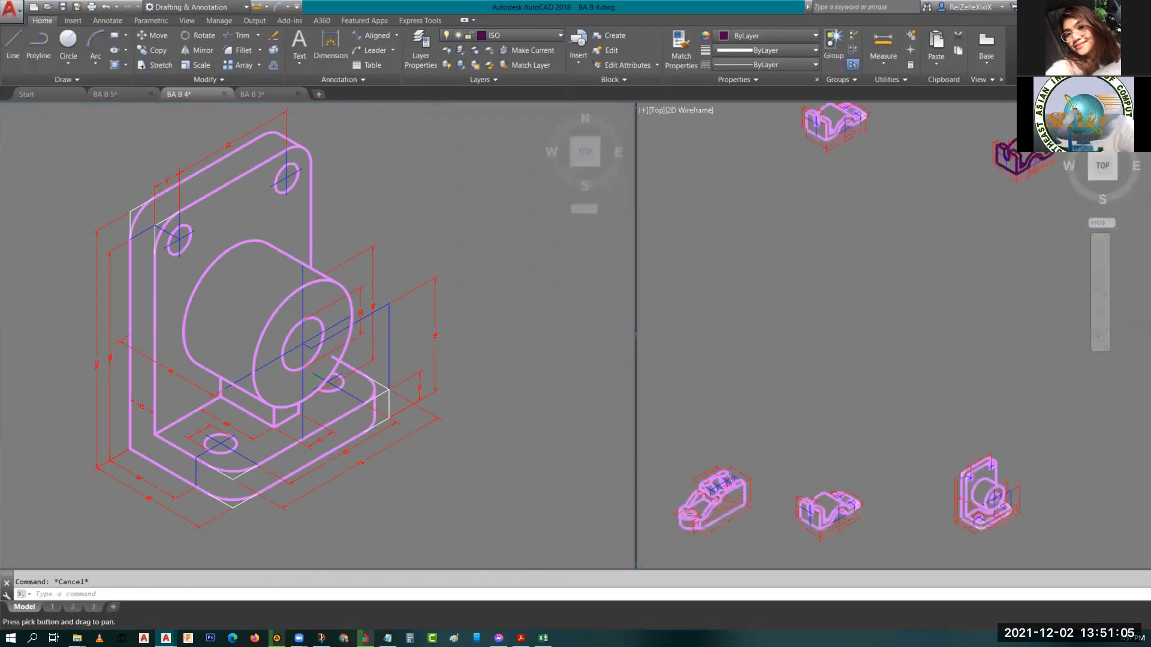
scroll(855, 339, "down", 4)
middle_click_drag(925, 392, 733, 343)
middle_click_drag(899, 344, 816, 346)
scroll(832, 303, "up", 4)
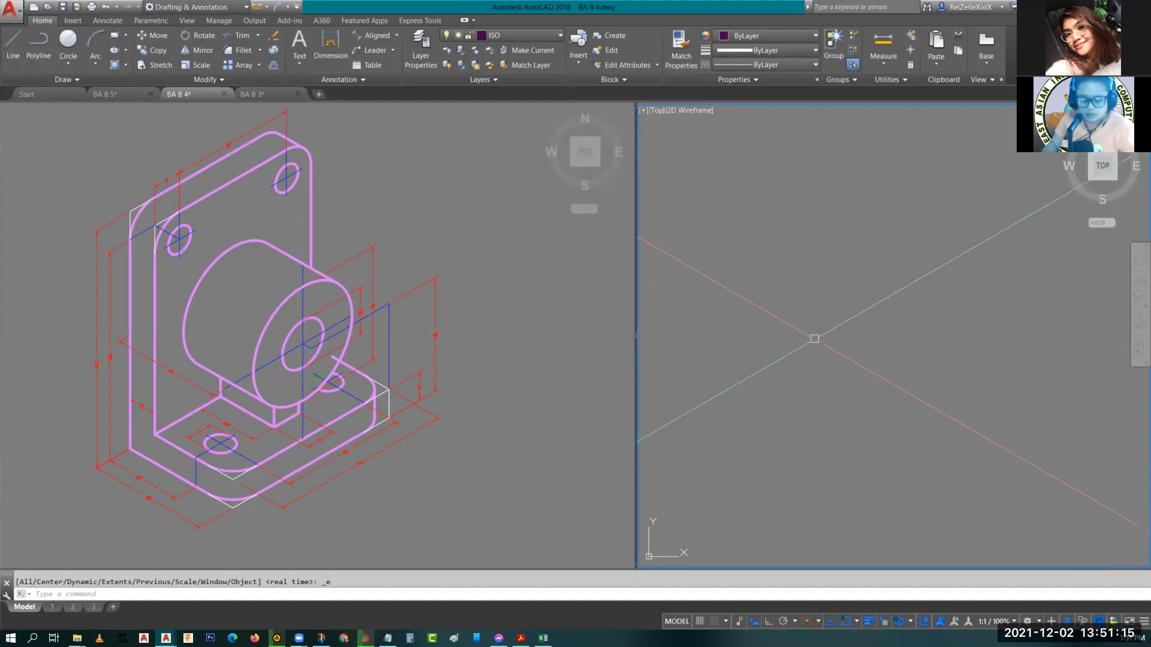
type("l")
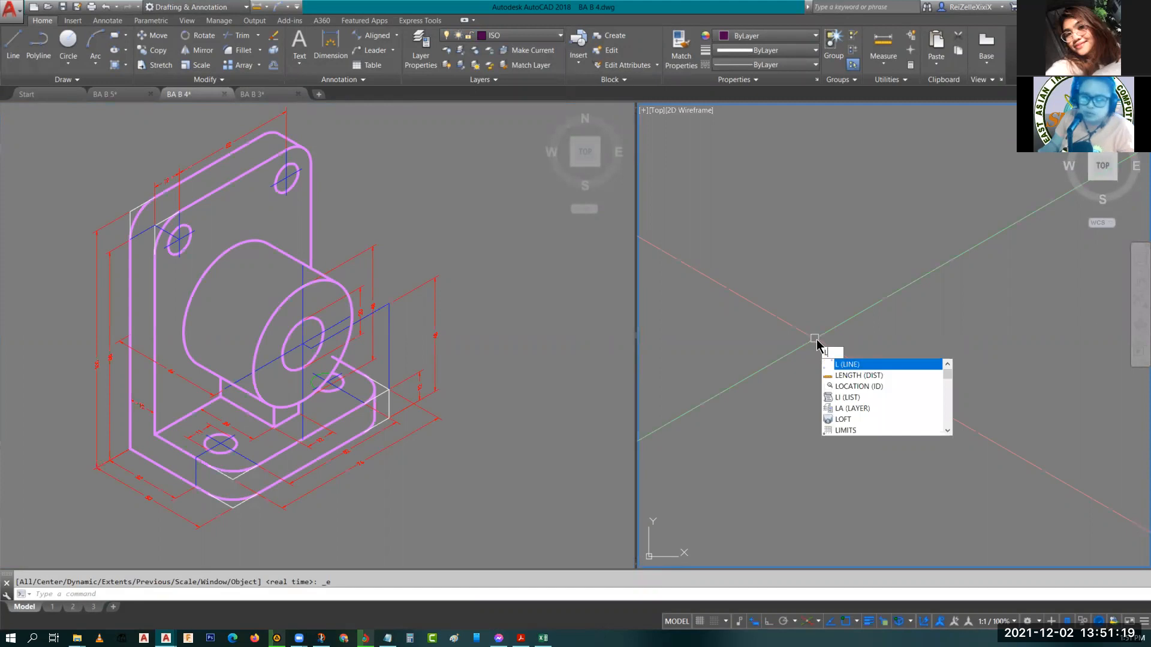
key("Return")
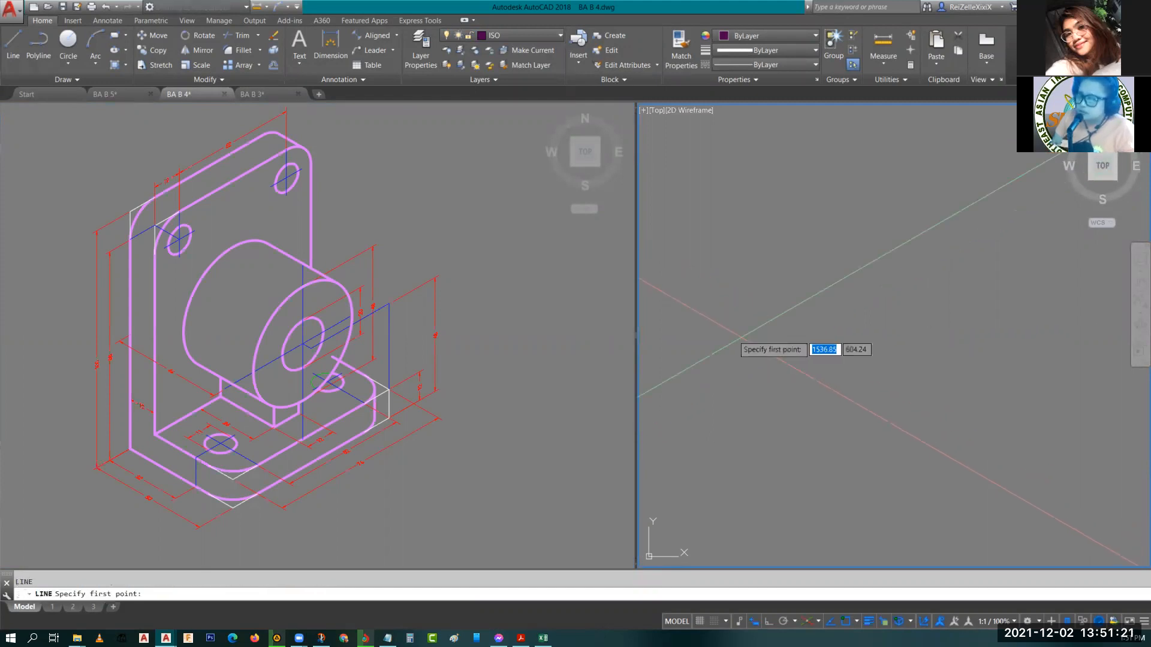
left_click(715, 329)
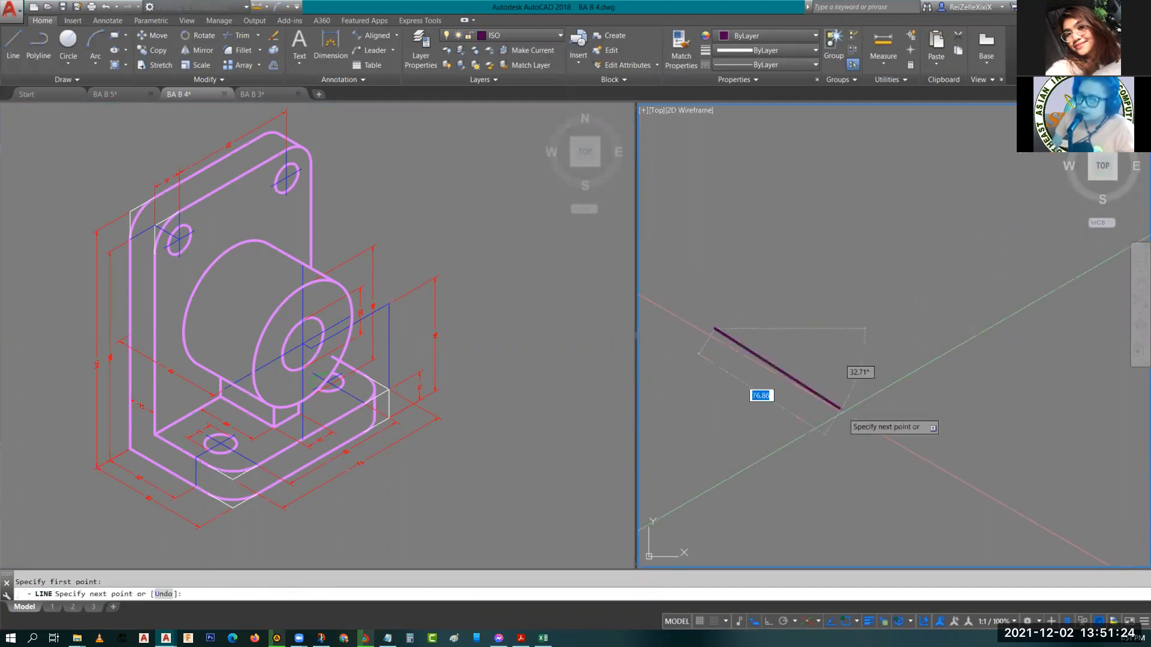
left_click(769, 623)
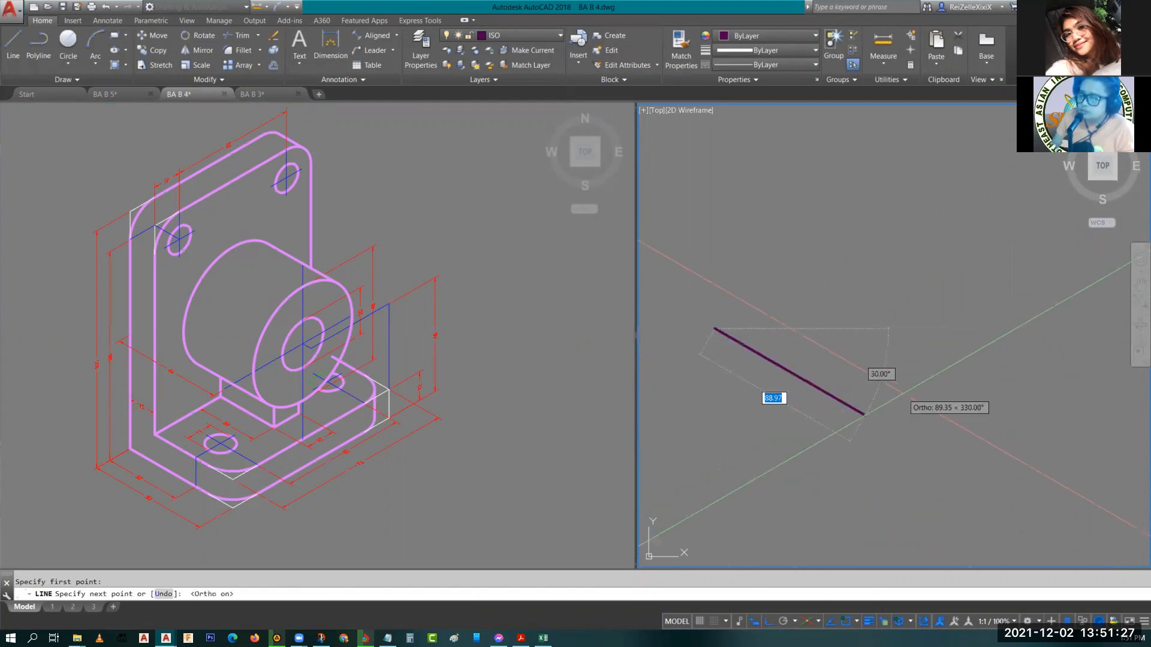
type("50")
key("Return")
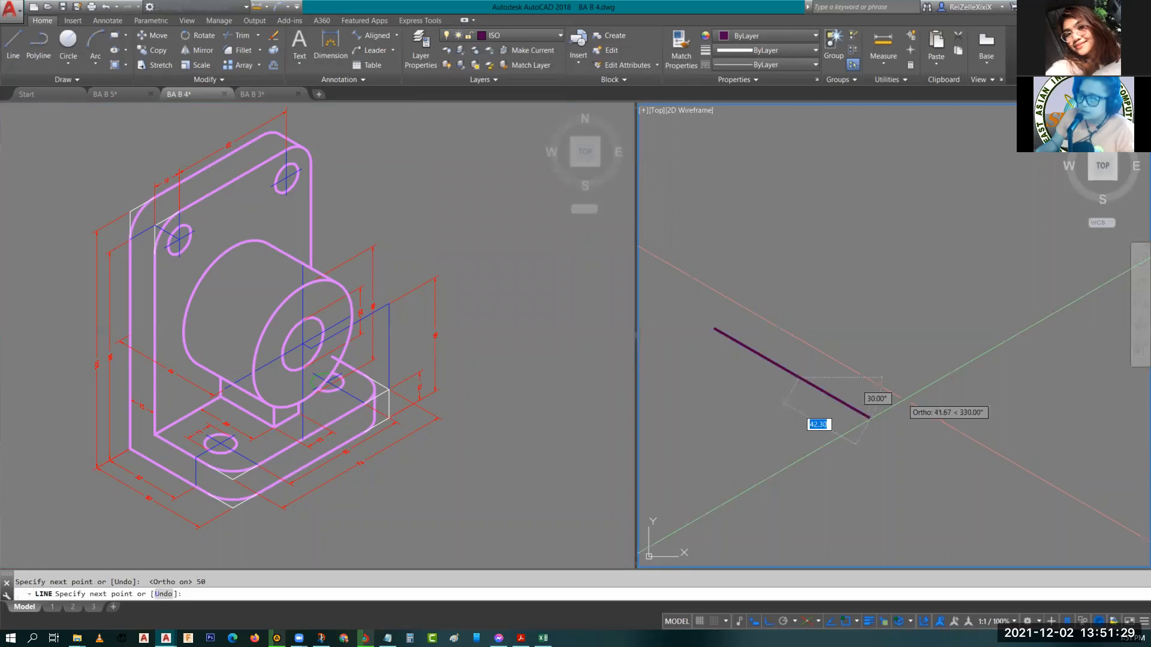
type("76")
key("Return")
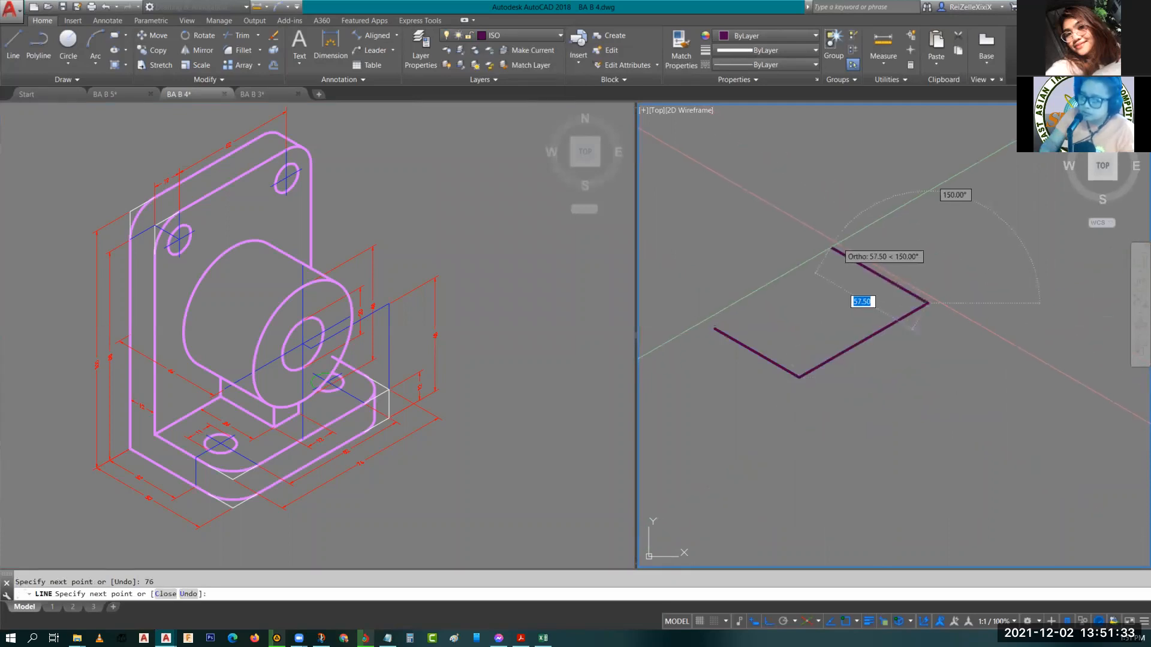
type("50")
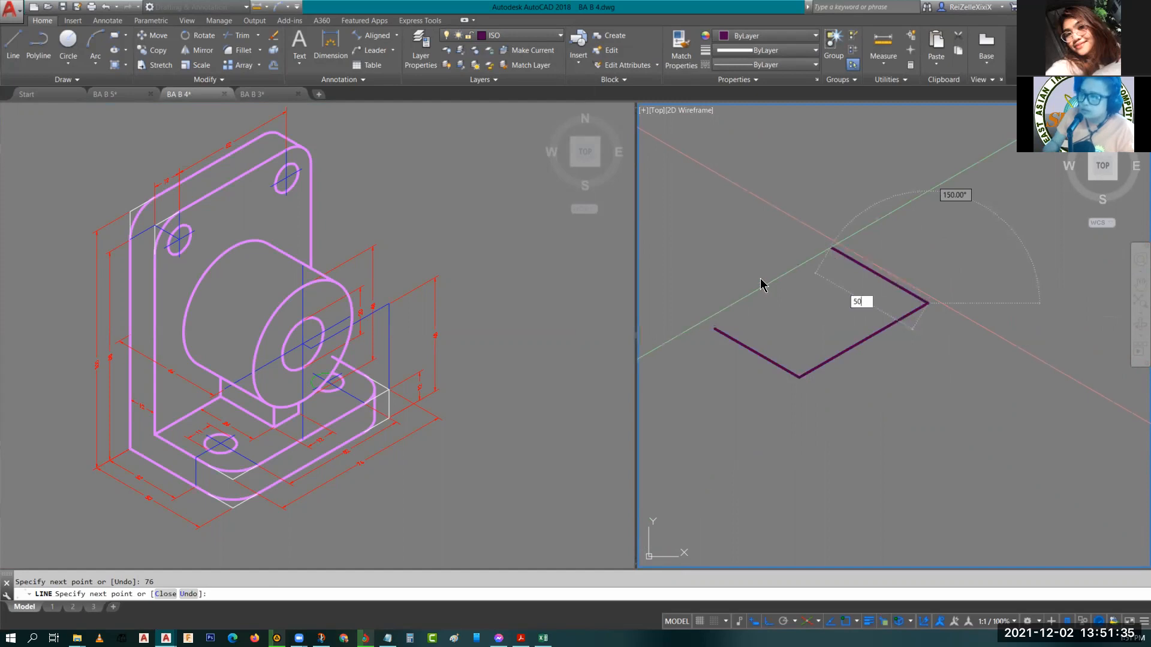
key("Return")
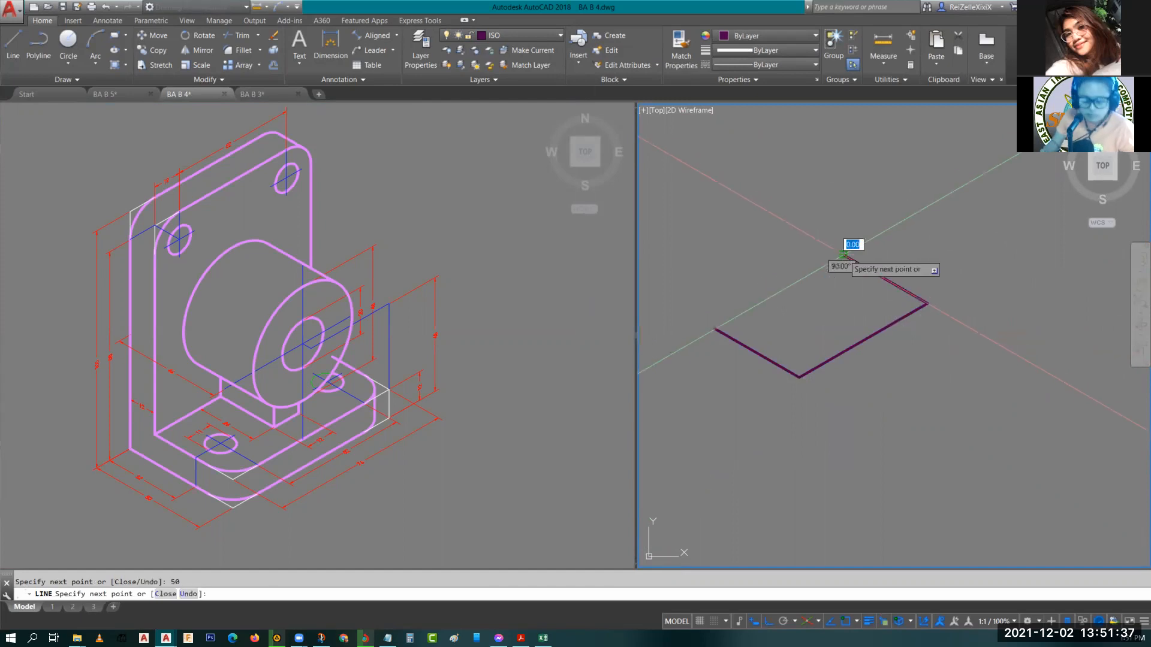
left_click(844, 256)
key("Escape")
Switch to the Right isoplane and draw a 12-unit vertical edge down from the face's front corner.
scroll(814, 324, "up", 5)
middle_click_drag(814, 324, 926, 309)
scroll(924, 310, "down", 4)
middle_click_drag(908, 366, 838, 382)
type("l")
key("Return")
key("F5")
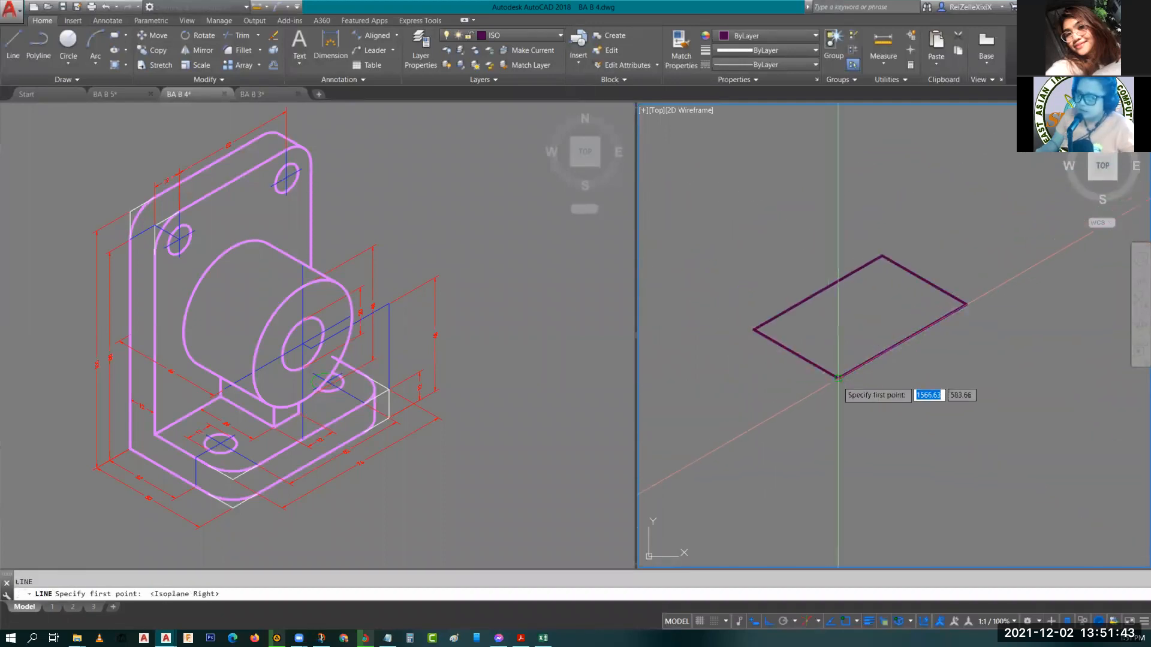
left_click(838, 377)
type("12")
key("Return")
key("Escape")
key("Escape")
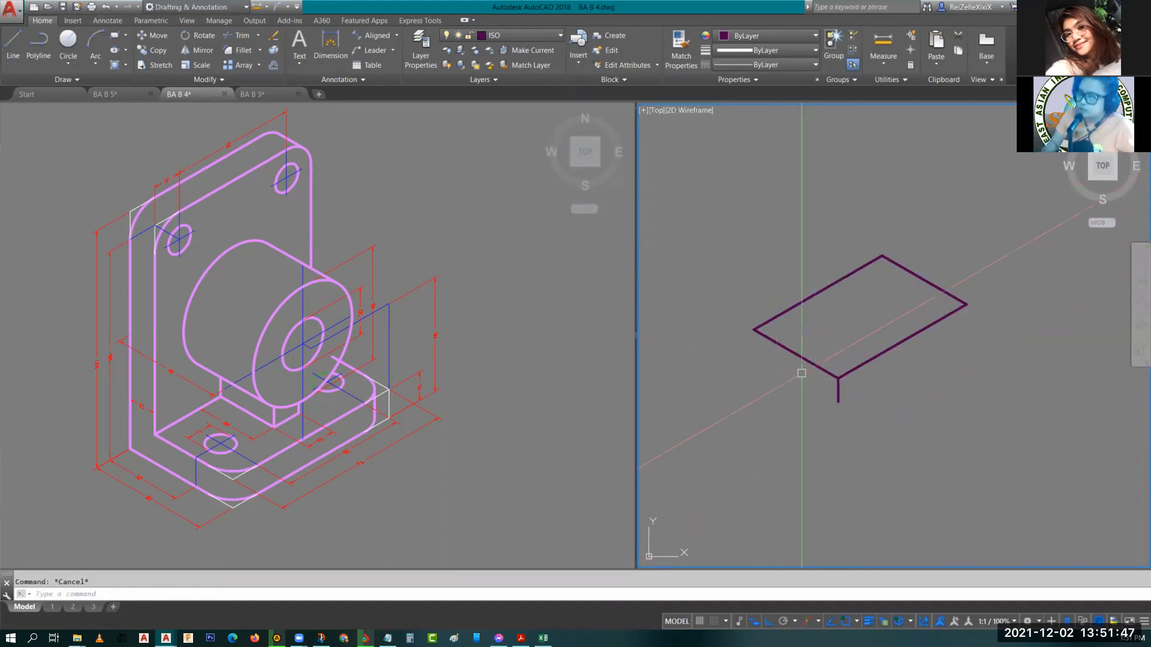
Copy the top face's two front edges down 12 units to the bottom of the vertical edge.
left_click(797, 355)
left_click(877, 357)
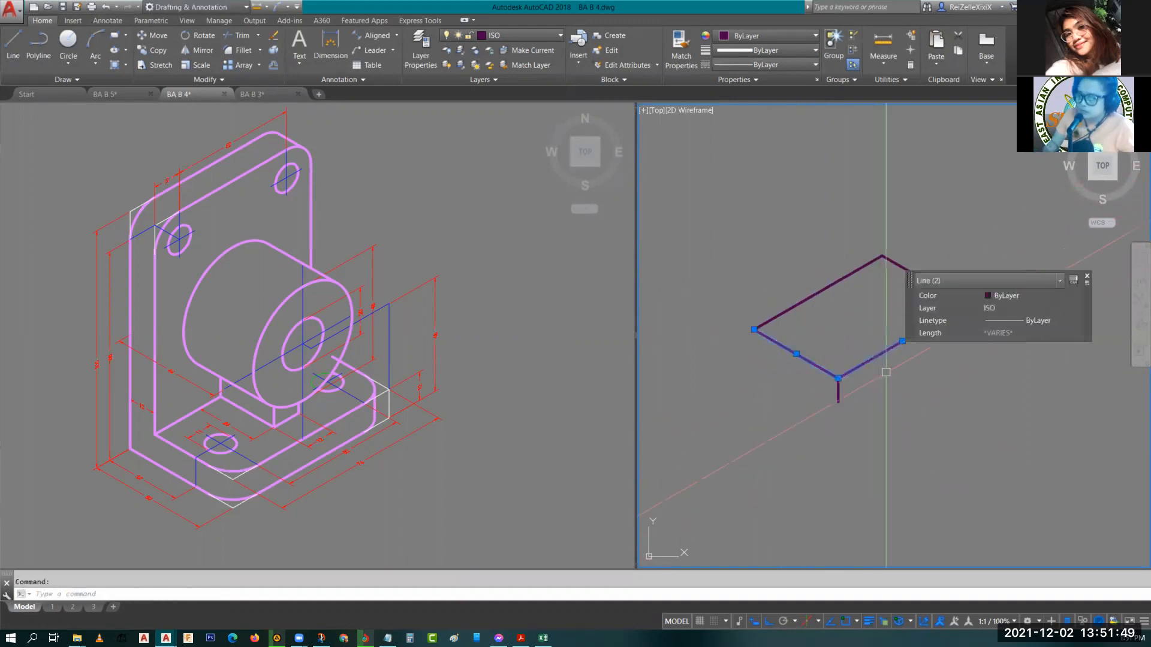
type("co")
key("Return")
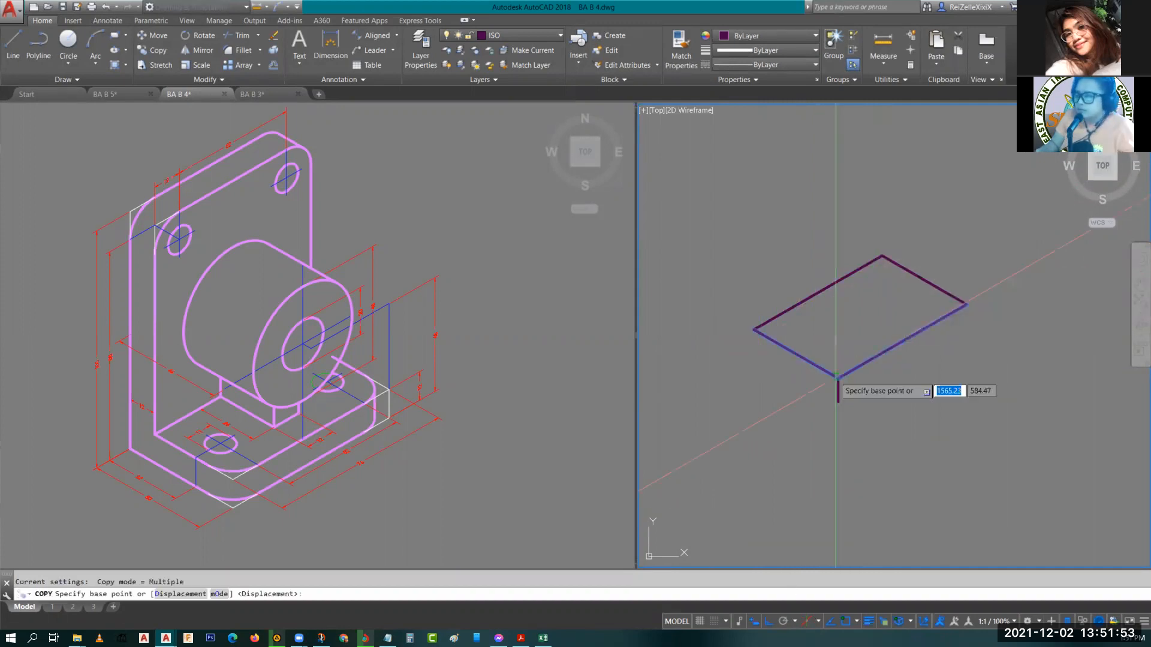
left_click(838, 377)
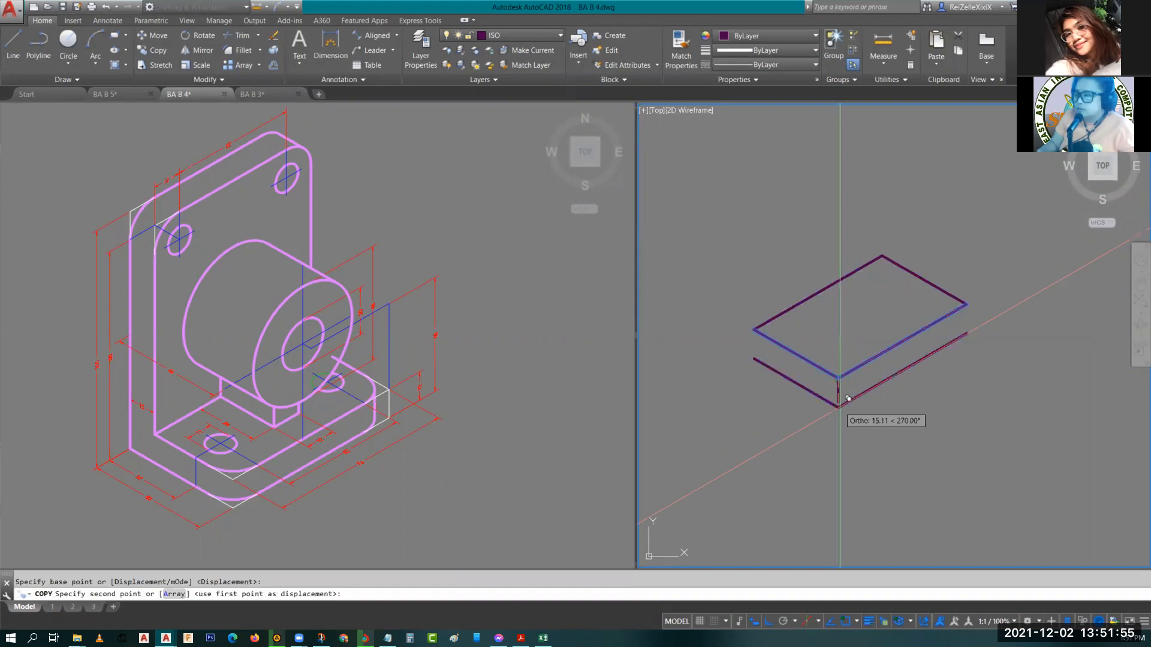
scroll(846, 390, "up", 5)
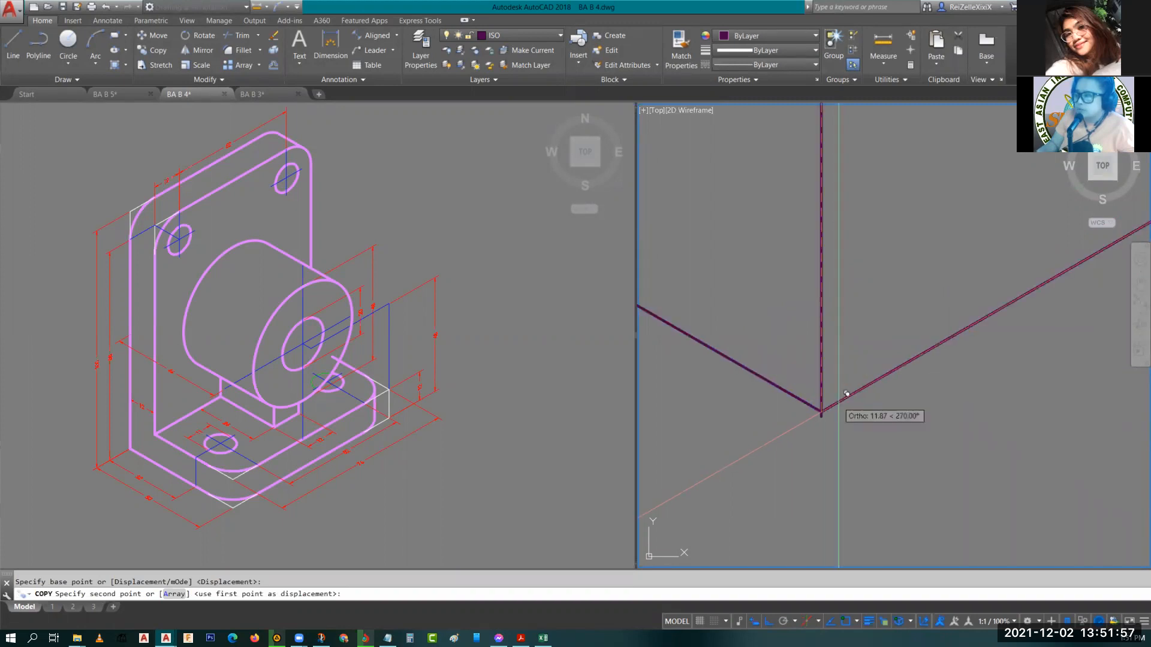
scroll(833, 405, "down", 3)
key("Return")
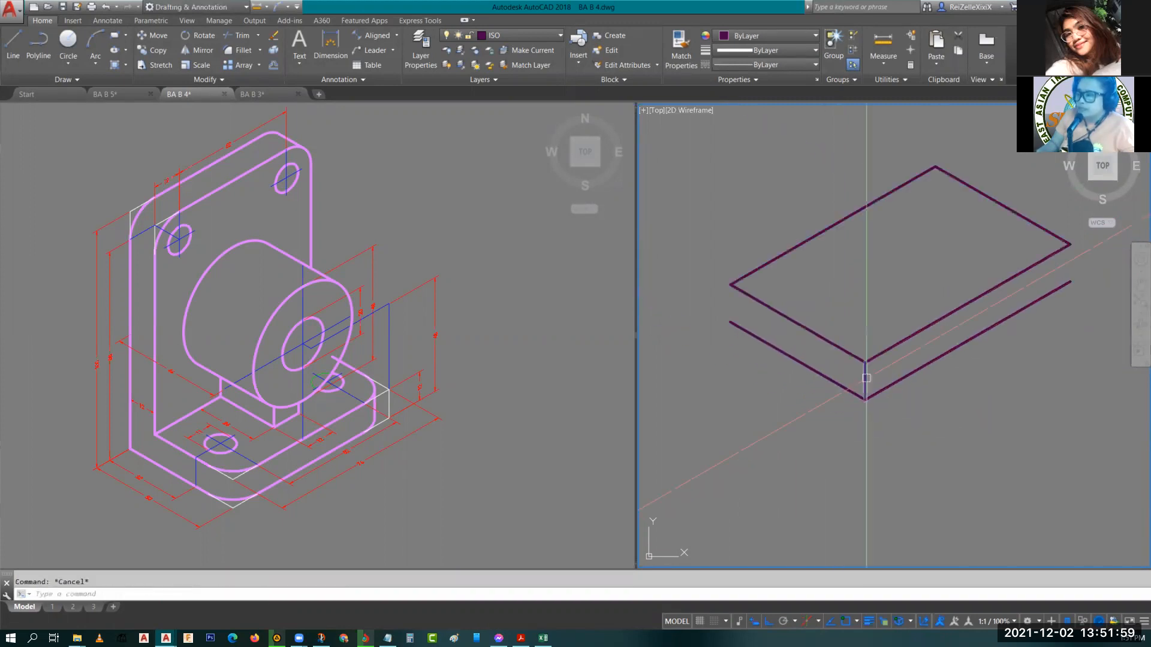
Copy the 12-unit vertical edge to the top face's left and right corners to complete the block.
left_click(869, 389)
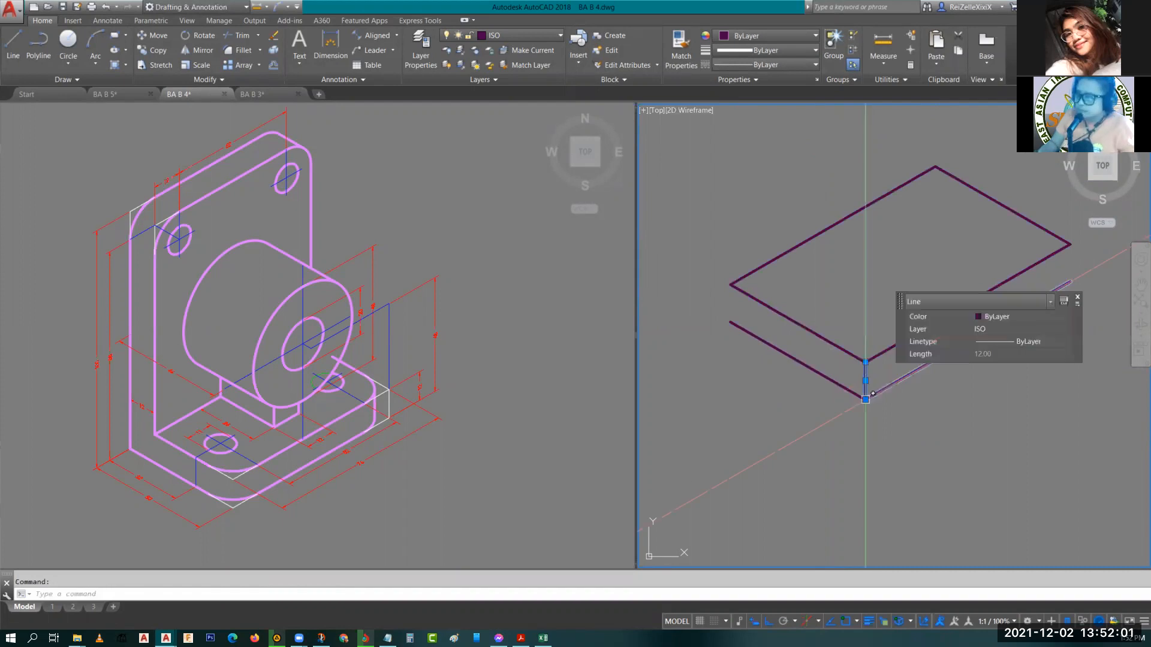
key("Return")
left_click(866, 362)
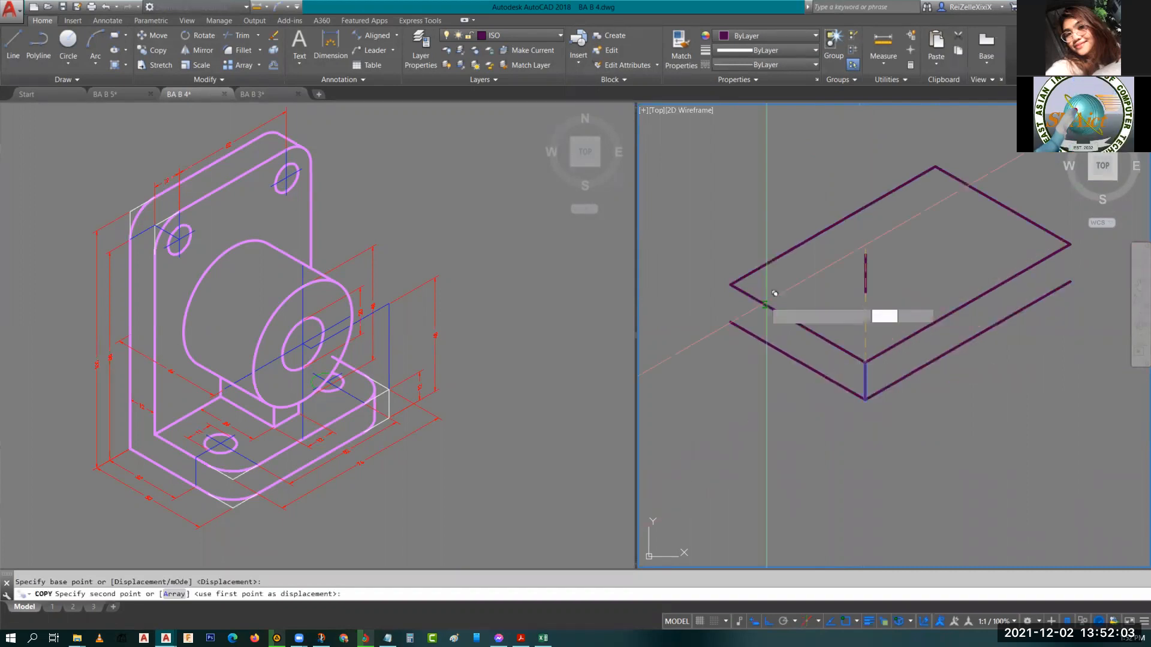
left_click(739, 274)
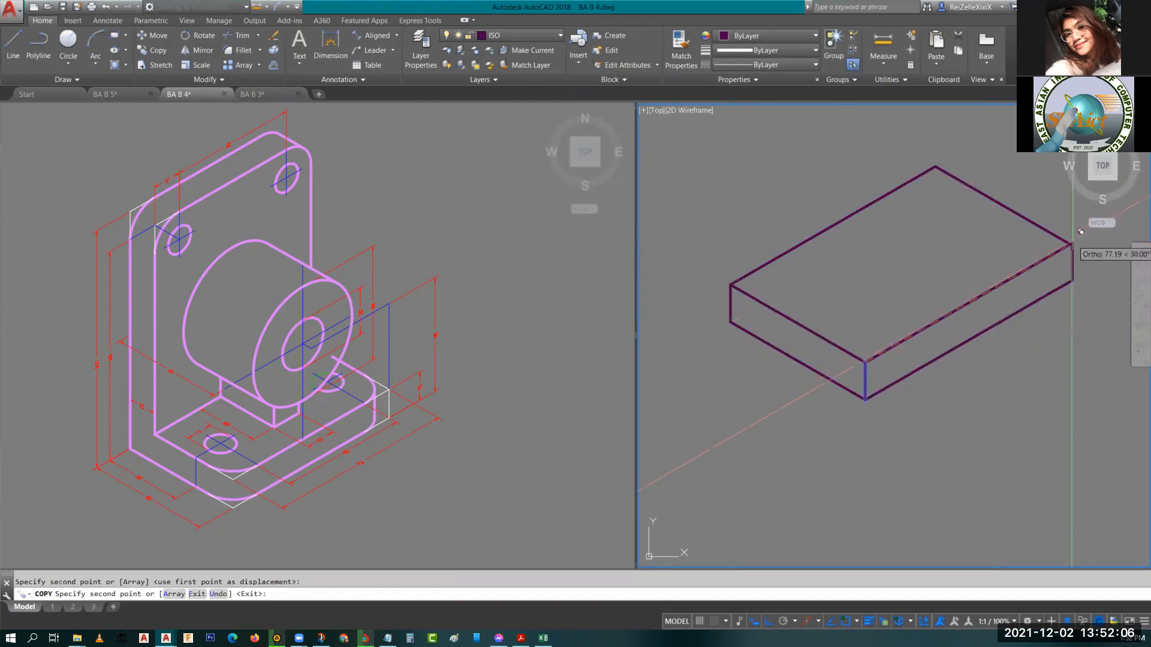
key("Escape")
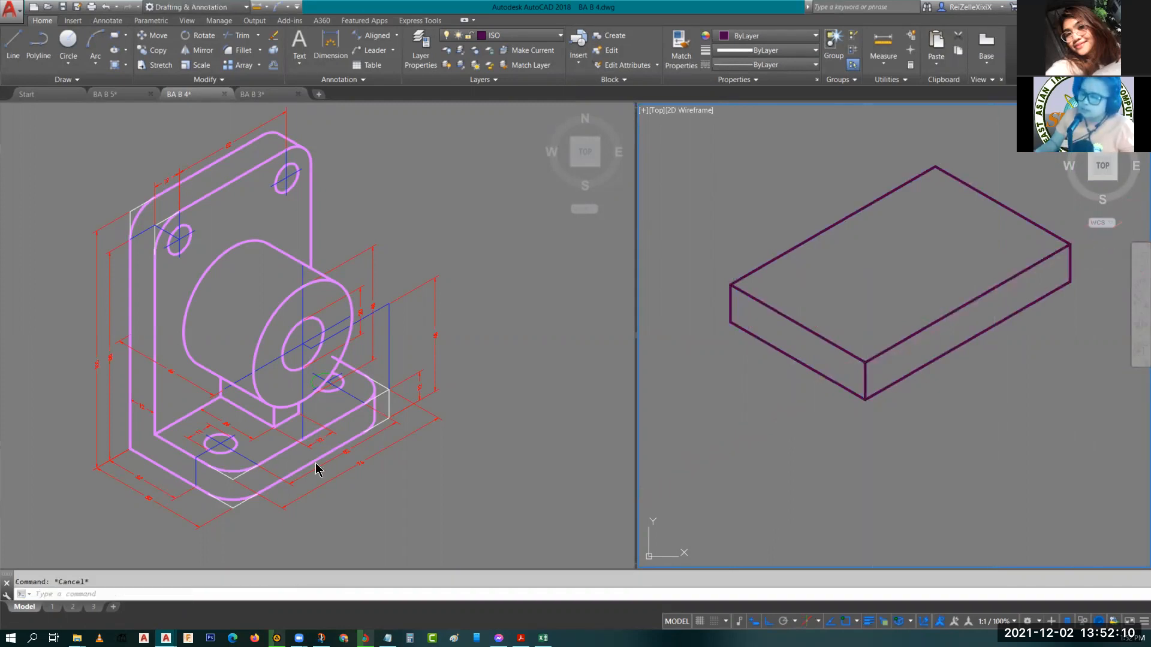
Examine the bracket's base plate and upright dimensions in the left viewport.
left_click(695, 334)
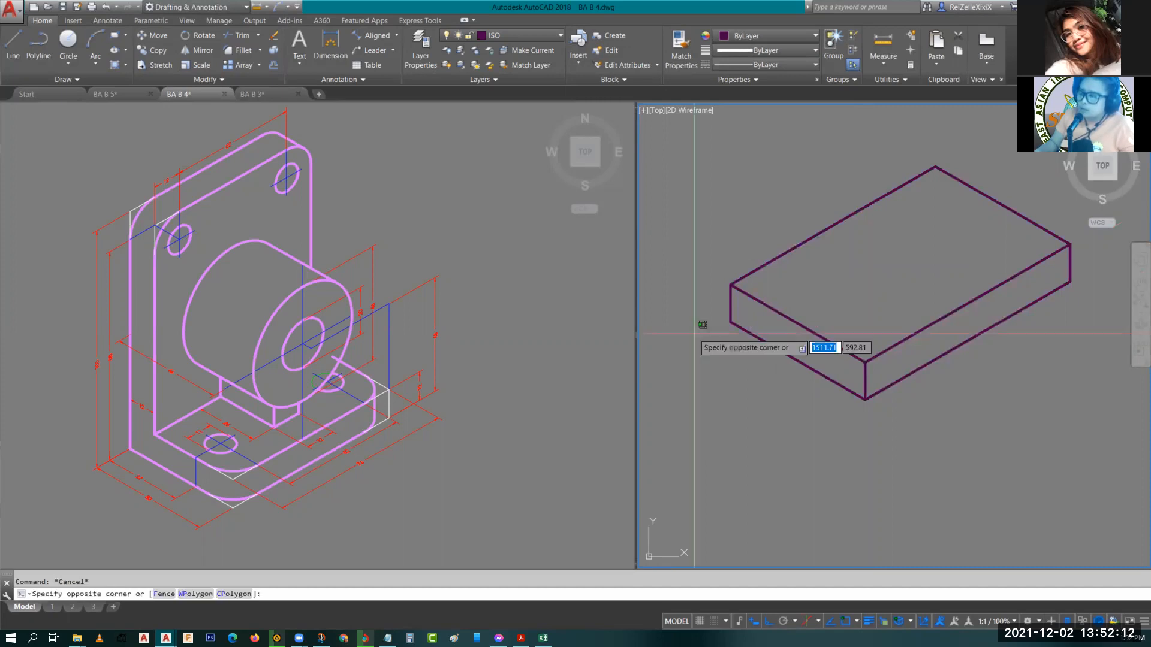
key("Escape")
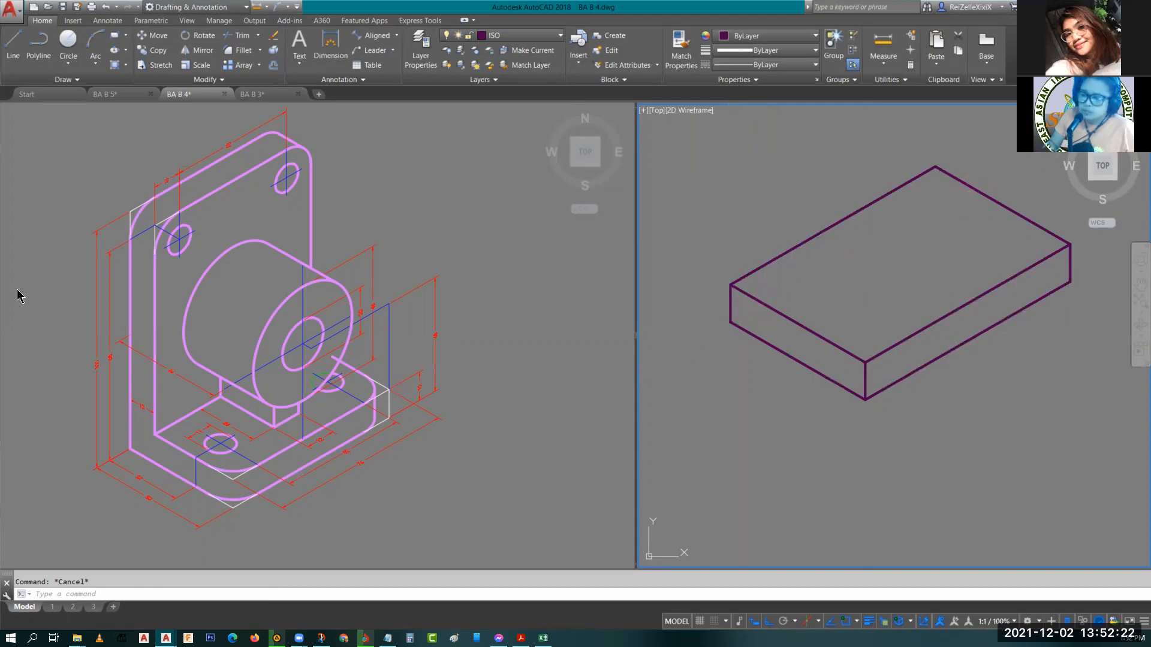
left_click(131, 467)
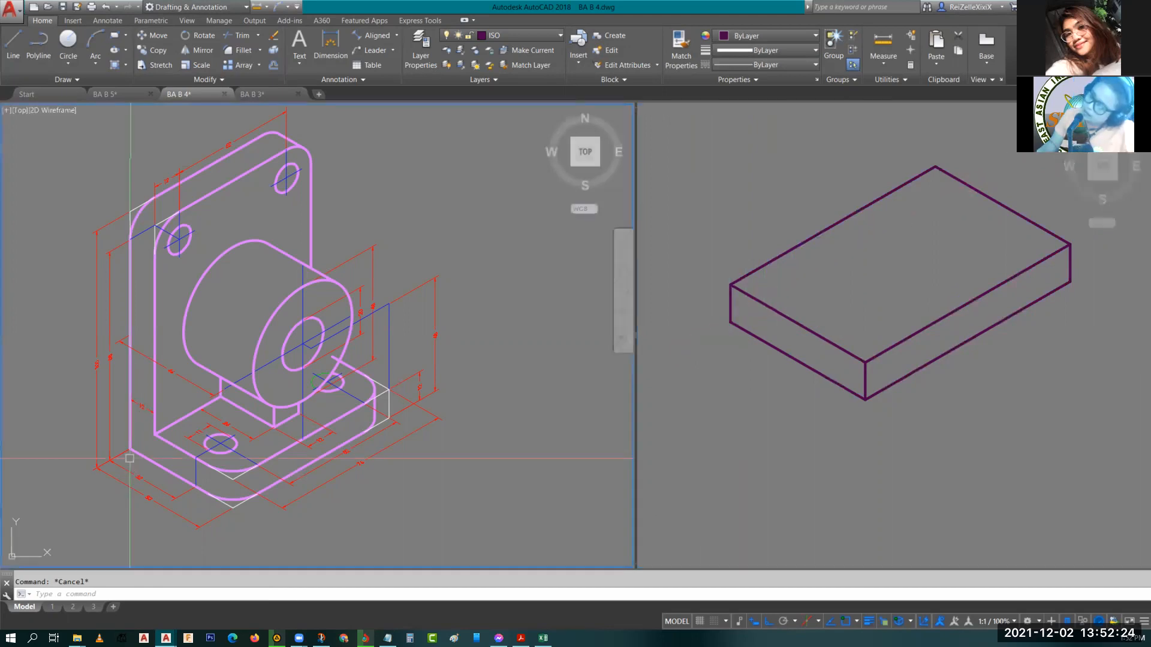
scroll(131, 467, "up", 4)
middle_click_drag(192, 402, 242, 552)
scroll(236, 393, "down", 4)
scroll(206, 253, "up", 2)
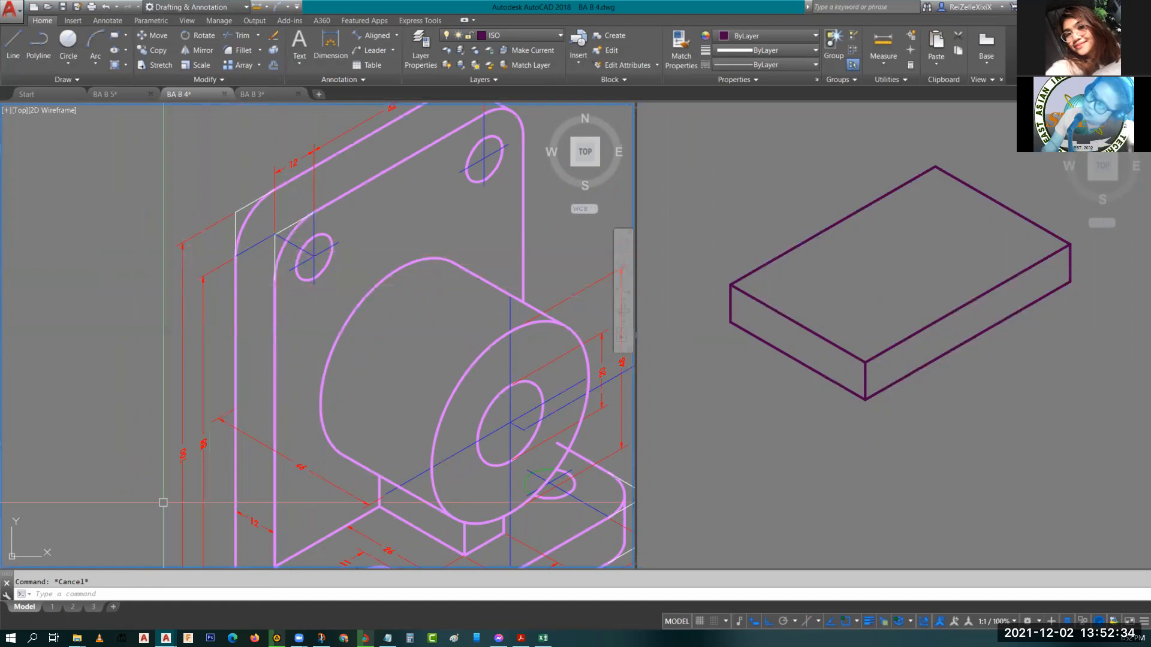
scroll(197, 479, "up", 4)
scroll(218, 448, "down", 5)
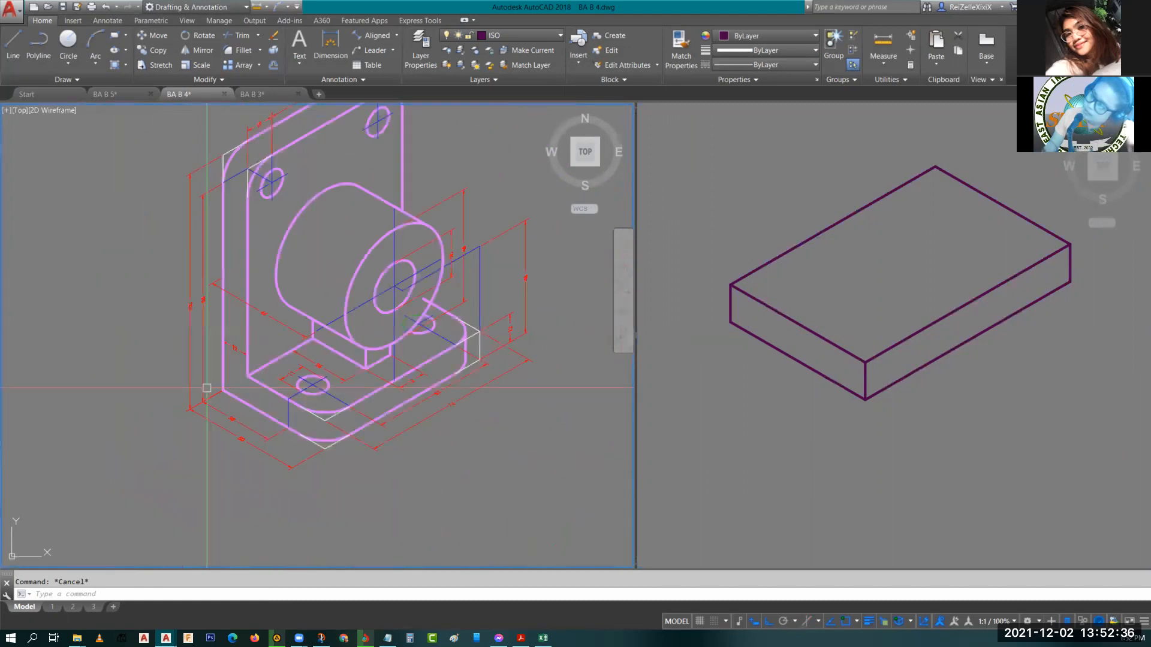
scroll(207, 387, "up", 5)
scroll(197, 454, "down", 3)
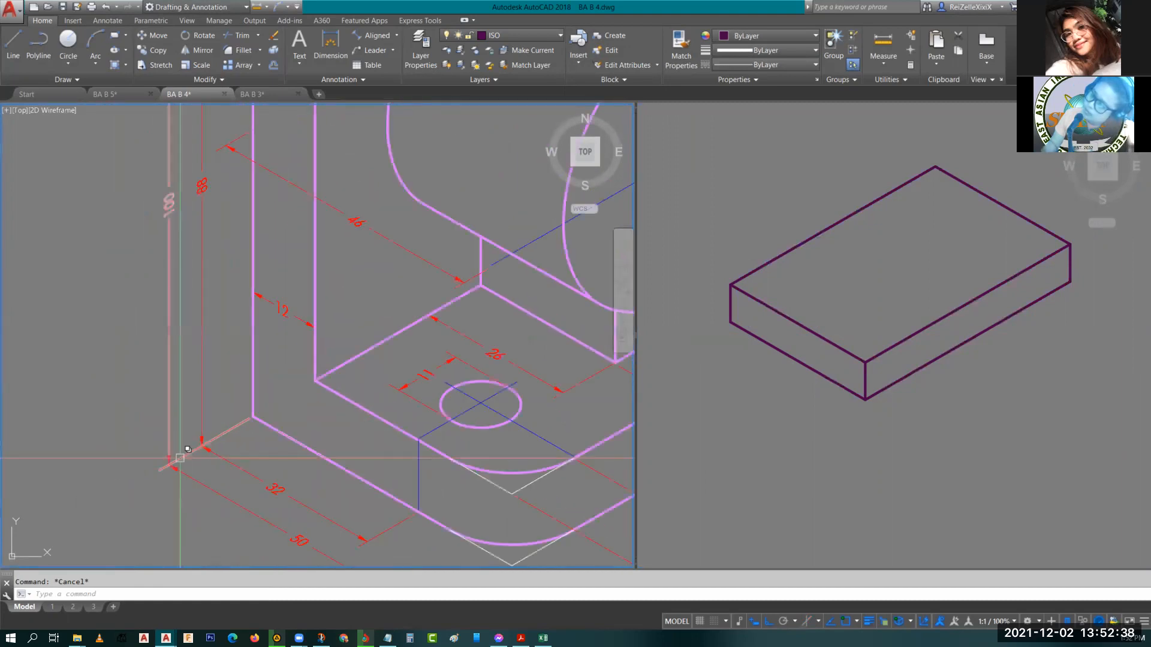
scroll(433, 373, "down", 4)
middle_click_drag(511, 408, 233, 487)
scroll(232, 487, "up", 3)
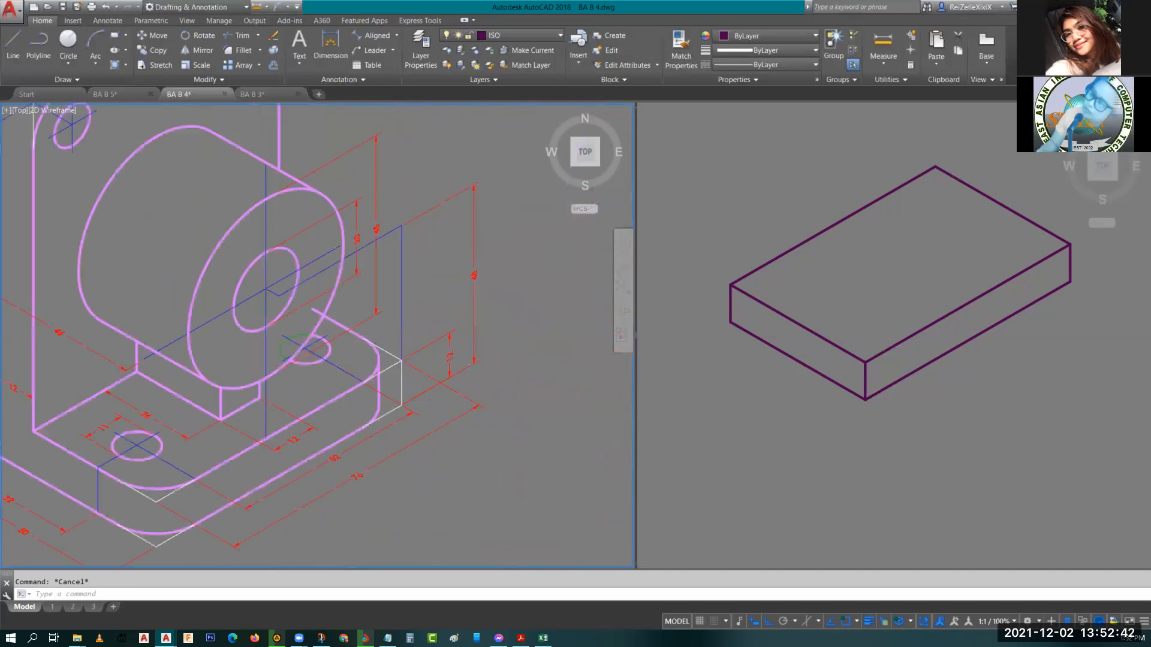
scroll(453, 358, "up", 4)
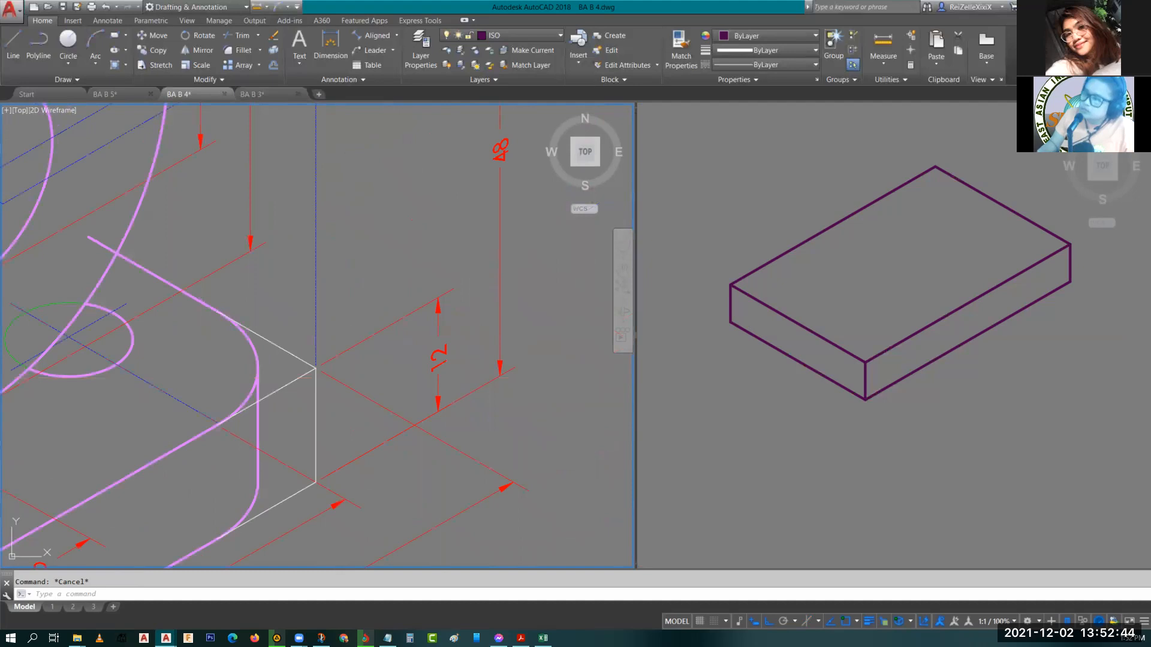
Delete the block's left vertical edge and draw a 100-unit vertical line up from its lower left corner.
left_click(728, 323)
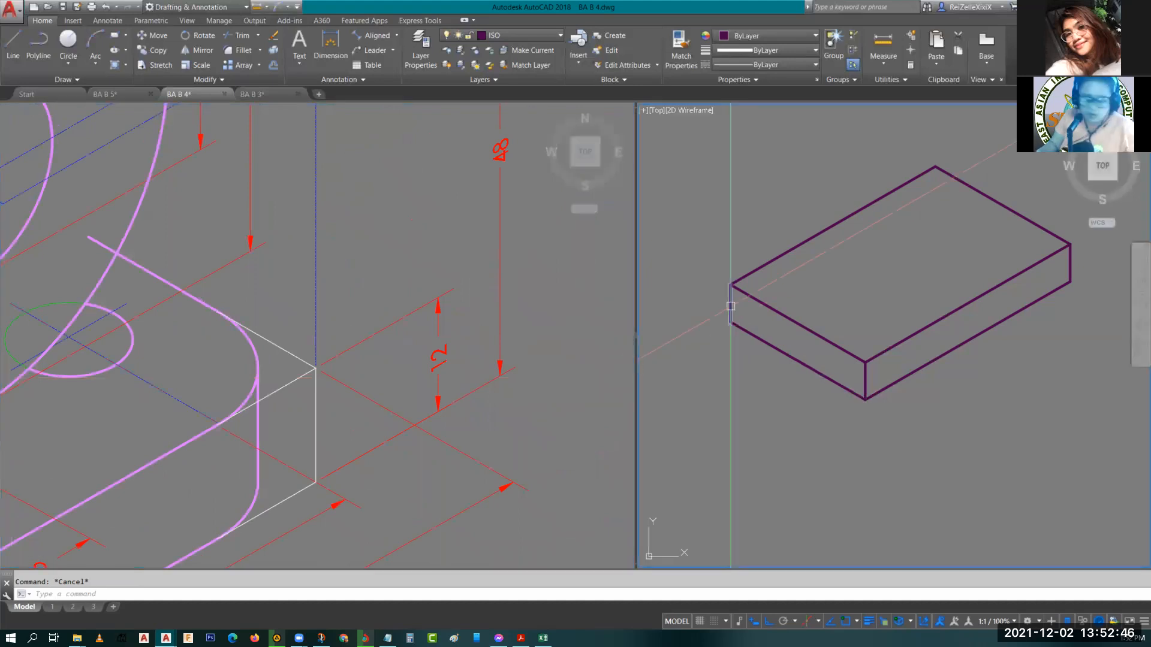
left_click(730, 302)
key("Delete")
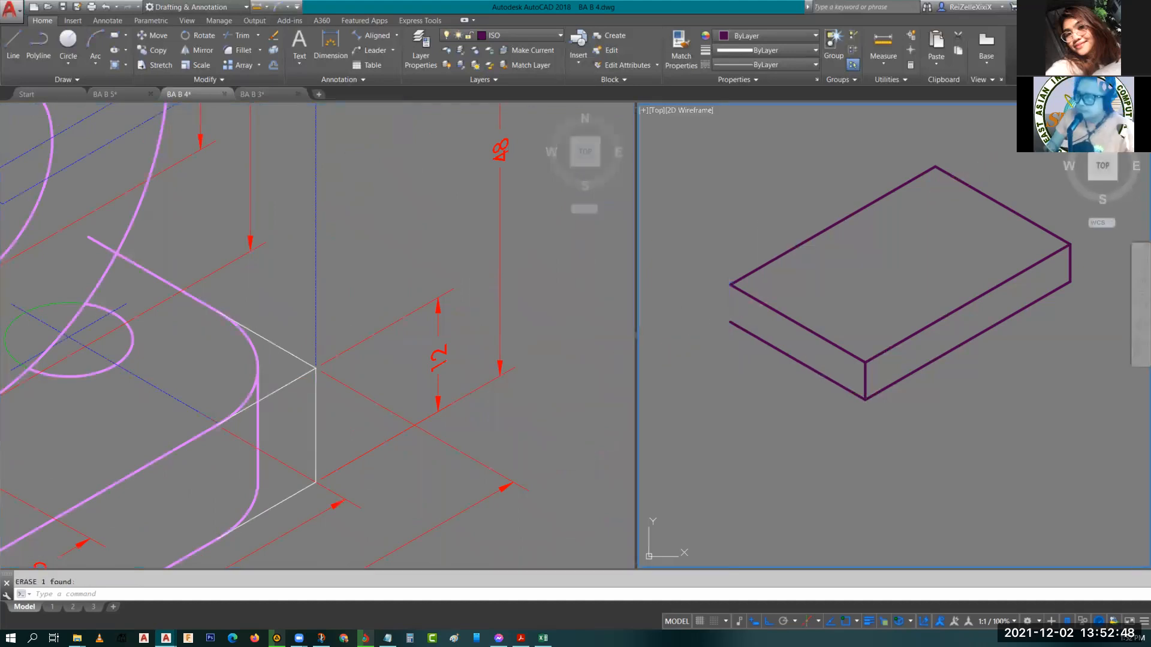
type("l")
key("Return")
left_click(730, 321)
key("Escape")
scroll(728, 321, "up", 4)
key("Return")
left_click(736, 324)
scroll(739, 325, "down", 4)
type("10")
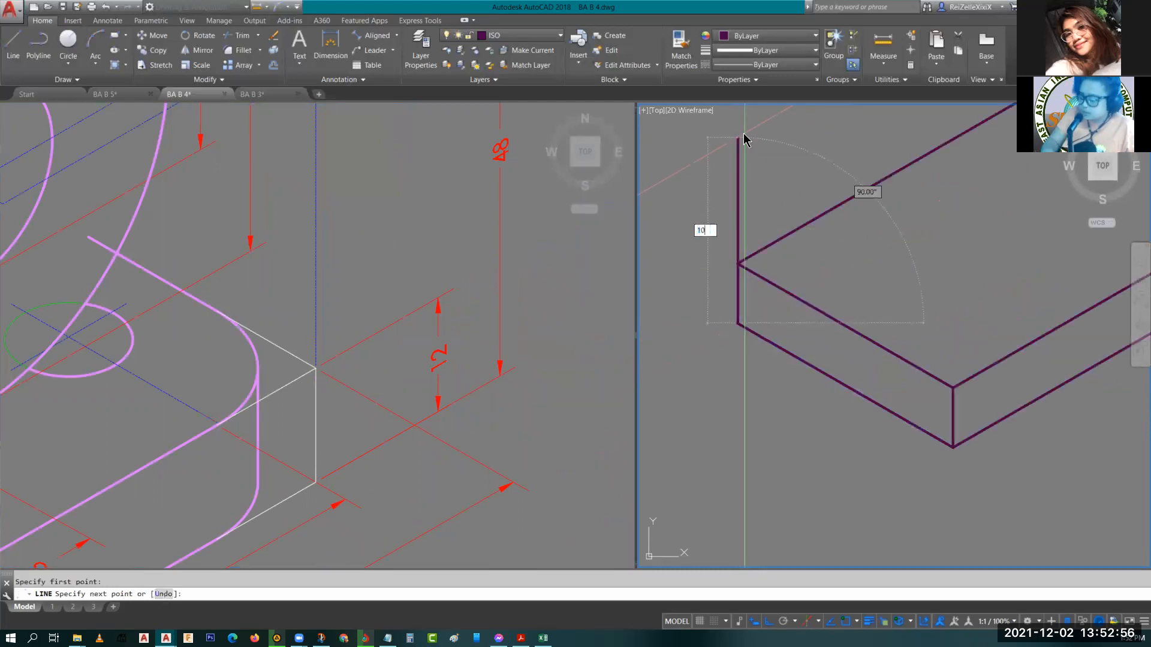
key("Return")
key("Escape")
scroll(871, 246, "down", 8)
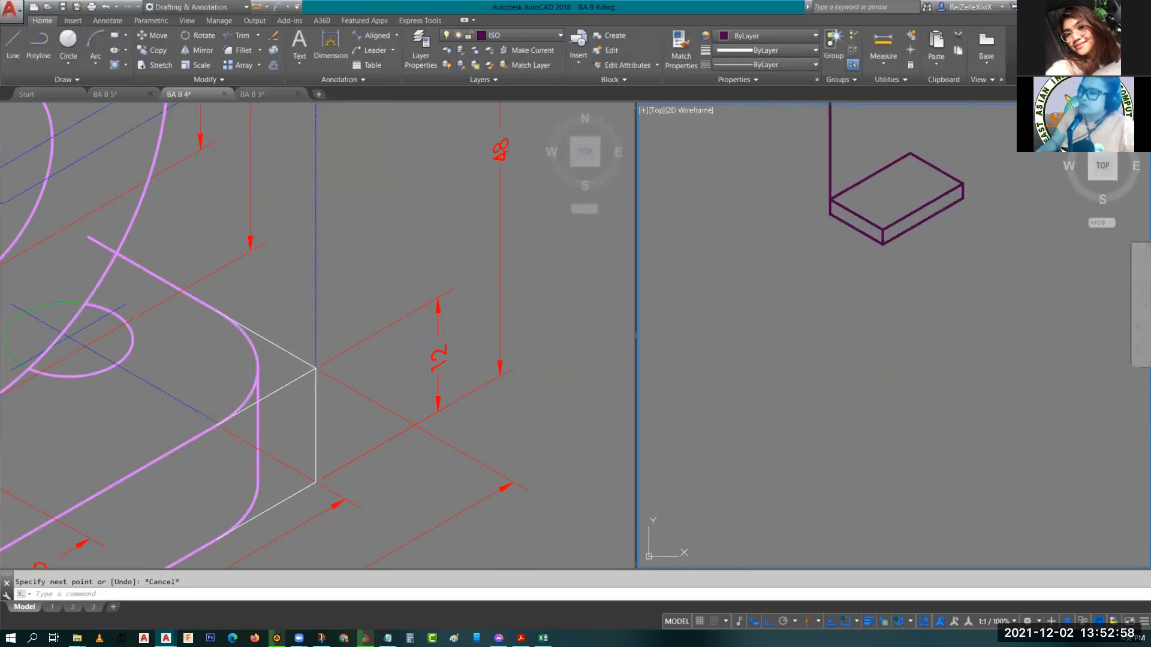
scroll(872, 246, "up", 6)
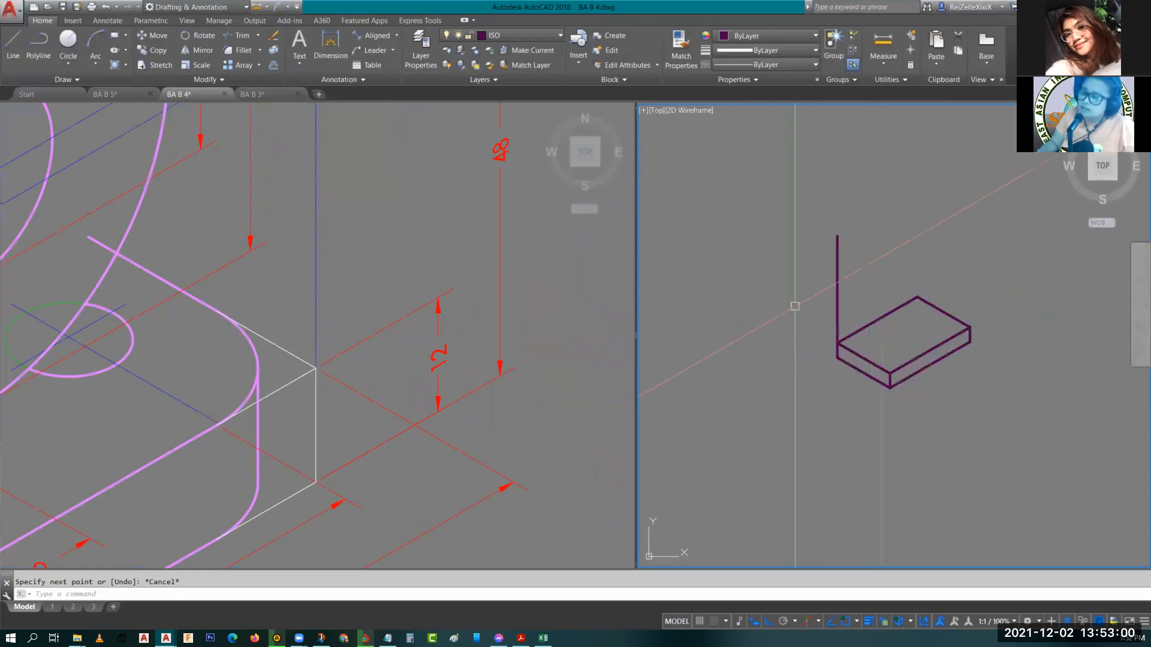
left_click(383, 264)
scroll(380, 257, "down", 5)
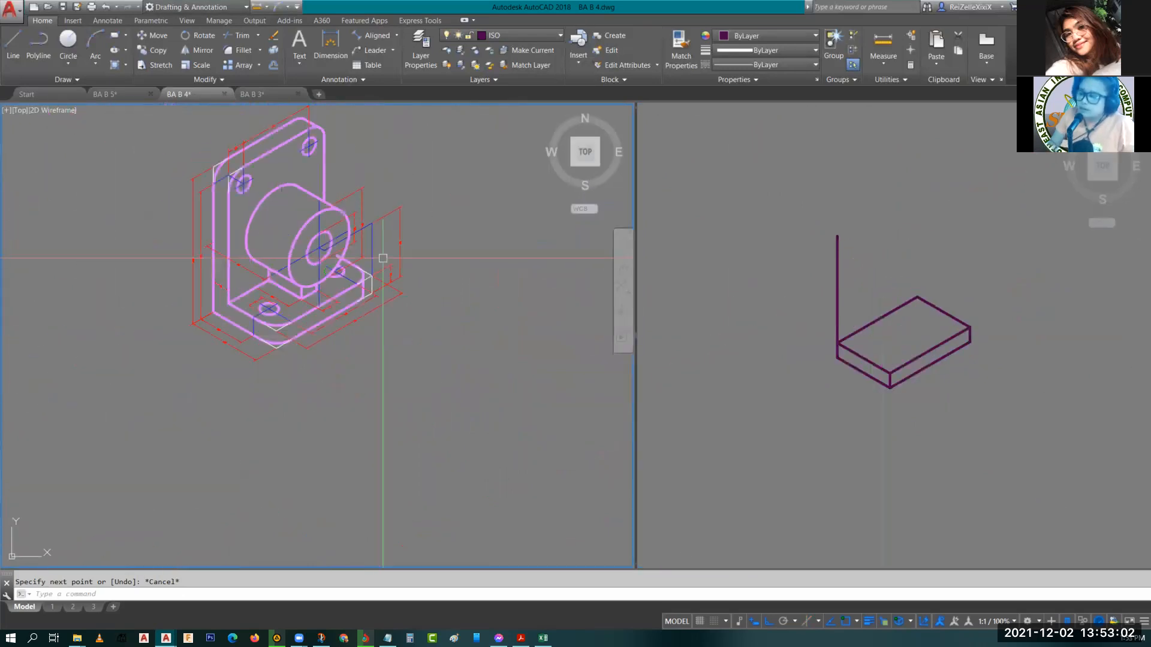
middle_click_drag(380, 257, 405, 292)
scroll(307, 256, "up", 3)
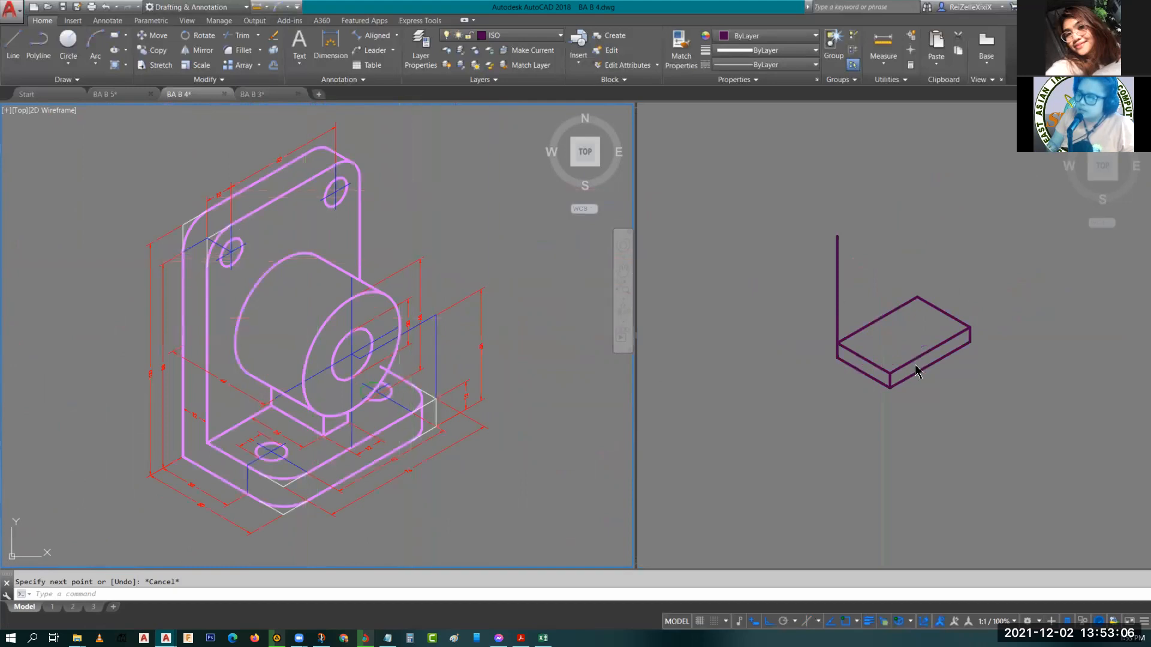
left_click(881, 325)
left_click(913, 362)
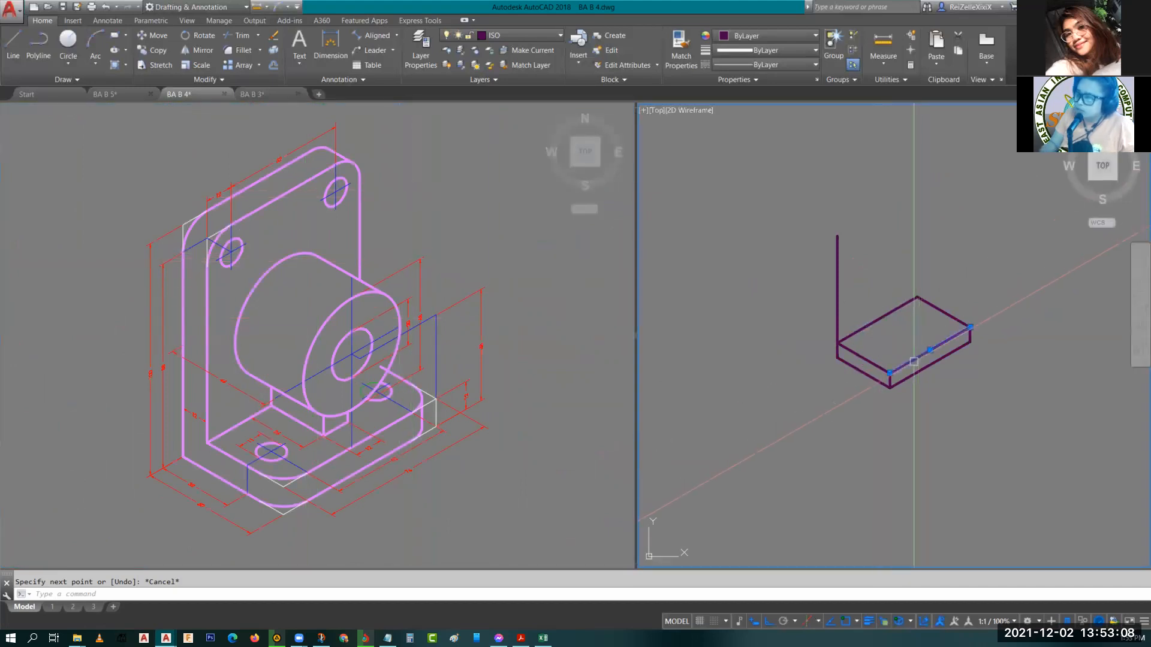
type("co")
key("Return")
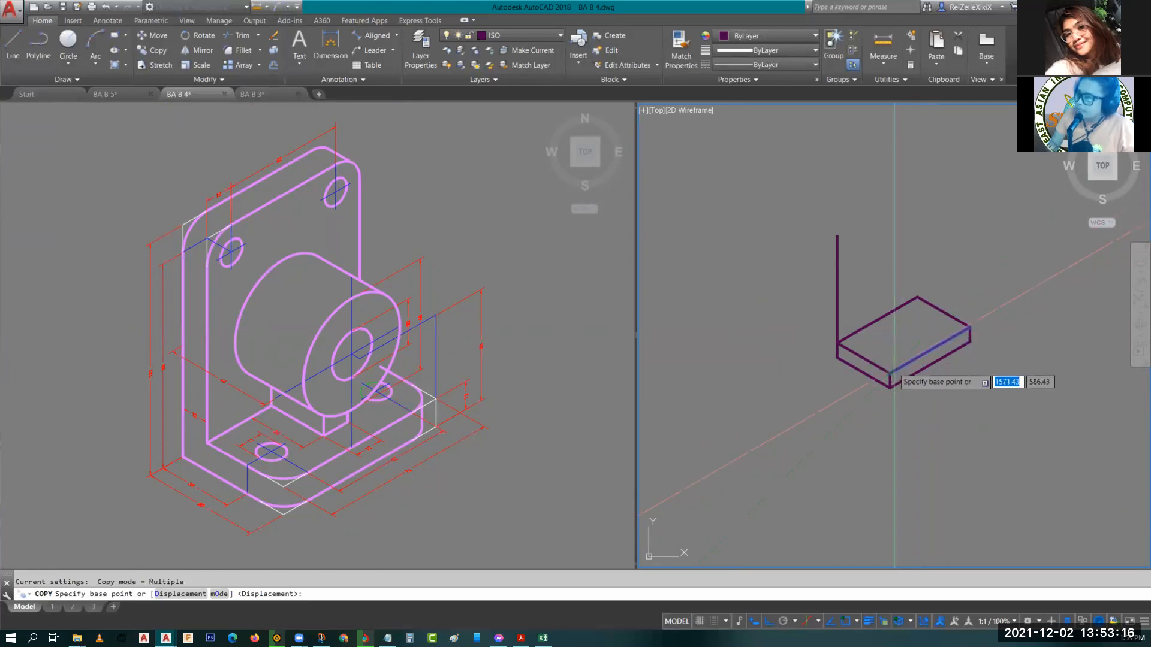
key("Escape")
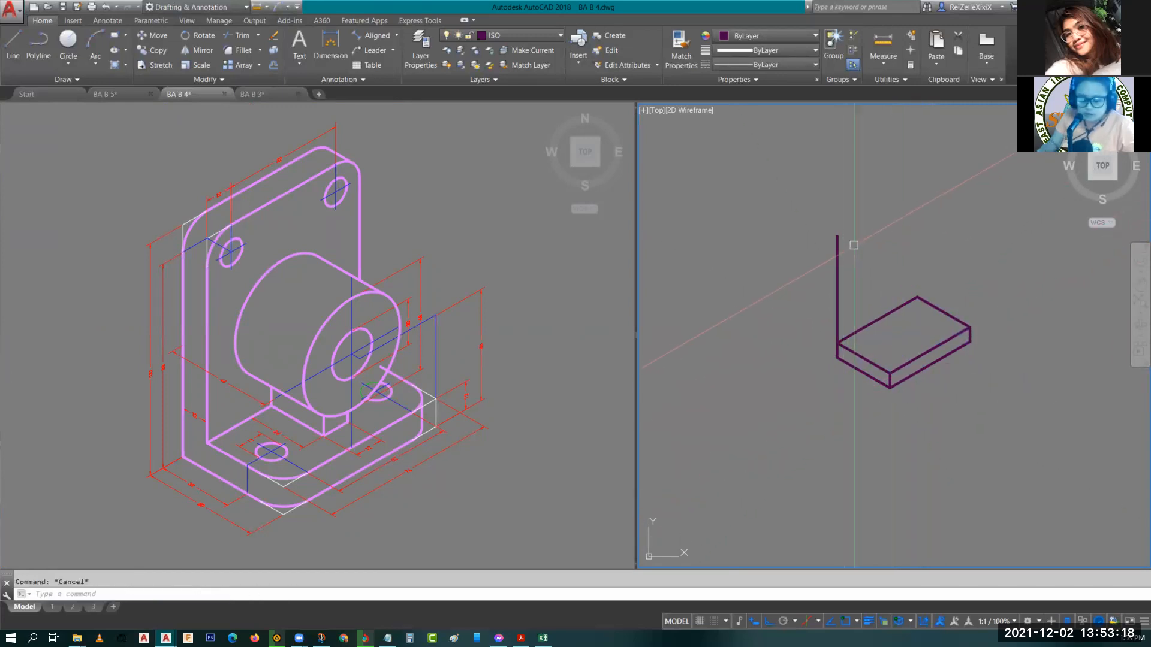
Copy the 100-unit vertical line 12 units along the Left isoplane.
type("co")
key("Return")
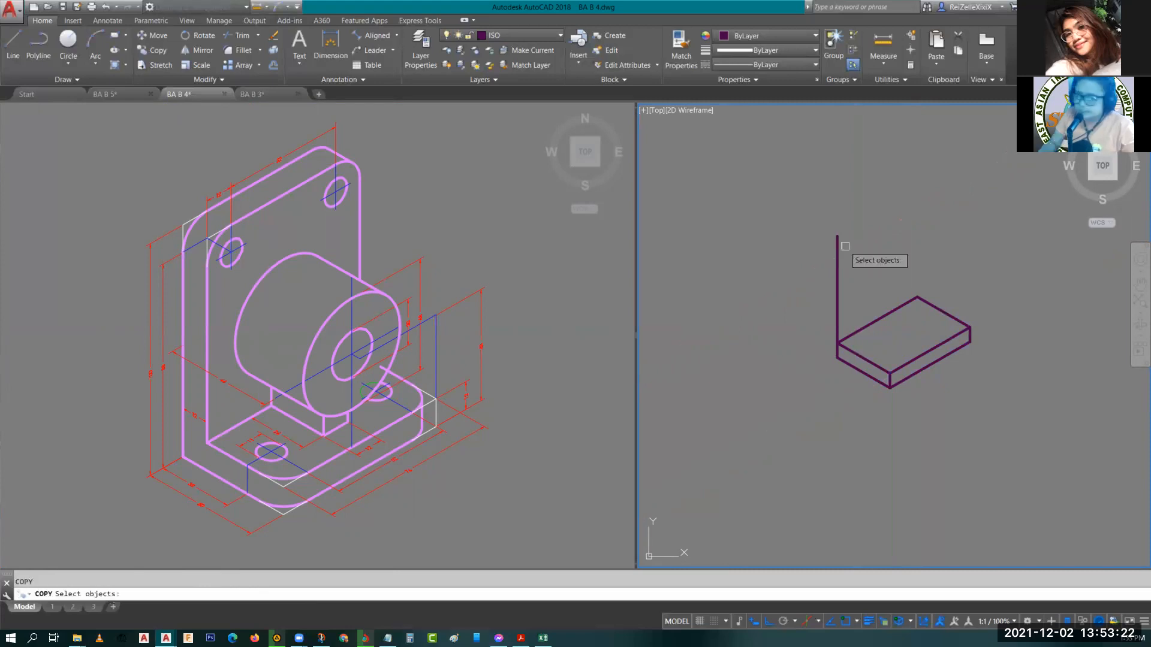
left_click(838, 258)
key("Return")
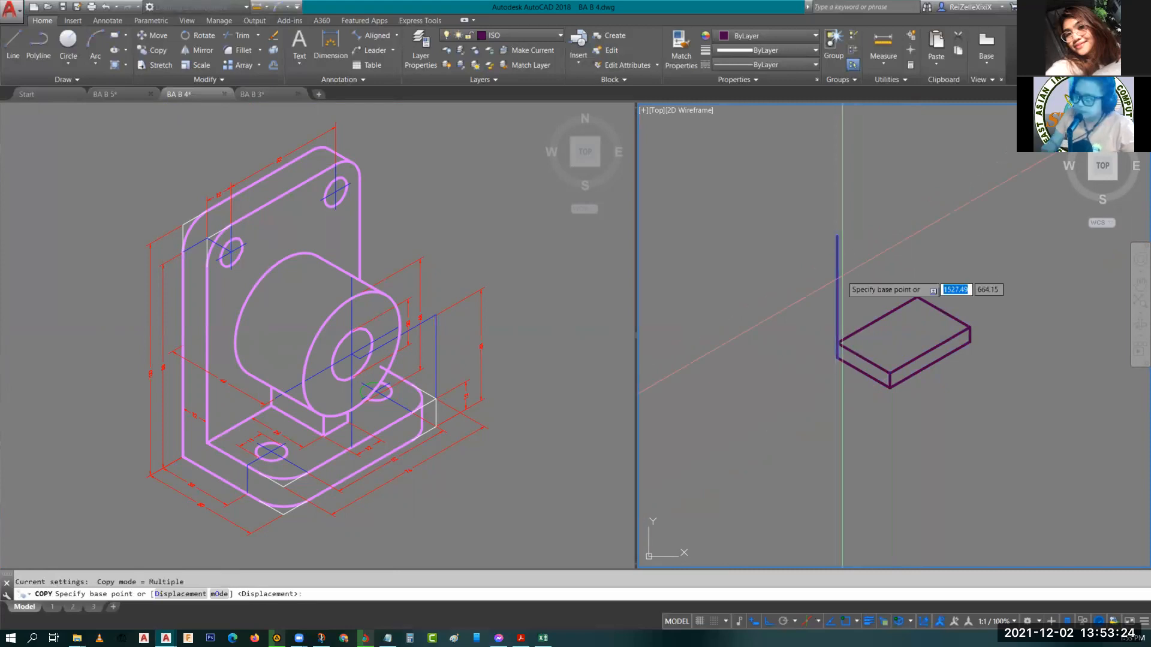
key("F5")
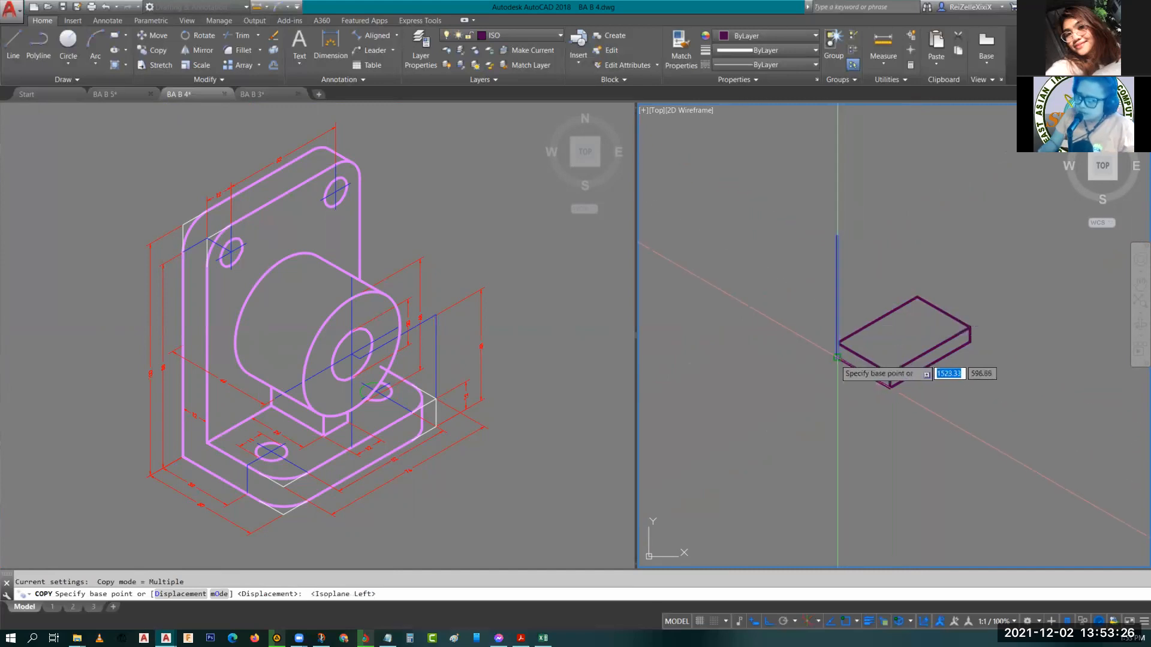
left_click(837, 357)
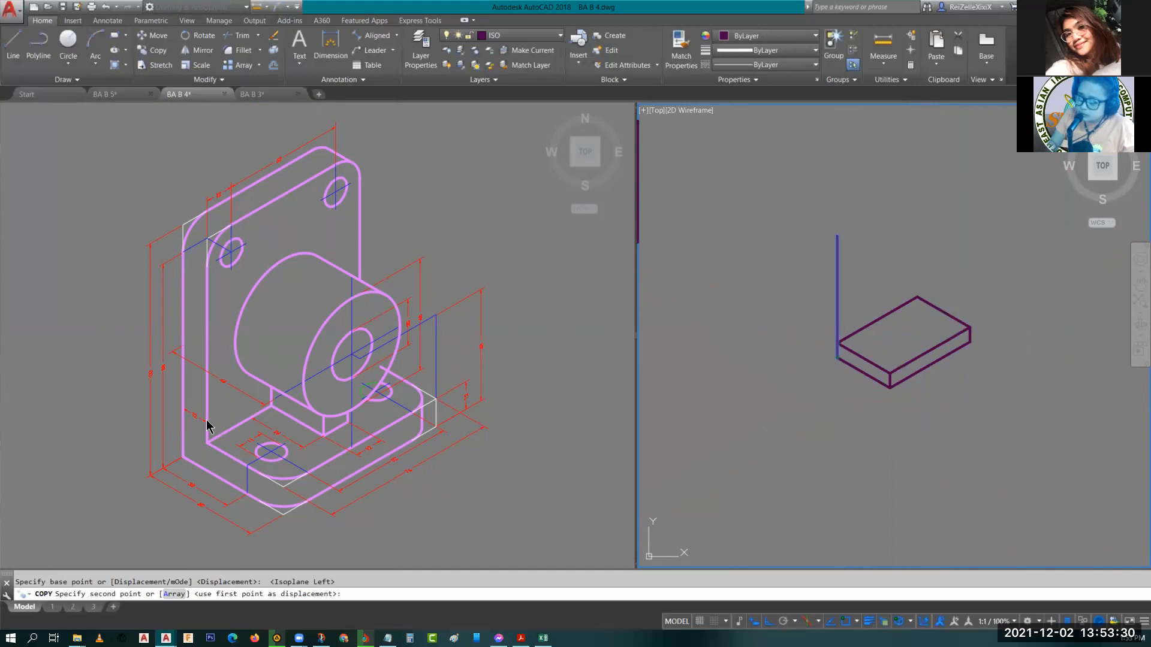
scroll(207, 427, "up", 5)
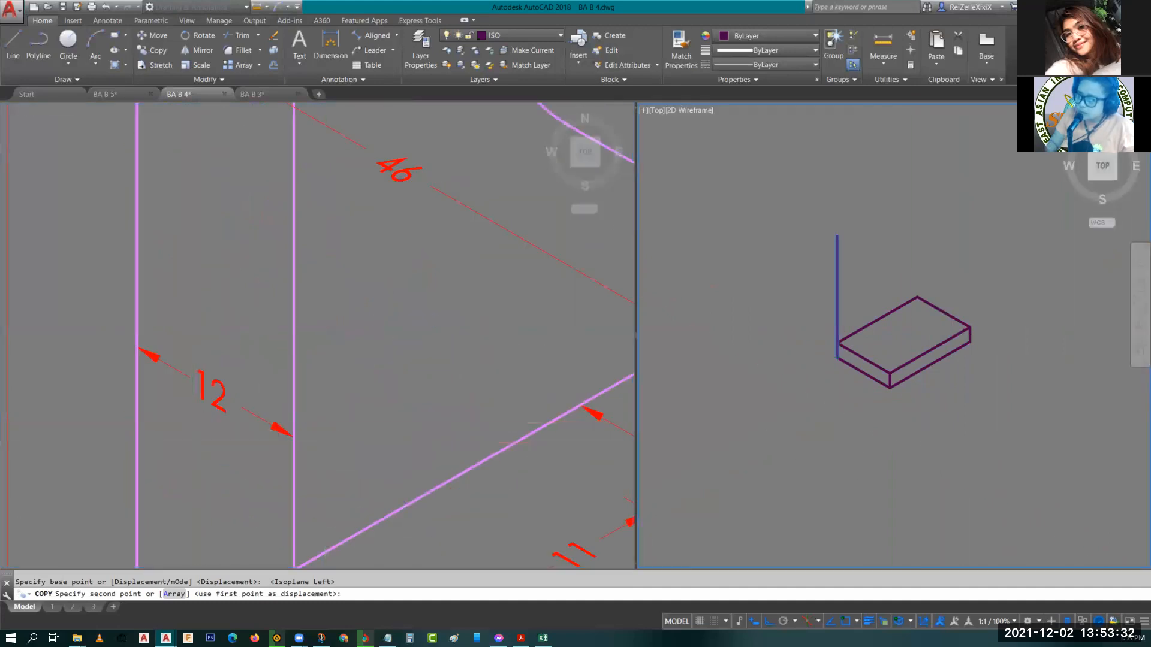
type("12")
key("Return")
key("Escape")
key("Escape")
Copy both 100-unit vertical lines to the block's back corner.
scroll(913, 385, "down", 4)
scroll(912, 343, "up", 6)
middle_click_drag(918, 368, 896, 463)
scroll(881, 392, "down", 2)
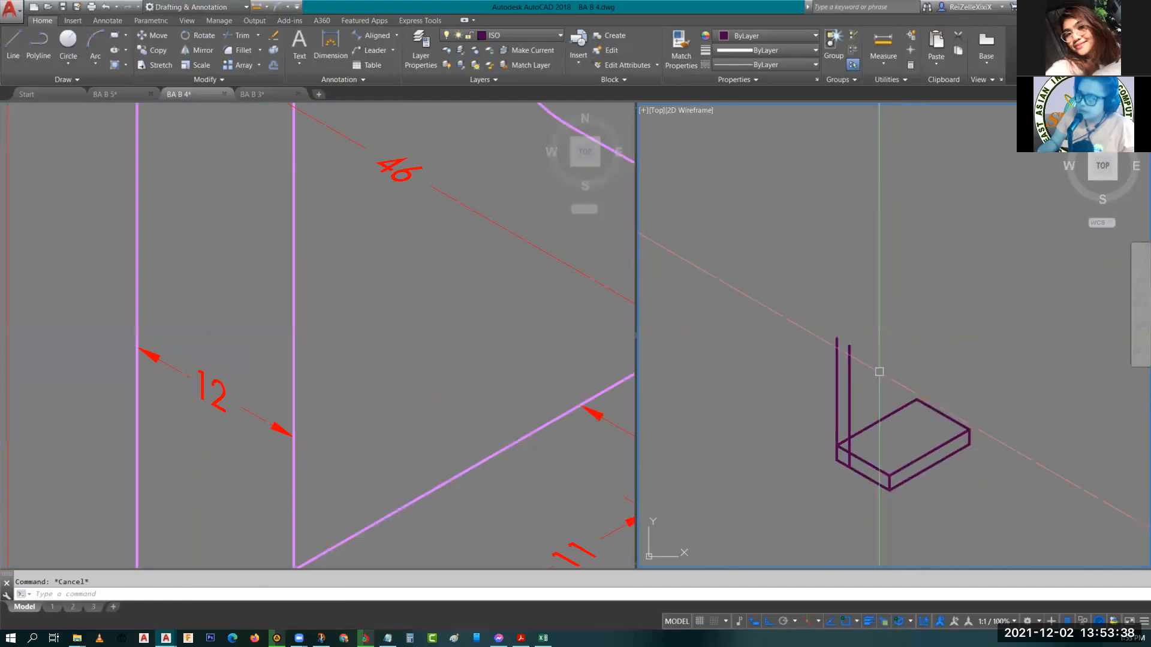
left_click(866, 380)
left_click(781, 399)
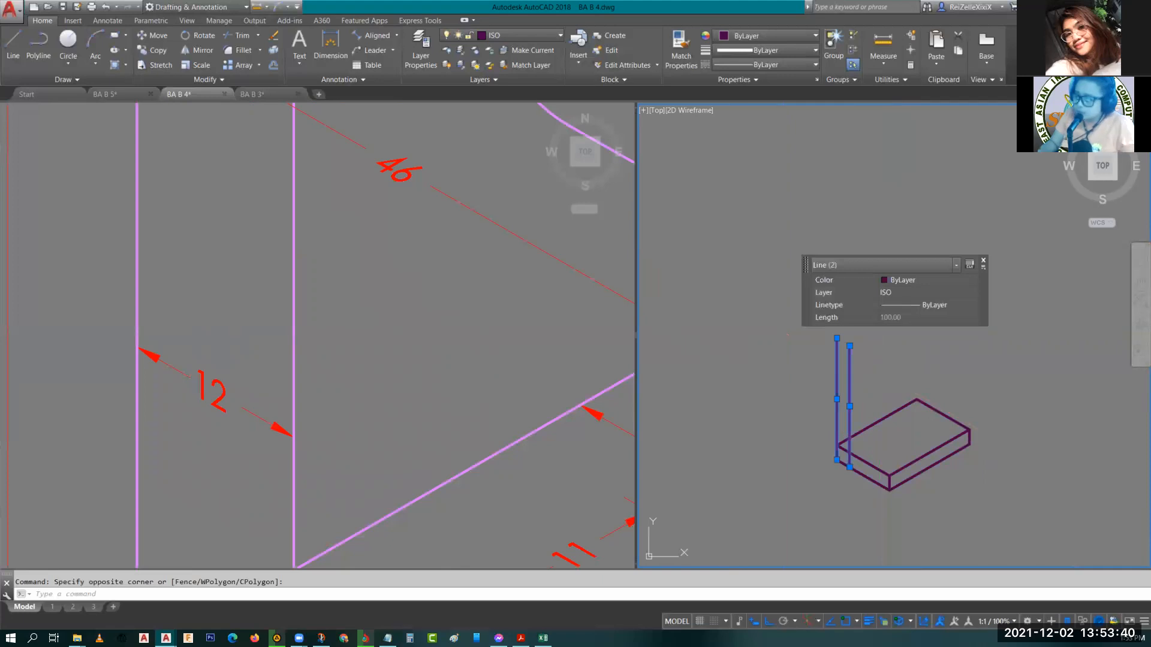
type("co")
key("space")
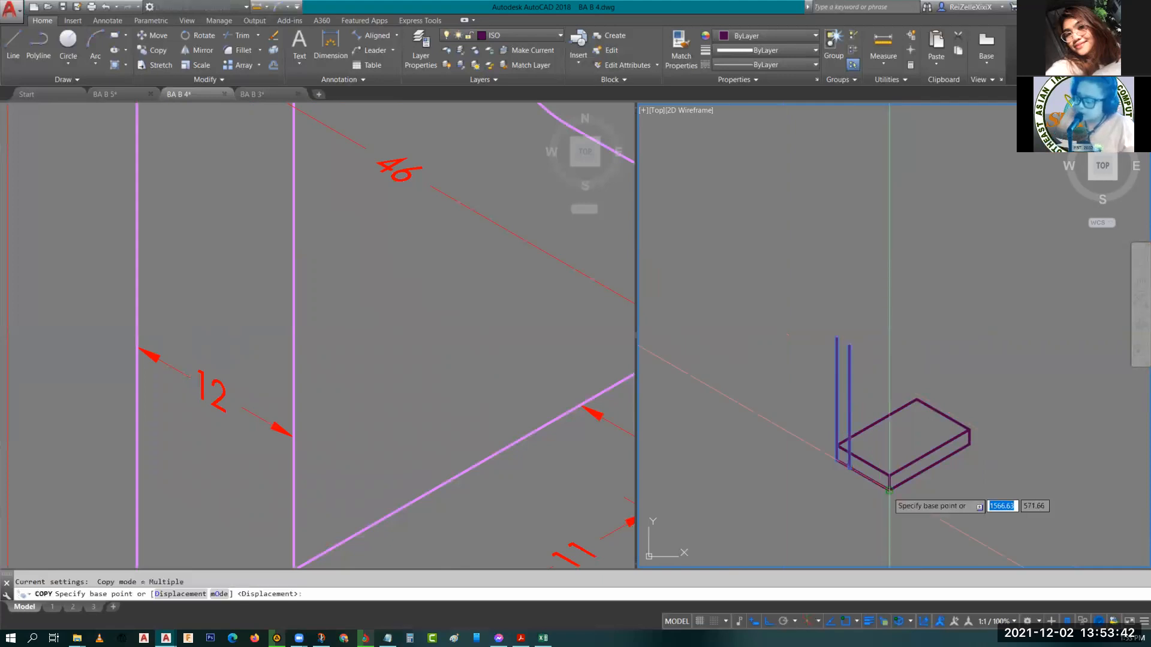
left_click(889, 490)
left_click(977, 436)
key("Escape")
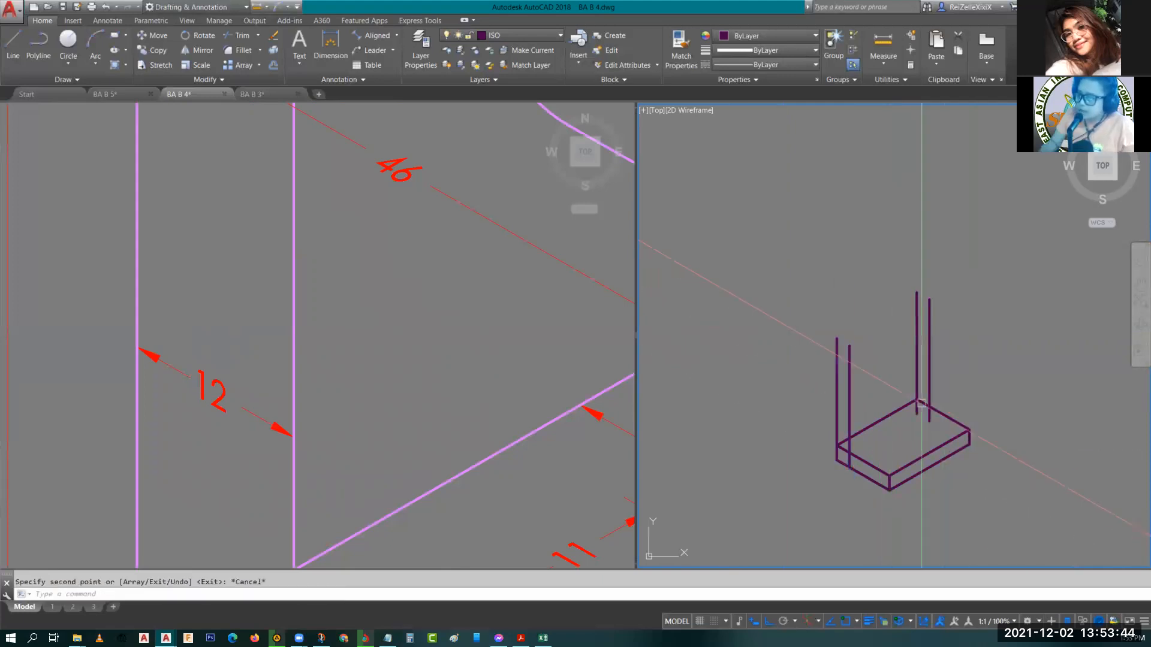
Examine the whole reference bracket in the left viewport.
key("Escape")
middle_click_drag(921, 403, 968, 442)
scroll(483, 391, "down", 2)
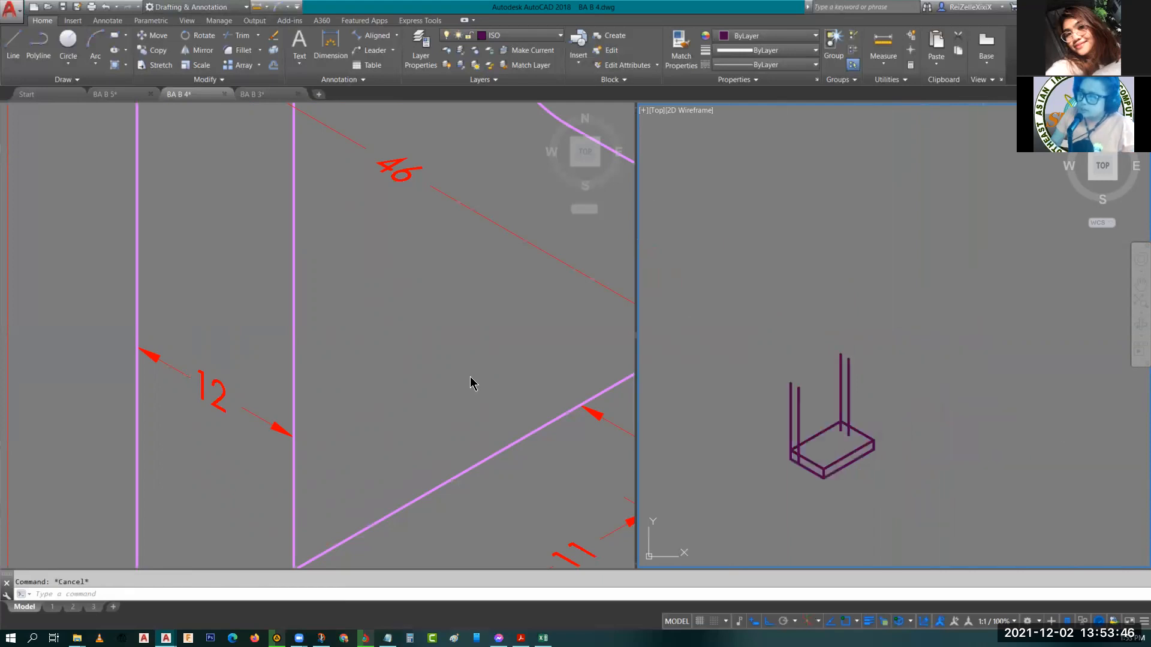
left_click(441, 357)
scroll(441, 357, "down", 4)
scroll(440, 357, "down", 5)
middle_click_drag(441, 356, 356, 423)
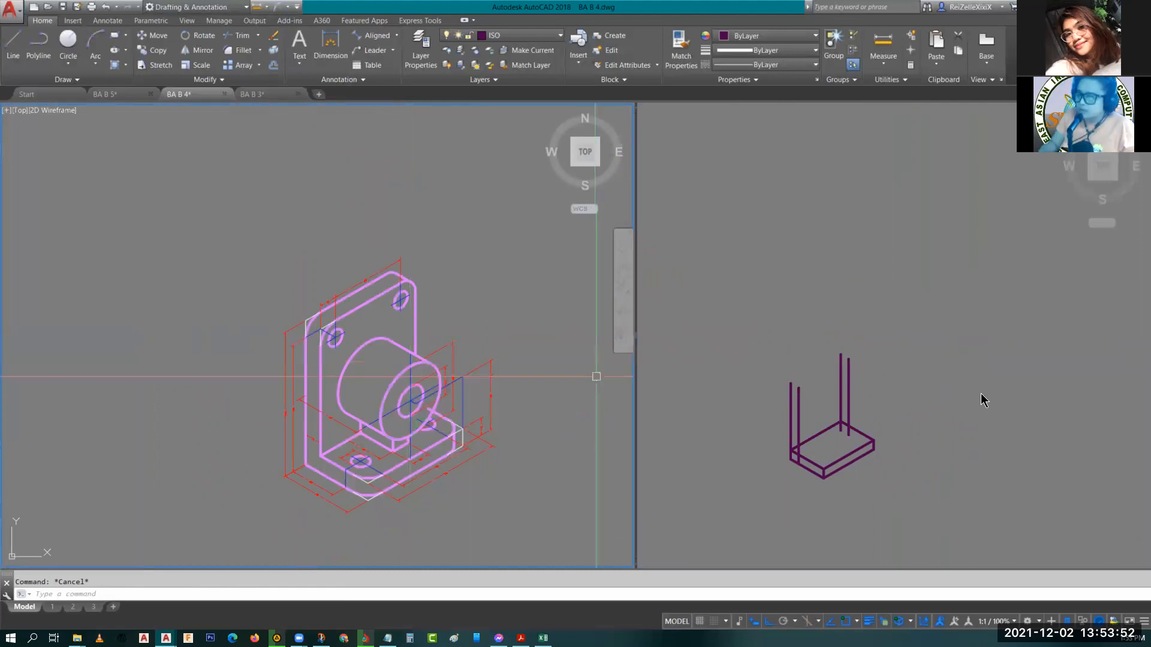
left_click(851, 398)
scroll(839, 401, "up", 8)
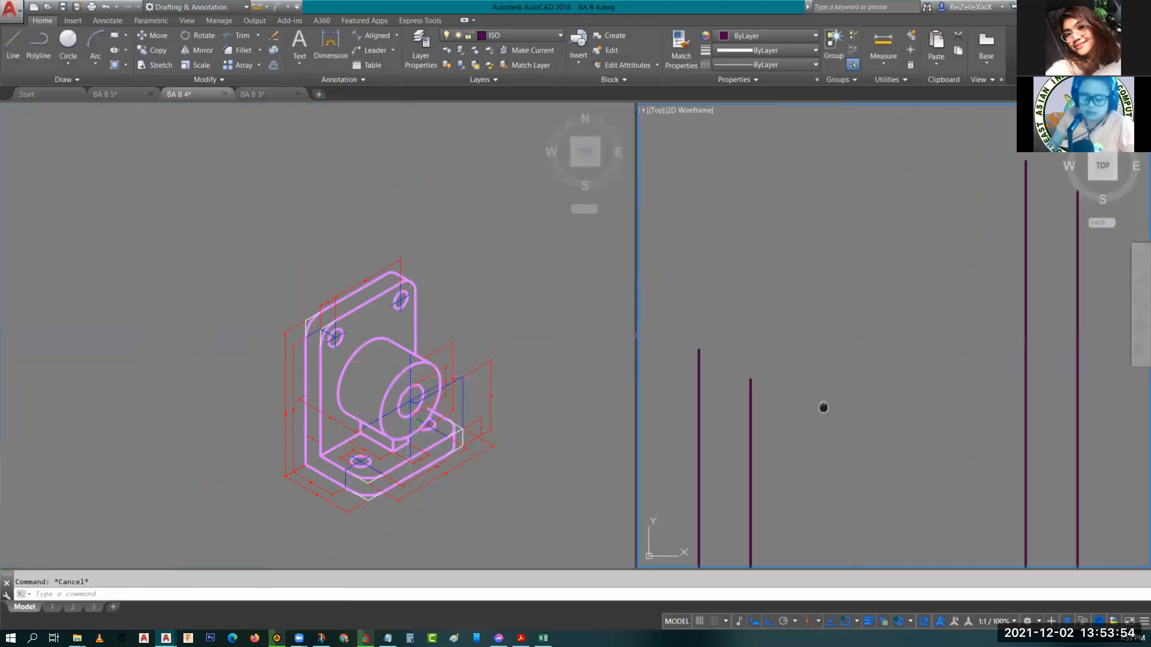
middle_click_drag(823, 408, 800, 253)
Switch to the Top isoplane and draw a line joining the tops of the two outer vertical lines.
type("l")
key("space")
scroll(798, 261, "down", 2)
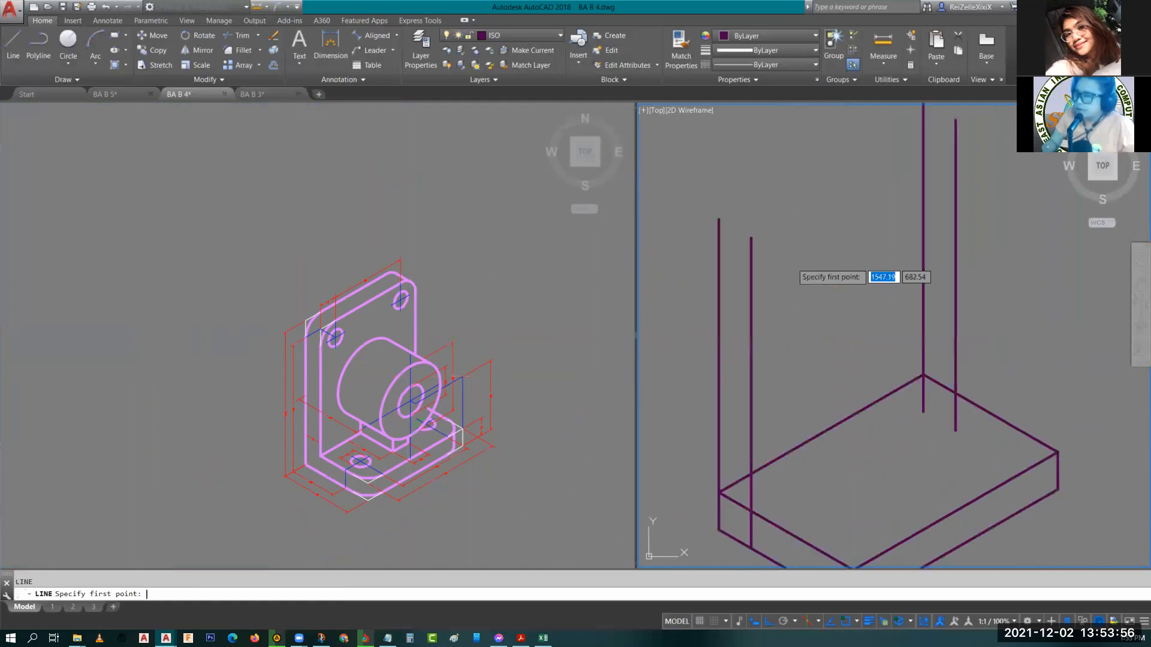
key("F5")
middle_click_drag(717, 208, 753, 308)
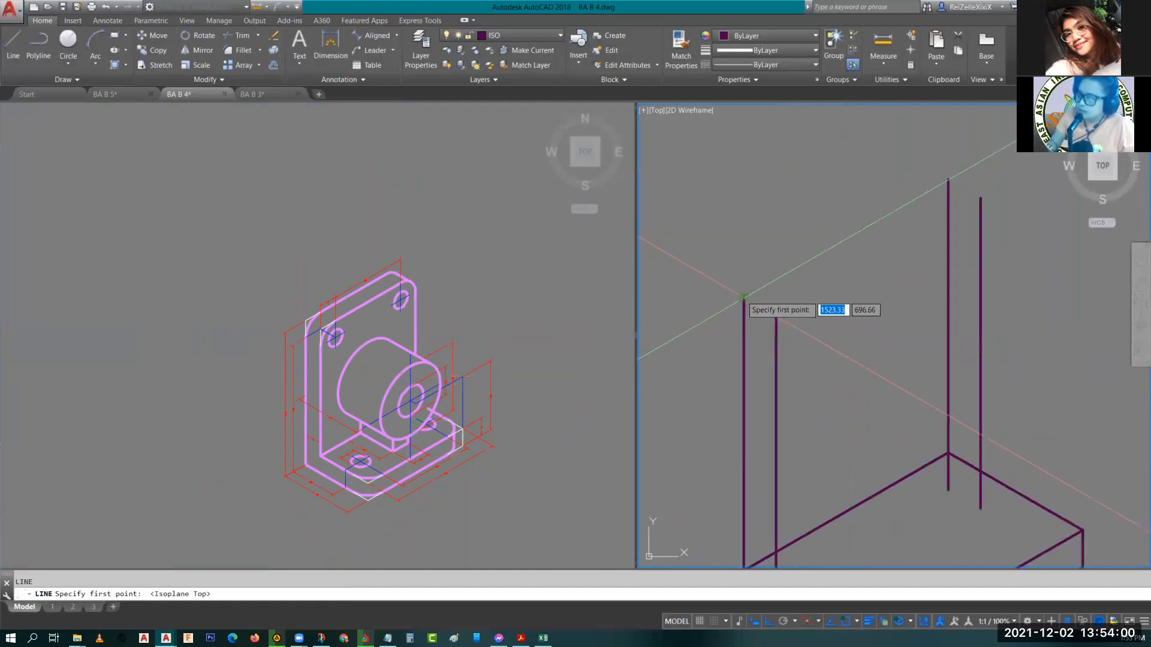
left_click(743, 296)
left_click(948, 178)
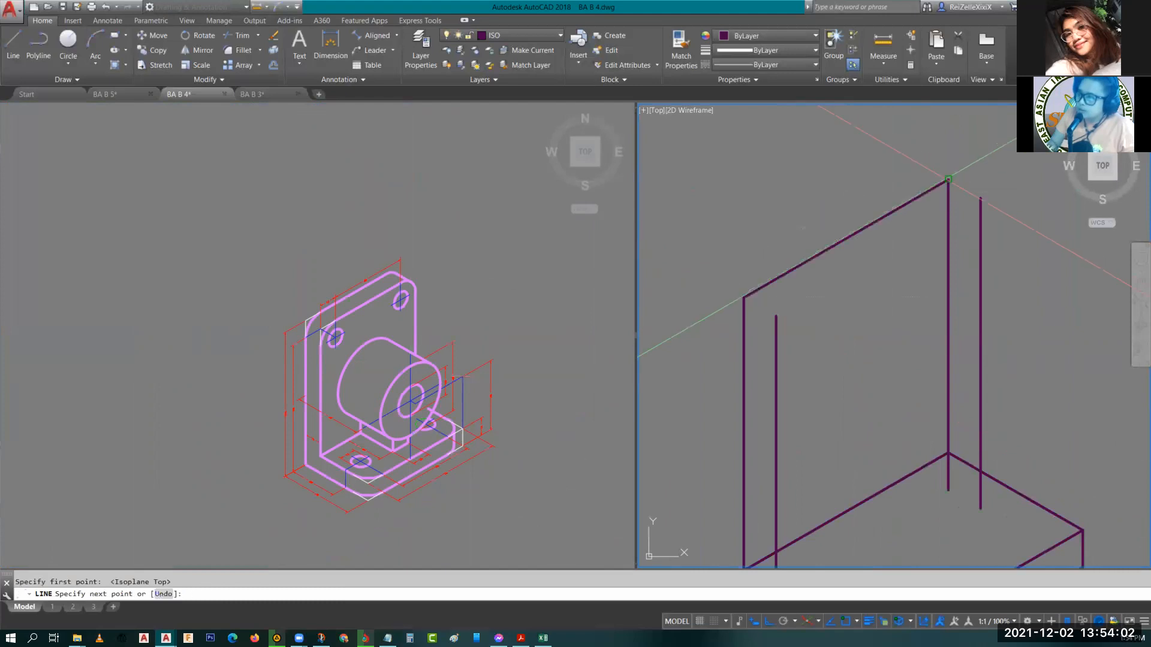
key("Escape")
Copy the top line 12 units across onto the tops of the inner vertical lines.
left_click(810, 255)
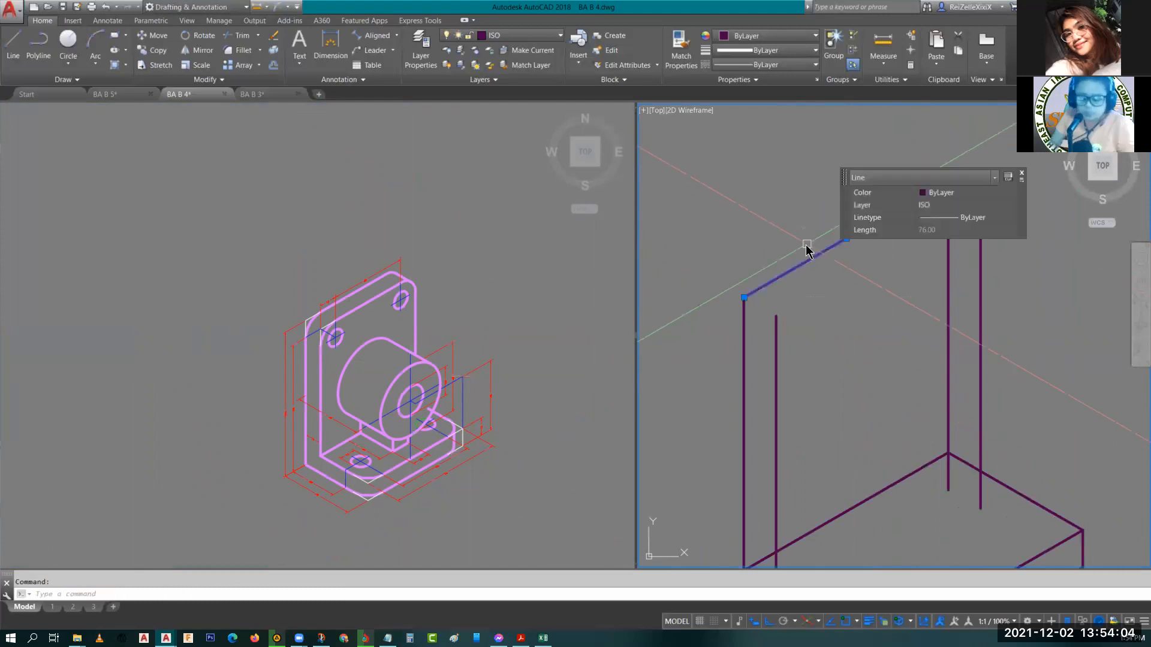
type("co")
key("Return")
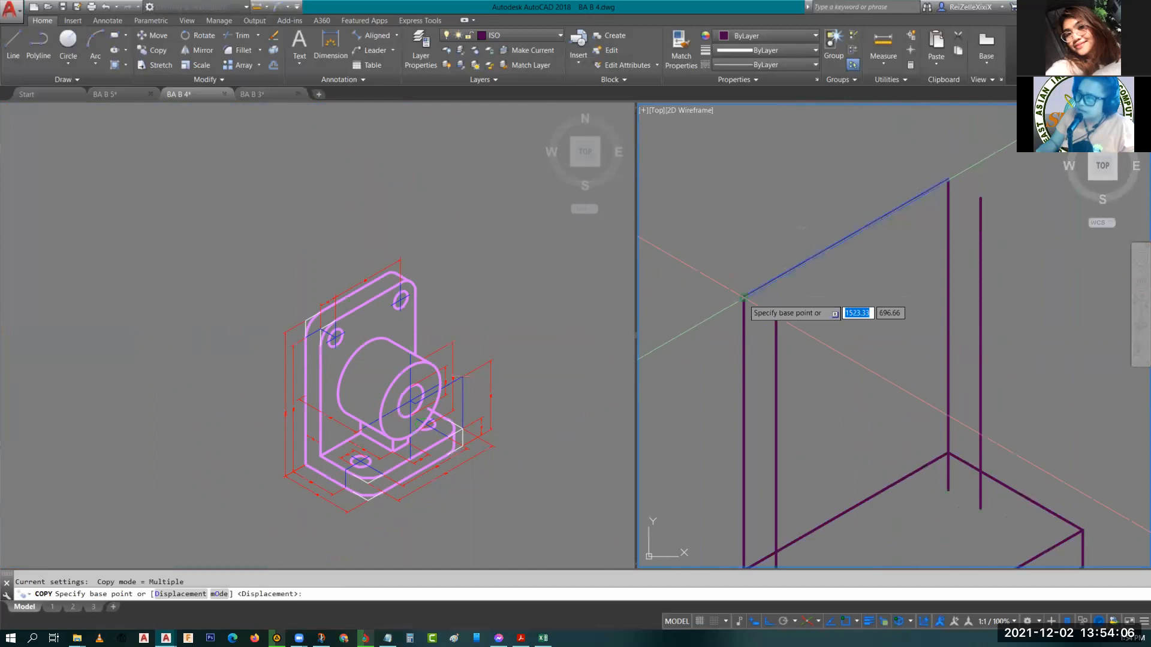
left_click(743, 297)
left_click(784, 308)
key("Escape")
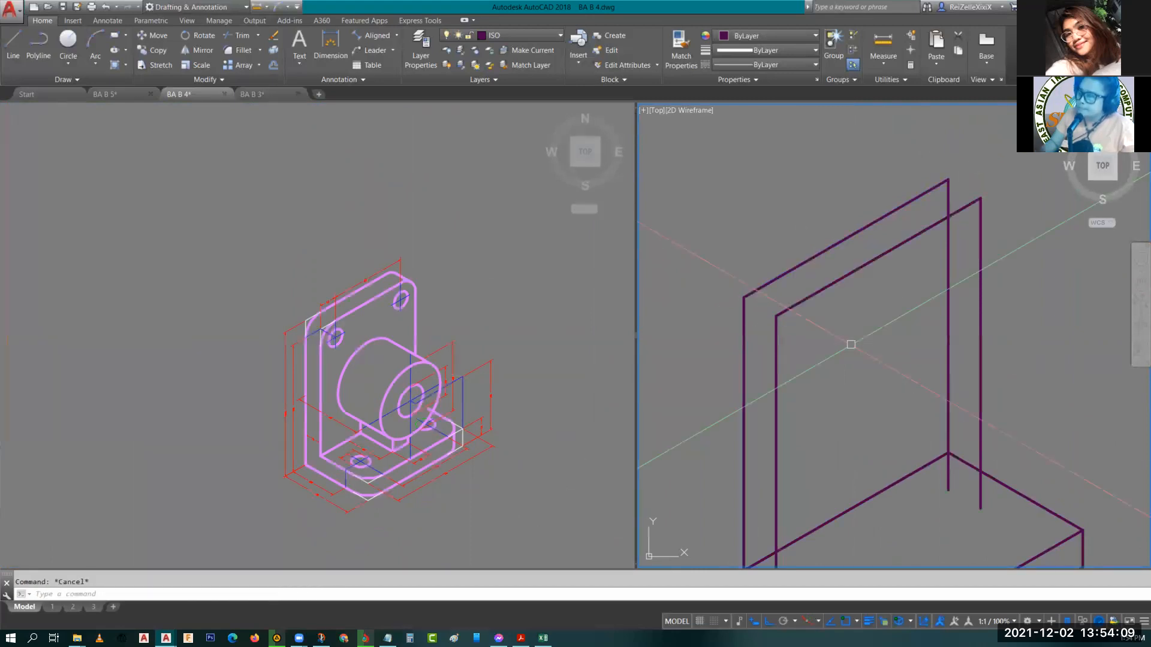
Draw a line across the base's top face starting from the intersection at the upright's inner corner.
mouse_move(850, 344)
middle_mouse_down()
mouse_move(915, 370)
mouse_move(937, 340)
middle_mouse_up()
scroll(953, 392, "down", 2)
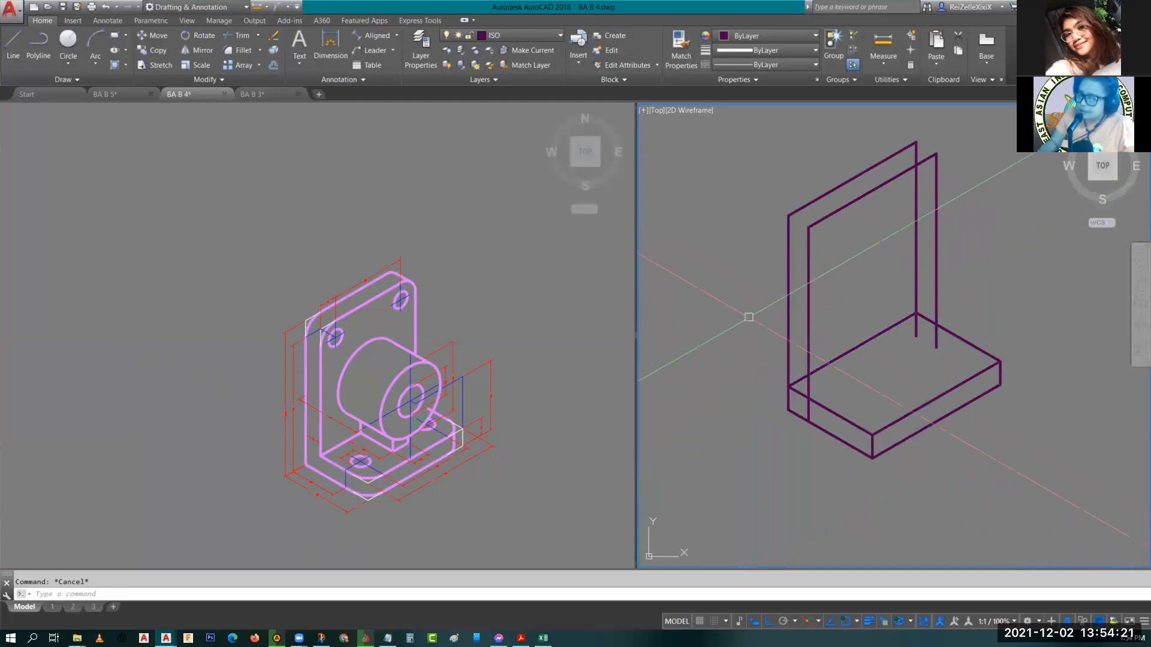
scroll(800, 220, "up", 4)
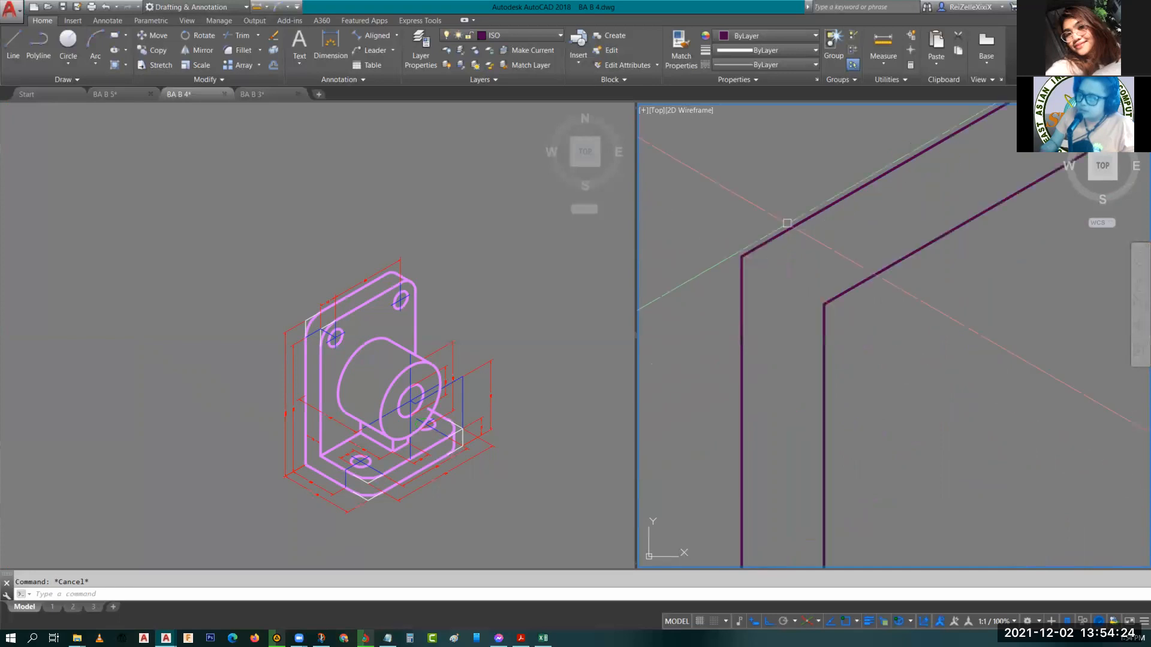
scroll(888, 364, "down", 2)
middle_click_drag(919, 409, 914, 422)
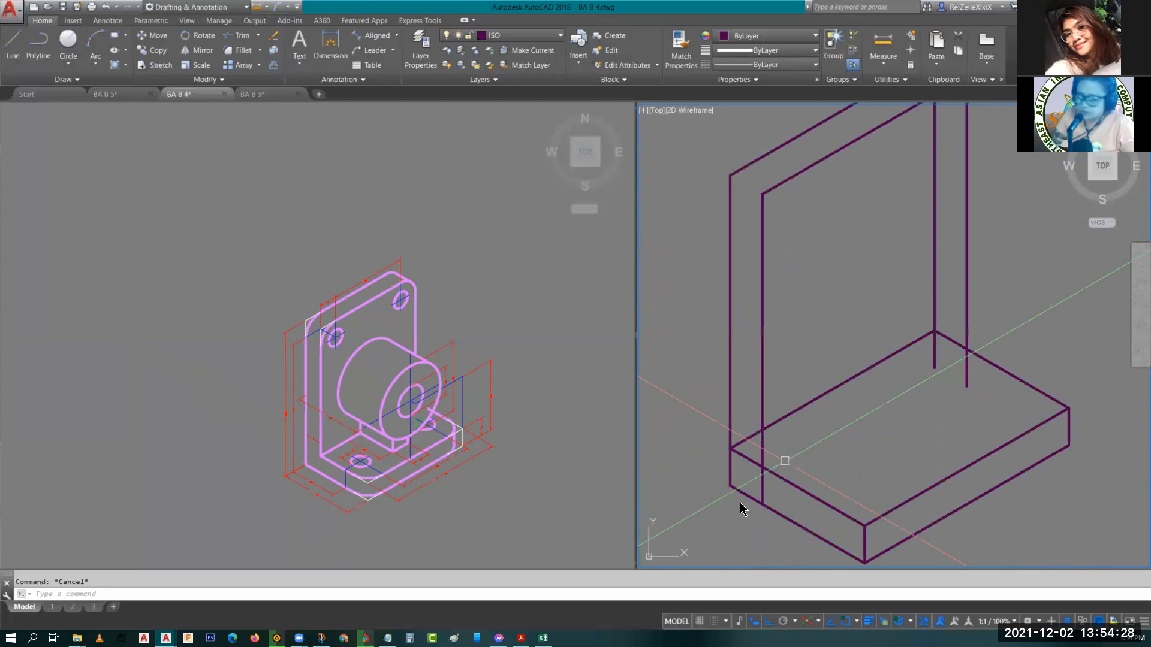
type("l")
key("Return")
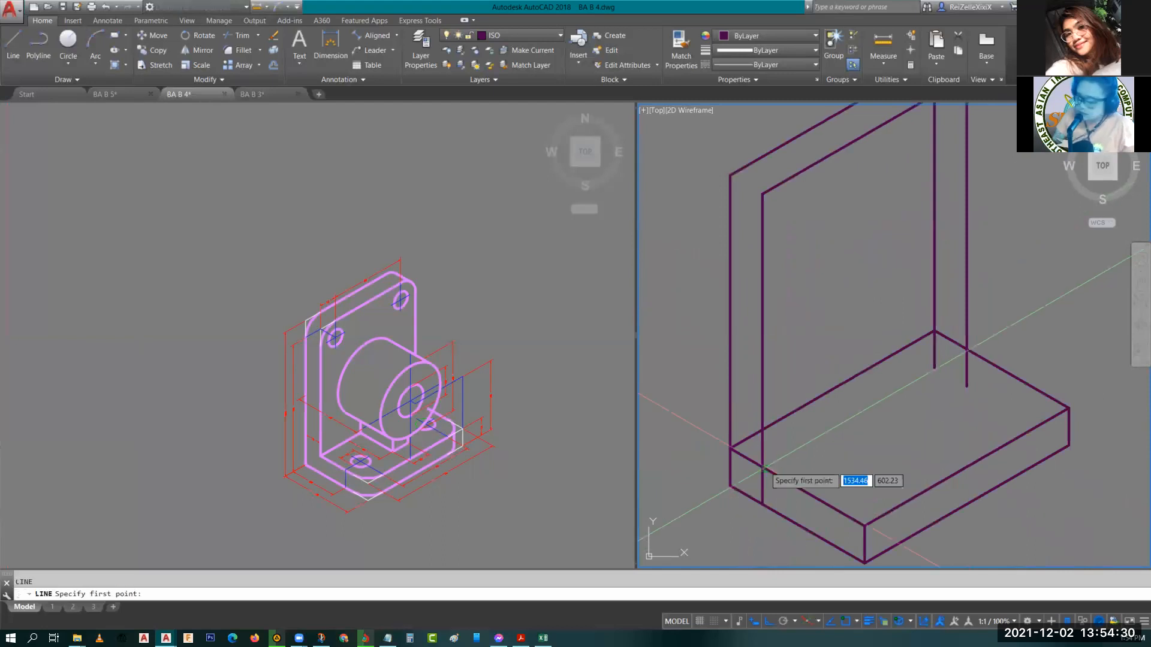
type("INT")
key("Return")
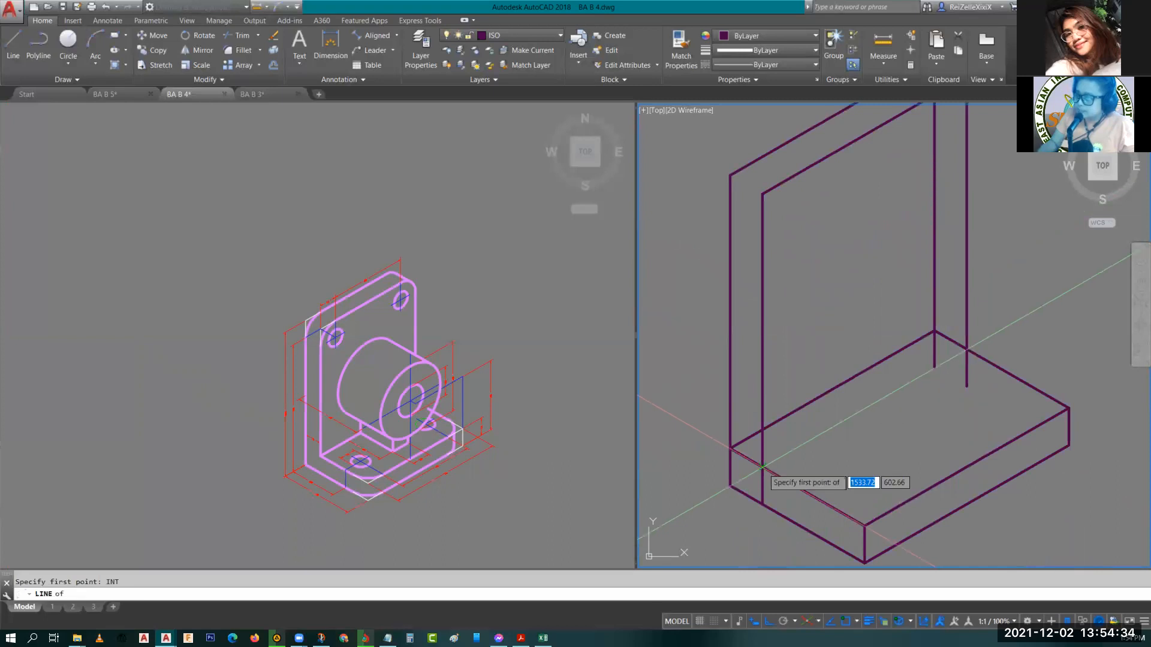
left_click(762, 467)
left_click(1035, 300)
key("Escape")
Trim the new line's end that overhangs past the base.
type("TR")
key("Return")
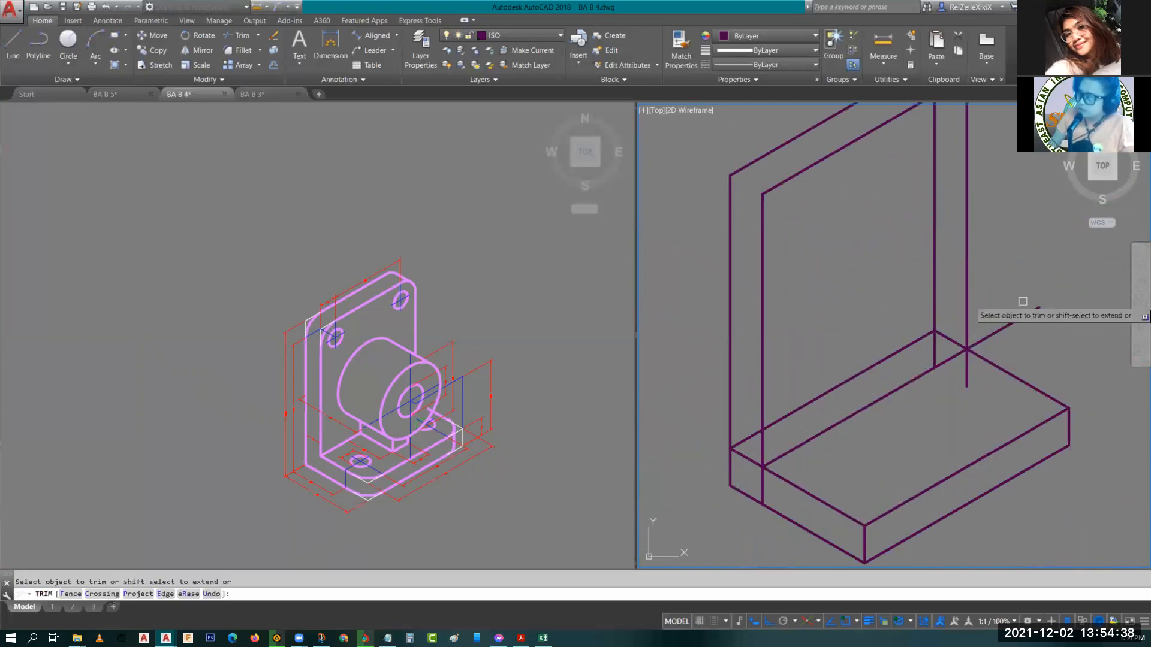
left_click(1005, 326)
key("Escape")
Examine the base plate's slot dimensions in the left viewport.
scroll(966, 381, "down", 2)
middle_click_drag(965, 381, 907, 354)
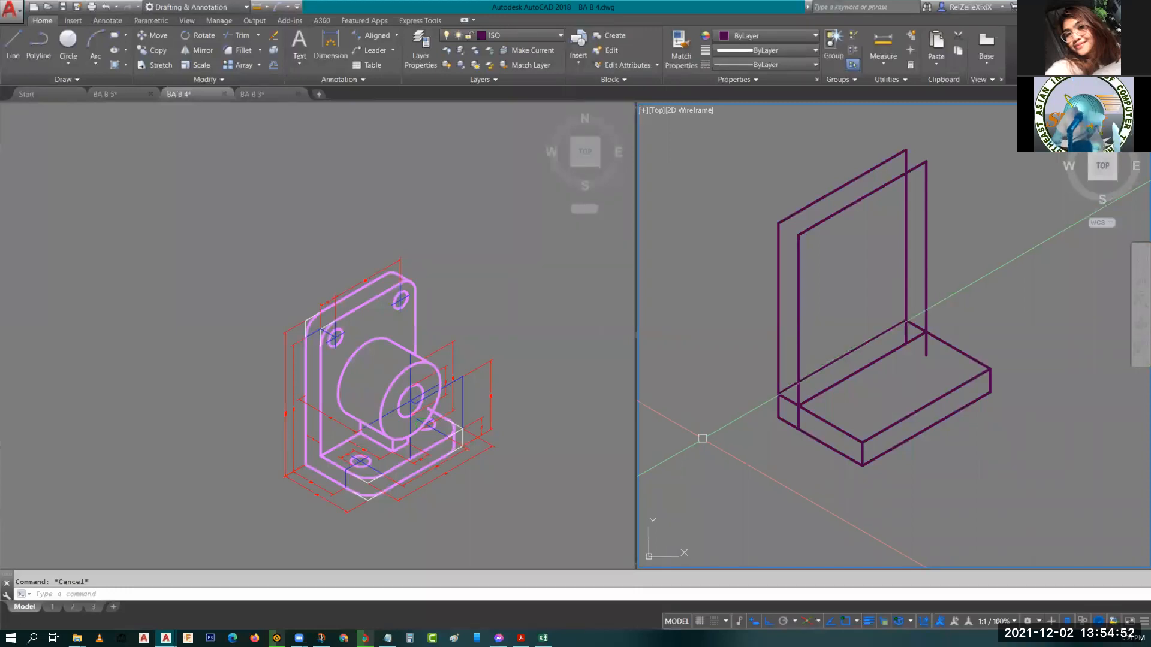
left_click(368, 457)
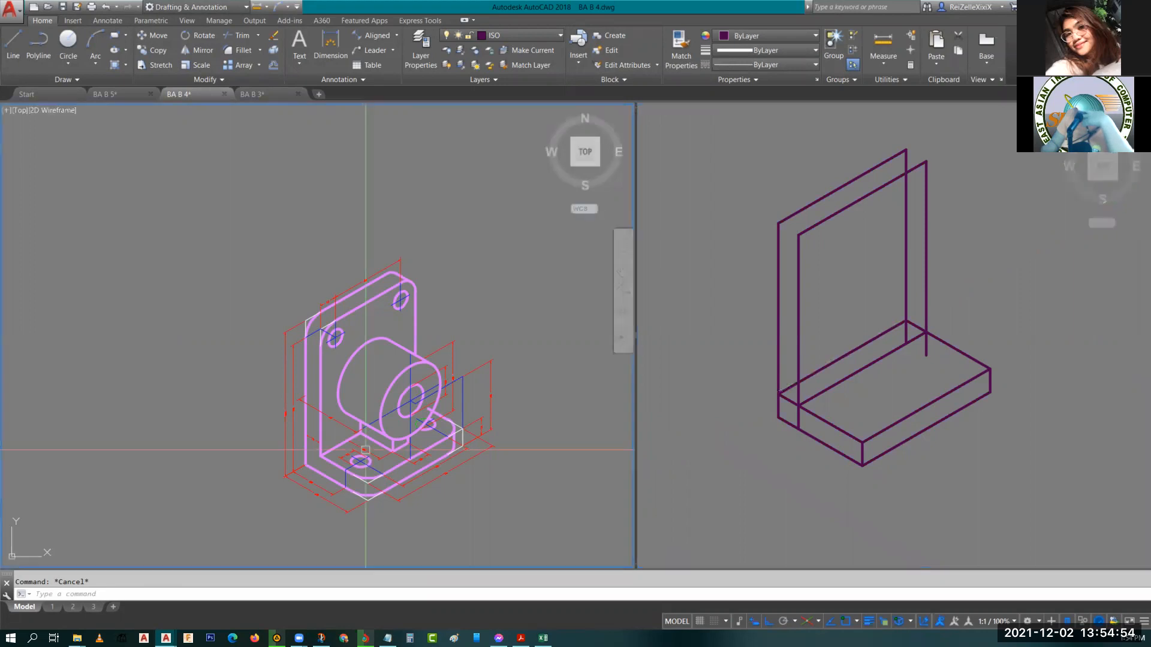
scroll(367, 438, "up", 6)
scroll(367, 428, "down", 3)
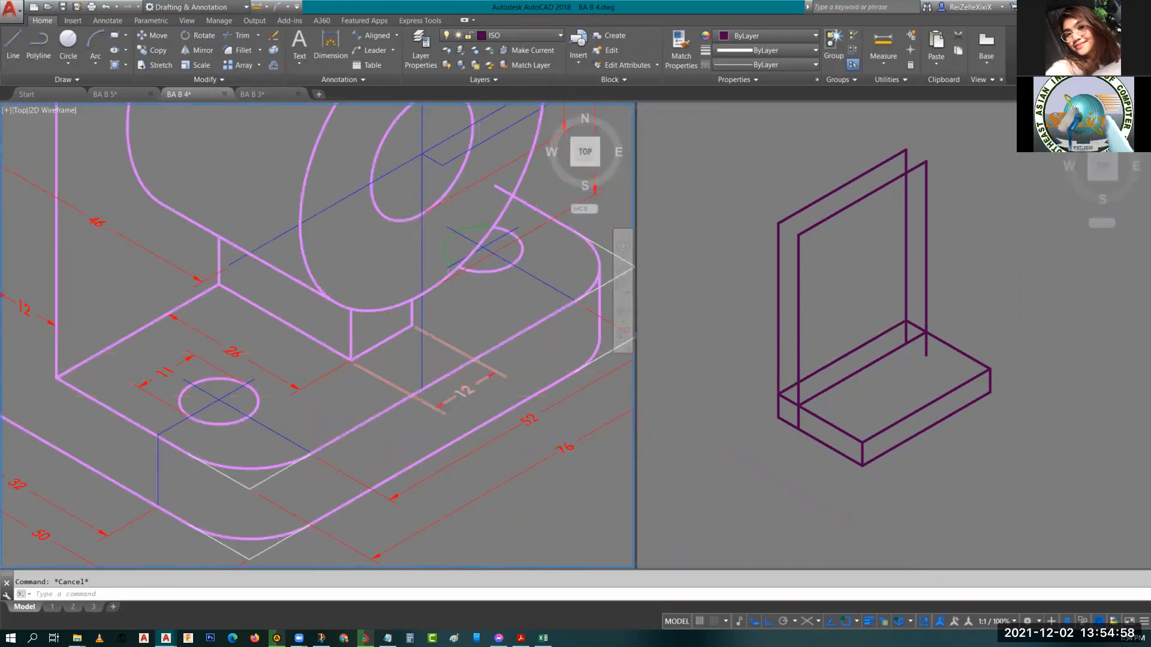
scroll(514, 382, "down", 2)
middle_click_drag(514, 383, 394, 417)
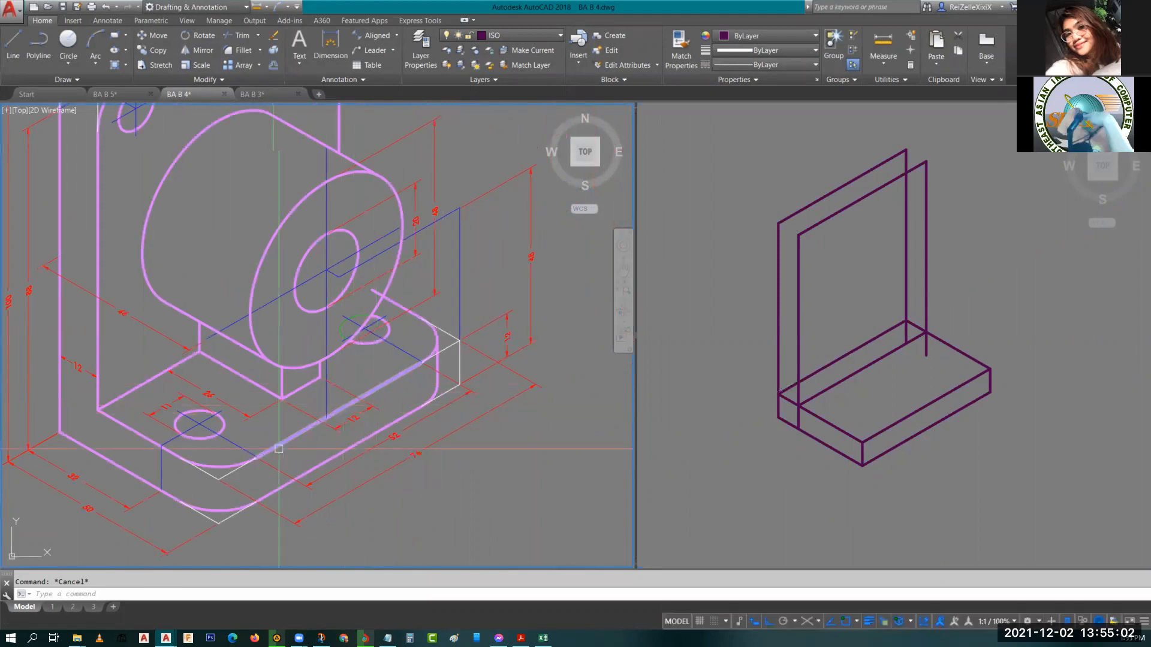
left_click(923, 381)
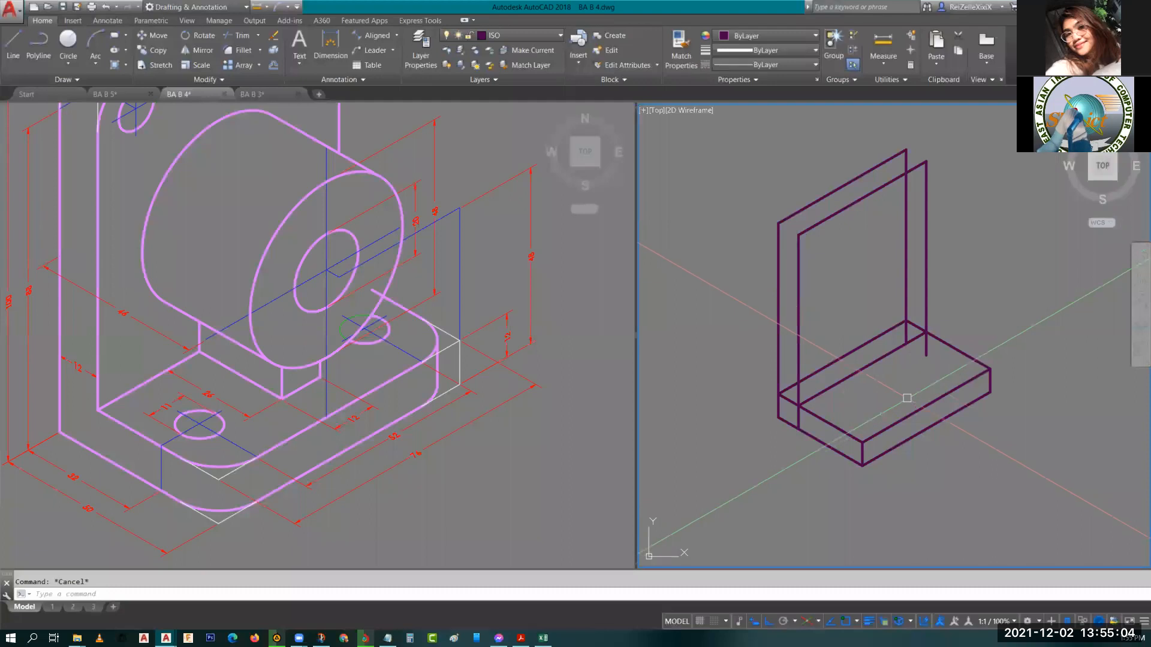
scroll(872, 366, "up", 2)
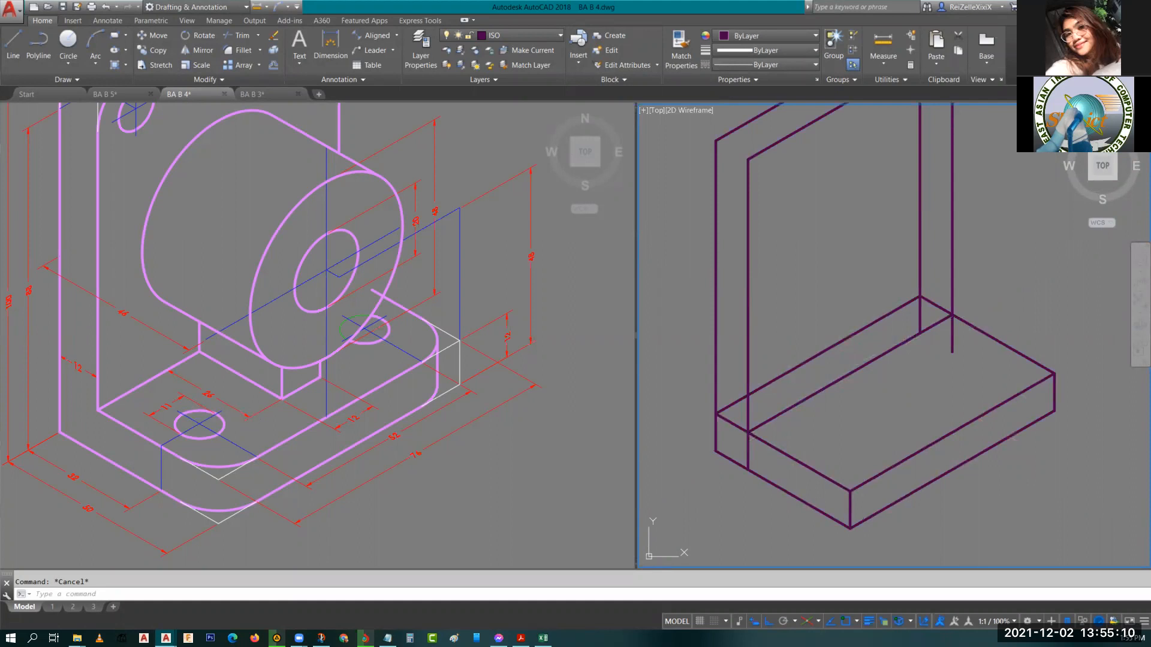
Draw a 26-unit line and a separate 12-unit line on the base's top face.
type("l")
key("Return")
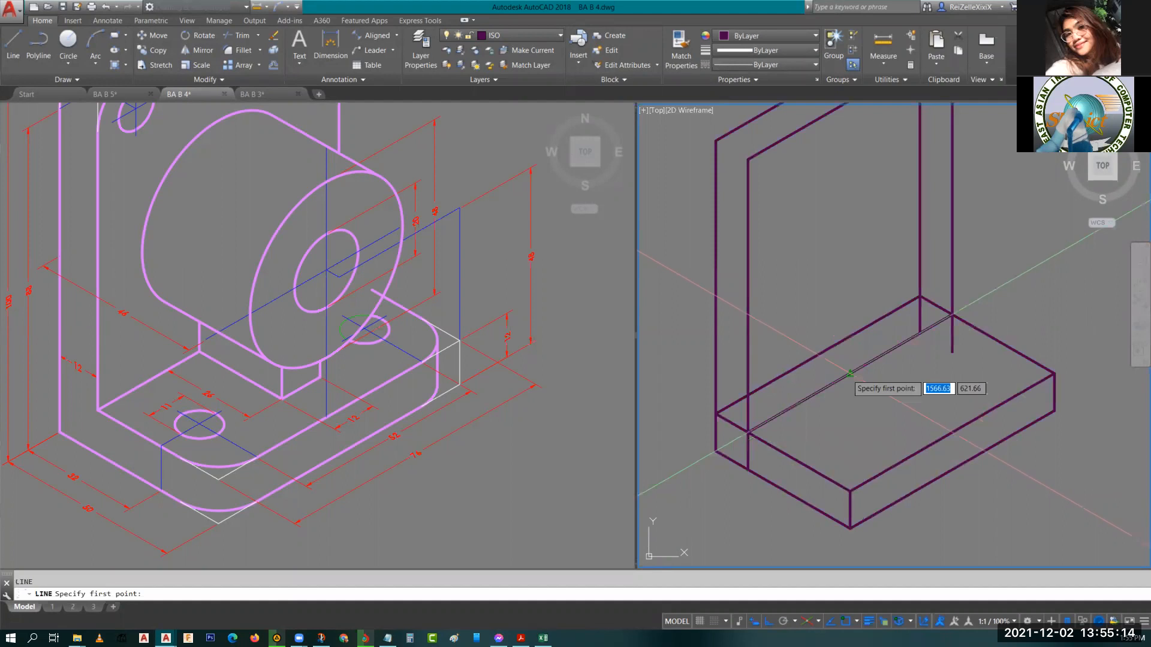
left_click(850, 374)
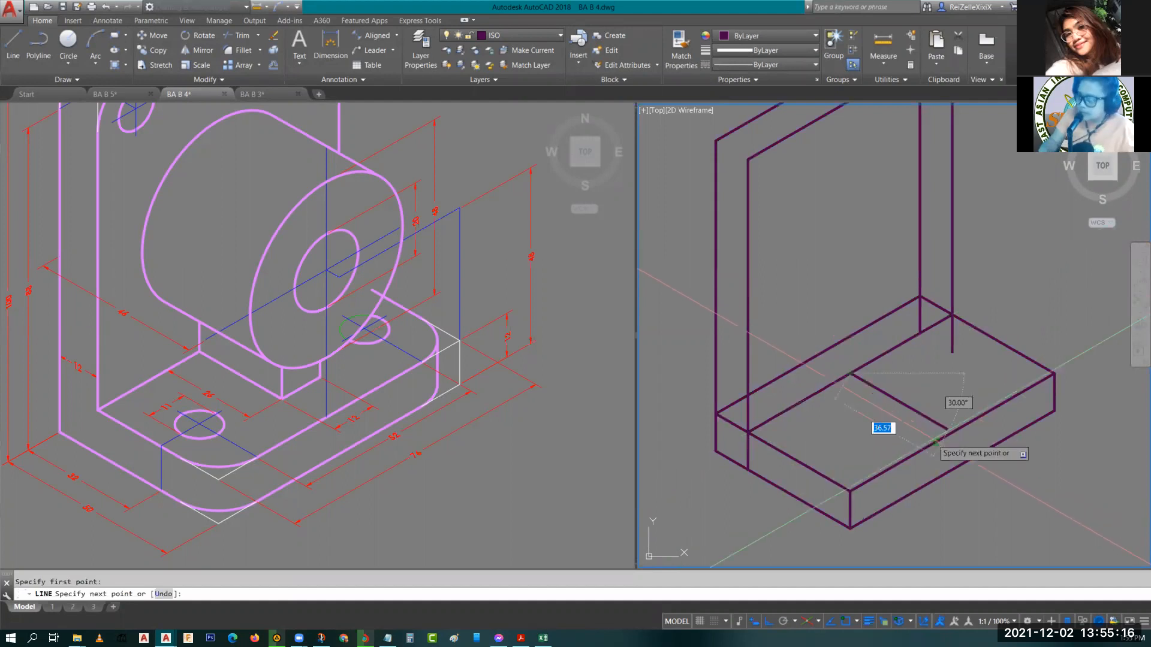
key("Escape")
key("Return")
left_click(866, 454)
type("12")
key("Return")
key("Escape")
Move the 12-unit line to the end of the 26-unit line.
left_click(878, 447)
type("m")
key("Return")
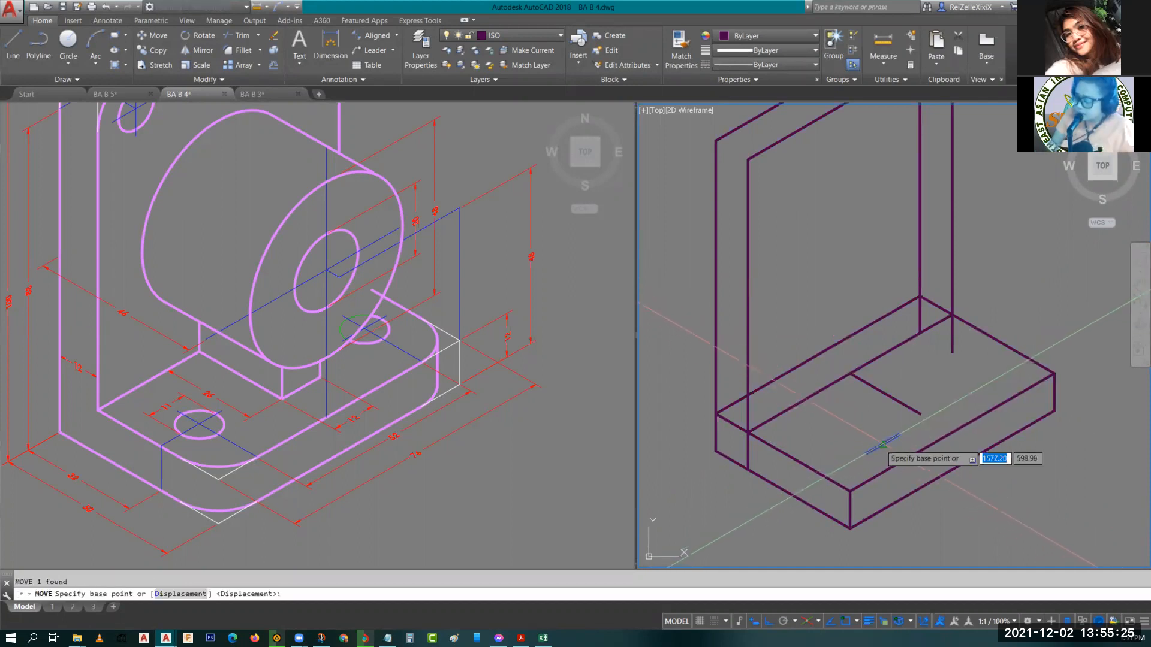
left_click(882, 444)
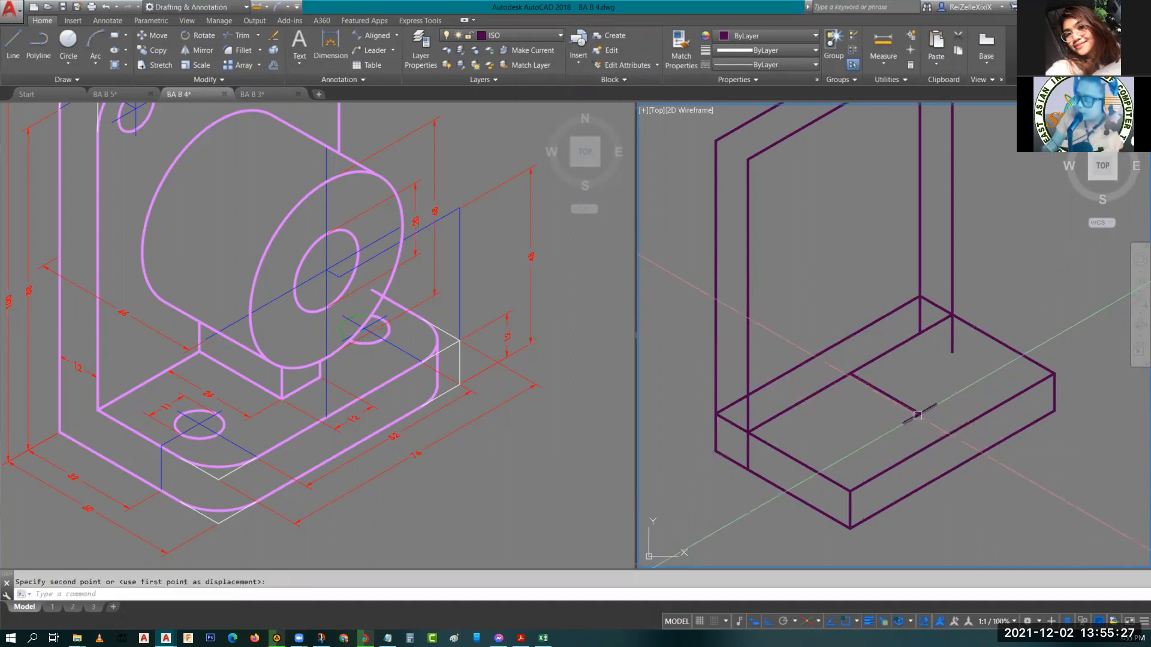
left_click(917, 414)
left_click(896, 398)
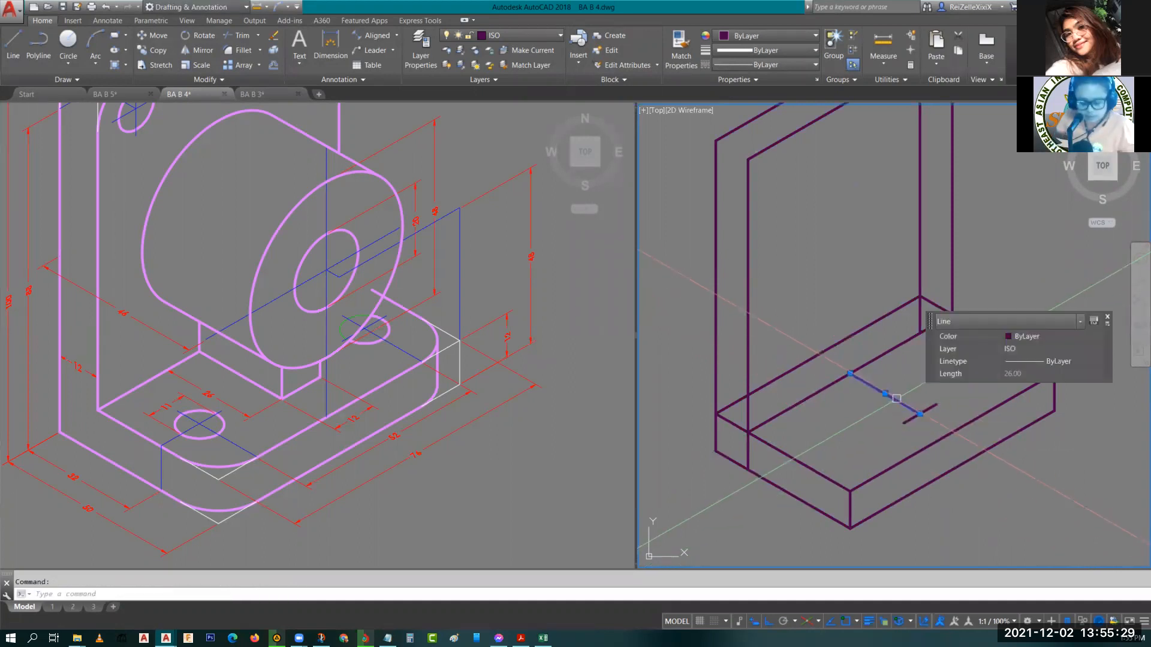
type("M")
key("Return")
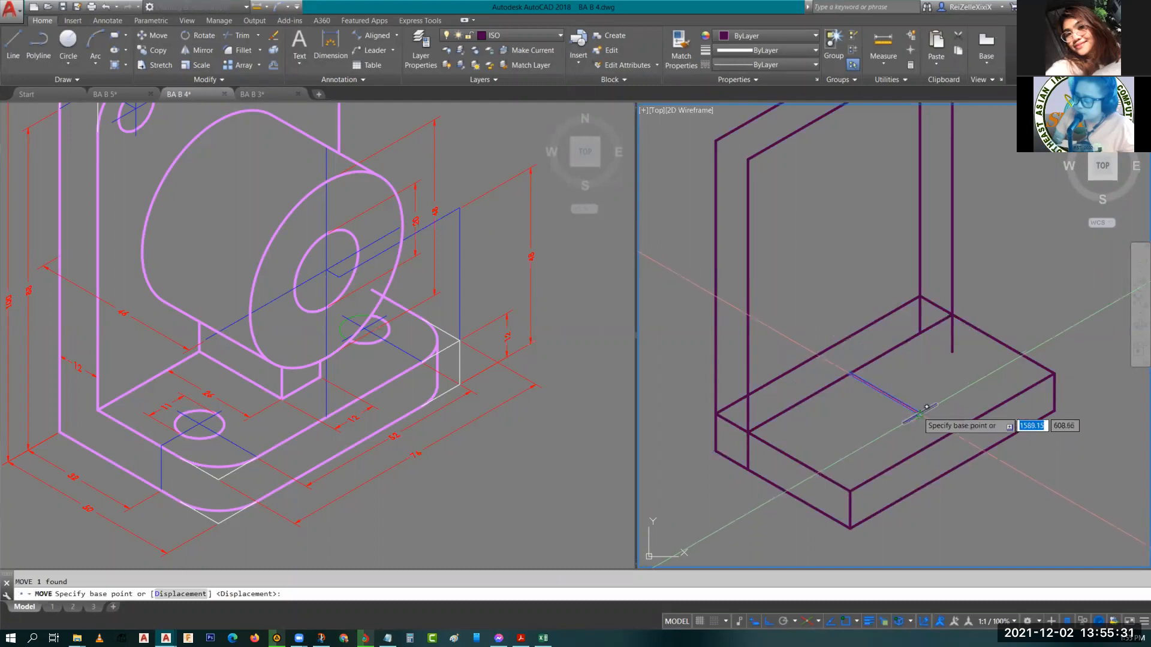
scroll(926, 407, "up", 5)
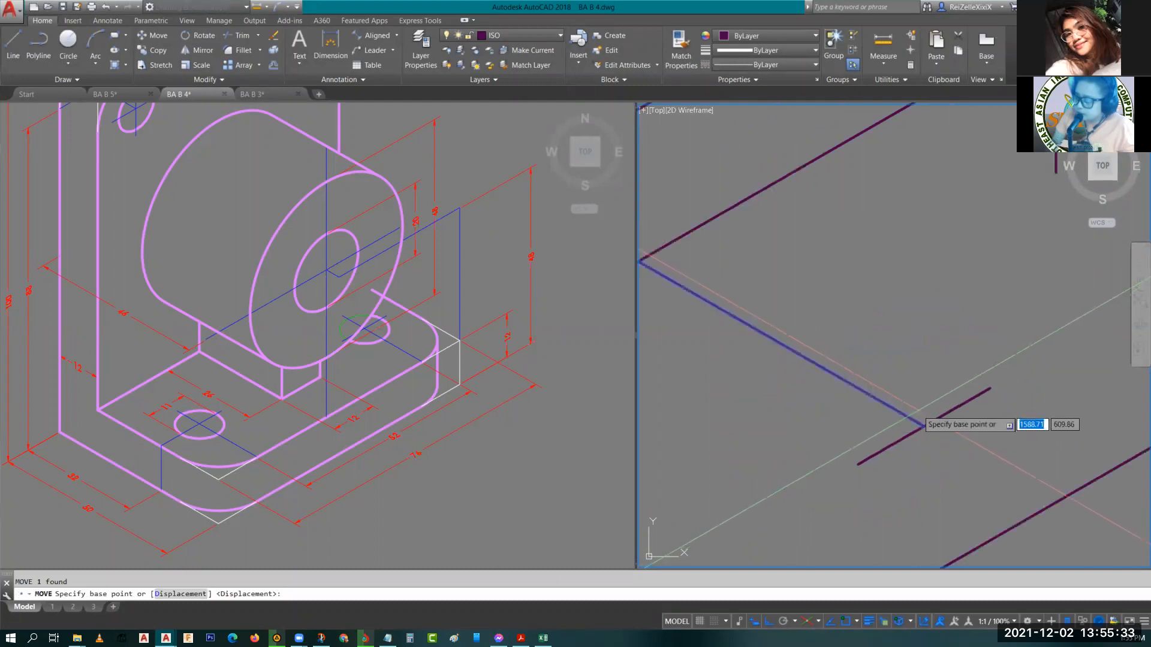
left_click(923, 426)
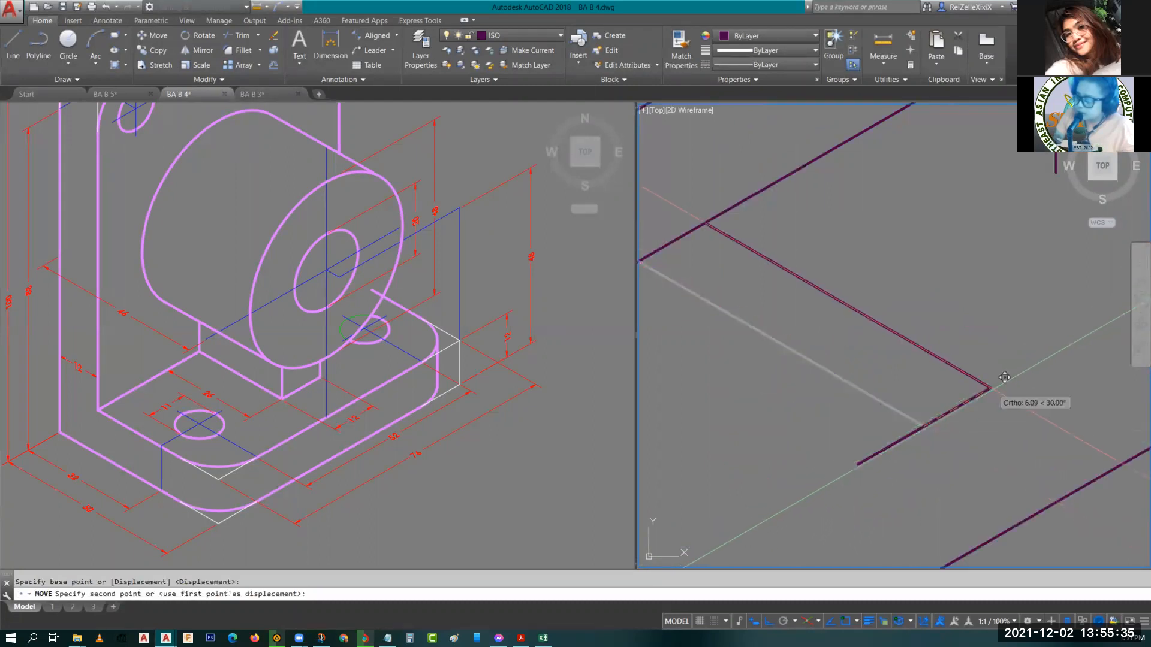
key("Escape")
Move the 26-unit line to the 12-unit line's other end to form the slot outline.
left_click(951, 365)
type("m")
key("space")
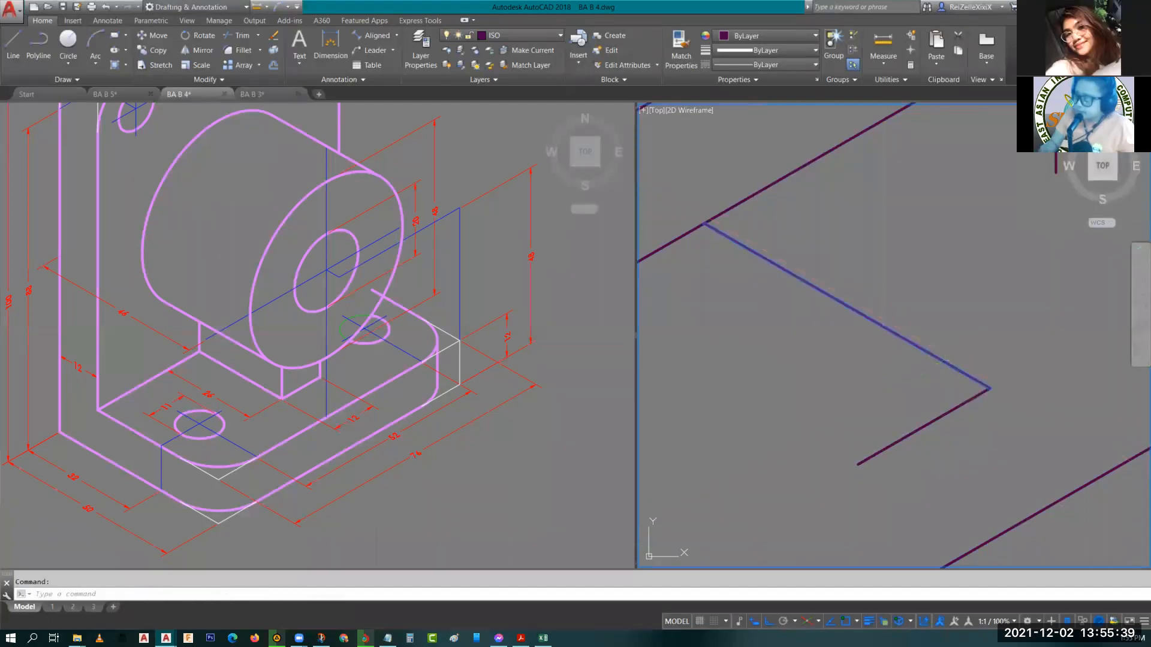
left_click(989, 389)
left_click(860, 466)
key("Escape")
key("Escape")
scroll(942, 408, "down", 5)
middle_click_drag(871, 391, 967, 472)
scroll(961, 439, "down", 2)
mouse_move(986, 432)
middle_mouse_down()
mouse_move(792, 442)
mouse_move(749, 432)
middle_mouse_up()
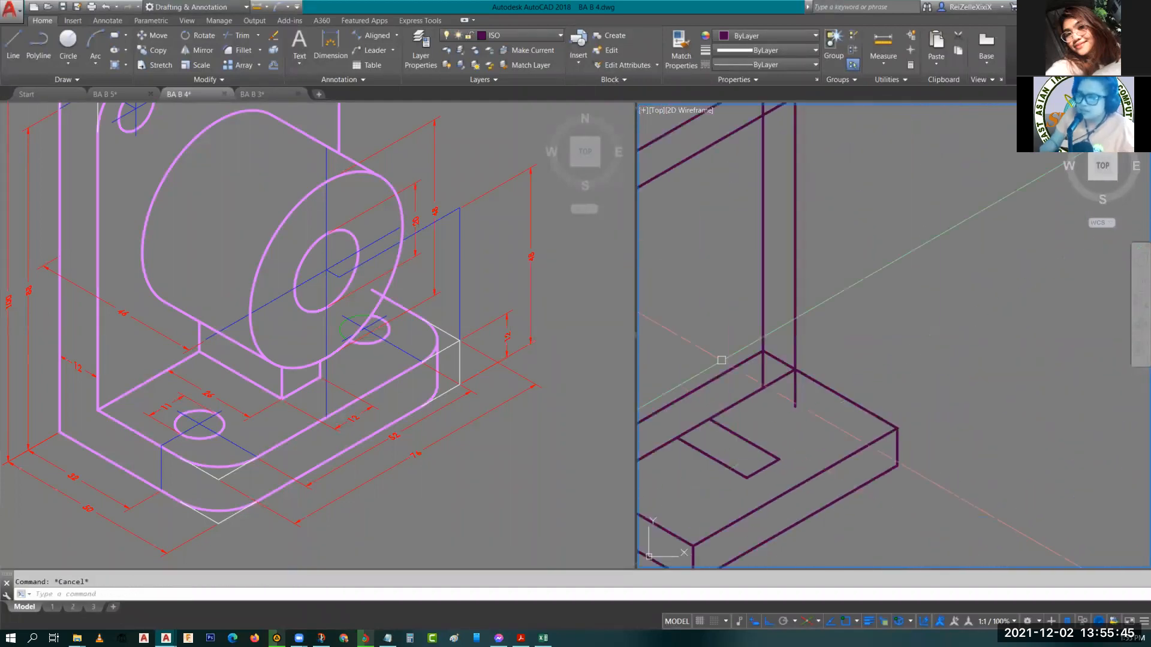
Draw a vertical line 48 units long upward from a point on the base's front edge.
scroll(735, 418, "down", 2)
scroll(735, 418, "down", 2)
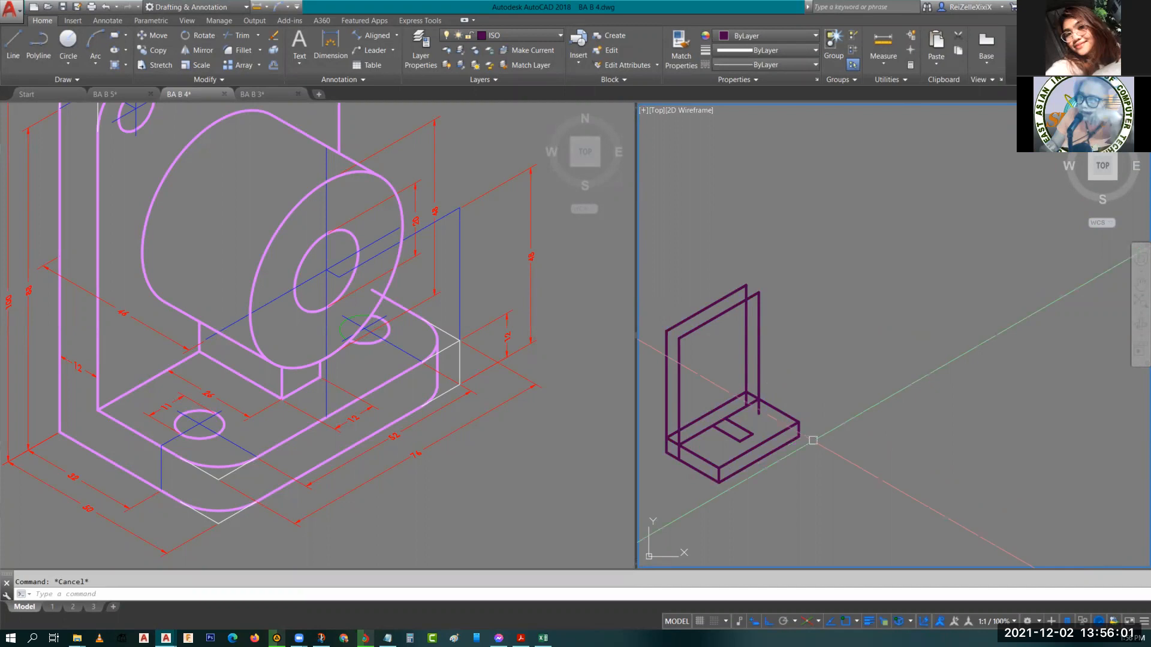
scroll(799, 441, "up", 5)
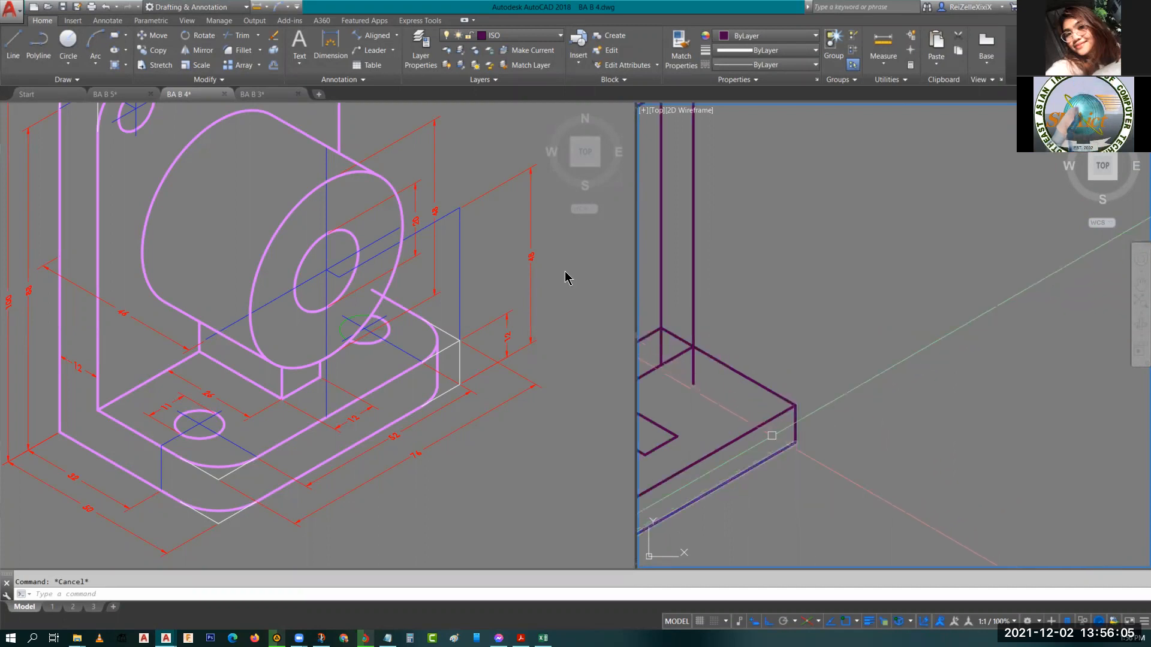
left_click(534, 256)
scroll(534, 257, "up", 6)
scroll(534, 256, "down", 4)
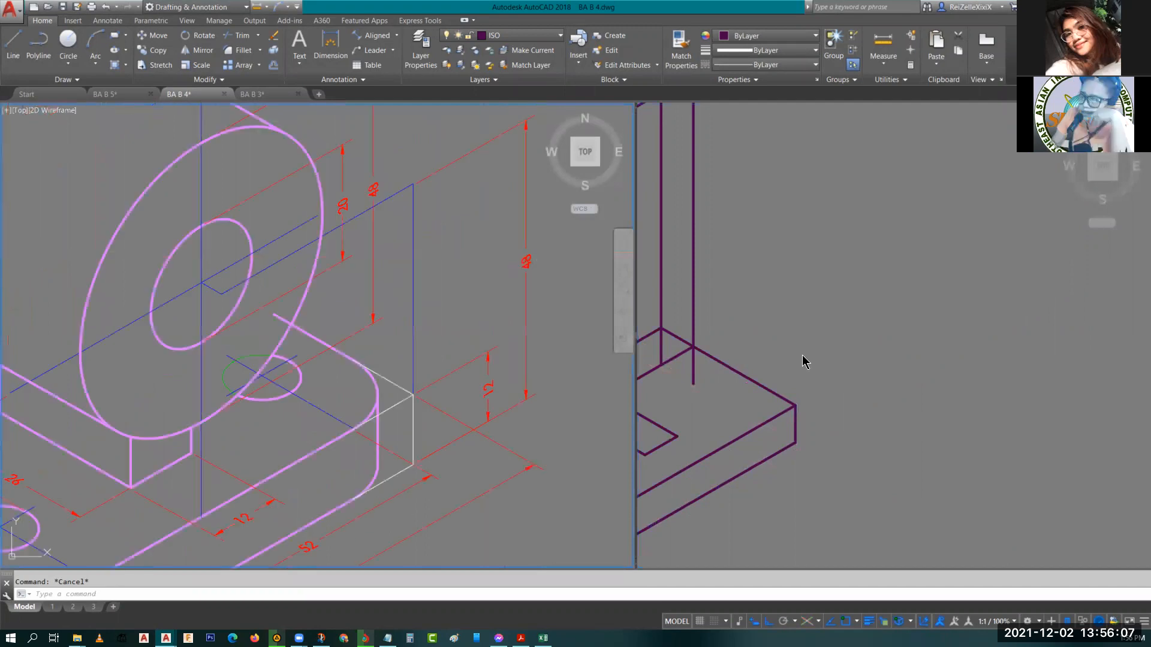
left_click(805, 340)
scroll(813, 340, "down", 2)
scroll(812, 339, "down", 2)
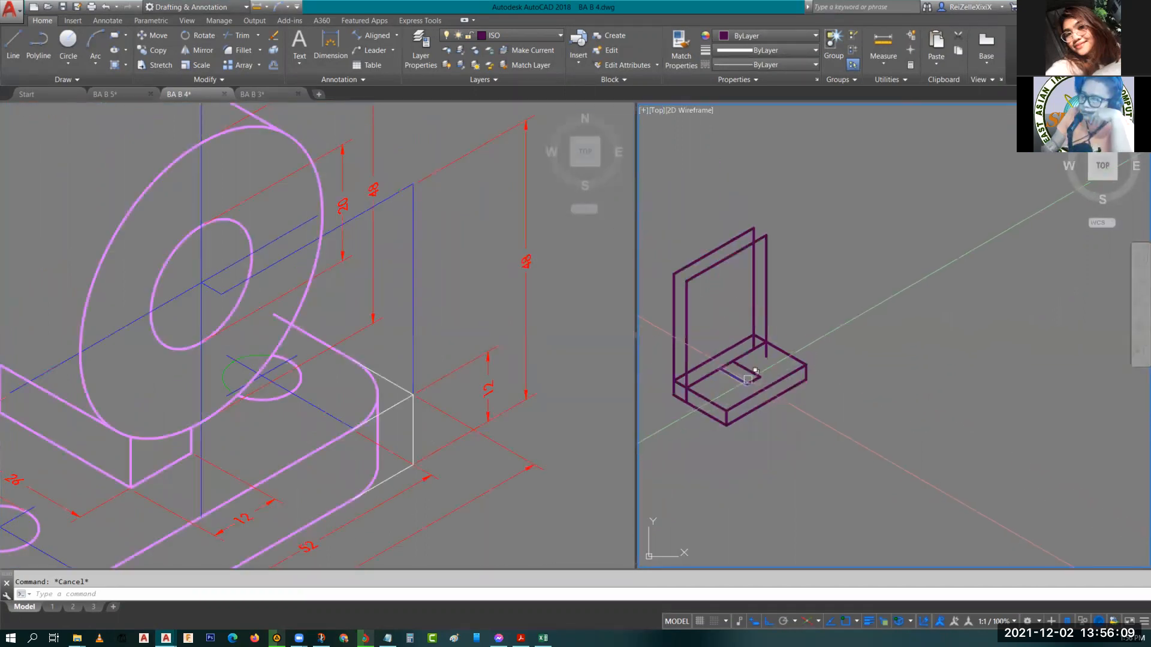
scroll(778, 412, "up", 2)
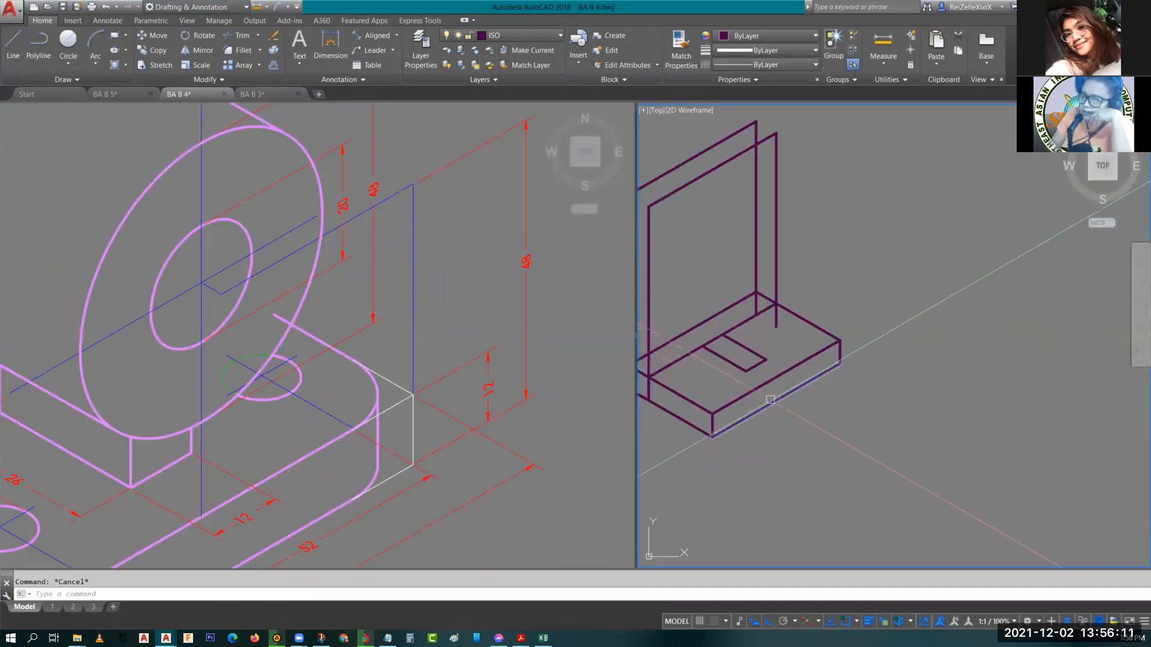
type("l")
key("Return")
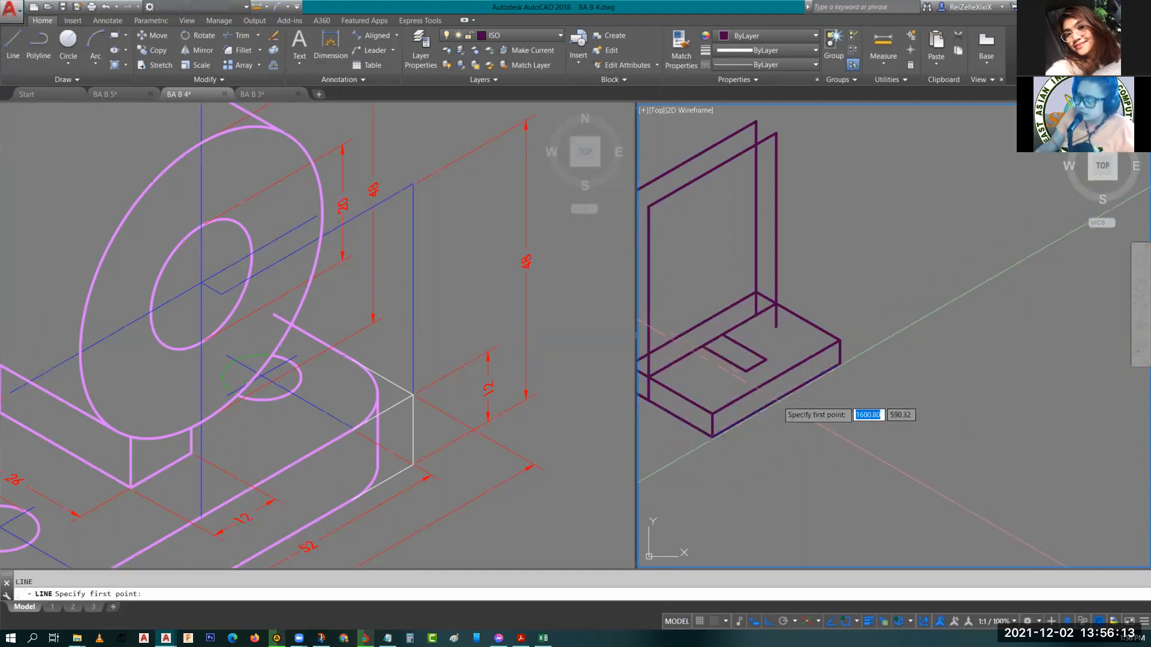
left_click(774, 402)
key("F5")
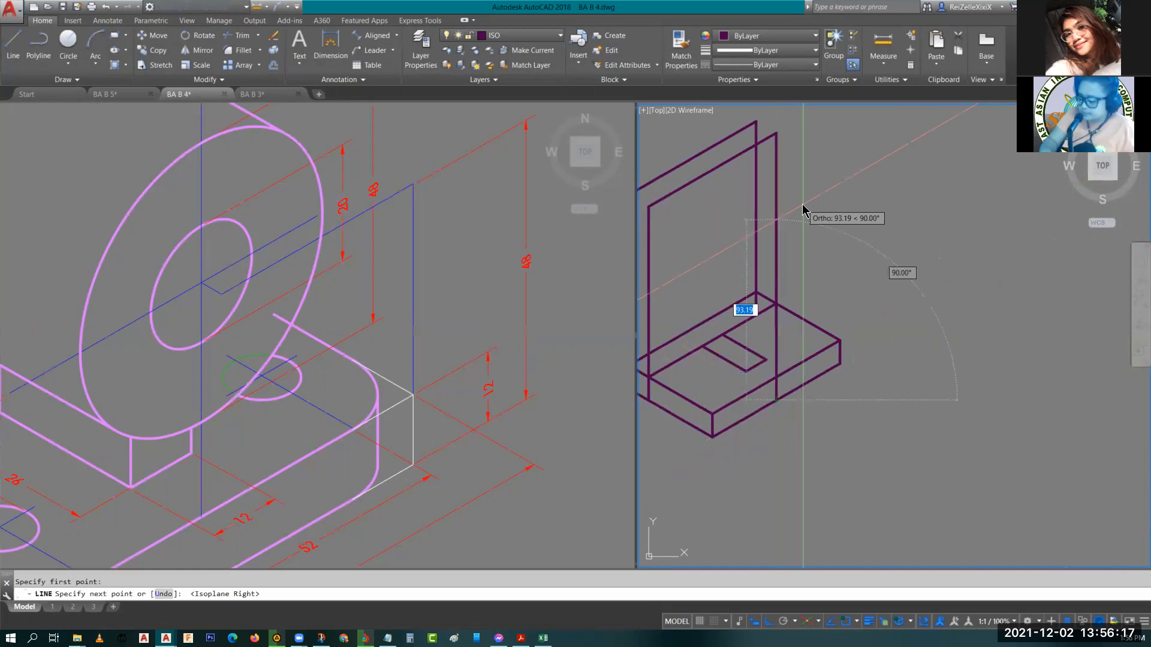
type("48")
key("Return")
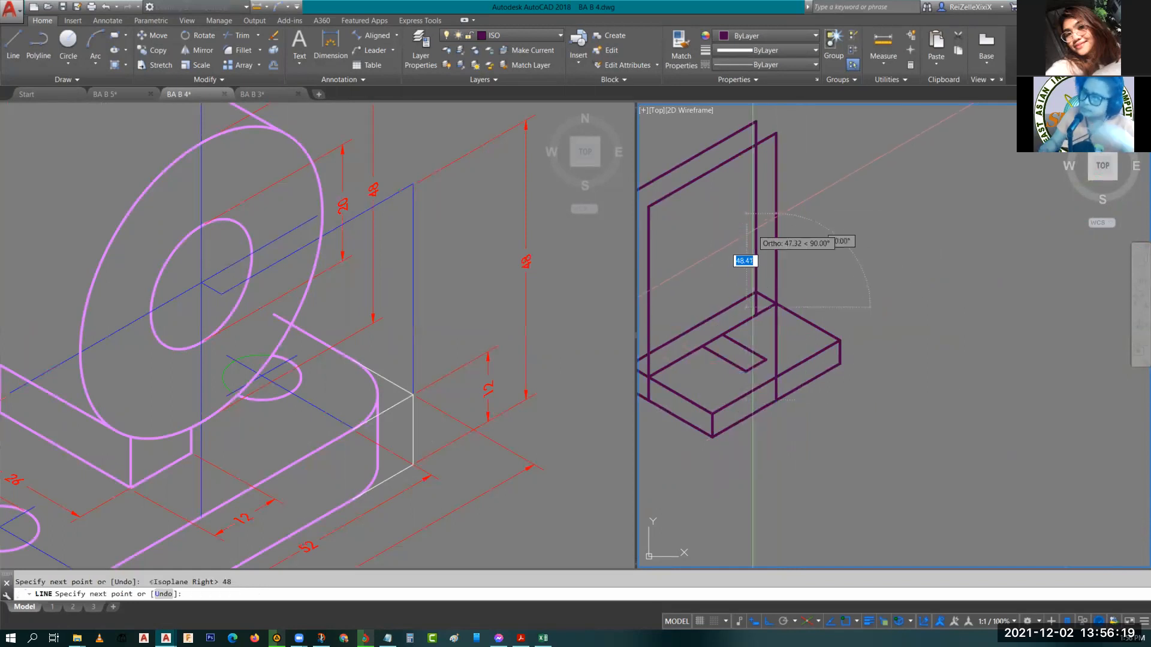
left_click(307, 384)
scroll(360, 401, "down", 4)
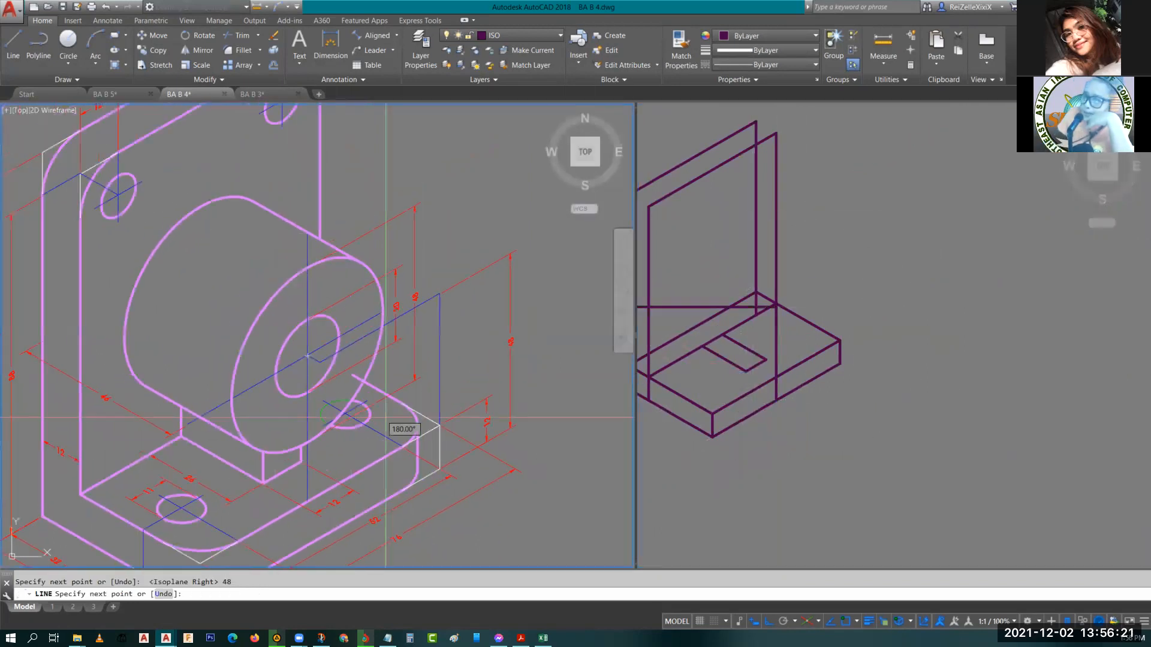
scroll(385, 418, "up", 3)
scroll(479, 373, "down", 3)
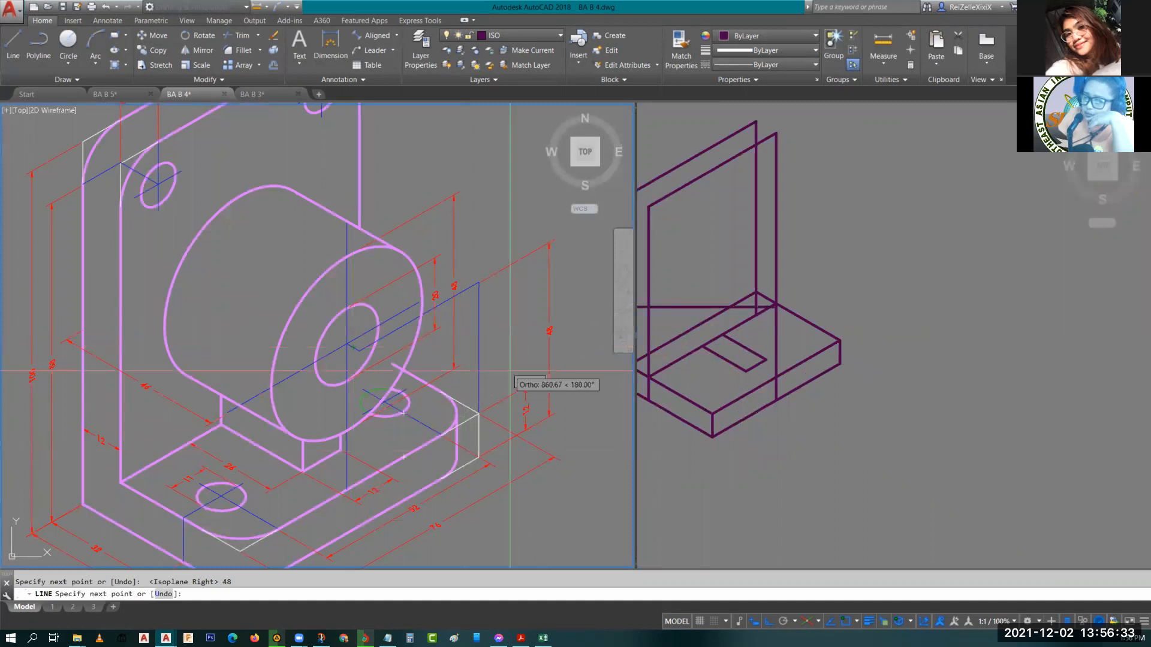
scroll(284, 439, "down", 5)
scroll(335, 522, "down", 3)
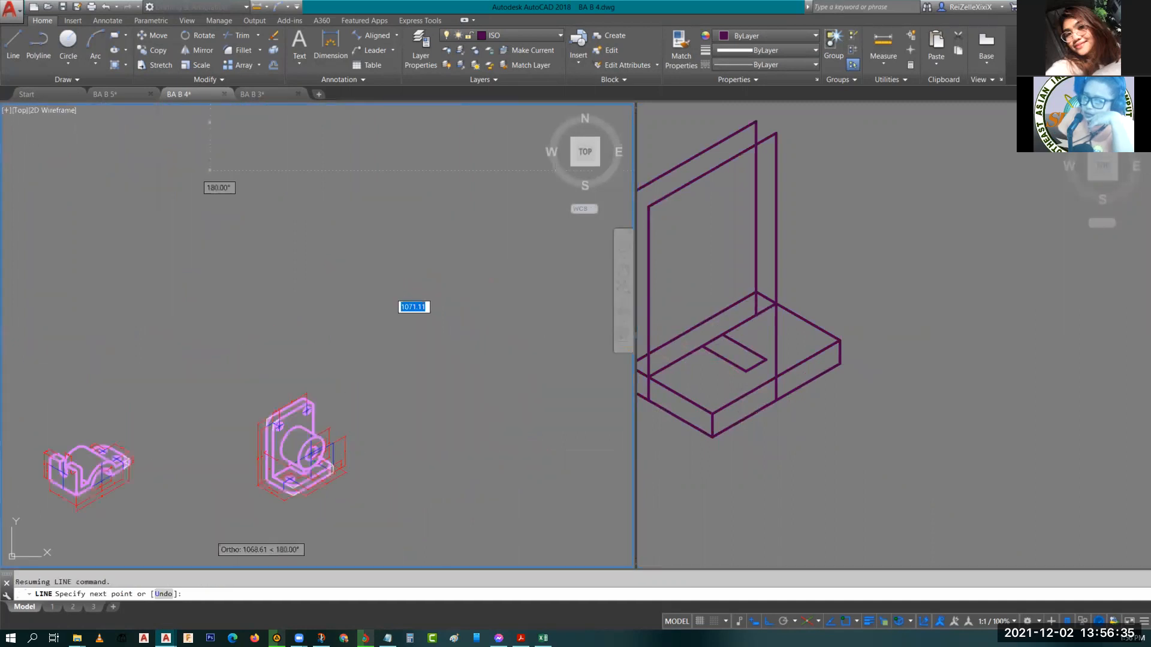
scroll(290, 506, "up", 5)
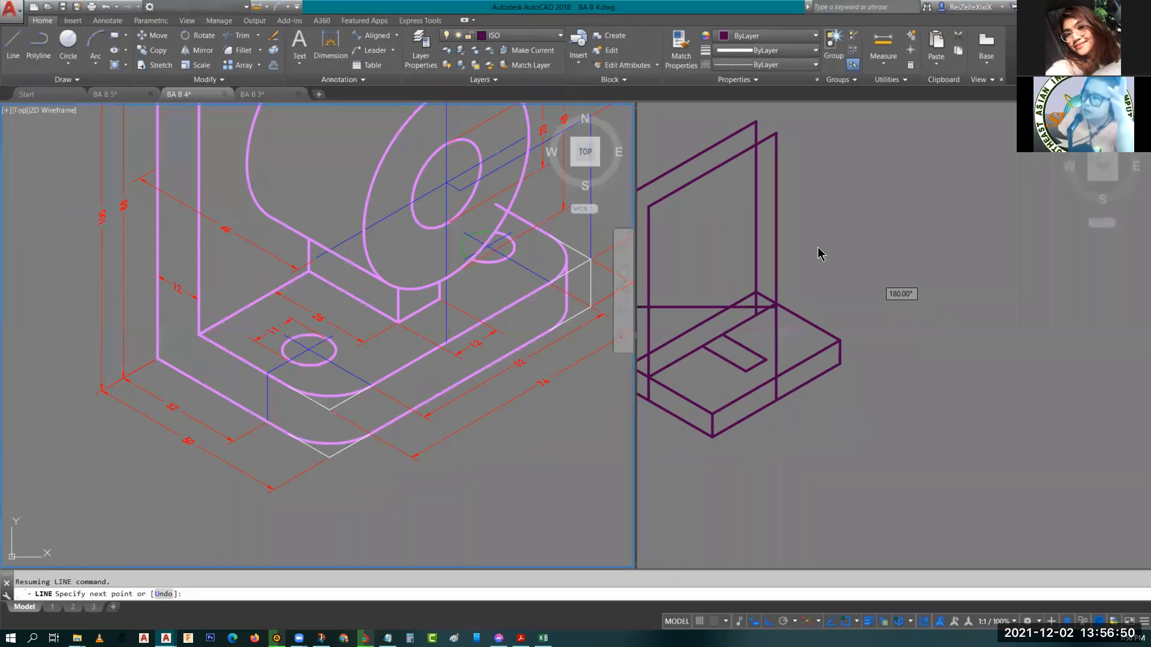
left_click(737, 267)
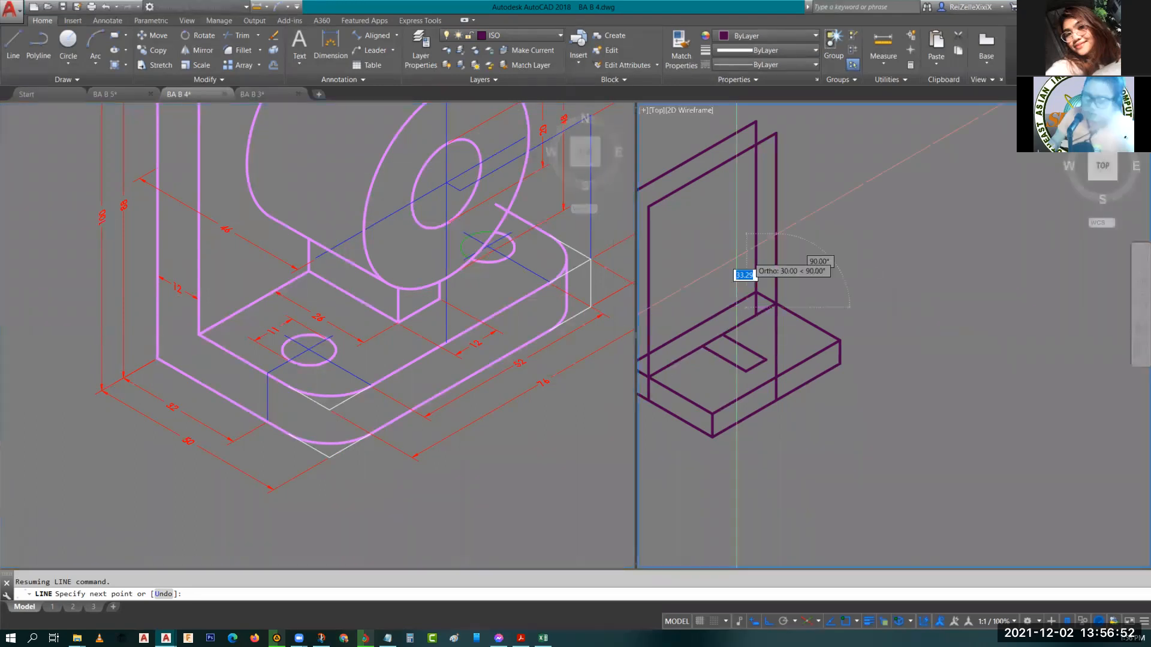
key("F5")
scroll(723, 273, "up", 2)
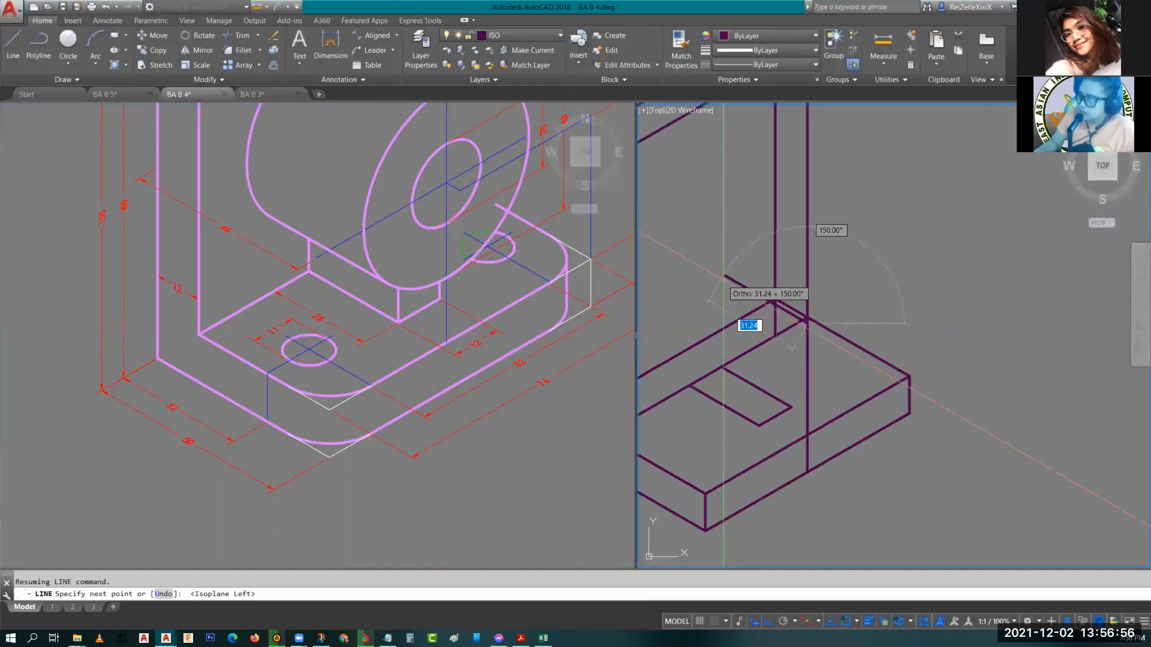
scroll(724, 276, "up", 4)
key("Escape")
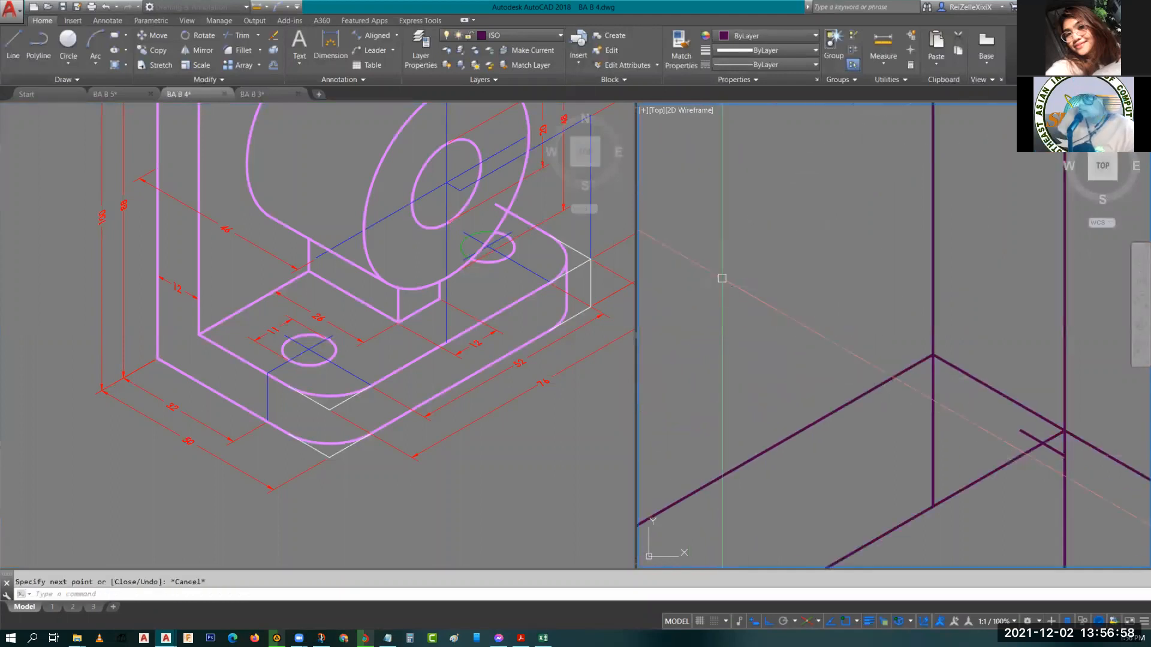
Inspect the properties of the short guide line near the base's right corner.
middle_click_drag(1027, 428, 987, 370)
scroll(987, 370, "up", 2)
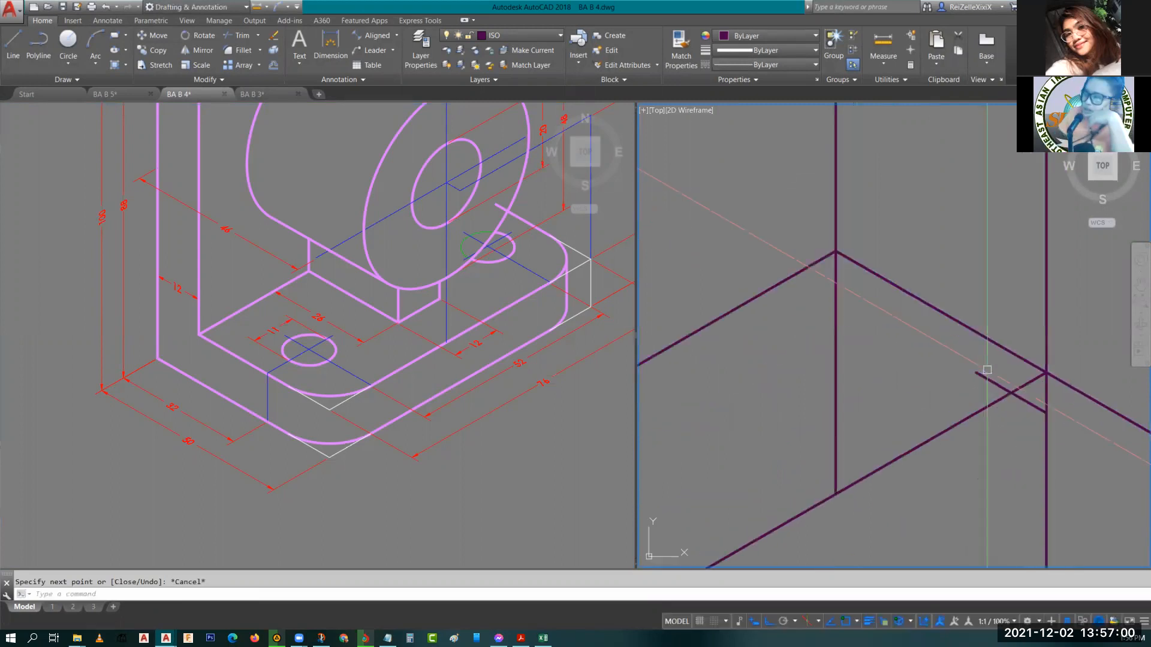
left_click(978, 372)
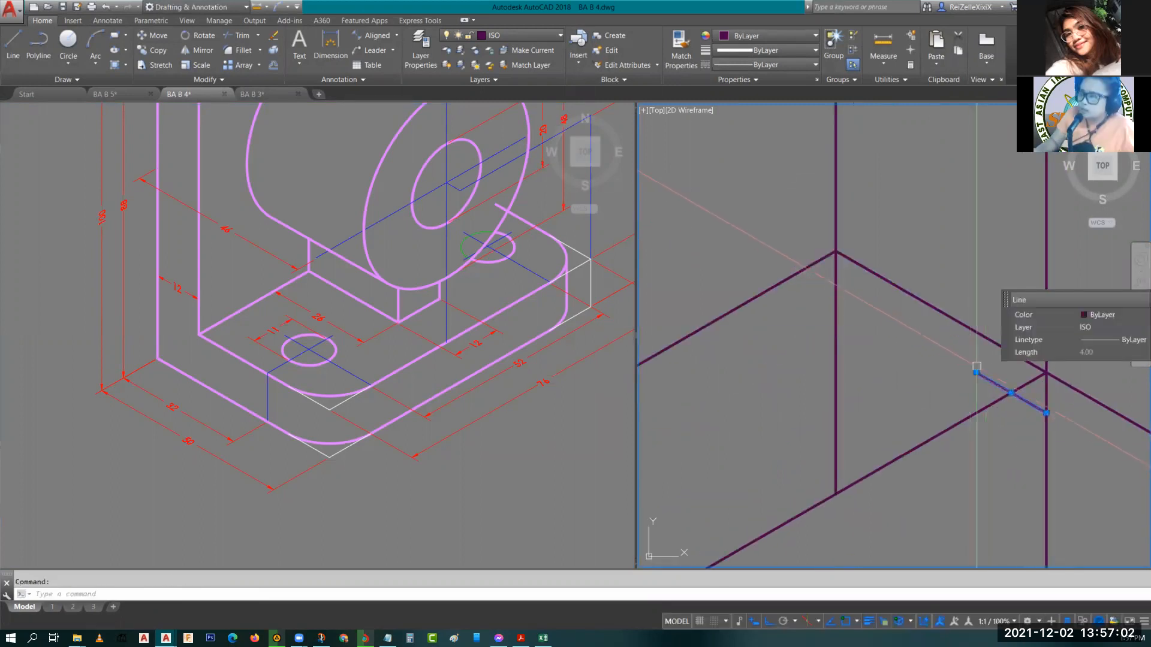
key("Escape")
Review the whole reference drawing of the bracket in the left viewport.
left_click(455, 190)
scroll(448, 197, "down", 3)
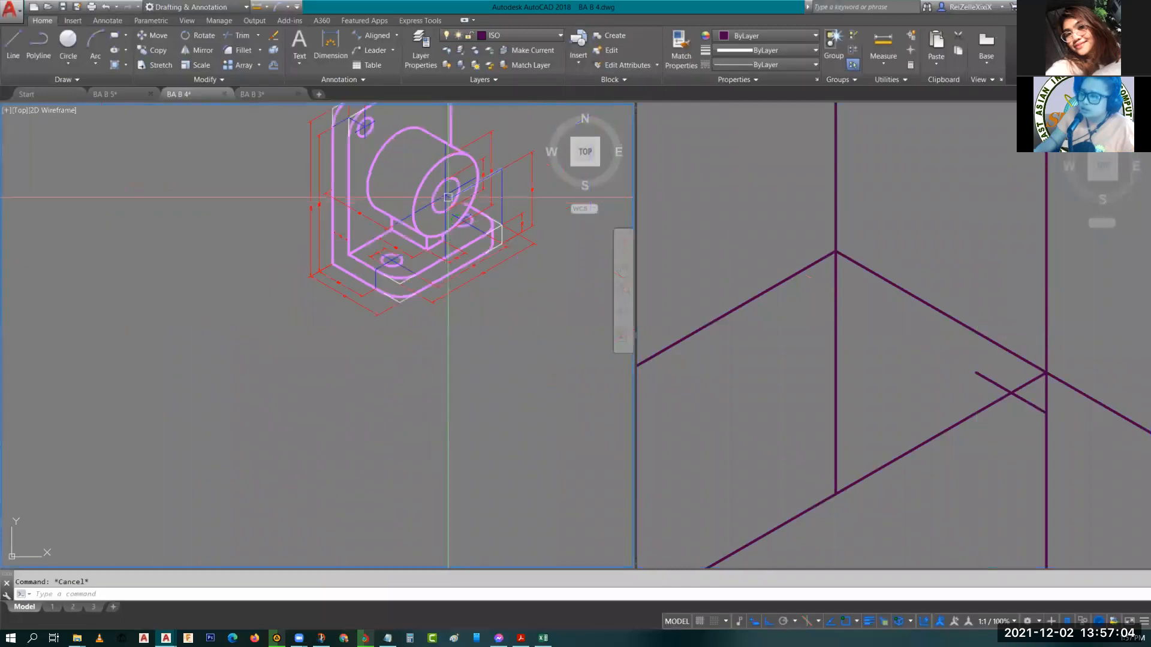
middle_click_drag(440, 187, 373, 296)
scroll(372, 296, "up", 3)
scroll(387, 318, "down", 3)
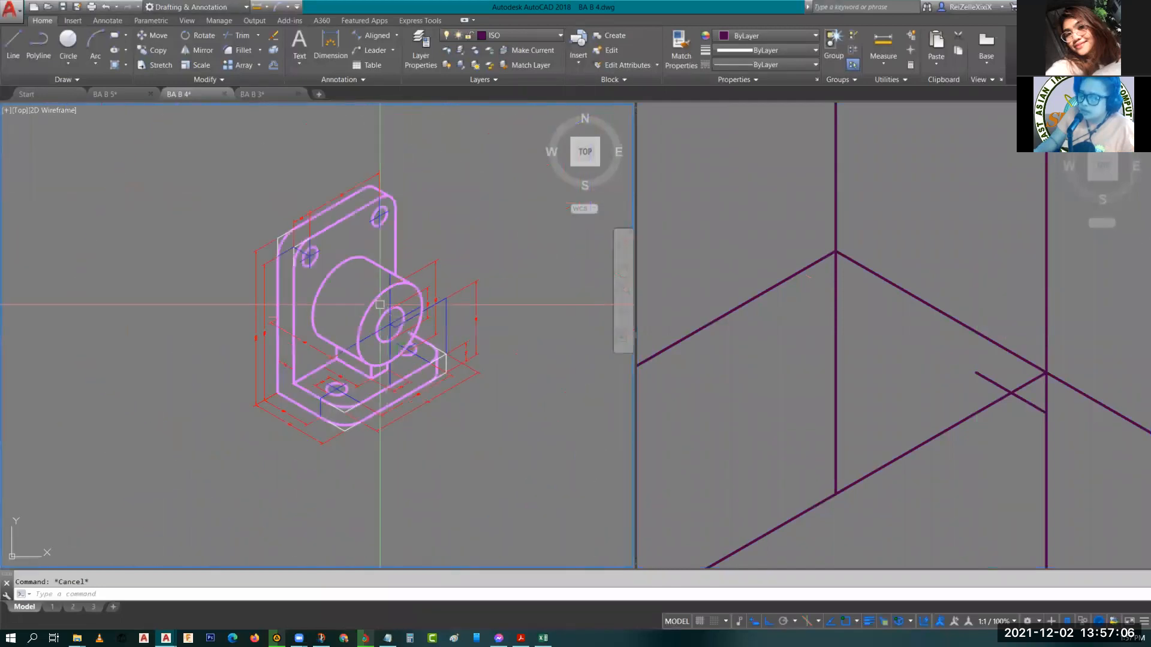
left_click(932, 223)
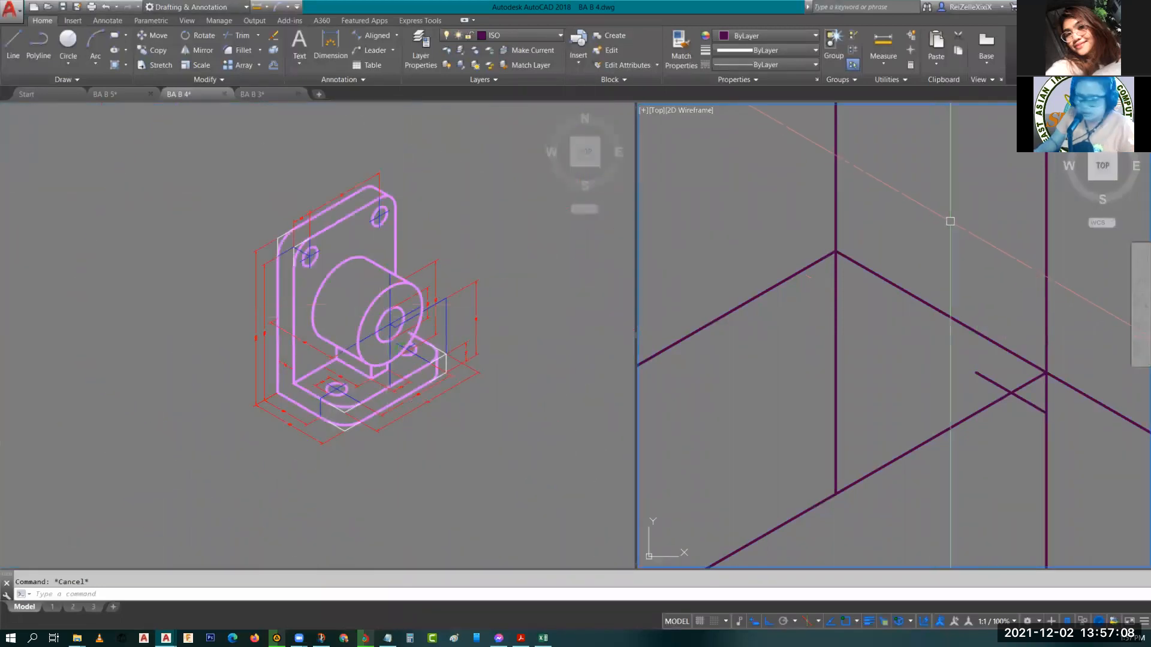
left_click(982, 254)
left_click(958, 248)
key("Escape")
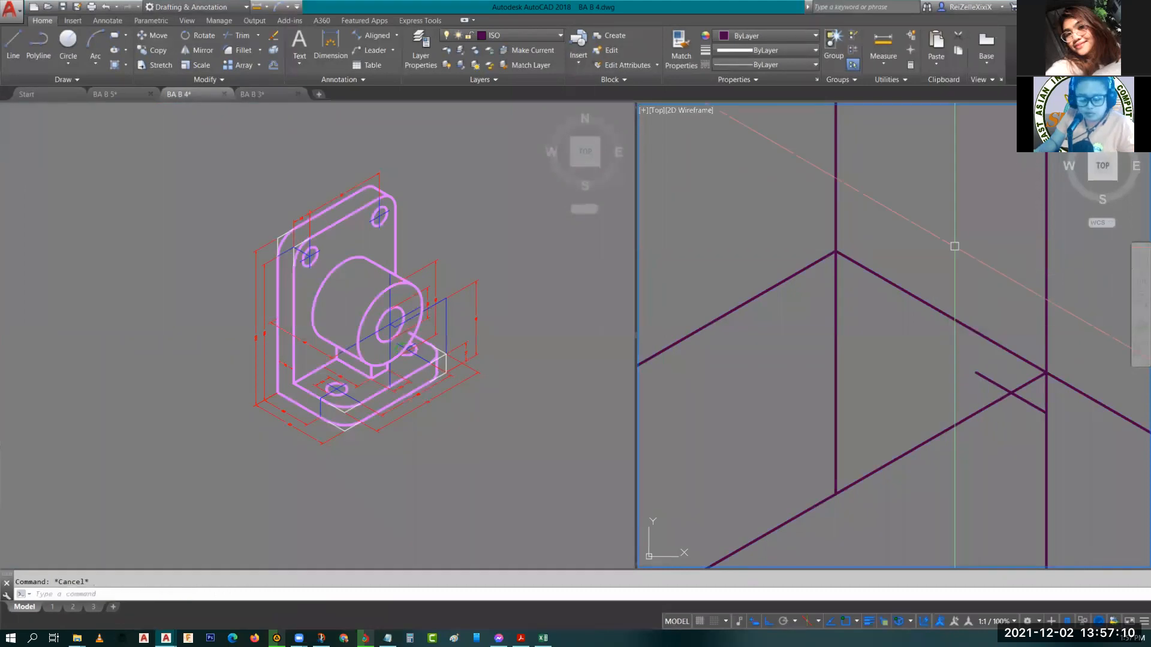
Draw an isocircle of diameter 20 centred on the end of the short guide line.
key("F5")
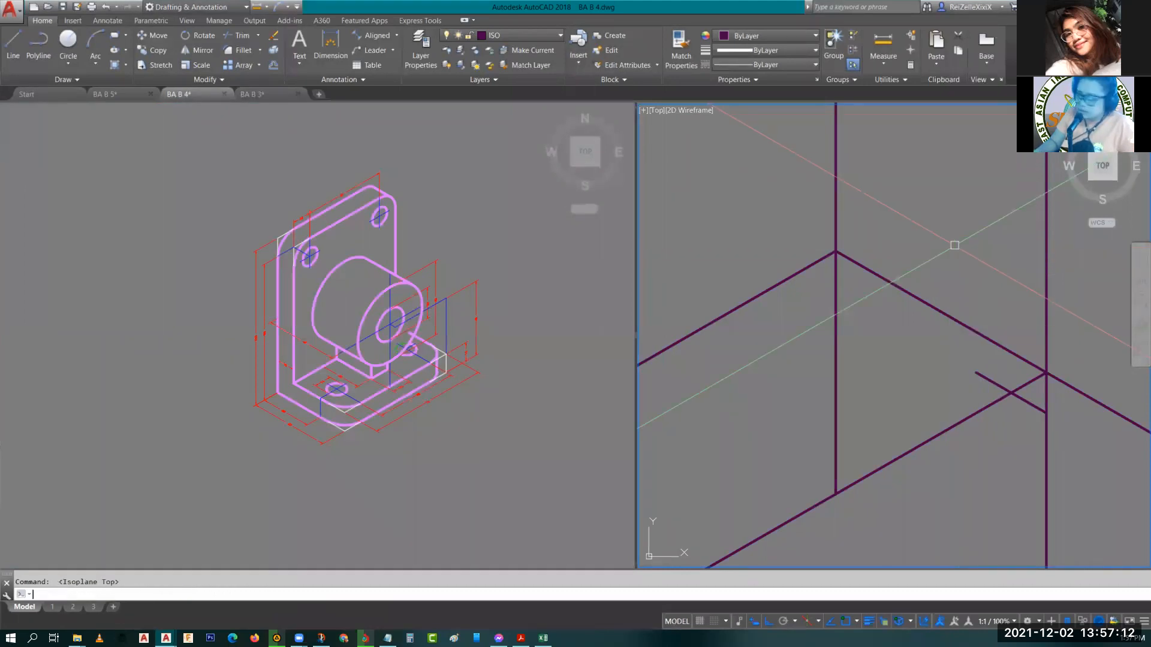
key("F5")
type("EL")
key("Return")
type("I")
key("Return")
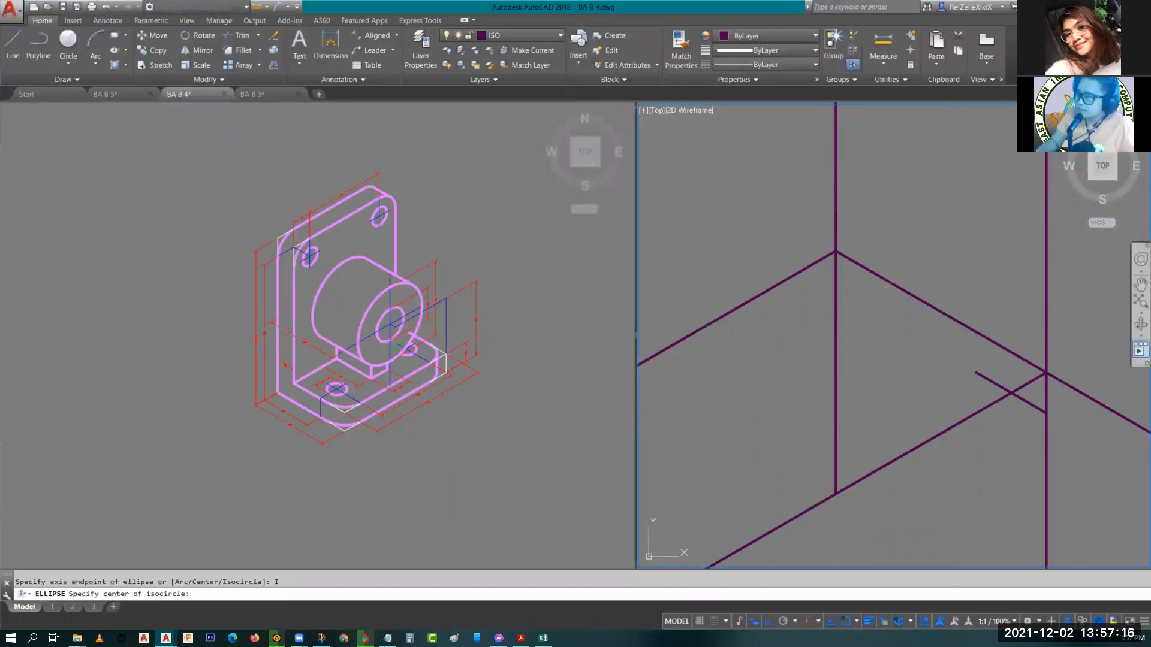
left_click(975, 371)
left_click(401, 292)
scroll(402, 293, "up", 4)
scroll(401, 293, "up", 3)
scroll(402, 292, "down", 3)
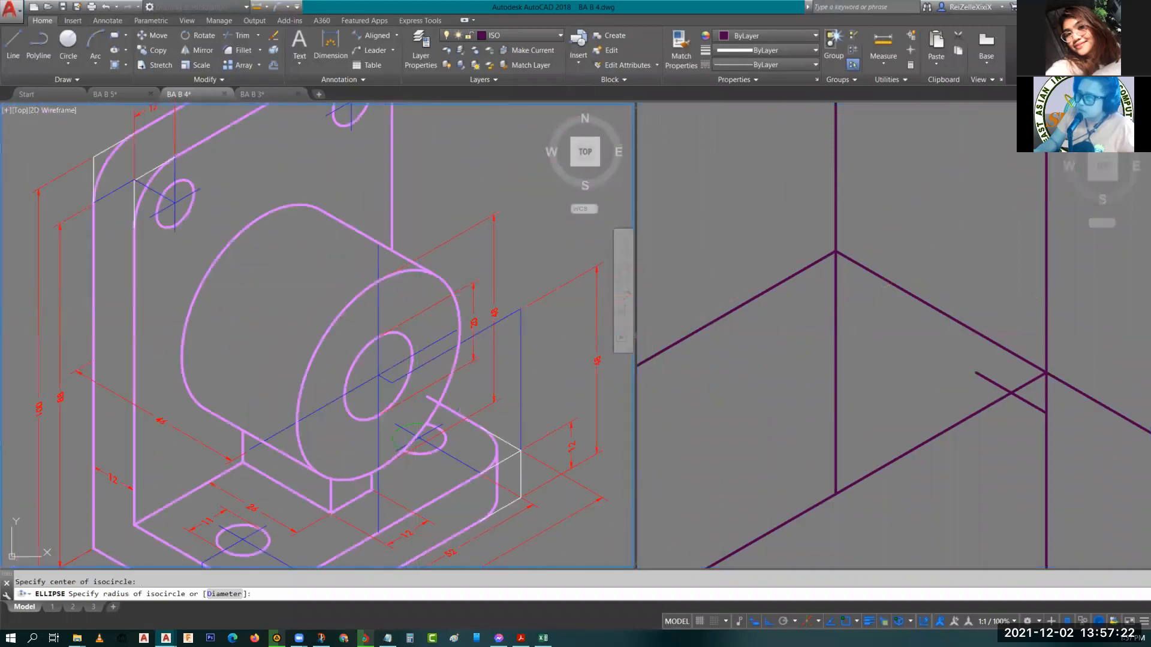
left_click(975, 264)
type("d")
key("Return")
type("20")
key("Return")
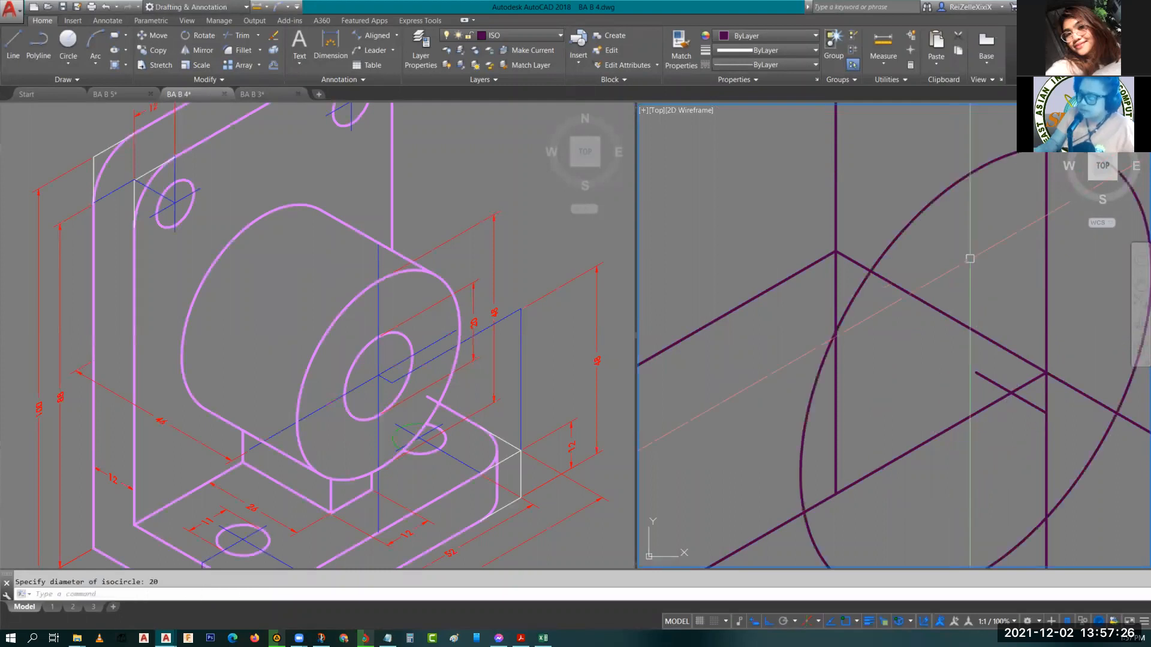
Draw a smaller concentric isocircle for the boss hole at the same centre.
scroll(983, 269, "down", 3)
scroll(998, 282, "up", 2)
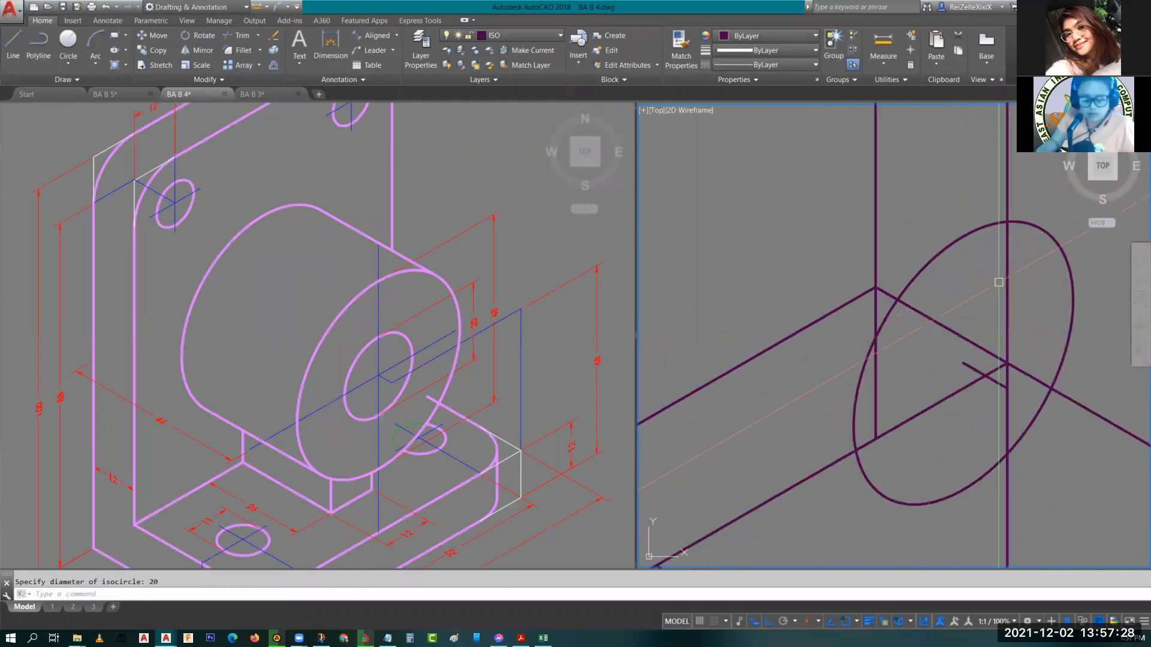
key("Return")
type("i")
key("Return")
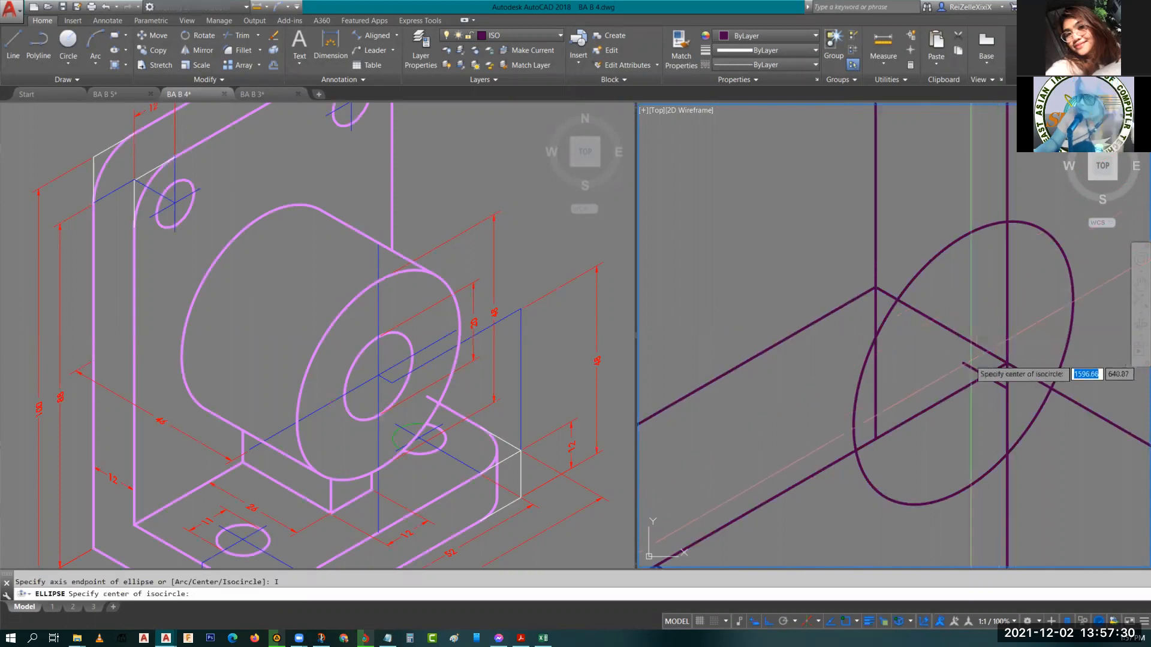
left_click(963, 364)
type("d")
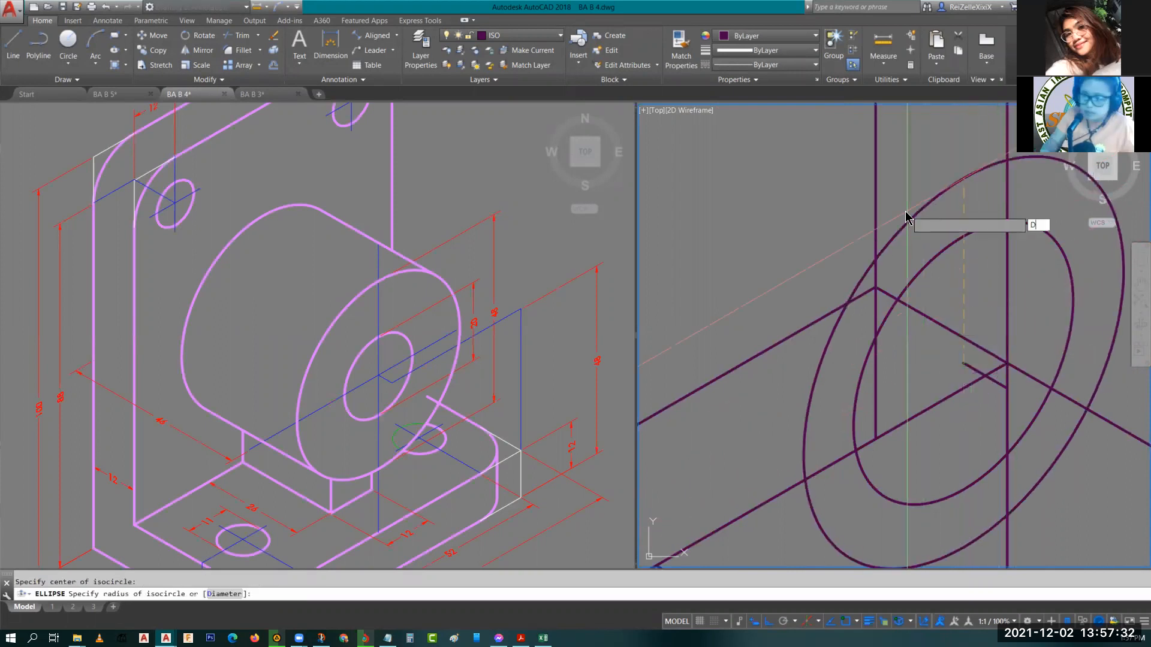
key("Return")
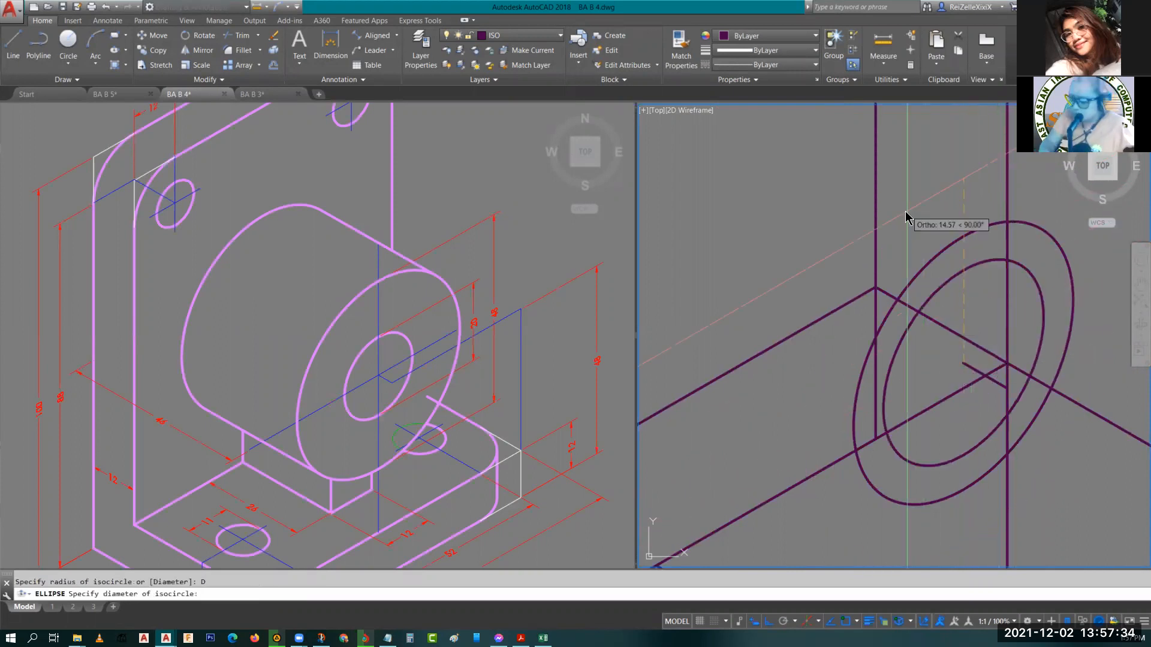
key("Escape")
Delete the short guide line and the vertical construction line at the isocircles' centre.
scroll(1002, 338, "down", 5)
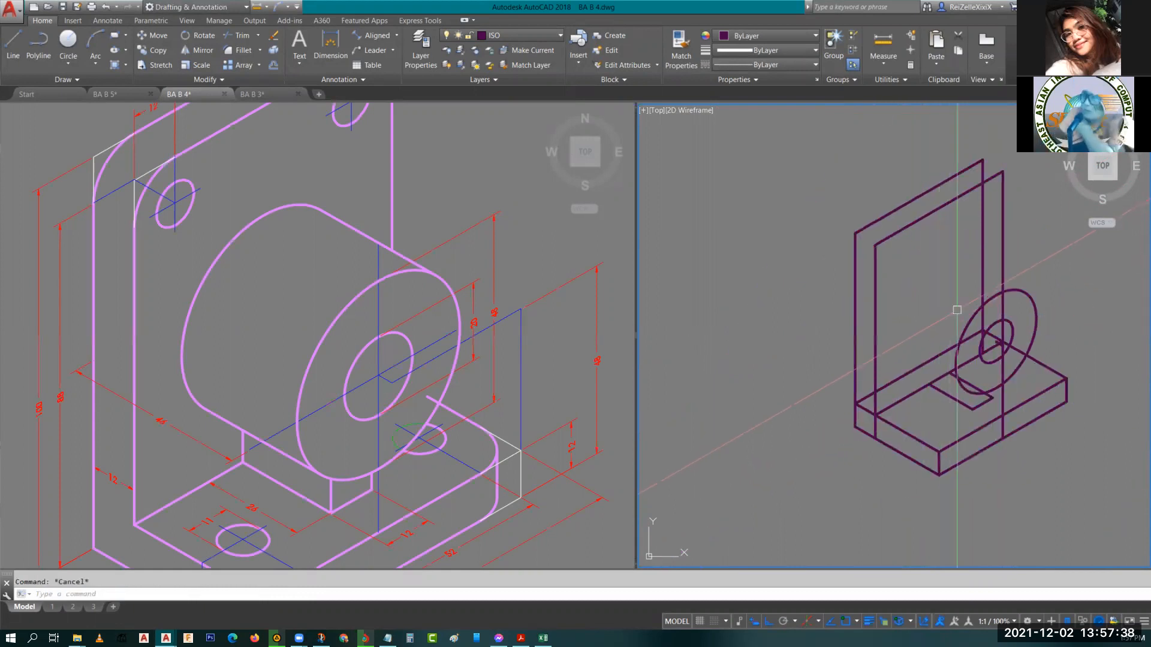
scroll(916, 318, "up", 3)
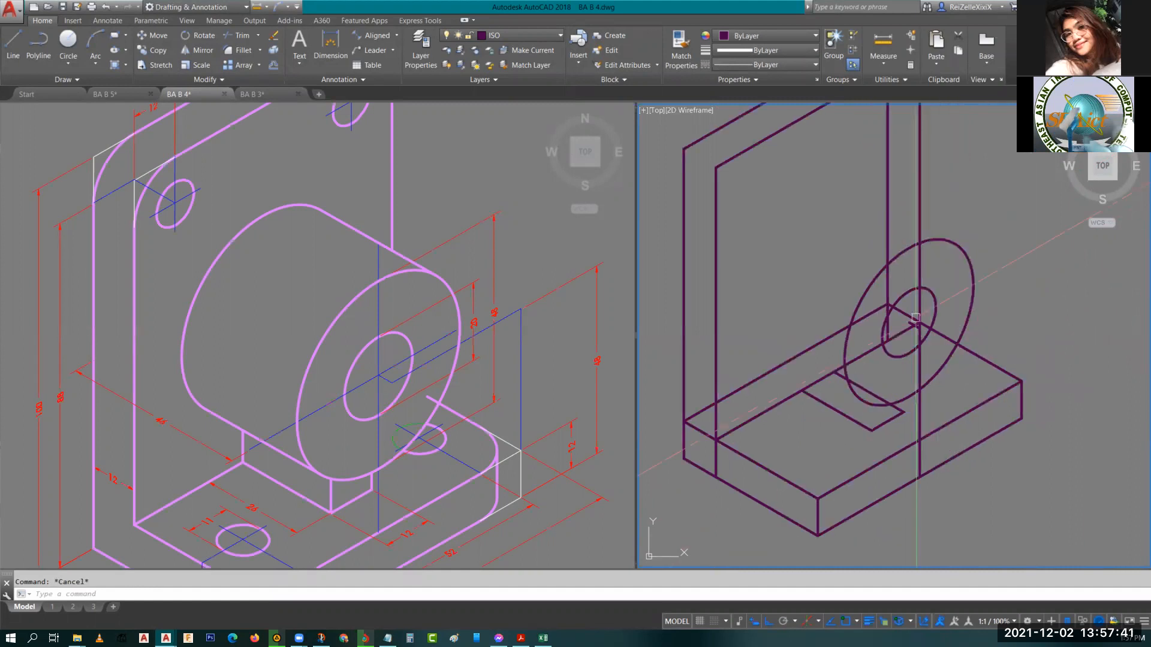
scroll(915, 317, "up", 4)
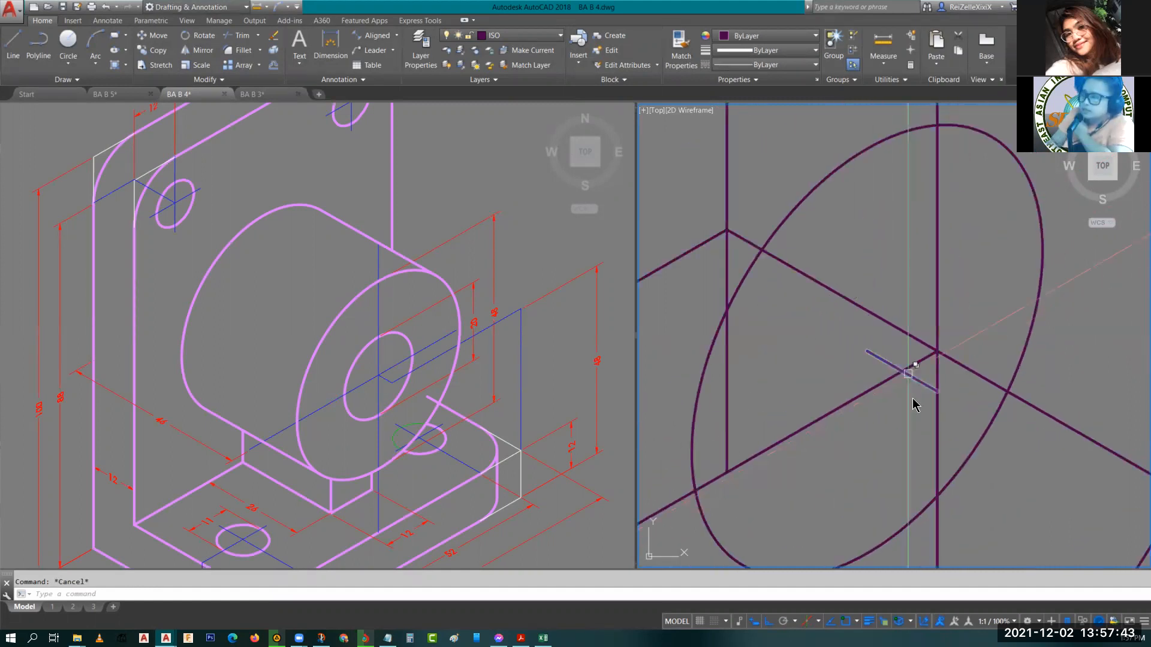
left_click(908, 374)
scroll(910, 408, "down", 4)
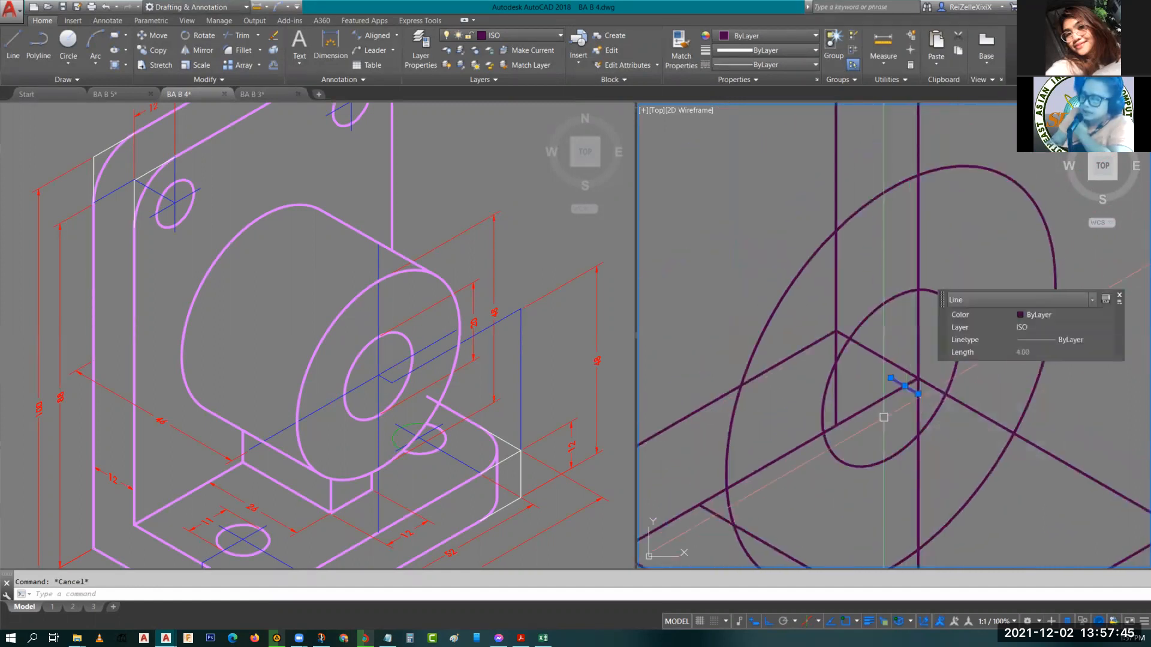
scroll(884, 417, "down", 4)
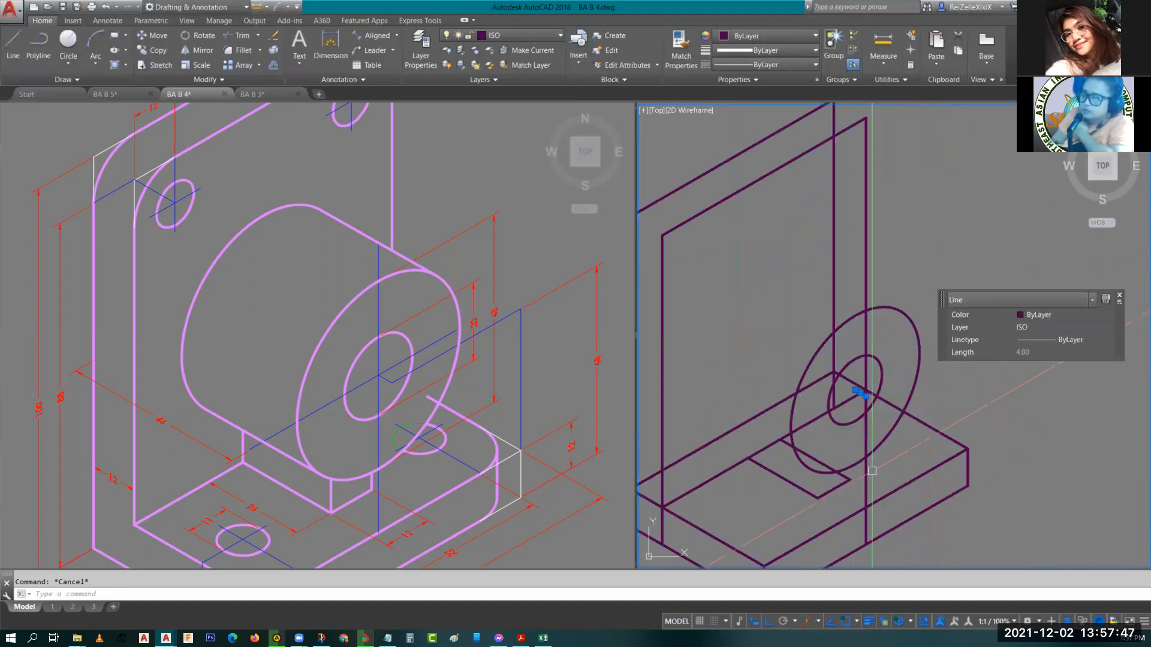
left_click(869, 471)
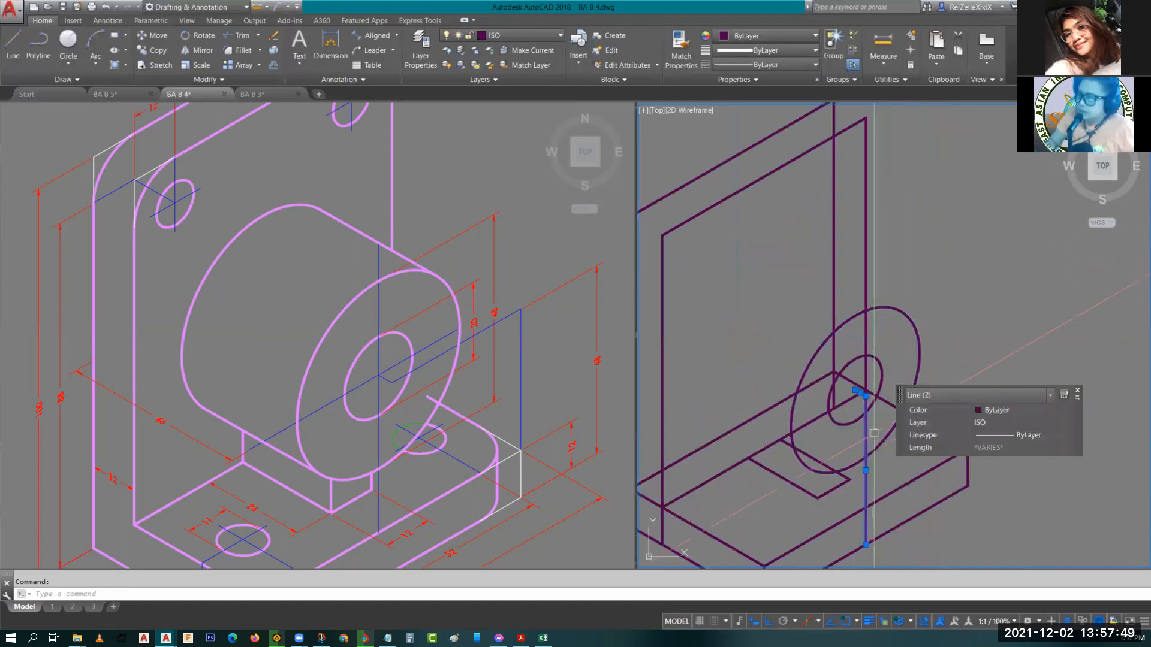
key("Delete")
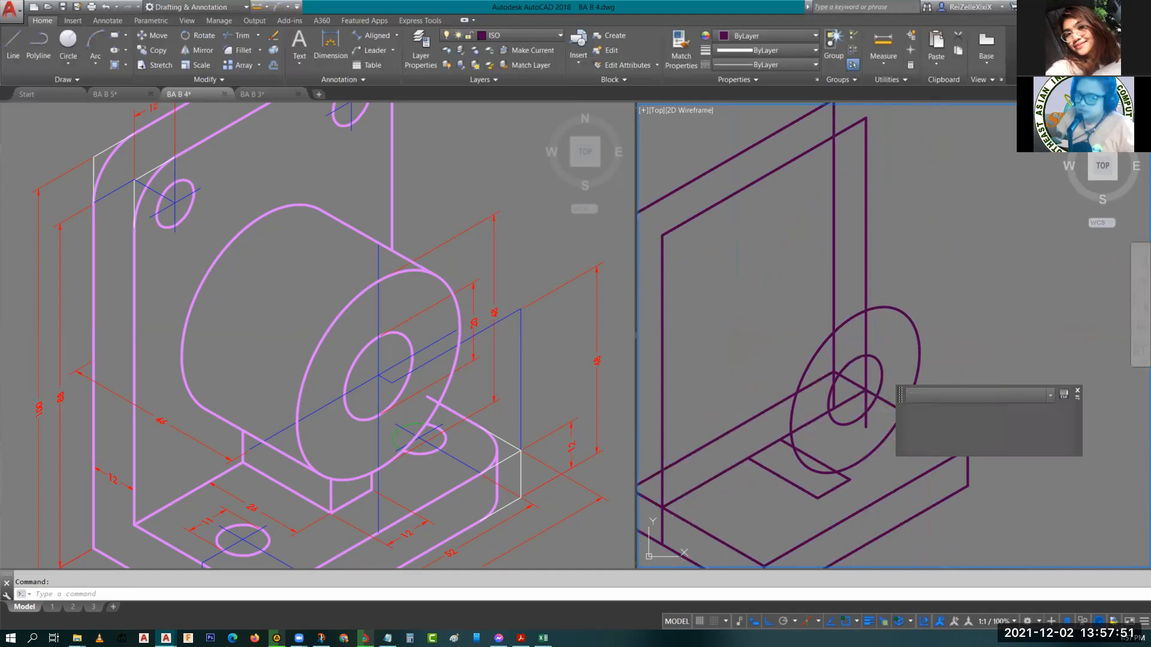
key("Escape")
Trim the construction line segments crossing inside the isocircles with Trim.
scroll(883, 400, "up", 2)
type("TR")
key("Return")
scroll(899, 391, "up", 2)
left_click(872, 408)
left_click(830, 450)
left_click(828, 417)
left_click(825, 343)
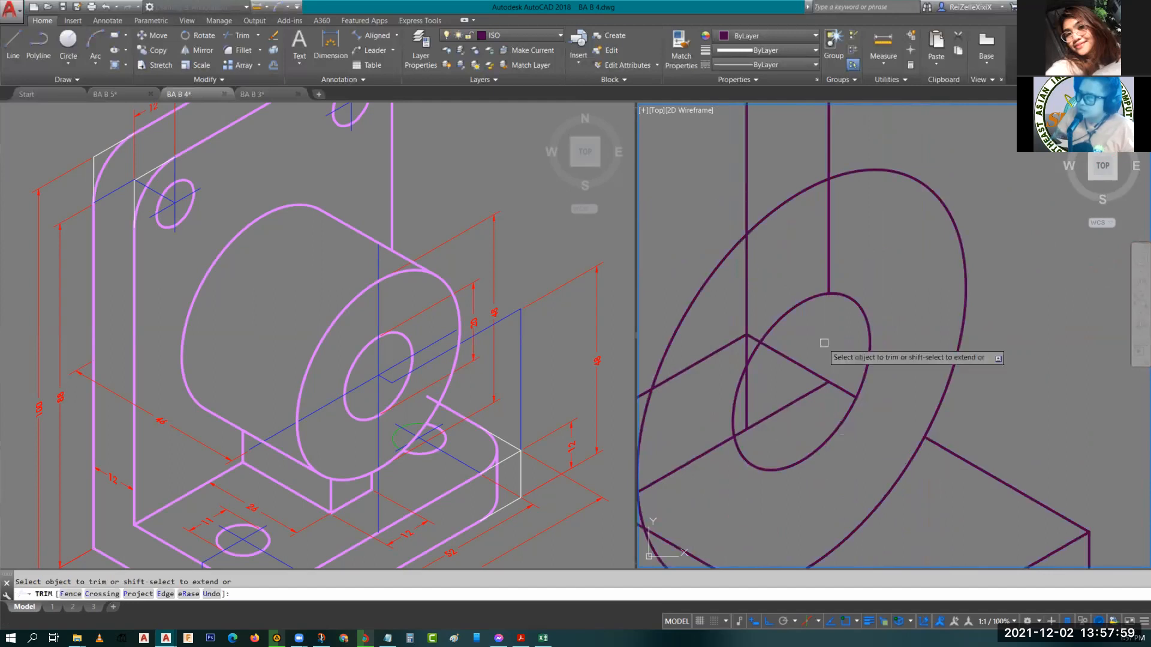
scroll(824, 343, "down", 3)
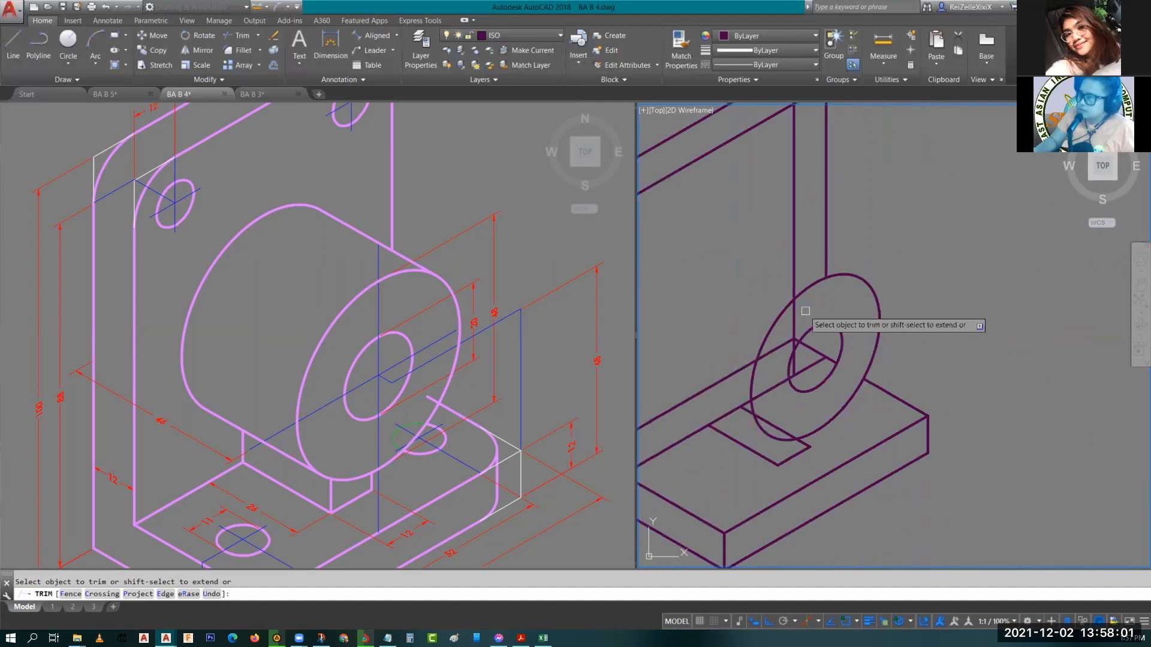
scroll(851, 311, "up", 4)
scroll(917, 291, "down", 3)
key("Escape")
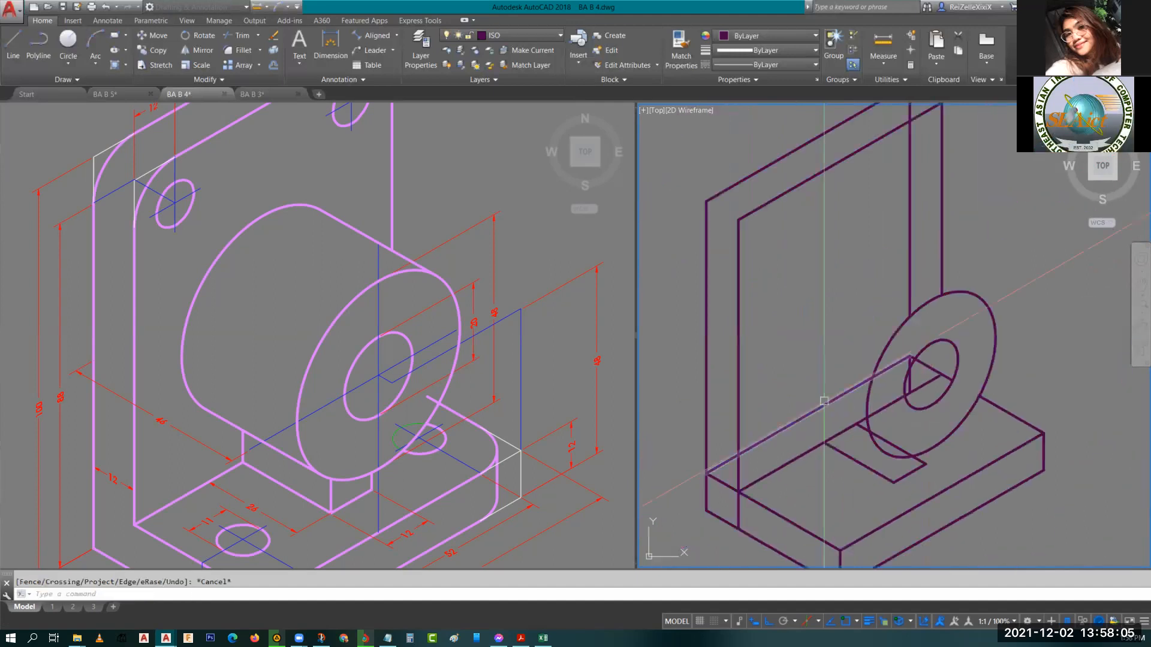
Erase a leftover guide line and trim the excess edges near the base's lower left corner.
left_click(824, 400)
key("Delete")
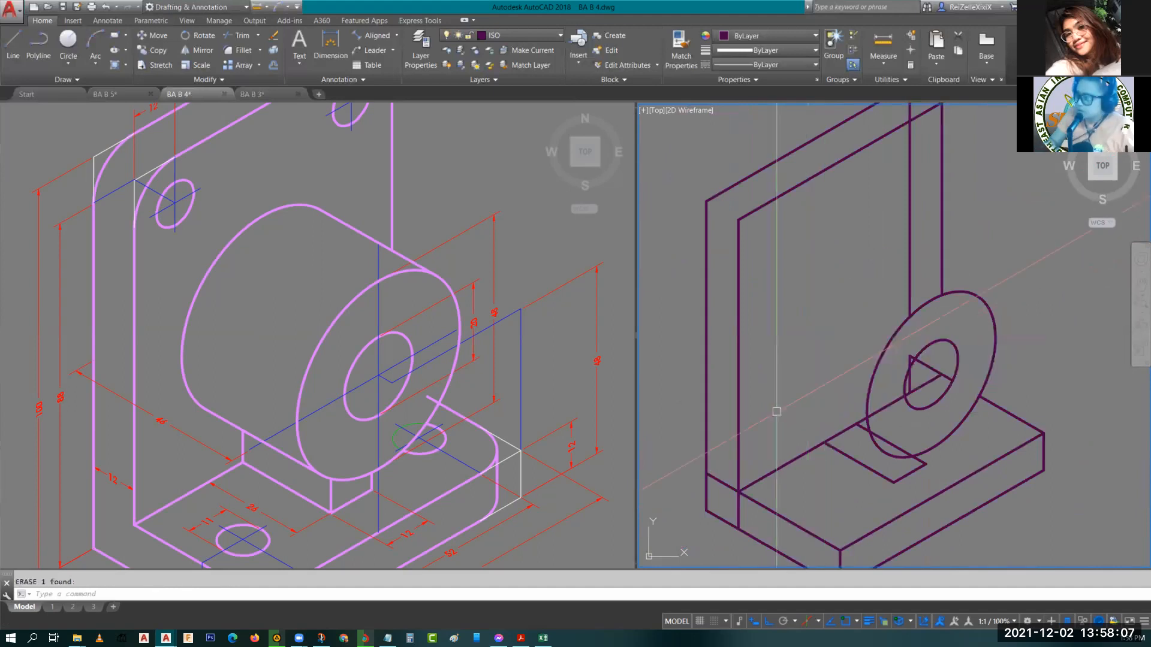
type("tr")
key("Return")
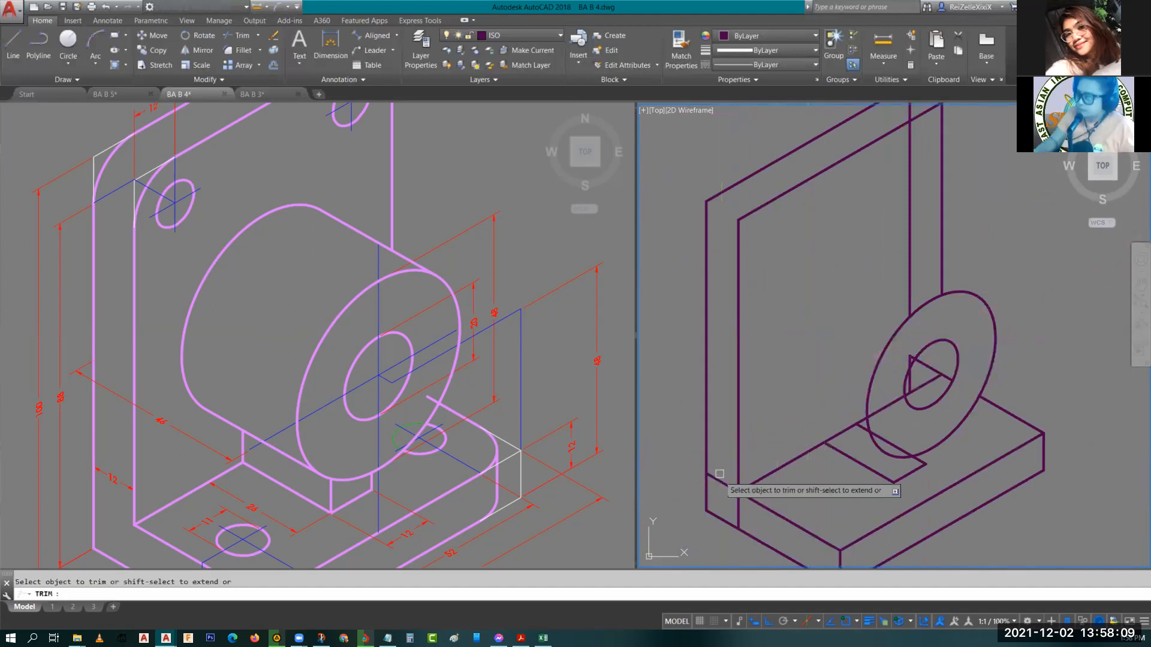
left_click(721, 481)
left_click(739, 514)
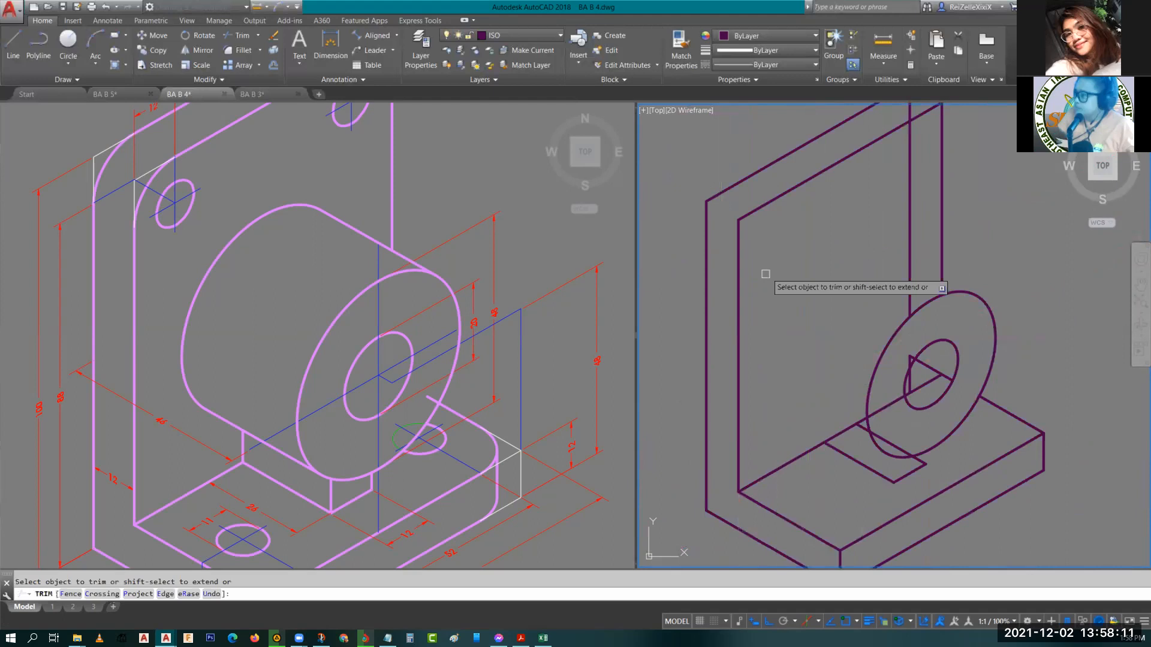
key("Escape")
Erase the tall vertical guide line above the isocircles.
mouse_move(902, 377)
middle_mouse_down()
mouse_move(809, 295)
mouse_move(871, 348)
middle_mouse_up()
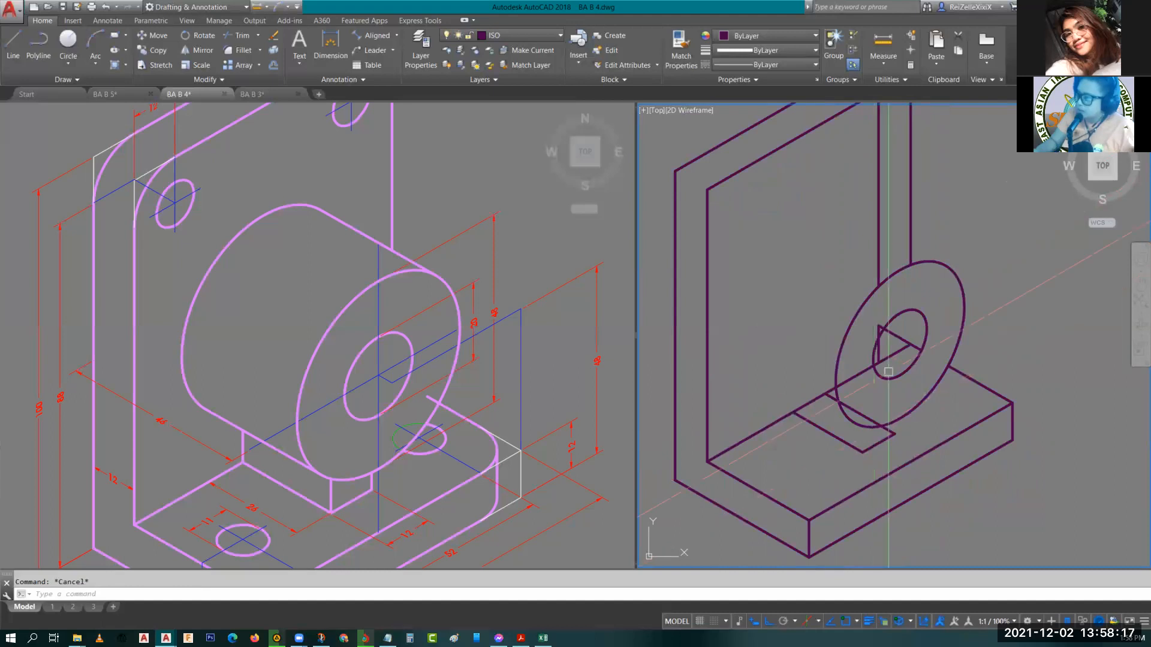
middle_click_drag(888, 371, 869, 344)
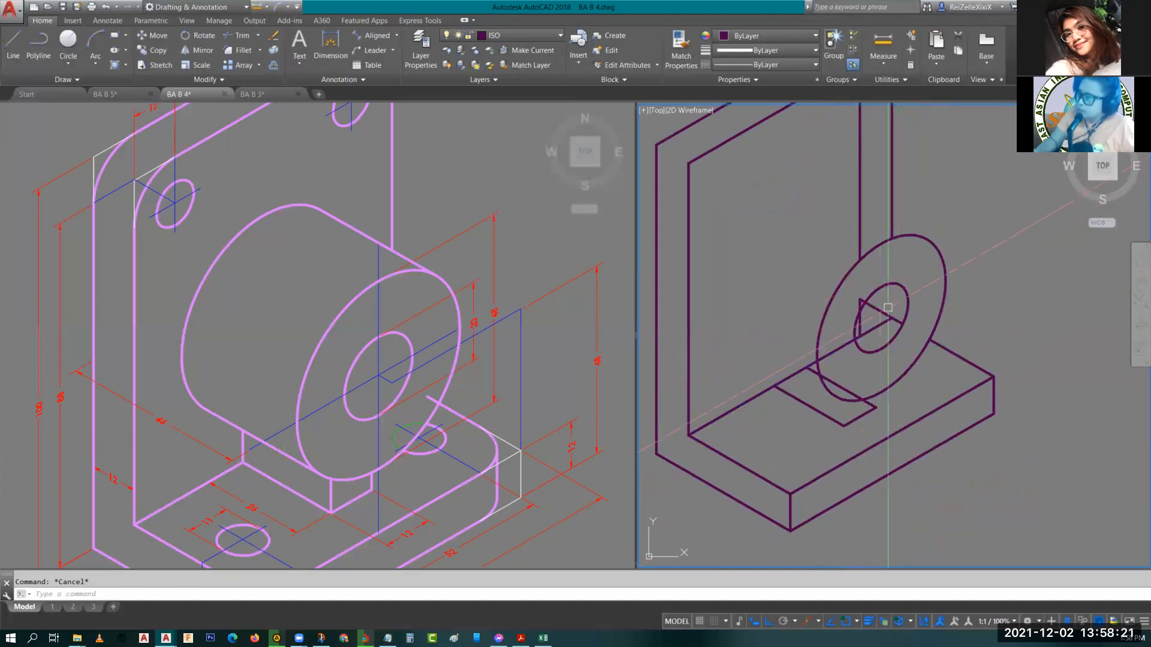
left_click(905, 302)
left_click(901, 238)
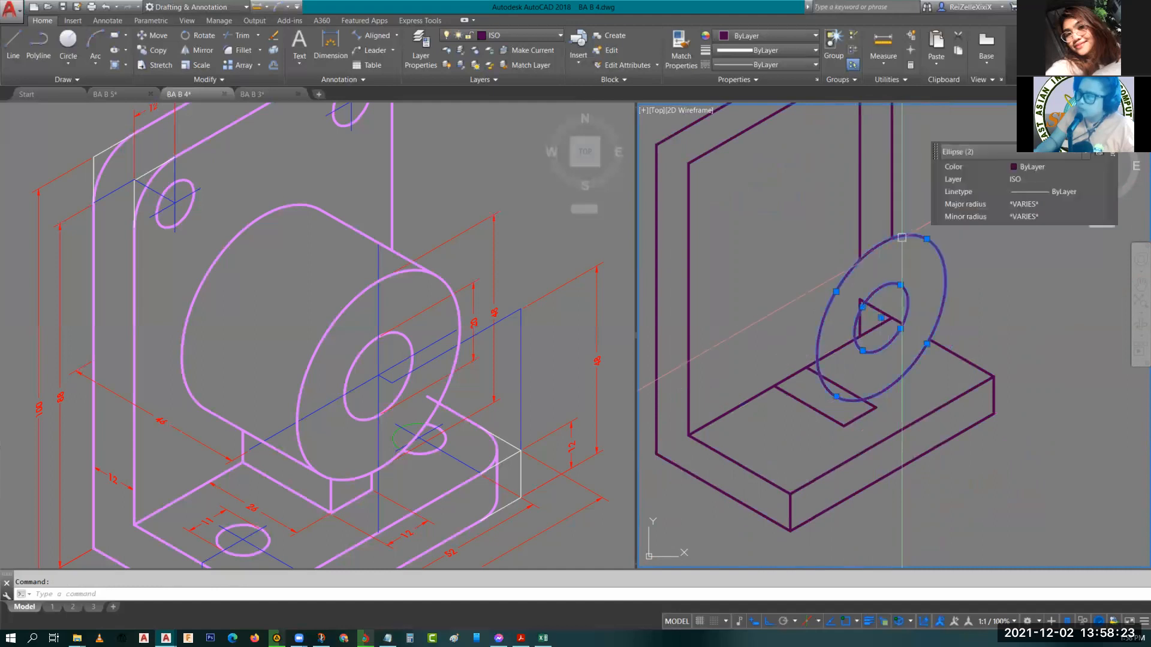
key("Escape")
middle_click_drag(854, 124, 900, 232)
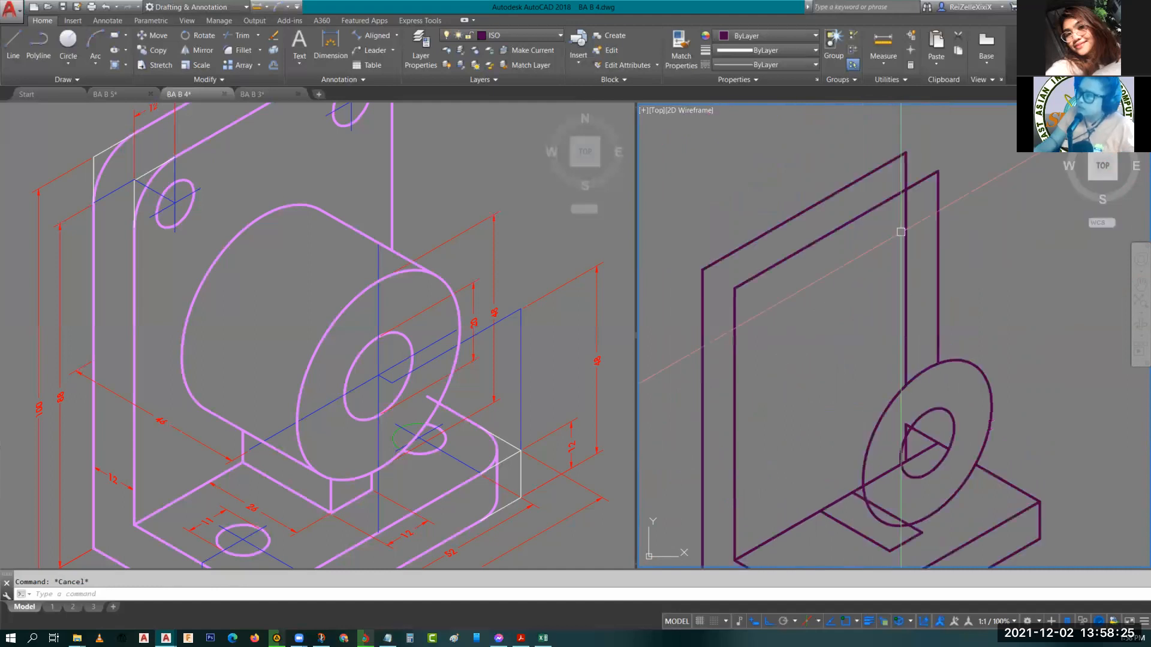
left_click(901, 232)
type("E")
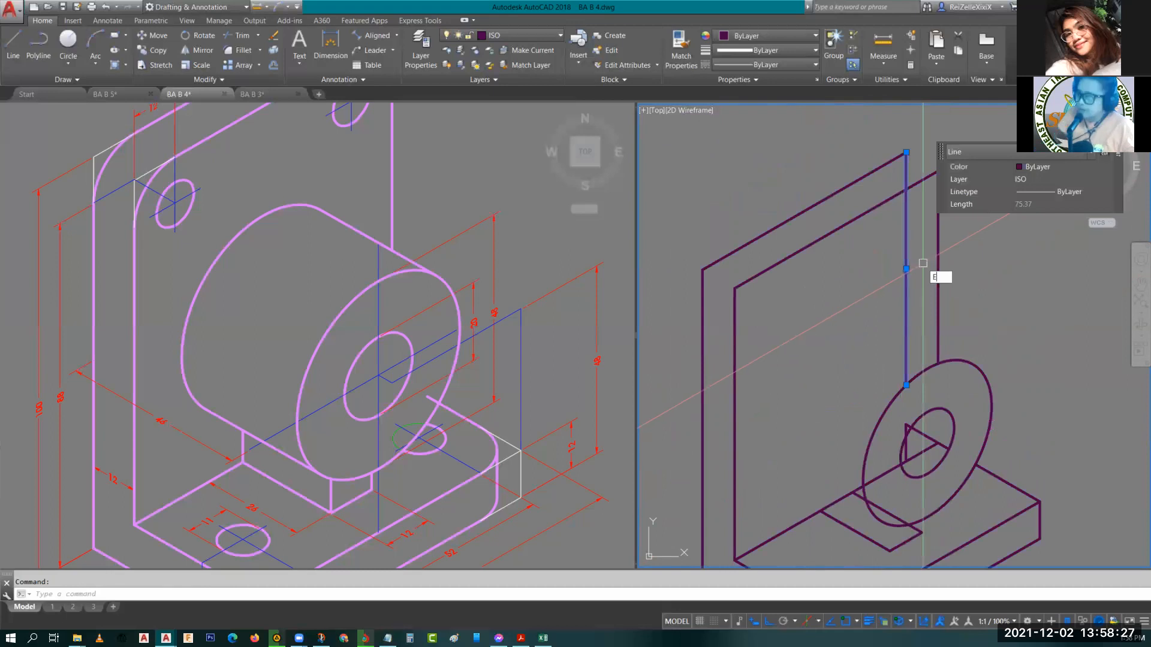
key("Return")
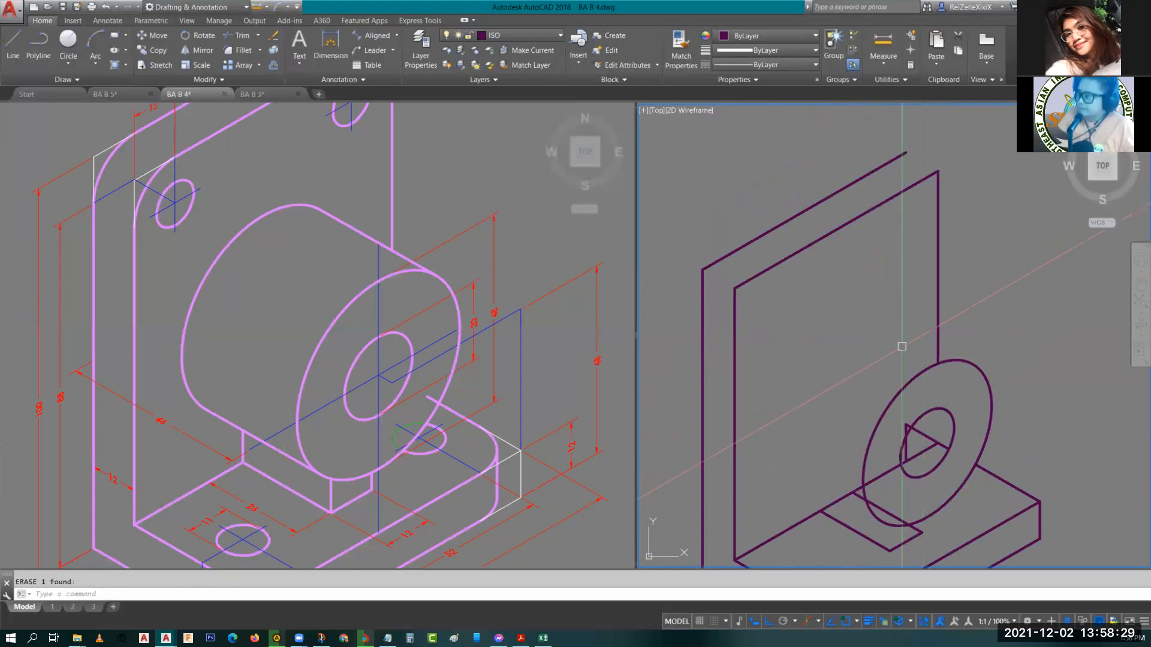
middle_click_drag(902, 347, 813, 226)
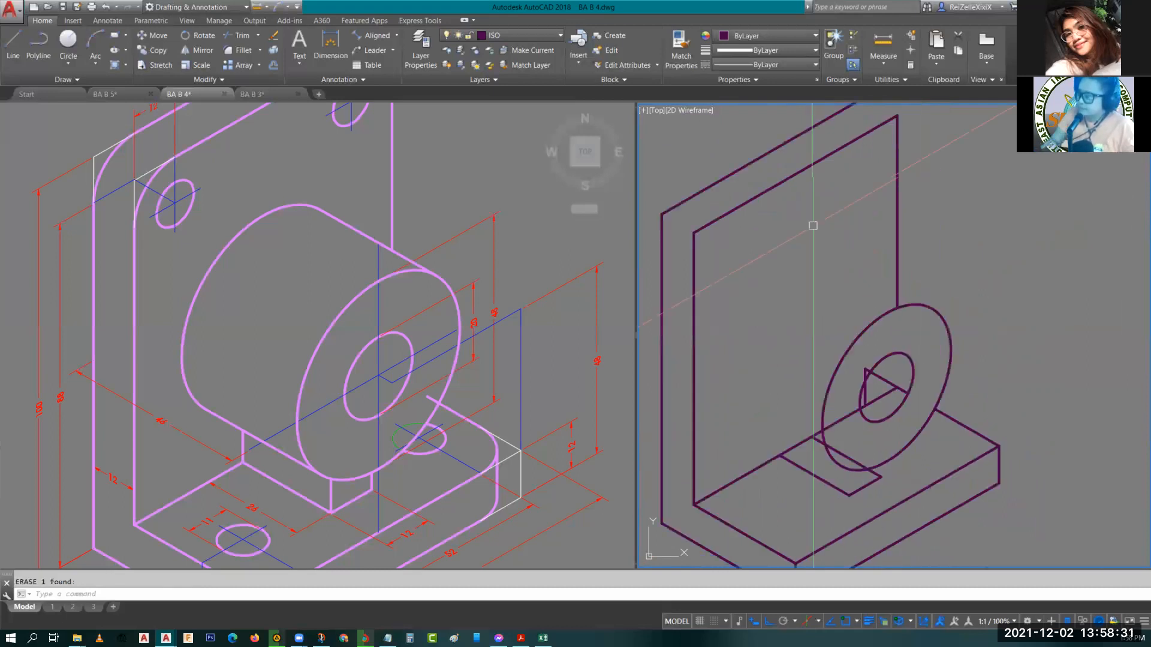
key("Escape")
Copy both isocircles from their centre 34 units back along the left isoplane.
scroll(892, 372, "up", 3)
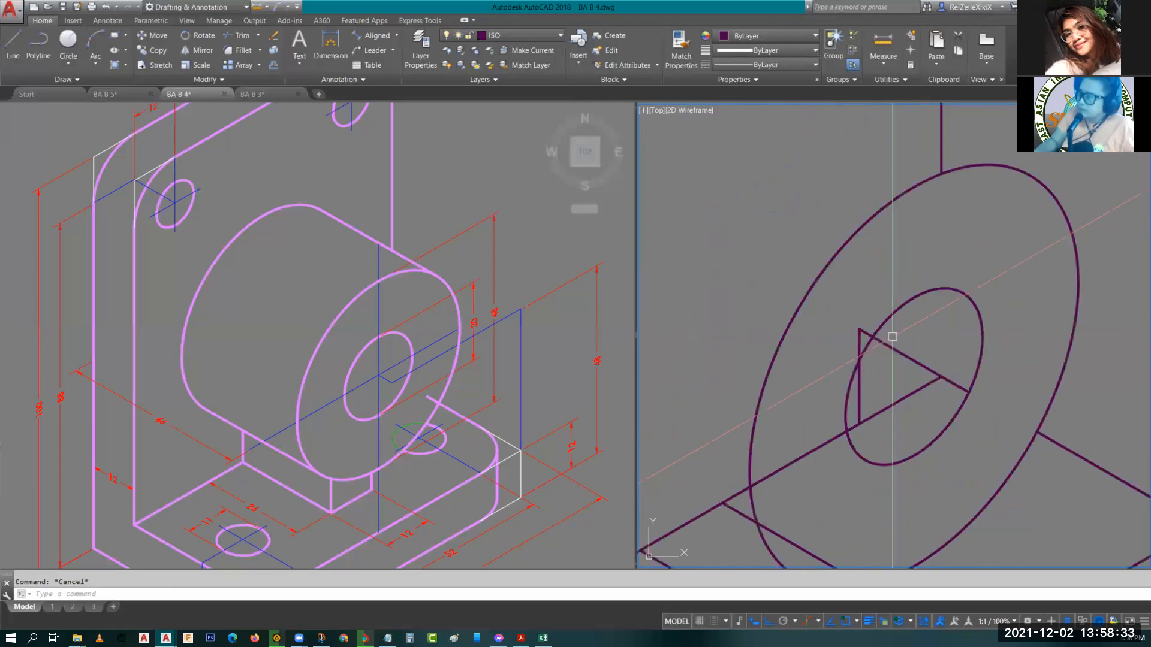
left_click(941, 320)
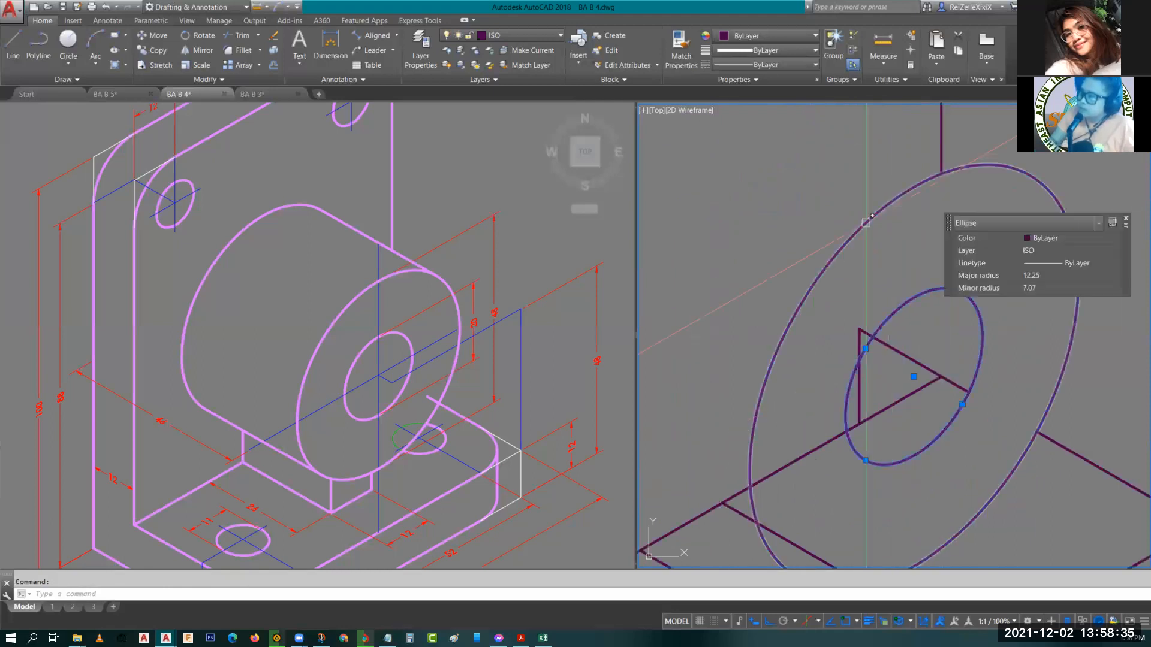
left_click(866, 223)
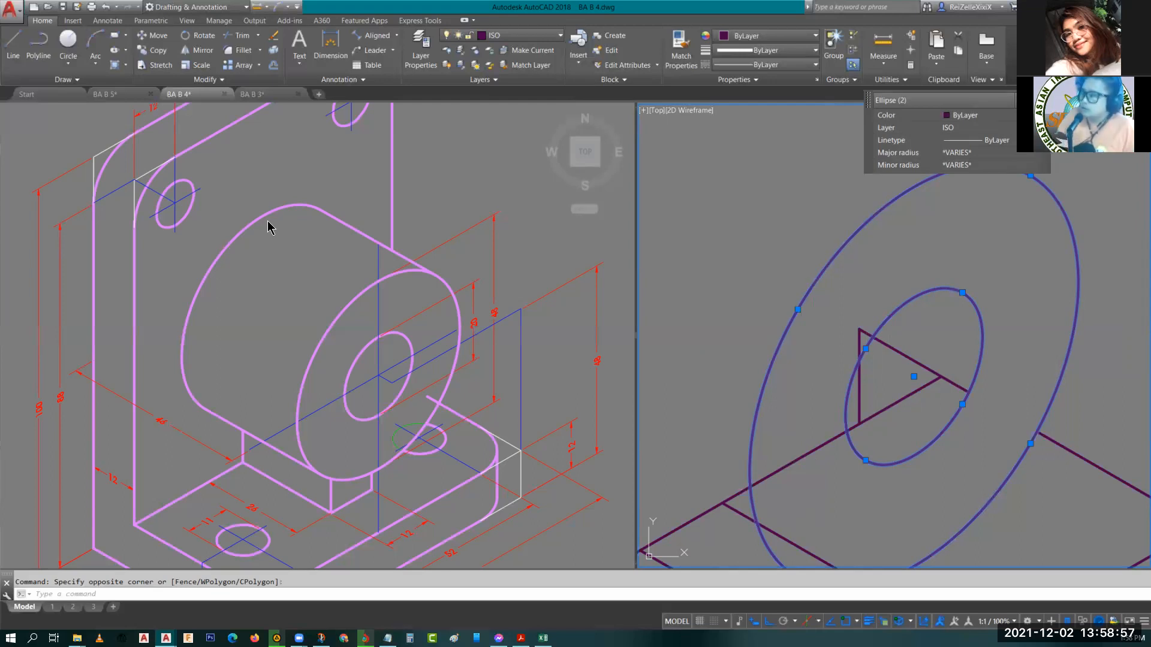
scroll(881, 296, "down", 8)
scroll(882, 324, "up", 5)
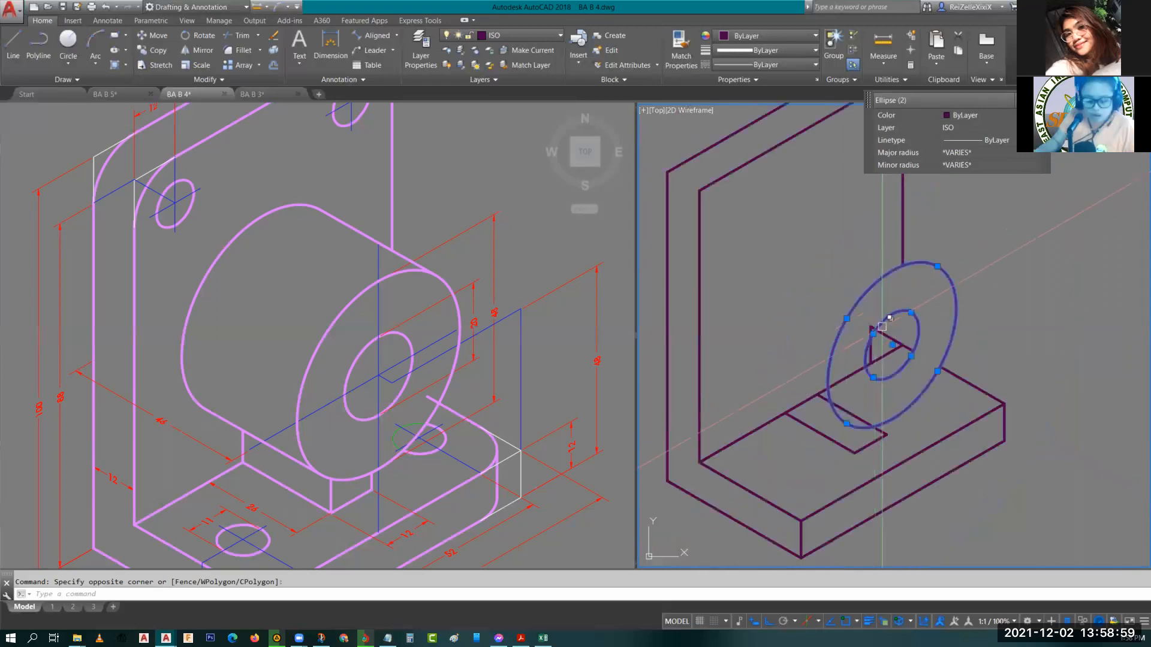
type("co")
key("Return")
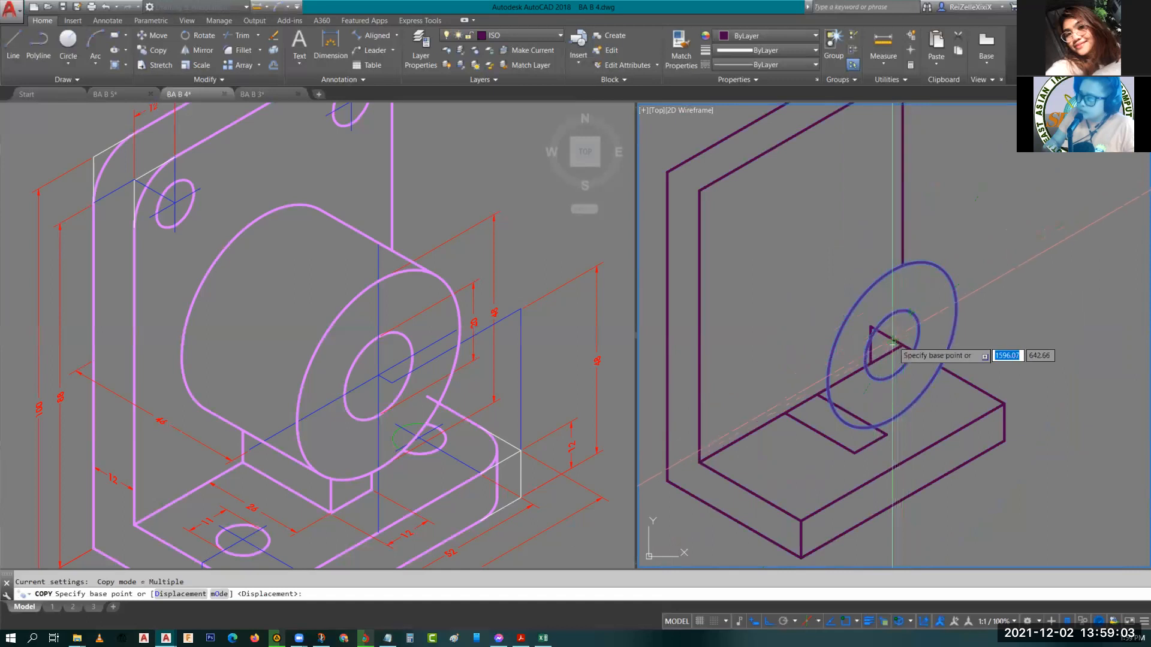
scroll(893, 343, "up", 4)
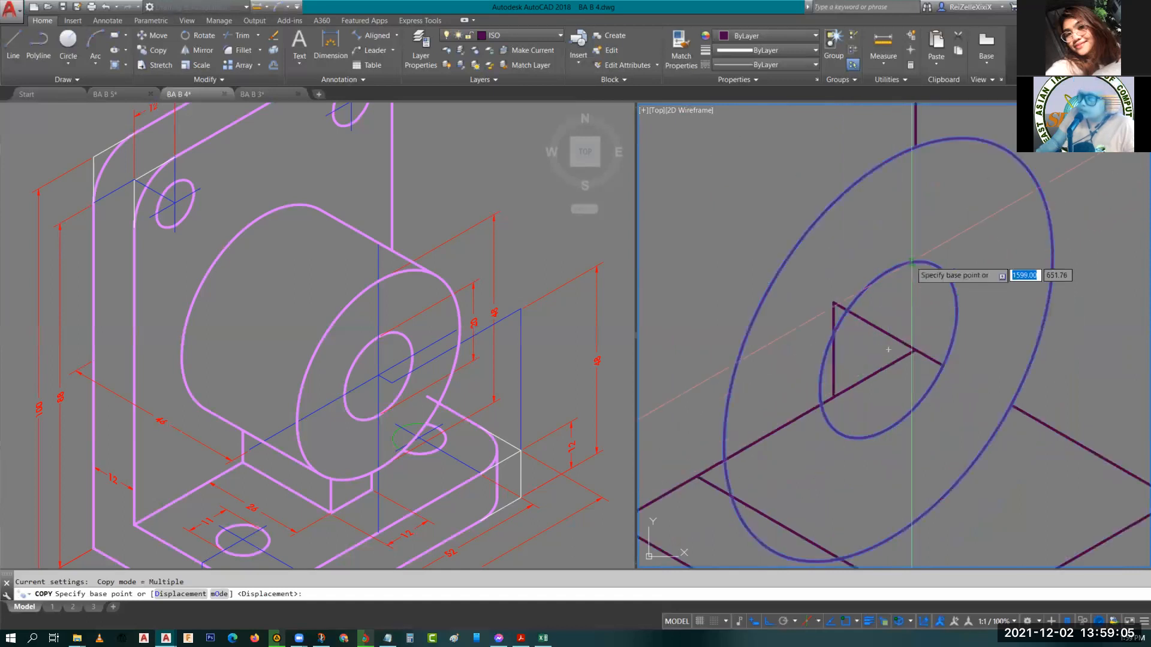
left_click(888, 350)
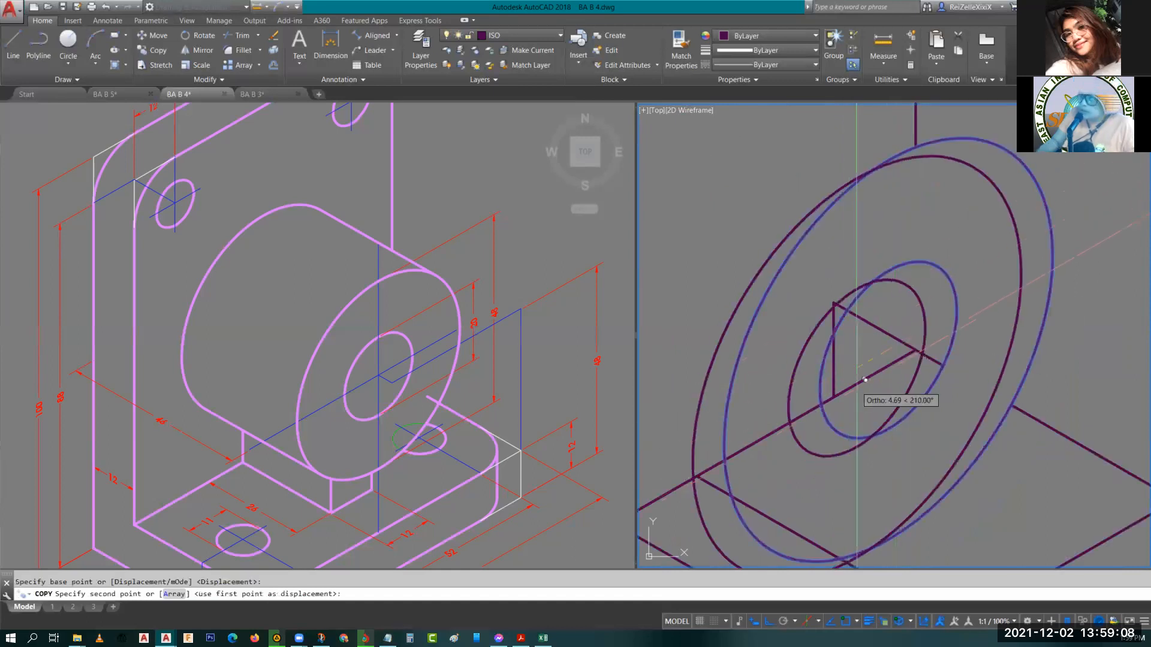
key("F5")
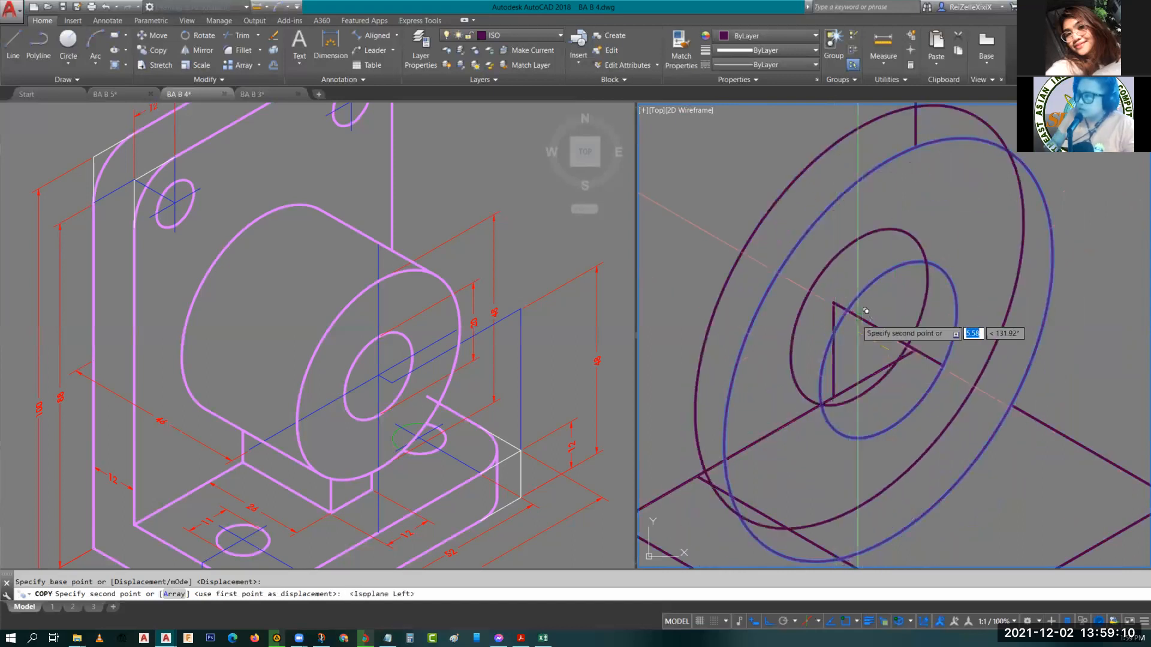
scroll(866, 310, "down", 5)
middle_click_drag(860, 316, 962, 403)
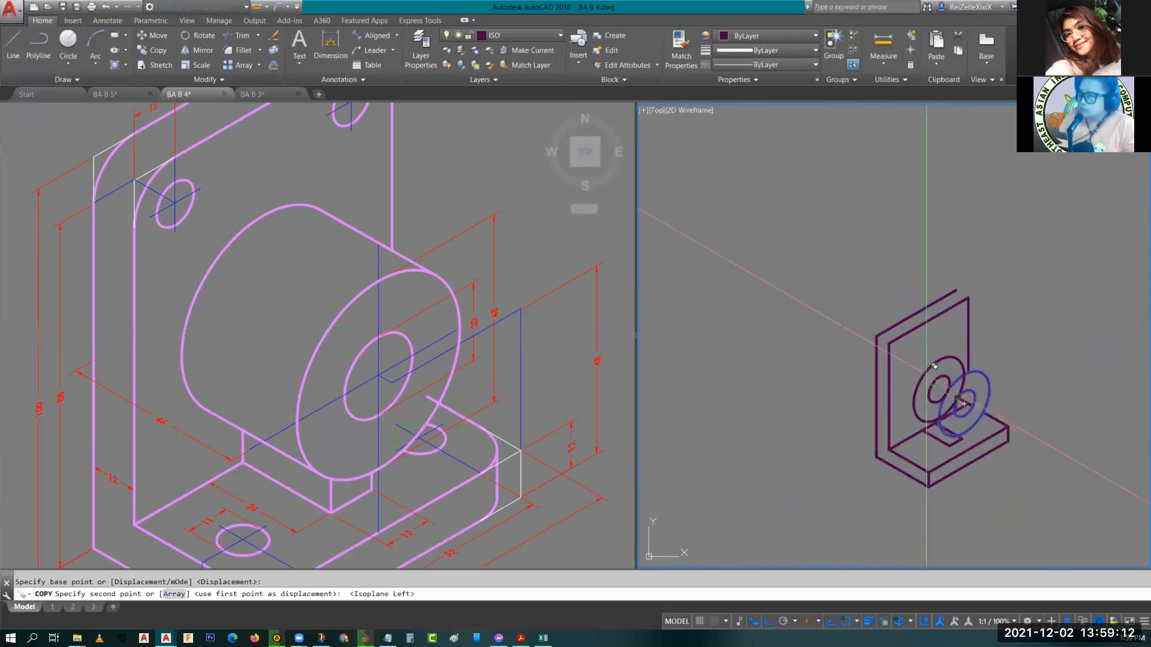
scroll(934, 366, "up", 5)
scroll(1016, 429, "down", 4)
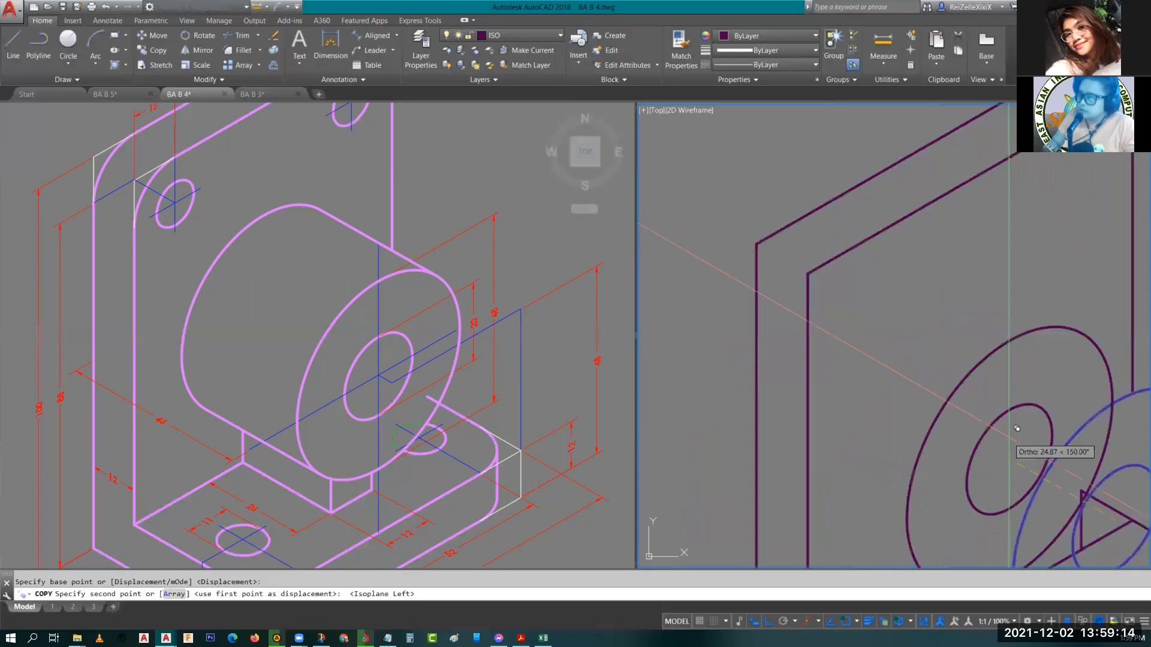
type("34")
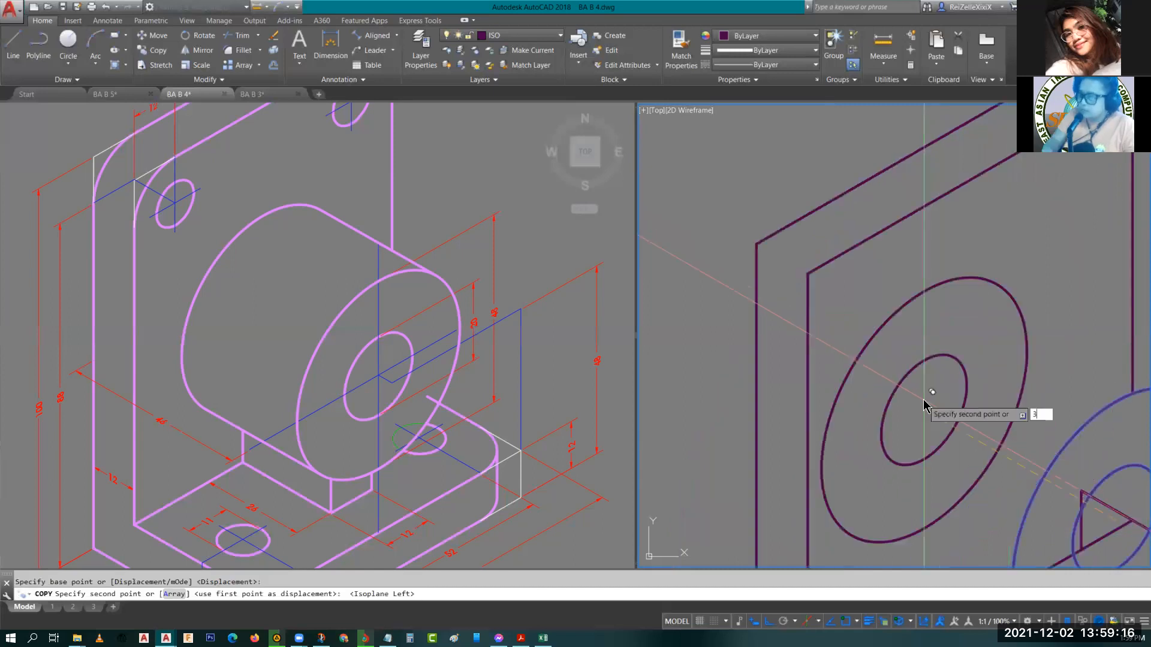
key("Return")
key("Escape")
key("Escape")
Erase the inner hole circle of the copied isocircle pair.
middle_click_drag(1000, 405, 870, 335)
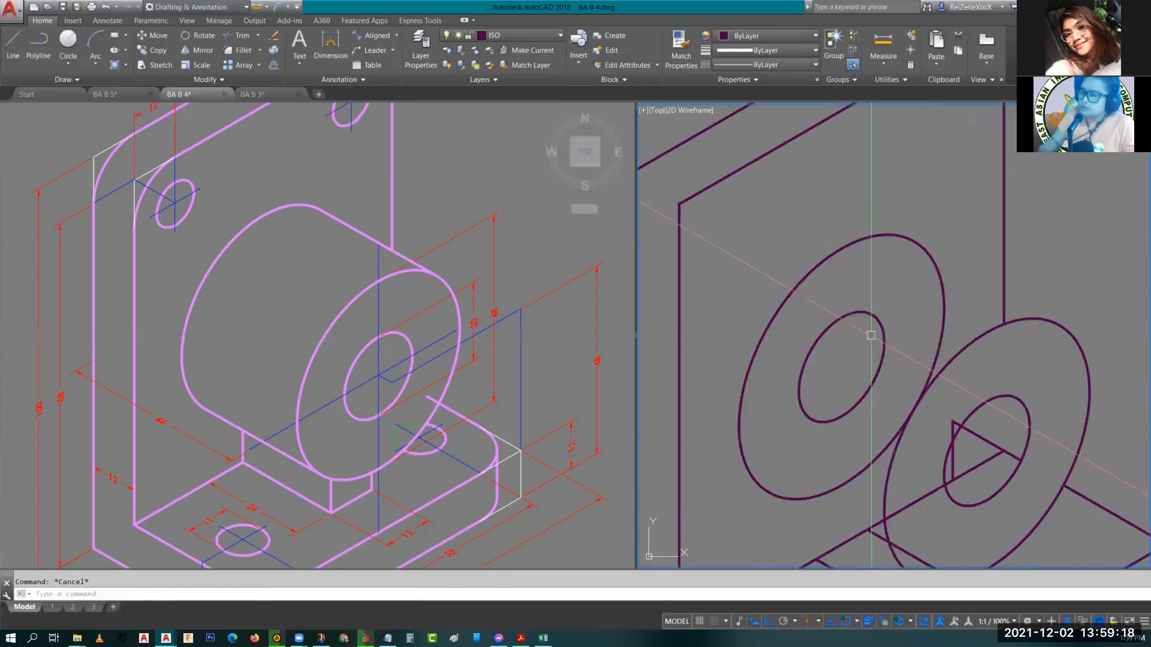
scroll(871, 335, "down", 3)
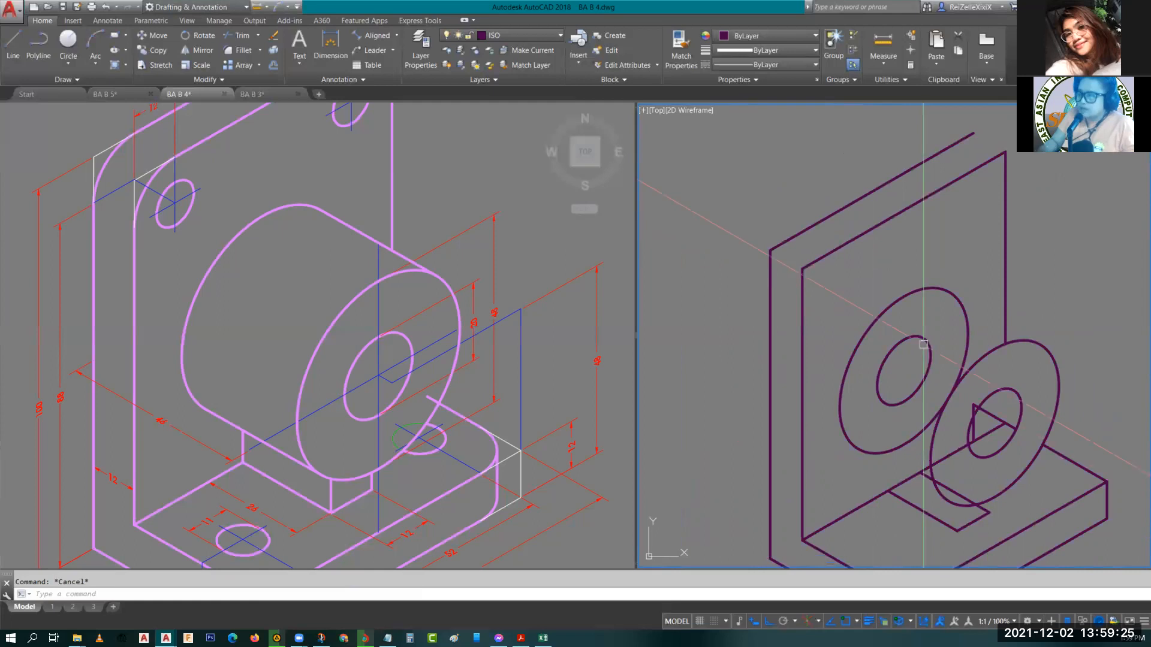
left_click(923, 344)
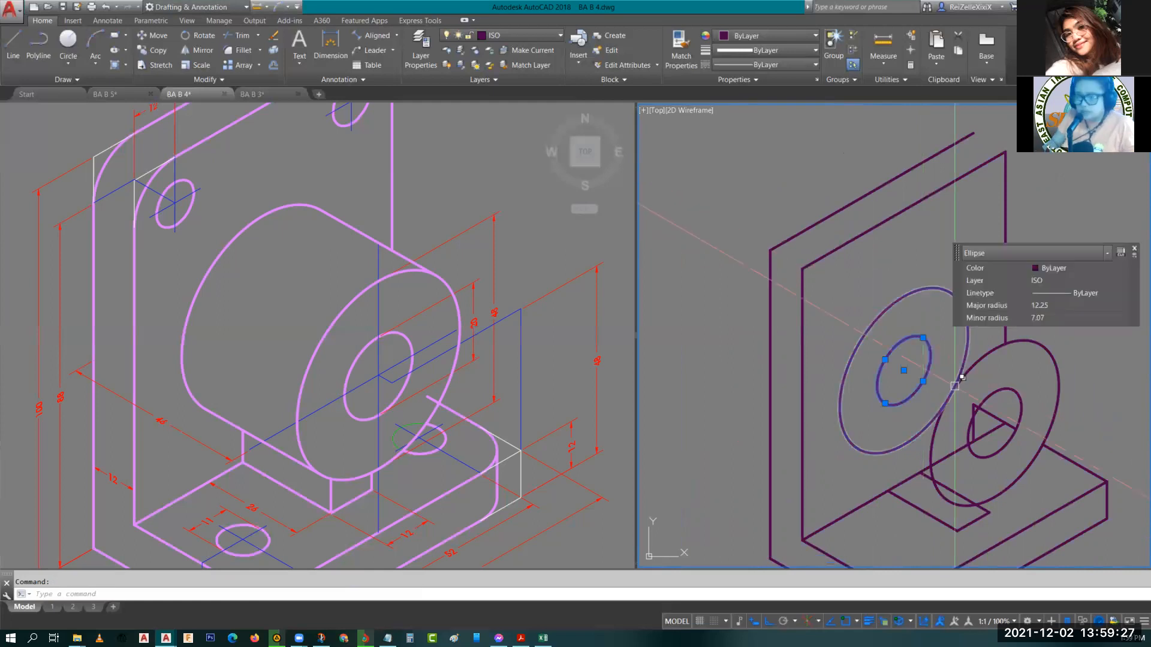
type("E")
key("Return")
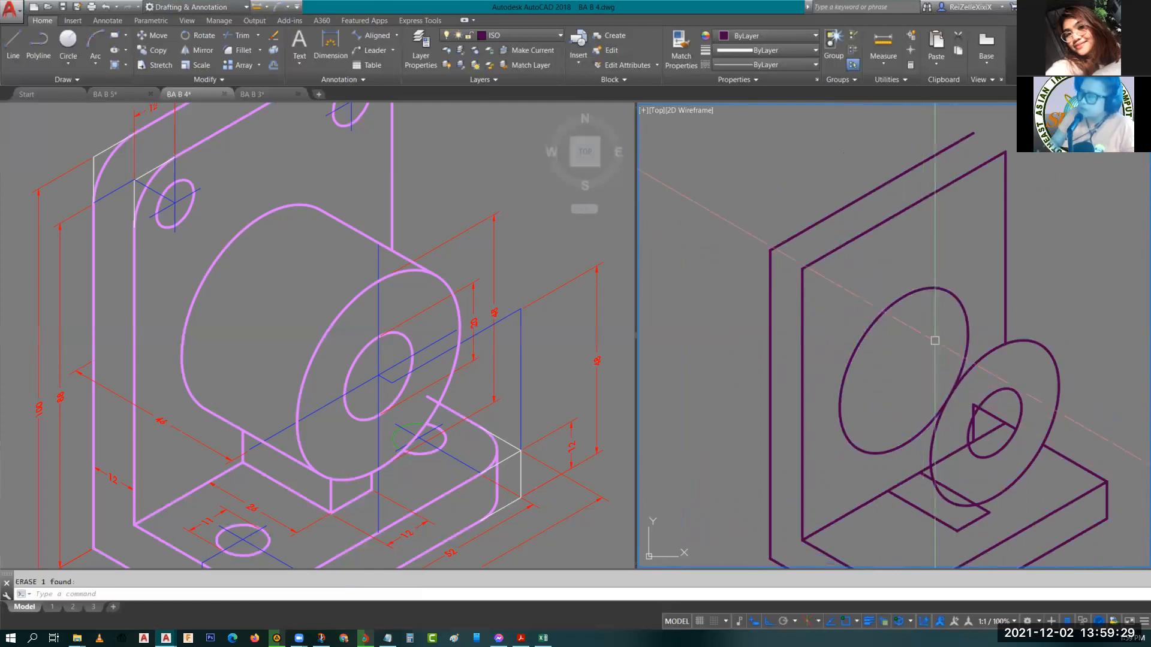
Draw the tangent edge lines joining the front and back isocircles of the cylinder along the 150° isometric direction.
middle_click_drag(942, 361, 933, 393)
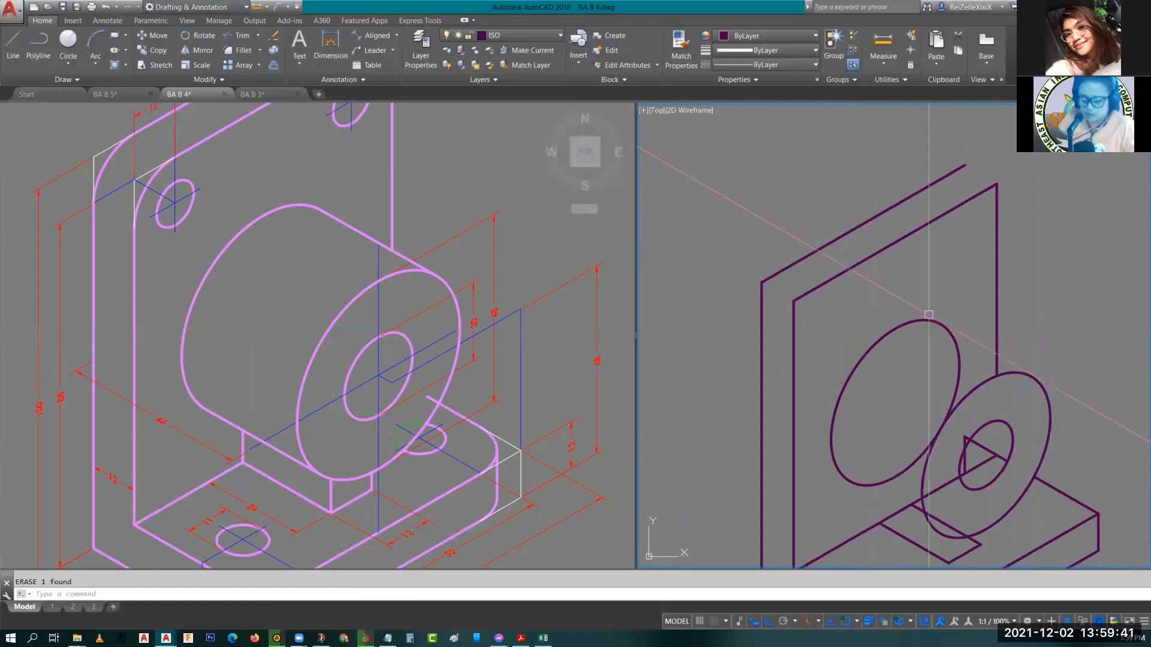
type("L")
key("Return")
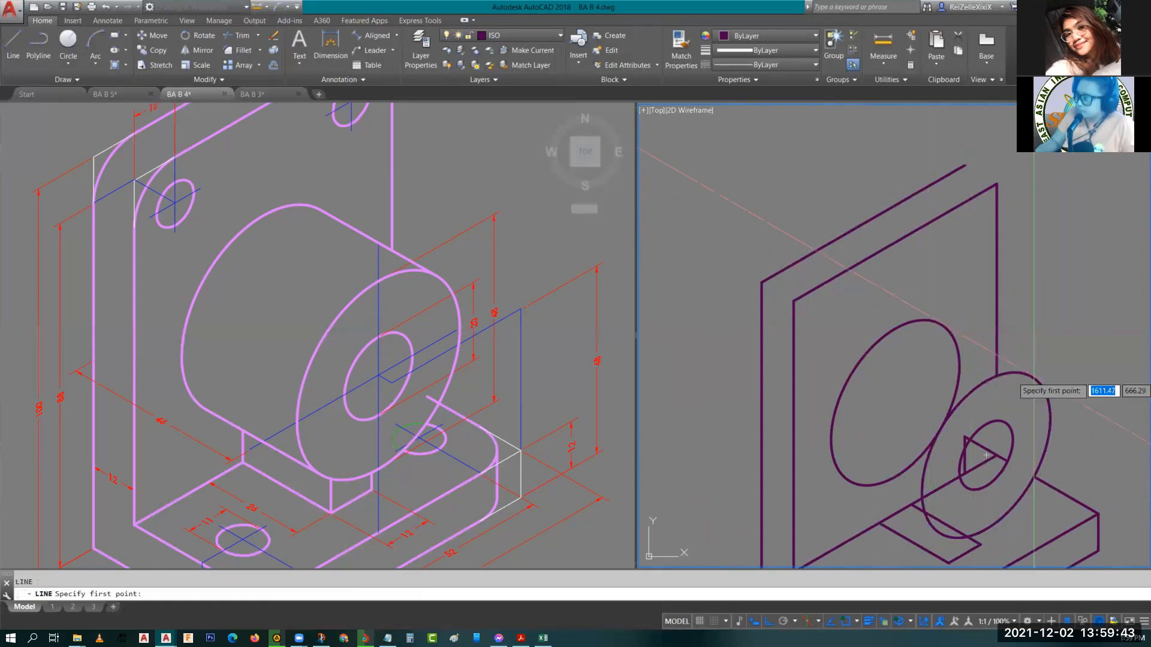
left_click(1034, 379)
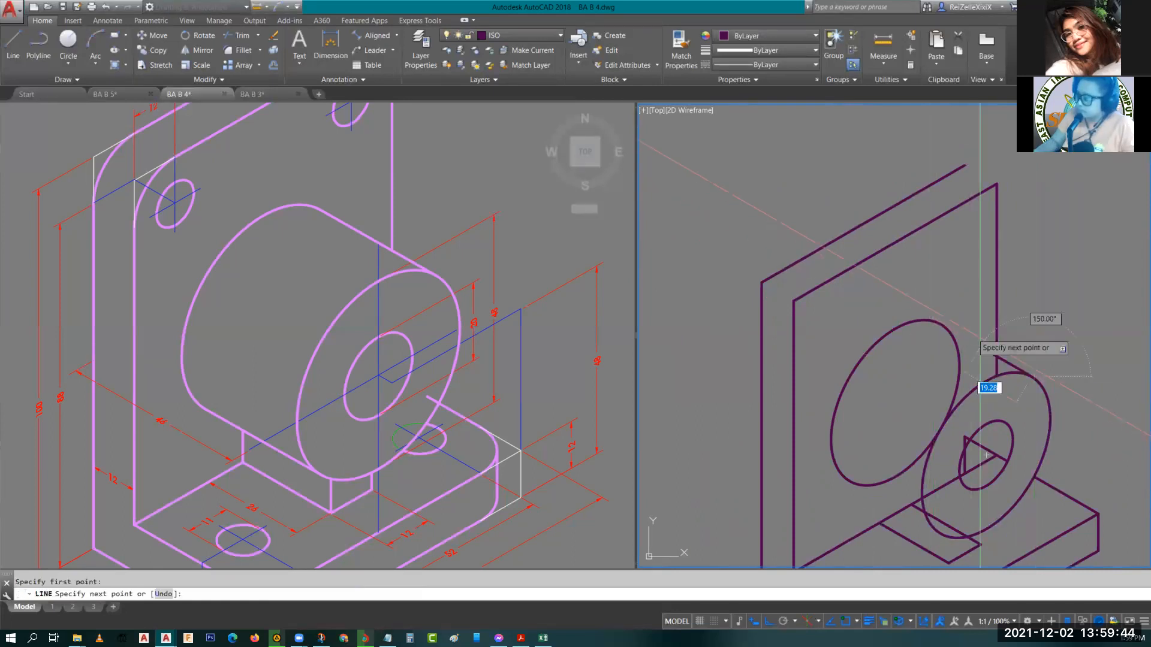
left_click(934, 322)
key("Escape")
middle_click_drag(922, 395, 940, 299)
key("Return")
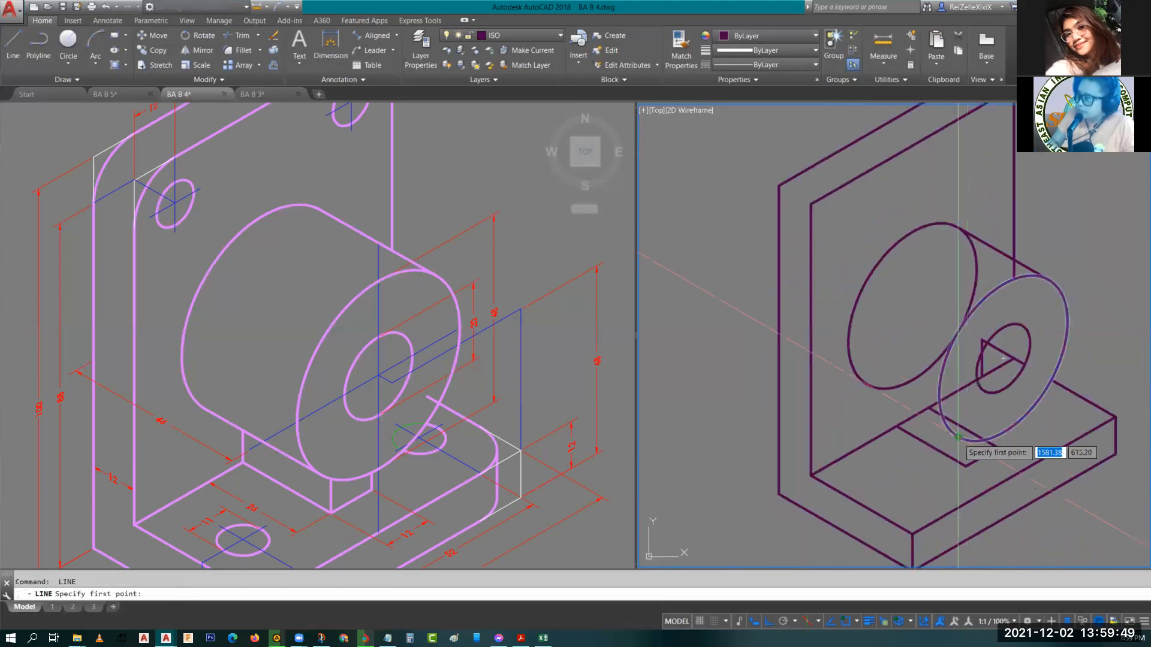
left_click(1003, 358)
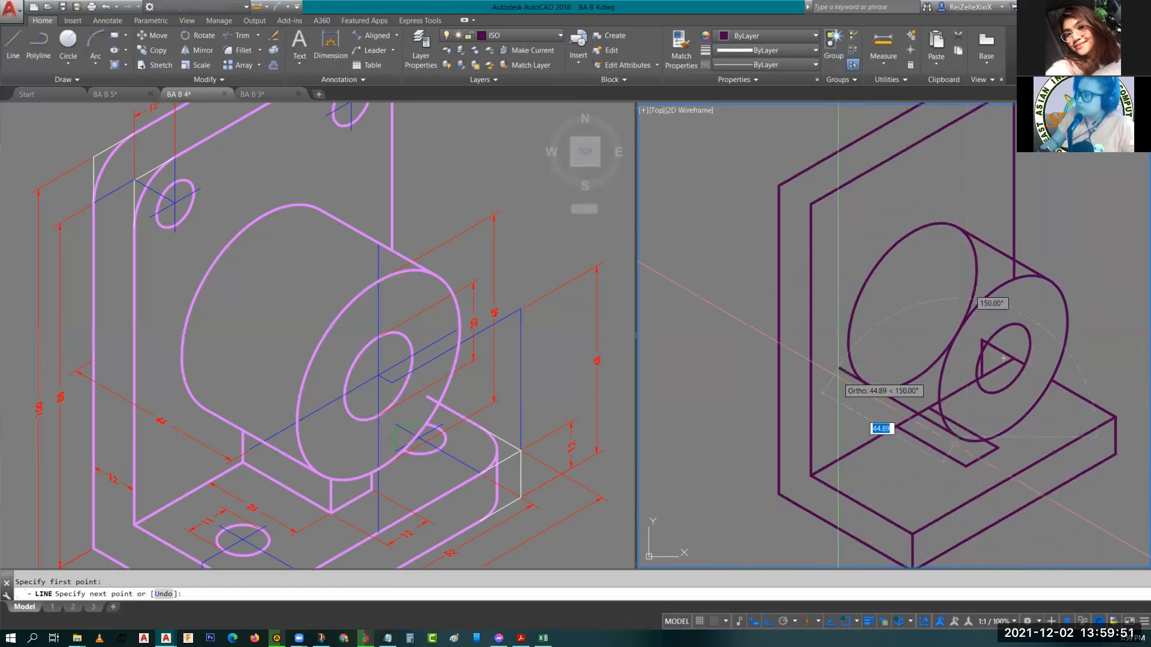
key("Escape")
Trim the hidden part of the back isocircle behind the front cylinder face.
type("tr")
key("Return")
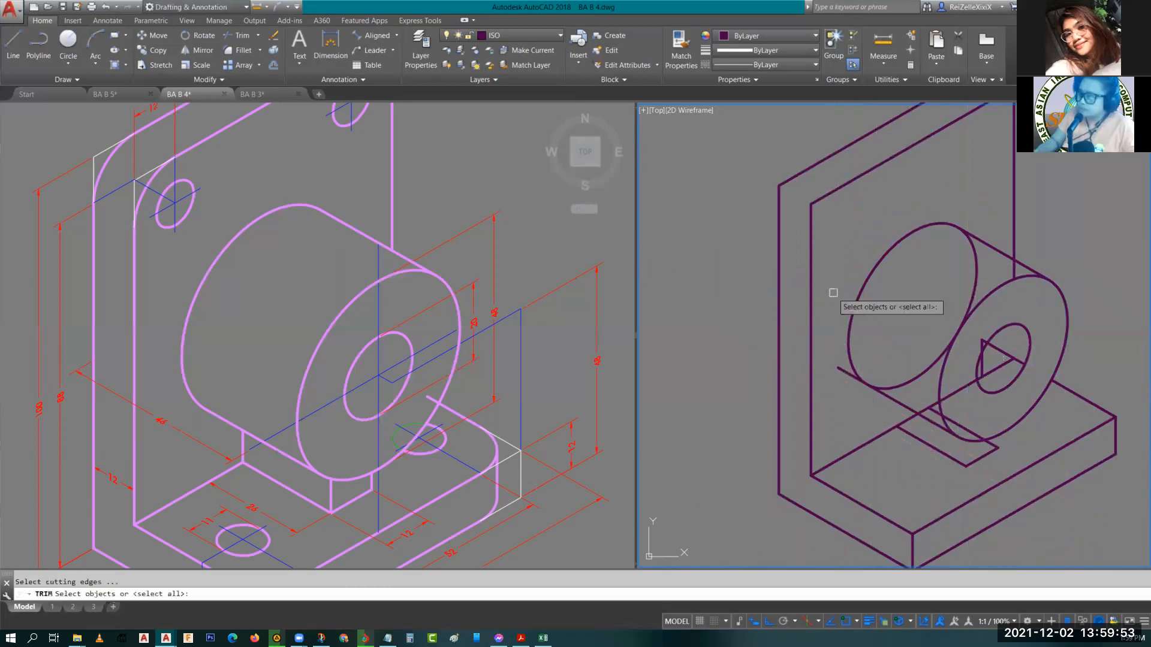
key("Return")
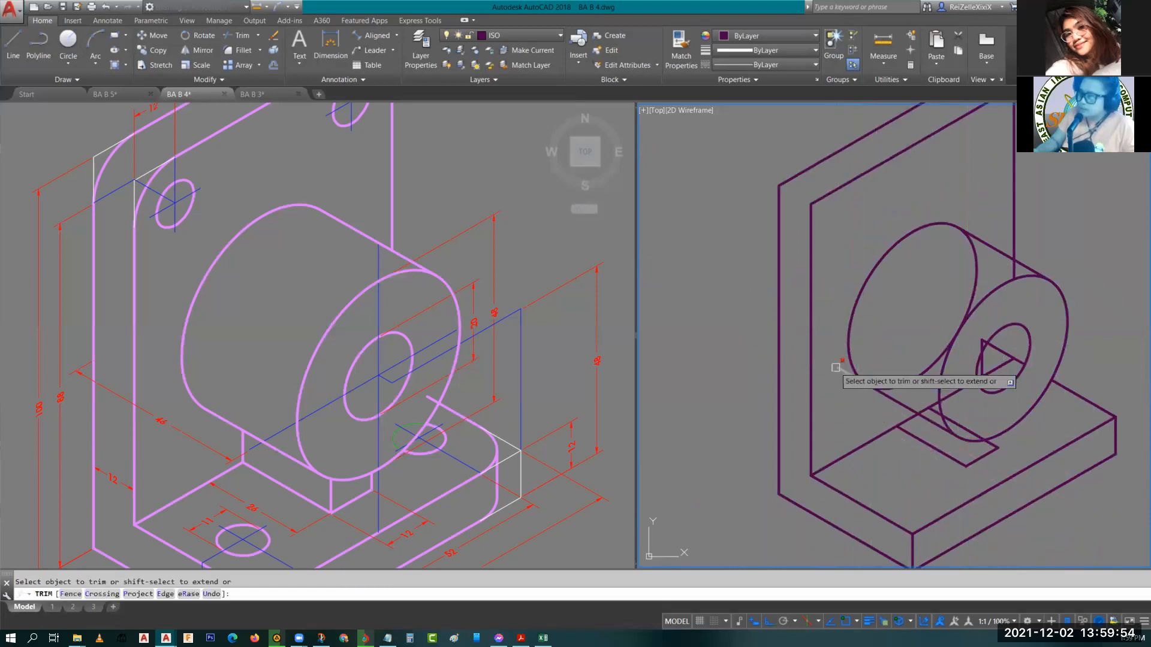
left_click(975, 261)
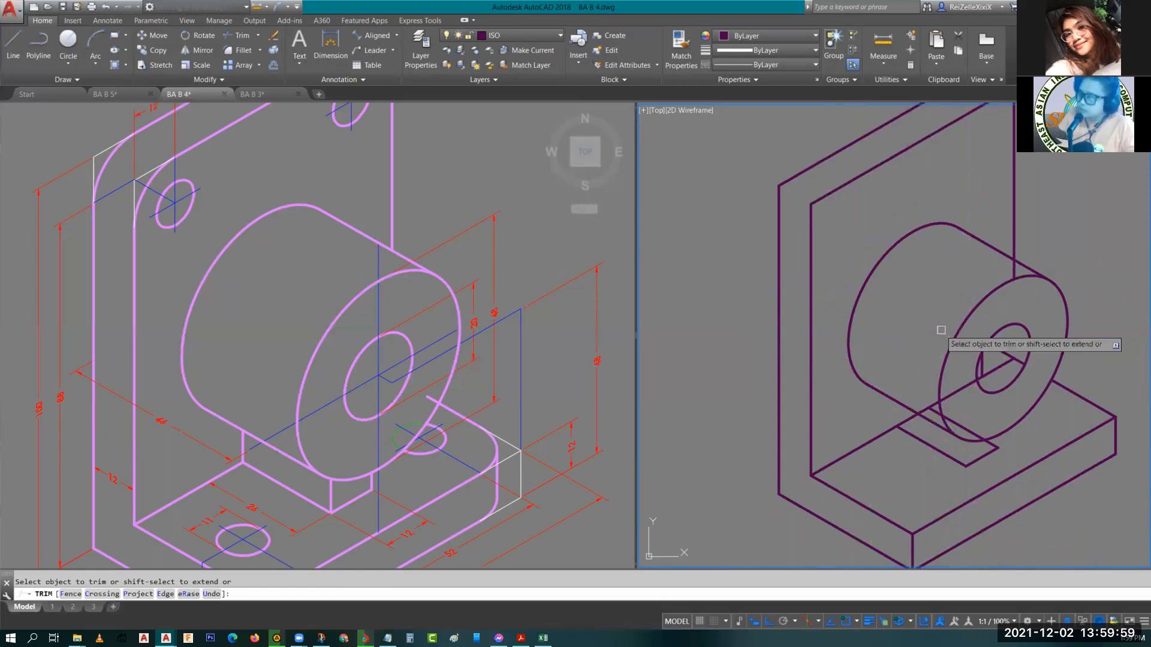
key("Escape")
Erase the leftover guide line crossing the cylinder's hole.
middle_click_drag(913, 341, 865, 324)
scroll(924, 344, "up", 4)
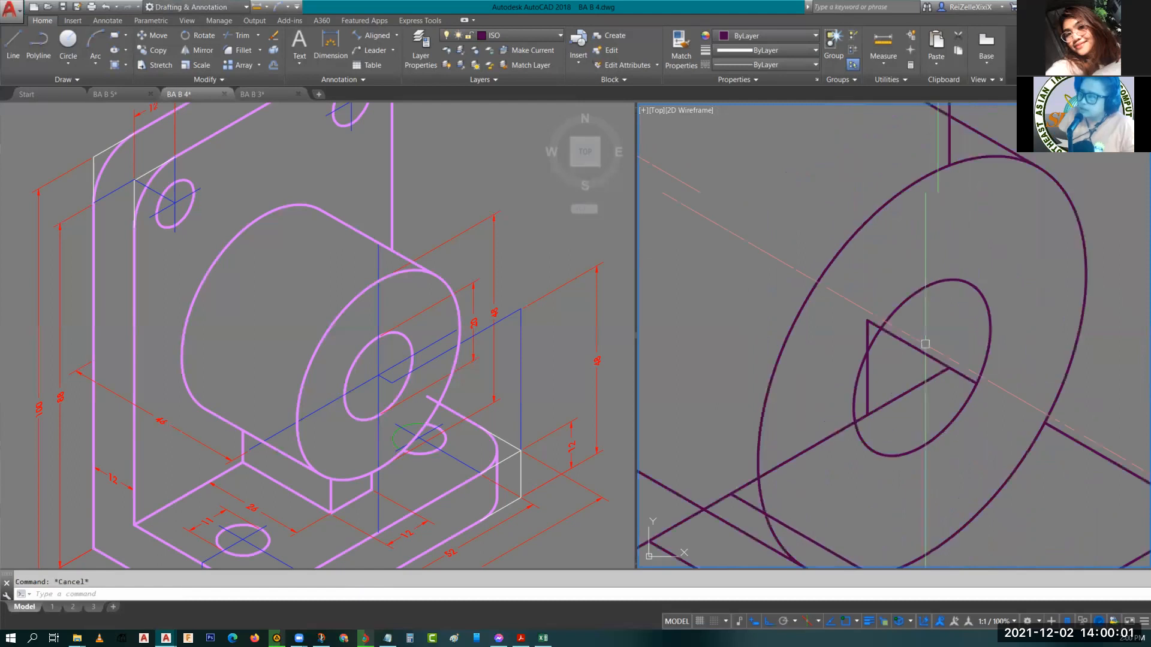
scroll(925, 344, "down", 5)
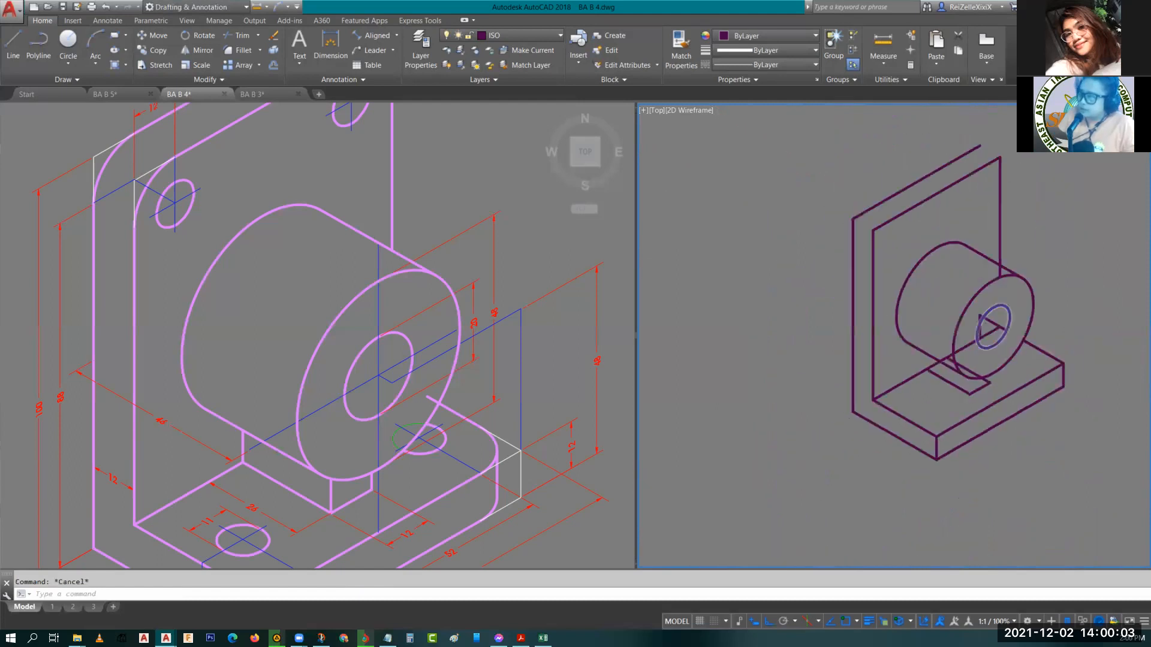
scroll(1012, 327, "up", 5)
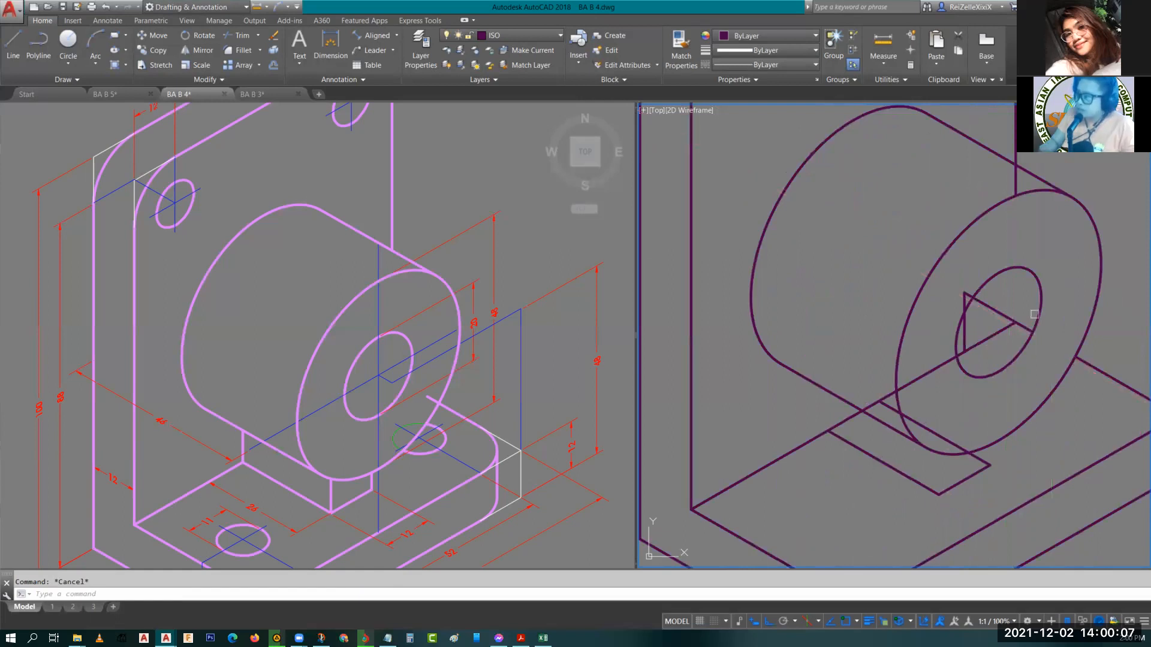
type("tr")
key("space")
key("Escape")
left_click(998, 312)
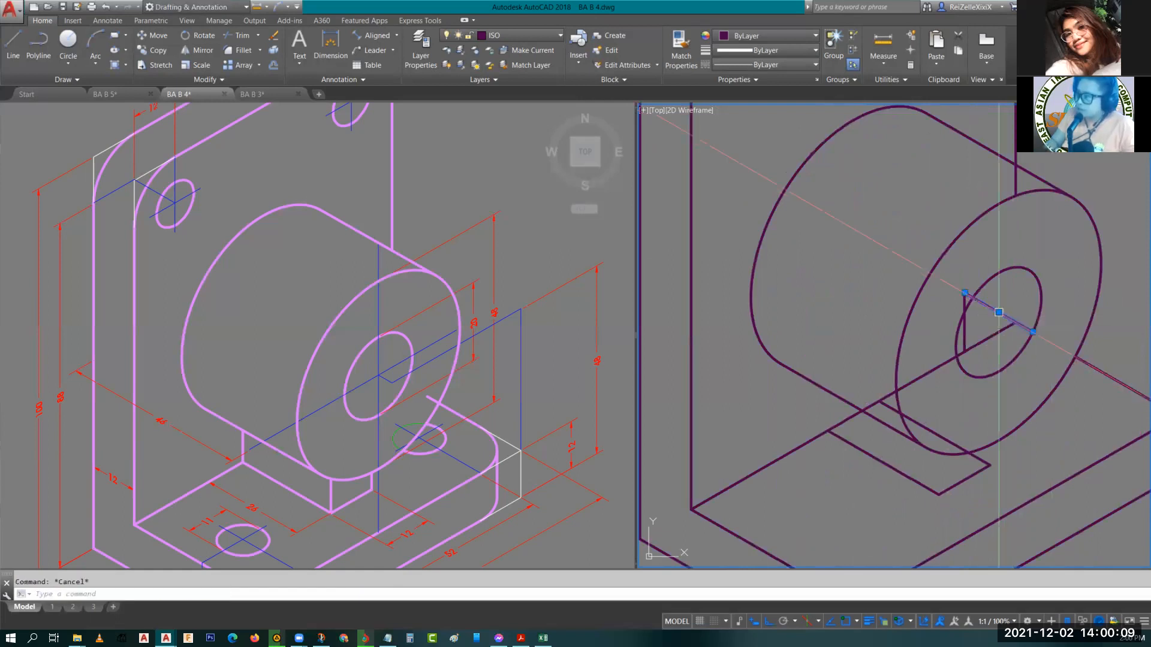
key("Delete")
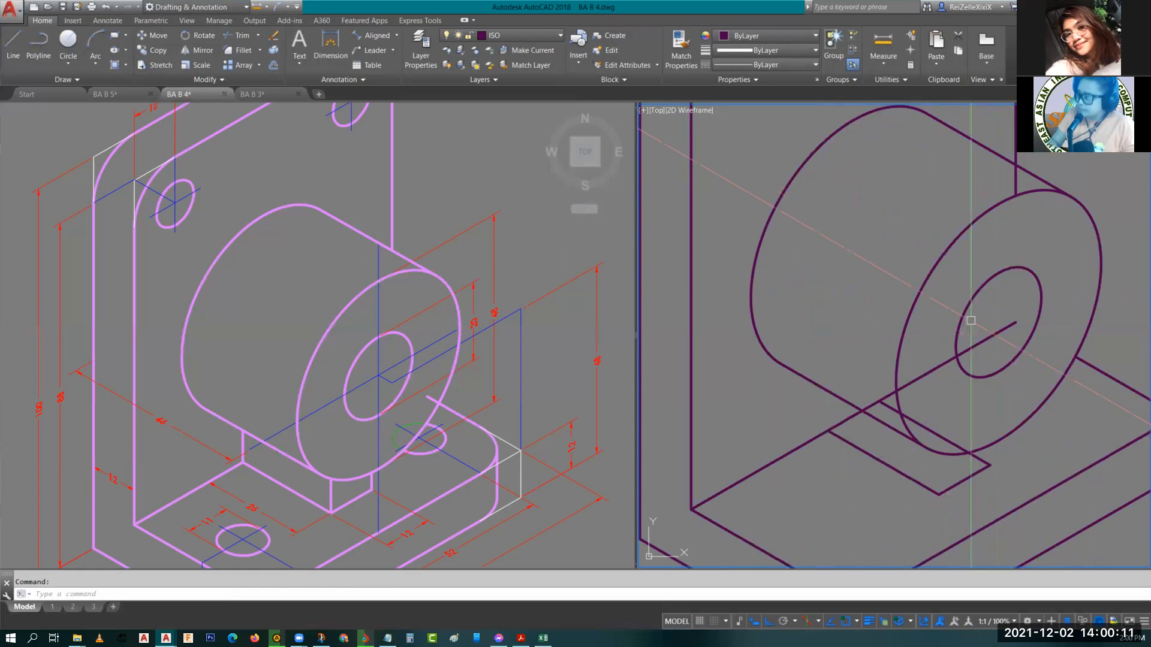
Draw a vertical edge up from the left corner of the support block under the cylinder.
scroll(971, 321, "down", 2)
scroll(959, 320, "up", 2)
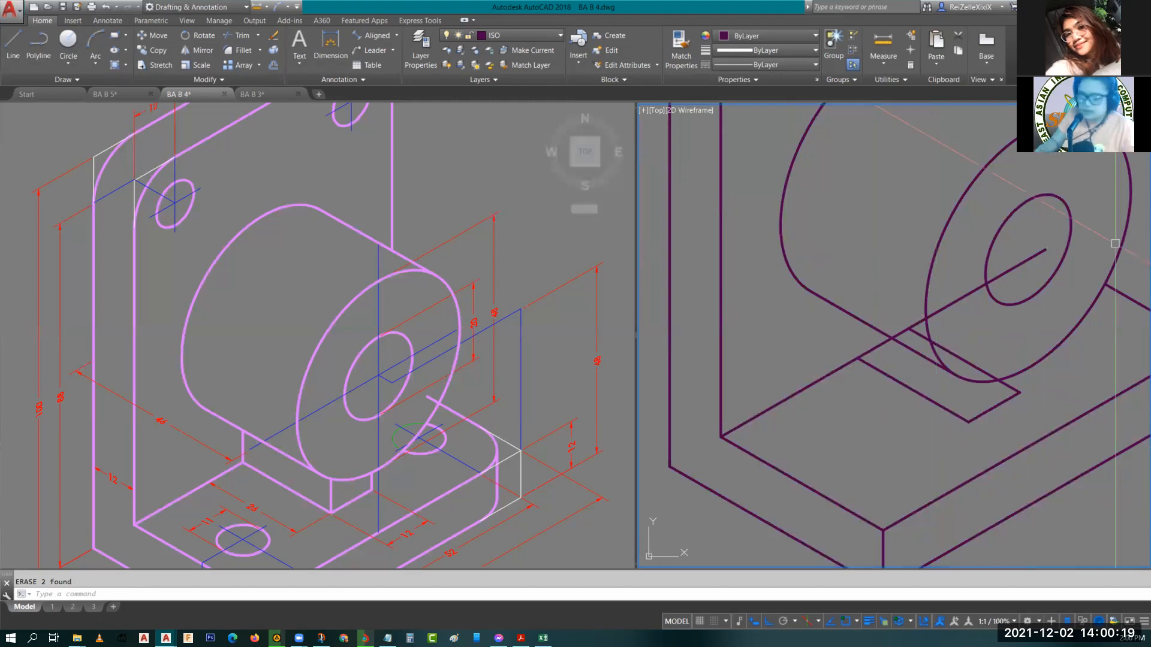
type("l")
key("Return")
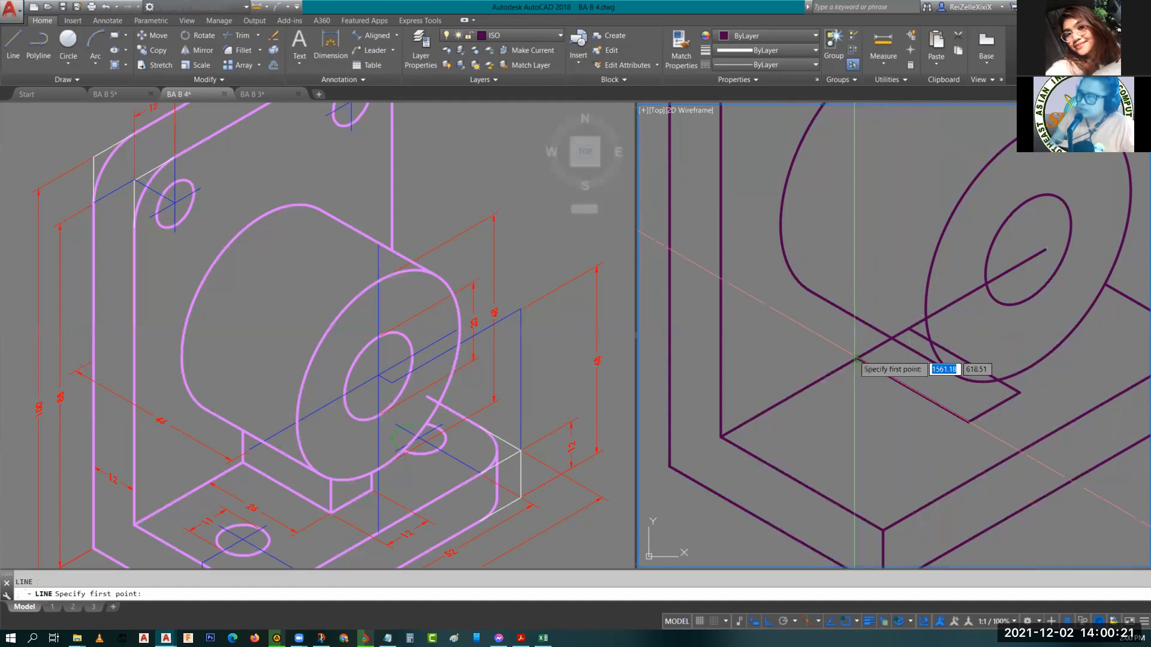
left_click(857, 358)
left_click(849, 268)
key("Return")
key("Return")
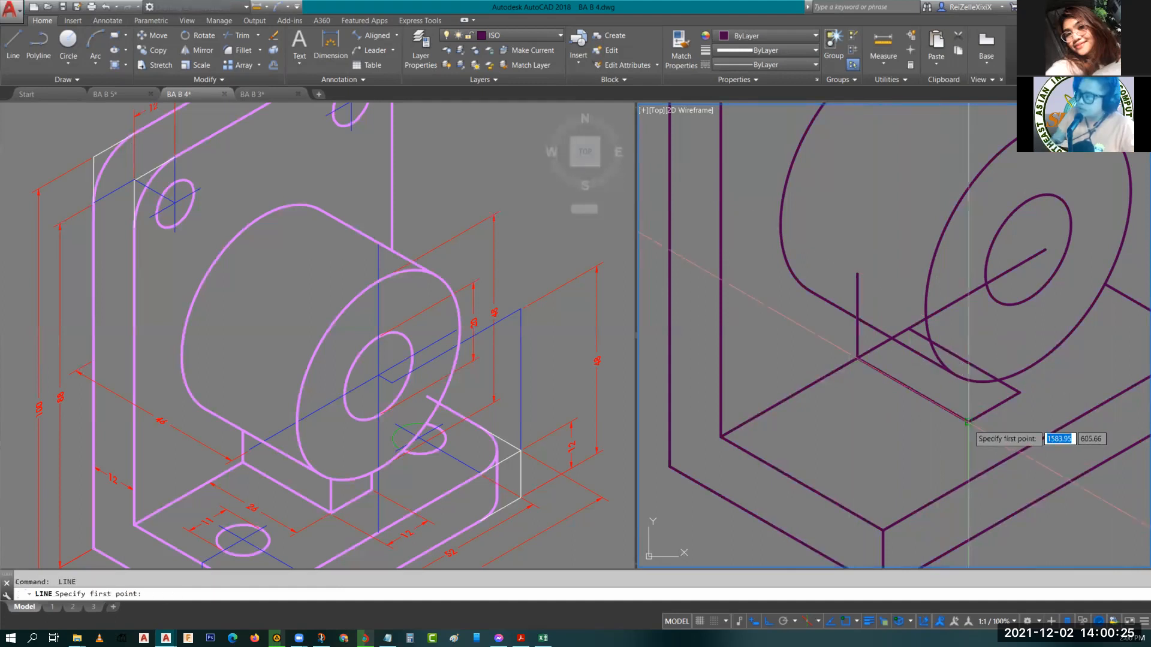
Draw two more vertical edges from the support block's front and right corners up to the cylinder.
left_click(967, 424)
left_click(967, 330)
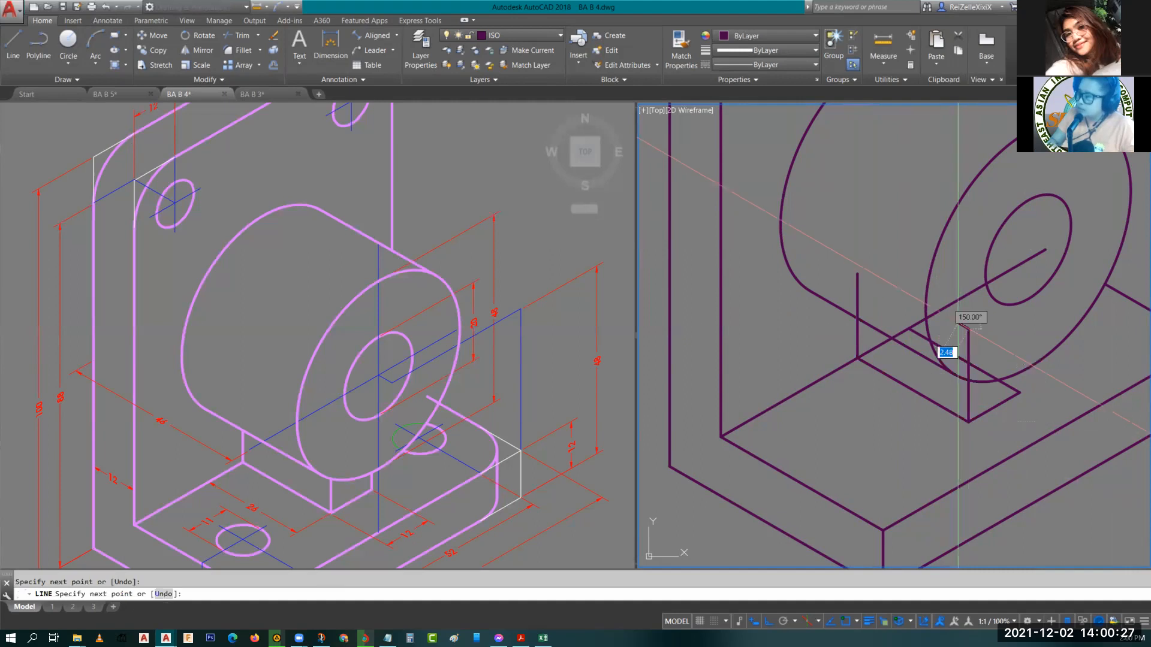
key("Return")
key("Return")
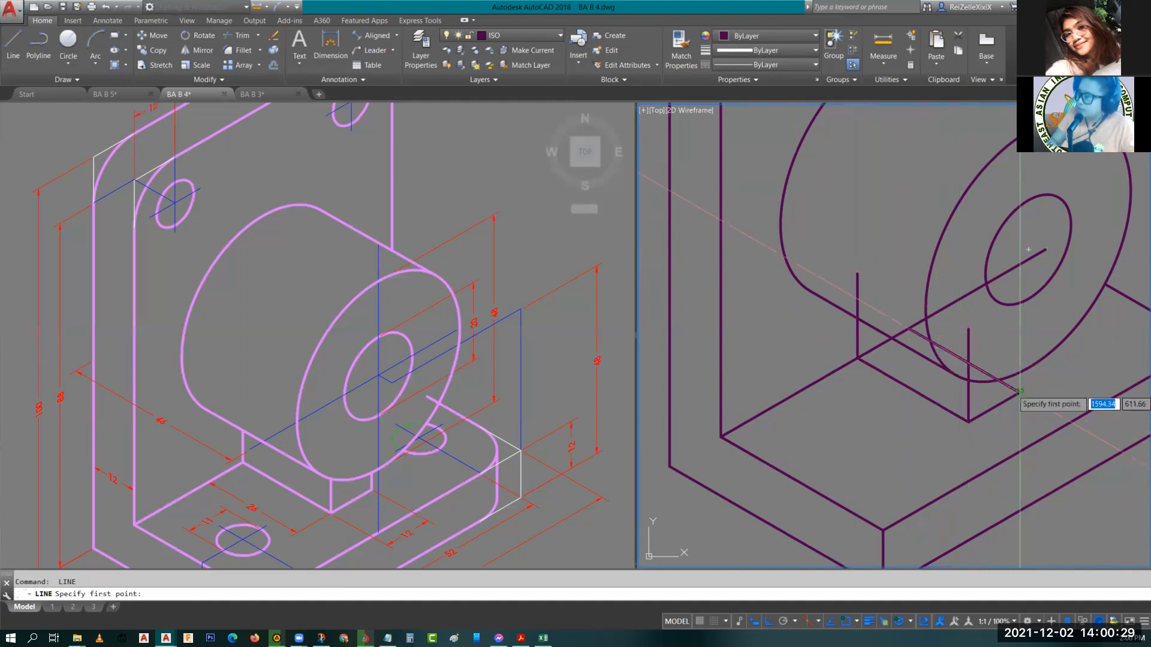
left_click(1019, 393)
left_click(1010, 322)
key("Escape")
key("Escape")
Trim the support block's vertical edges where they run into the cylinder.
type("tr")
key("Return")
key("Return")
left_click(1018, 347)
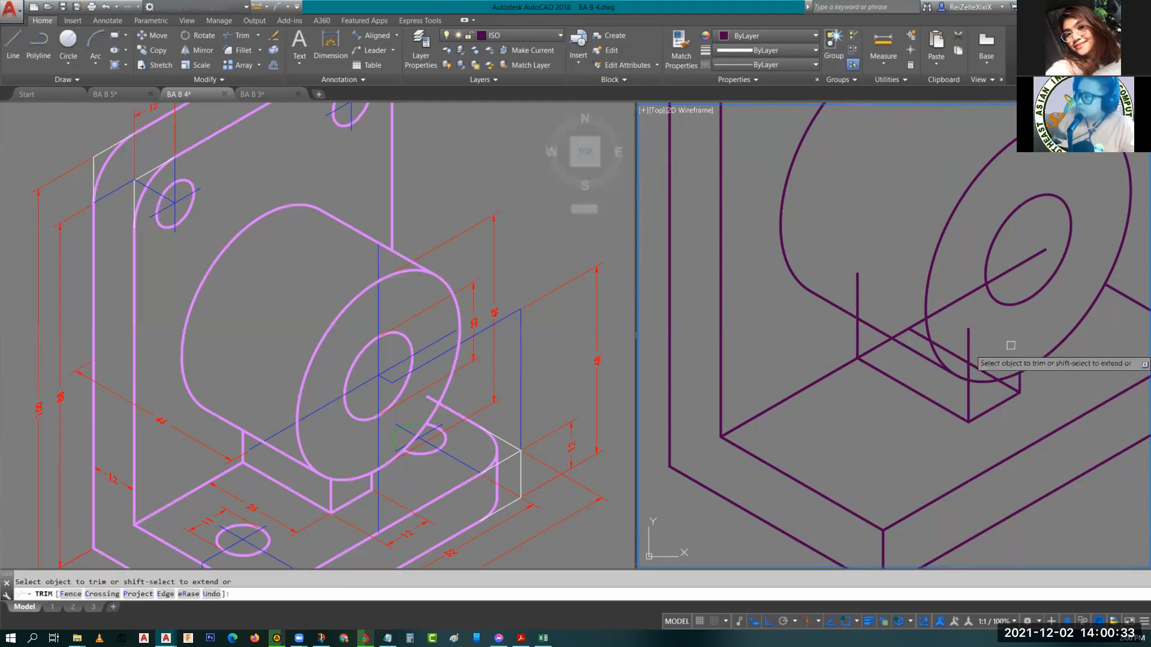
left_click(971, 346)
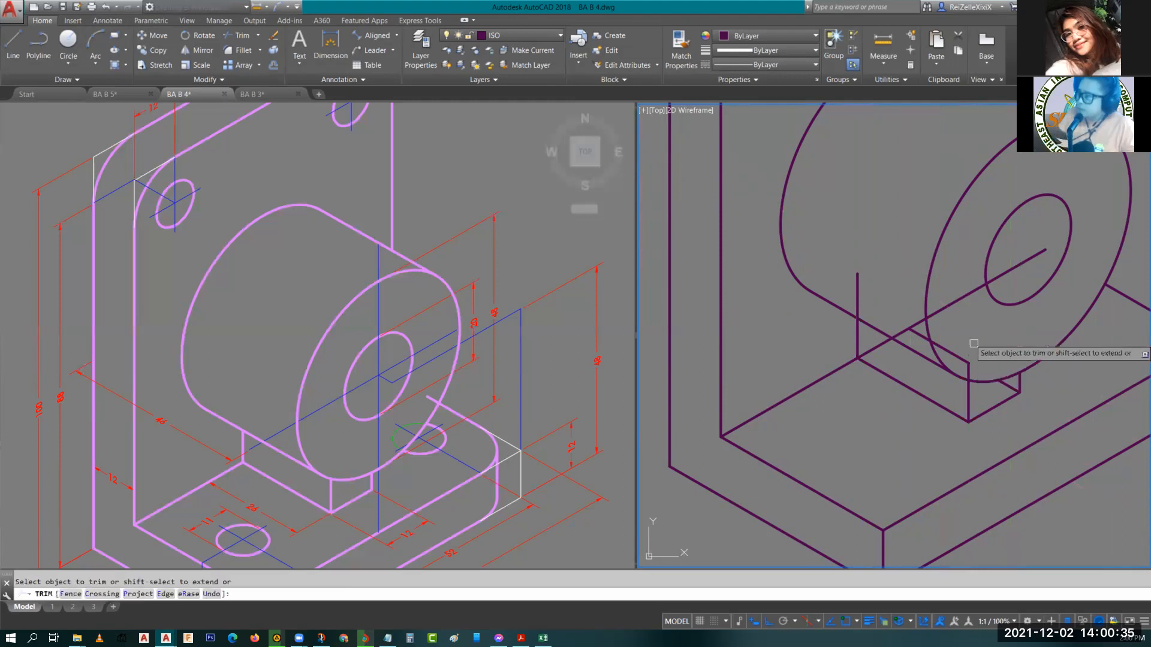
left_click(968, 367)
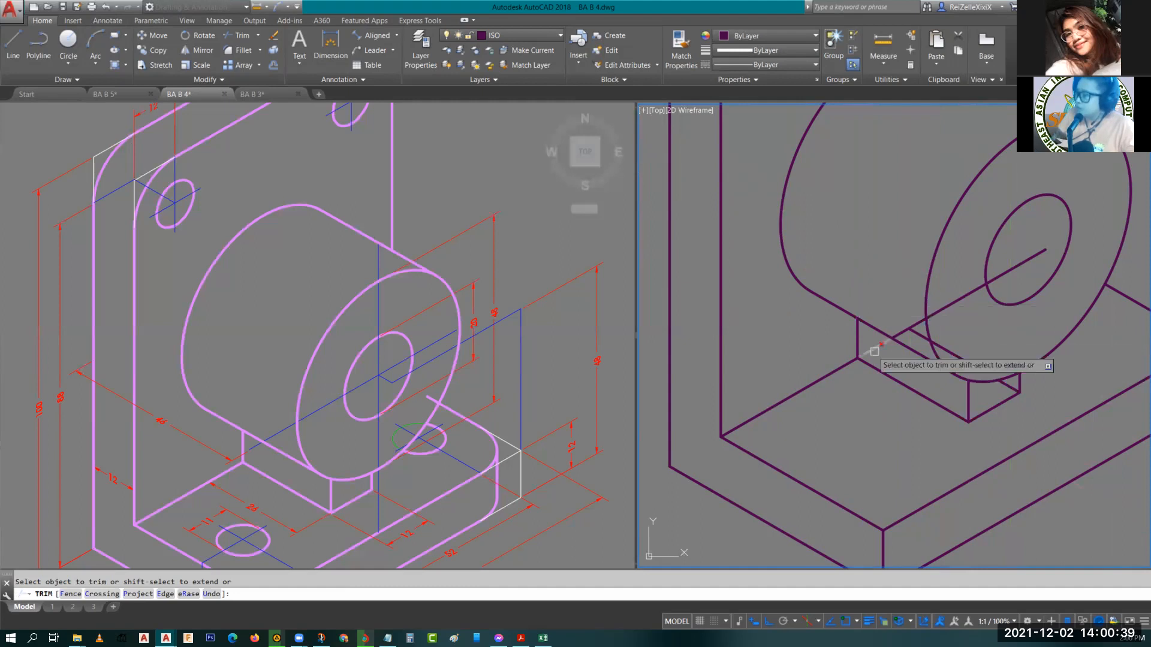
key("Escape")
Erase the leftover guide lines around the support block beneath the cylinder.
left_click(916, 330)
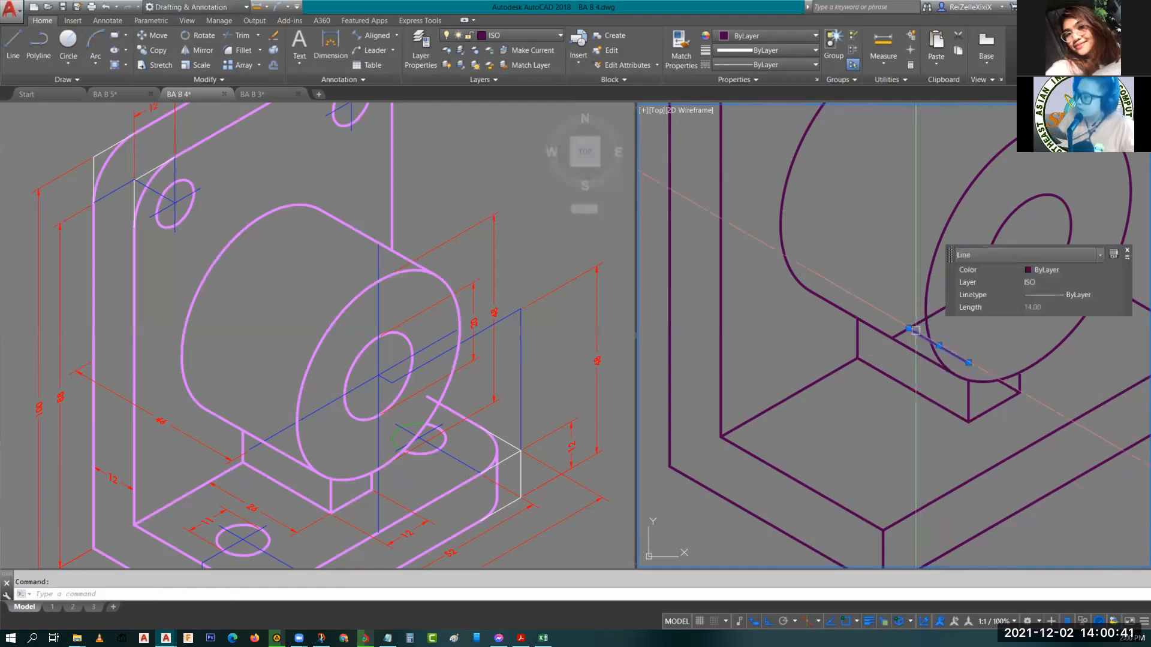
left_click(901, 331)
type("E")
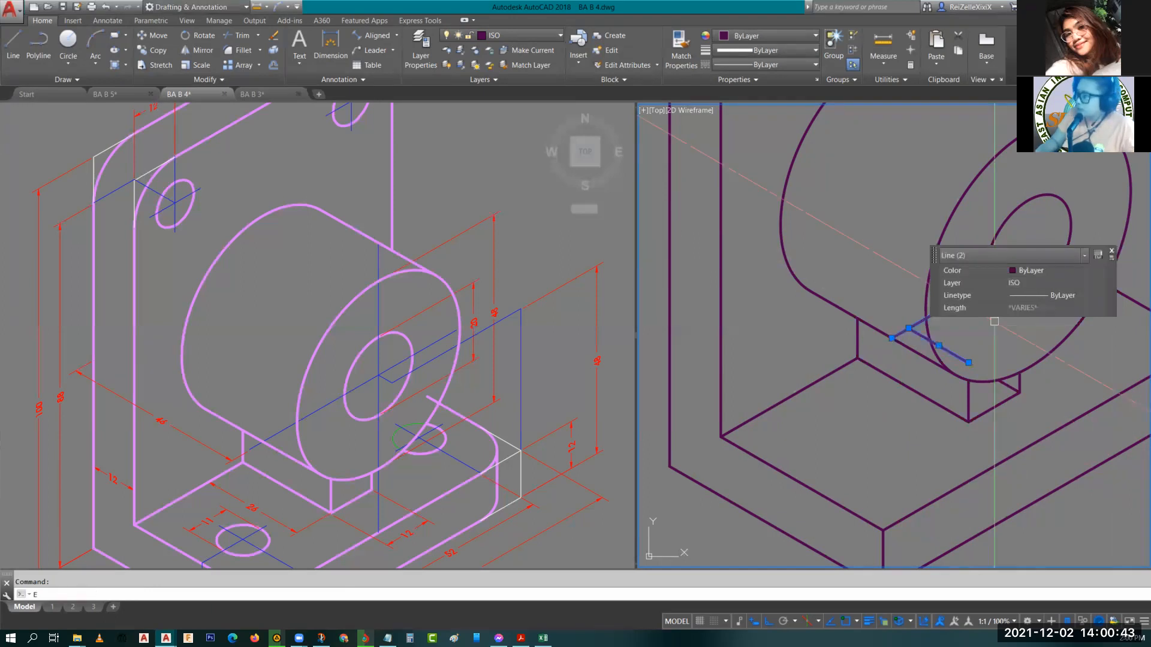
key("Return")
scroll(930, 346, "up", 2)
left_click(961, 412)
key("Delete")
scroll(972, 391, "down", 5)
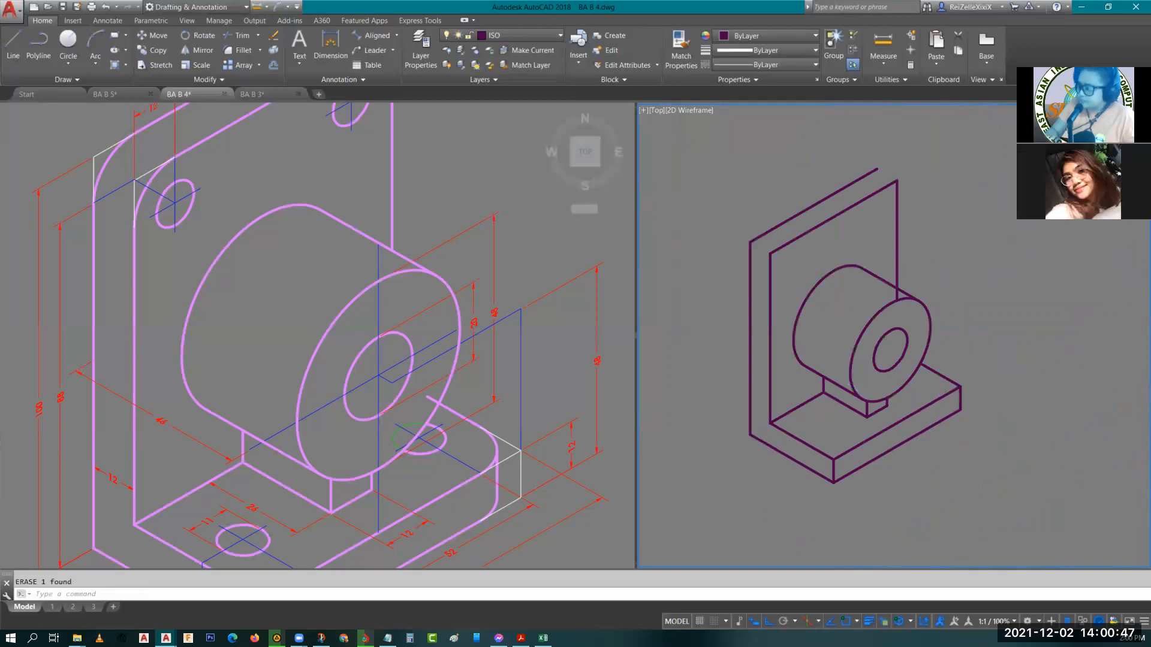
scroll(875, 373, "up", 2)
middle_click_drag(875, 373, 933, 391)
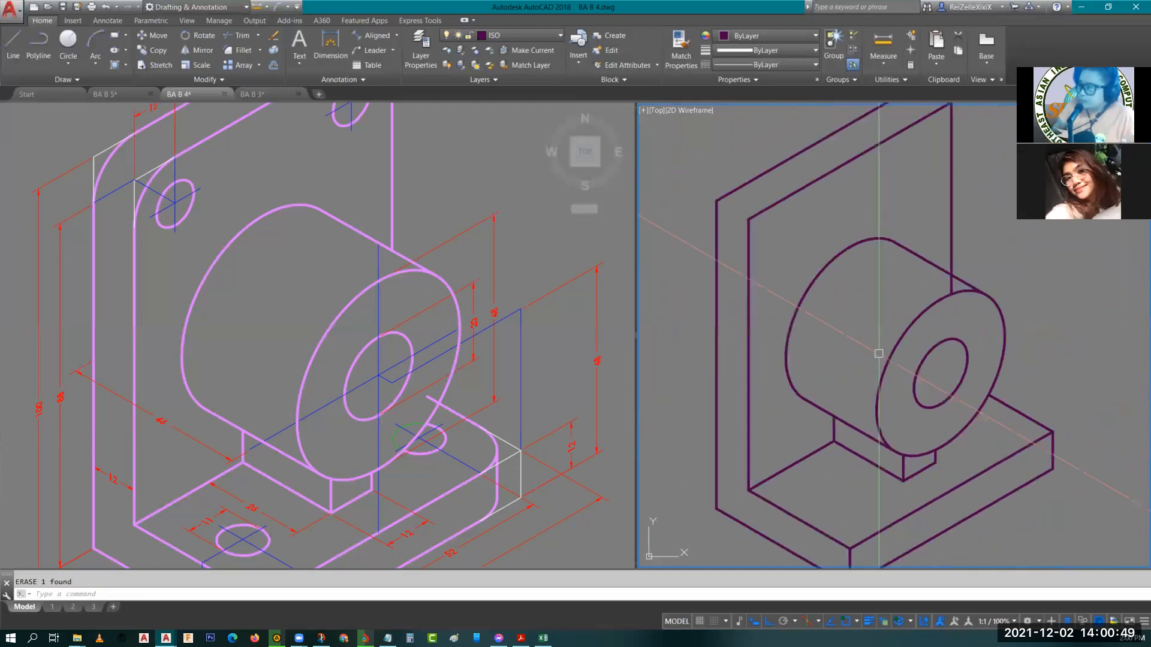
scroll(929, 282, "up", 2)
type("TR")
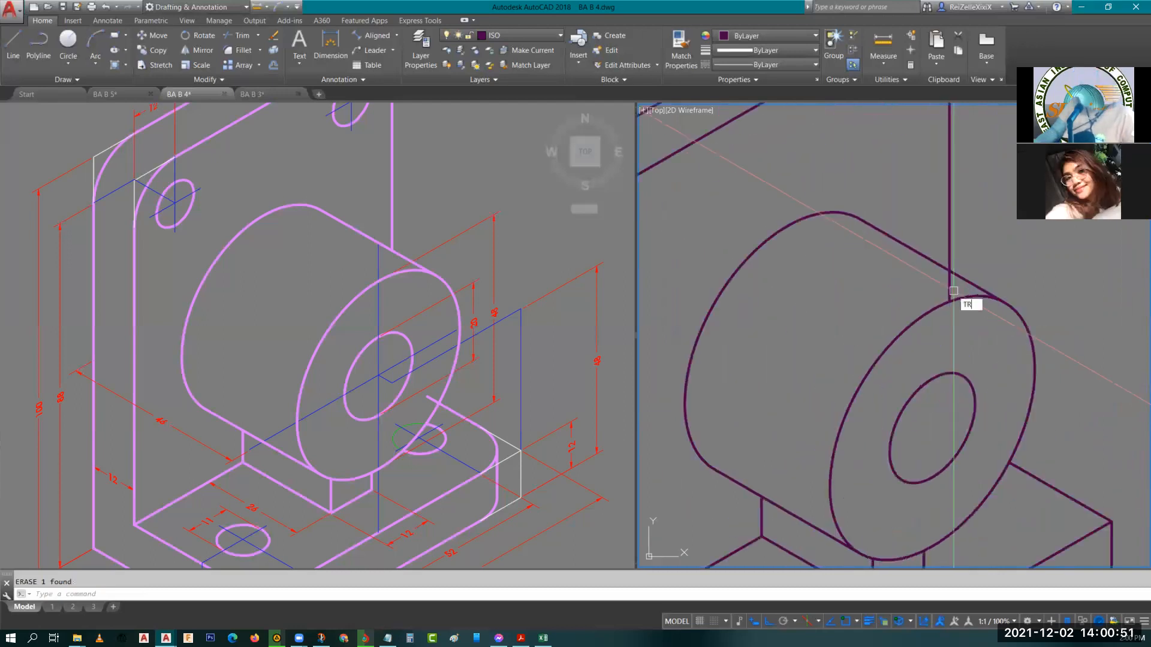
key("Return")
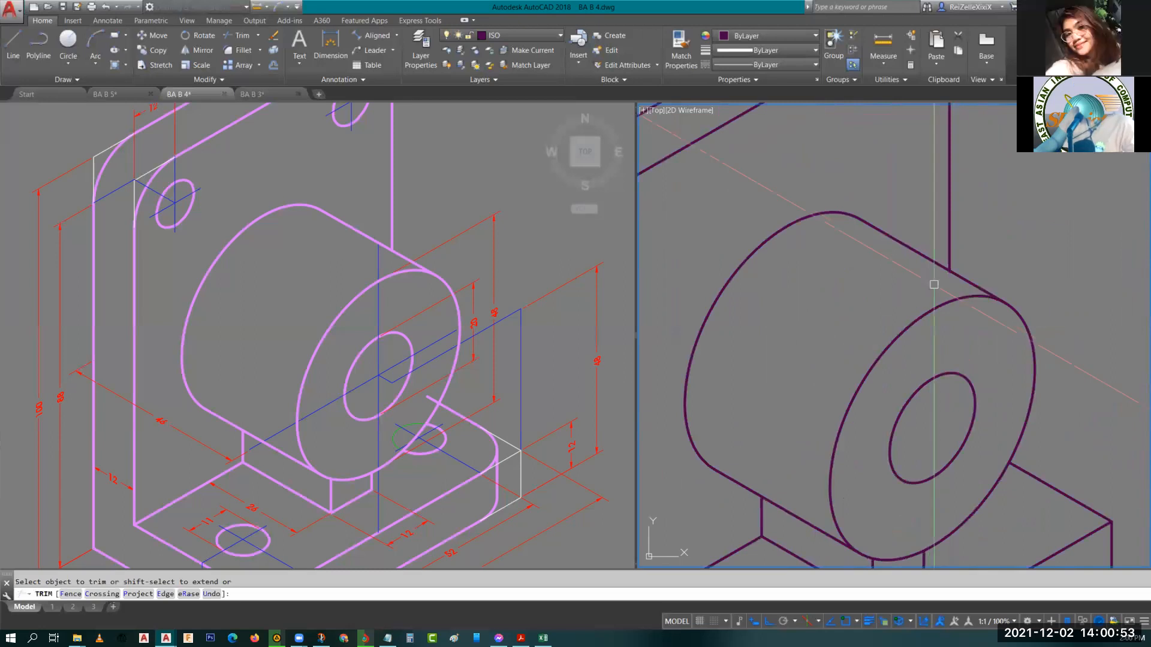
key("Escape")
scroll(909, 334, "down", 2)
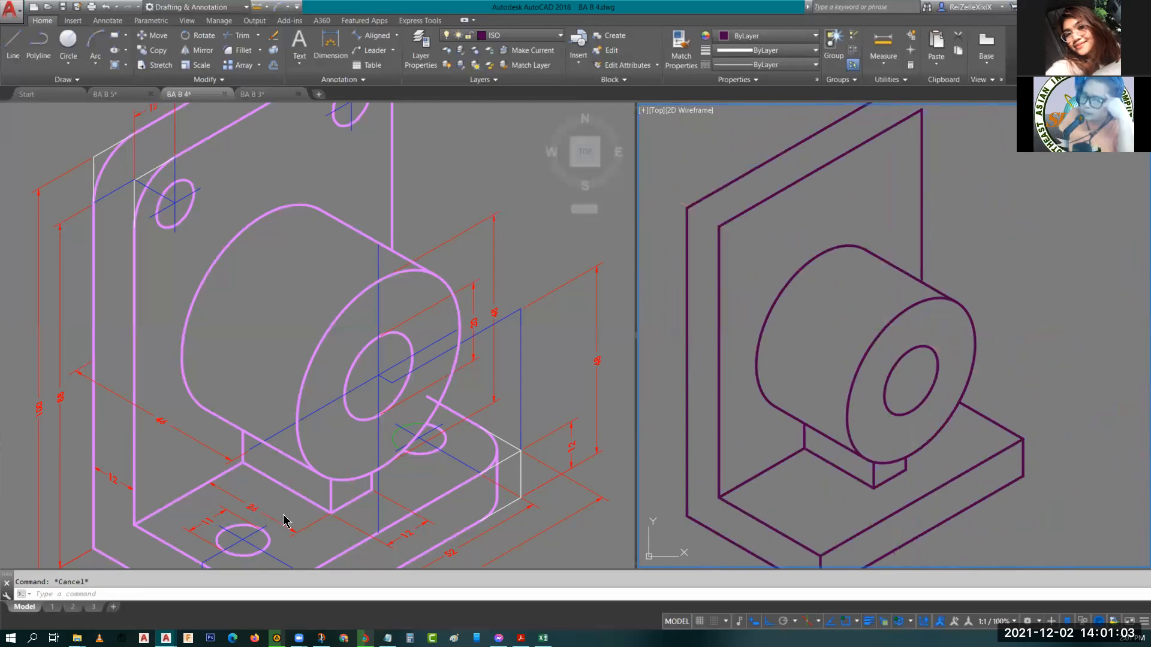
Examine the base's mounting hole and rounded front corner dimensions on the reference drawing.
left_click(244, 535)
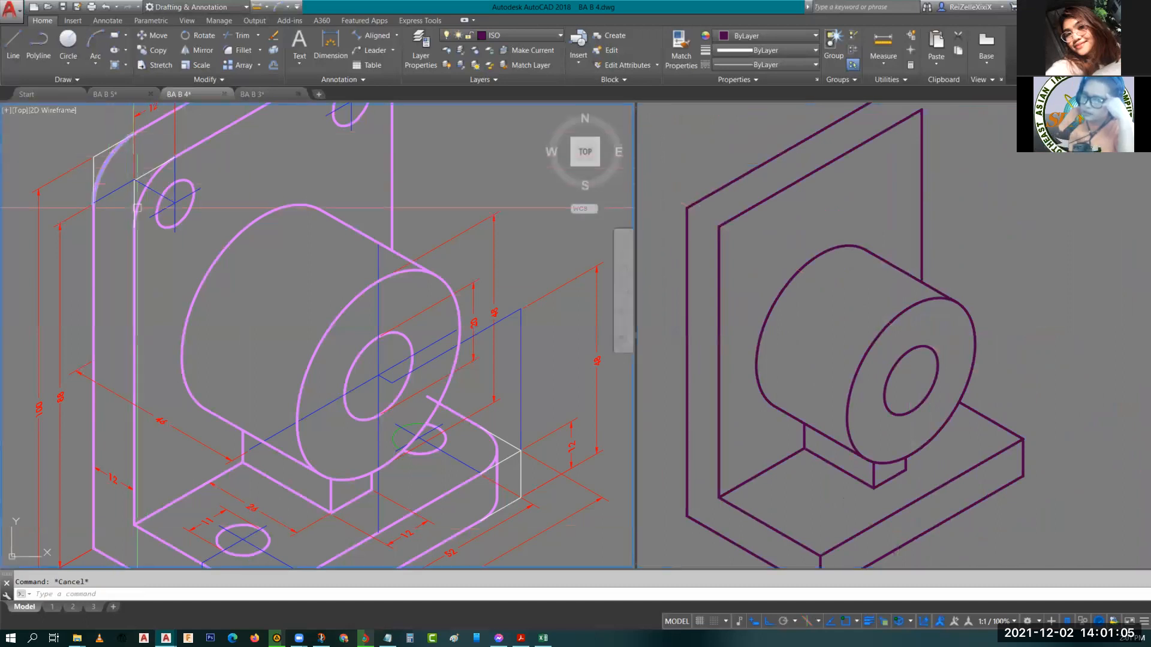
left_click(796, 514)
middle_click_drag(796, 513, 793, 446)
left_click(354, 508)
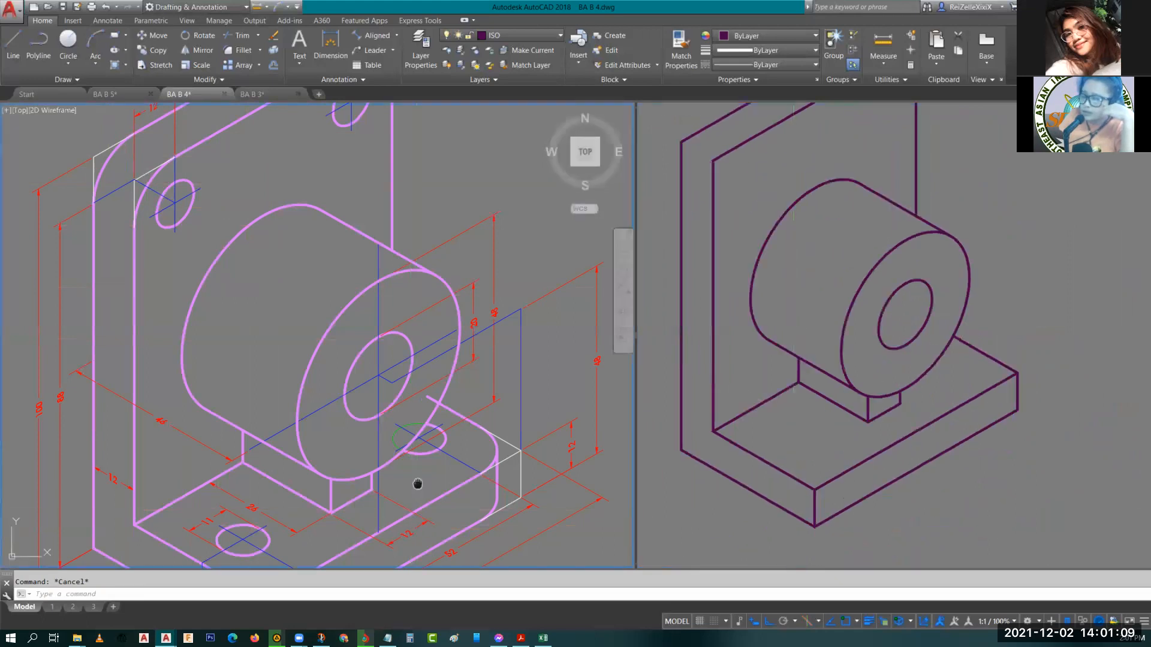
scroll(415, 480, "up", 3)
middle_click_drag(279, 537, 340, 421)
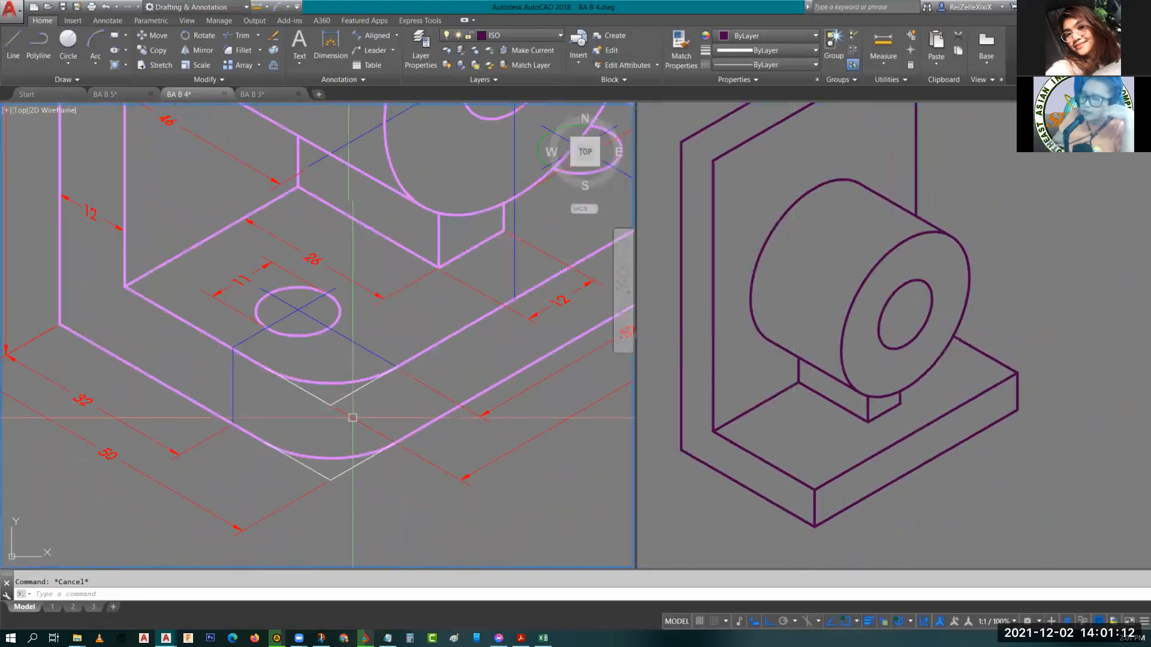
middle_click_drag(311, 446, 274, 455)
middle_click_drag(450, 438, 413, 458)
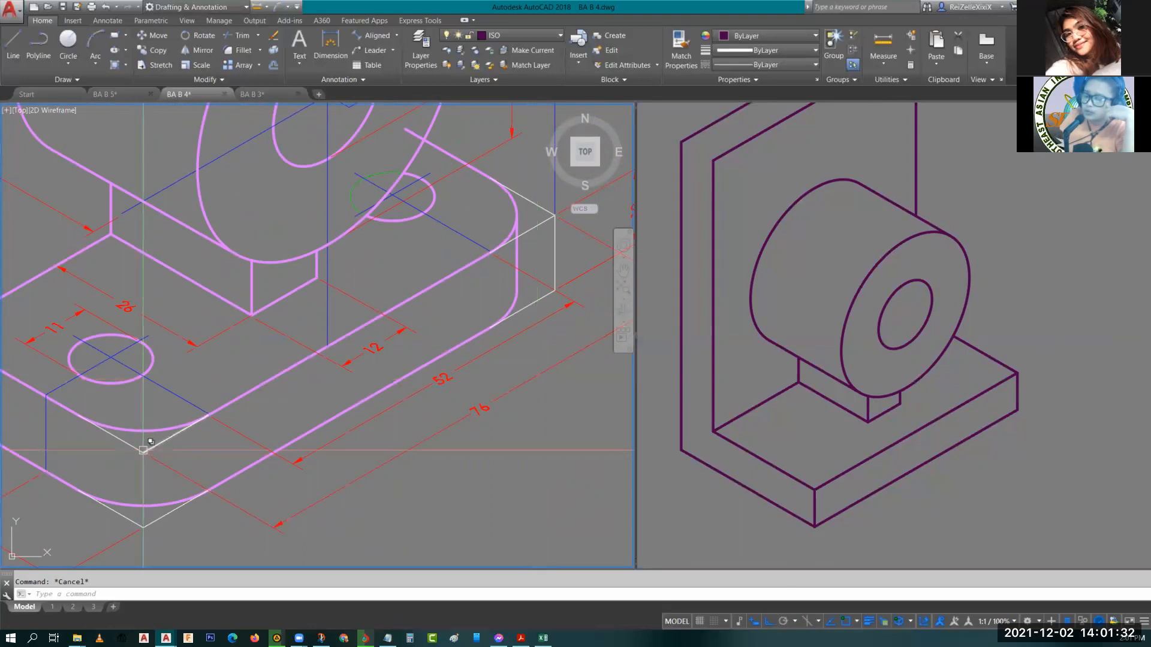
mouse_move(143, 450)
middle_mouse_down()
mouse_move(312, 422)
mouse_move(318, 440)
middle_mouse_up()
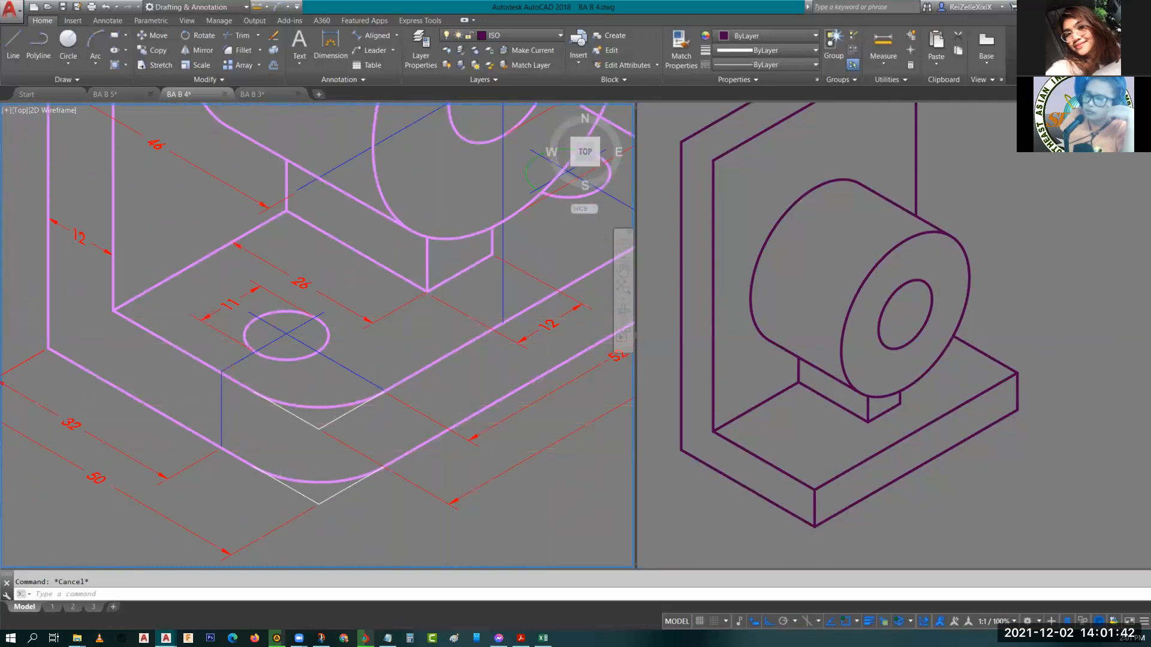
scroll(295, 527, "down", 5)
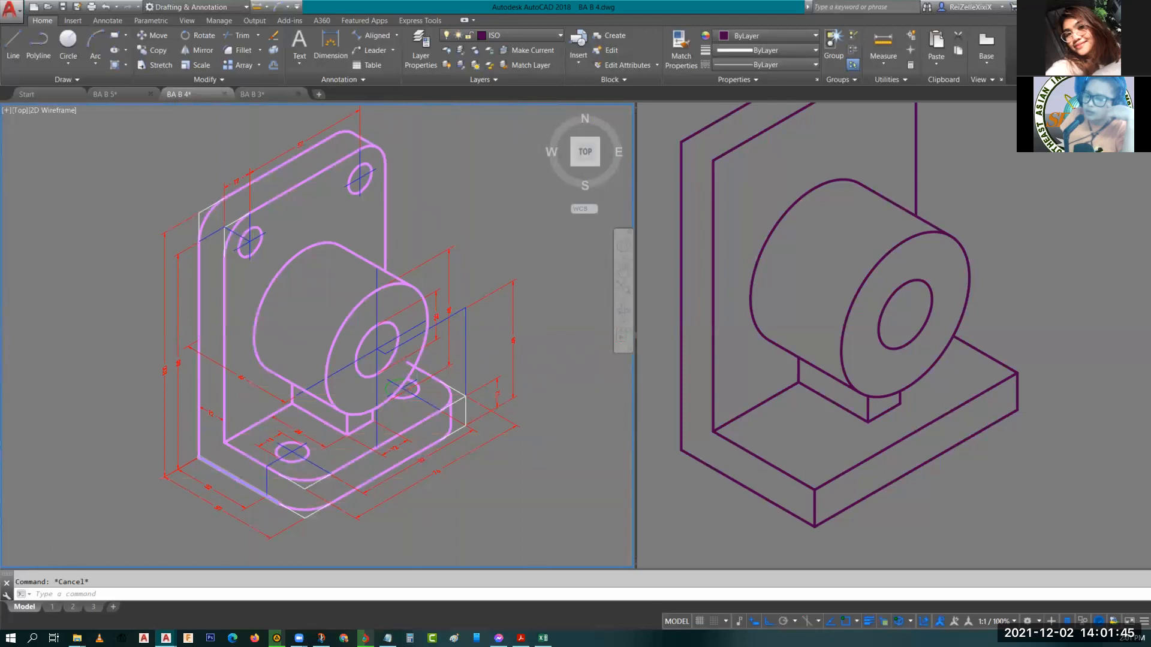
scroll(271, 501, "up", 3)
middle_click_drag(270, 500, 341, 423)
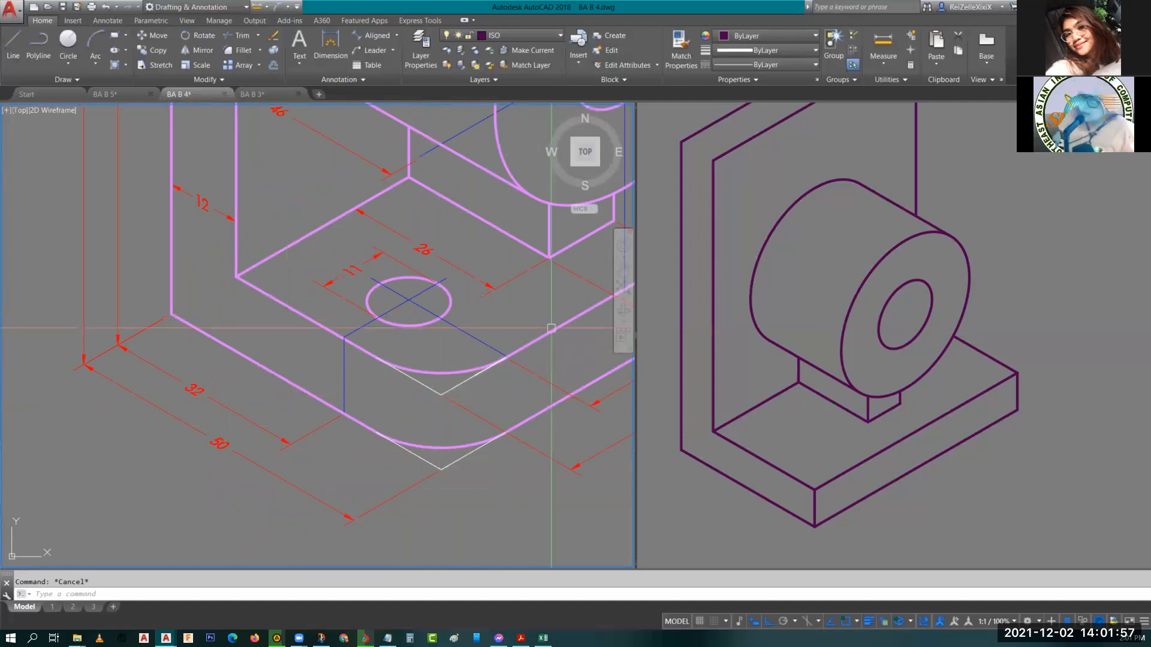
Switch to the top isoplane and draw a 12-unit guide line on the base's top face from its front corner.
left_click(820, 452)
key("F5")
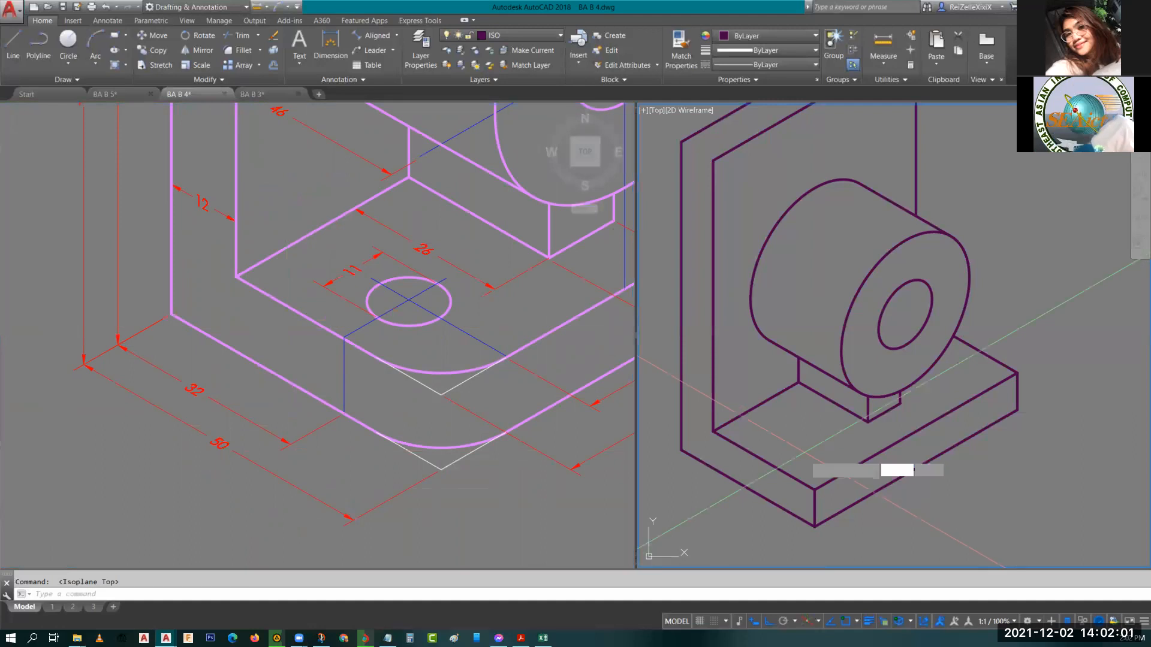
type("l")
key("Return")
left_click(815, 488)
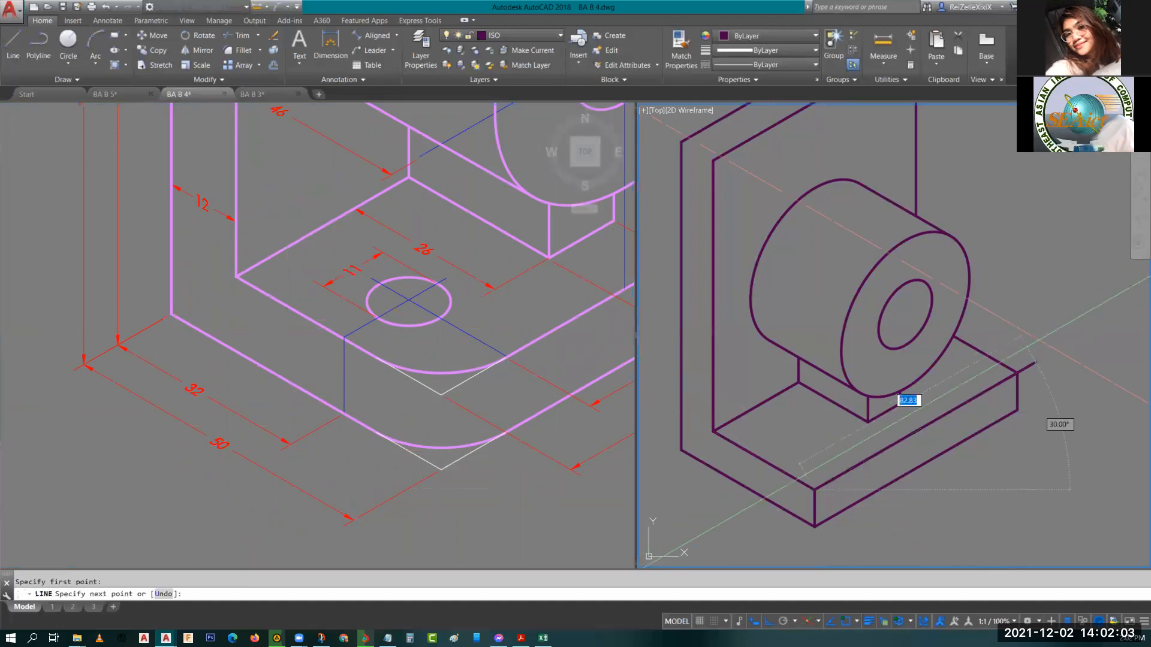
type("12")
key("Return")
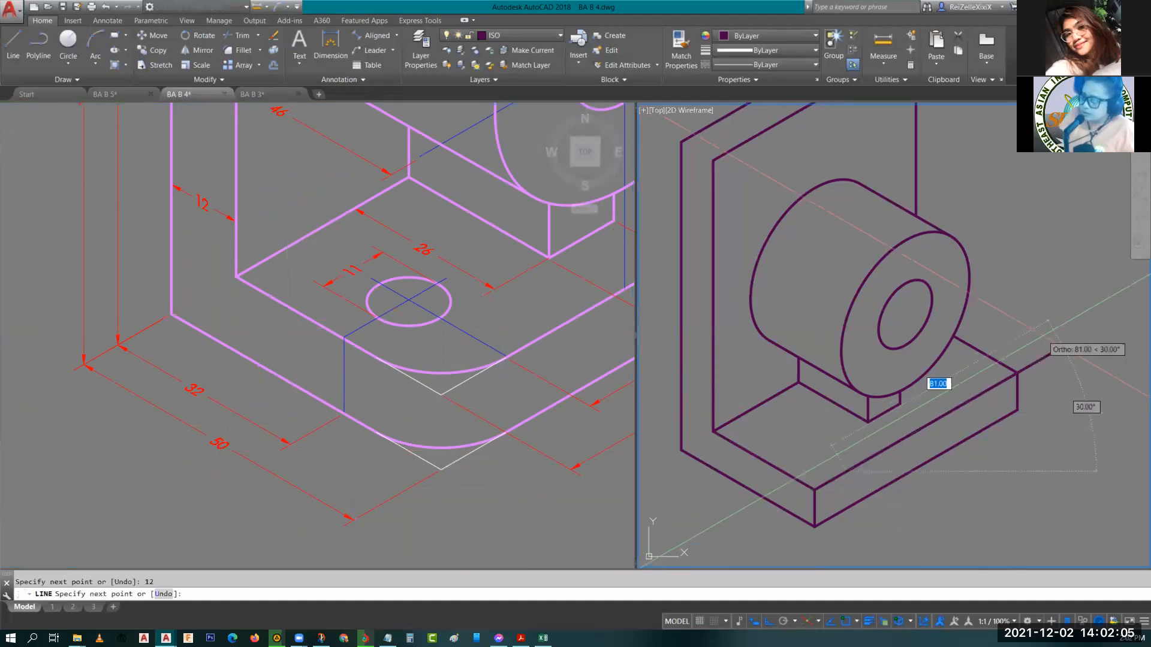
type("1")
key("Return")
Draw a guide line from the base's right corner across the top face, 12 then 18 units long.
key("Return")
key("Return")
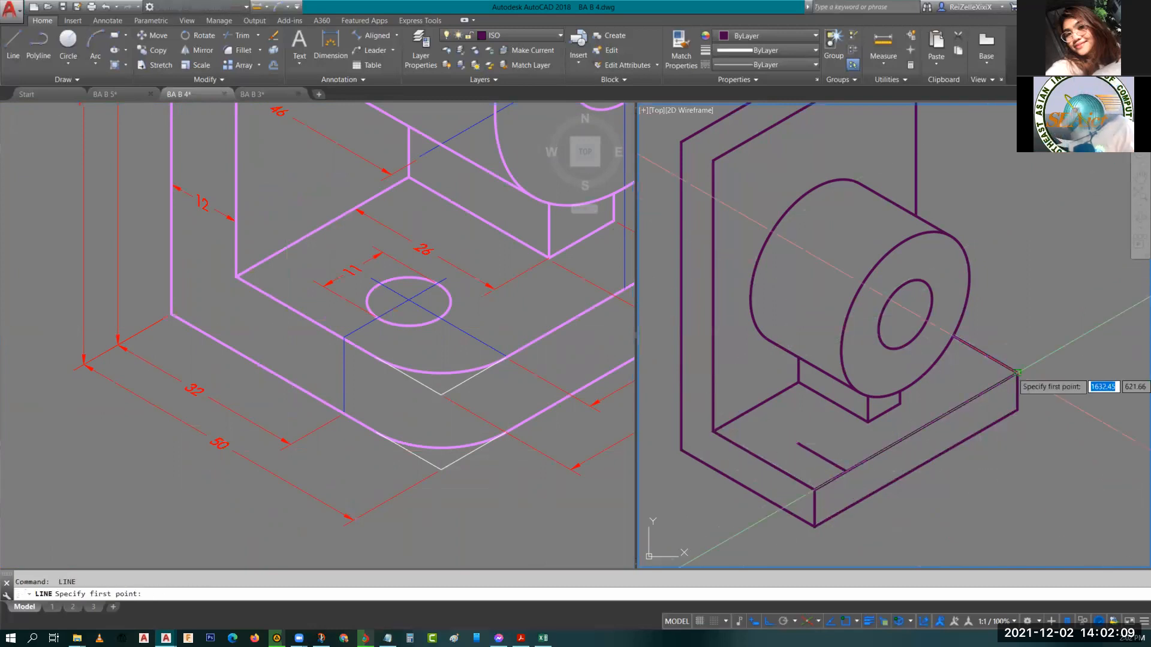
left_click(1017, 372)
type("12")
key("Return")
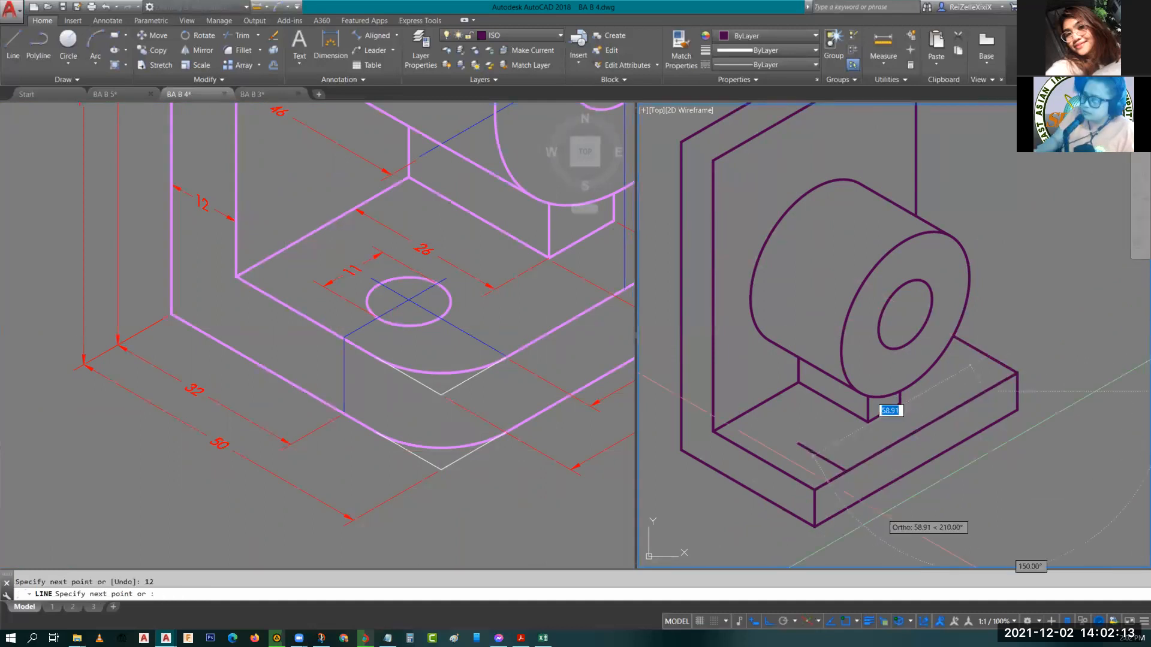
type("18")
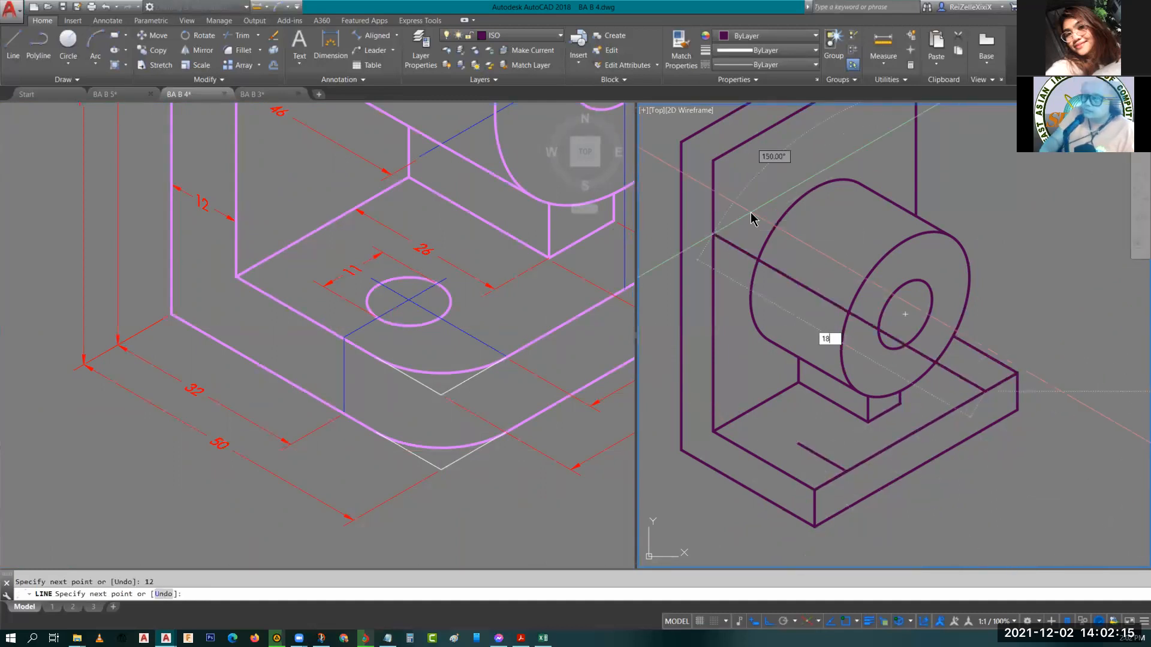
key("Return")
key("Escape")
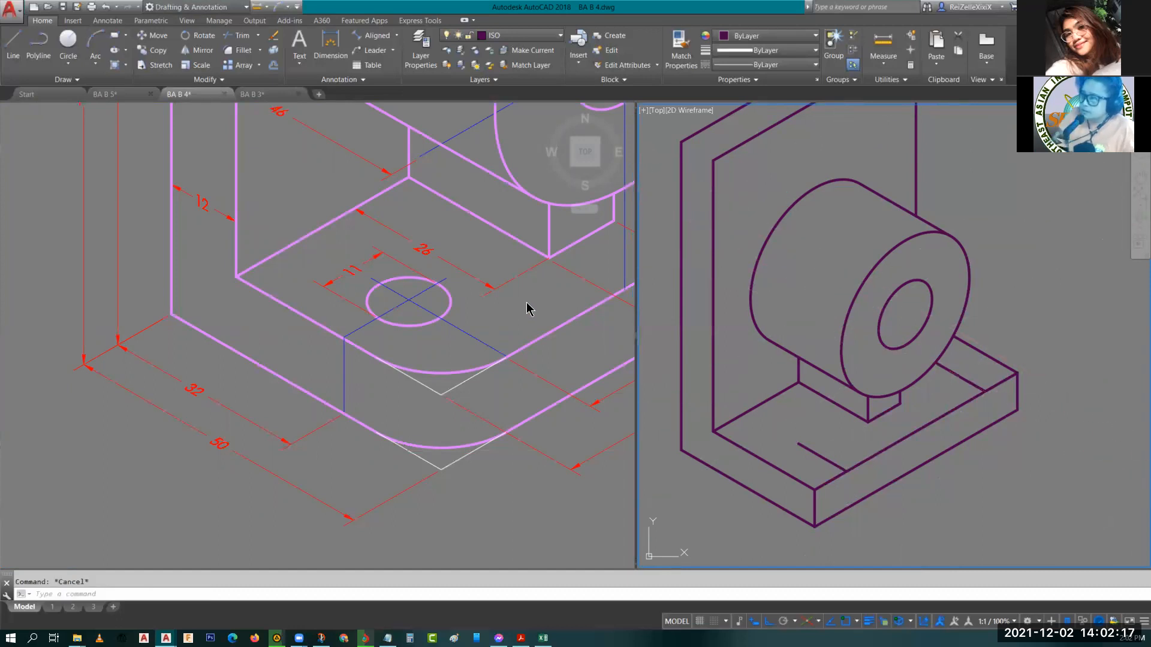
Draw an isocircle of diameter 11 at the guide lines' intersection for the base's mounting hole.
middle_click_drag(385, 325, 260, 386)
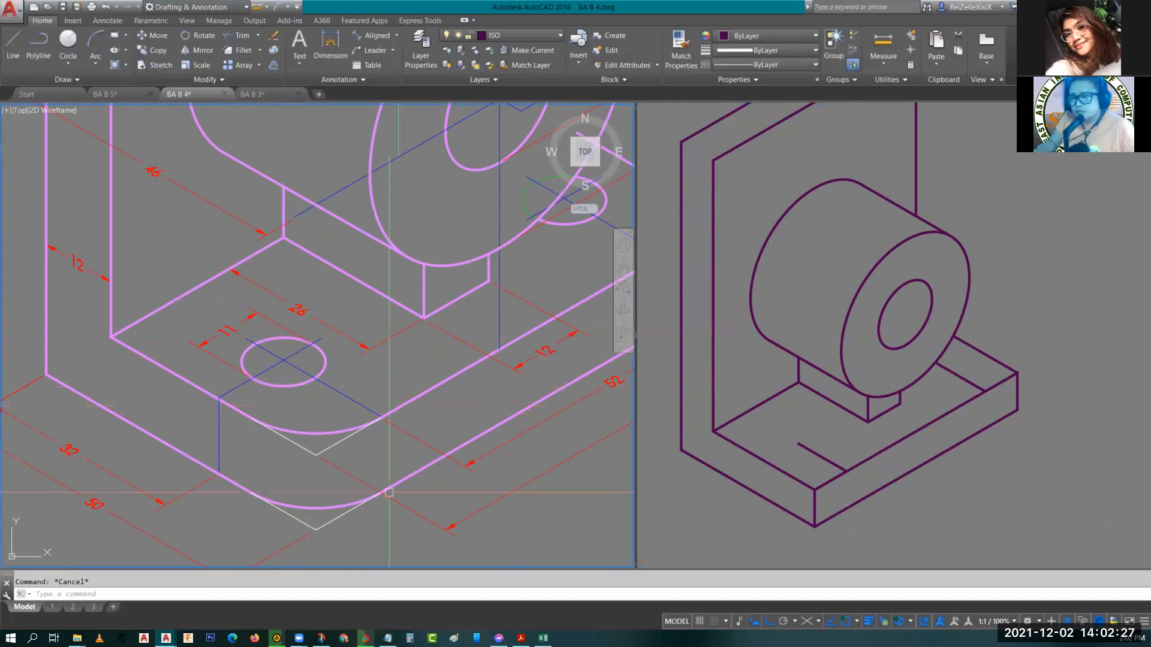
left_click(791, 423)
scroll(791, 424, "up", 2)
type("EL")
key("Return")
type("I")
key("Return")
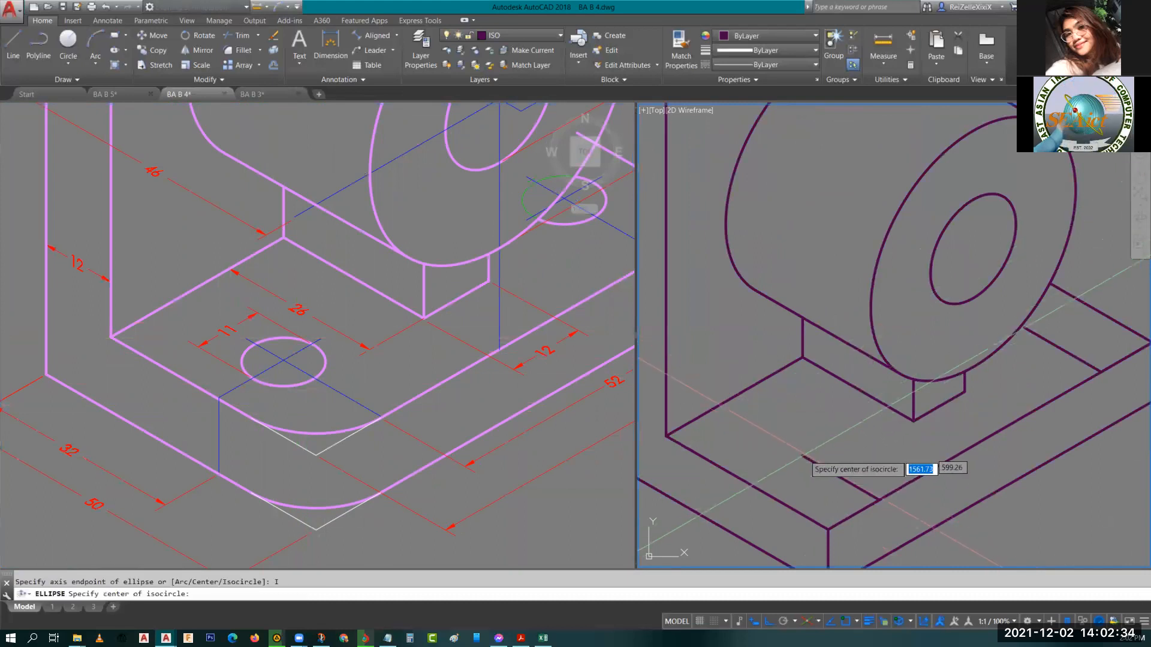
left_click(802, 455)
type("D")
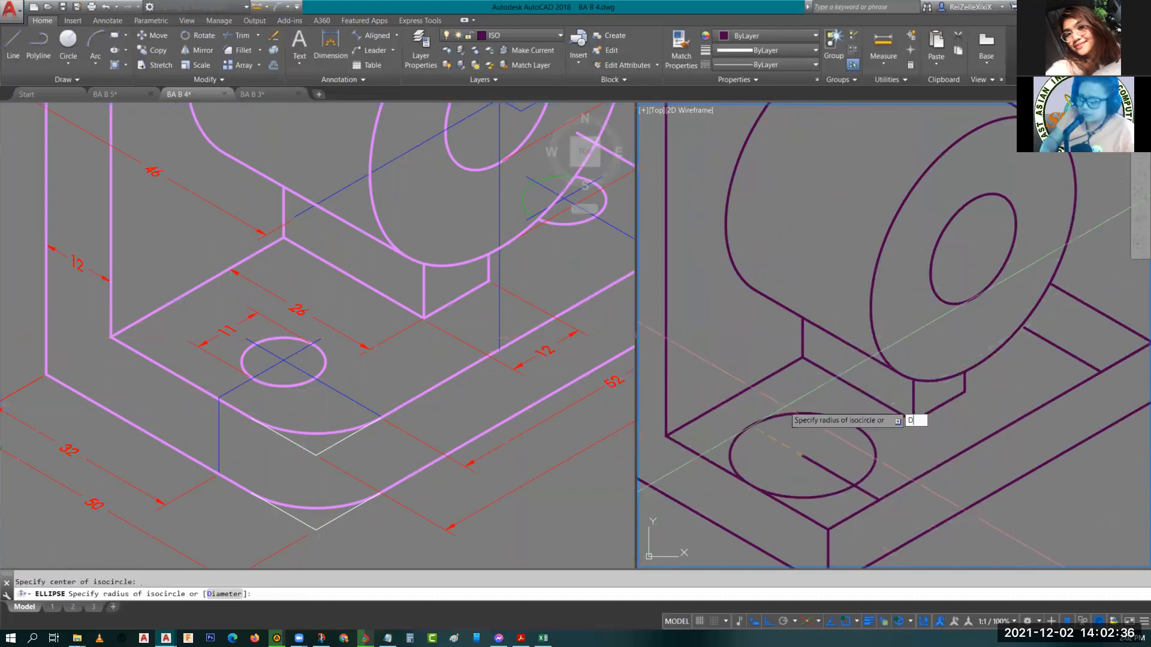
key("Return")
type("11")
key("Return")
key("Escape")
Try to copy the mounting-hole isocircle to another point on the base.
middle_click_drag(811, 438, 784, 428)
left_click(783, 428)
type("CO")
key("Return")
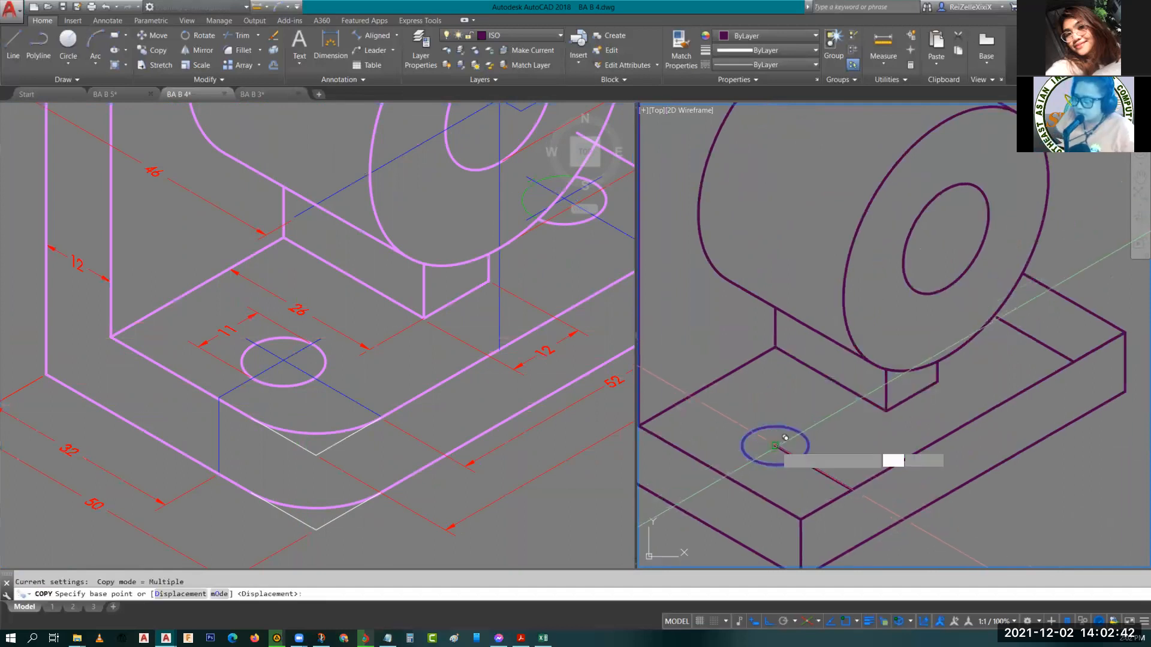
left_click(776, 445)
scroll(923, 402, "up", 5)
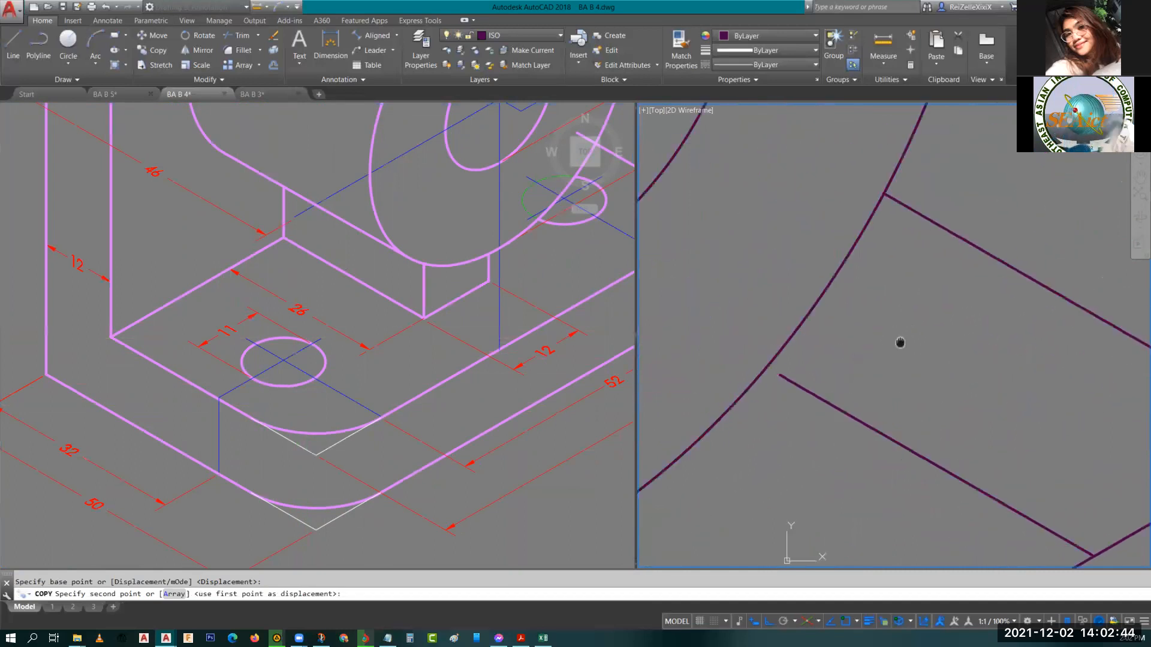
left_click(778, 360)
key("Escape")
Examine the rounded front corner and hole dimensions on the reference drawing.
scroll(844, 379, "down", 5)
scroll(671, 407, "up", 4)
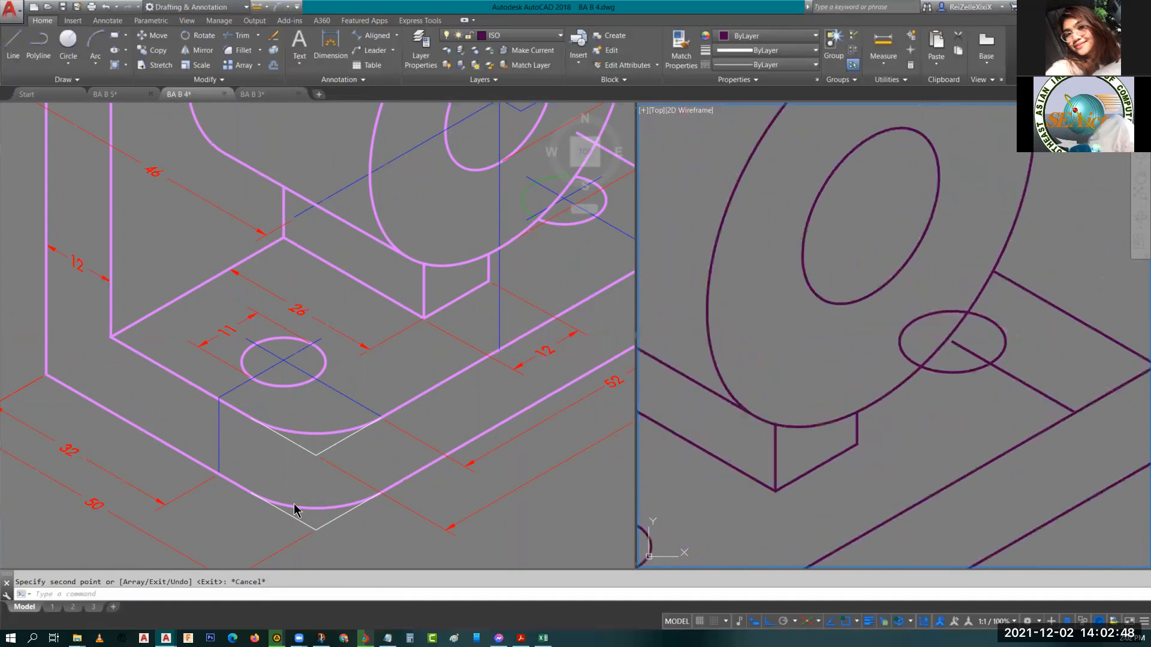
scroll(454, 411, "down", 6)
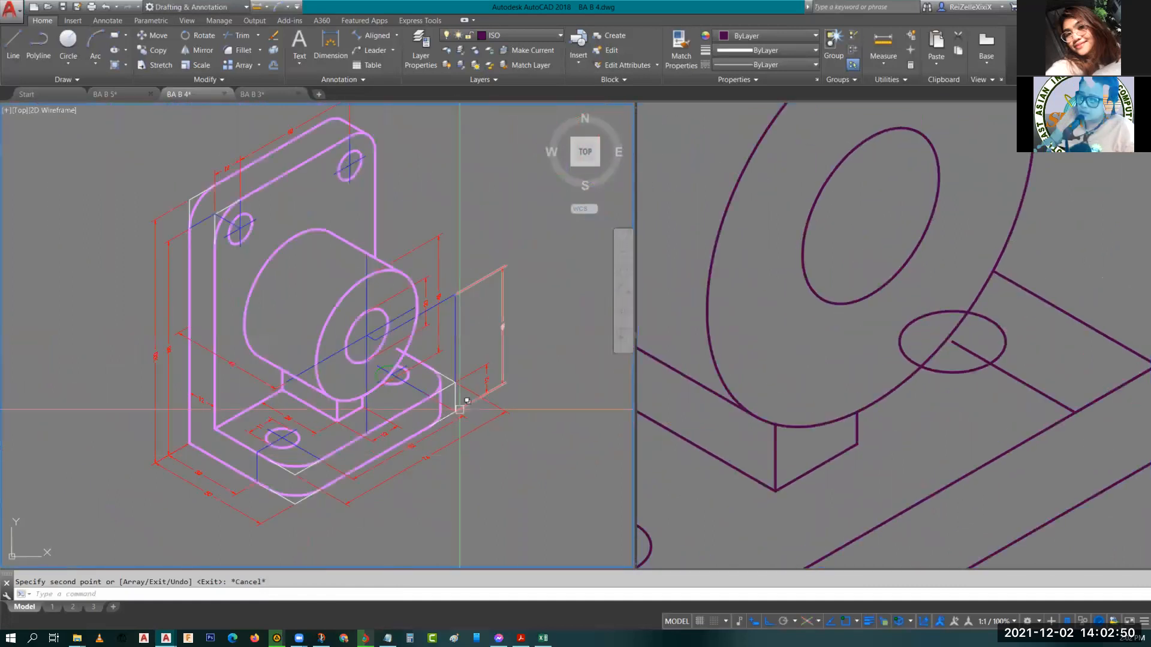
scroll(454, 411, "up", 5)
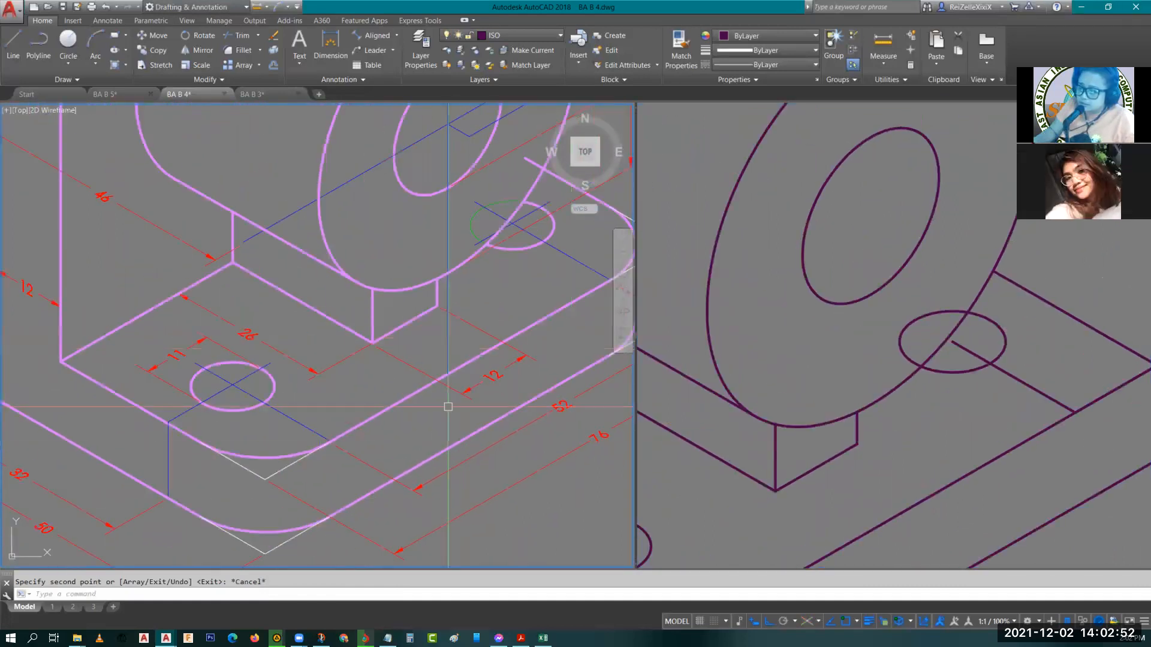
left_click(282, 471)
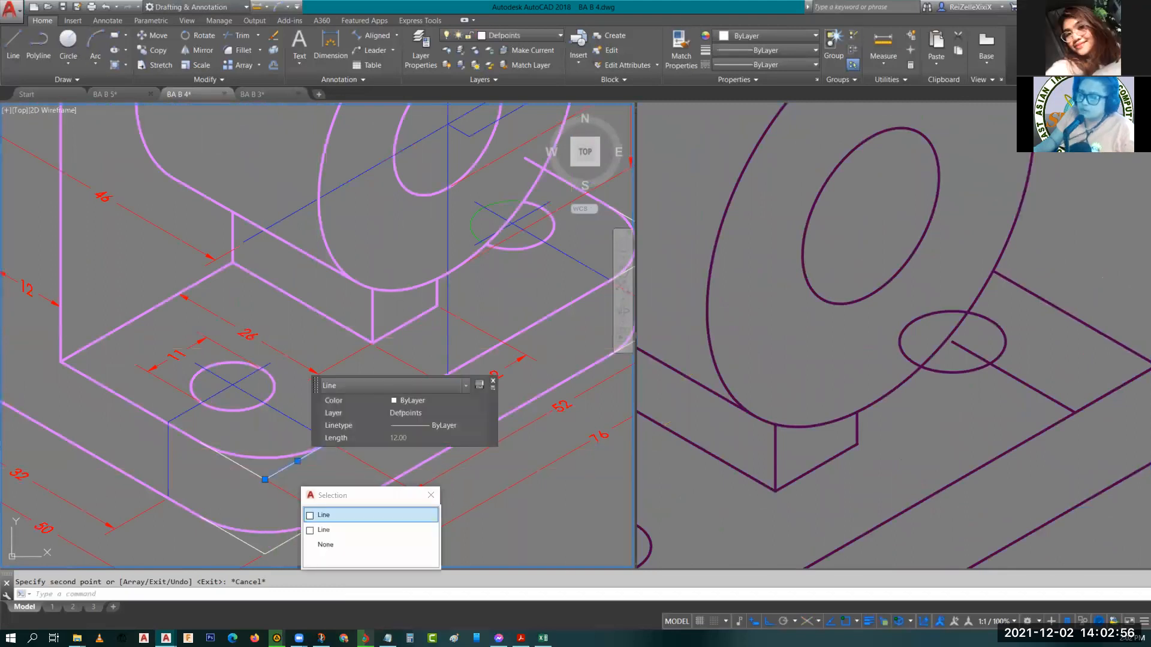
key("Escape")
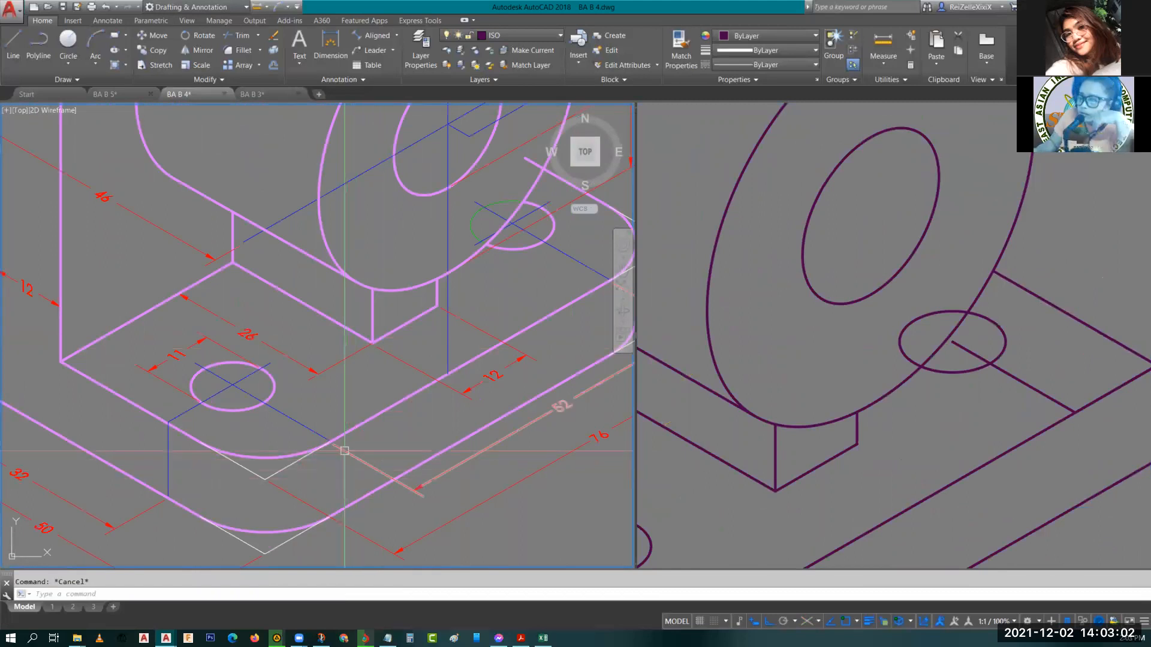
scroll(344, 451, "up", 2)
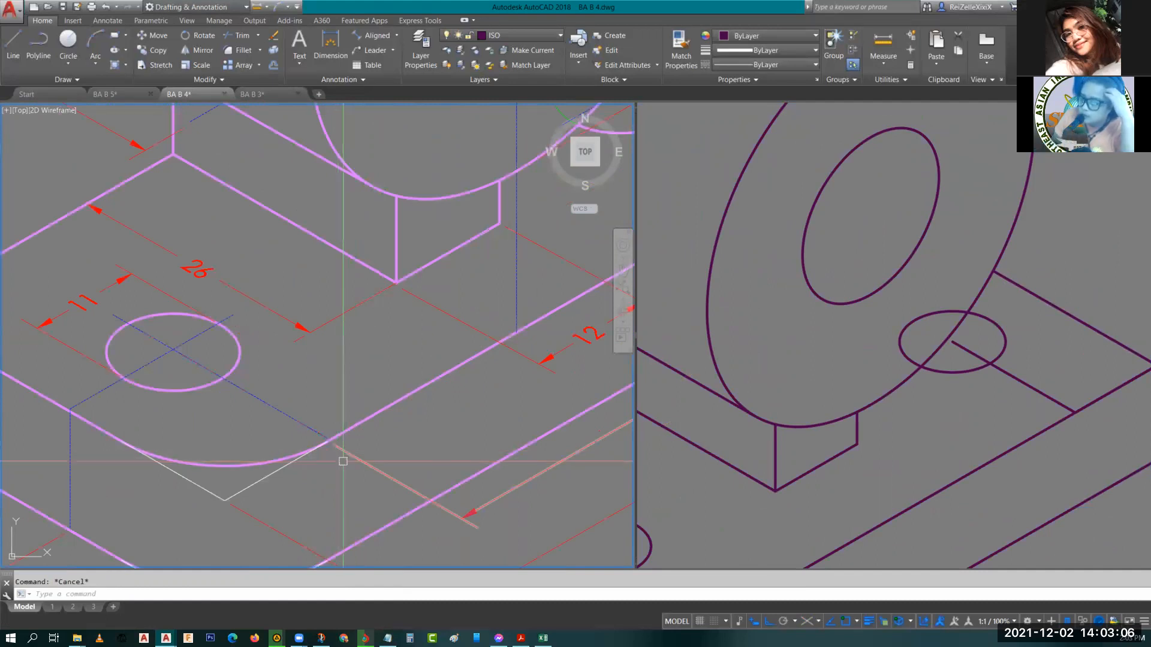
scroll(343, 462, "up", 2)
left_click(343, 461)
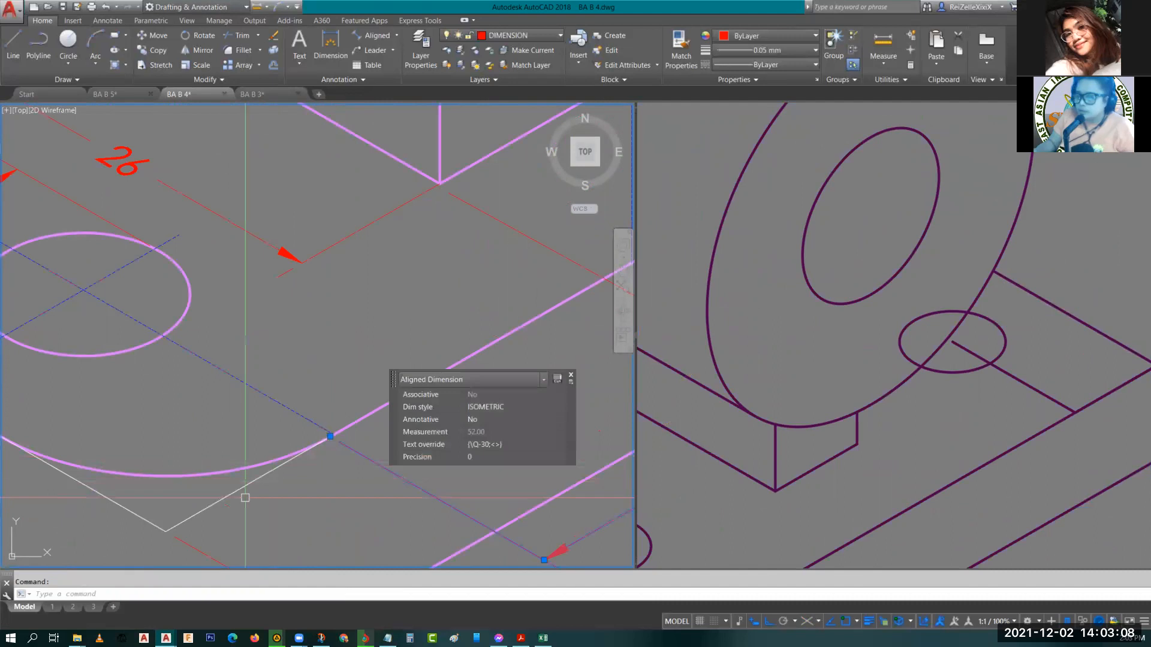
key("Escape")
left_click(249, 483)
key("Escape")
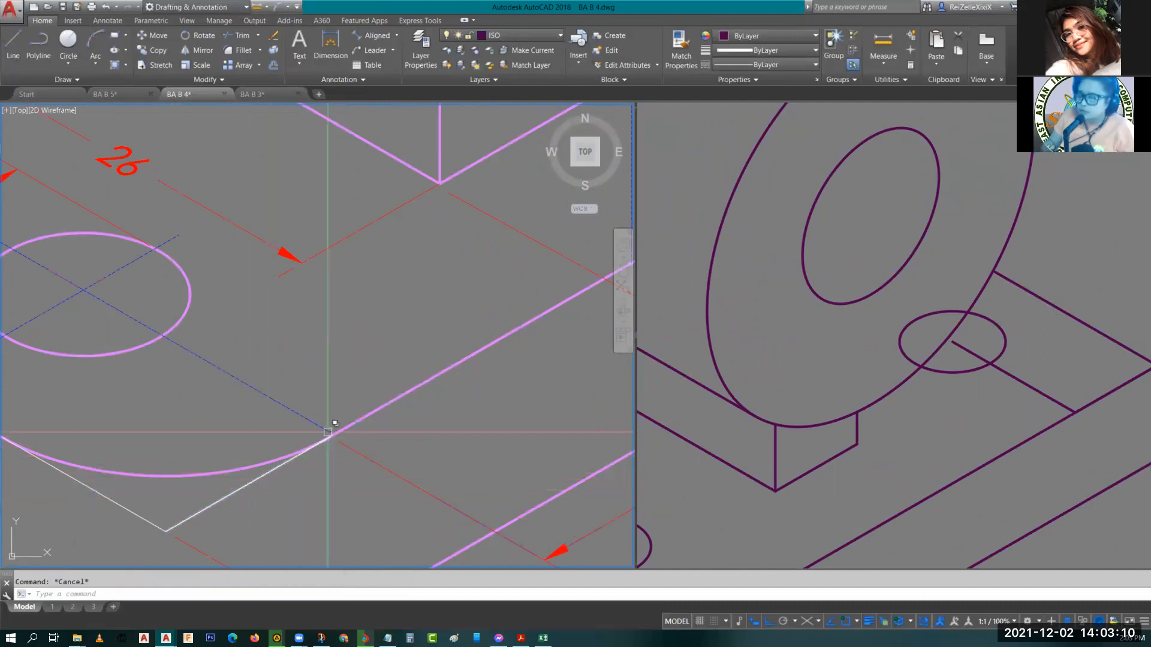
left_click(220, 473)
key("Escape")
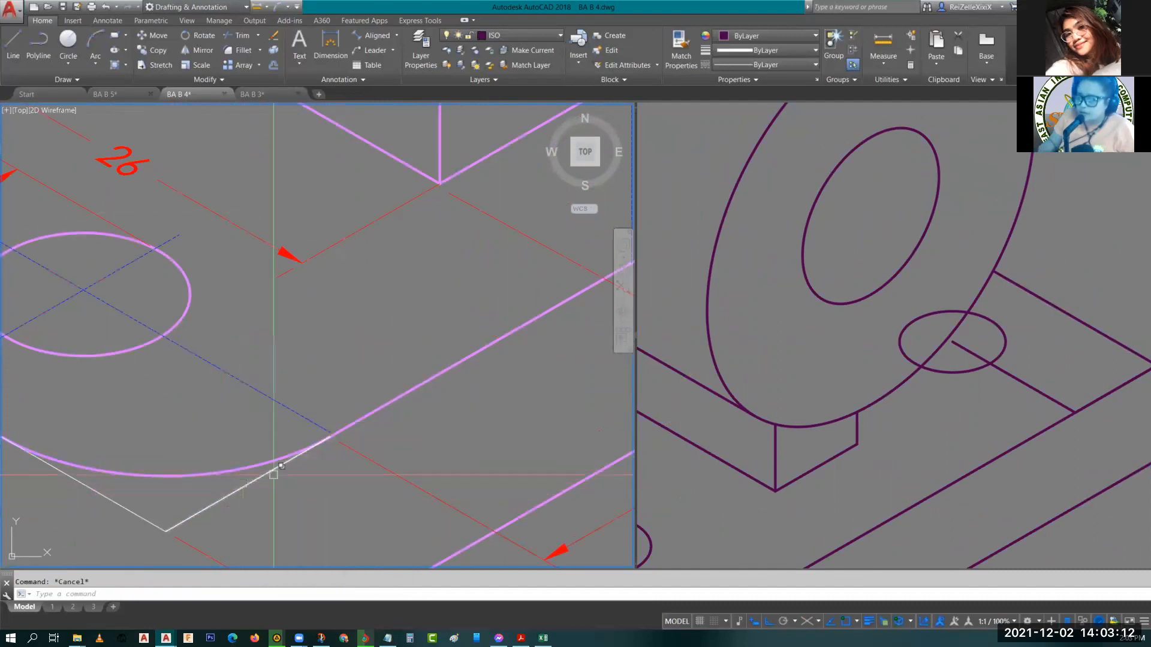
scroll(302, 451, "down", 2)
Draw a 12-unit line back from the hole guide line's outer end to mark the corner arc's centre.
left_click(842, 479)
middle_click_drag(838, 490, 1047, 278)
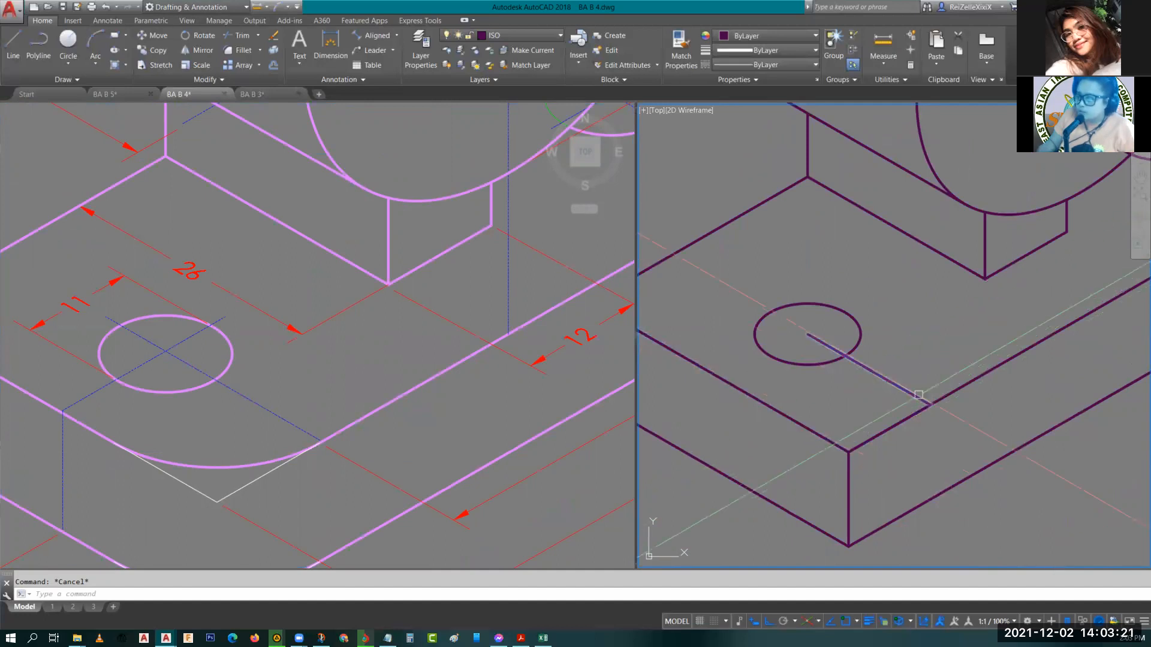
left_click(917, 394)
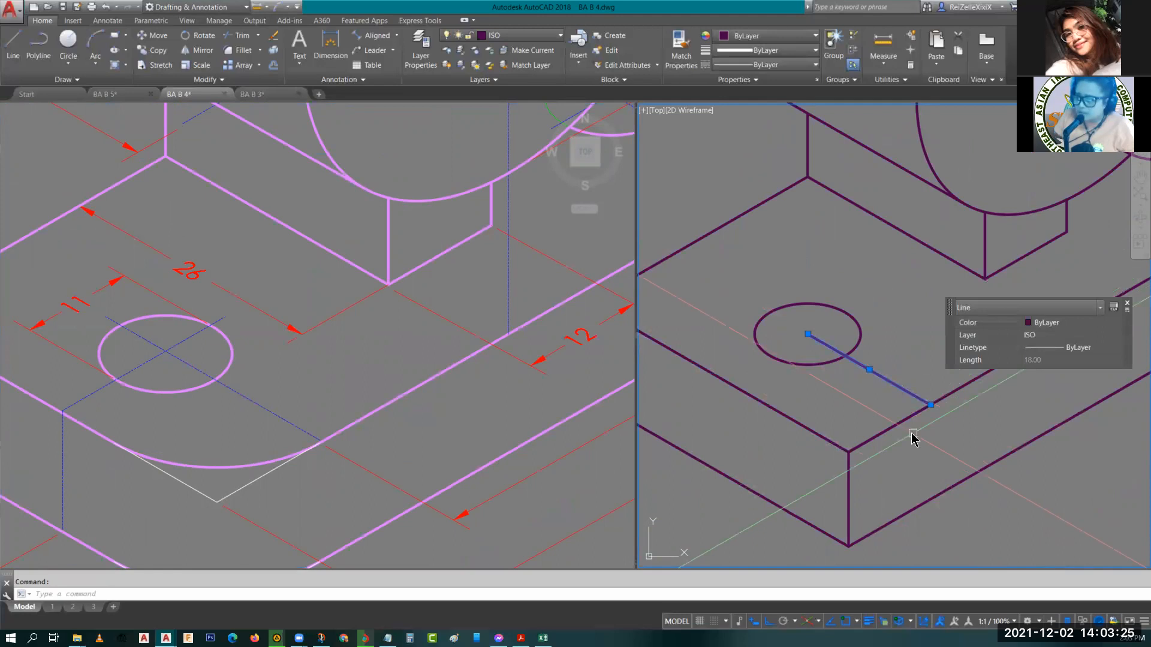
key("Return")
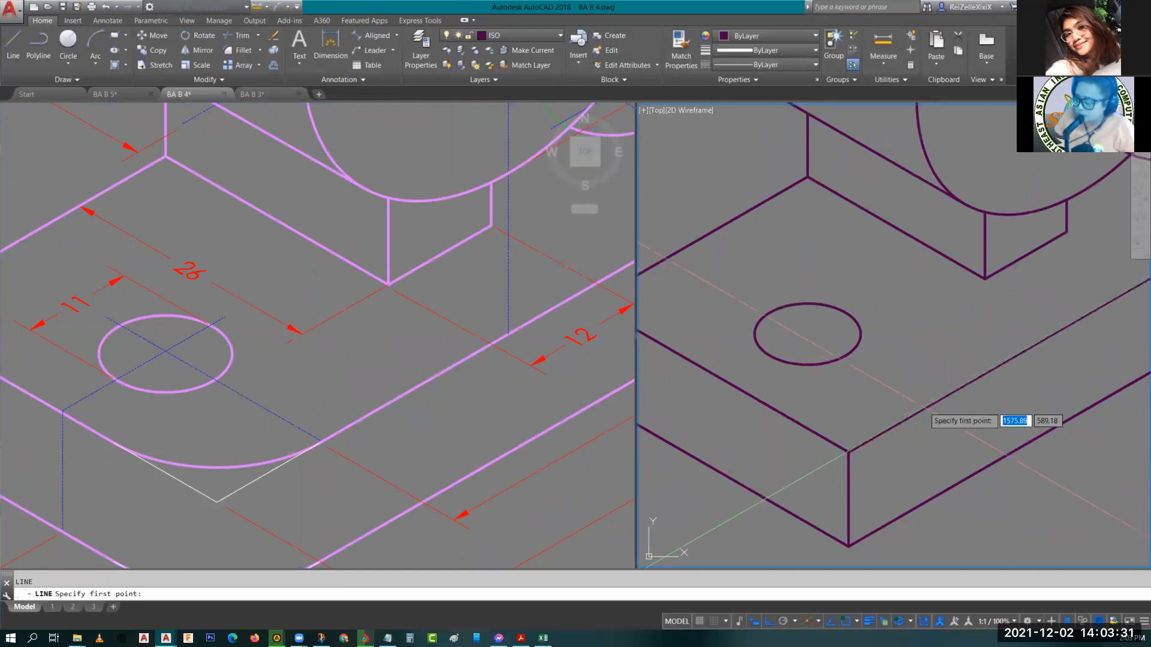
left_click(930, 405)
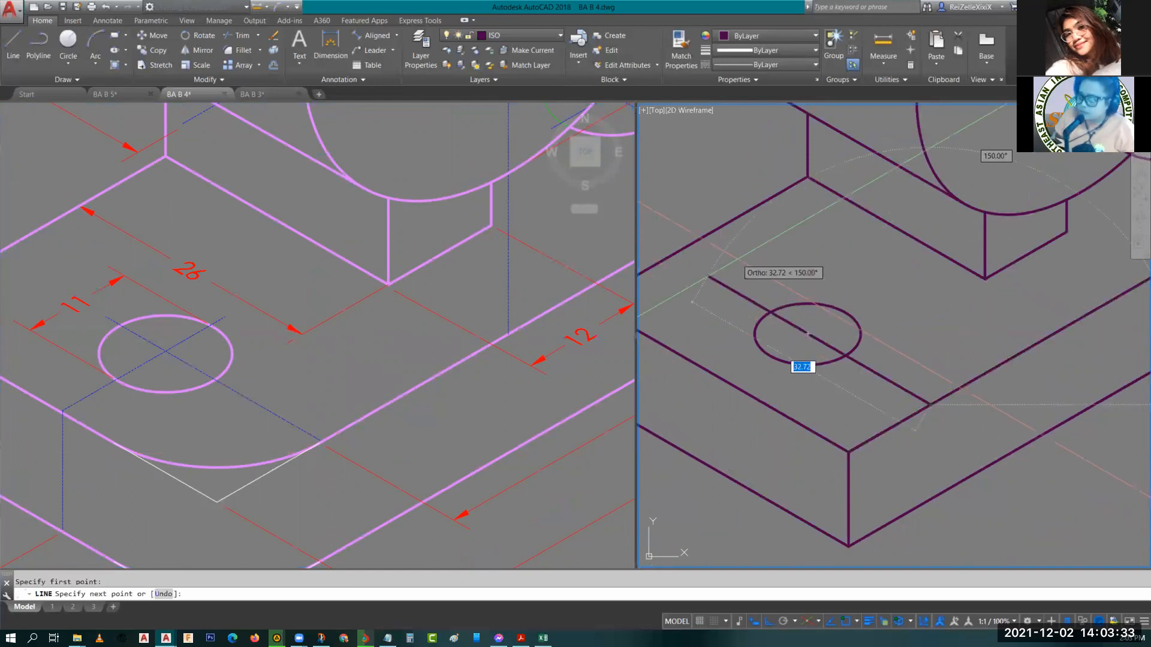
type("12")
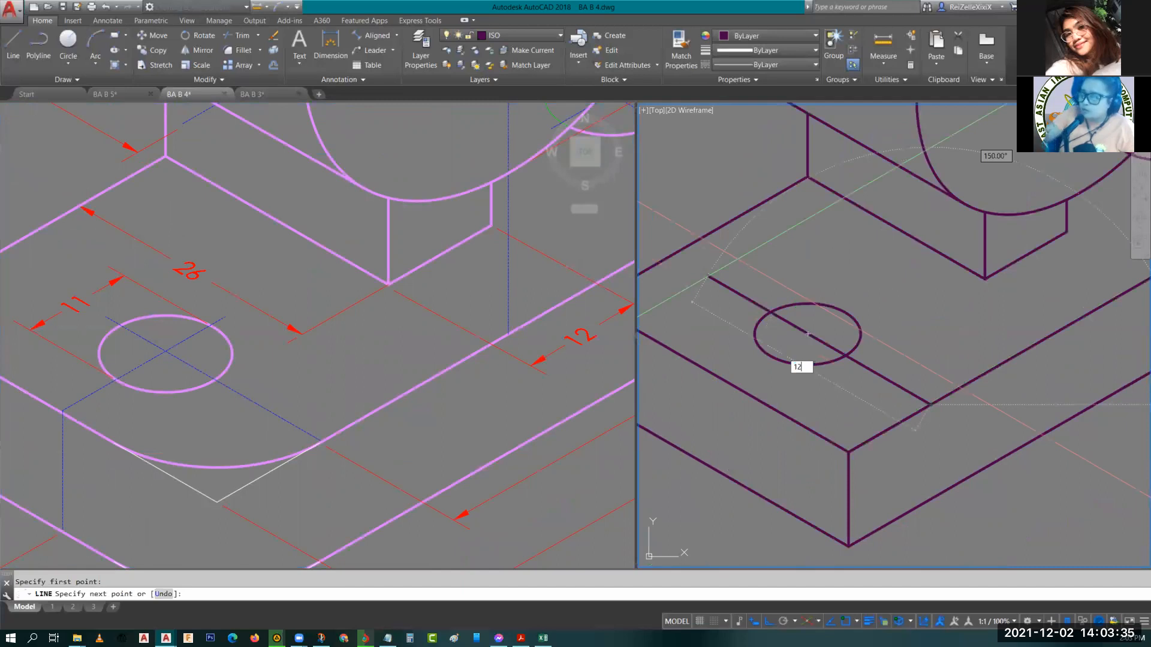
key("Return")
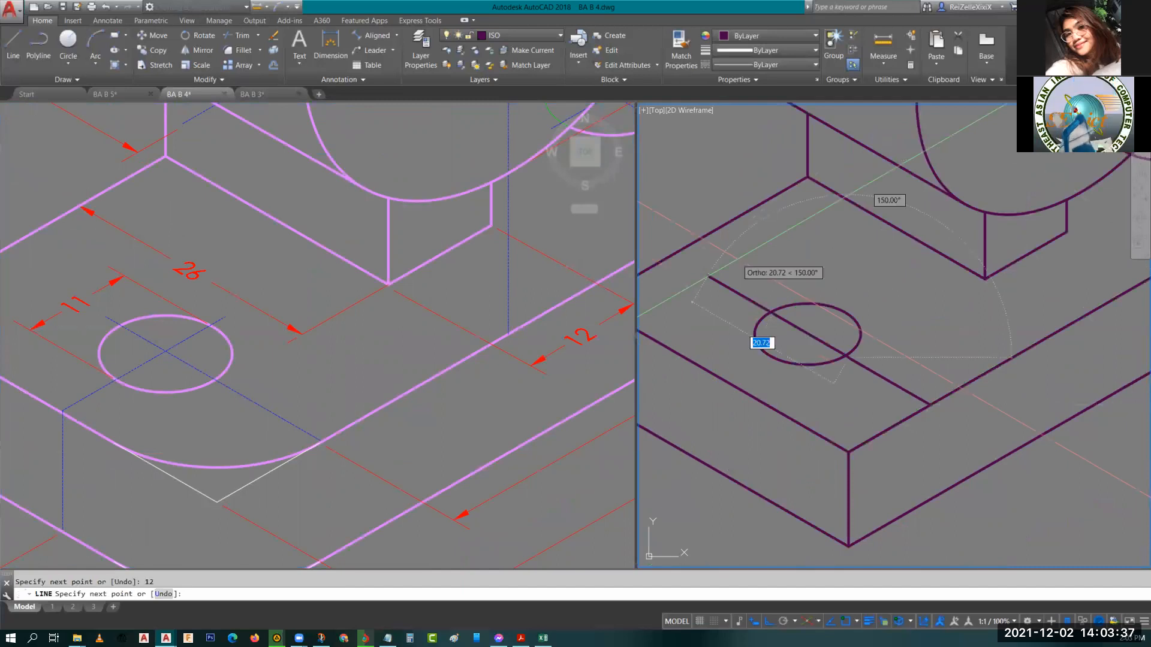
key("Escape")
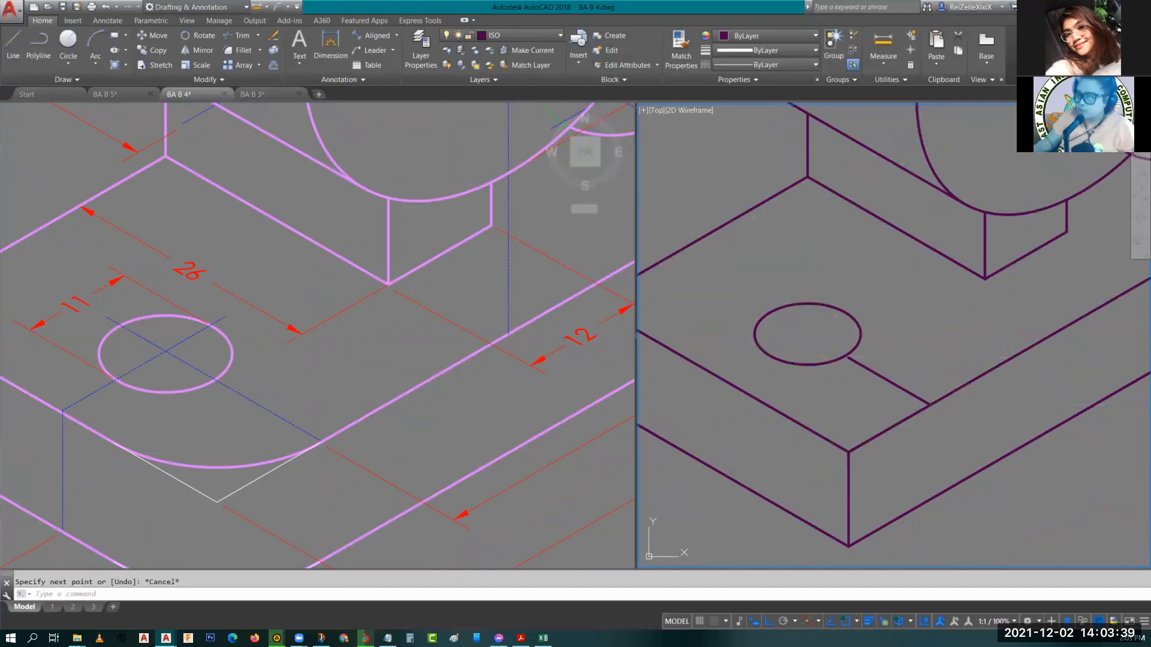
scroll(865, 357, "up", 3)
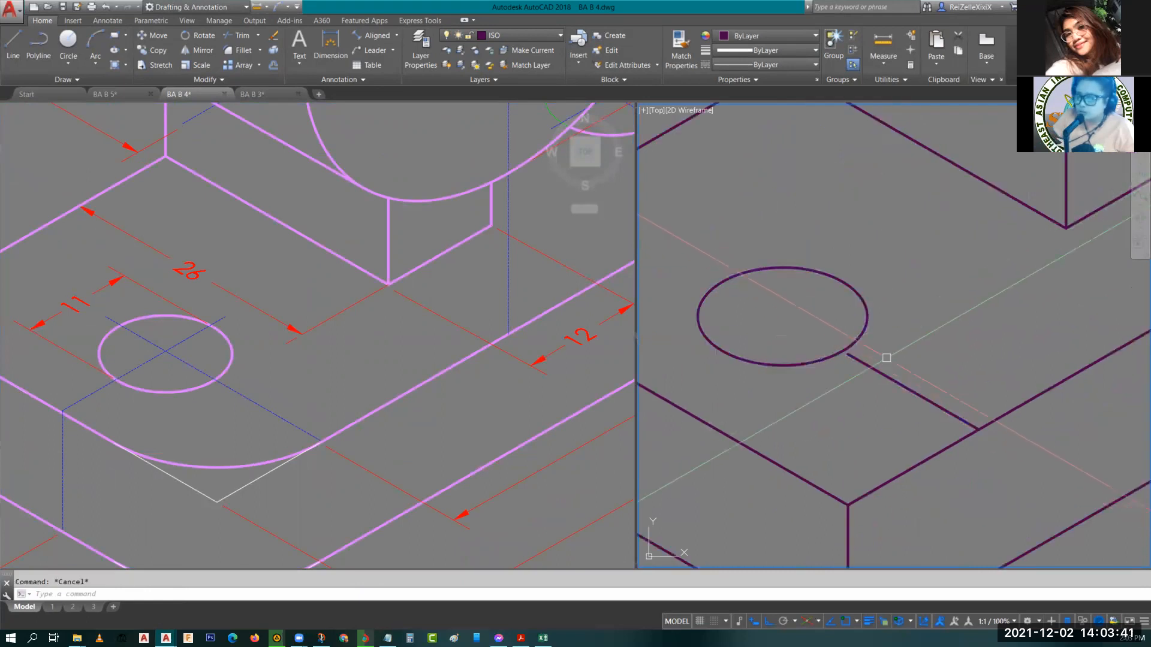
left_click(217, 473)
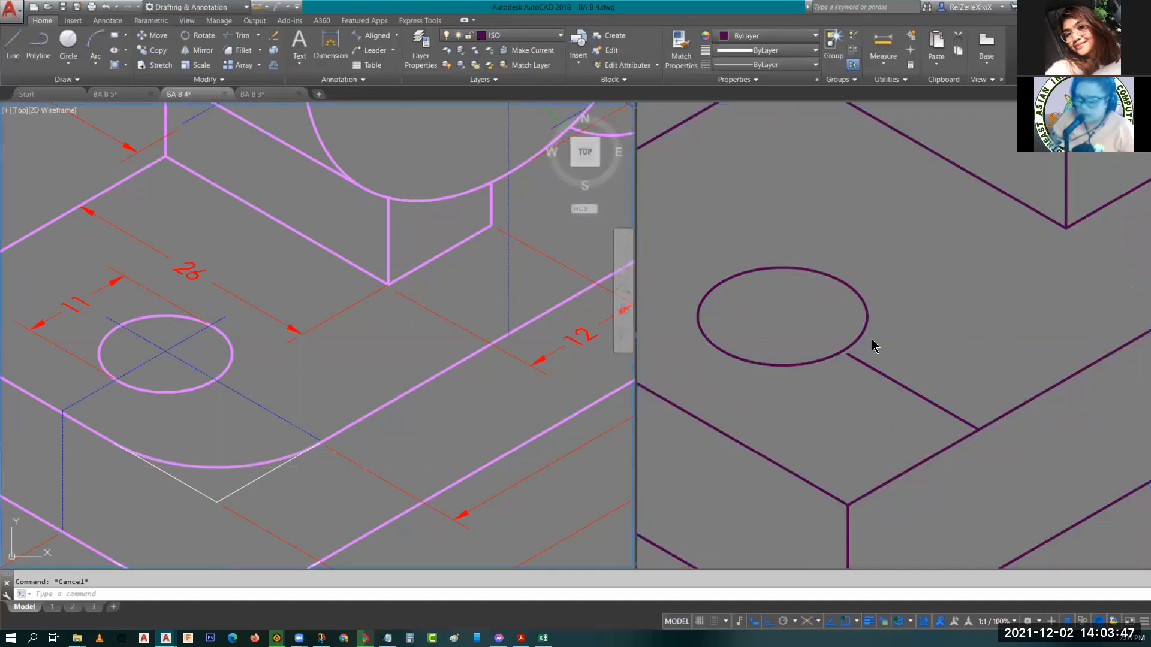
type("el")
key("Return")
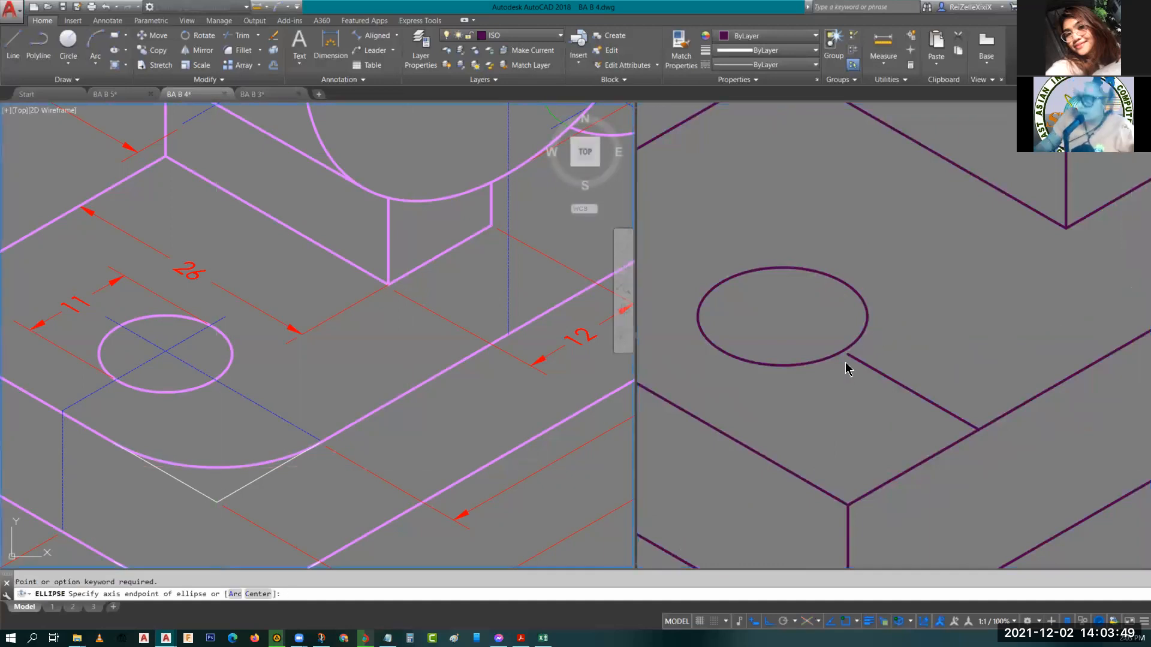
left_click(850, 392)
key("Escape")
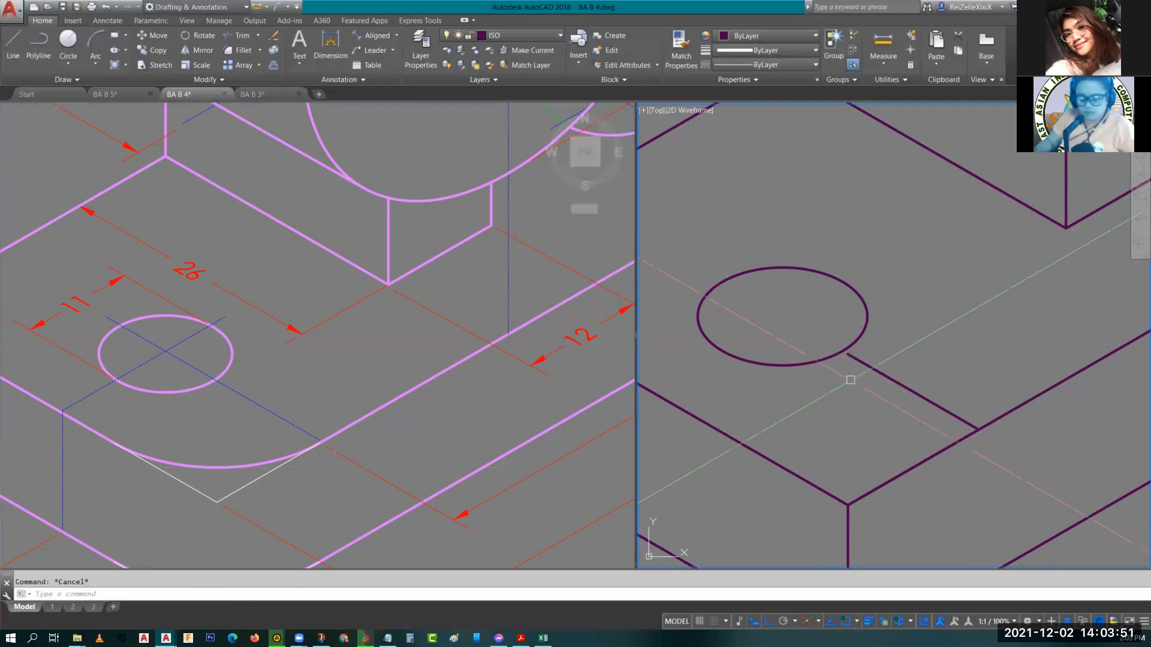
Draw an isocircle of radius 12 at the marked centre for the base's rounded front corner.
type("EL")
key("Return")
type("I")
key("Return")
left_click(848, 355)
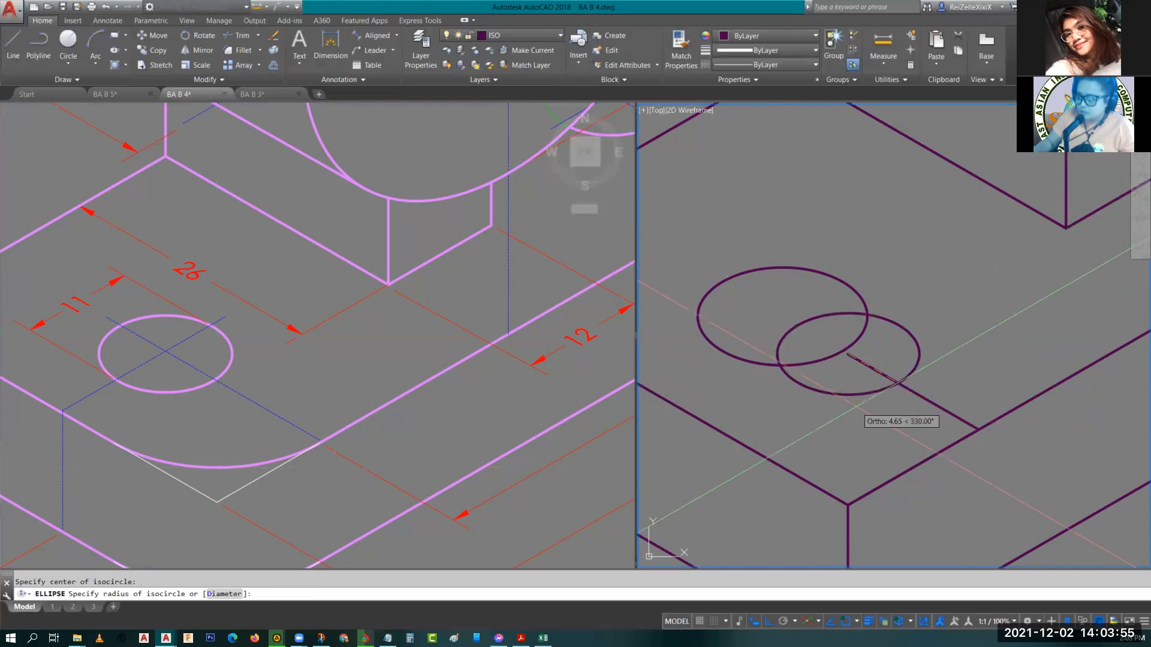
type("12")
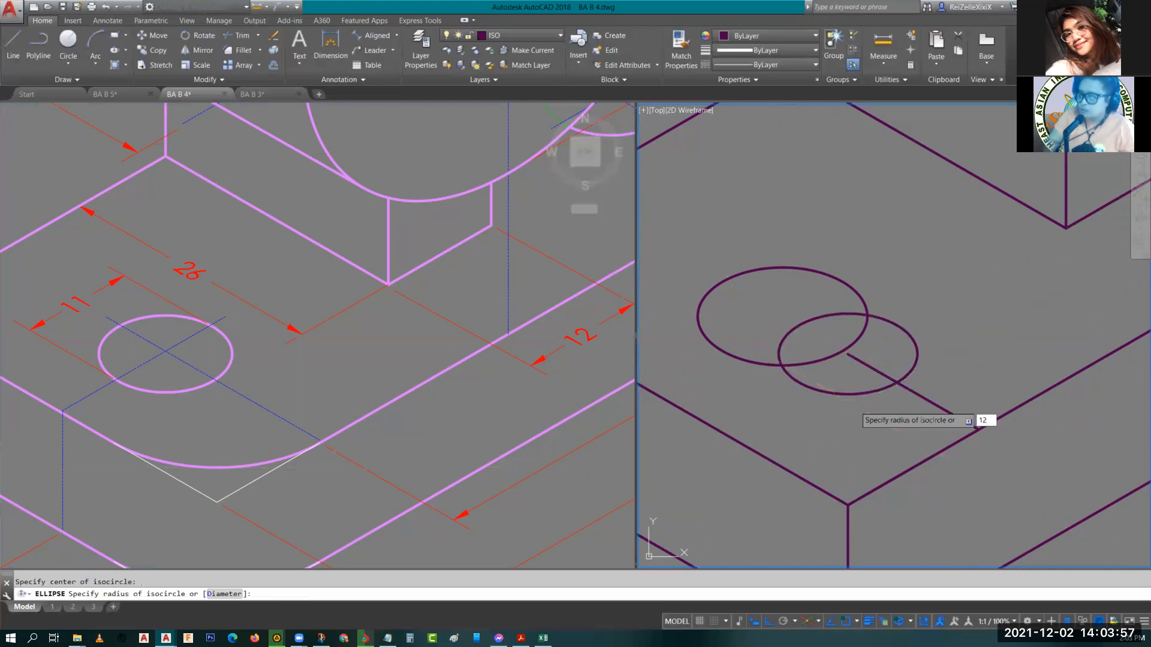
key("Return")
key("Escape")
Trim the radius-12 isocircle so only the rounded front corner arc of the base remains.
middle_click_drag(953, 388, 948, 360)
type("TR")
key("Return")
key("Return")
left_click(989, 262)
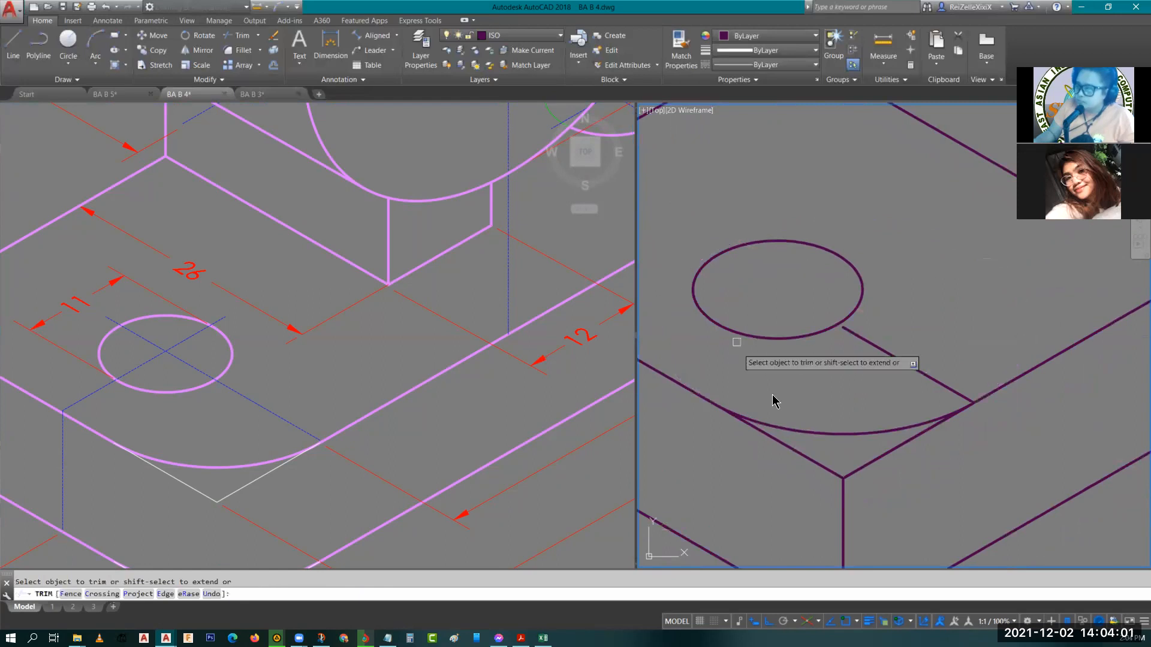
key("Escape")
Erase the guide line running from the second mounting hole to the base's right edge.
scroll(902, 353, "down", 3)
left_click(904, 360)
middle_click(904, 401)
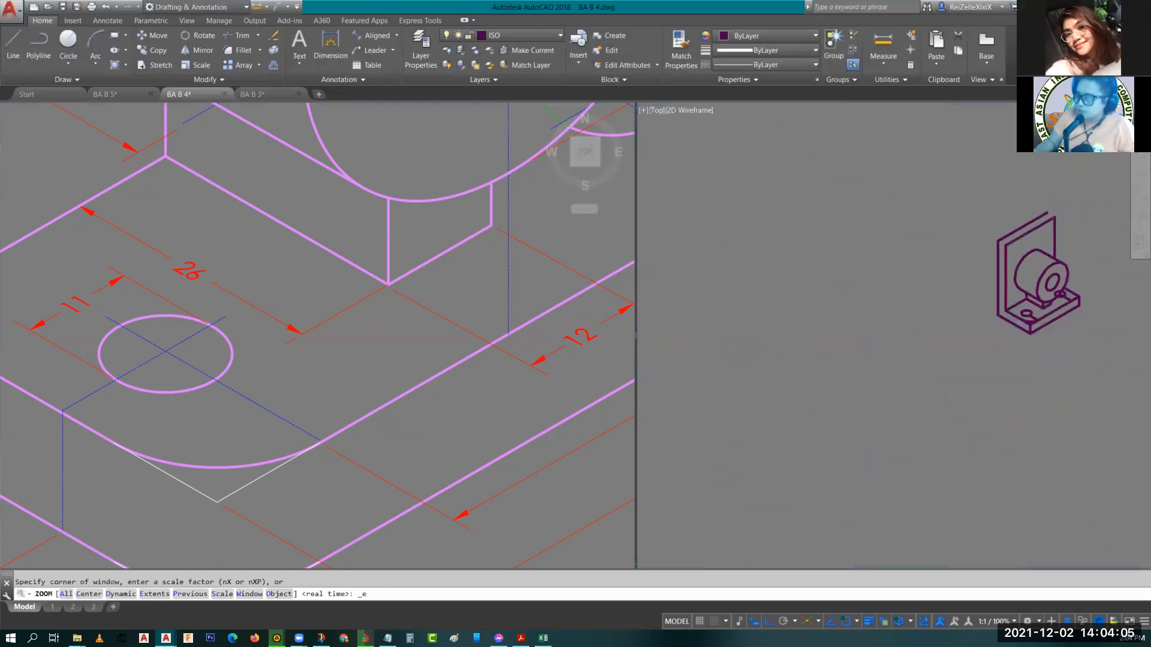
middle_click_drag(1129, 305, 781, 402)
scroll(743, 407, "up", 8)
scroll(781, 402, "up", 4)
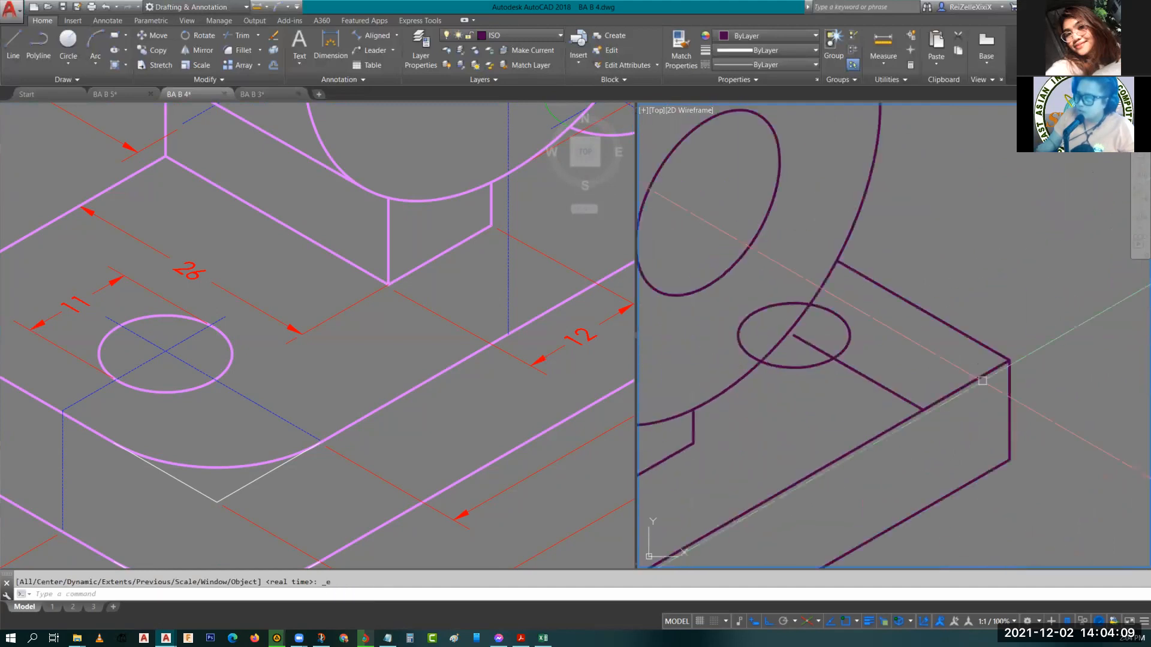
left_click(884, 389)
type("l")
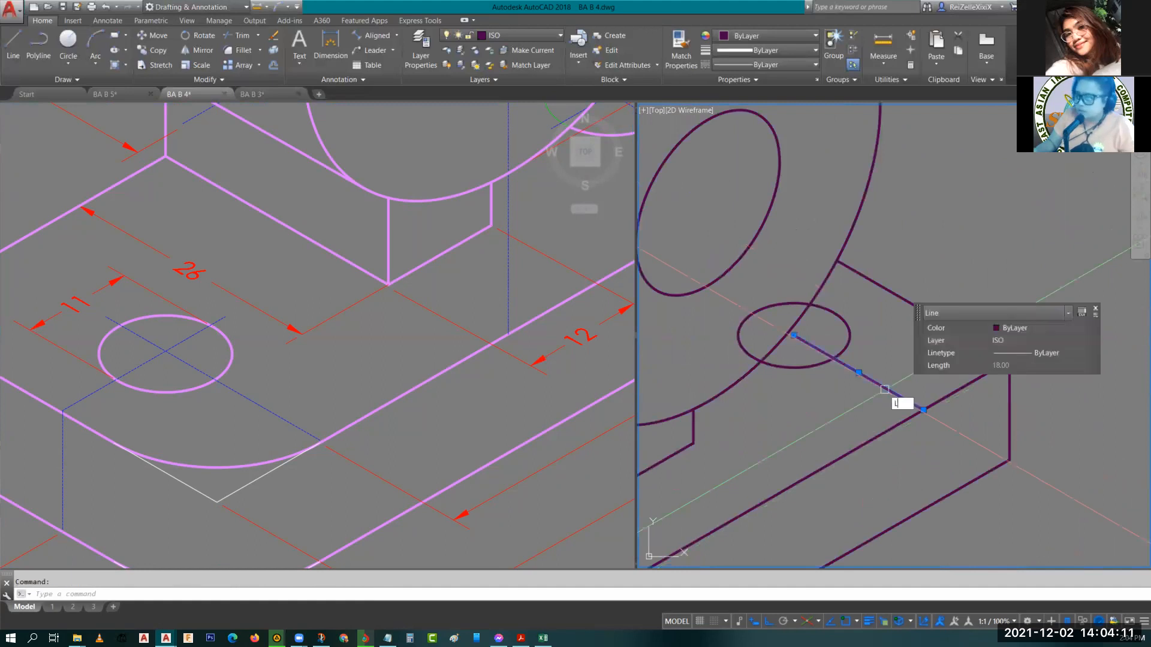
key("Return")
key("Escape")
left_click(889, 391)
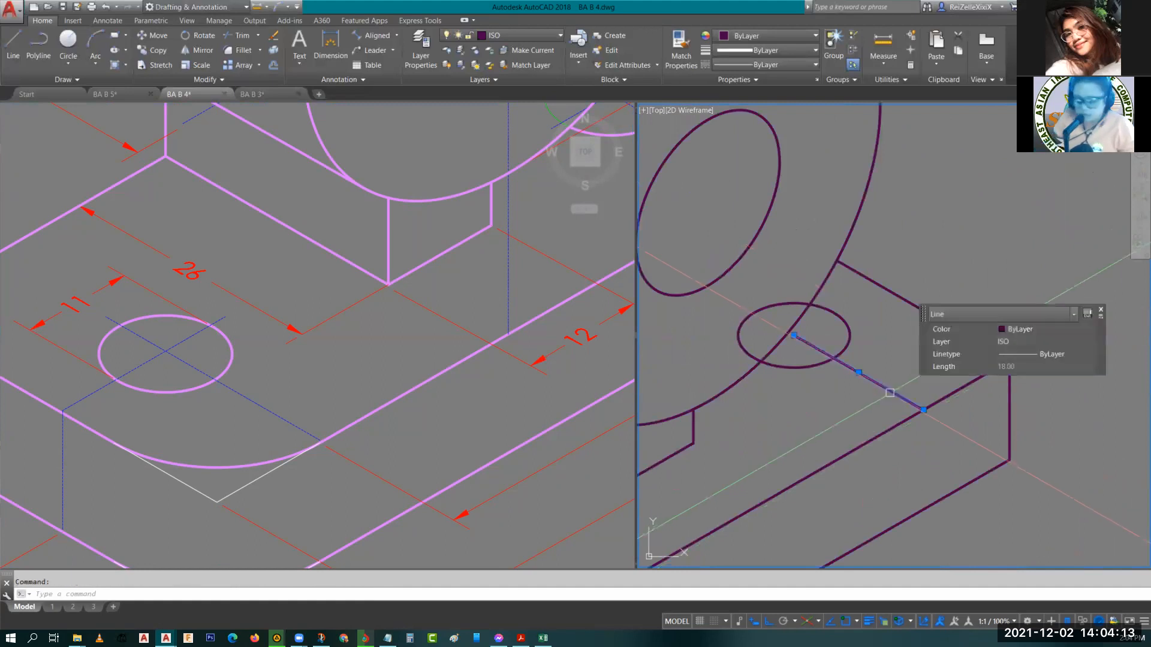
type("e")
key("Return")
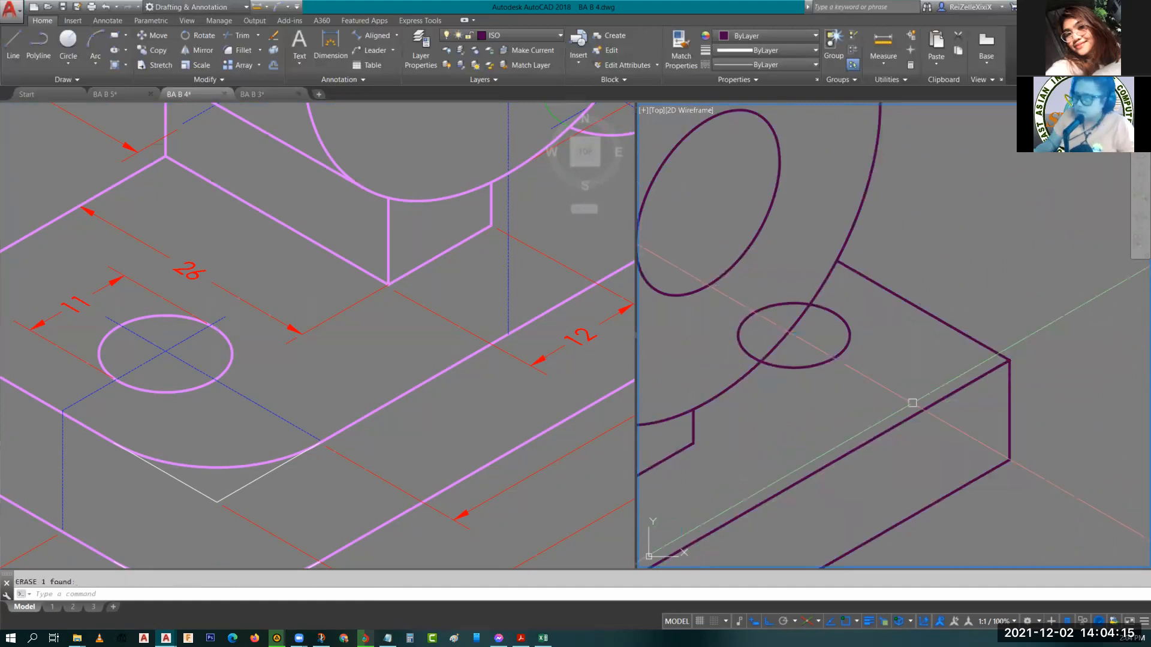
Draw a line inward from the base's right edge to mark the centre of the second rounded corner.
type("l")
key("Return")
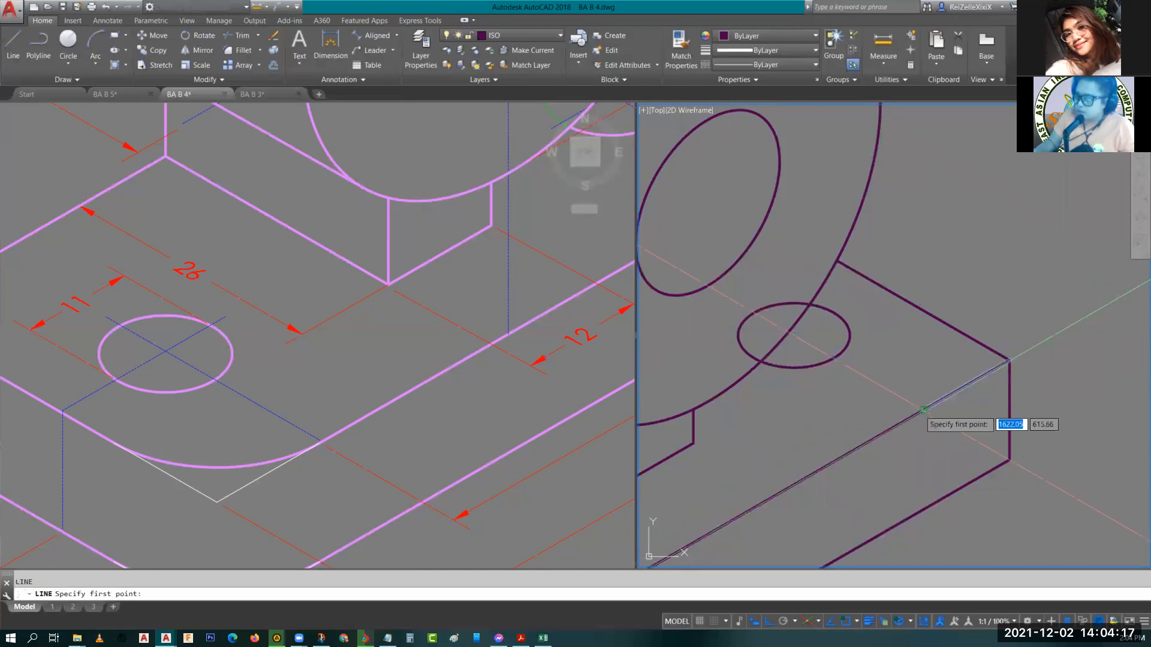
left_click(923, 410)
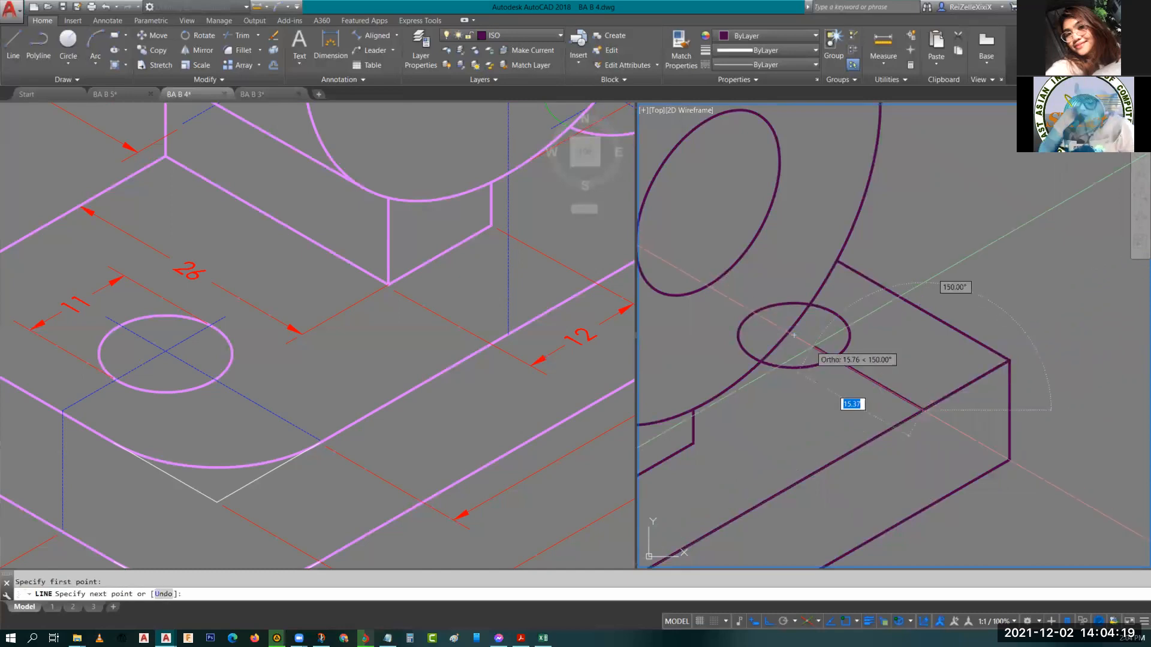
left_click(813, 352)
key("Escape")
Draw an isocircle of radius 12 at the marked centre for the base's second rounded corner.
type("e")
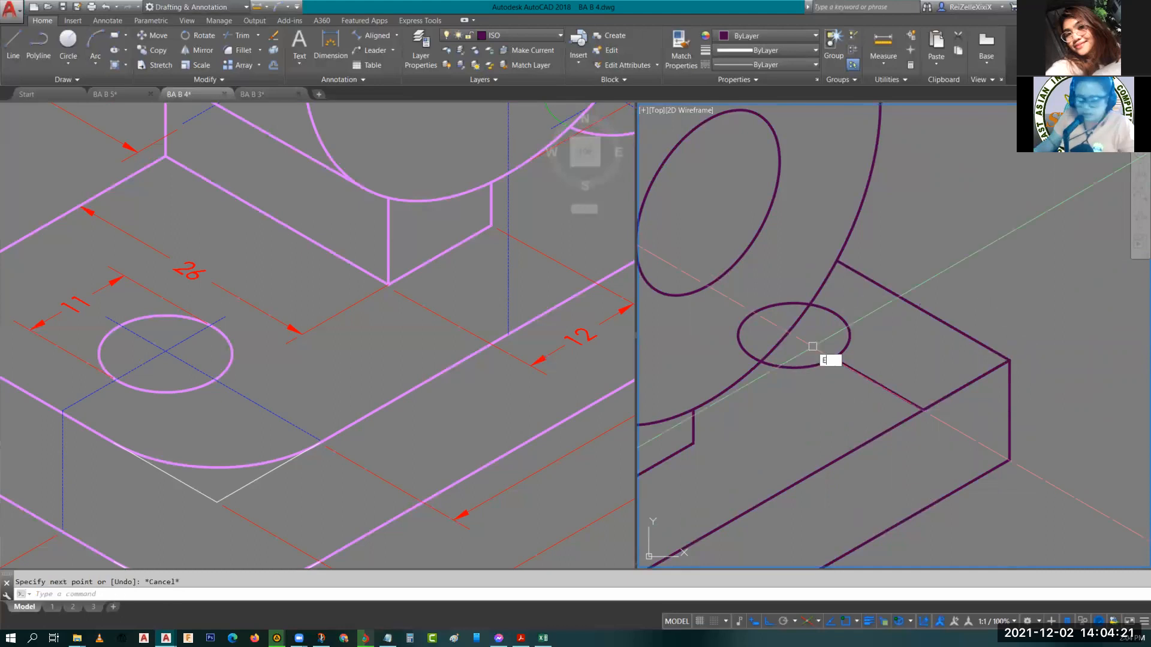
key("Return")
type("i")
key("Return")
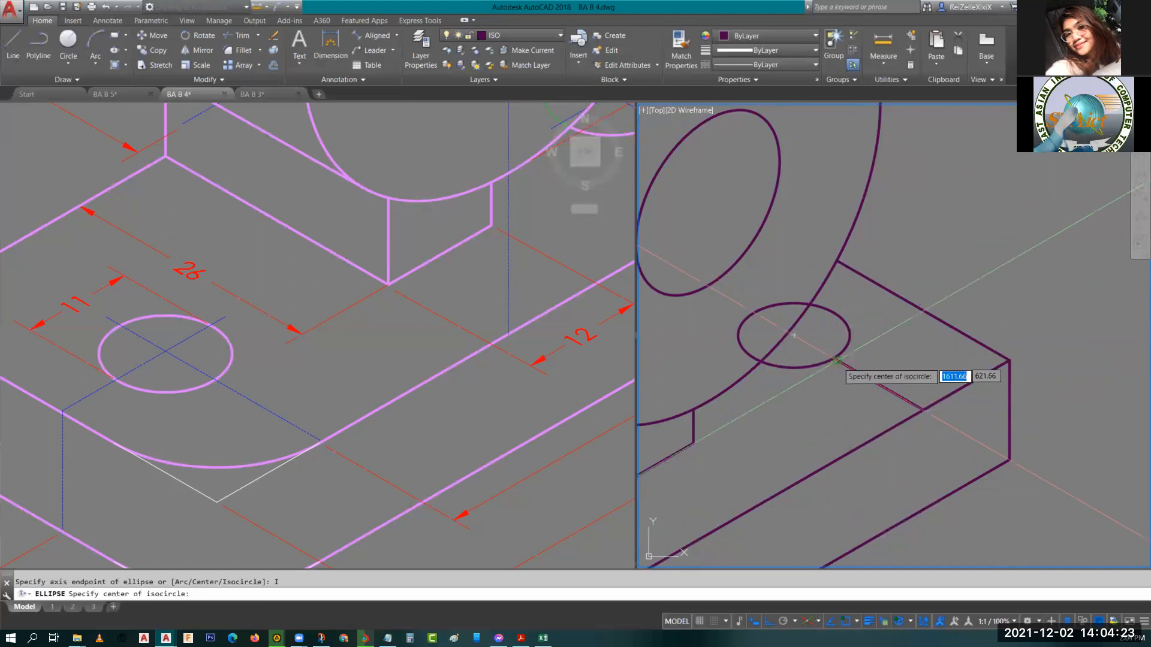
left_click(836, 361)
type("12")
key("Return")
Trim the new isocircle against the base edges to leave only the second corner arc.
type("T")
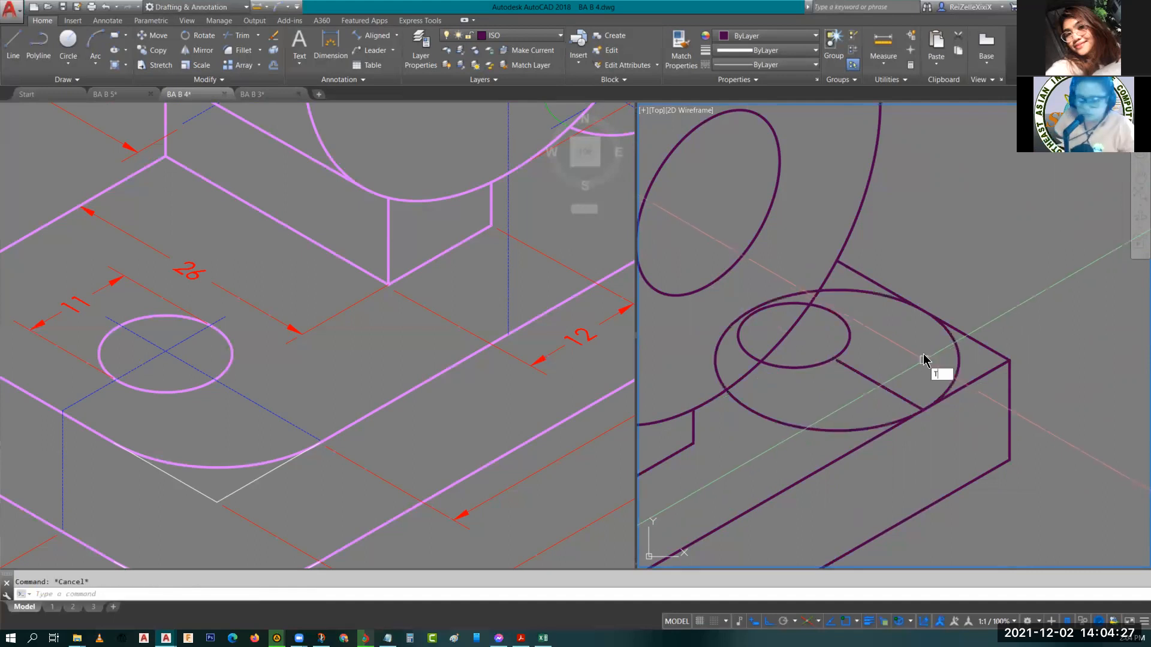
type("R")
key("Return")
left_click(868, 273)
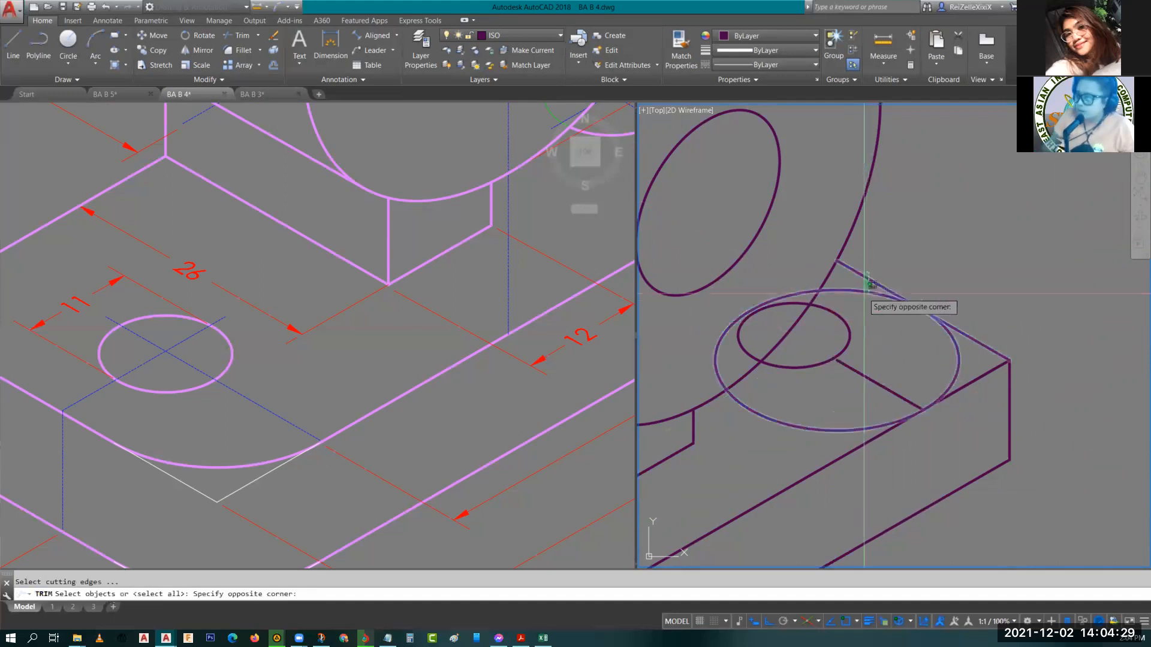
left_click(870, 438)
key("Return")
left_click(856, 428)
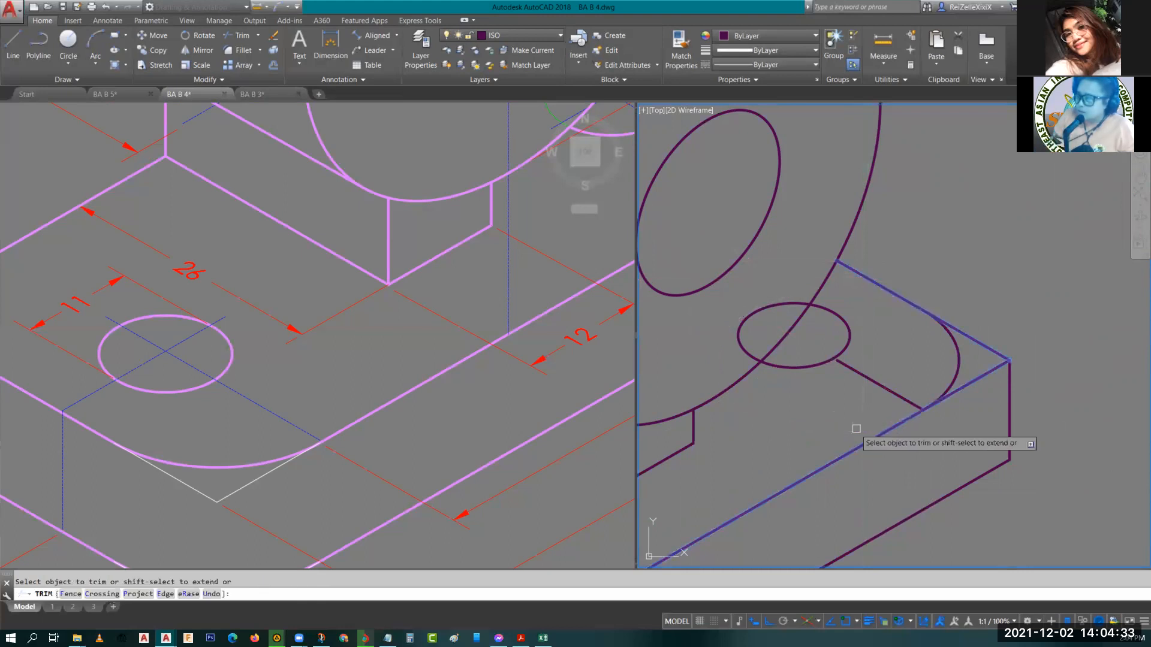
key("Escape")
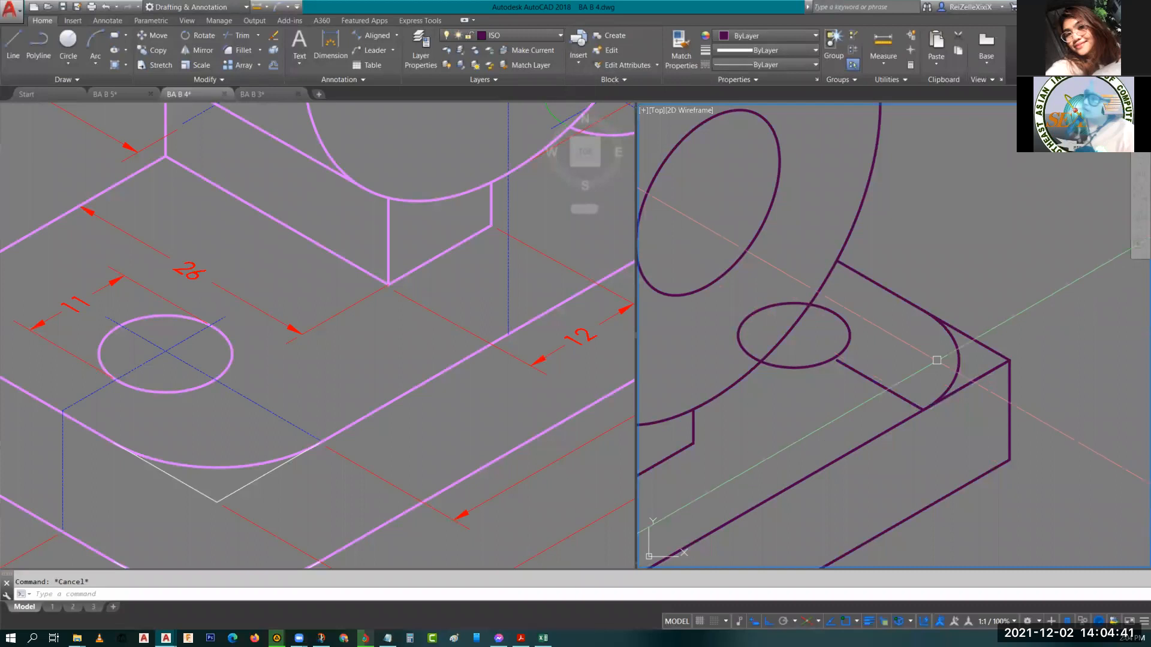
Delete the centre-marking line at the second rounded corner.
middle_click_drag(930, 378, 988, 369)
left_click(937, 388)
key("Delete")
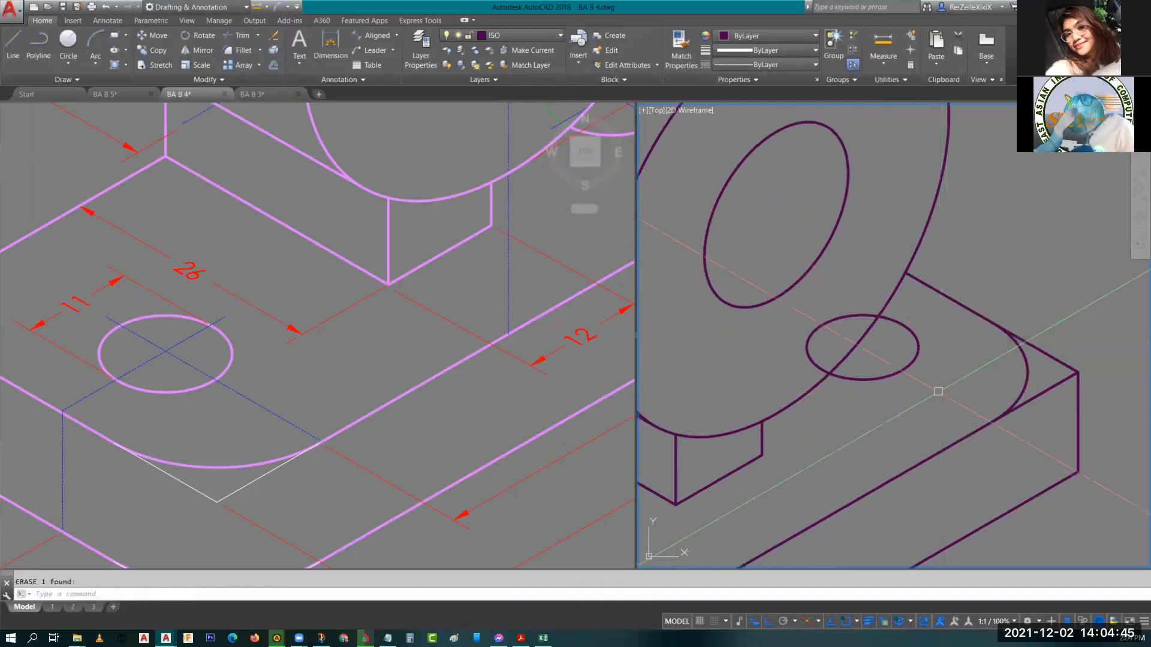
Delete the centre-marking line at the base's front rounded corner.
scroll(881, 457, "down", 3)
scroll(881, 456, "up", 5)
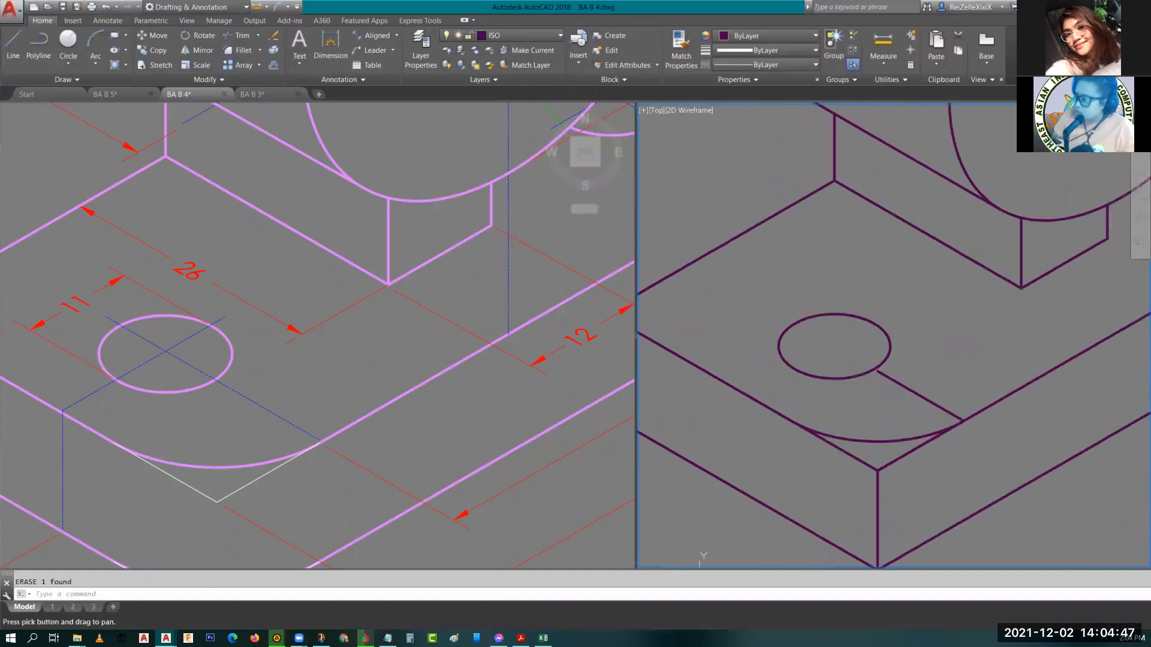
left_click(911, 395)
scroll(919, 403, "down", 2)
scroll(968, 421, "down", 2)
middle_click_drag(968, 421, 727, 539)
scroll(884, 433, "up", 2)
scroll(881, 437, "up", 3)
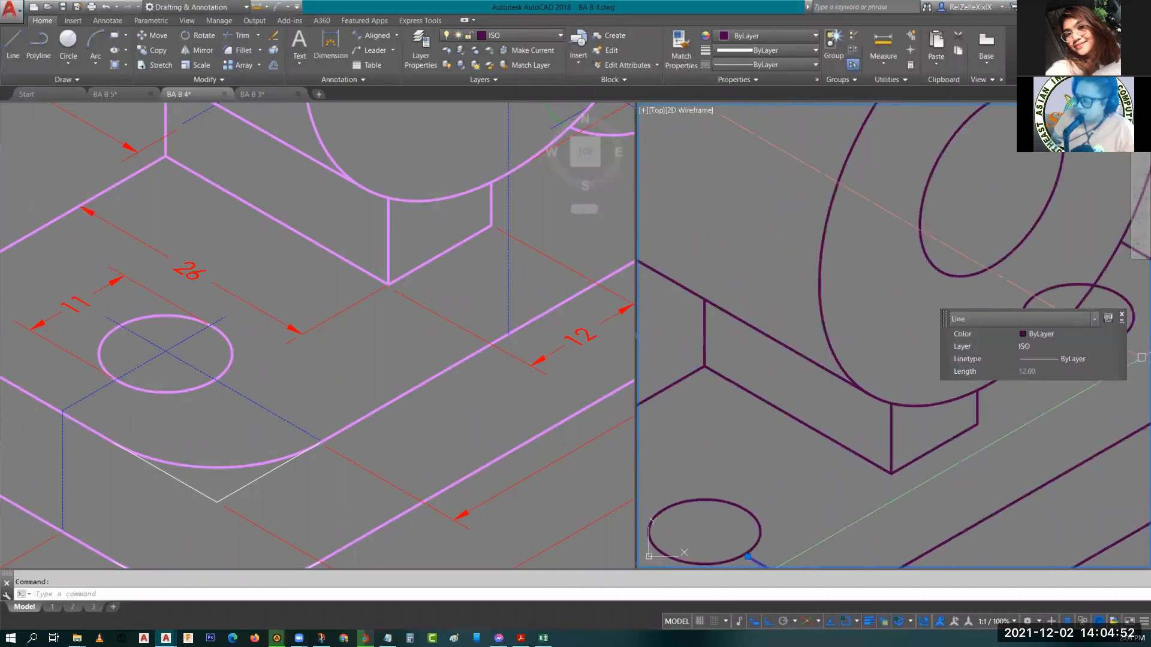
key("Delete")
Copy the front corner arc down by the base thickness to the base's lower front edge.
middle_click_drag(809, 480, 862, 267)
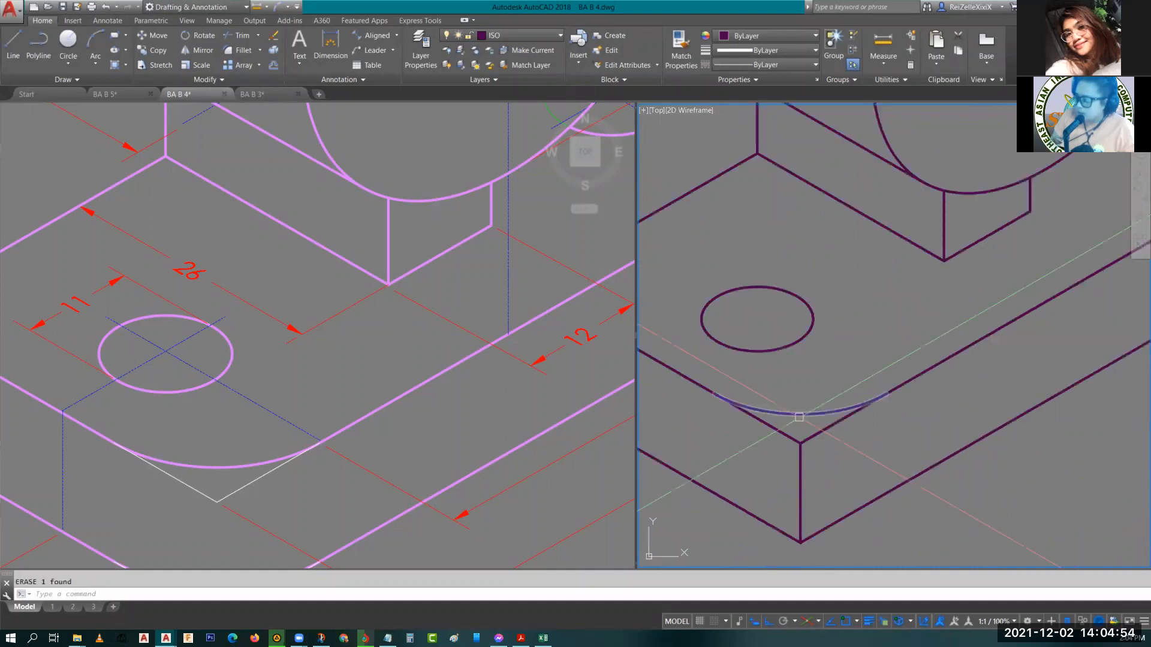
left_click(799, 415)
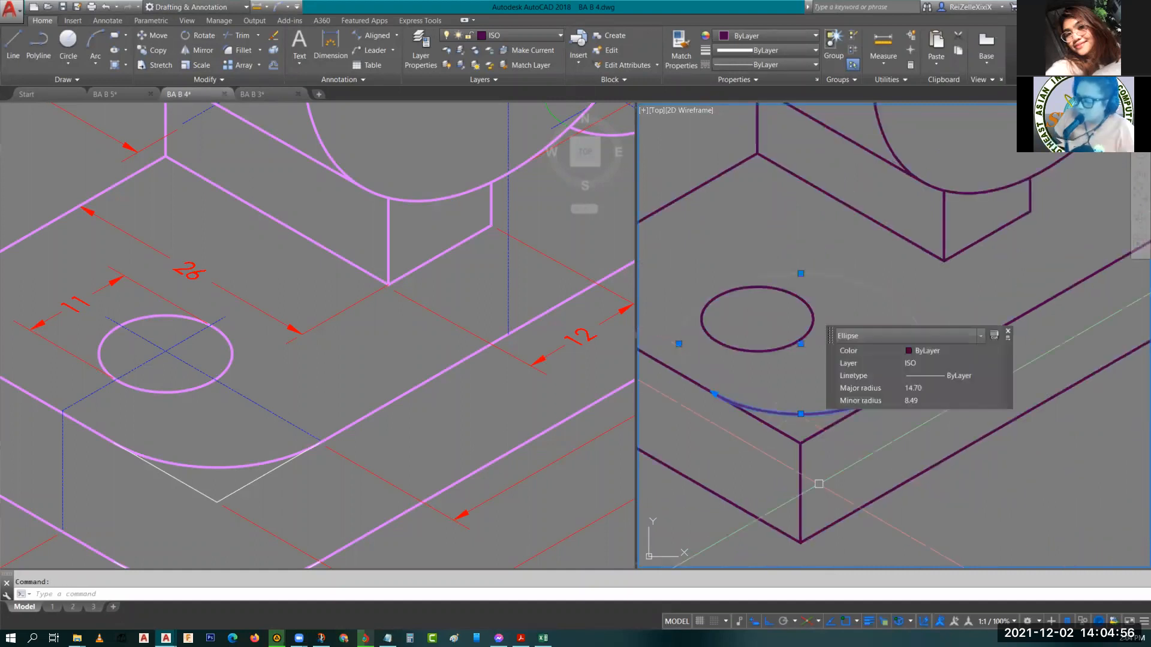
scroll(301, 491, "down", 6)
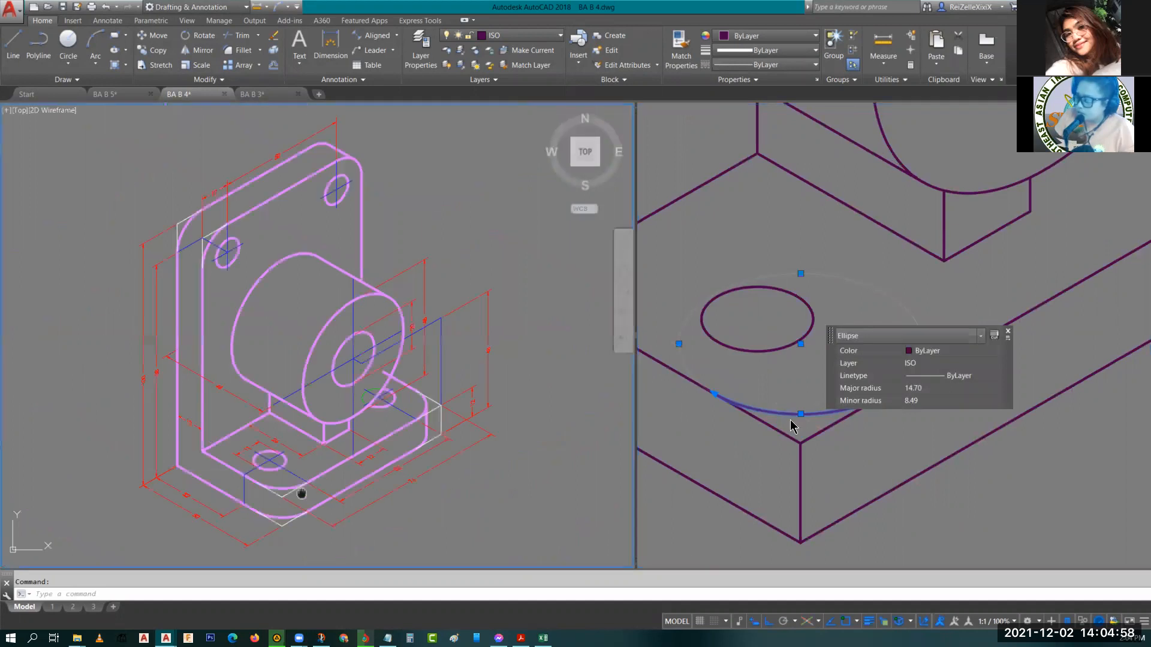
middle_click_drag(300, 491, 289, 456)
key("Escape")
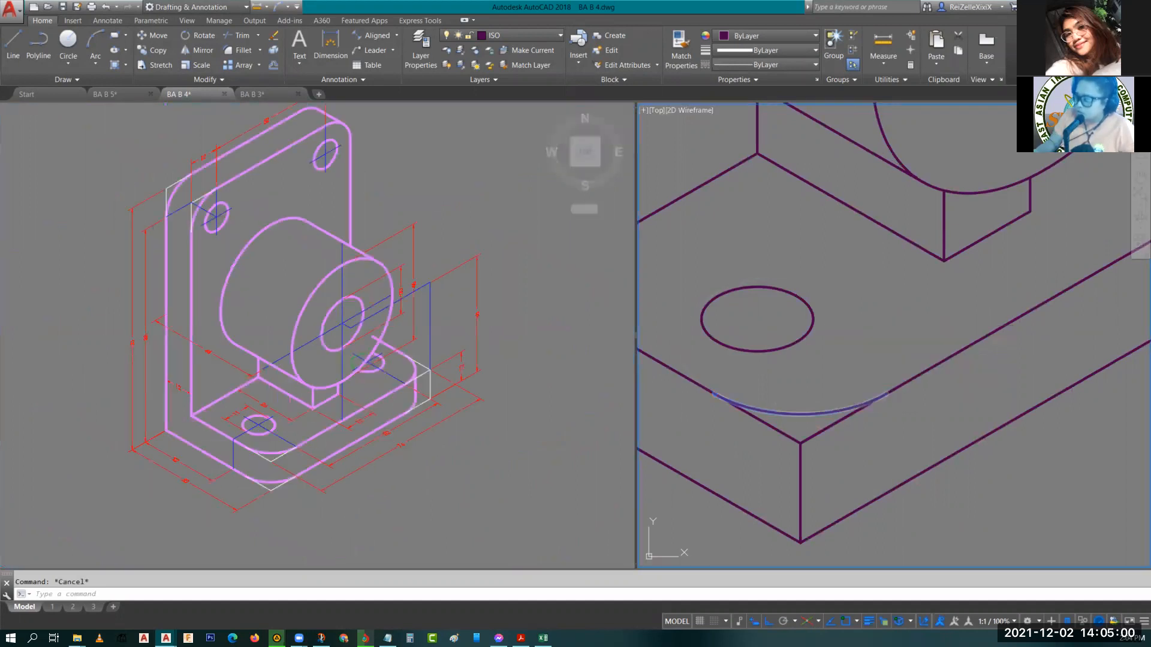
left_click(811, 432)
type("co")
key("Return")
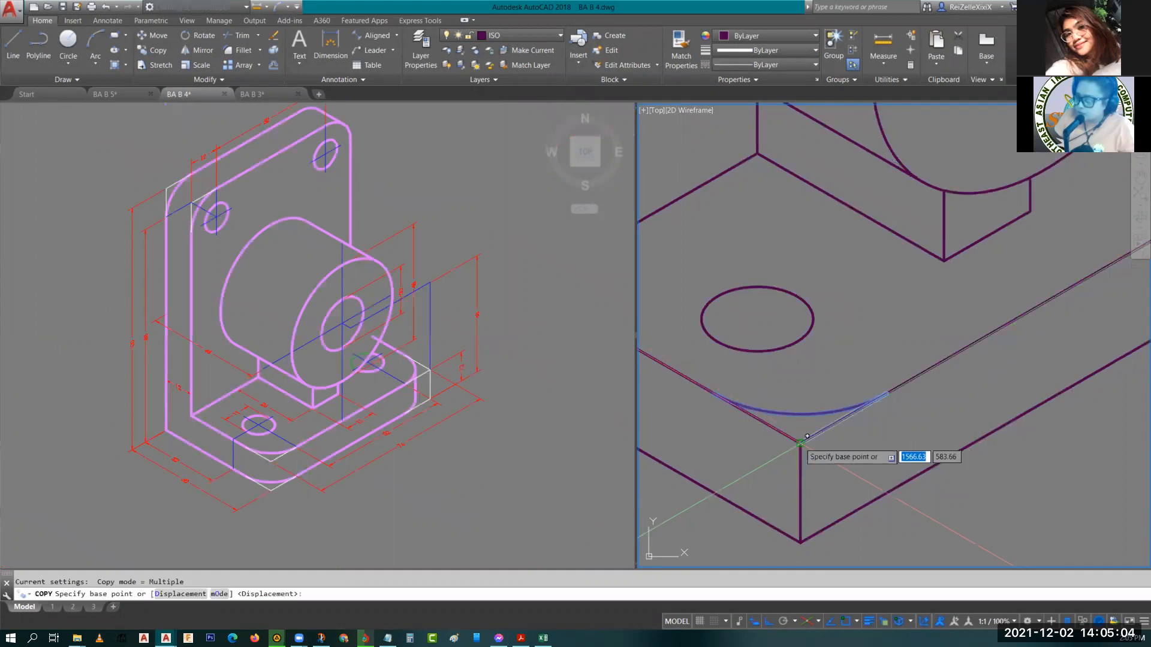
left_click(807, 436)
left_click(808, 433)
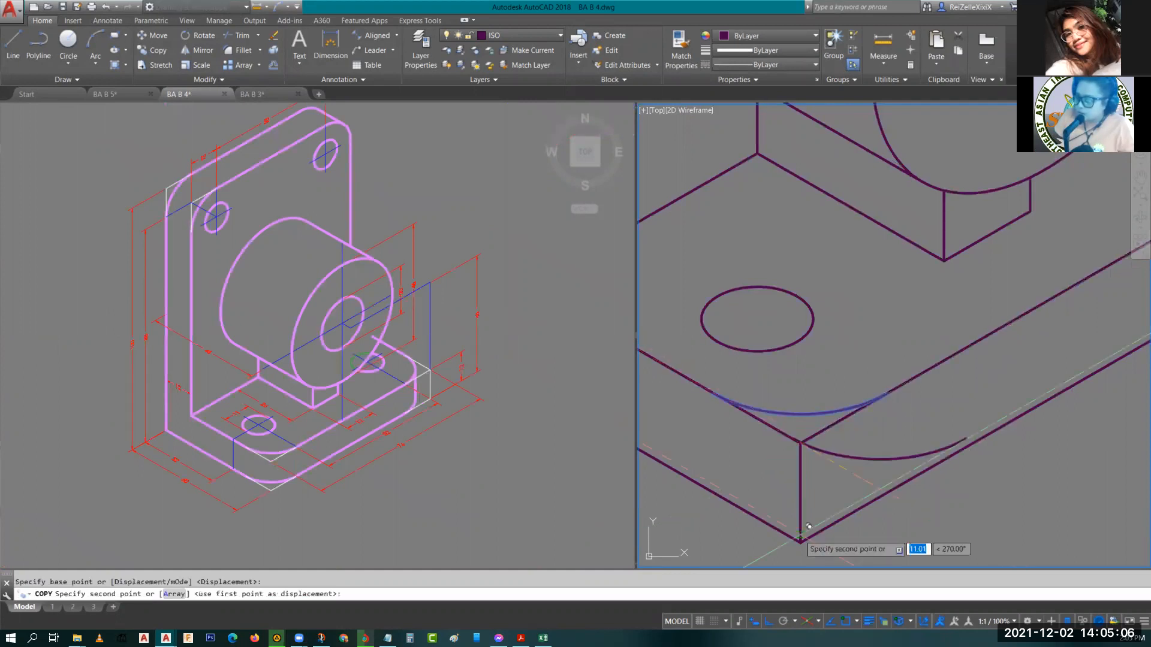
left_click(809, 526)
key("Escape")
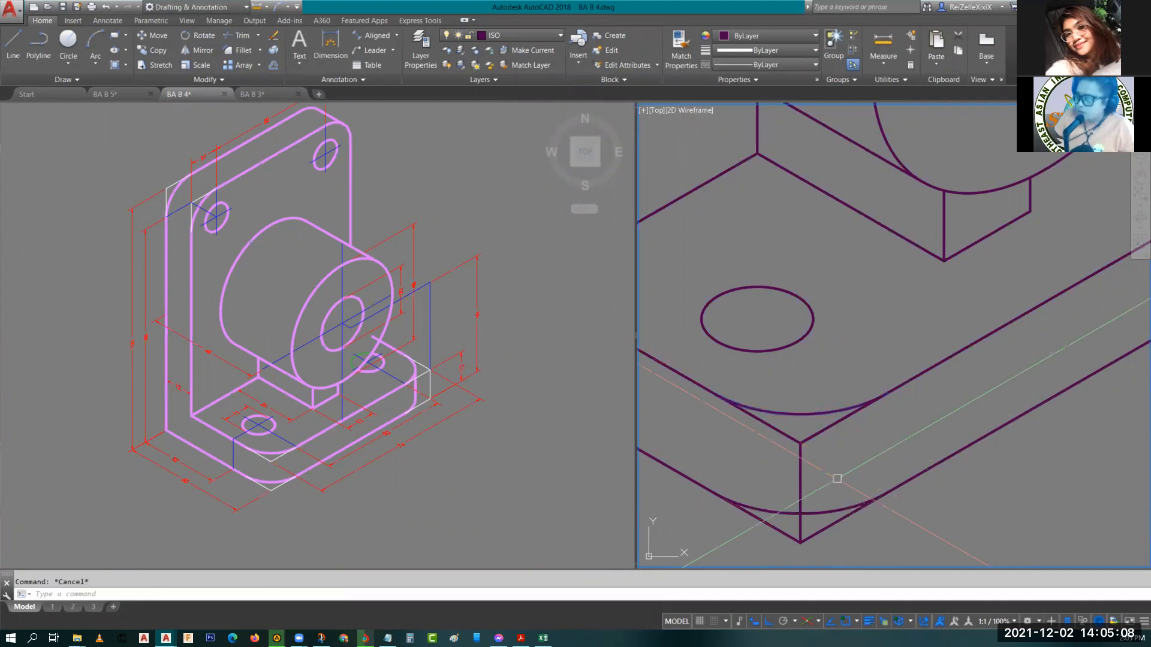
Trim the leftover edge segments and arc portions around the base's front rounded corner.
scroll(837, 478, "up", 2)
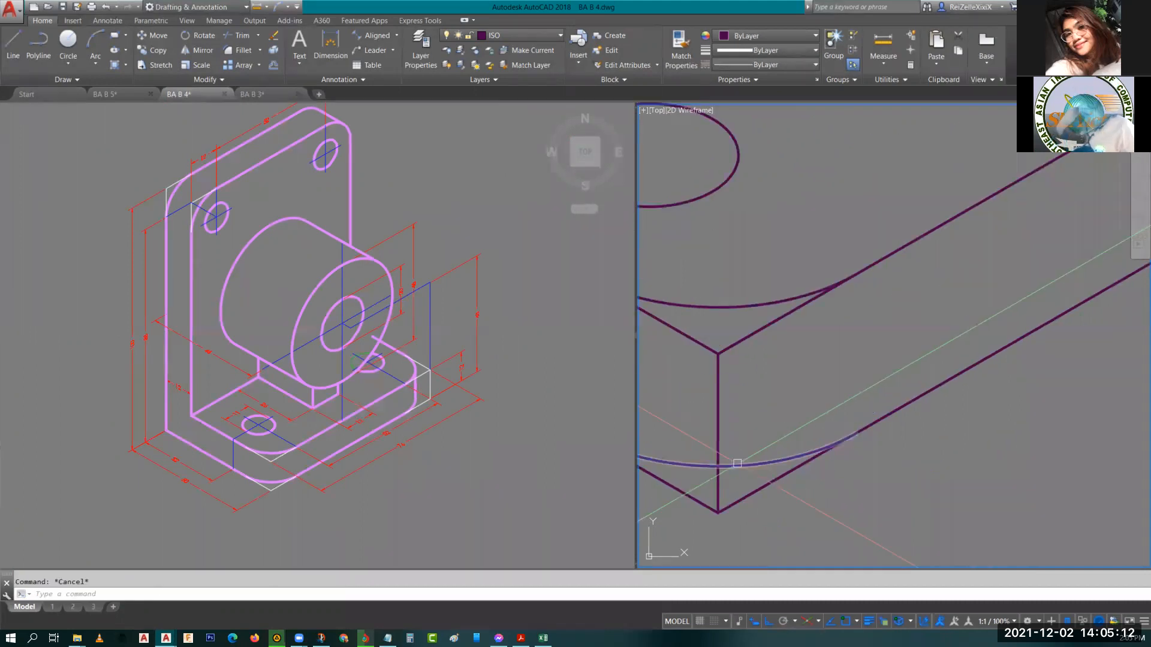
type("tr")
key("Return")
key("Return")
left_click(749, 492)
left_click(685, 490)
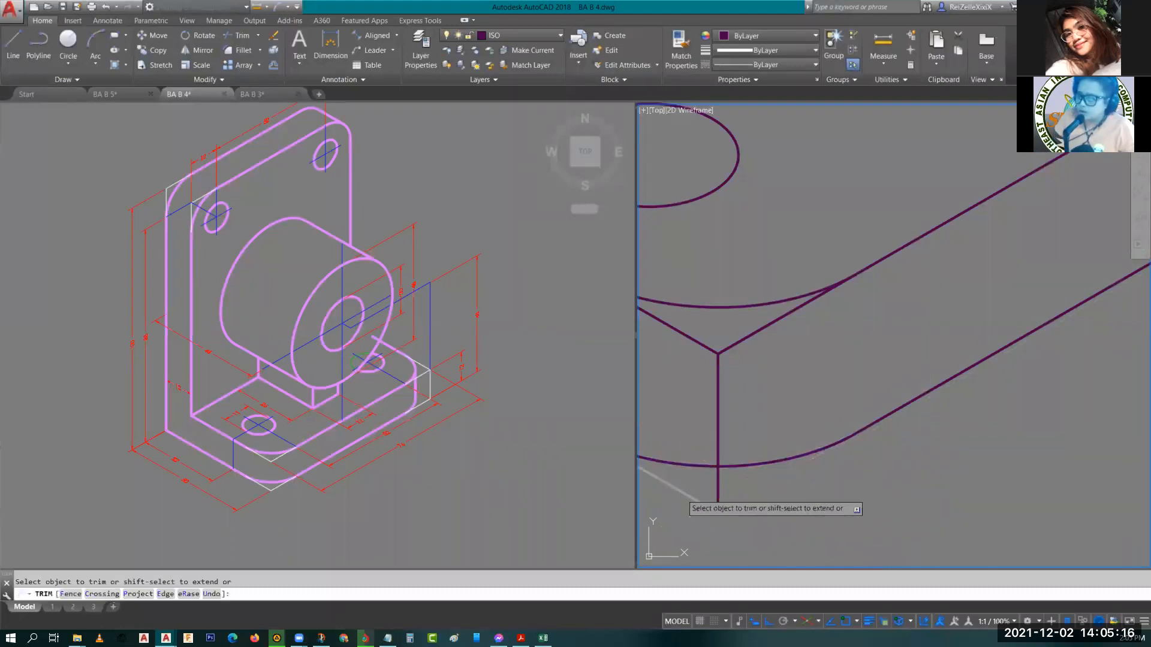
middle_click_drag(673, 419, 756, 510)
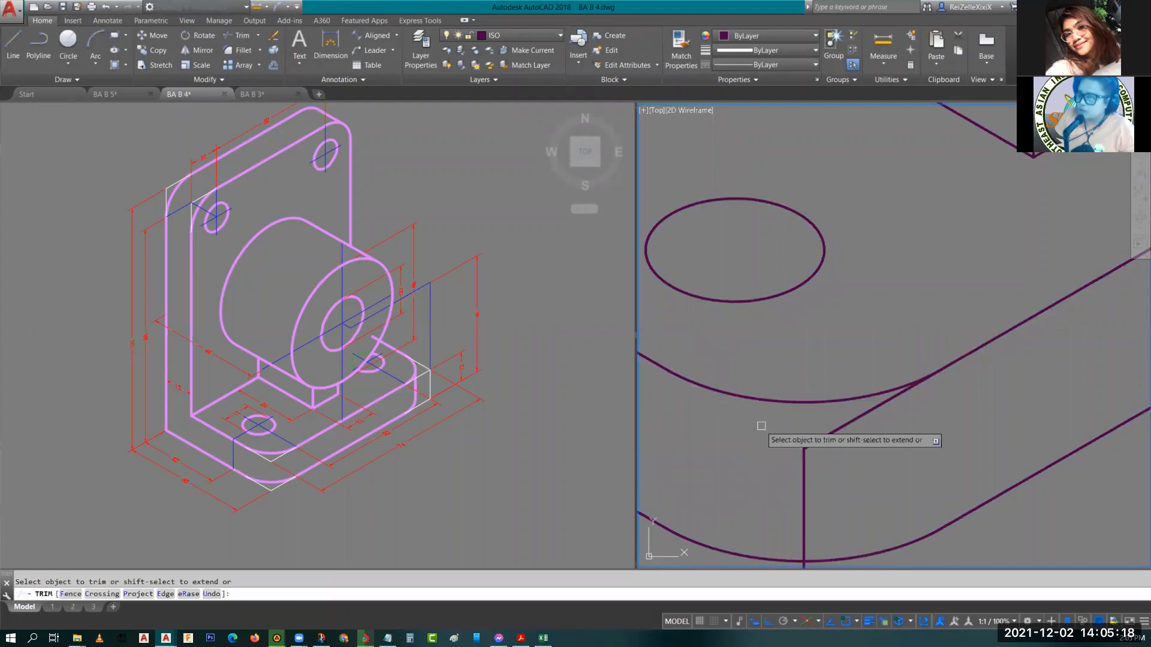
left_click(841, 427)
left_click(835, 424)
key("Escape")
key("Escape")
left_click(833, 435)
left_click(874, 477)
type("E")
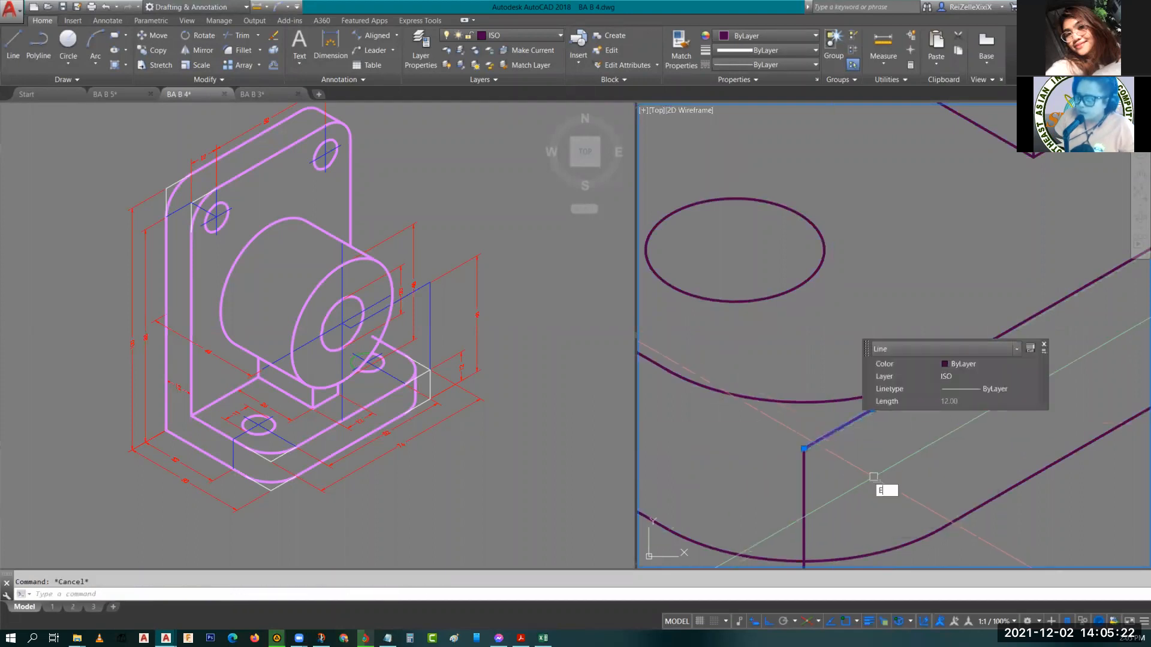
key("Escape")
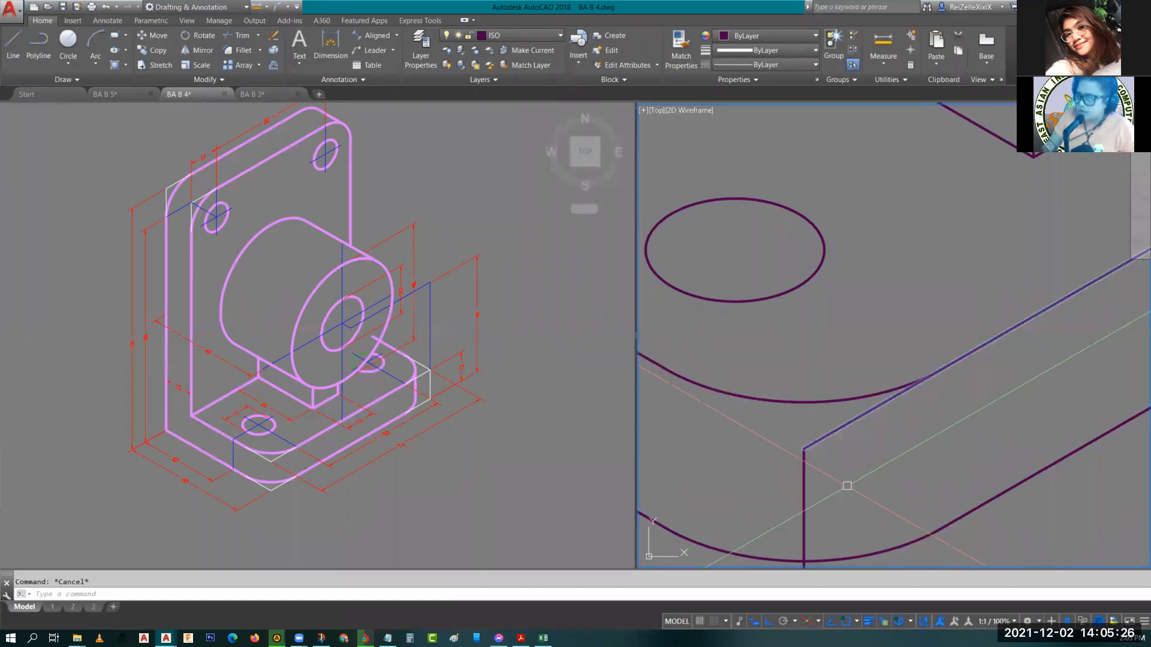
Copy the second corner arc down by the base thickness to the base's lower edge.
scroll(861, 464, "down", 3)
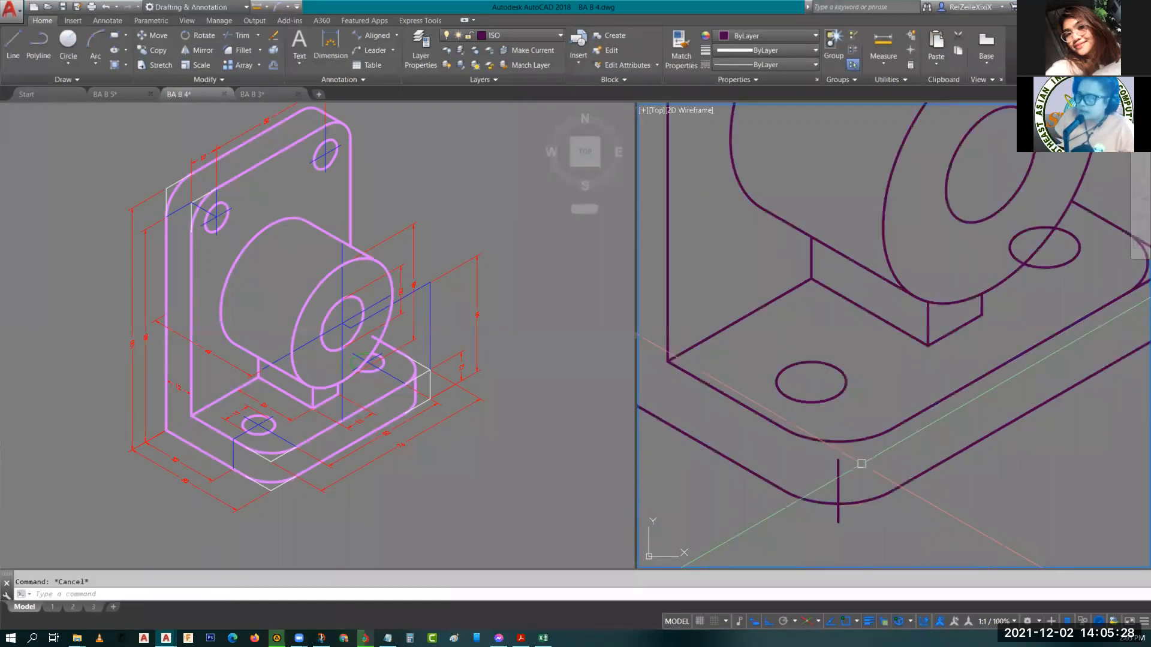
scroll(861, 463, "down", 3)
scroll(912, 354, "down", 3)
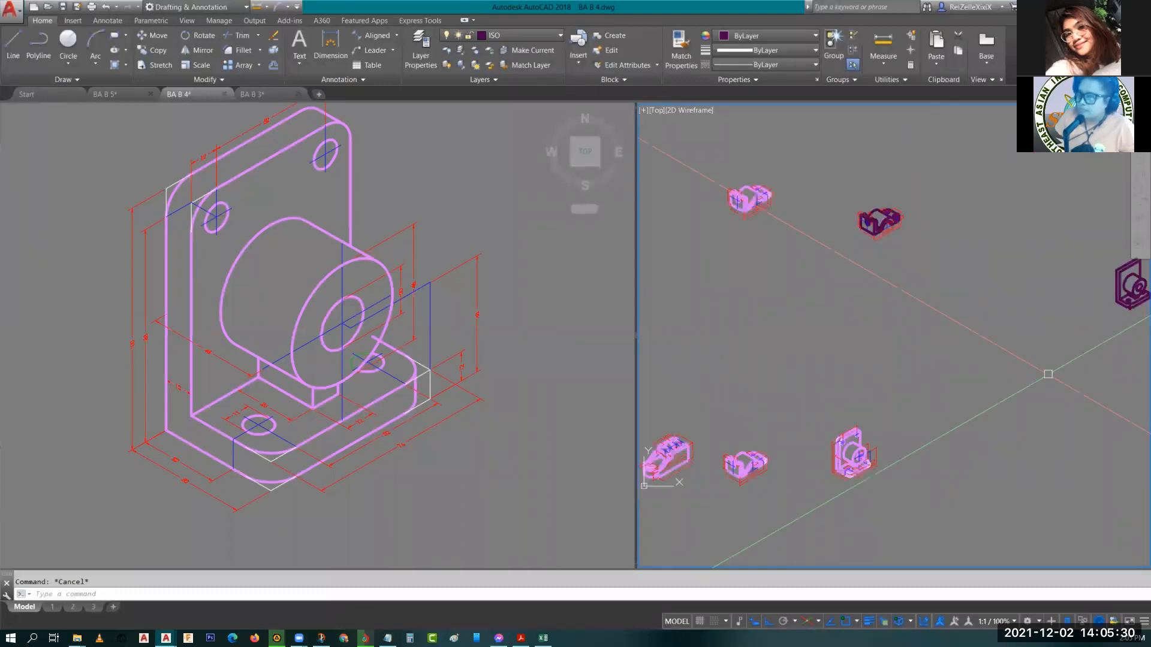
scroll(912, 354, "up", 5)
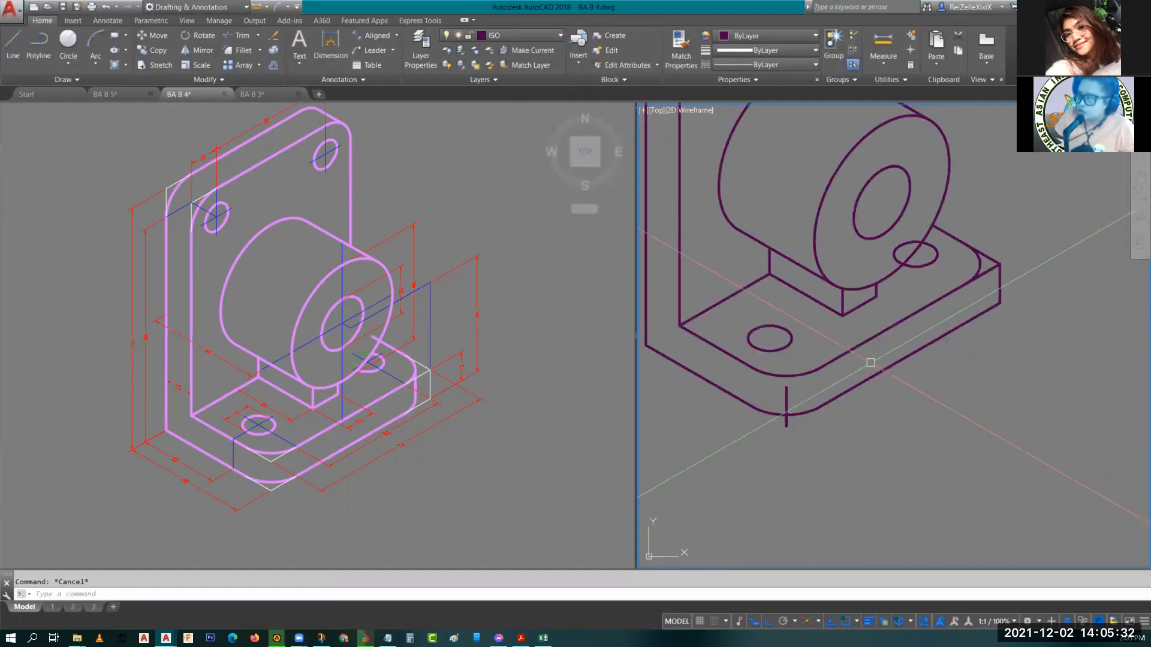
middle_click_drag(870, 363, 800, 434)
scroll(827, 406, "up", 2)
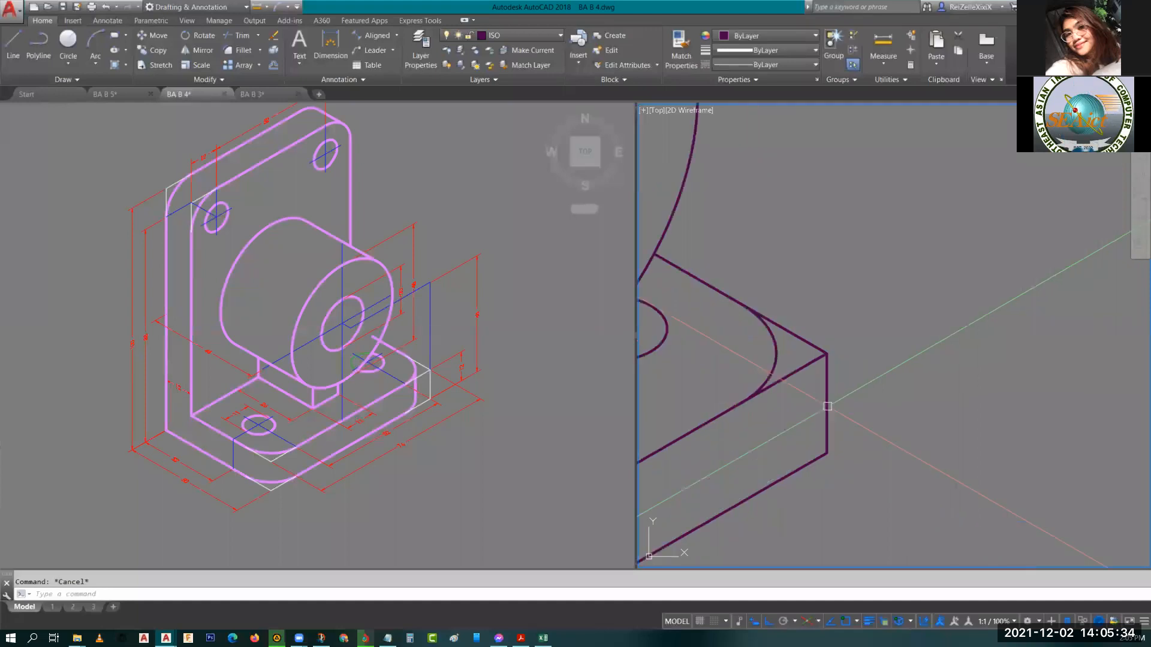
left_click(777, 363)
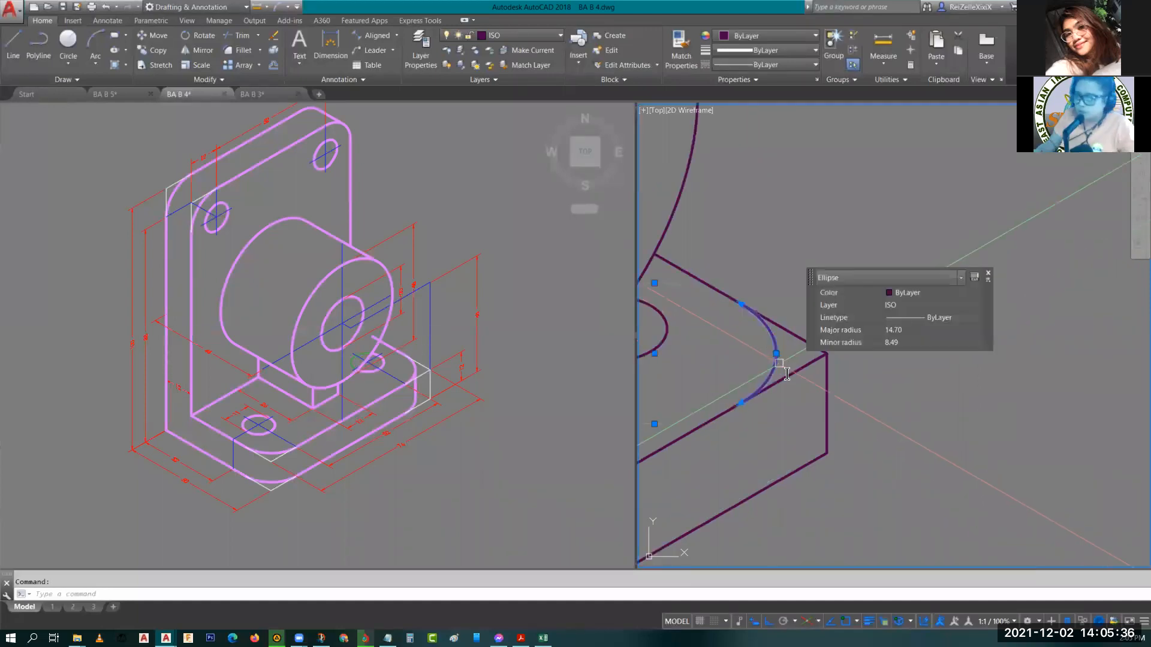
type("co")
key("Return")
left_click(827, 353)
left_click(827, 454)
key("Escape")
middle_click_drag(797, 411, 1091, 223)
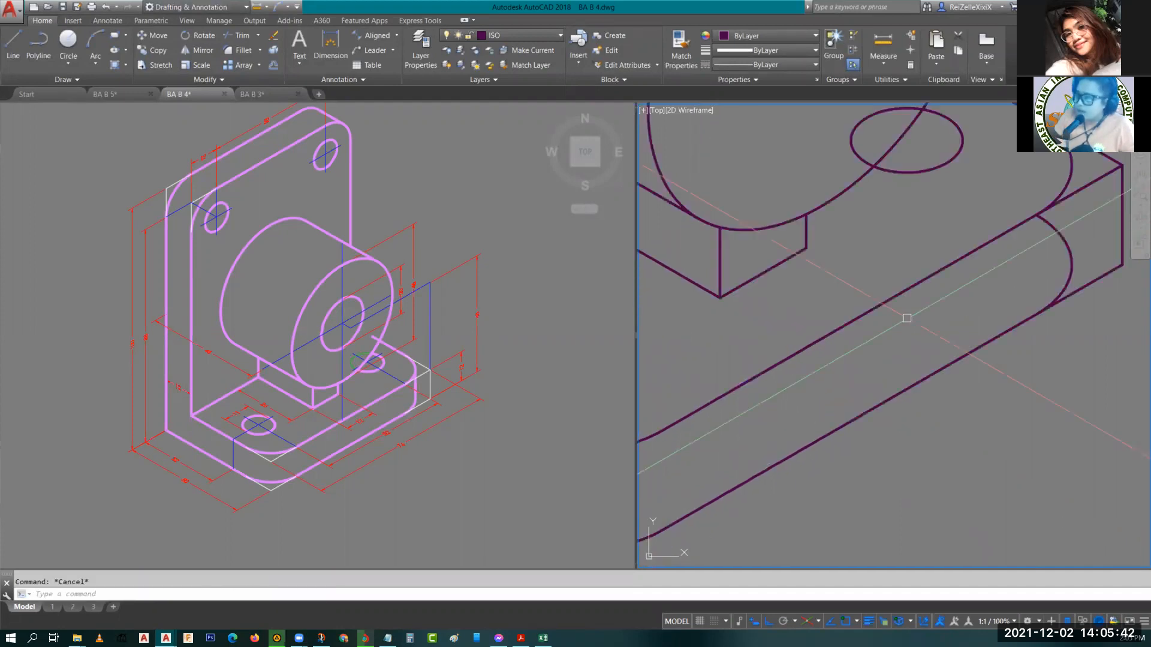
Copy the base's vertical corner edge line to the tangent point of the second corner arc.
scroll(907, 318, "down", 5)
middle_click_drag(906, 318, 827, 415)
scroll(799, 422, "up", 4)
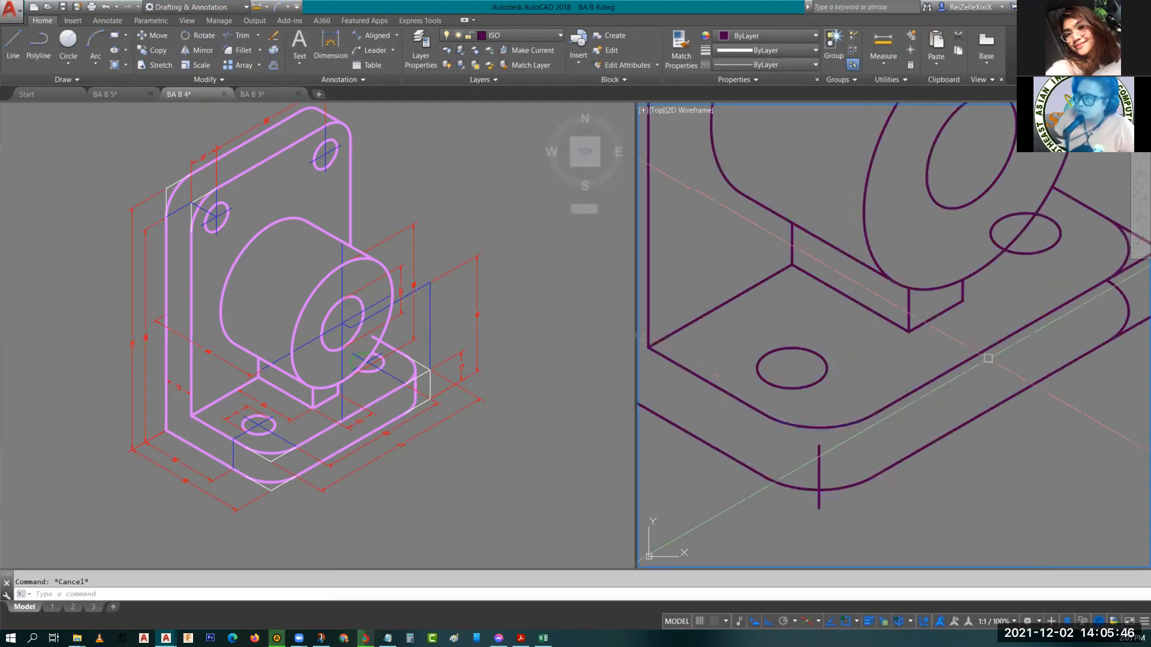
middle_click_drag(1119, 280, 907, 344)
scroll(935, 325, "up", 2)
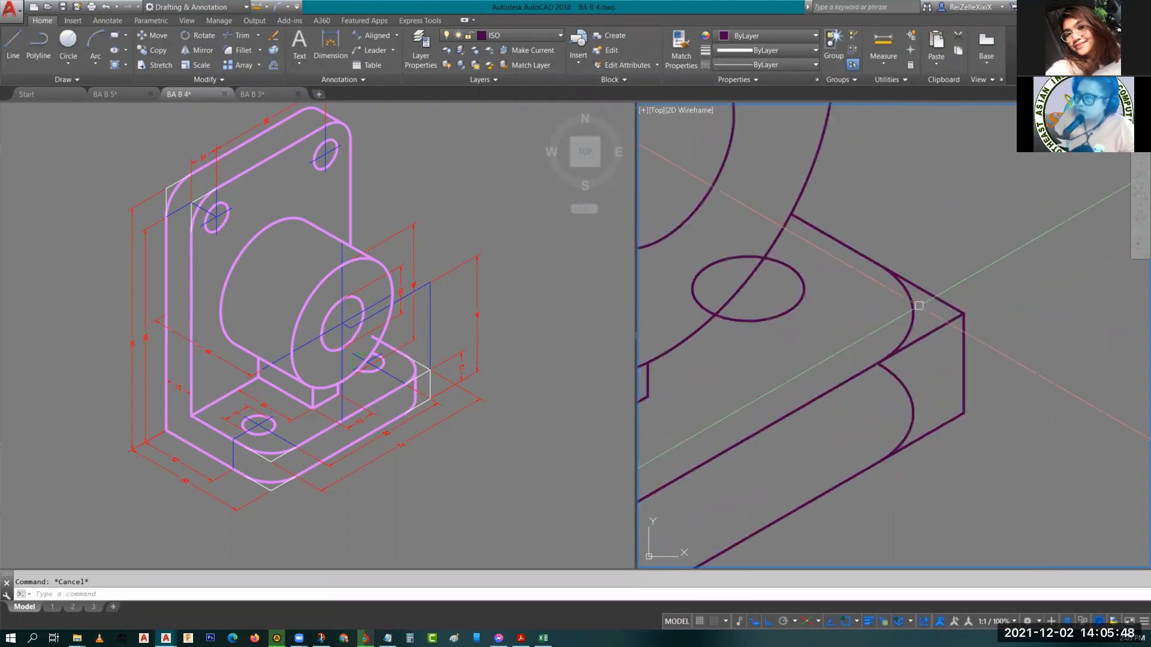
scroll(918, 302, "up", 2)
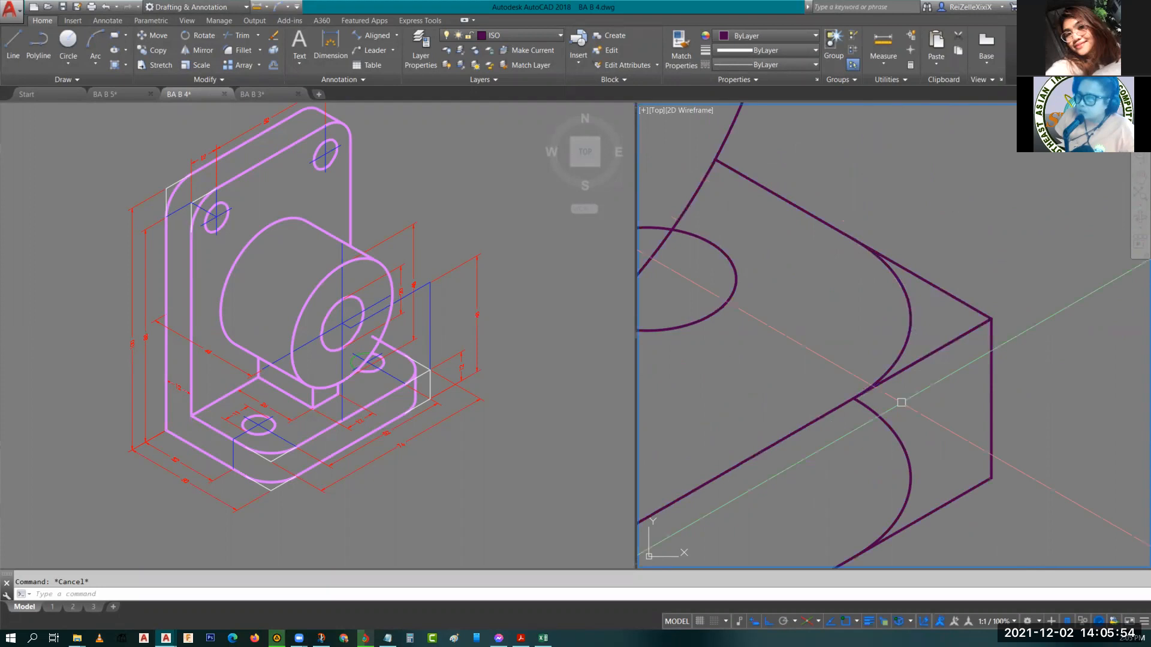
scroll(925, 386, "down", 4)
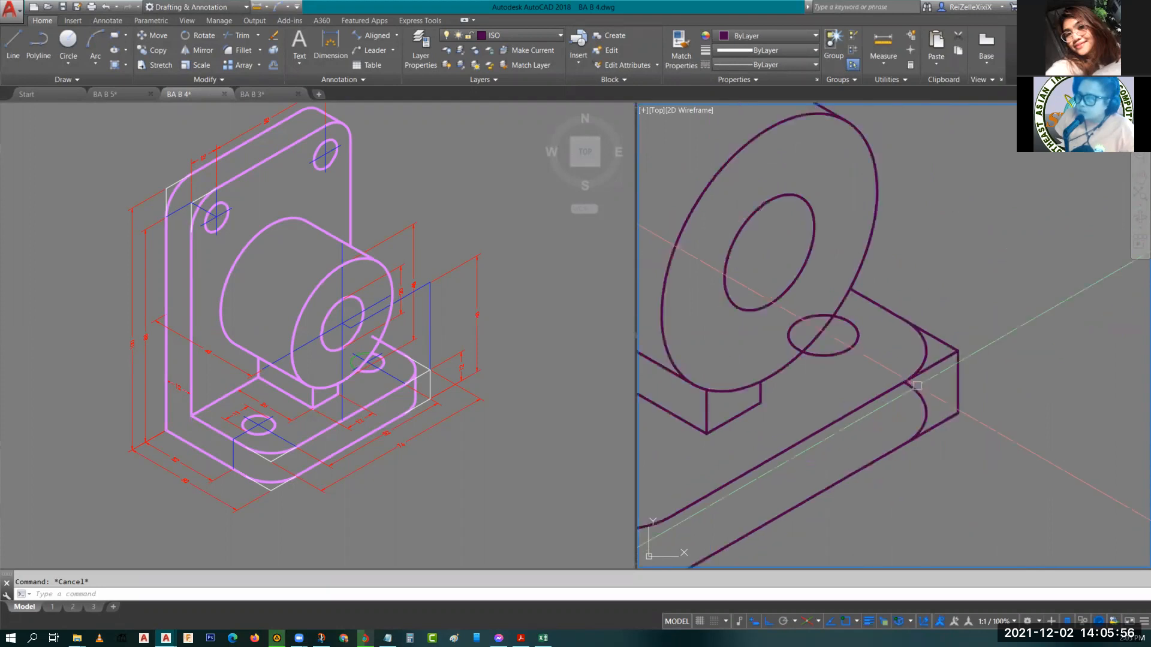
middle_click_drag(924, 375, 921, 335)
scroll(920, 335, "up", 2)
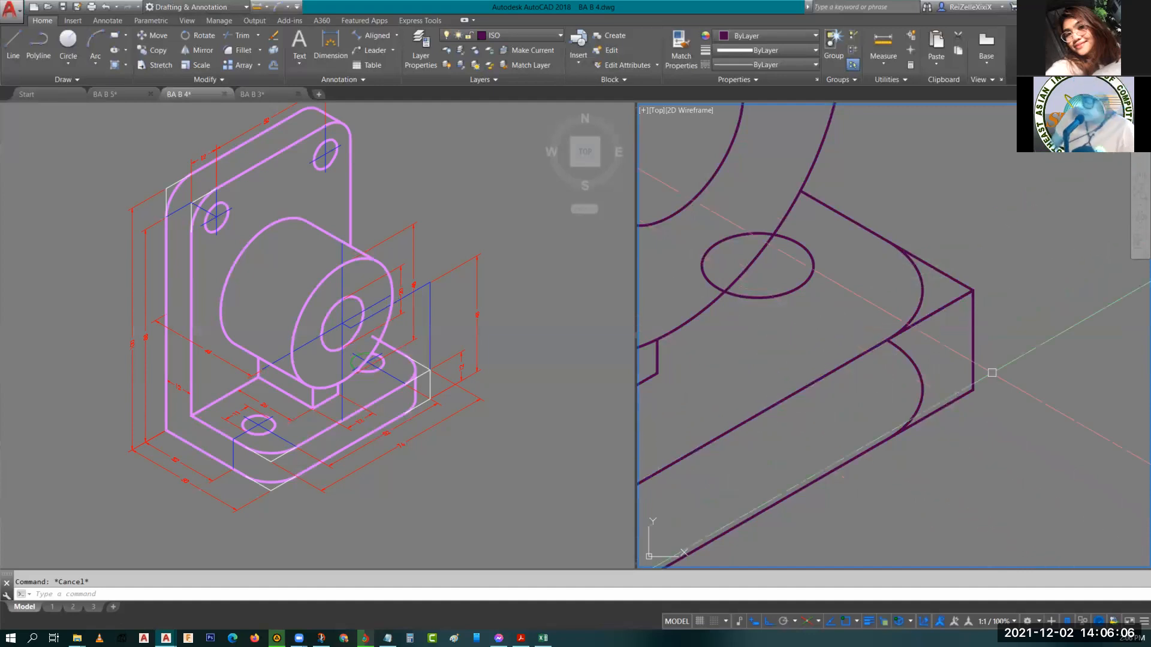
key("Escape")
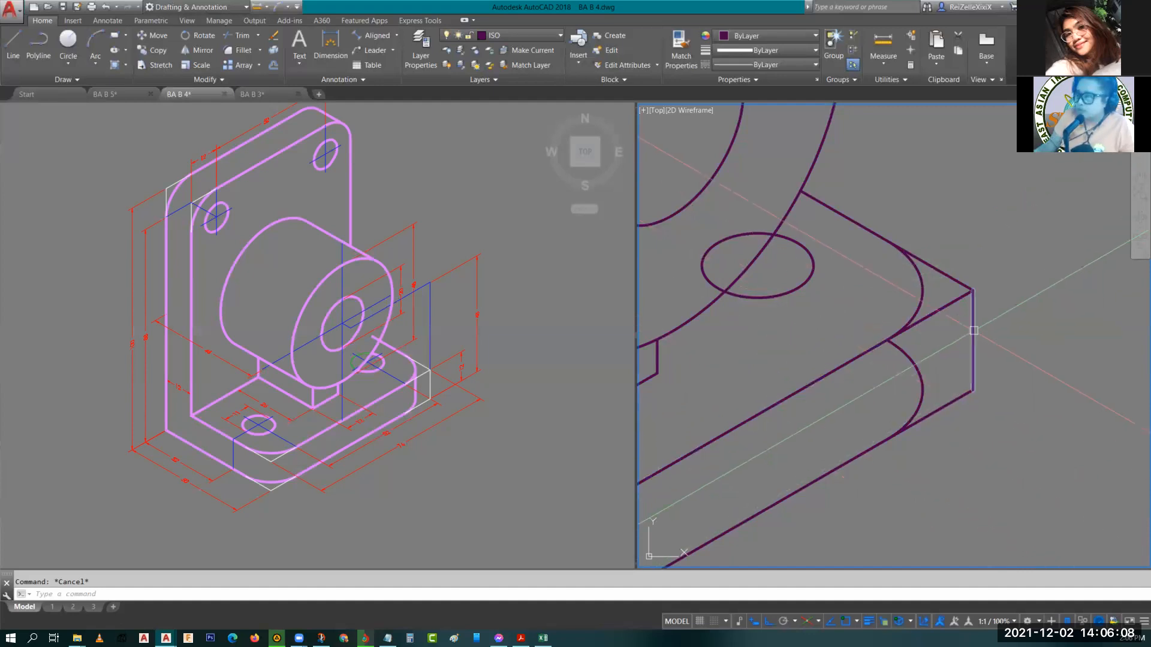
left_click(972, 331)
type("co")
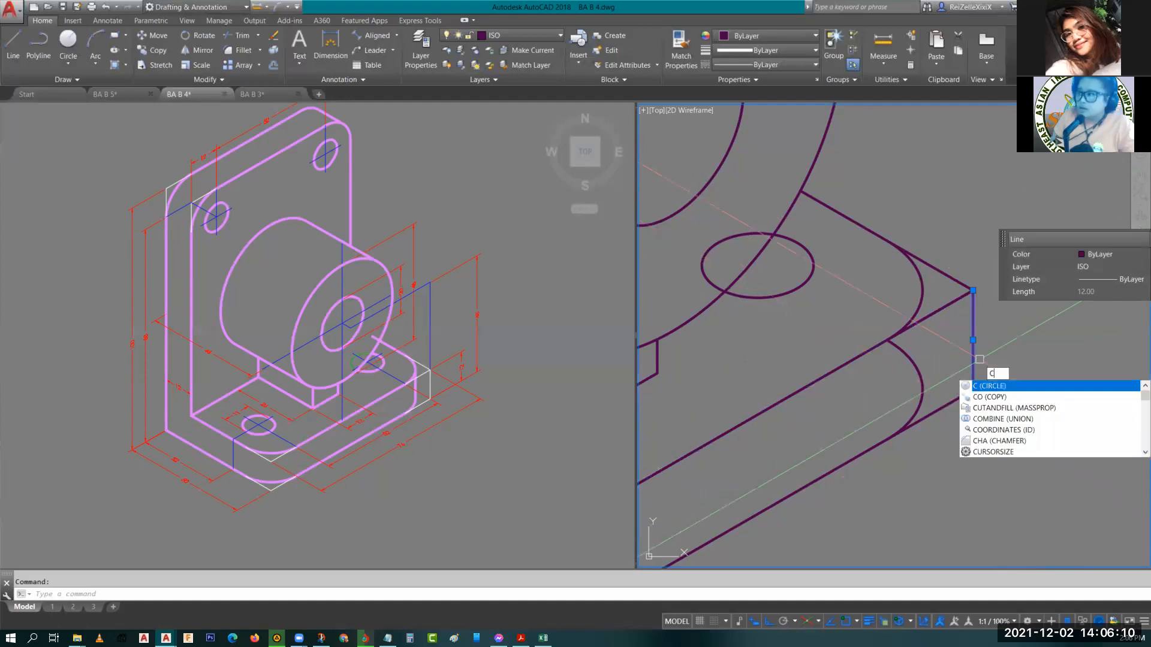
key("Return")
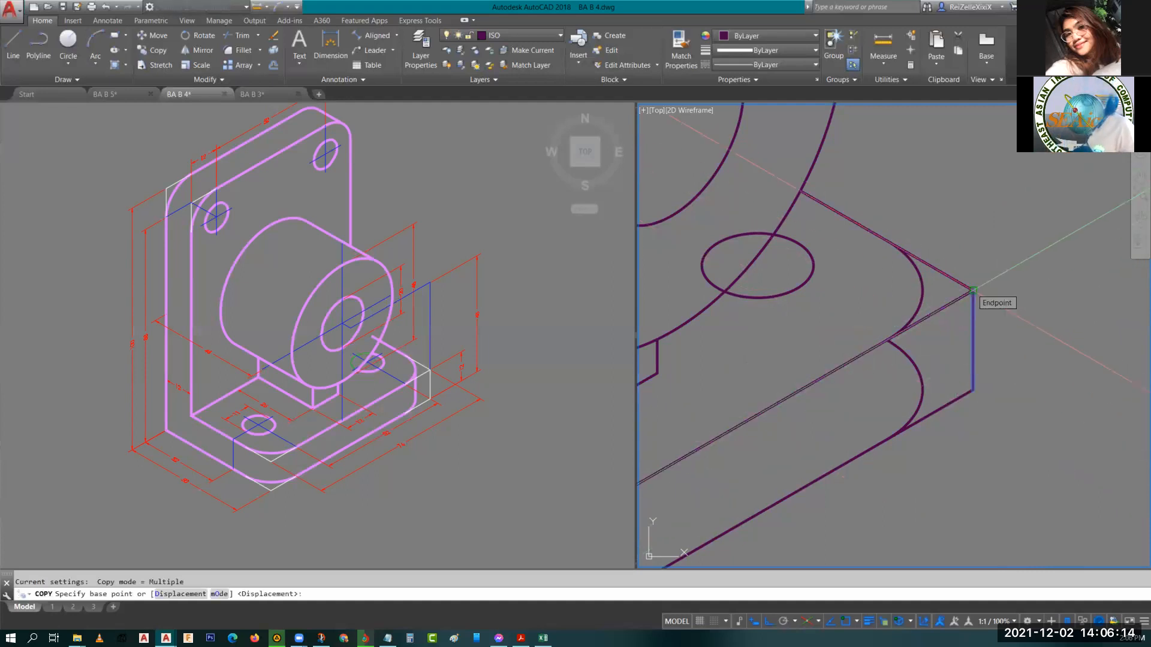
left_click(972, 289)
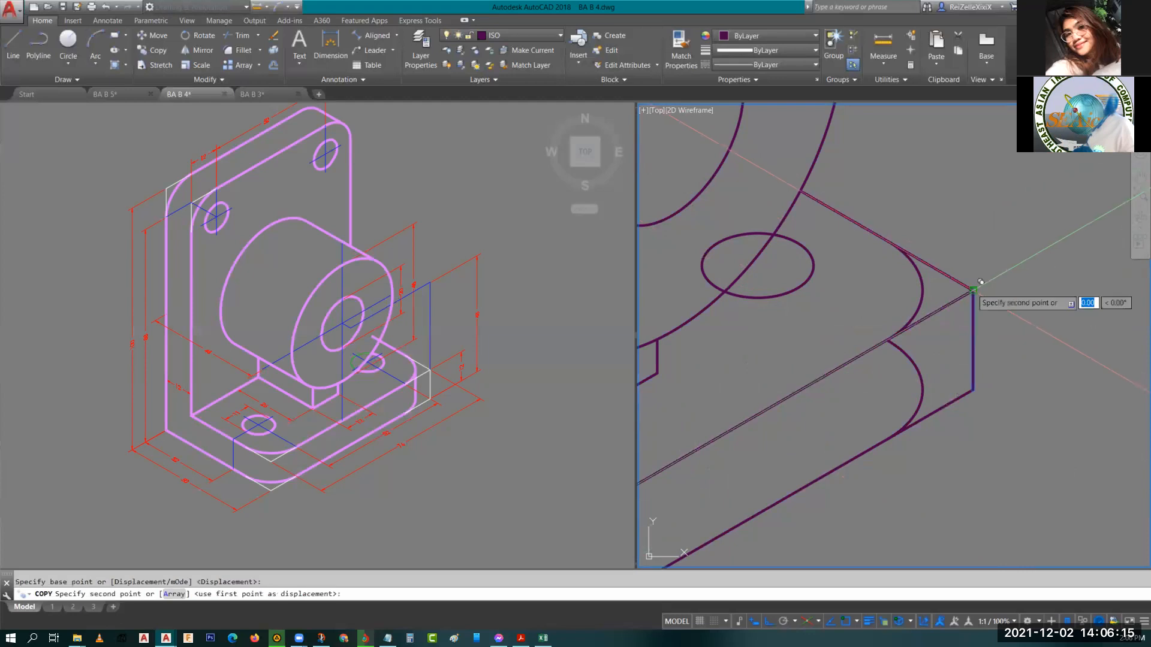
left_click(931, 281)
key("Escape")
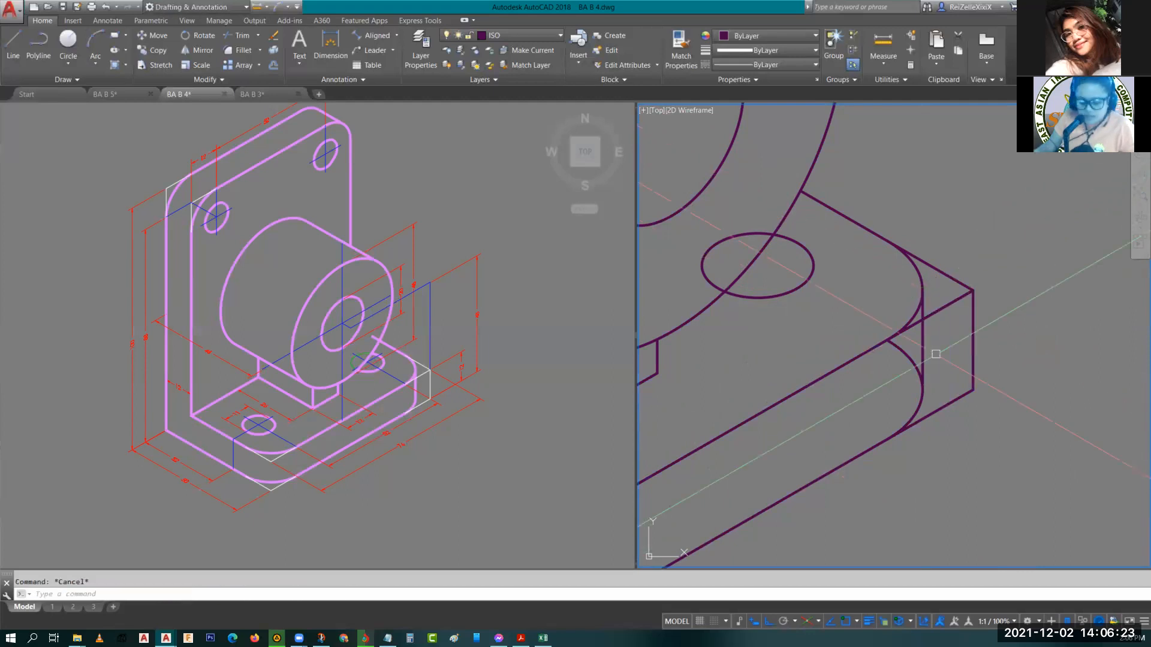
Trim the excess edge lines and arc portions around the base's second rounded corner.
middle_click_drag(935, 354, 966, 374)
type("tr")
key("Return")
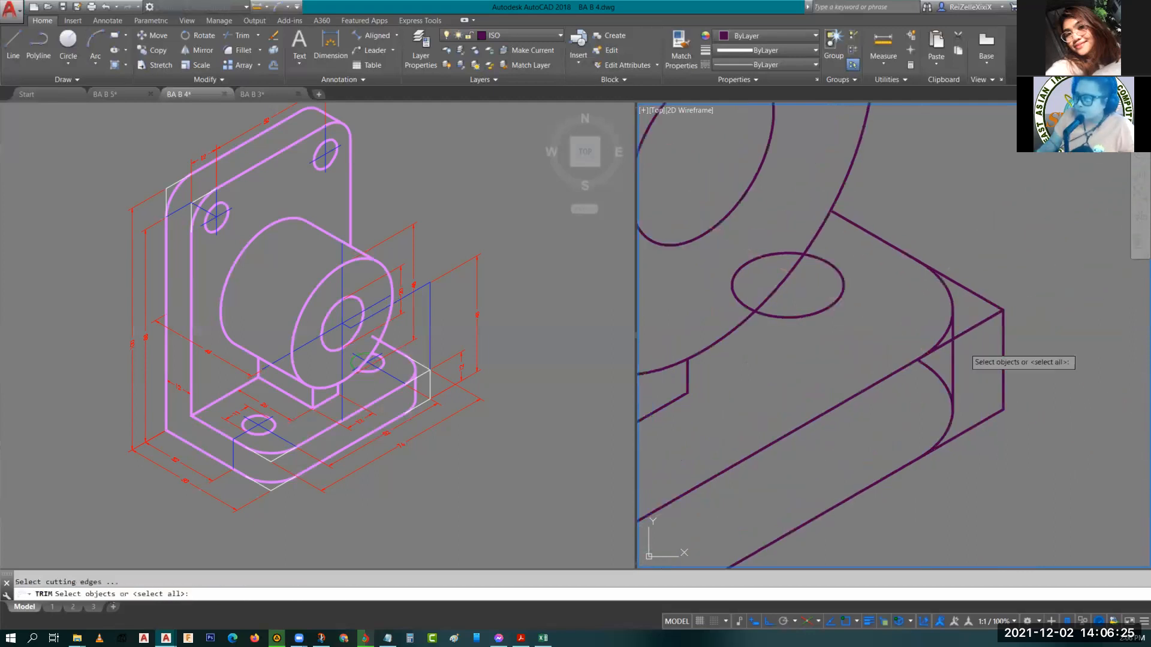
key("Return")
scroll(968, 348, "up", 6)
left_click(974, 316)
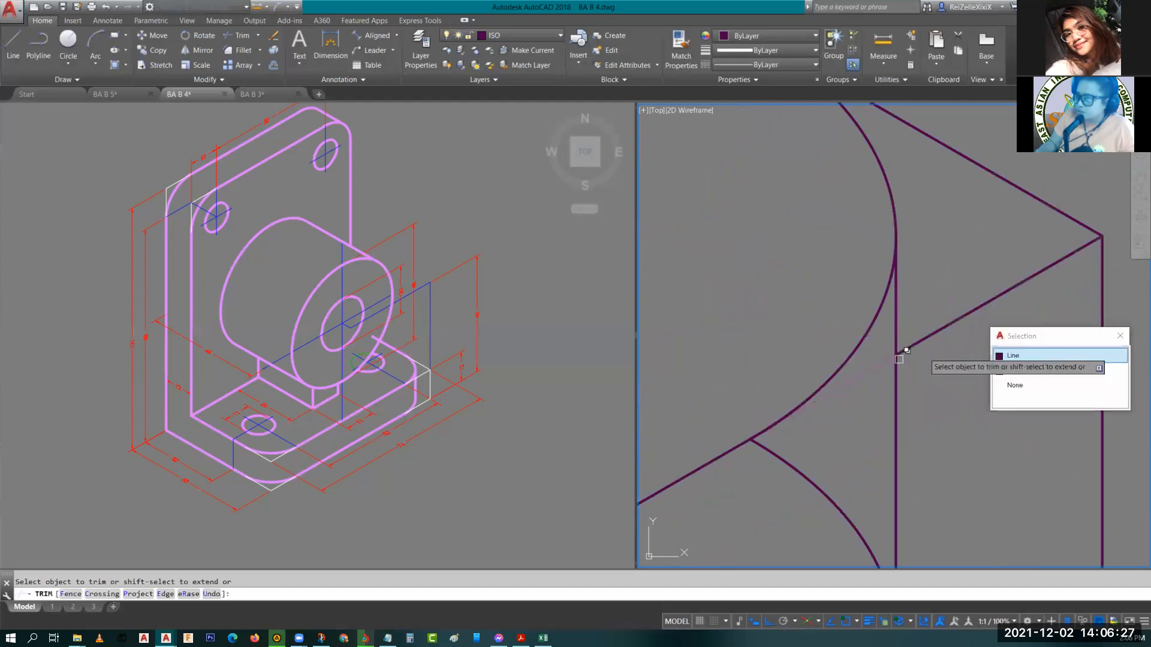
left_click(1040, 352)
left_click(872, 378)
left_click(915, 415)
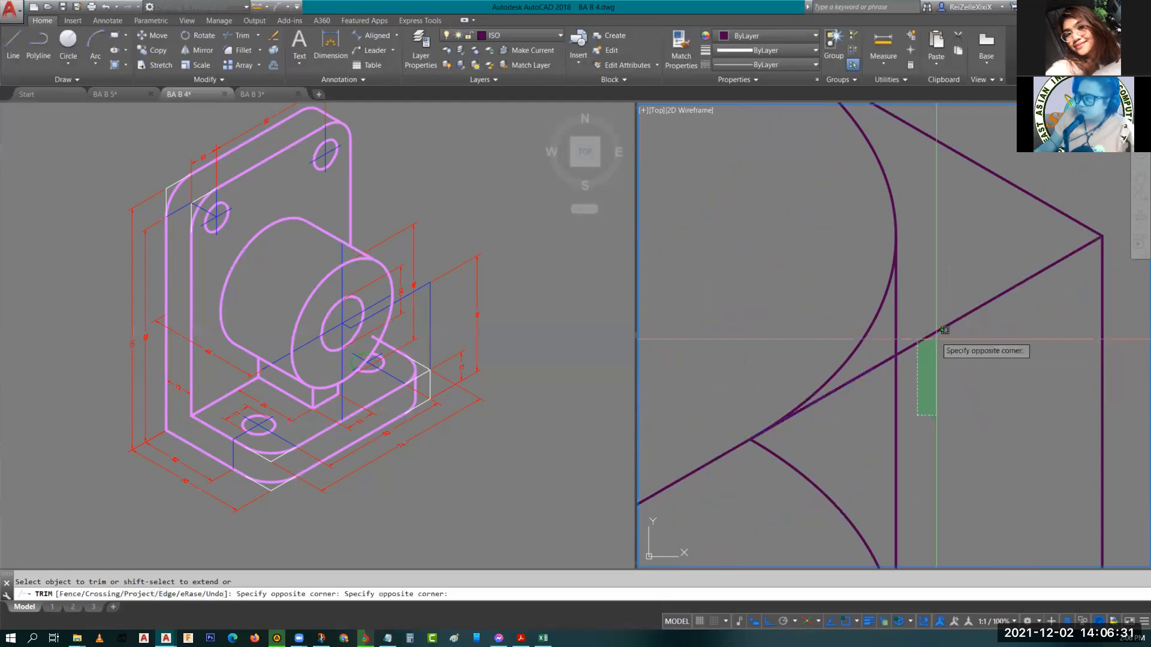
left_click(944, 330)
scroll(959, 372, "down", 3)
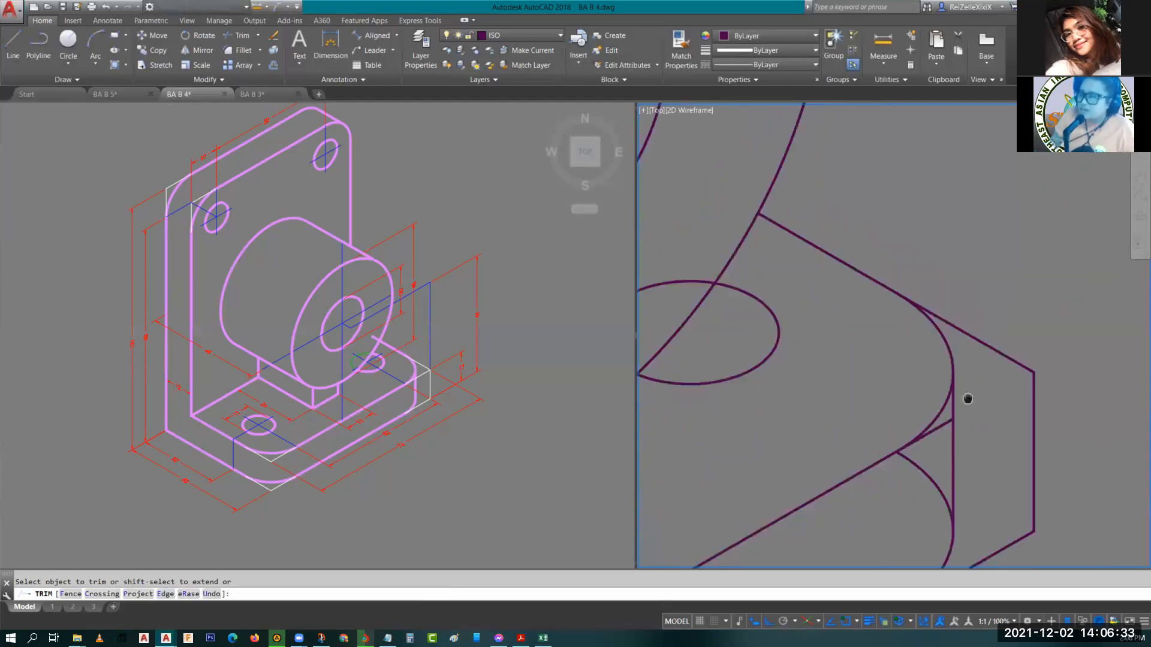
scroll(978, 441, "down", 2)
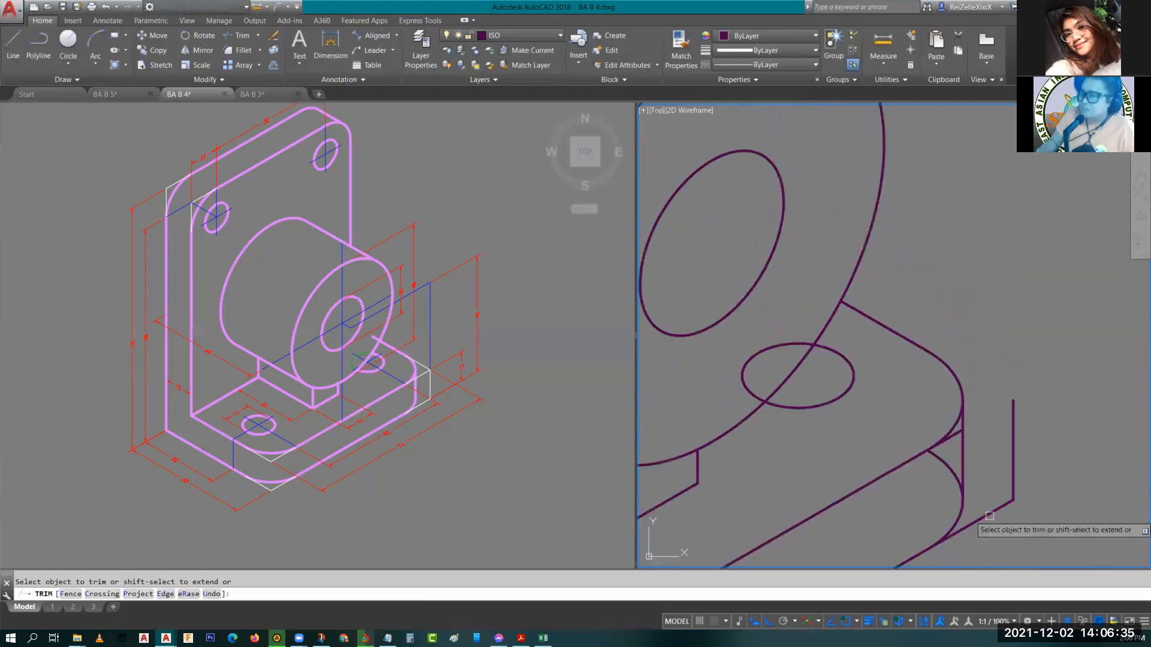
left_click(989, 516)
scroll(945, 447, "up", 2)
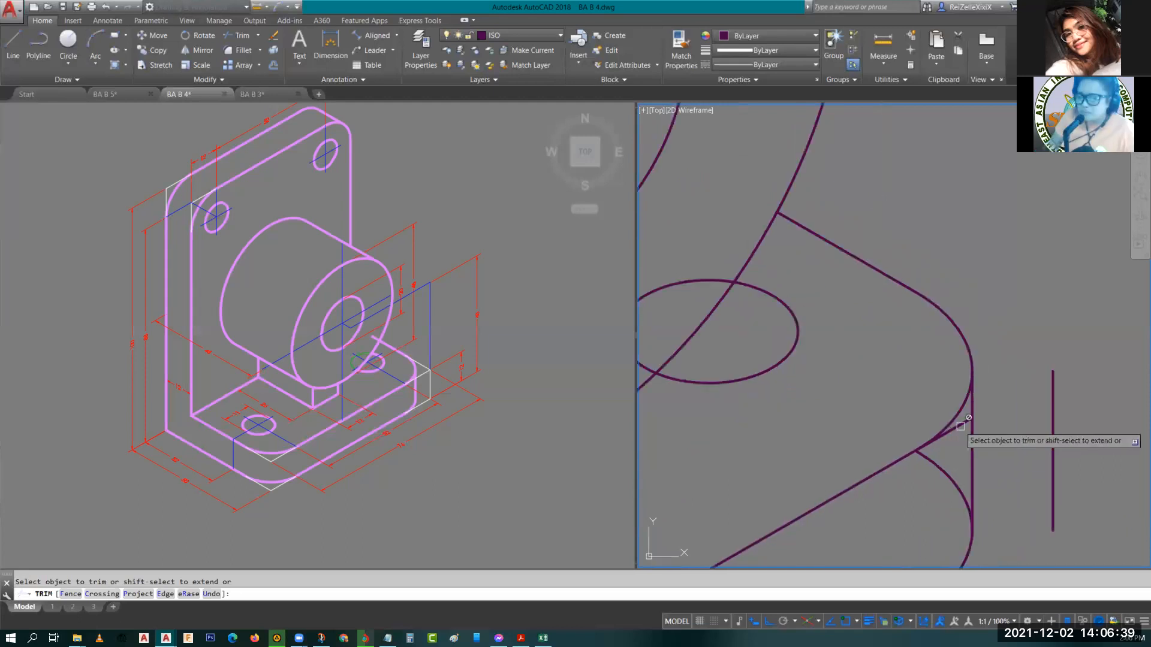
left_click(959, 436)
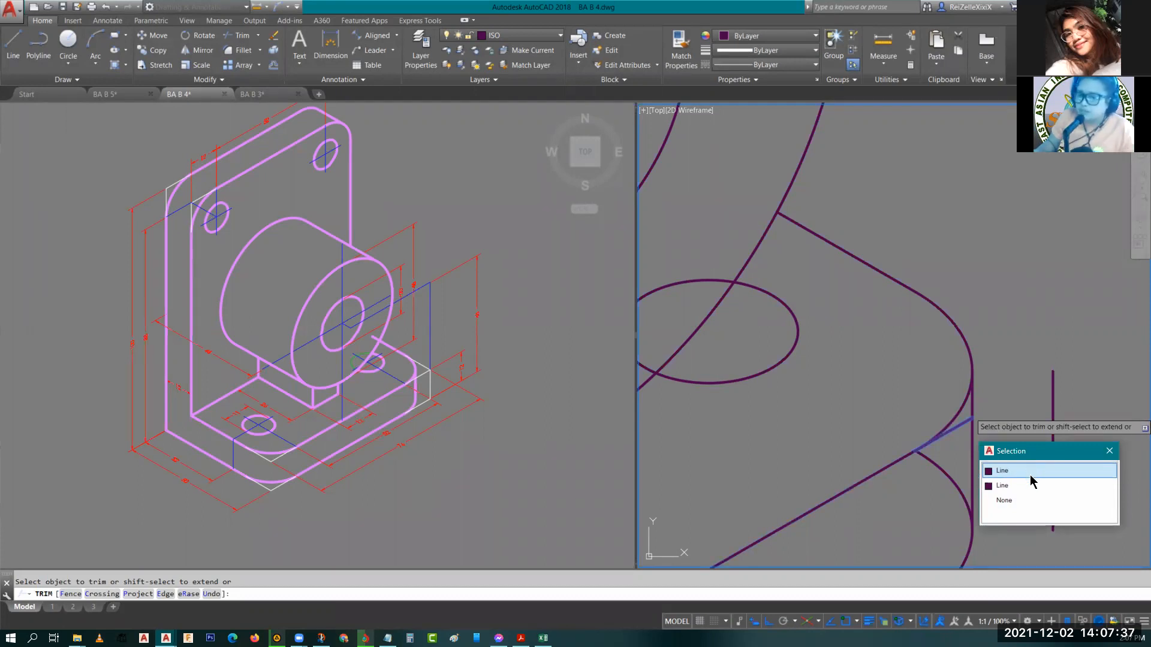
key("Escape")
Delete the leftover short edge segment at the second rounded corner.
scroll(1030, 475, "up", 3)
left_click(959, 427)
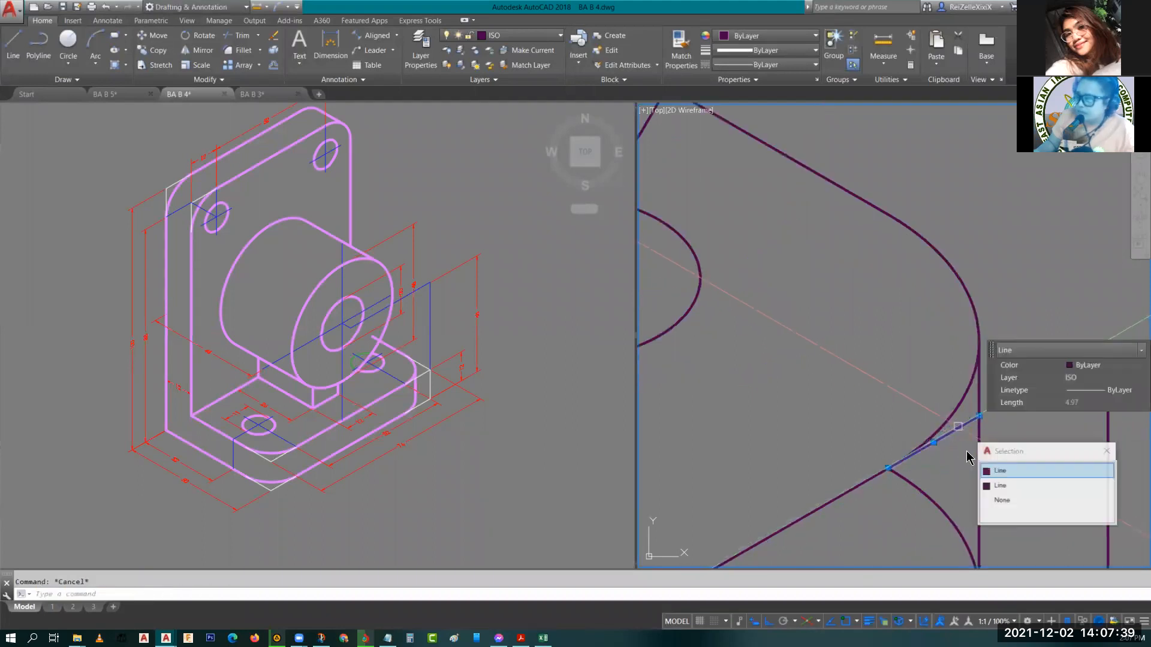
left_click(1018, 471)
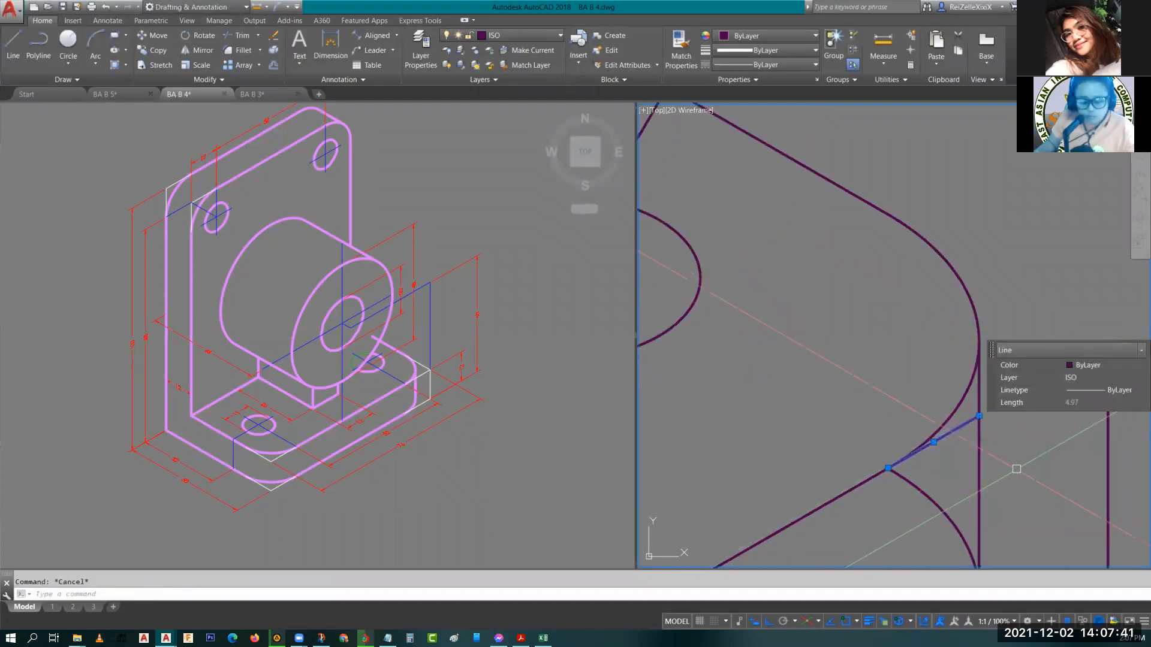
key("Delete")
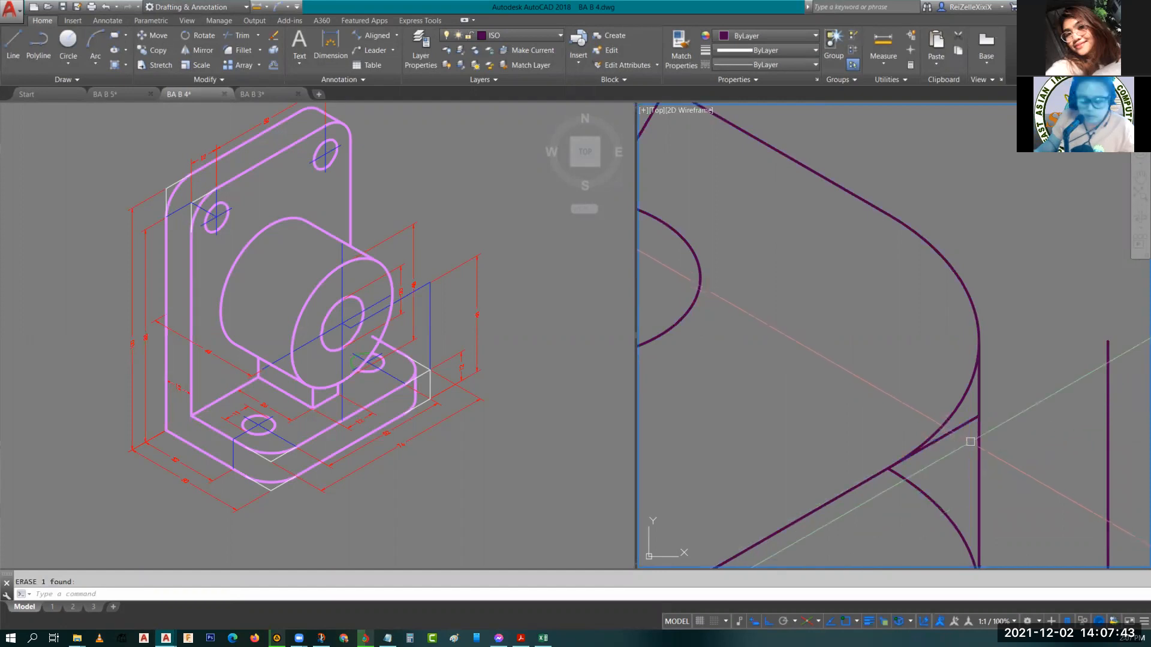
Trim the remaining hidden lower arc portion at the second rounded corner.
type("tr")
key("Return")
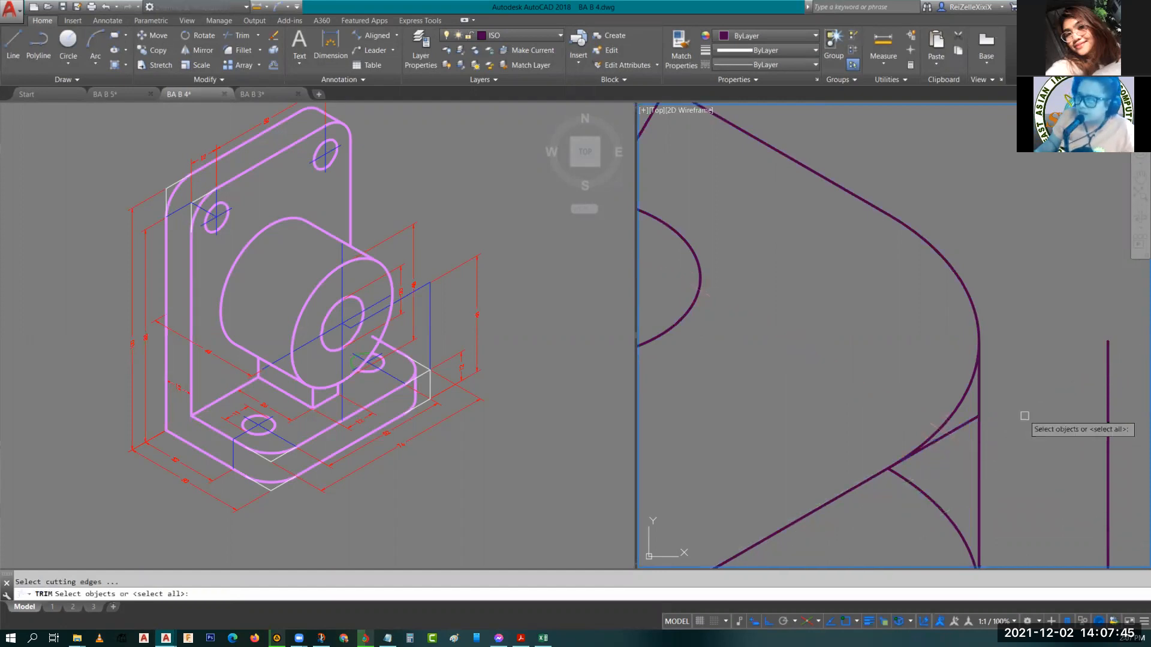
key("Return")
left_click(968, 422)
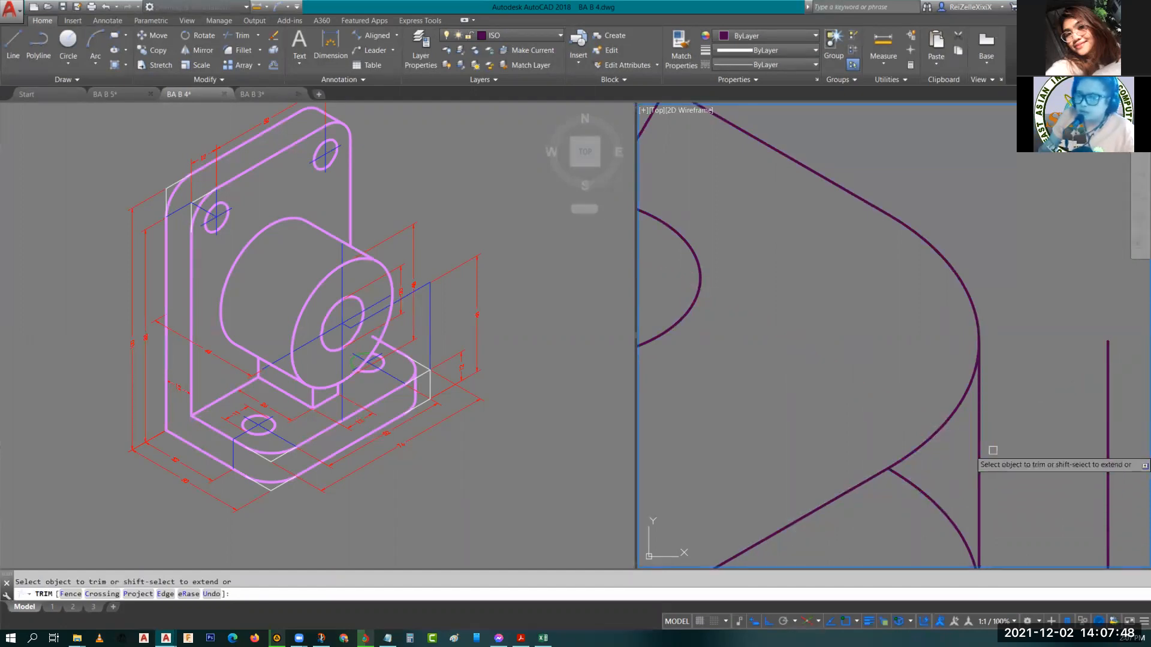
scroll(993, 450, "down", 2)
middle_click_drag(951, 449, 968, 371)
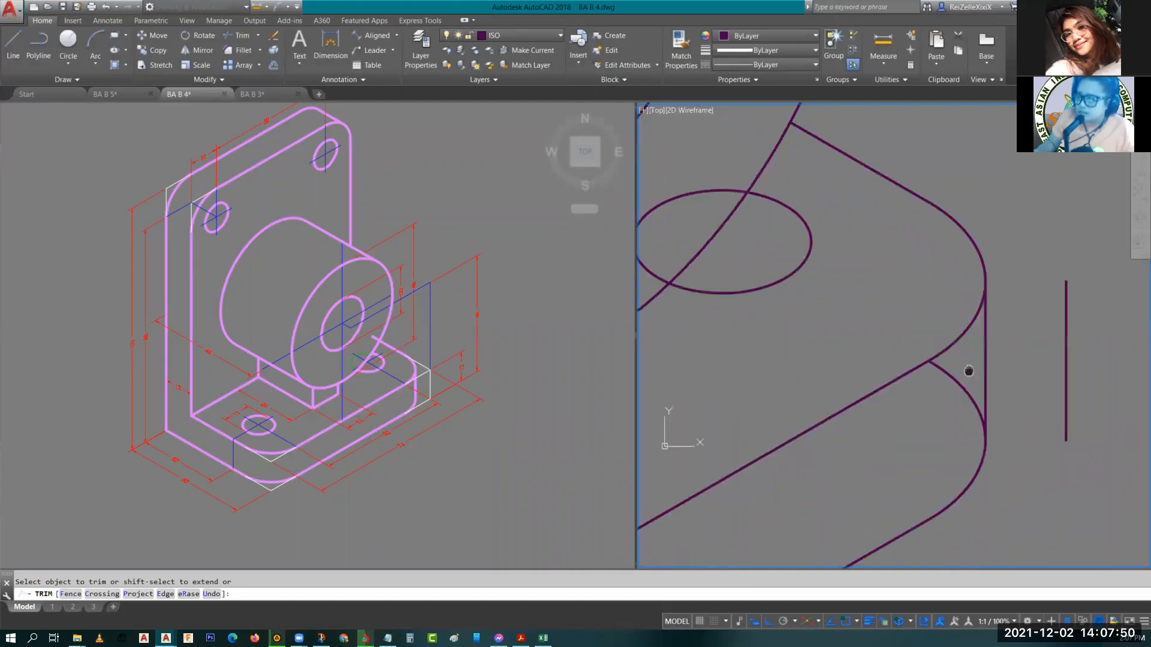
left_click(970, 402)
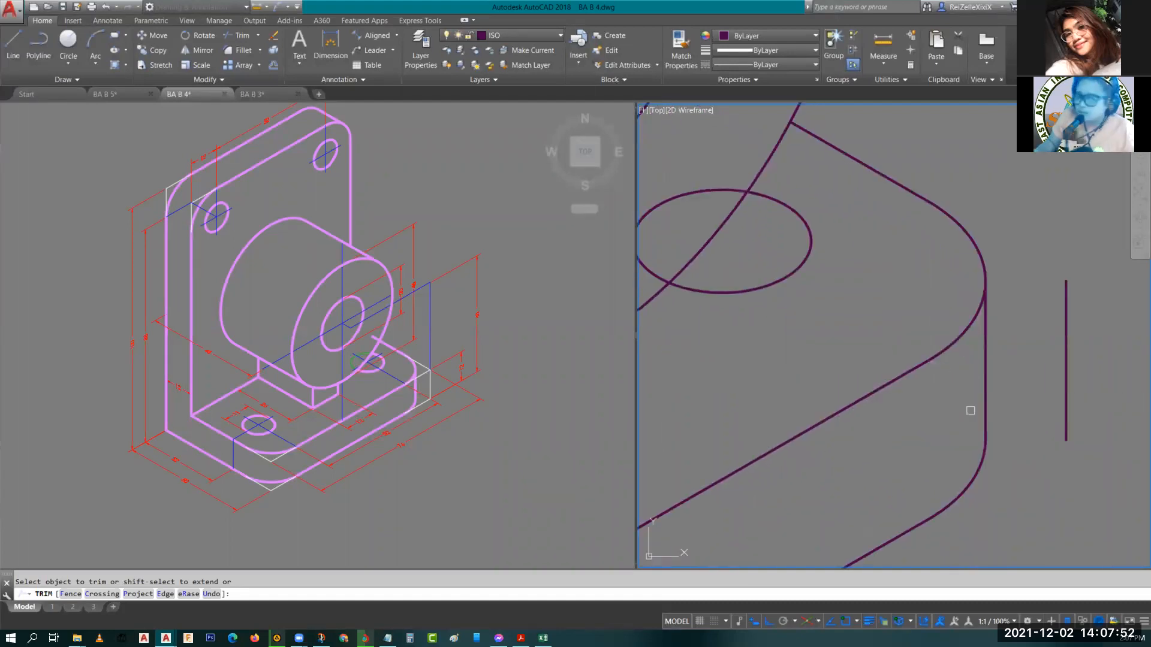
key("Escape")
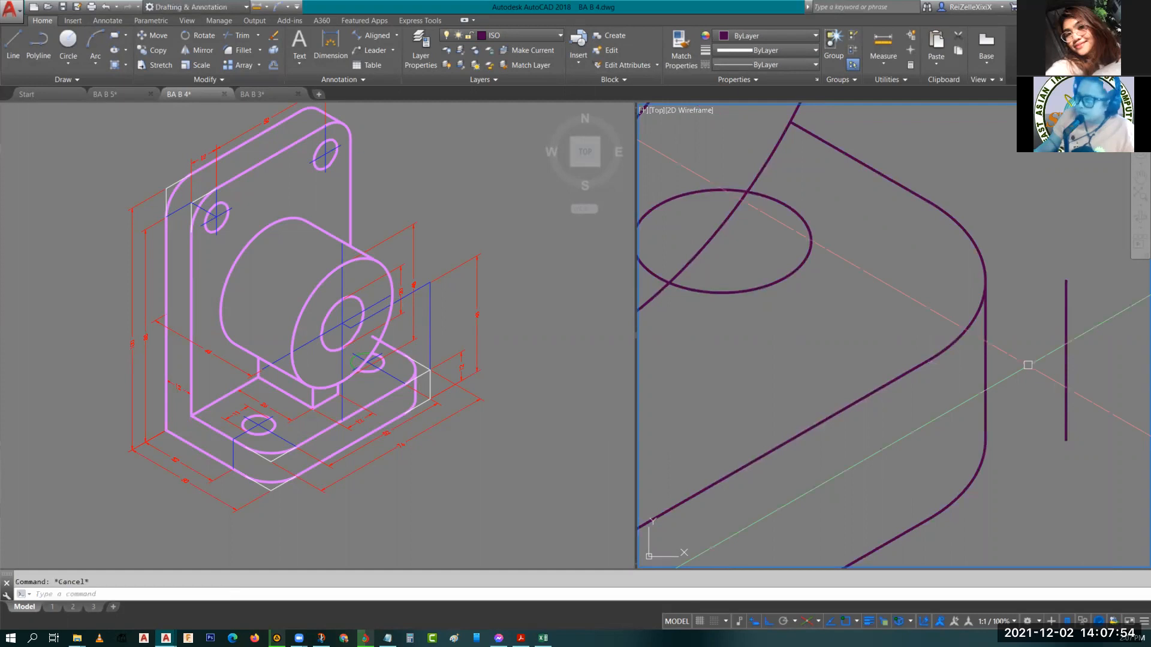
Inspect the finished base corners and switch to the reference drawing viewport.
scroll(1091, 300, "down", 2)
scroll(954, 382, "down", 2)
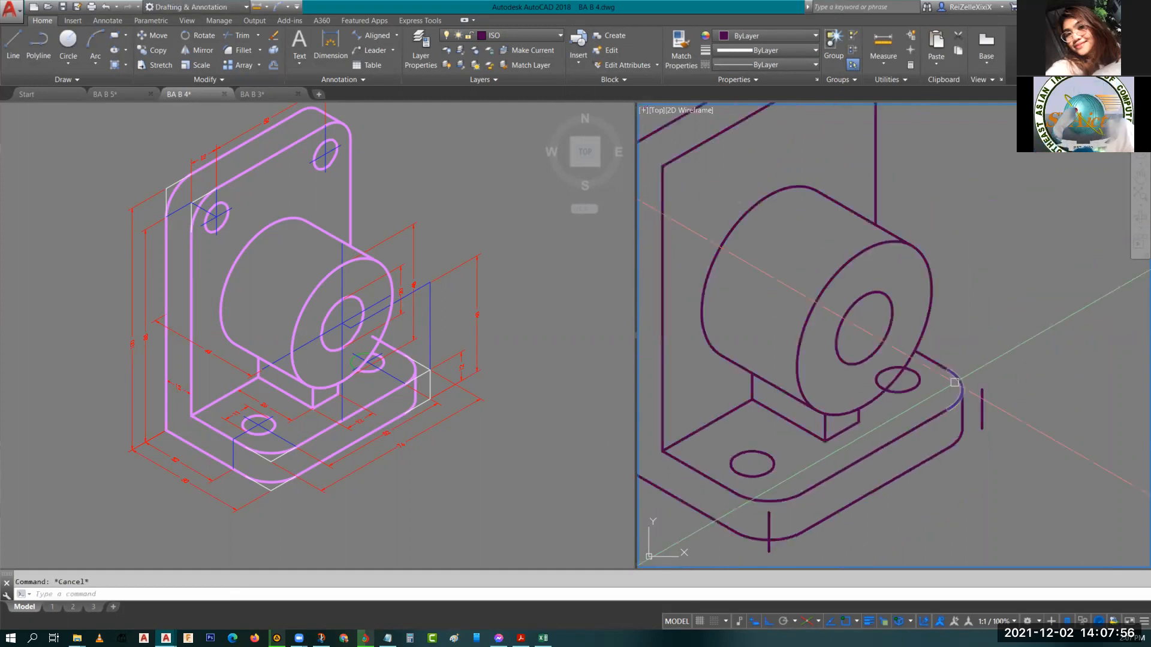
middle_click_drag(908, 388, 965, 403)
scroll(965, 403, "up", 2)
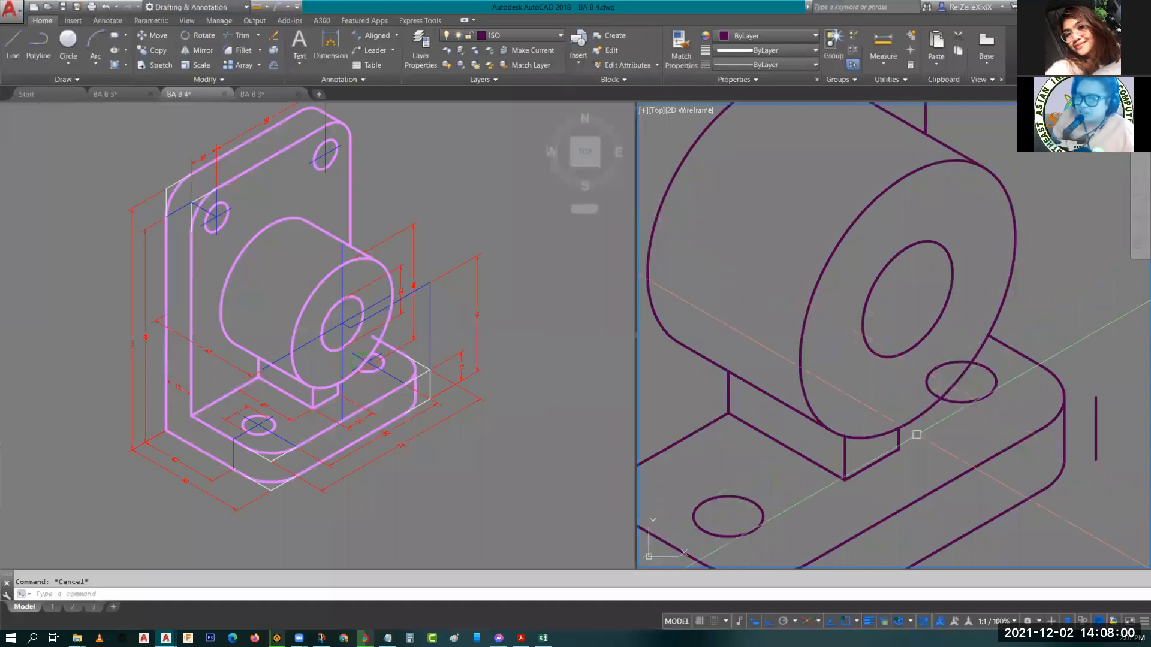
scroll(984, 363, "up", 2)
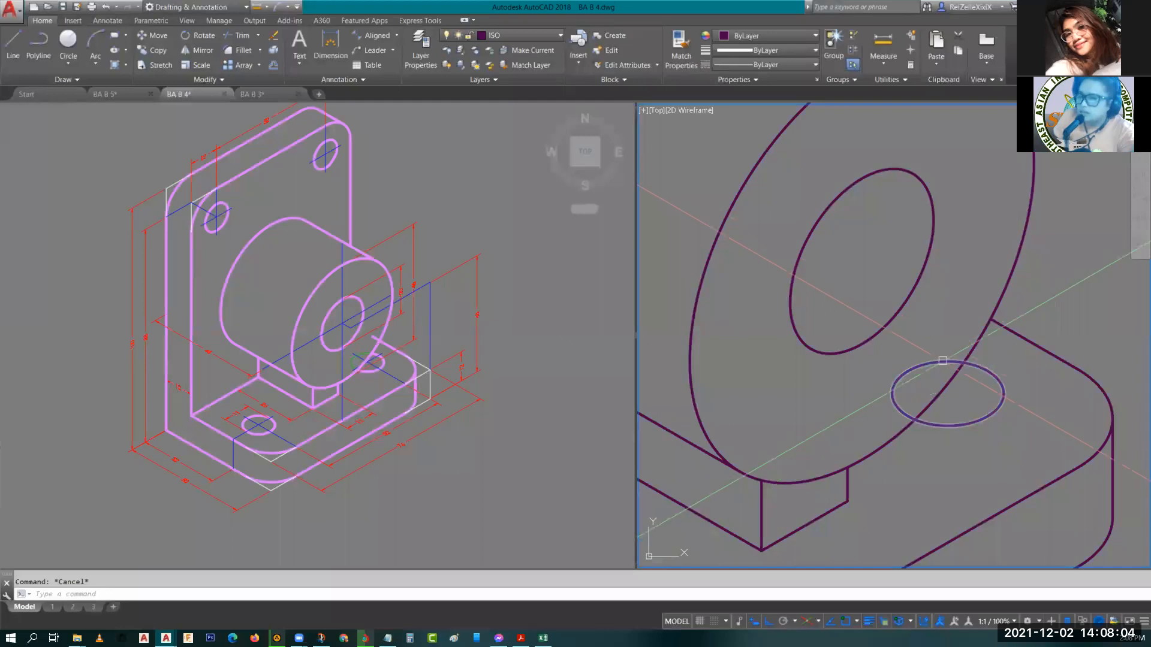
mouse_move(943, 363)
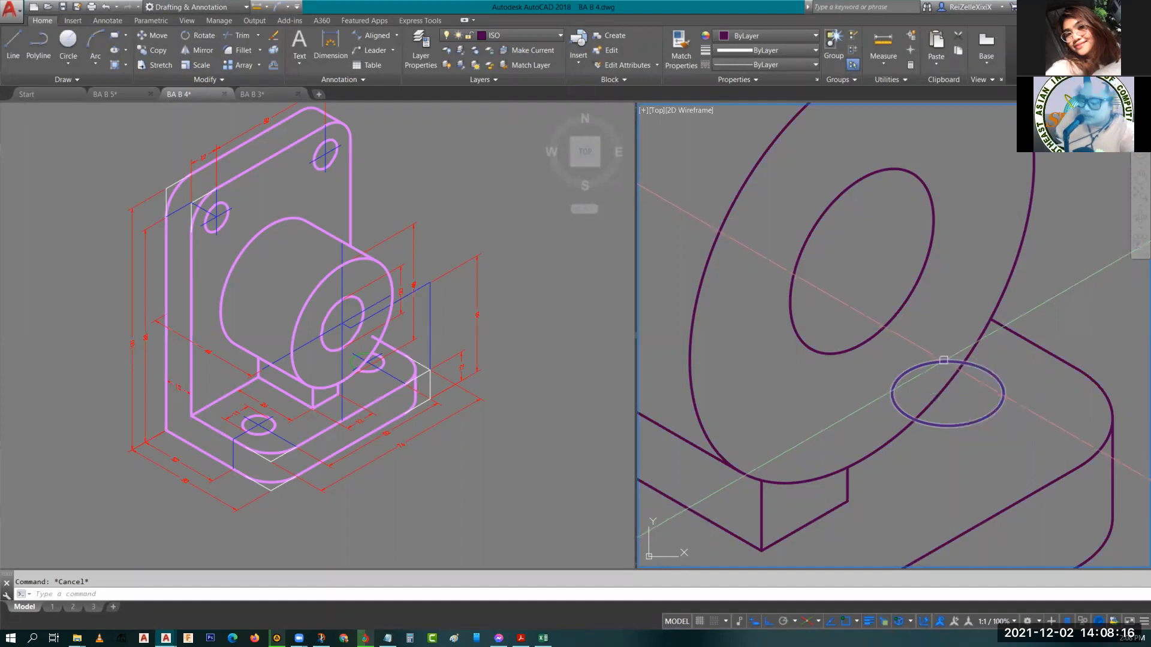
left_click(334, 362)
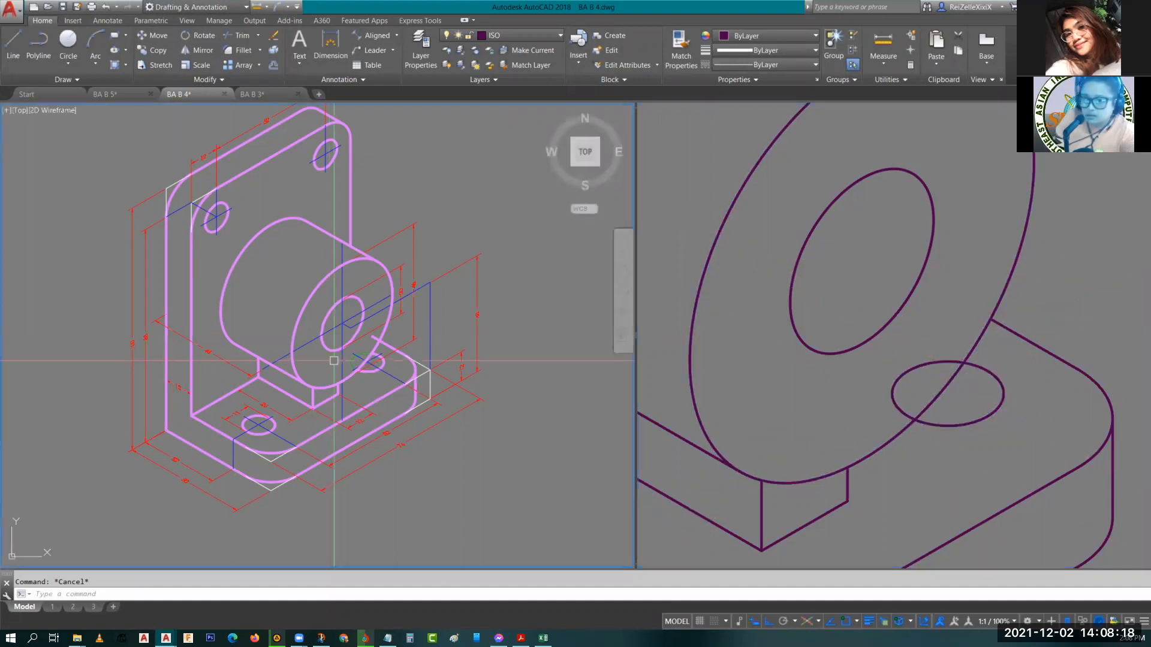
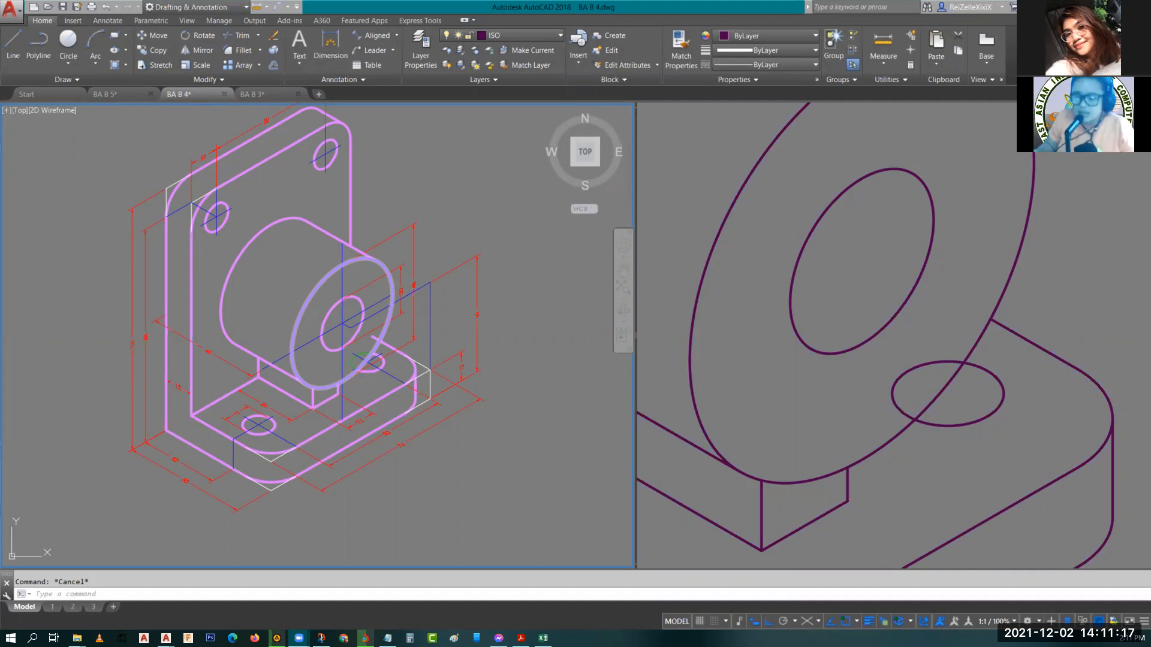
Activate the right viewport and widen it to show the base hole and boss area.
left_click(858, 406)
middle_click_drag(853, 402, 827, 400)
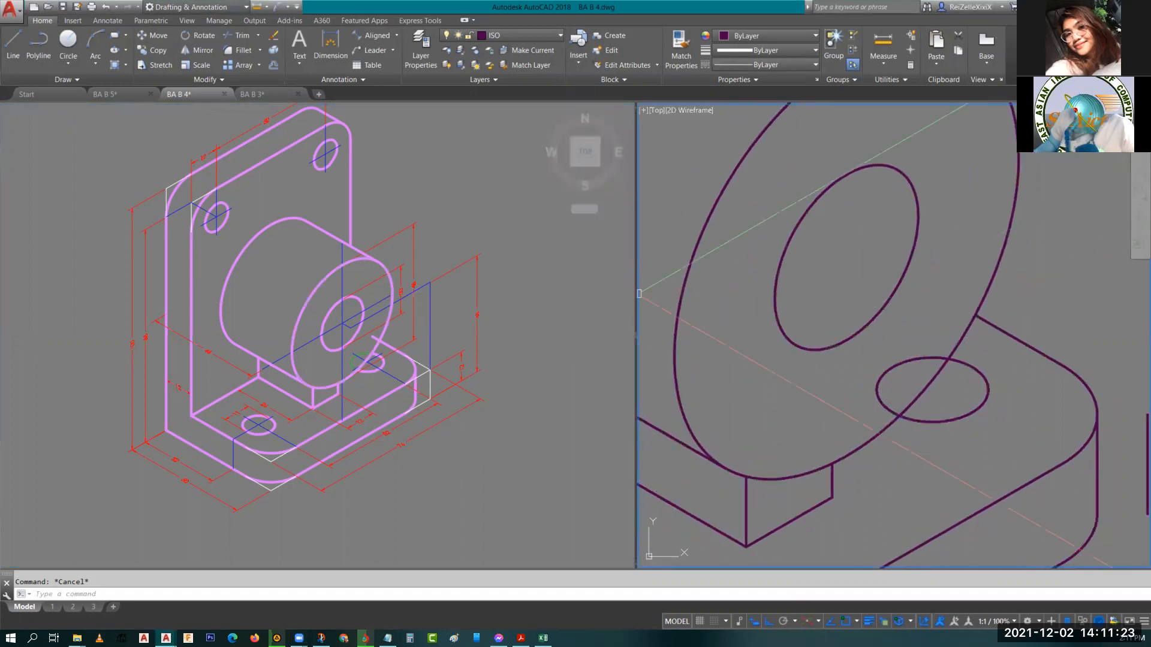
left_click_drag(636, 292, 498, 292)
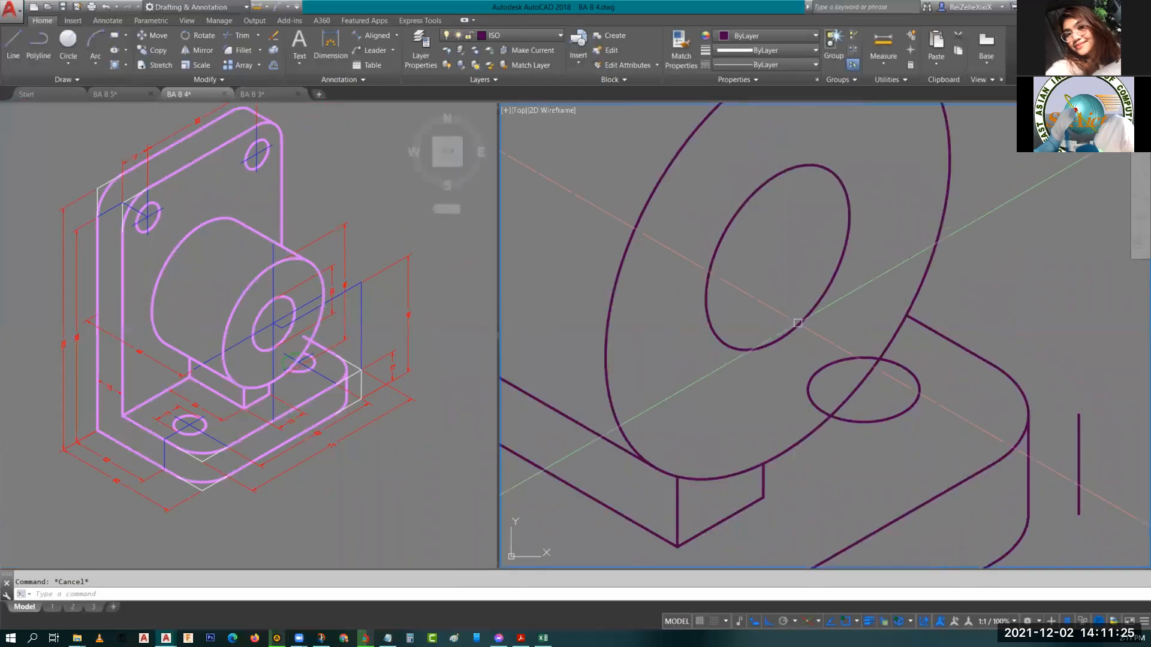
middle_click_drag(807, 393, 717, 393)
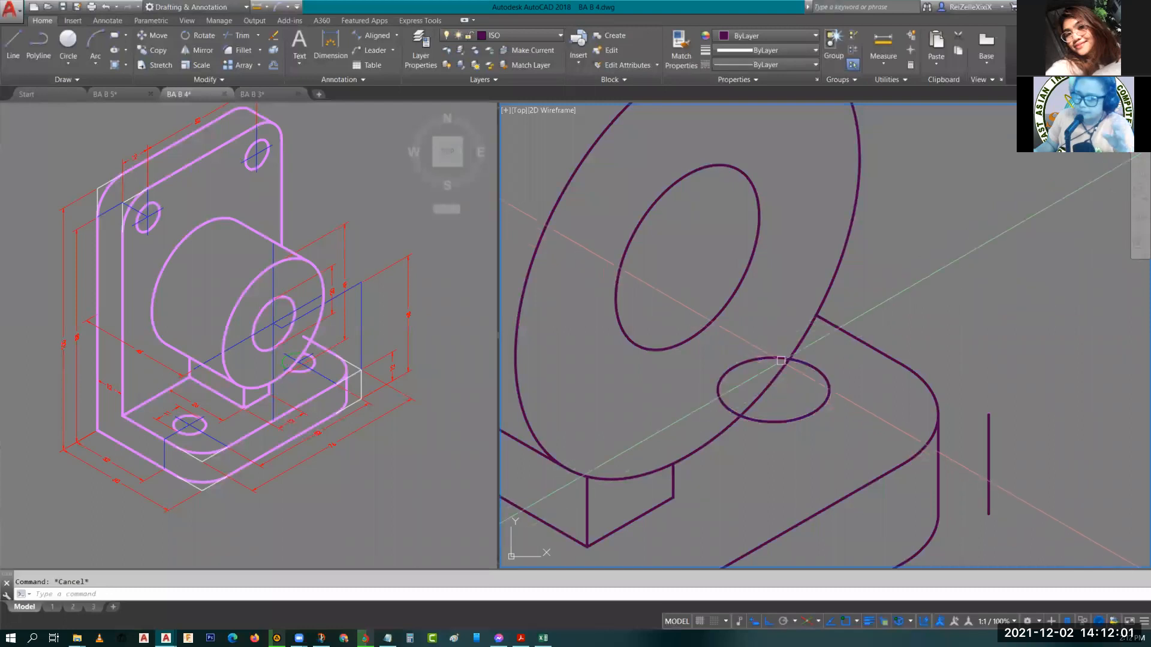
Trim the base hole ellipse behind the boss circle and undo that trim.
type("tr")
key("Return")
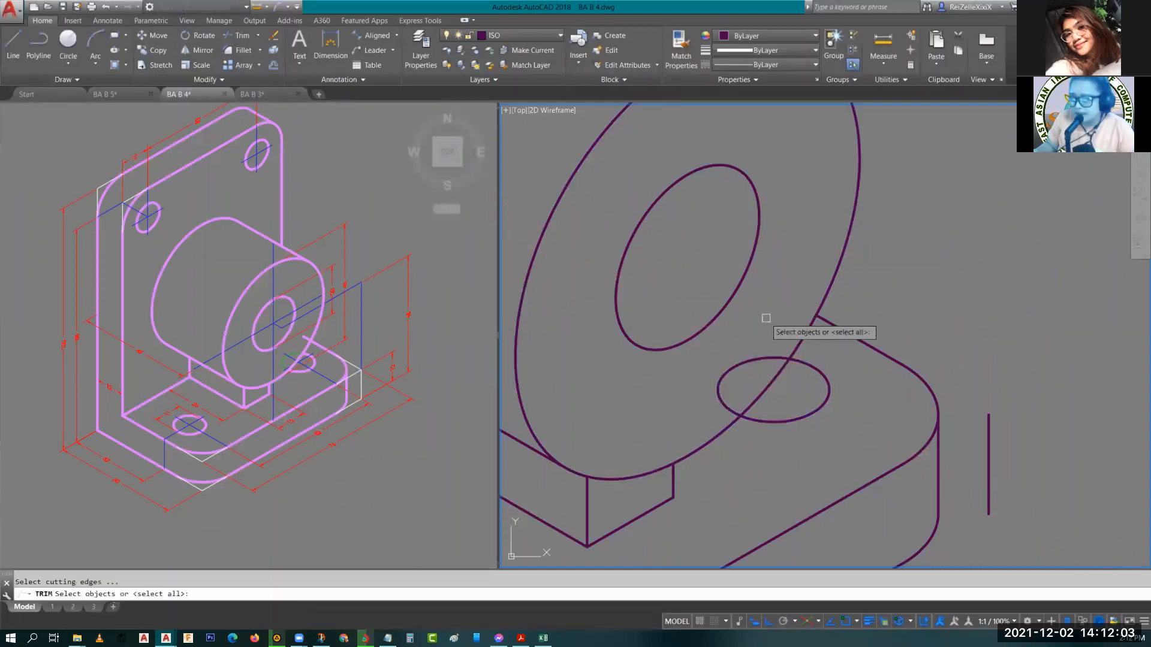
key("Return")
left_click(758, 360)
key("Escape")
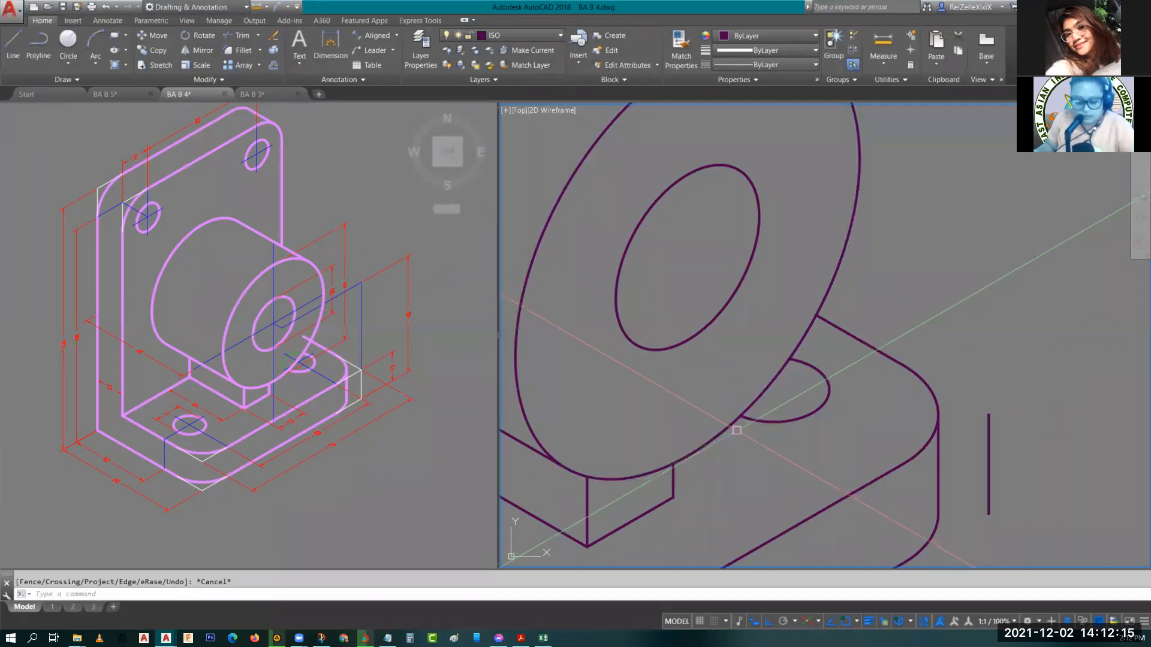
left_click(829, 392)
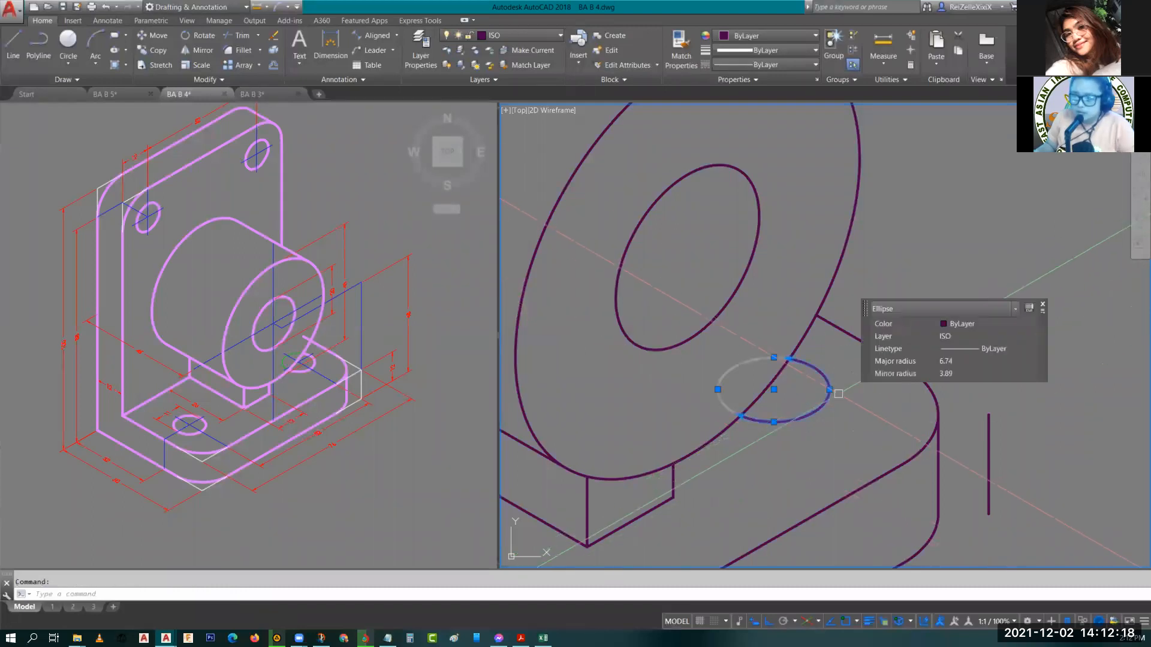
key("Escape")
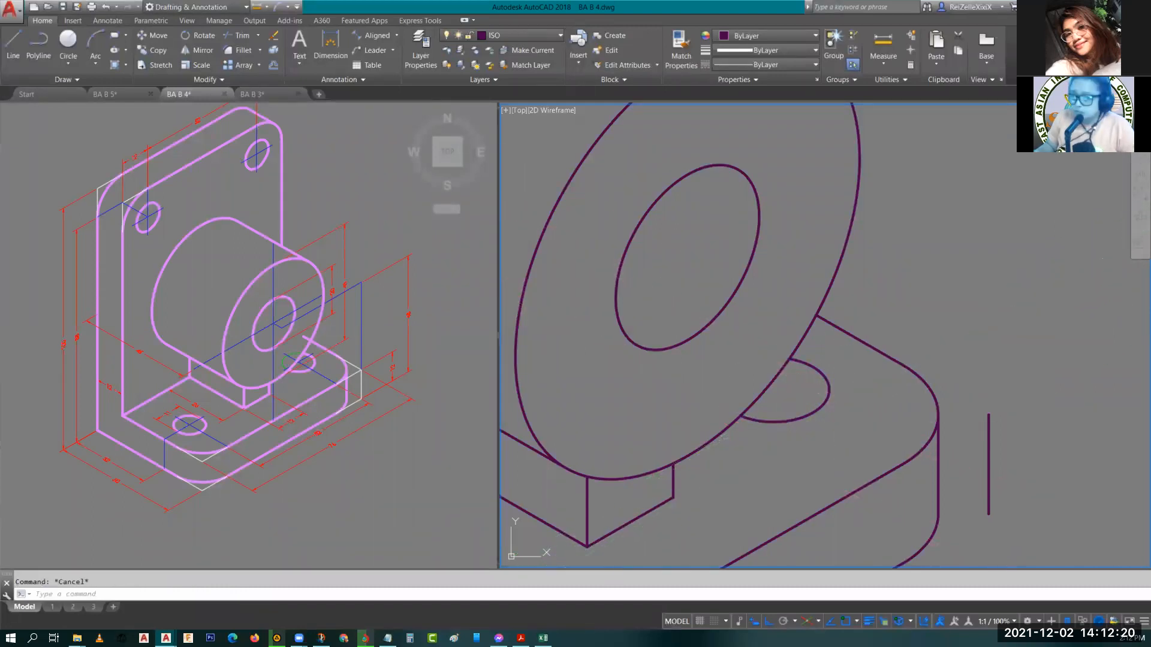
key("ctrl+z")
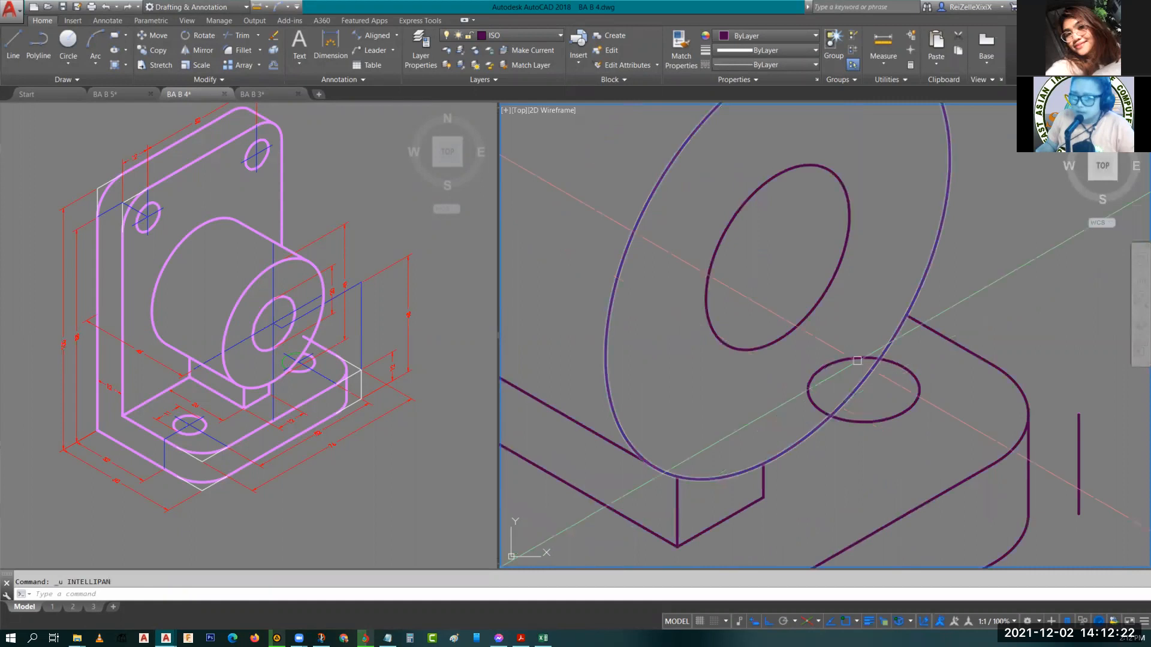
Copy the base hole ellipse from its centre to a spare spot beside the model.
left_click(857, 361)
type("c")
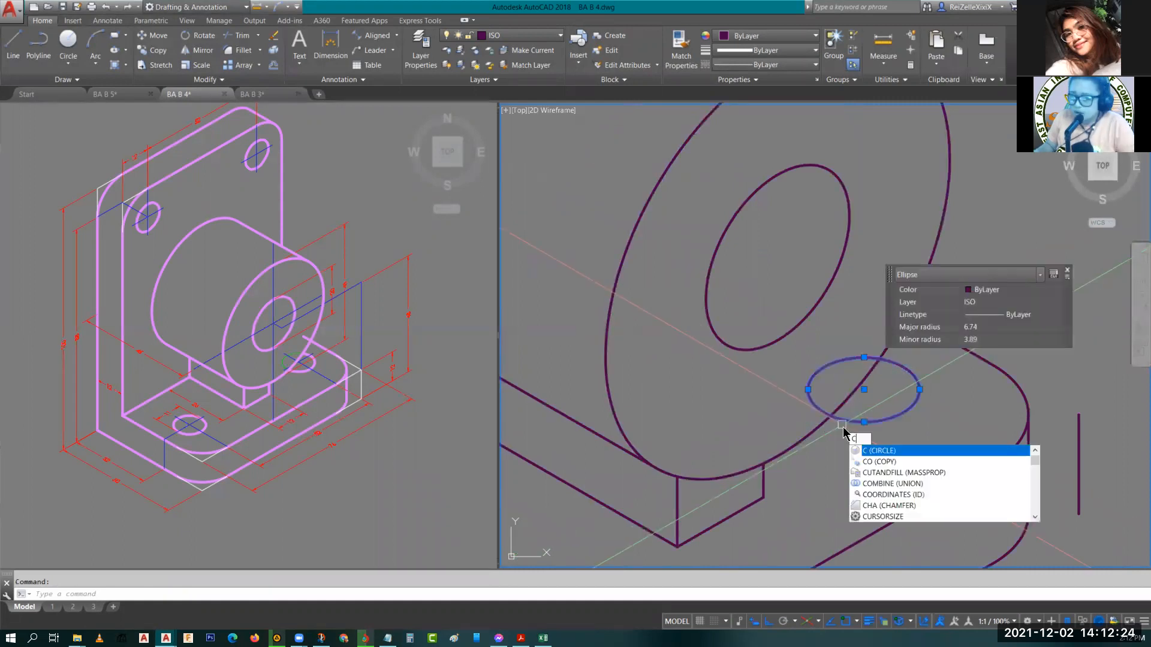
type("o")
key("Return")
left_click(865, 389)
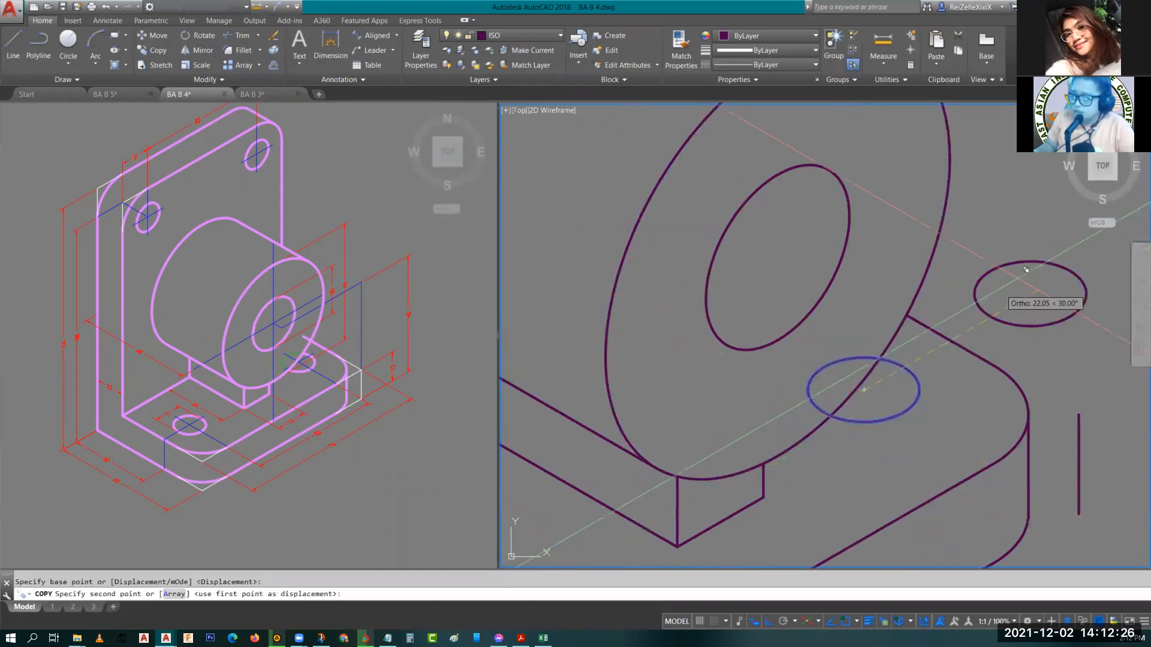
left_click(1042, 284)
key("Escape")
Trim the part of the base hole ellipse that lies inside the boss circle.
type("tr")
key("Return")
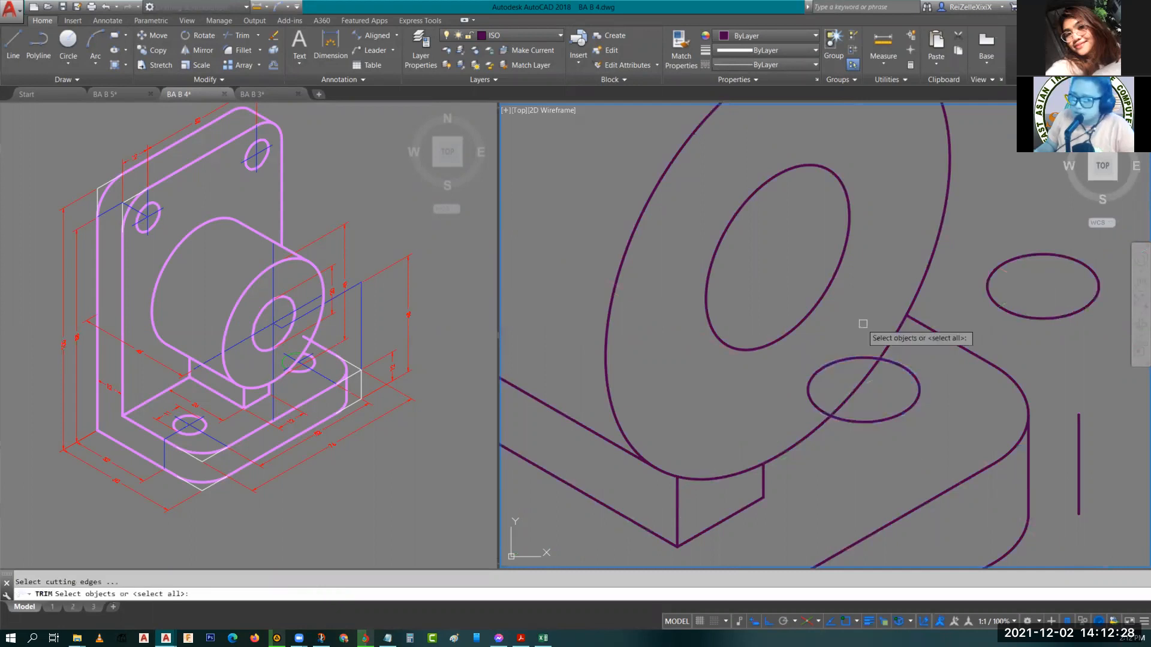
key("Return")
left_click(831, 371)
key("Escape")
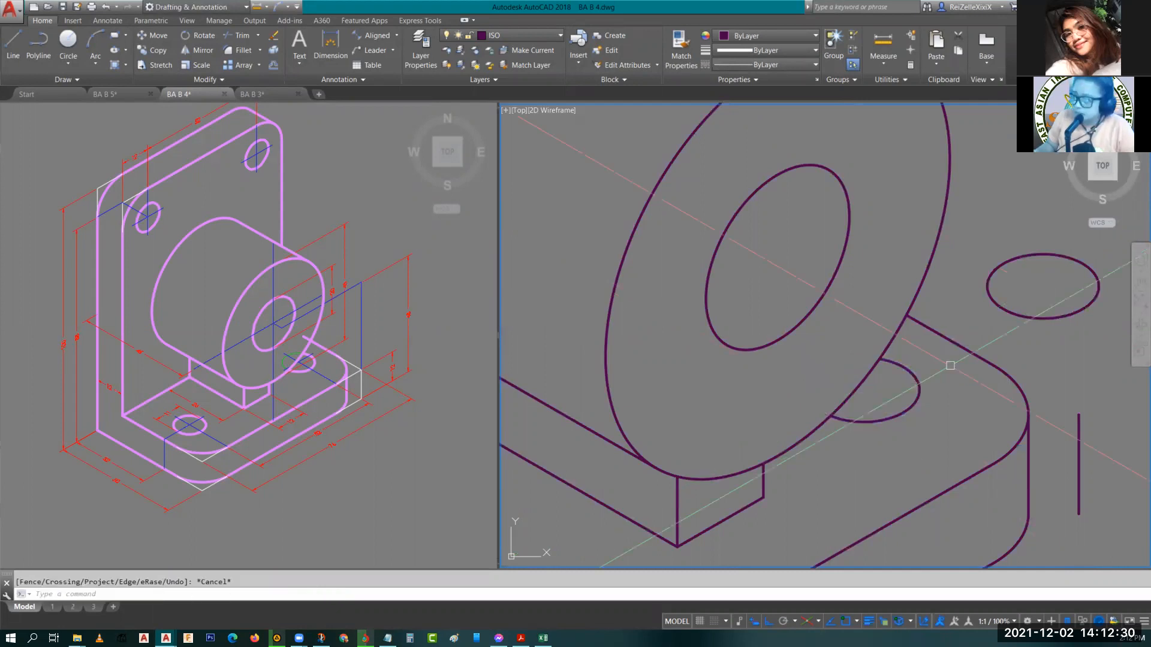
Copy the spare ellipse back onto the base hole position.
left_click(1016, 310)
type("CO")
key("Return")
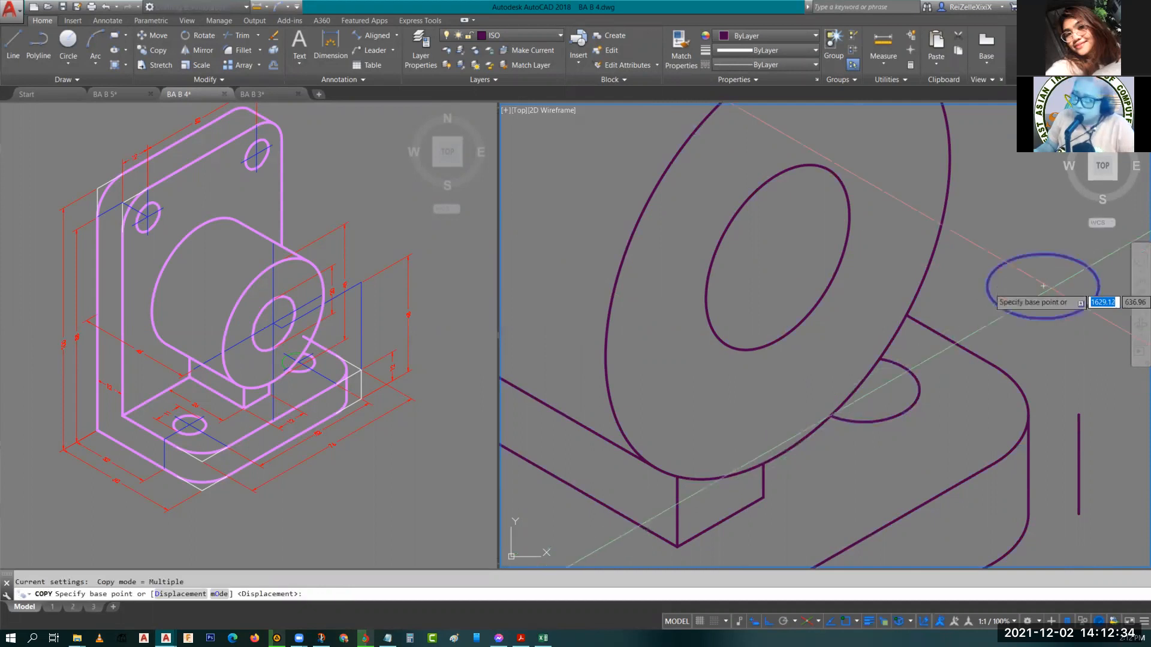
left_click(1043, 285)
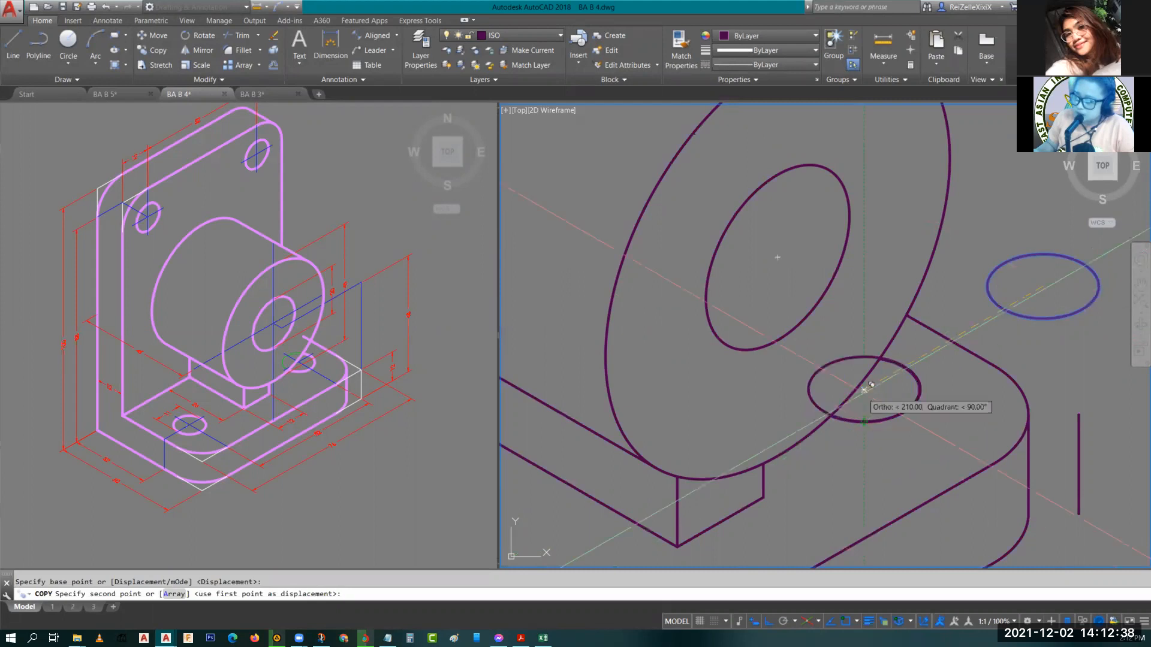
key("Escape")
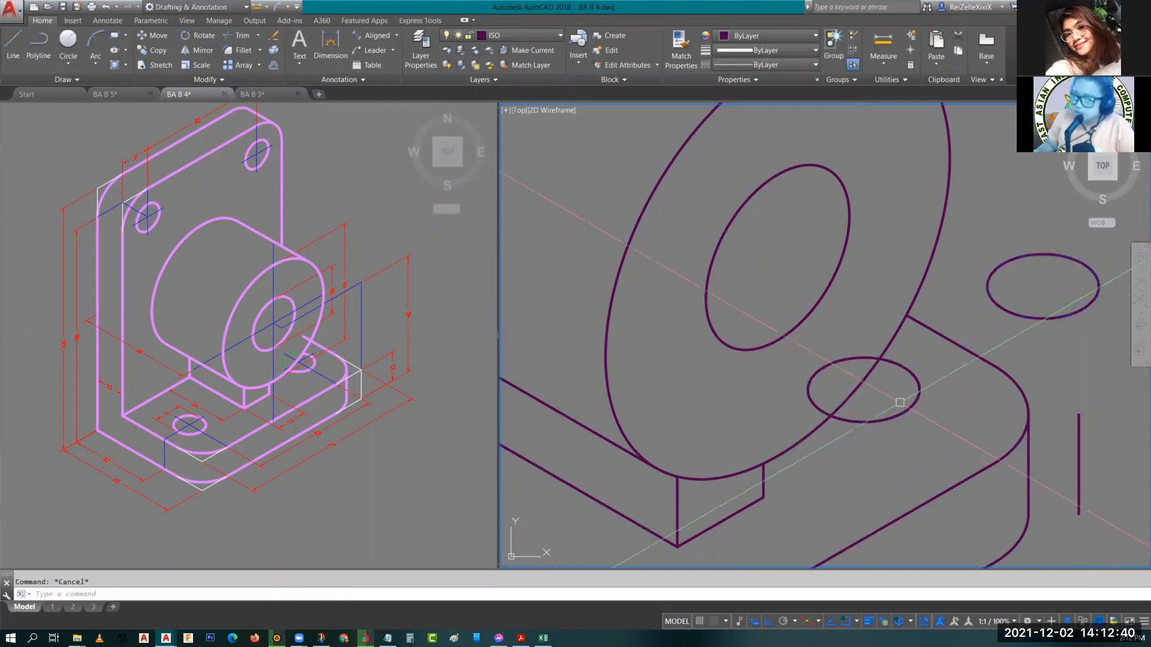
Trim the lower part of the overlapping hole ellipse and undo the trim.
type("tr")
key("Return")
key("Return")
left_click(900, 403)
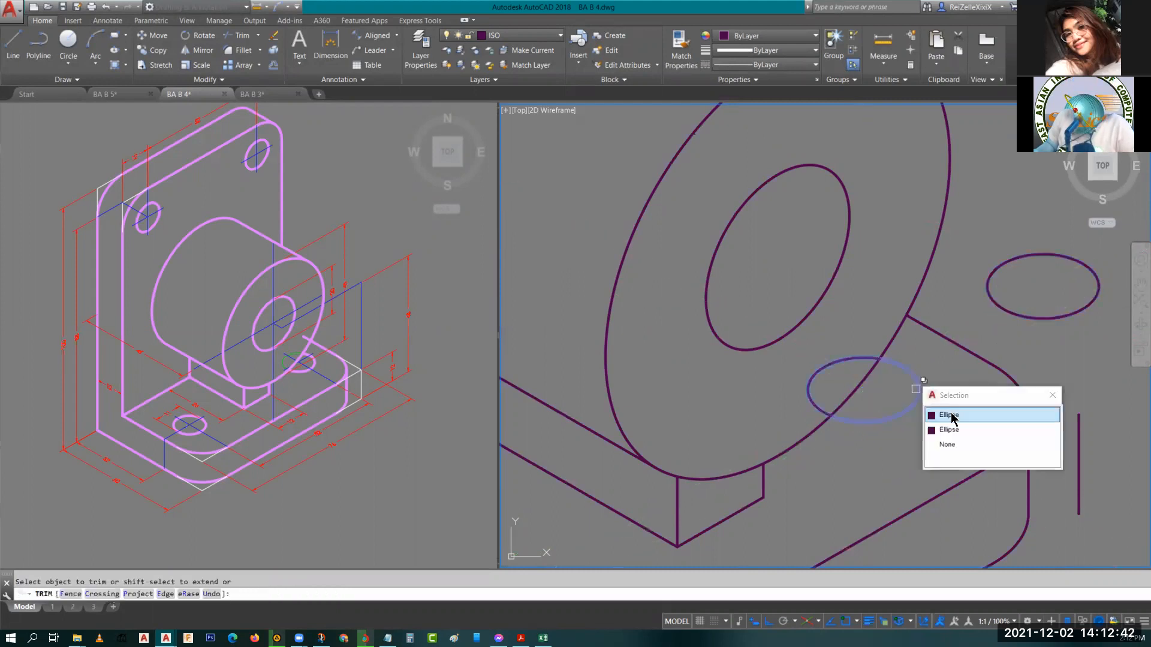
left_click(950, 415)
key("Escape")
left_click(840, 367)
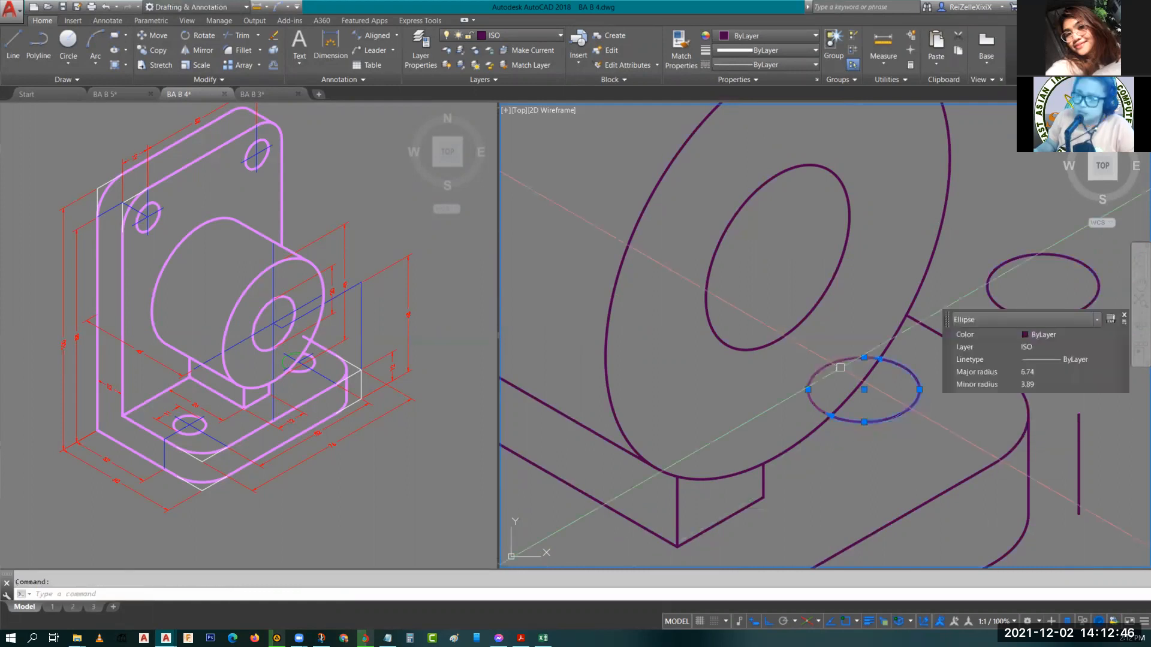
key("Escape")
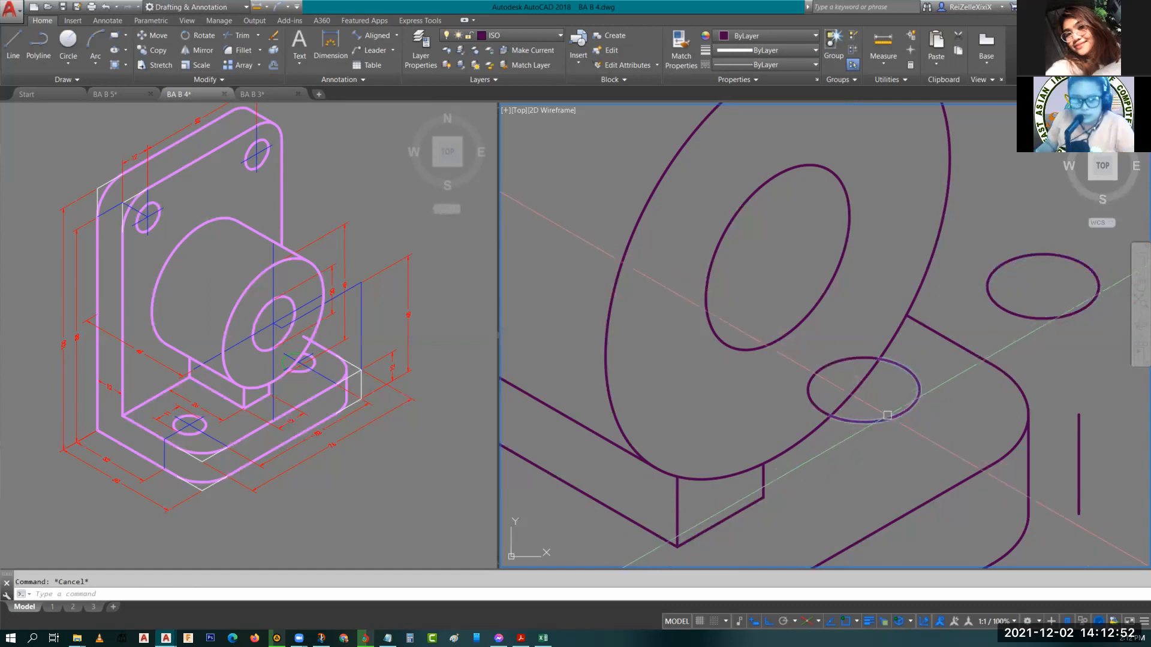
key("ctrl+z")
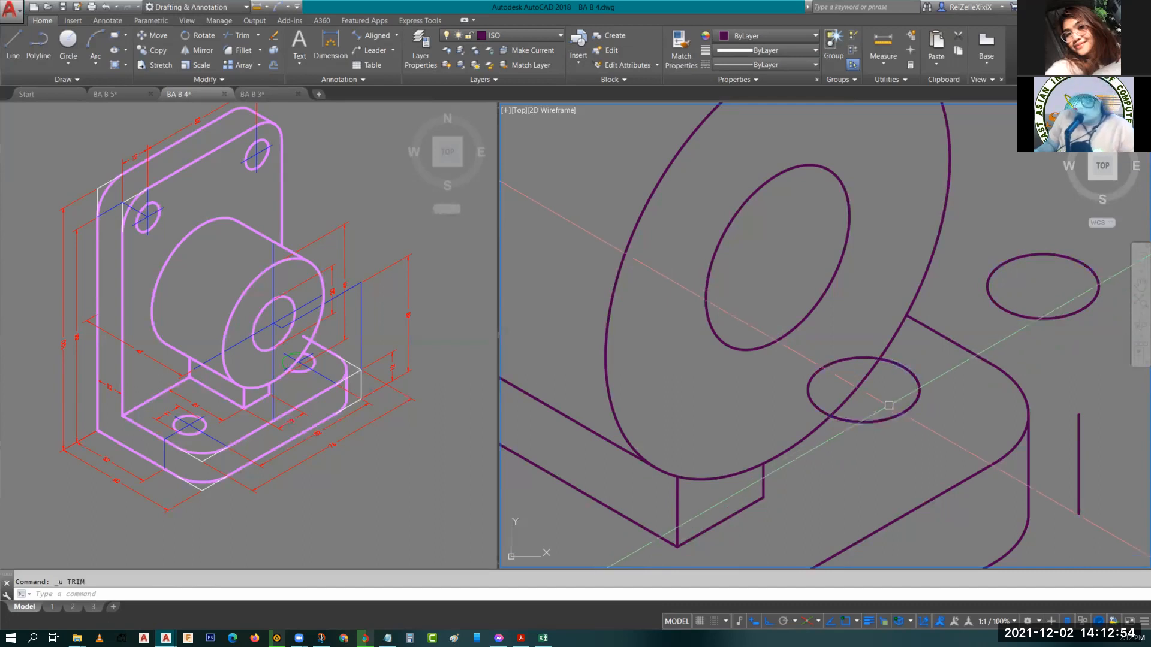
Break the overlapping hole ellipse at its intersections with the boss circle.
key("Escape")
type("br")
key("Return")
left_click(834, 405)
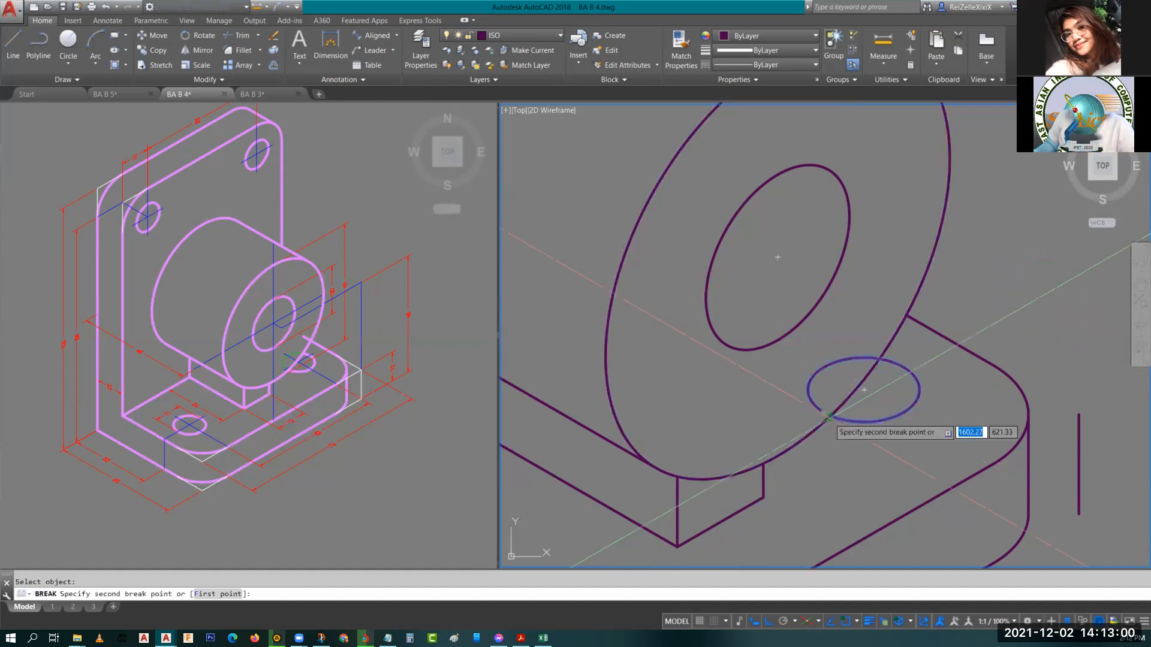
left_click(864, 390)
key("Return")
left_click(880, 359)
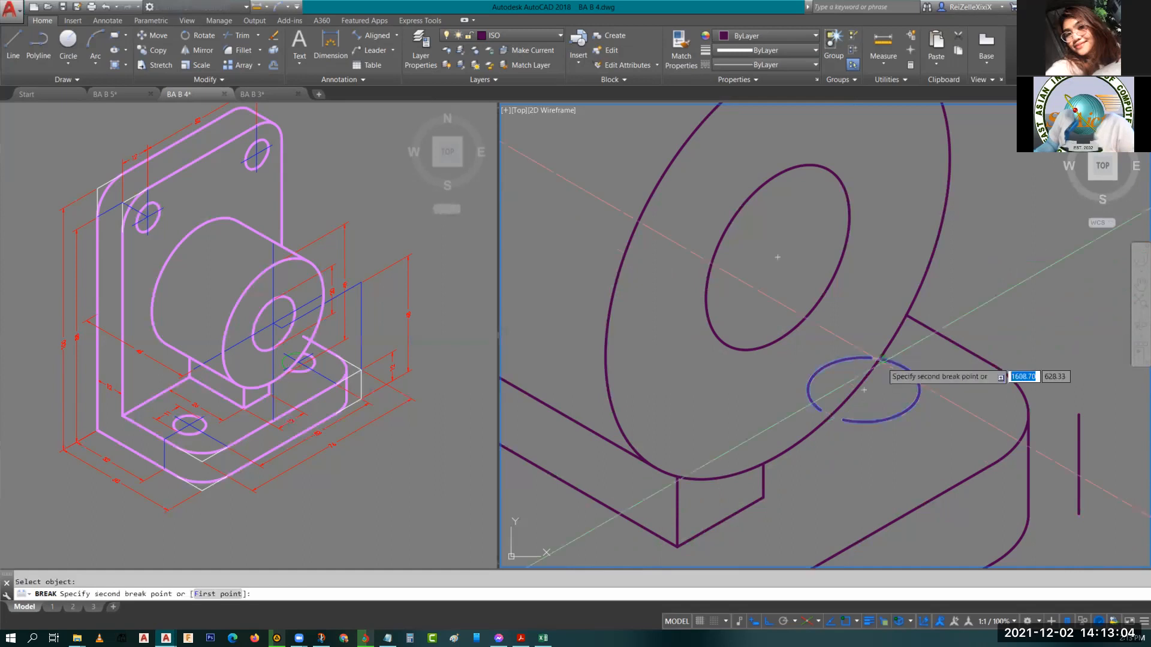
left_click(884, 361)
key("Escape")
Extend the broken hole ellipse arcs up to the boss circle.
type("E")
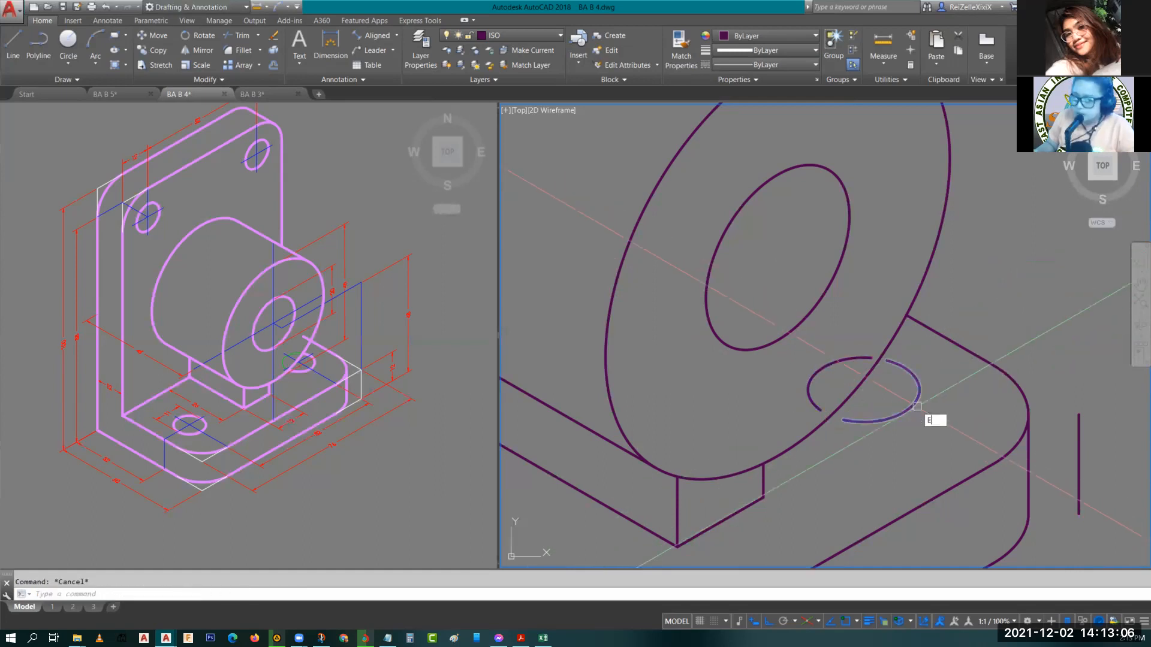
type("X")
key("Return")
key("Return")
left_click(855, 463)
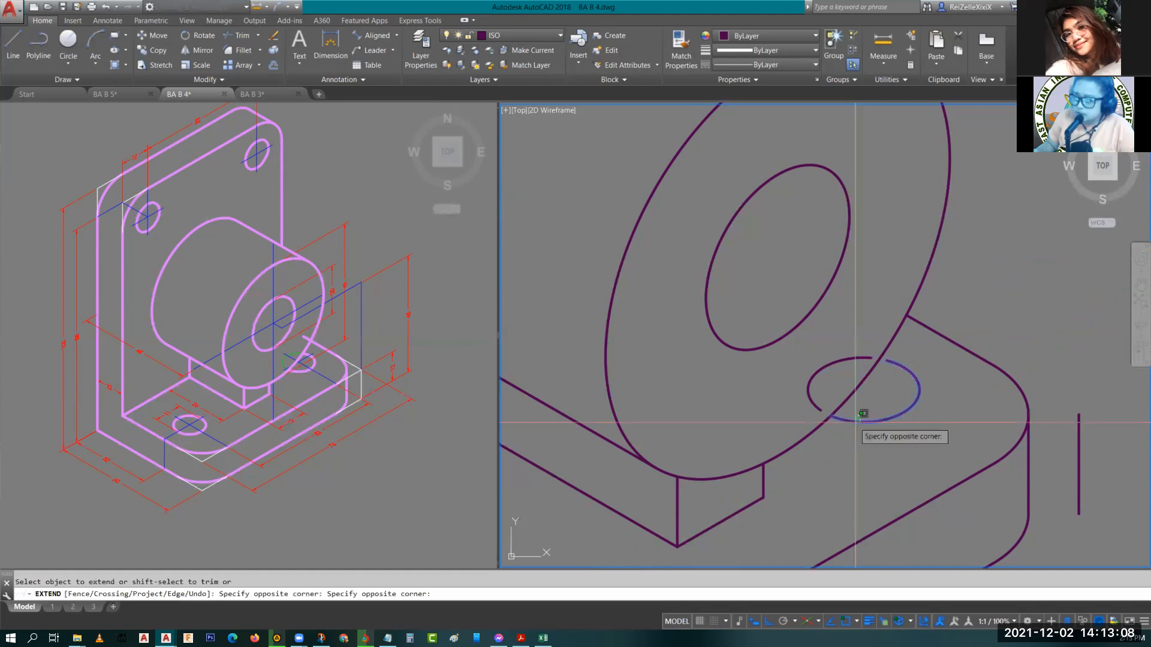
left_click(863, 414)
left_click(896, 360)
key("Escape")
Move the hole ellipse arc hidden behind the boss onto the HIDDEN layer.
left_click(819, 369)
left_click(939, 313)
left_click(939, 315)
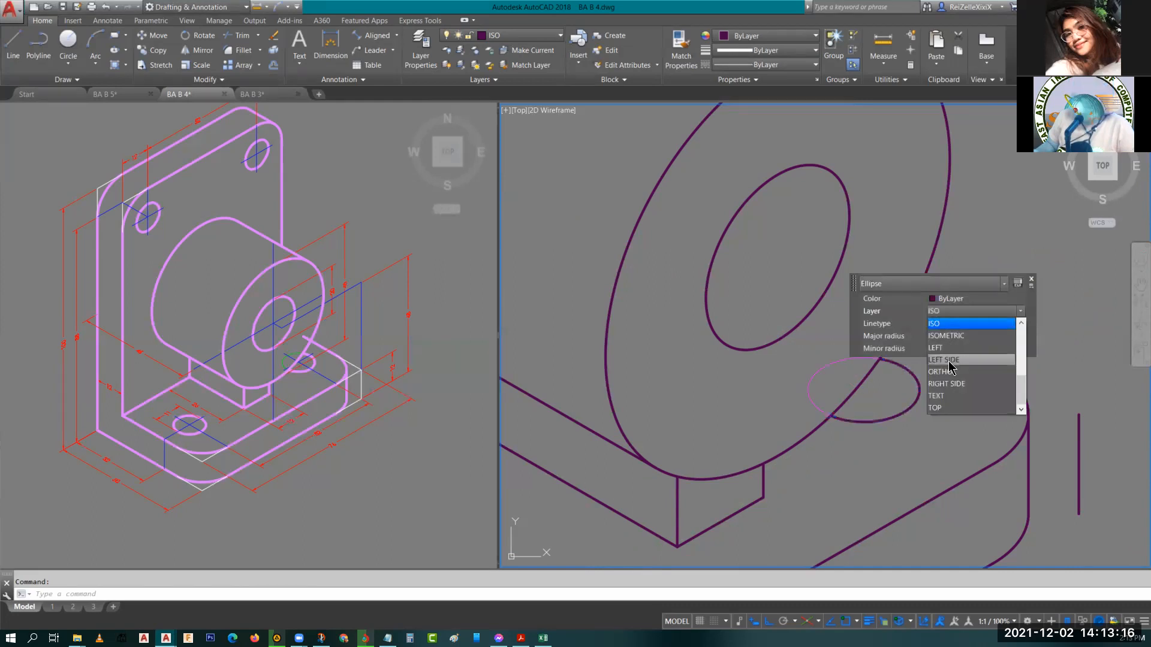
scroll(962, 362, "up", 3)
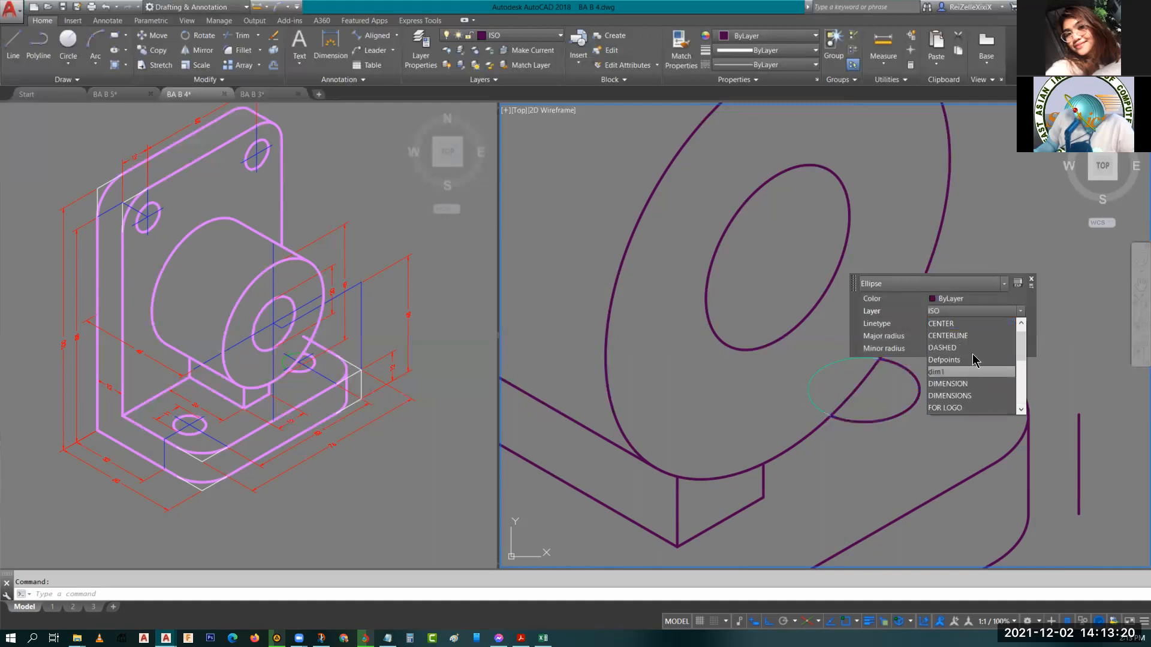
scroll(972, 389, "up", 1)
scroll(972, 390, "down", 3)
scroll(972, 388, "down", 3)
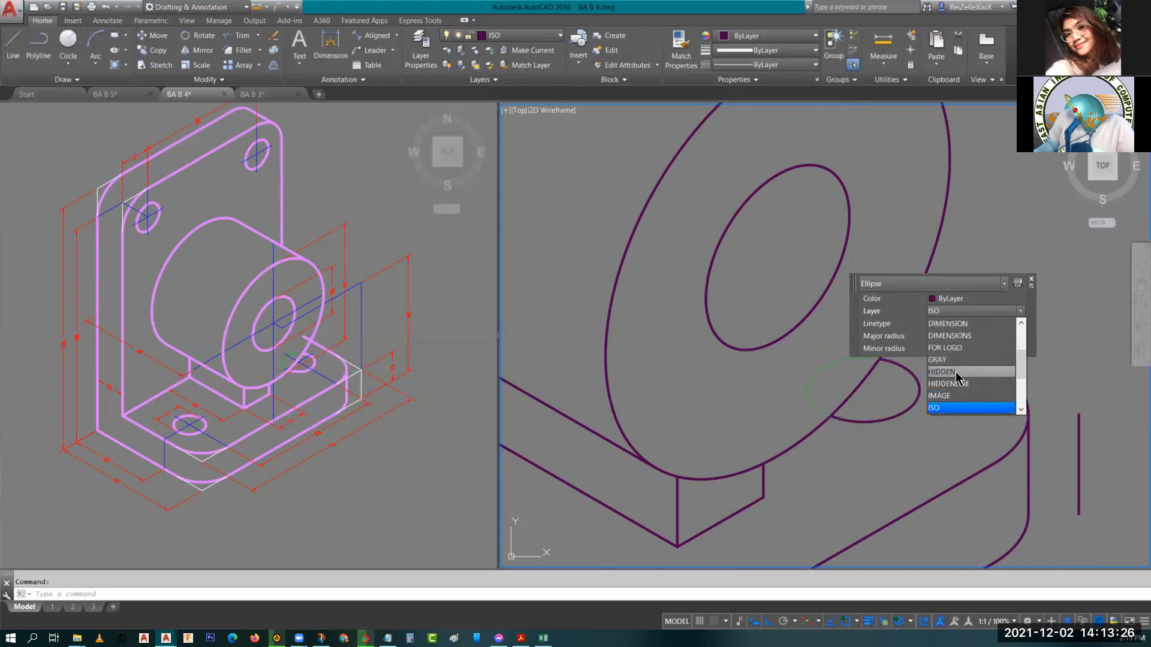
left_click(957, 382)
key("Escape")
Examine the model's boss region and the reference drawing's upright plate and boss.
middle_click_drag(899, 389, 865, 335)
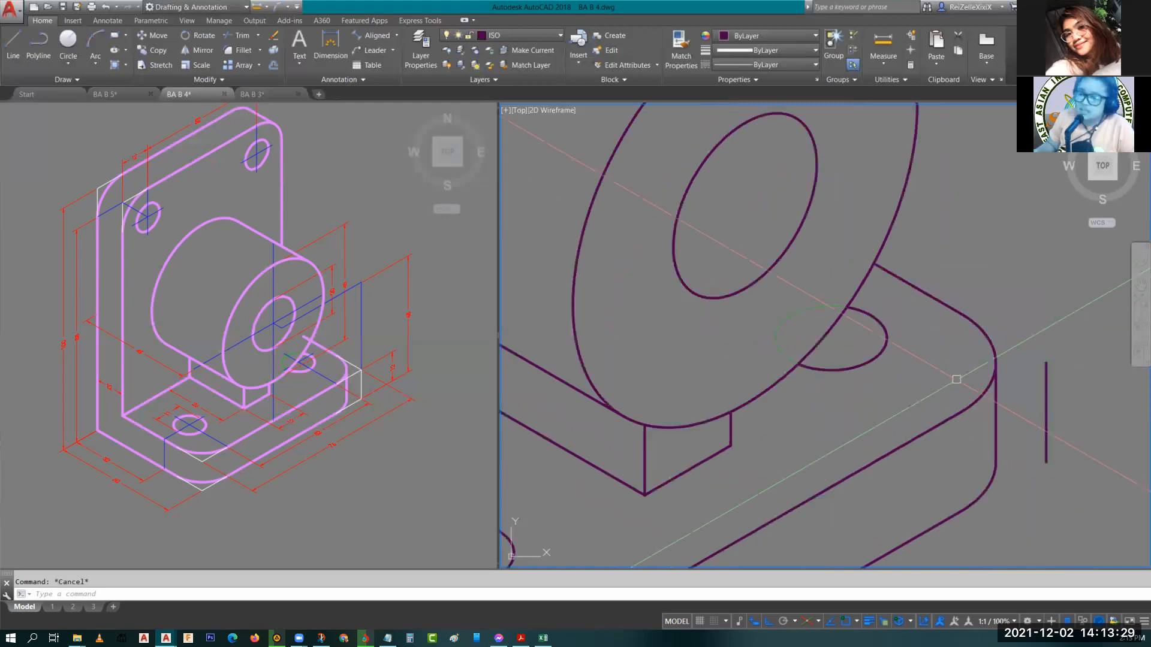
scroll(845, 369, "down", 4)
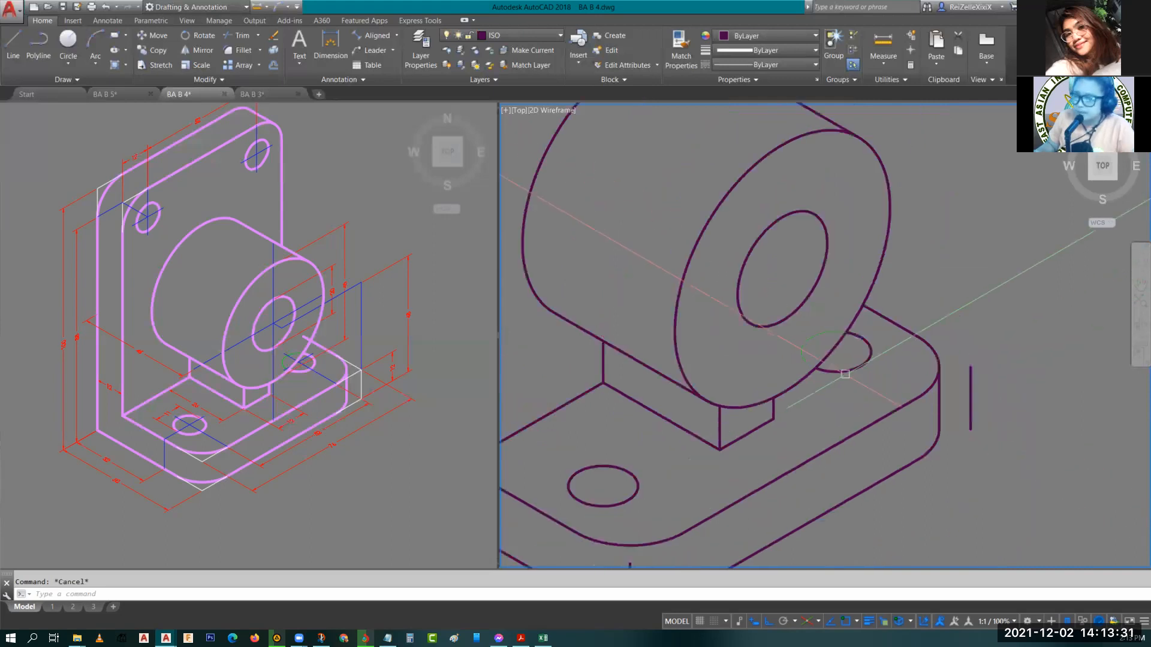
middle_click_drag(763, 288, 808, 309)
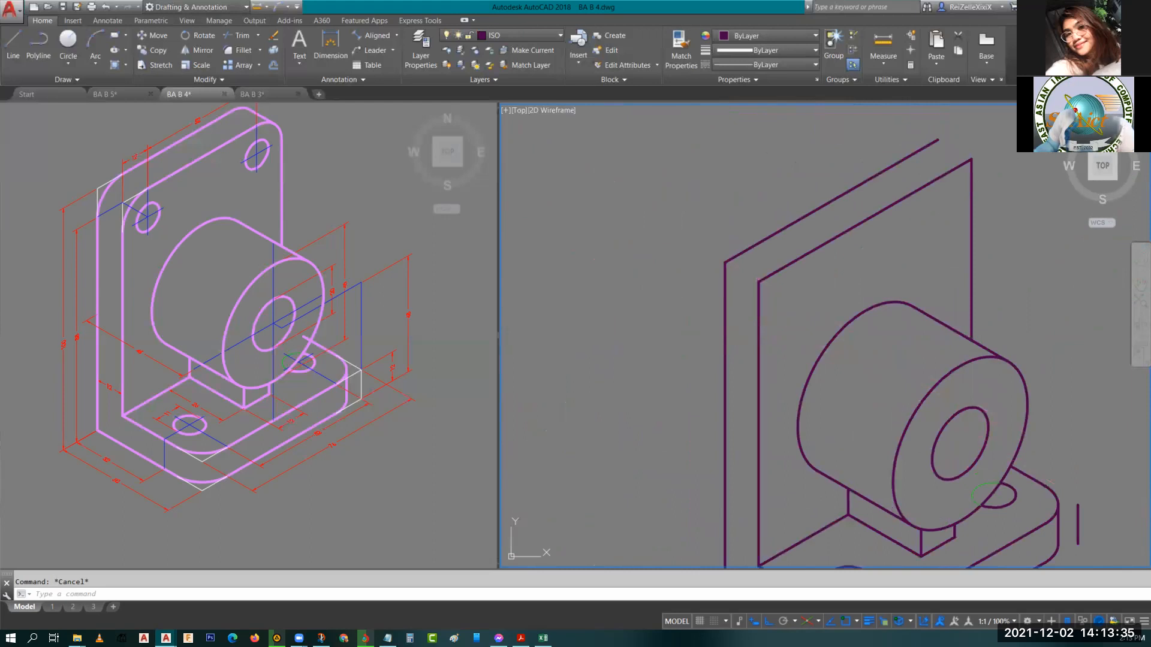
scroll(133, 202, "up", 4)
scroll(133, 202, "down", 2)
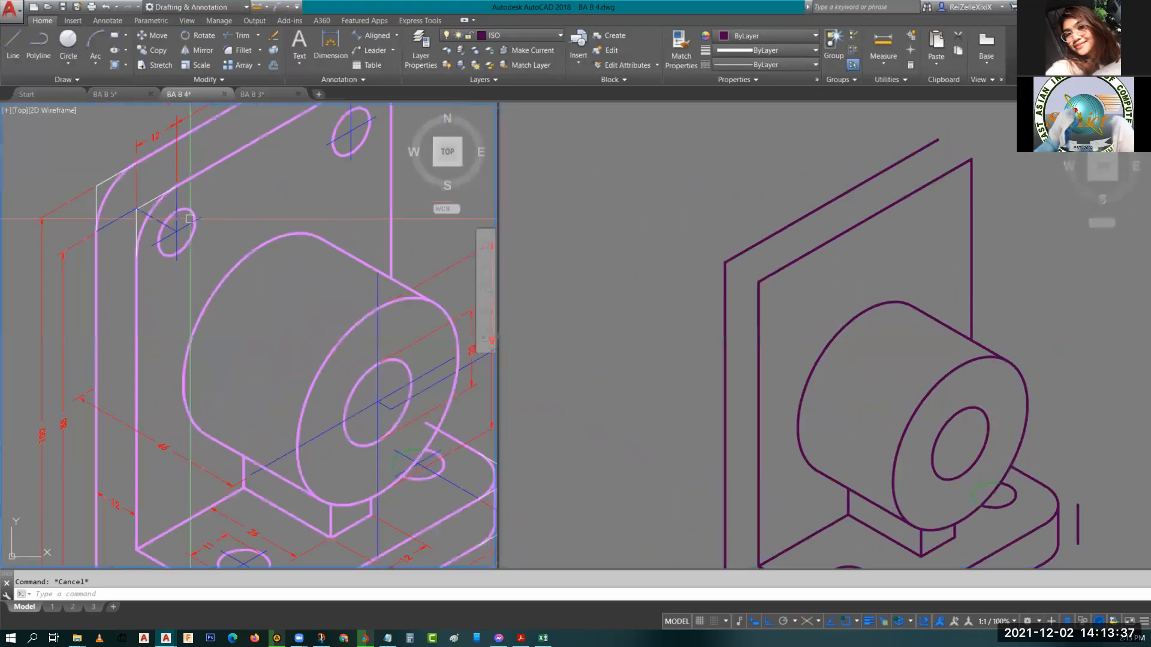
scroll(189, 218, "down", 2)
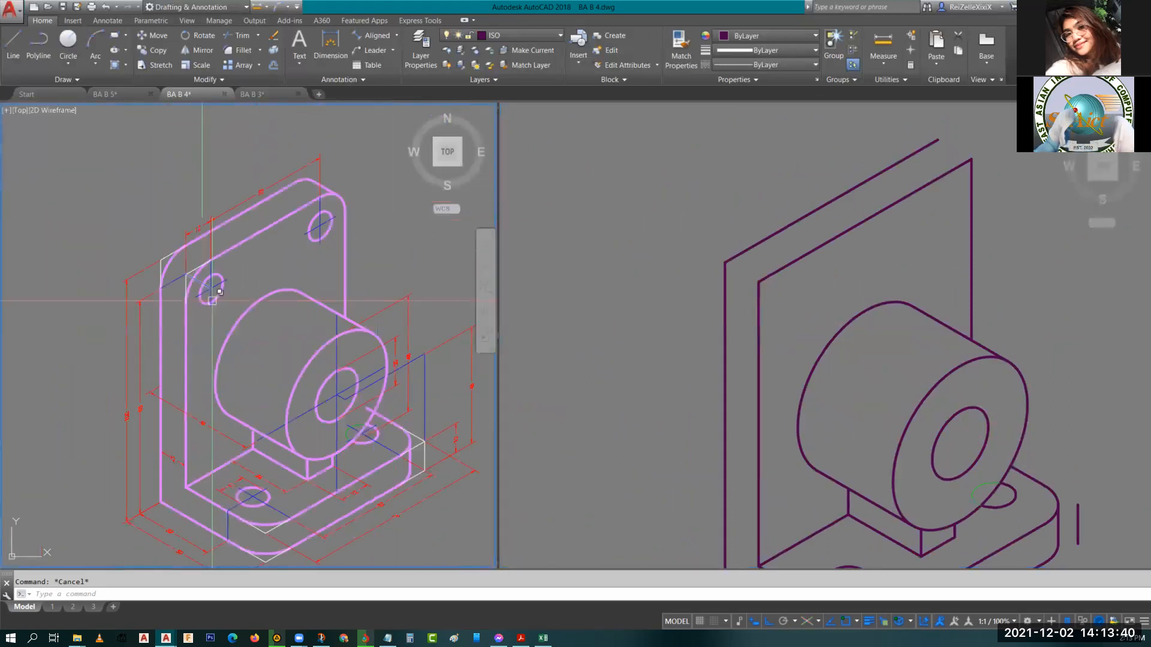
scroll(193, 254, "up", 5)
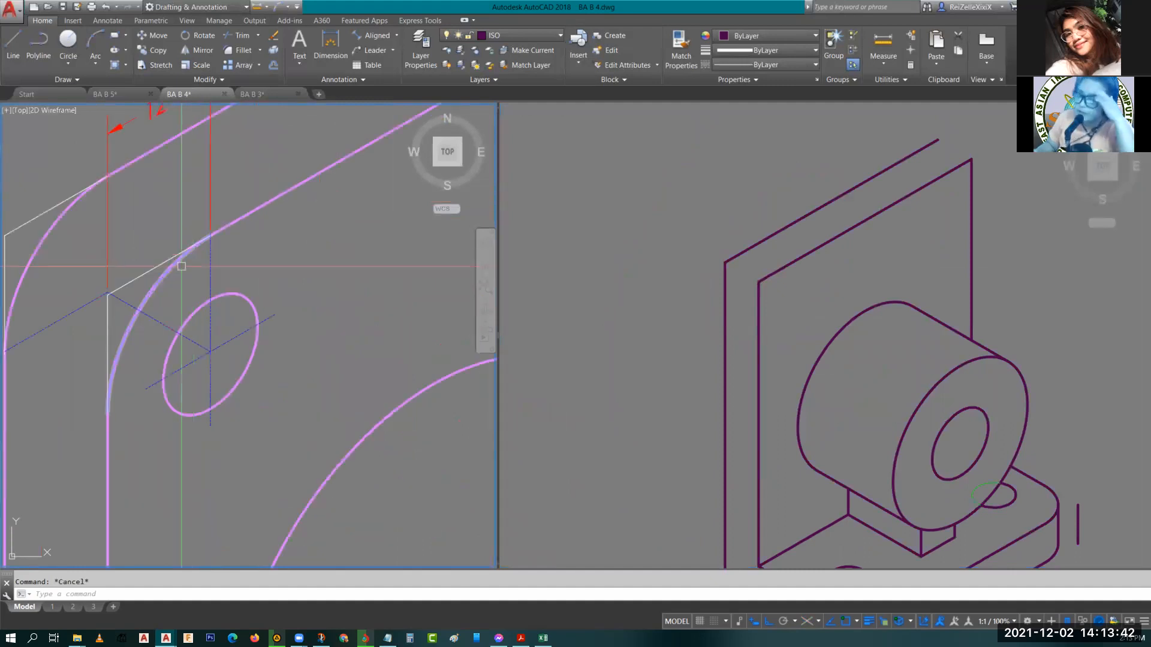
scroll(238, 305, "down", 5)
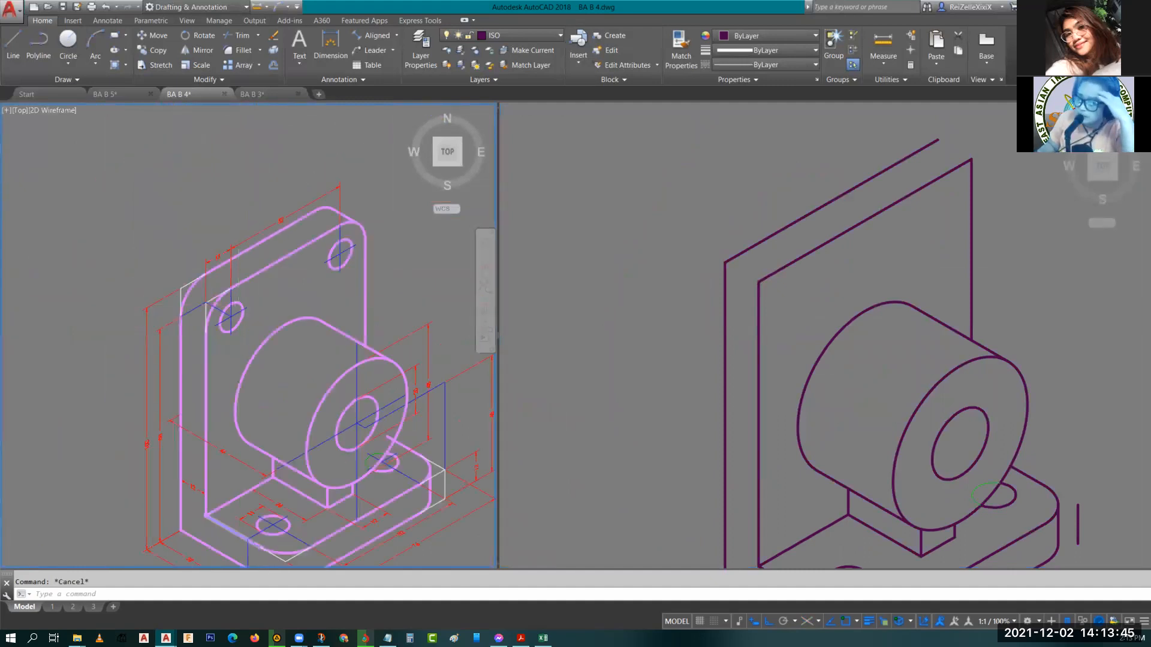
scroll(254, 519, "up", 4)
scroll(252, 506, "down", 4)
scroll(227, 266, "up", 4)
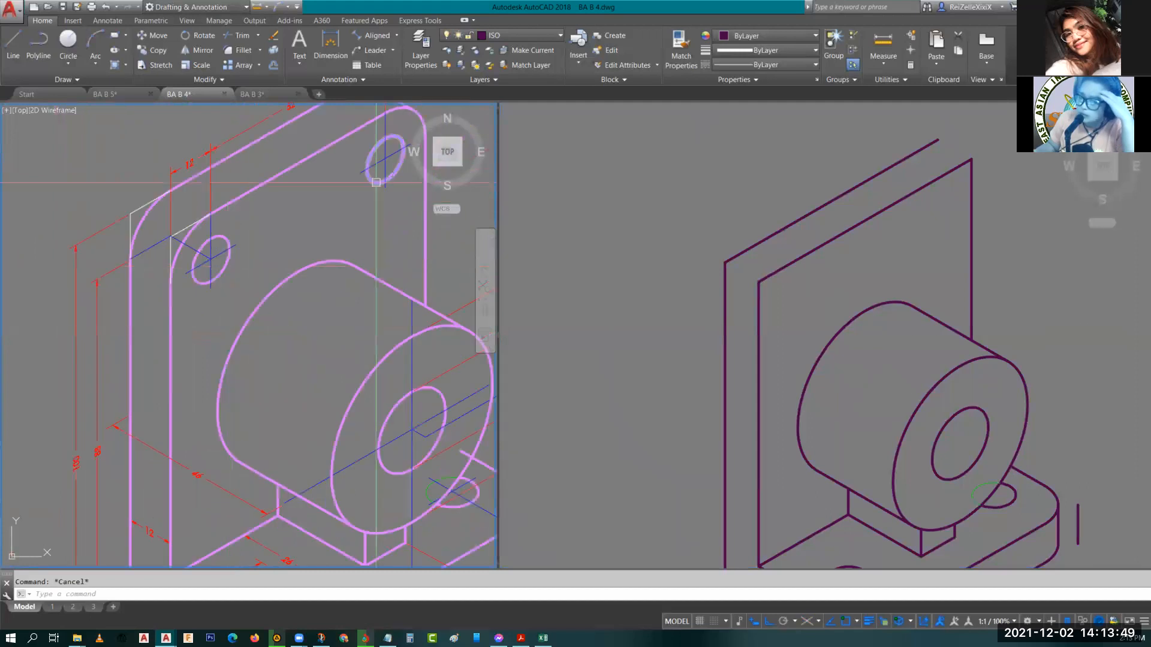
middle_click_drag(460, 495, 371, 407)
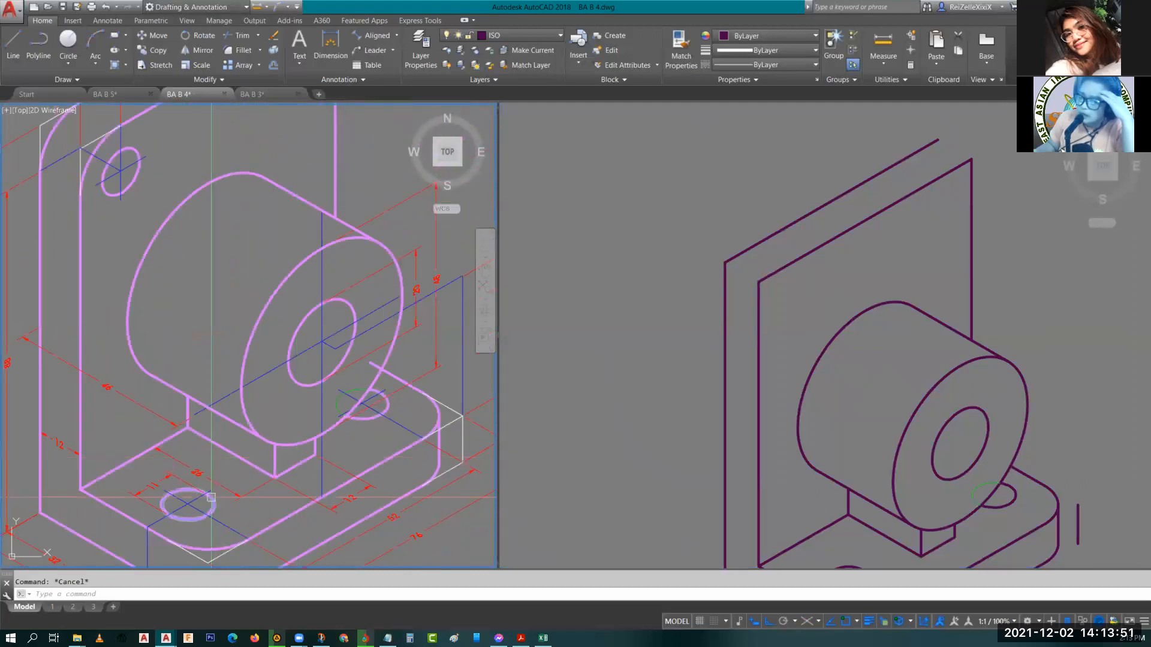
Examine the reference drawing's upper plate corner, its rounded edge and its hole.
middle_click_drag(121, 378, 168, 282)
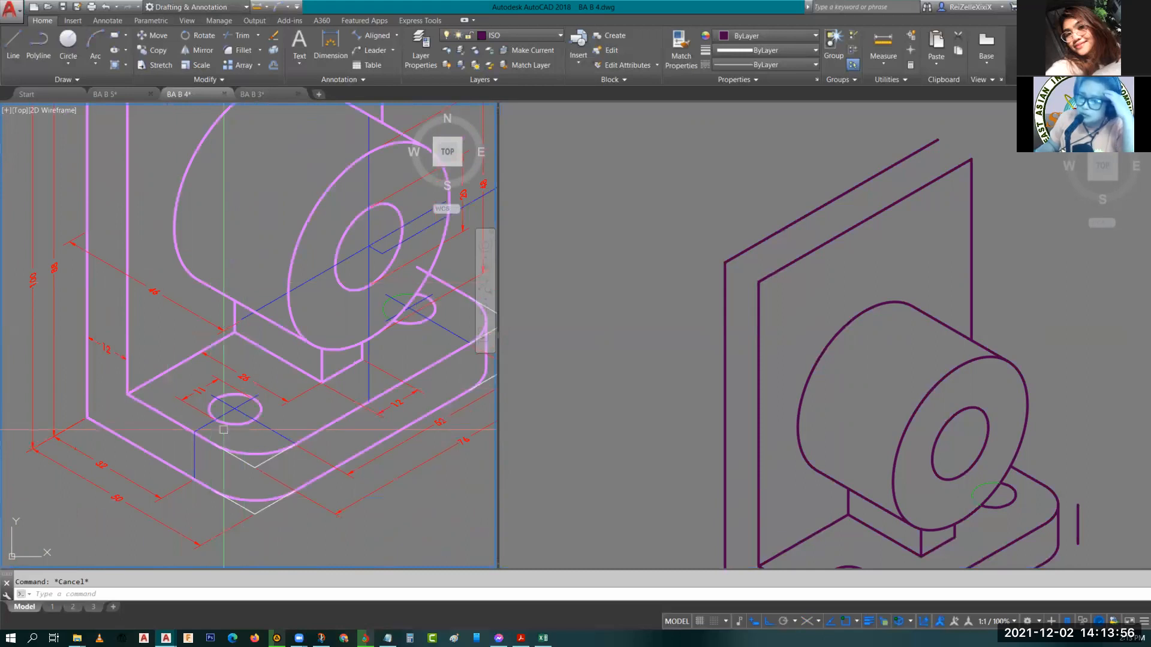
middle_click_drag(256, 169, 321, 354)
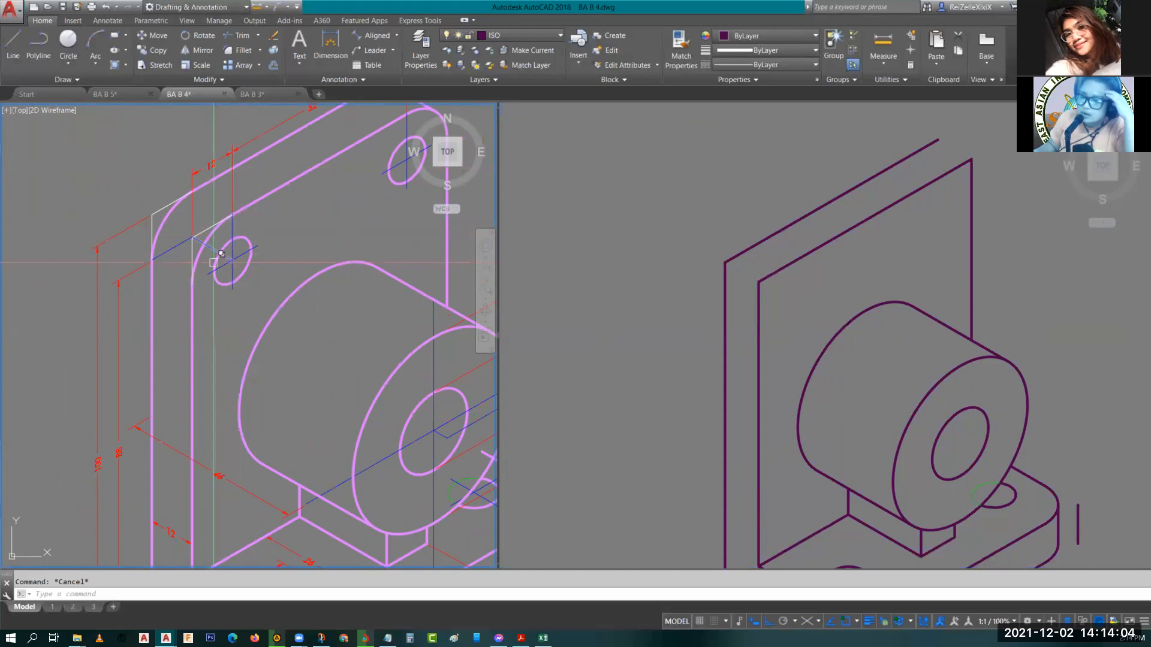
scroll(214, 262, "up", 2)
left_click(198, 227)
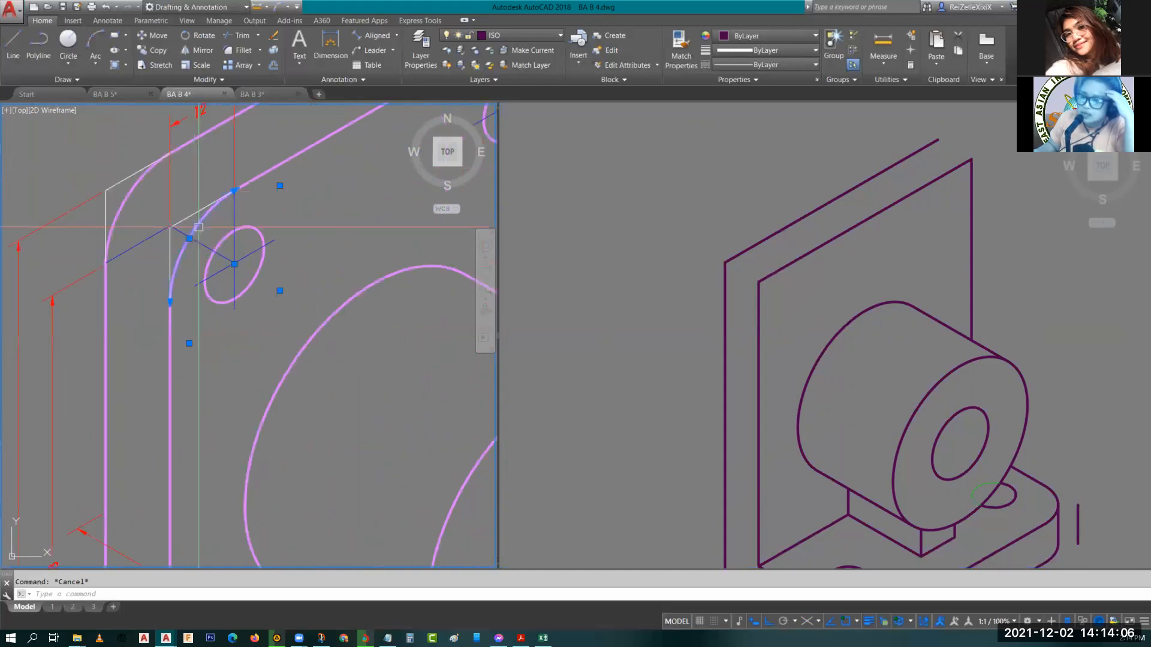
left_click(234, 297)
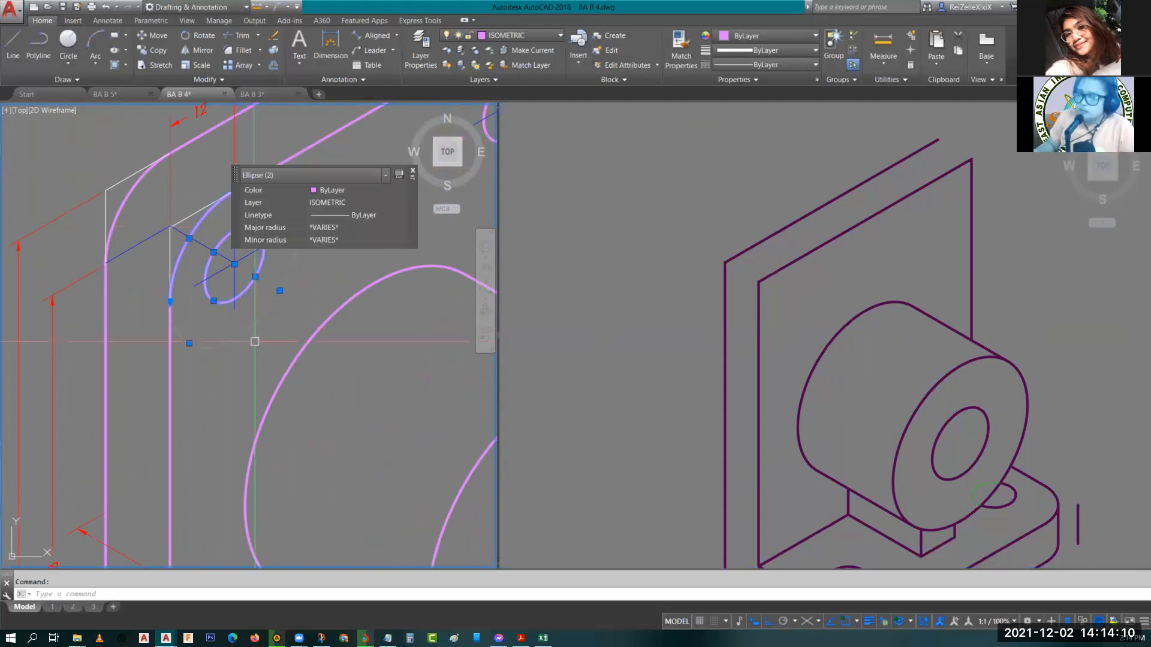
key("Escape")
Draw two 12 mm construction lines from the upright plate's upper-left corner to locate the hole centre.
left_click(761, 275)
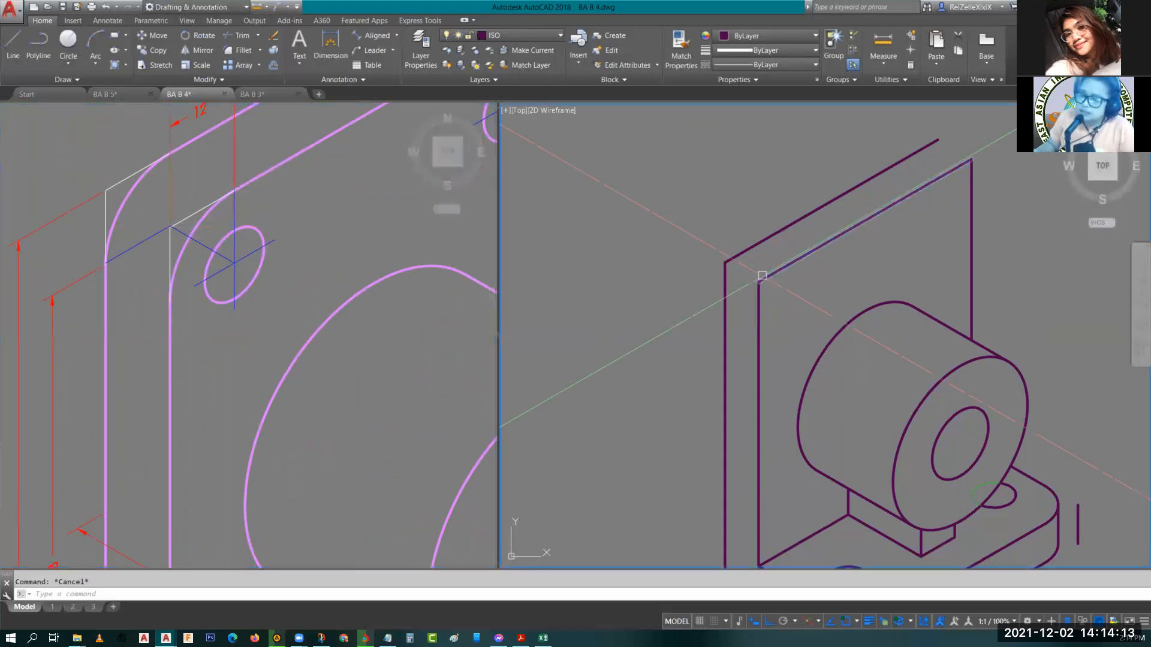
key("l")
key("Return")
left_click(757, 281)
key("F5")
type("1")
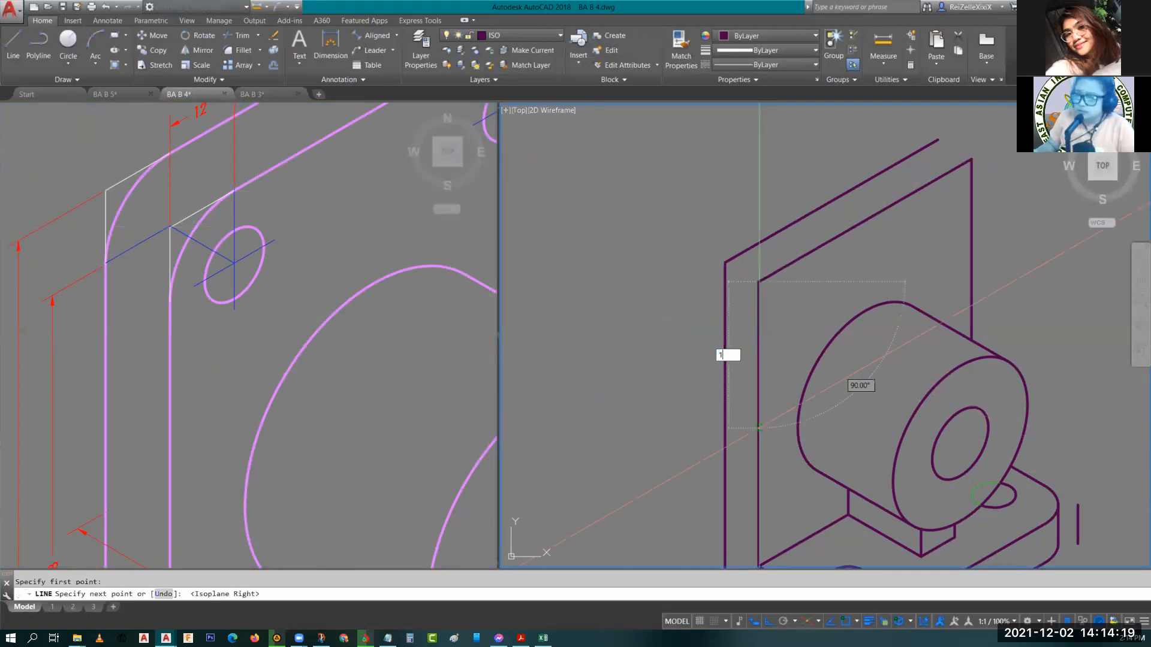
type("2")
key("Return")
type("12")
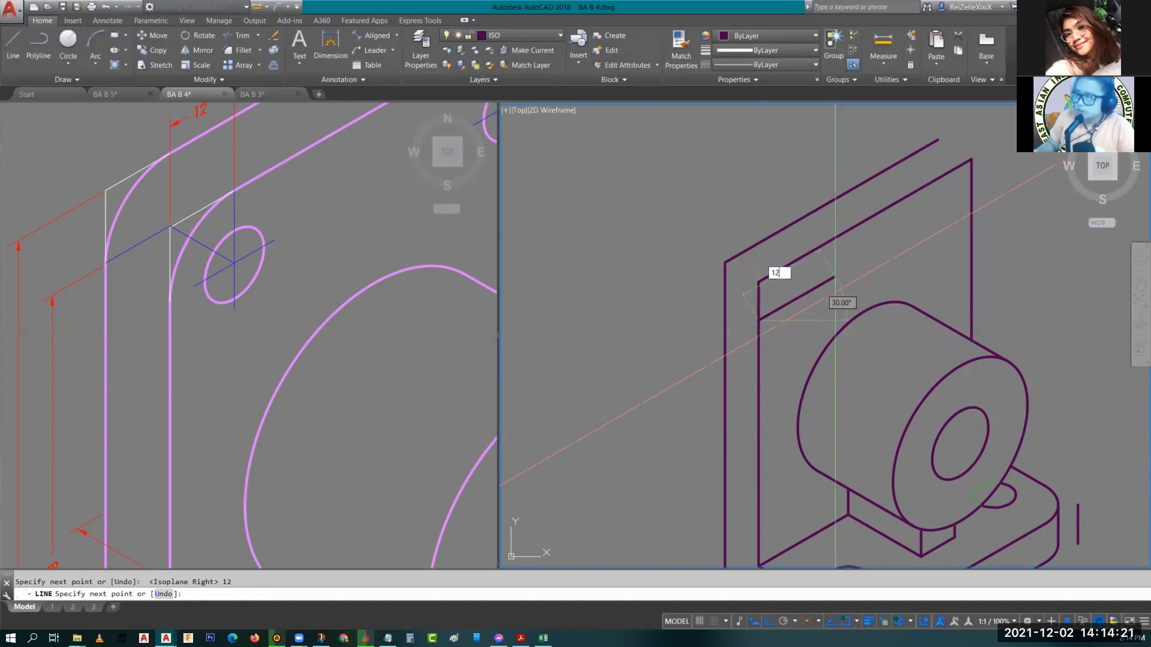
key("Return")
key("Return")
key("Return")
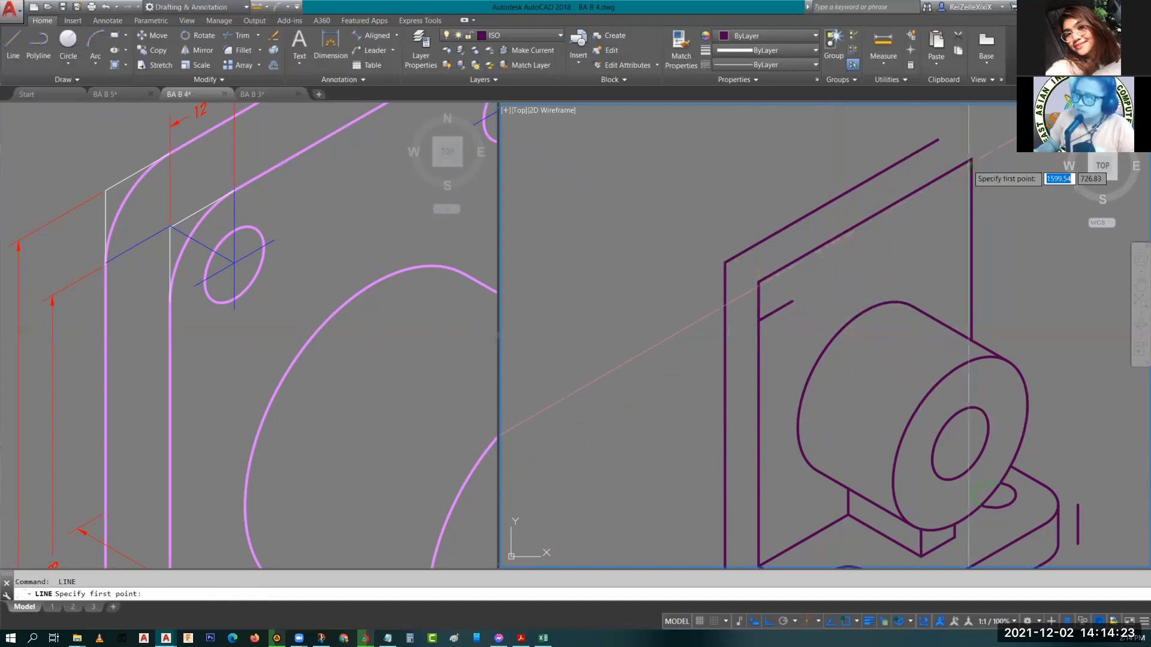
Draw two 12 mm construction lines from the upright plate's upper-right corner.
left_click(970, 159)
type("12")
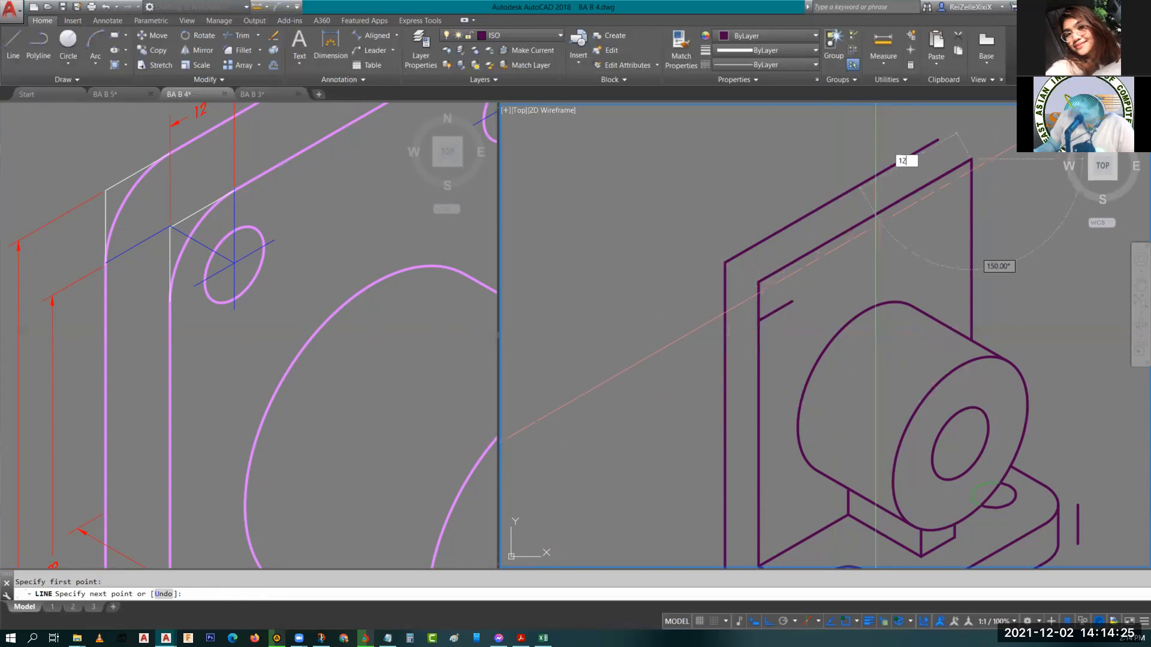
key("Return")
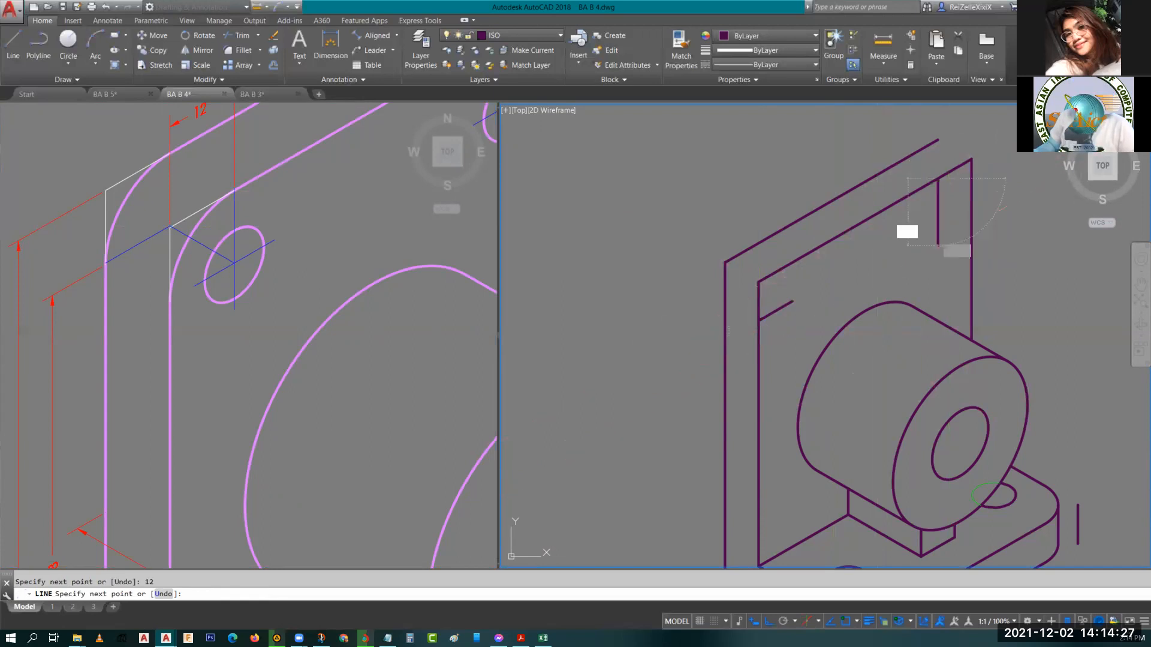
type("12")
key("Return")
key("Escape")
Draw a 12 mm radius isocircle centred at the end of the upper-left construction lines.
middle_click_drag(777, 337, 764, 299)
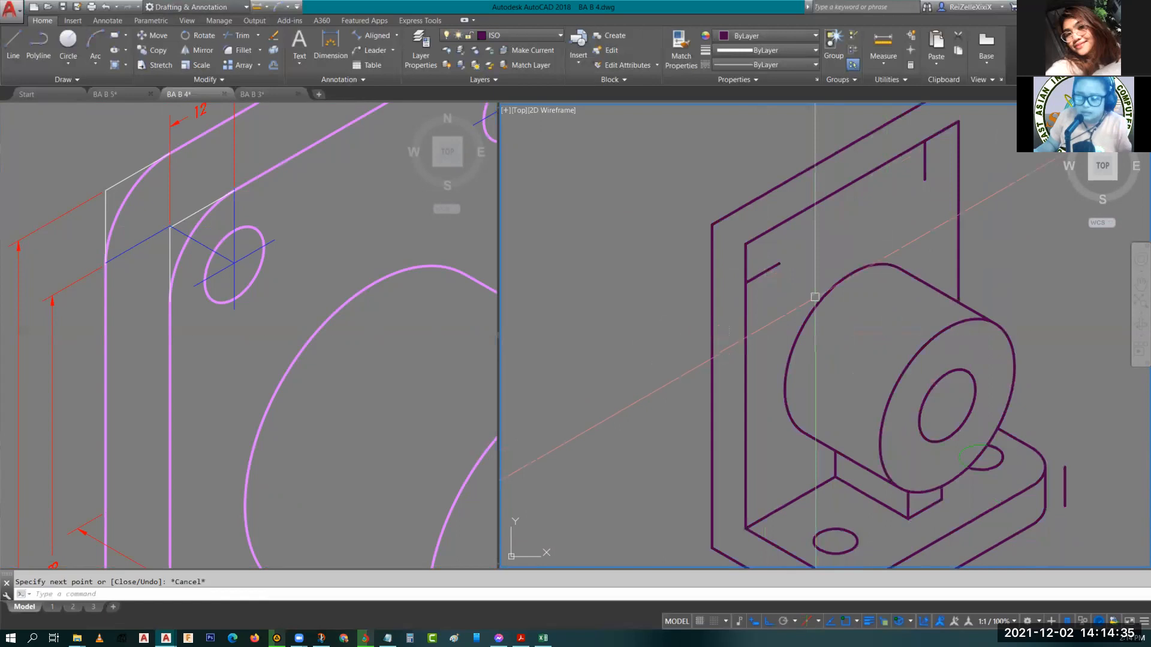
type("el")
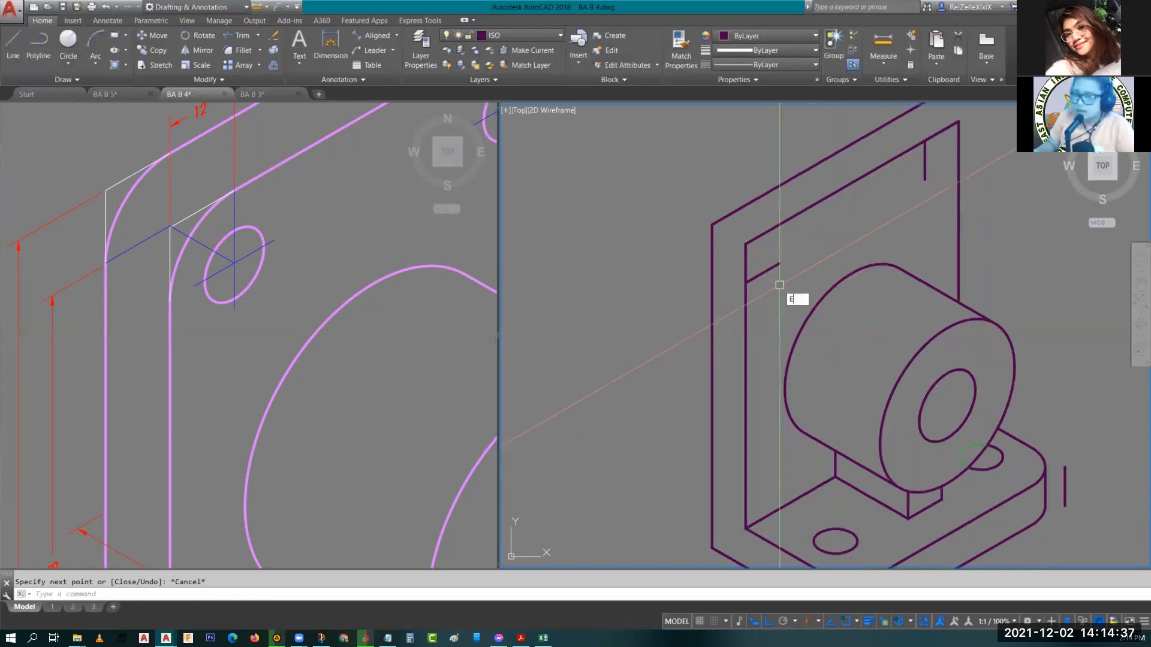
key("Return")
type("I")
key("Return")
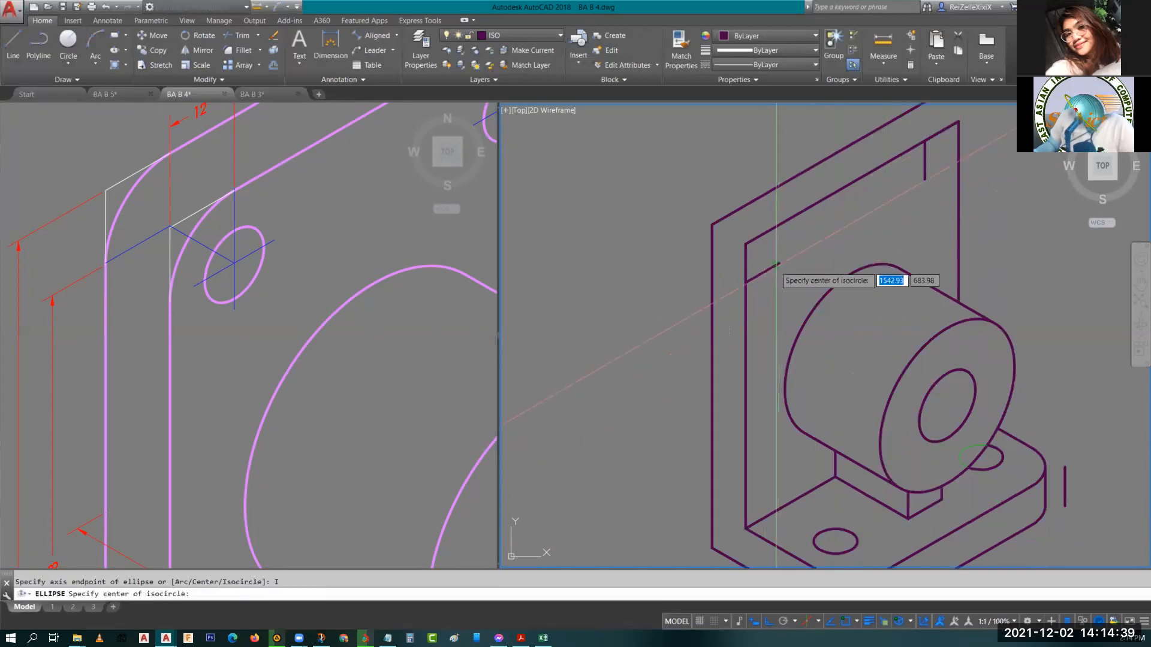
left_click(777, 264)
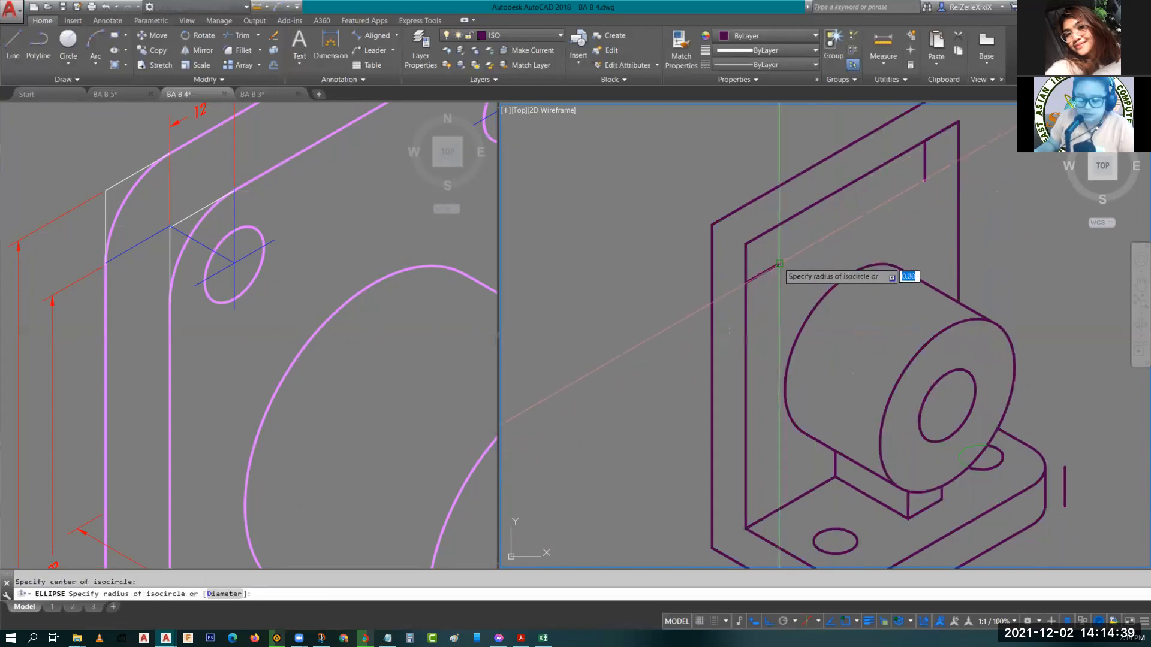
left_click(744, 282)
key("Escape")
Draw a concentric hole isocircle by diameter at the same upper-left centre.
middle_click_drag(785, 277, 804, 323)
type("el")
key("Return")
type("i")
key("Return")
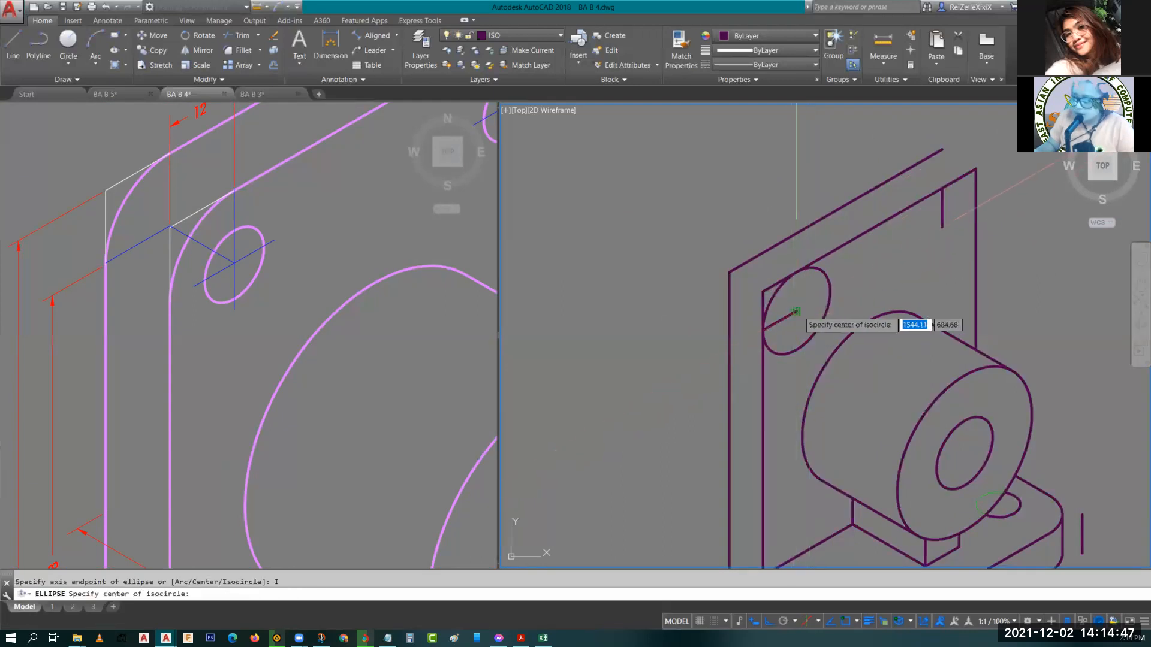
left_click(794, 311)
type("D")
key("Return")
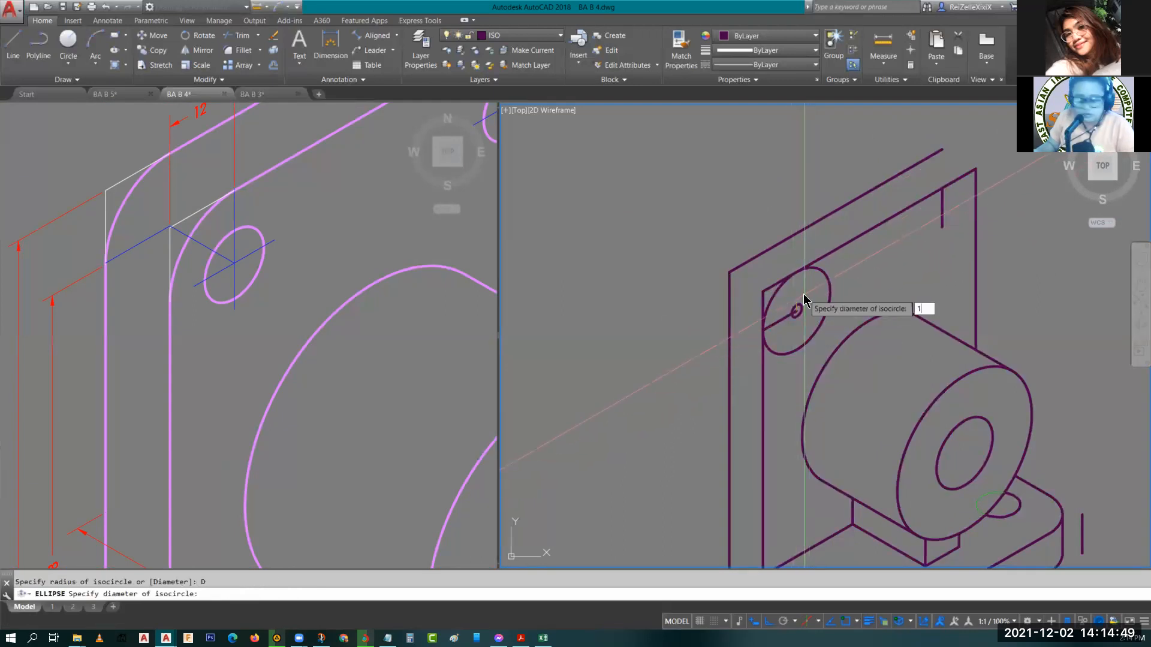
key("Escape")
Copy both upper-left isocircles to the end of the upper-right construction lines.
middle_click_drag(844, 283, 776, 268)
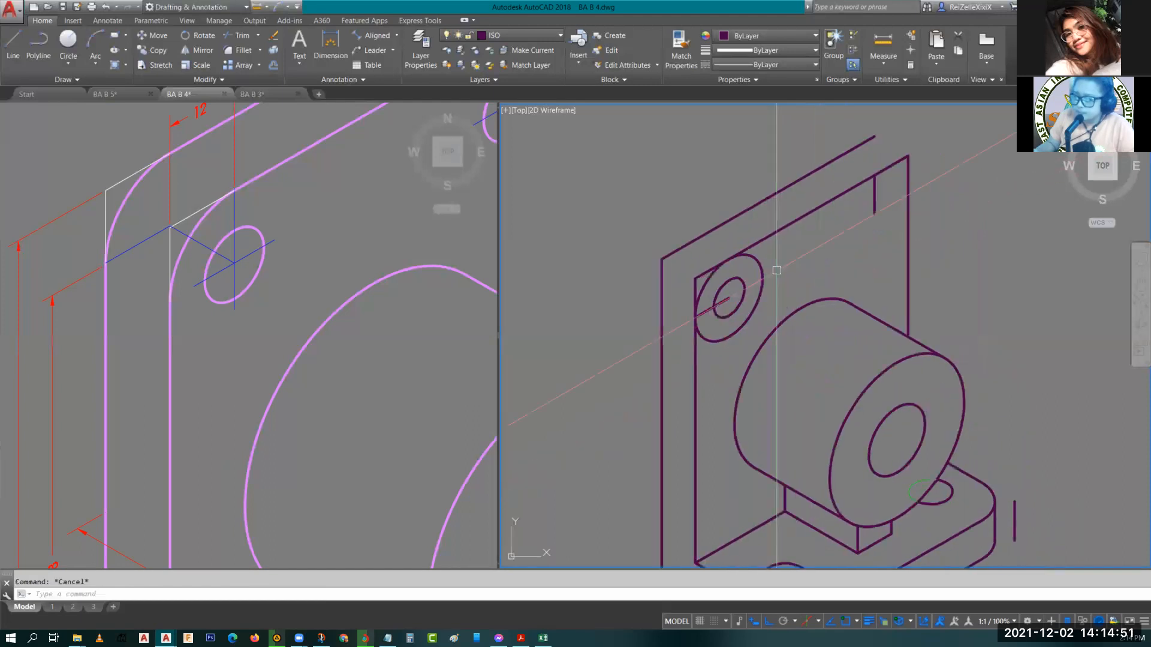
scroll(767, 283, "up", 2)
left_click(775, 324)
left_click(724, 284)
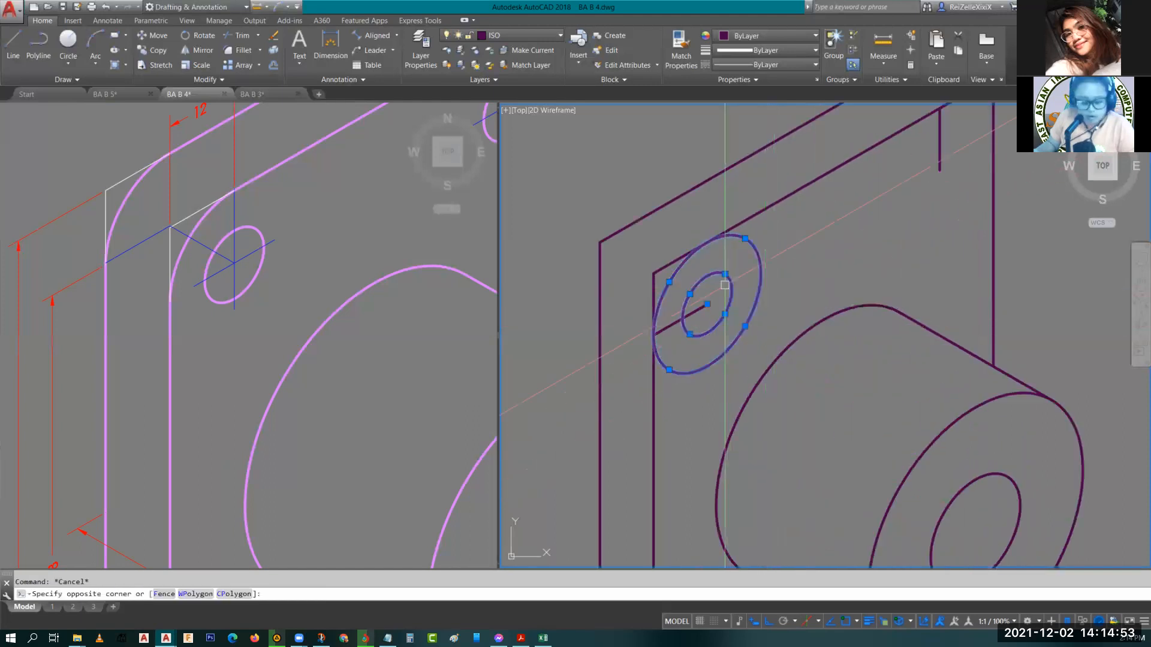
type("co")
key("Return")
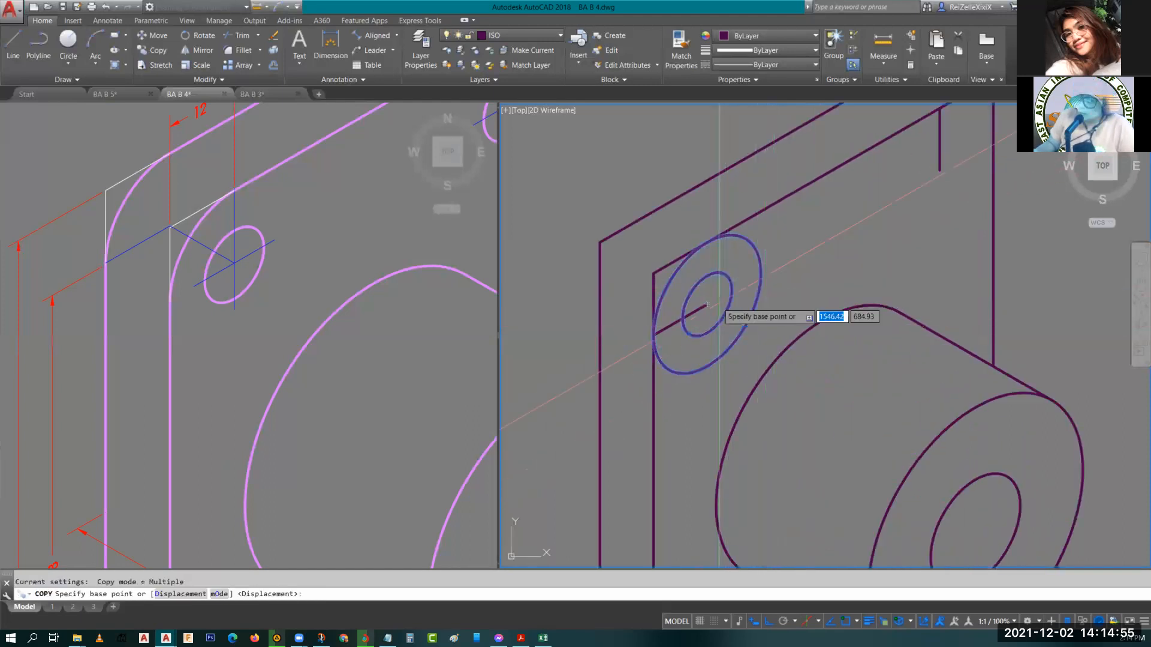
left_click(706, 305)
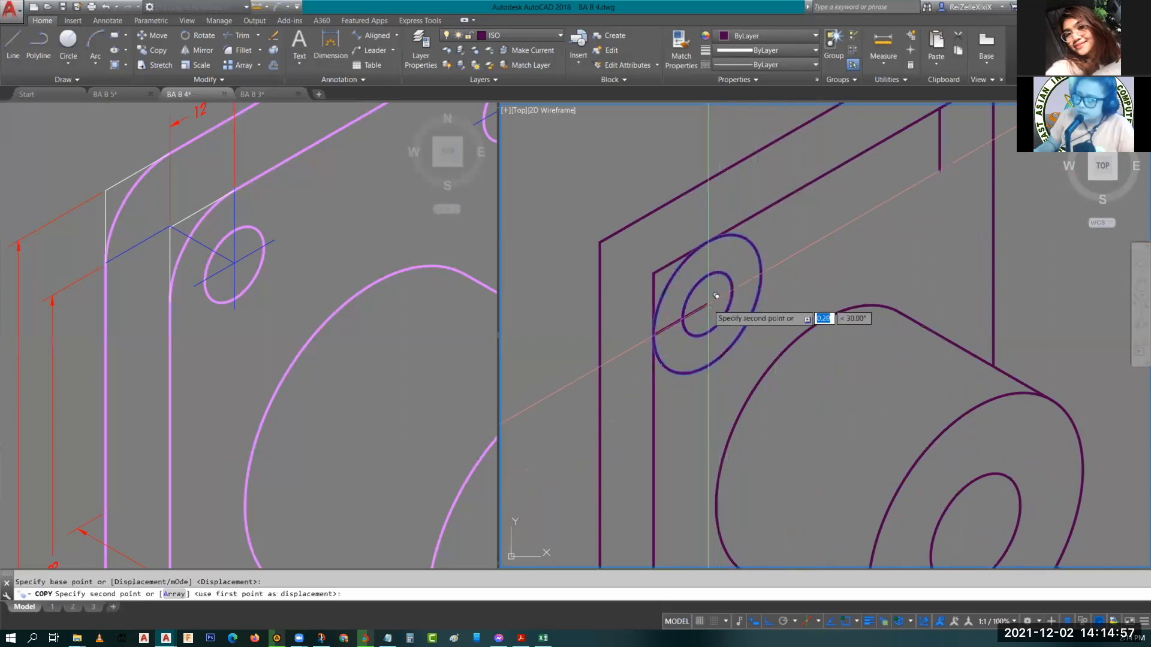
middle_click_drag(709, 305, 727, 301)
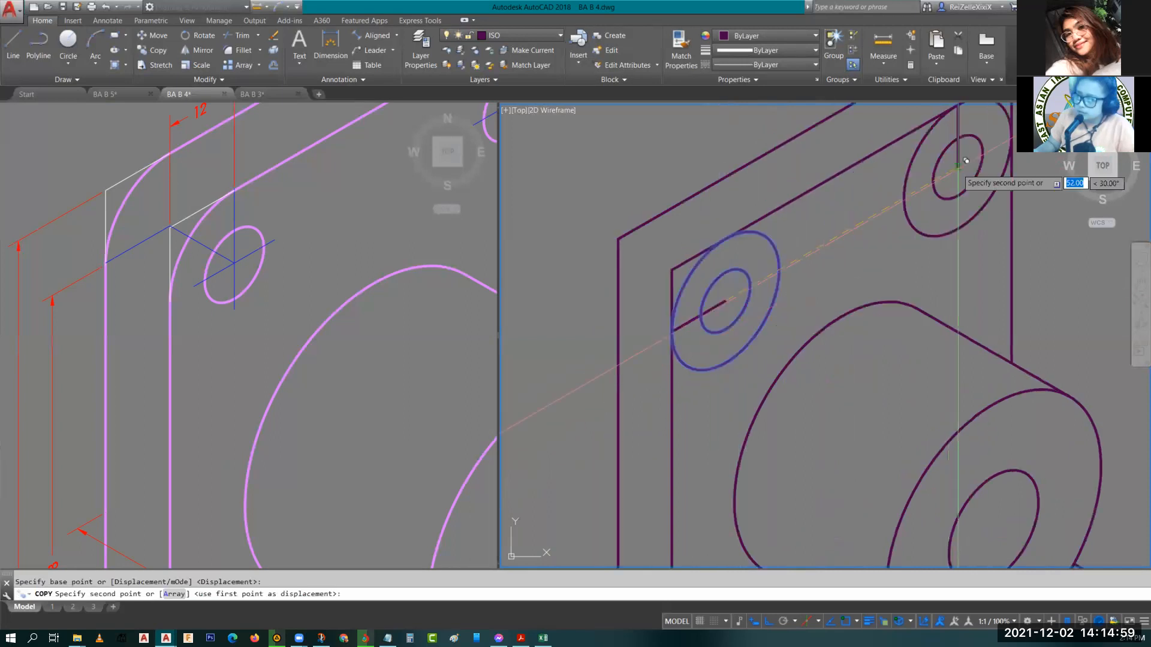
left_click(965, 158)
key("Escape")
Copy the two outer corner isocircles 12 mm back along the plate's thickness.
middle_click_drag(965, 158, 876, 272)
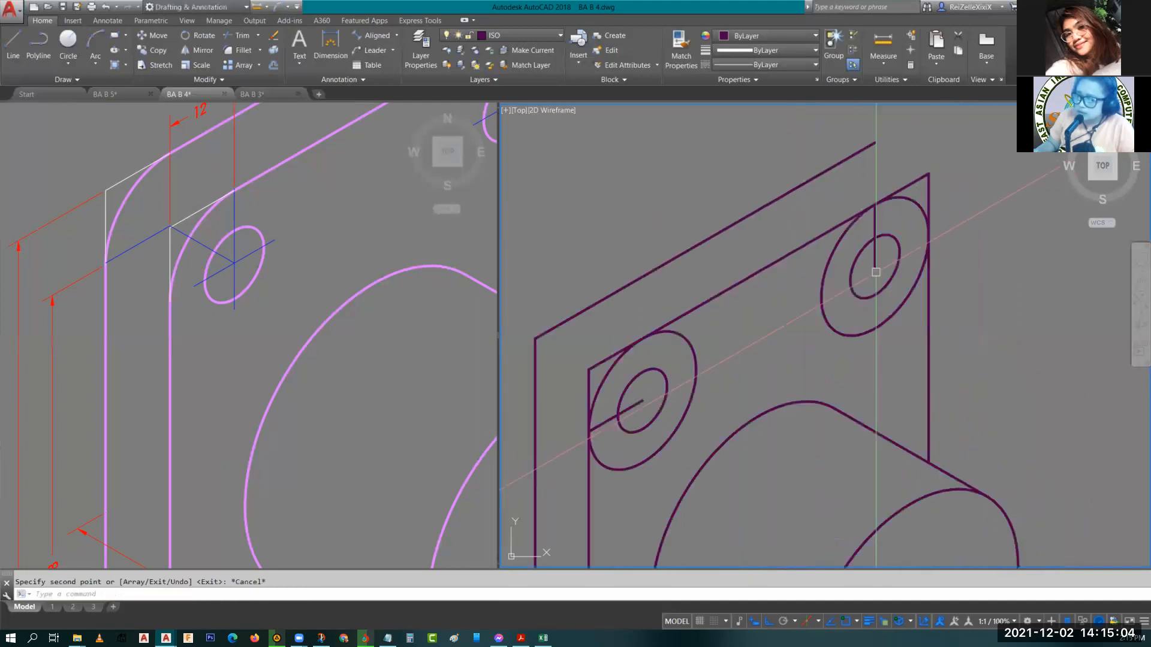
scroll(876, 272, "up", 4)
scroll(831, 285, "down", 2)
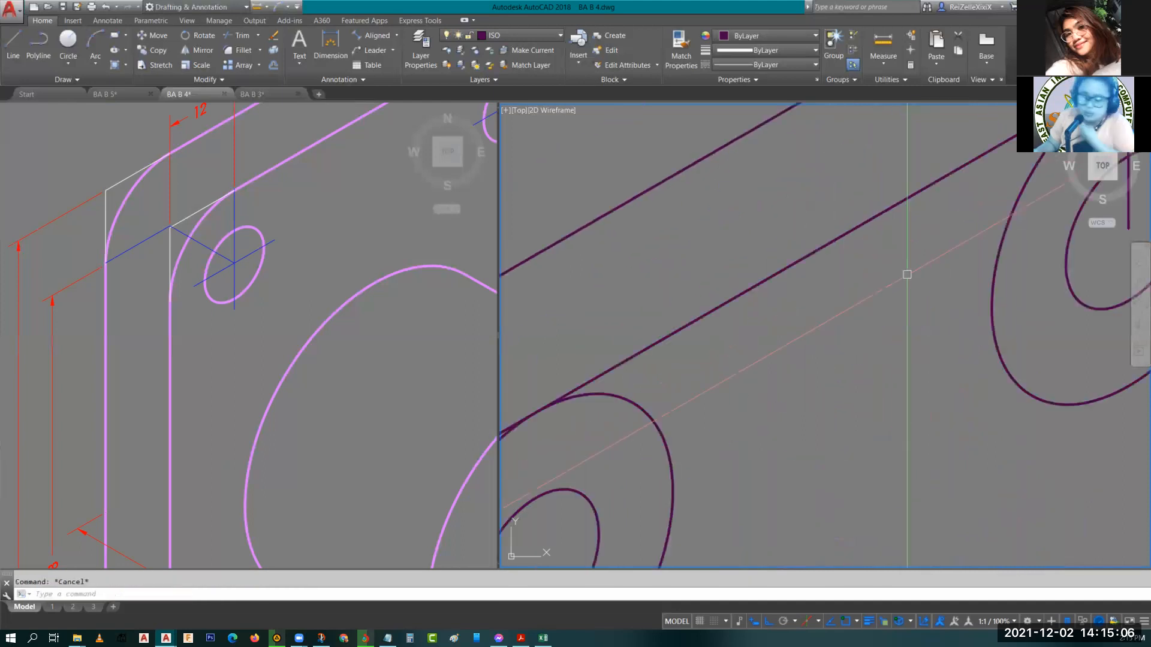
scroll(897, 334, "down", 2)
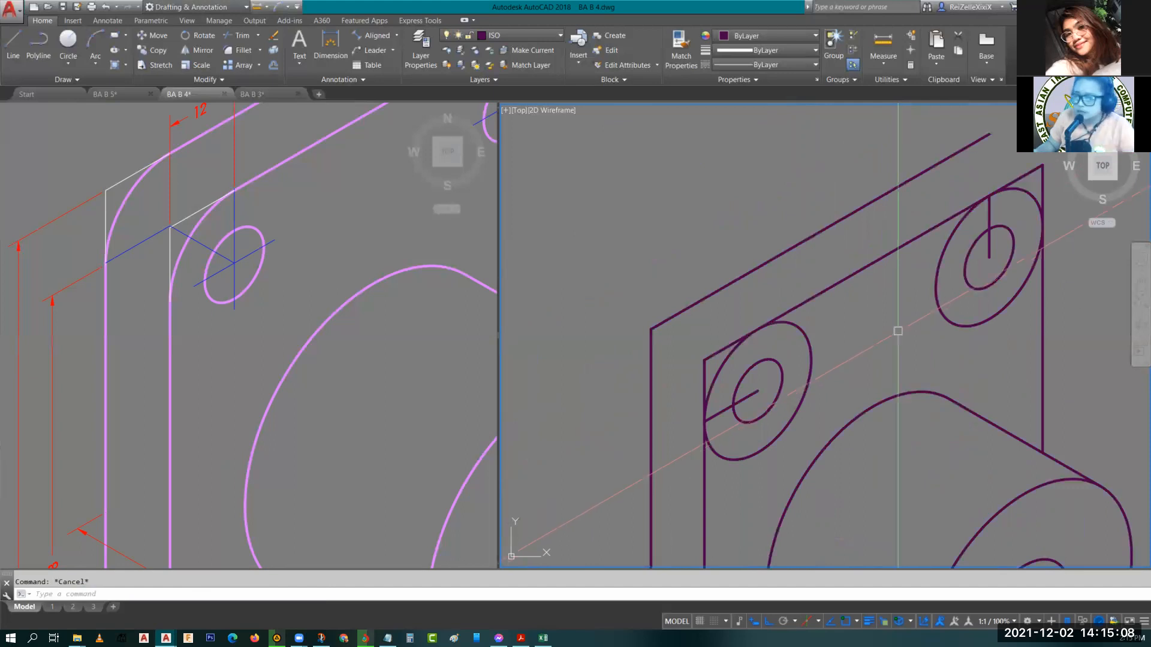
middle_click_drag(921, 330, 924, 268)
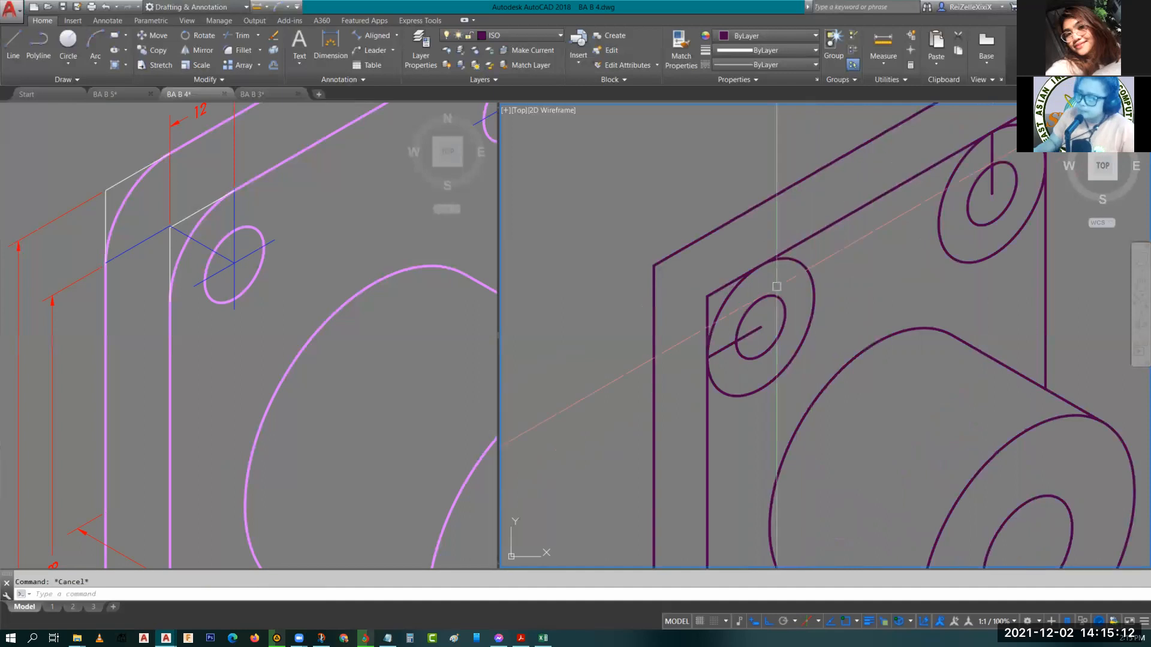
left_click(723, 305)
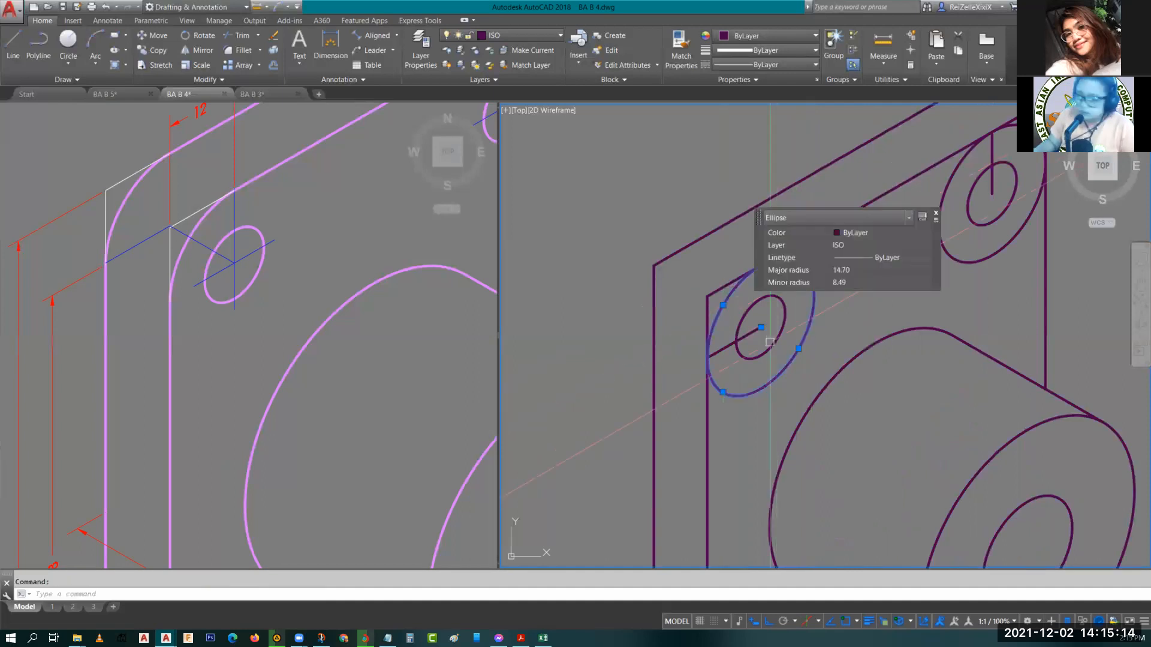
middle_click_drag(723, 305, 602, 522)
left_click(909, 341)
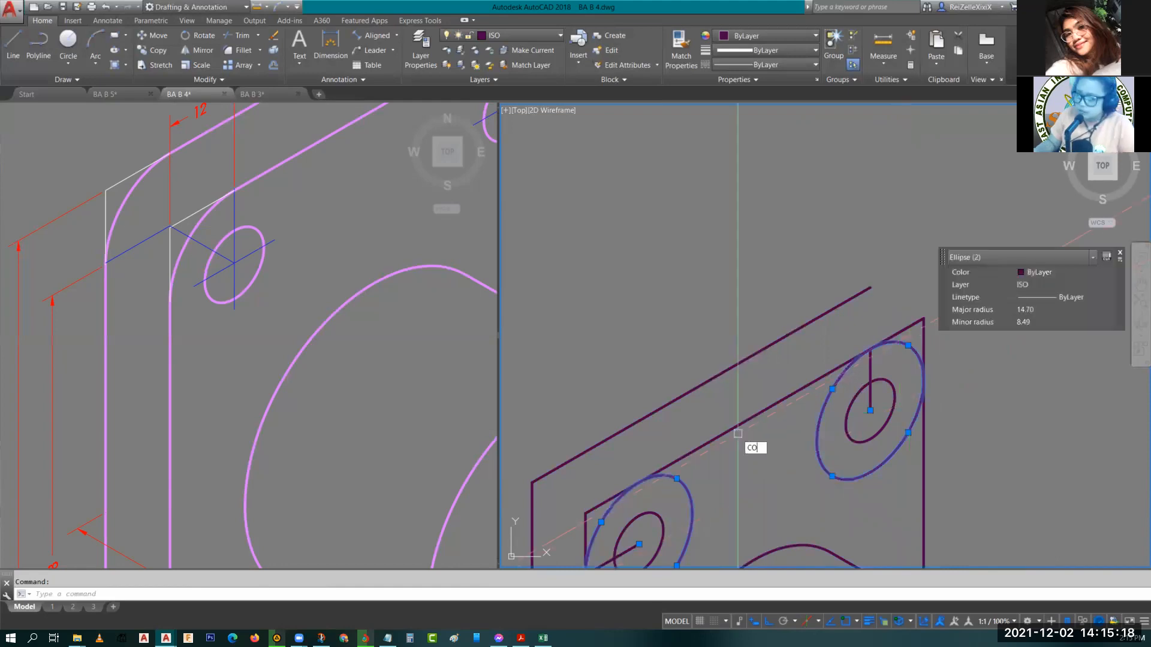
type("co")
key("Return")
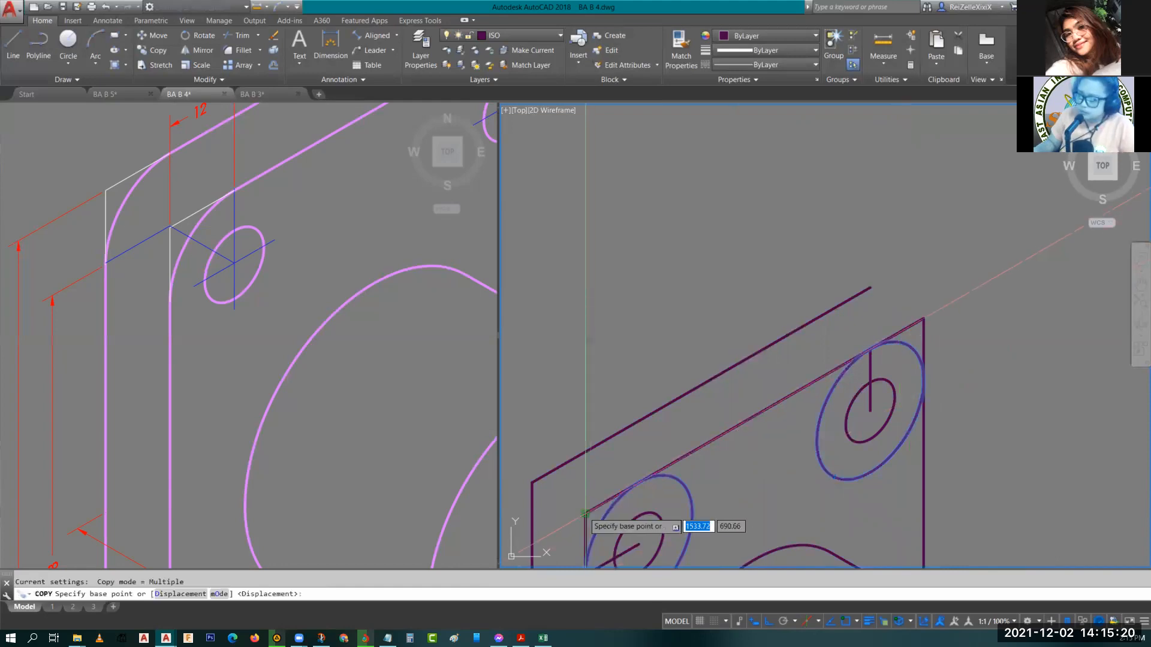
left_click(585, 513)
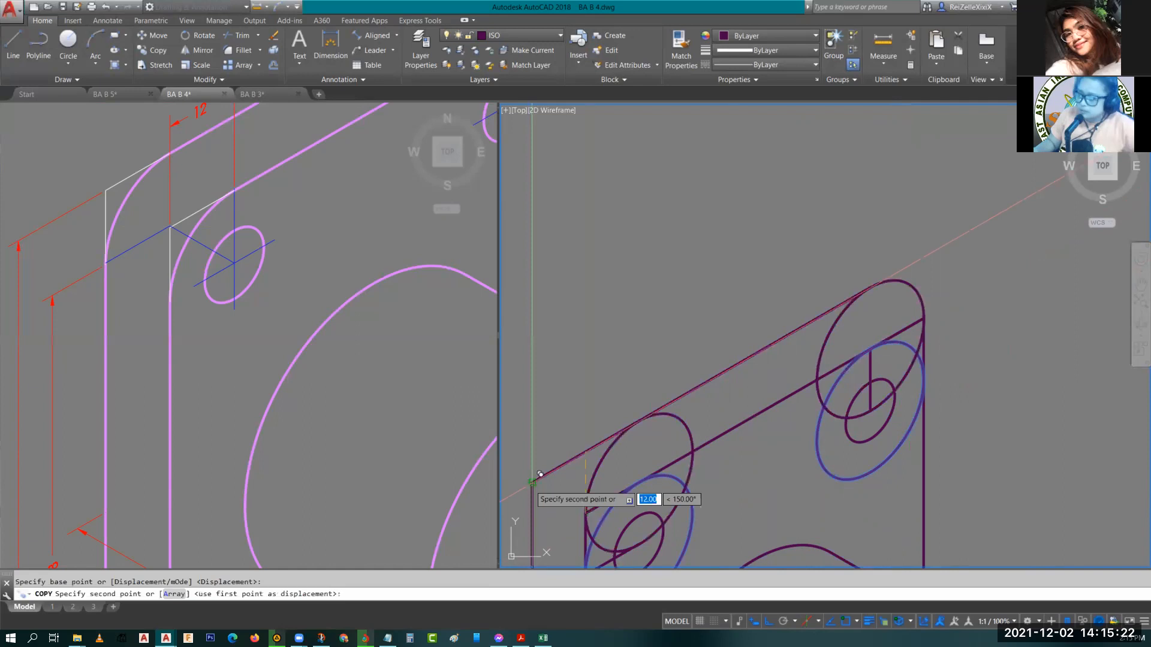
left_click(532, 480)
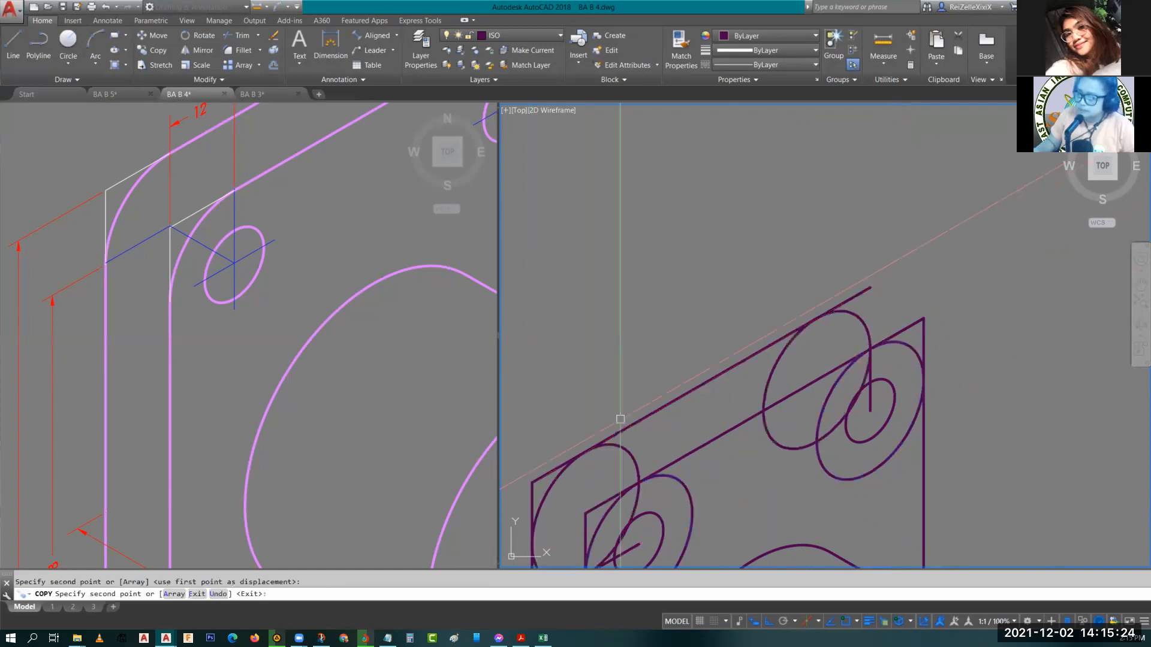
key("Escape")
Erase the construction lines at both corner hole centres.
mouse_move(620, 419)
middle_mouse_down()
mouse_move(742, 275)
mouse_move(745, 157)
middle_mouse_up()
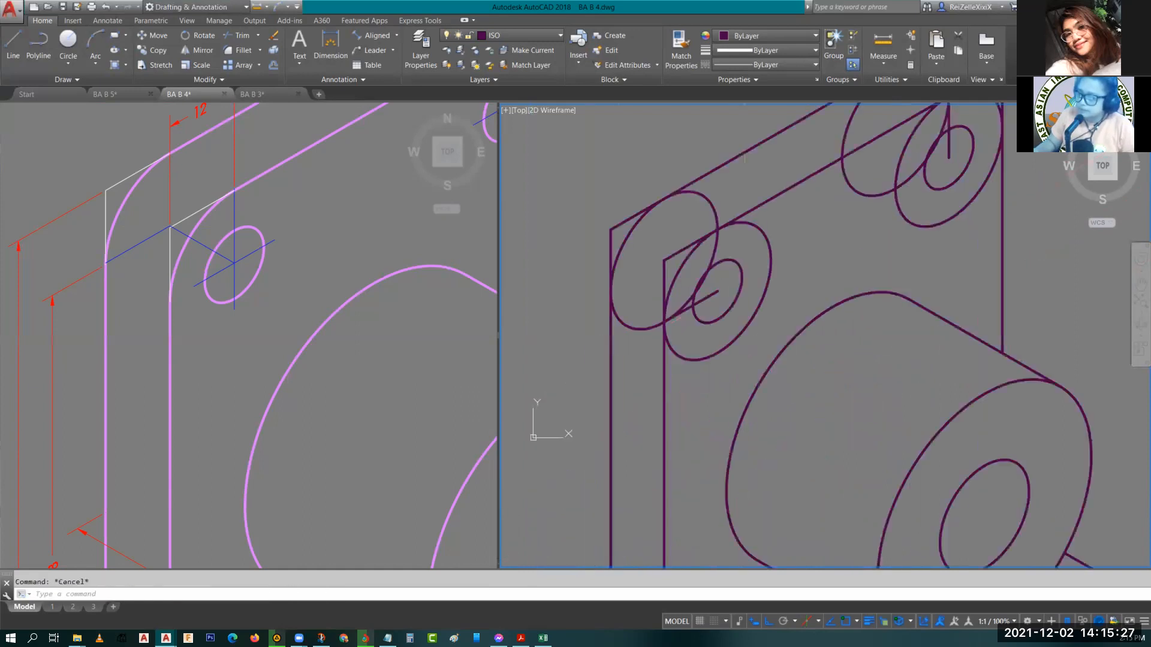
scroll(731, 348, "down", 2)
scroll(731, 348, "up", 2)
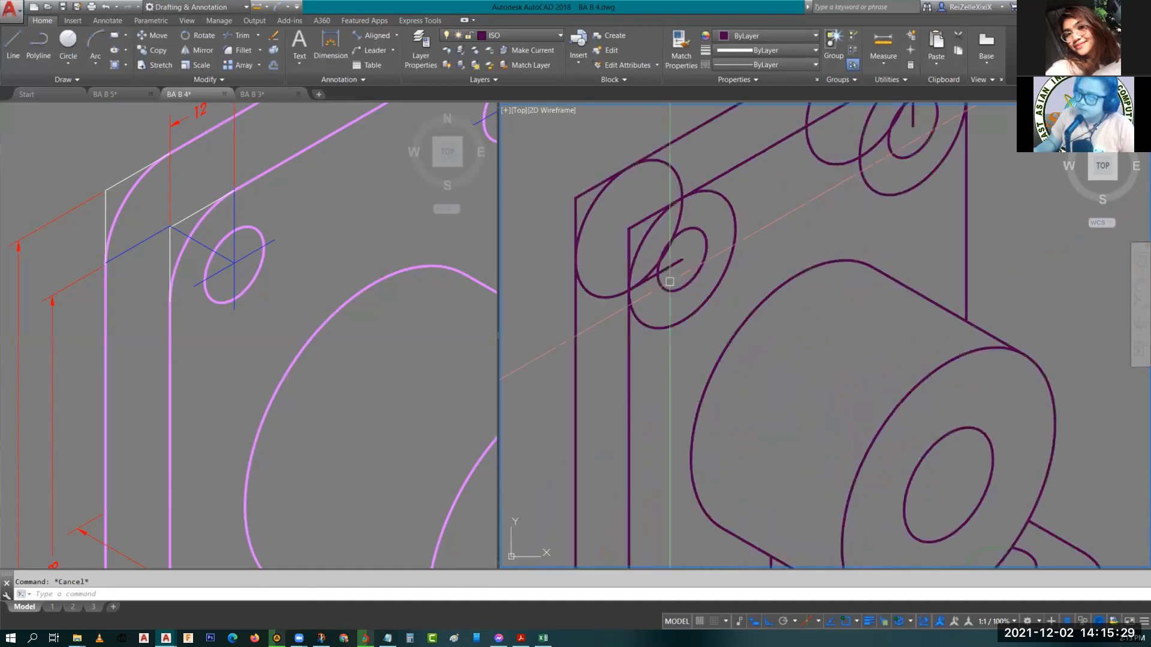
middle_click_drag(669, 281, 702, 326)
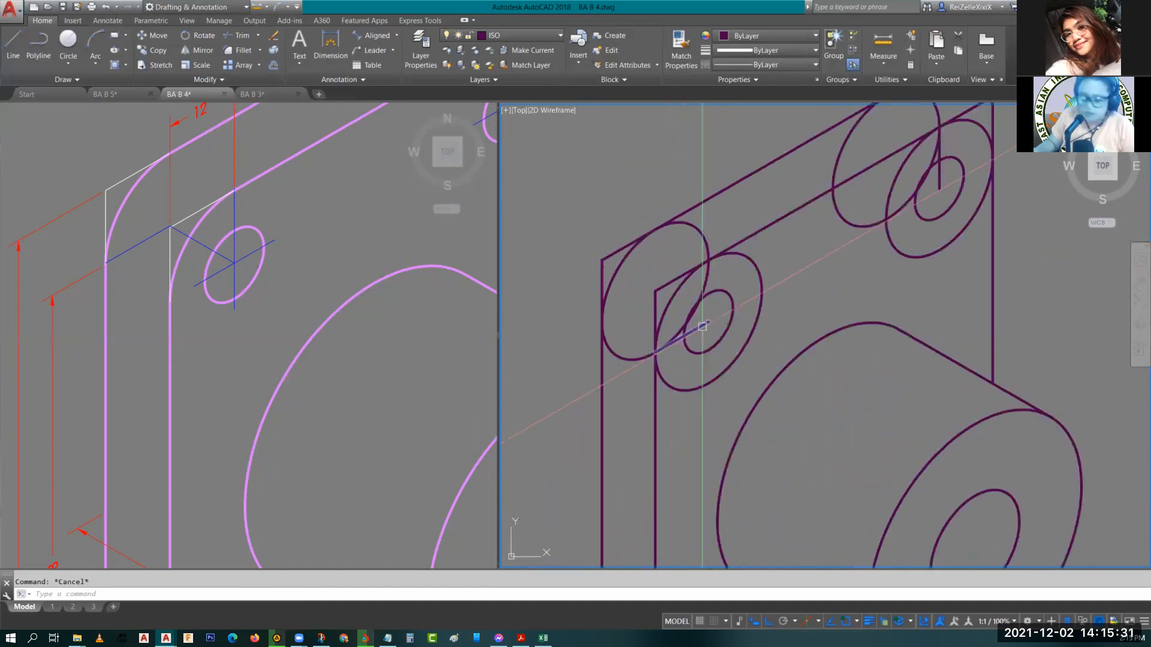
left_click(702, 327)
key("Delete")
middle_click_drag(752, 365, 644, 463)
scroll(853, 276, "up", 2)
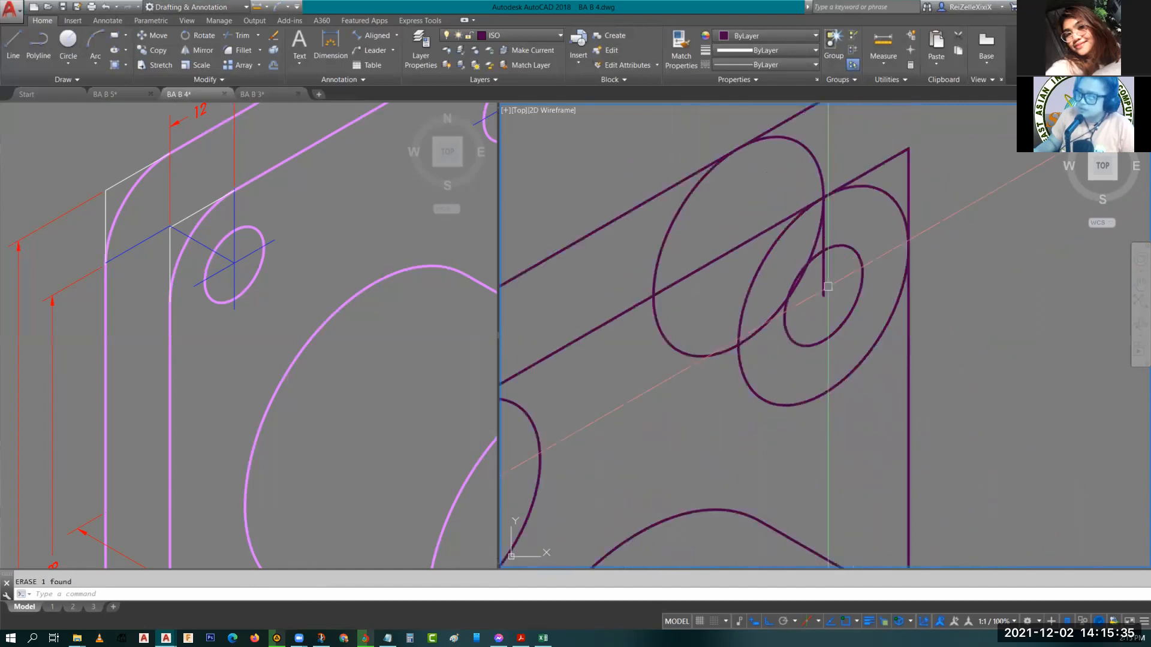
key("Delete")
middle_click_drag(844, 241, 841, 351)
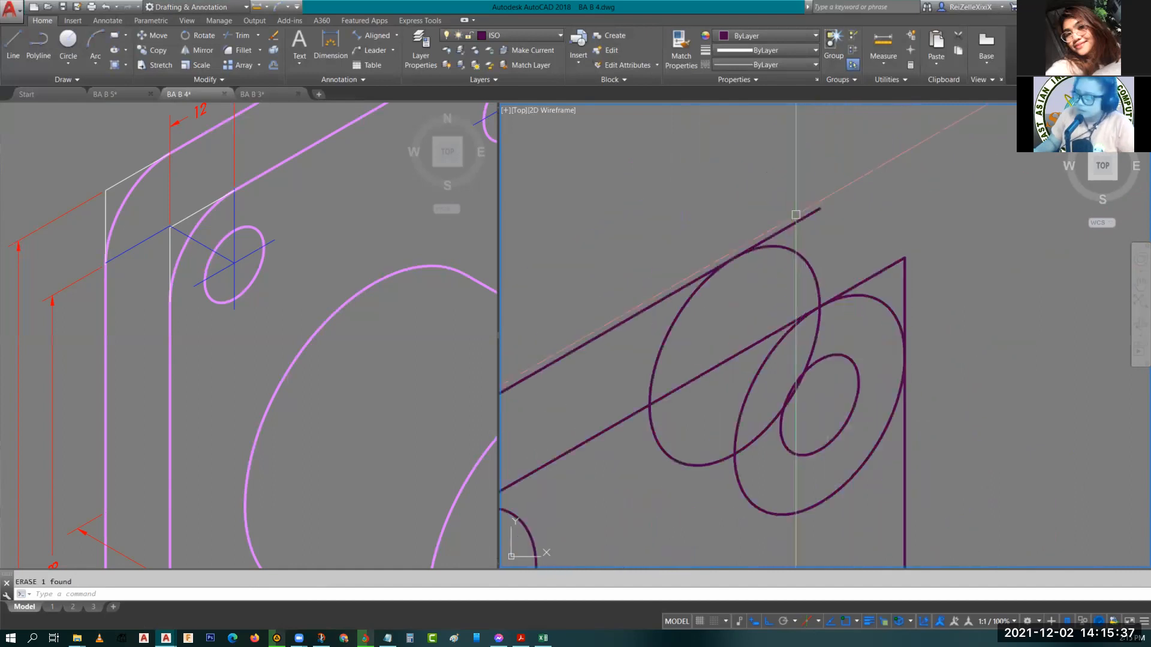
Draw a line from the plate's upper-right corner receding along the isometric axis.
key("l")
key("Return")
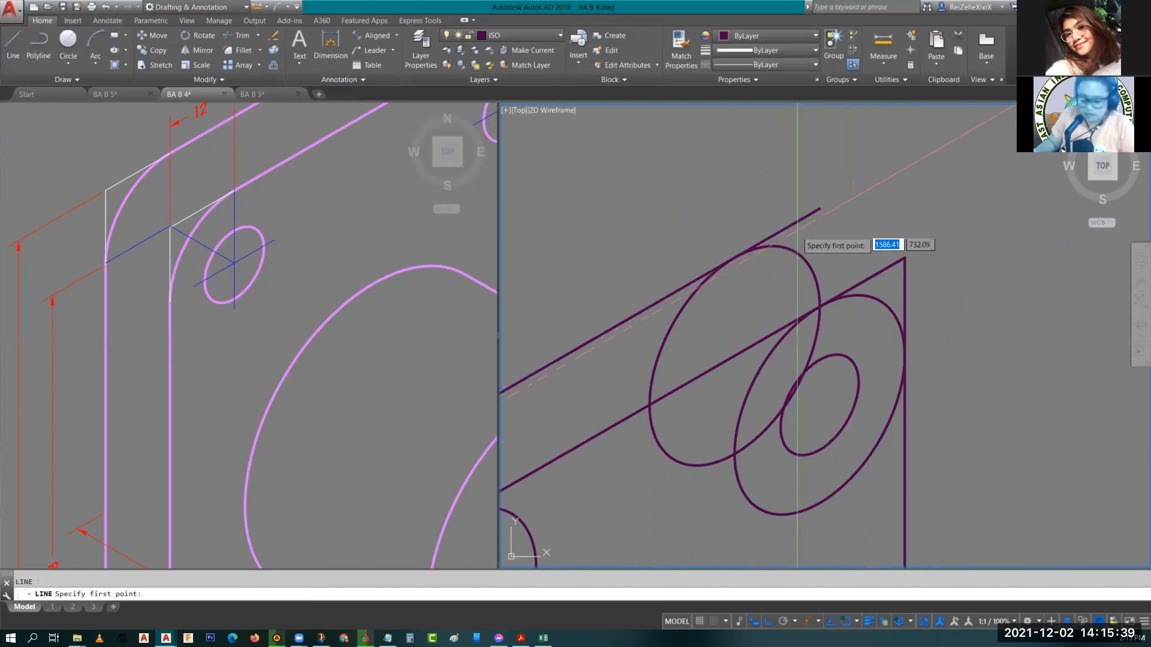
key("F5")
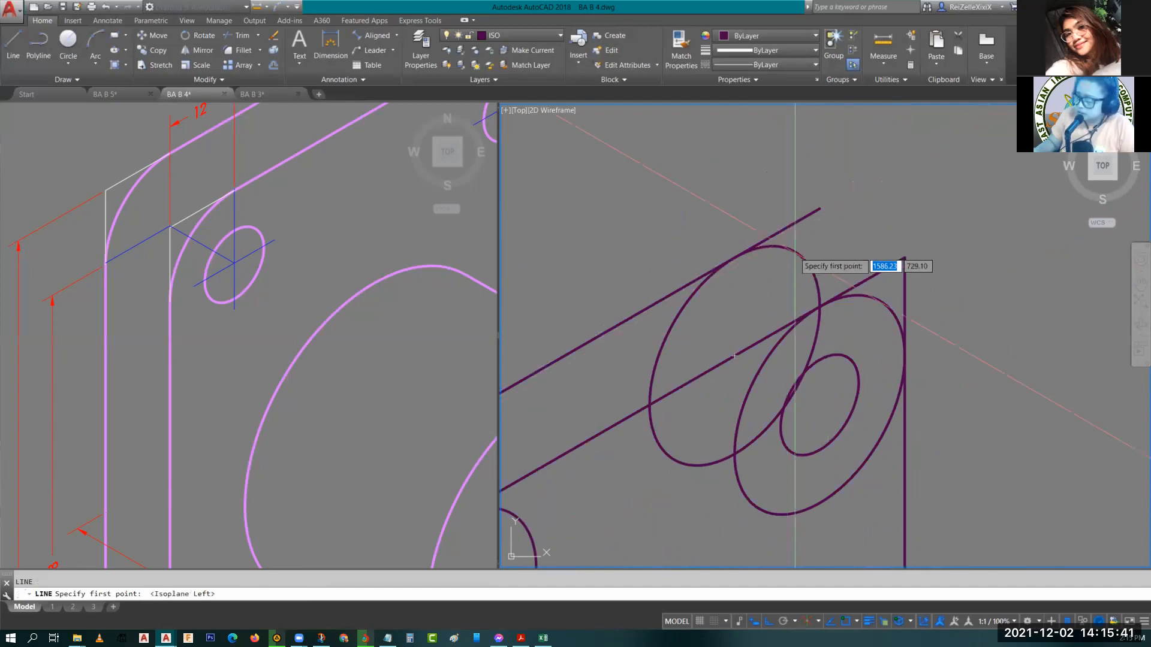
left_click(795, 252)
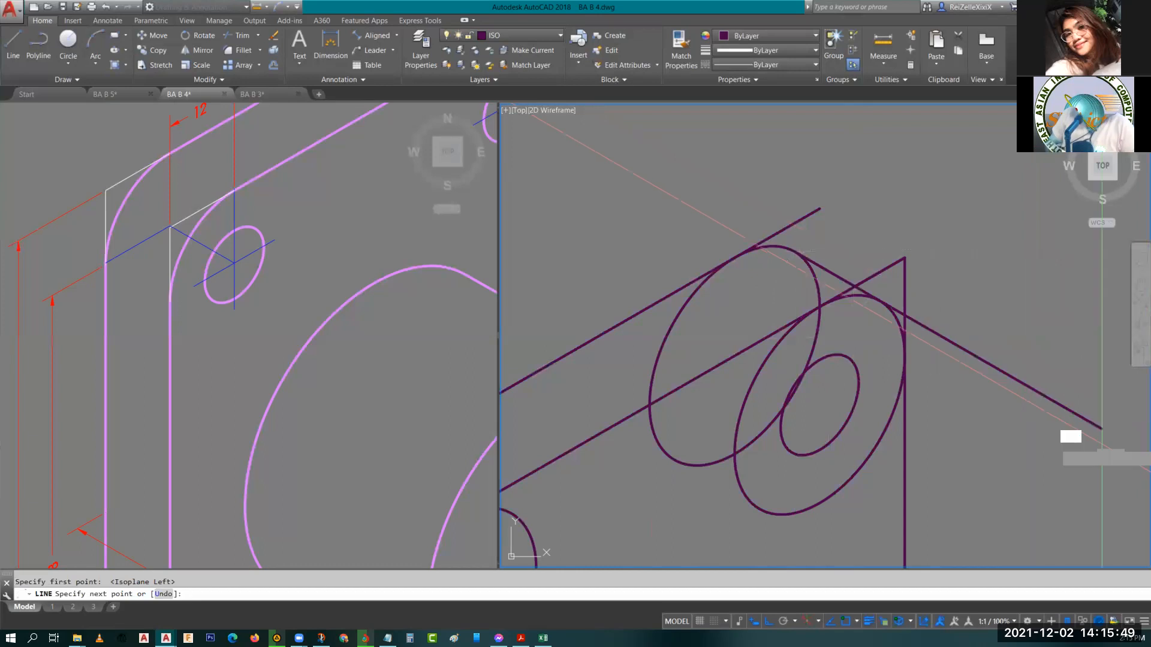
key("Escape")
scroll(983, 360, "up", 2)
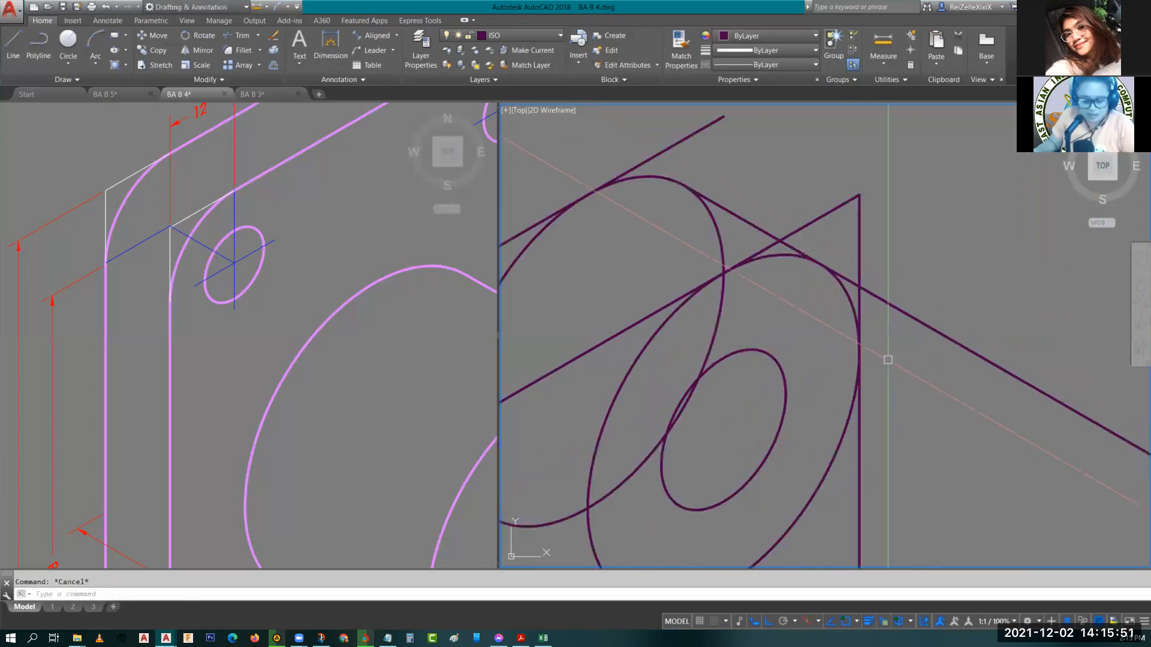
middle_click_drag(846, 291, 940, 416)
type("tr")
key("Return")
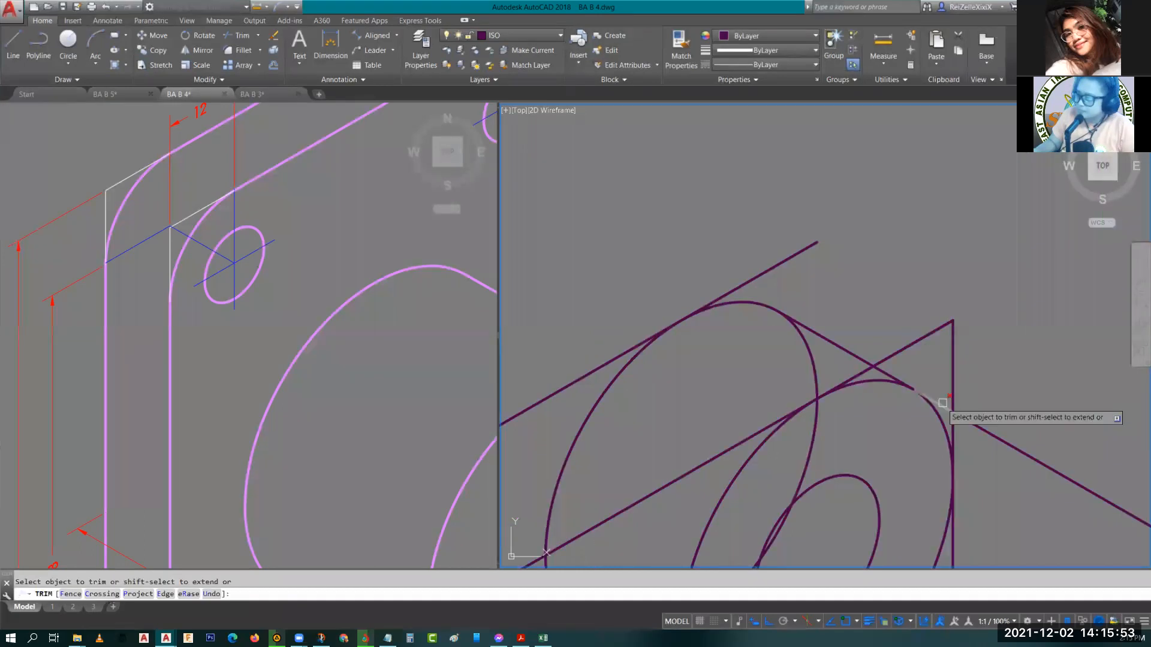
key("Escape")
Erase the stray receding line at the plate's upper-right corner.
scroll(919, 394, "down", 2)
scroll(939, 419, "down", 2)
middle_click_drag(939, 419, 971, 353)
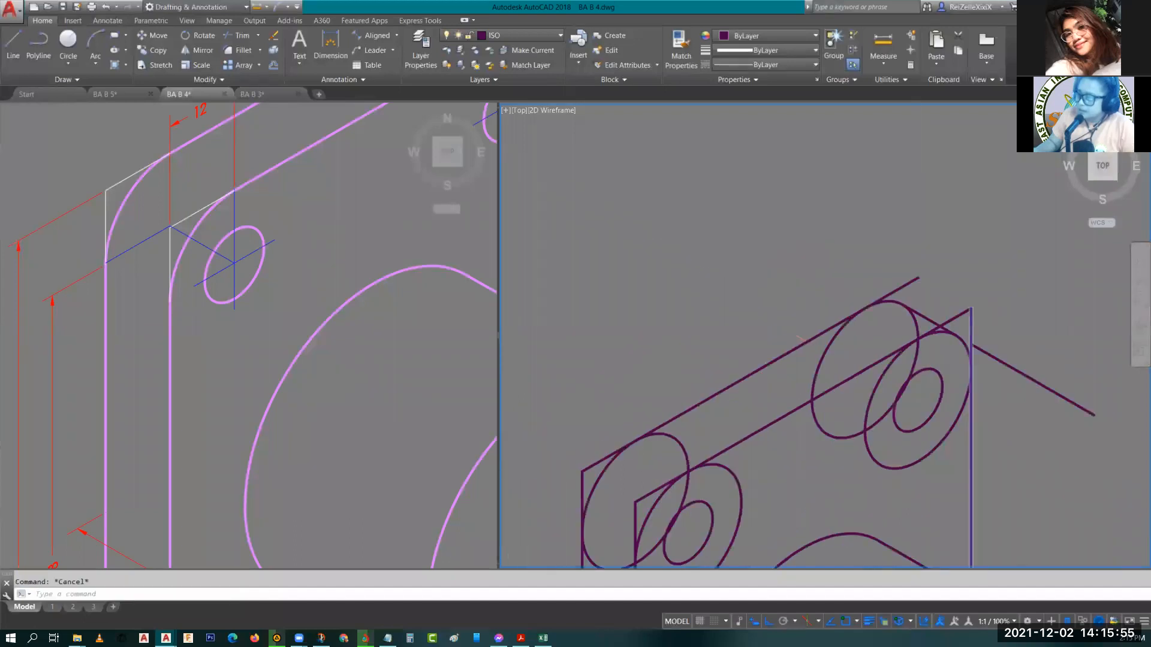
scroll(970, 353, "up", 5)
left_click(961, 222)
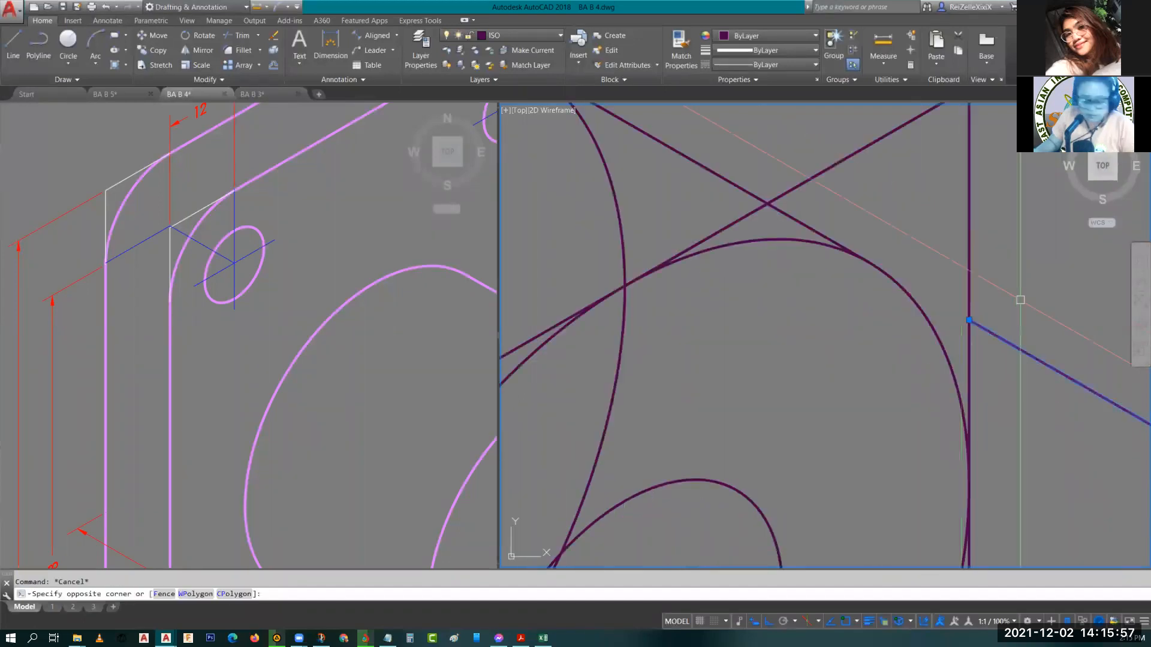
type("e")
key("space")
scroll(1060, 379, "down", 2)
middle_click_drag(1061, 379, 976, 396)
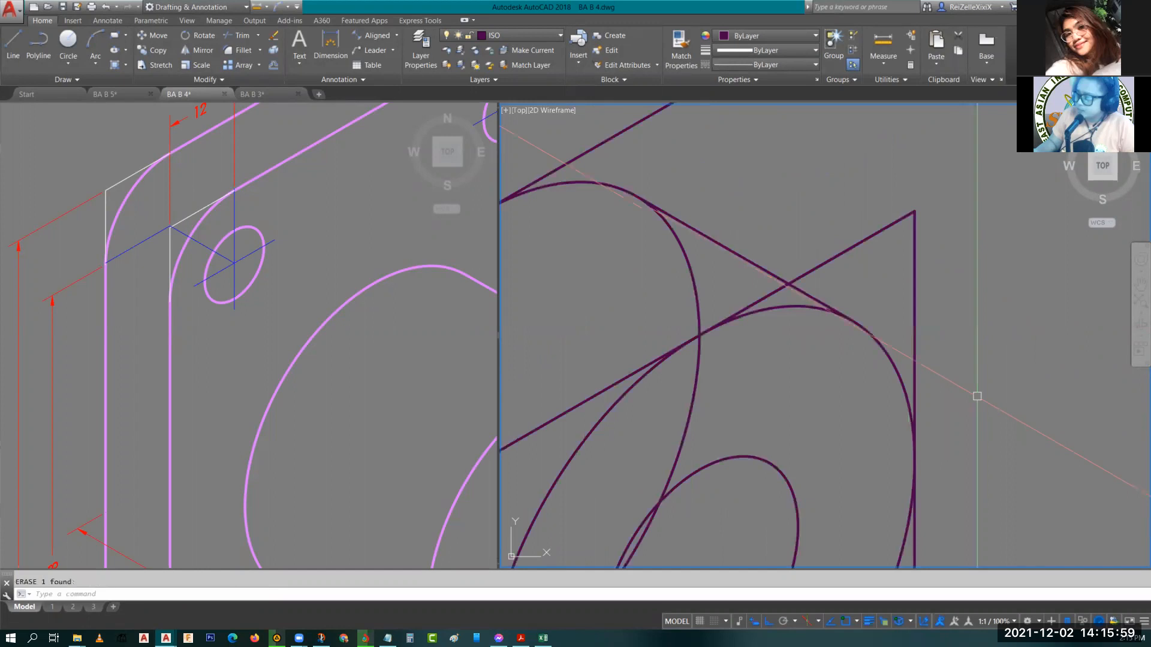
mouse_move(929, 308)
middle_mouse_down()
mouse_move(962, 320)
mouse_move(917, 244)
mouse_move(963, 317)
middle_mouse_up()
type("tr")
key("space")
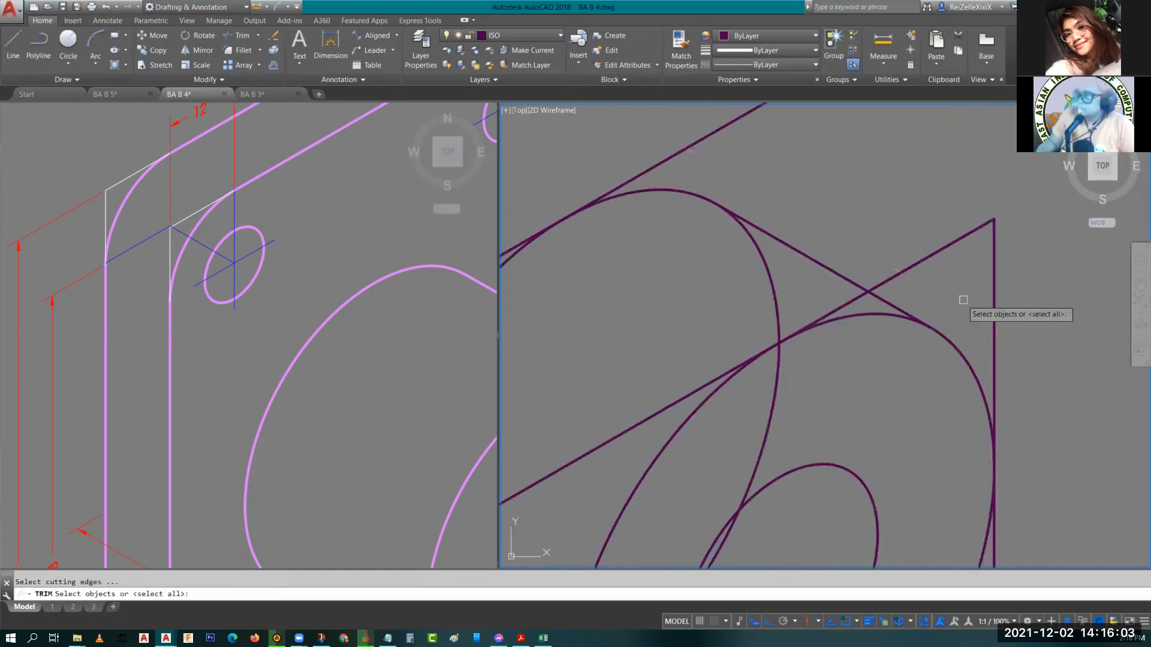
key("space")
left_click(945, 249)
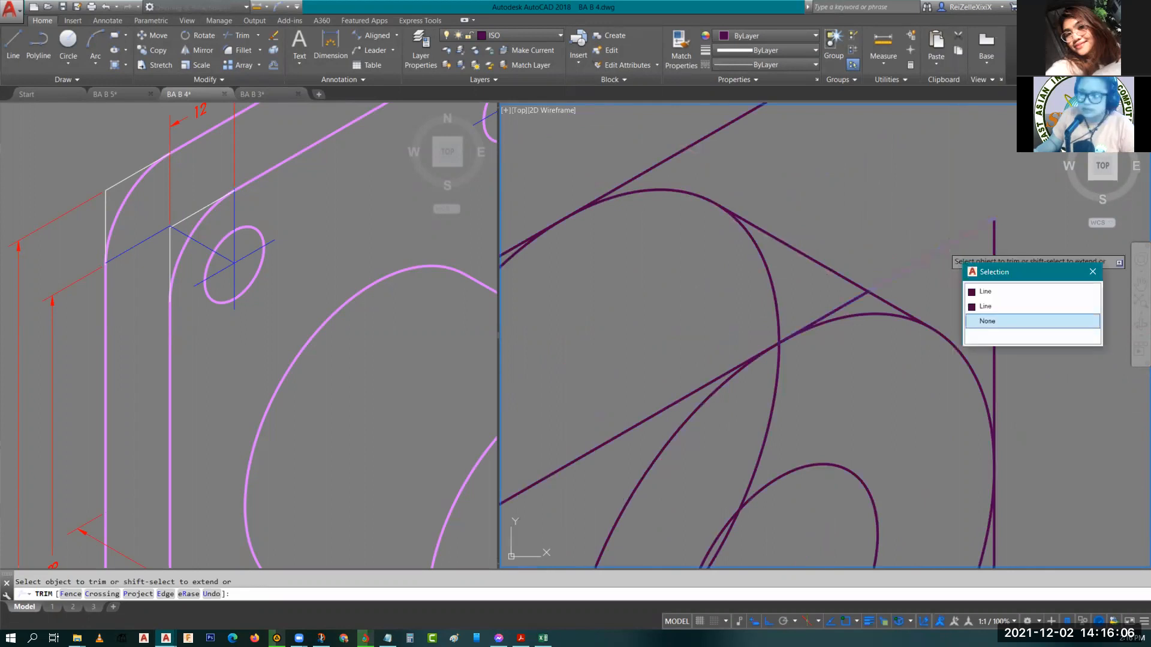
key("Escape")
Trim the overlapping isocircle arcs and line ends at the plate's upper-right rounded corner.
left_click(275, 348)
scroll(275, 348, "down", 6)
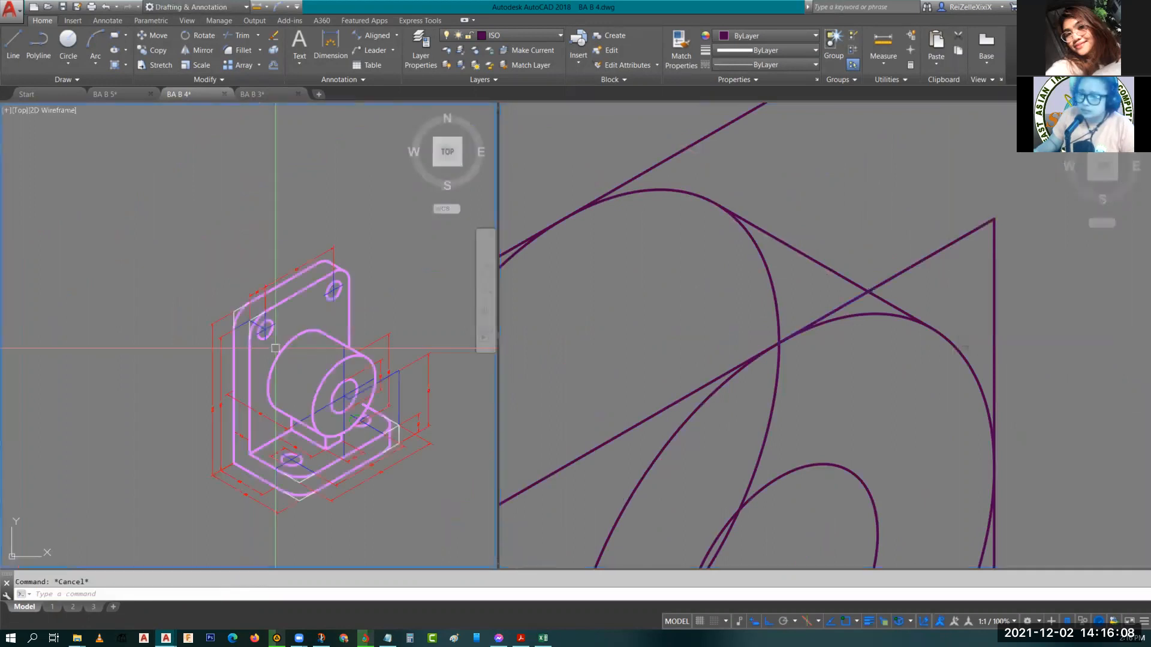
scroll(243, 280, "up", 2)
middle_click_drag(243, 280, 249, 187)
left_click(911, 272)
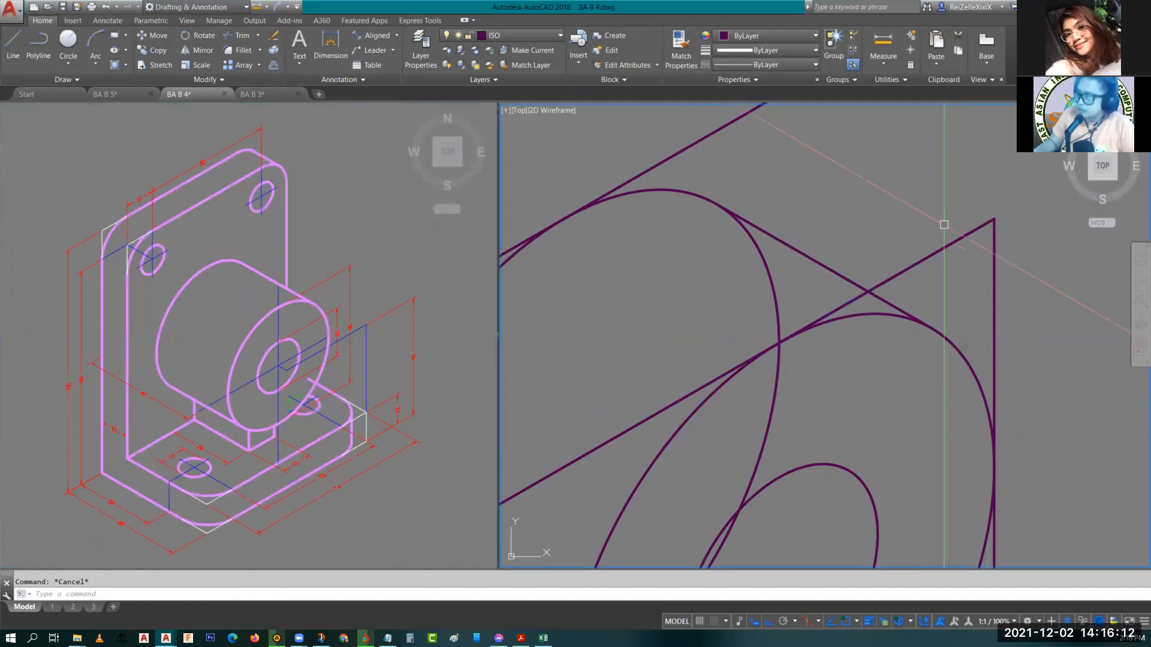
type("TR")
key("Return")
key("Return")
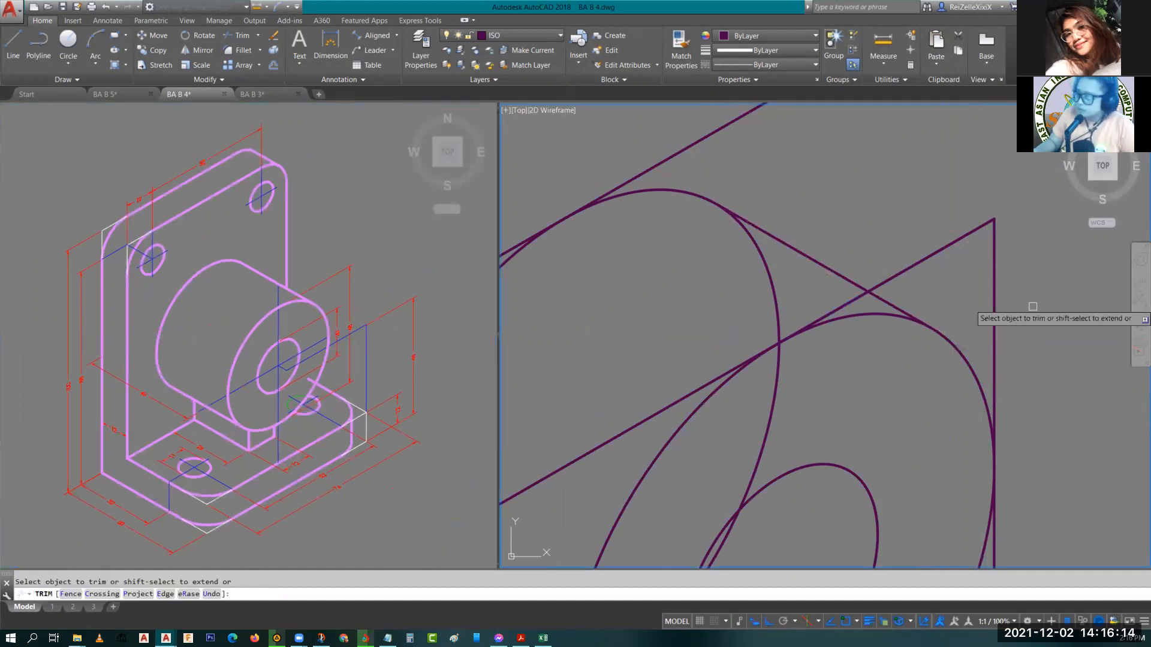
left_click(994, 269)
left_click(959, 240)
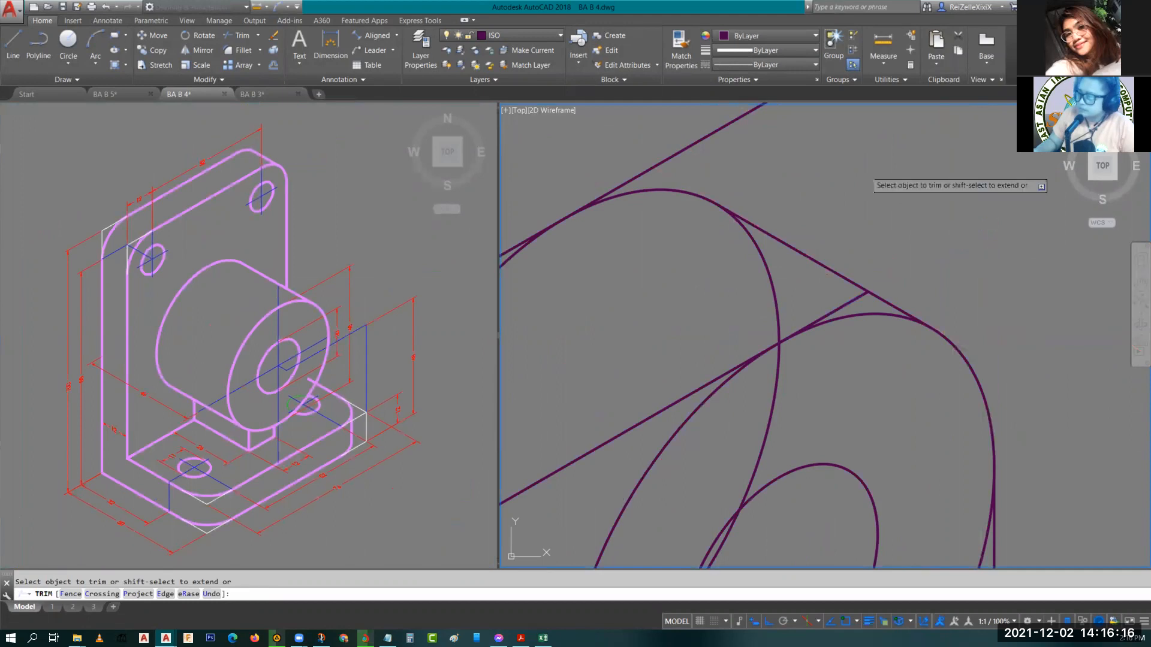
mouse_move(740, 124)
middle_mouse_down()
mouse_move(823, 262)
mouse_move(815, 157)
middle_mouse_up()
scroll(824, 262, "down", 2)
left_click(706, 232)
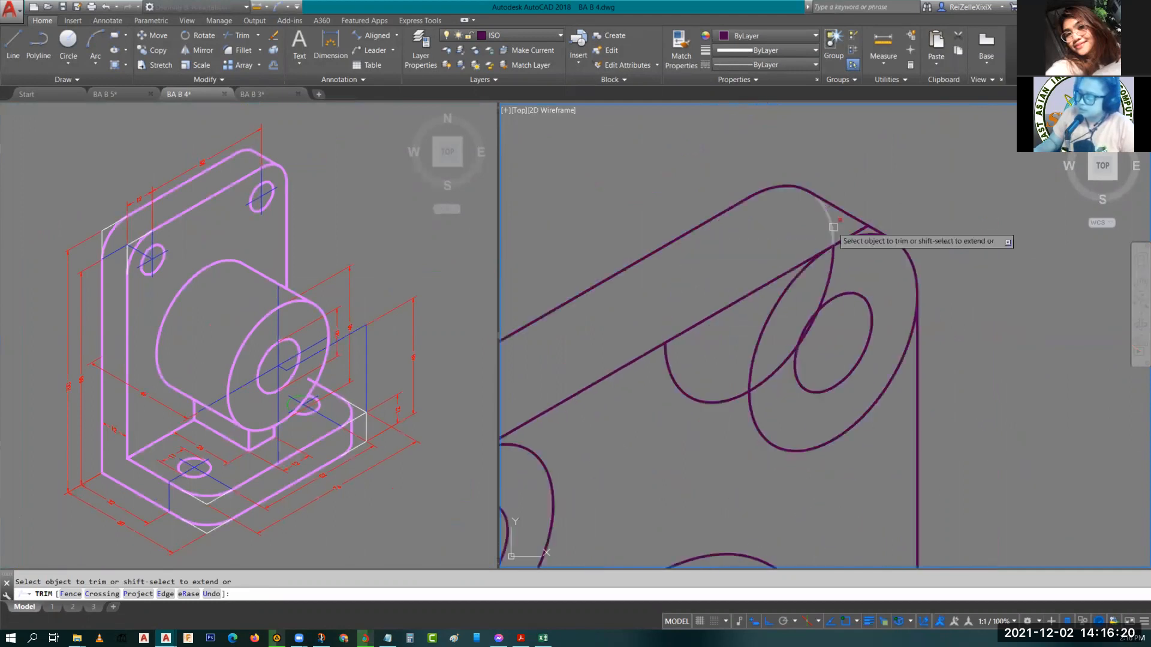
left_click(833, 227)
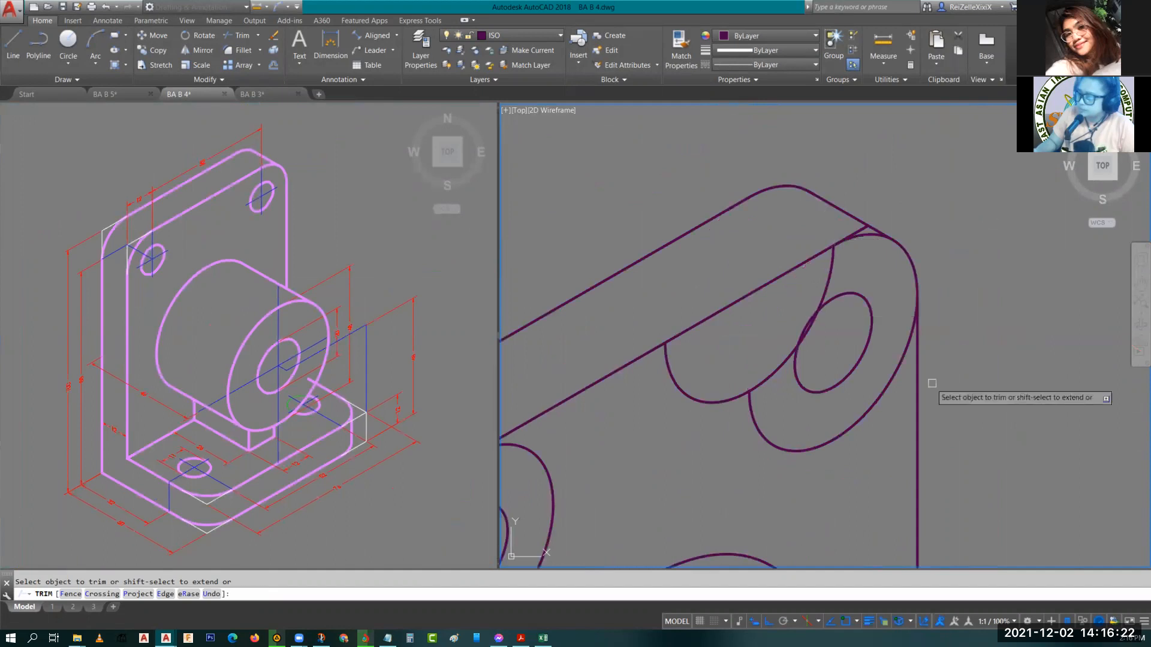
left_click(899, 359)
scroll(884, 395, "down", 2)
middle_click_drag(880, 405, 857, 317)
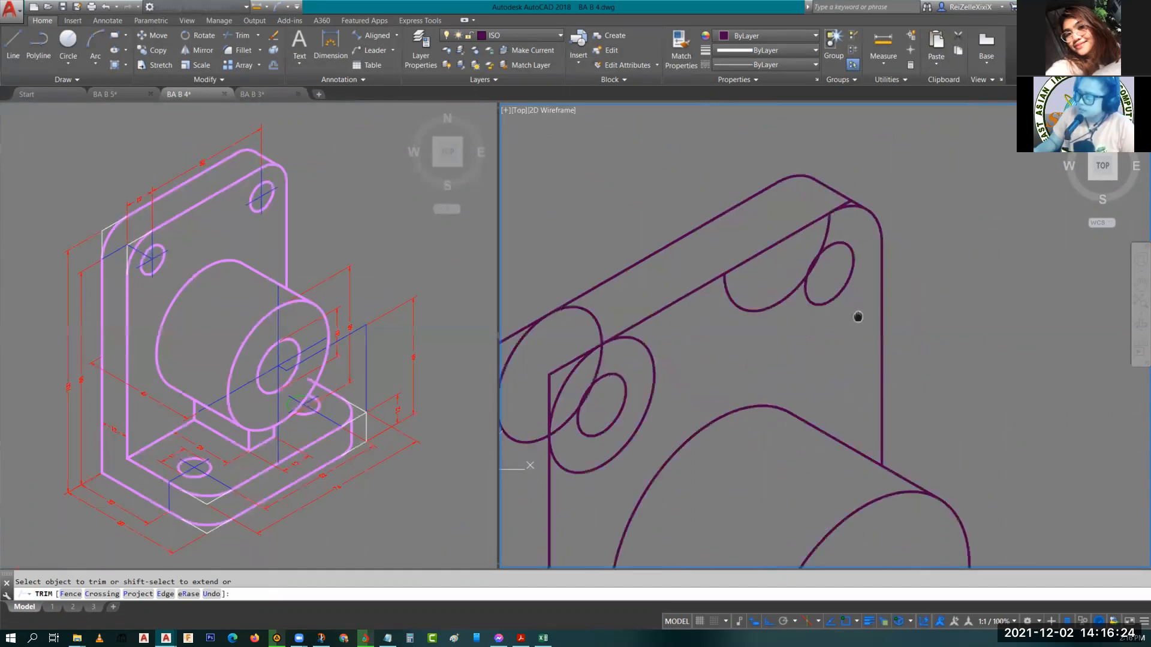
scroll(856, 210, "up", 5)
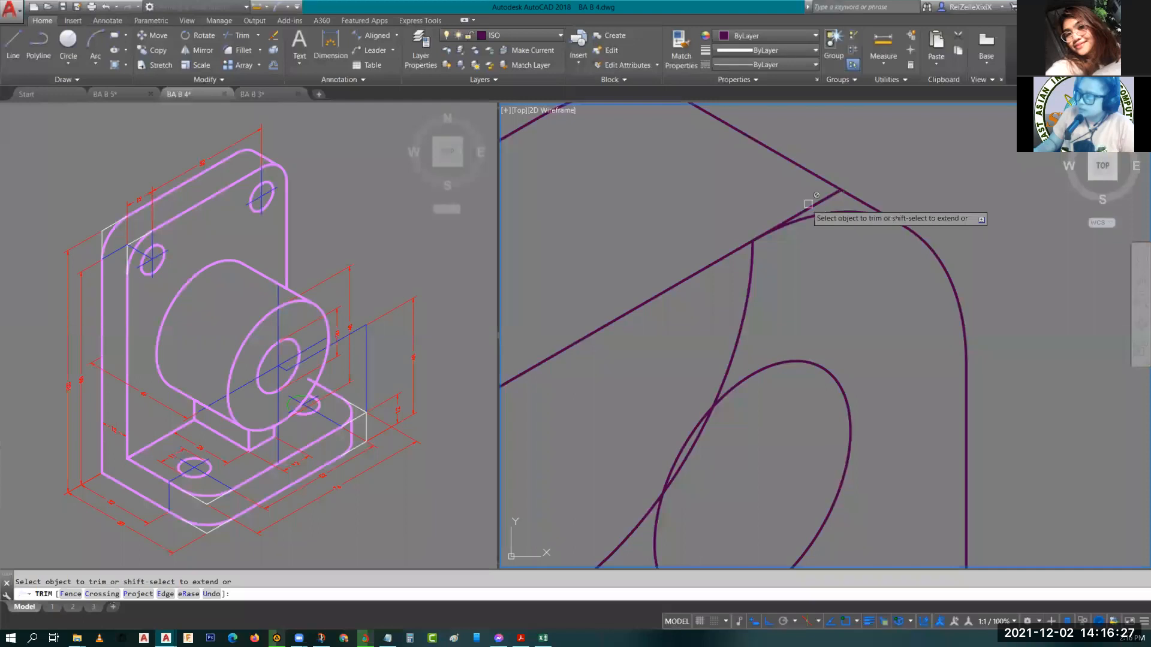
left_click(828, 208)
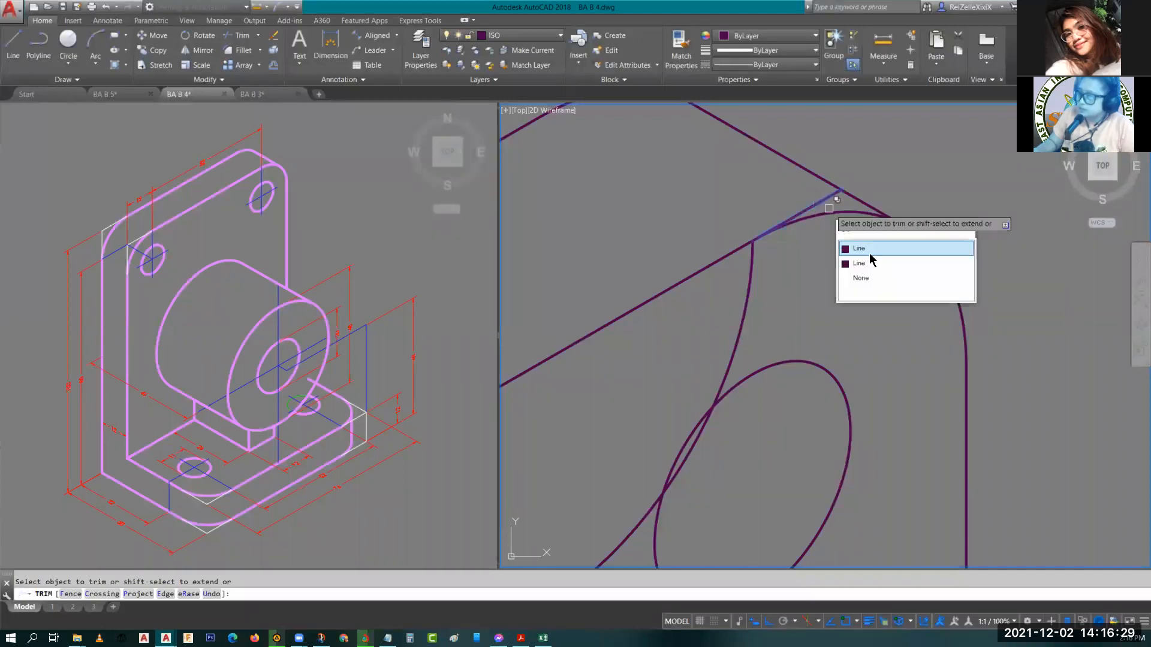
left_click(867, 249)
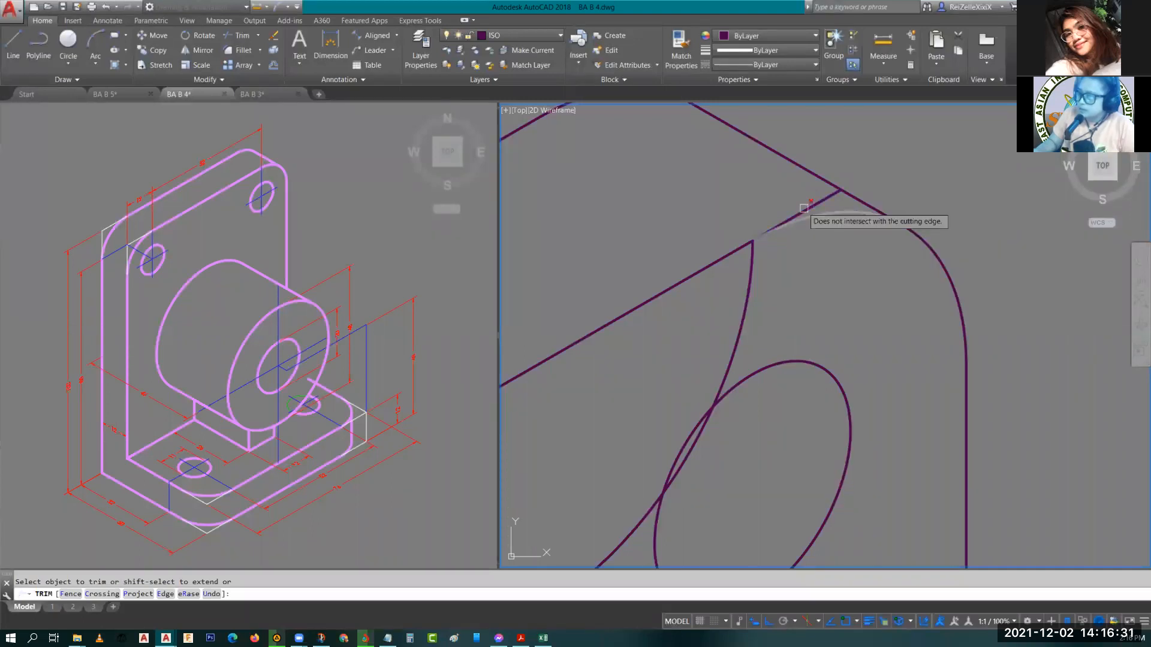
key("Escape")
Erase the short leftover line segment at the upper-right corner's tangent point.
left_click(821, 201)
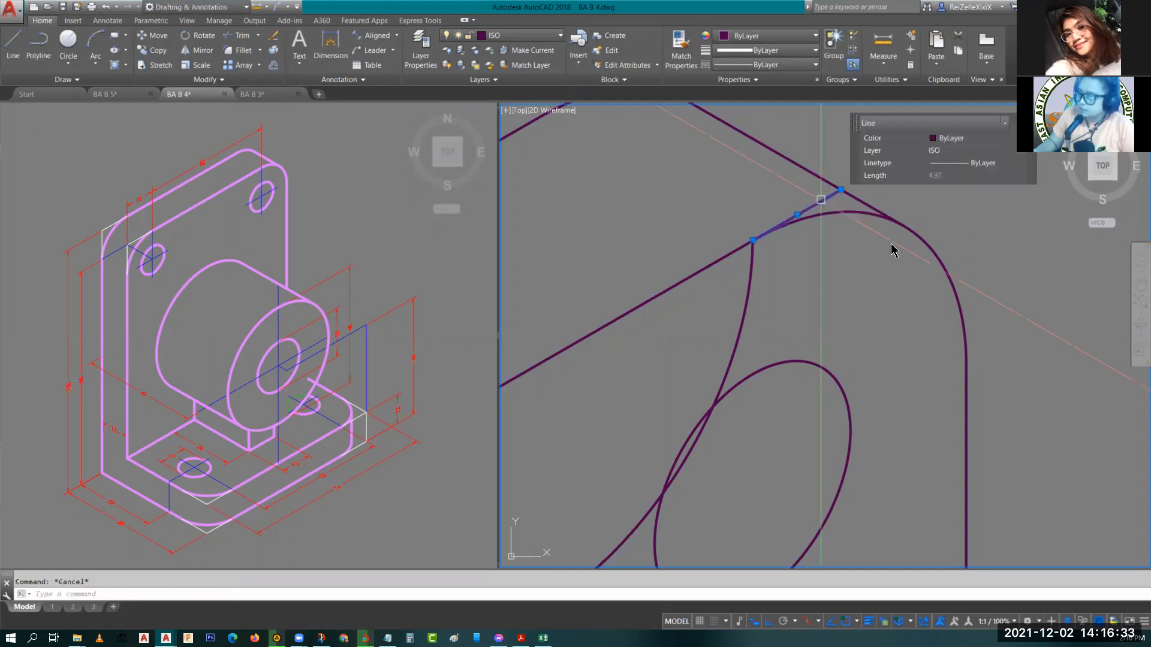
type("E")
key("Return")
middle_click_drag(816, 195, 939, 246)
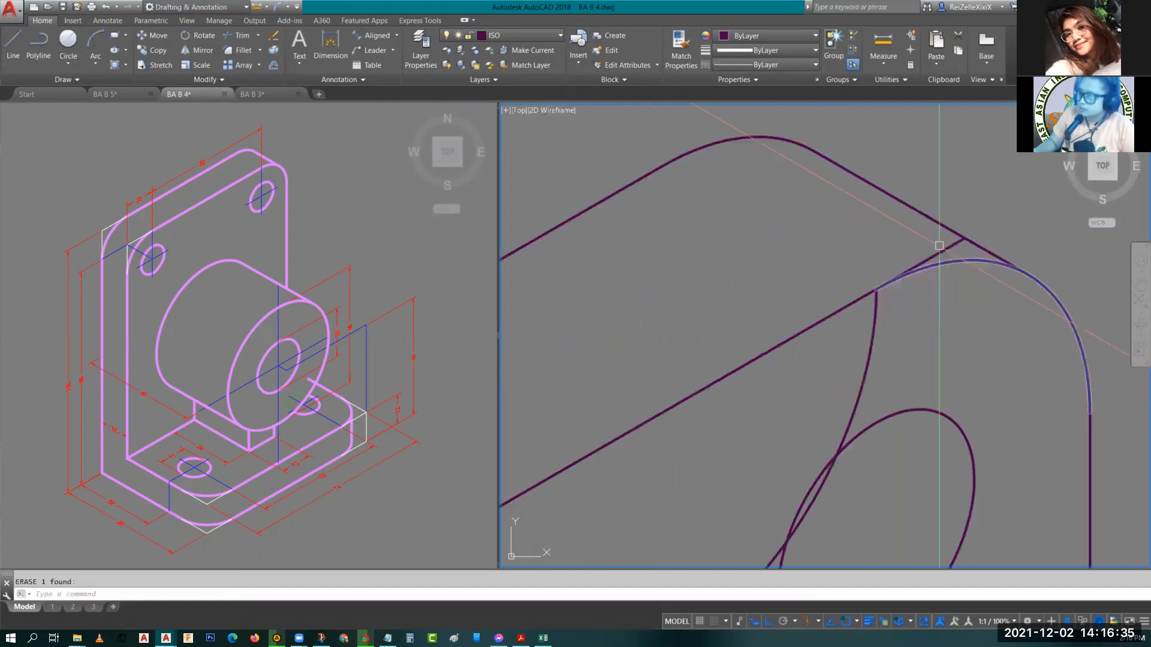
key("Escape")
Trim the remaining line end beyond the upper-right corner arc.
type("TR")
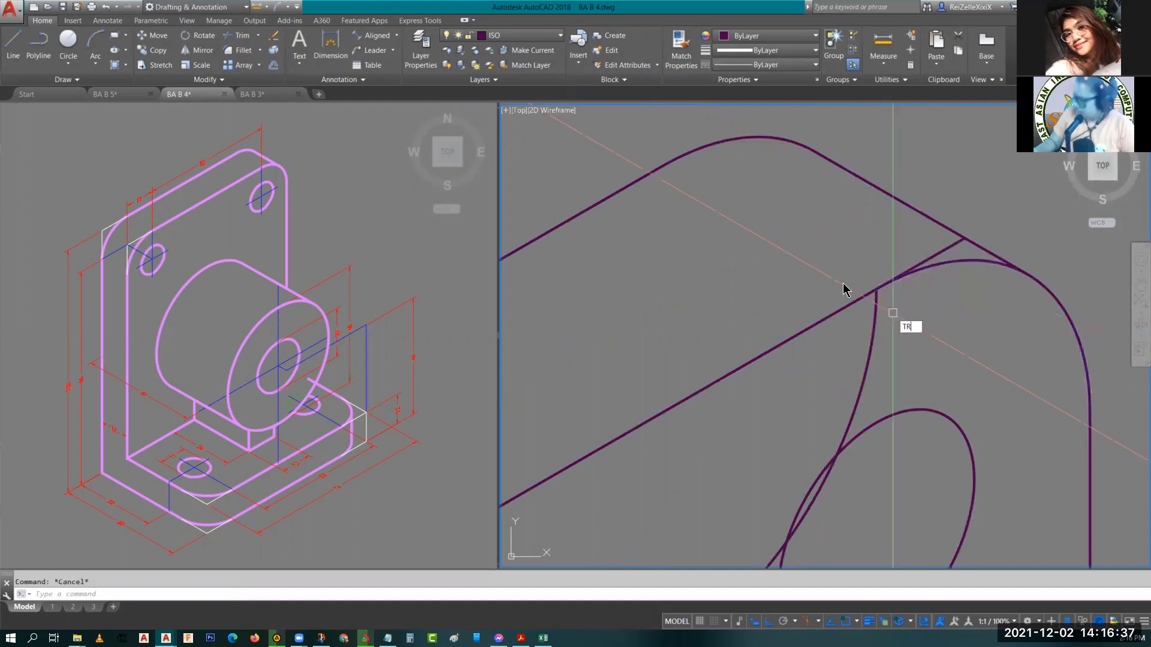
key("Return")
key("Return")
left_click(950, 245)
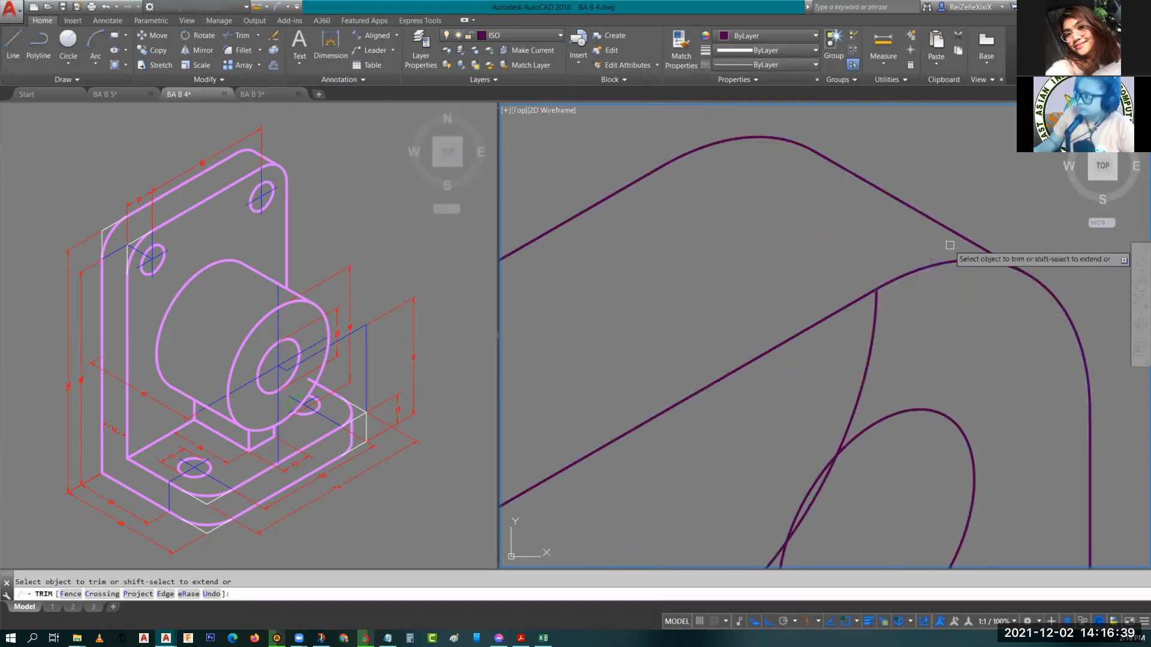
key("Escape")
Delete the hidden back arc inside the plate's upper-right corner.
scroll(867, 263, "down", 4)
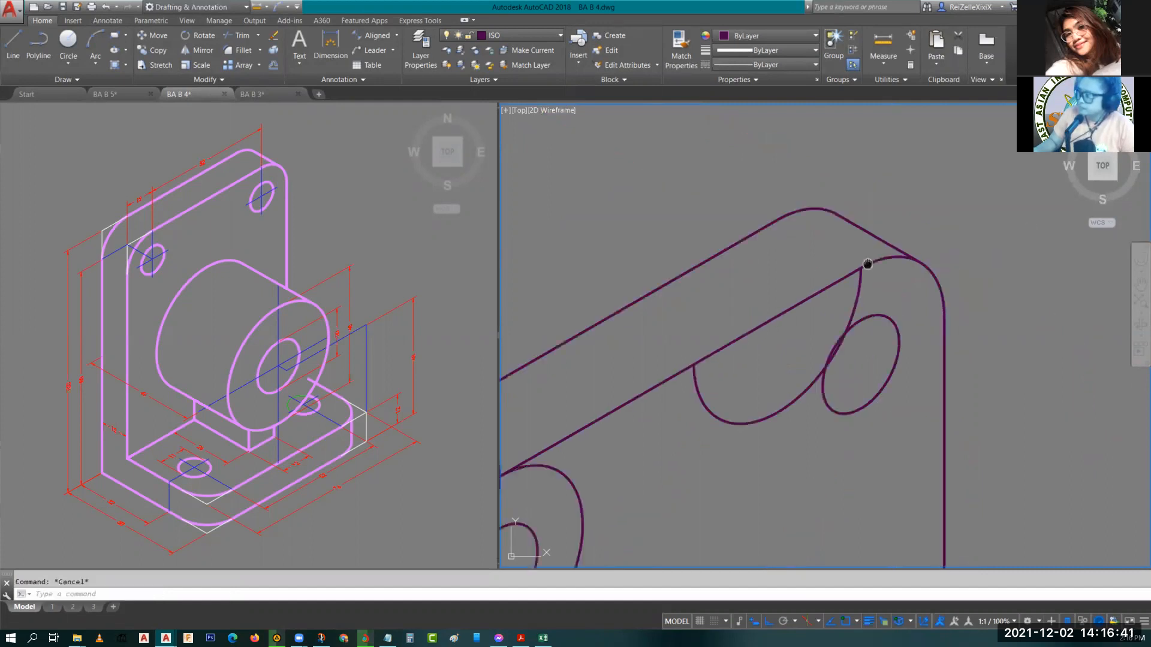
middle_click_drag(867, 264, 903, 202)
left_click(866, 292)
key("Delete")
scroll(865, 288, "down", 5)
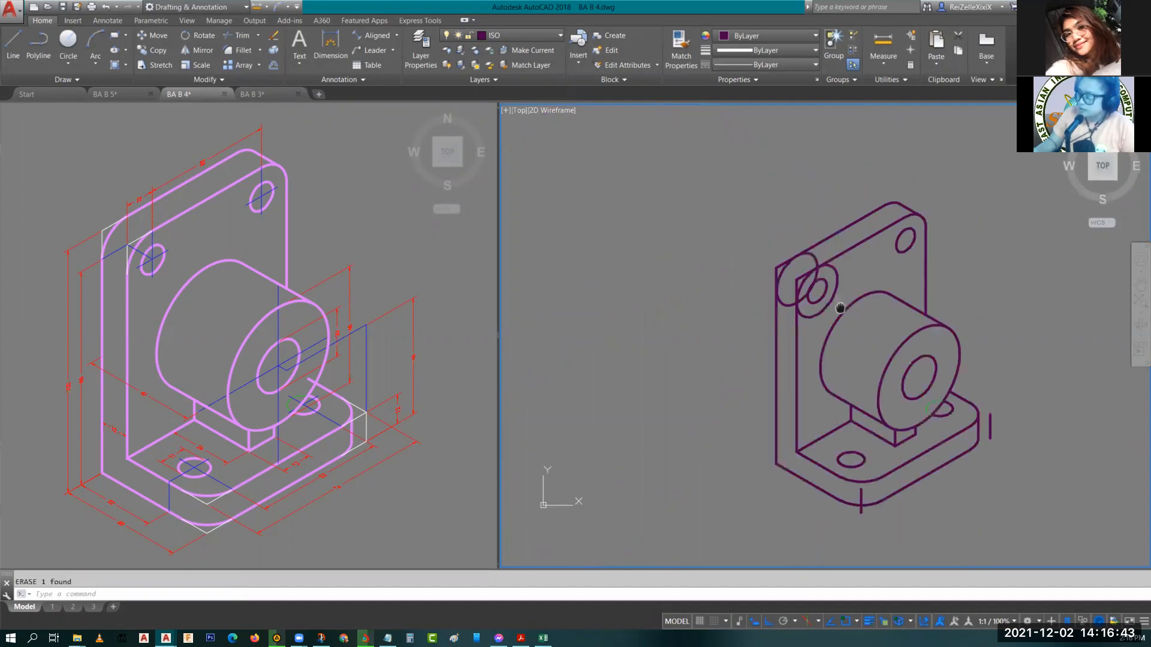
Trim the hidden arcs of the back isocircles at the plate's upper-left corner.
scroll(853, 361, "up", 5)
type("tr")
key("Return")
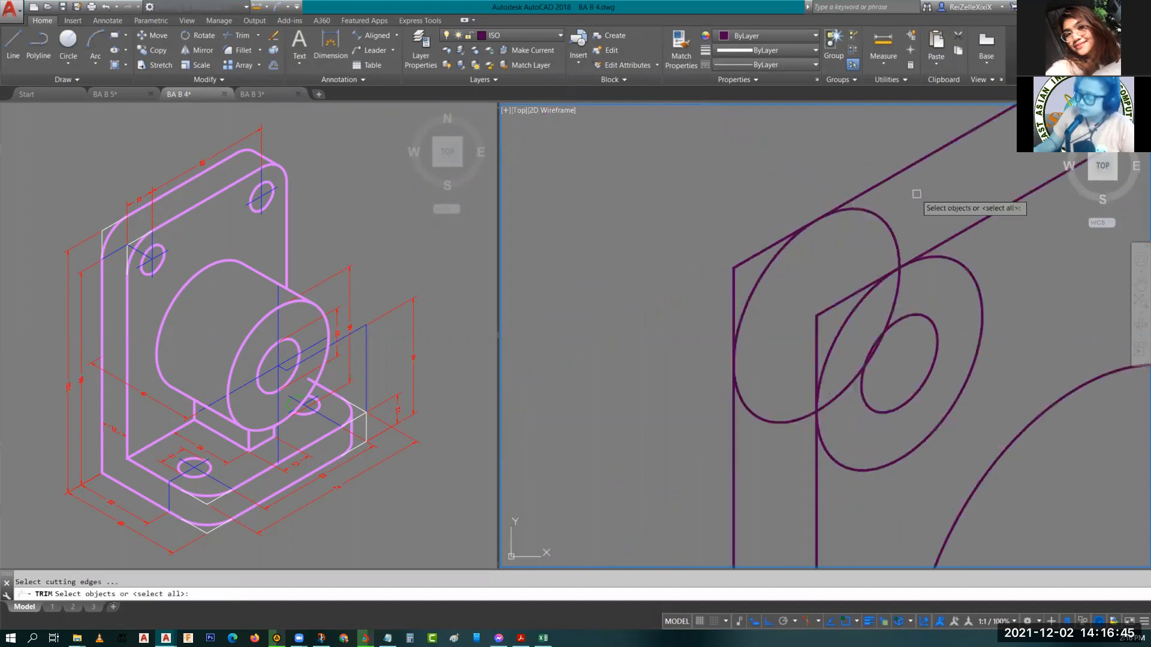
key("Return")
left_click(801, 418)
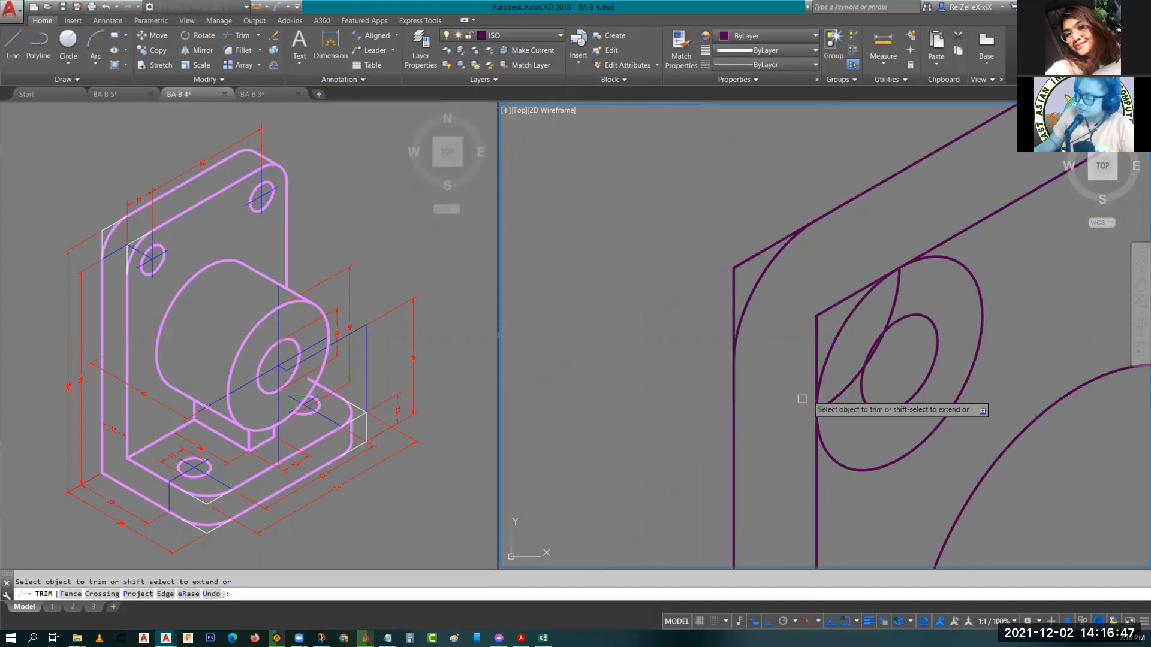
left_click(843, 463)
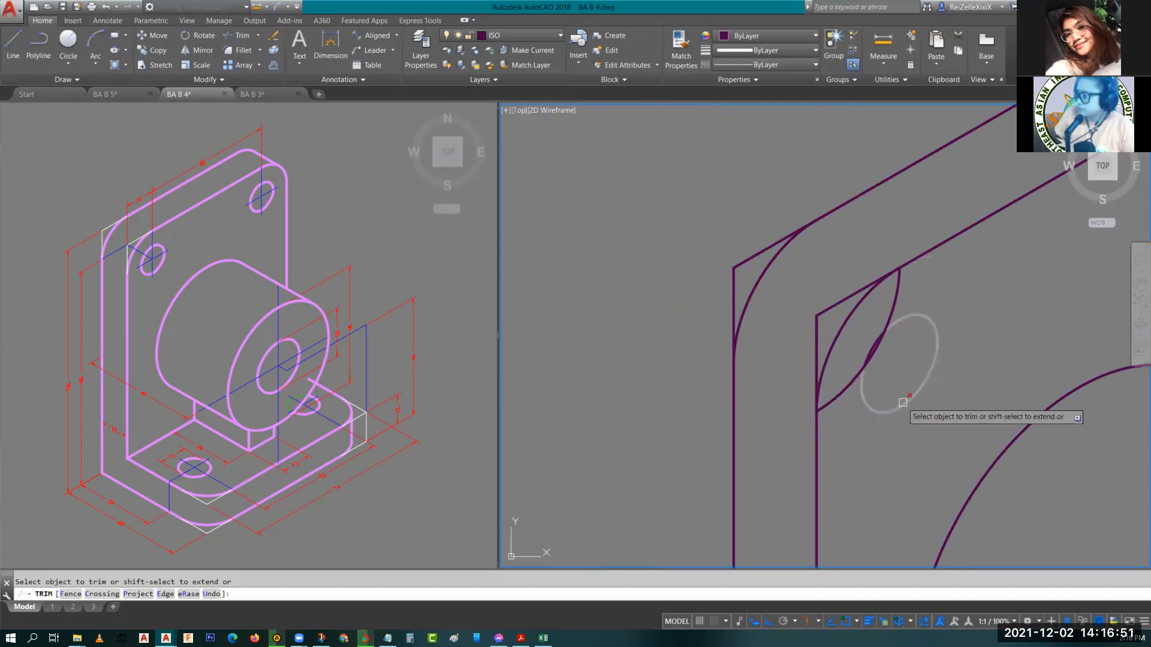
key("Escape")
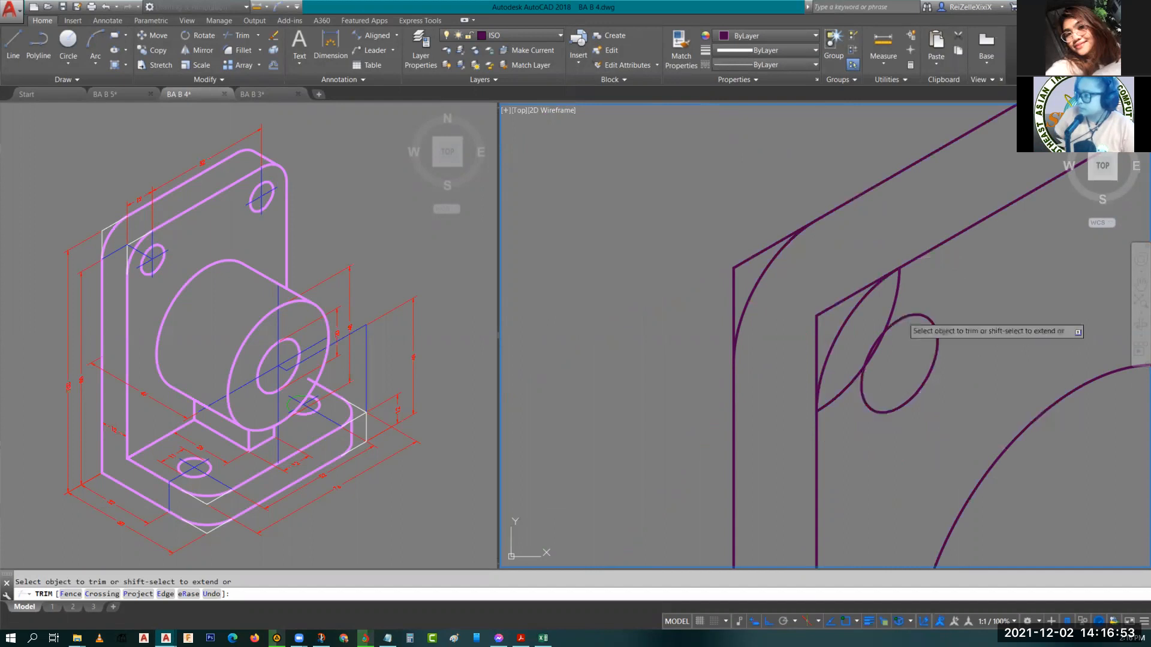
Delete the leftover hidden arc at the plate's upper-left corner.
left_click(899, 306)
key("Delete")
middle_click_drag(899, 307, 956, 312)
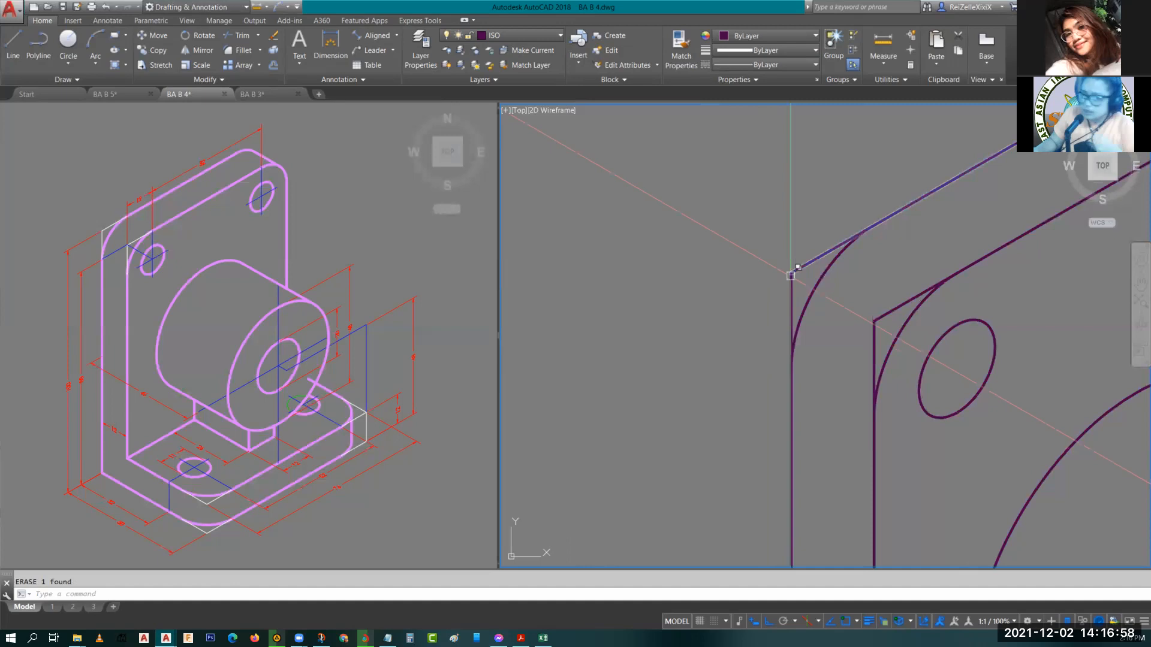
Examine the height dimensions of the reference drawing in the left viewport.
left_click(70, 391)
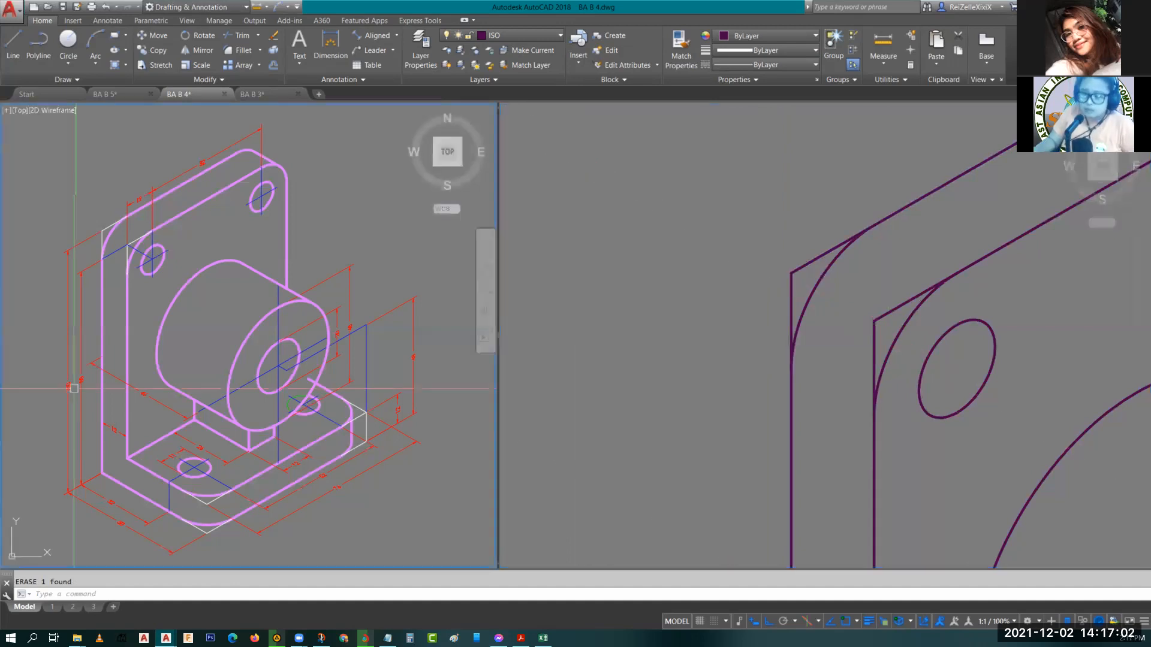
scroll(70, 391, "up", 5)
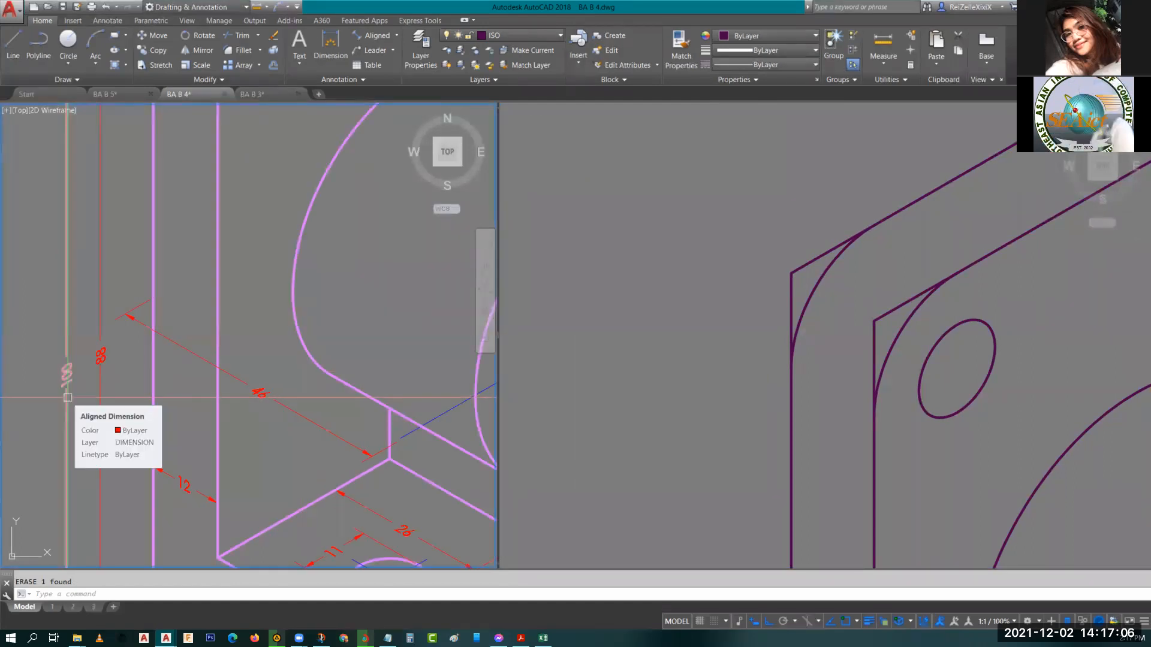
key("Escape")
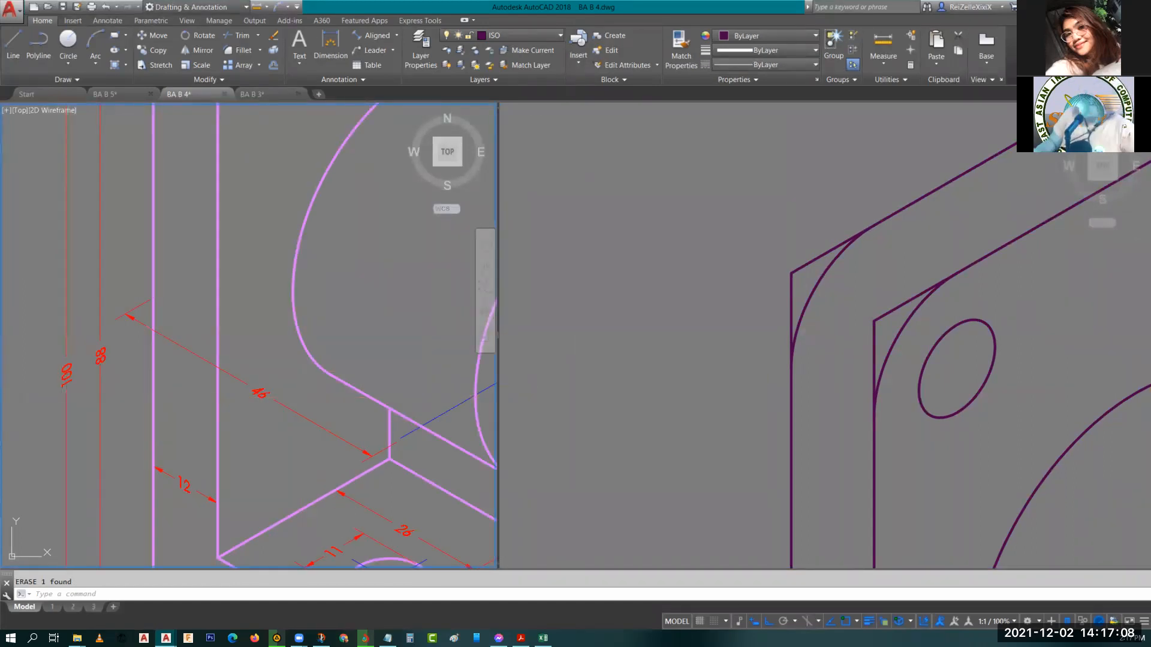
left_click(923, 391)
scroll(922, 390, "down", 6)
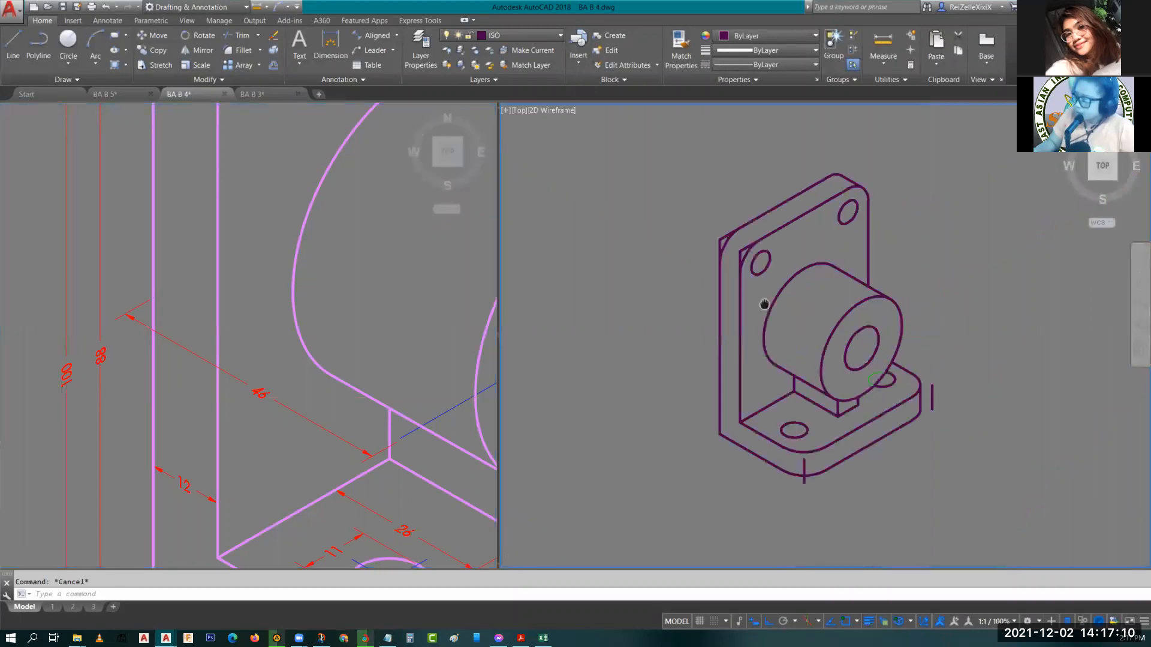
scroll(875, 414, "up", 2)
middle_click_drag(875, 414, 915, 465)
middle_click_drag(674, 559, 751, 454)
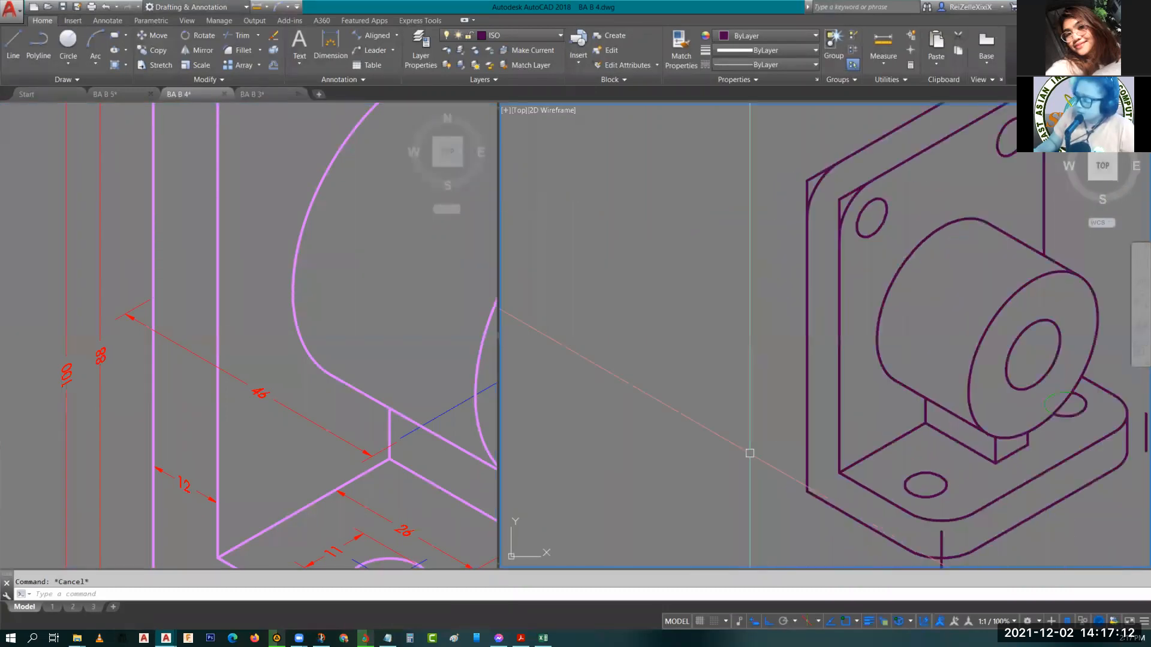
left_click(388, 346)
scroll(373, 342, "down", 2)
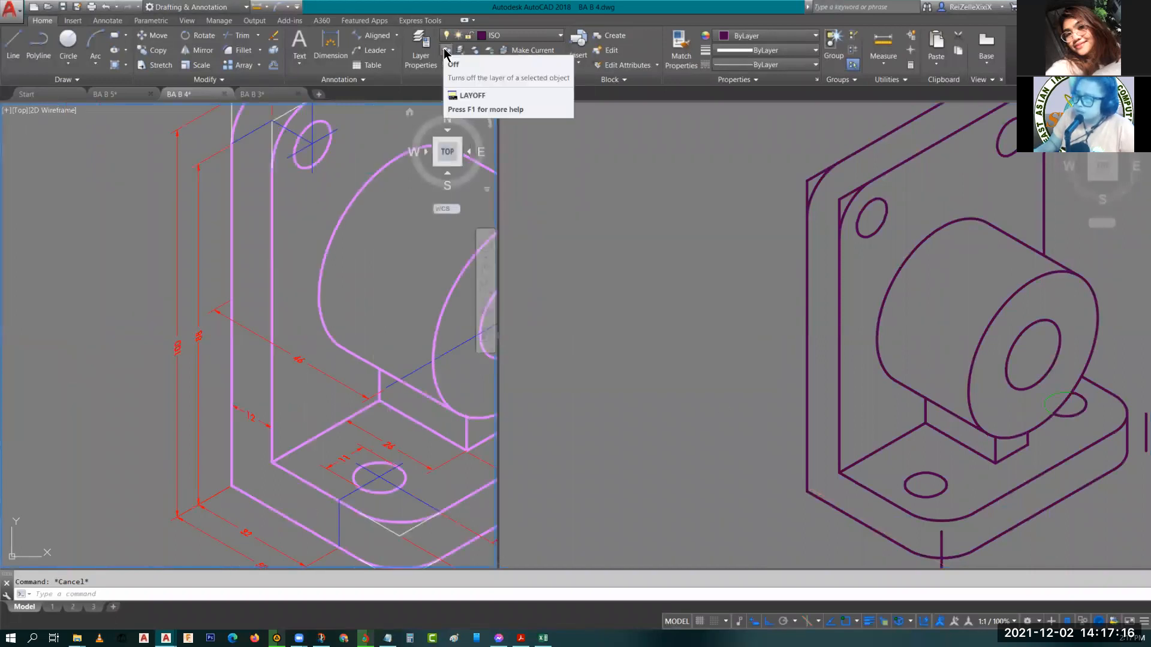
left_click(518, 36)
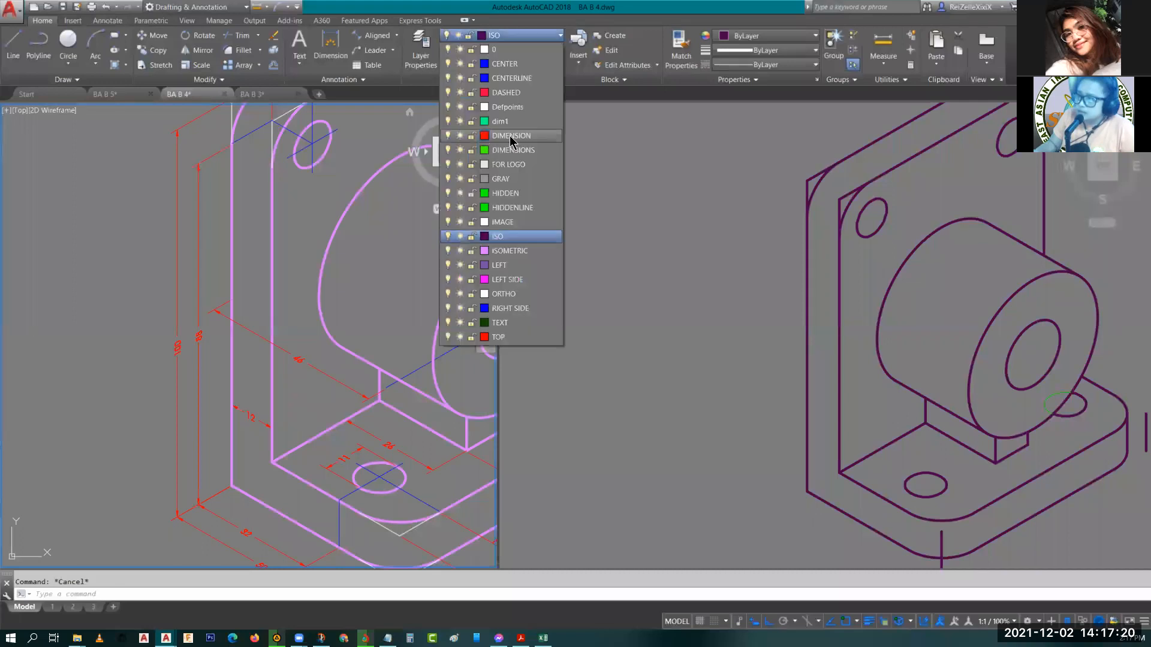
left_click(511, 136)
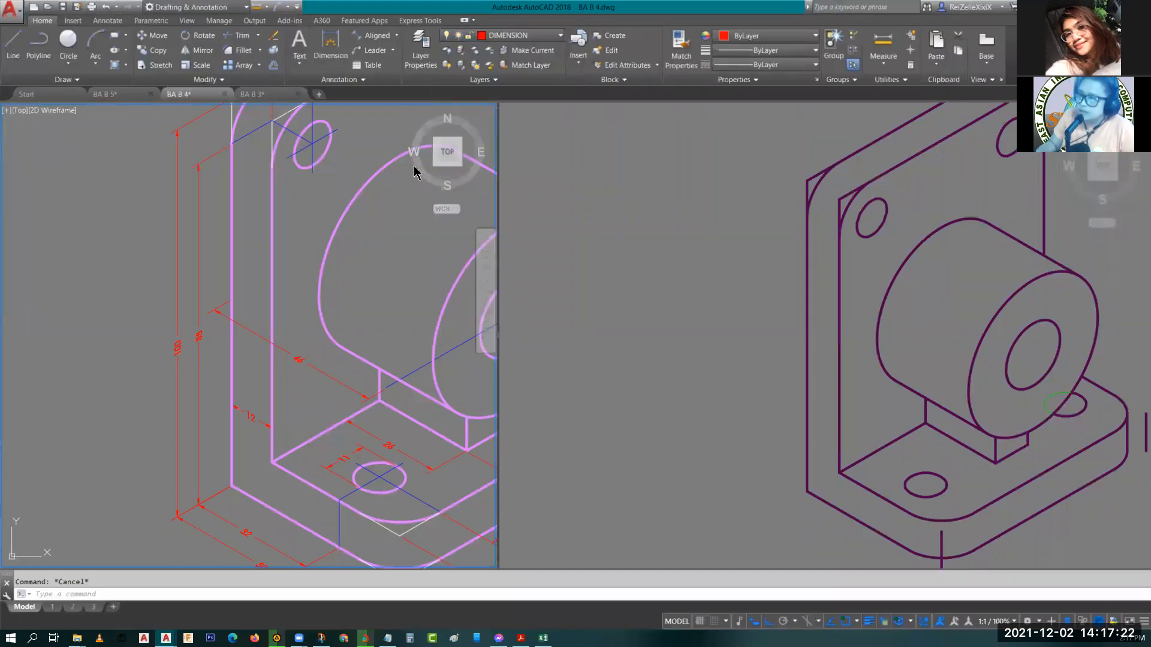
left_click(114, 22)
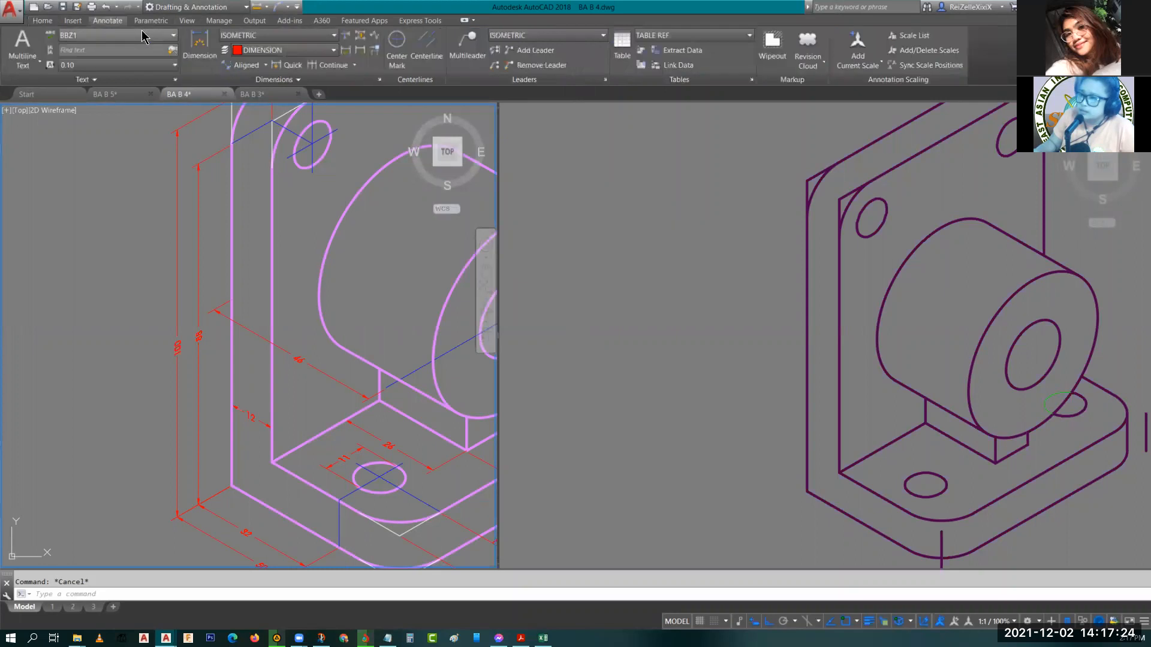
Select the aligned height dimension in the reference drawing to inspect its properties.
left_click(191, 240)
left_click(169, 242)
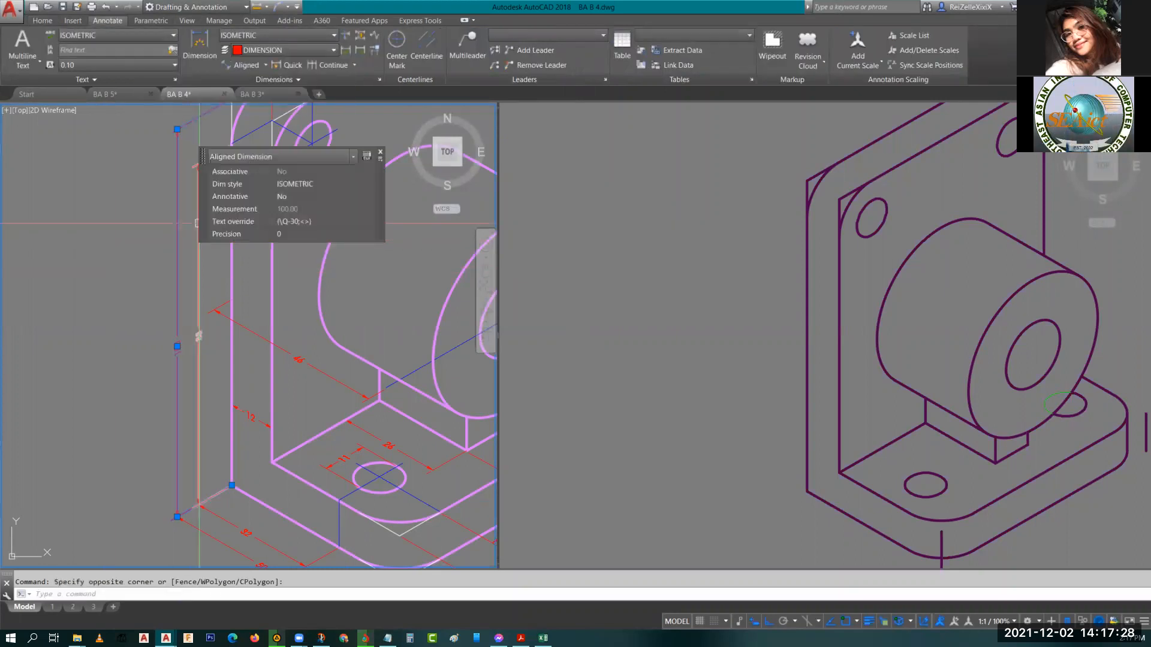
key("Escape")
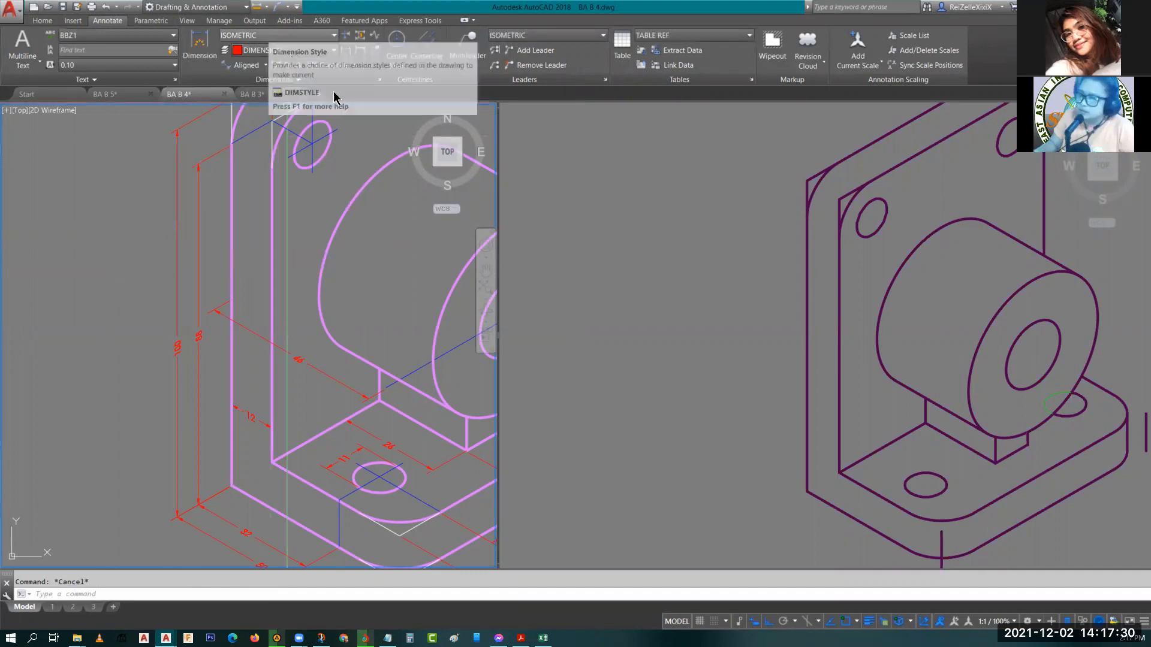
Examine the base plate's front hole area in both the reference drawing and the isometric model.
left_click(722, 324)
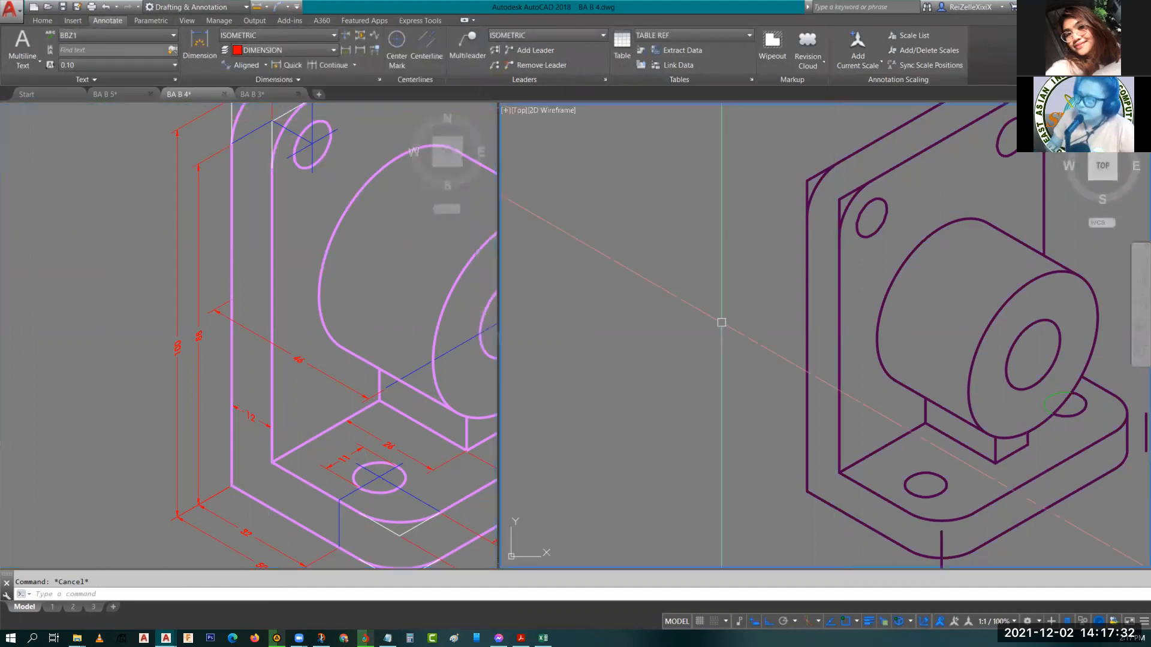
middle_click_drag(722, 365, 679, 273)
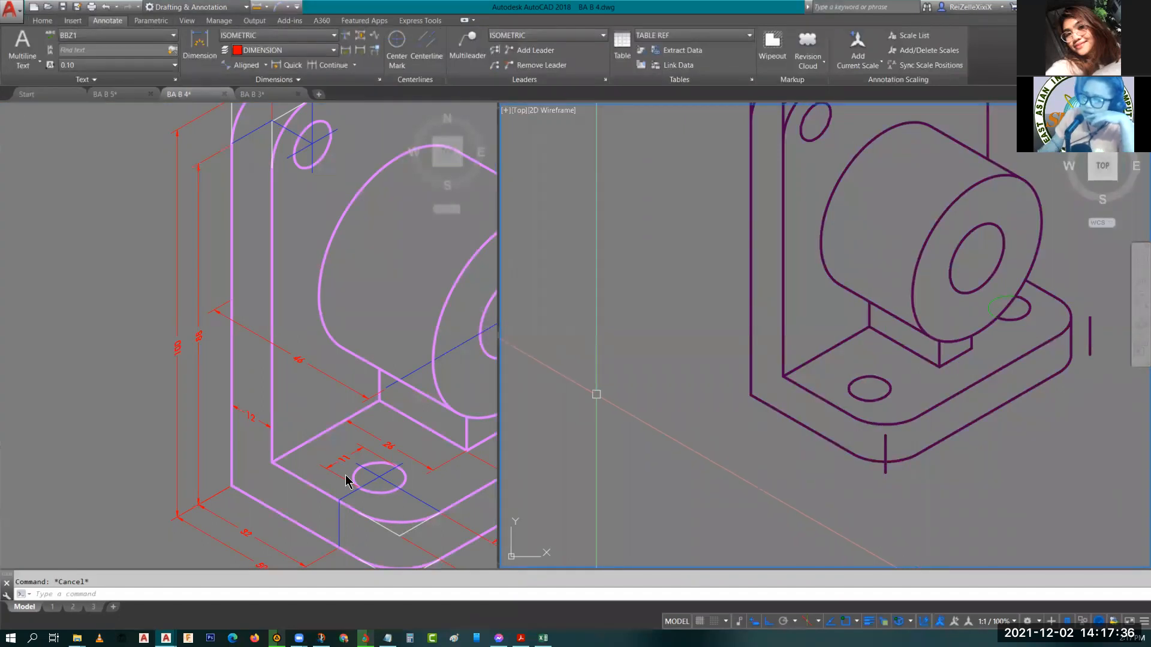
left_click(314, 408)
middle_click_drag(313, 407, 192, 373)
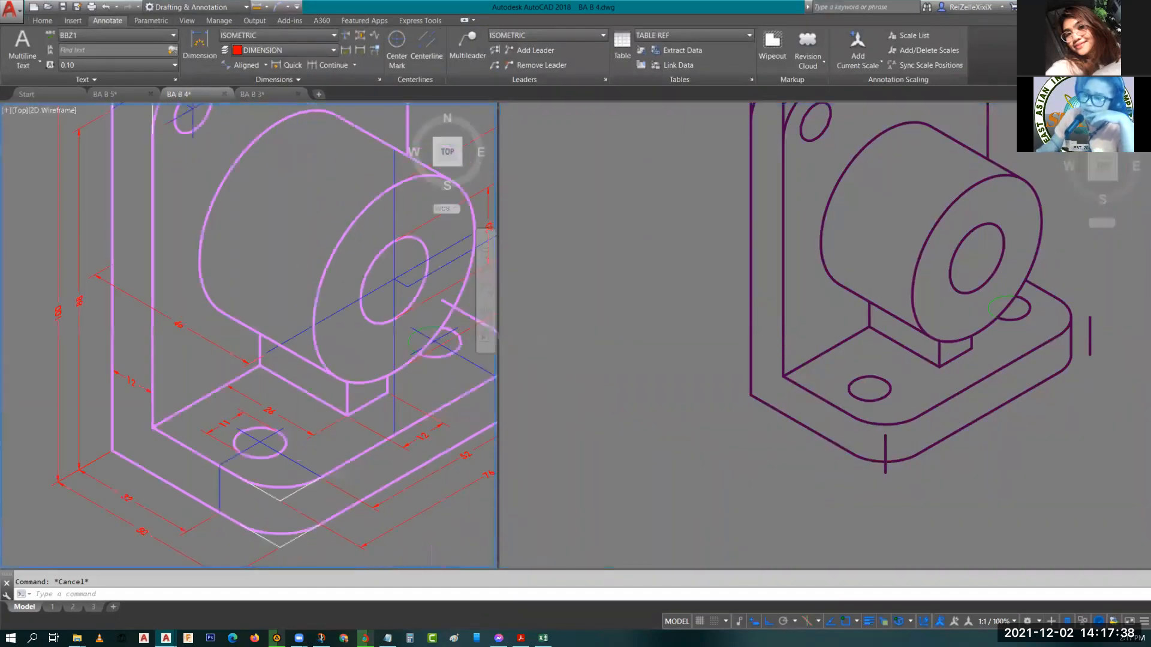
left_click(81, 328)
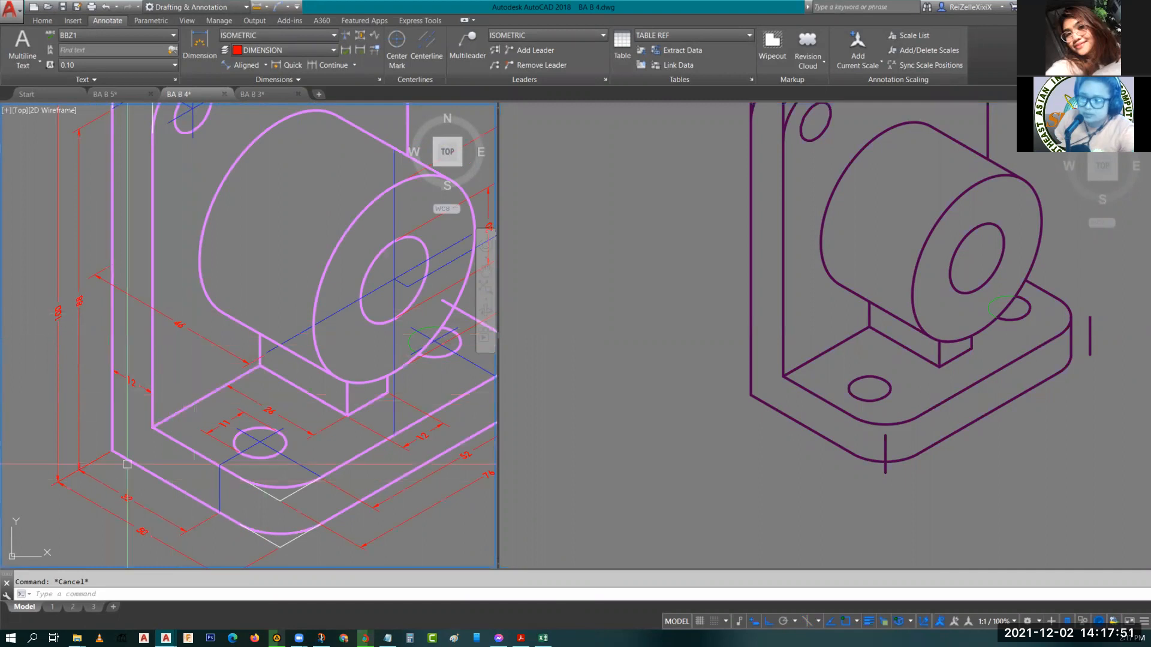
middle_click_drag(153, 463, 234, 336)
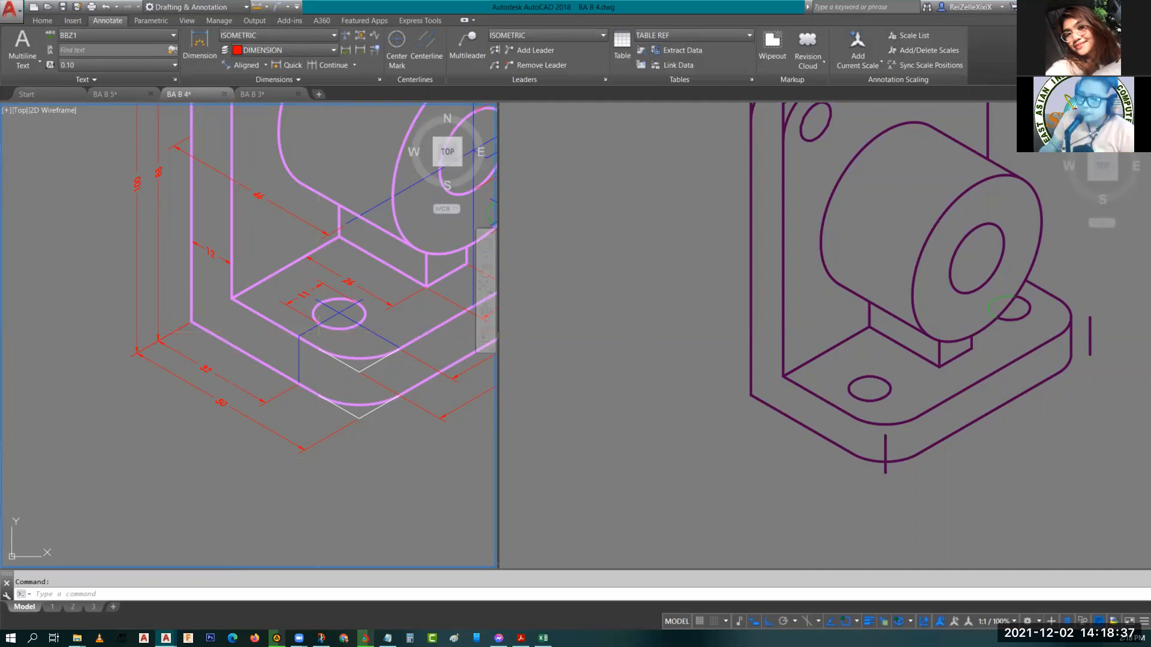
left_click(750, 452)
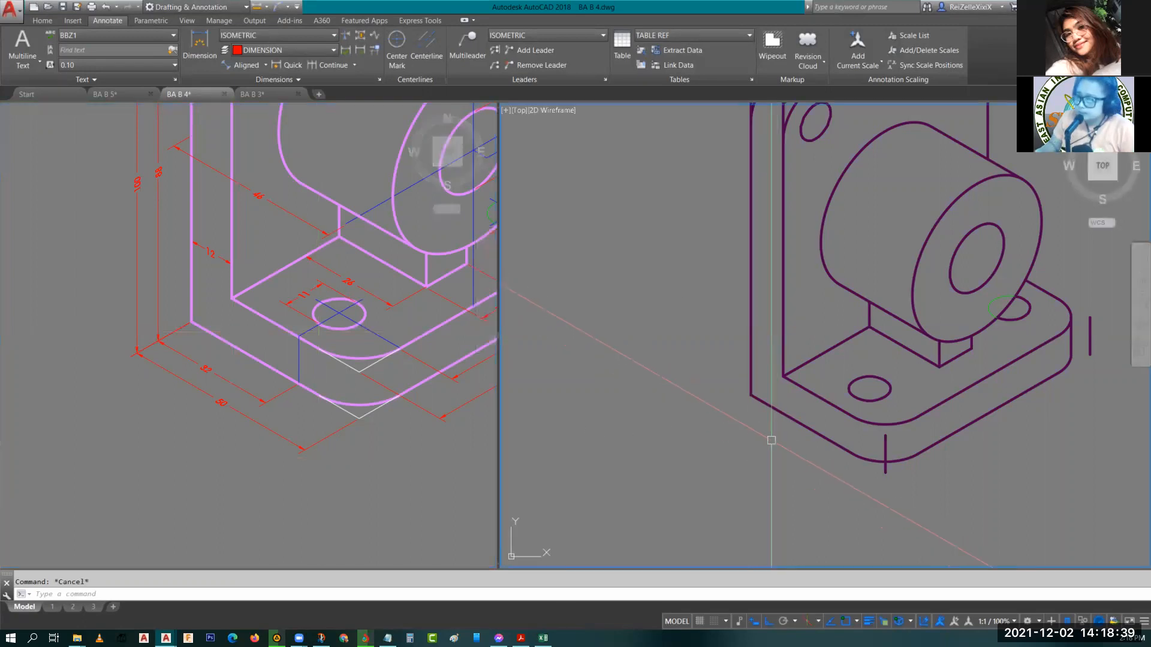
scroll(771, 437, "up", 5)
middle_click_drag(704, 419, 808, 377)
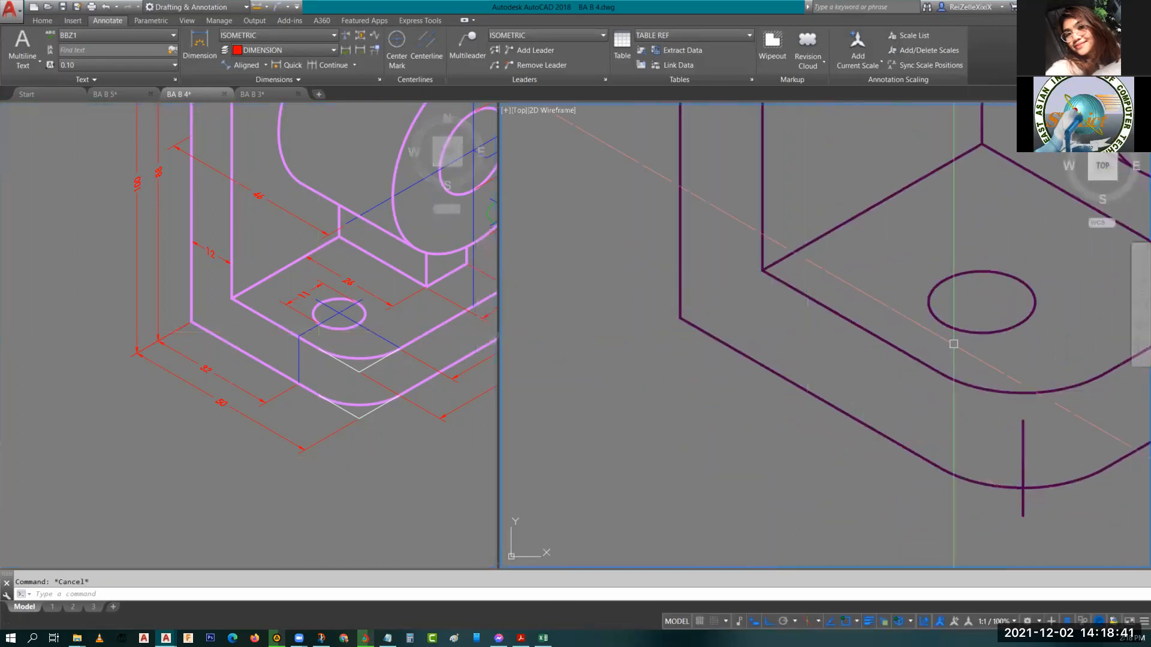
left_click(351, 343)
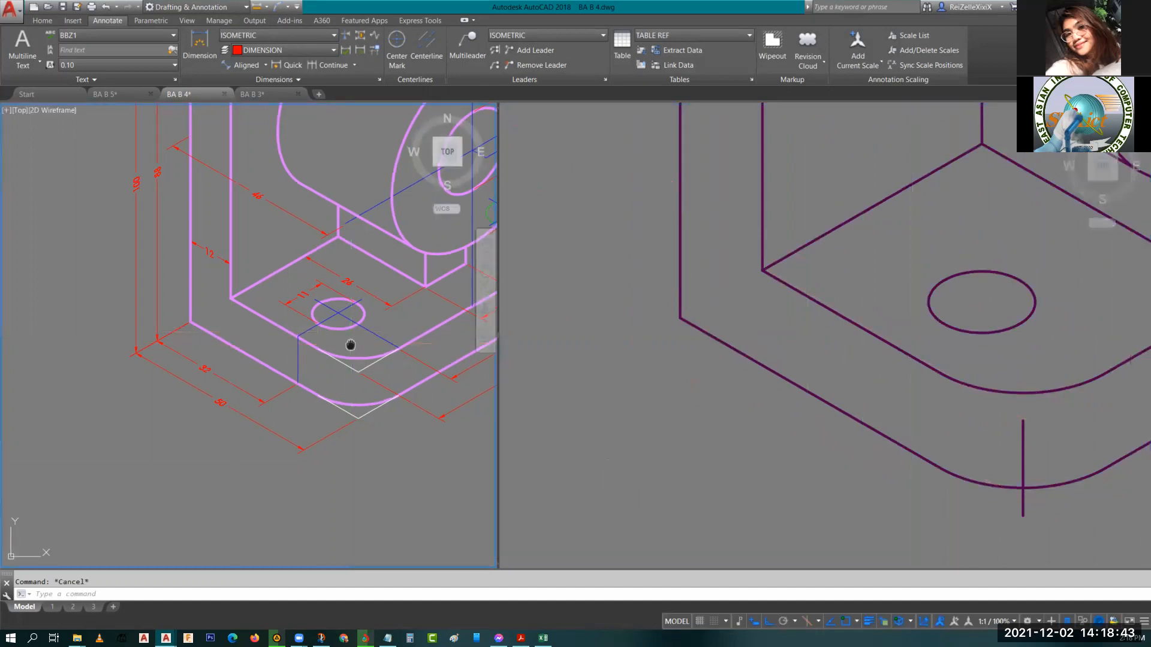
middle_click_drag(350, 342, 291, 362)
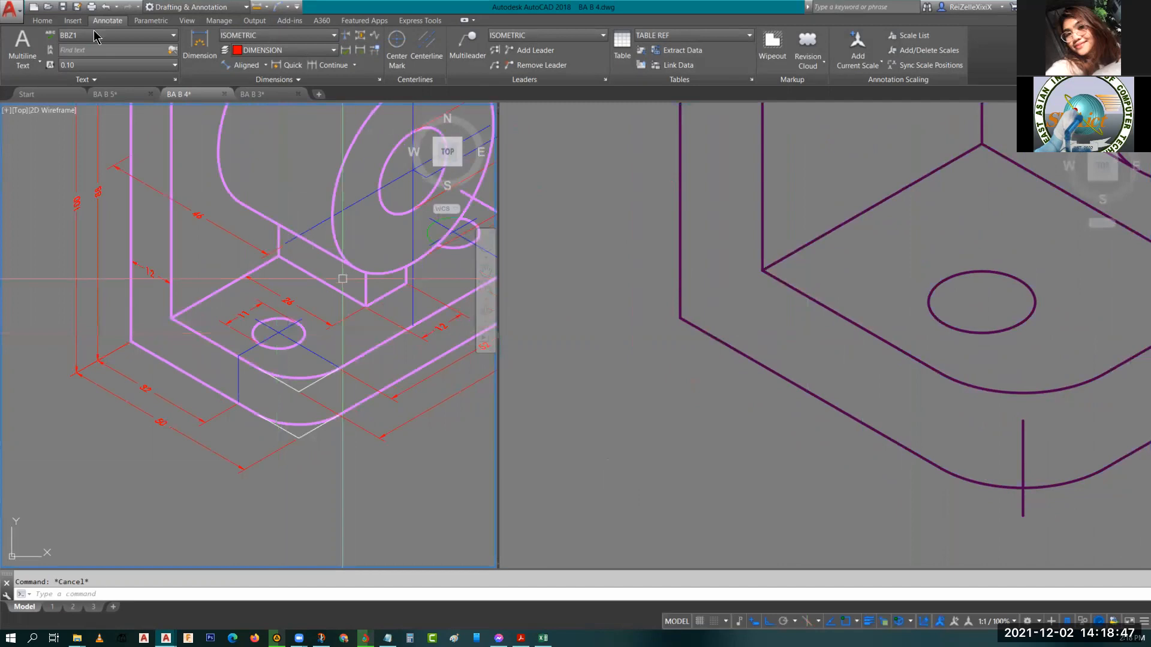
Switch to the CENTER layer and draw a centerline from the base hole's centre toward the plate's front-left edge.
left_click(42, 20)
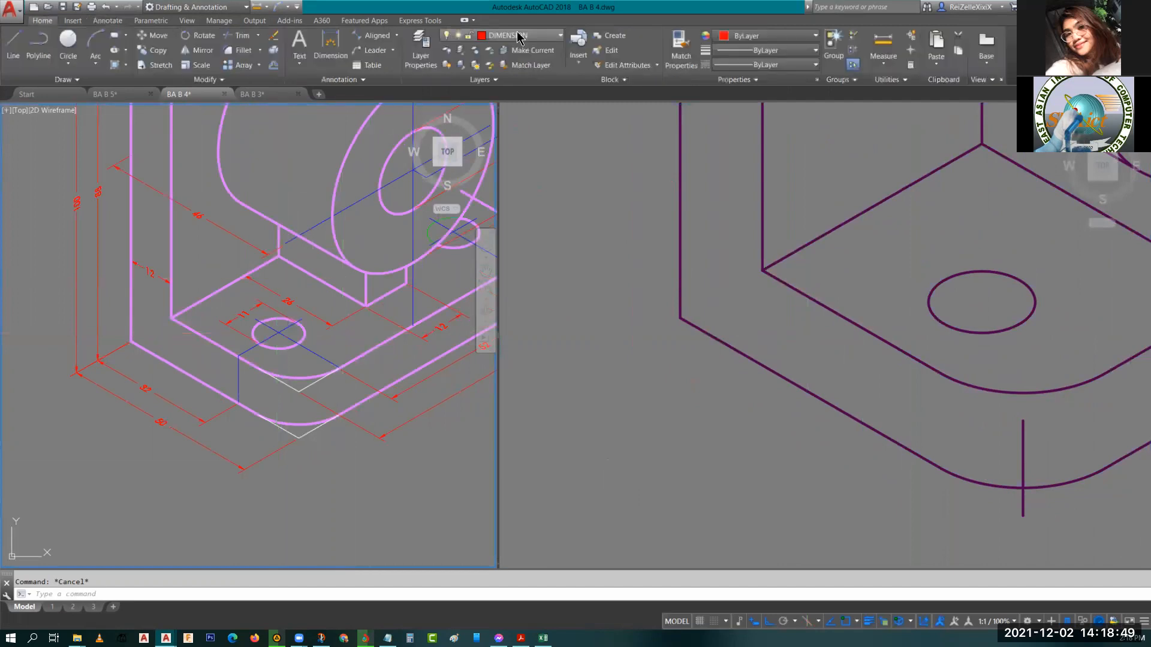
left_click(509, 36)
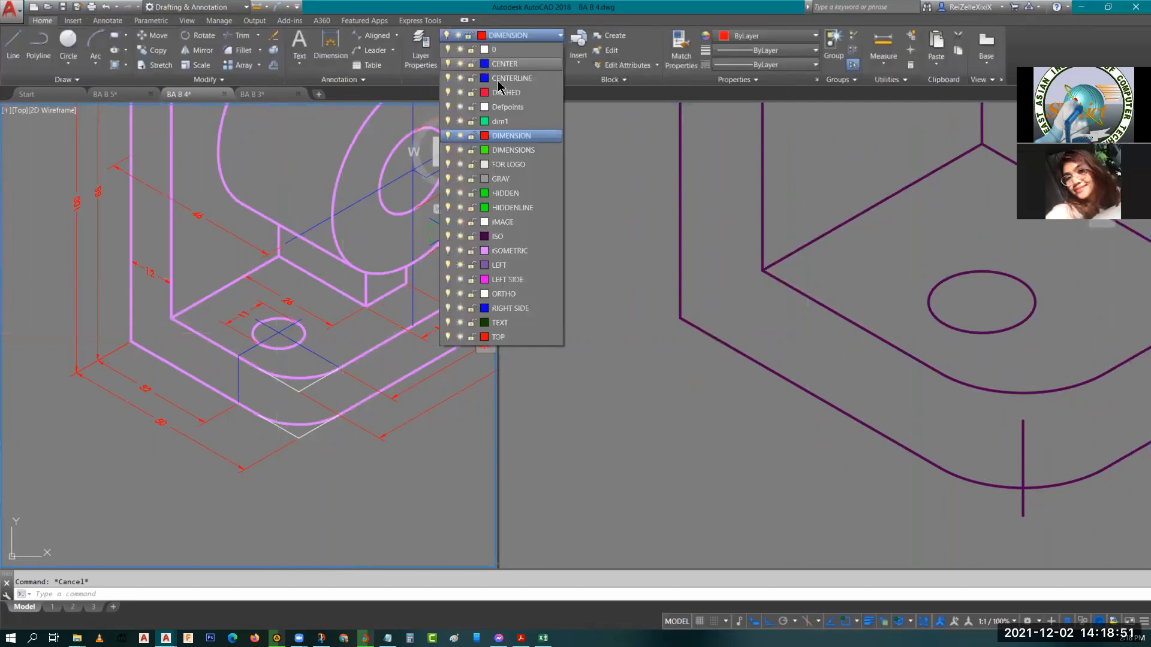
left_click(498, 64)
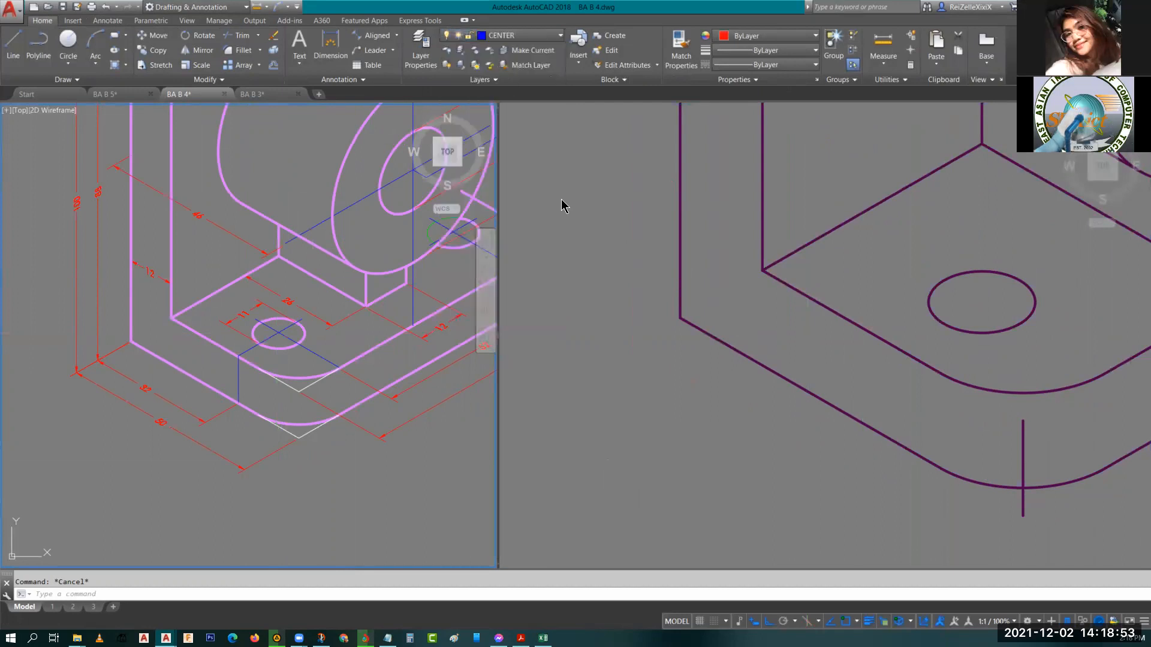
left_click(887, 292)
key("F5")
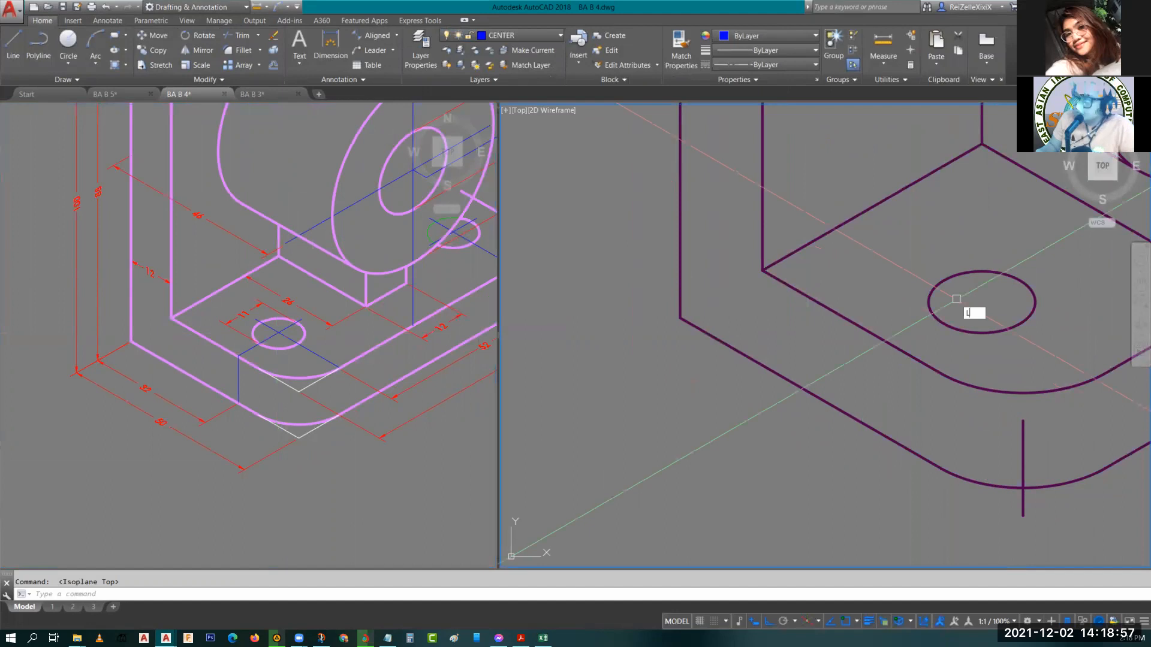
type("l")
key("Return")
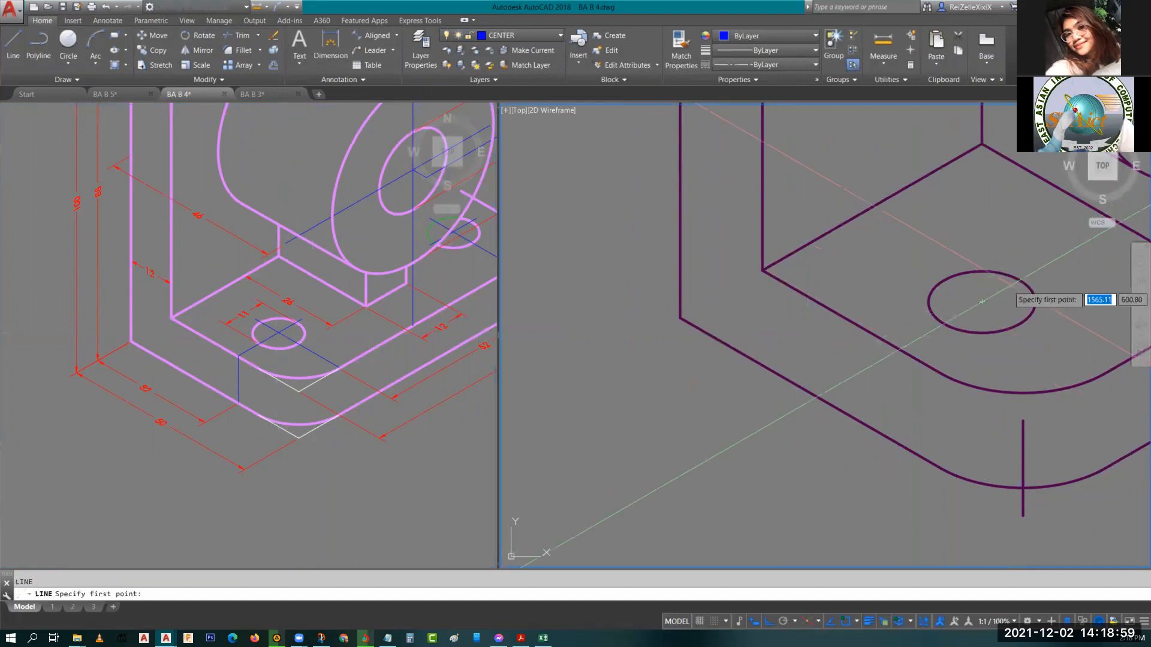
left_click(981, 302)
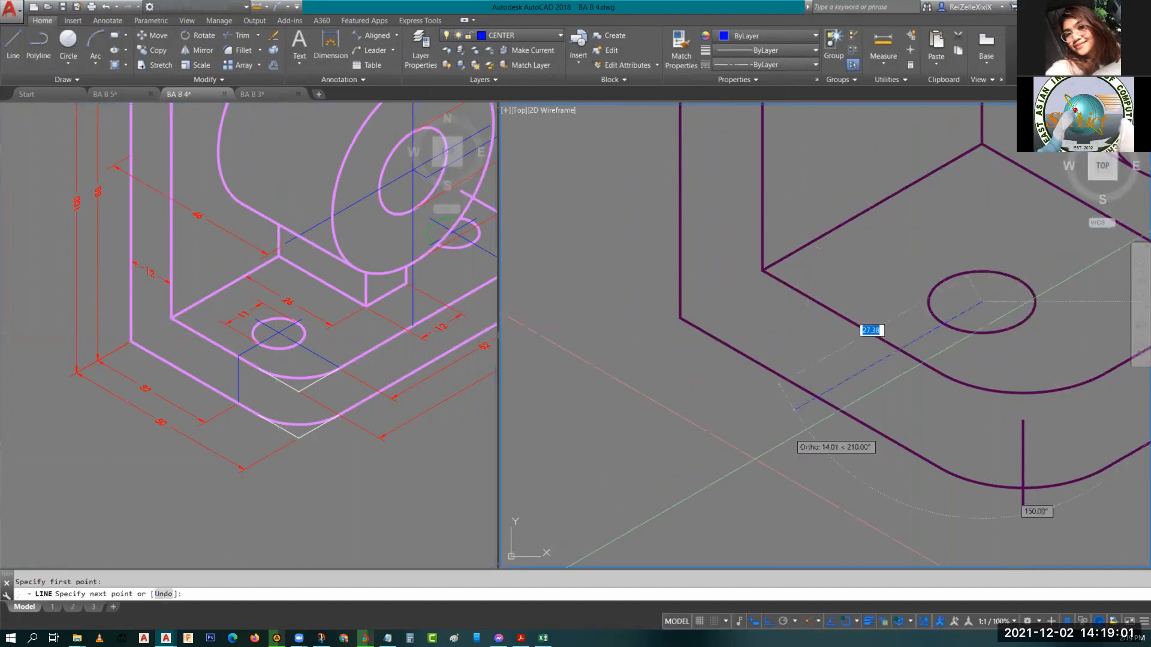
left_click(728, 486)
key("Escape")
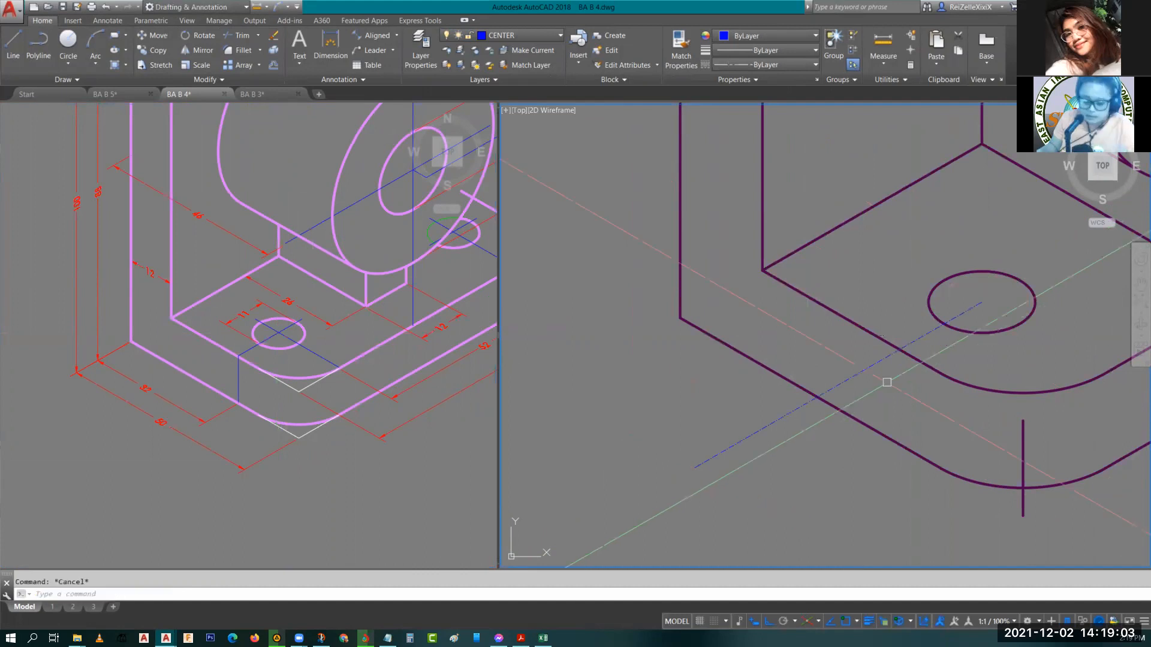
Draw a vertical centerline down from the end of the first centerline across the plate's front face.
key("F5")
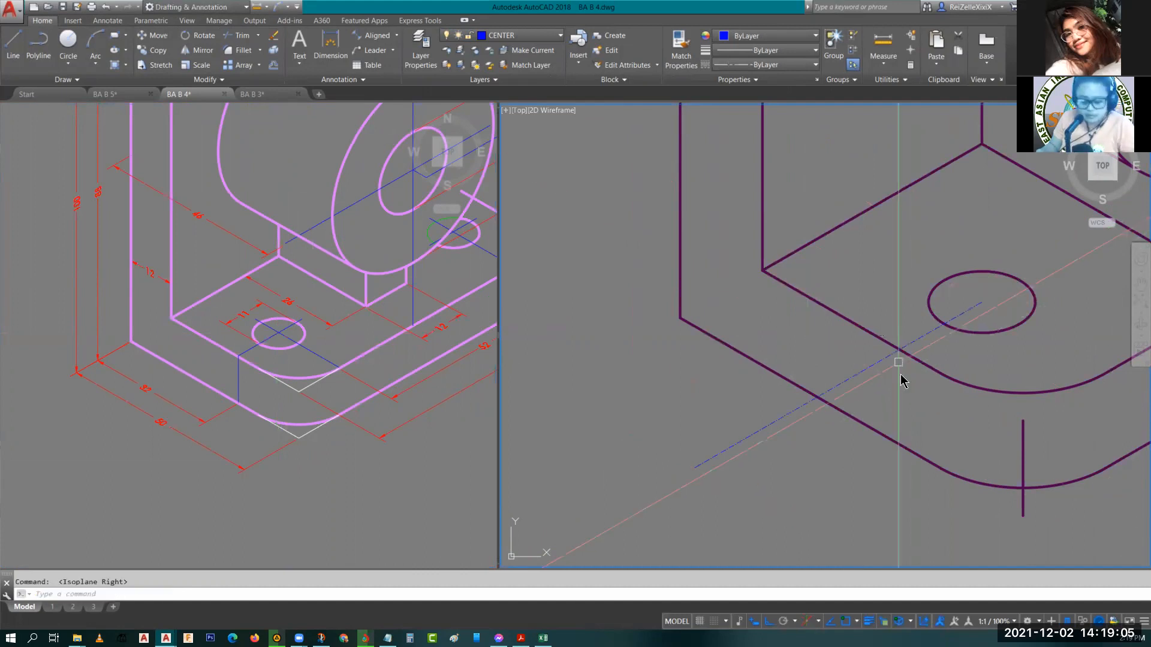
type("TR")
key("Return")
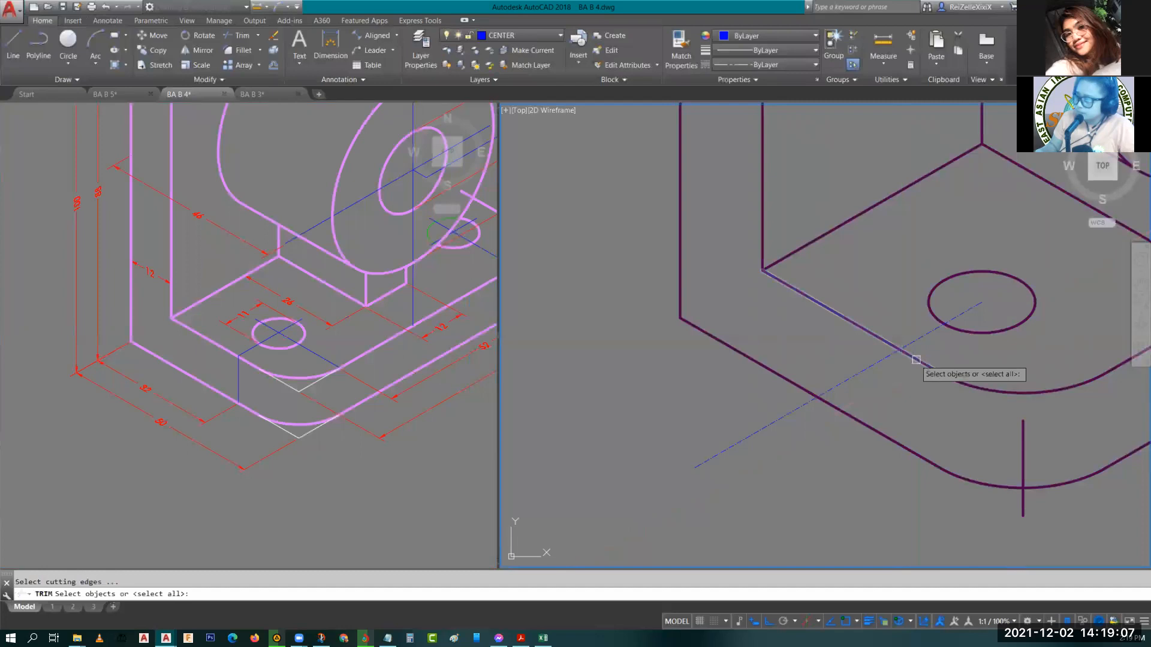
key("Return")
key("Escape")
type("l")
key("Return")
left_click(899, 349)
left_click(909, 519)
key("Return")
Trim the vertical centerline's lower end at the plate's bottom edge.
type("tr")
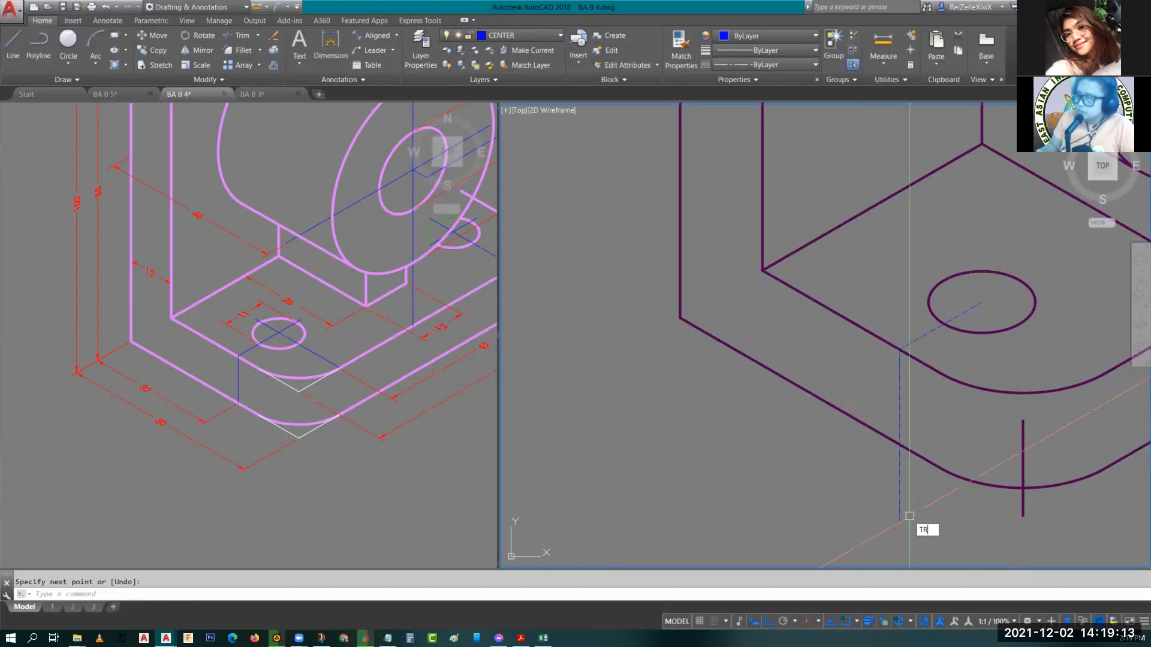
key("Return")
left_click(899, 481)
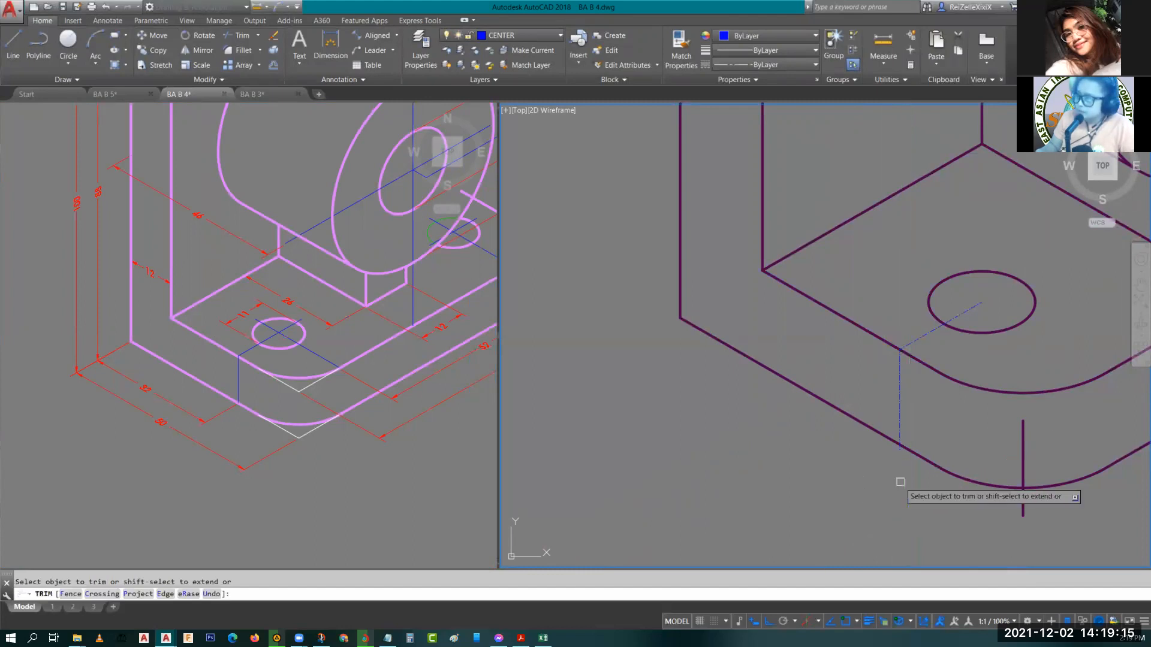
key("Escape")
Draw a centerline from the base hole's centre toward the plate's front-right edge.
scroll(835, 441, "down", 3)
scroll(692, 382, "up", 4)
middle_click_drag(692, 382, 842, 405)
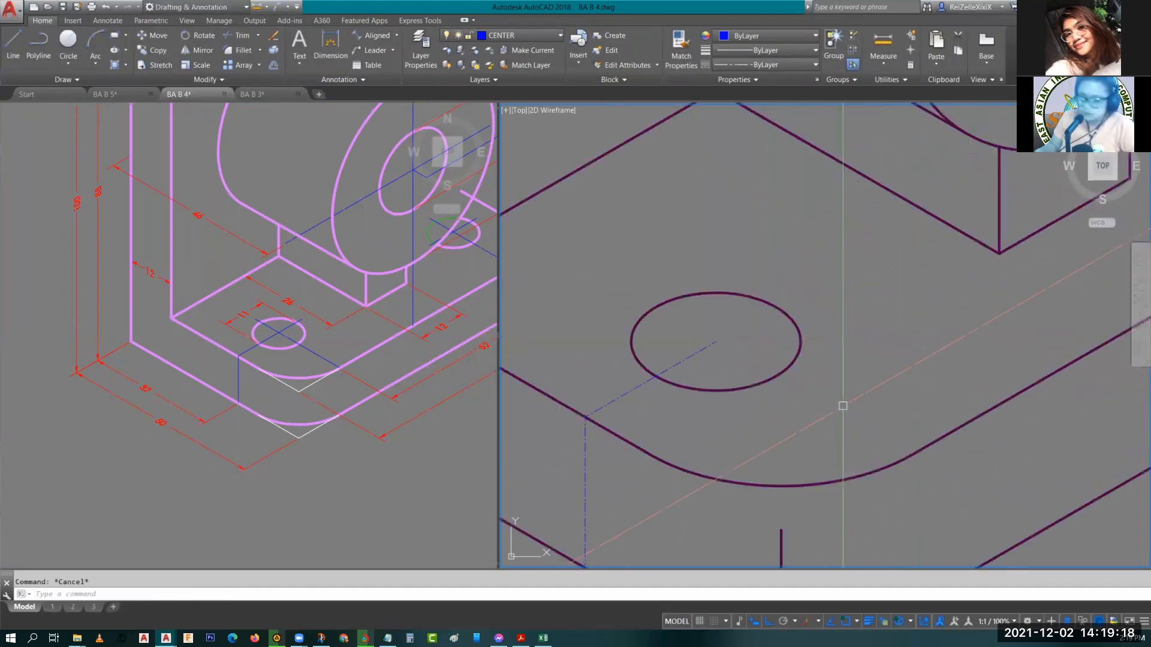
key("F5")
key("F5")
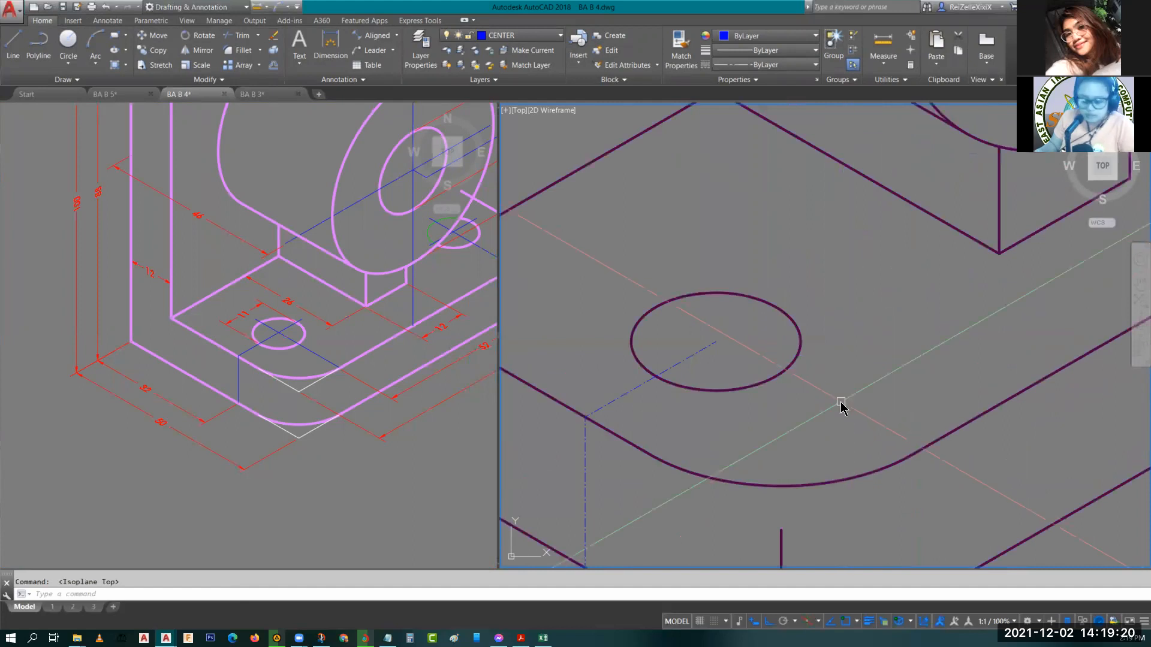
type("l")
key("Return")
left_click(715, 342)
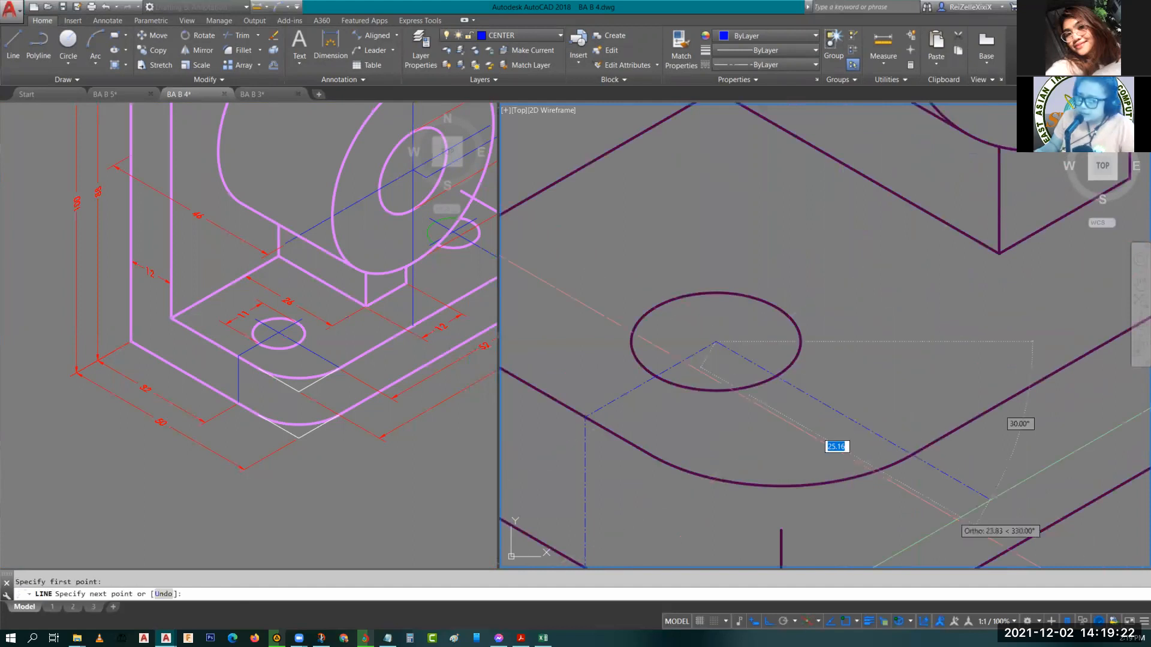
key("Escape")
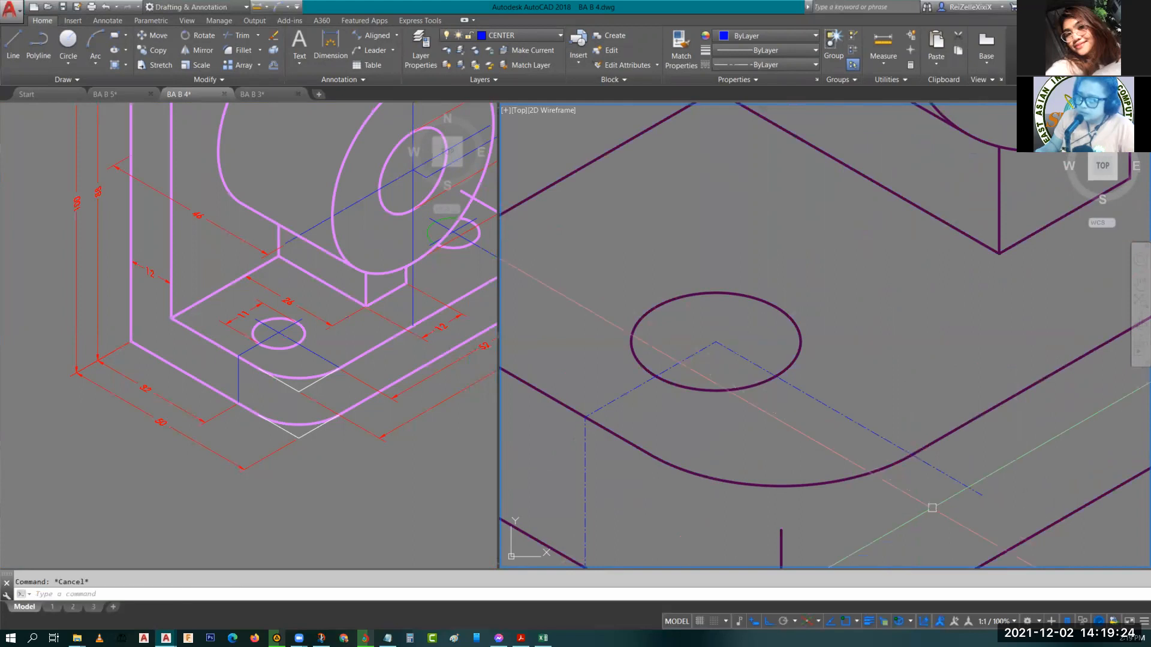
Trim the new centerline where it passes the plate's rounded front edge.
middle_click_drag(932, 507, 869, 416)
type("TR")
key("Return")
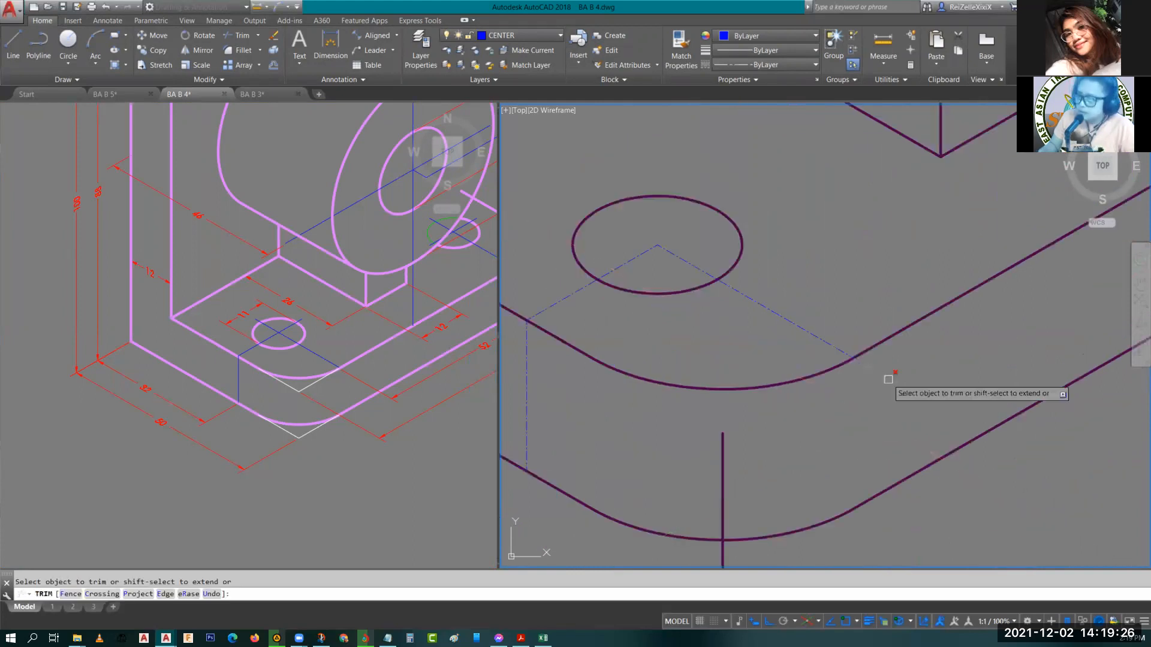
key("Escape")
Draw a 4-unit centerline from the boss hole's centre along the bore axis toward the front.
scroll(929, 363, "down", 2)
scroll(841, 371, "down", 3)
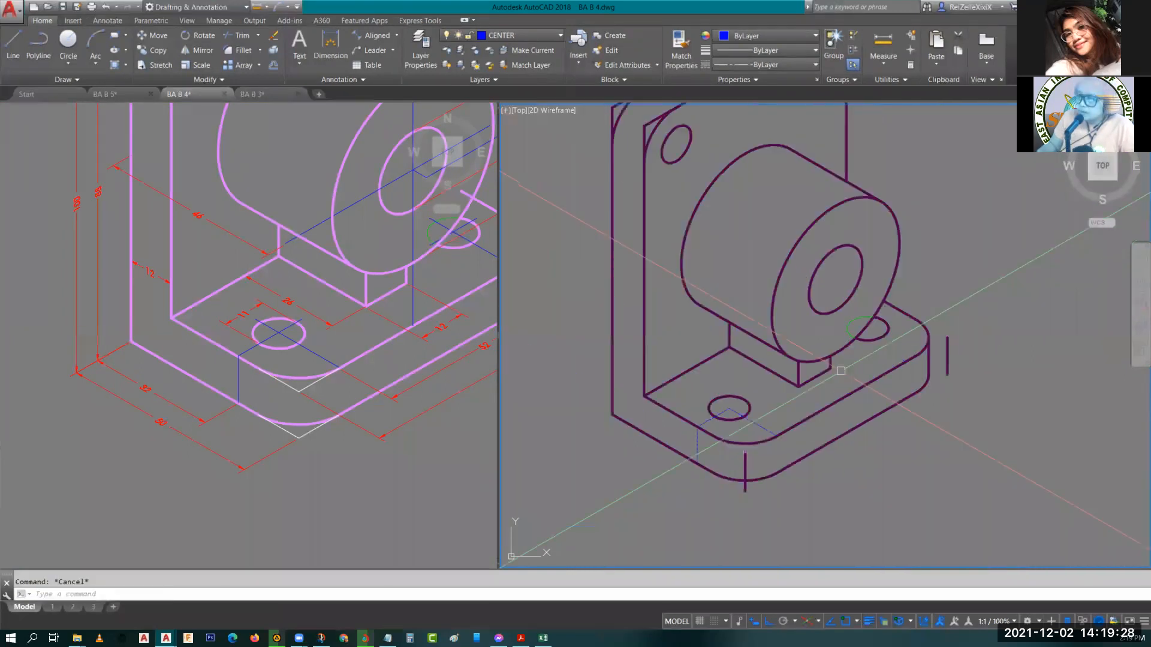
middle_click_drag(765, 335, 633, 420)
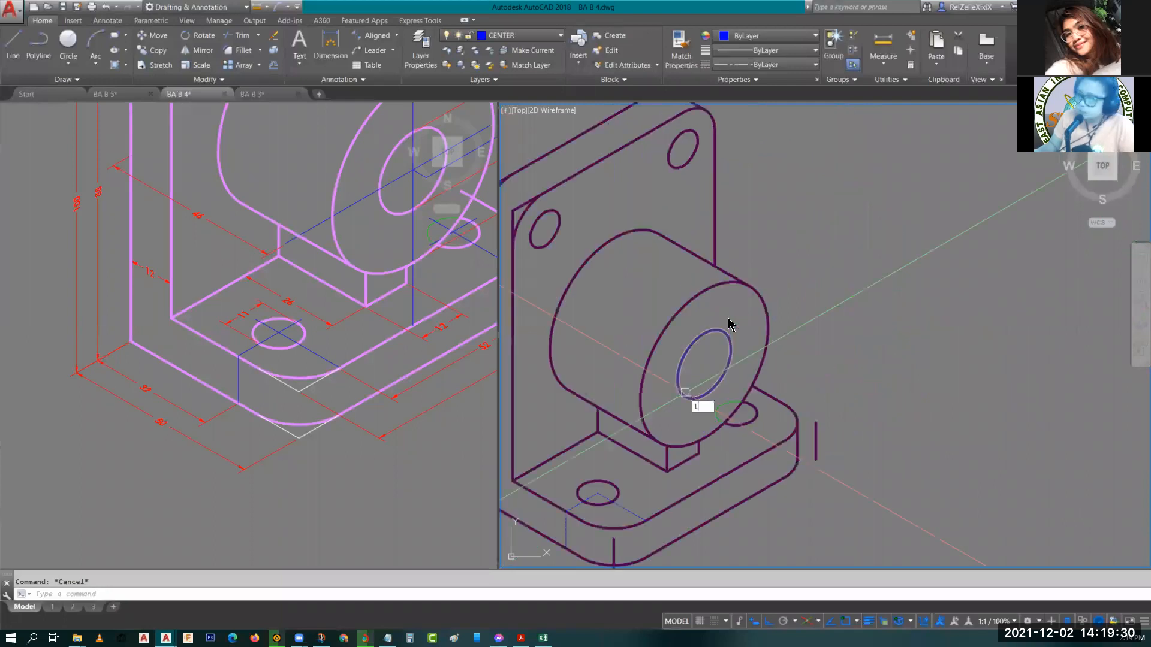
key("l")
key("Return")
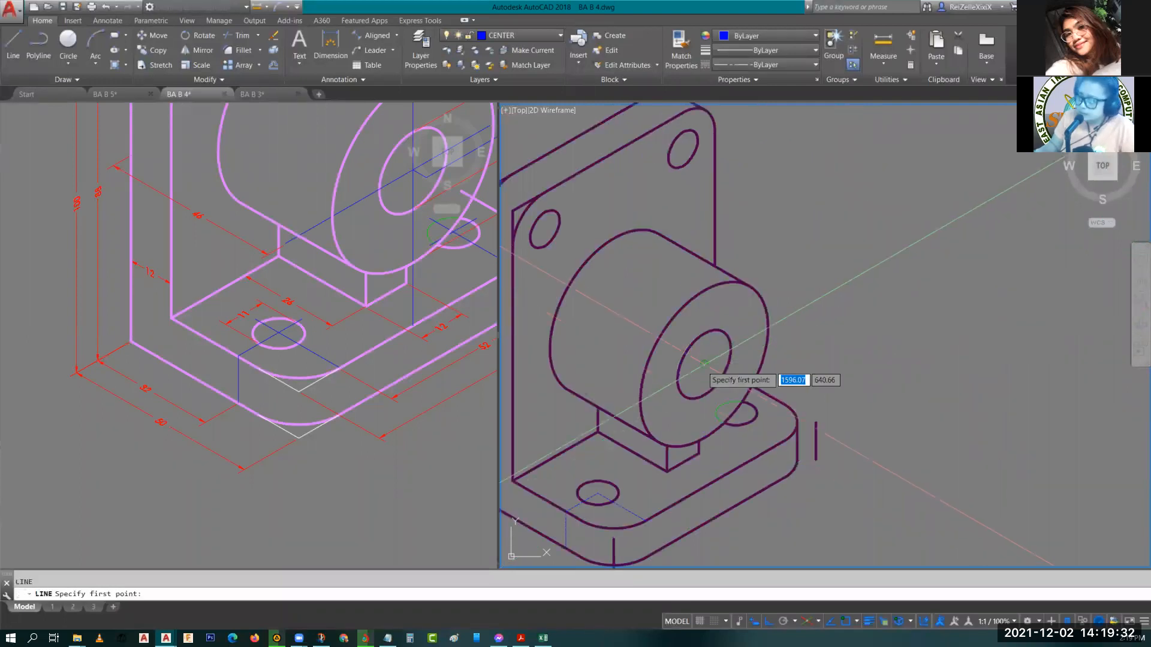
left_click(705, 364)
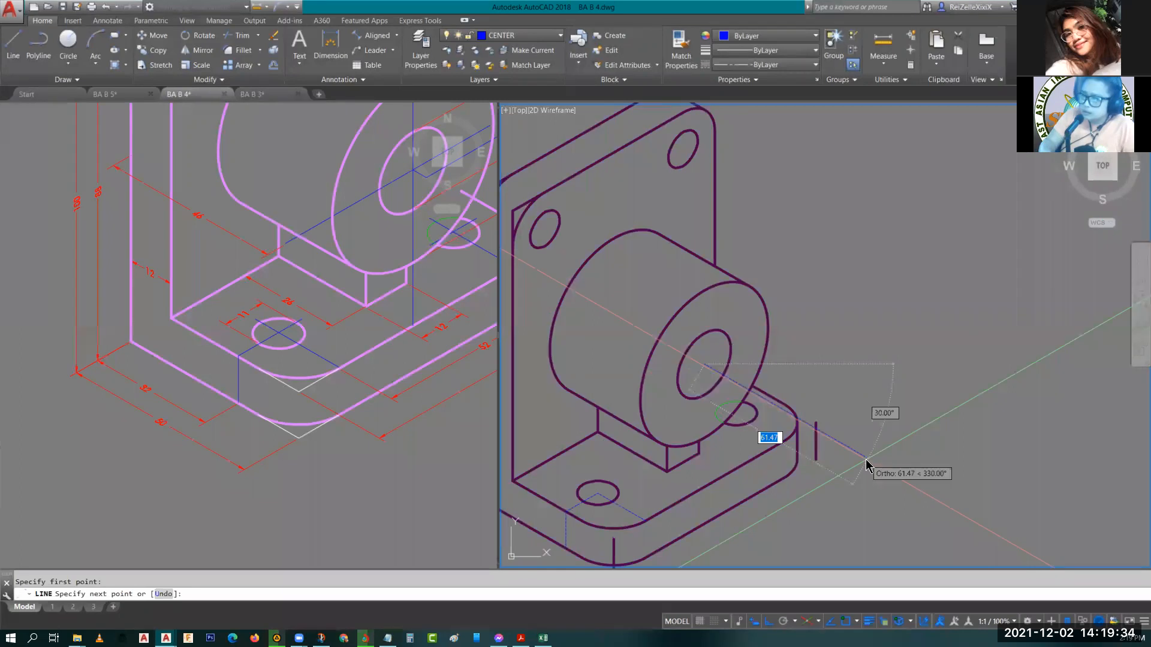
type("4")
key("Return")
key("F5")
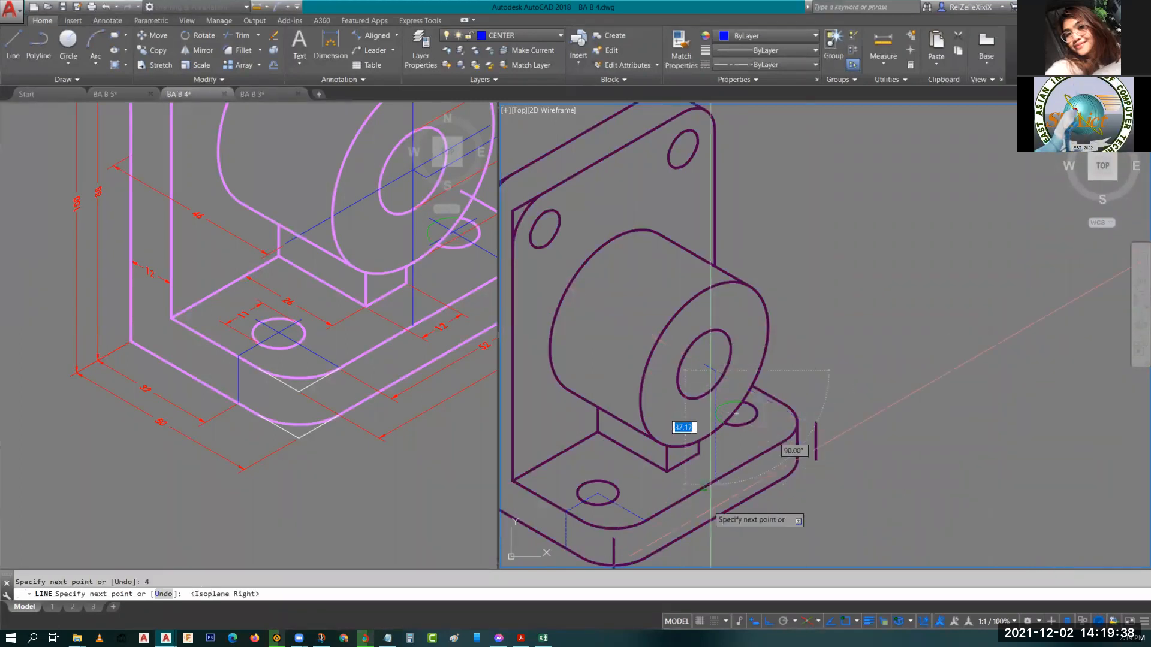
key("Escape")
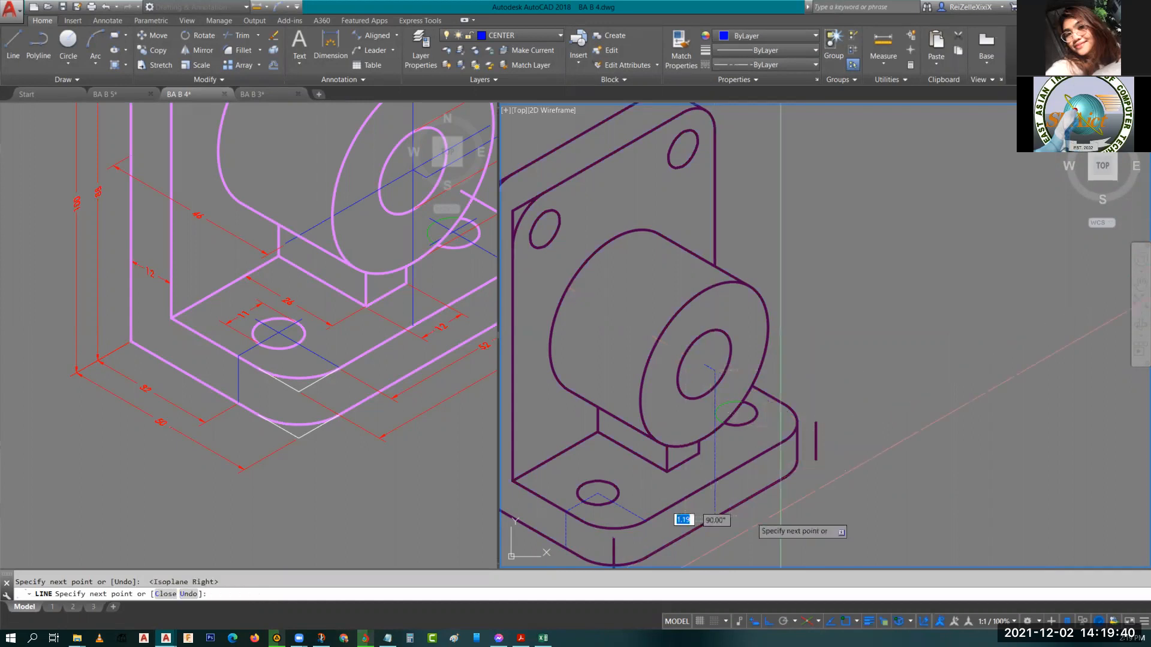
Pan the reference drawing to examine the boss and plate dimensions.
left_click(393, 362)
middle_click_drag(392, 362, 265, 448)
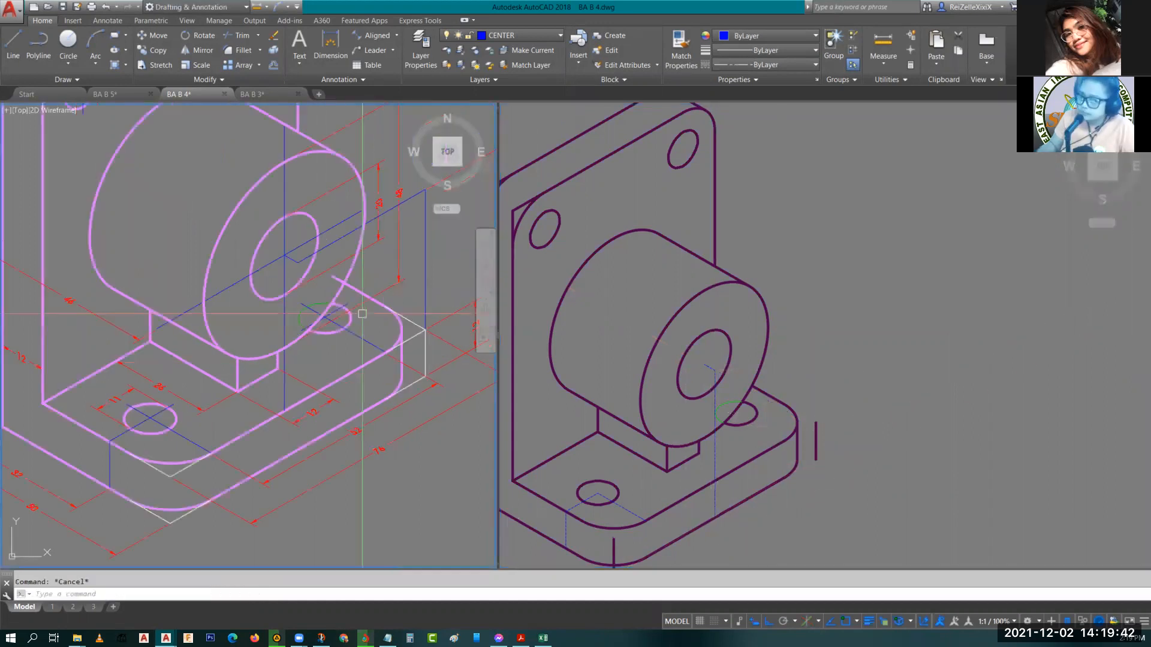
middle_click_drag(438, 335, 401, 351)
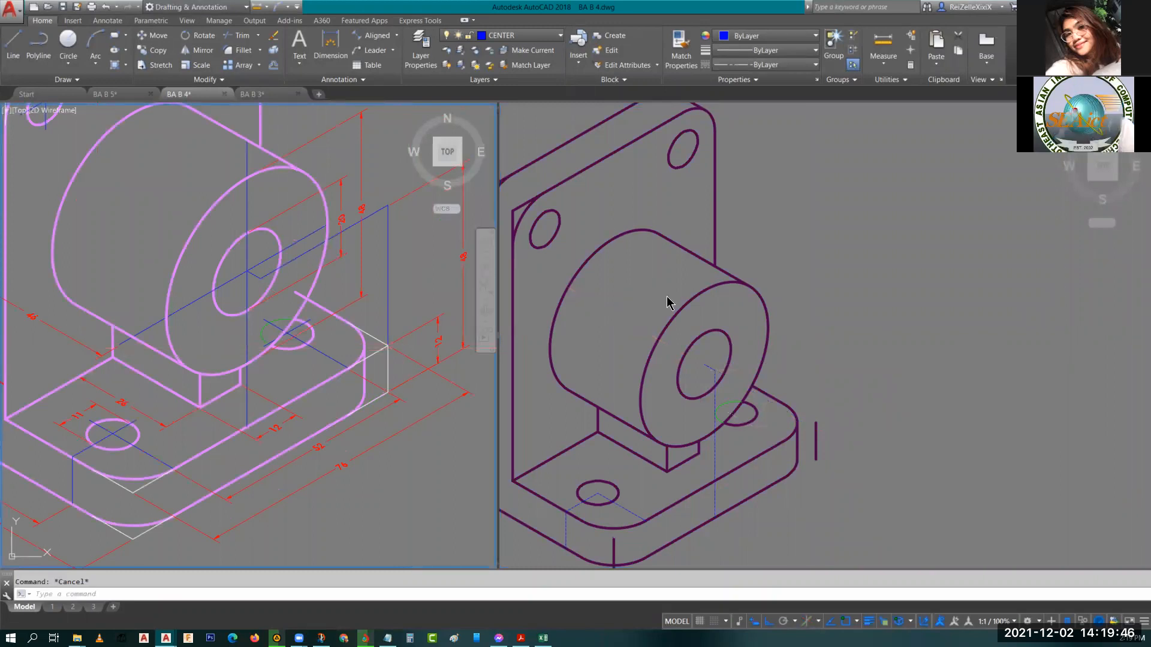
type("l")
key("Return")
left_click(704, 364)
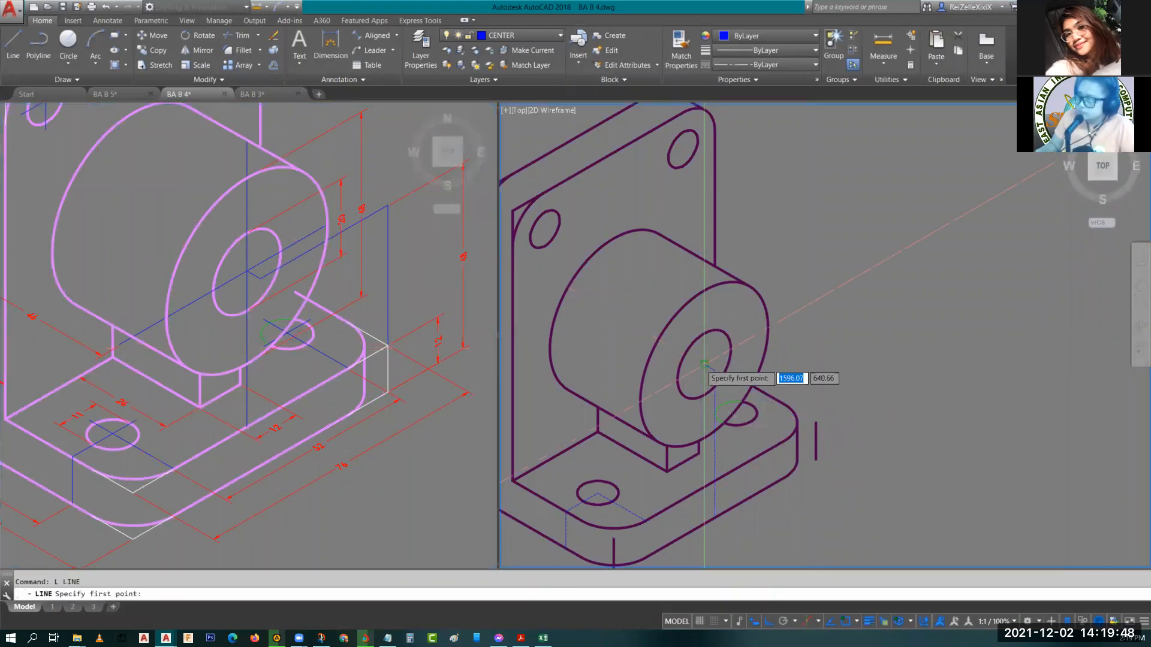
left_click(704, 364)
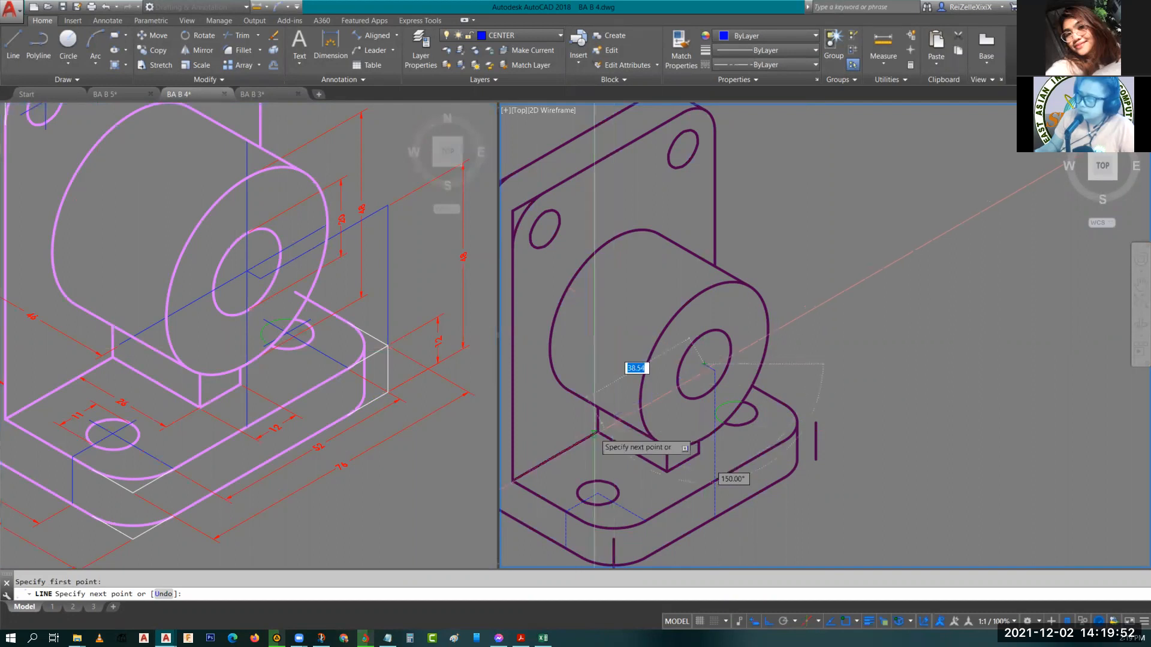
middle_click_drag(574, 437, 678, 366)
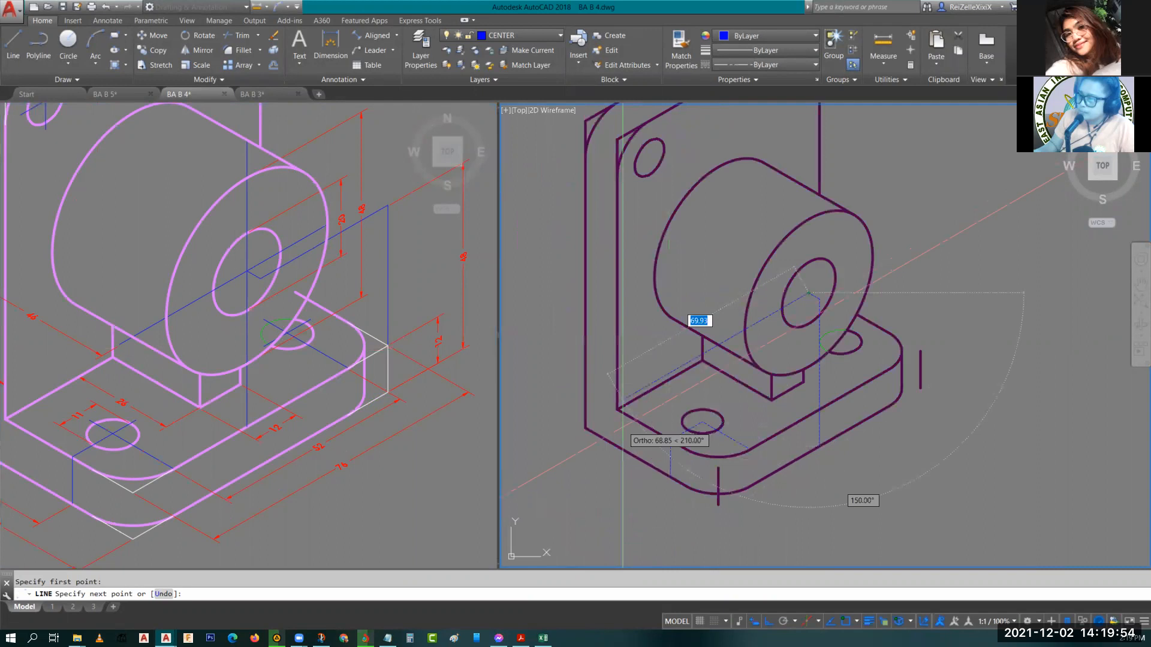
key("Escape")
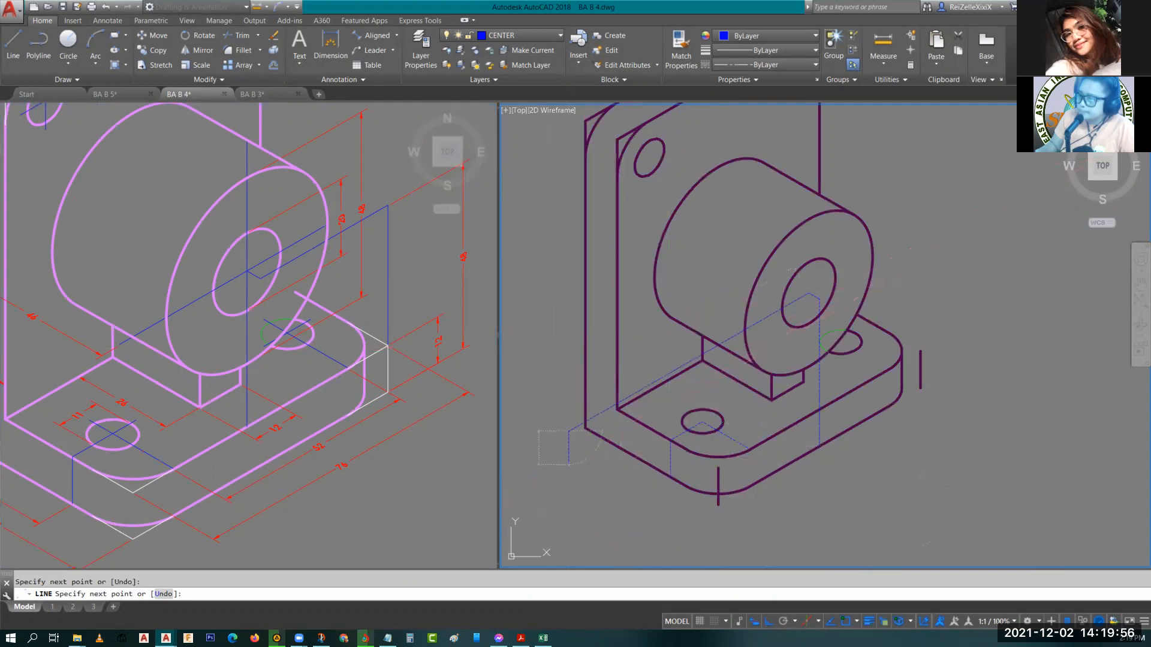
middle_click_drag(832, 257, 785, 330)
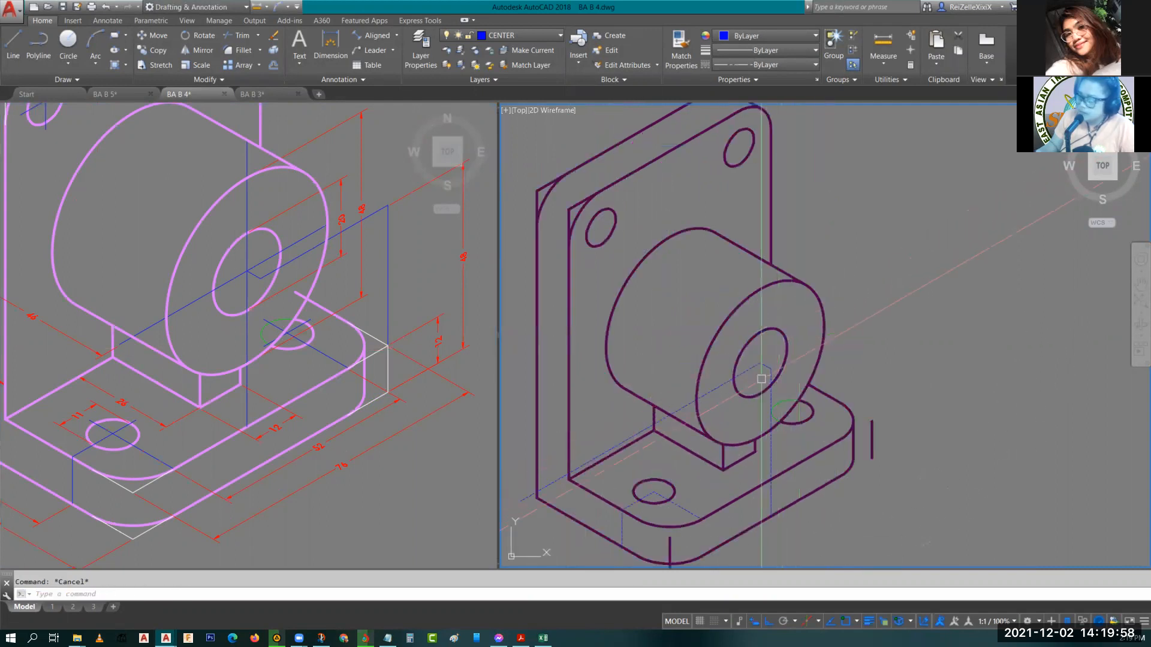
type("r")
key("Escape")
type("ex")
key("Return")
left_click(823, 318)
key("Return")
key("Escape")
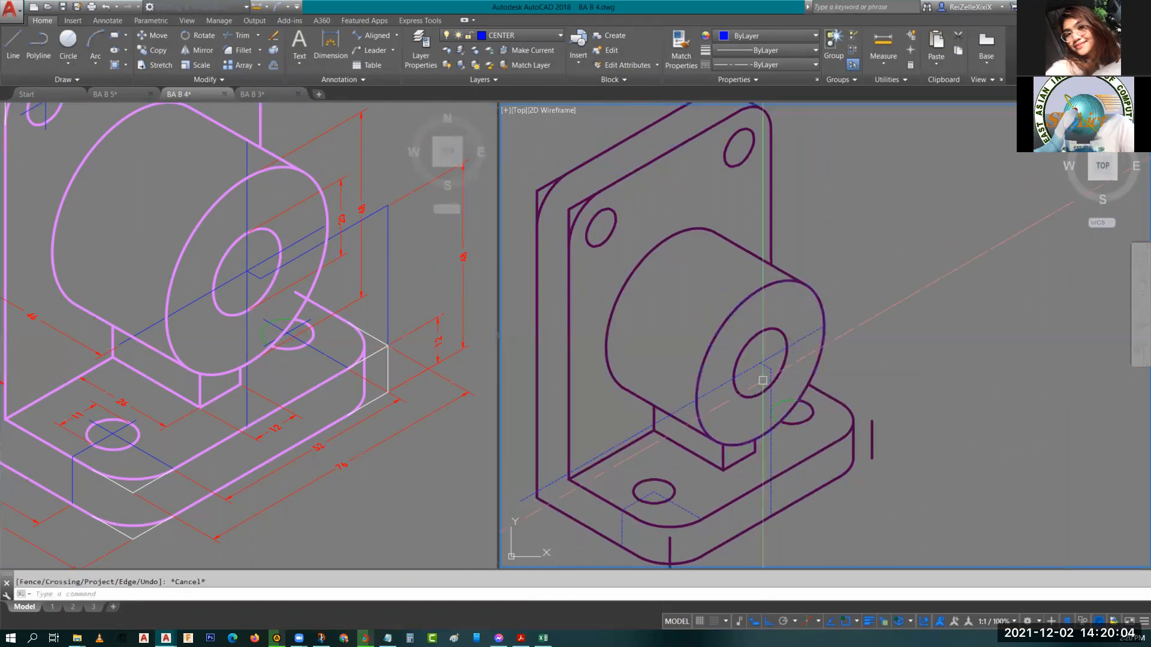
Draw a 36-unit vertical centerline up from the top of the short centerline at the plate's right end.
middle_click_drag(838, 362, 791, 293)
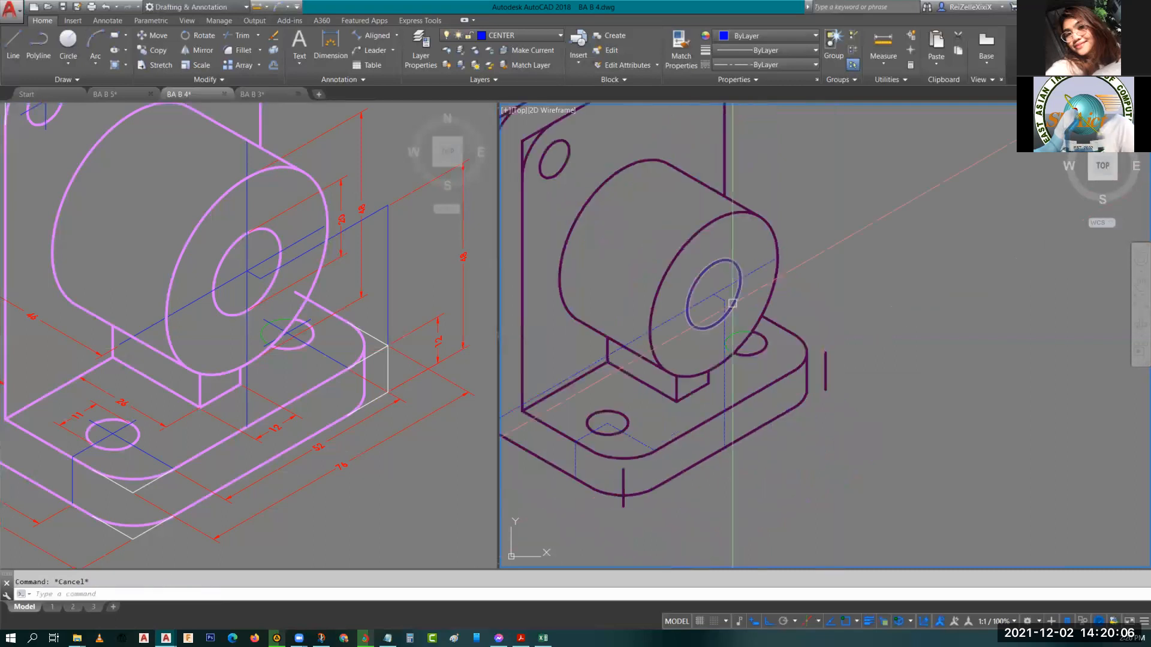
type("l")
key("Return")
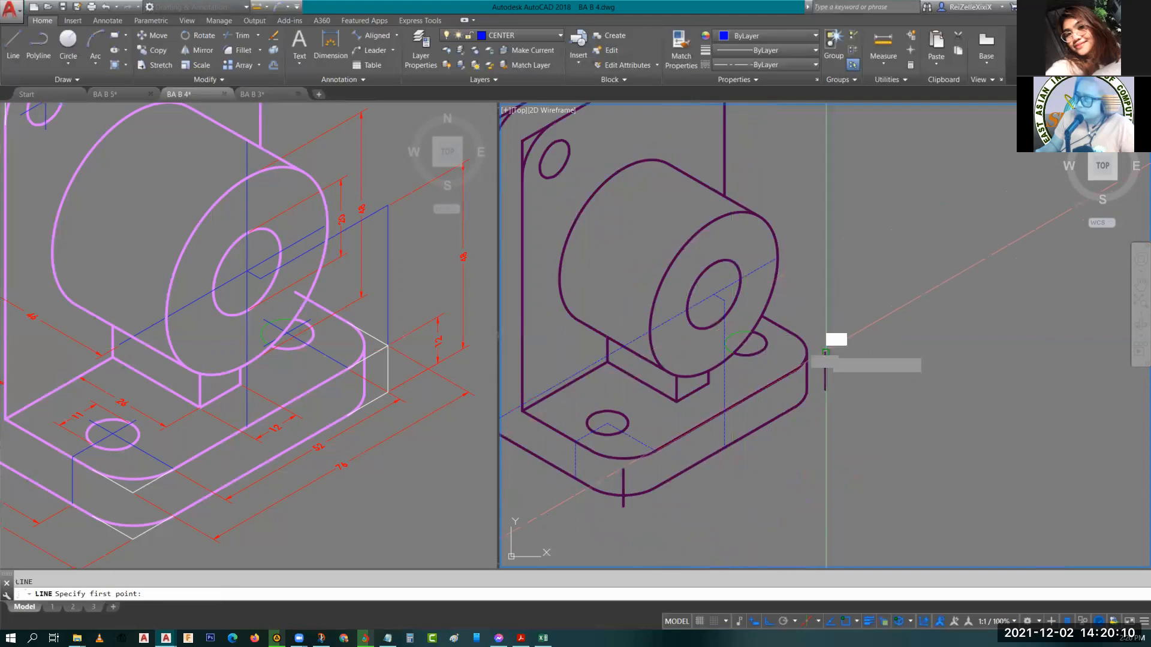
left_click(825, 353)
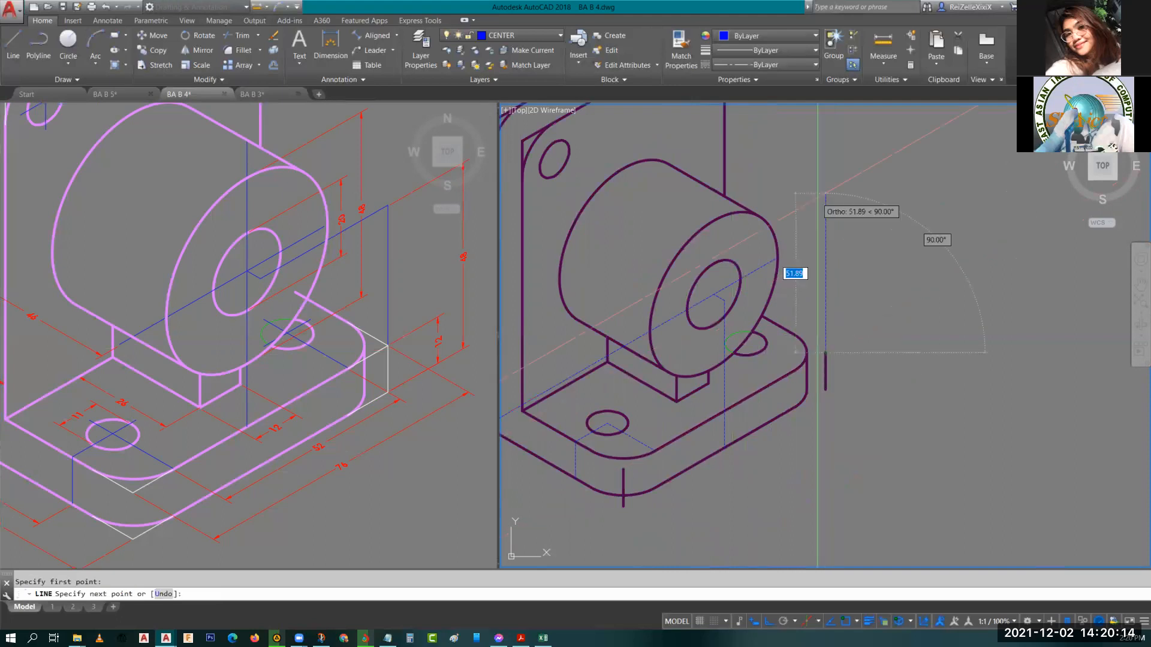
type("36")
key("Return")
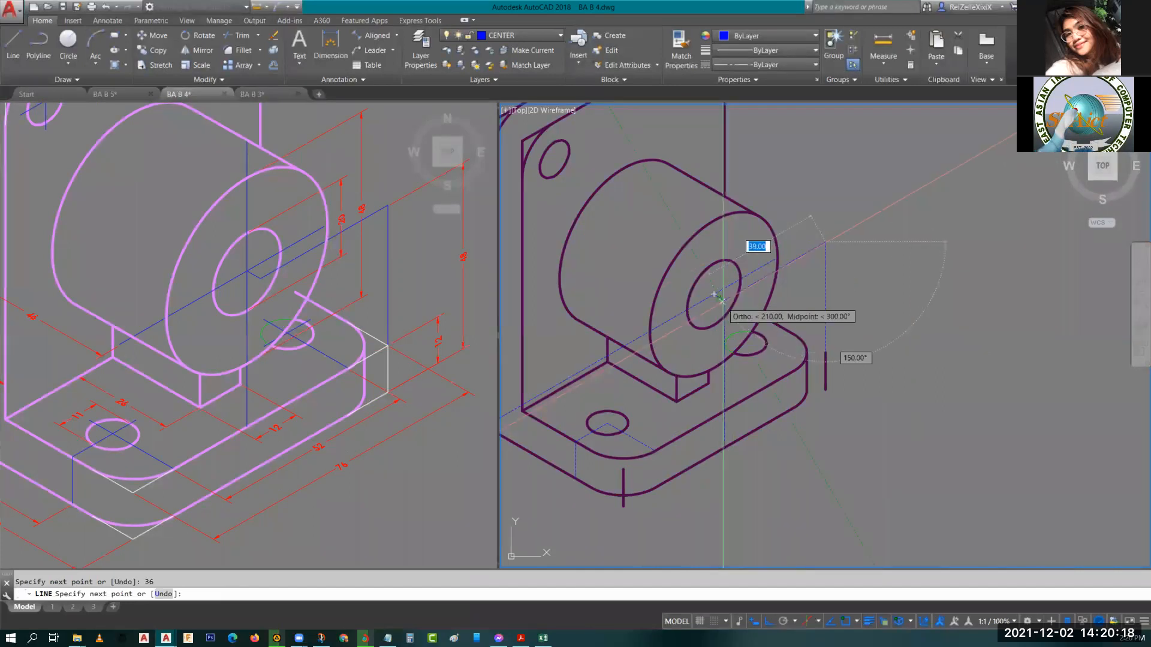
key("Escape")
Draw a centerline 12 units back from that vertical line's top, continuing to the right base hole's centre.
mouse_move(879, 296)
middle_mouse_down()
mouse_move(875, 264)
mouse_move(869, 324)
middle_mouse_up()
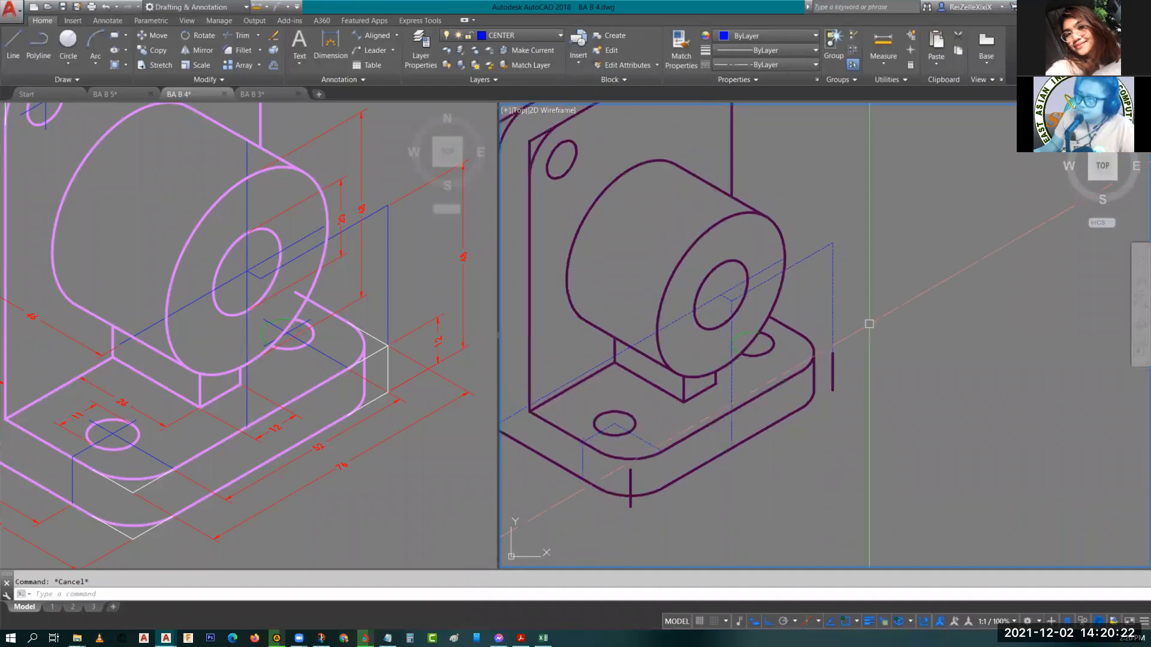
scroll(727, 345, "up", 2)
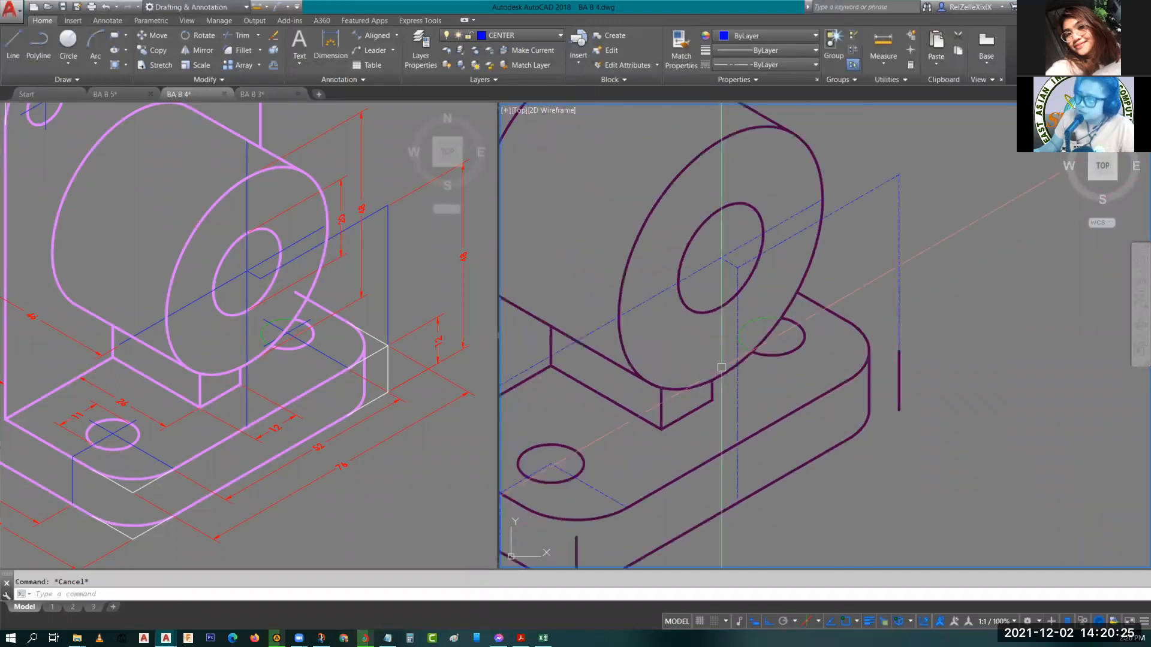
middle_click_drag(599, 460, 659, 407)
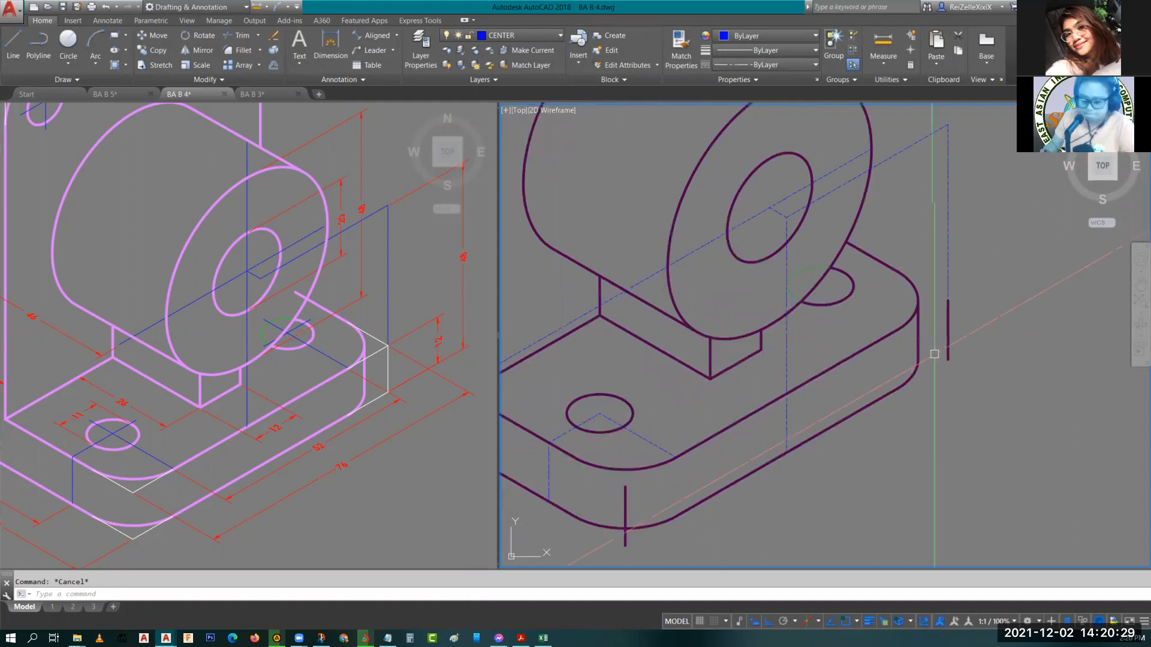
type("l")
key("Return")
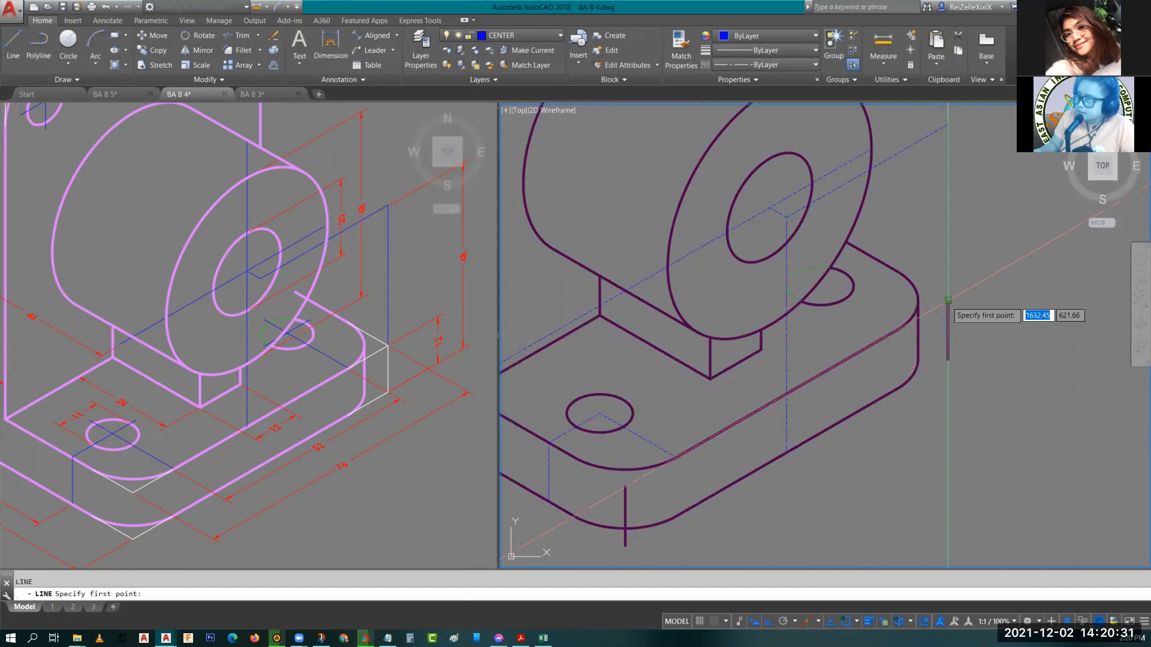
left_click(948, 300)
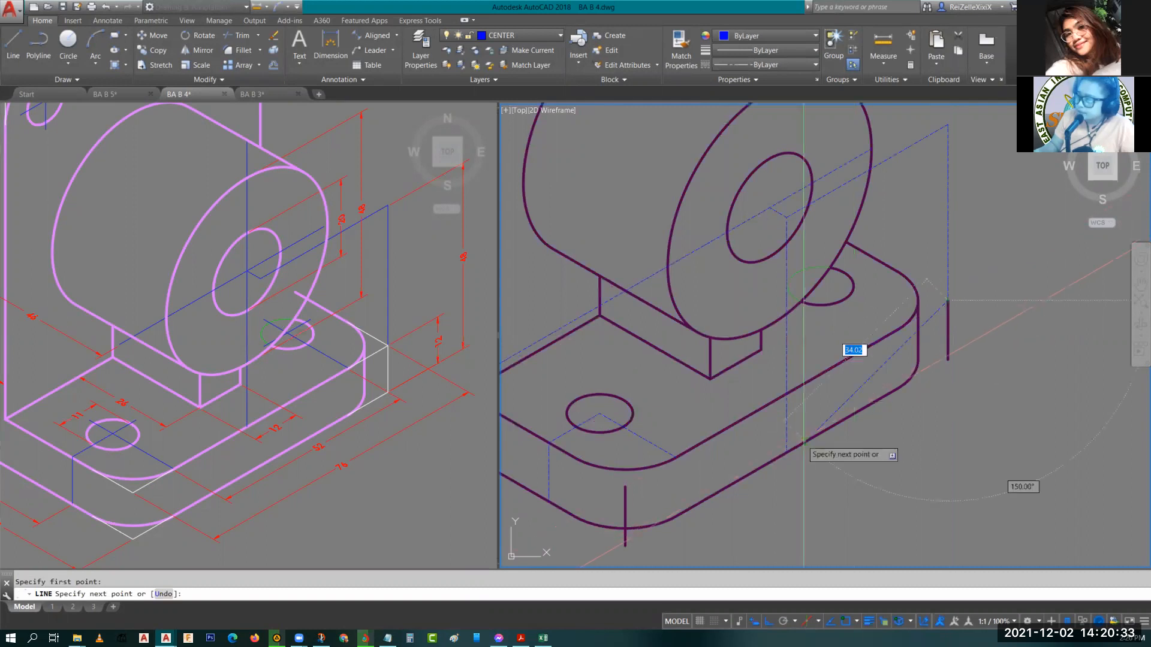
type("12")
key("Return")
key("F5")
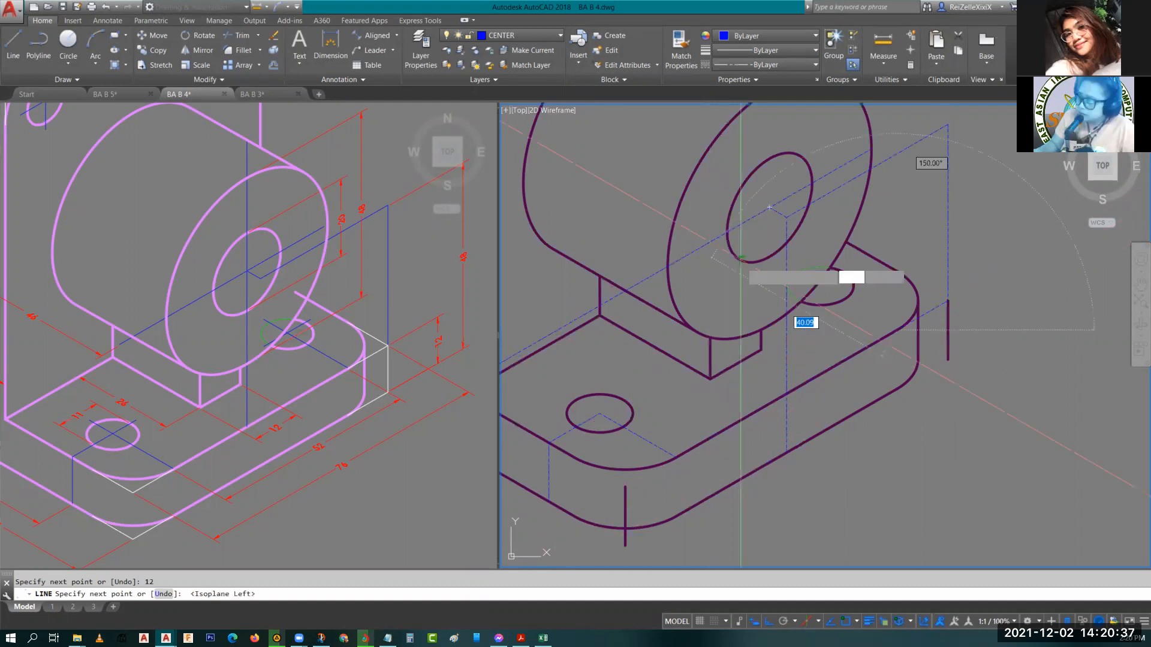
scroll(741, 259, "up", 4)
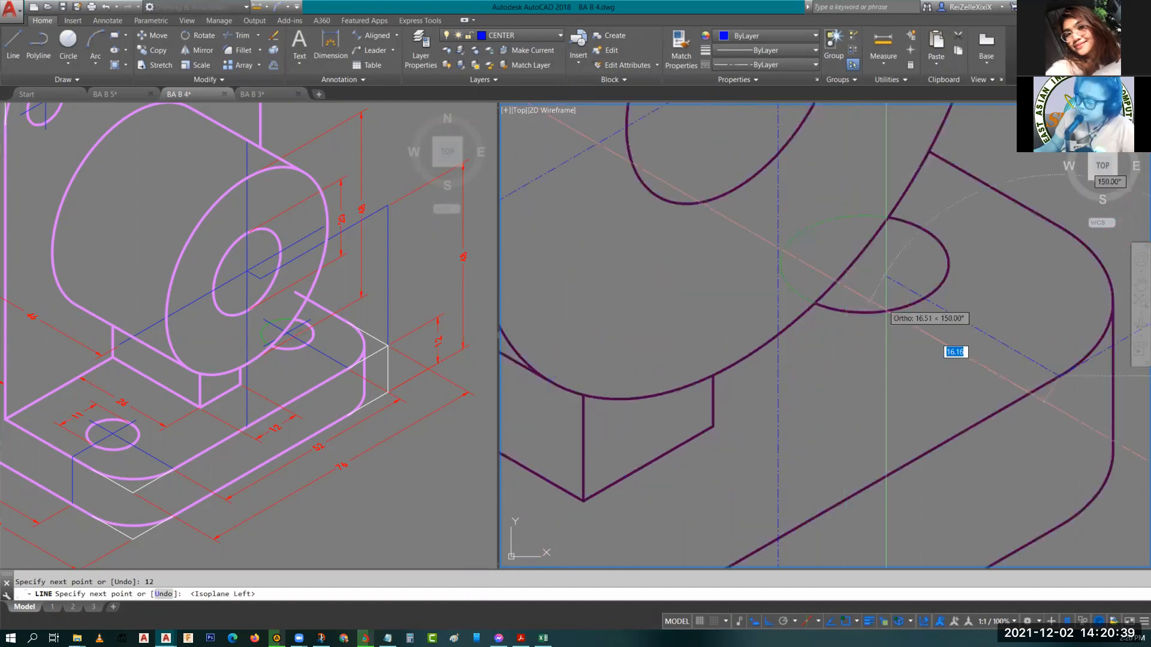
left_click(864, 264)
key("Escape")
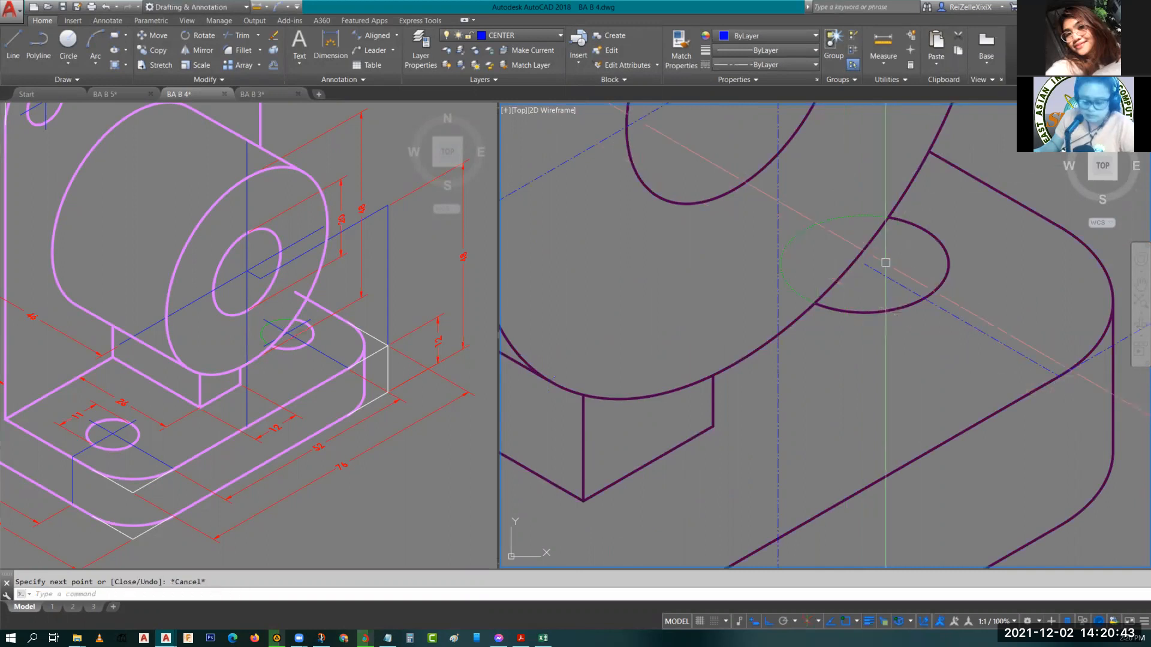
Try to extend the new centerline to the right base hole's edge.
key("F5")
key("space")
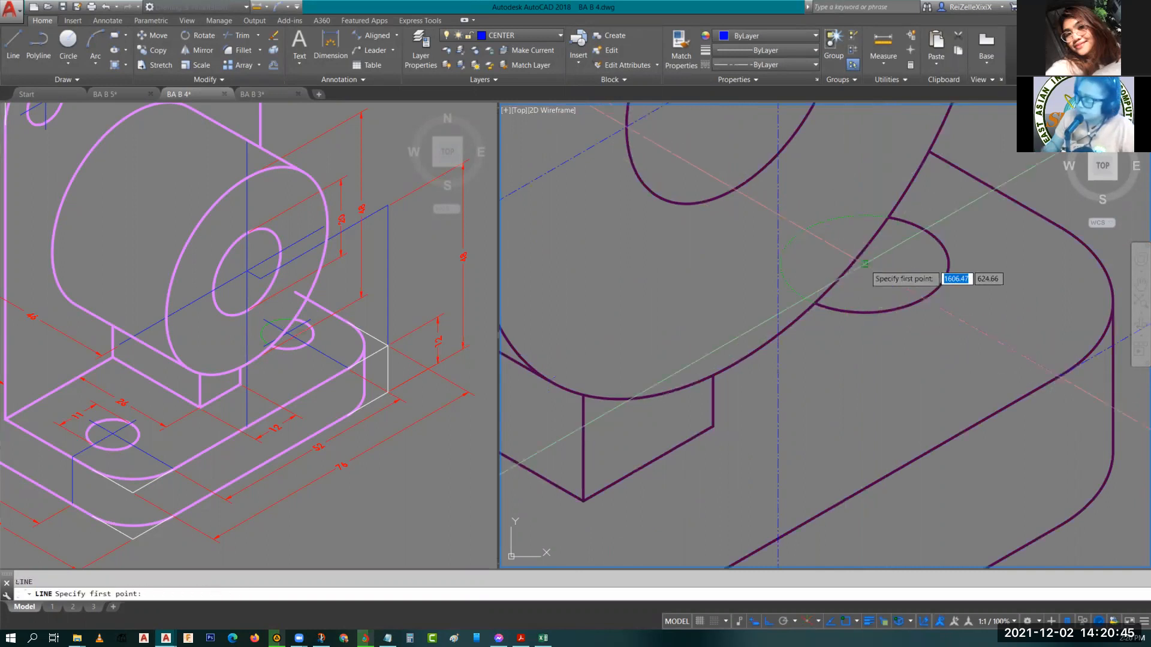
left_click(865, 264)
key("Escape")
type("ex")
key("space")
left_click(854, 310)
key("space")
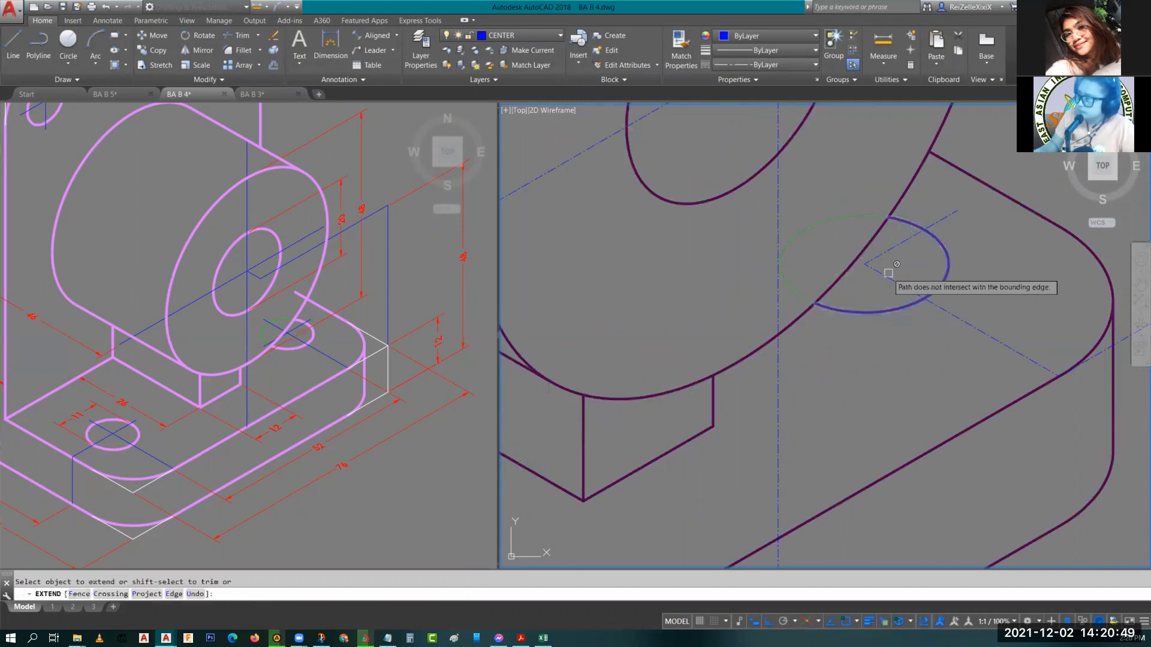
key("Escape")
key("space")
left_click(805, 295)
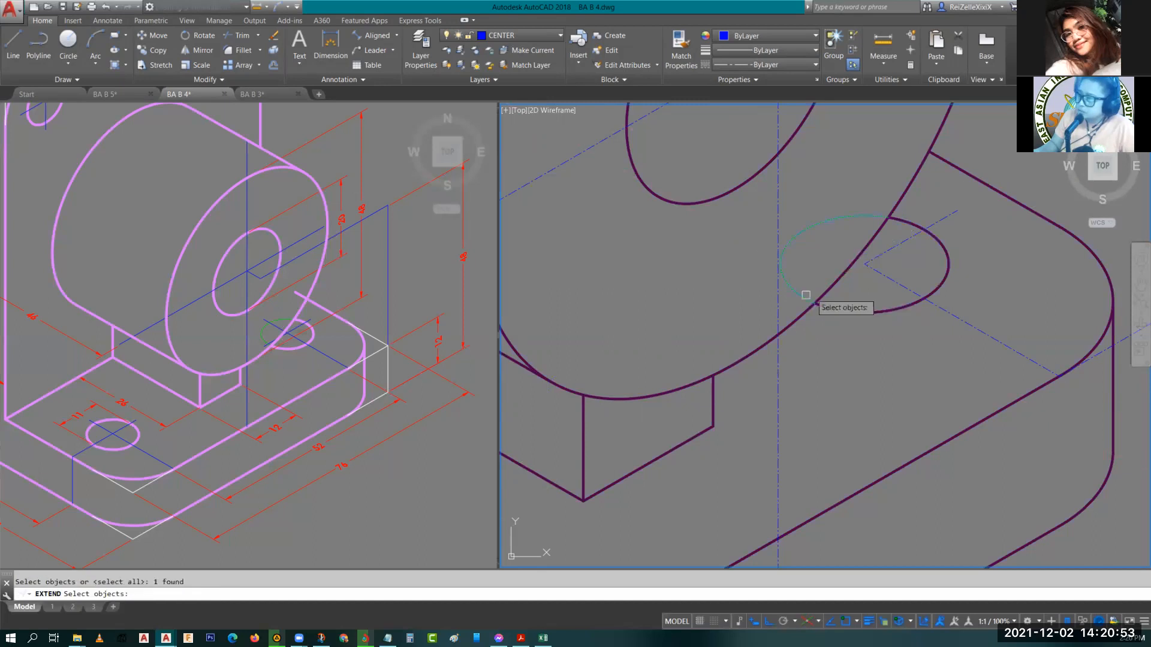
key("space")
key("Escape")
mouse_move(911, 273)
middle_mouse_down()
mouse_move(935, 326)
mouse_move(915, 308)
middle_mouse_up()
mouse_move(951, 270)
middle_mouse_down()
mouse_move(937, 305)
mouse_move(909, 306)
middle_mouse_up()
scroll(938, 305, "down", 2)
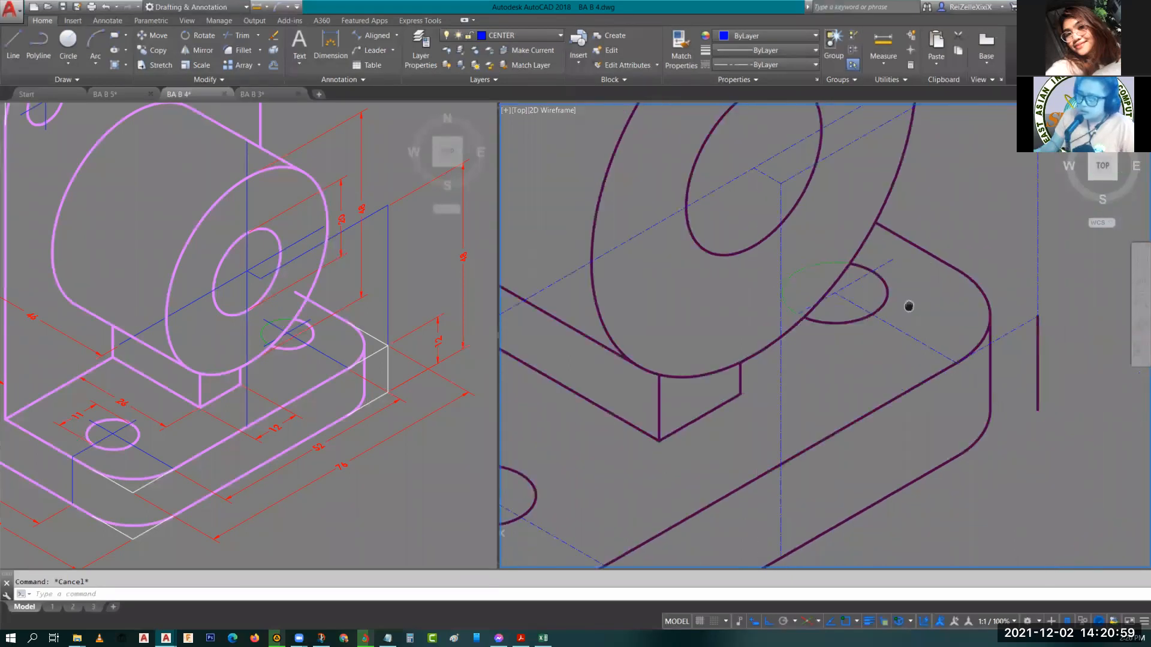
scroll(812, 354, "down", 3)
scroll(811, 354, "down", 3)
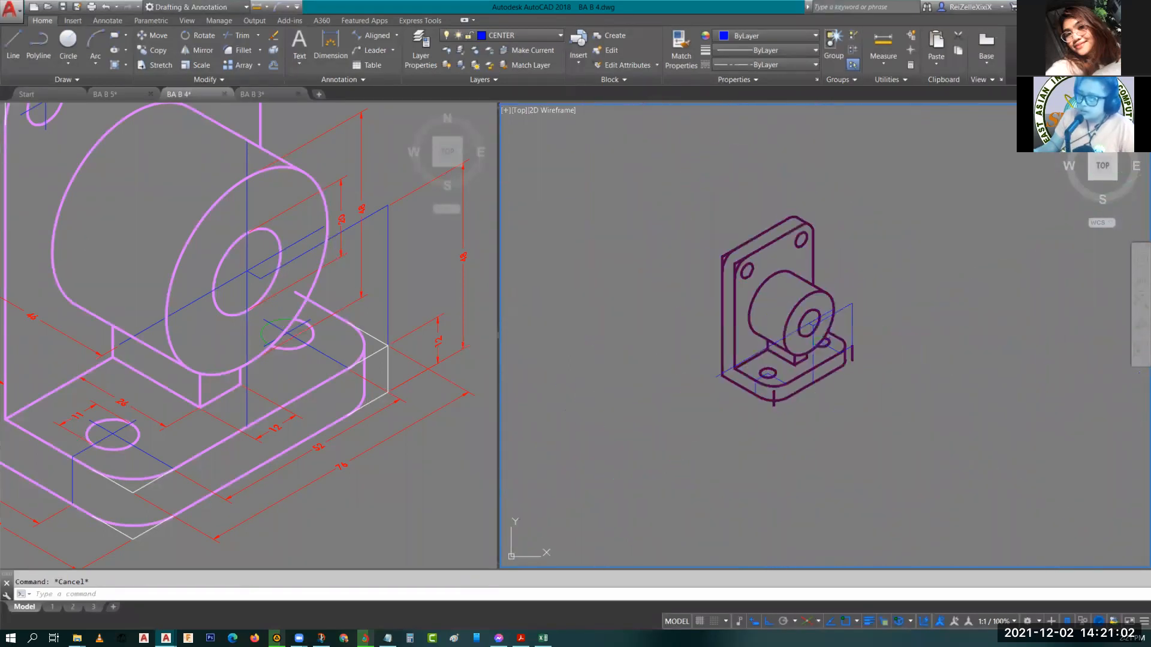
middle_click_drag(75, 228, 222, 339)
scroll(157, 230, "up", 4)
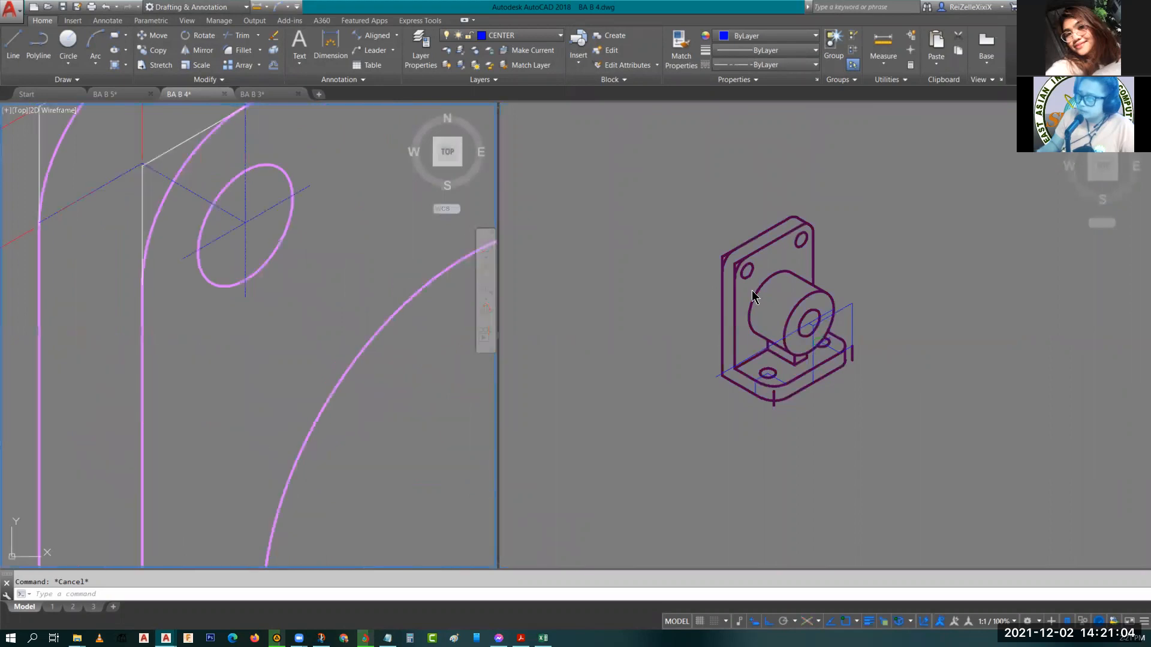
left_click(768, 276)
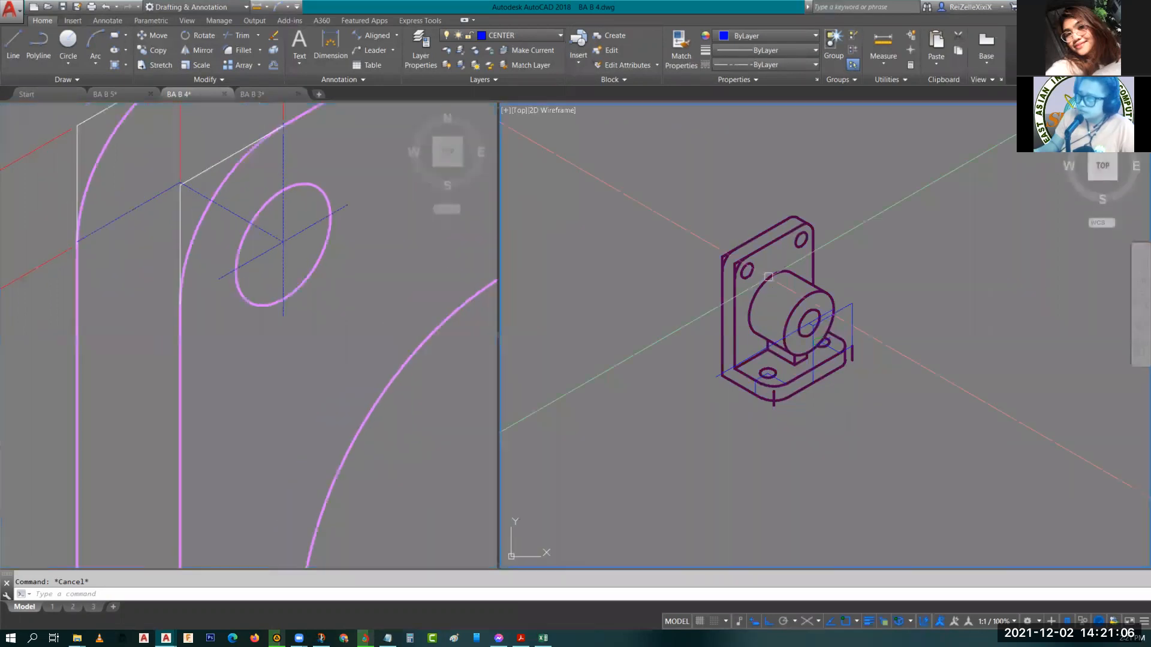
scroll(768, 276, "up", 8)
type("l")
key("Return")
left_click(789, 298)
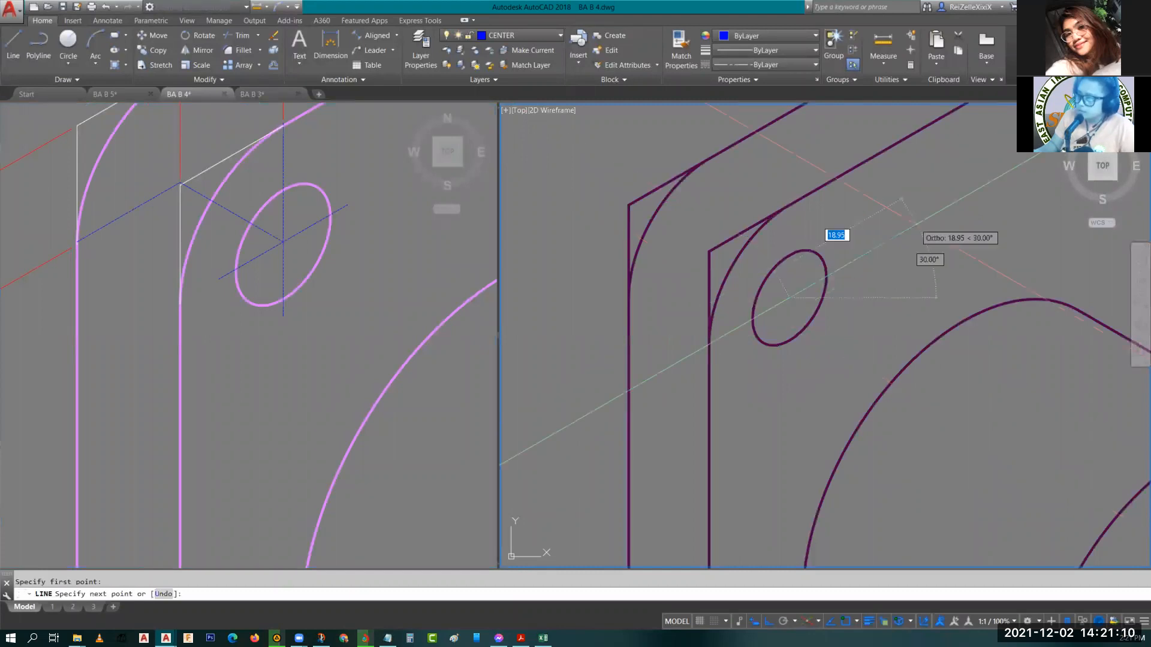
scroll(904, 233, "down", 2)
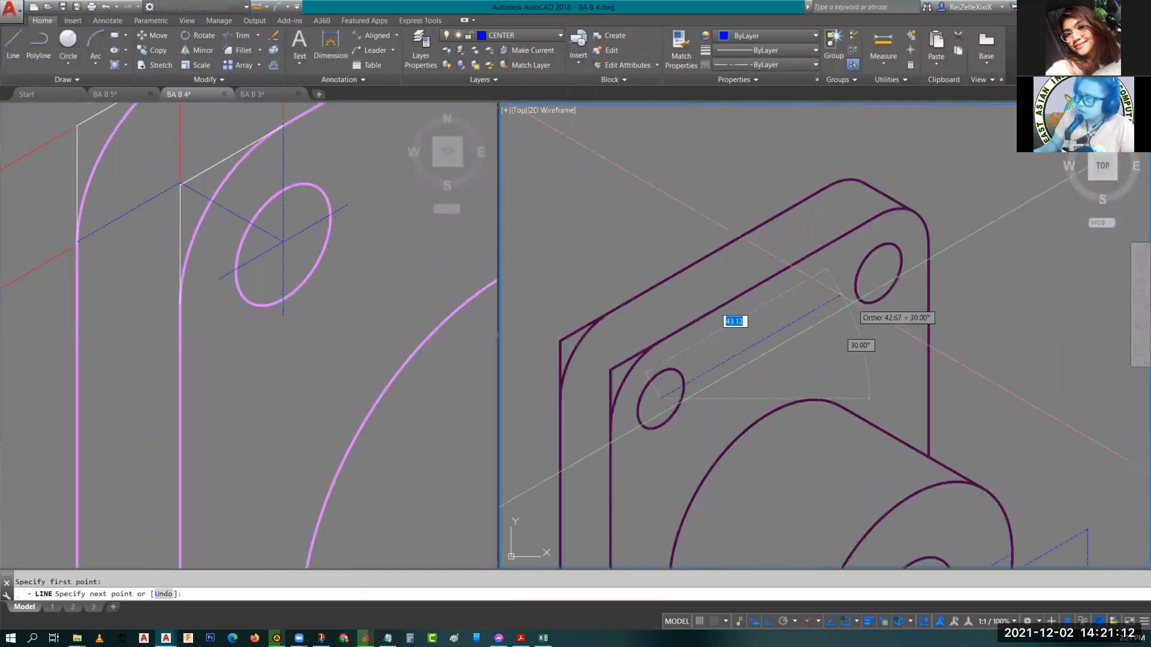
scroll(916, 238, "up", 3)
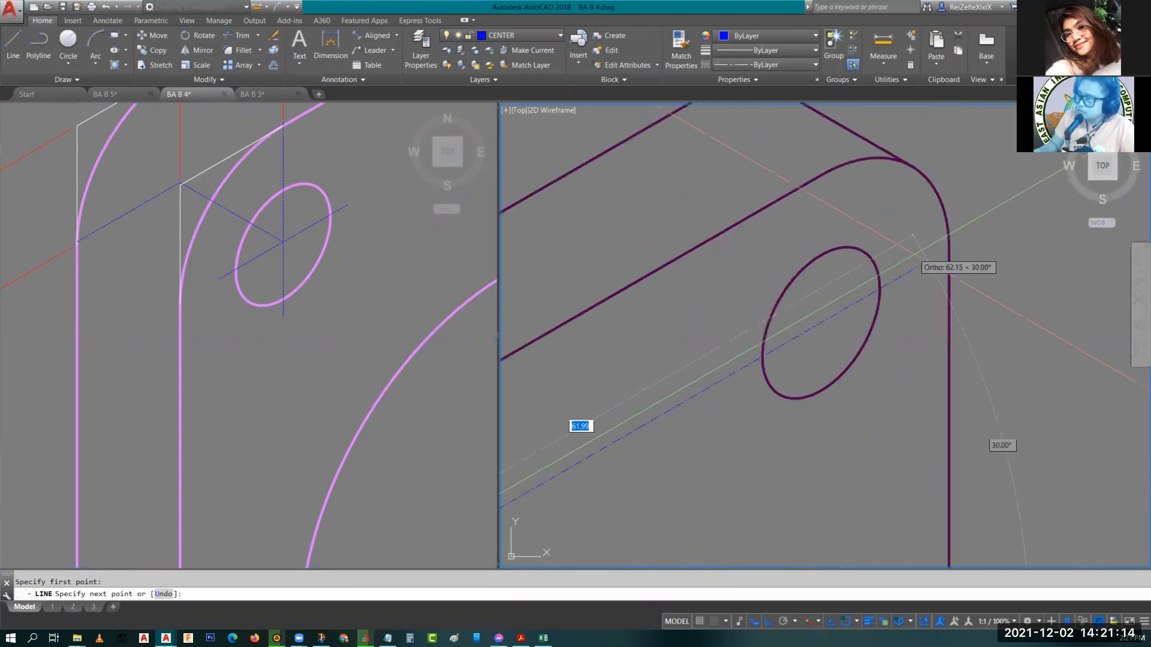
key("Escape")
scroll(798, 323, "down", 5)
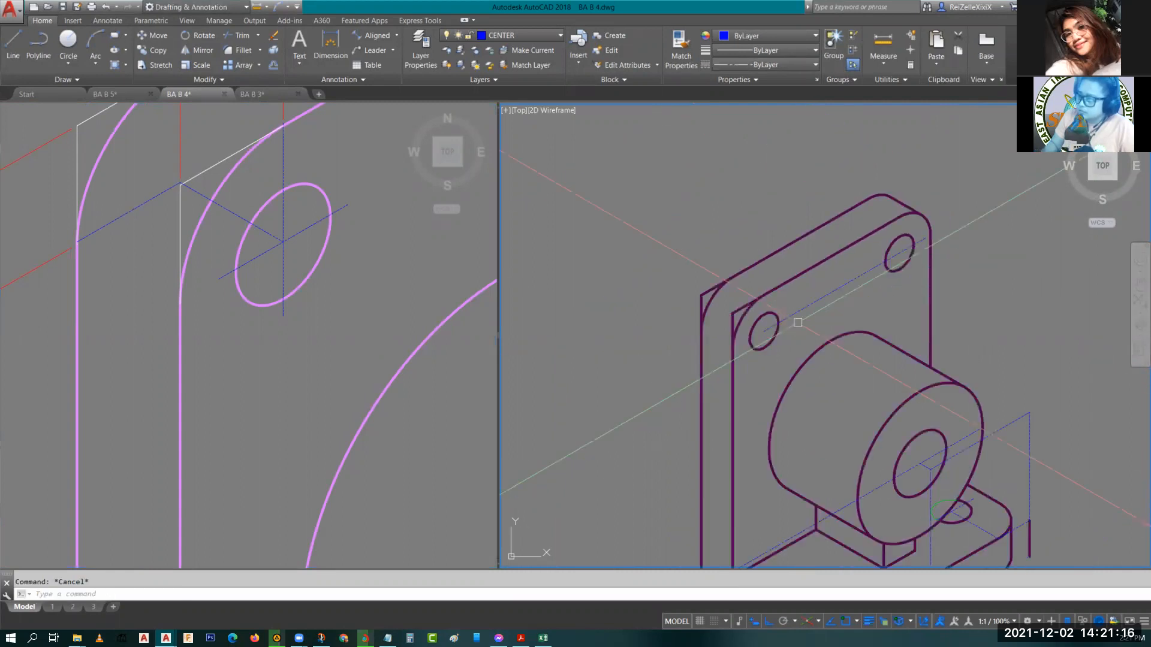
scroll(845, 268, "up", 4)
left_click(845, 268)
left_click(840, 268)
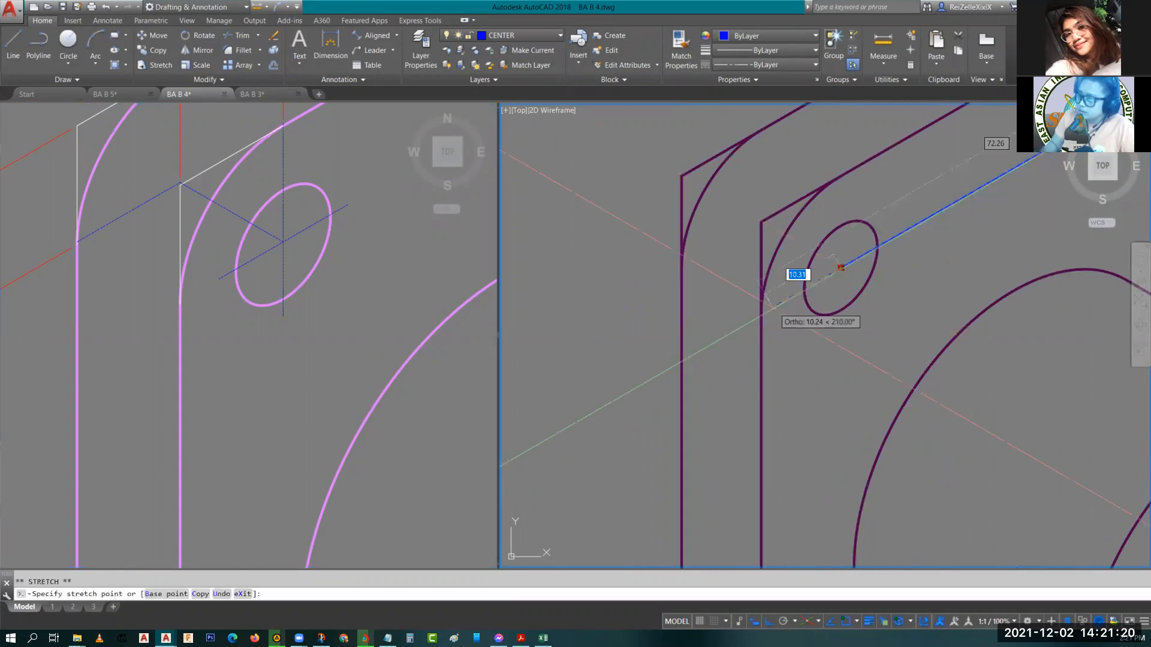
key("Escape")
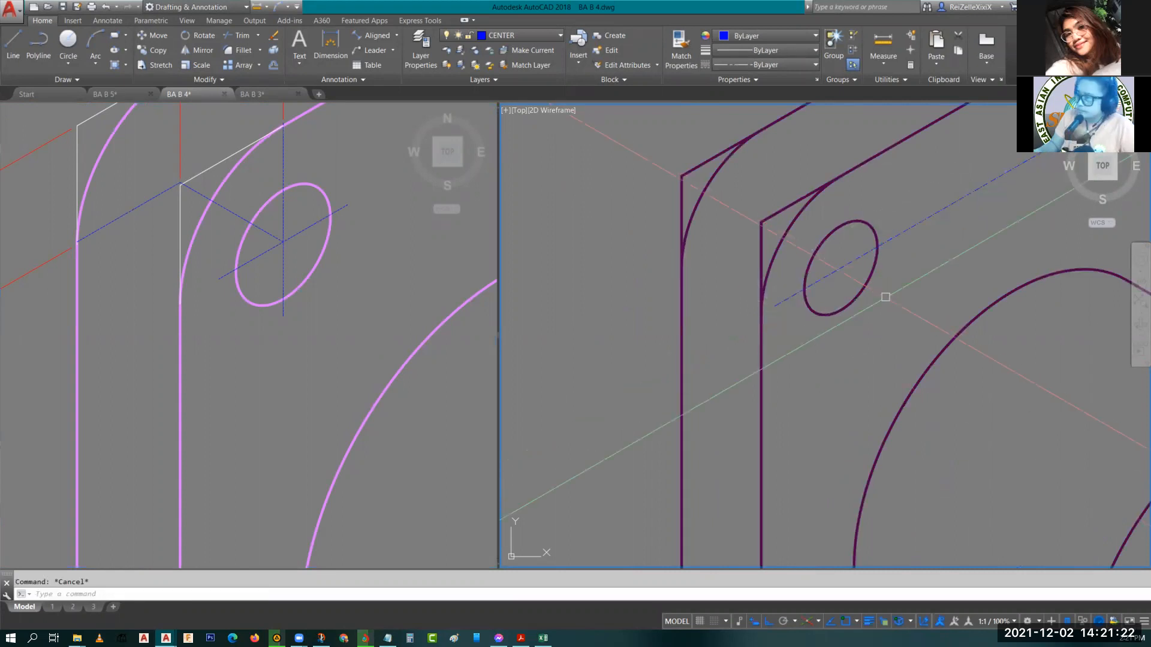
Draw a short vertical centerline through the centre of the upper-left hole in the back plate.
type("l")
key("Return")
key("F5")
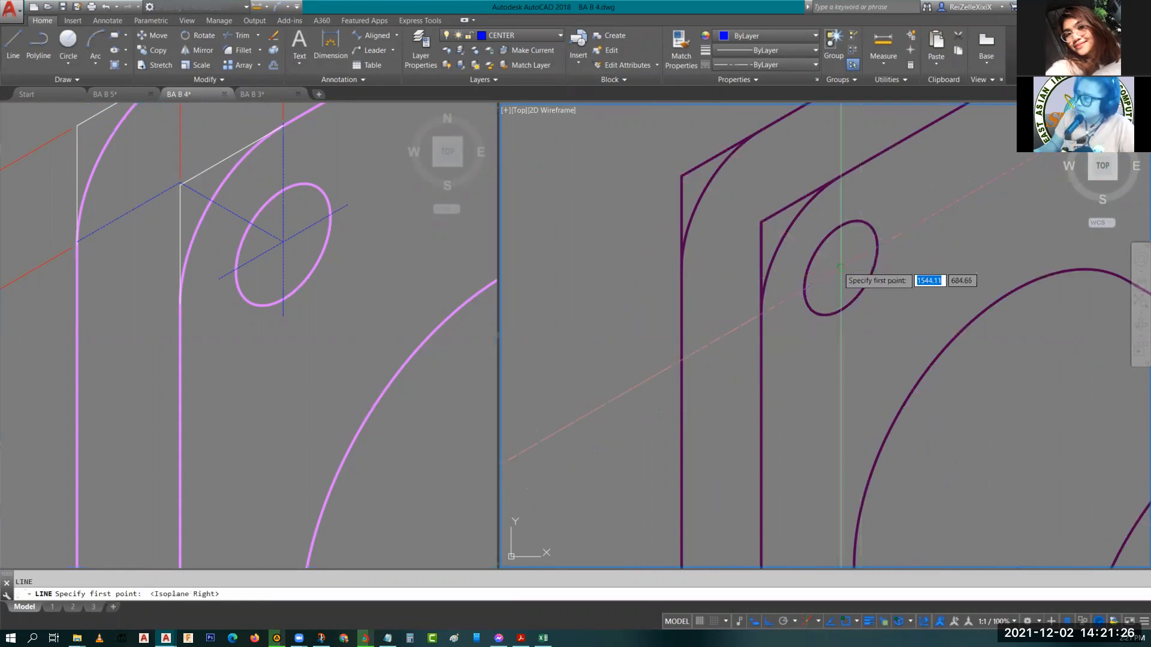
key("Escape")
left_click(840, 281)
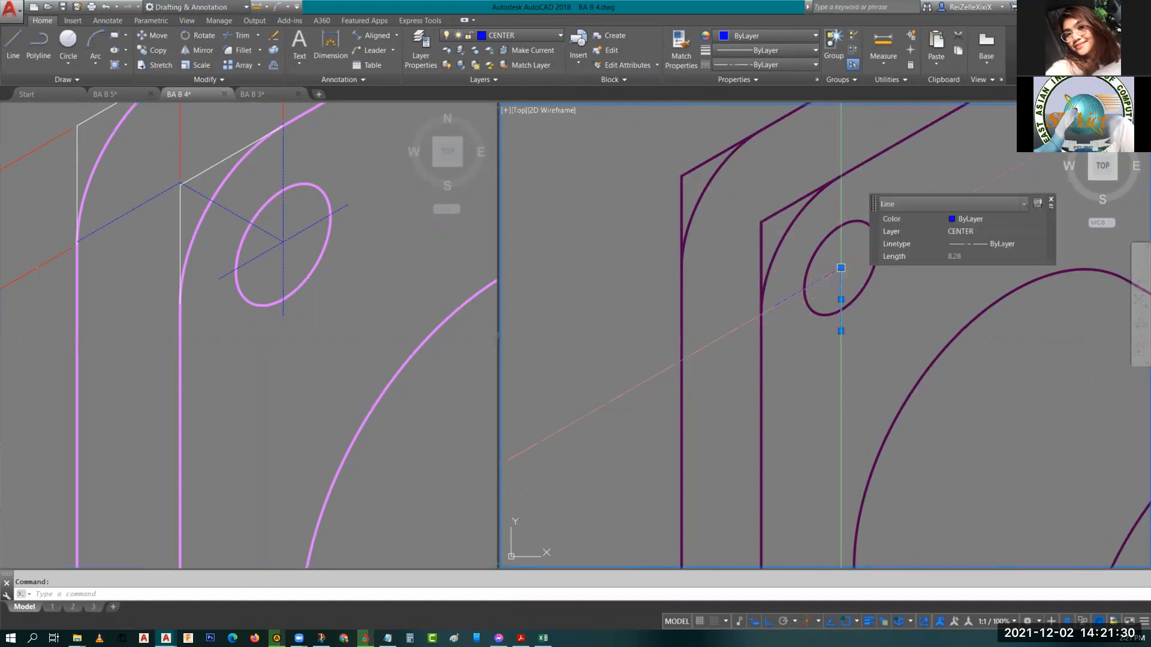
left_click(841, 268)
key("Escape")
key("Escape")
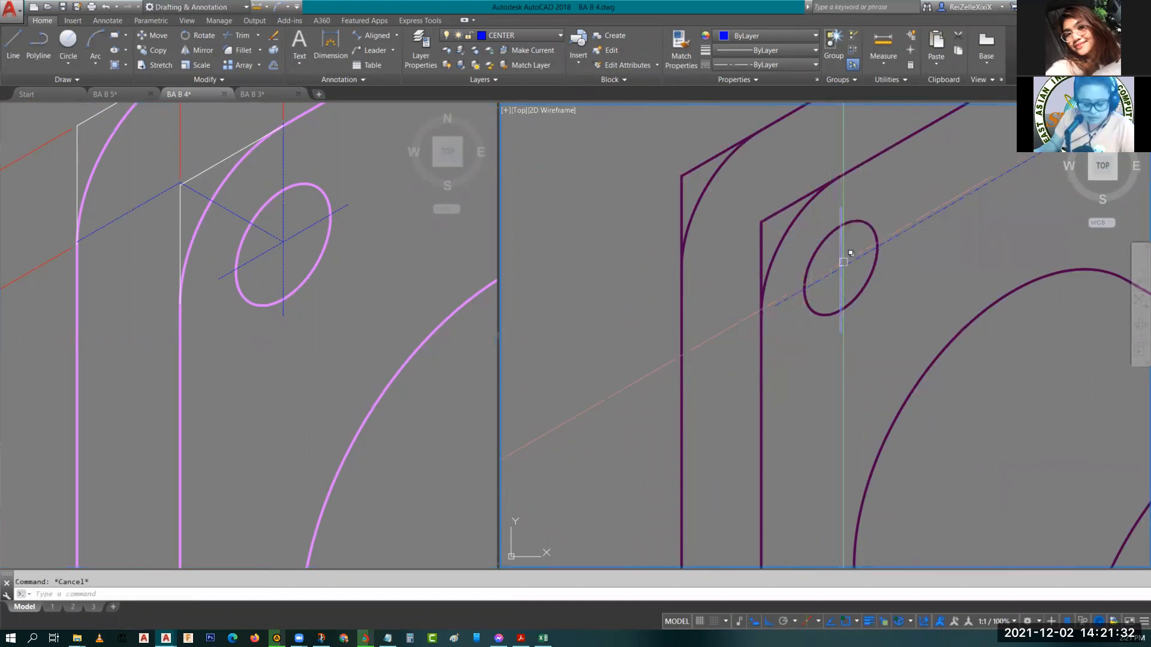
Copy that vertical centerline from the upper-left hole's centre to the centre of the upper-right plate hole.
left_click(843, 262)
type("co")
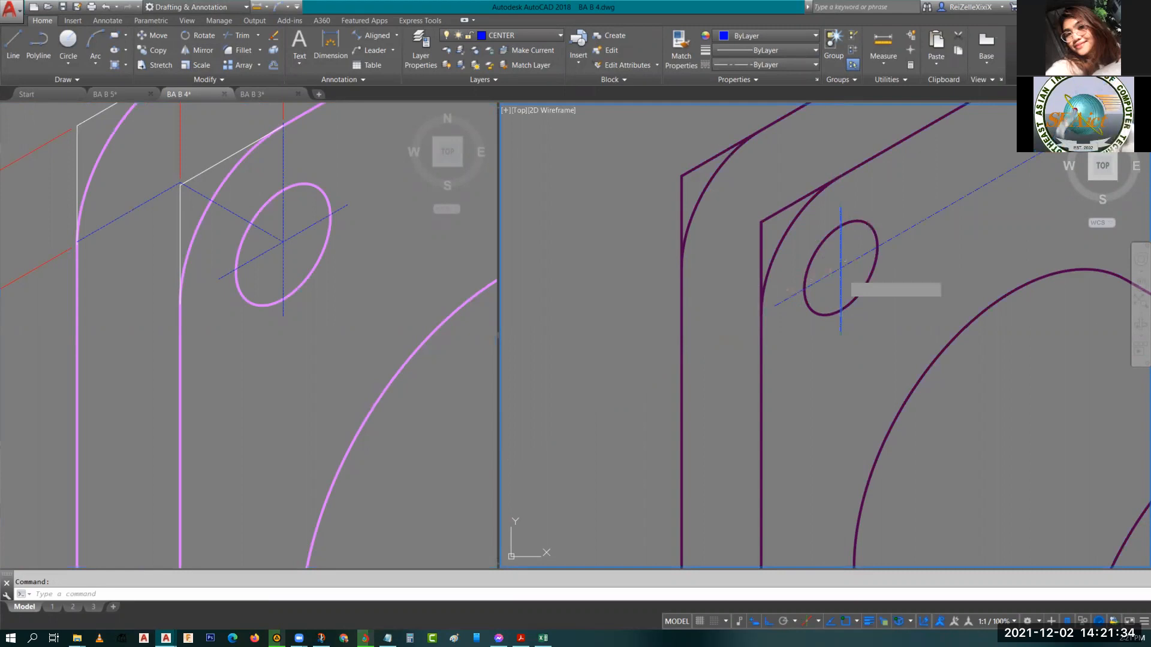
key("Return")
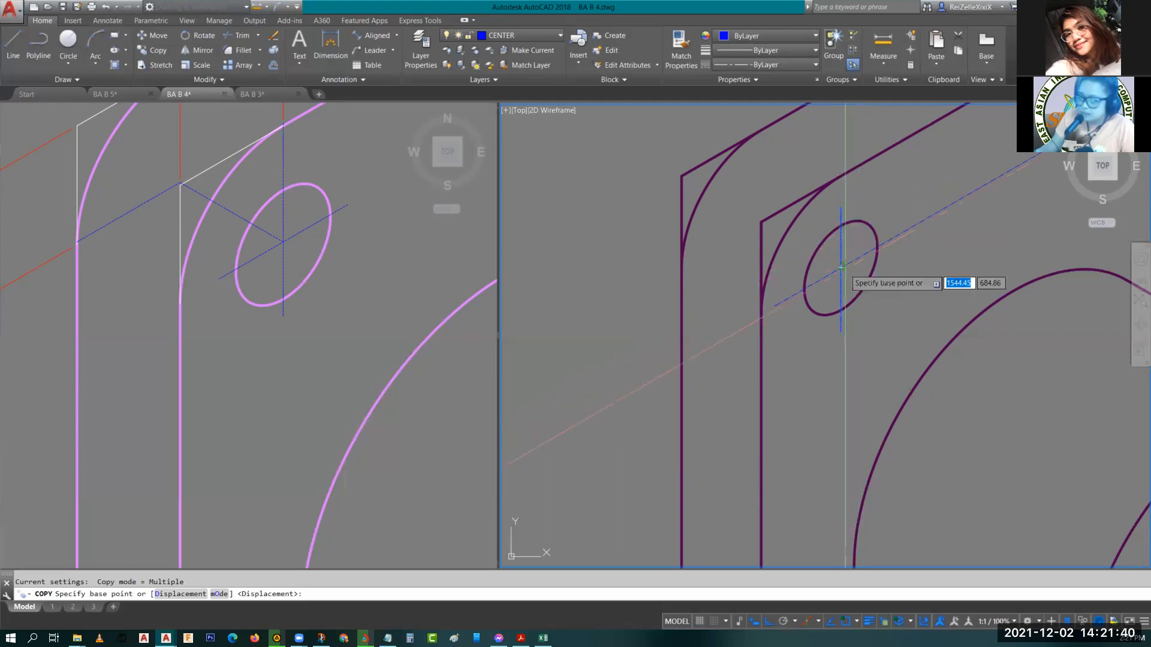
type("cen")
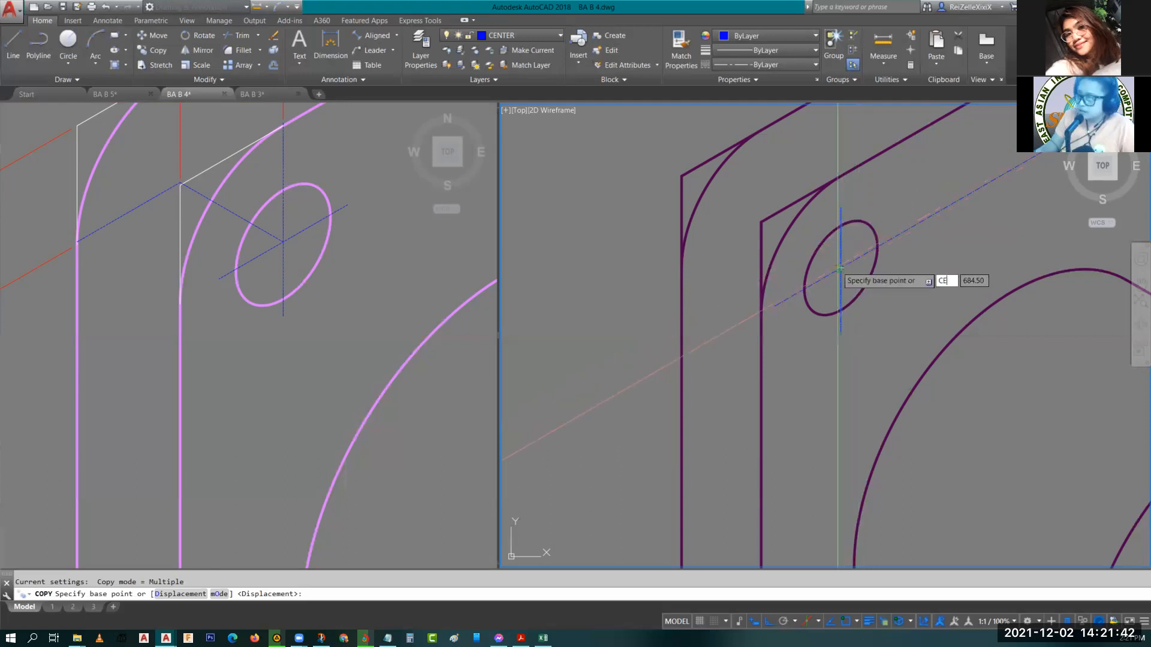
key("Return")
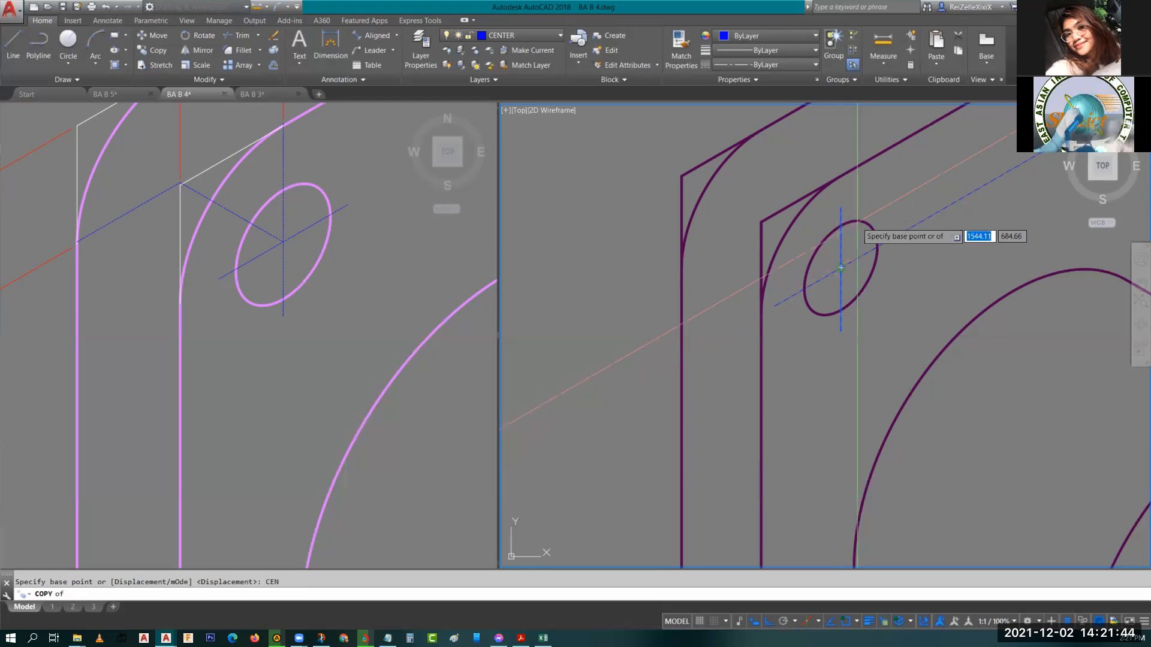
left_click(841, 267)
scroll(875, 261, "down", 4)
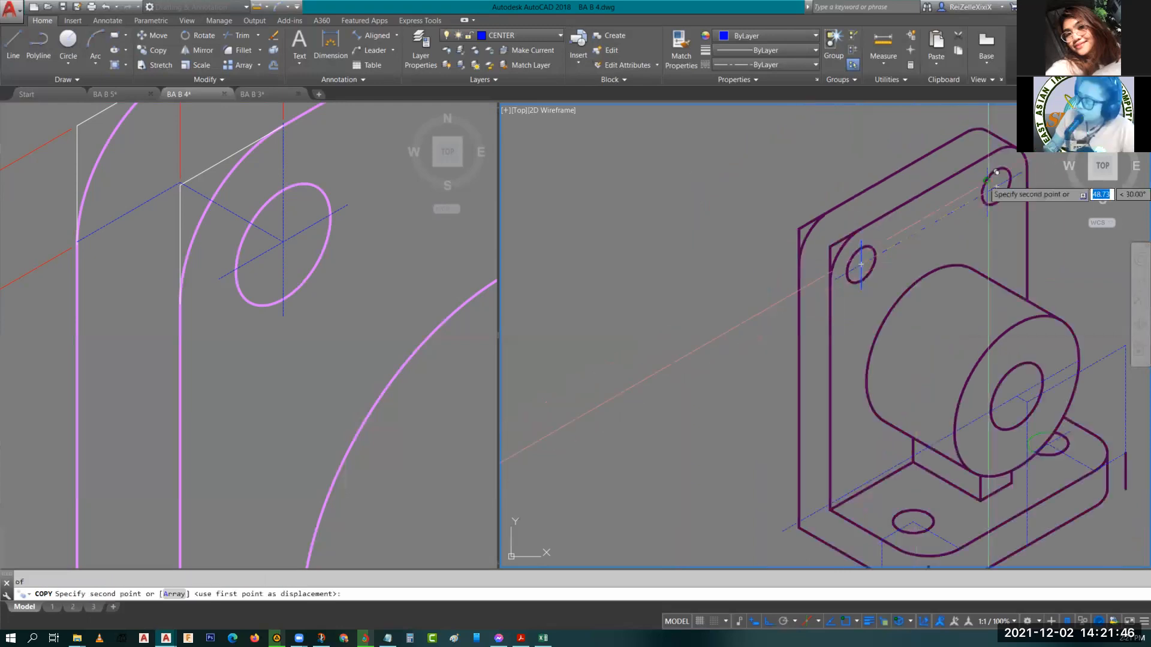
scroll(995, 175, "up", 4)
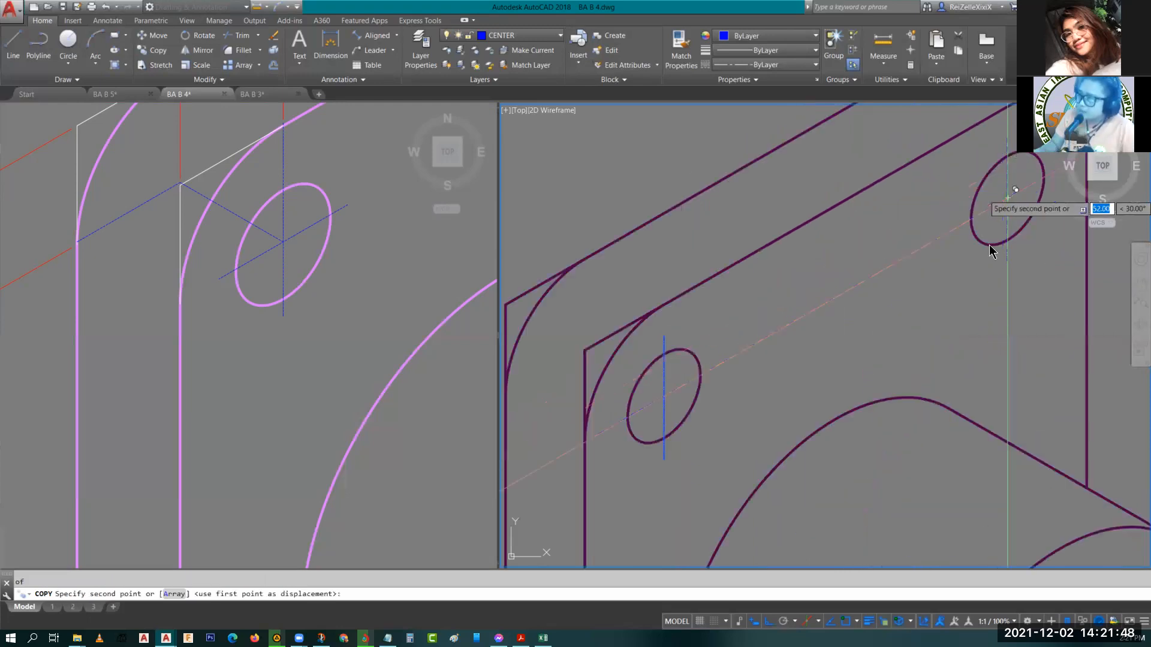
key("Escape")
Draw a centerline from the upper-left plate hole's centre, 12 units toward the plate edge and then 12 units along it.
scroll(946, 483, "down", 5)
scroll(818, 318, "up", 5)
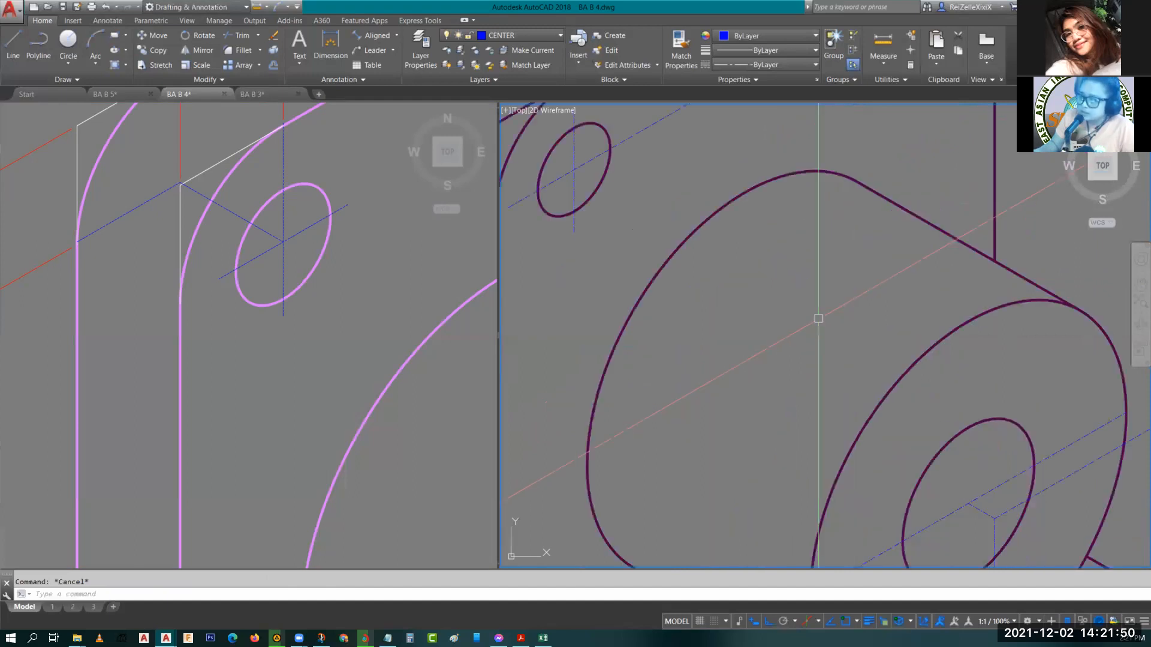
scroll(818, 318, "down", 5)
middle_click_drag(776, 309, 758, 413)
key("F5")
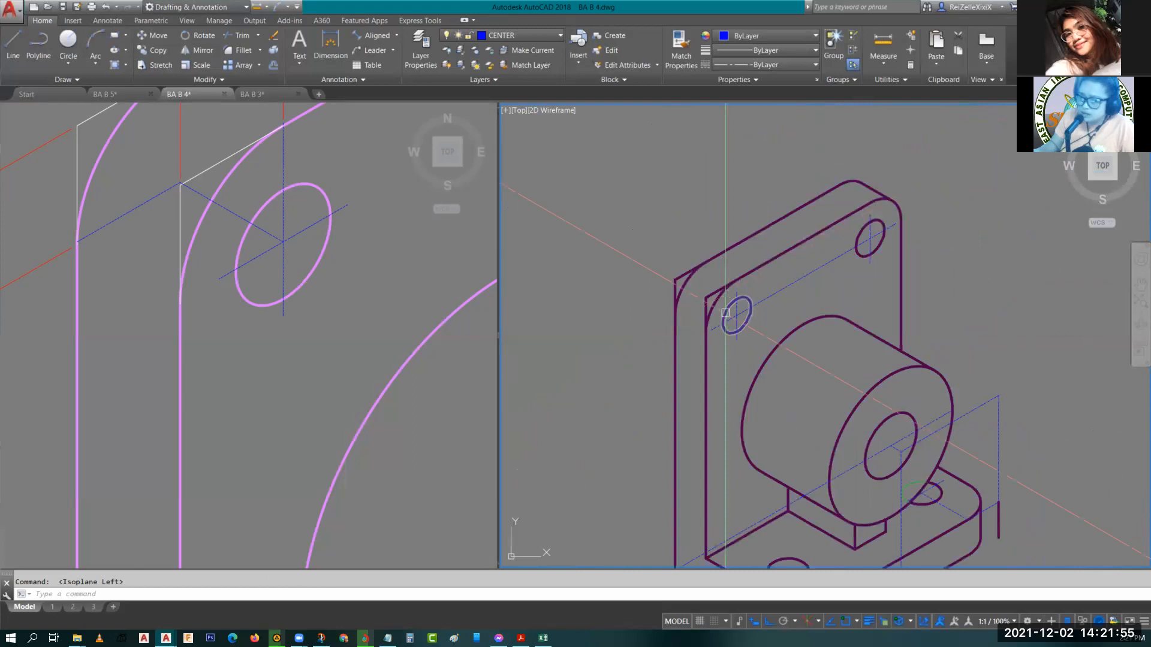
type("l")
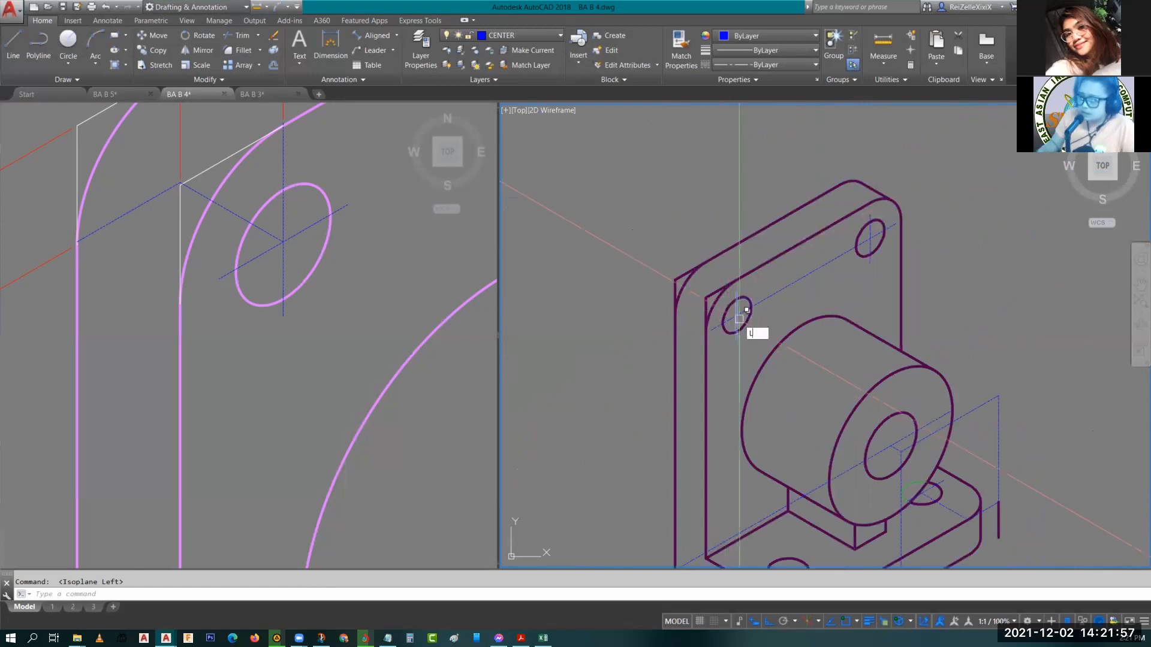
key("Return")
scroll(736, 311, "up", 5)
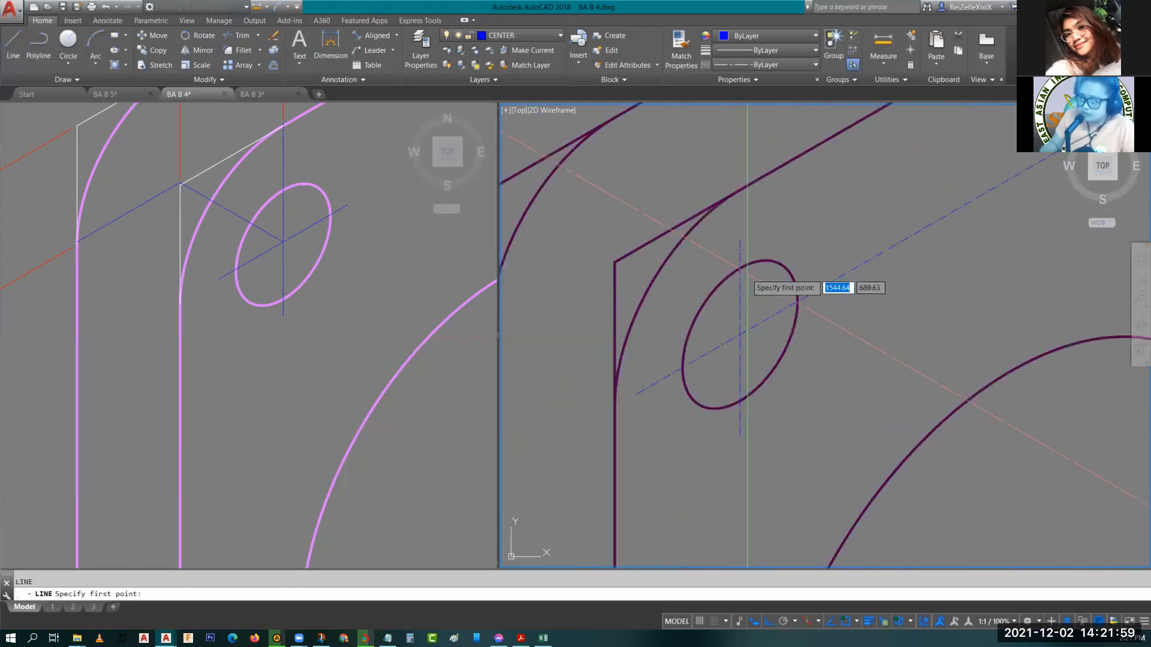
left_click(740, 333)
scroll(740, 332, "down", 2)
scroll(678, 338, "down", 3)
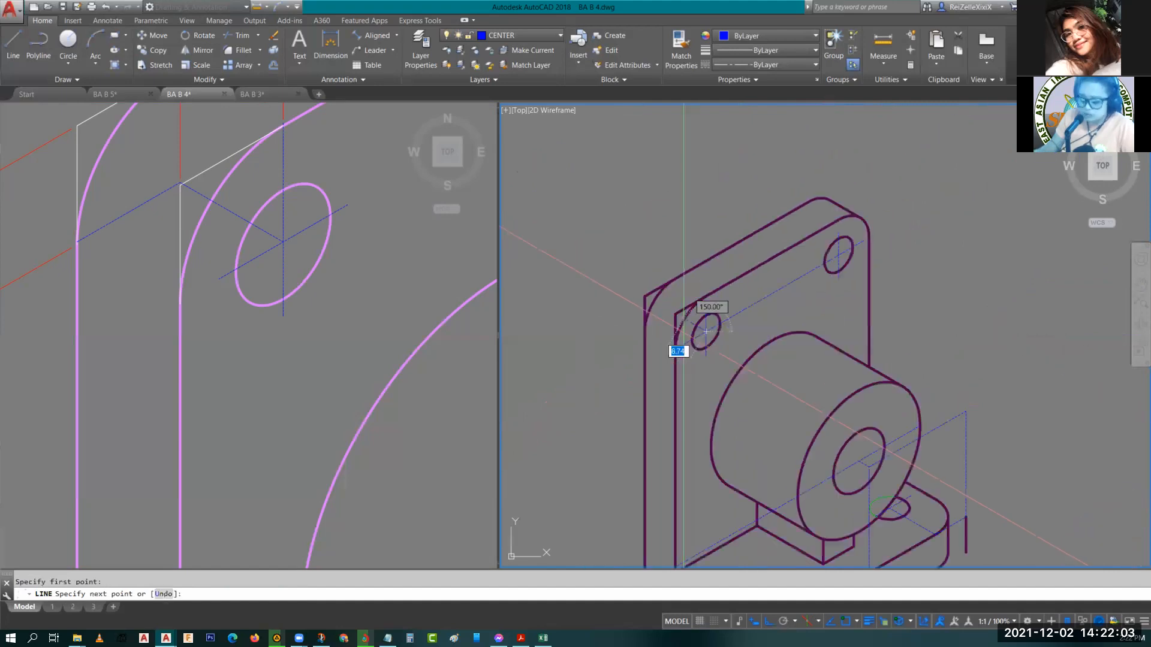
type("12")
key("Return")
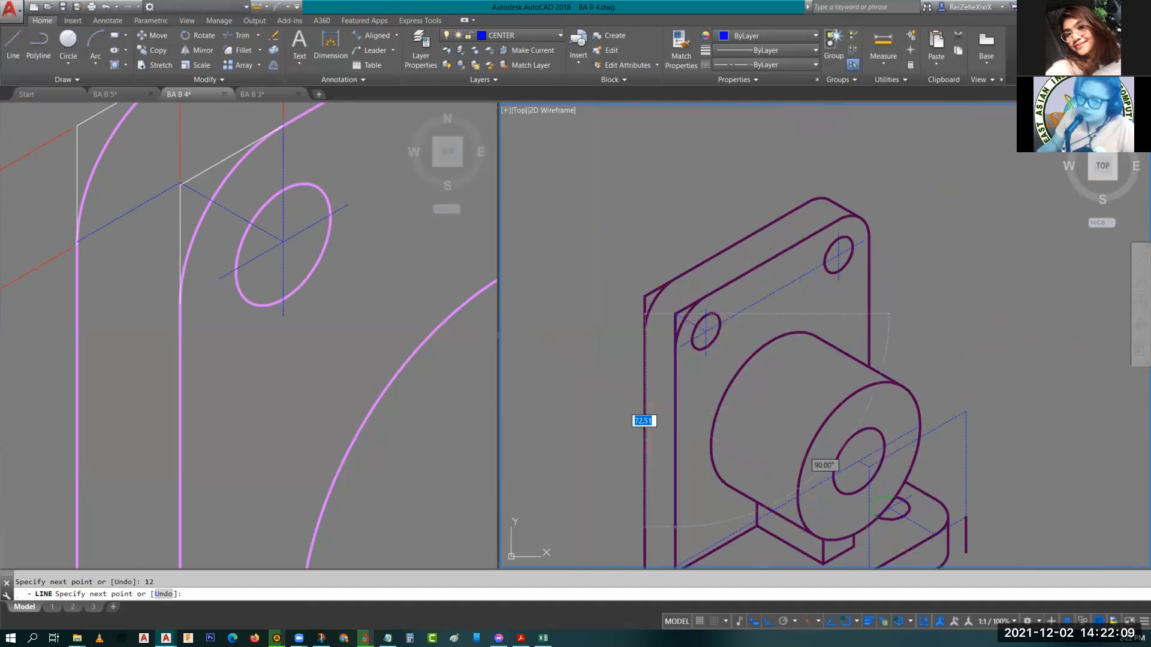
left_click(254, 410)
scroll(253, 409, "down", 6)
scroll(685, 236, "up", 2)
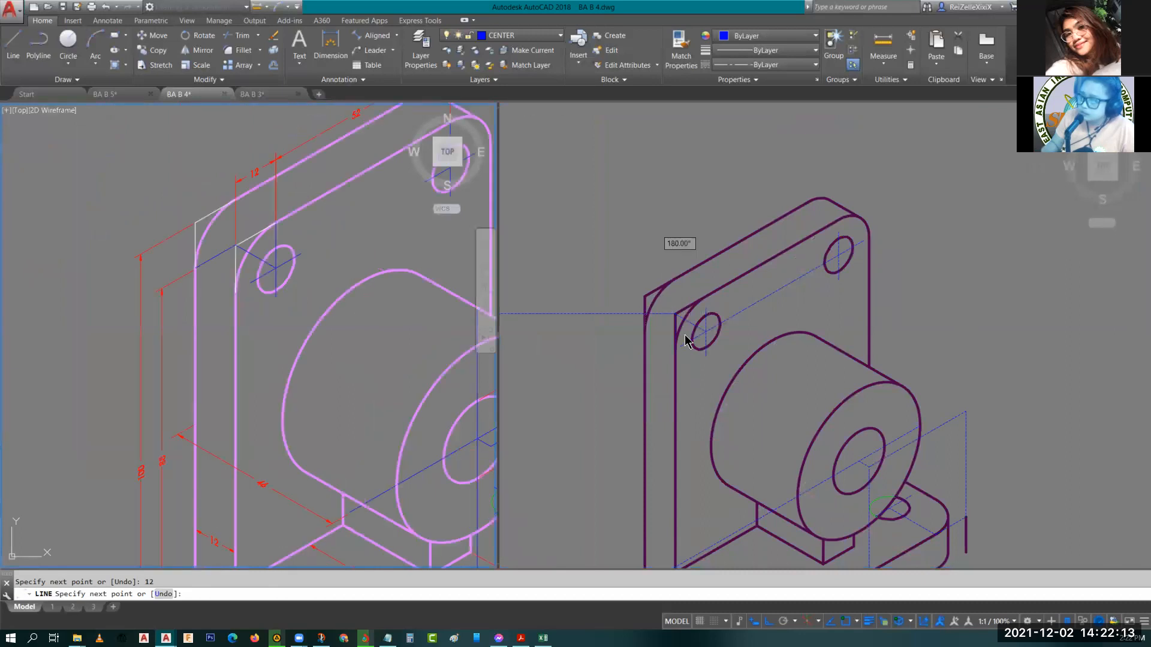
scroll(685, 339, "up", 5)
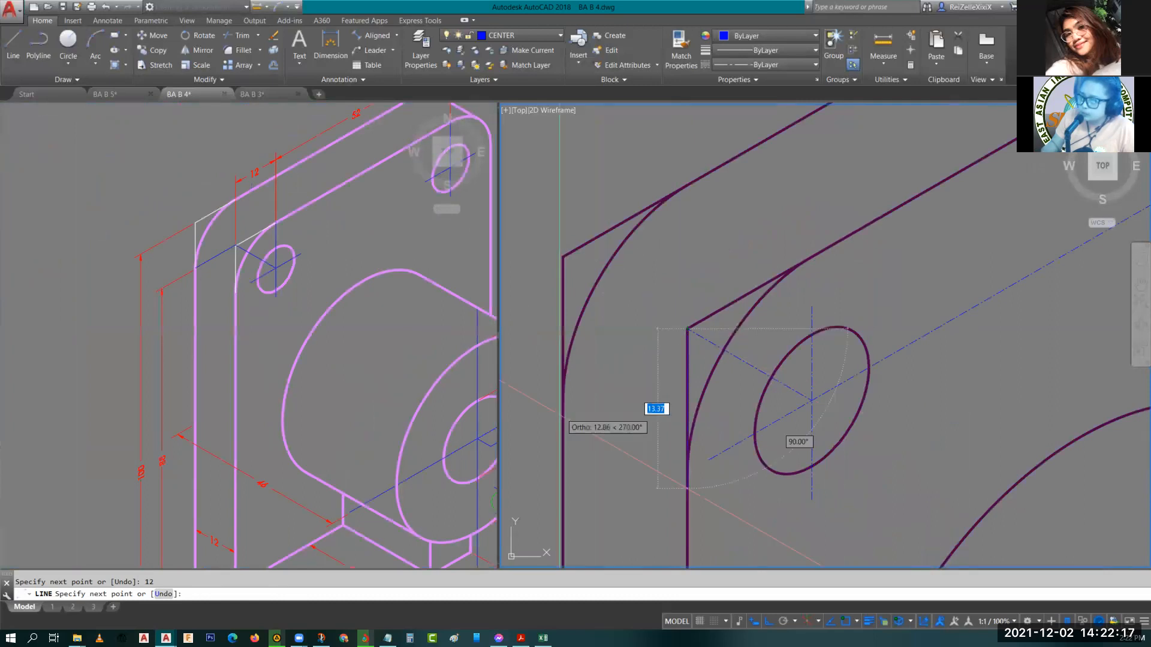
key("F5")
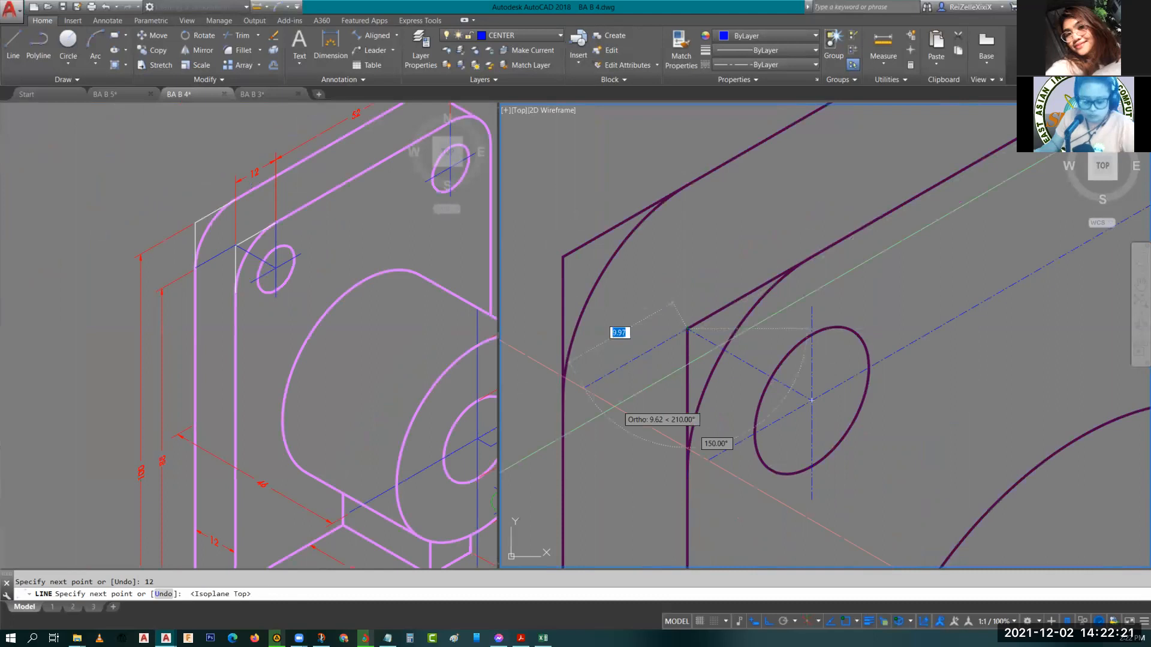
type("12")
key("Return")
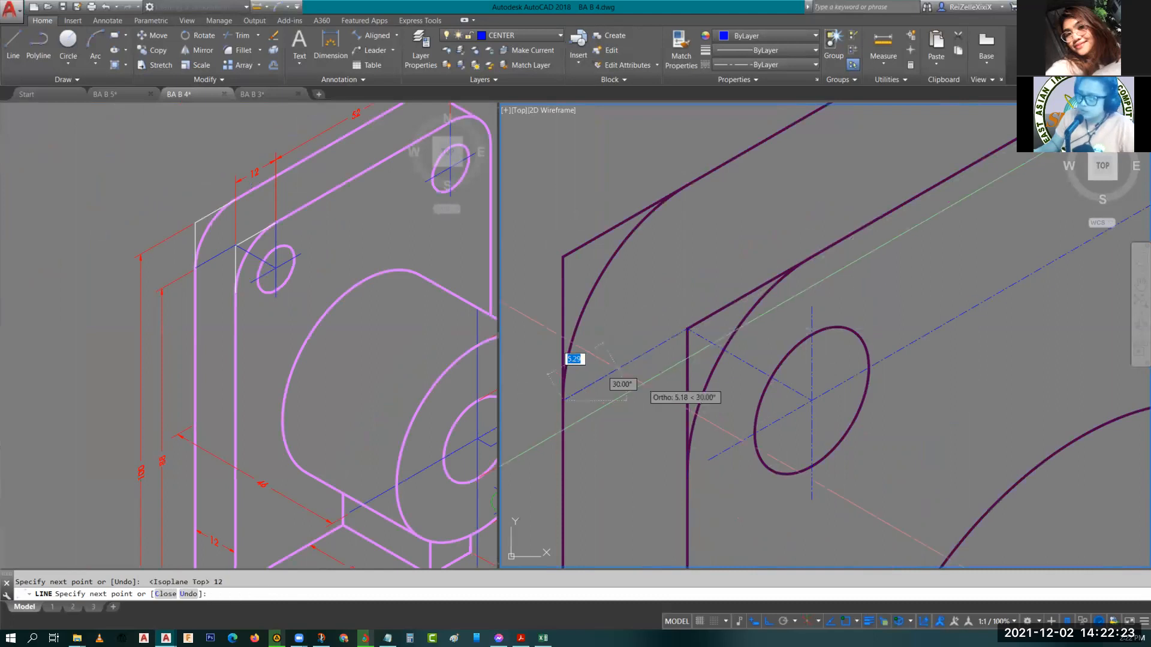
key("Escape")
Add an aligned dimension along the base's left front edge, from its corner to the front hole's centerline.
scroll(697, 376, "down", 3)
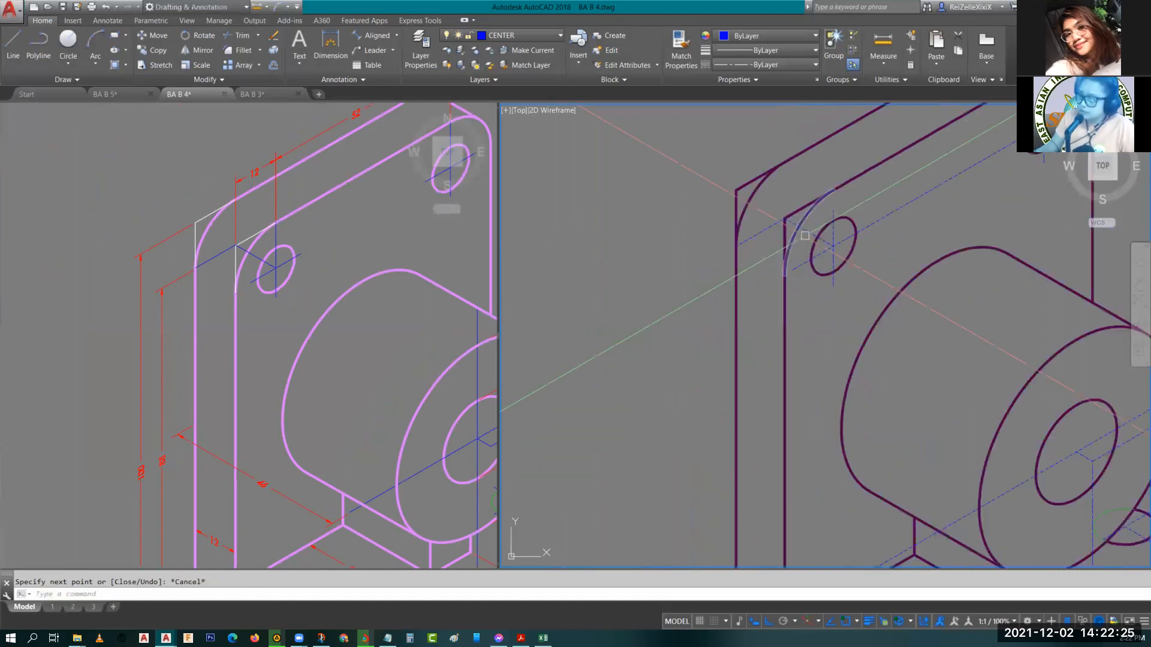
scroll(776, 286, "down", 3)
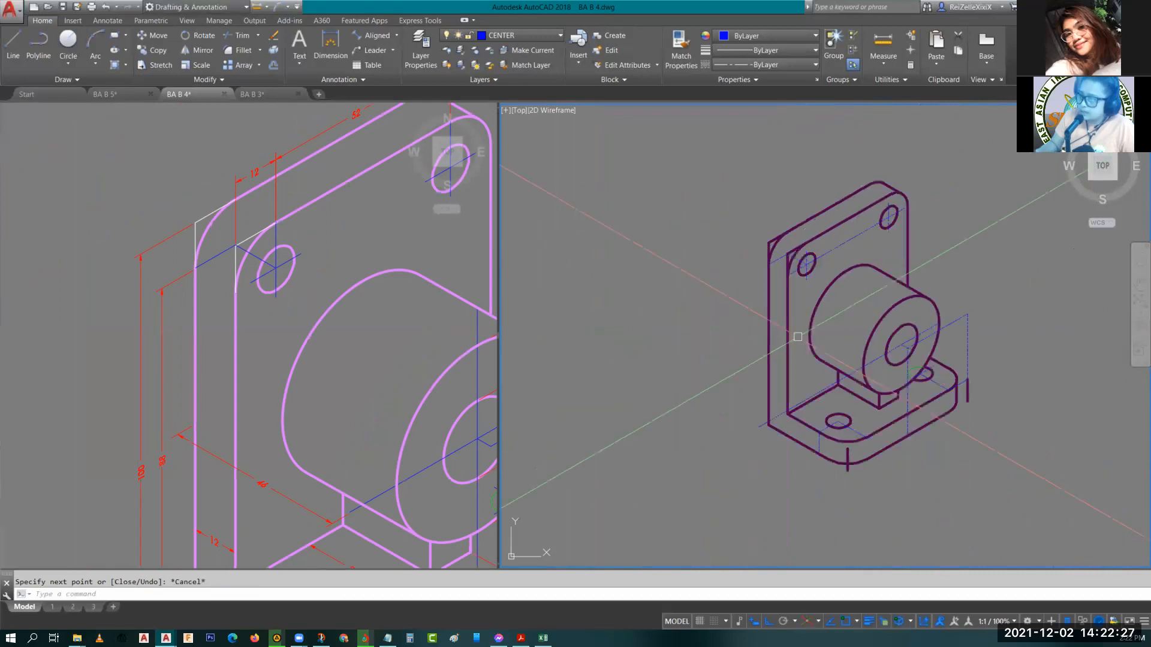
scroll(765, 412, "down", 2)
scroll(765, 412, "up", 5)
key("F5")
key("F5")
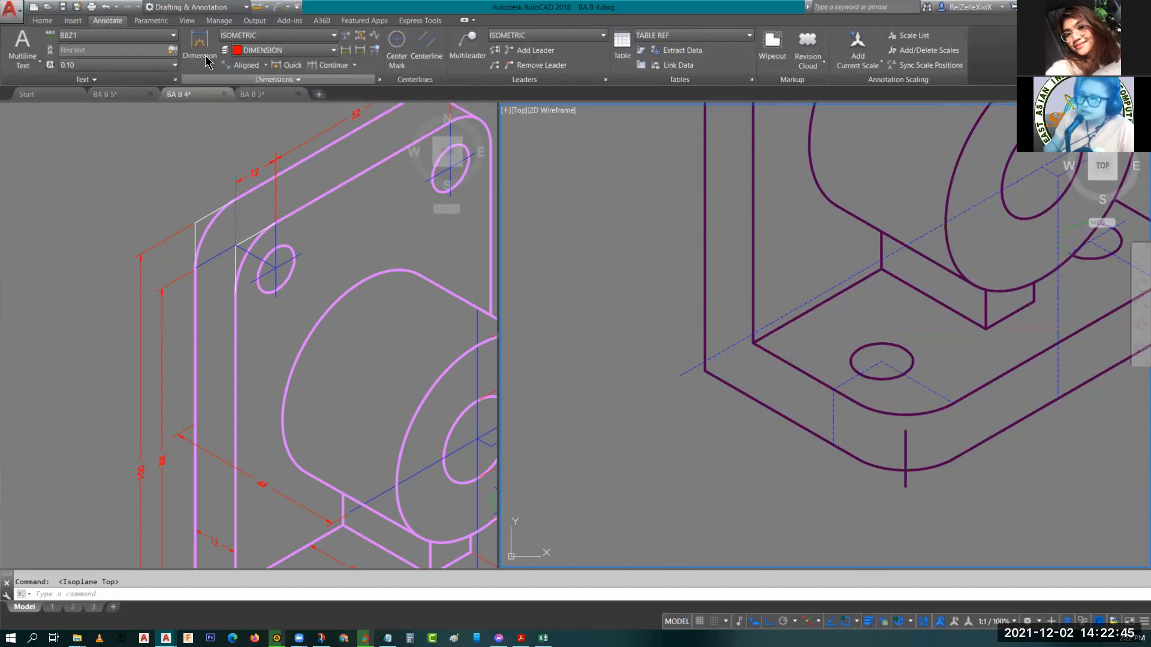
left_click(243, 67)
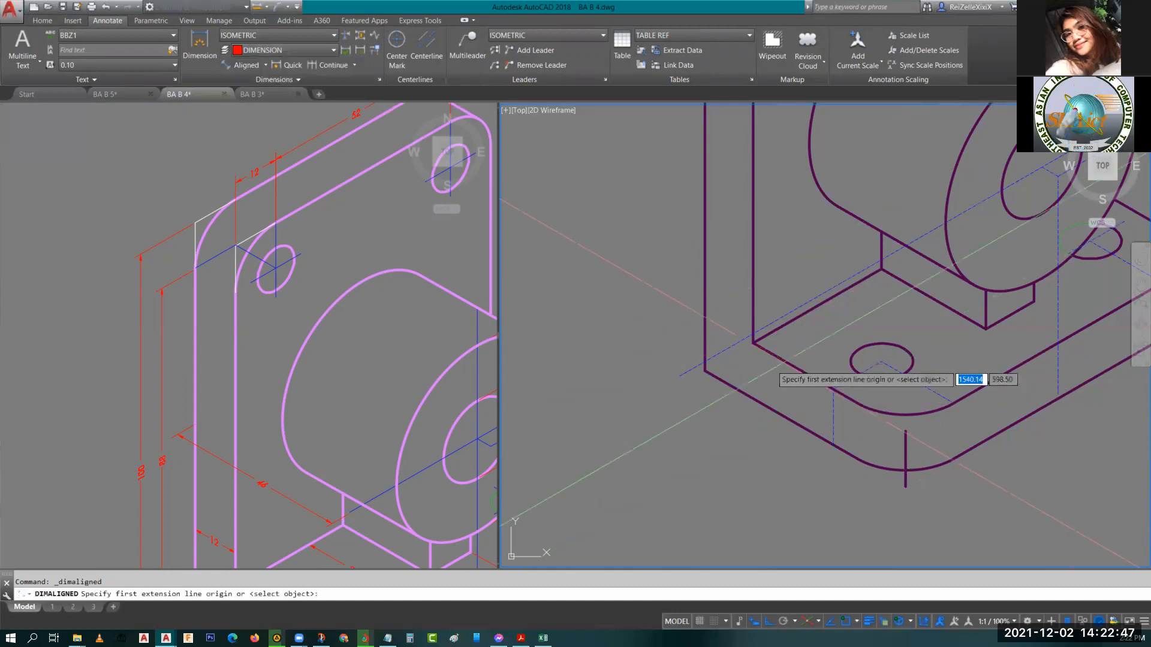
left_click(277, 471)
middle_click_drag(290, 473, 228, 263)
left_click(705, 377)
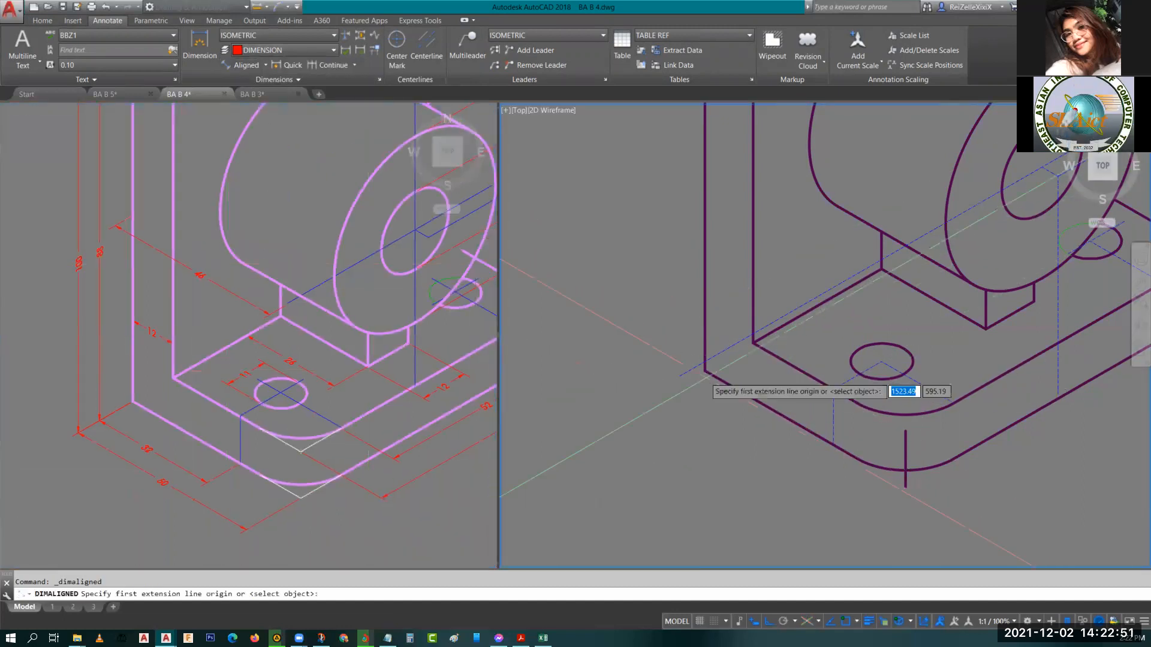
left_click(704, 370)
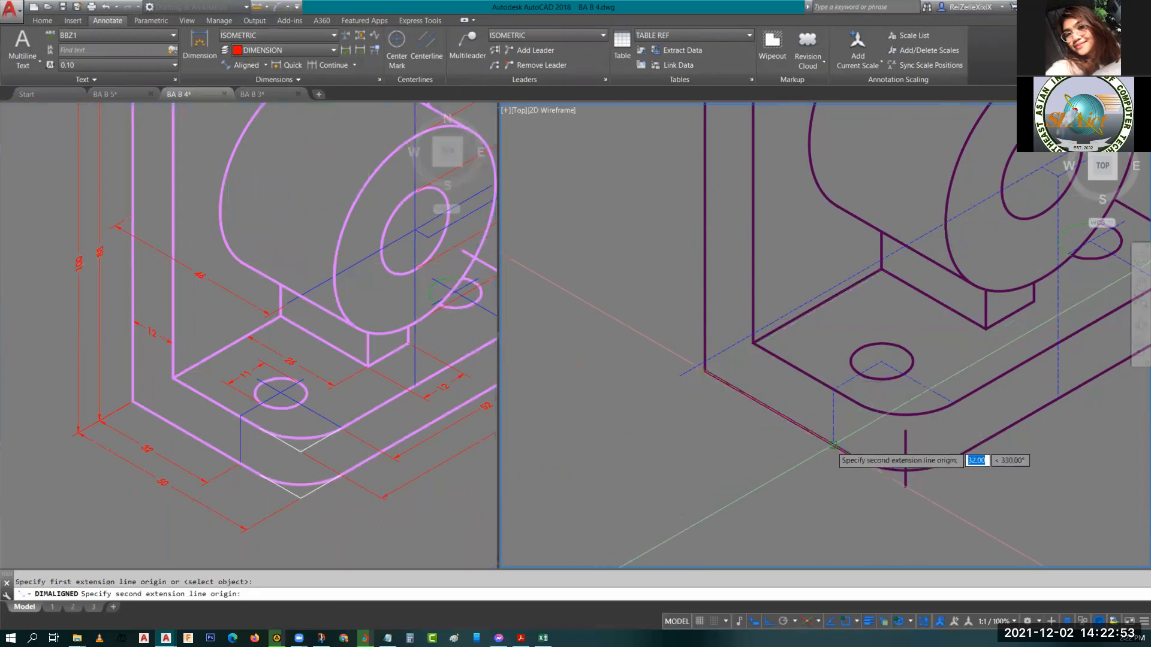
left_click(833, 445)
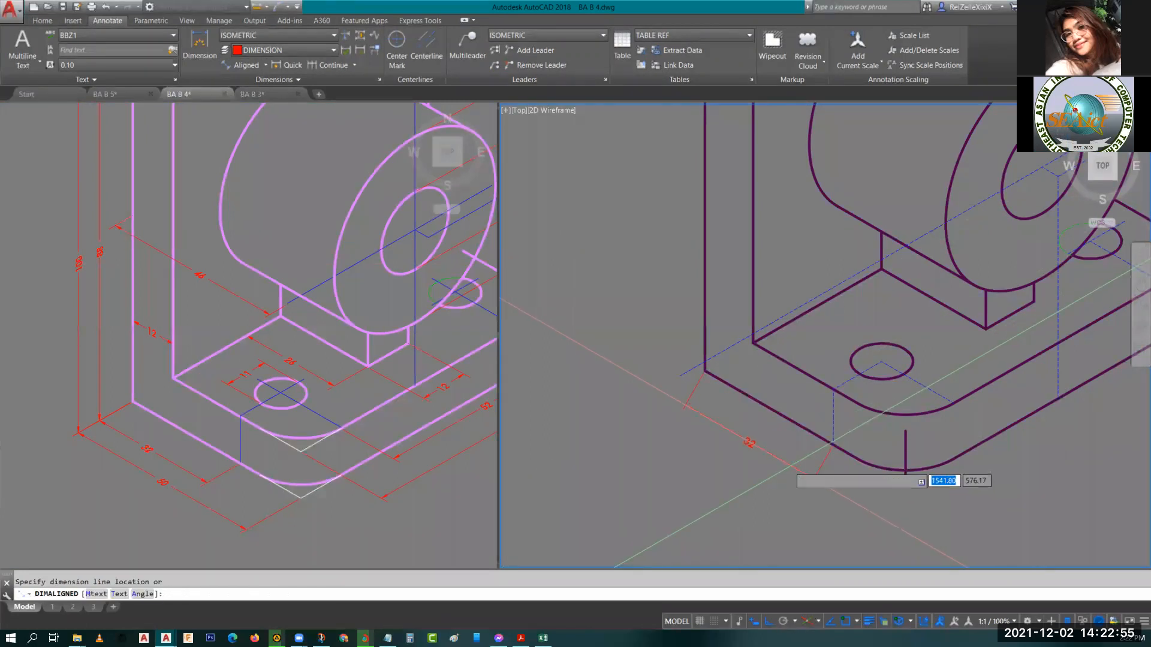
left_click(789, 468)
middle_click_drag(789, 468, 621, 475)
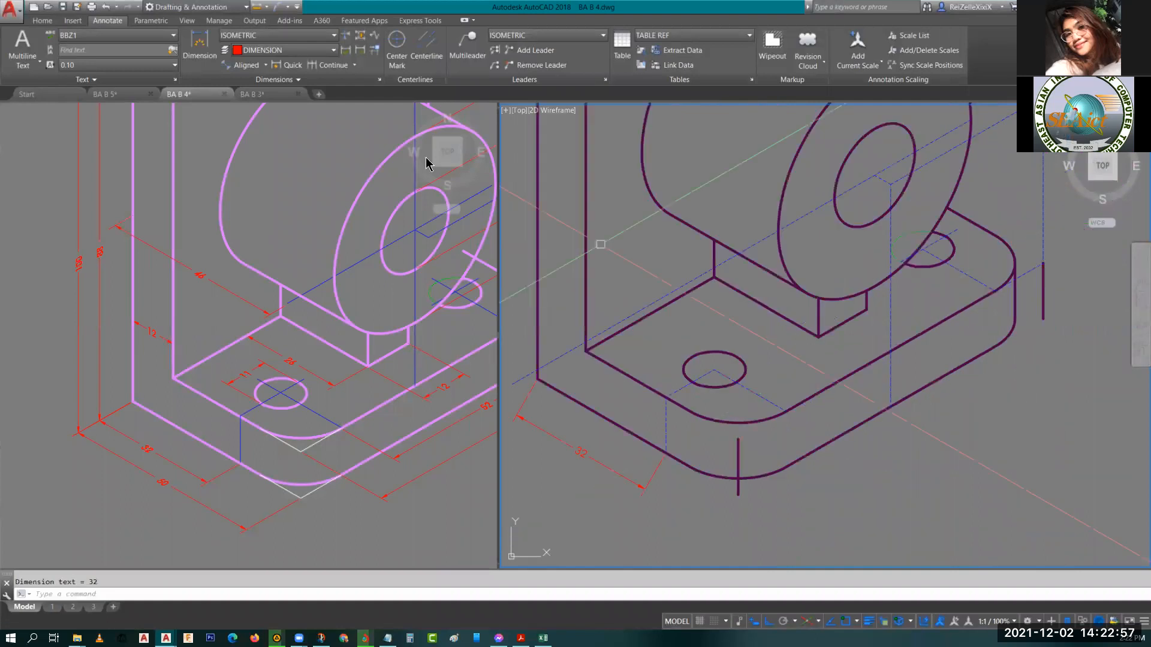
scroll(711, 353, "up", 4)
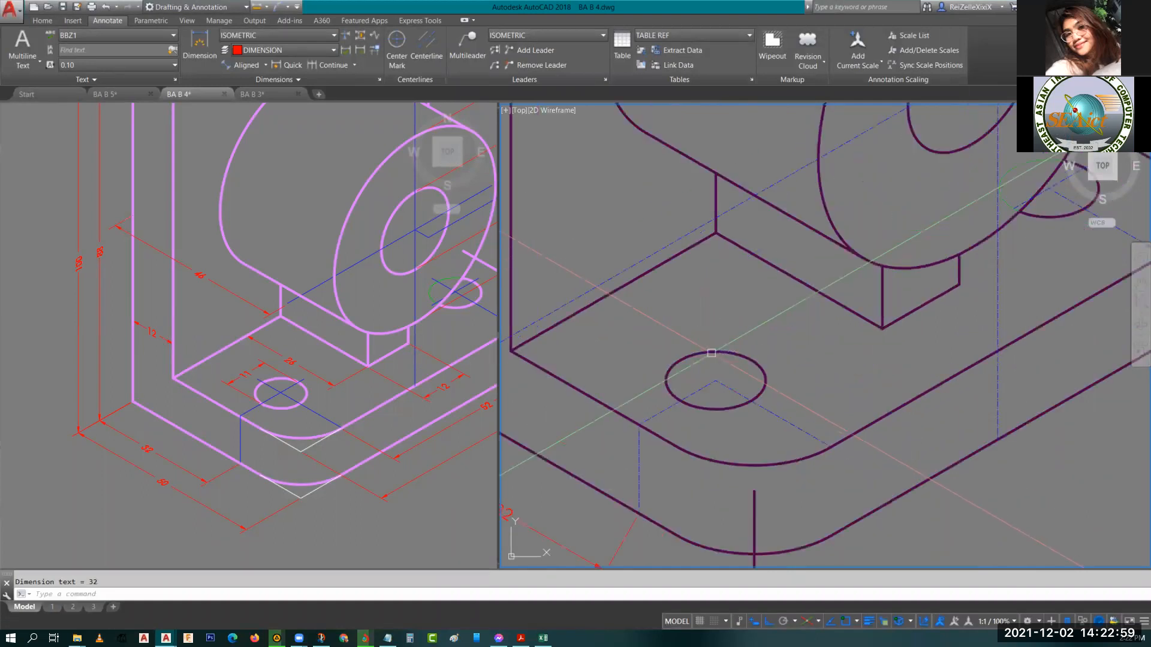
type("ex")
key("Return")
key("Escape")
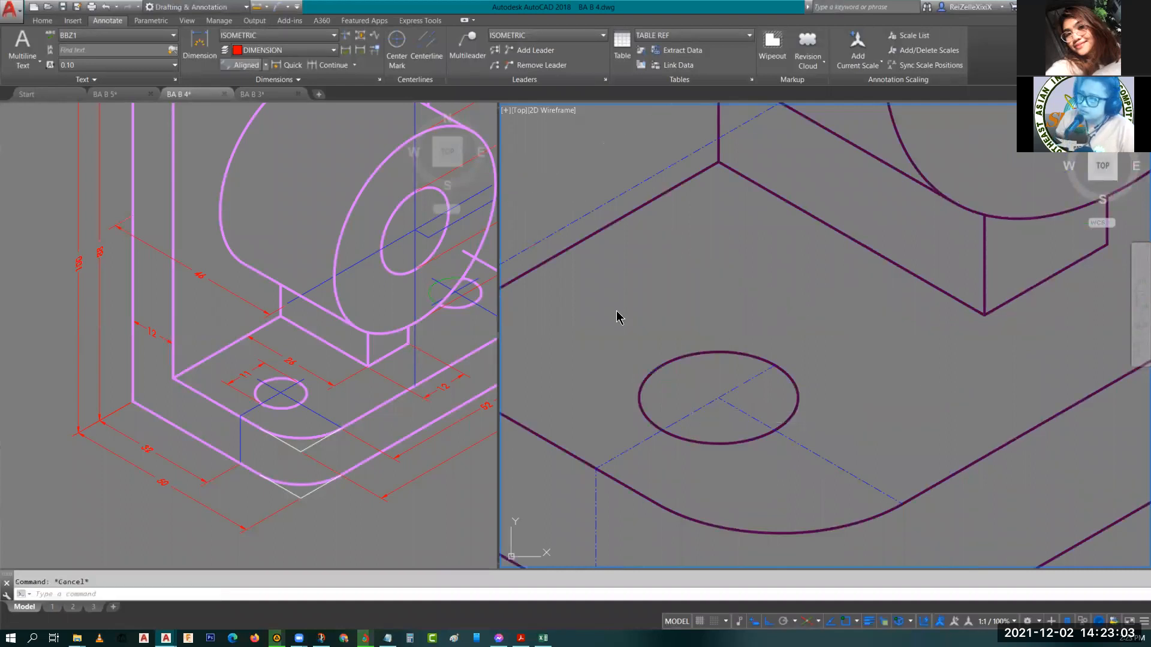
Add an aligned dimension from the front base hole's centre to the intersection of its centerline with the base edge.
left_click(246, 65)
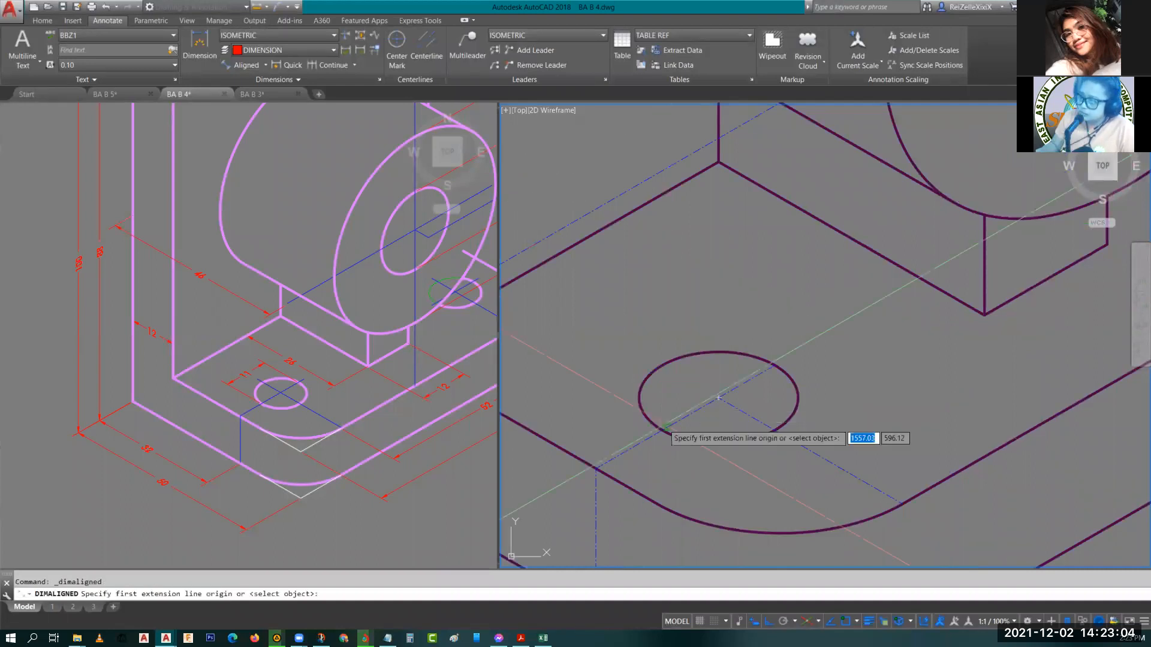
left_click(719, 398)
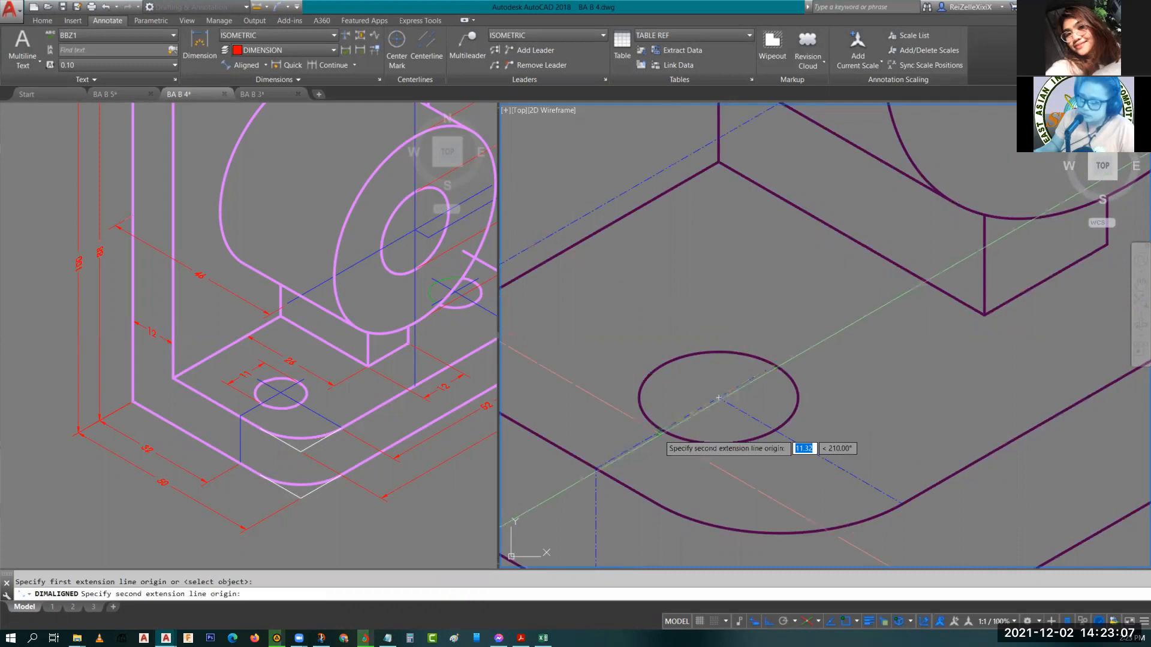
key("BackSpace")
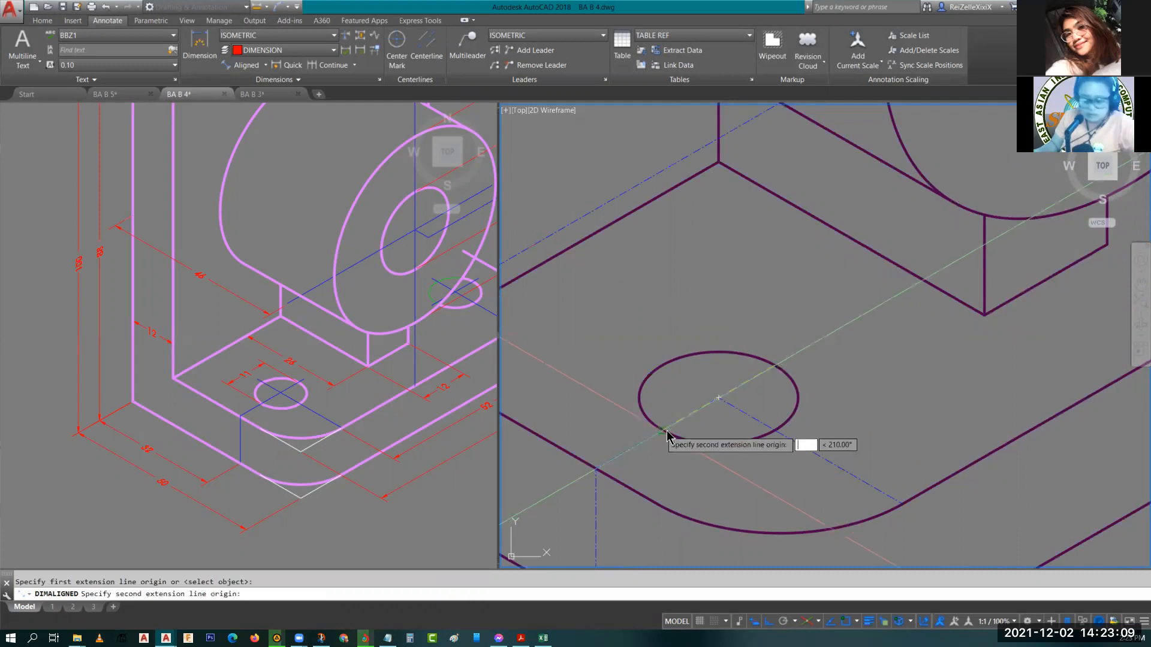
type("INT")
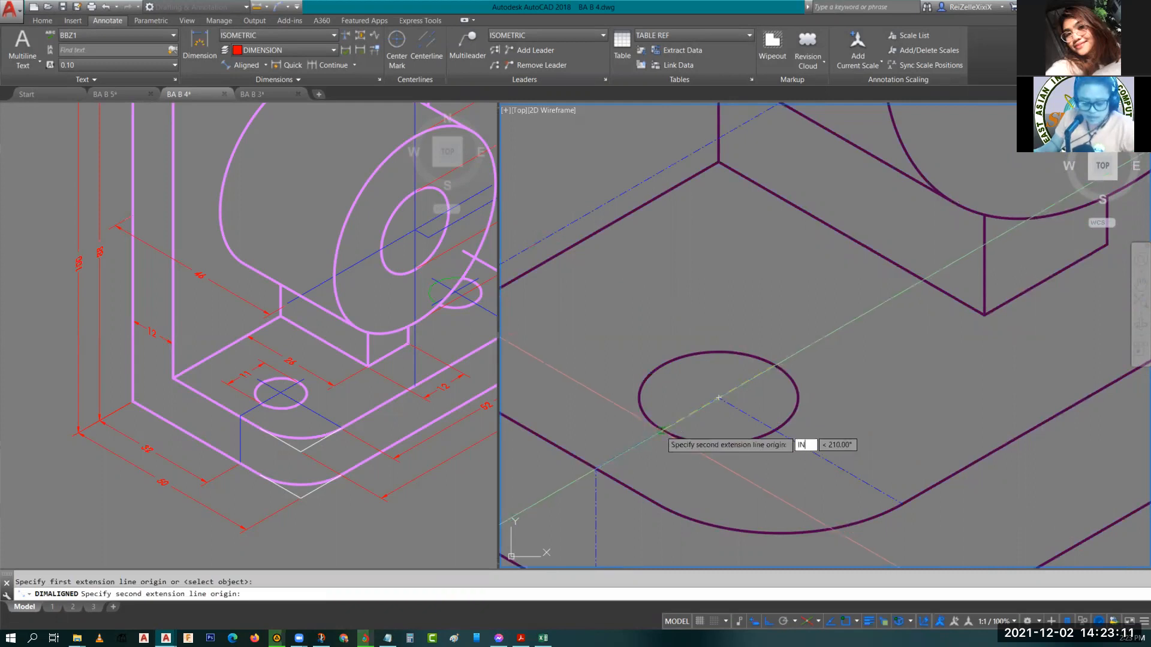
key("Return")
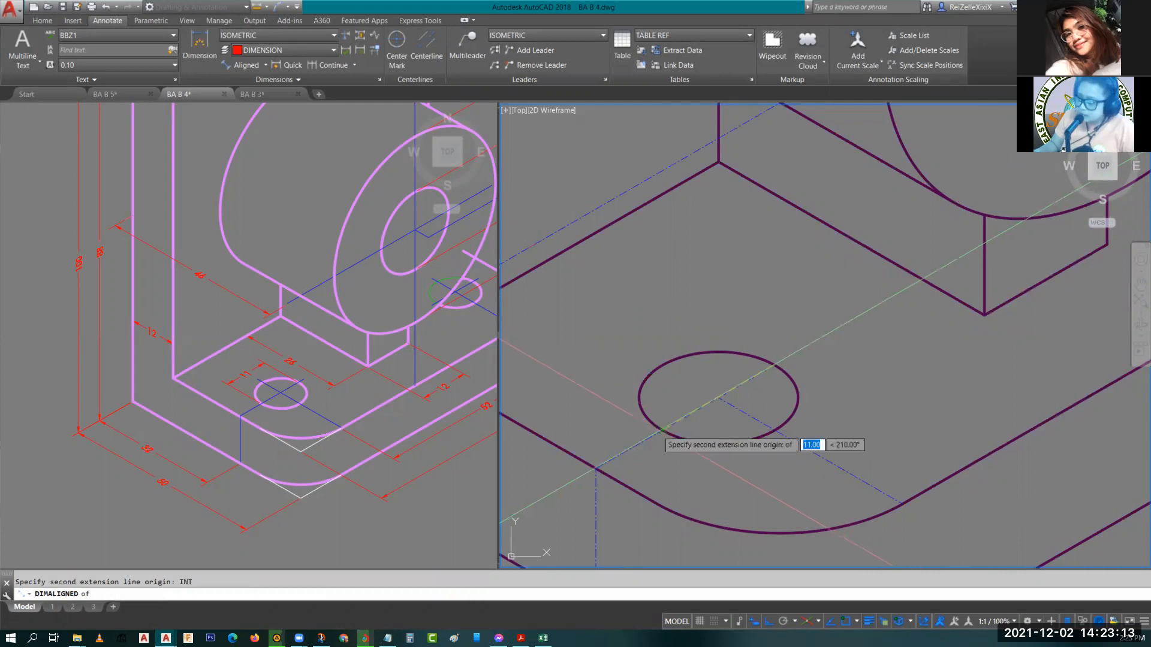
left_click(662, 431)
left_click(611, 313)
key("Escape")
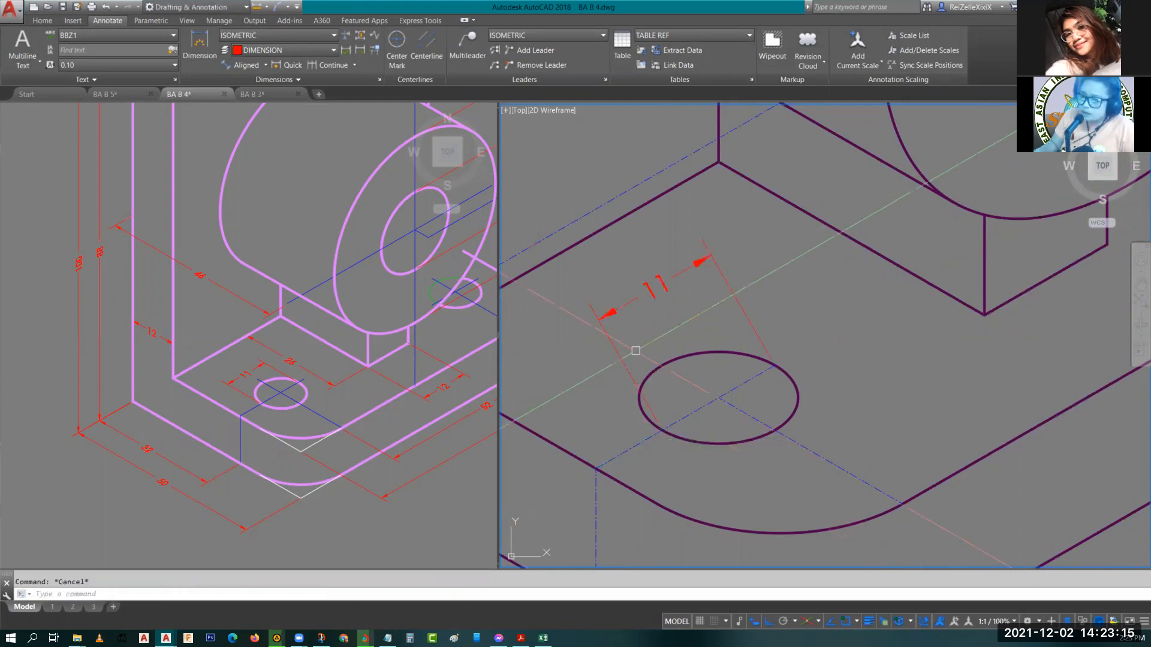
Add an aligned dimension from the back plate's left edge to the upper-left hole's centerline.
scroll(635, 350, "down", 2)
middle_click_drag(719, 331, 866, 285)
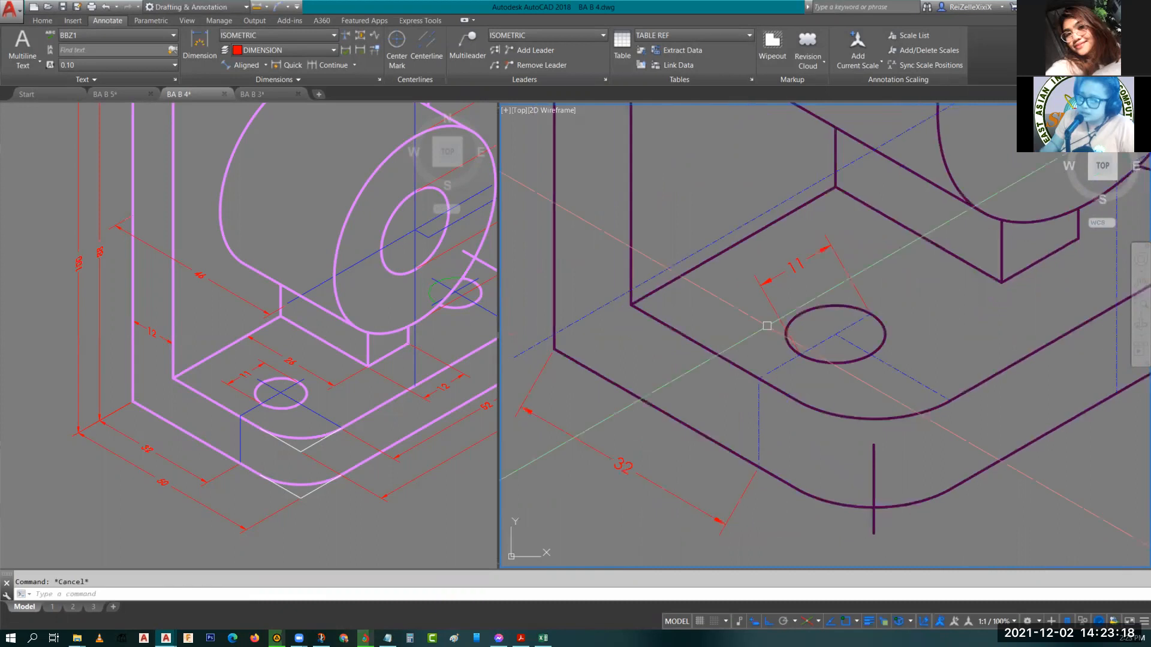
middle_click_drag(601, 325, 687, 449)
scroll(687, 449, "down", 3)
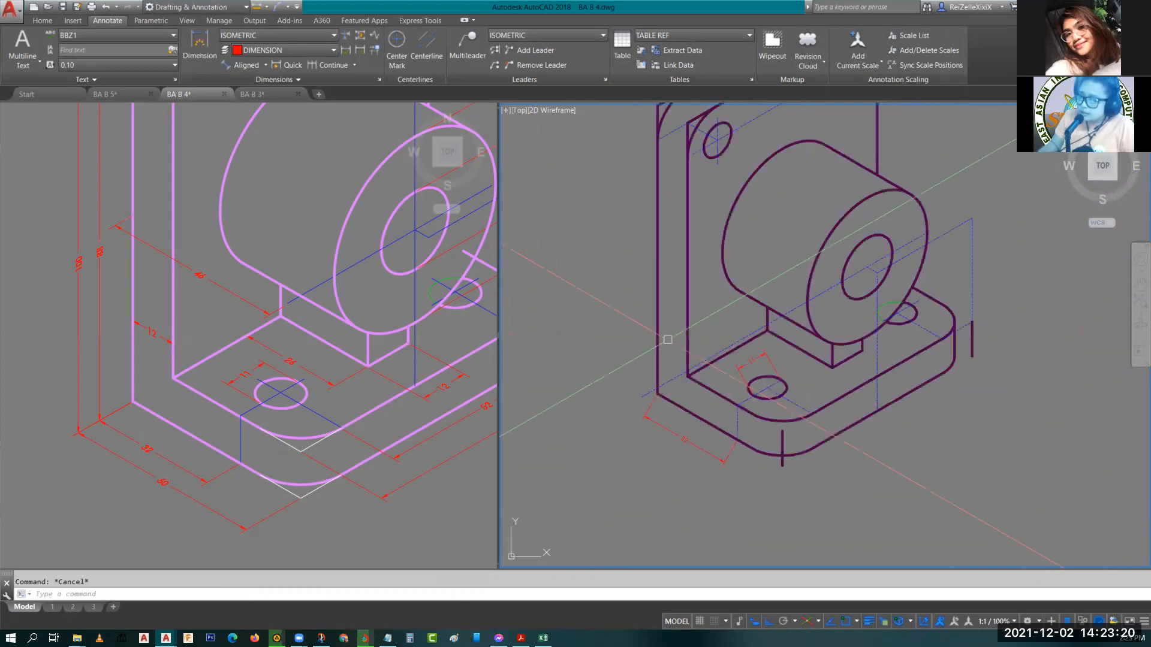
scroll(665, 306, "up", 2)
middle_click_drag(665, 306, 653, 521)
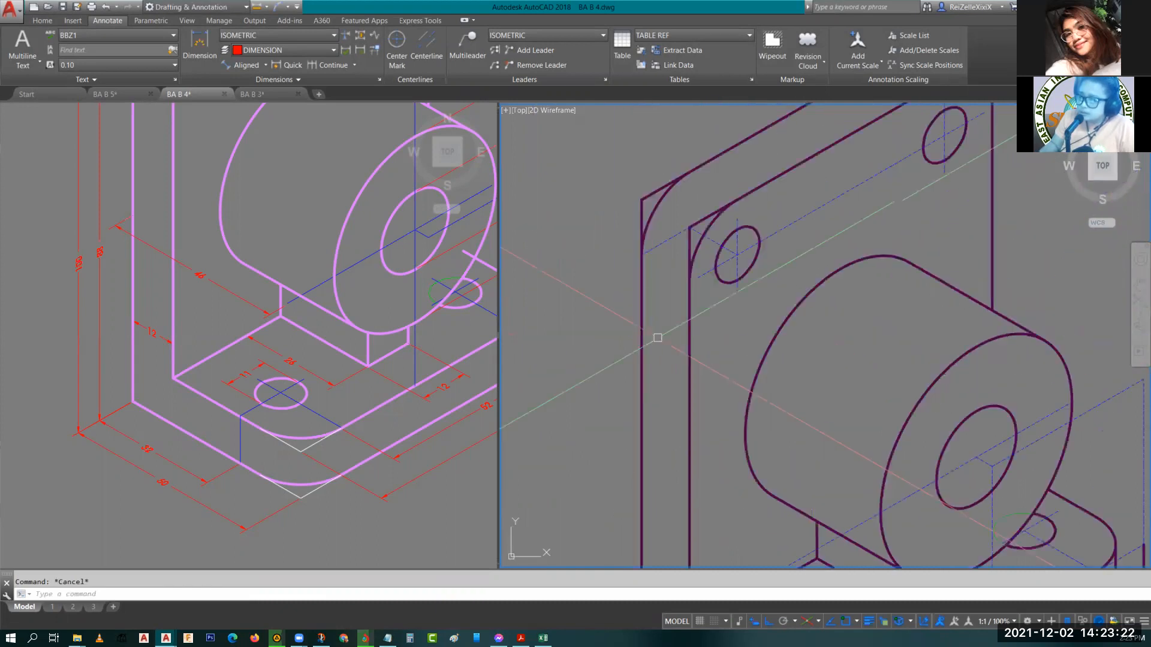
scroll(665, 301, "up", 2)
middle_click_drag(696, 260, 713, 301)
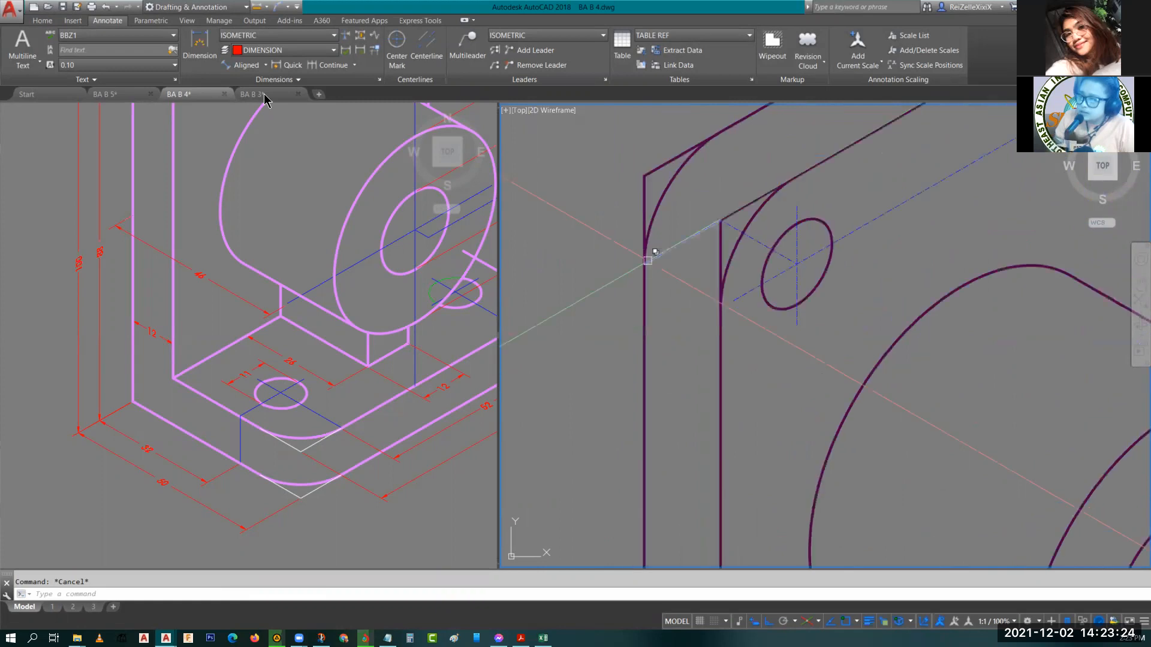
left_click(247, 64)
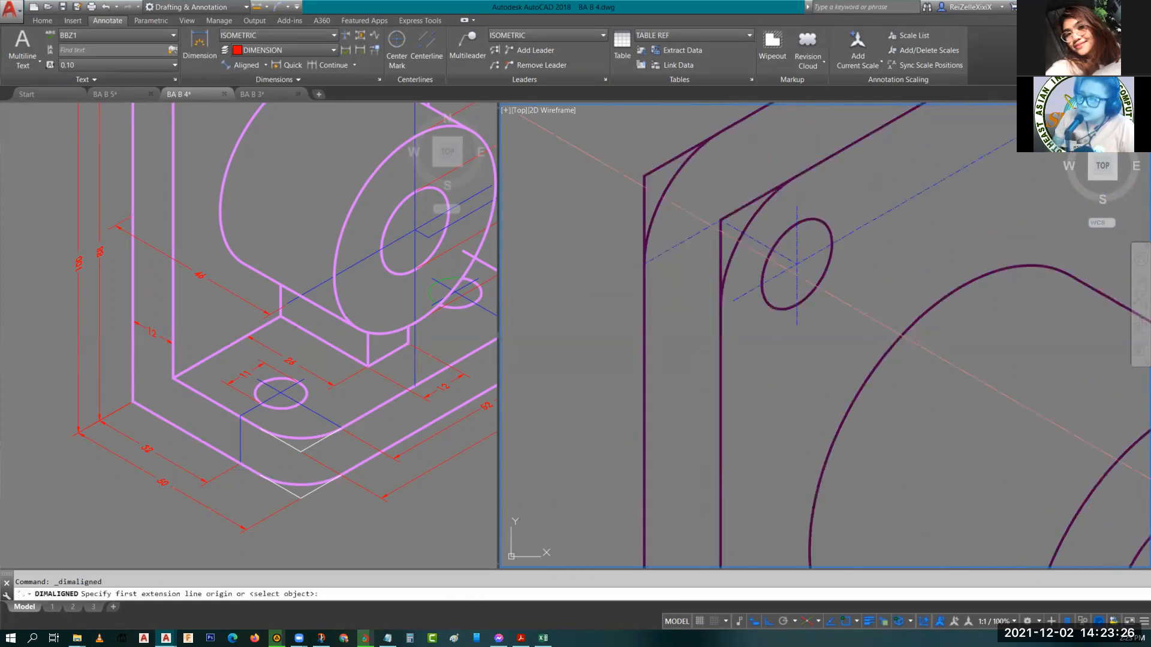
middle_click_drag(622, 196, 652, 283)
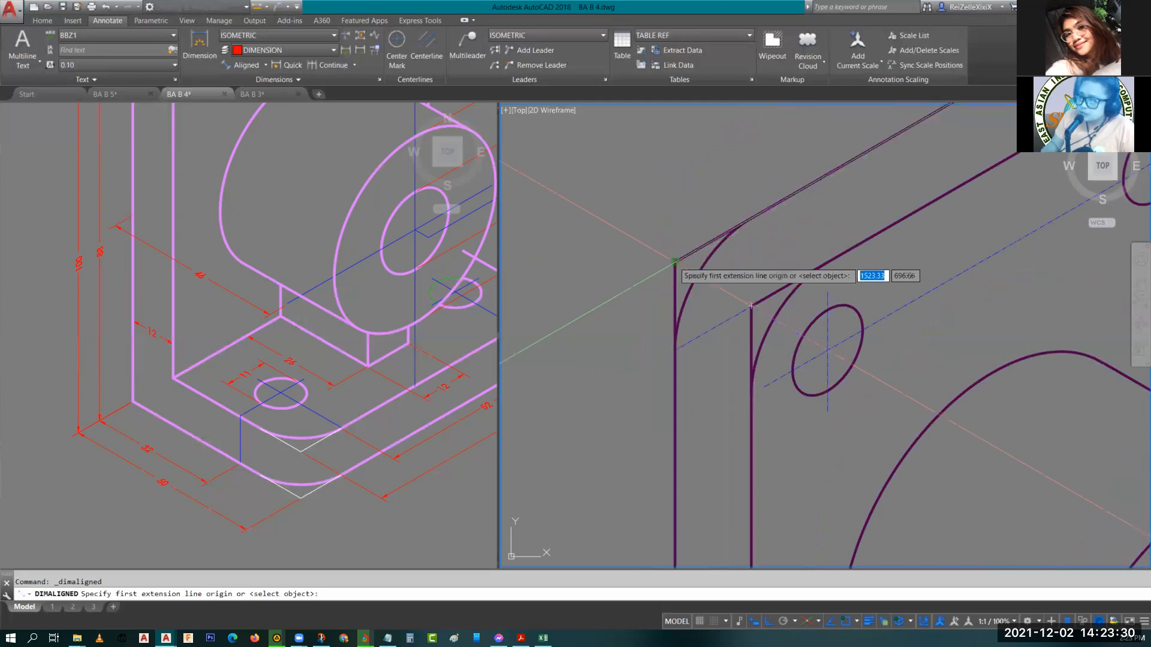
left_click(674, 262)
left_click(751, 306)
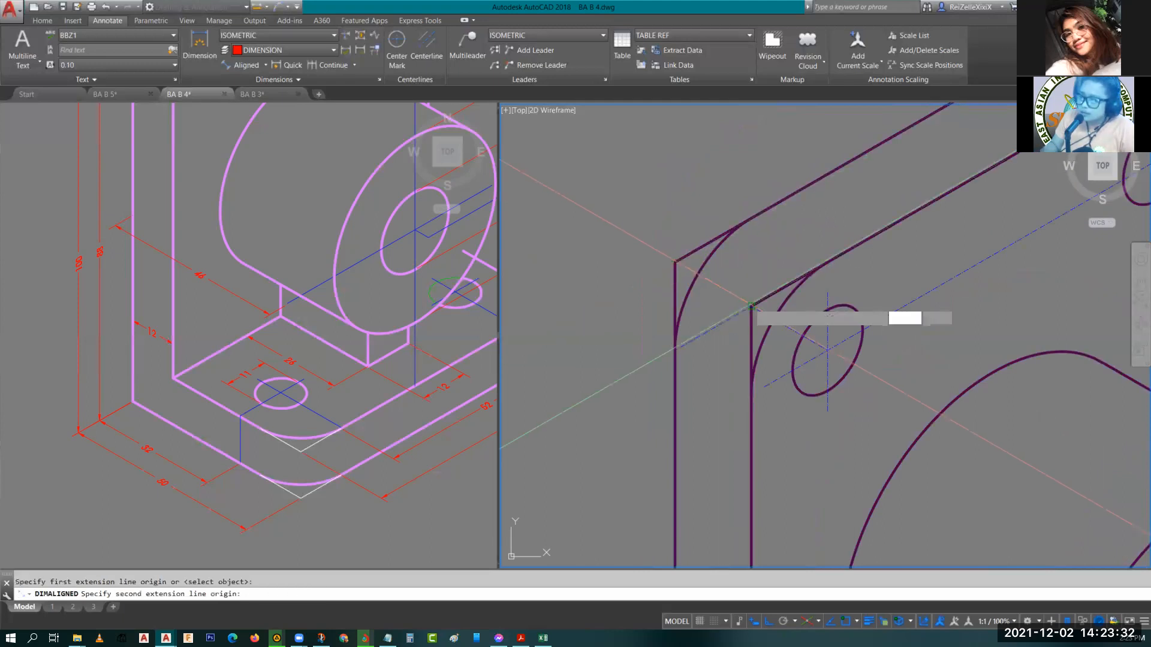
left_click(708, 370)
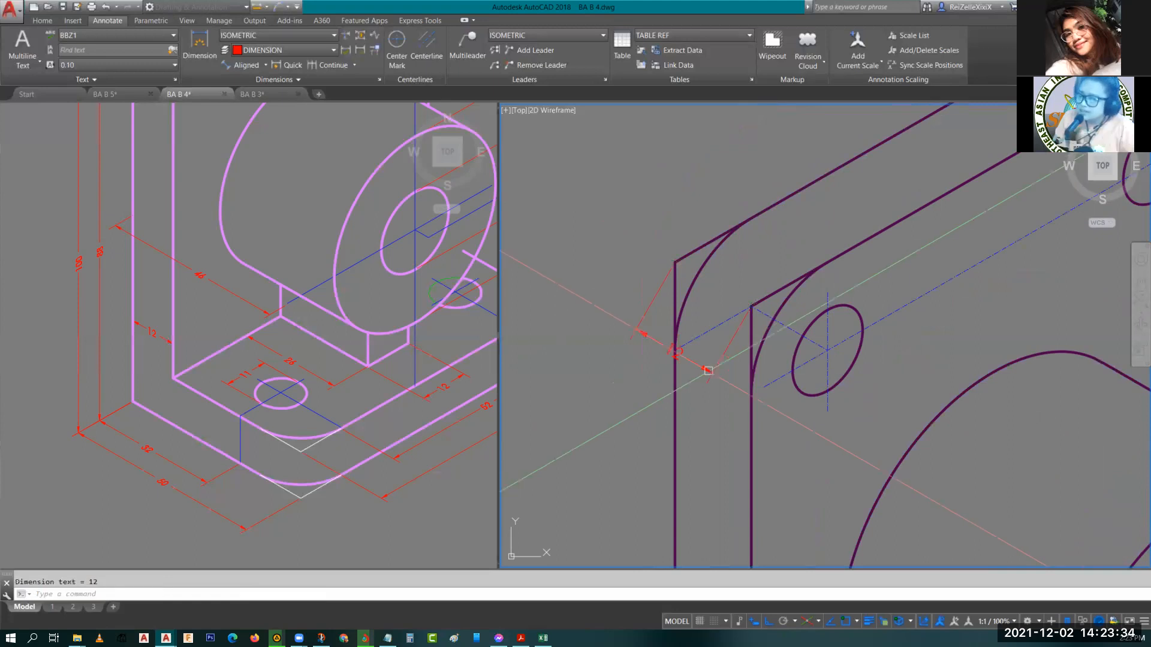
key("Escape")
Add an aligned dimension along the base's front edge spanning between the two base hole centerlines.
scroll(707, 370, "down", 10)
middle_click_drag(782, 385, 705, 322)
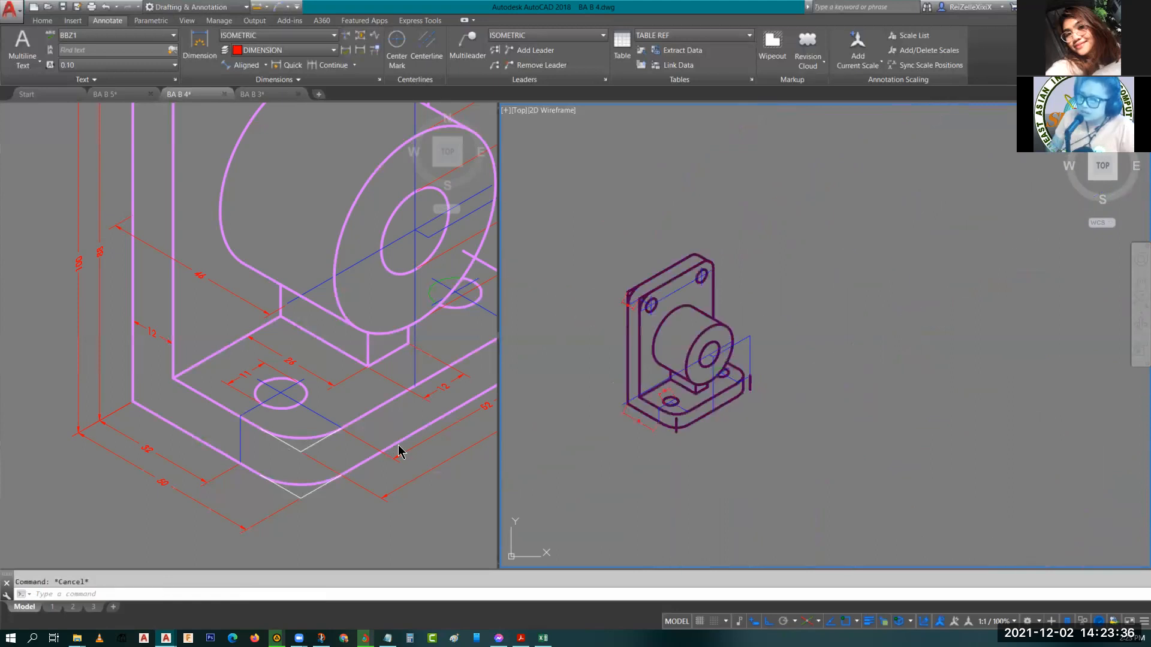
left_click(423, 488)
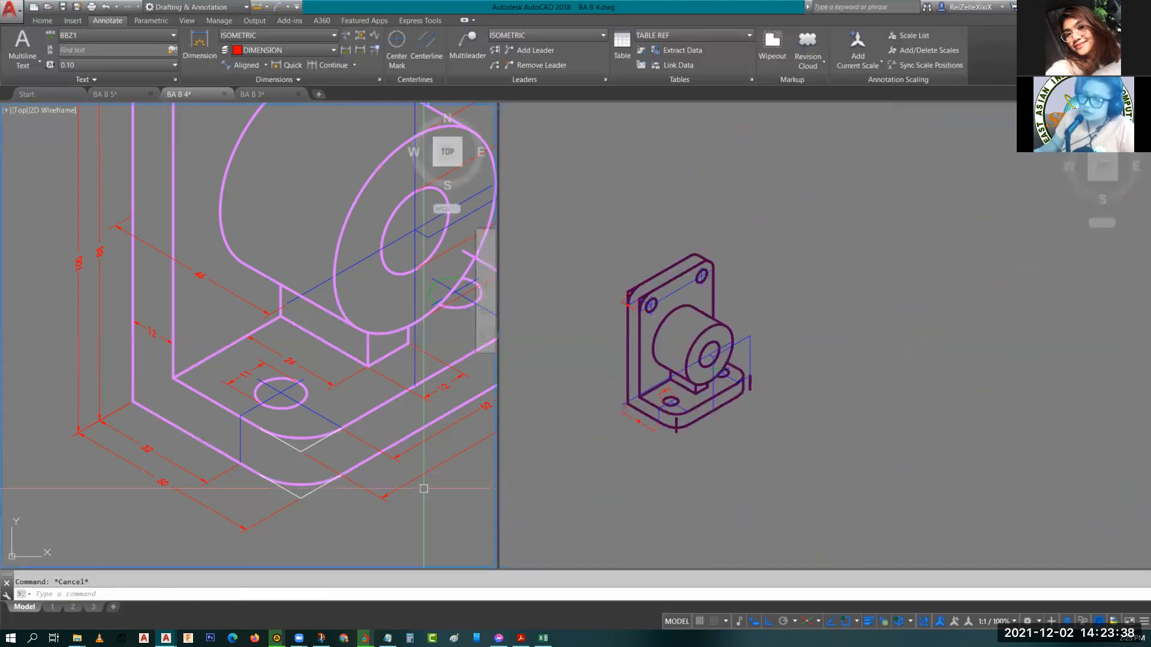
middle_click_drag(424, 489, 238, 498)
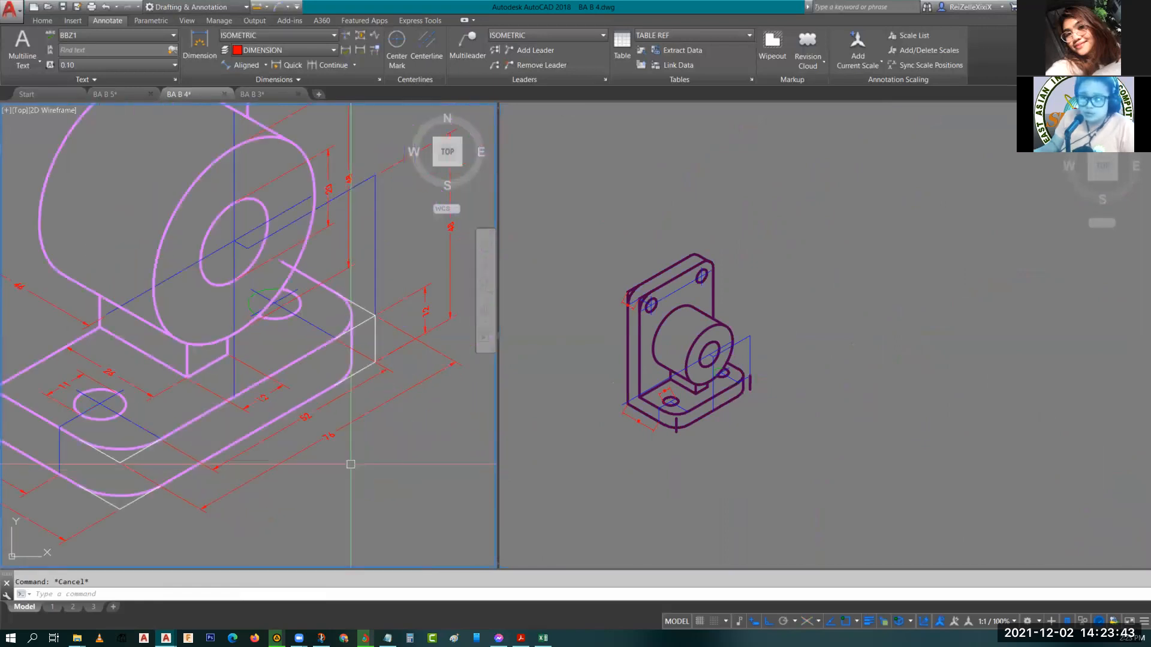
left_click(710, 441)
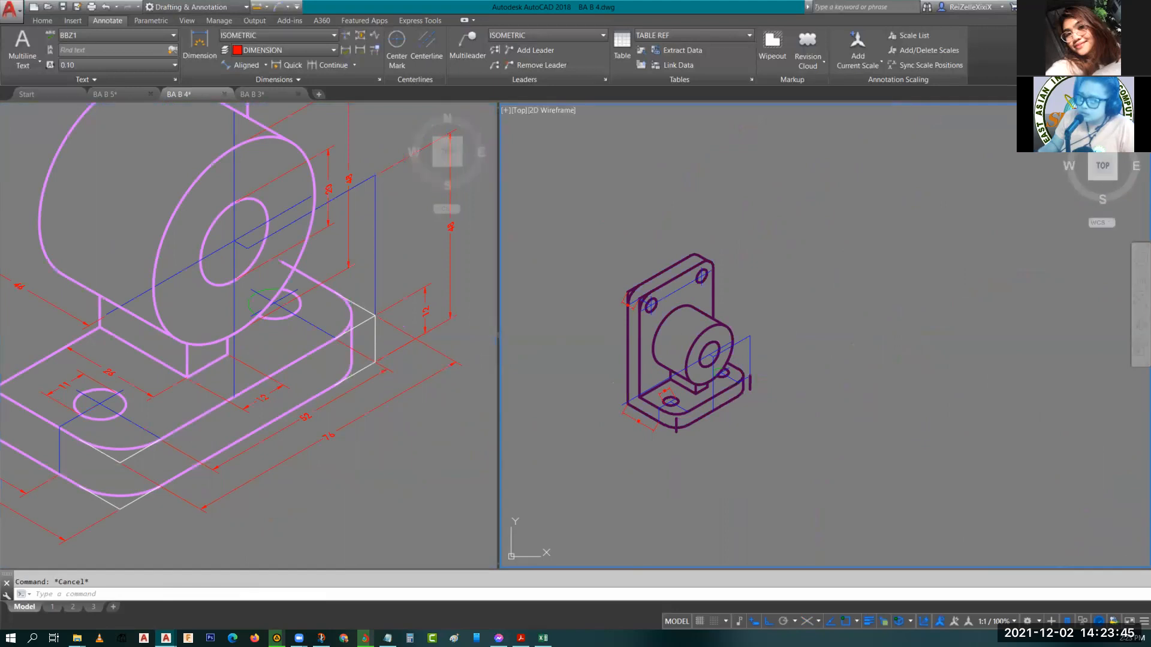
scroll(707, 426, "up", 4)
middle_click_drag(708, 427, 722, 443)
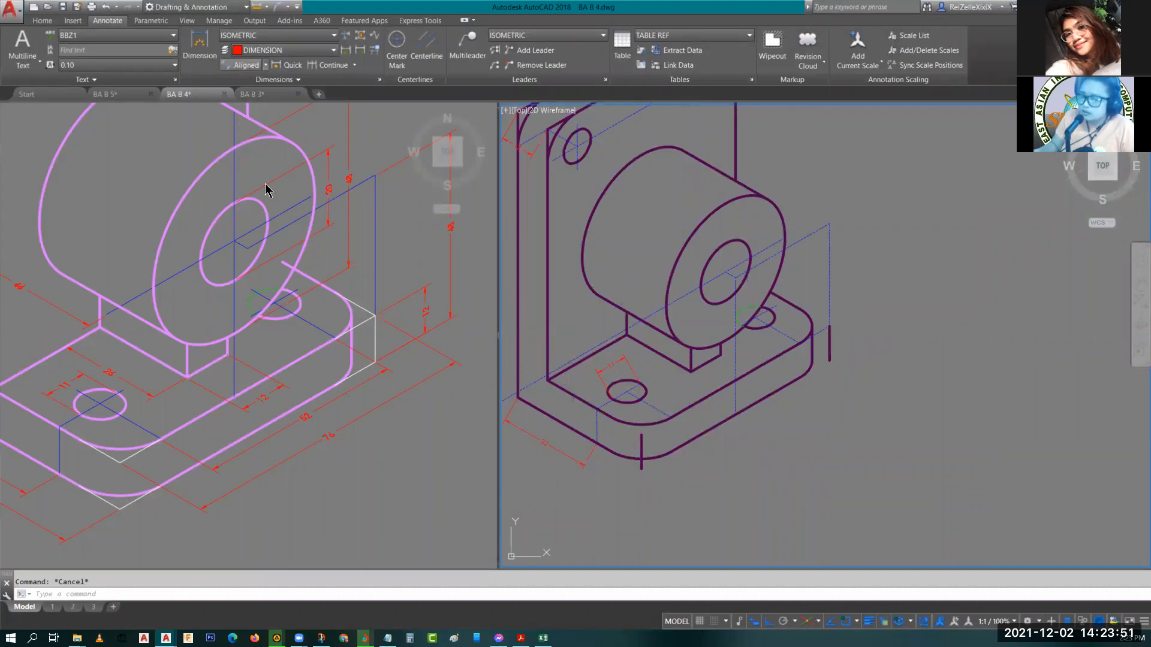
left_click(243, 65)
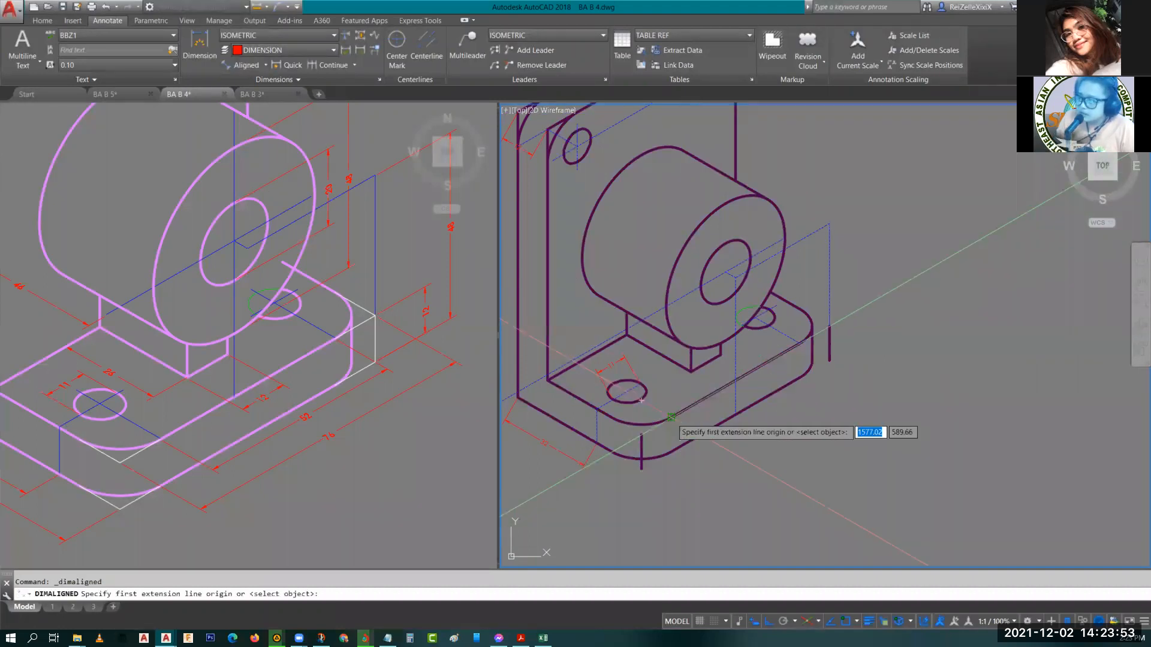
left_click(671, 416)
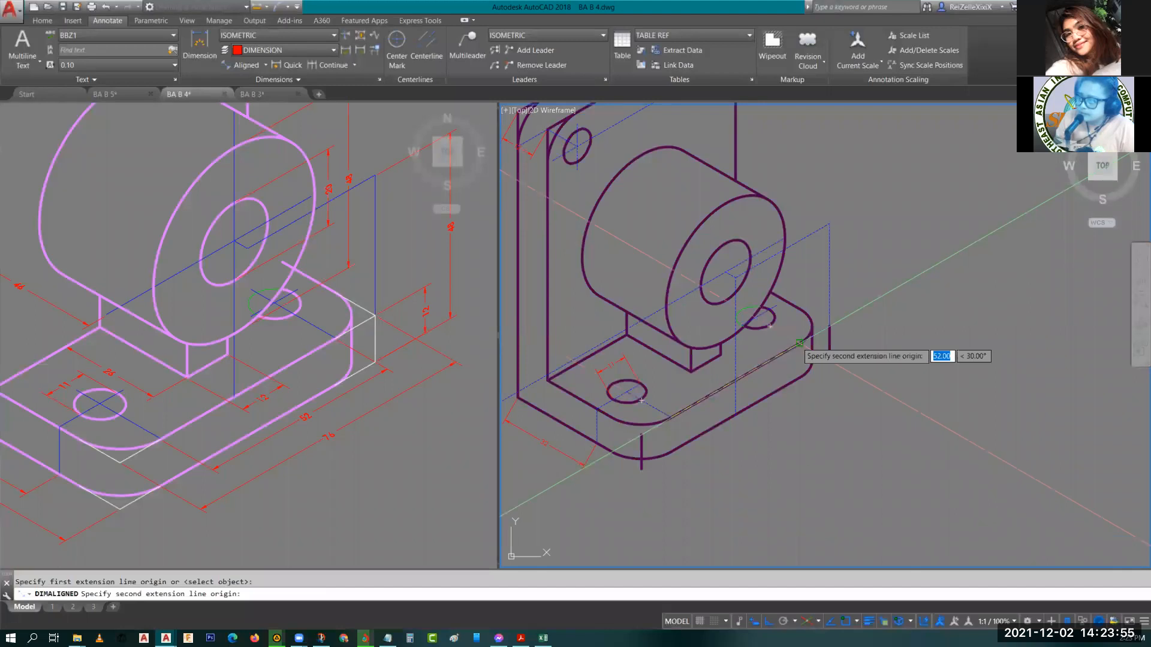
left_click(799, 343)
left_click(836, 400)
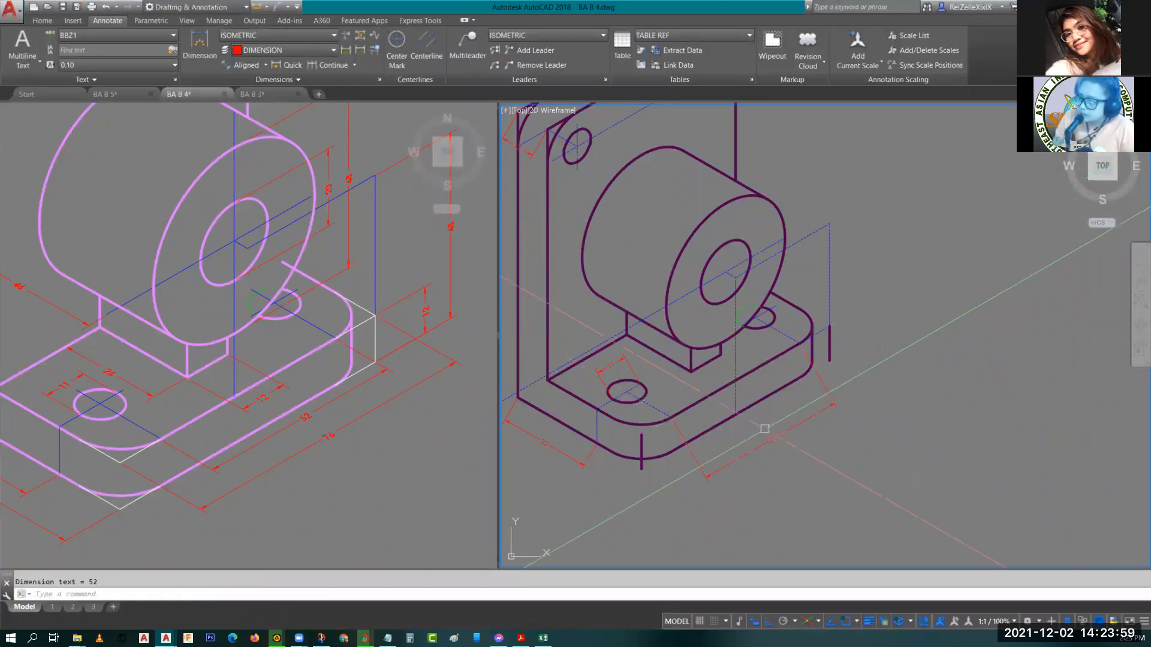
middle_click_drag(656, 358, 719, 436)
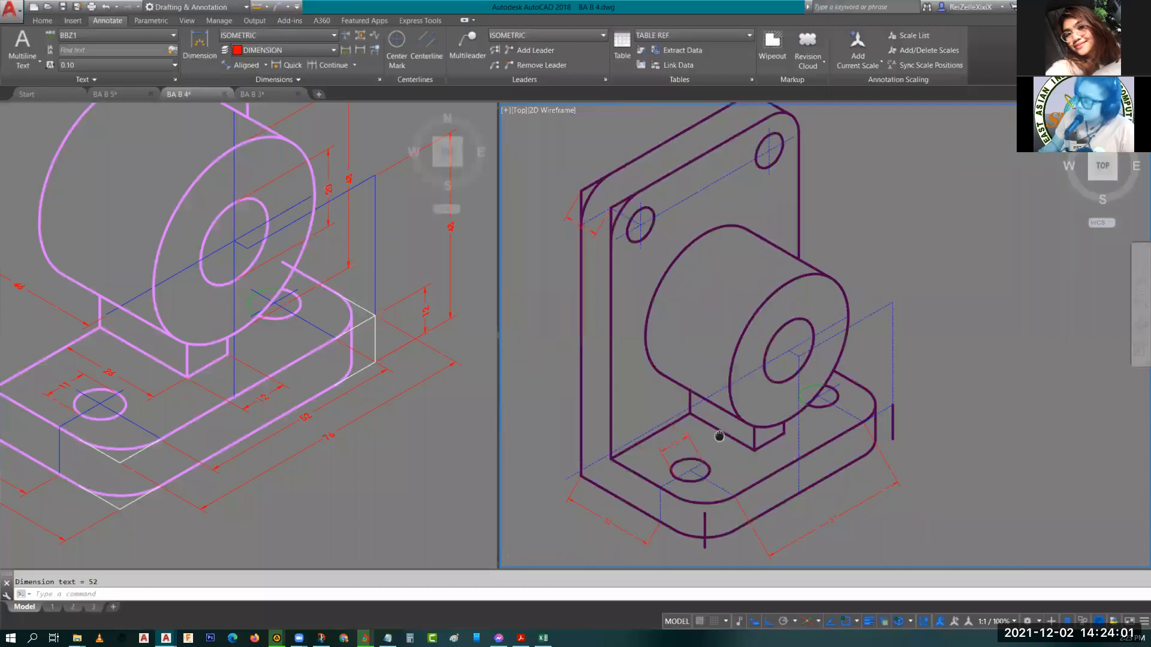
key("Return")
scroll(828, 427, "up", 2)
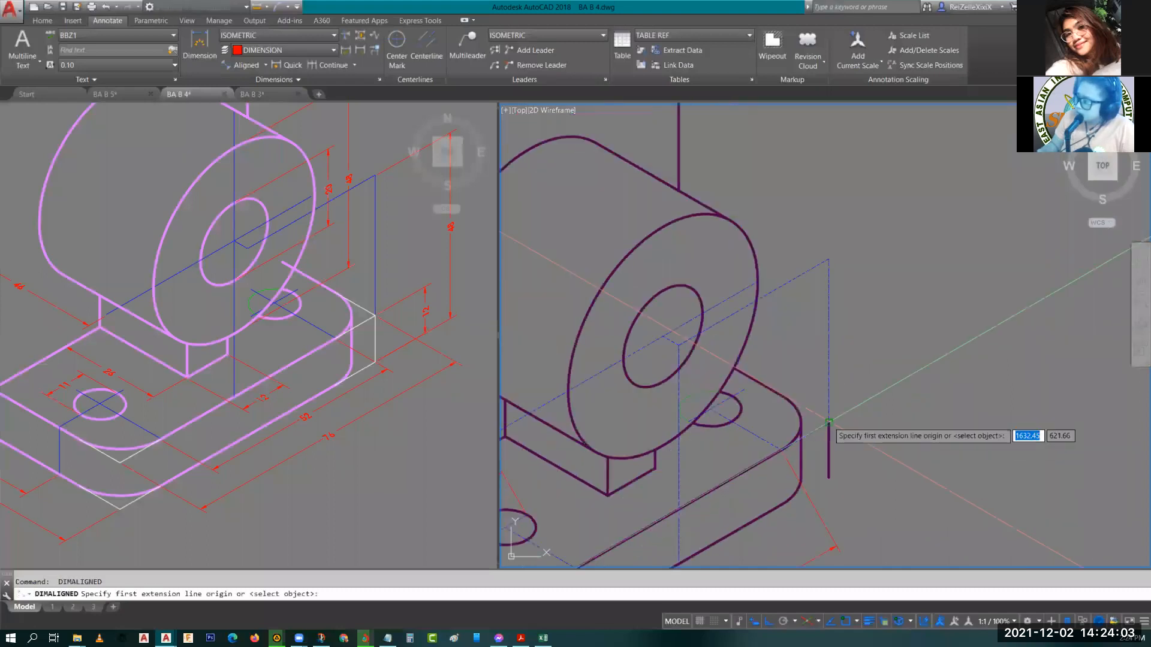
left_click(828, 423)
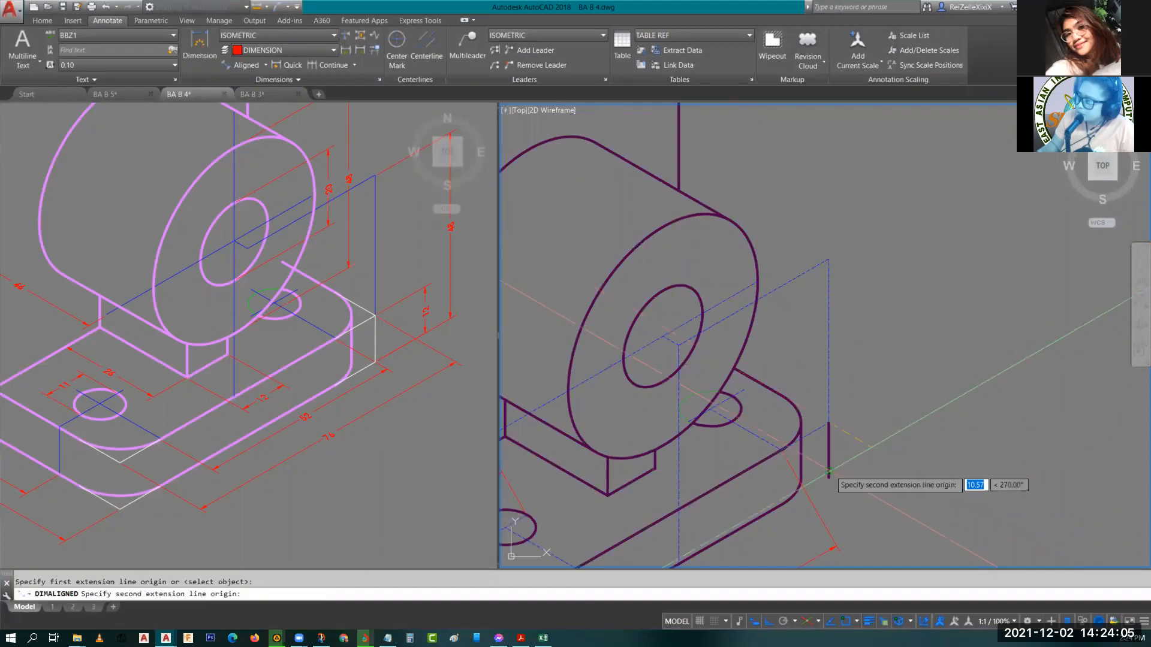
left_click(829, 471)
key("Escape")
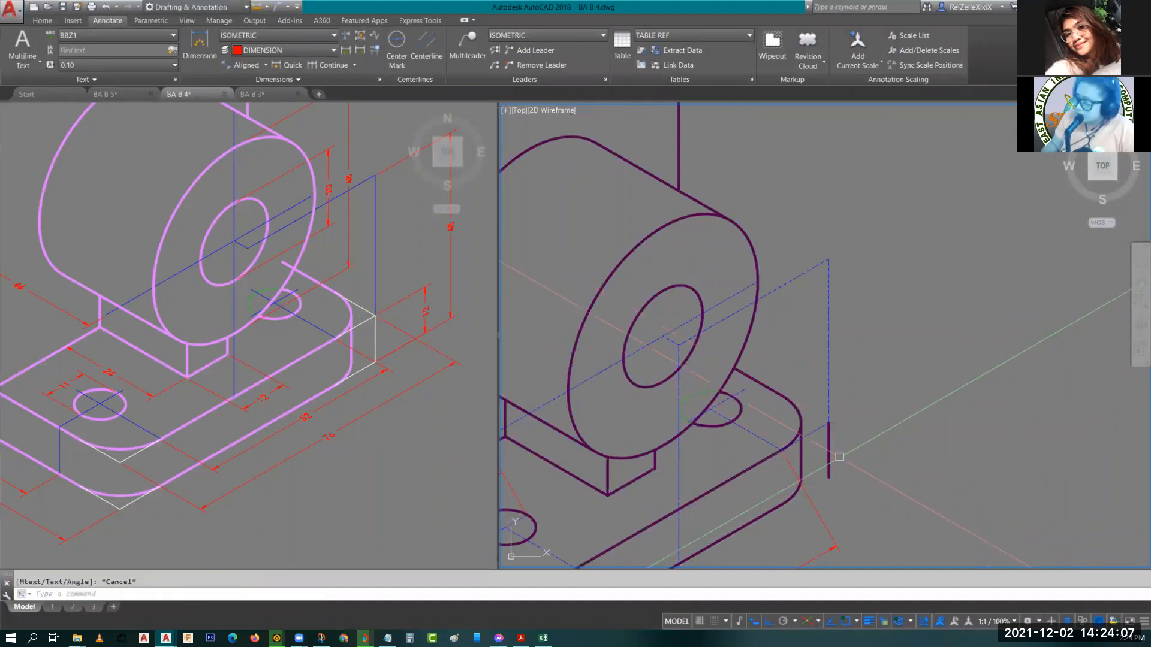
Add an aligned dimension to the short vertical thickness edge at the base's right rounded end.
key("Escape")
key("Return")
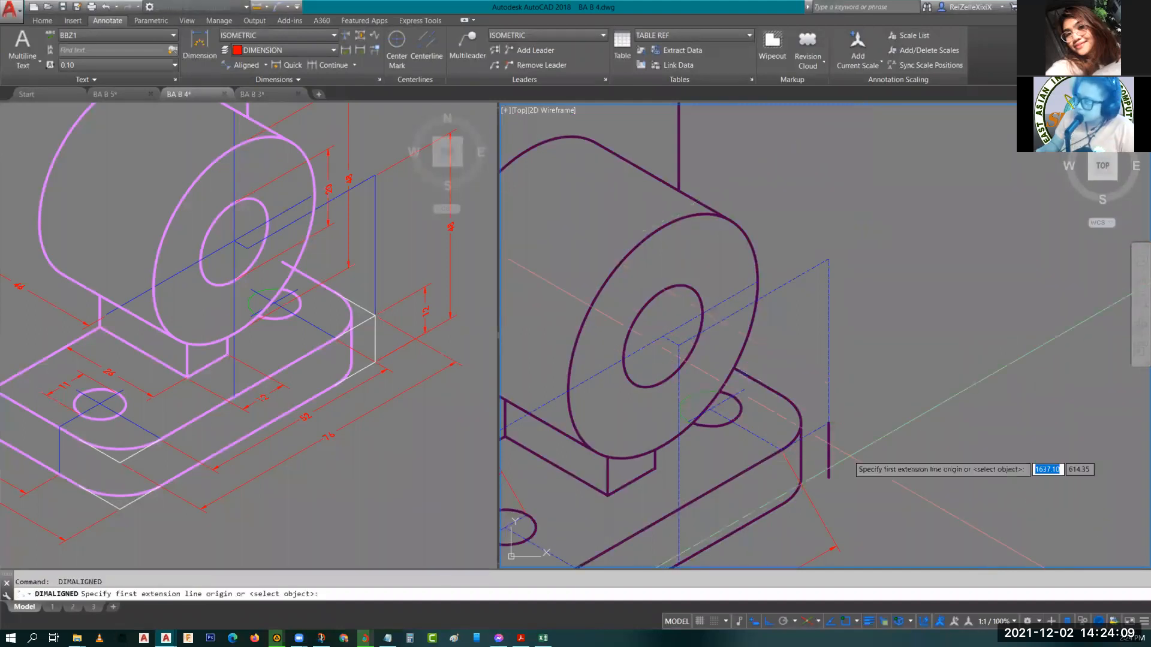
key("Return")
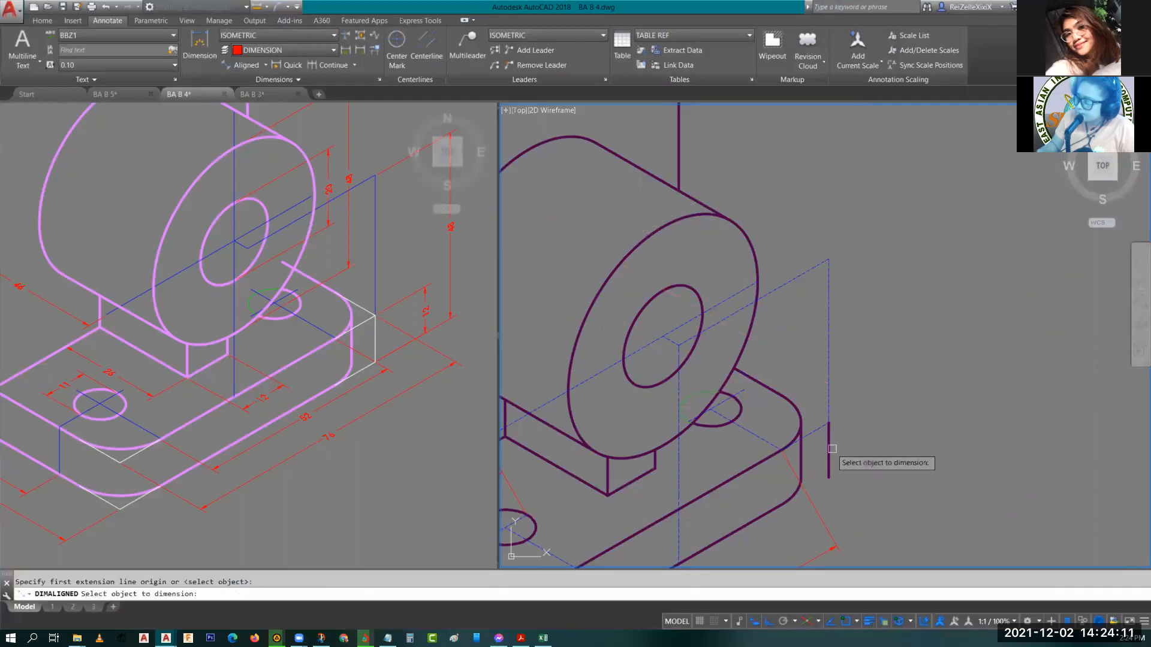
left_click(831, 448)
left_click(875, 419)
key("Escape")
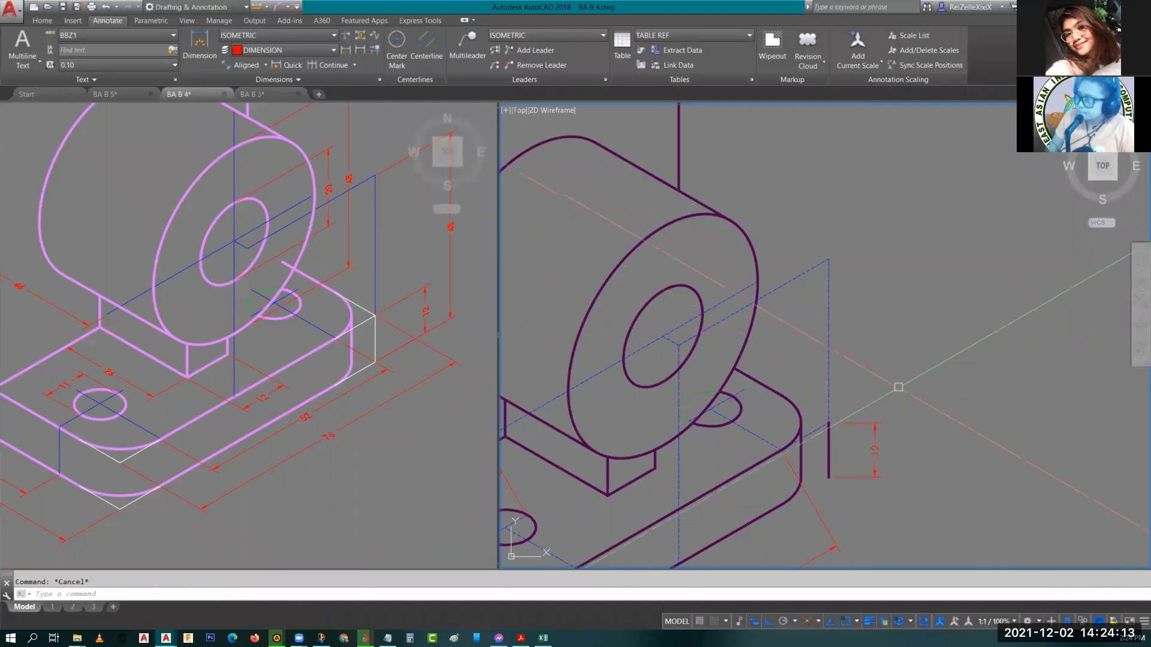
scroll(897, 387, "down", 2)
middle_click_drag(687, 519, 733, 437)
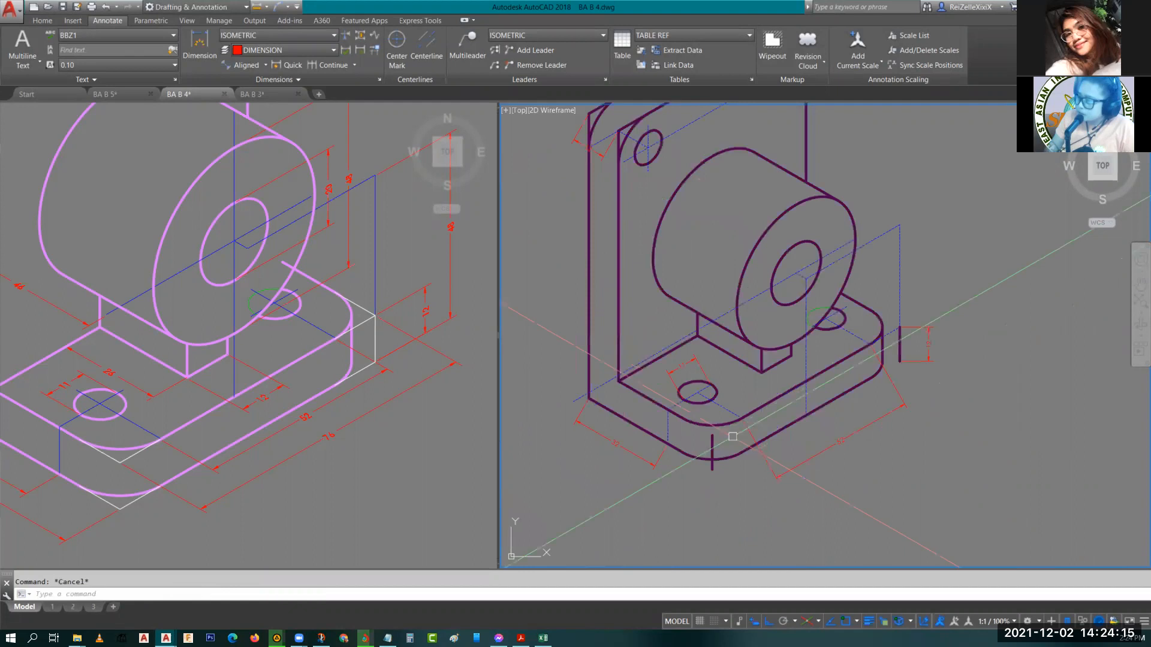
scroll(761, 358, "up", 1)
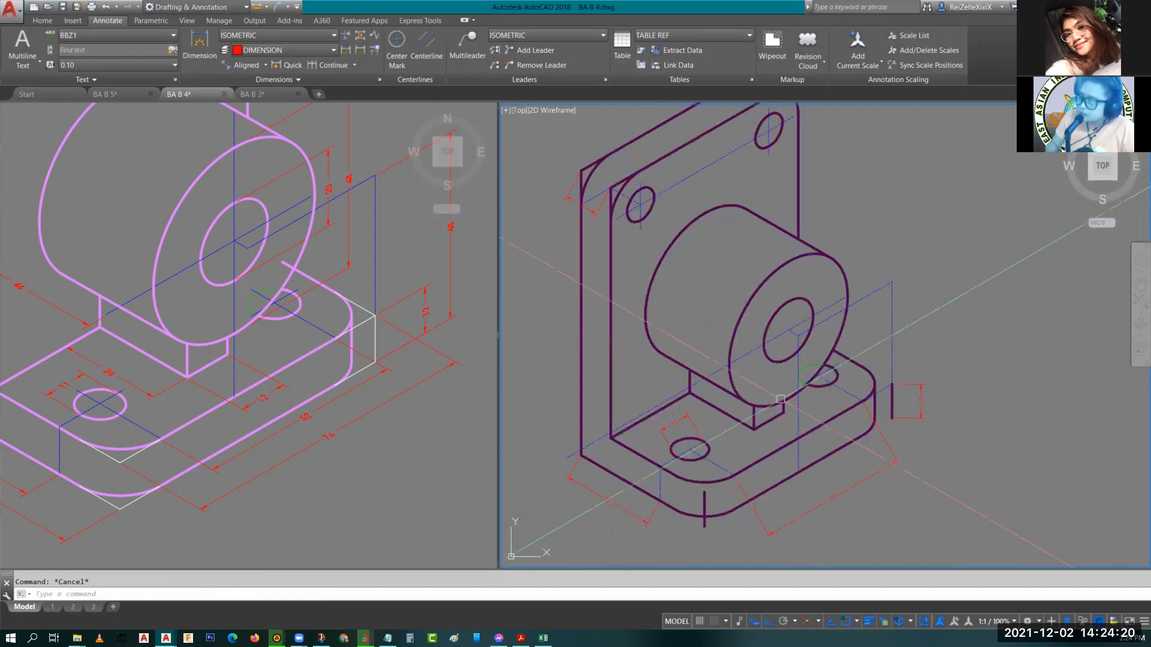
middle_click_drag(781, 399, 784, 406)
middle_click_drag(786, 365, 807, 422)
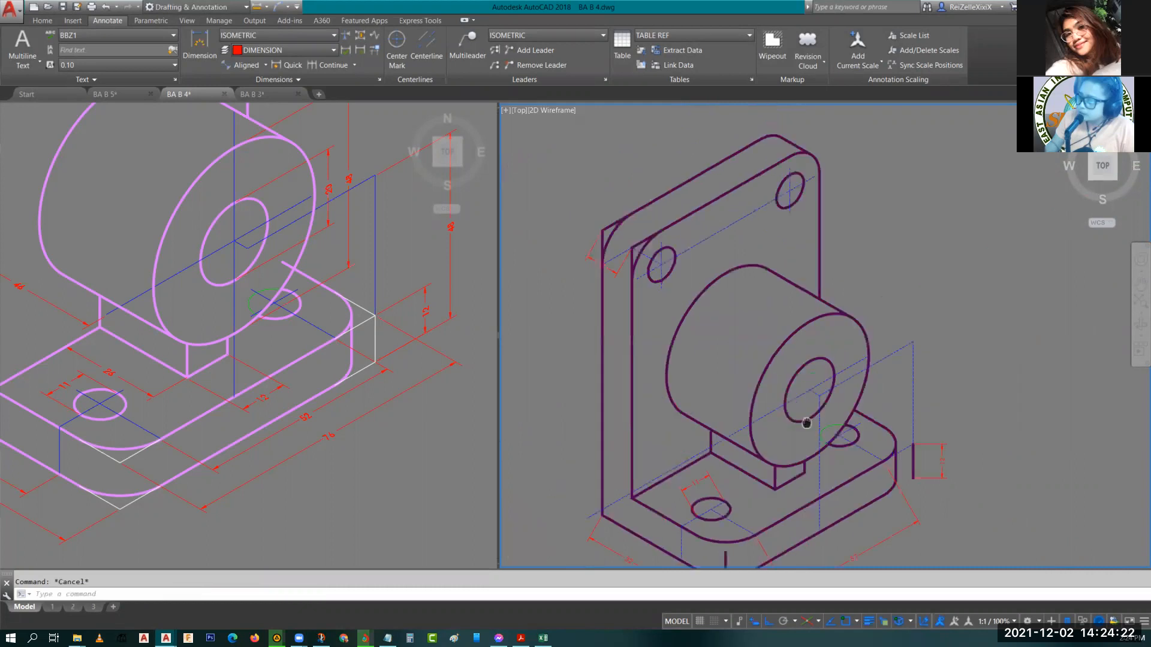
scroll(816, 457, "up", 2)
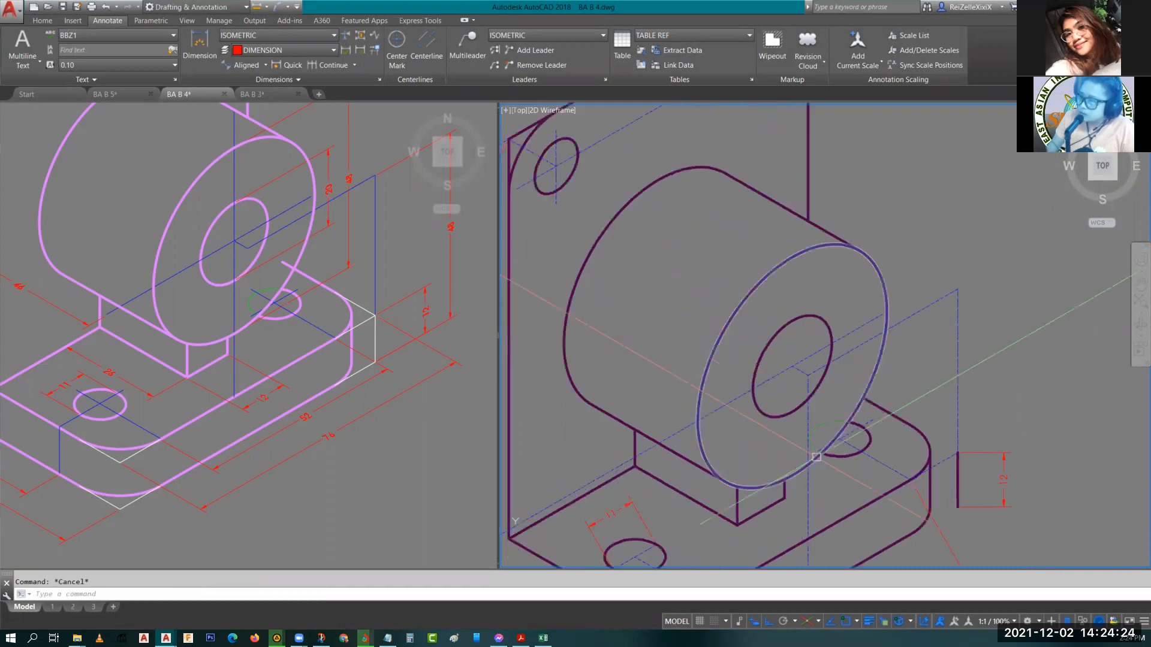
scroll(820, 462, "up", 3)
scroll(923, 427, "down", 2)
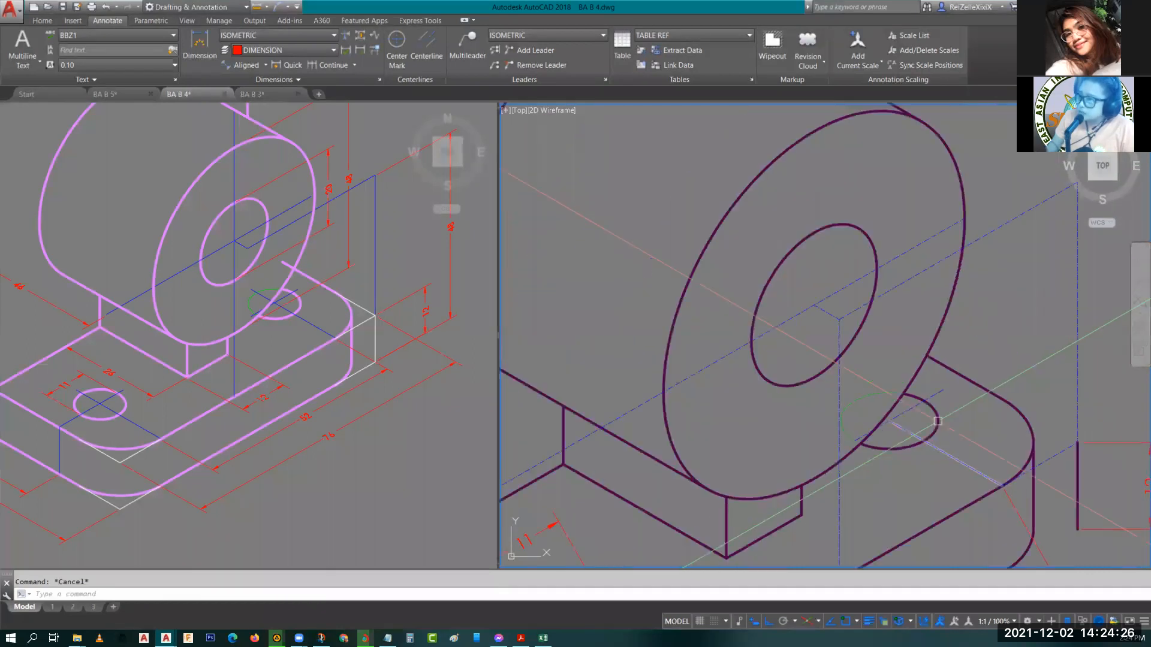
middle_click_drag(872, 310, 849, 401)
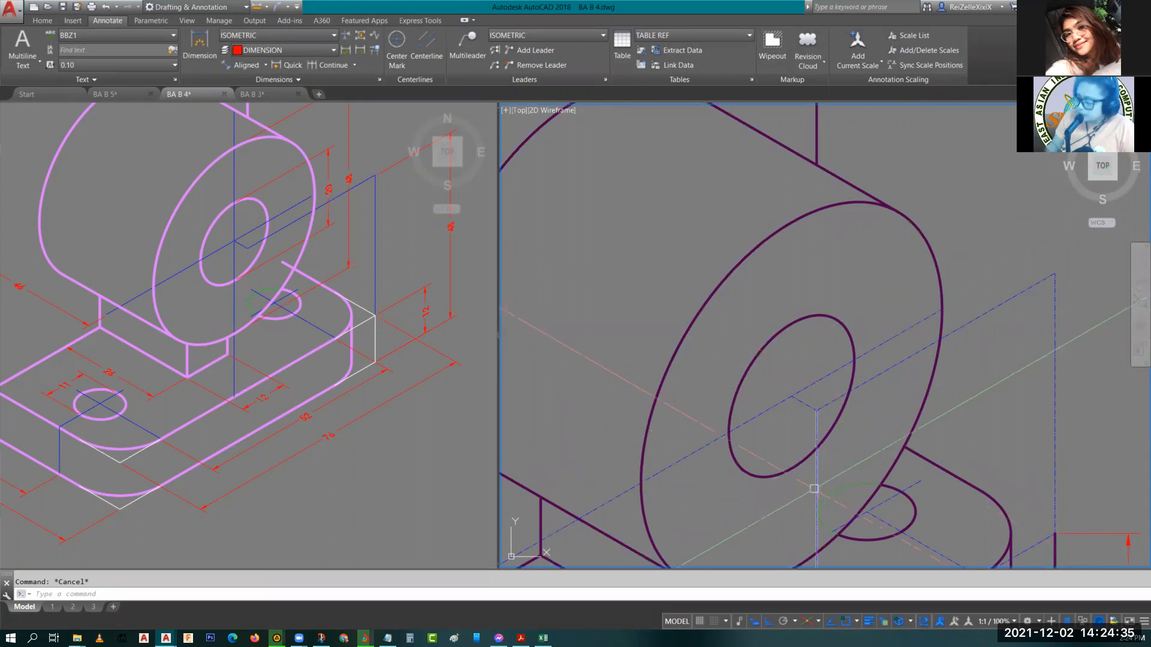
left_click(814, 487)
type("CO")
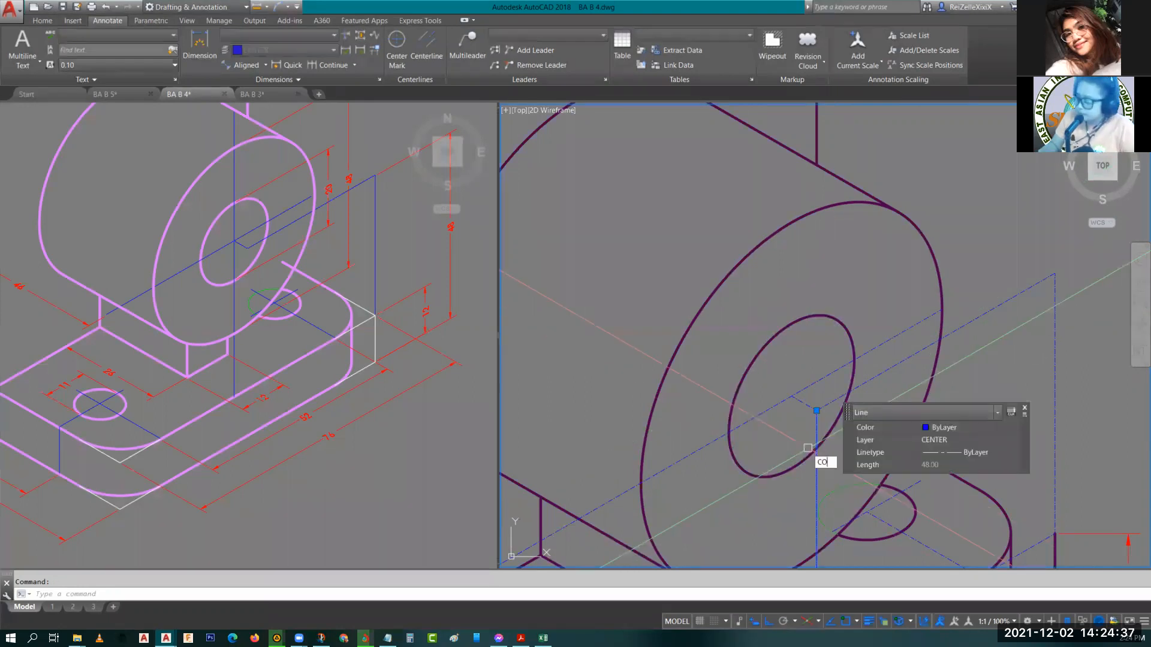
key("Return")
left_click(815, 410)
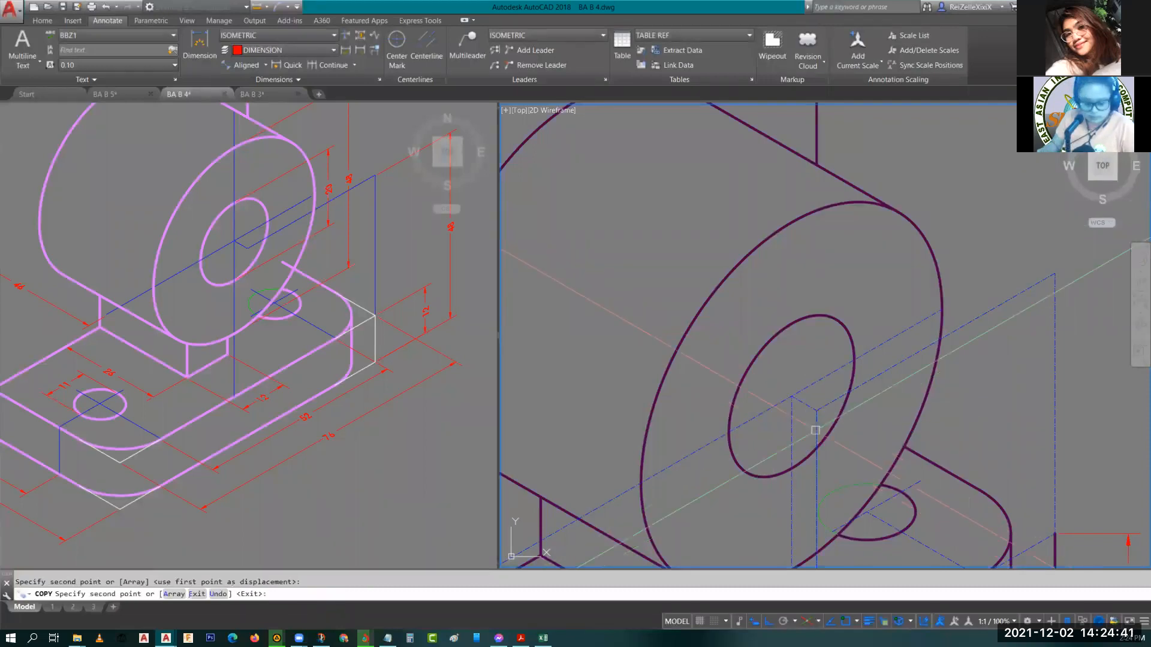
key("Escape")
Extend the vertical centerline through the cylinder's hole upward.
type("ex")
key("Return")
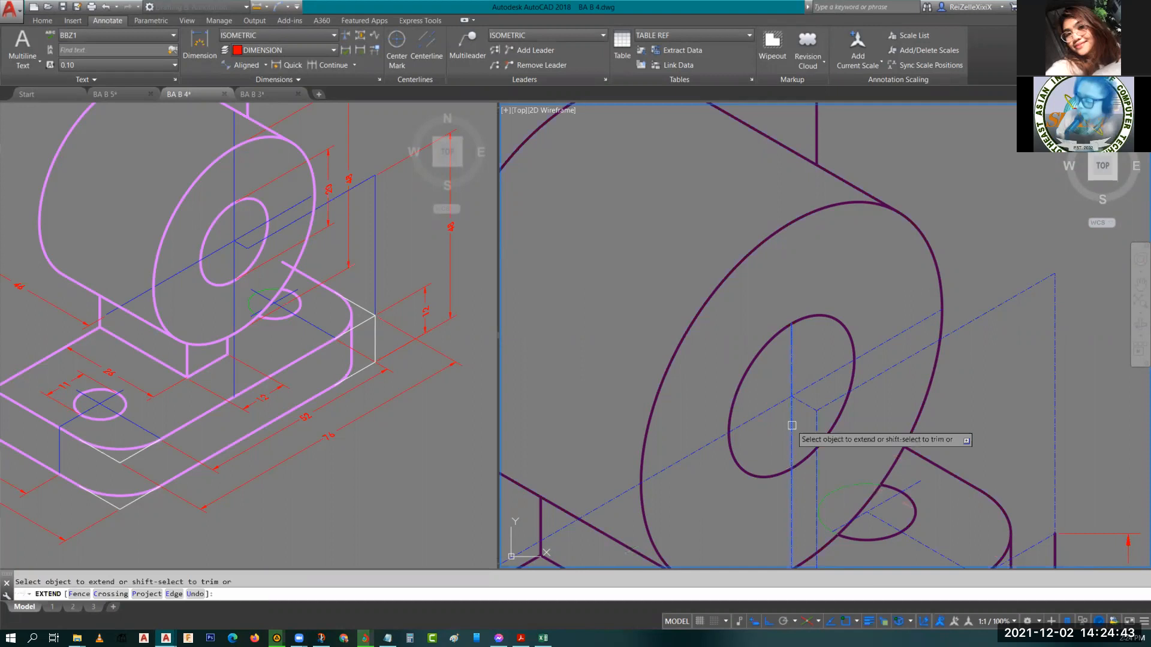
left_click(792, 425)
key("Escape")
scroll(808, 447, "down", 4)
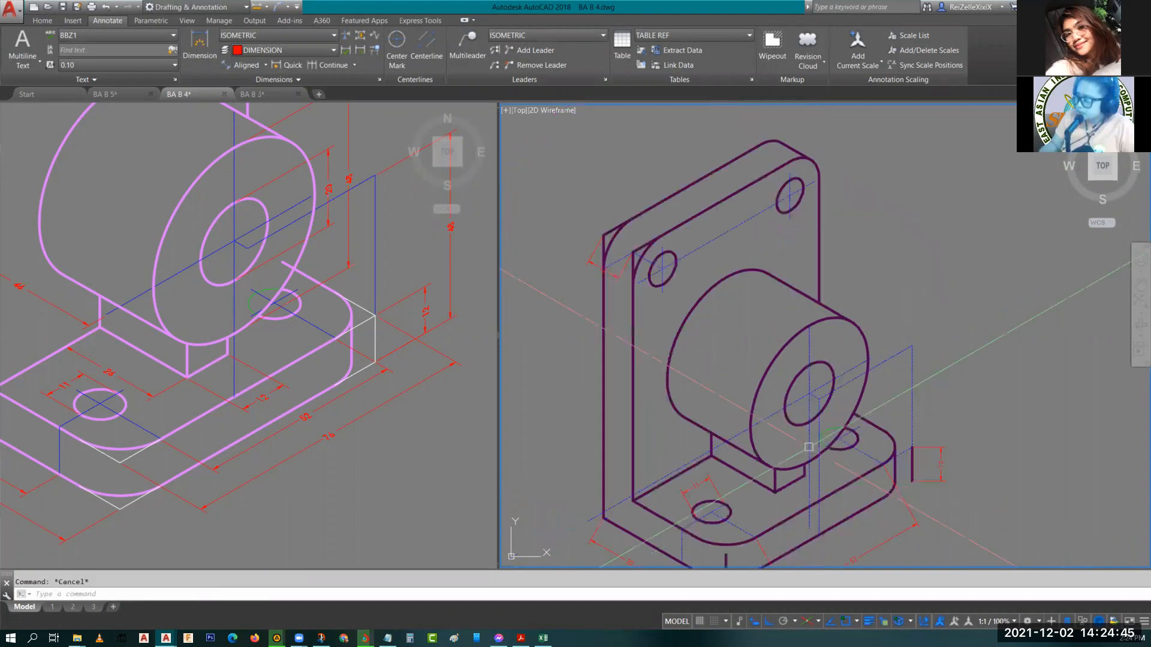
scroll(809, 446, "up", 4)
type("T")
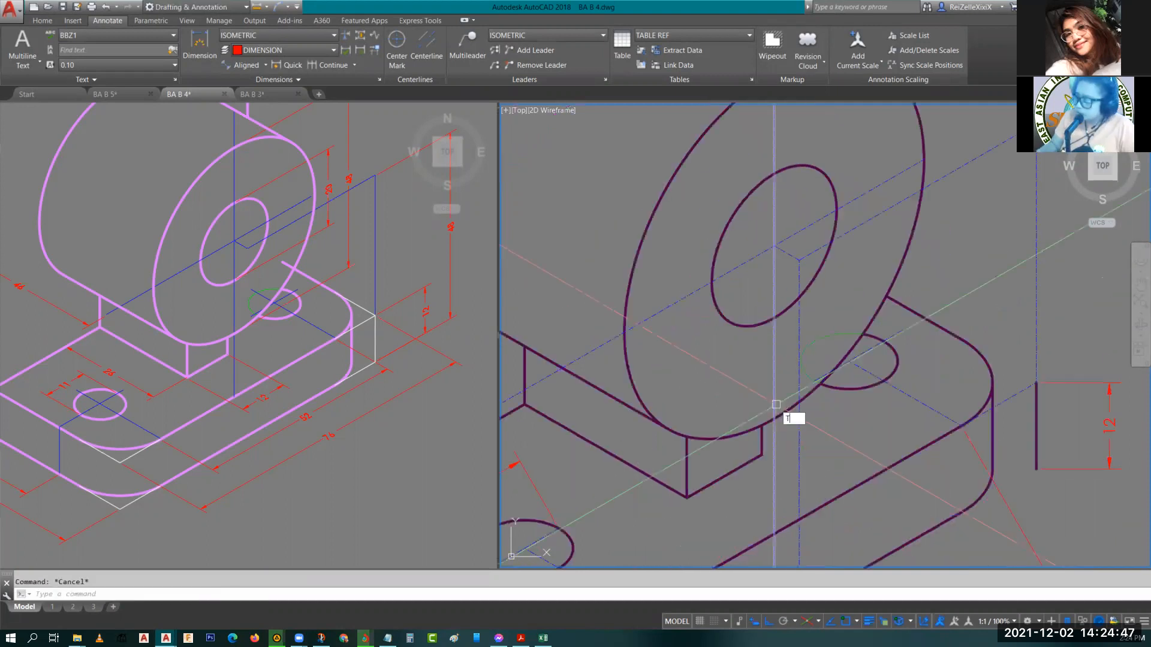
type("R")
key("Return")
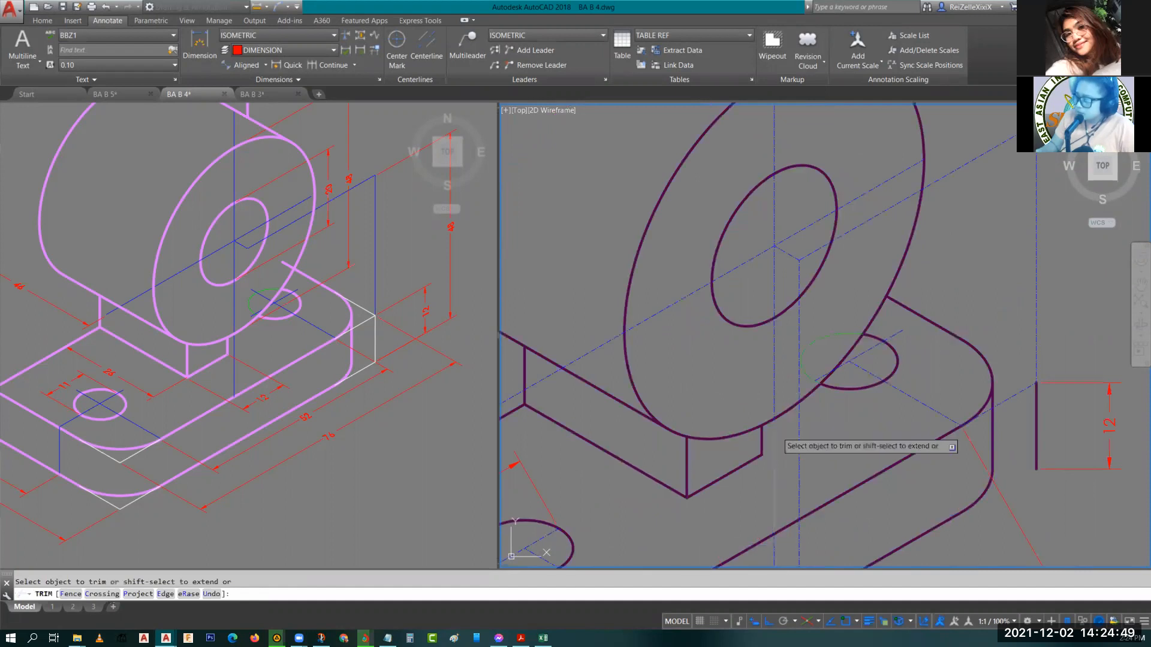
key("Escape")
Erase the long vertical centerline running through the cylinder's hole.
left_click(775, 549)
type("E")
key("Return")
scroll(779, 434, "down", 4)
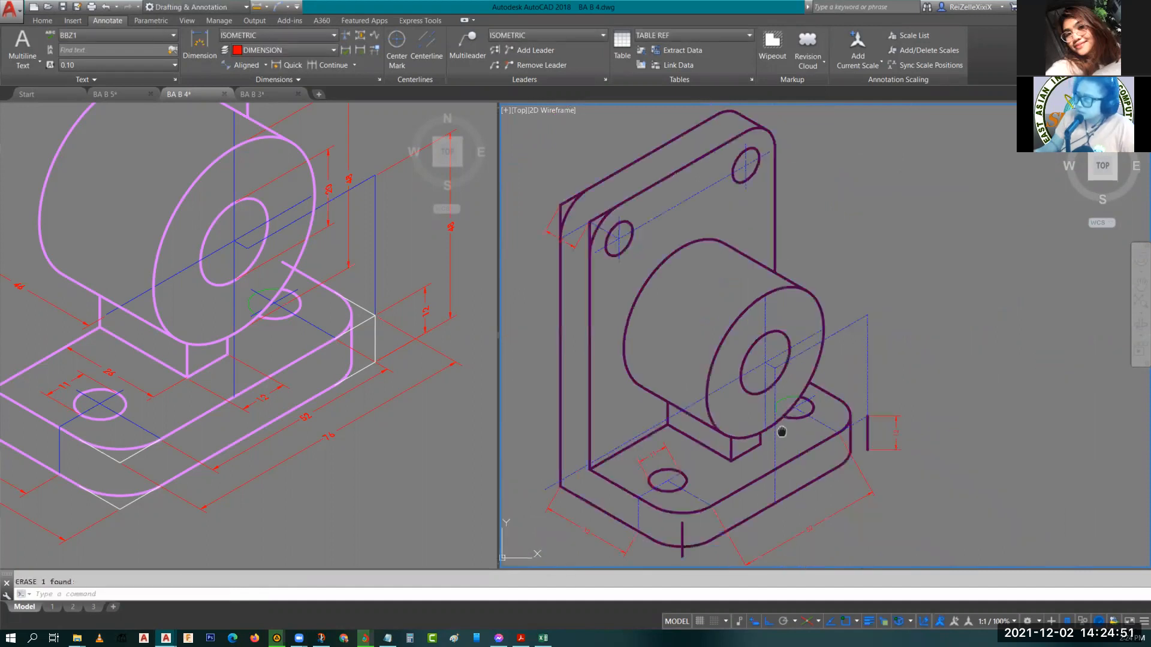
scroll(781, 432, "up", 4)
scroll(744, 458, "down", 3)
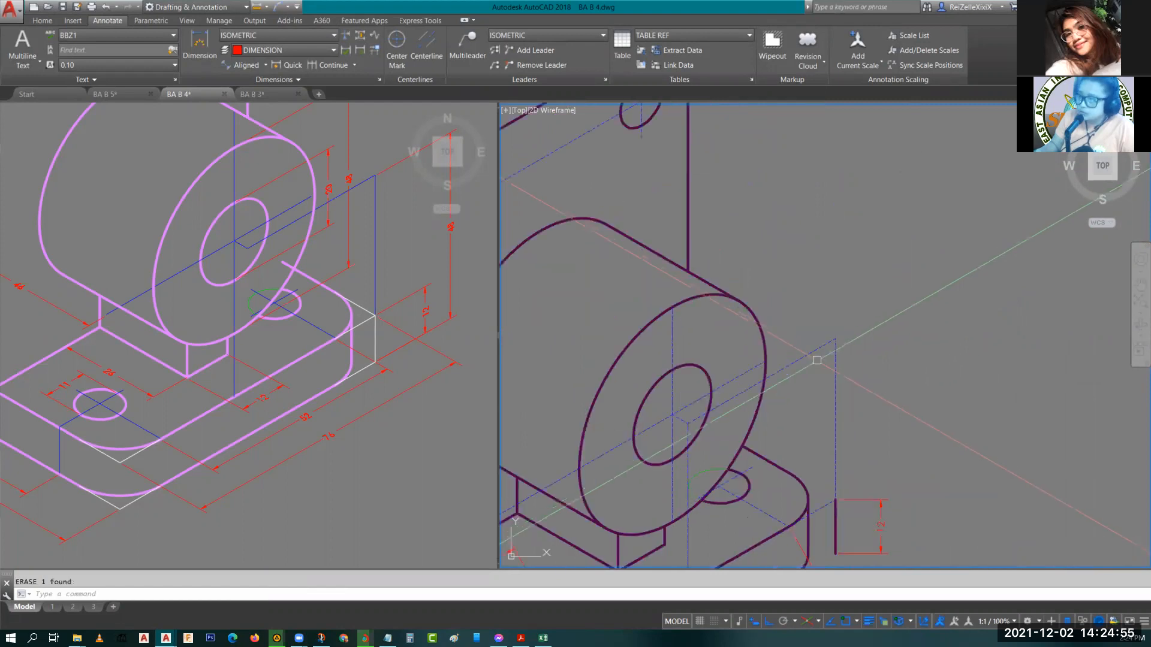
scroll(889, 390, "down", 2)
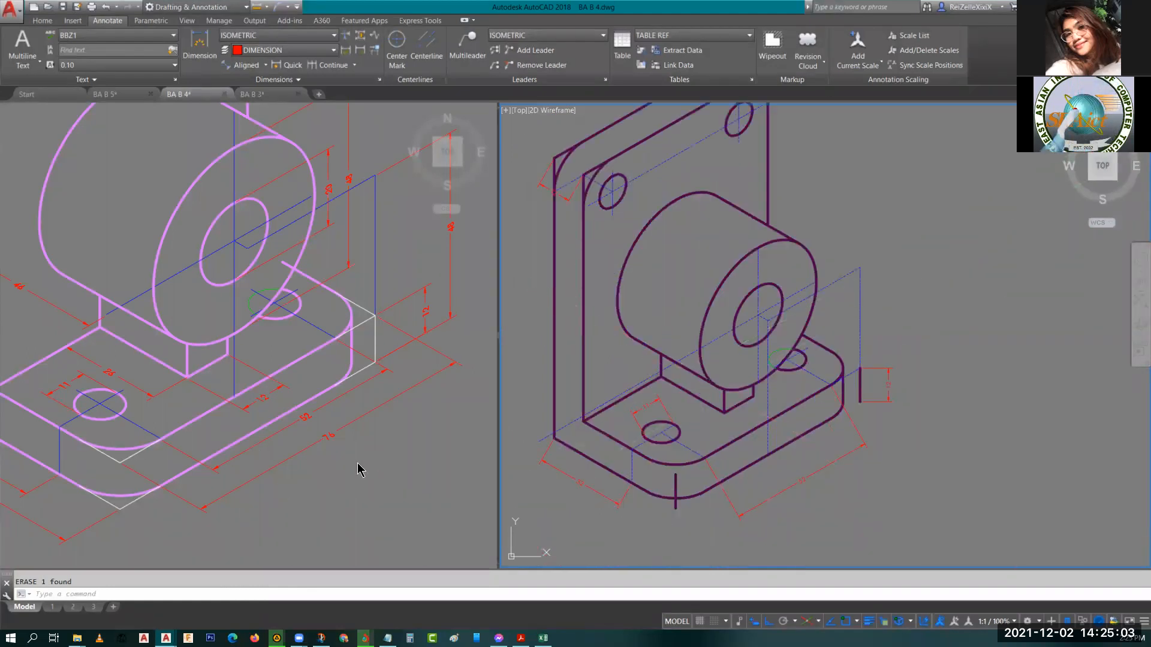
left_click(338, 444)
middle_click_drag(338, 444, 478, 493)
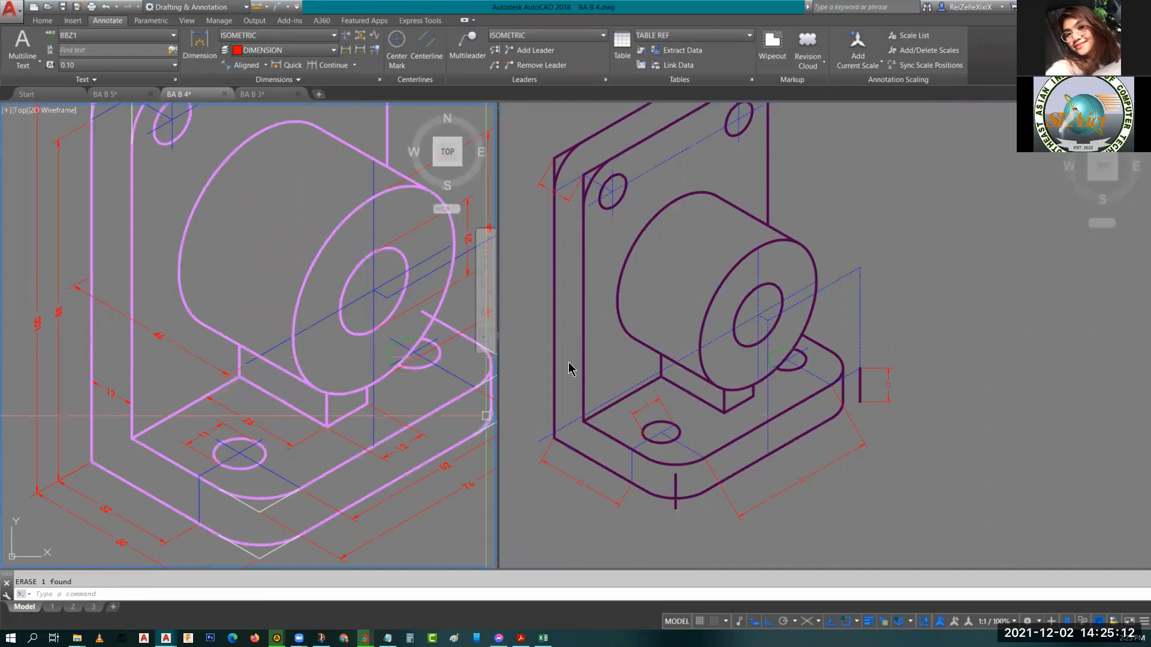
key("l")
key("Return")
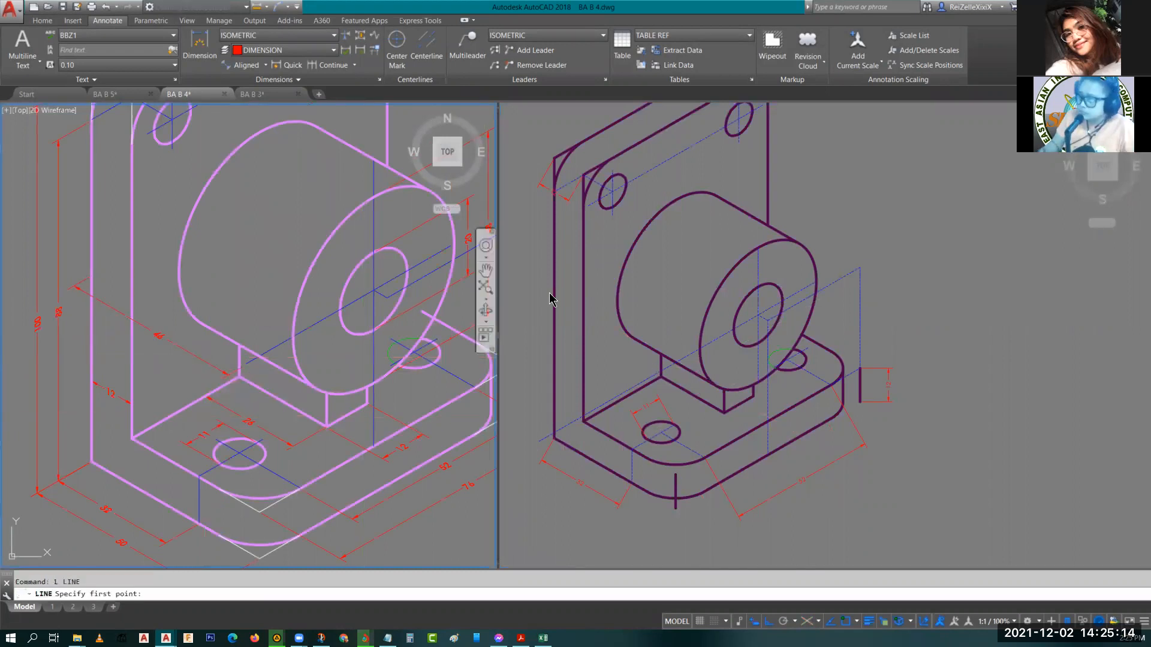
left_click(556, 316)
left_click(553, 314)
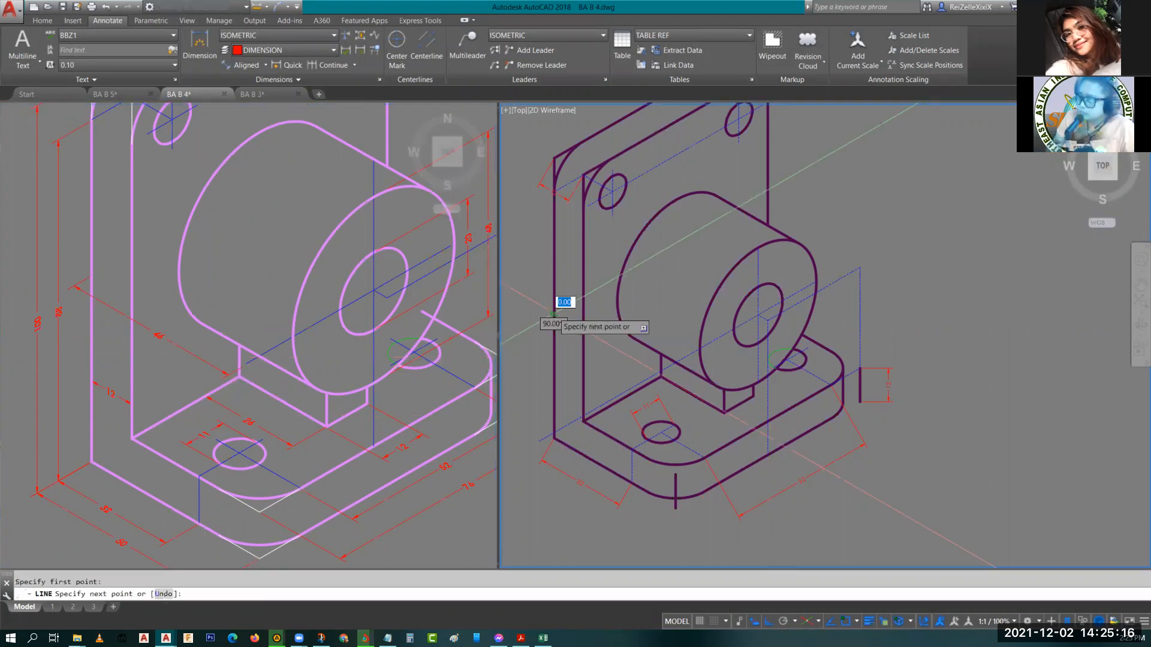
key("Escape")
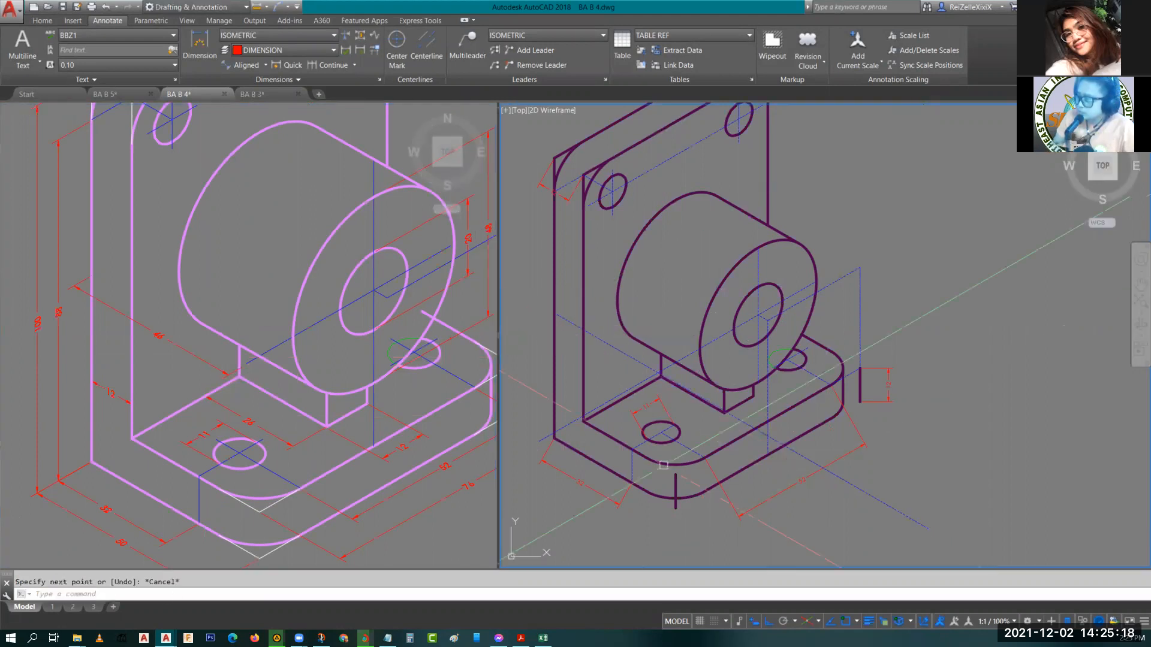
scroll(664, 465, "up", 5)
type("TR")
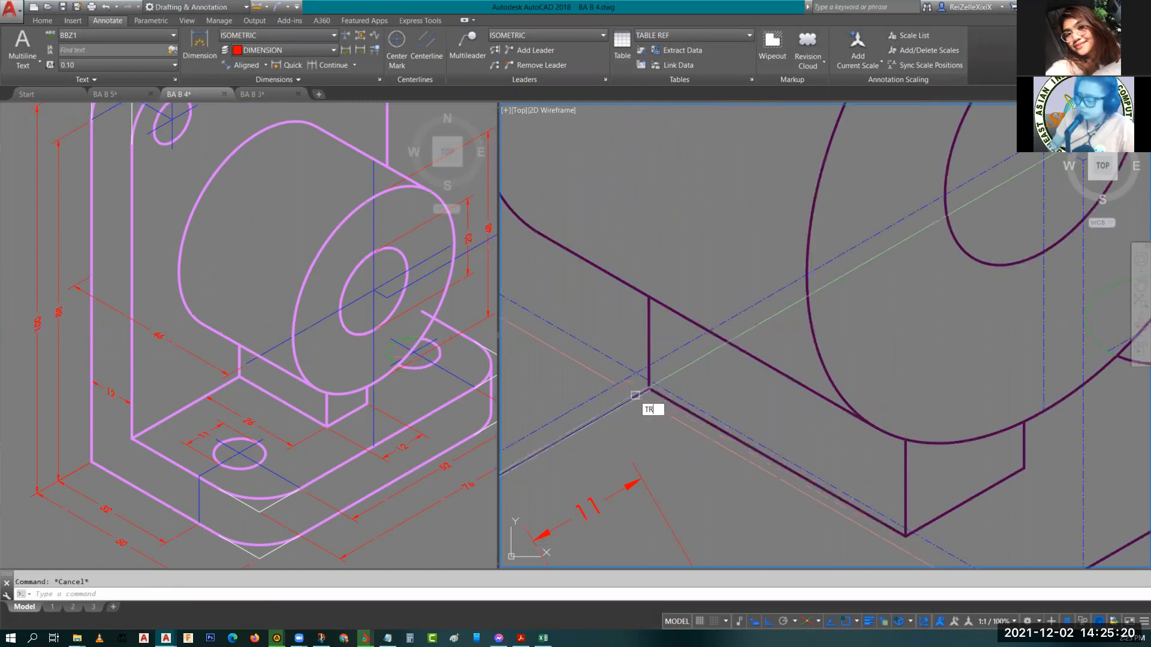
key("Return")
key("Return")
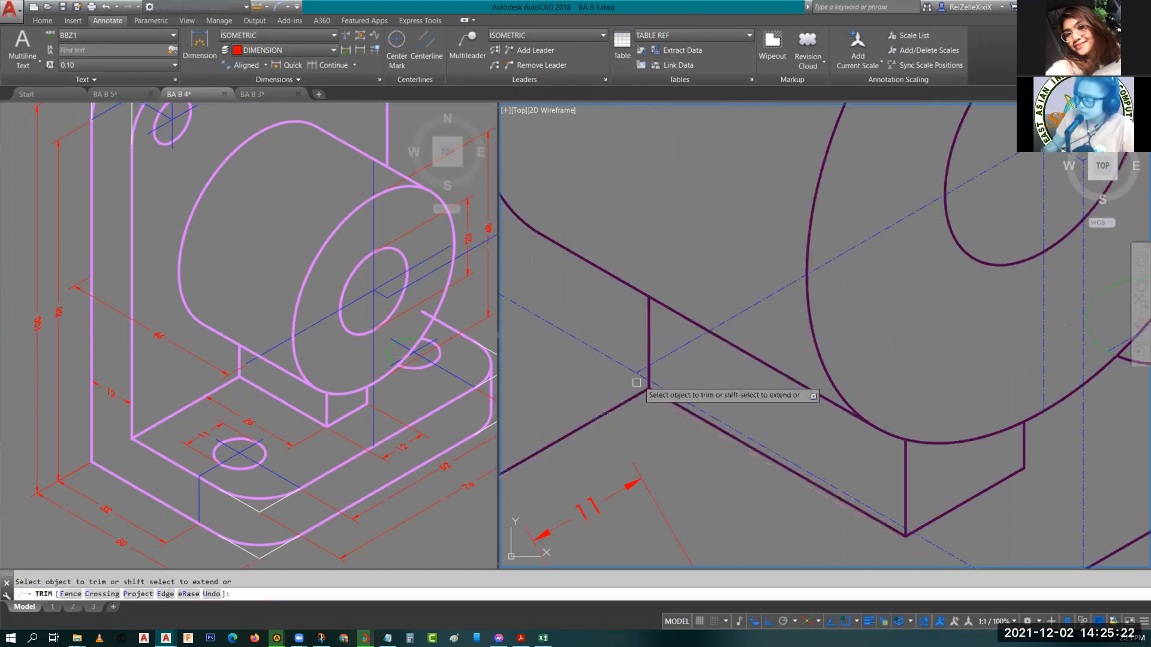
key("Escape")
Erase the stray line segment near the corner where the back plate meets the base.
scroll(638, 381, "up", 4)
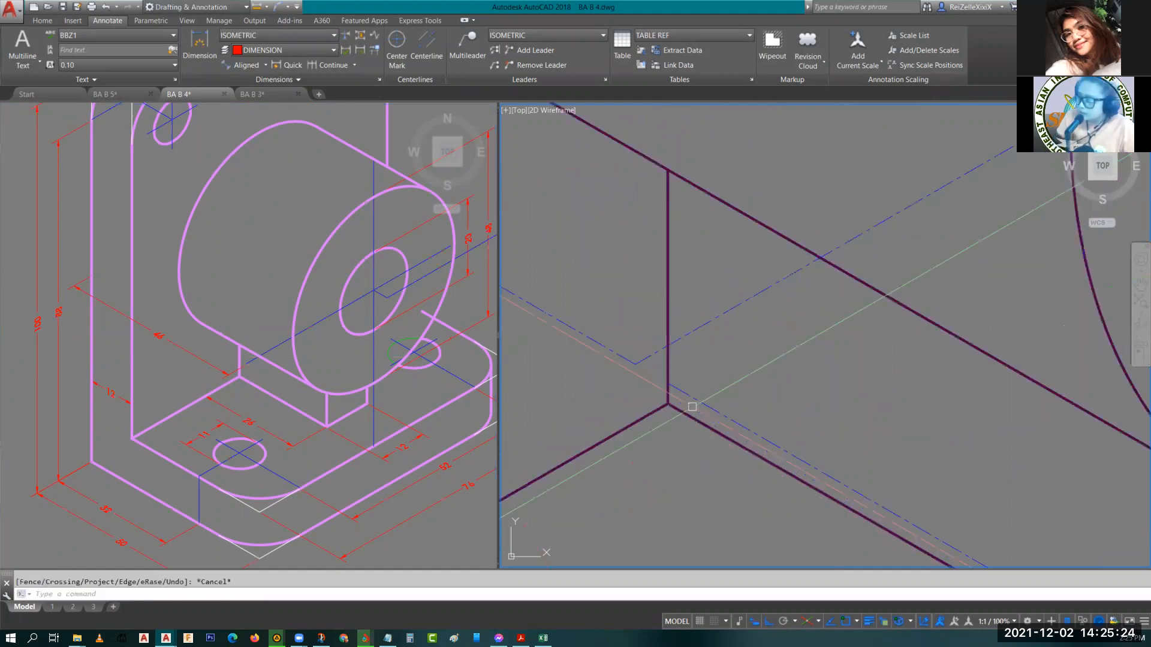
key("Escape")
scroll(717, 402, "down", 2)
left_click(735, 412)
type("e")
key("Return")
Oblique the 12 dimension at the back plate's upper left edge so its extension lines run vertically.
scroll(735, 412, "down", 9)
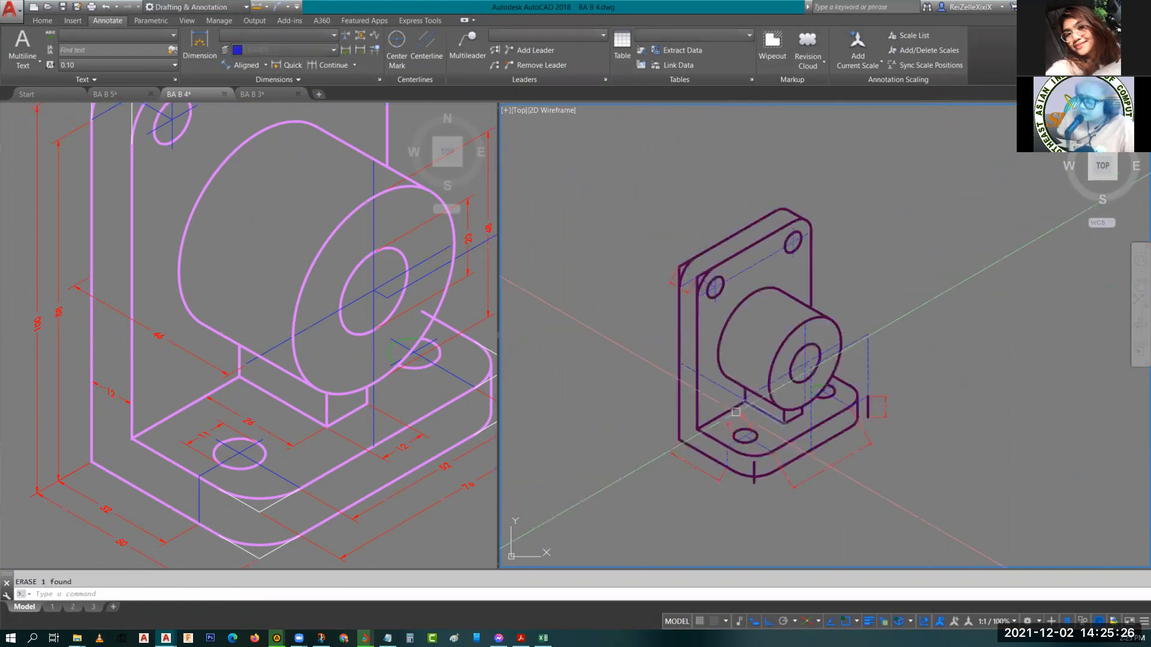
scroll(735, 412, "up", 5)
middle_click_drag(728, 382, 717, 448)
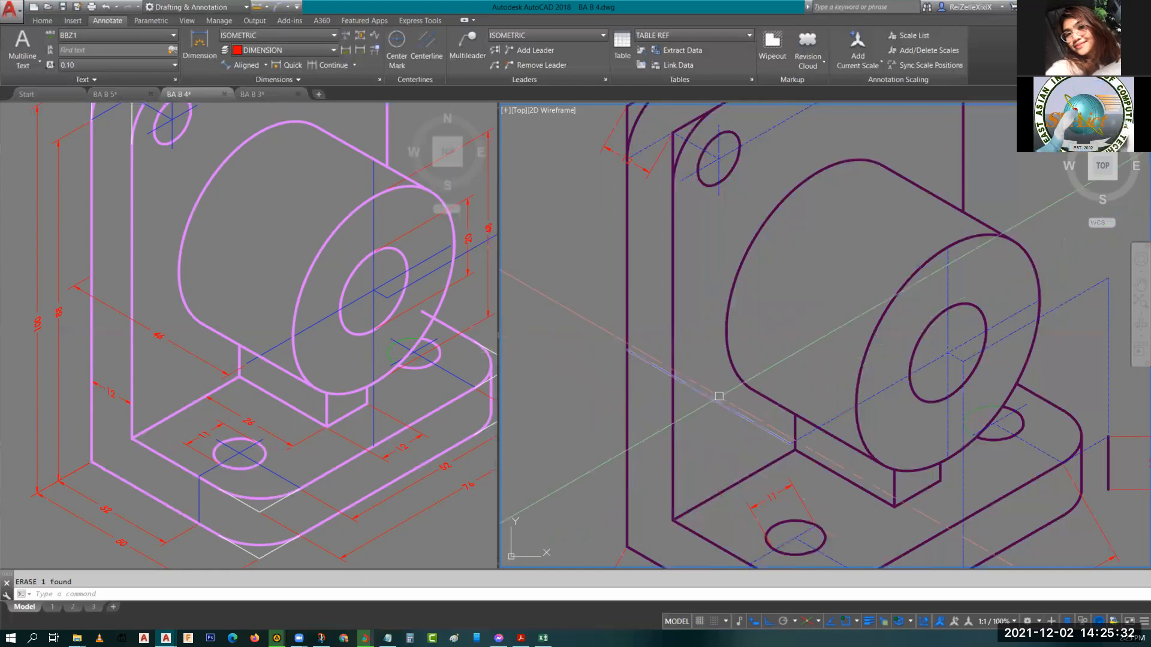
middle_click_drag(709, 454, 747, 509)
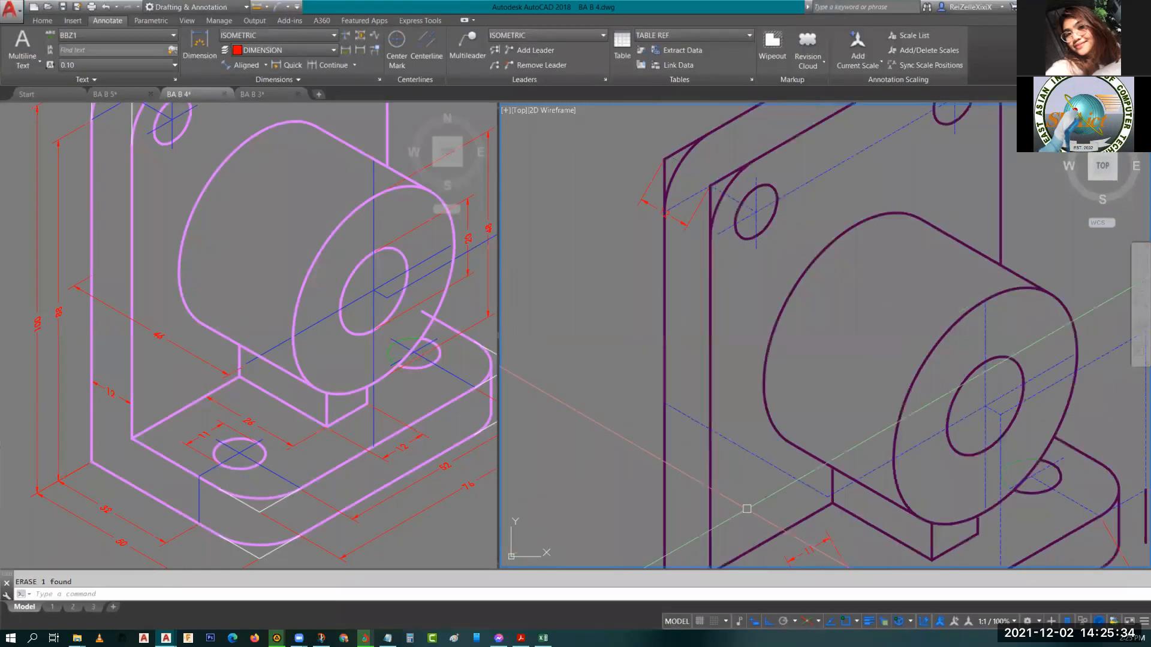
scroll(763, 462, "down", 3)
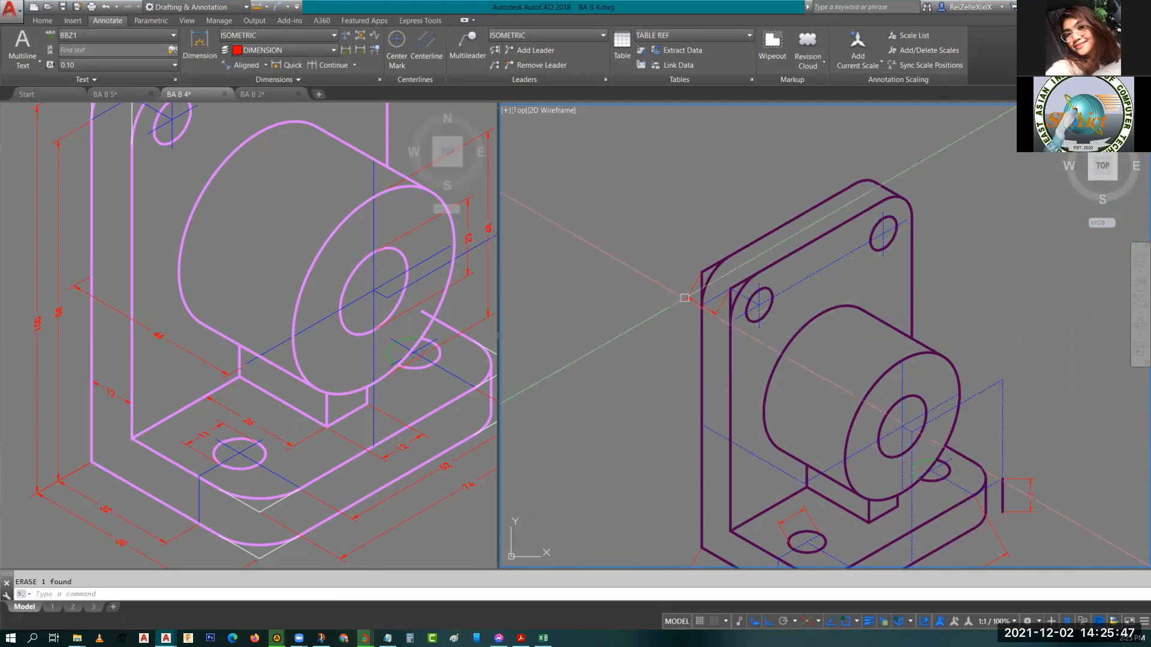
scroll(698, 290, "up", 5)
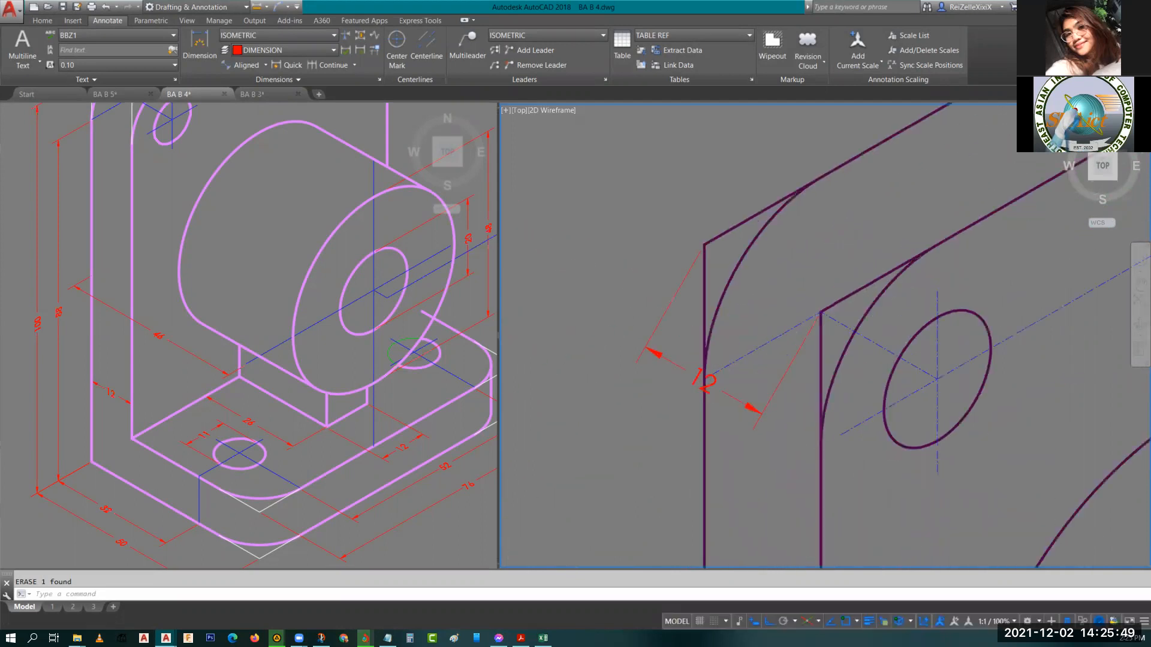
scroll(699, 380, "up", 2)
left_click(790, 391)
key("Escape")
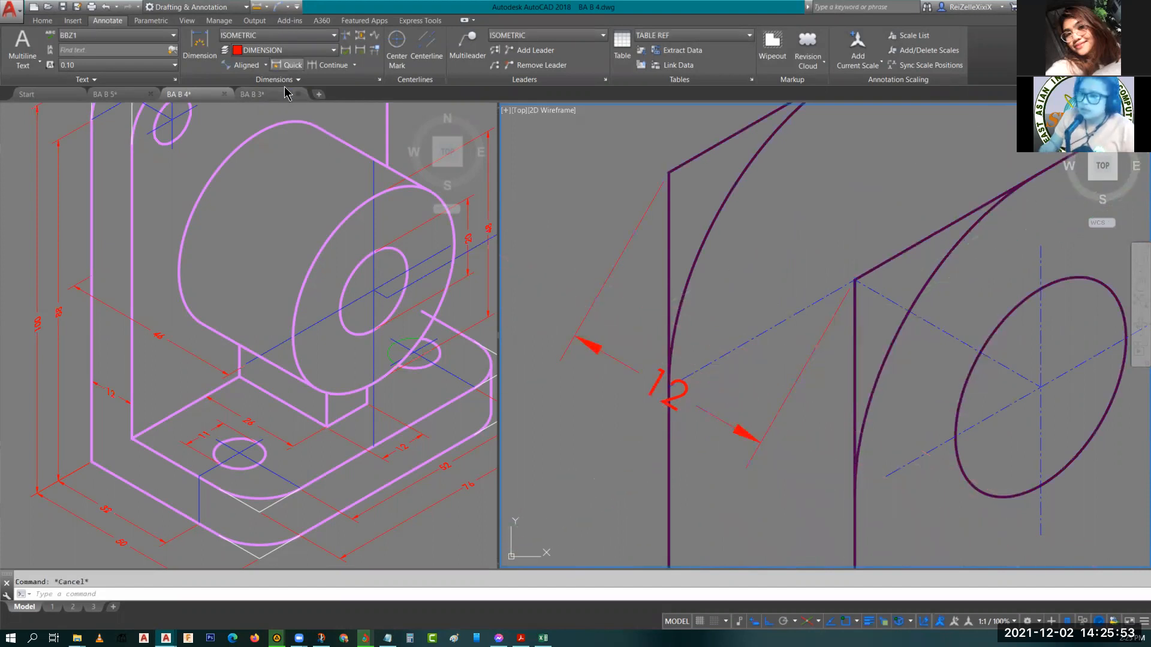
left_click(796, 418)
left_click(767, 384)
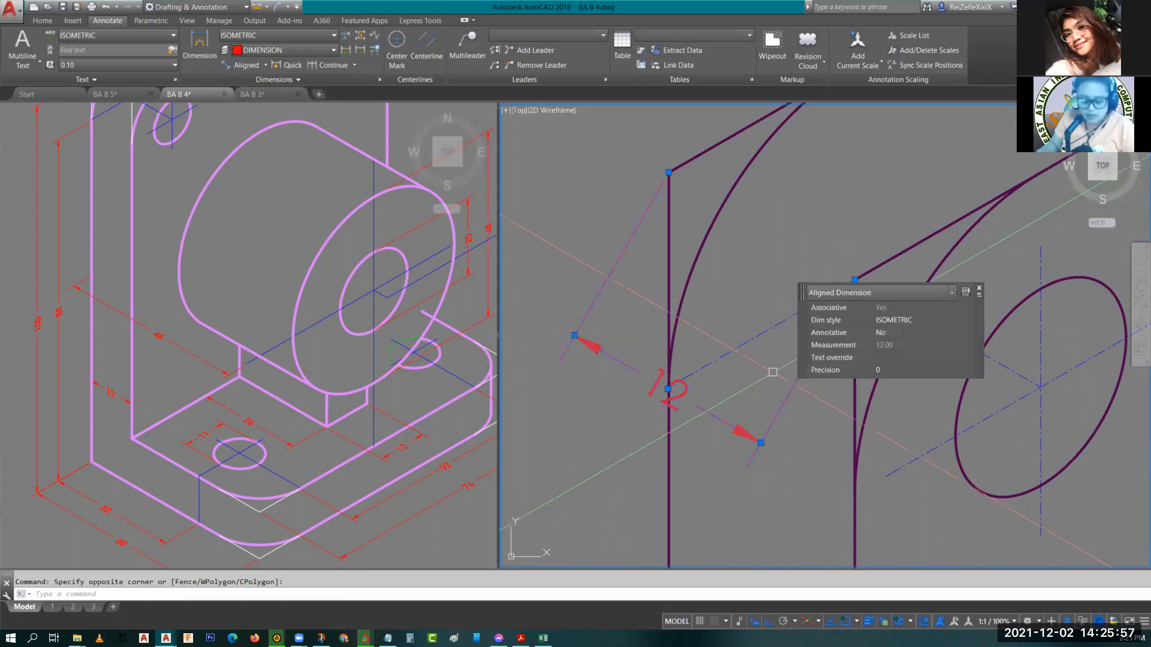
type("DIMEDI")
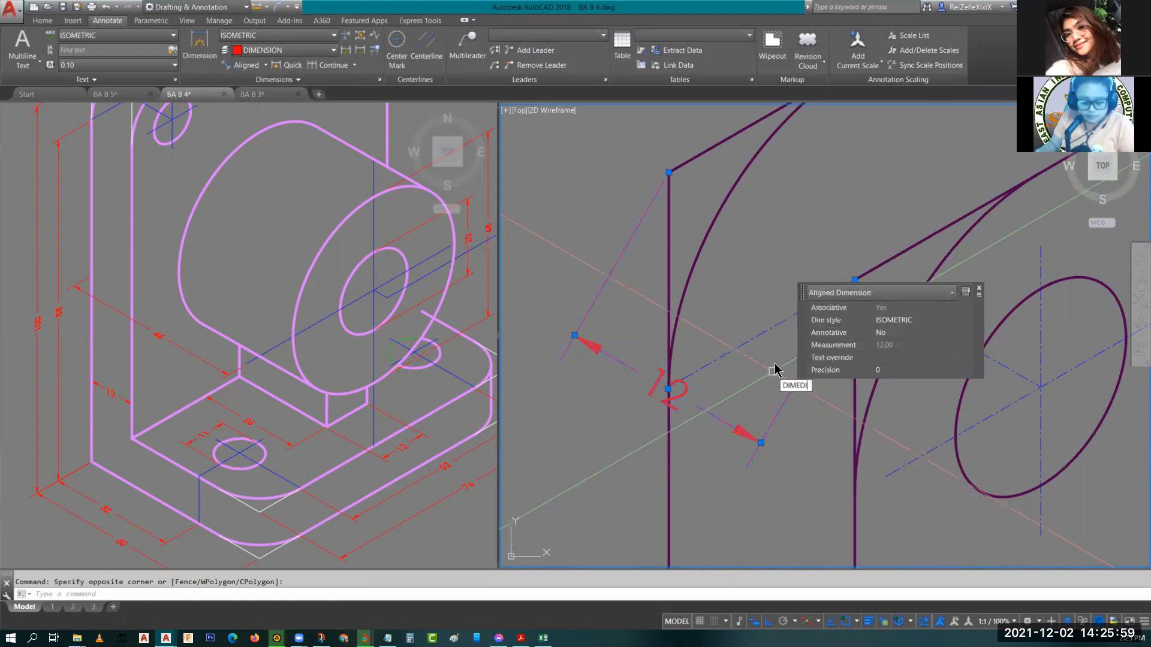
type("T")
key("Return")
type("o")
key("Return")
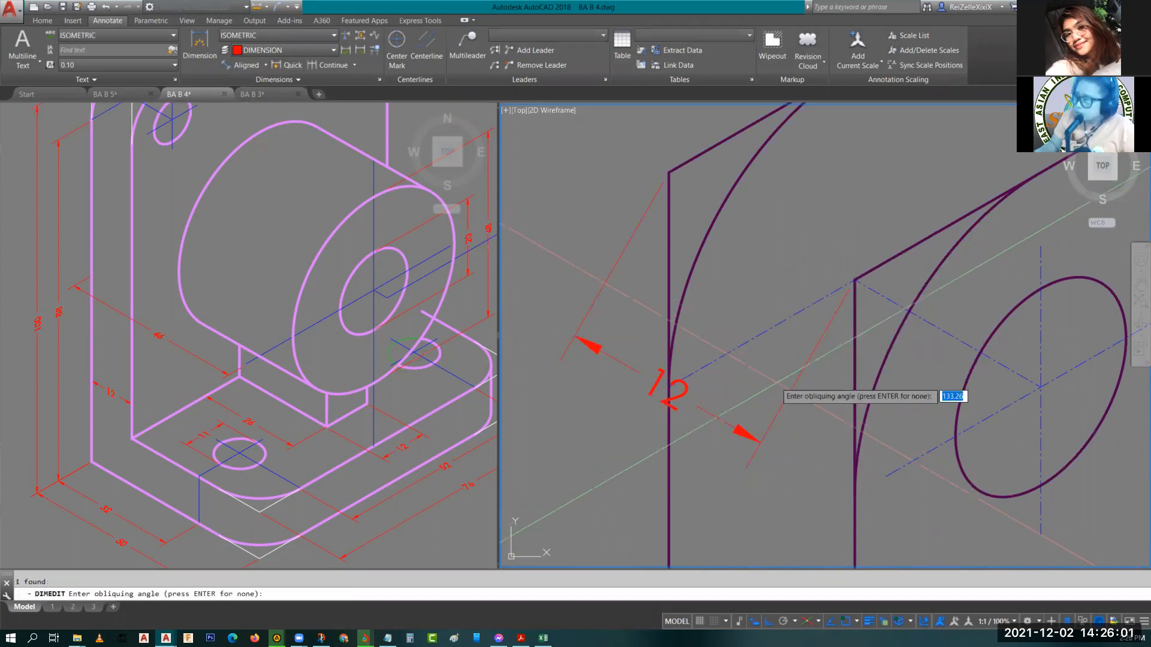
scroll(721, 253, "down", 2)
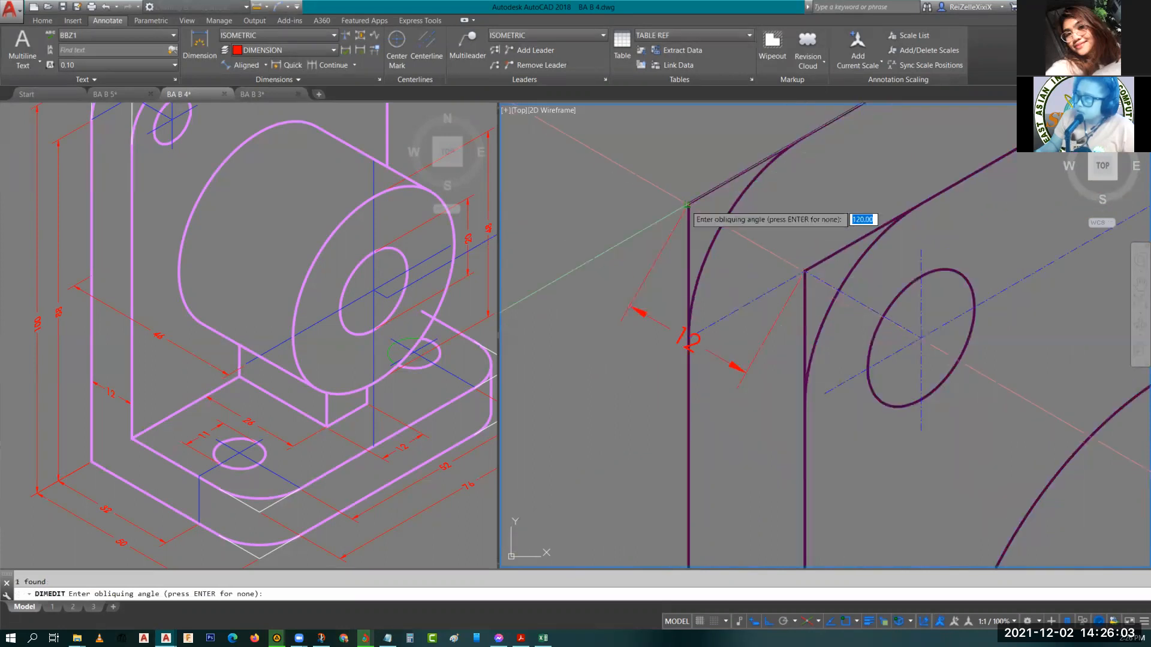
left_click(687, 205)
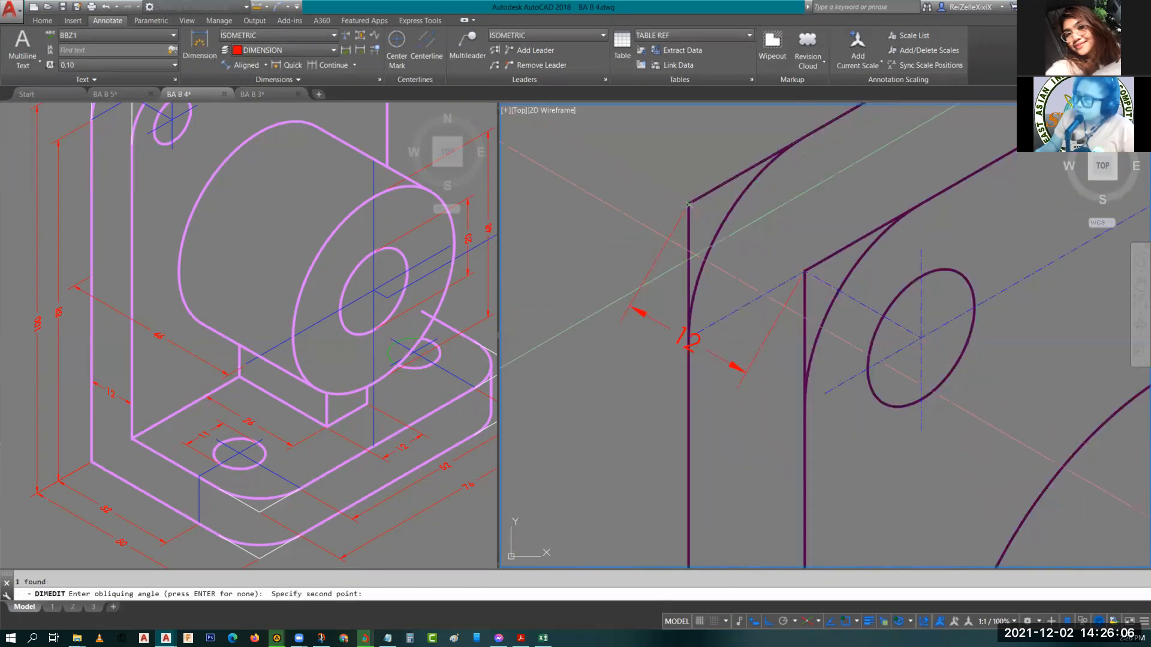
left_click(688, 417)
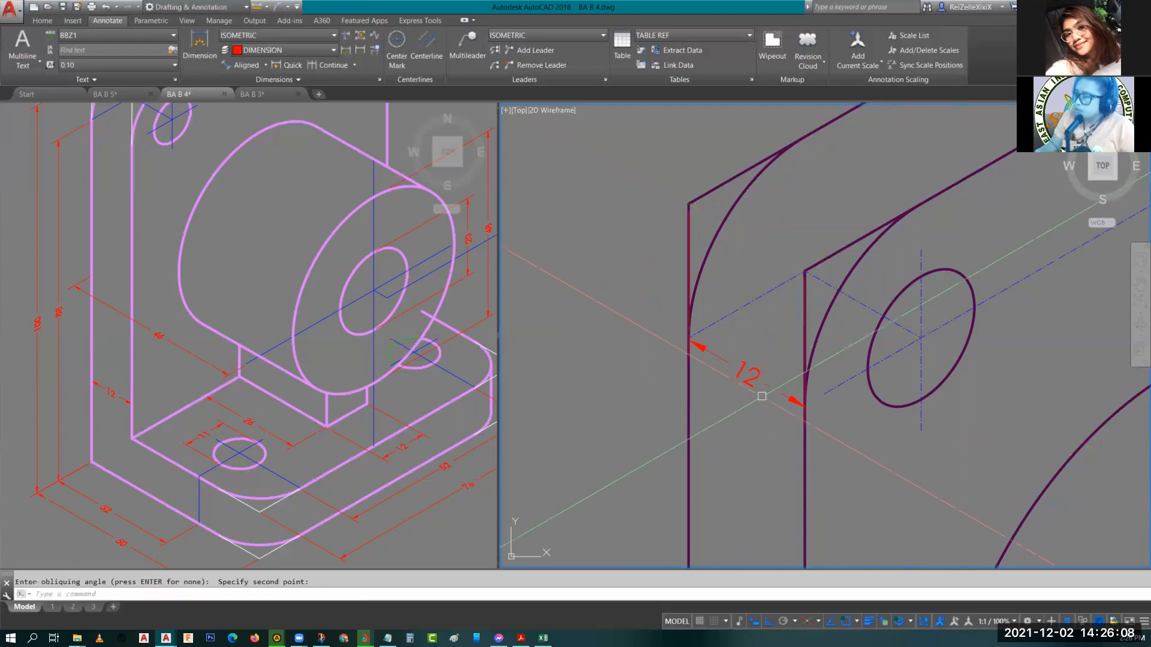
key("Escape")
Copy the 12 dimension down to an intersection point lower on the back plate's left edge.
scroll(761, 340, "down", 5)
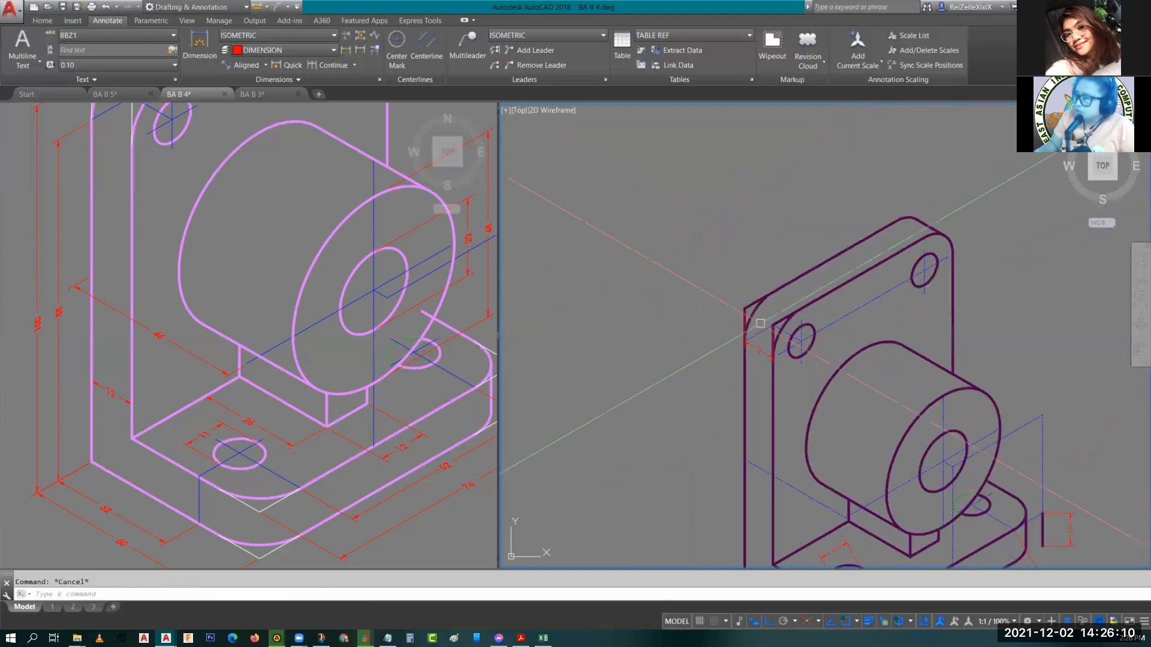
left_click(759, 333)
type("co")
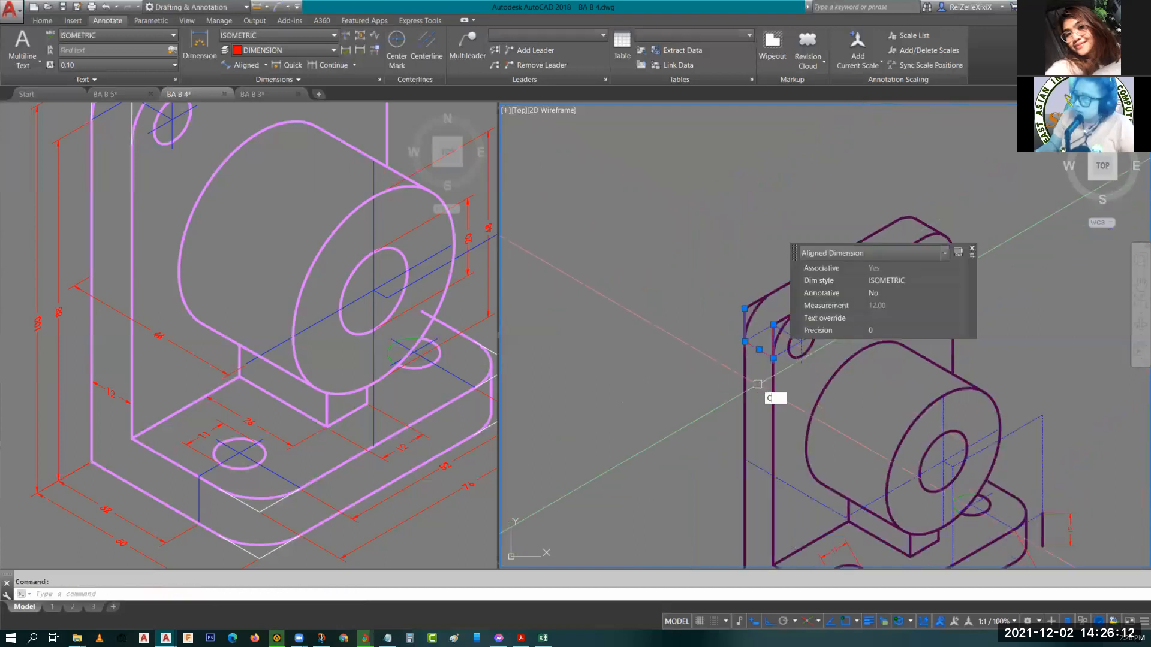
key("Return")
left_click(772, 327)
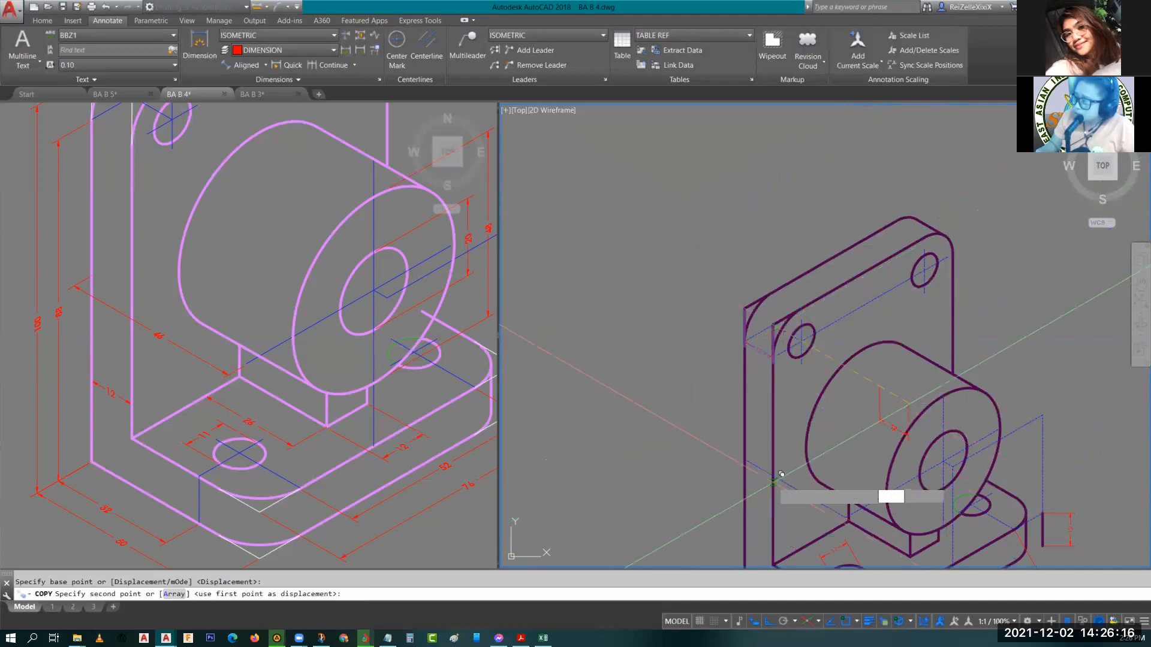
scroll(781, 474, "up", 5)
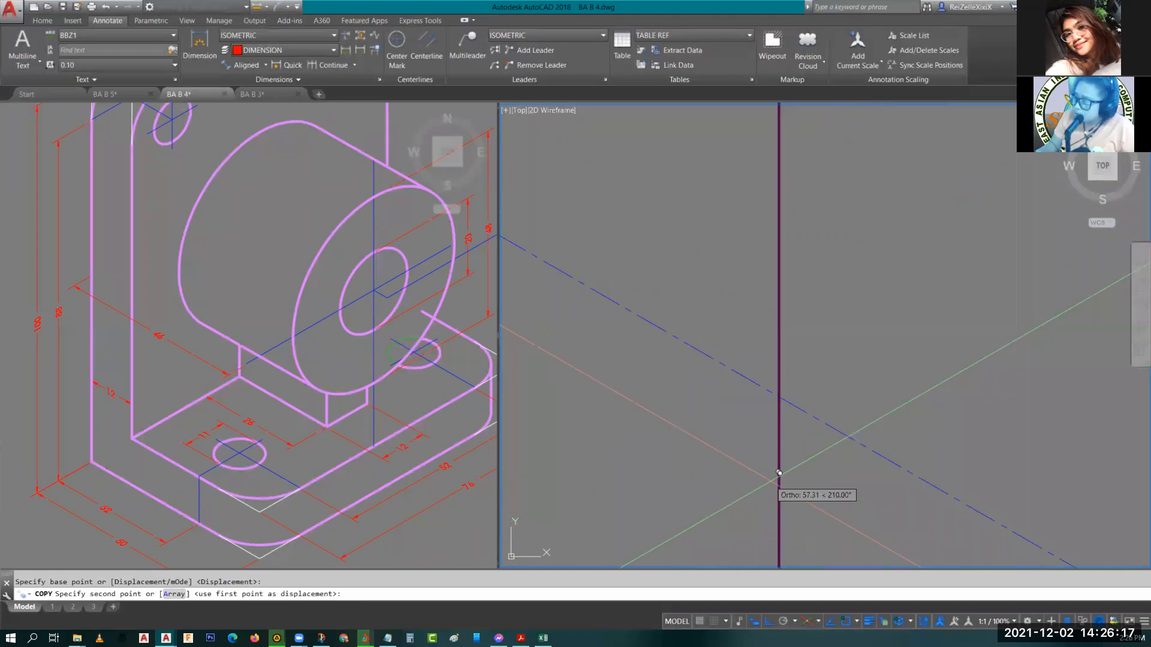
type("INT")
key("Return")
left_click(788, 390)
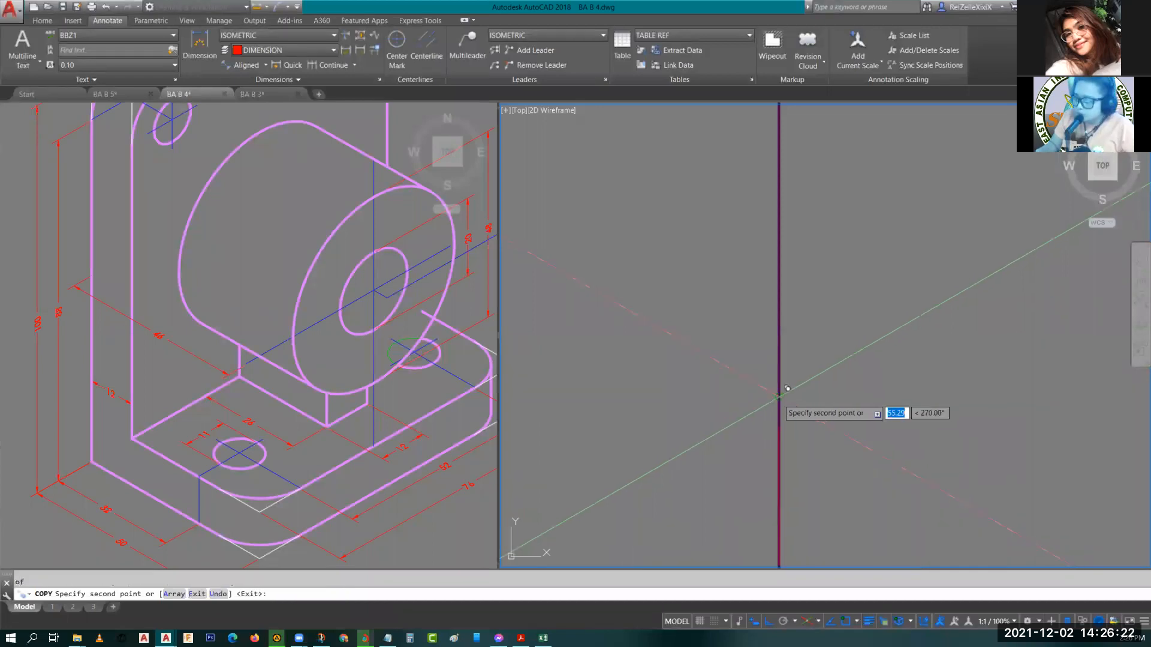
key("Escape")
Oblique the 11 dimension near the base's hole so its extension lines follow the base's left-side edge direction.
middle_click_drag(787, 389, 808, 439)
scroll(760, 390, "up", 2)
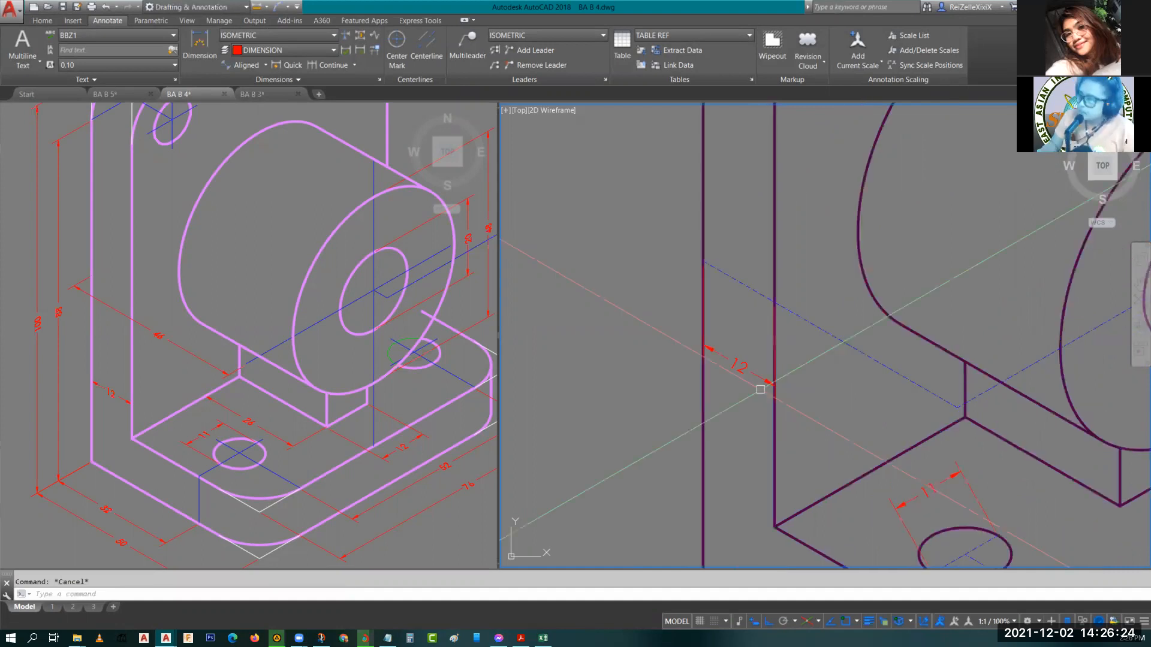
scroll(776, 363, "down", 2)
middle_click_drag(777, 363, 695, 459)
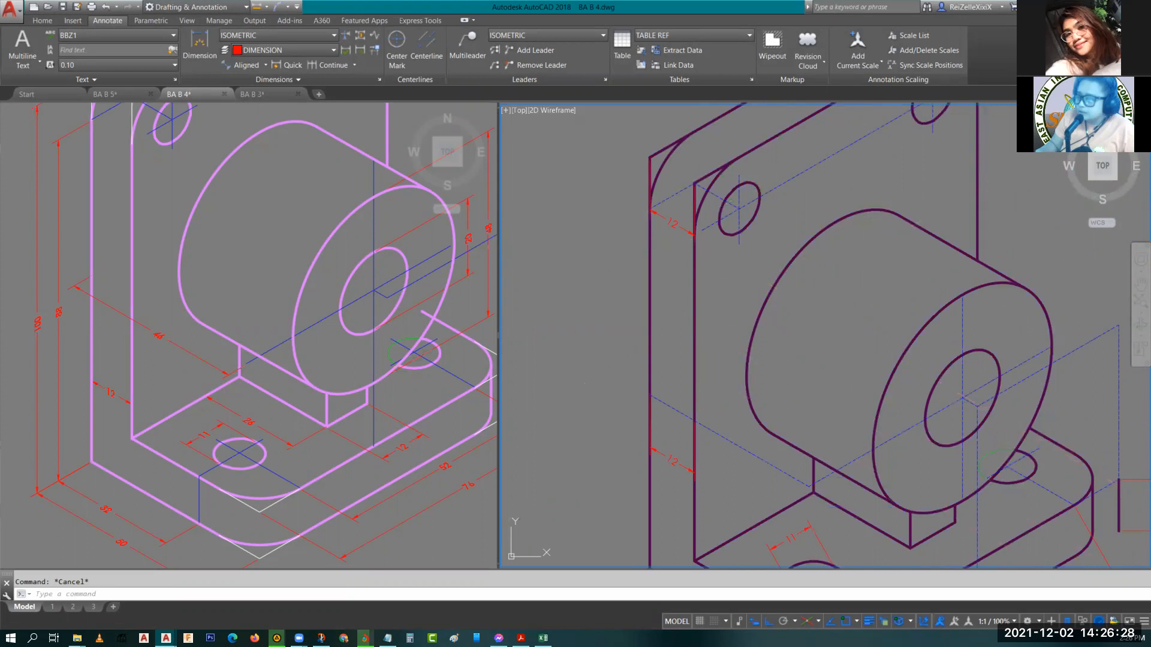
mouse_move(752, 478)
middle_mouse_down()
mouse_move(776, 387)
mouse_move(769, 418)
middle_mouse_up()
left_click(768, 417)
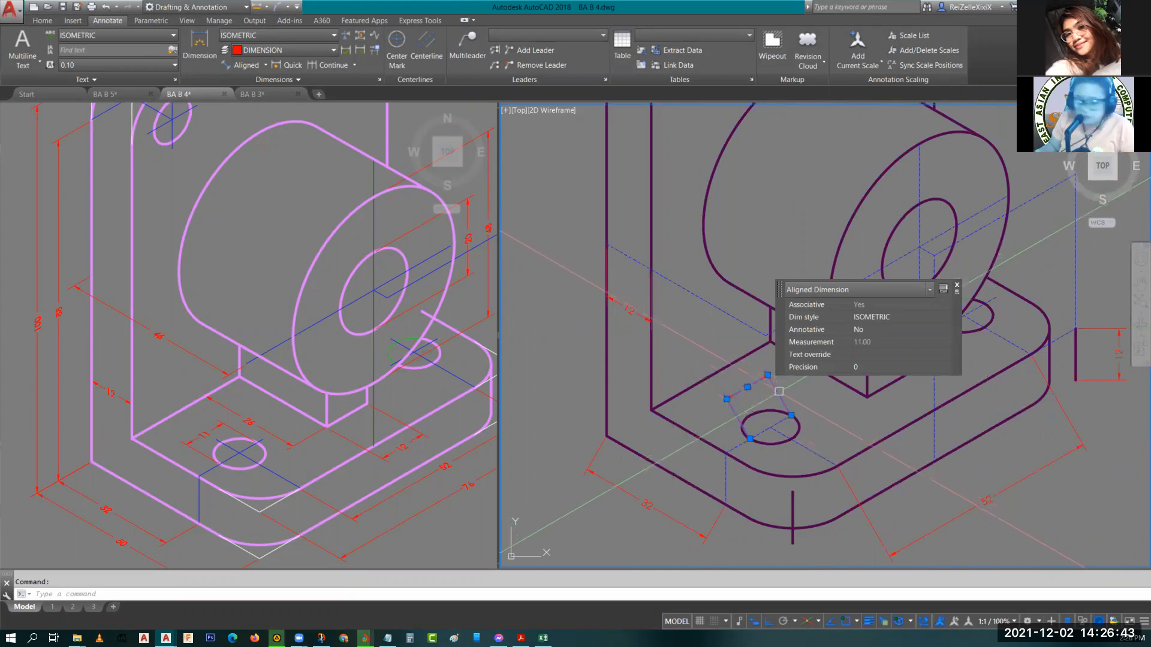
type("DIMEDIT")
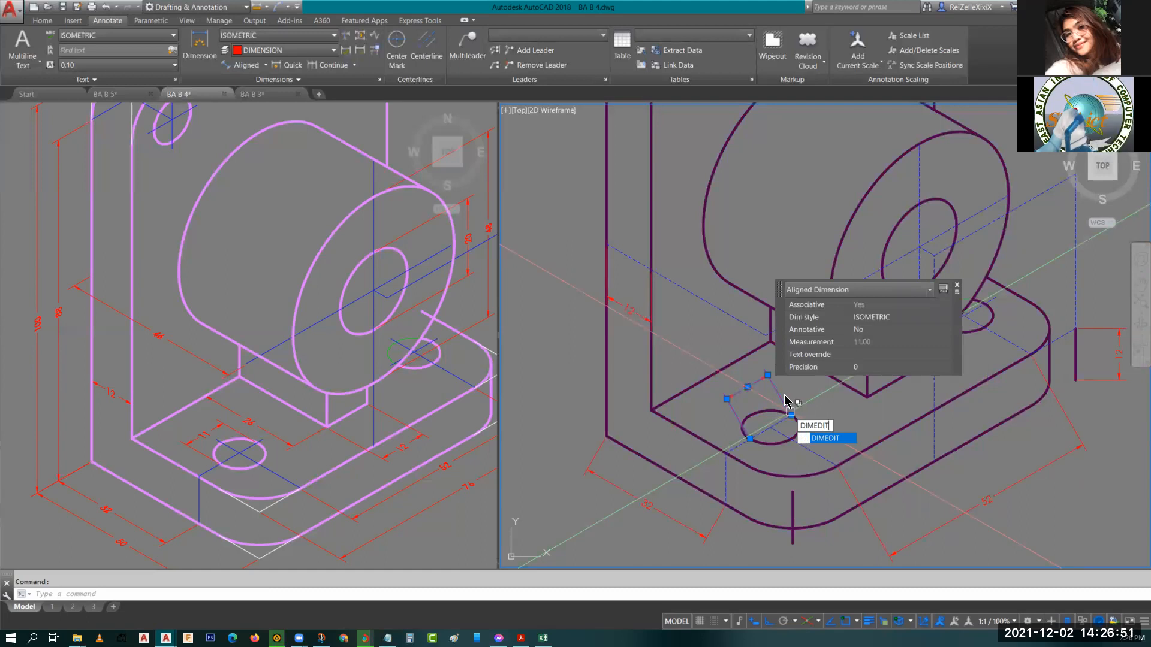
key("Return")
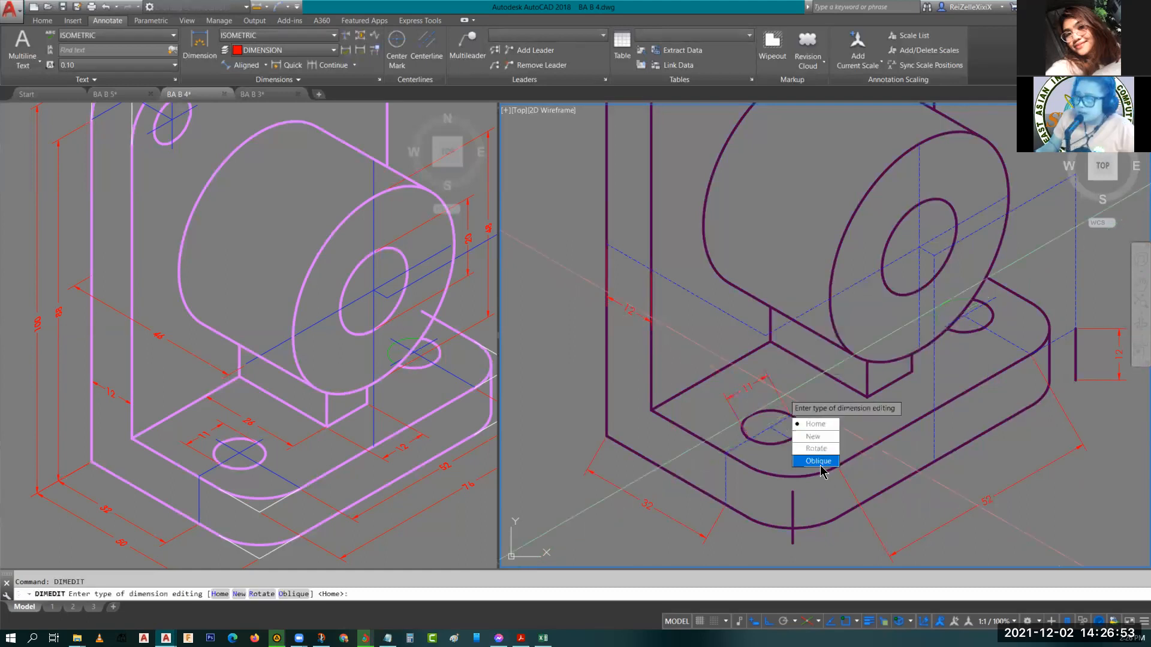
left_click(817, 461)
left_click(770, 428)
key("Return")
scroll(745, 434, "up", 5)
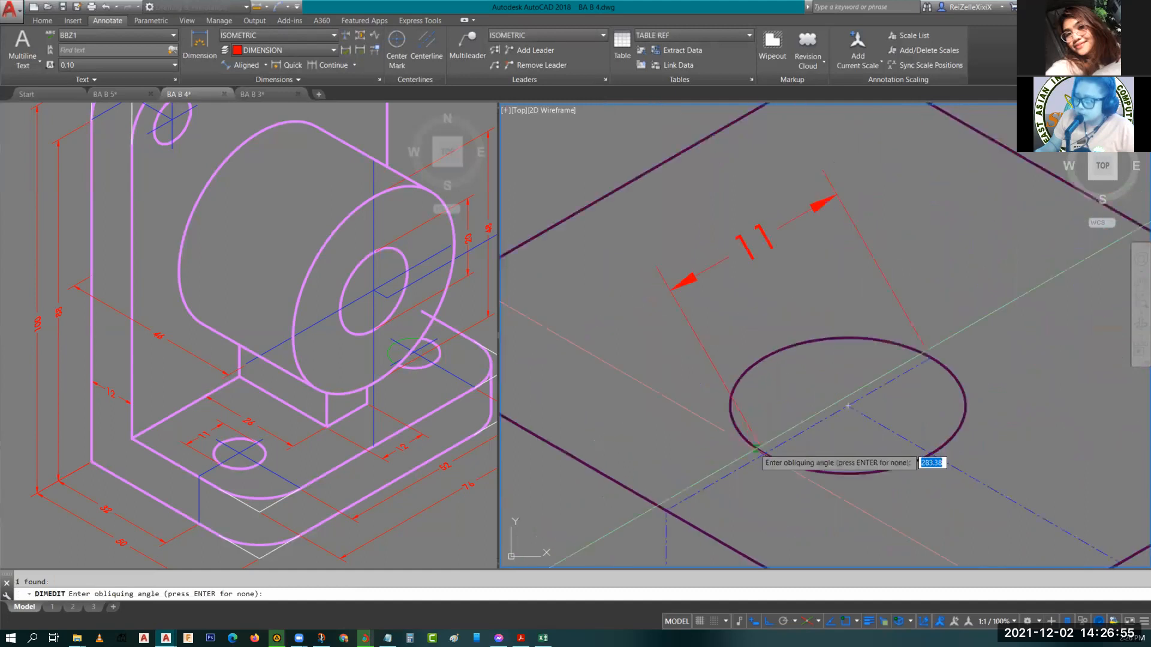
scroll(721, 470, "down", 5)
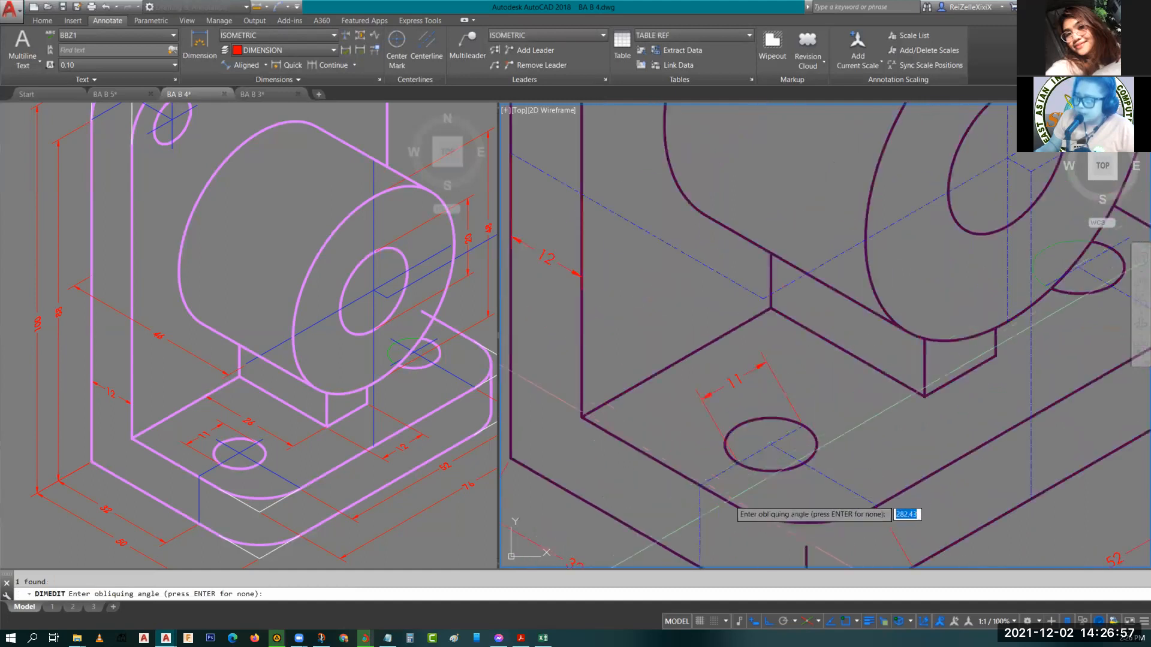
left_click(700, 486)
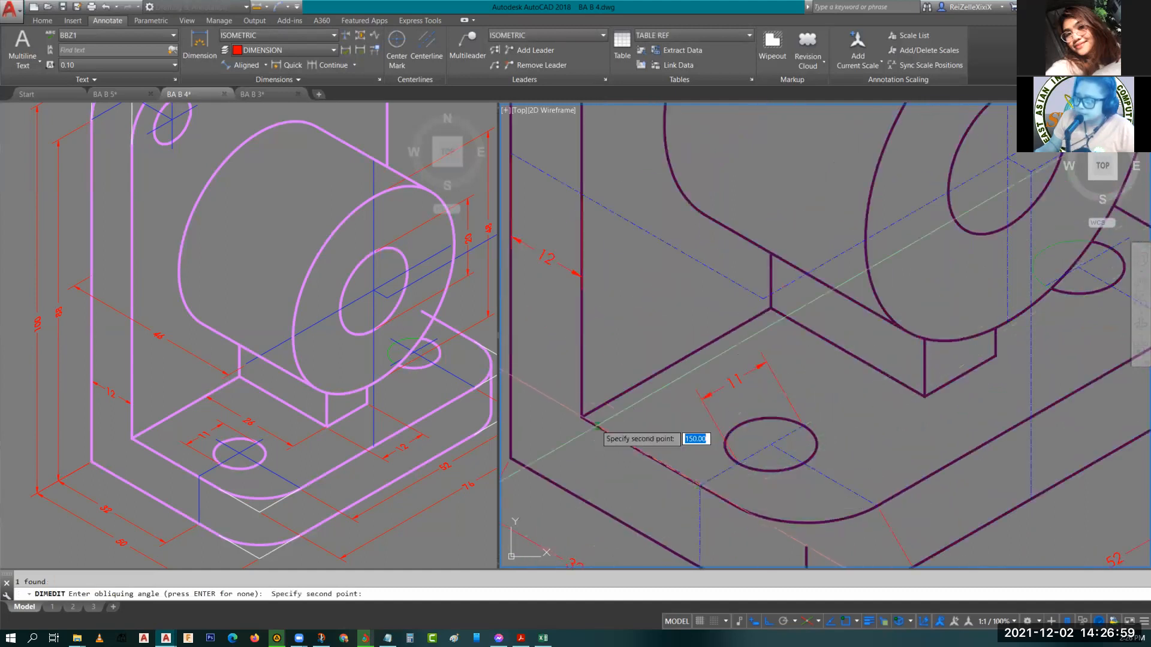
left_click(581, 416)
key("Escape")
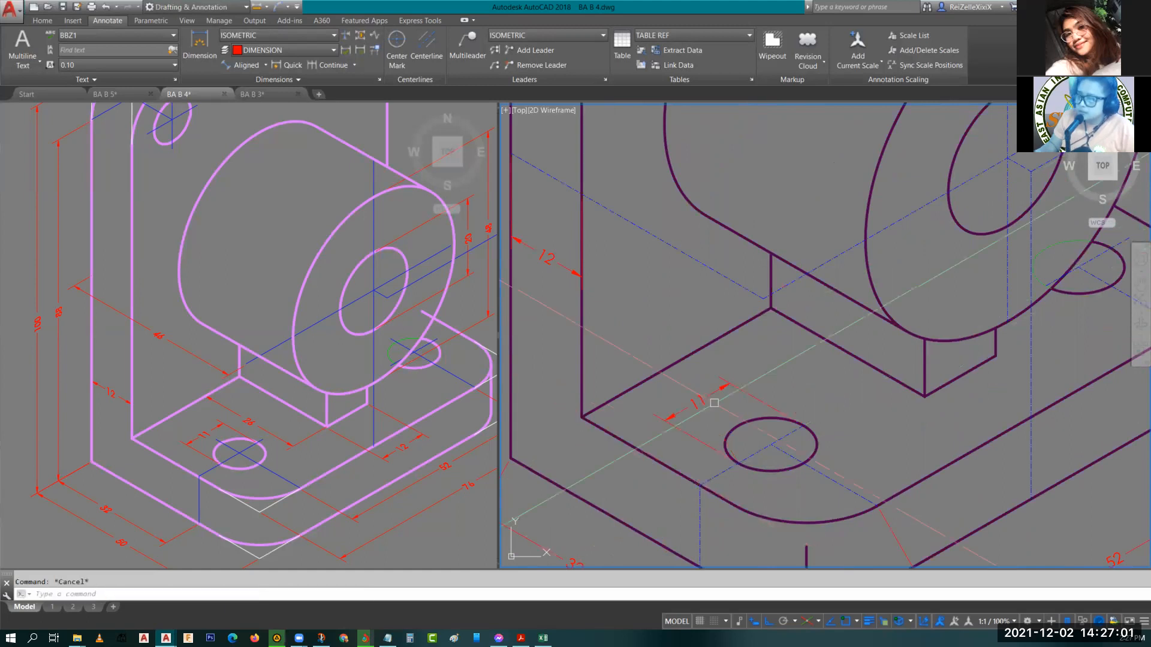
Select the 32 dimension along the base's front-left edge for obliquing.
scroll(714, 403, "down", 4)
scroll(723, 420, "up", 2)
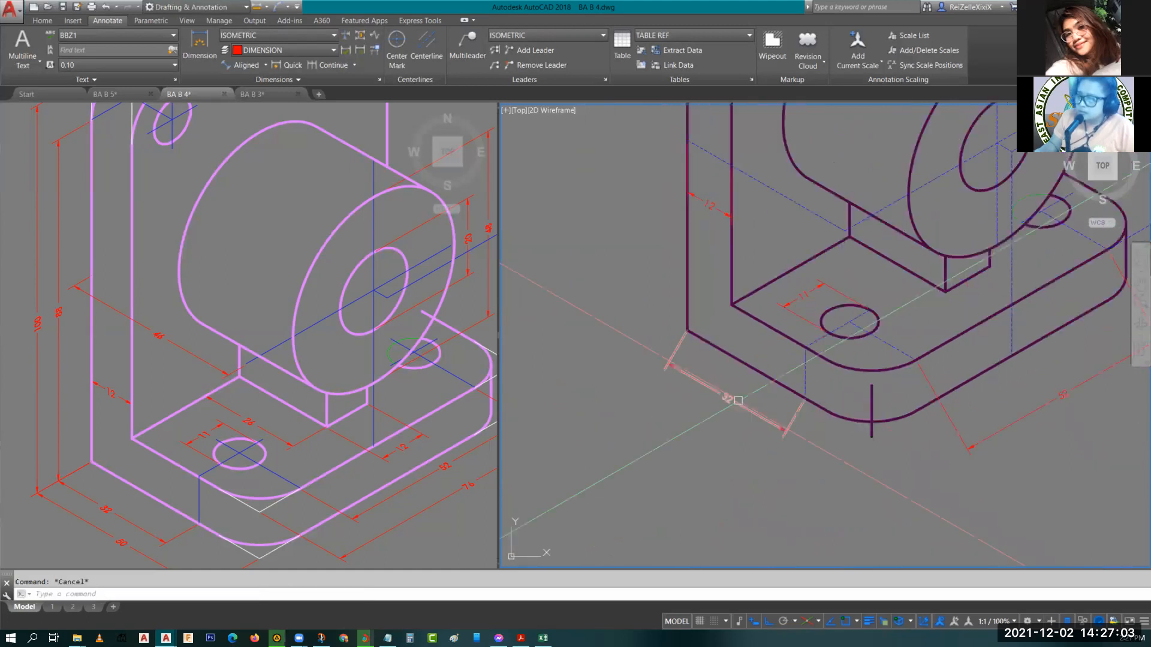
left_click(796, 414)
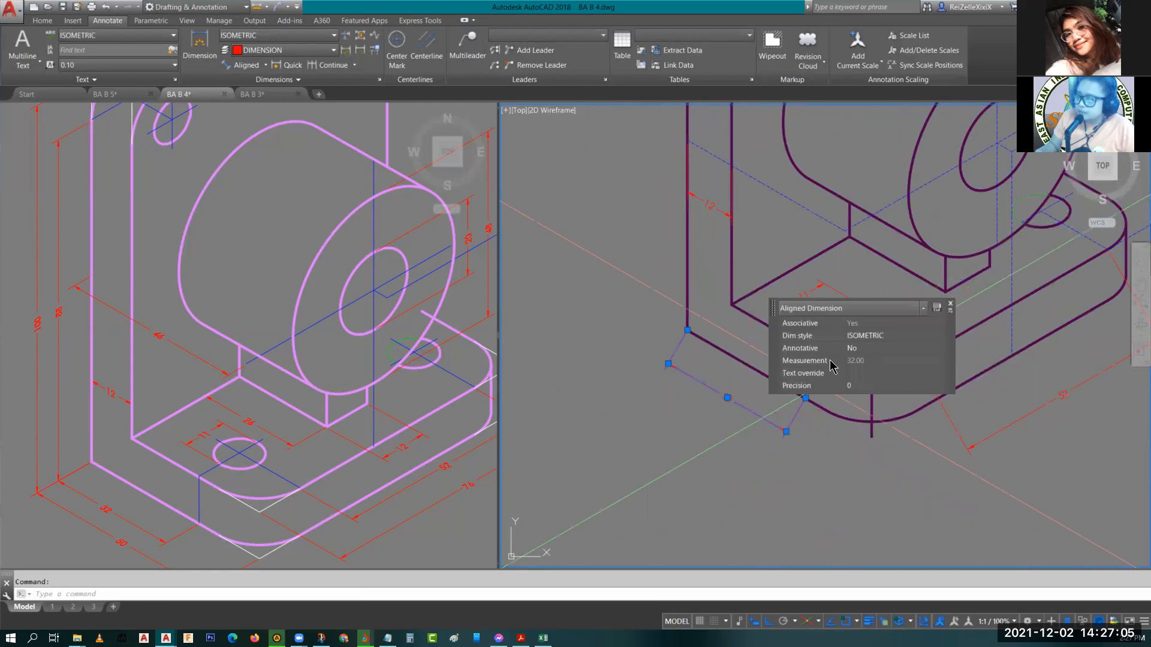
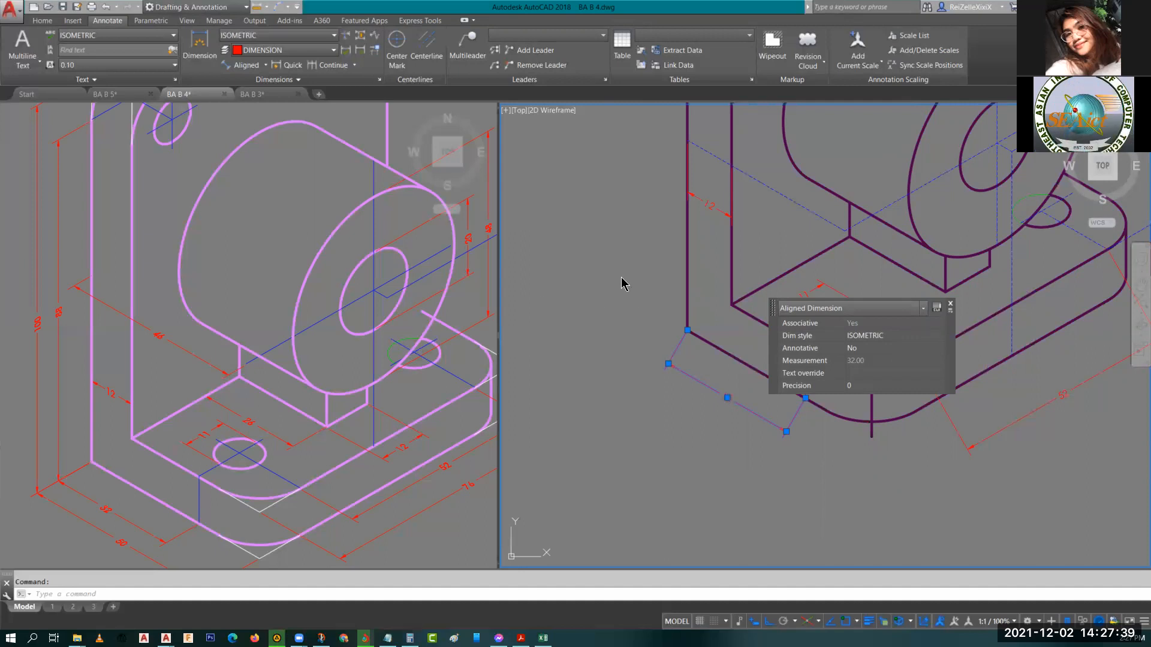
Oblique the 32 dimension along the base's front-left edge using DIMEDIT, picking two points along the isometric axis.
key("Escape")
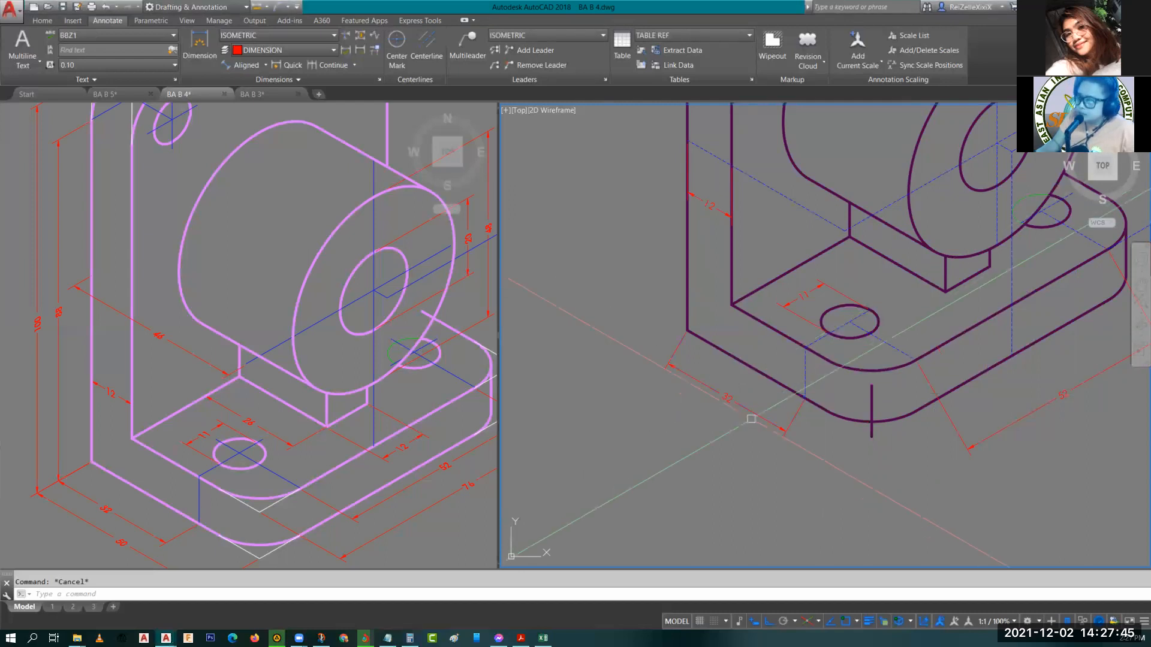
left_click(743, 407)
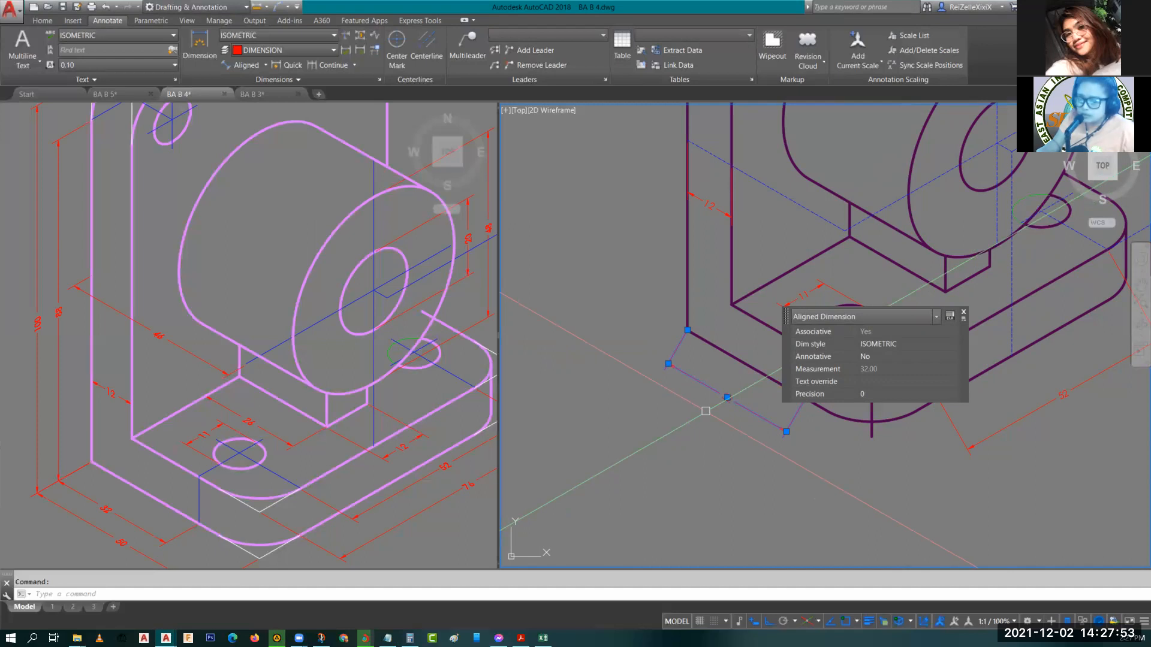
type("D")
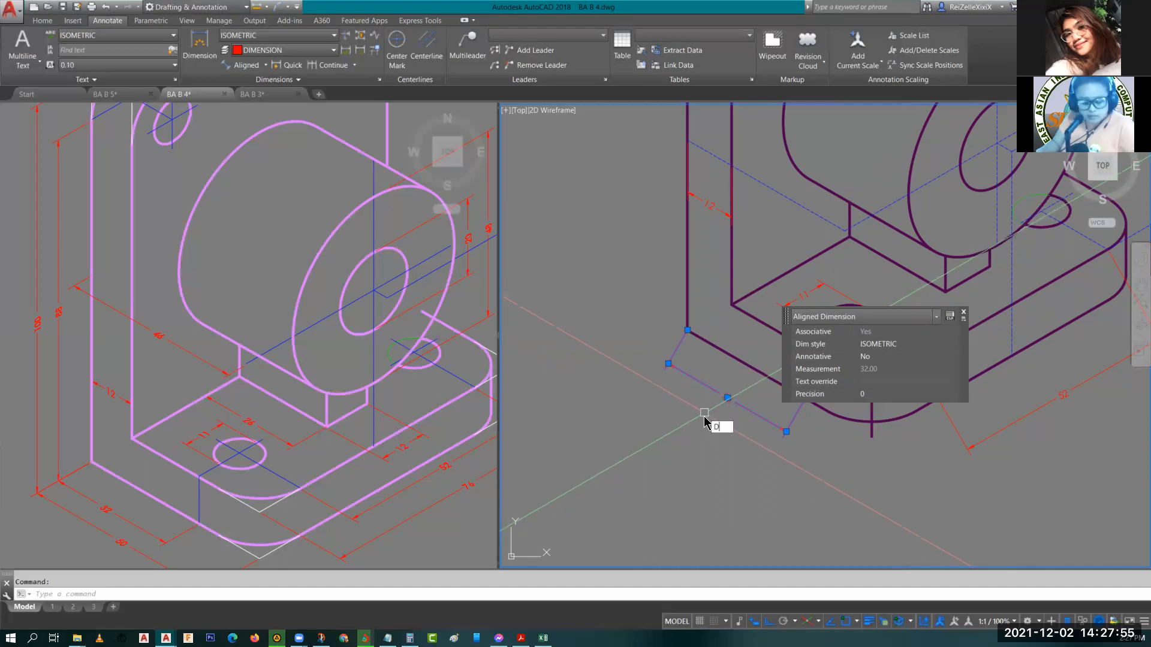
type("IMEDIT")
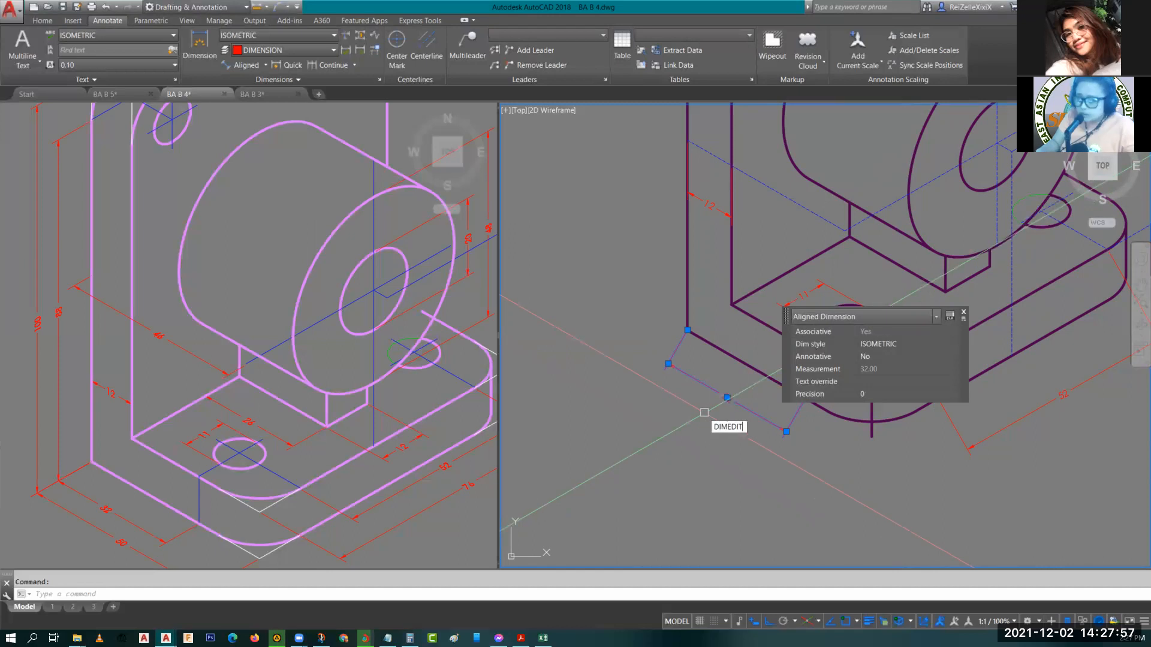
key("Return")
left_click(734, 475)
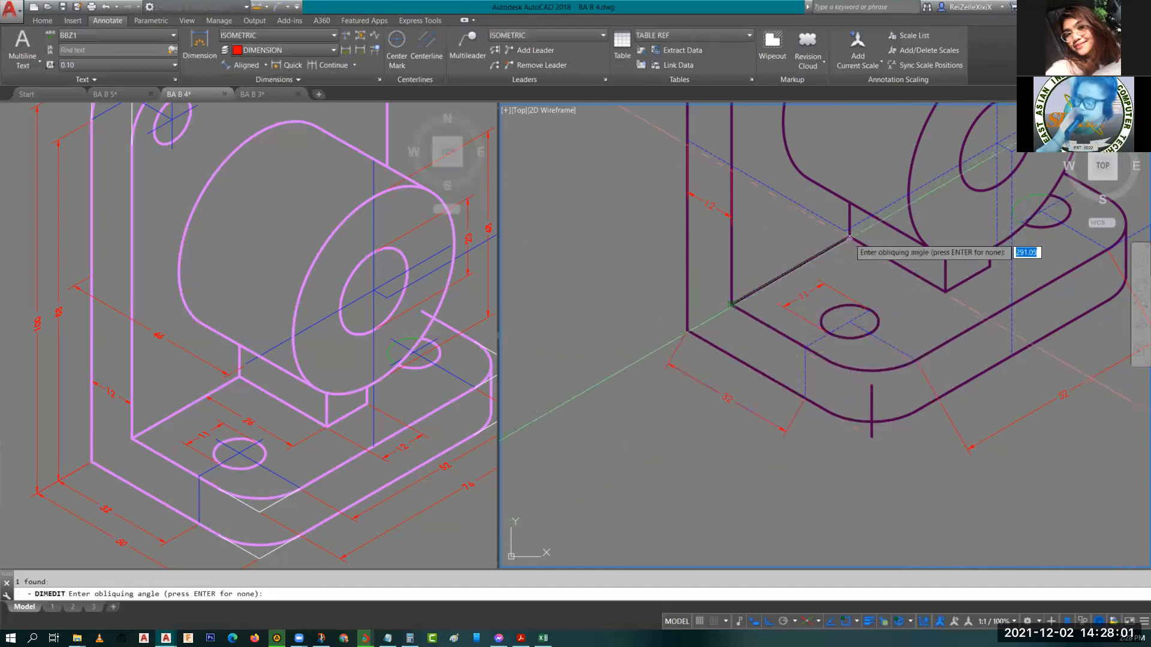
left_click(848, 238)
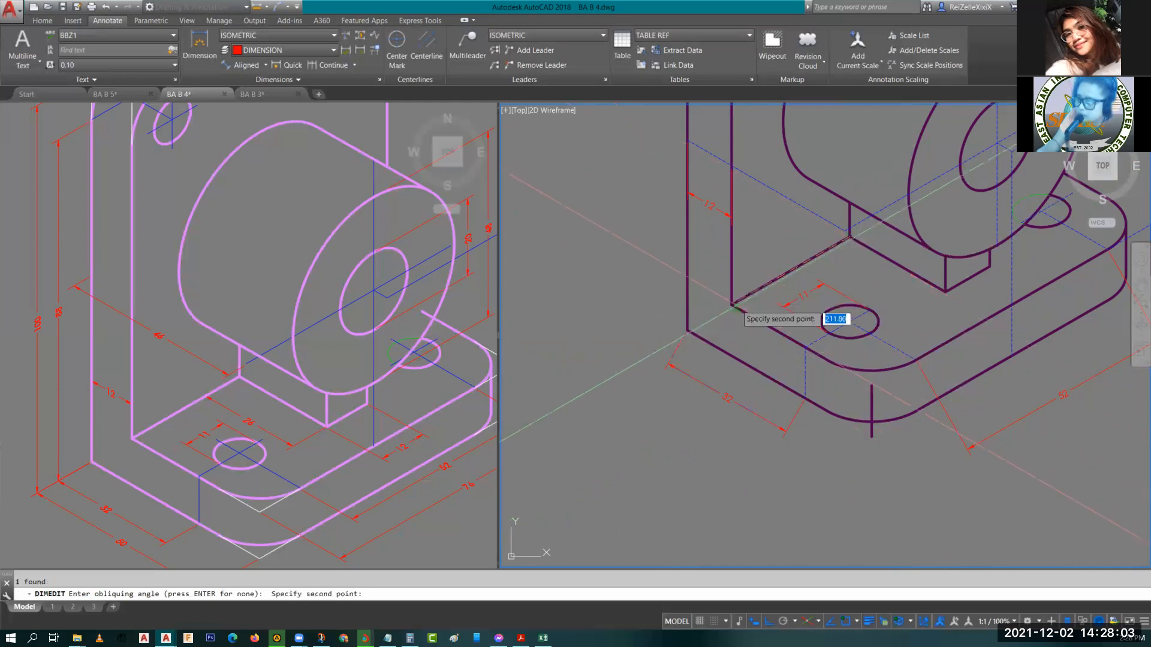
left_click(732, 305)
key("Escape")
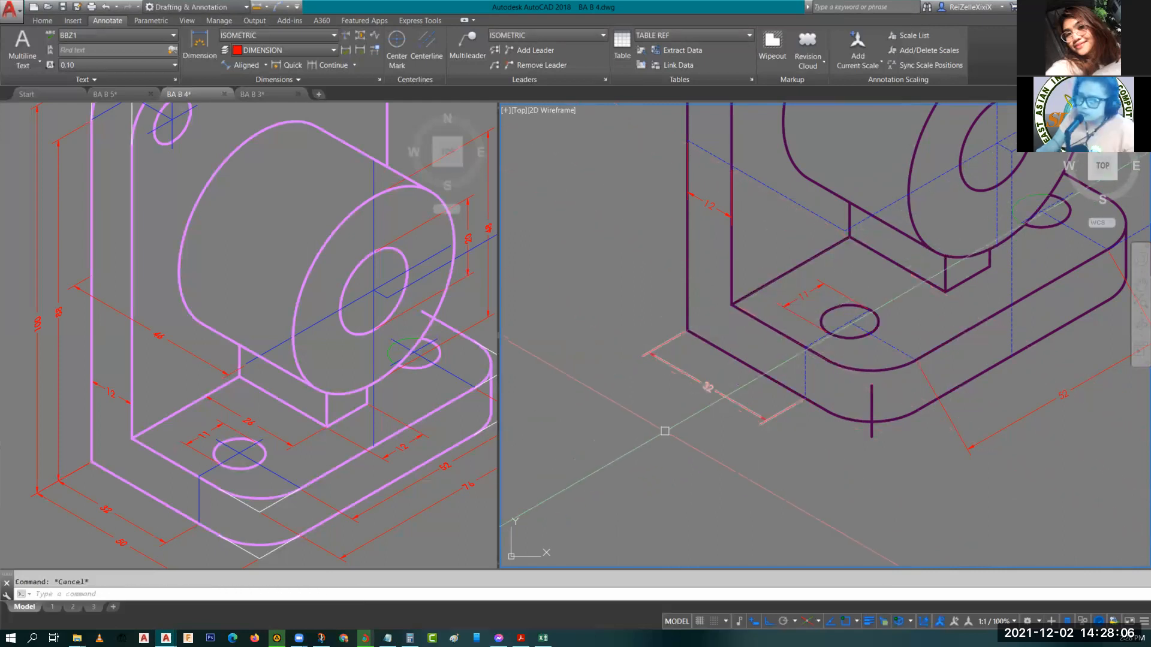
middle_click_drag(664, 431, 754, 389)
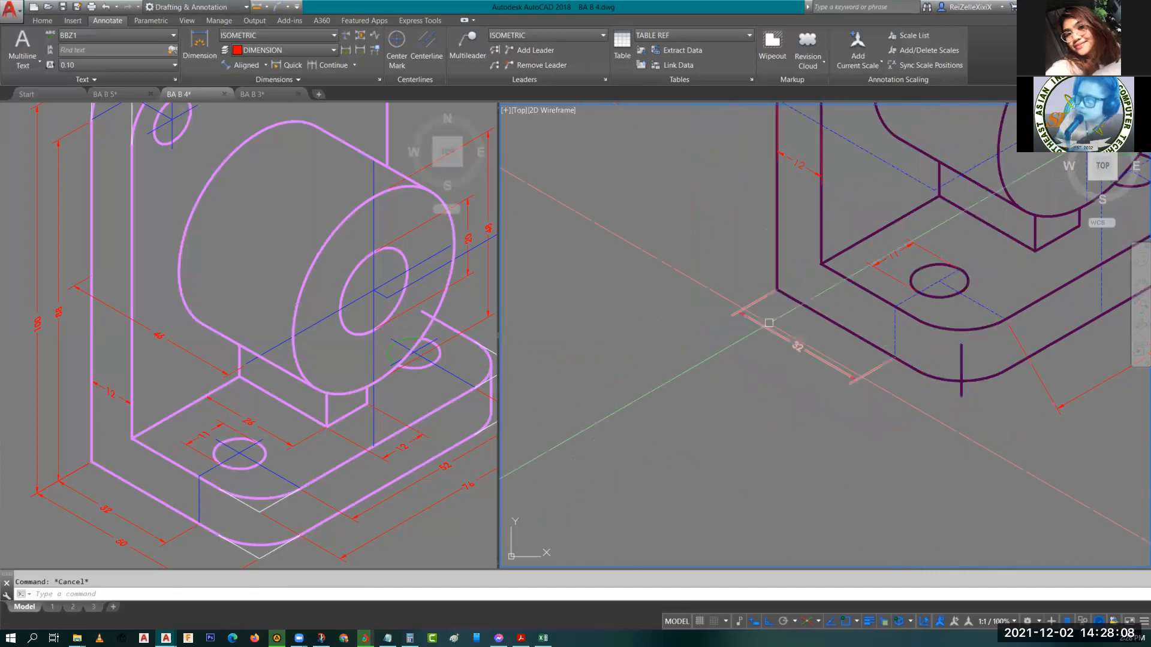
scroll(800, 343, "down", 2)
middle_click_drag(811, 343, 652, 370)
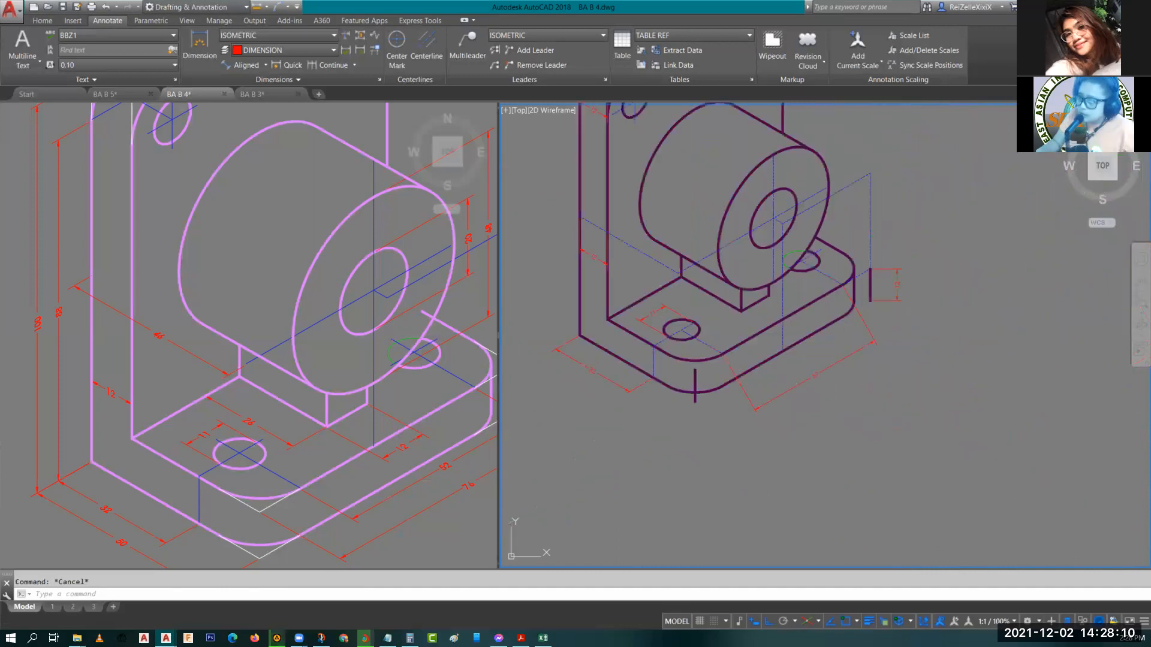
left_click(435, 498)
middle_click_drag(431, 474, 278, 434)
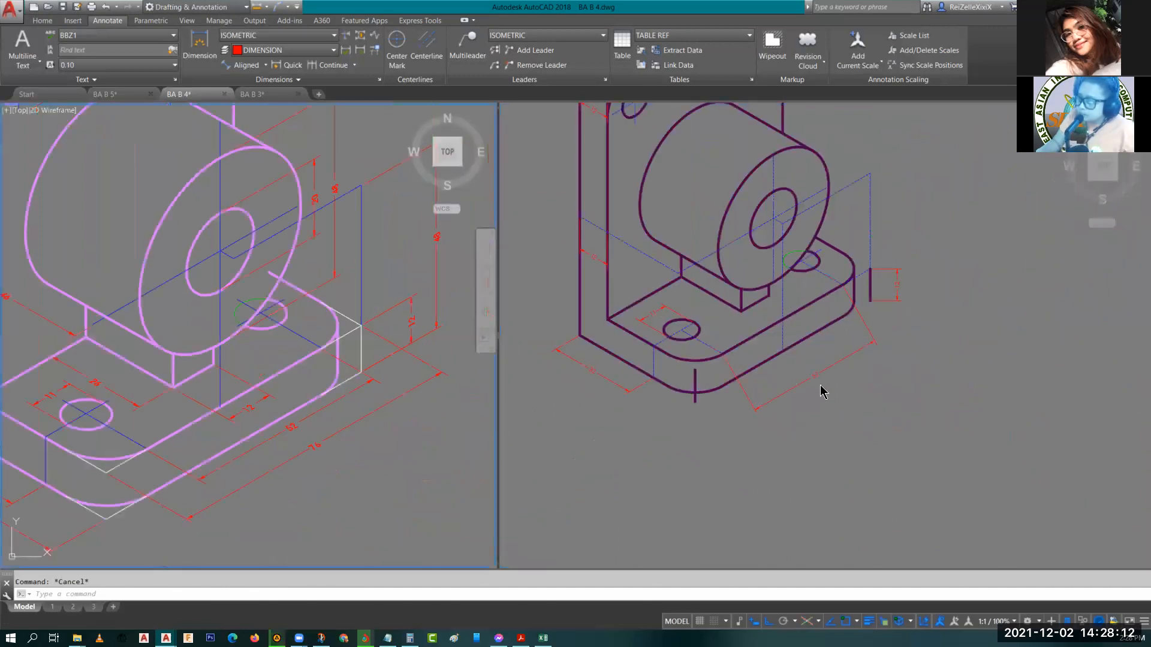
scroll(493, 381, "up", 4)
scroll(312, 470, "down", 3)
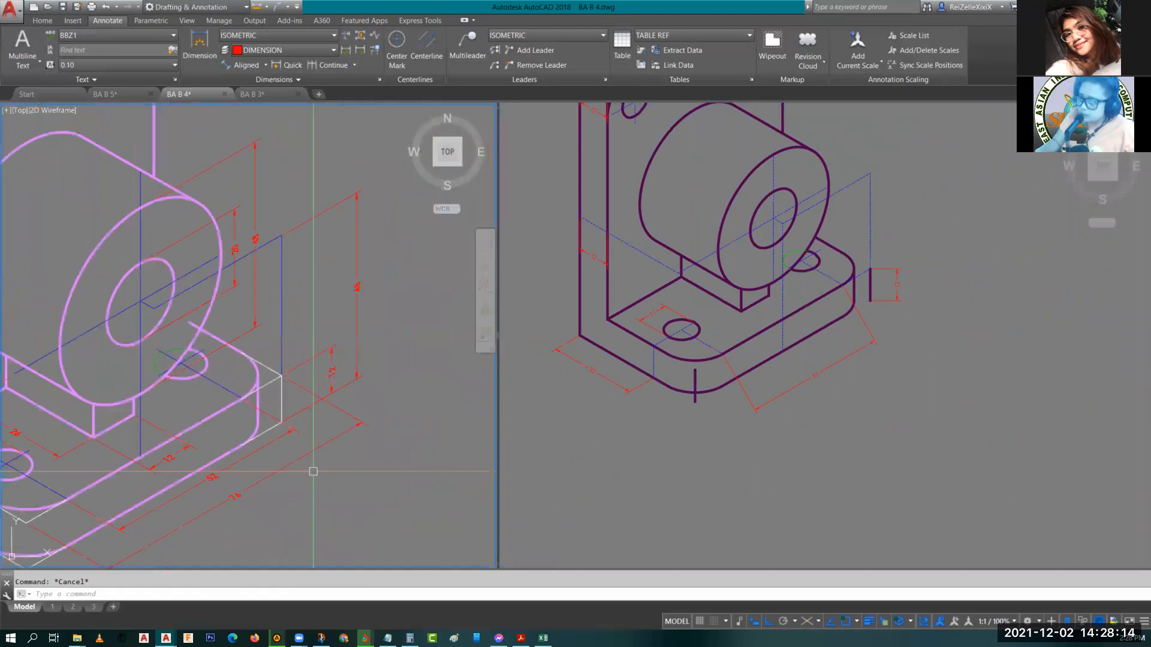
scroll(387, 456, "up", 2)
Oblique the 52 dimension along the base's long front edge with DIMEDIT, aligning it to the isometric axis.
left_click(827, 374)
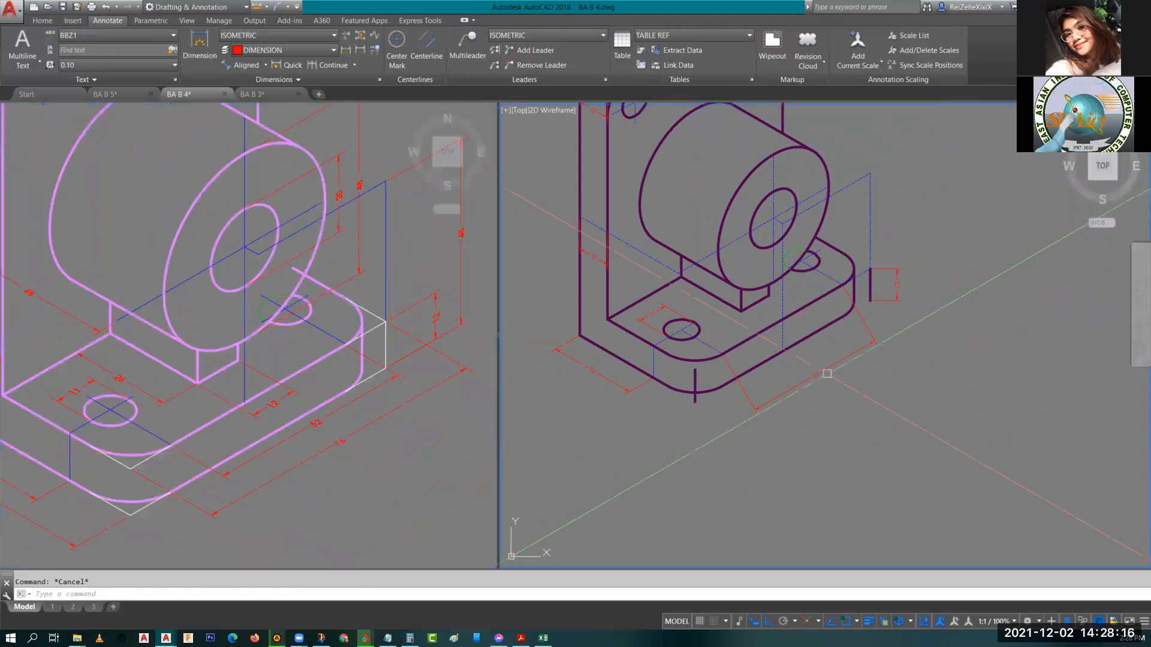
left_click(826, 373)
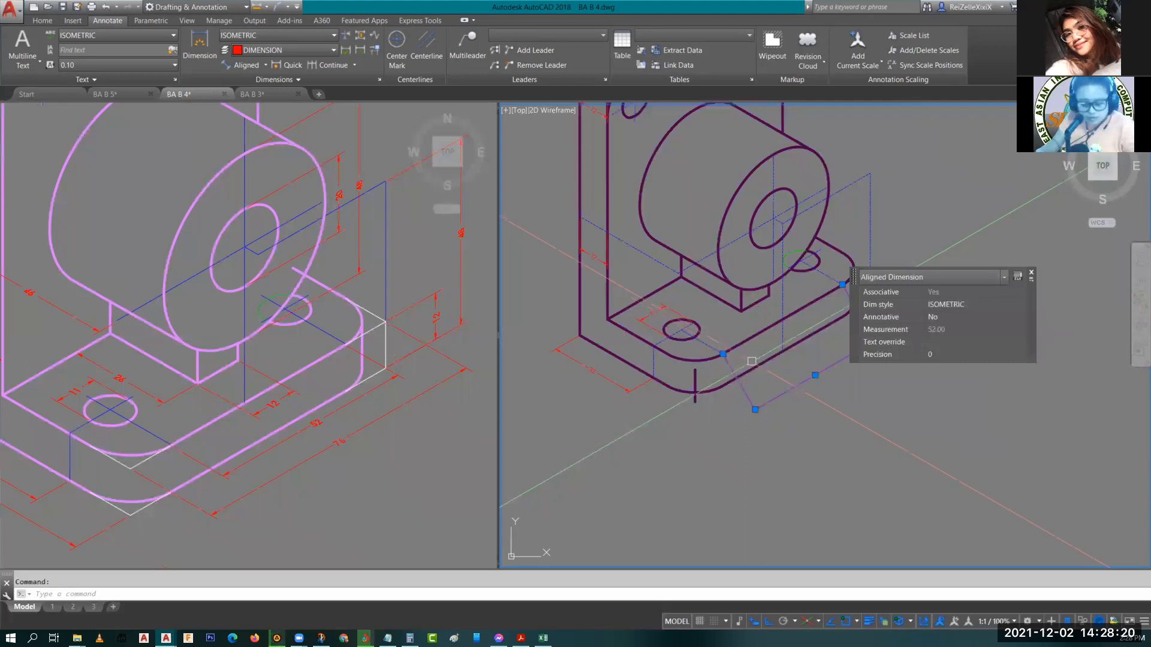
type("EDIT")
key("Return")
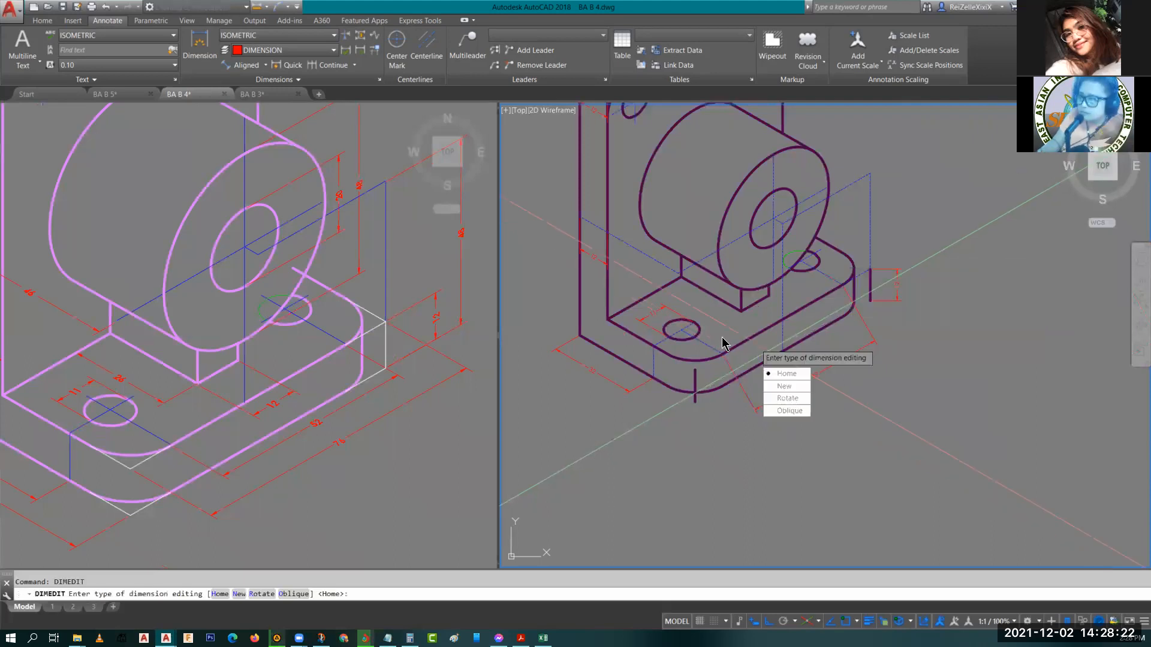
left_click(785, 413)
scroll(755, 352, "up", 4)
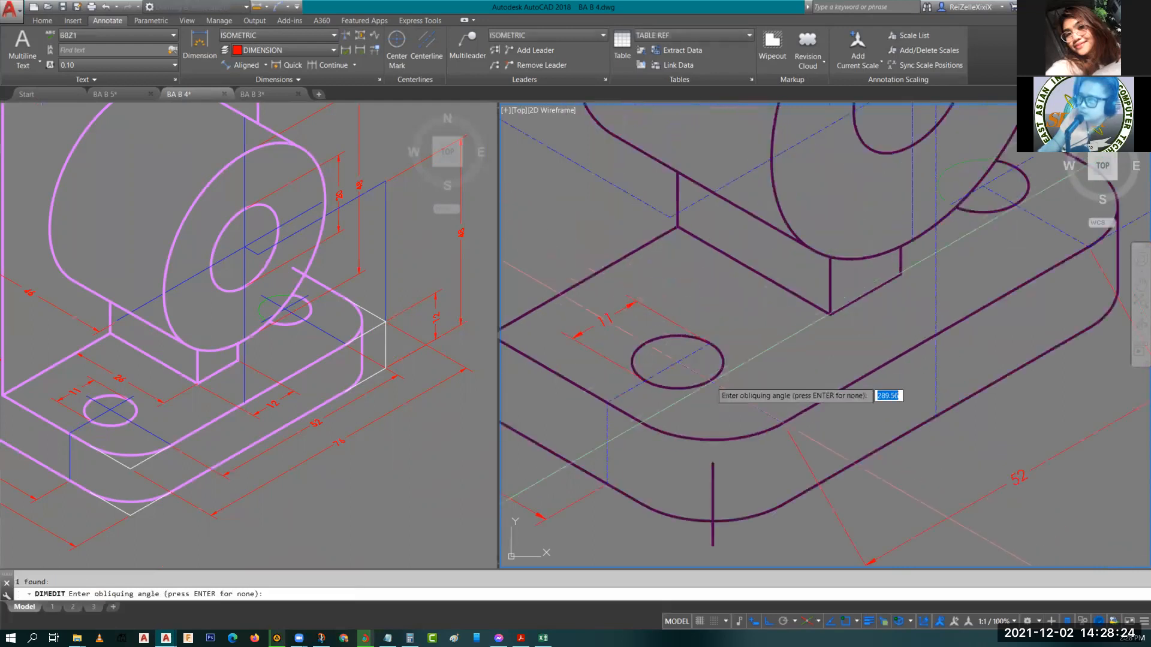
left_click(677, 362)
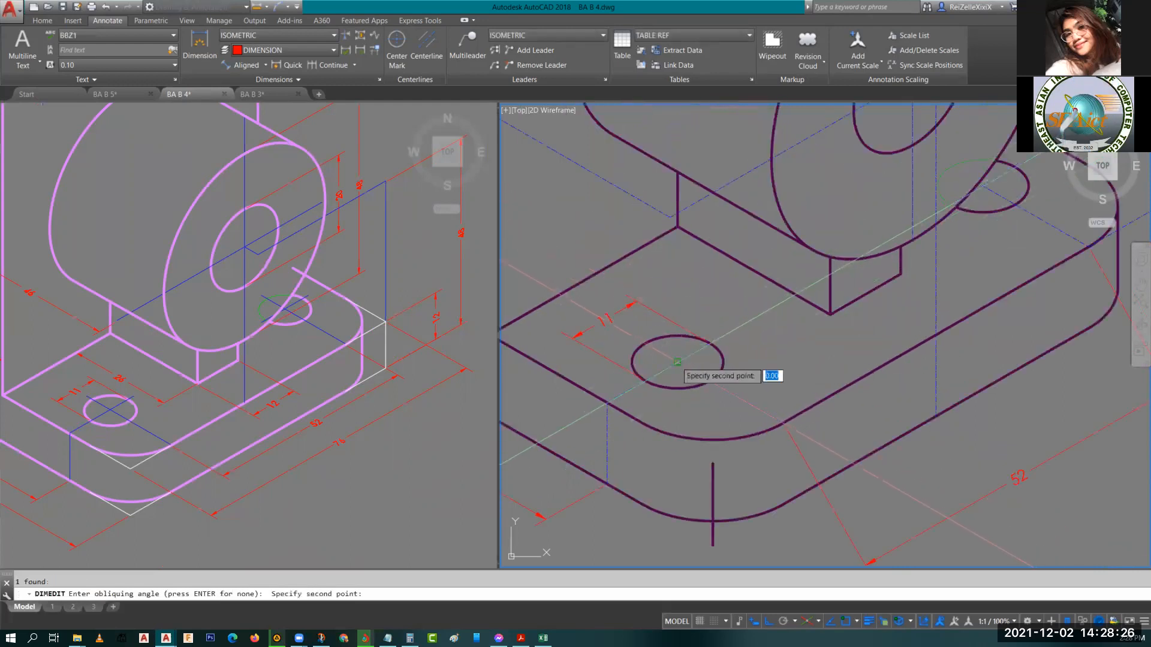
left_click(782, 419)
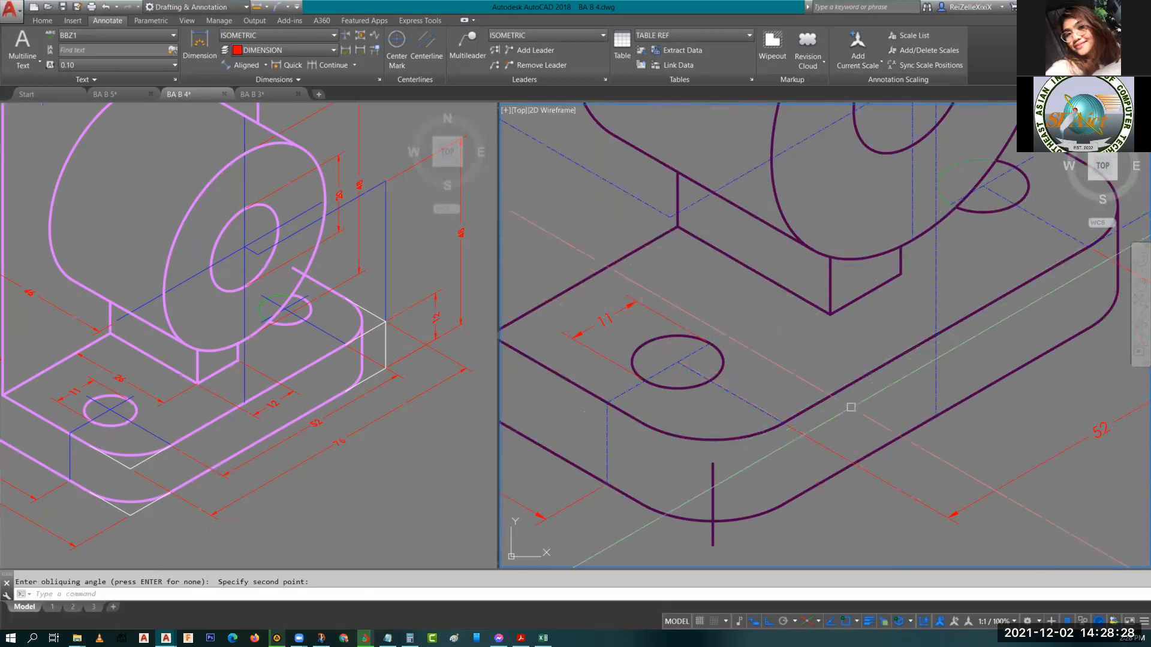
Oblique the 12 vertical dimension at the base's right end with DIMEDIT so its extension lines follow the isometric axis.
scroll(782, 420, "down", 5)
scroll(899, 368, "up", 3)
scroll(899, 368, "up", 2)
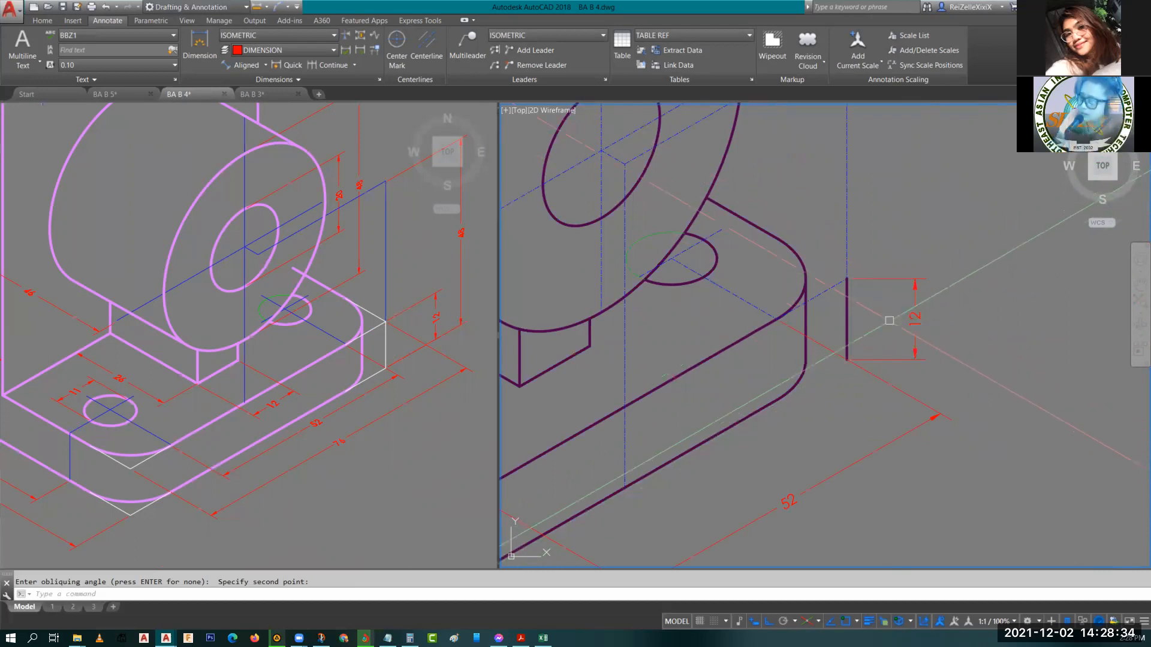
left_click(894, 329)
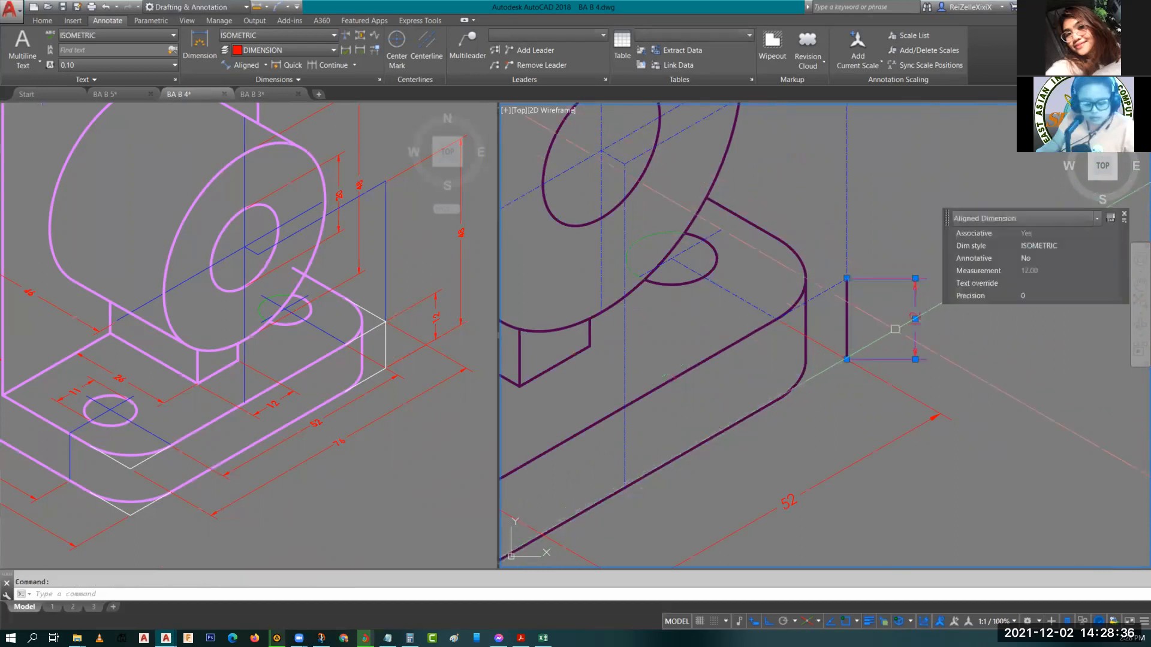
type("D")
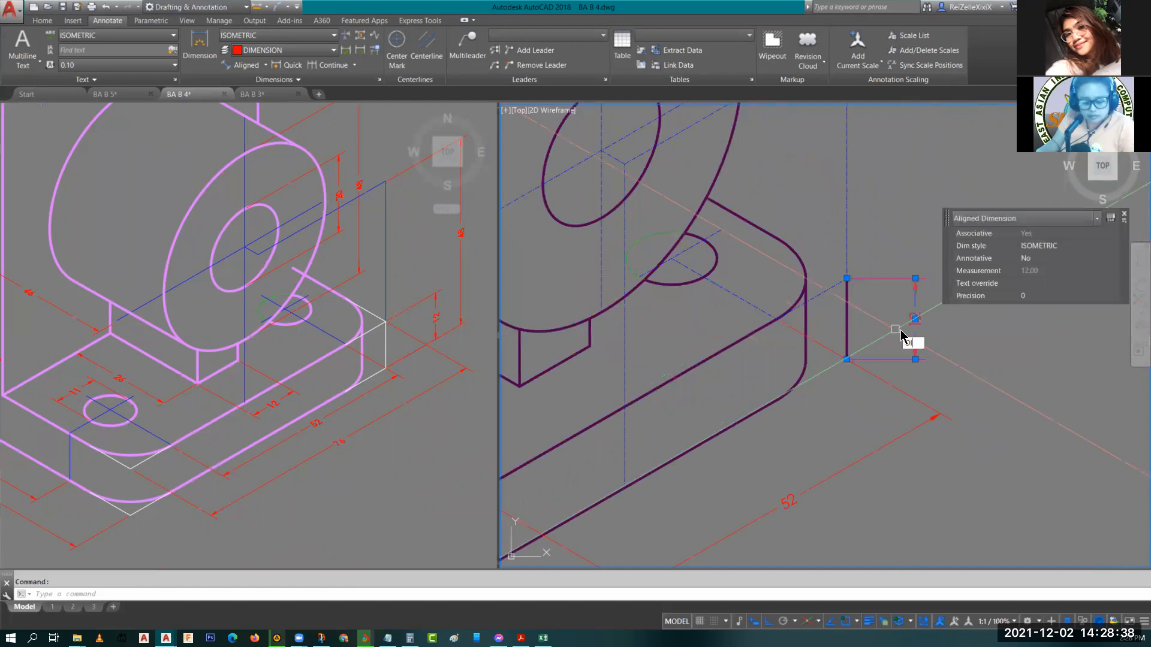
type("IMEDIT")
key("Return")
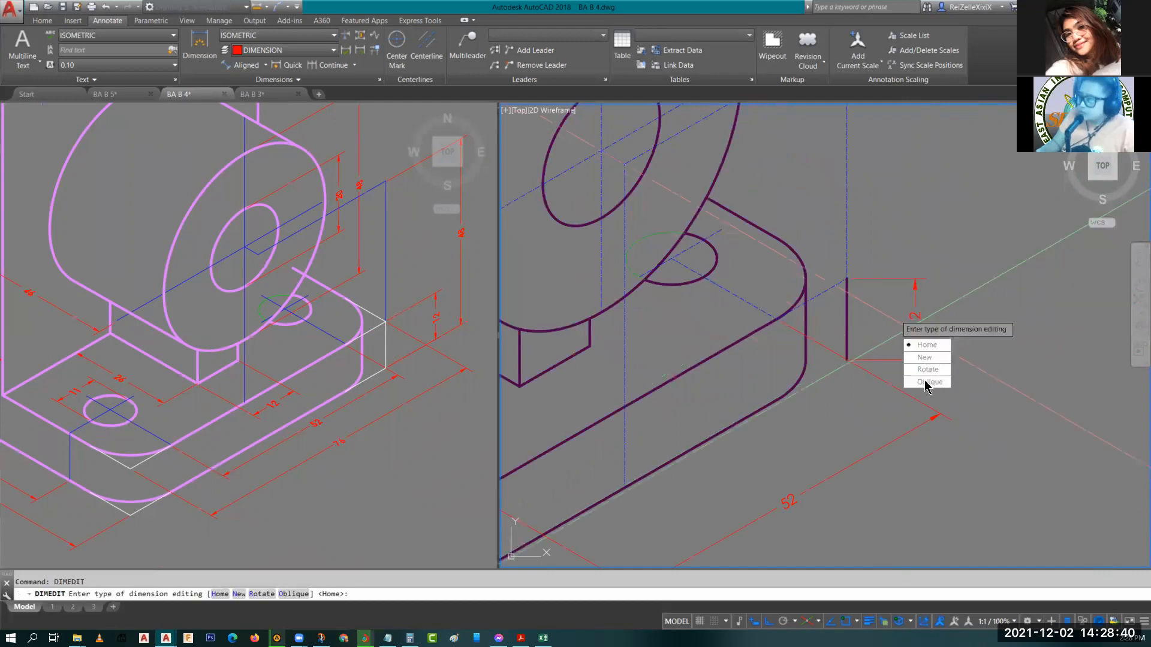
type("o")
key("Return")
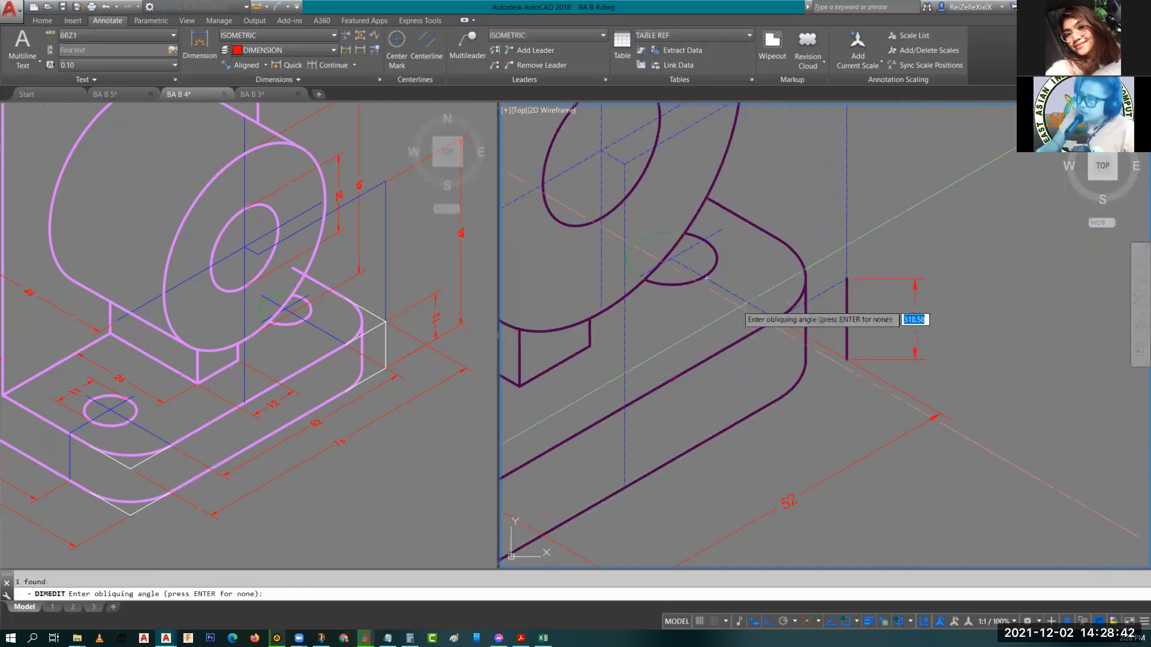
left_click(671, 259)
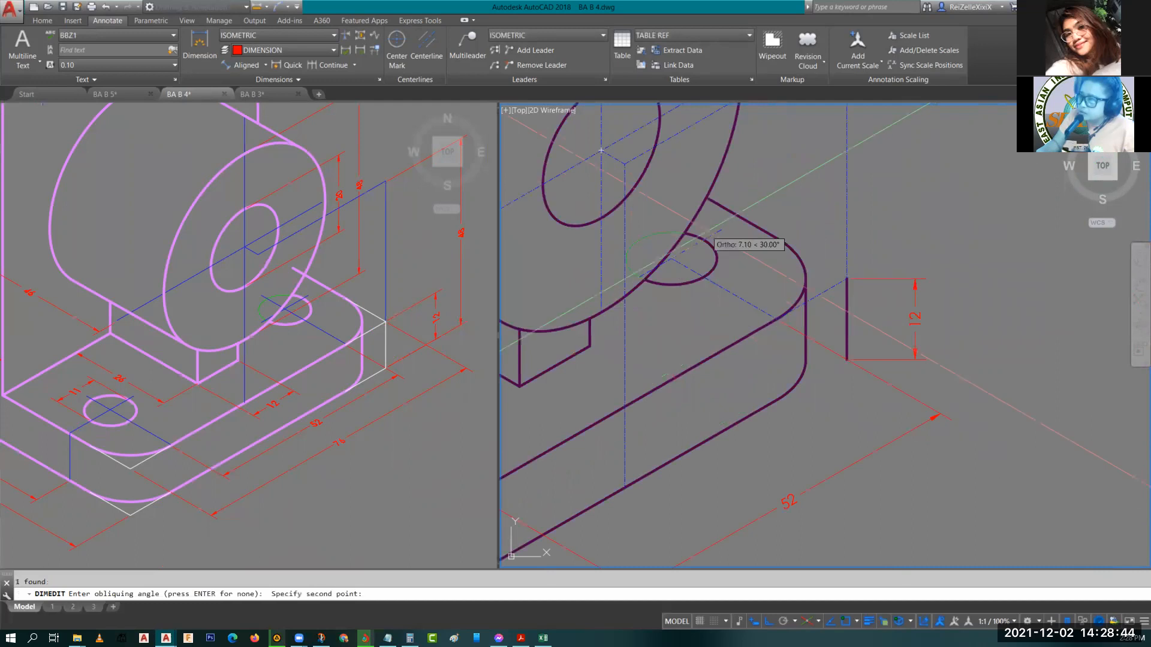
key("Return")
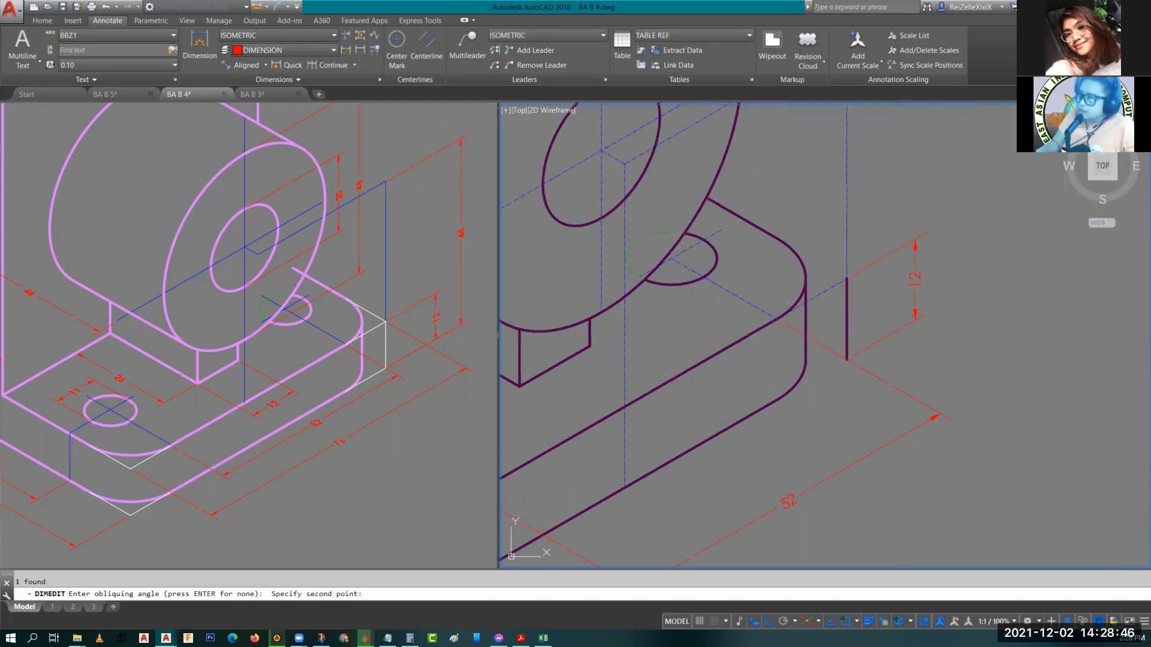
key("Escape")
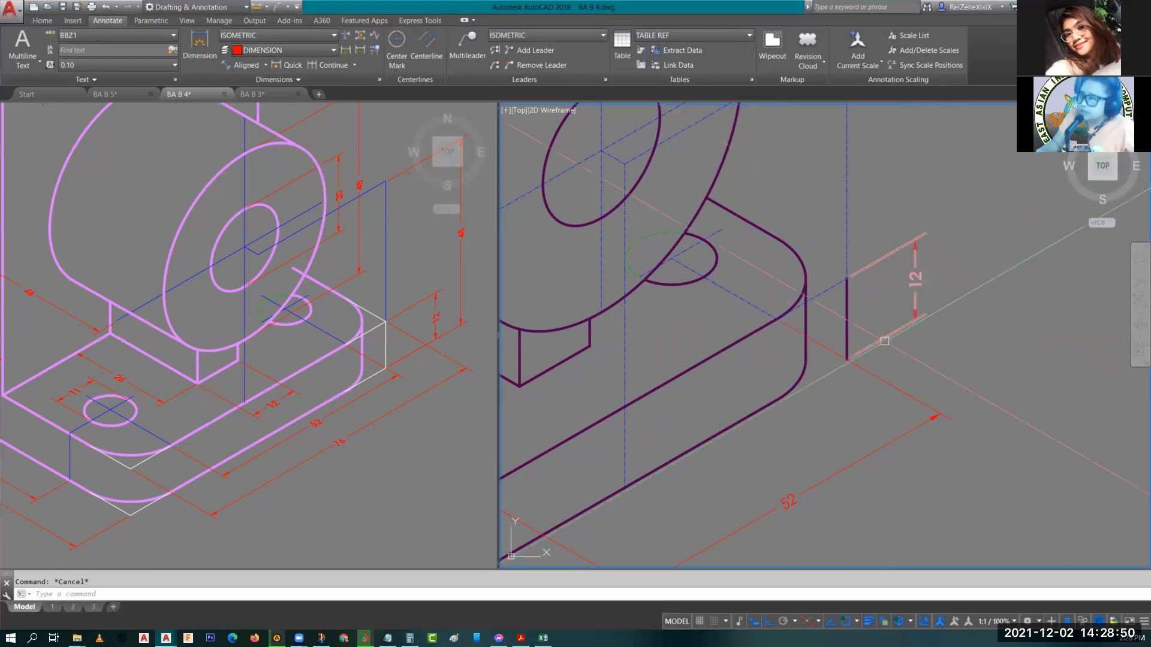
Oblique the 12 dimension on the upright's left edge with DIMEDIT, picking two points along the isometric axis.
scroll(885, 341, "down", 4)
middle_click_drag(885, 341, 953, 428)
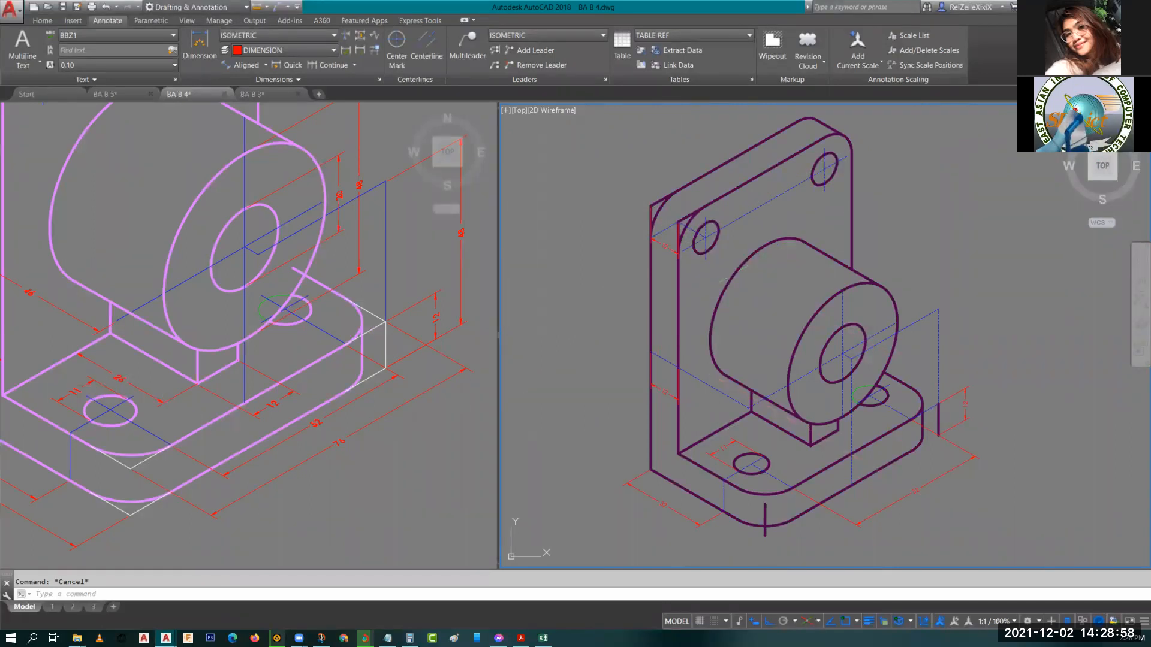
left_click(655, 390)
type("D")
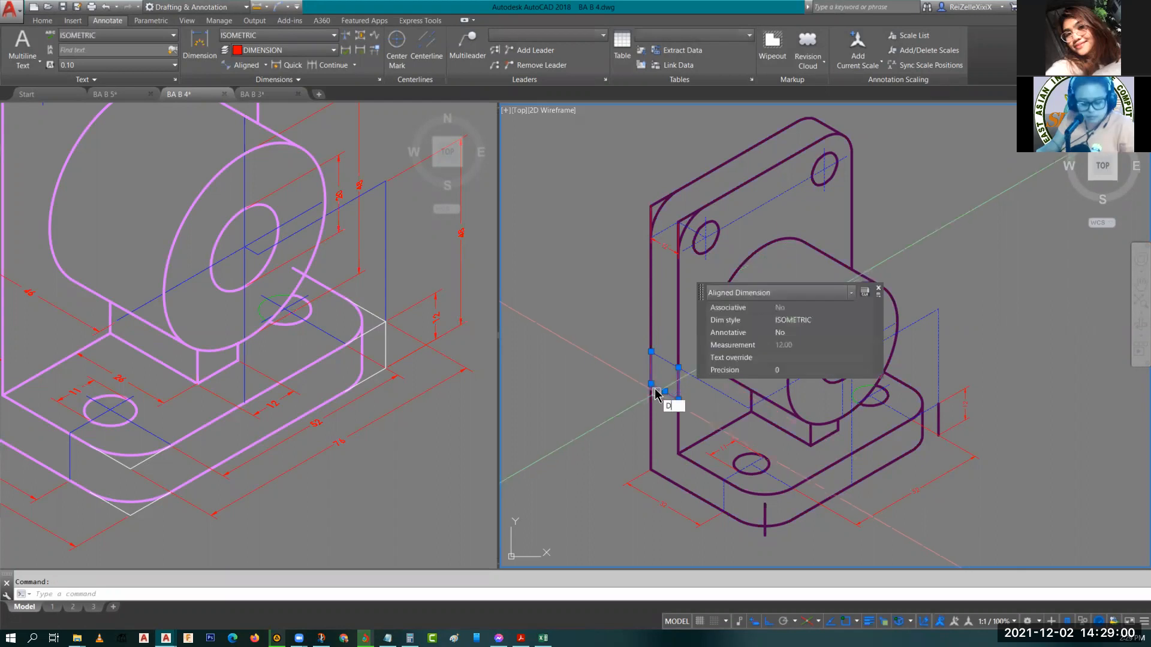
type("IMEDI")
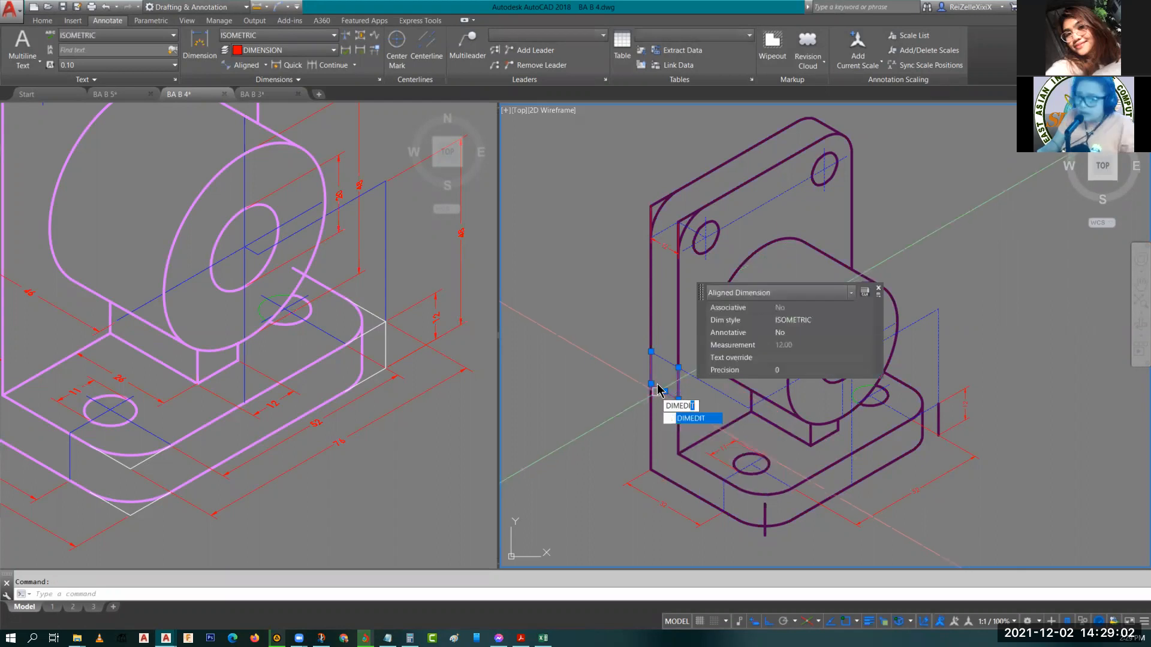
key("Return")
left_click(695, 447)
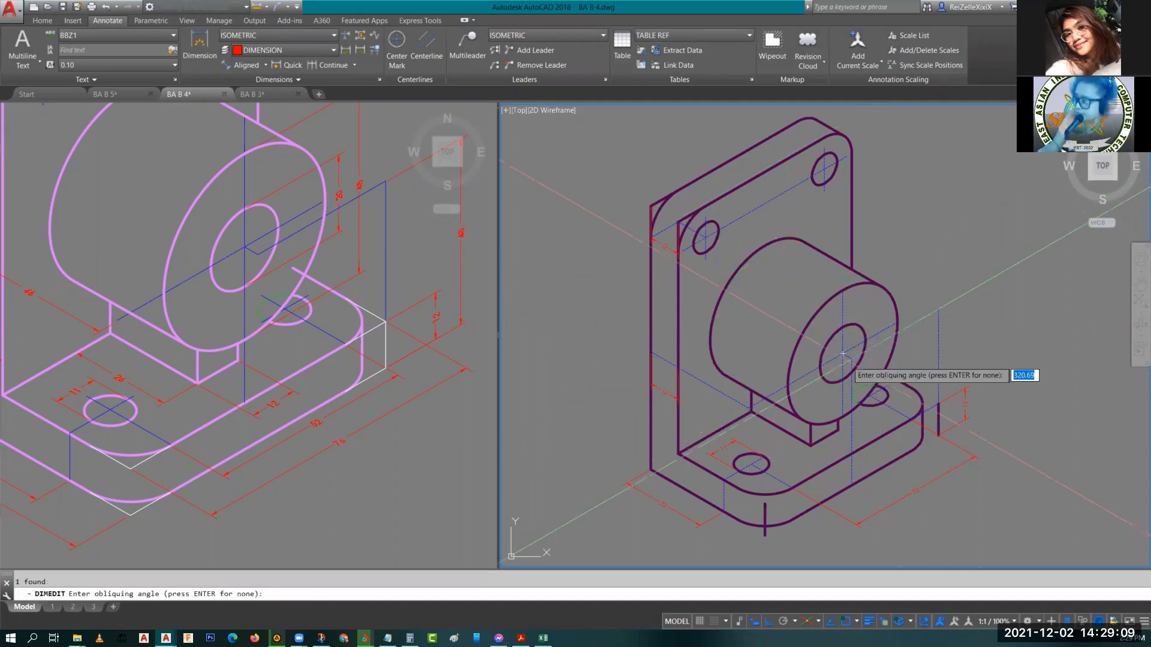
scroll(842, 353, "up", 3)
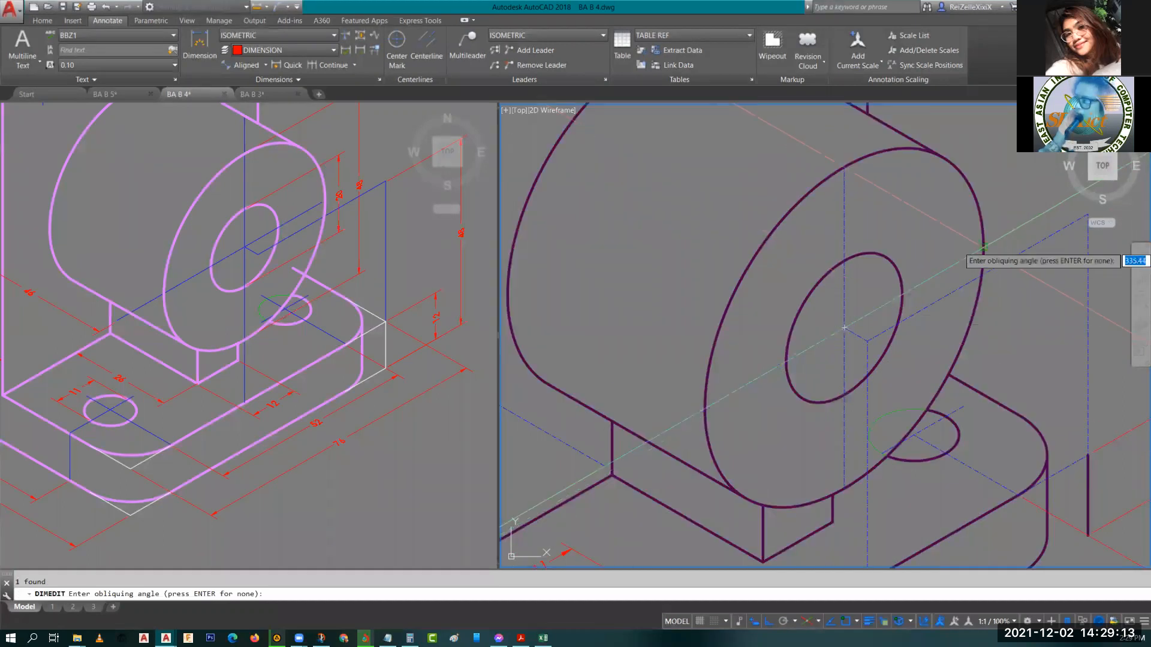
left_click(983, 246)
left_click(844, 329)
scroll(675, 374, "down", 4)
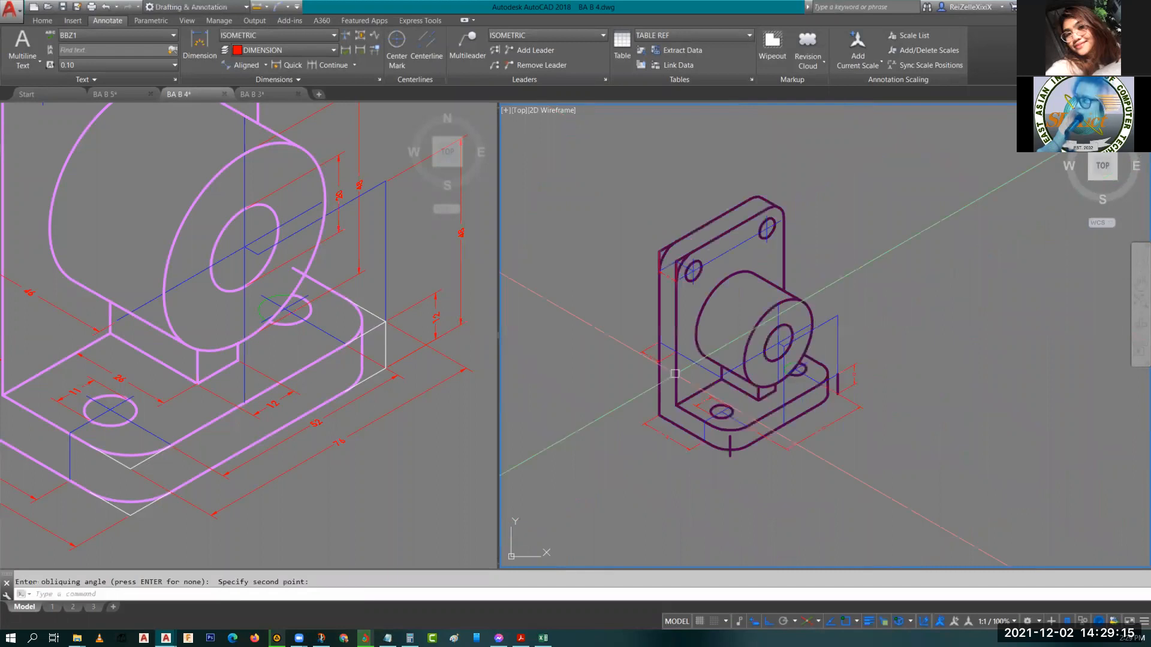
key("Escape")
Move an extension-line grip of the upright's left dimension to a new point on the base's back edge.
scroll(675, 373, "up", 5)
left_click(675, 355)
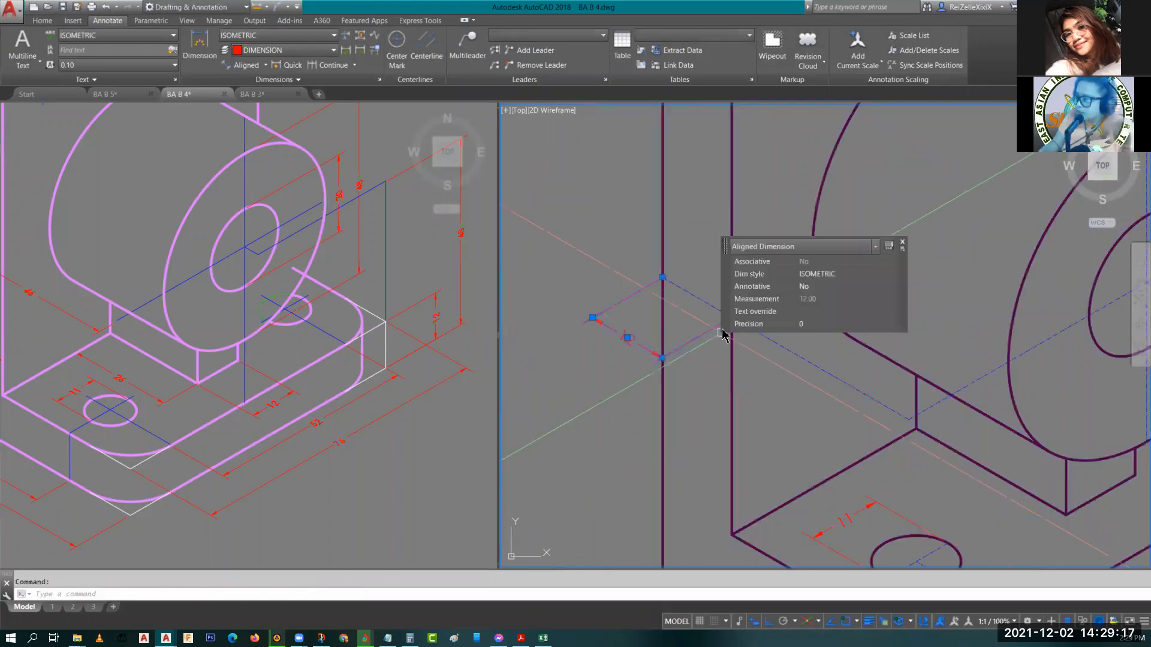
middle_click_drag(722, 334, 633, 289)
left_click(644, 278)
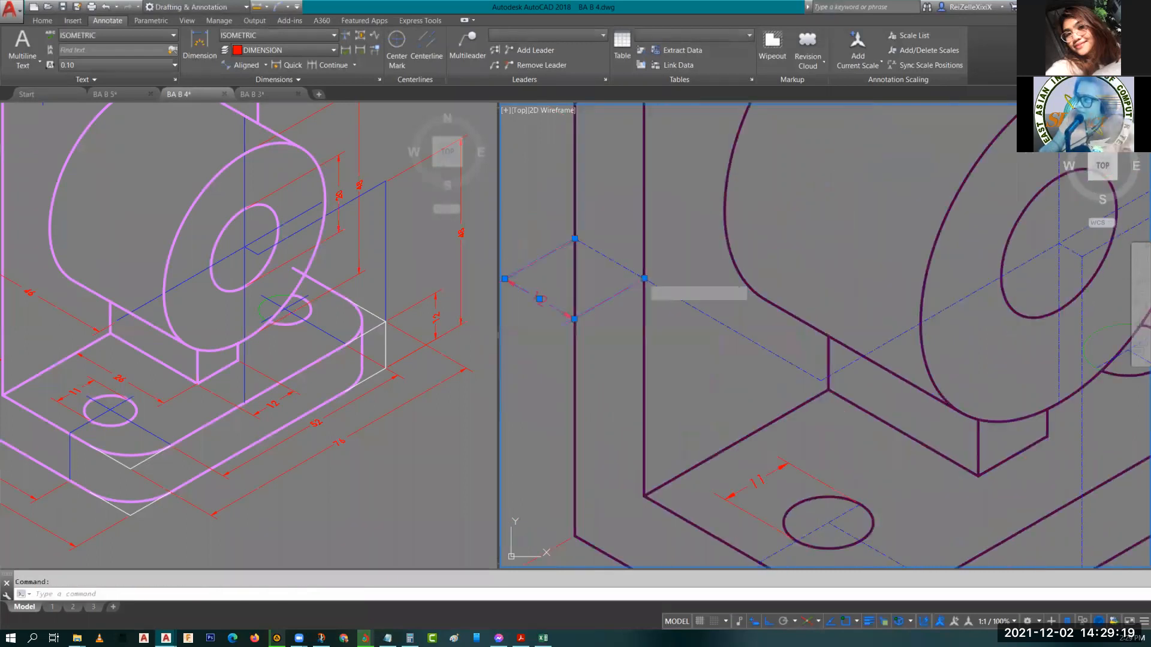
left_click(826, 379)
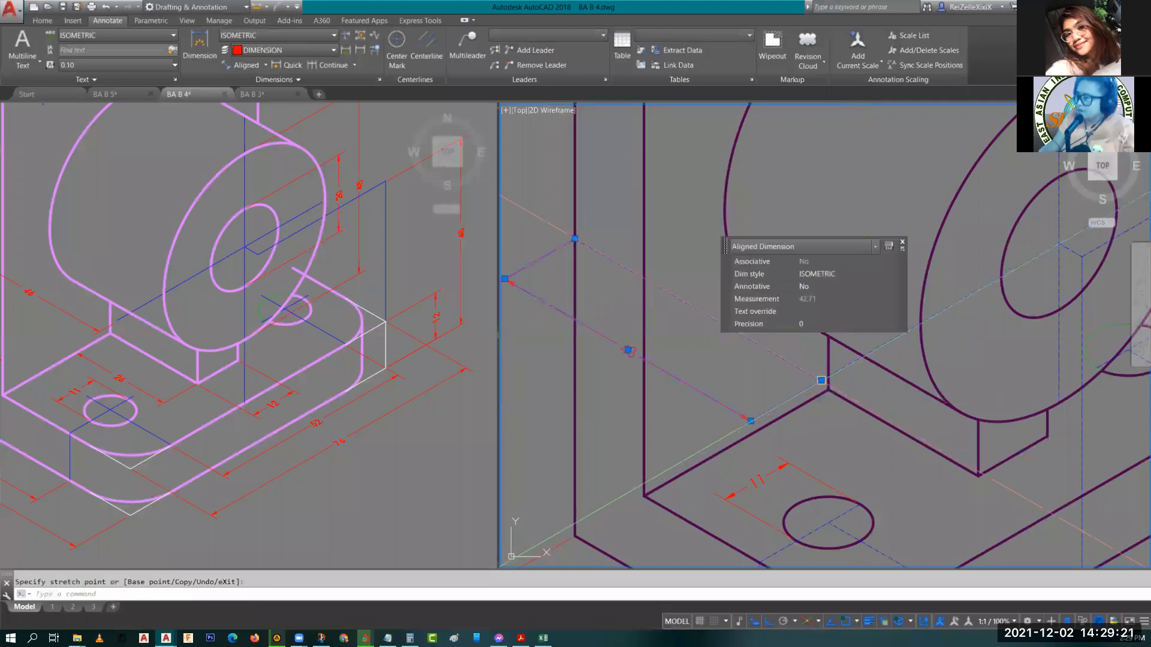
key("Escape")
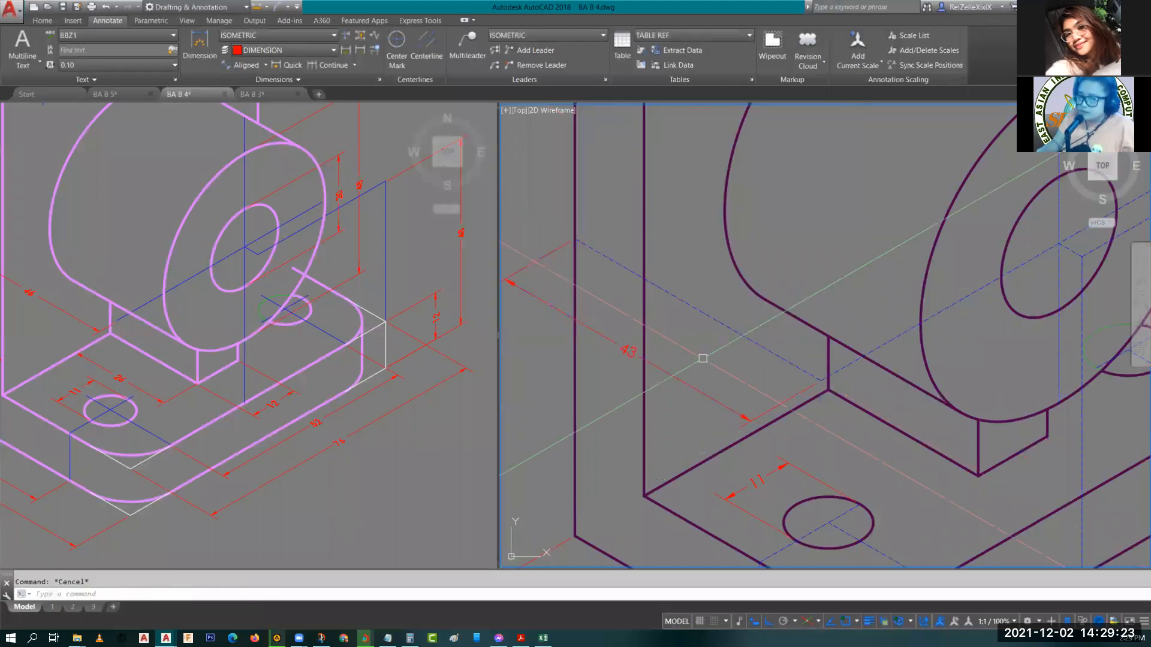
scroll(1131, 303, "down", 1)
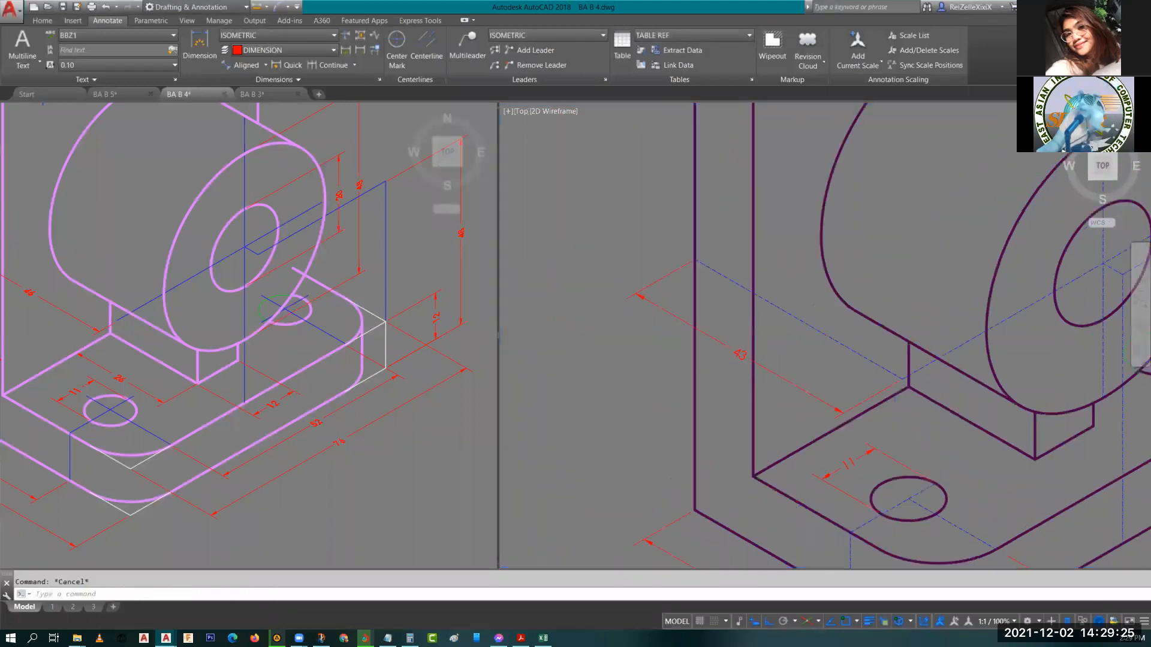
scroll(1125, 293, "up", 2)
middle_click_drag(1125, 294, 908, 314)
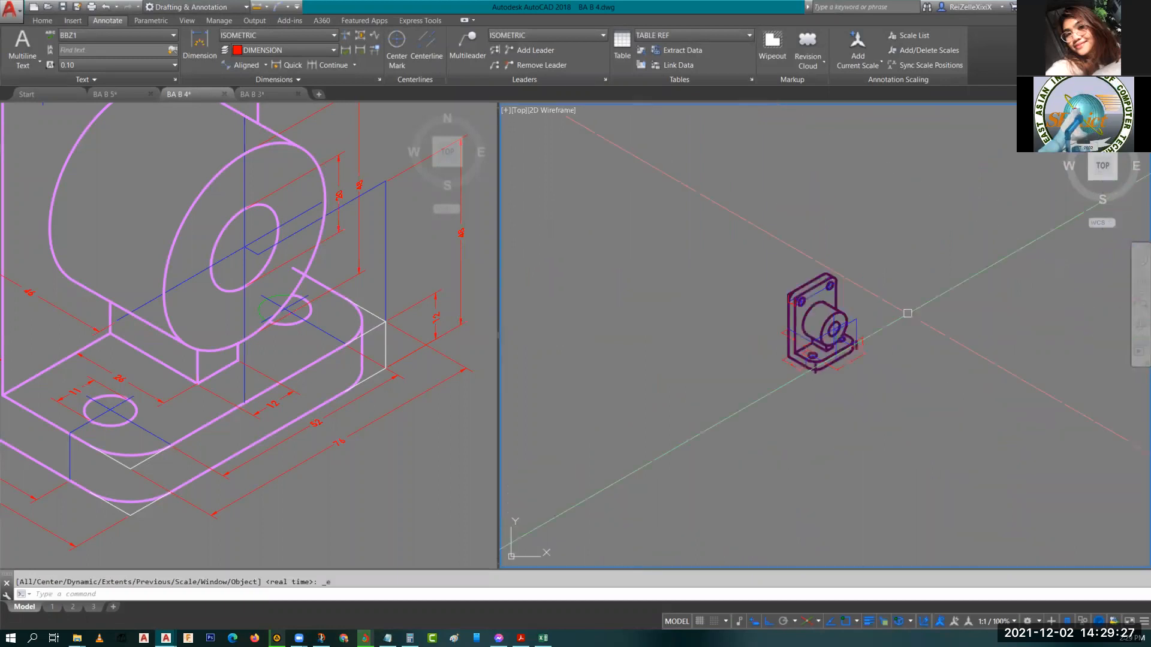
scroll(911, 310, "up", 6)
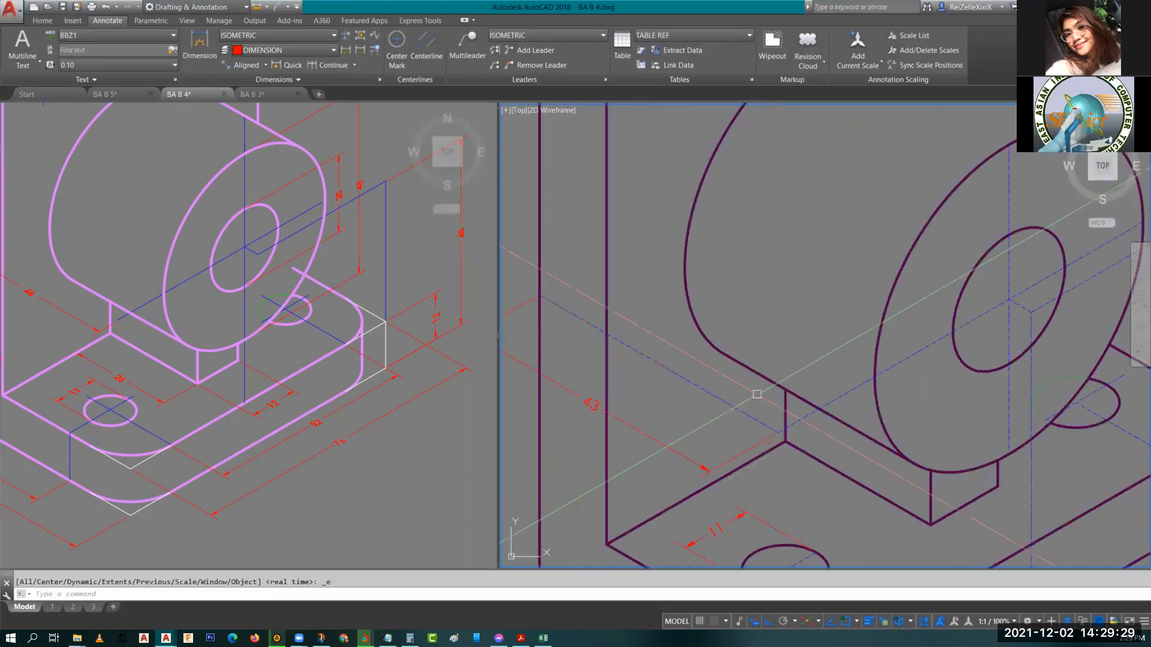
middle_click_drag(945, 367, 884, 343)
left_click(682, 427)
mouse_move(682, 428)
middle_mouse_down()
mouse_move(648, 423)
mouse_move(661, 439)
mouse_move(703, 430)
mouse_move(538, 420)
mouse_move(474, 444)
middle_mouse_up()
scroll(688, 440, "down", 2)
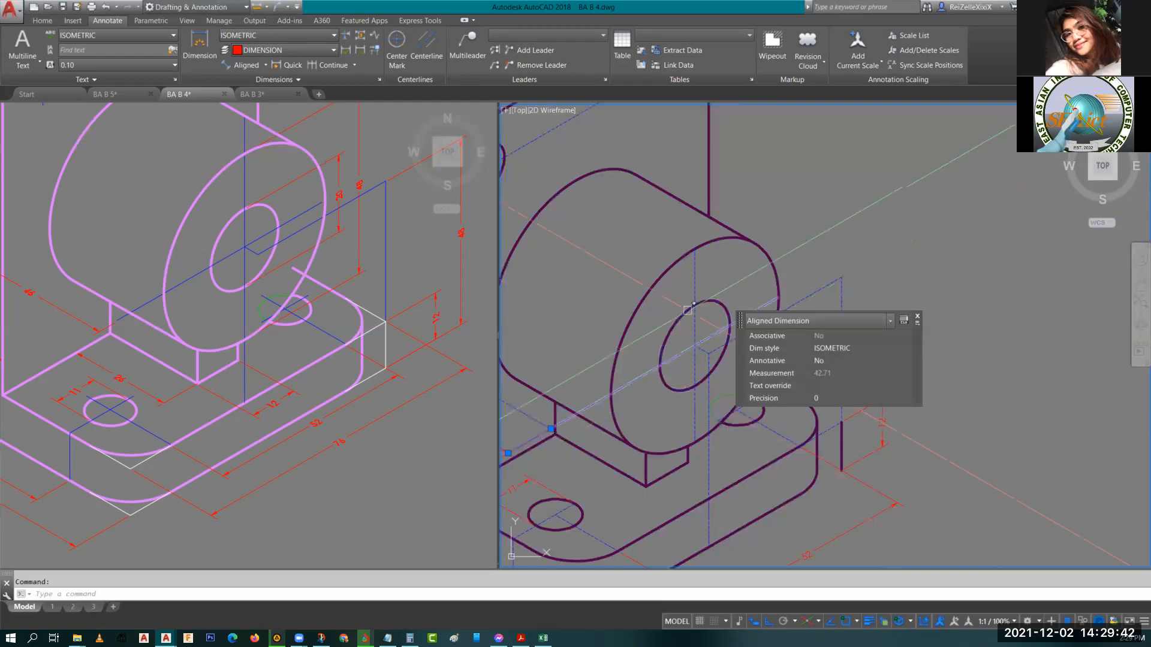
left_click(681, 316)
key("Escape")
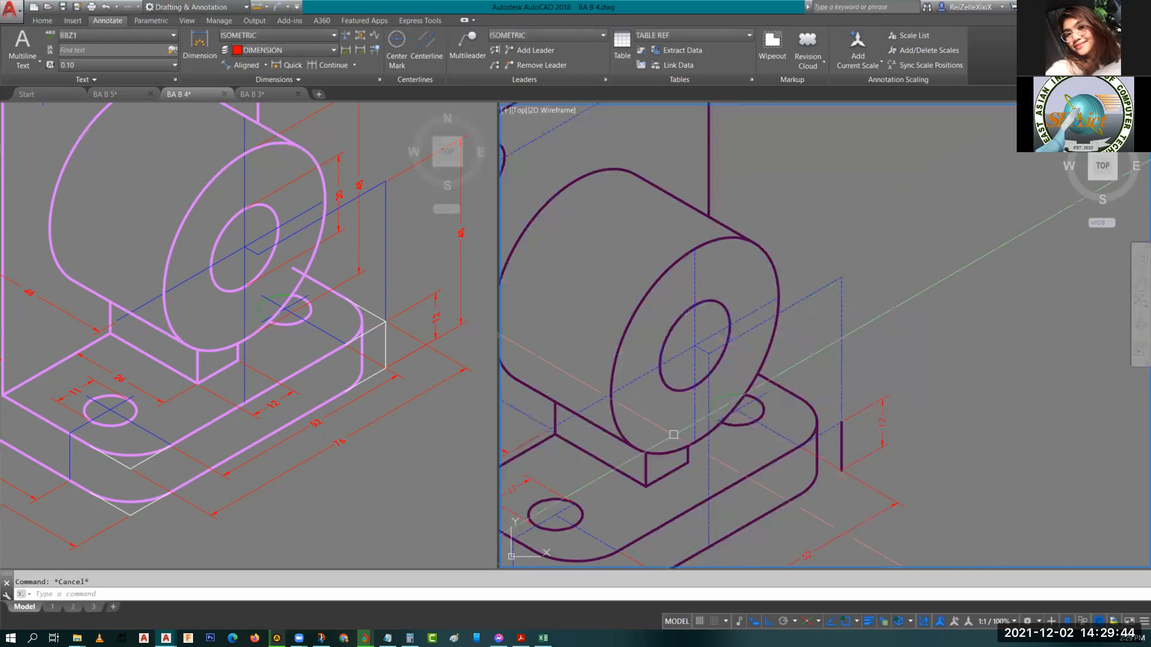
Set the oblique angle of the 12 dimension text across the upright's thickness to -30.
scroll(744, 352, "up", 8)
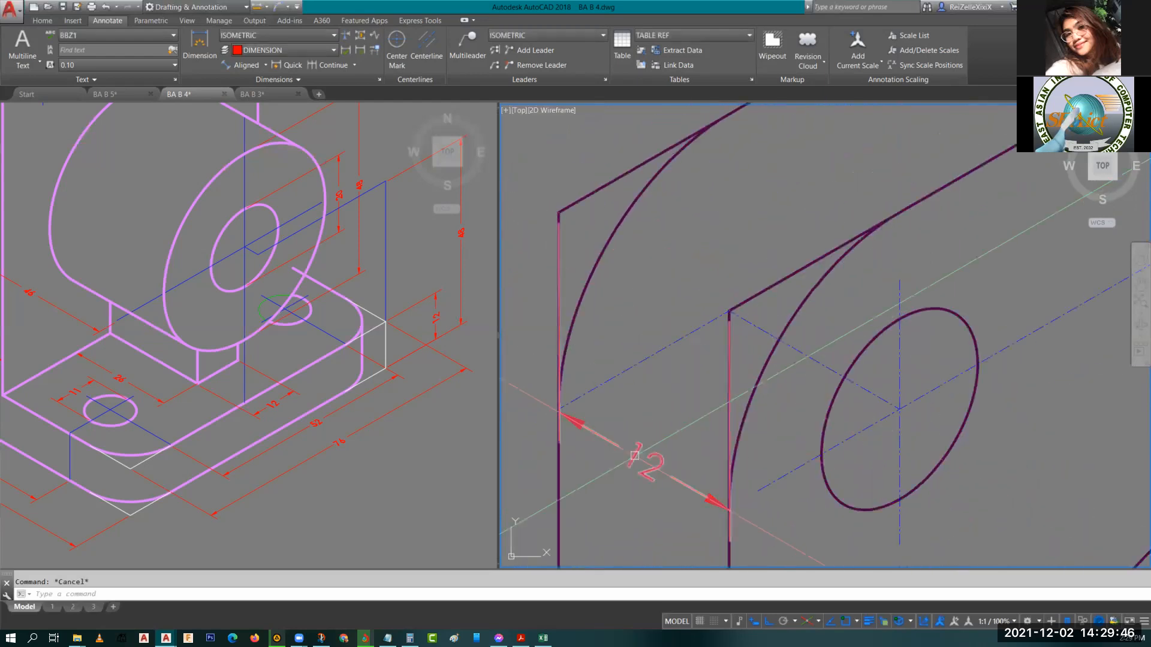
double_click(649, 461)
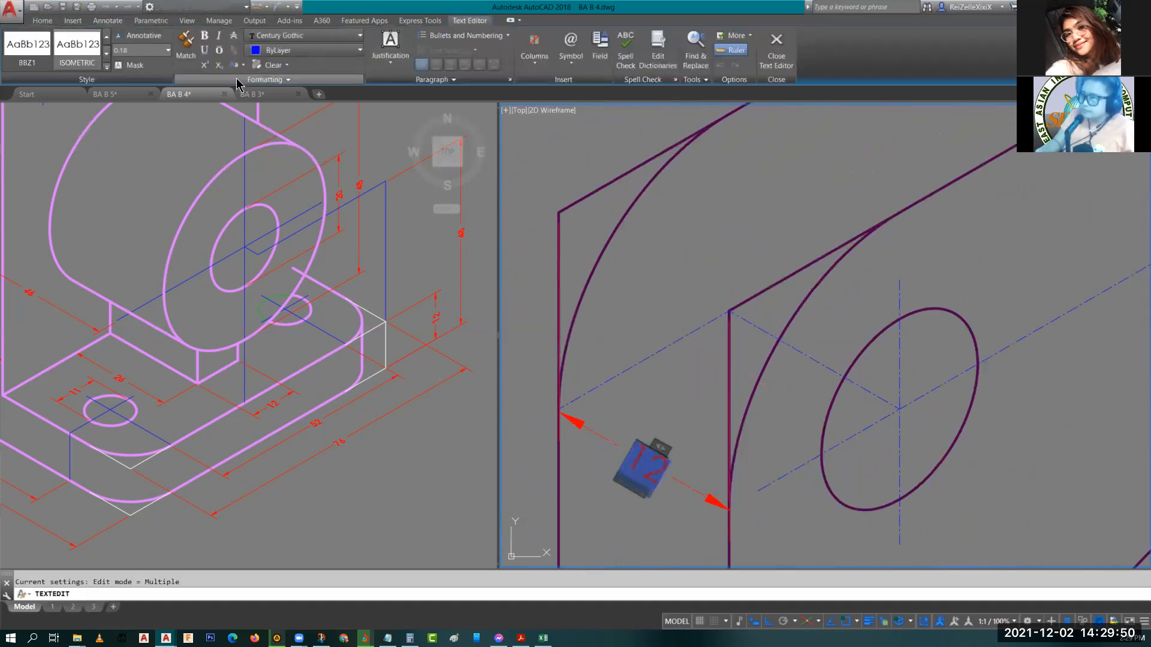
left_click(281, 79)
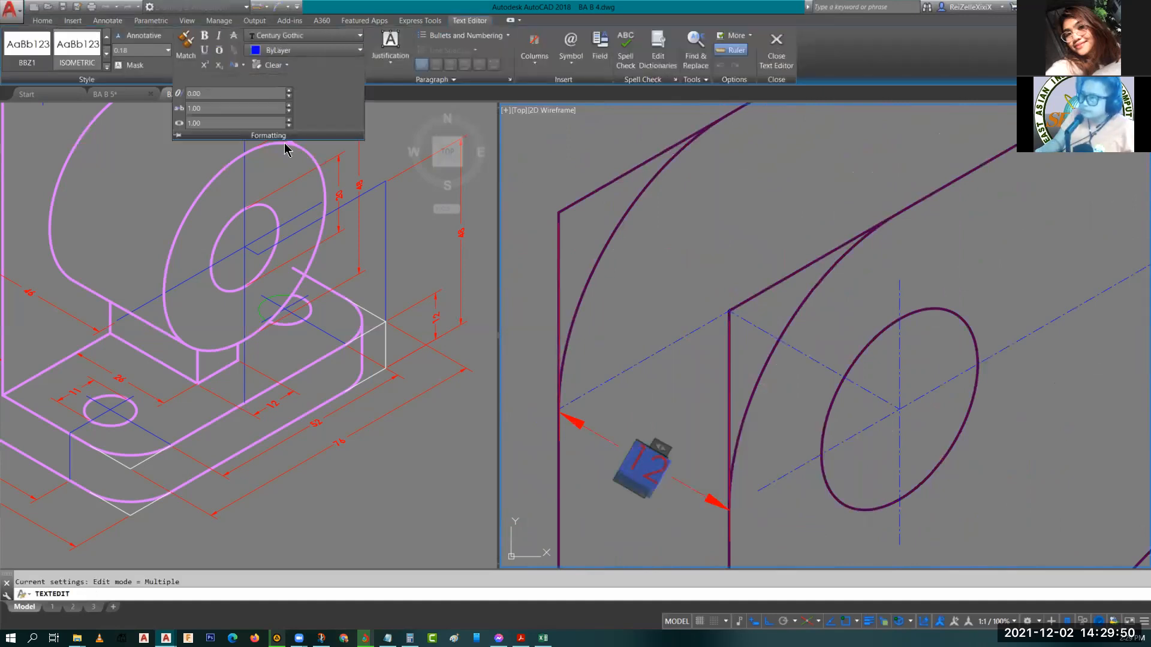
left_click(209, 93)
type("-30")
key("Return")
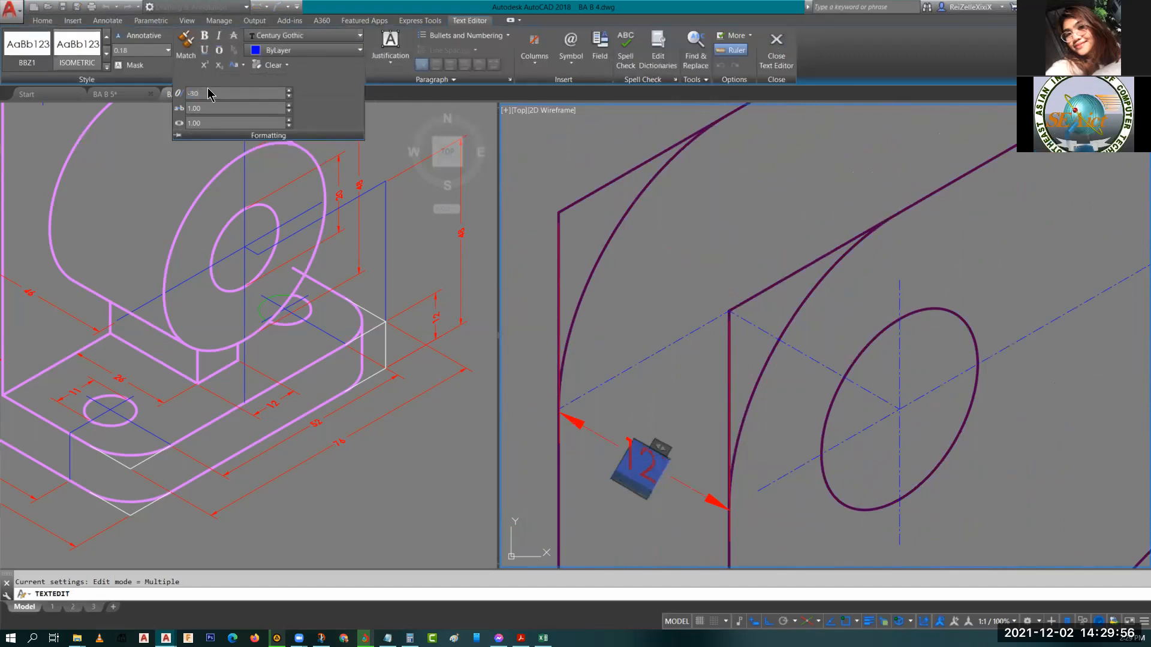
left_click(685, 234)
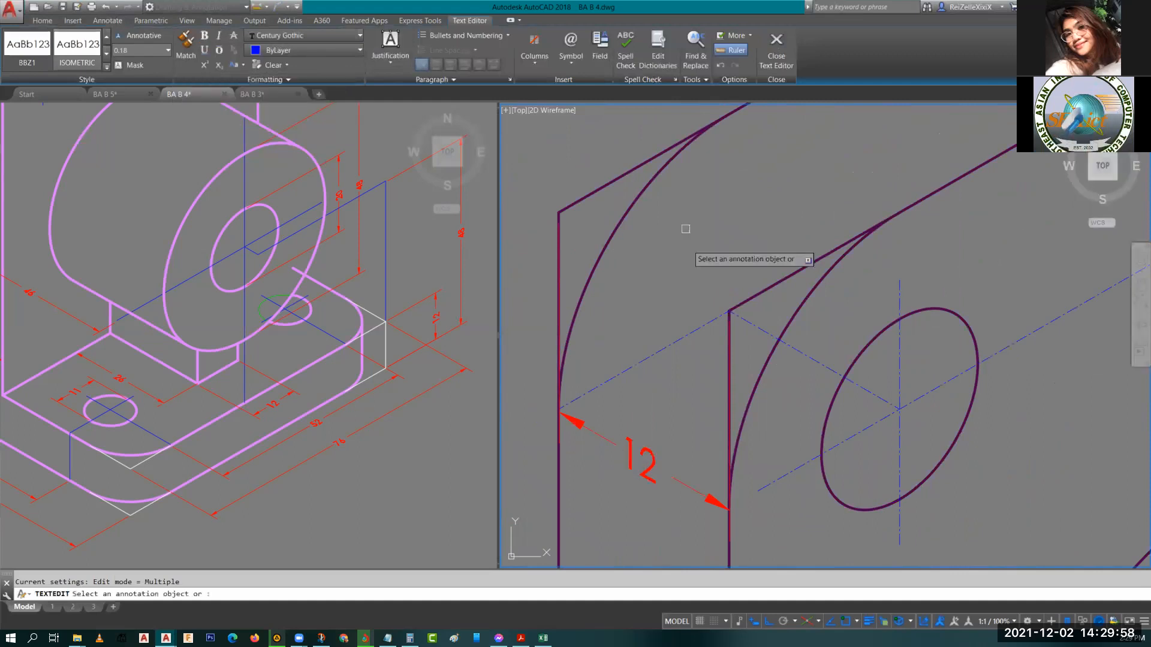
key("Escape")
Open the 43 dimension text in the text editor to inspect its oblique angle setting.
scroll(670, 318, "down", 4)
scroll(627, 364, "up", 4)
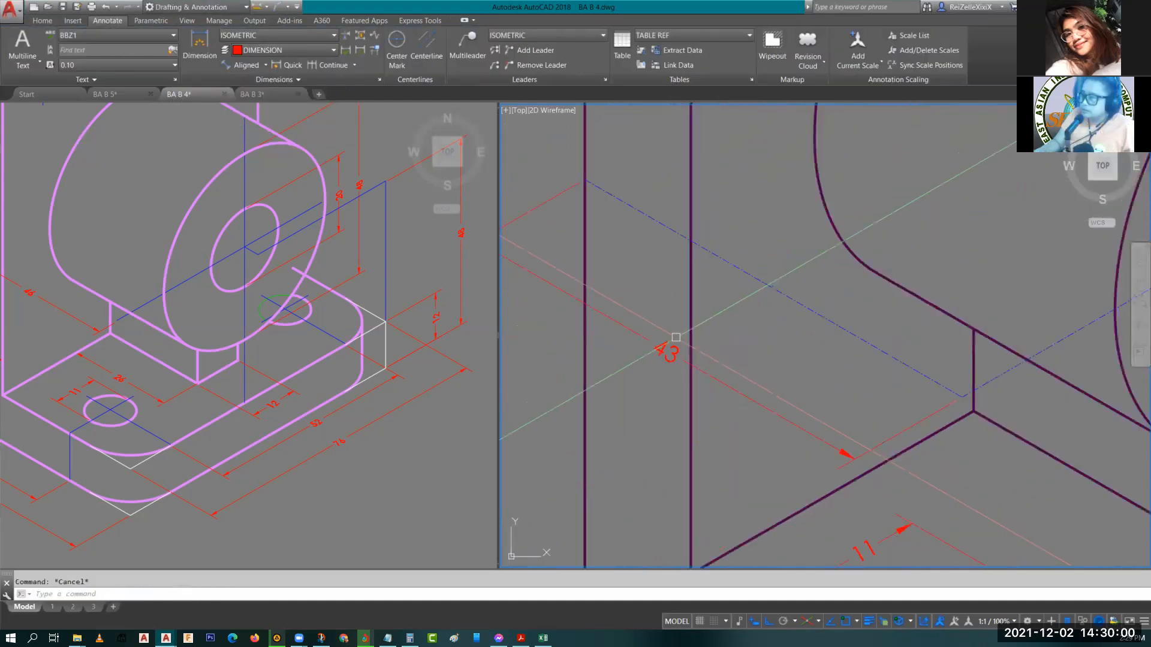
left_click(666, 352)
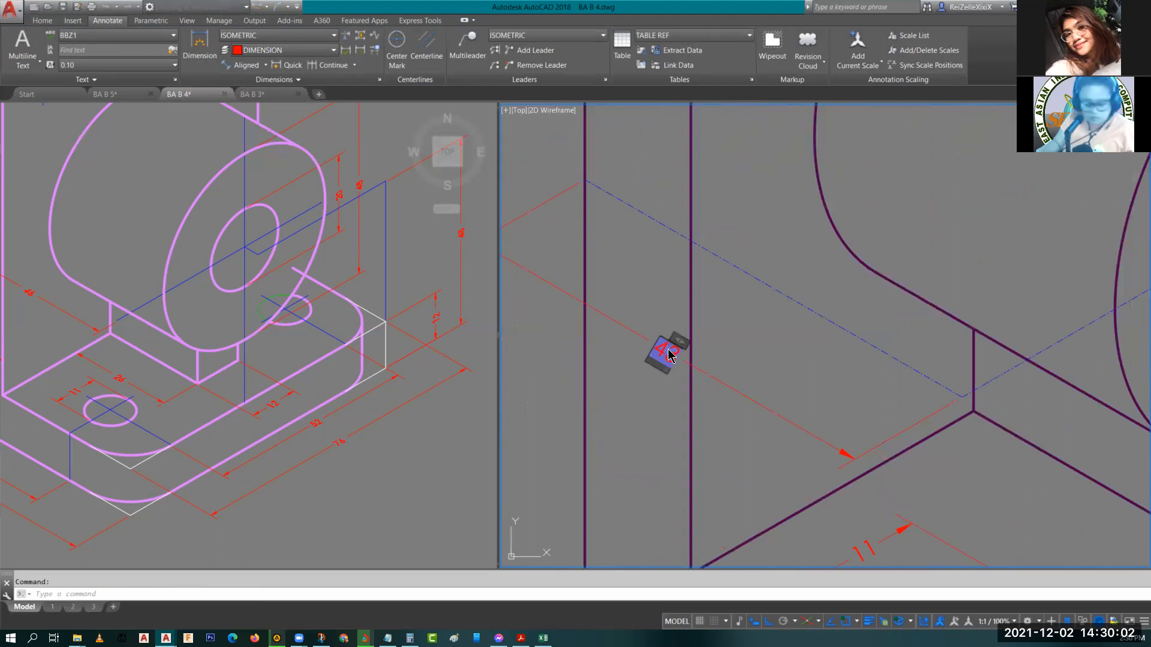
double_click(670, 355)
left_click(229, 80)
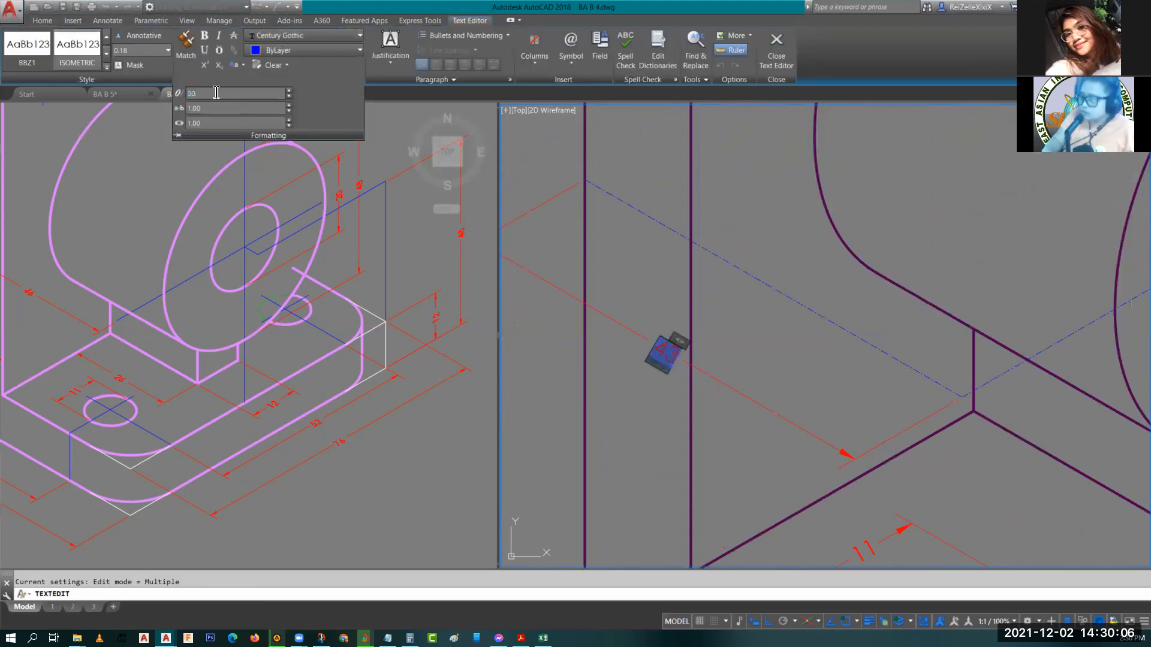
left_click(790, 393)
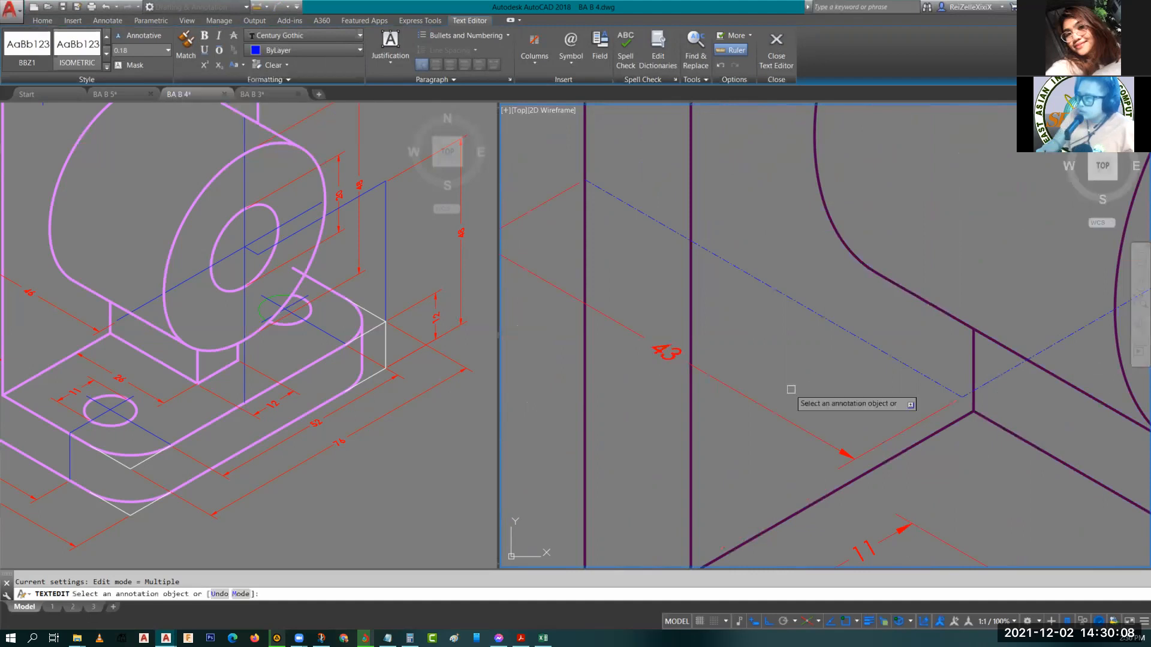
key("Escape")
Set the oblique angle of the 11 dimension text beside the base hole to -30.
scroll(793, 393, "down", 5)
scroll(749, 371, "up", 6)
left_click(749, 371)
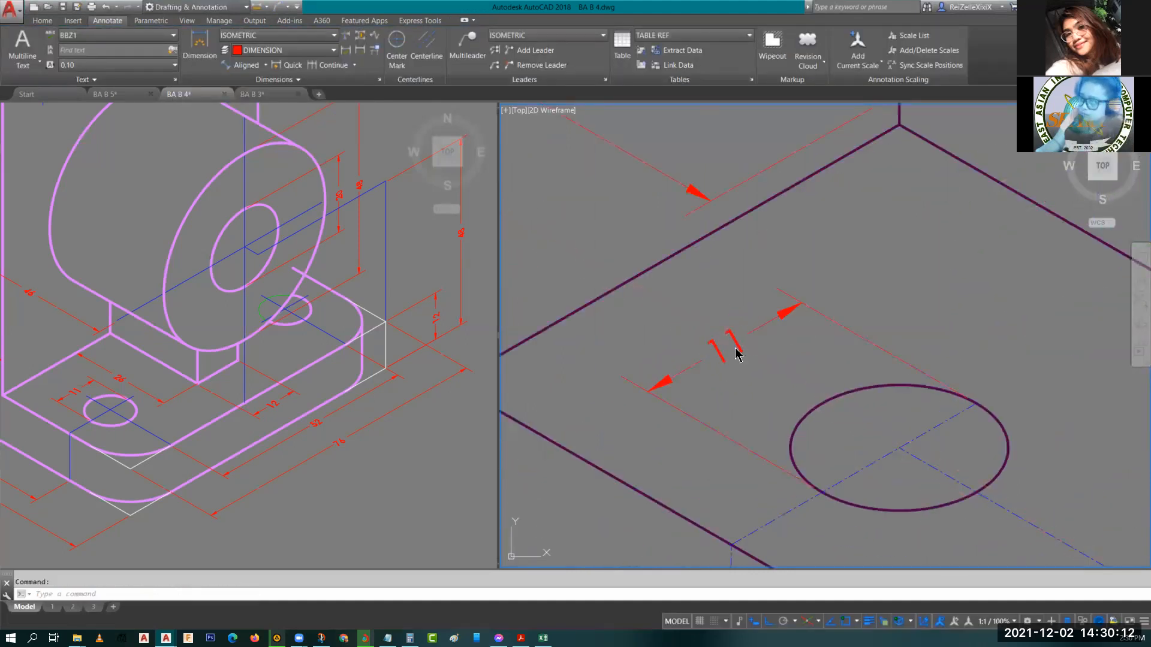
double_click(735, 349)
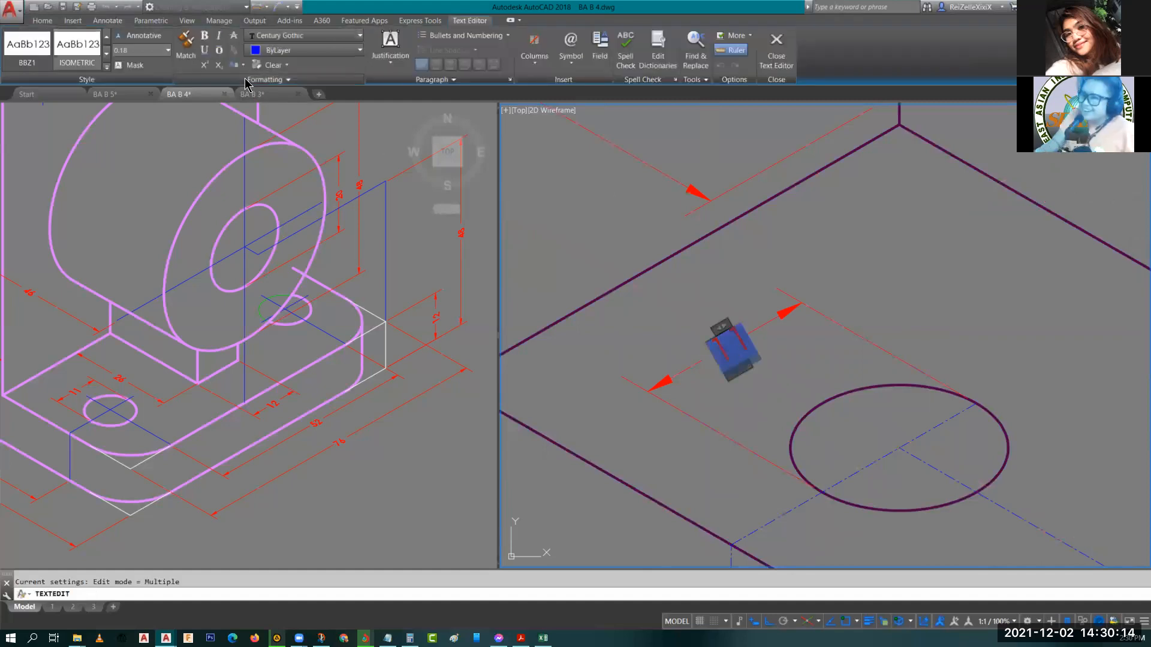
left_click(264, 79)
left_click(209, 95)
type("-30")
key("Return")
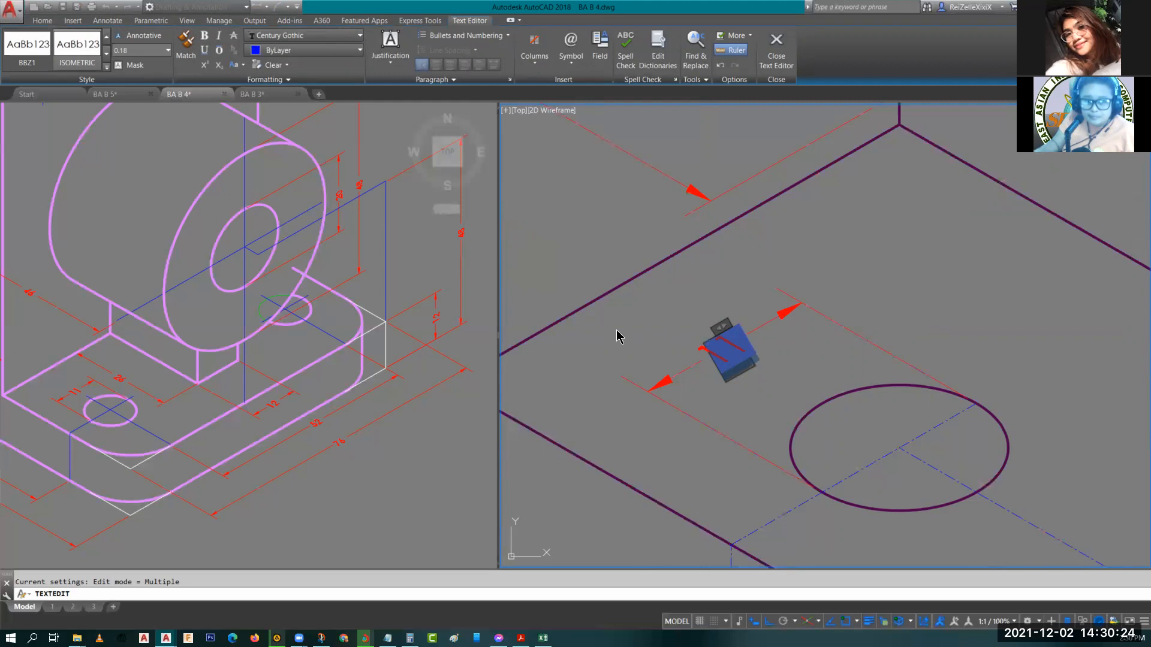
left_click(651, 340)
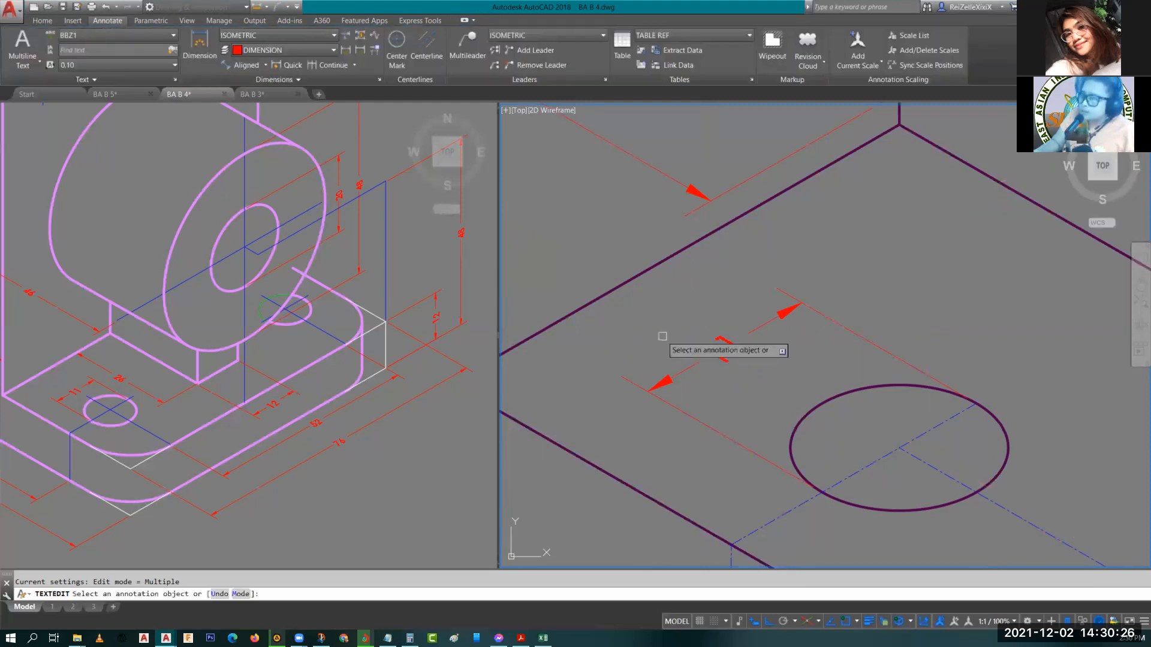
scroll(662, 336, "down", 4)
key("Escape")
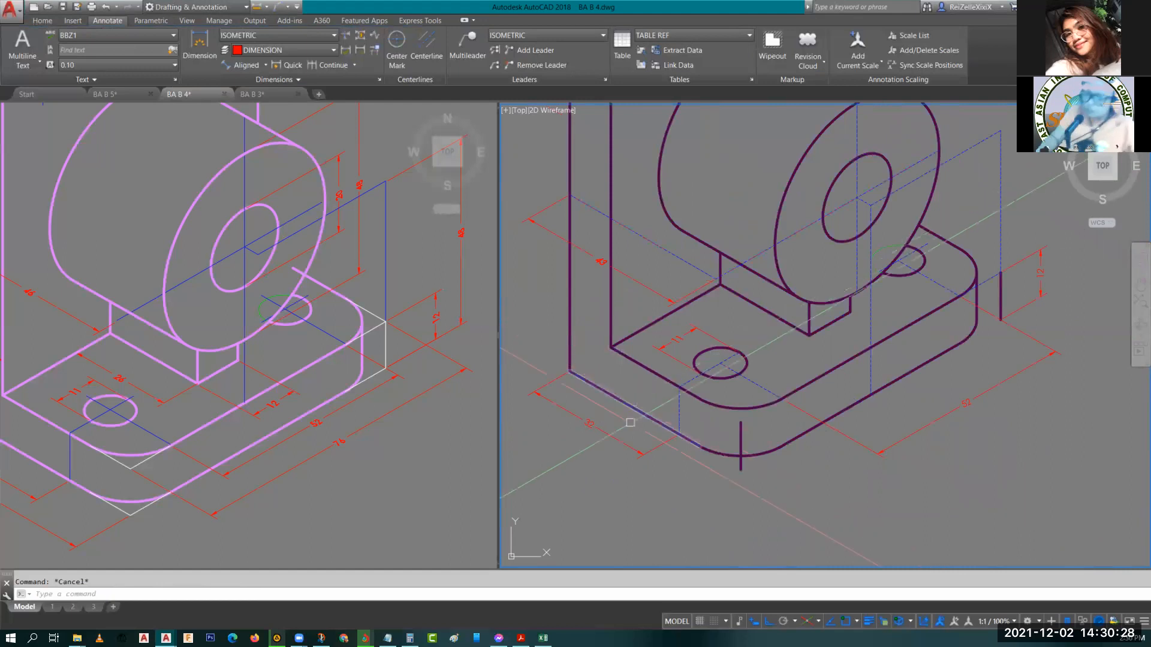
Set the oblique angle of the 20 dimension text along the base's left edge to 30.
scroll(611, 429, "up", 2)
double_click(582, 423)
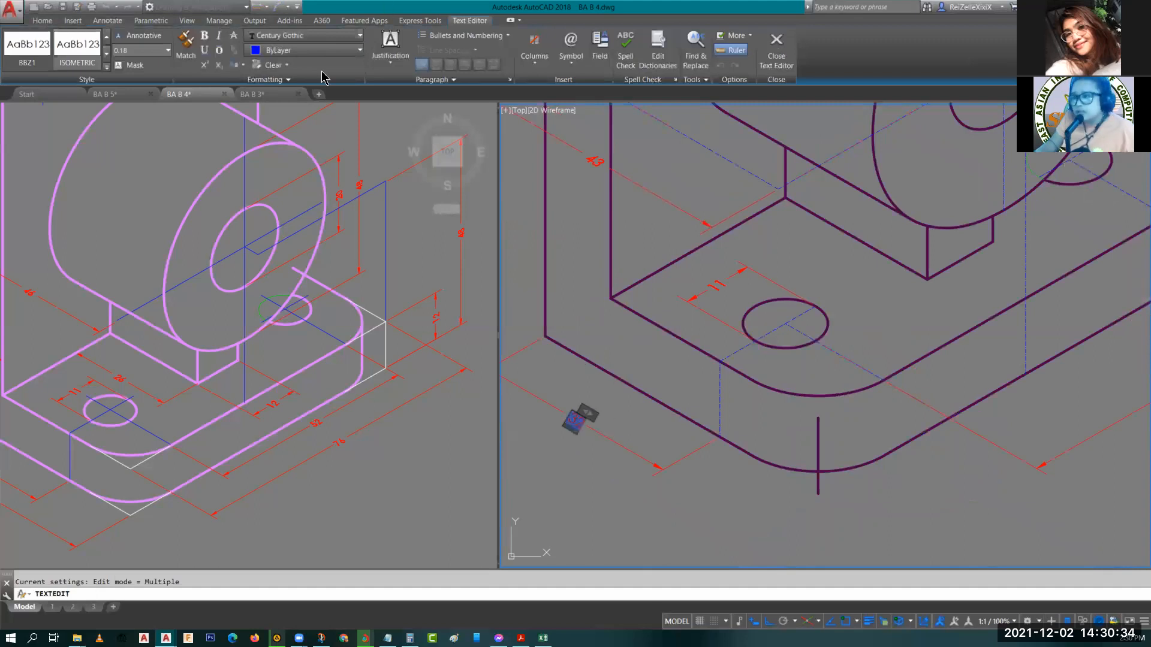
left_click(238, 79)
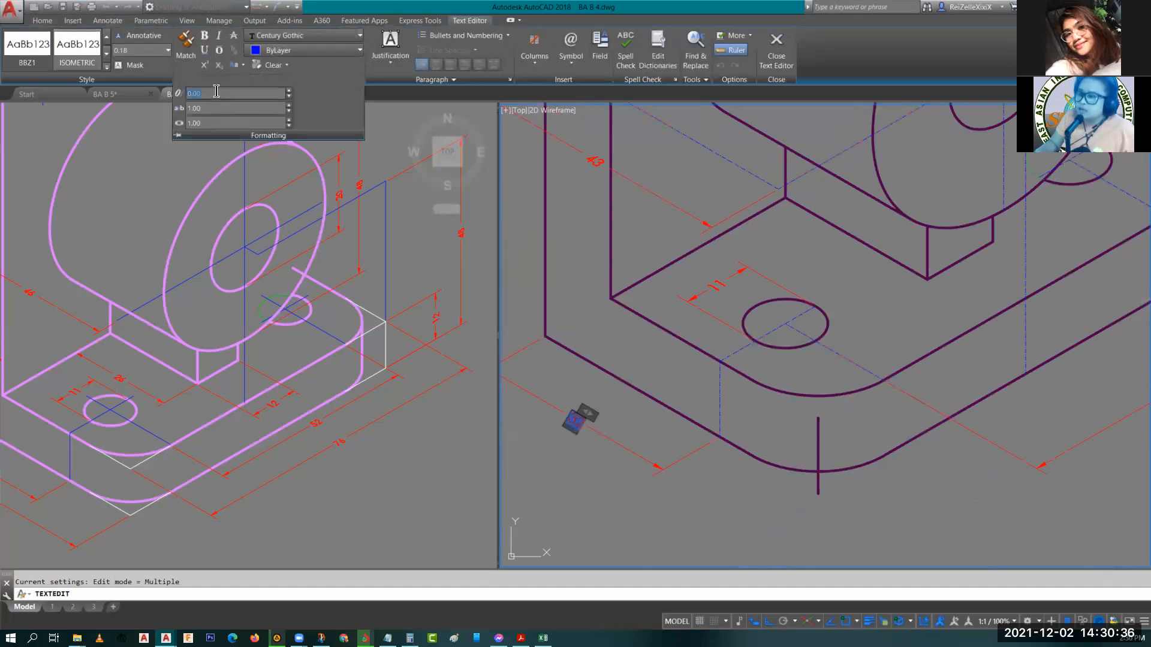
type("30")
key("Return")
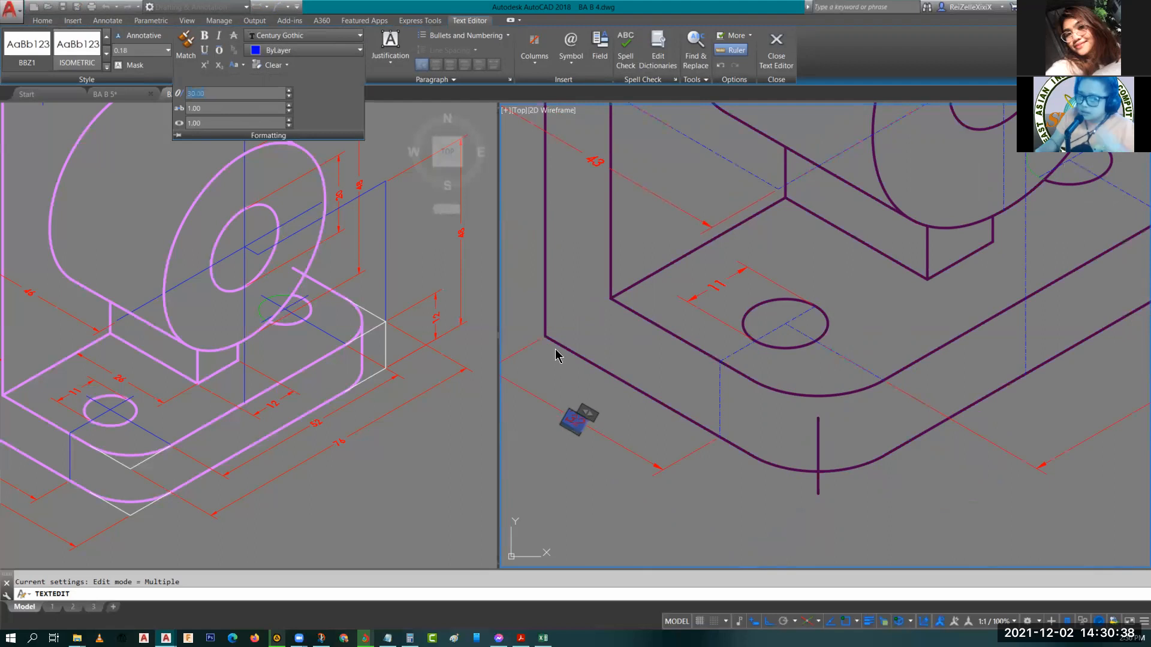
left_click(642, 503)
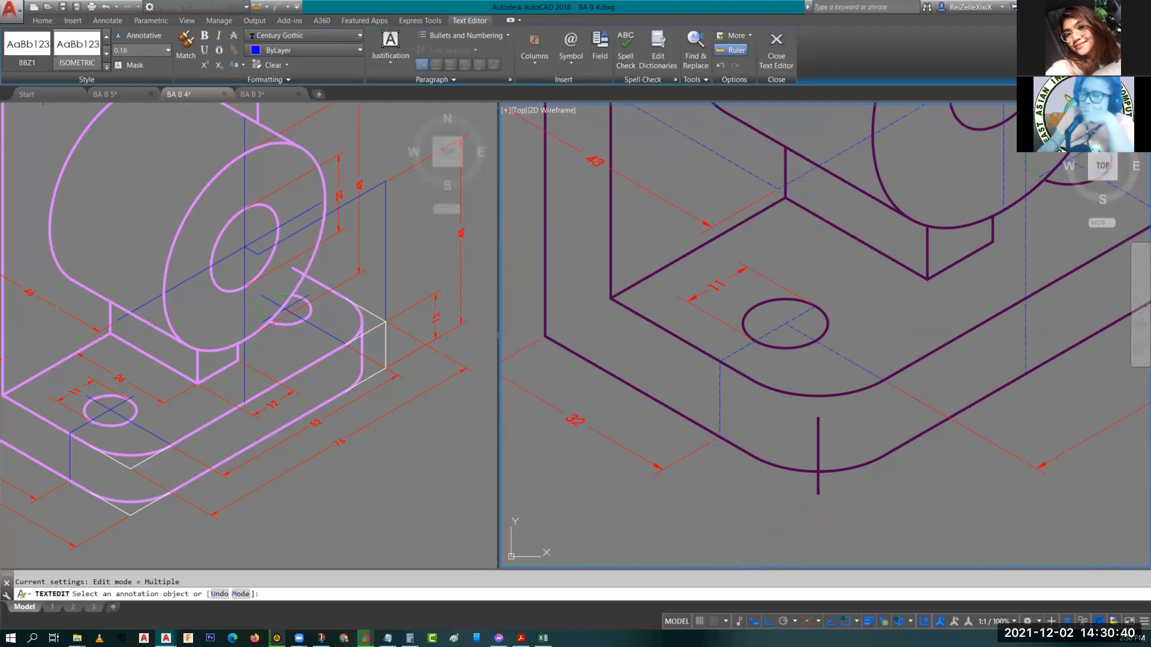
key("Escape")
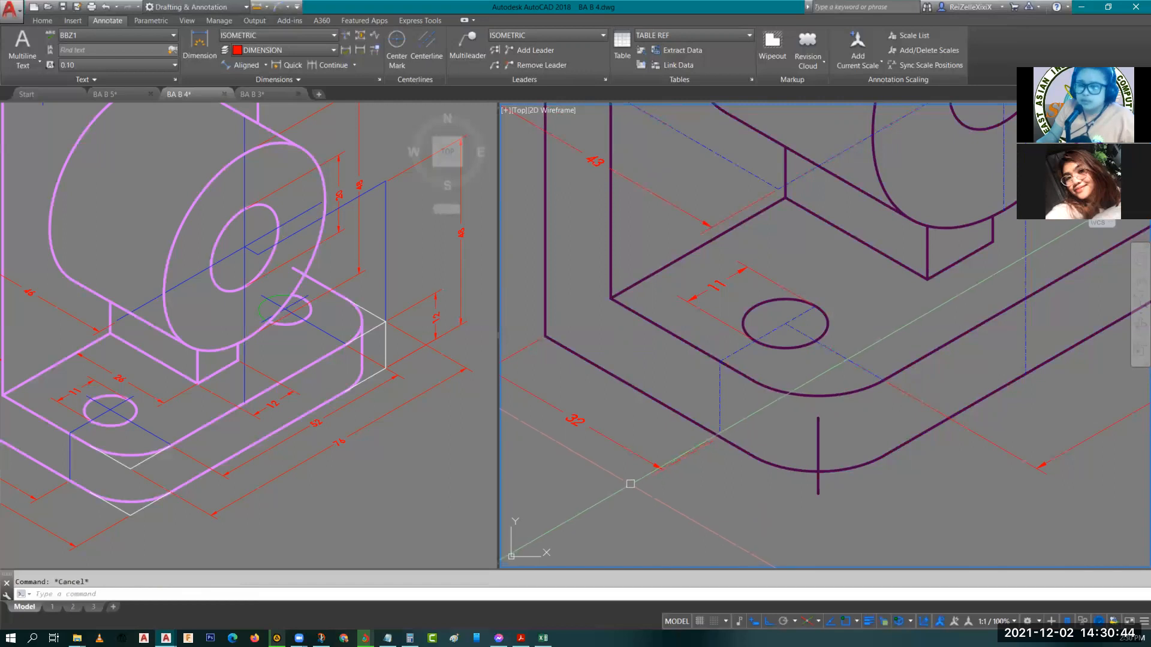
Set the oblique angle of the 52 dimension text along the base's long front edge to -30.
scroll(654, 480, "down", 4)
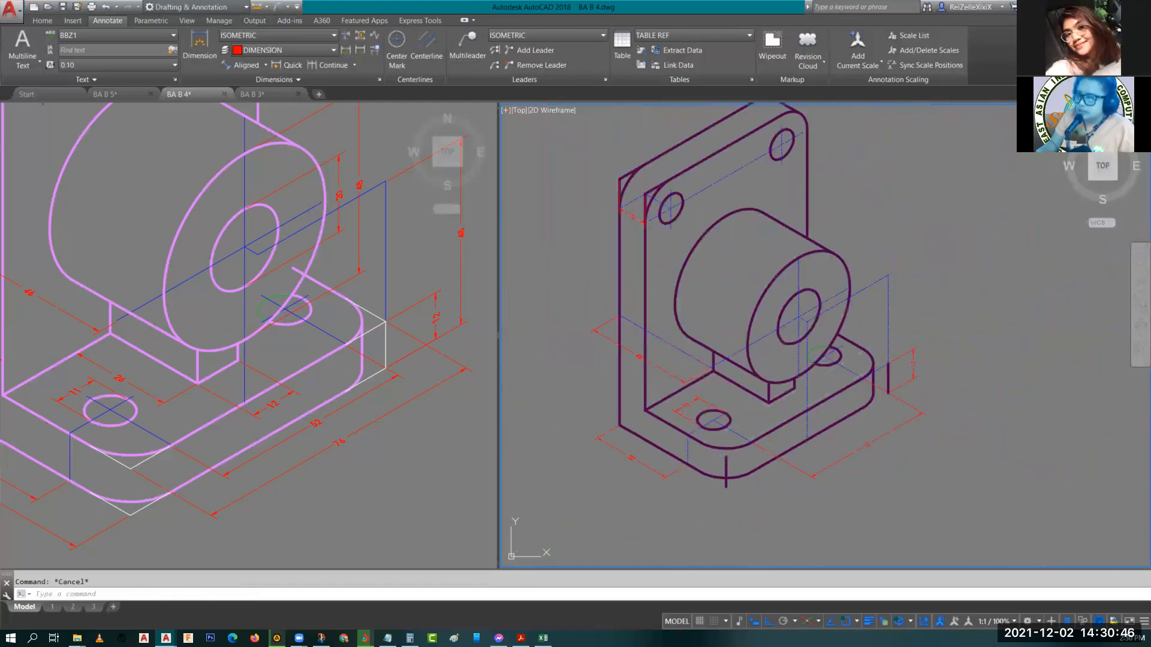
scroll(863, 446, "up", 3)
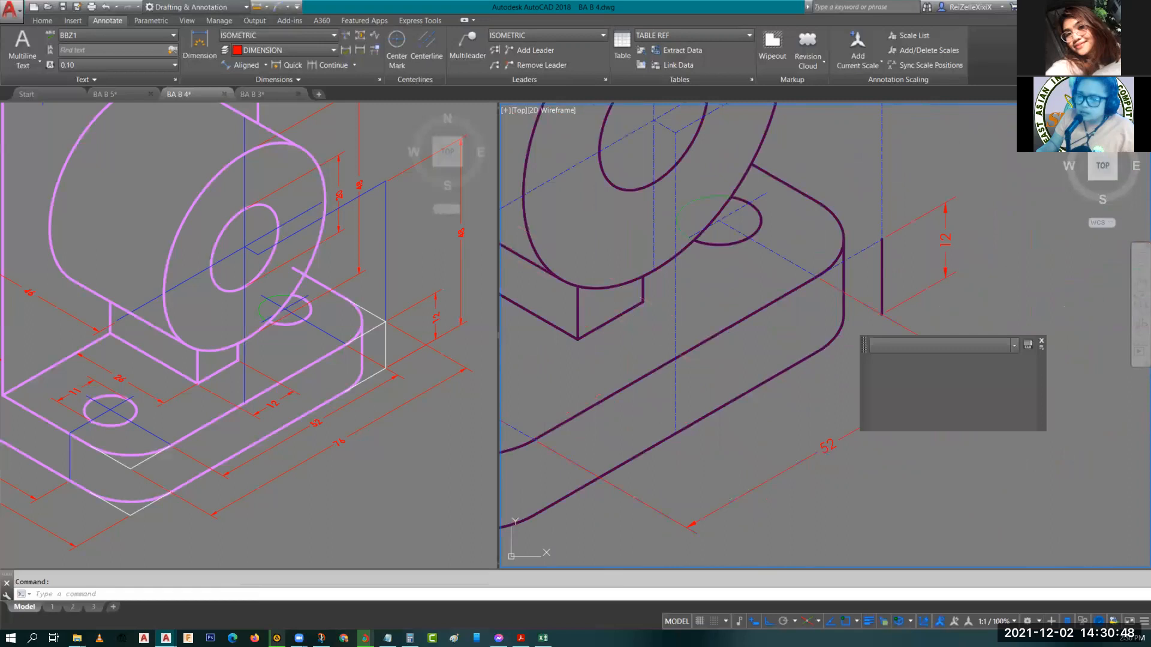
double_click(827, 447)
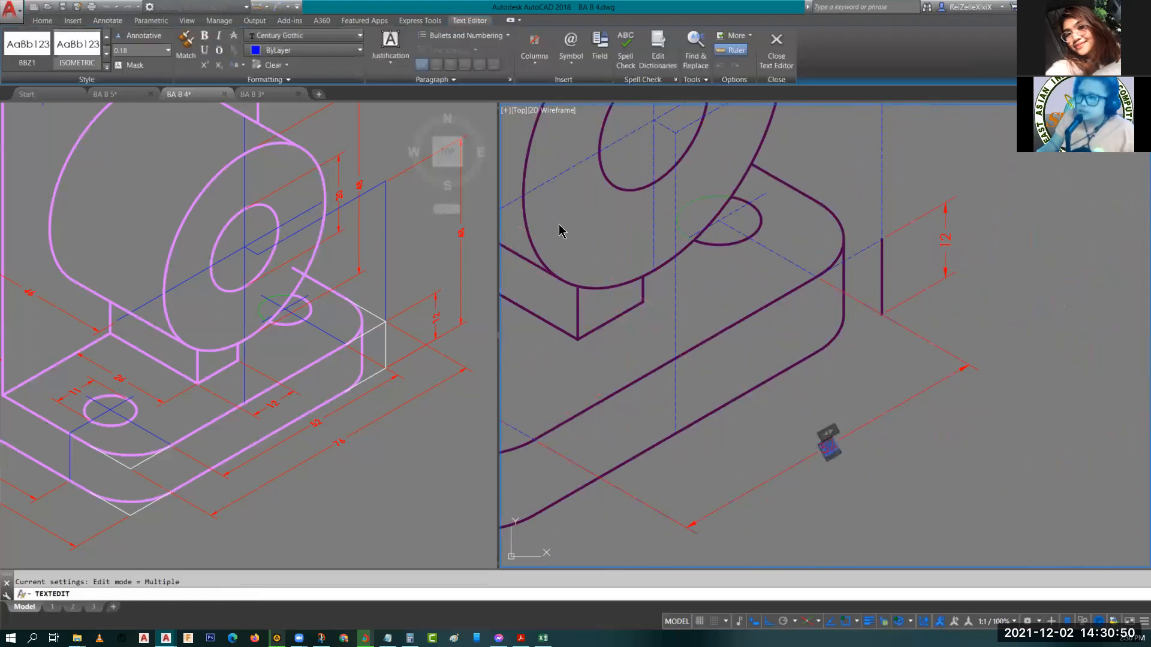
left_click(252, 79)
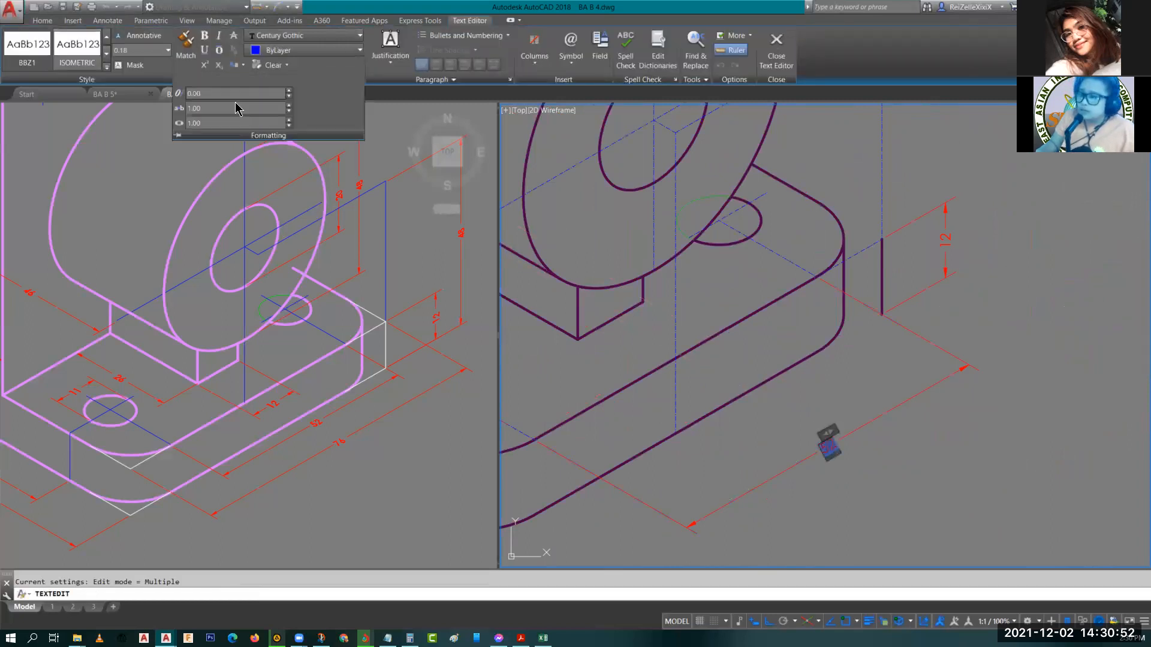
left_click(205, 93)
type("-30")
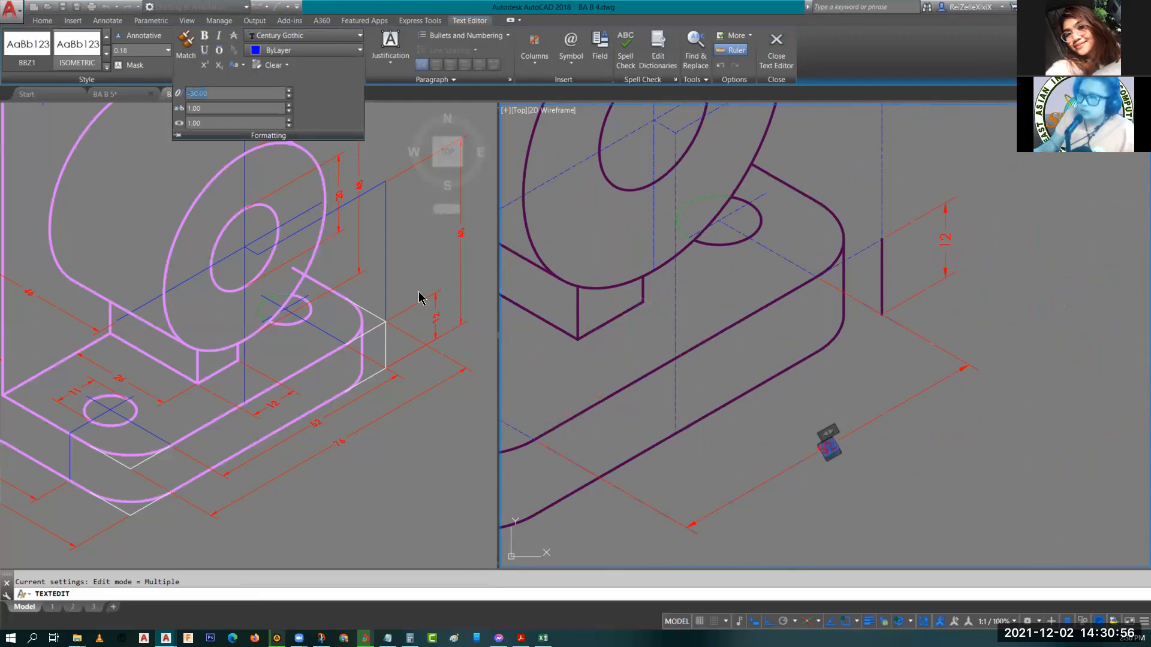
left_click(951, 470)
key("Escape")
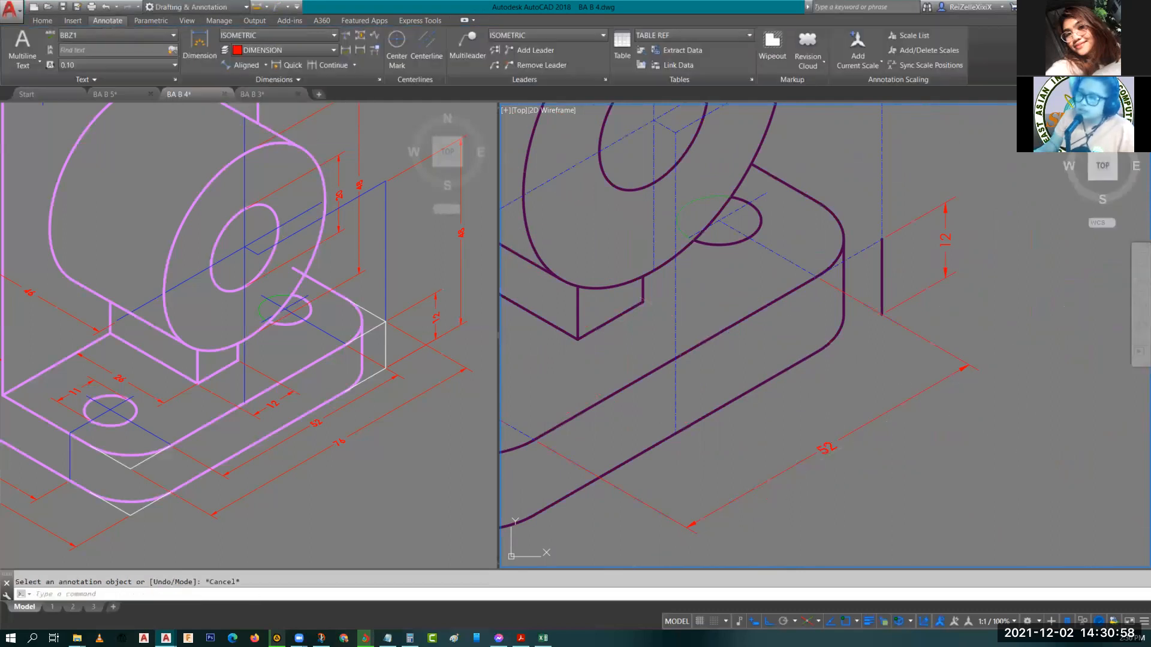
Set the oblique angle of the 12 dimension text at the base's right end to -30.
scroll(953, 242, "up", 4)
middle_click_drag(969, 301, 1005, 337)
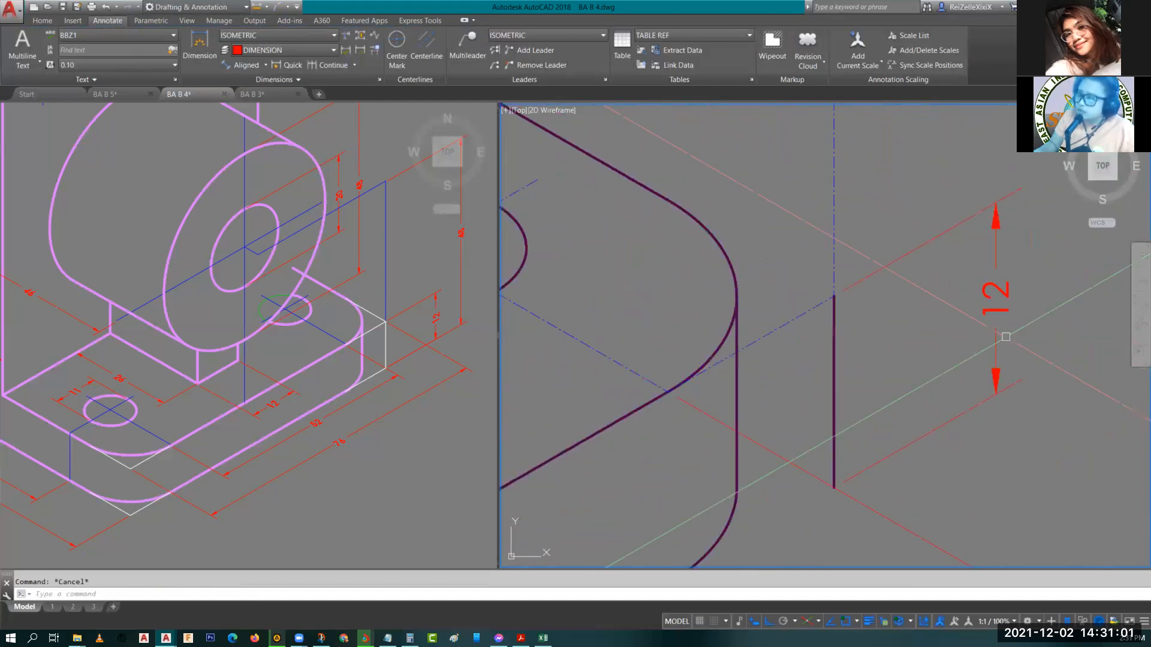
double_click(994, 291)
left_click(266, 79)
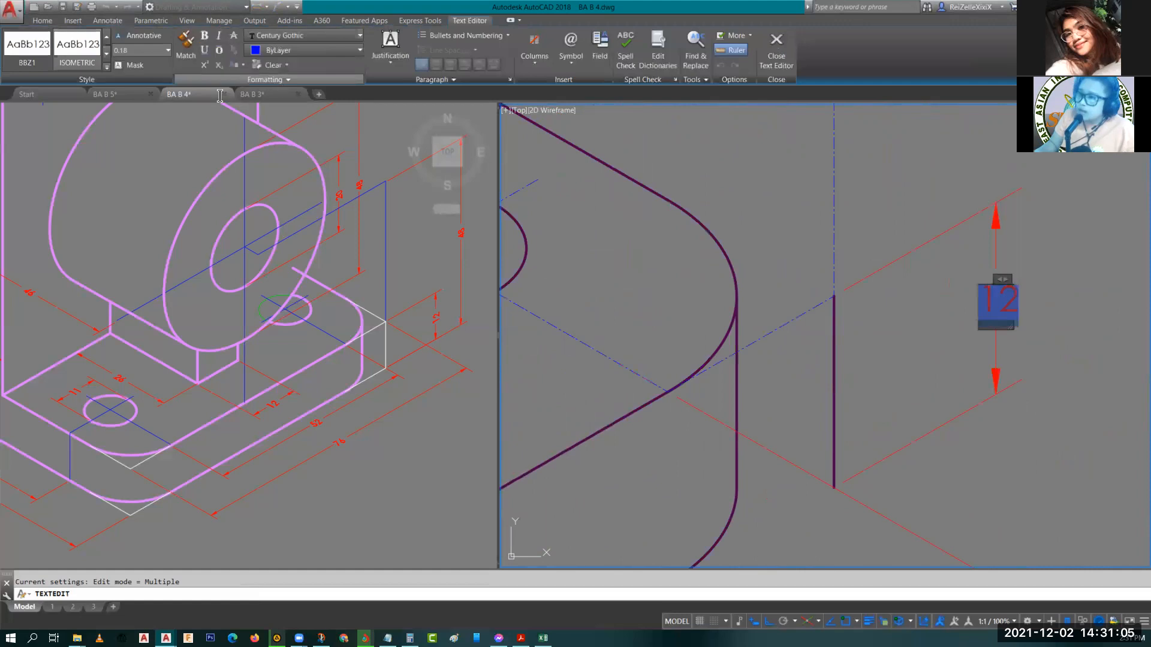
type("-30")
key("Return")
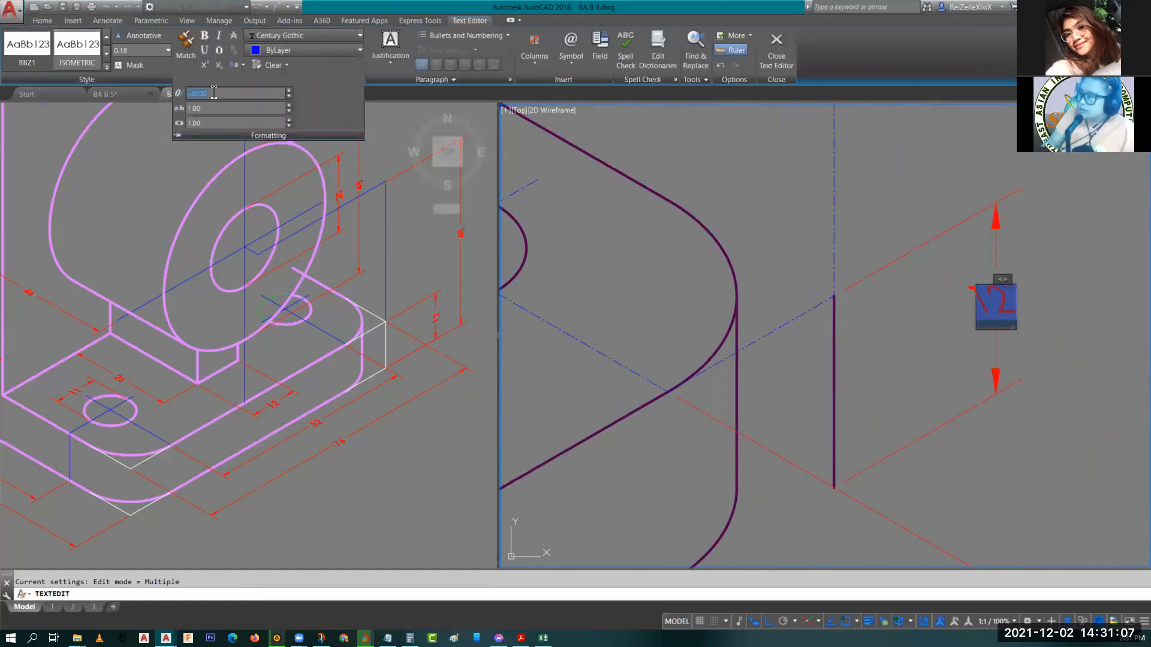
left_click(908, 180)
key("Escape")
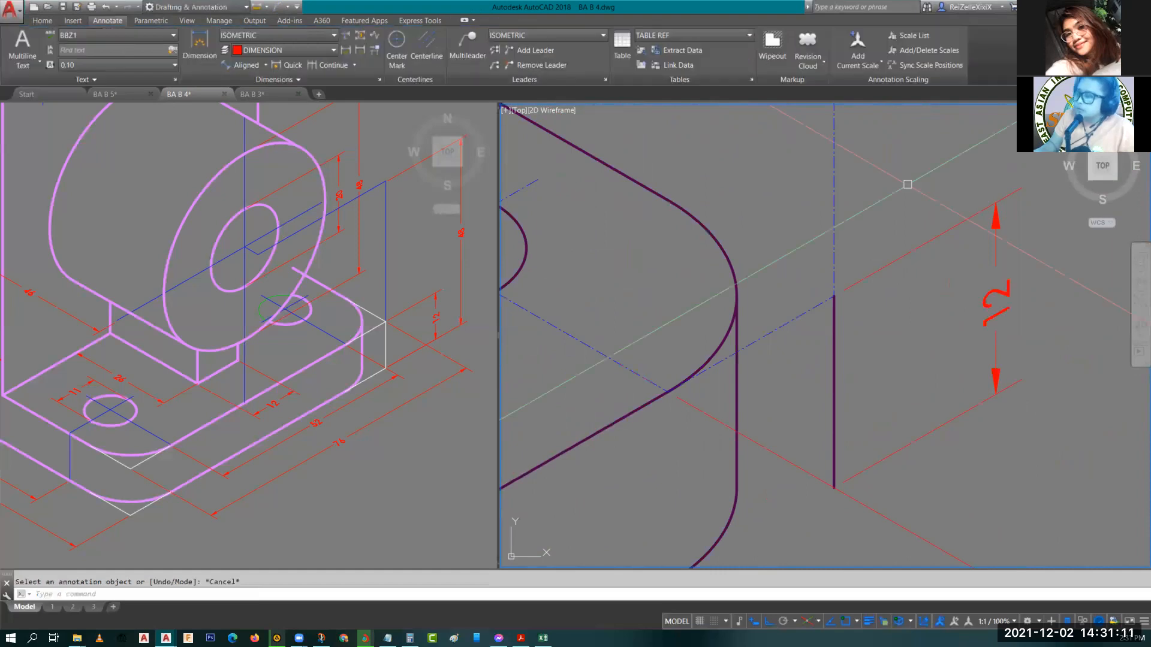
key("Escape")
scroll(908, 184, "down", 3)
middle_click_drag(960, 268, 889, 239)
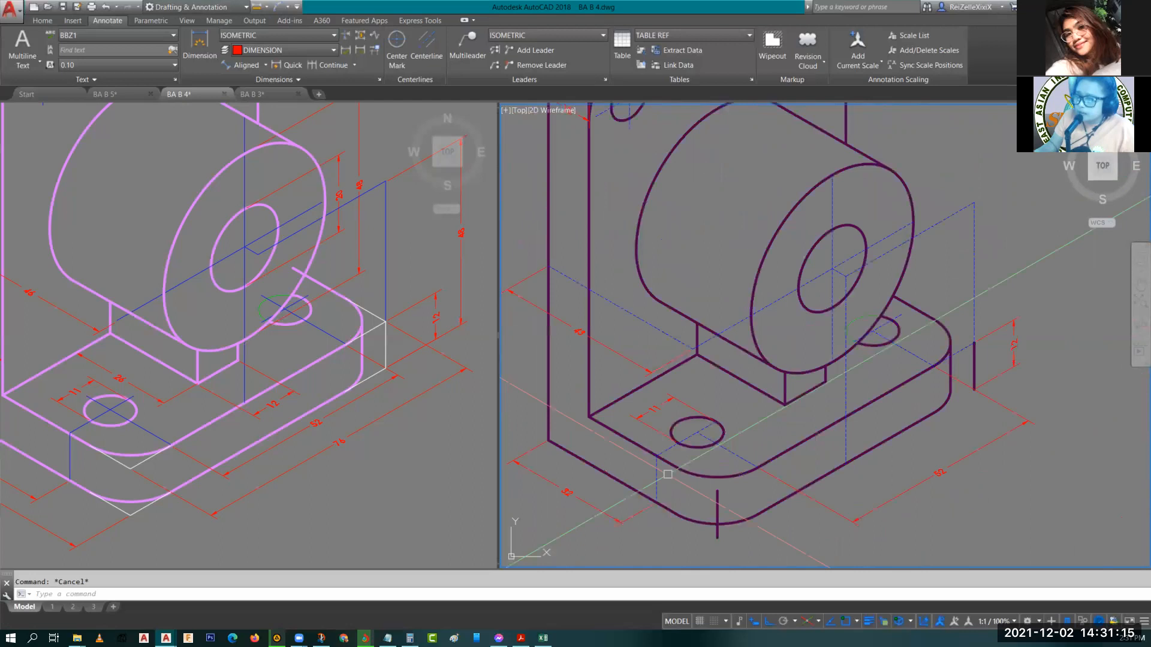
left_click(169, 420)
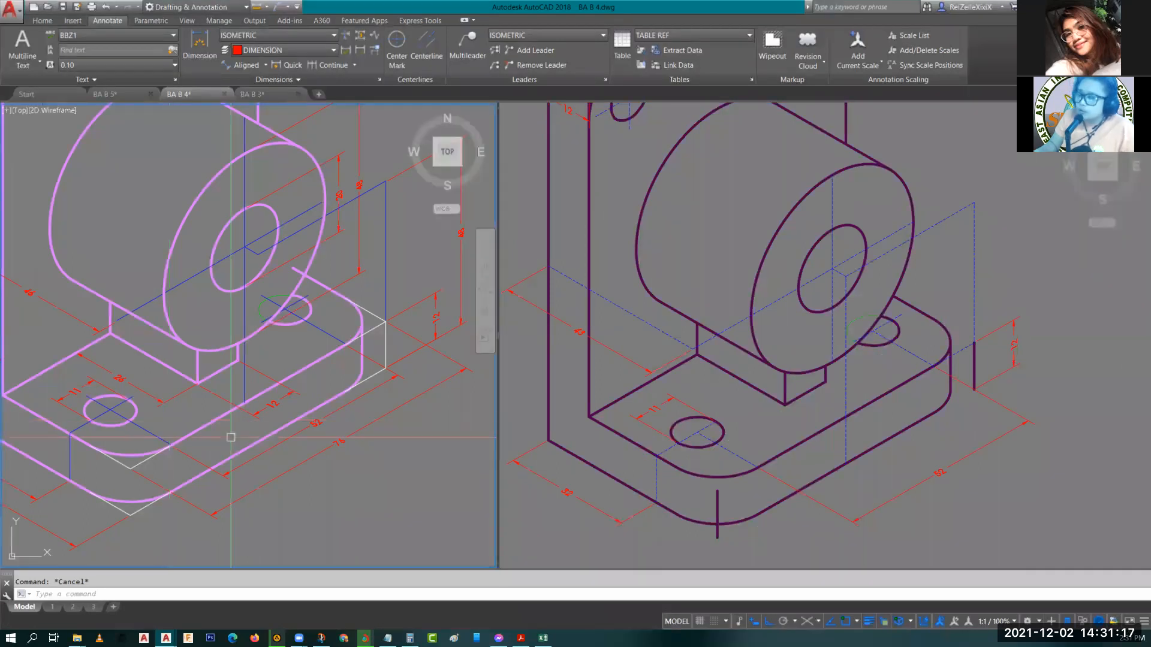
scroll(231, 438, "down", 2)
middle_click_drag(140, 380, 356, 368)
left_click(312, 331)
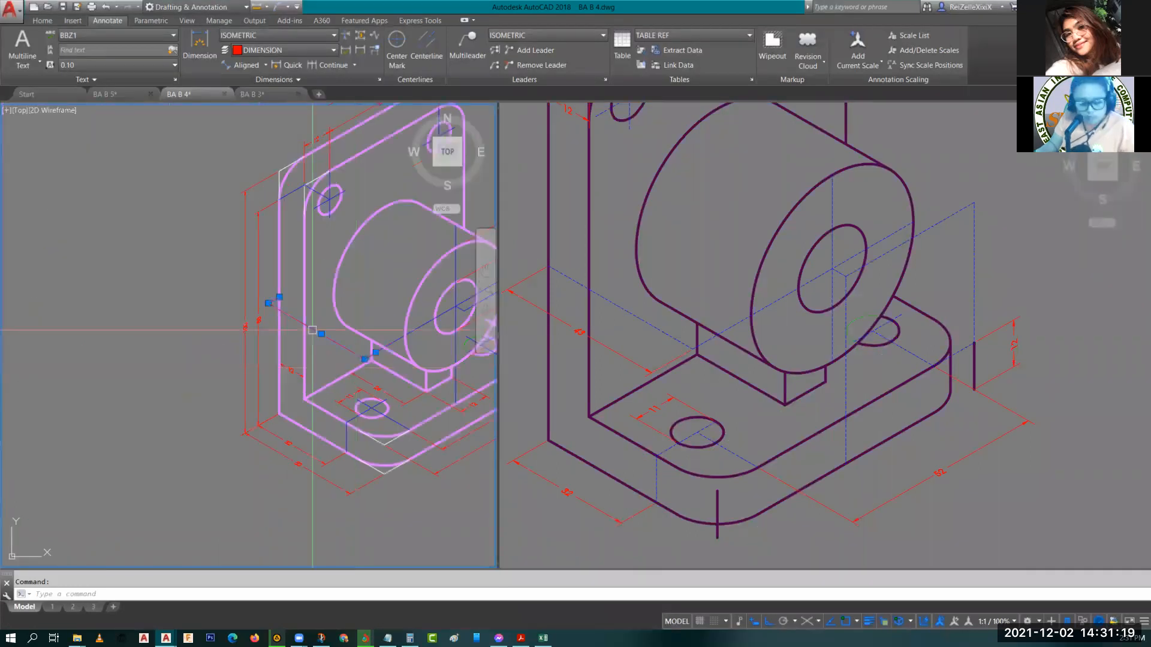
key("Escape")
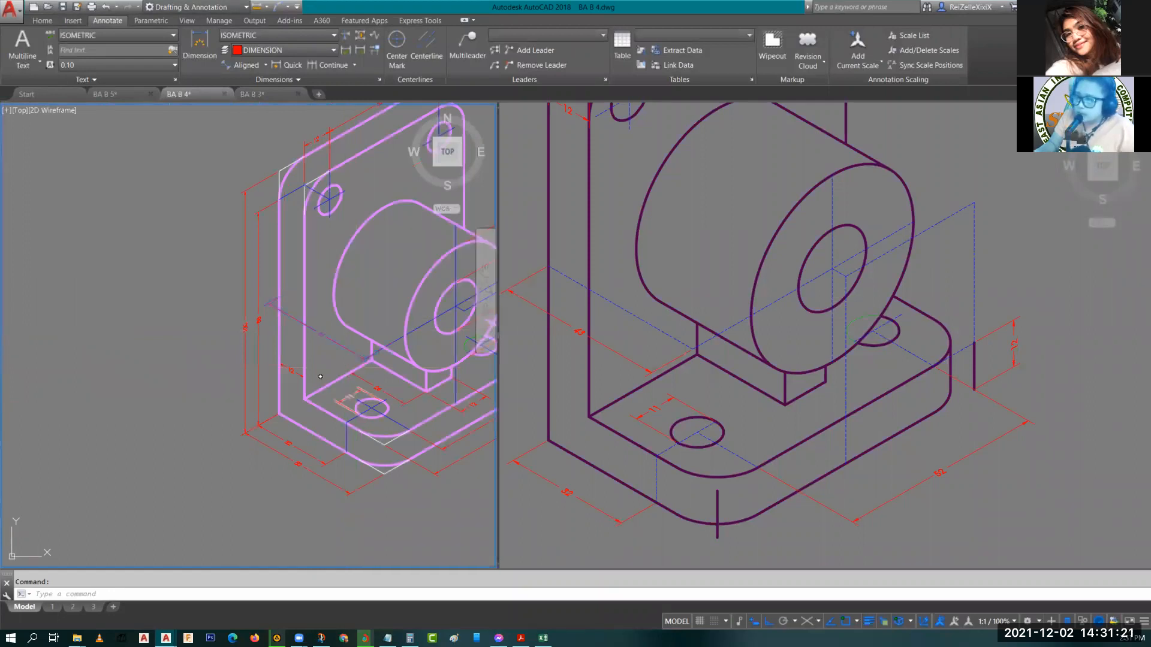
type("co")
key("space")
key("Escape")
key("Escape")
Copy the 43 aligned dimension to a new spot on the base's top surface.
middle_click_drag(639, 336, 706, 377)
left_click(604, 329)
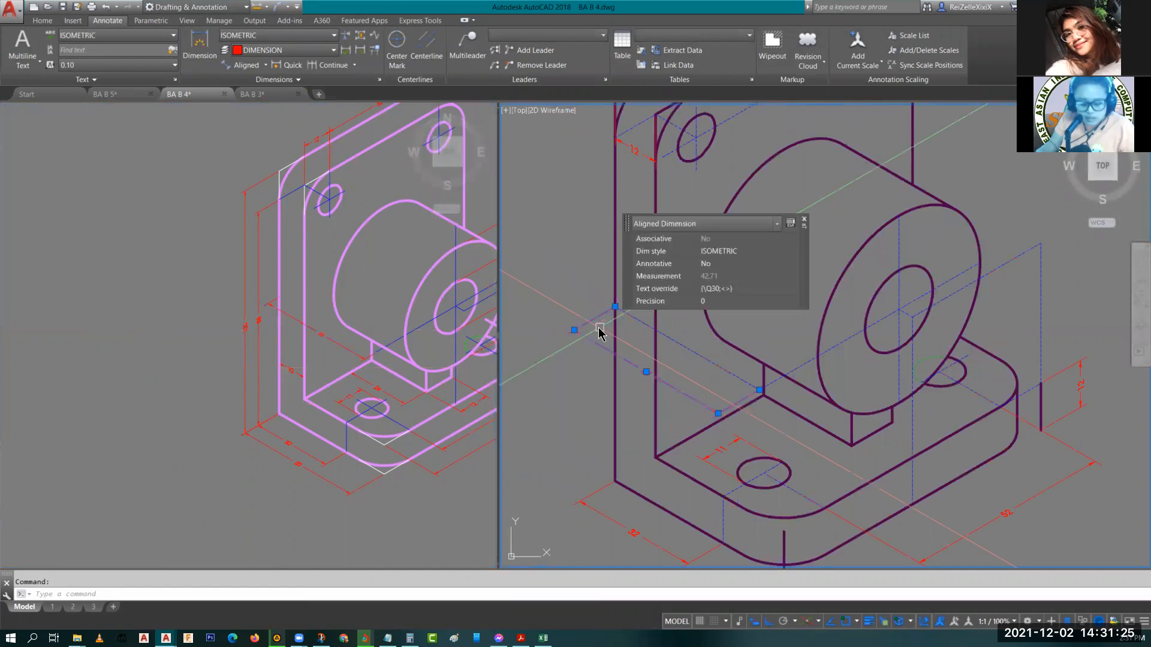
type("co")
key("space")
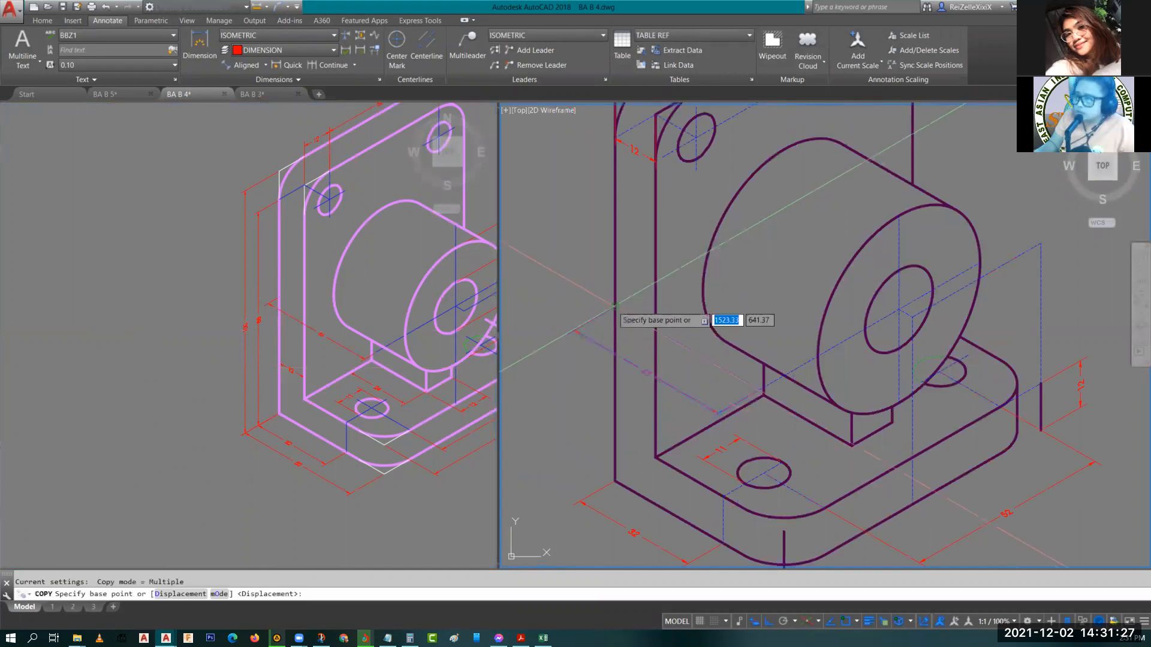
left_click(614, 307)
scroll(771, 392, "up", 3)
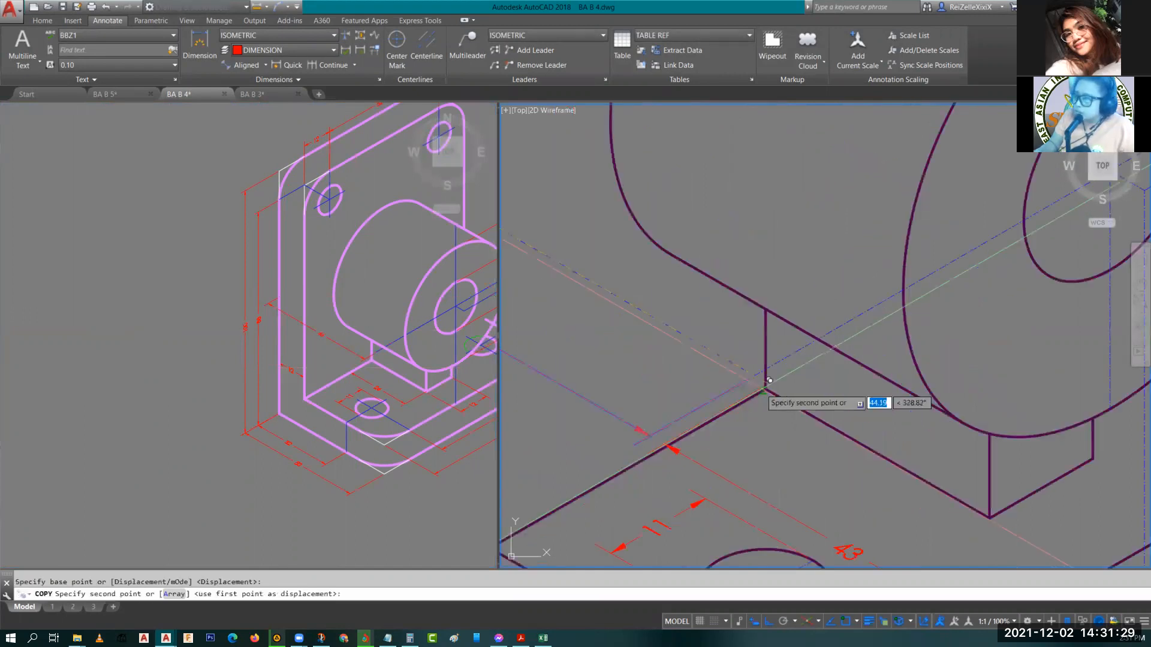
key("Escape")
middle_click_drag(773, 380, 671, 319)
Stretch the copied dimension's endpoint to the upright's front corner and reposition its text on the dimension line.
left_click(892, 482)
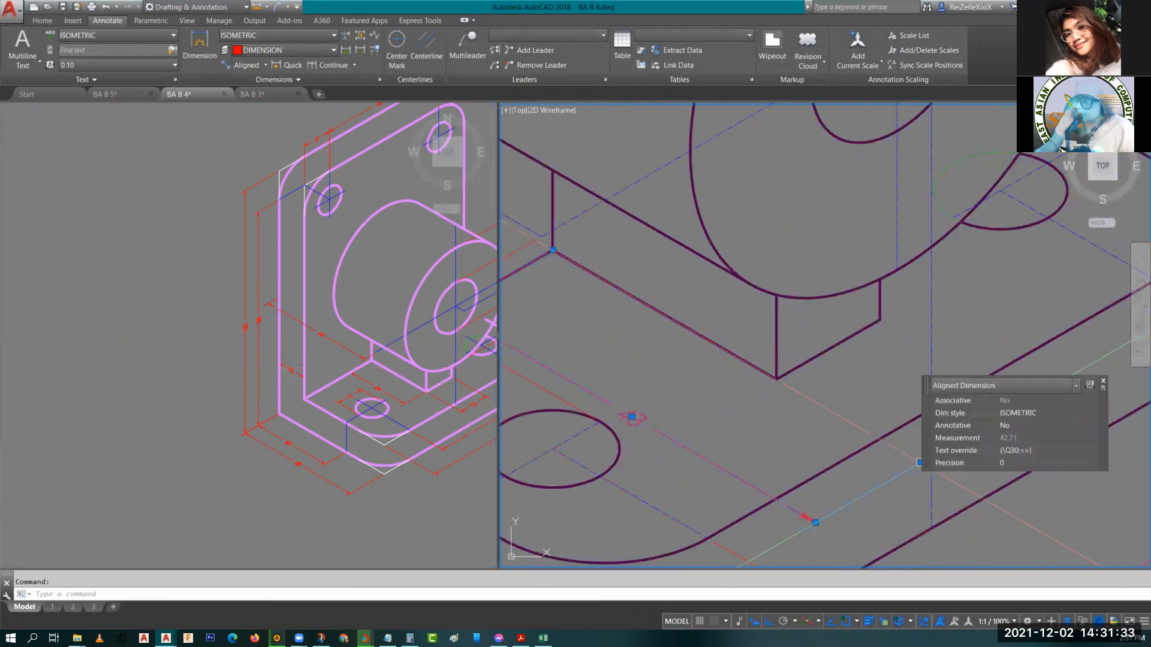
left_click(919, 462)
middle_click_drag(859, 473, 793, 458)
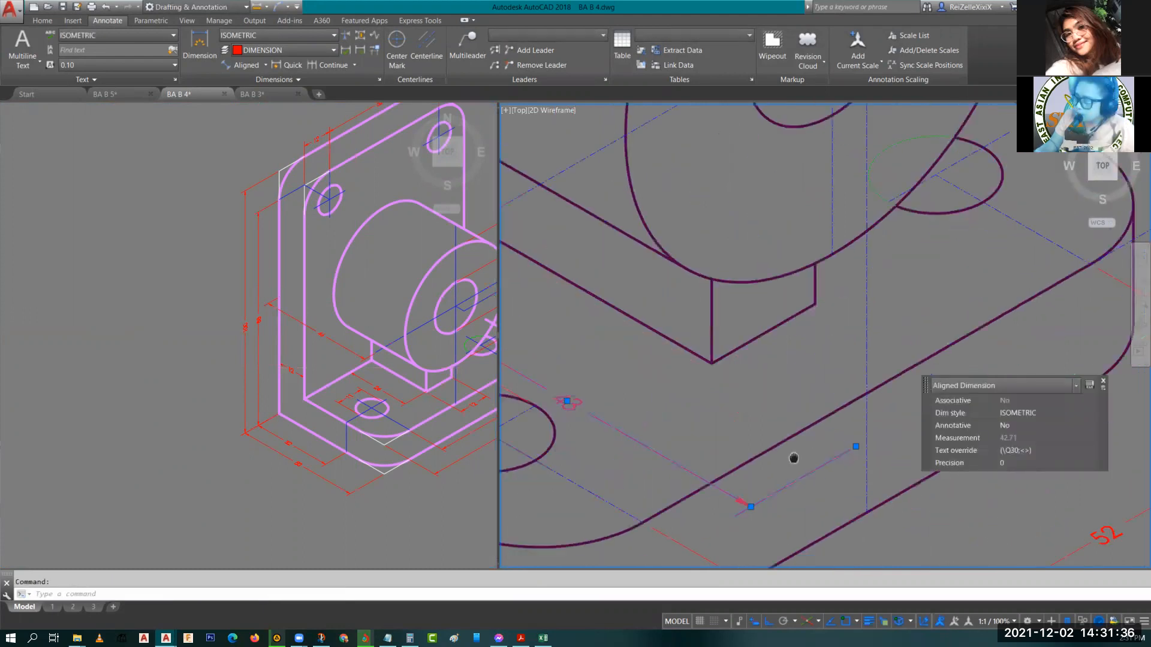
left_click(855, 447)
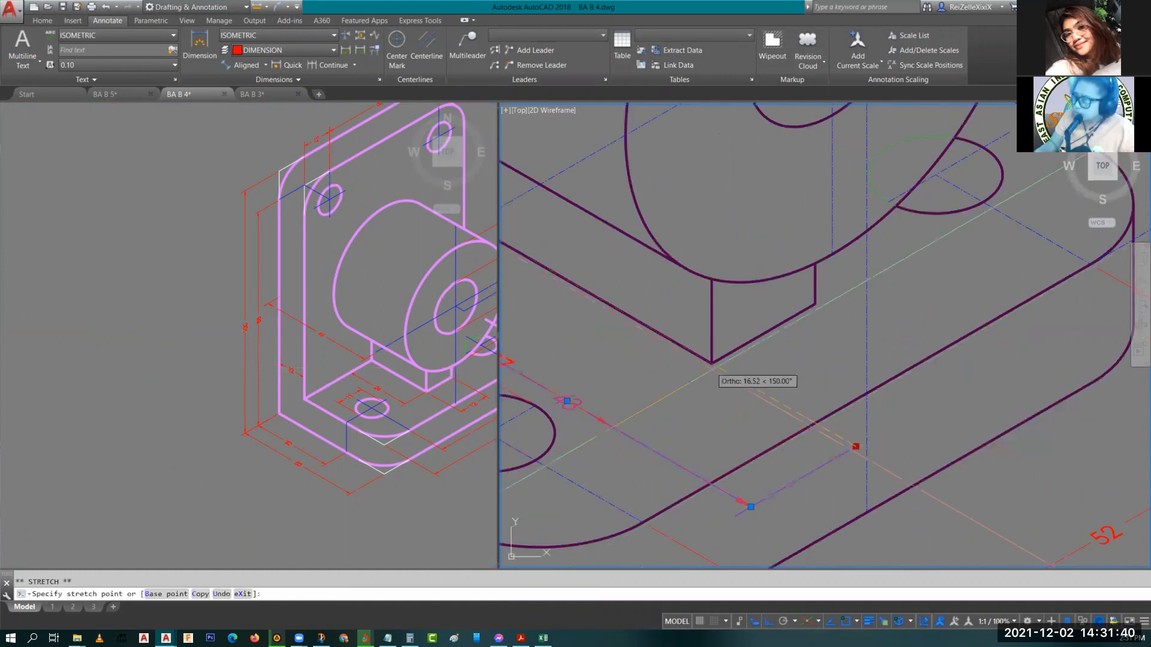
left_click(711, 364)
key("Escape")
middle_click_drag(711, 364, 910, 426)
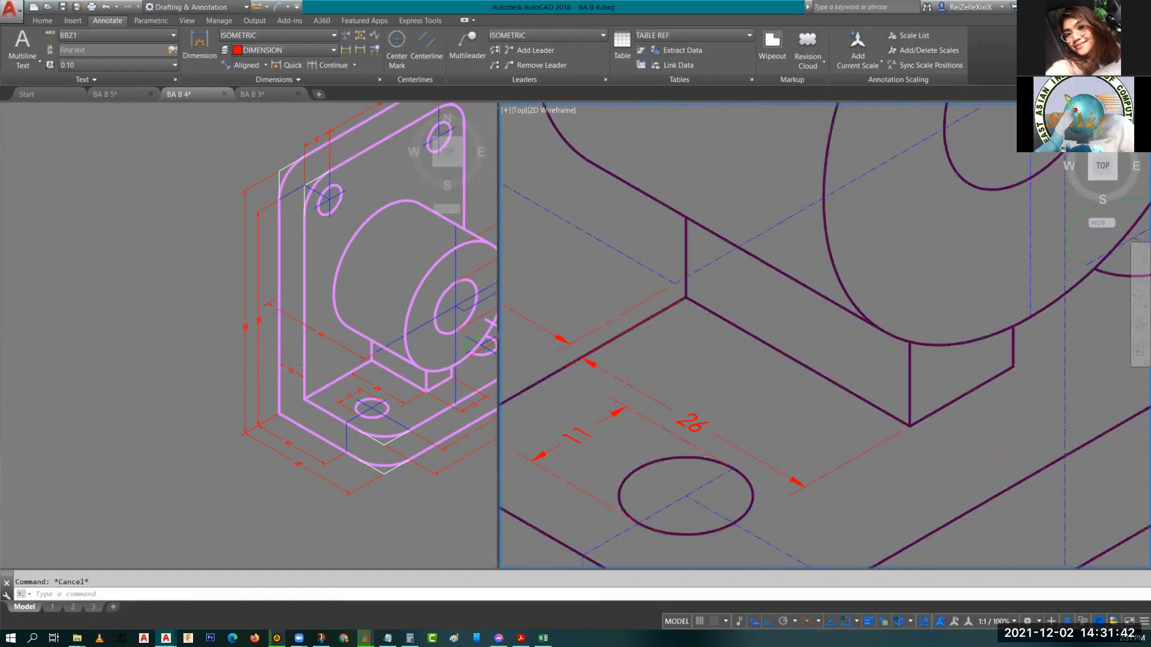
left_click(691, 422)
left_click(691, 421)
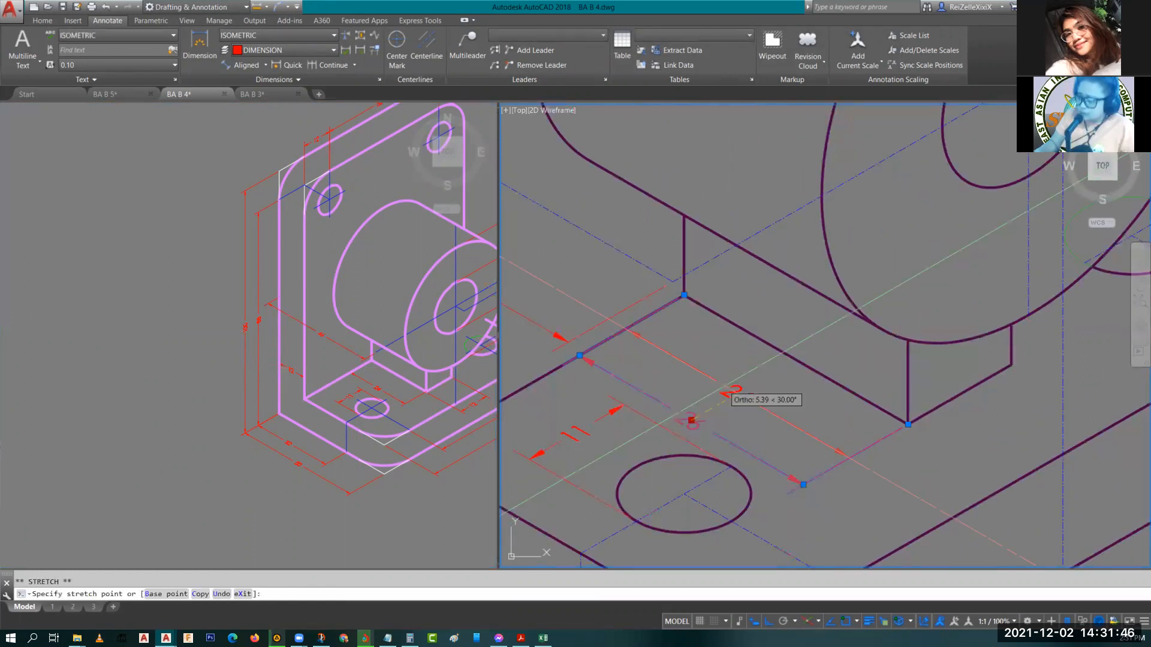
left_click(740, 396)
key("Escape")
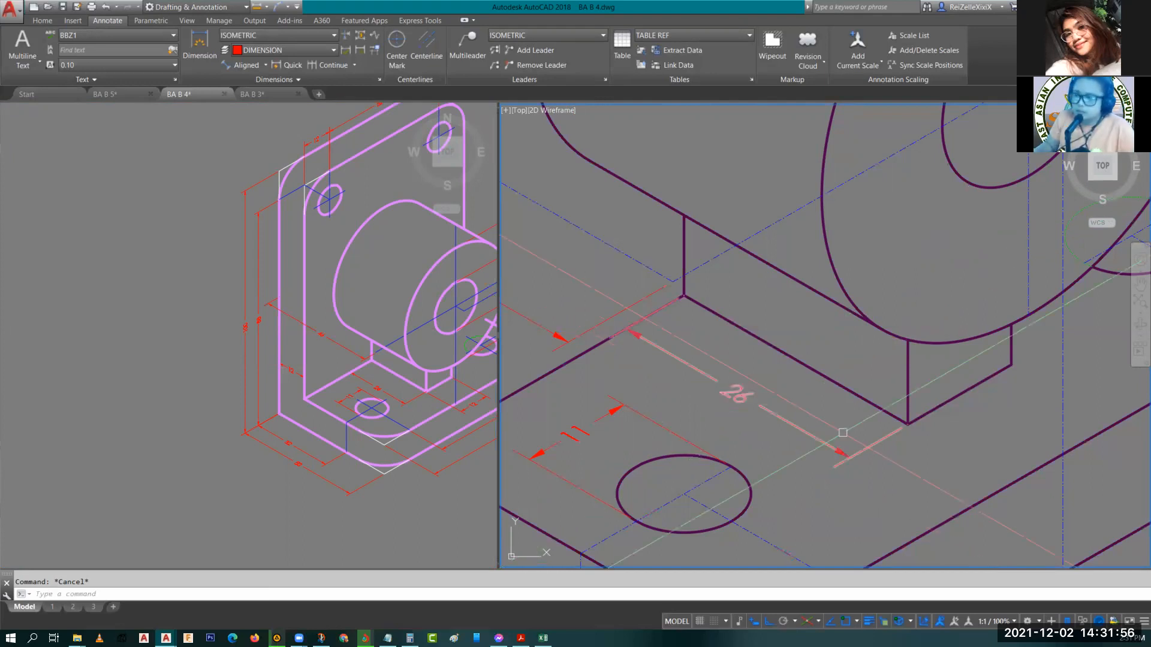
Widen the right viewport by moving the divider between the two viewports.
middle_click_drag(756, 434, 835, 379)
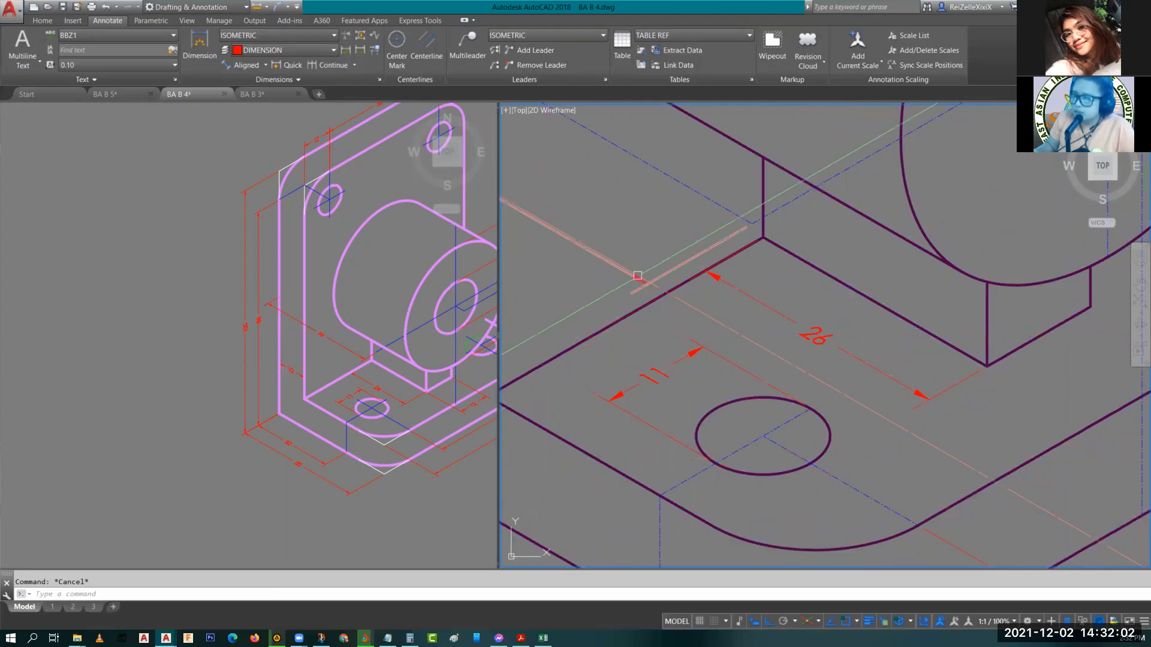
middle_click_drag(748, 270, 772, 344)
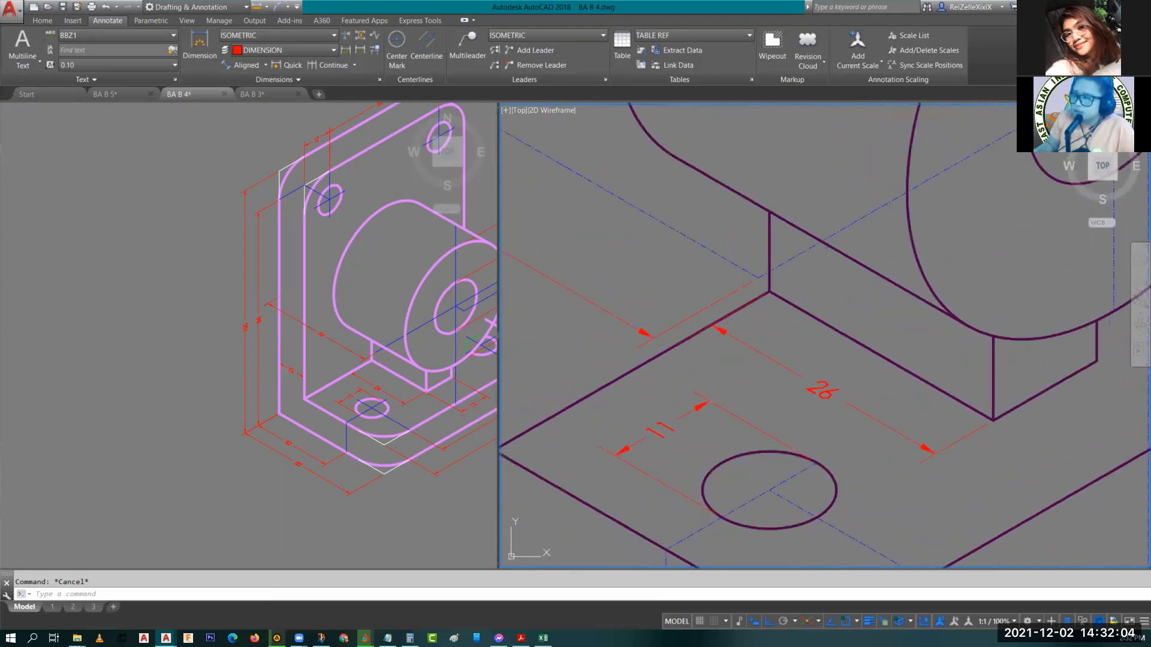
left_click_drag(498, 367, 281, 372)
middle_click_drag(579, 399, 634, 402)
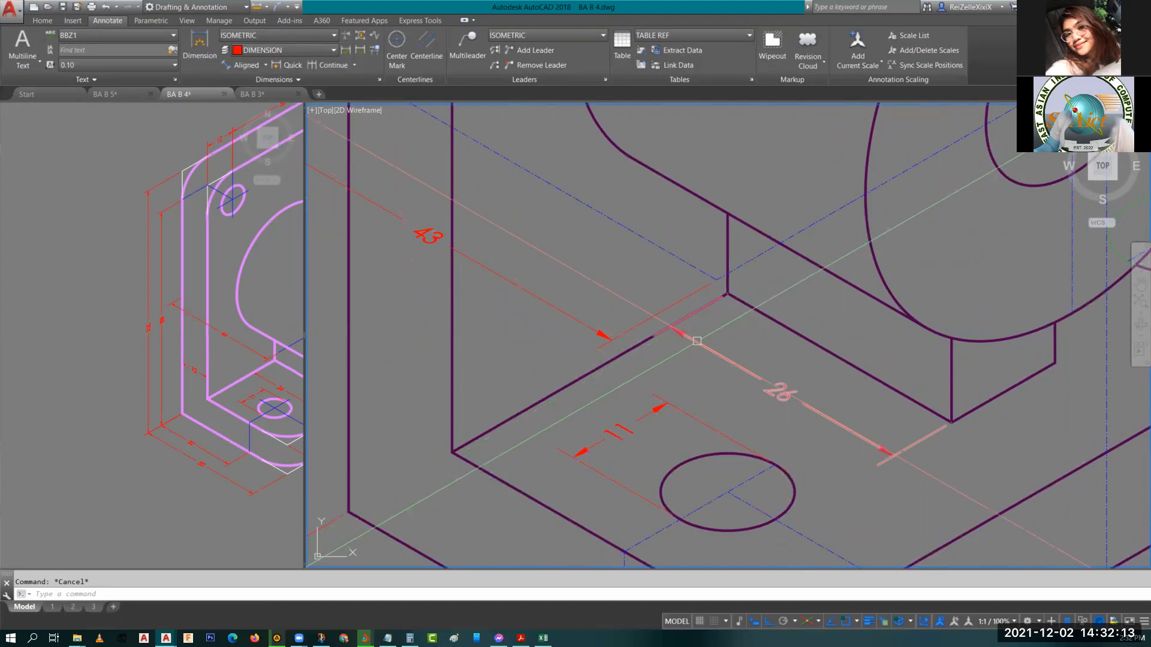
Zoom in on the new 26 dimension and inspect its properties.
scroll(697, 341, "up", 6)
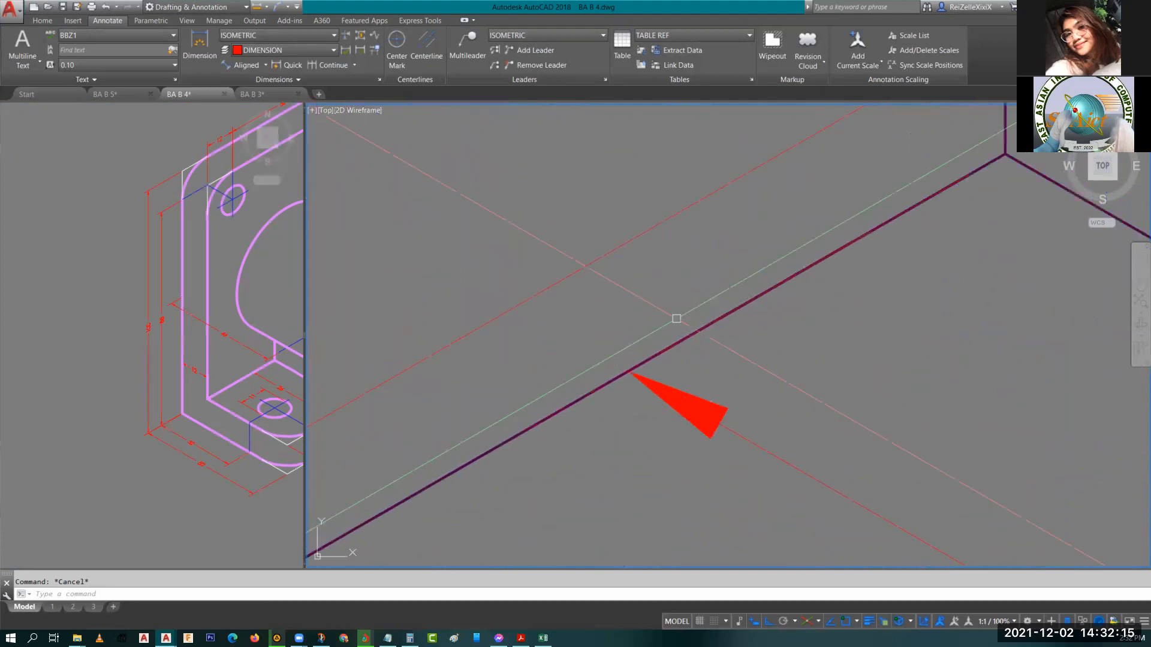
scroll(676, 318, "up", 2)
scroll(634, 399, "down", 8)
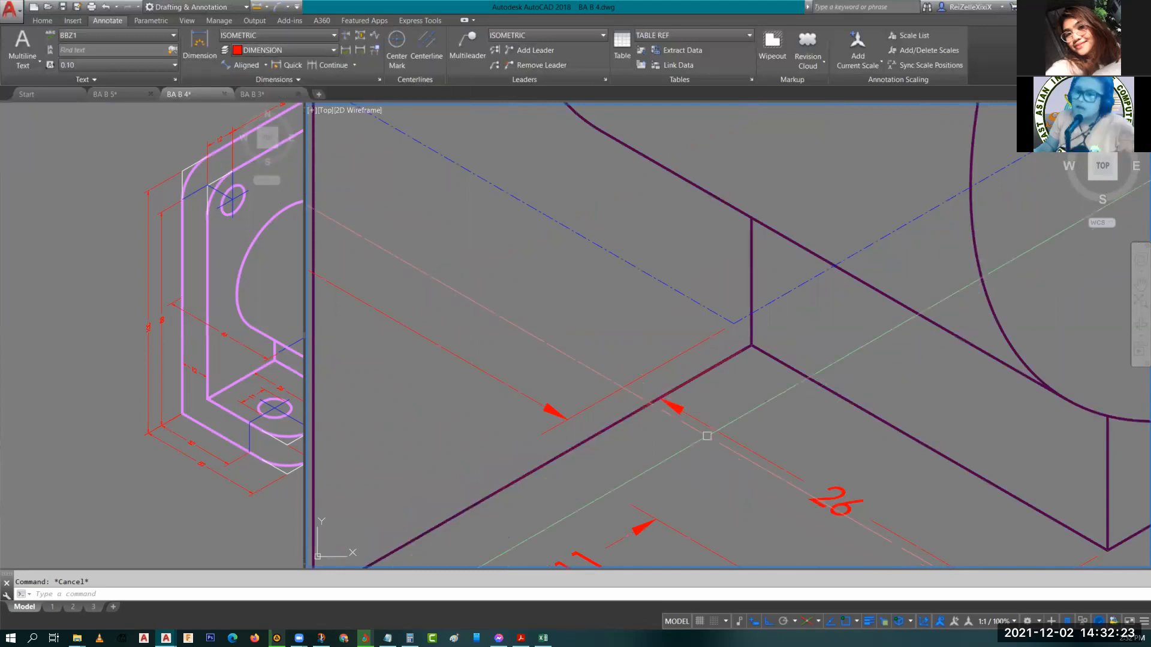
scroll(699, 438, "down", 1)
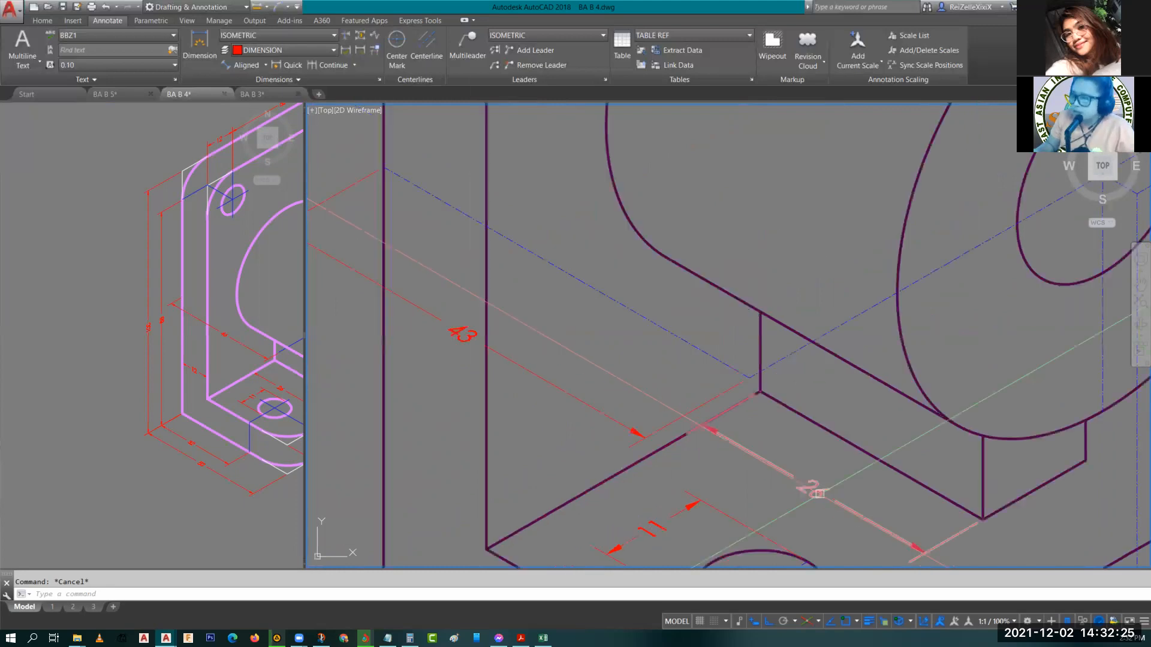
scroll(771, 407, "down", 1)
left_click(759, 398)
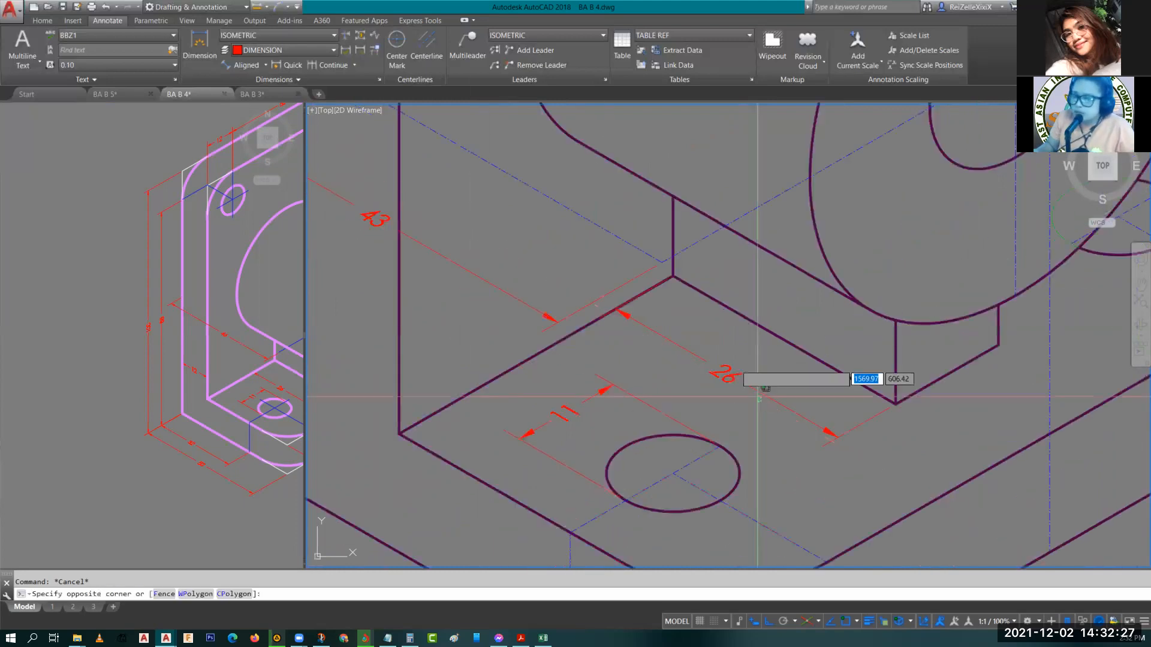
left_click(766, 389)
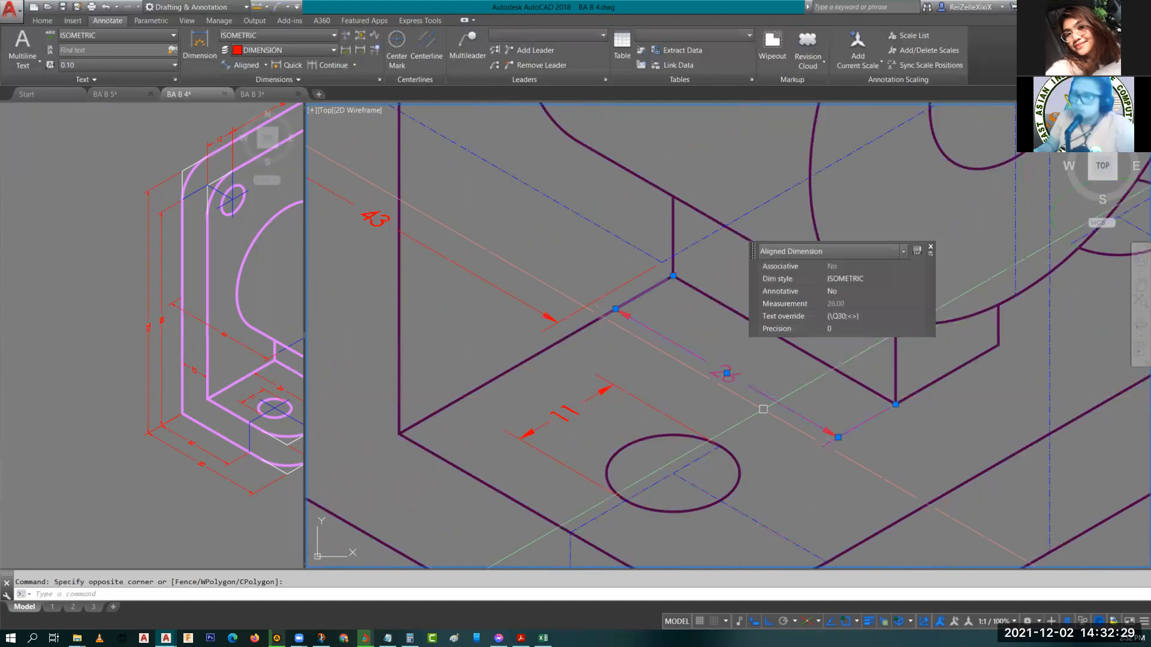
key("Escape")
scroll(525, 200, "down", 6)
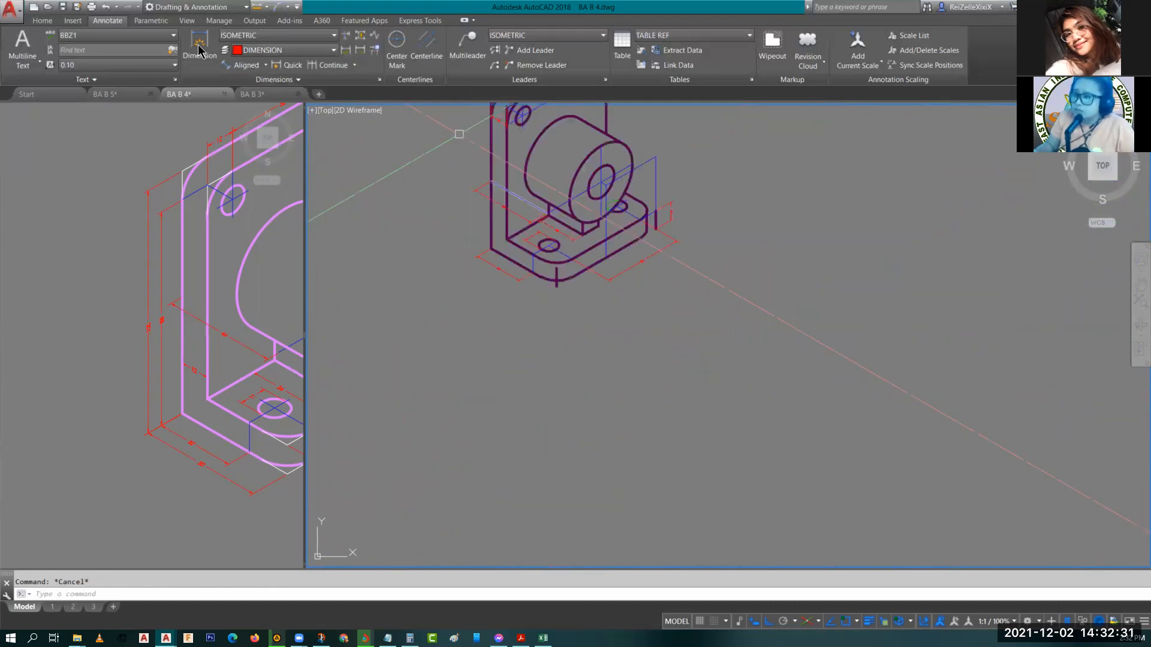
Make layer 0 the current layer.
left_click(39, 21)
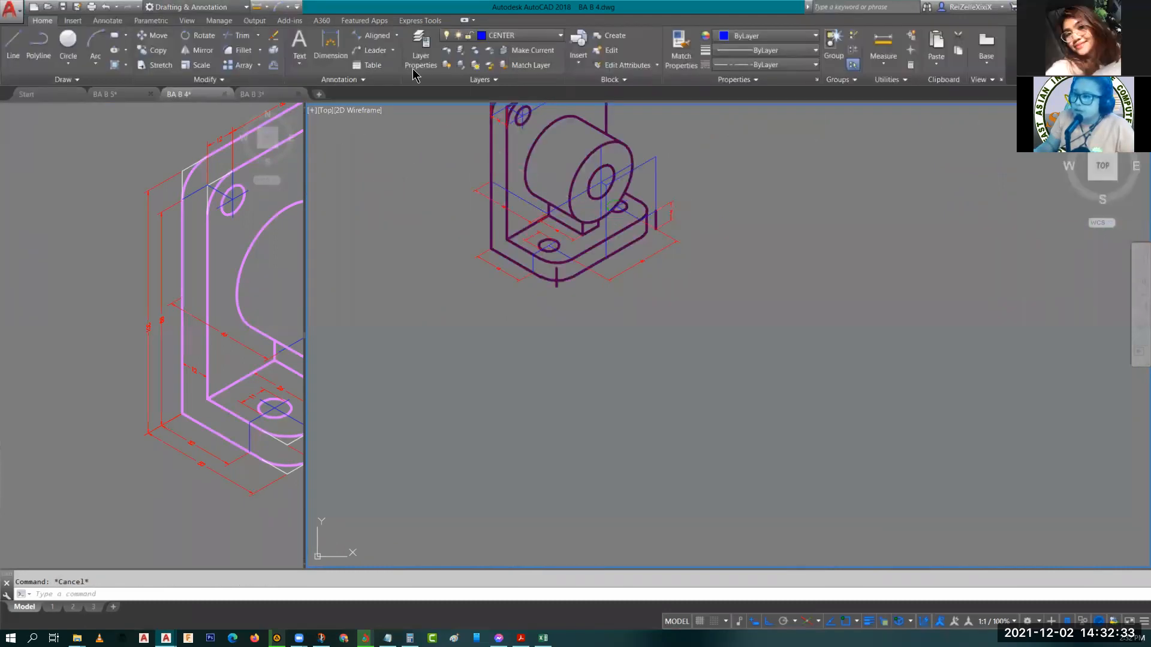
left_click(519, 37)
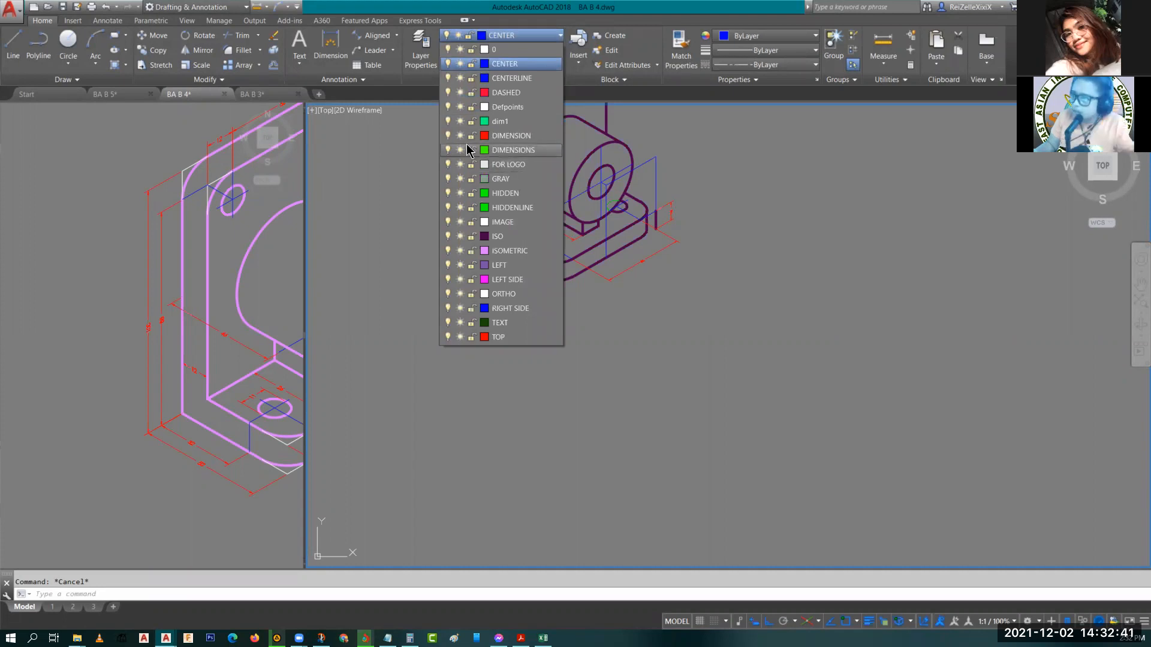
left_click(456, 50)
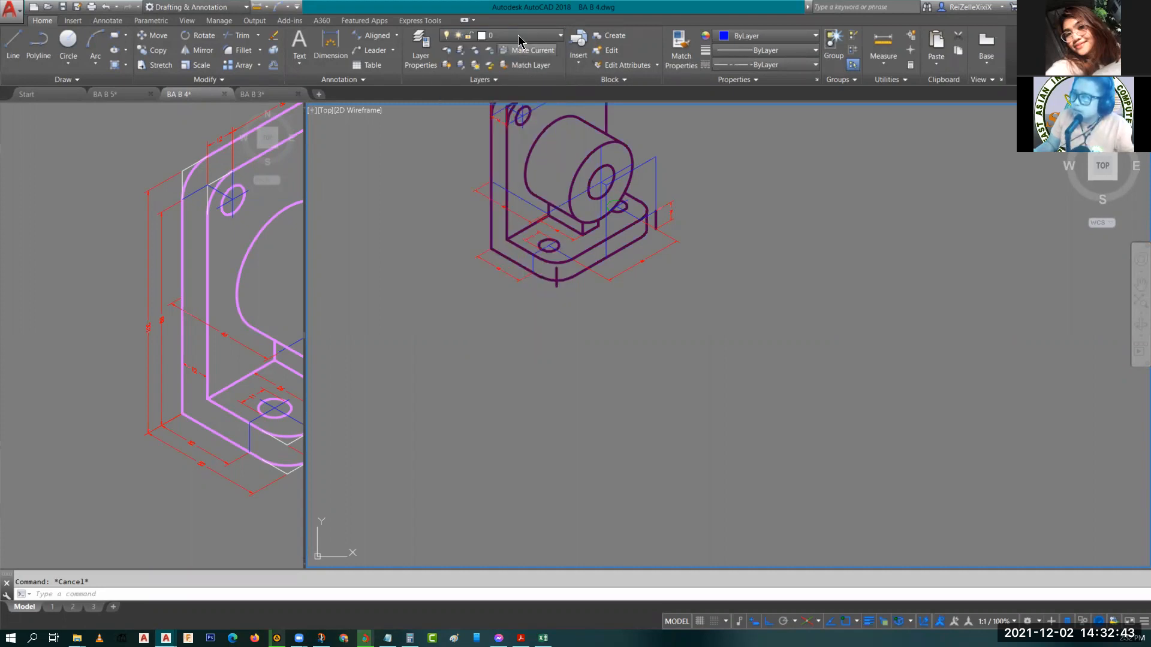
Turn off the CENTER, HIDDEN and ISO layers so only the dimensions remain visible.
left_click(504, 36)
left_click(448, 64)
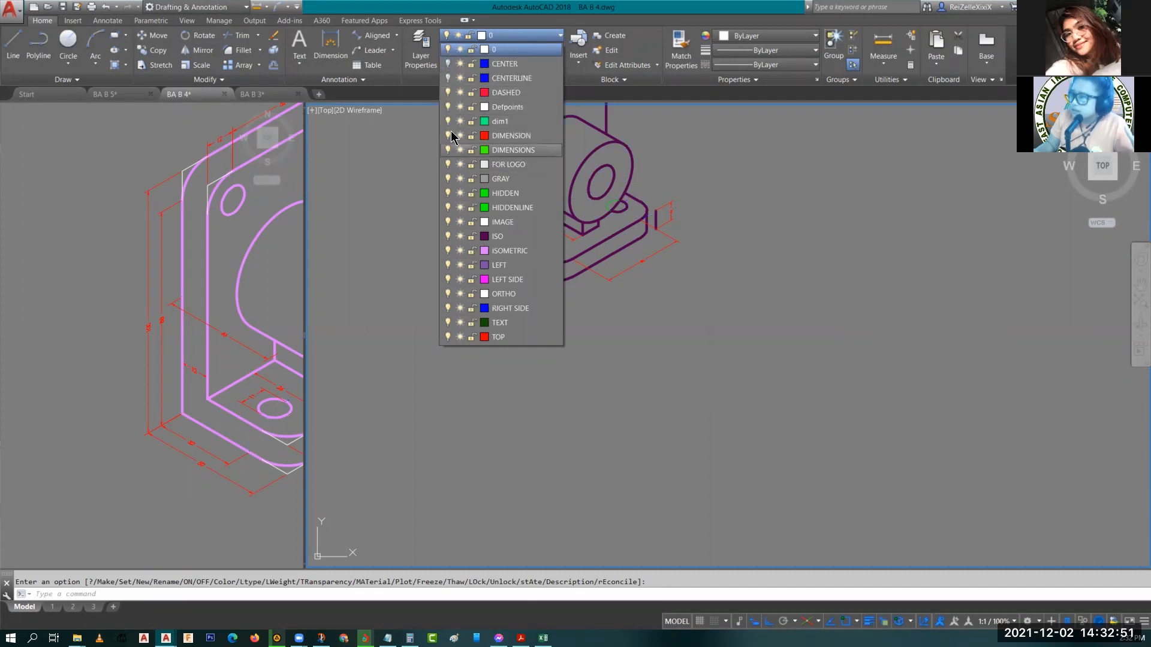
left_click(448, 192)
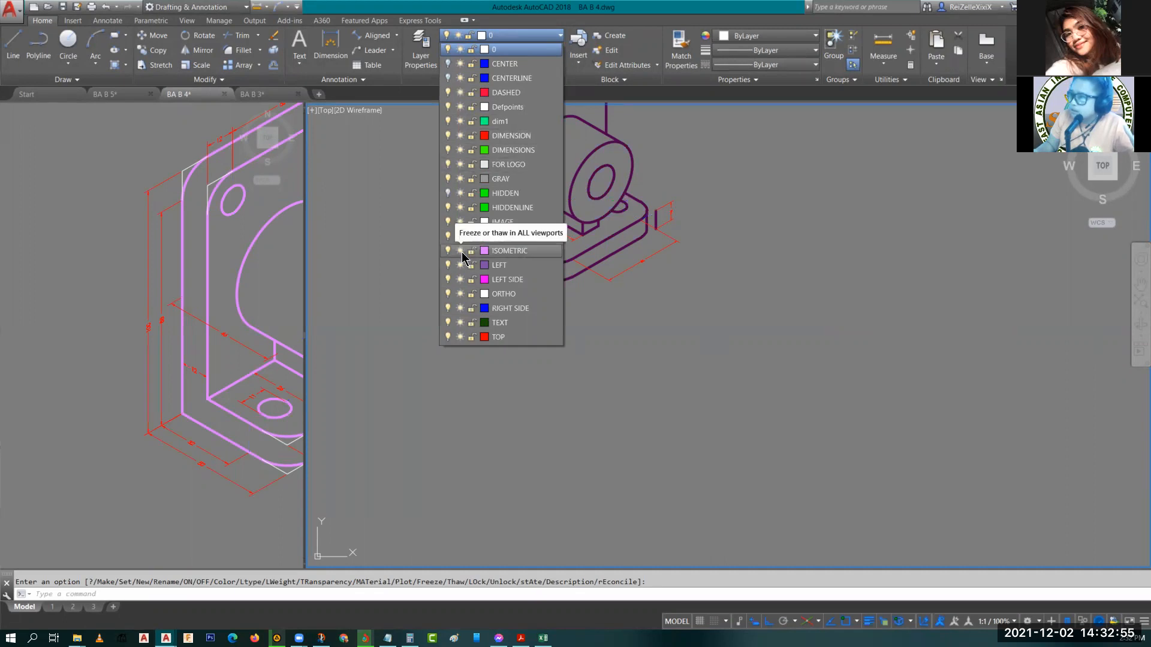
left_click(448, 236)
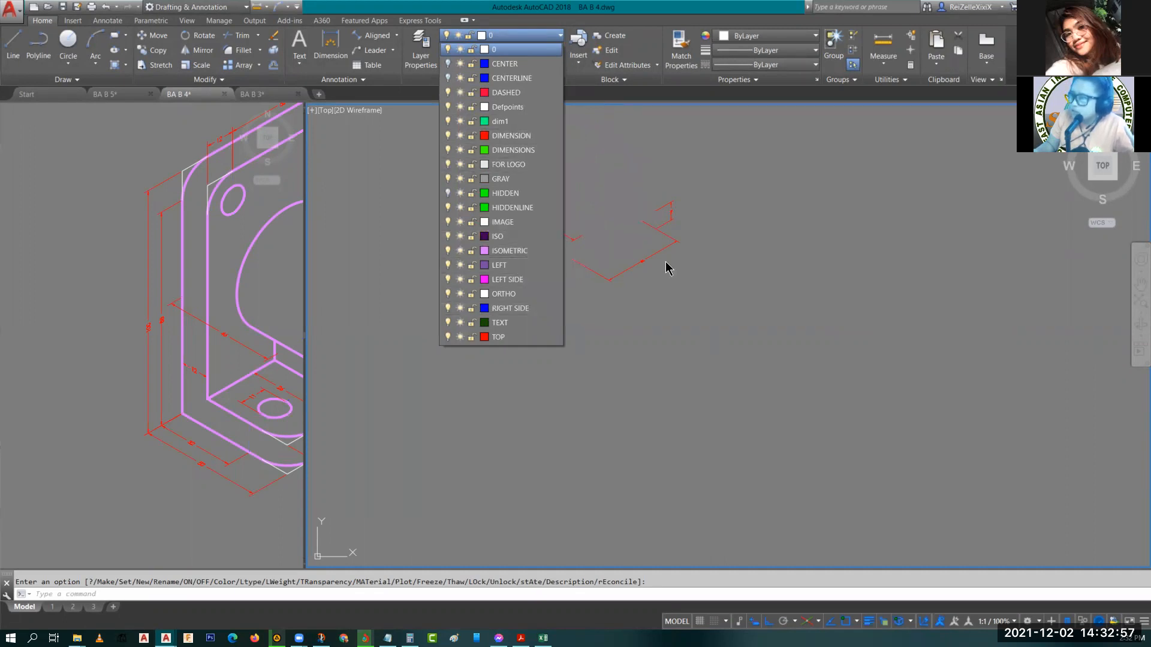
left_click(682, 271)
middle_click_drag(597, 209, 606, 349)
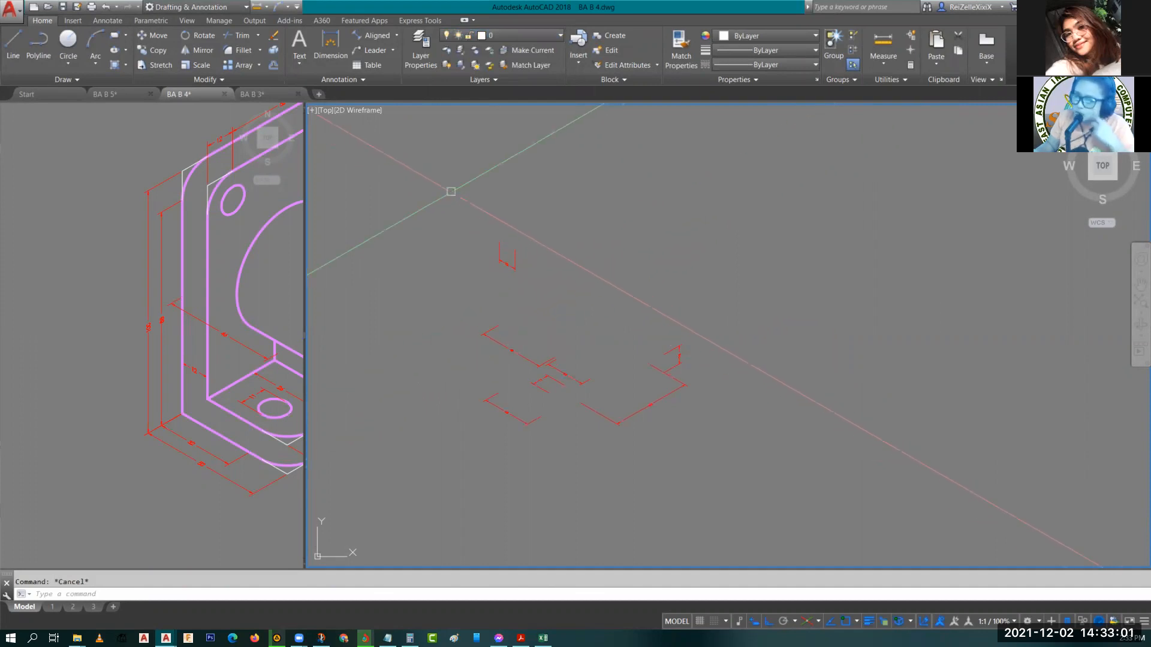
left_click(451, 192)
left_click(795, 482)
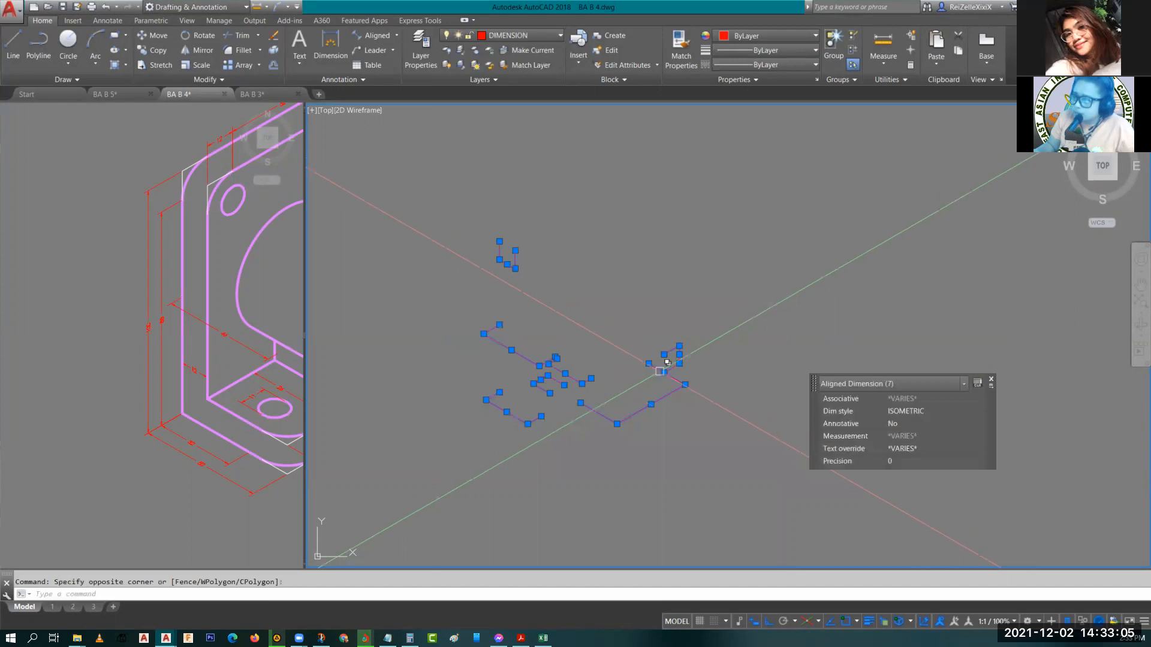
right_click(700, 379)
mouse_move(736, 473)
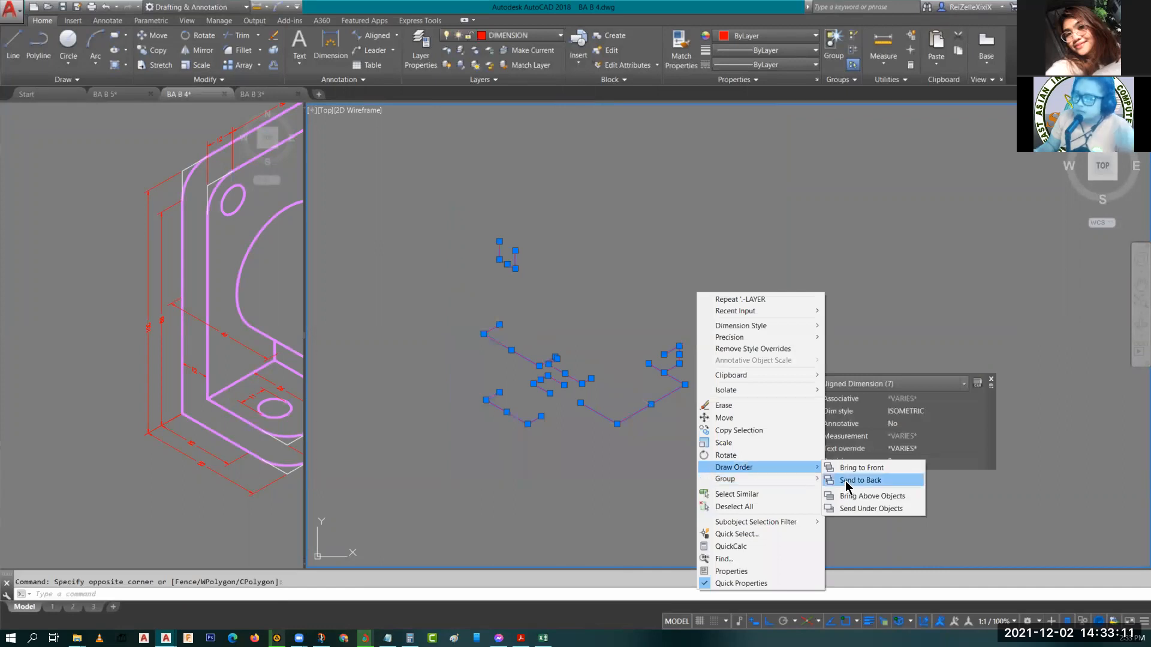
key("Escape")
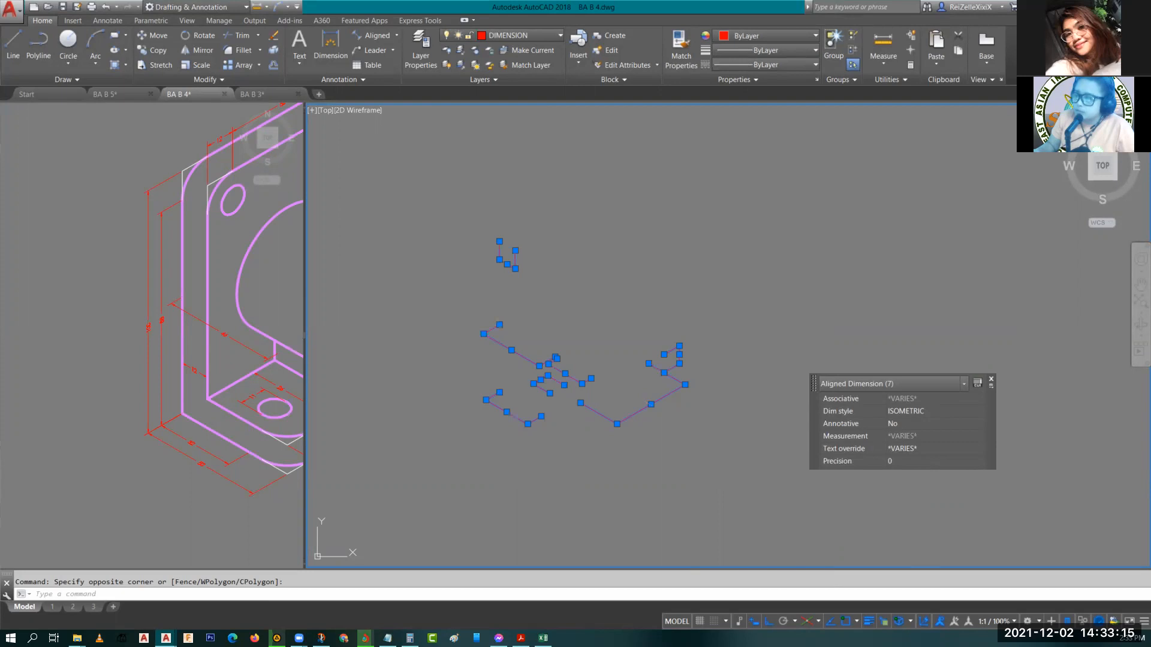
key("Escape")
Turn the centre line, HIDDEN and ISO layers back on.
left_click(516, 35)
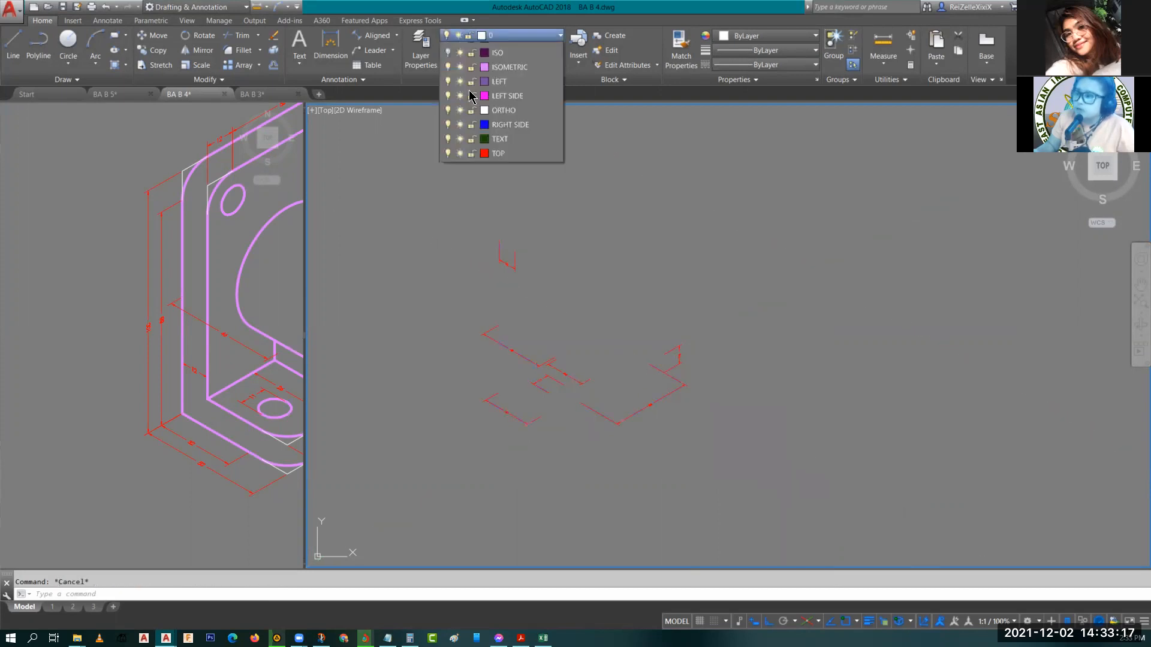
left_click(448, 78)
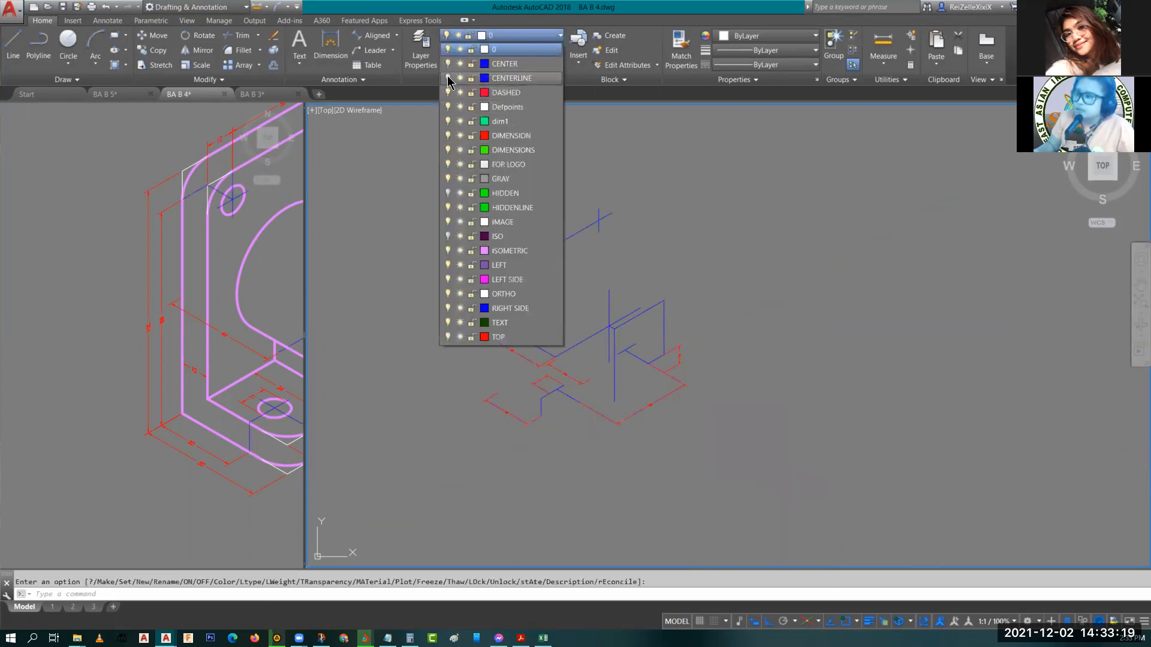
left_click(447, 193)
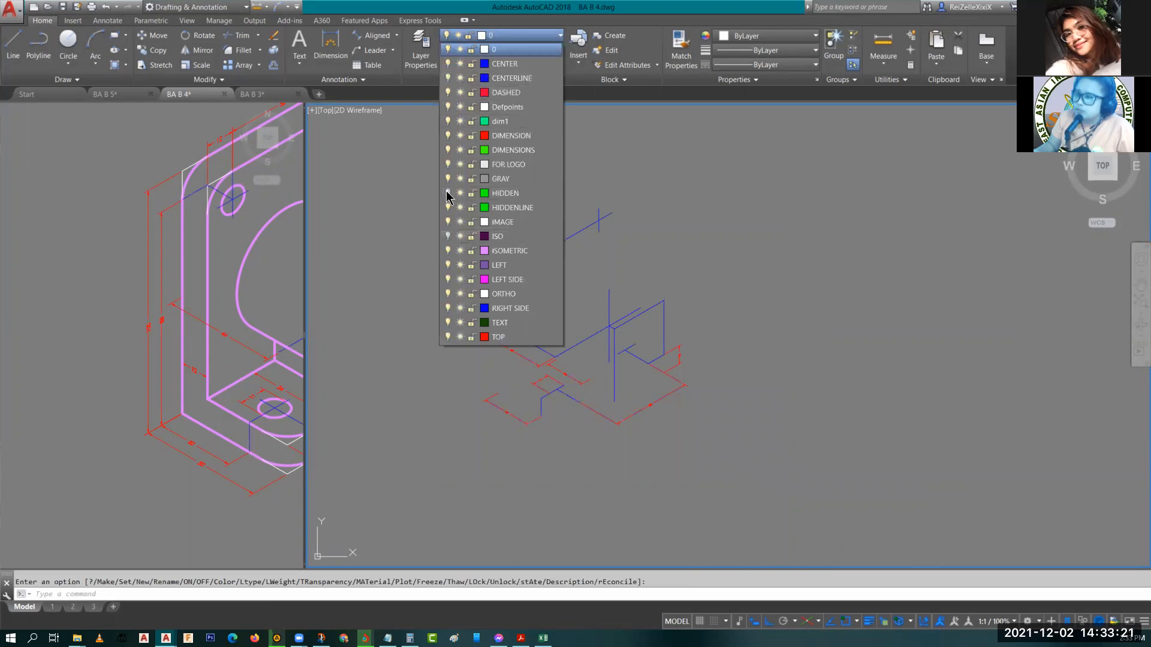
left_click(448, 236)
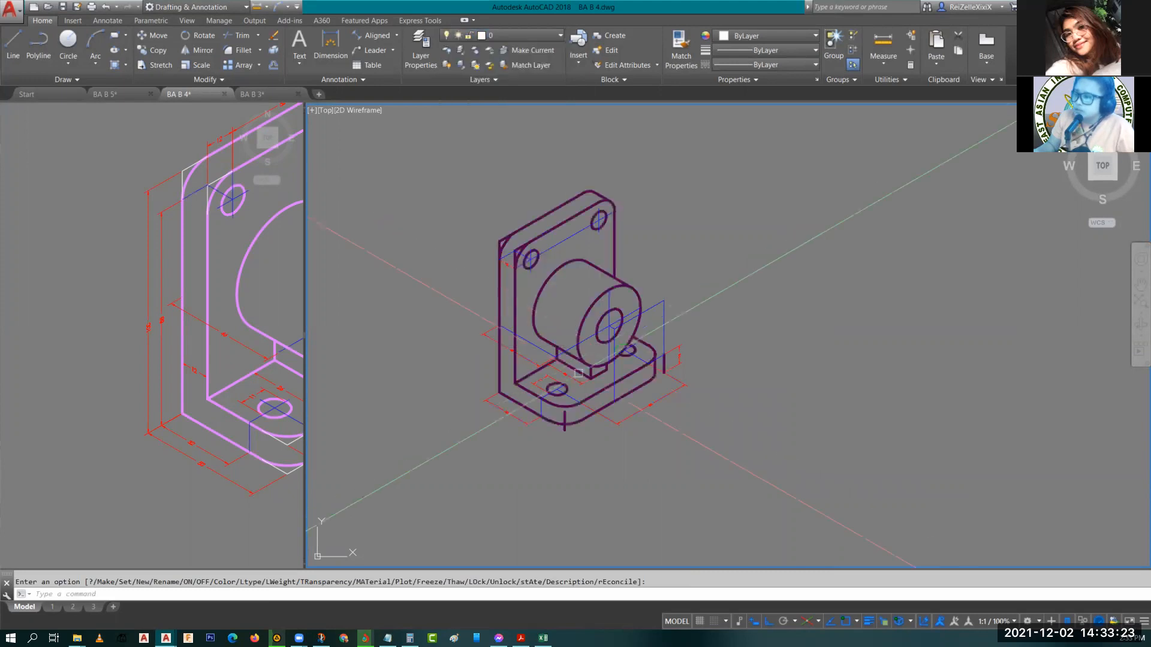
Copy the 32 dimension at the base's front edge outward to a parallel position.
key("Escape")
scroll(578, 374, "up", 6)
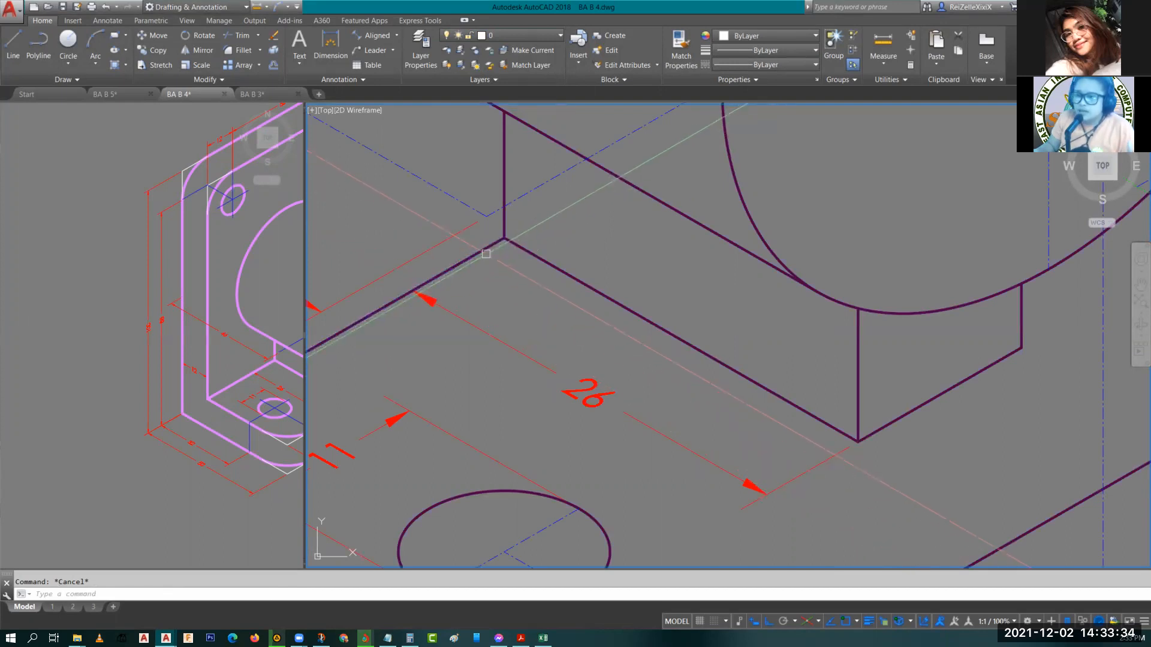
scroll(609, 329, "down", 3)
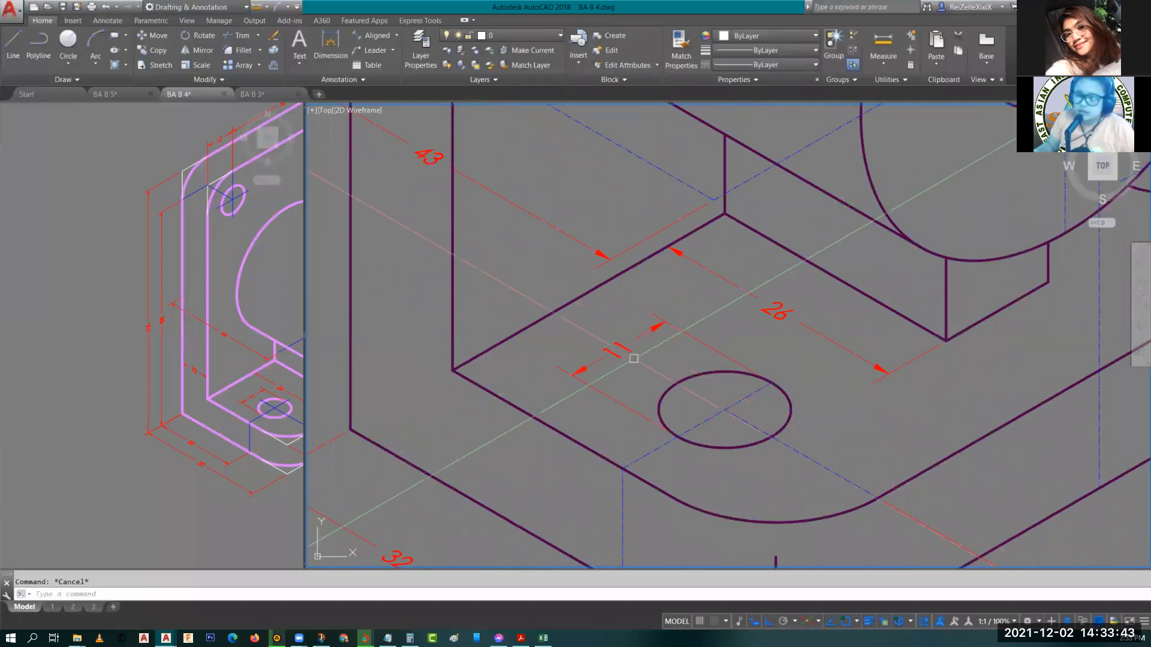
scroll(637, 353, "down", 3)
middle_click_drag(669, 396, 529, 413)
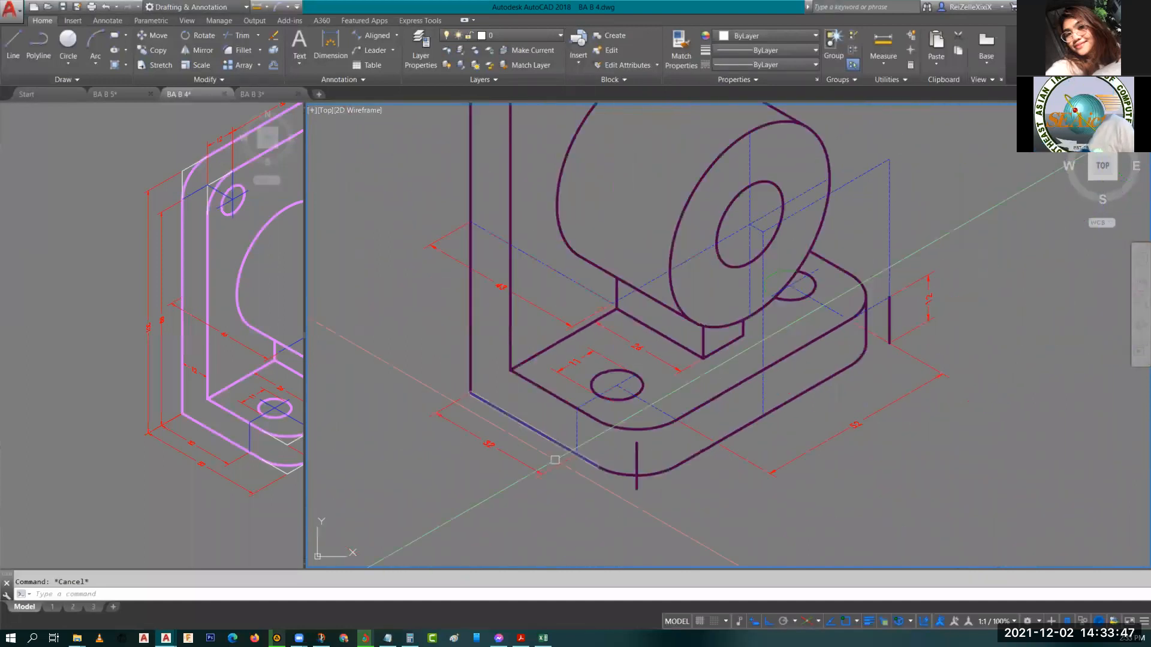
middle_click_drag(555, 459, 573, 429)
left_click(546, 422)
type("CO")
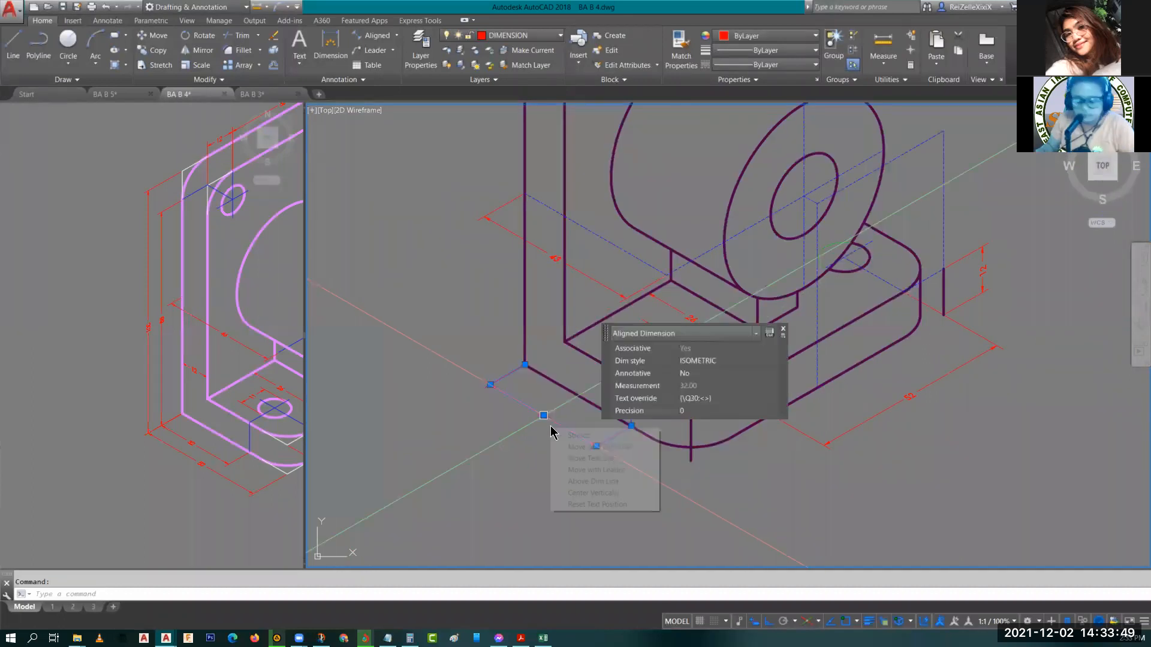
key("Return")
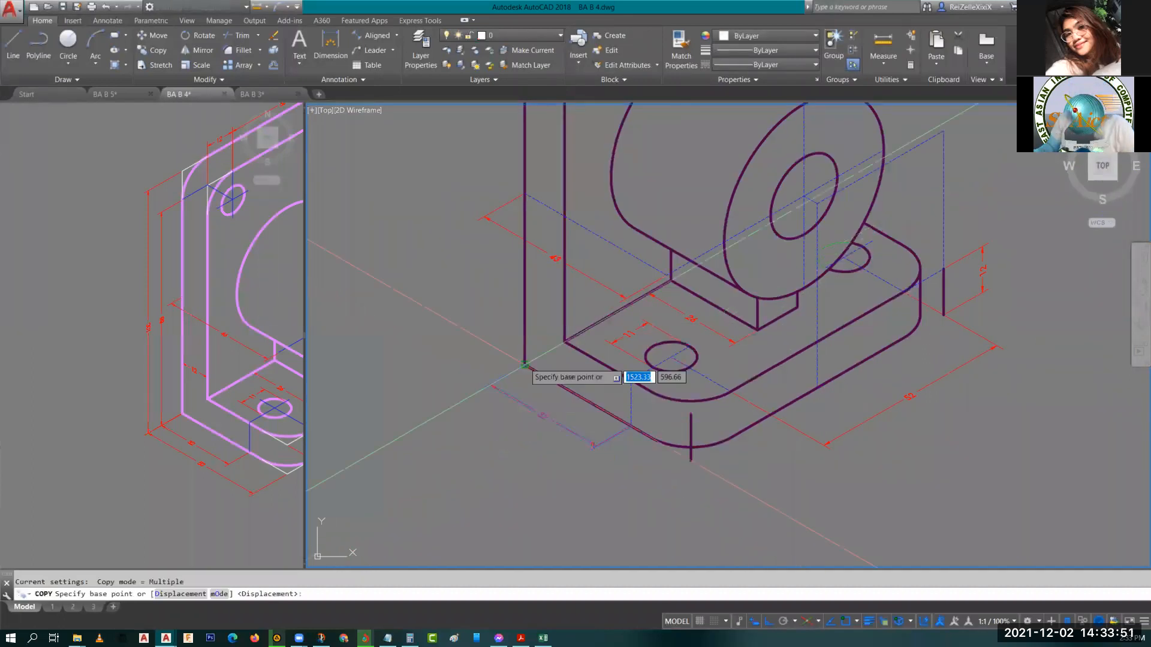
left_click(524, 363)
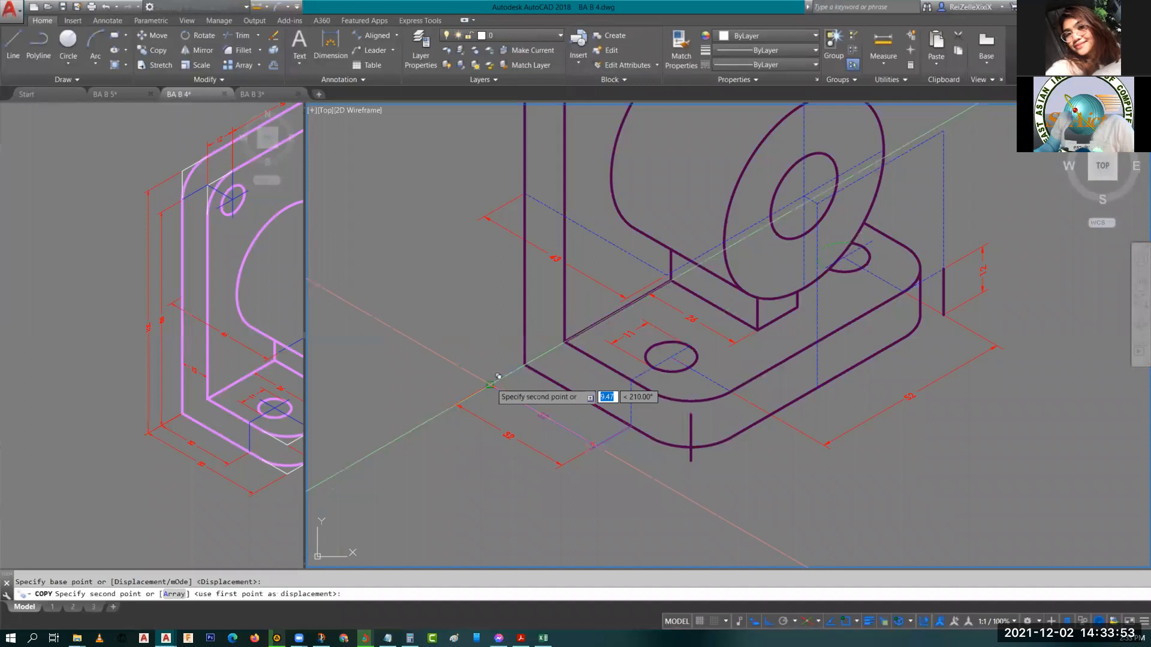
left_click(490, 385)
key("Return")
Reposition the copied dimension's line and text beside the original 32 dimension.
left_click(578, 457)
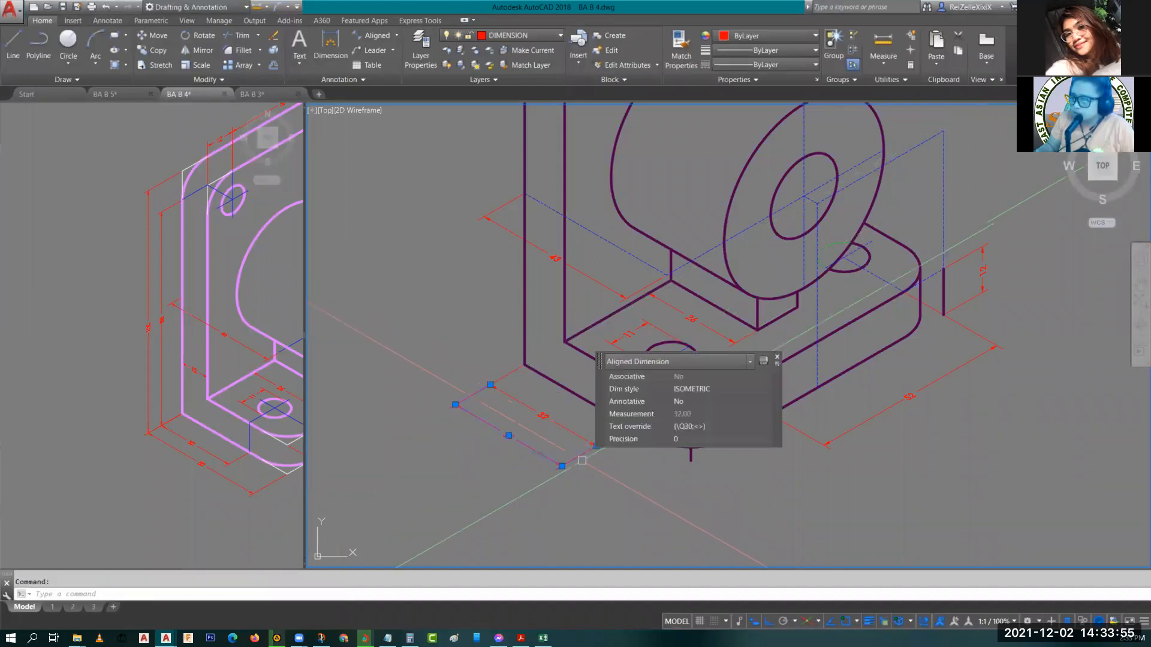
left_click(542, 415)
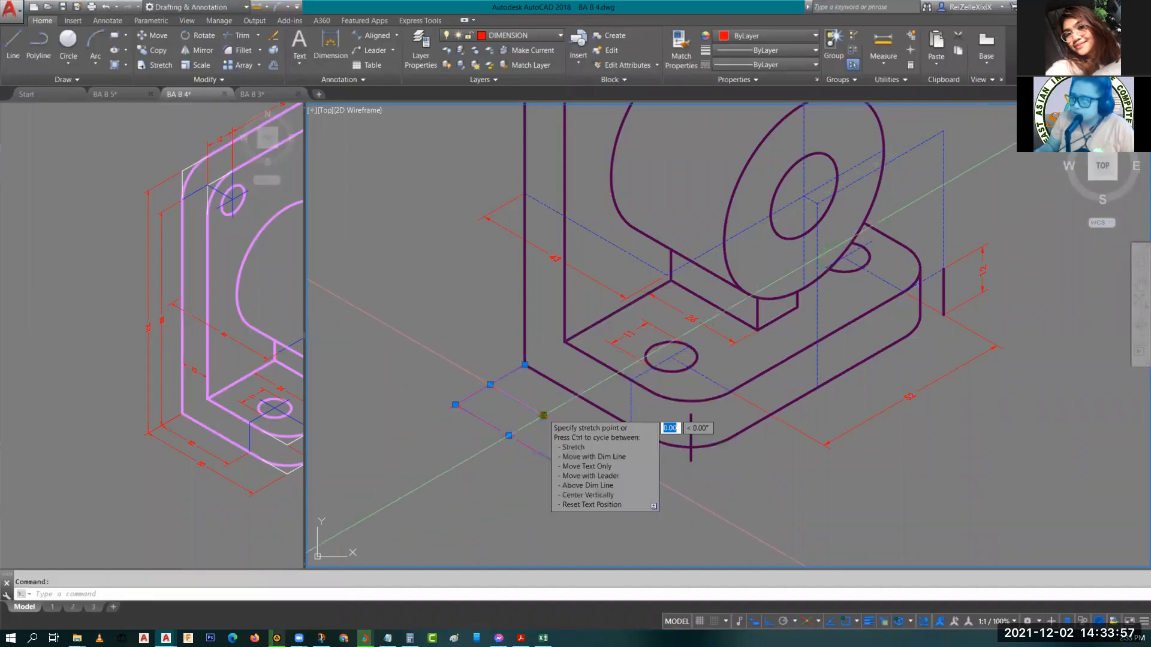
left_click(551, 419)
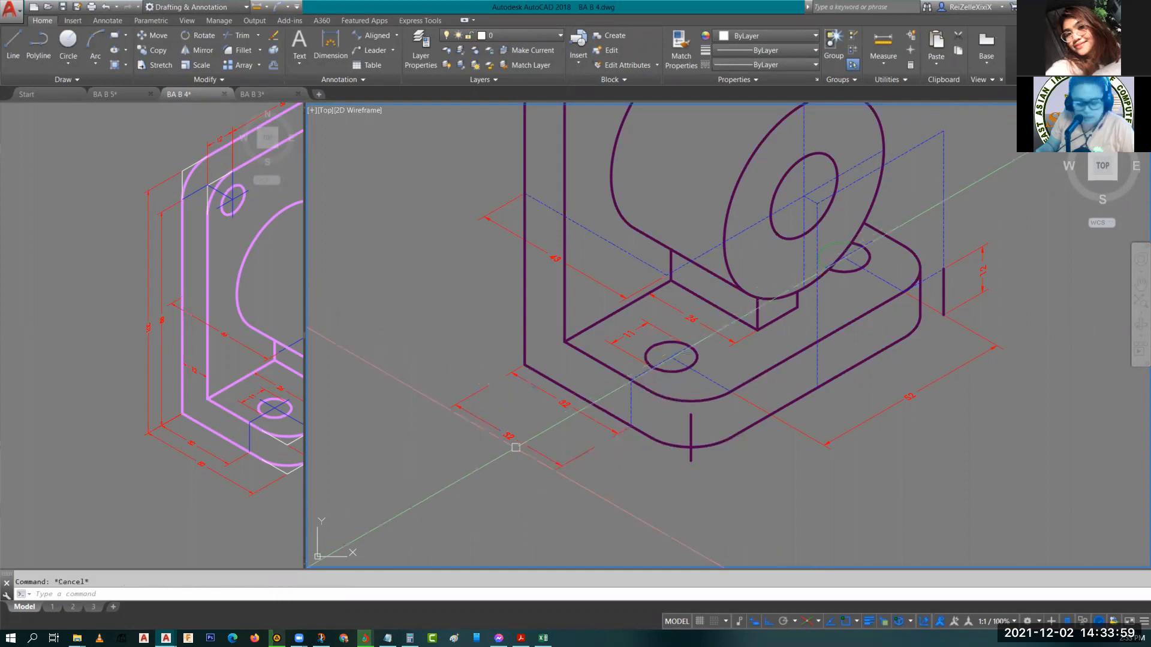
left_click_drag(514, 441, 498, 456)
type("m")
key("Return")
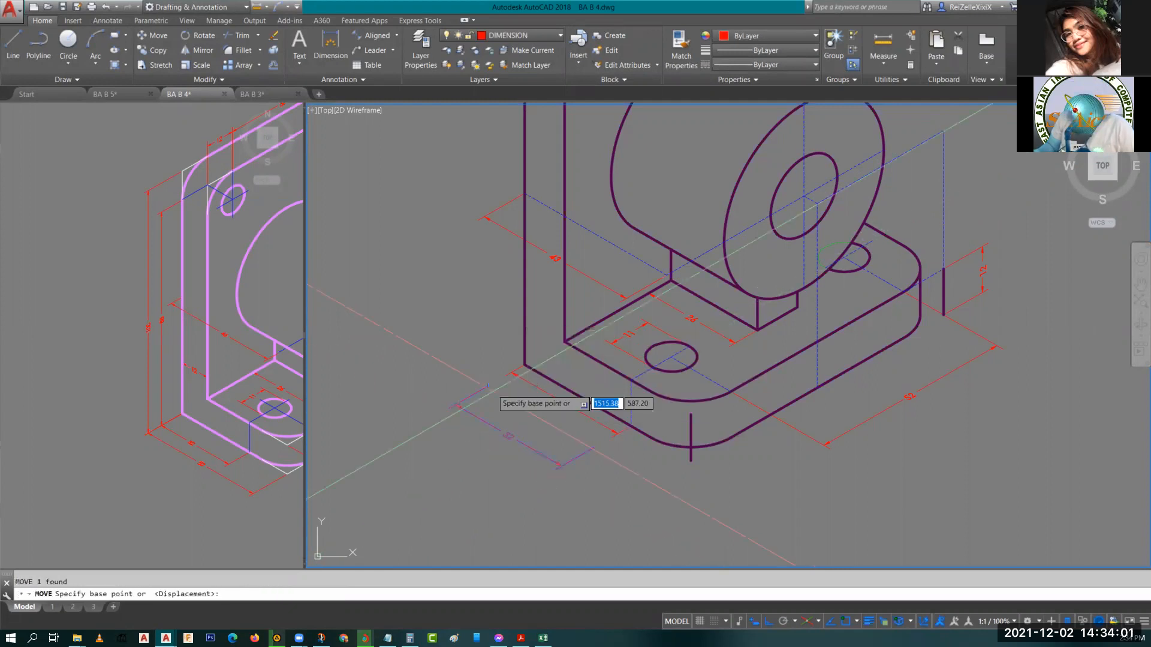
left_click(487, 387)
left_click(531, 362)
key("Escape")
left_click(631, 426)
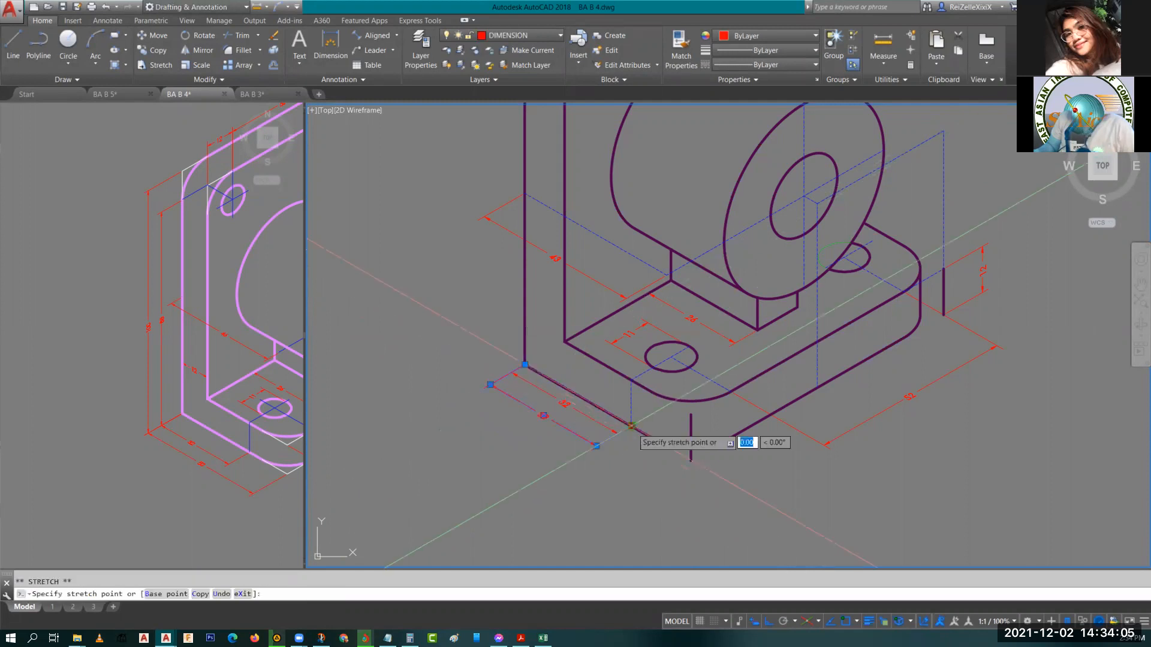
key("Escape")
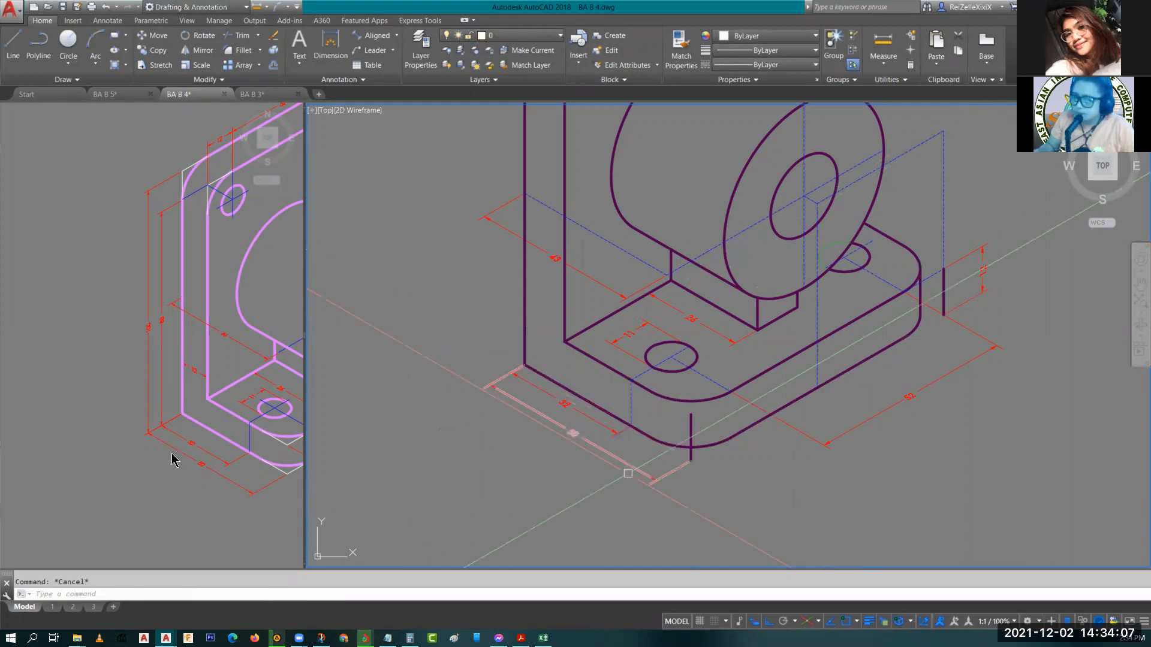
Shift the 52 dimension line further out from the bracket's base edge.
left_click(218, 419)
middle_click_drag(234, 420, 71, 381)
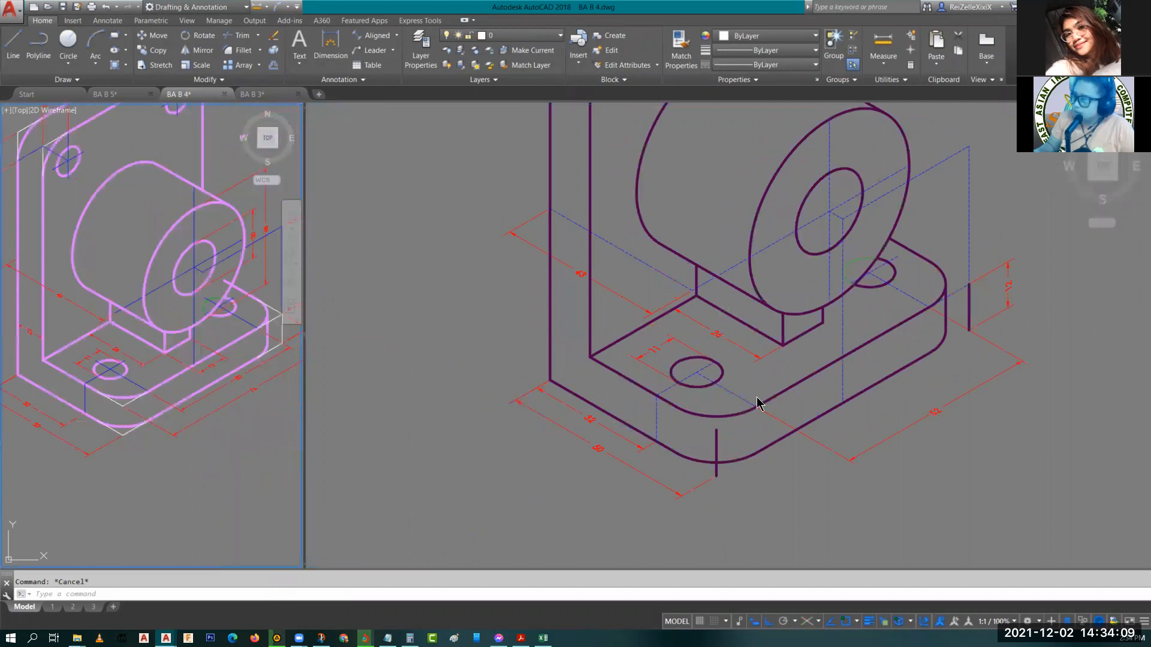
left_click(915, 374)
scroll(926, 386, "up", 2)
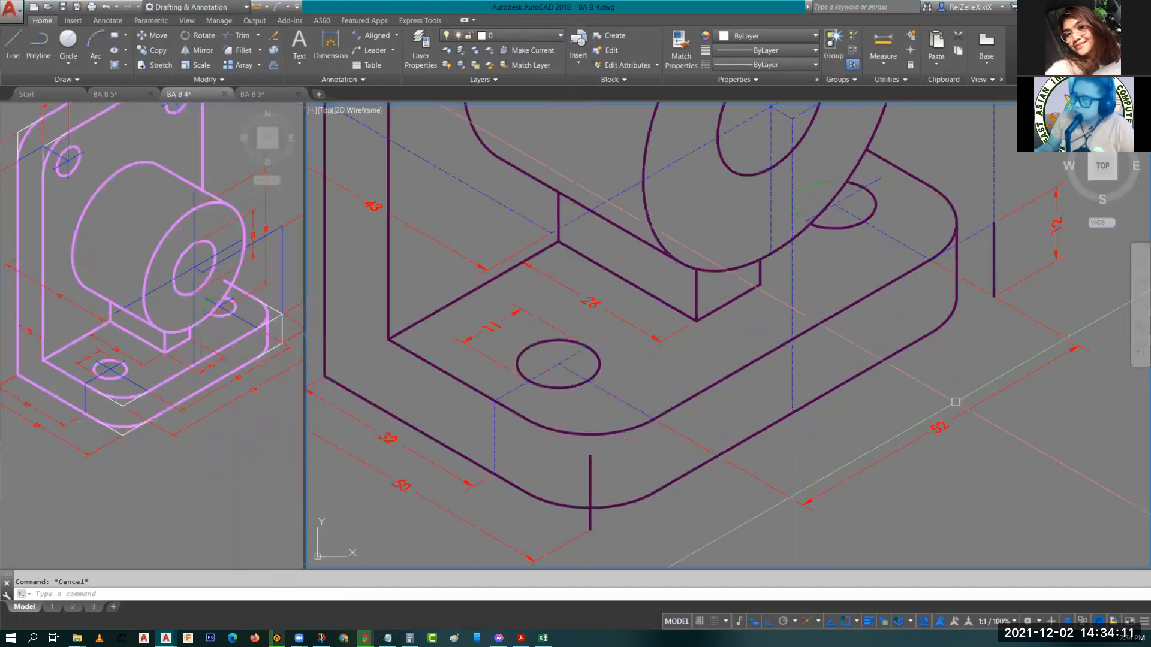
middle_click_drag(956, 402, 848, 377)
left_click(867, 444)
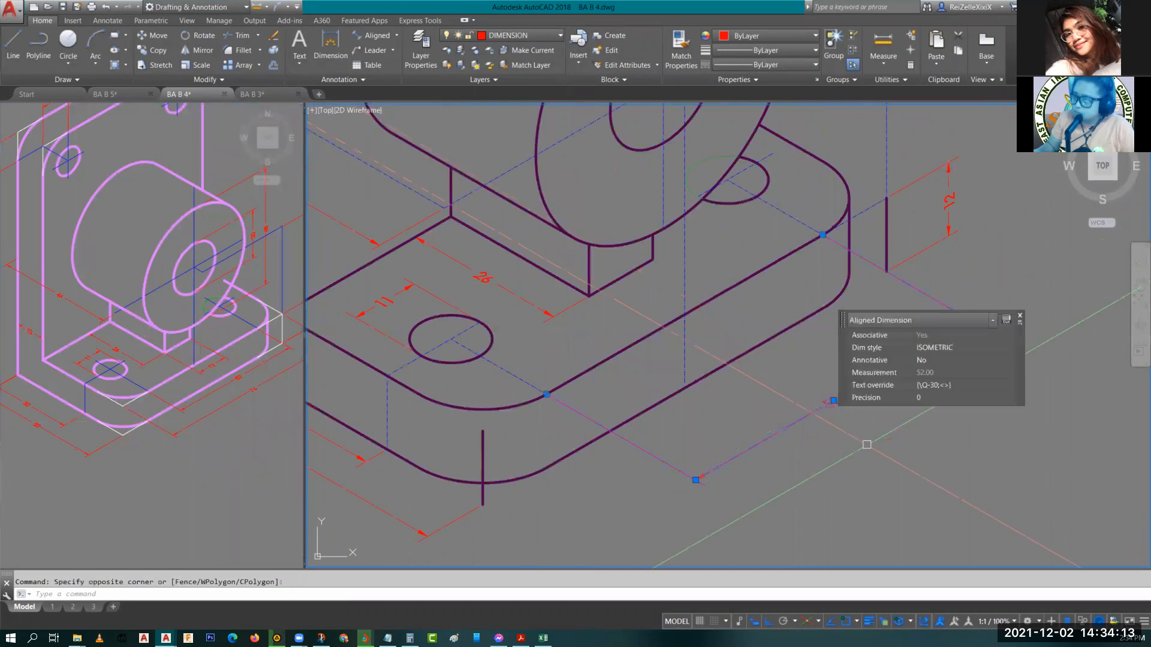
left_click(834, 401)
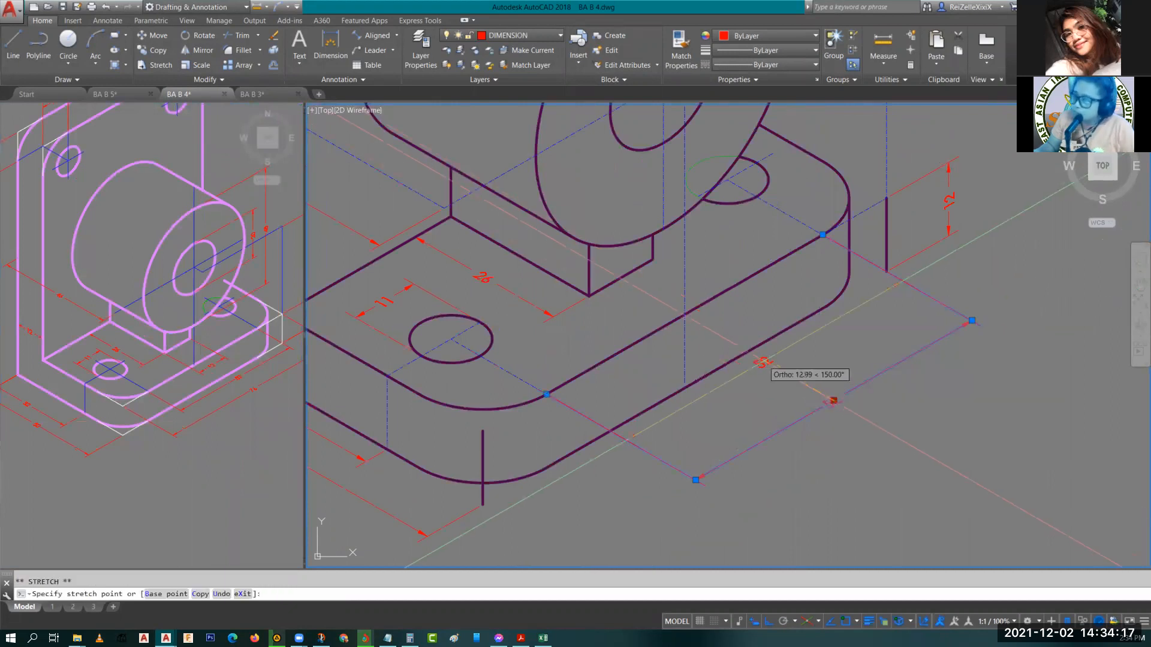
left_click(763, 362)
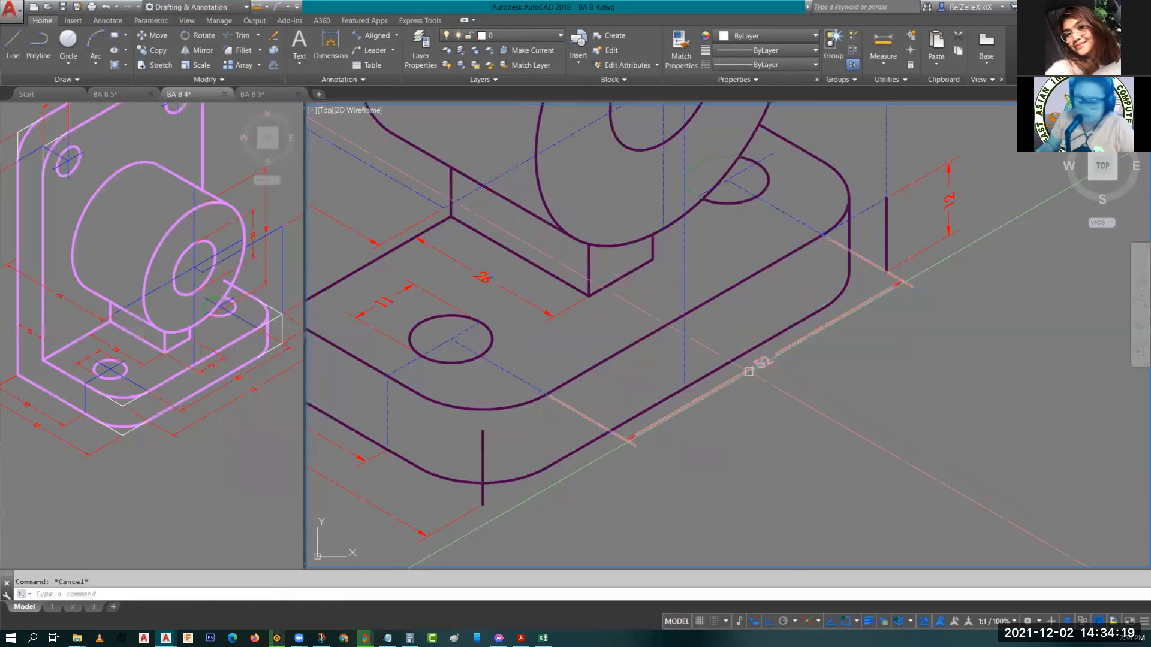
Copy the 52 dimension outward to a parallel position.
type("CO")
key("Return")
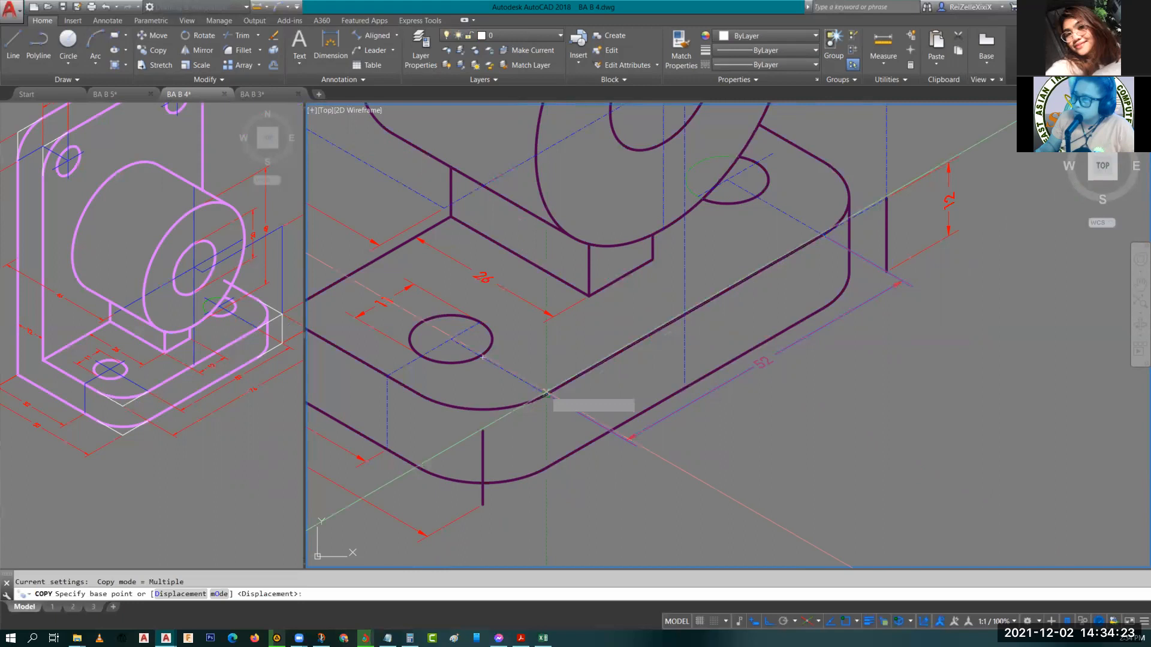
left_click(545, 392)
left_click(487, 429)
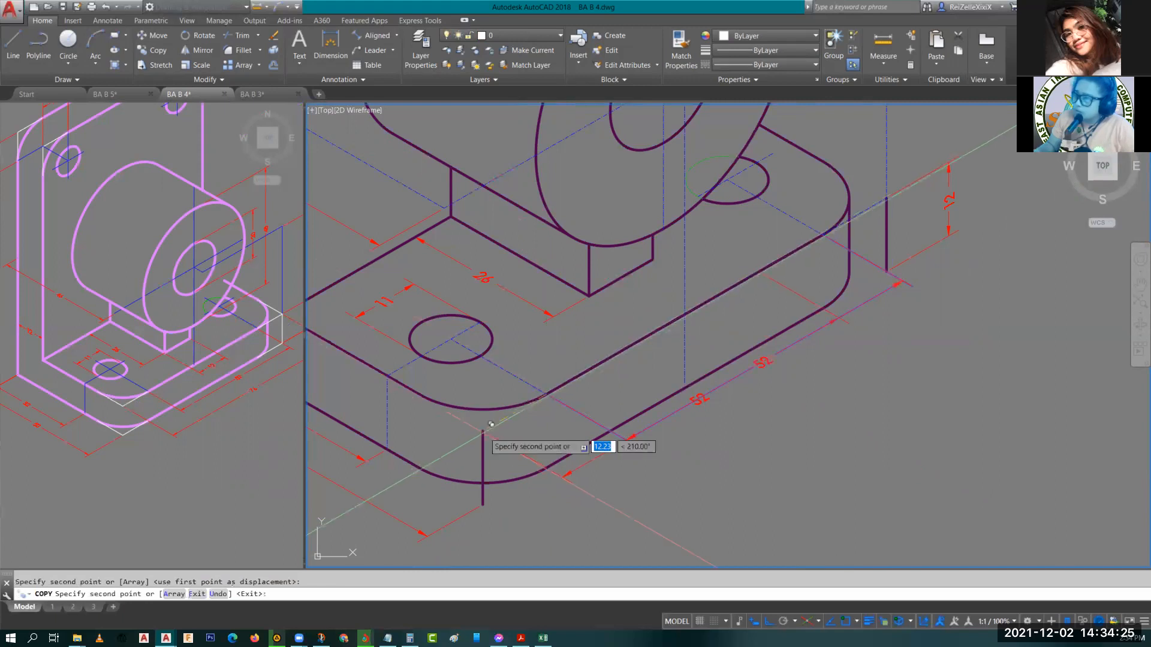
key("Escape")
key("Escape")
Move the copied 52 dimension's line further out from the original.
left_click(593, 460)
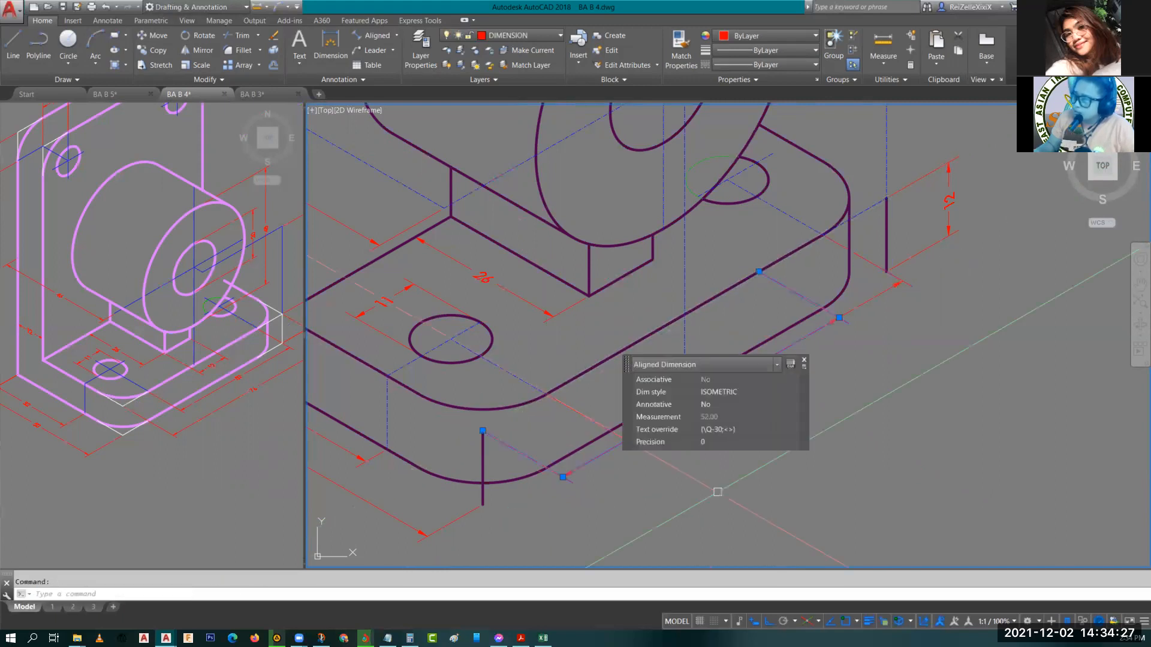
middle_click_drag(717, 491, 525, 524)
left_click(508, 428)
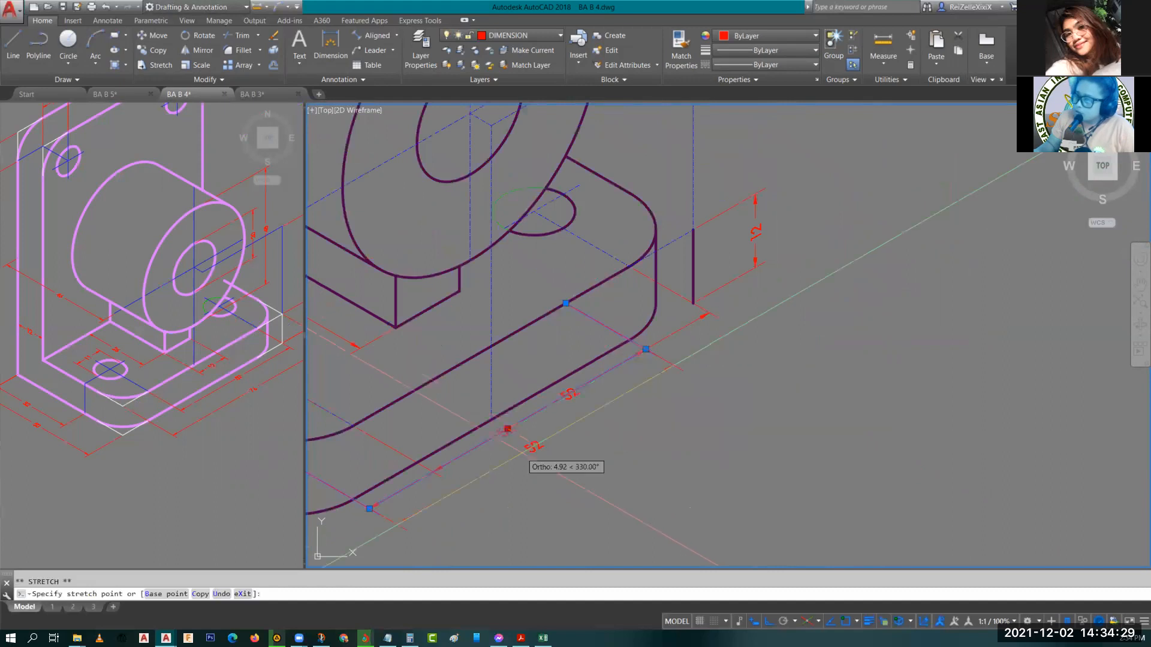
left_click(521, 449)
key("Escape")
middle_click_drag(520, 450, 473, 484)
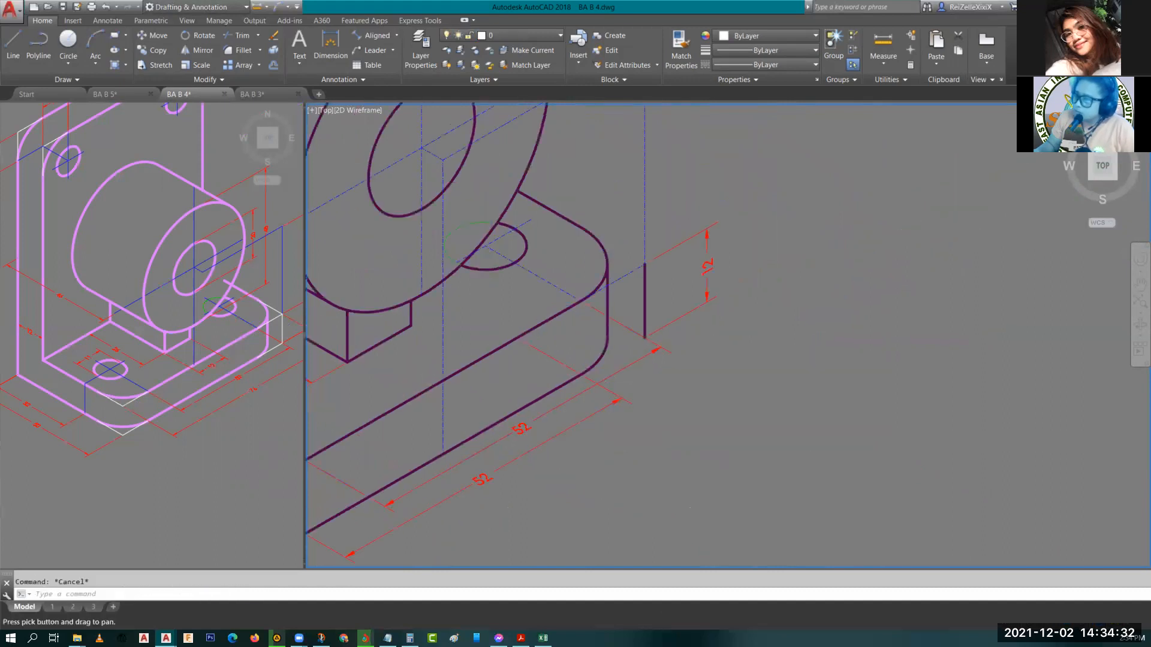
Stretch the copied dimension's endpoint to the base's far corner to make an overall 76 dimension.
left_click(547, 352)
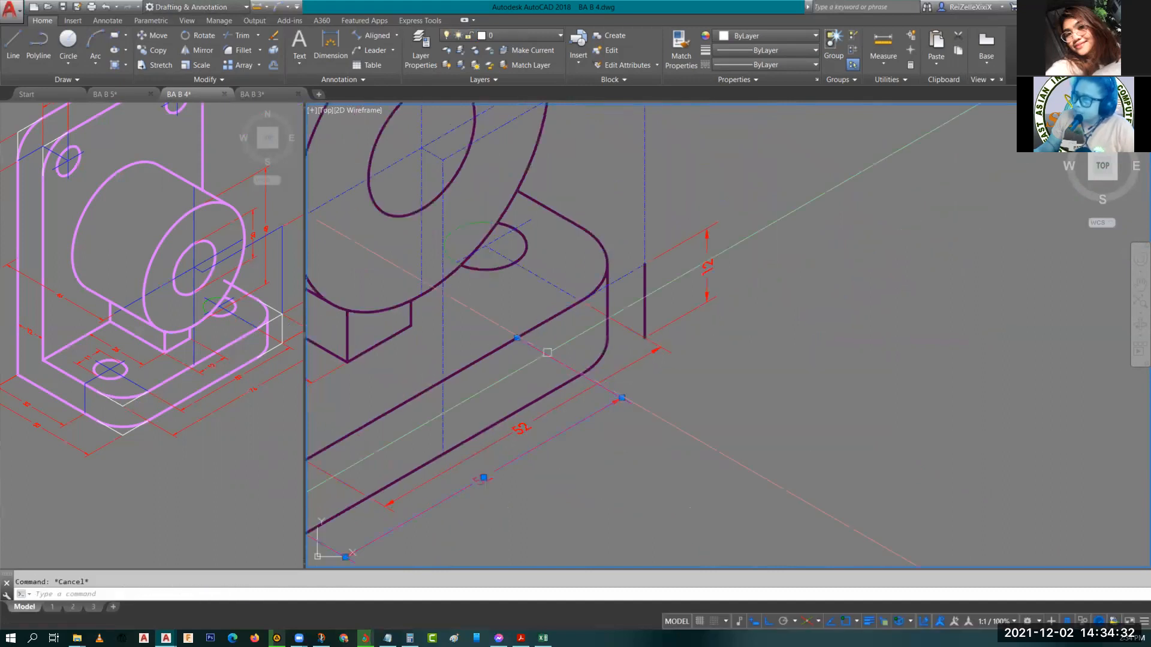
left_click(517, 337)
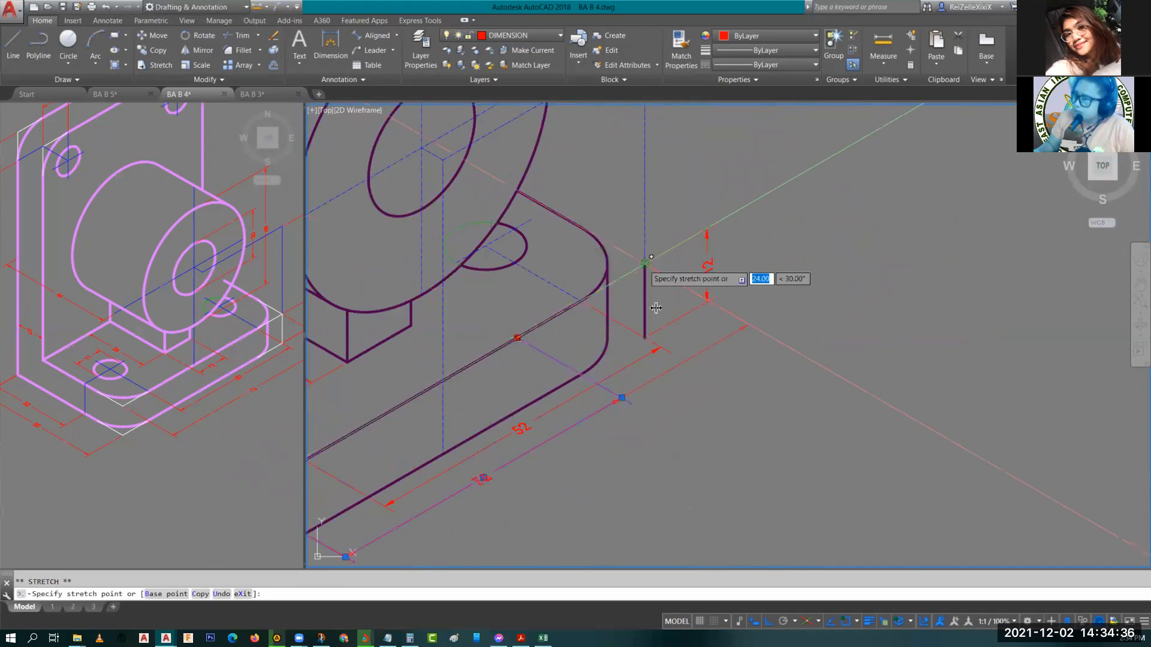
left_click(651, 257)
key("Escape")
left_click(495, 465)
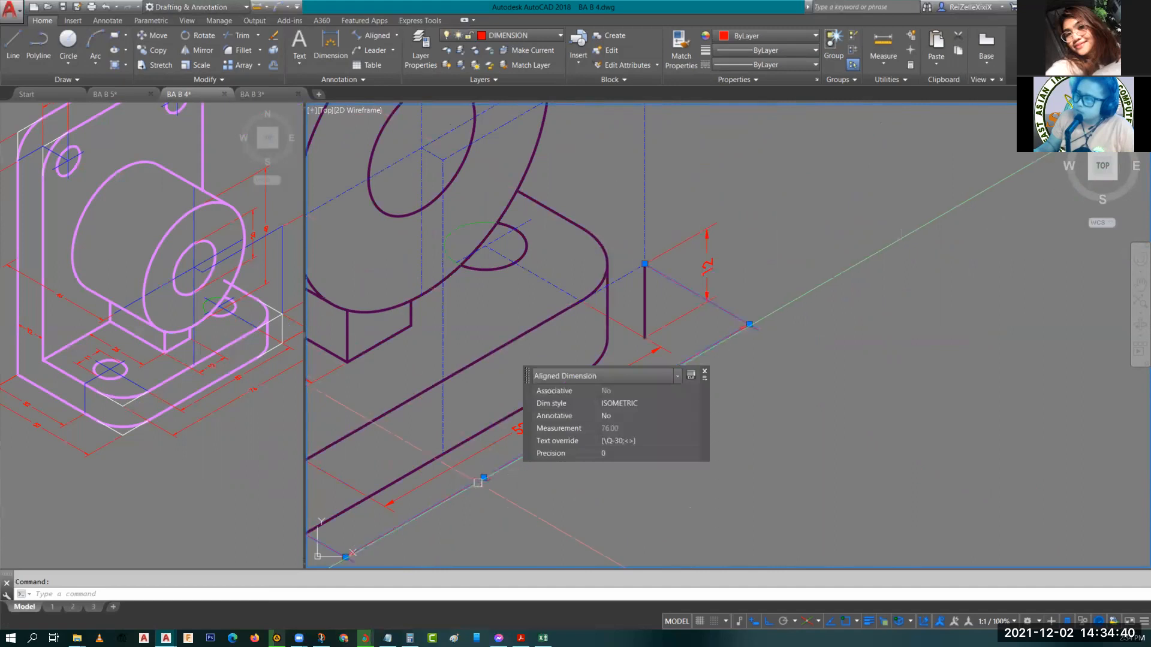
left_click(484, 477)
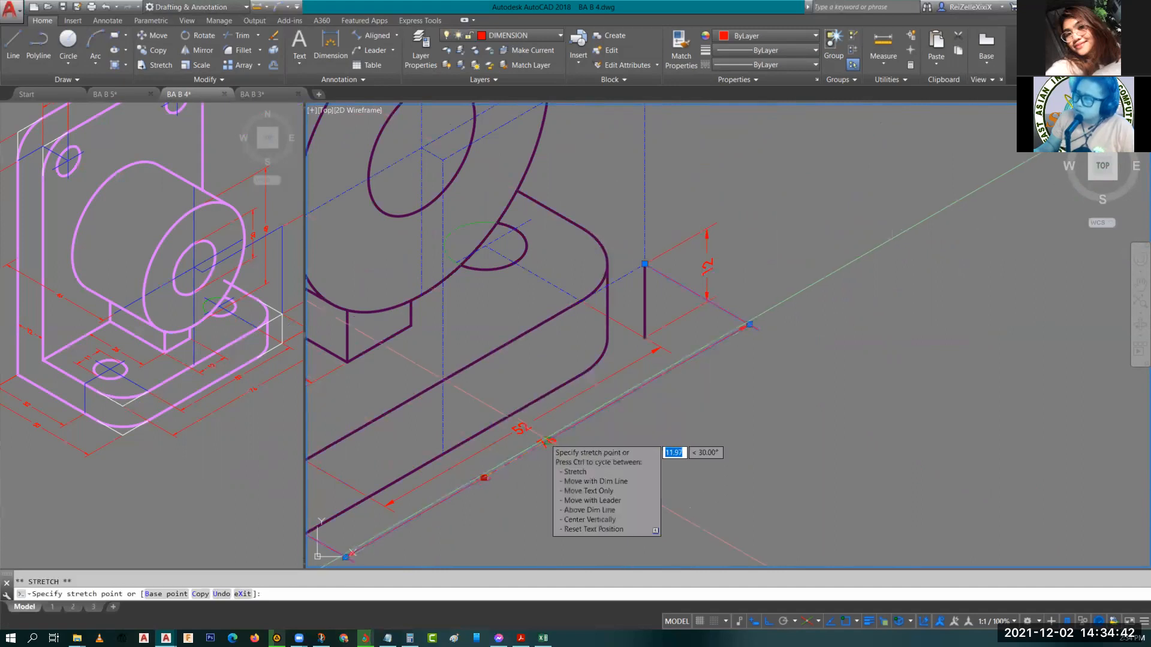
key("Escape")
Copy the 52 dimension onto the base's upper rear edge near the boss.
scroll(616, 454, "down", 5)
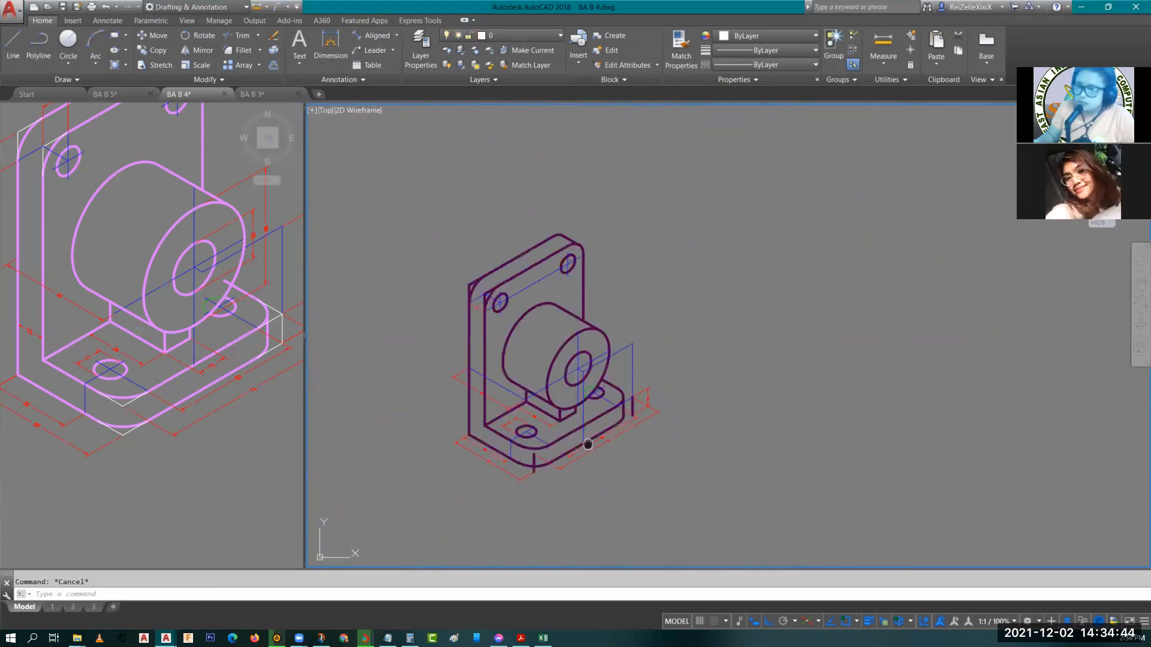
scroll(626, 432, "up", 4)
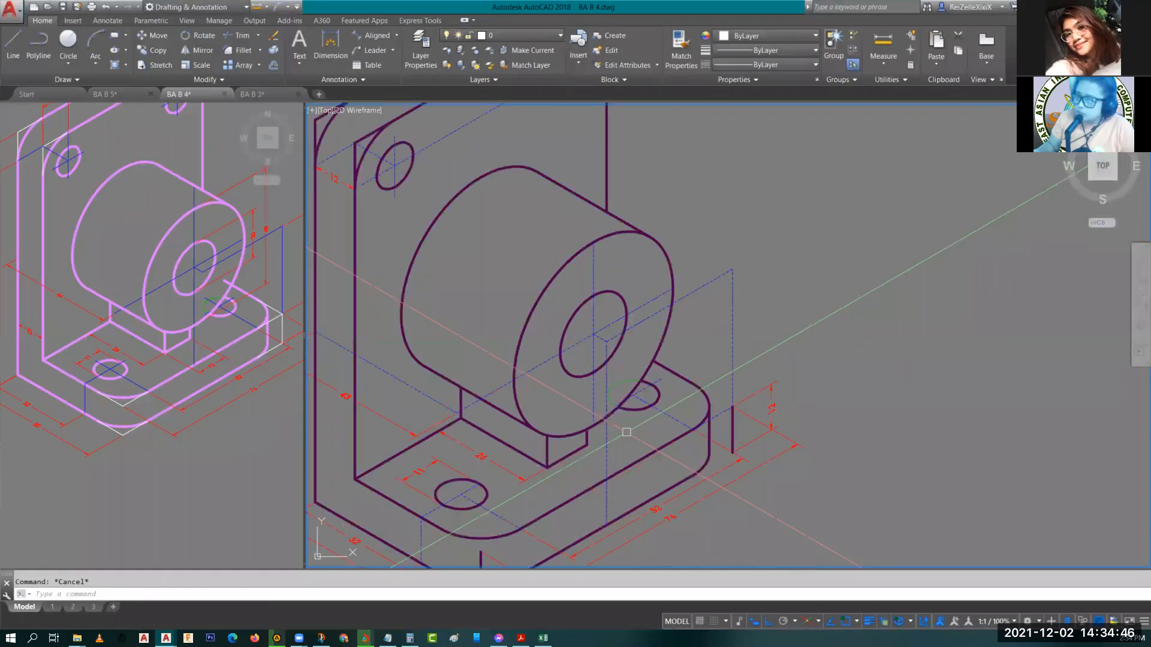
middle_click_drag(483, 485, 661, 435)
scroll(751, 415, "up", 2)
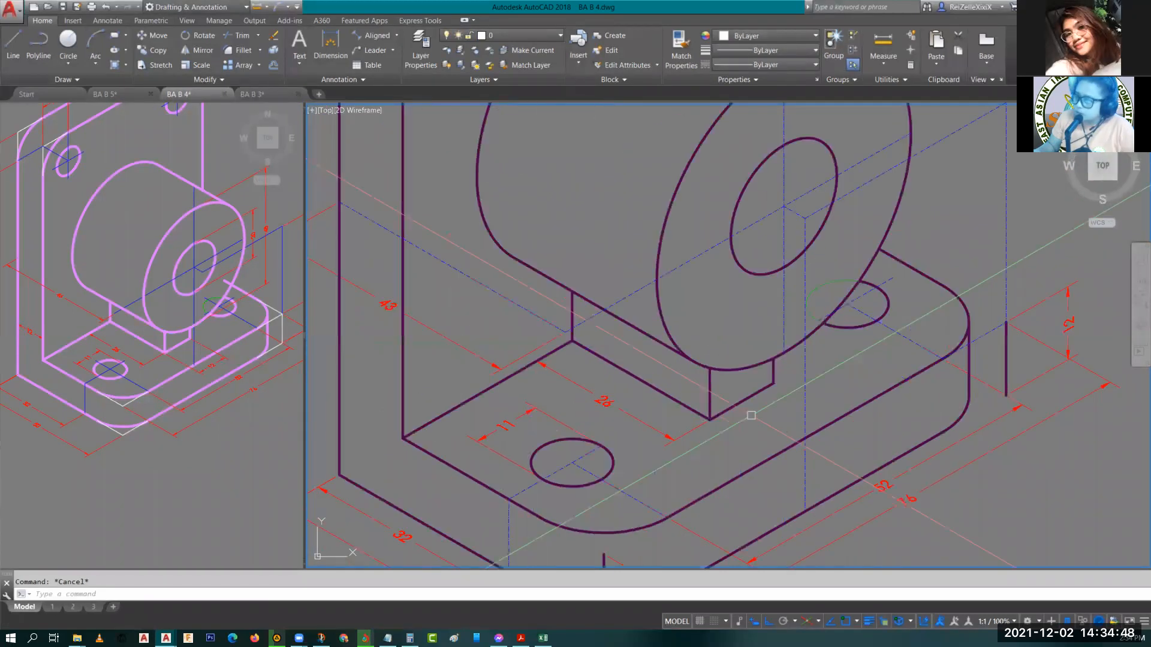
middle_click_drag(782, 506, 562, 286)
scroll(563, 286, "up", 2)
middle_click_drag(525, 352, 536, 471)
left_click(478, 471)
type("co")
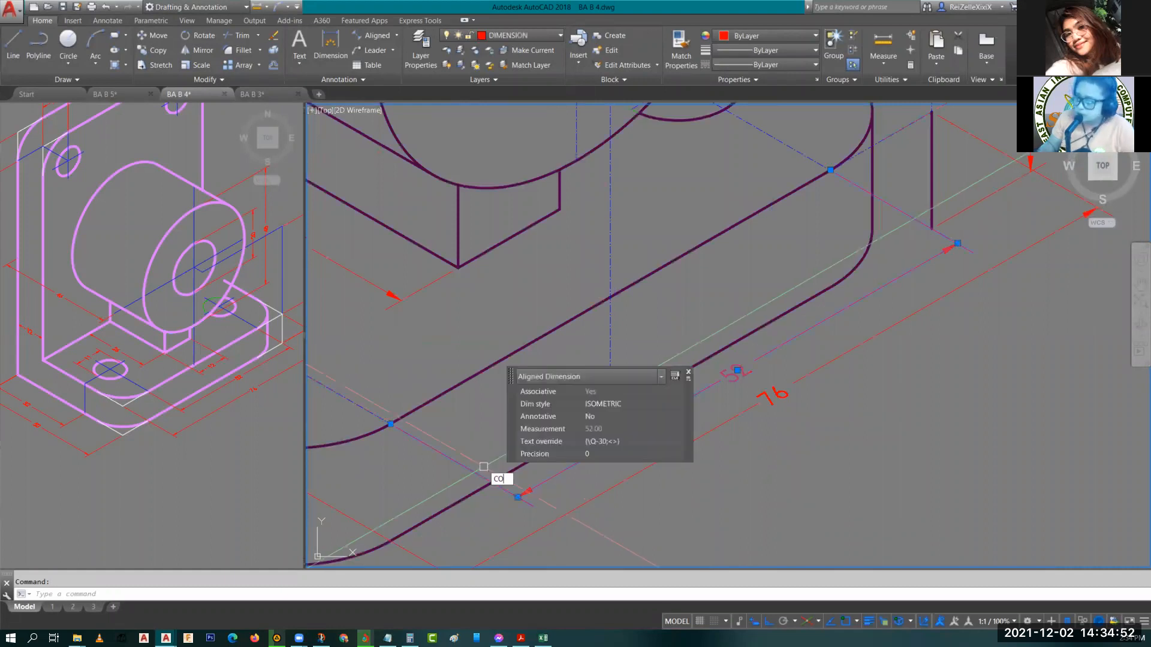
key("Return")
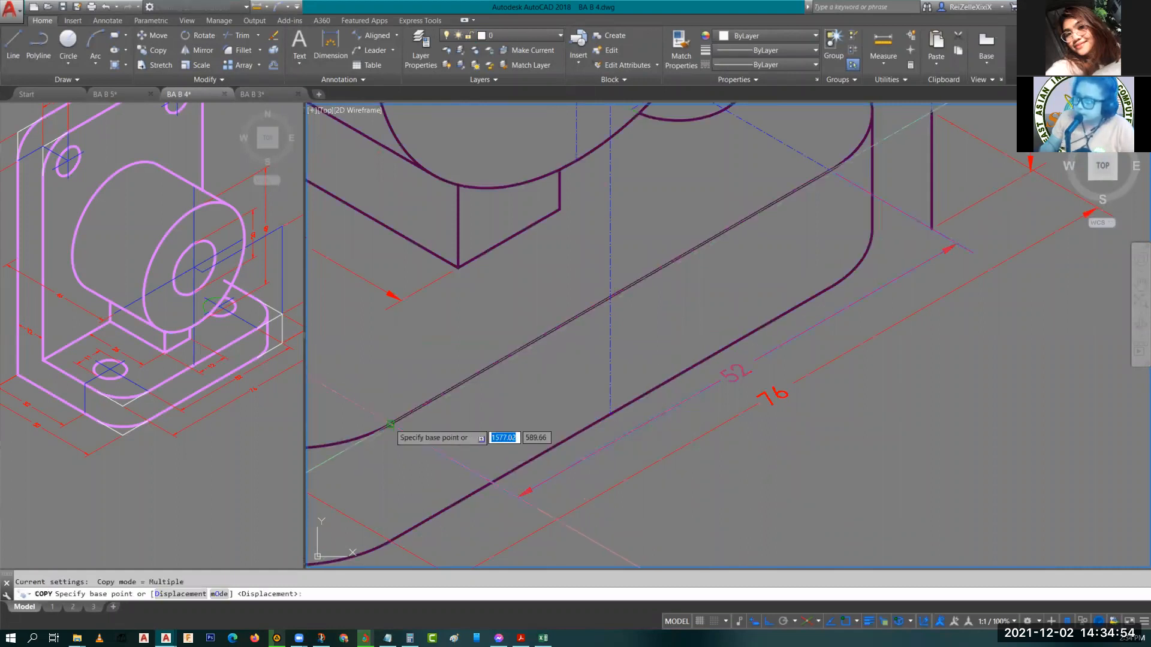
left_click(390, 424)
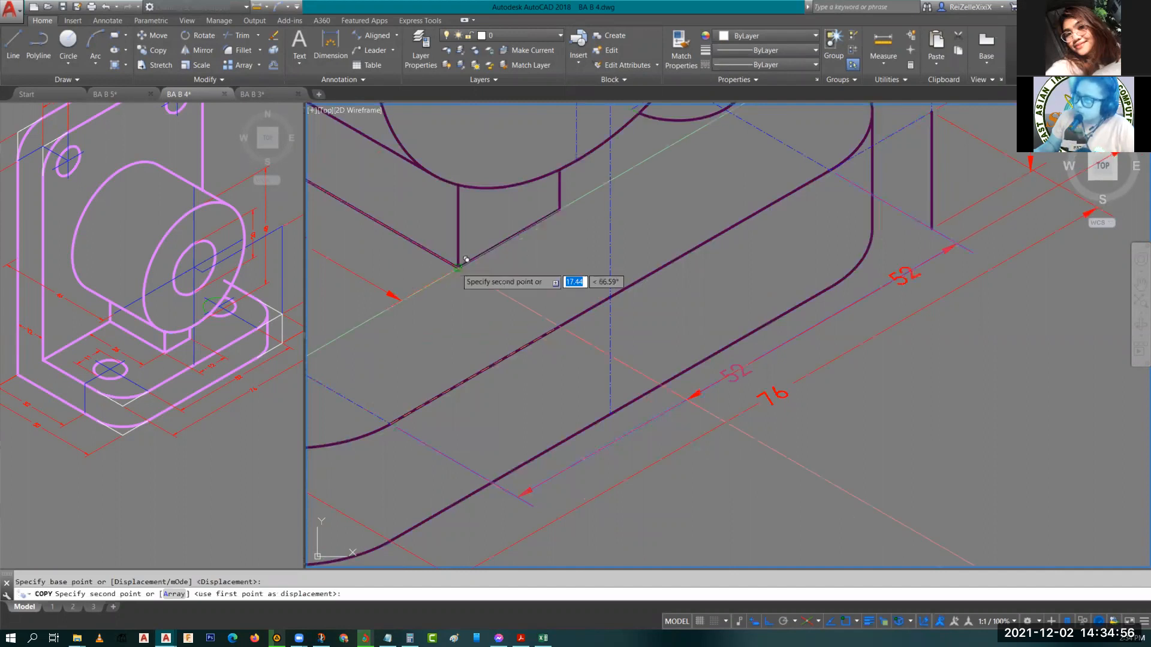
key("Escape")
Stretch the copied 52 dimension's endpoint to the boss's near corner to turn it into a 12 dimension.
scroll(725, 290, "down", 5)
scroll(724, 290, "up", 3)
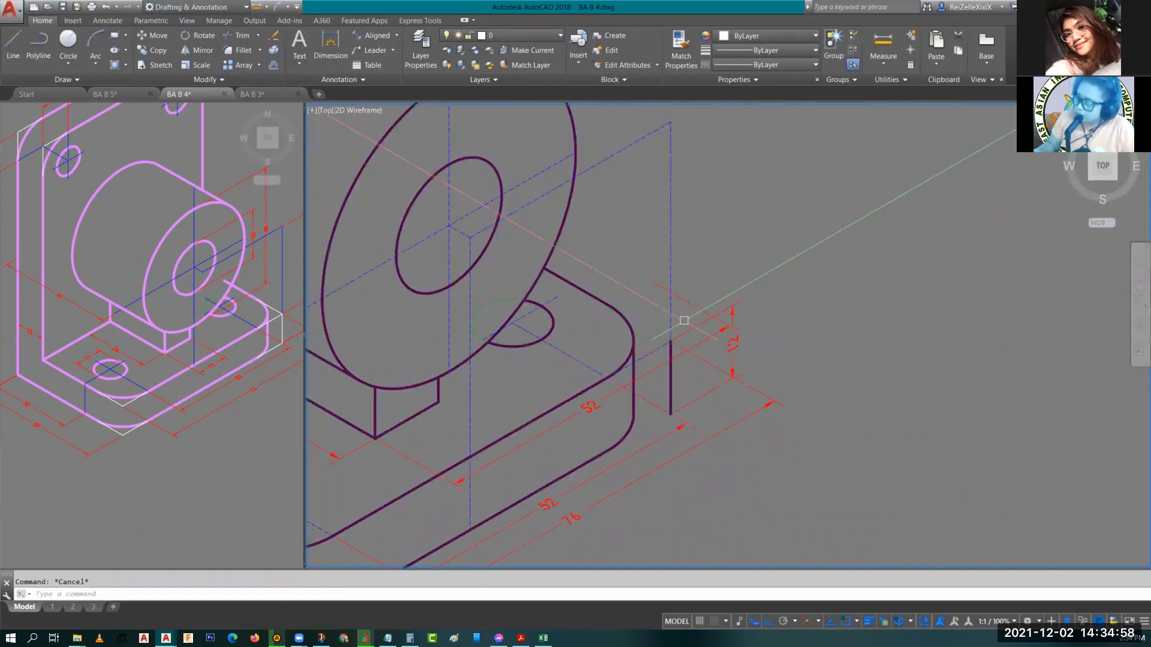
scroll(697, 296, "up", 2)
left_click(698, 295)
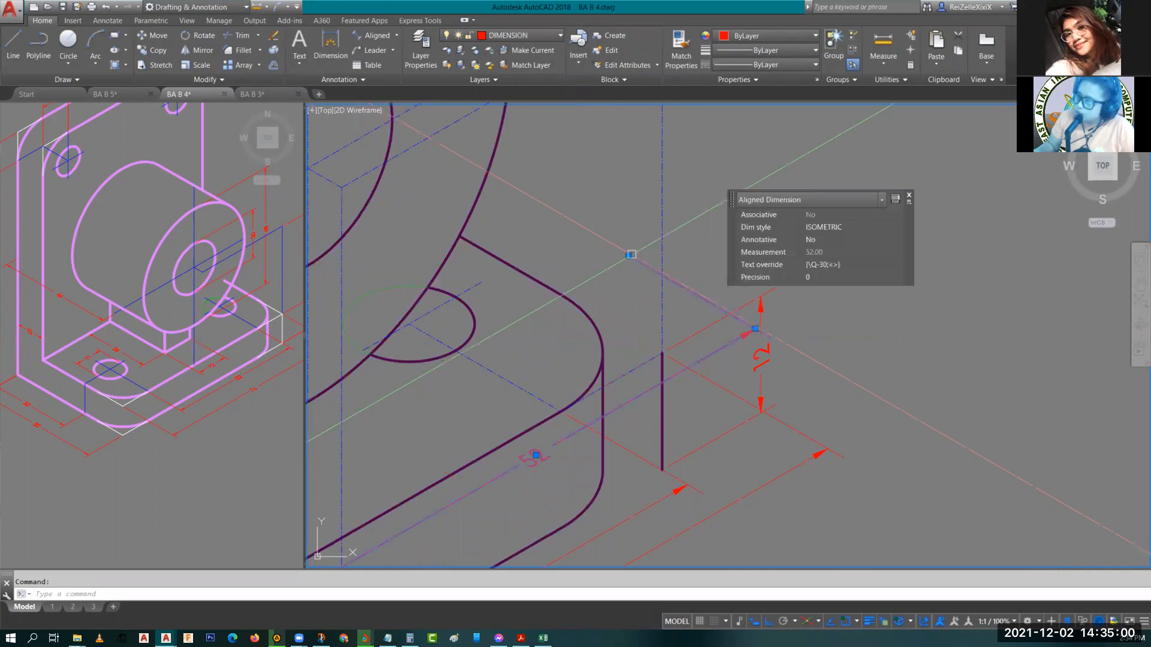
left_click(631, 254)
scroll(755, 328, "down", 2)
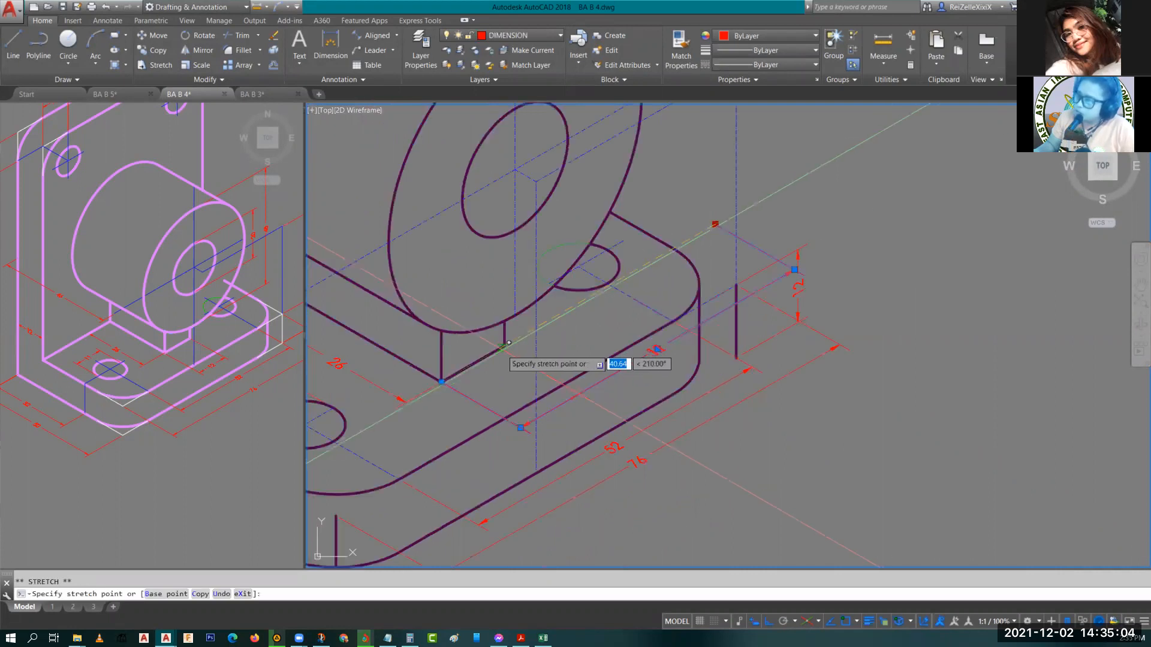
key("Escape")
left_click(580, 380)
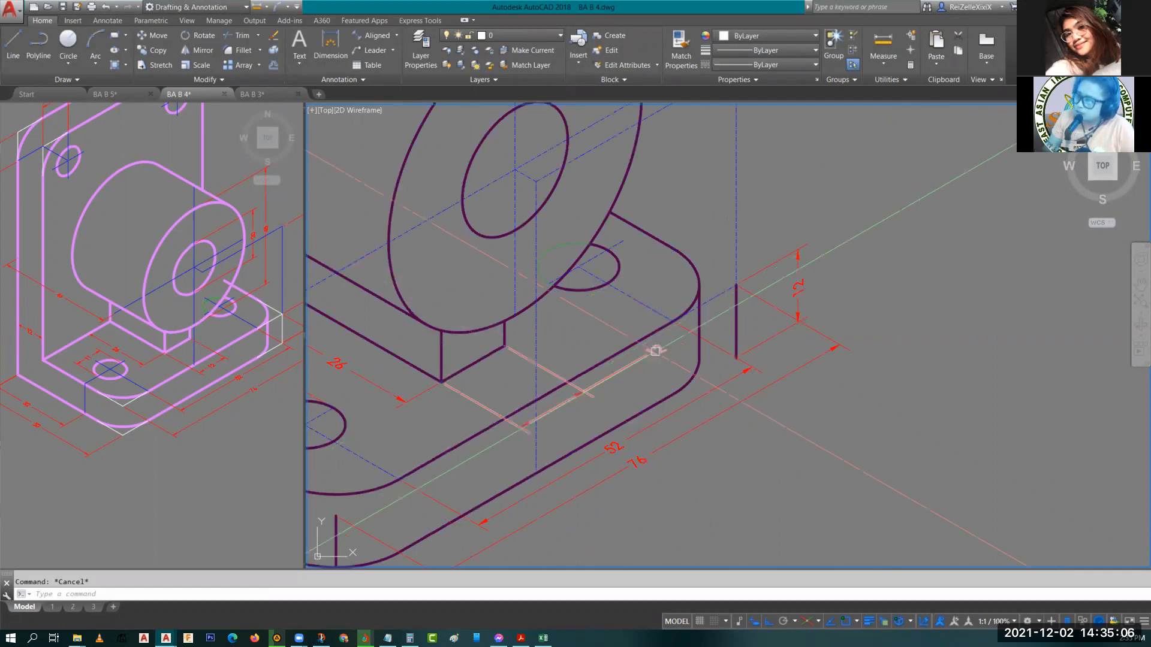
Reposition the 12 dimension's line closer to the boss's lower edge.
left_click(658, 348)
left_click(548, 410)
key("Escape")
scroll(565, 409, "up", 4)
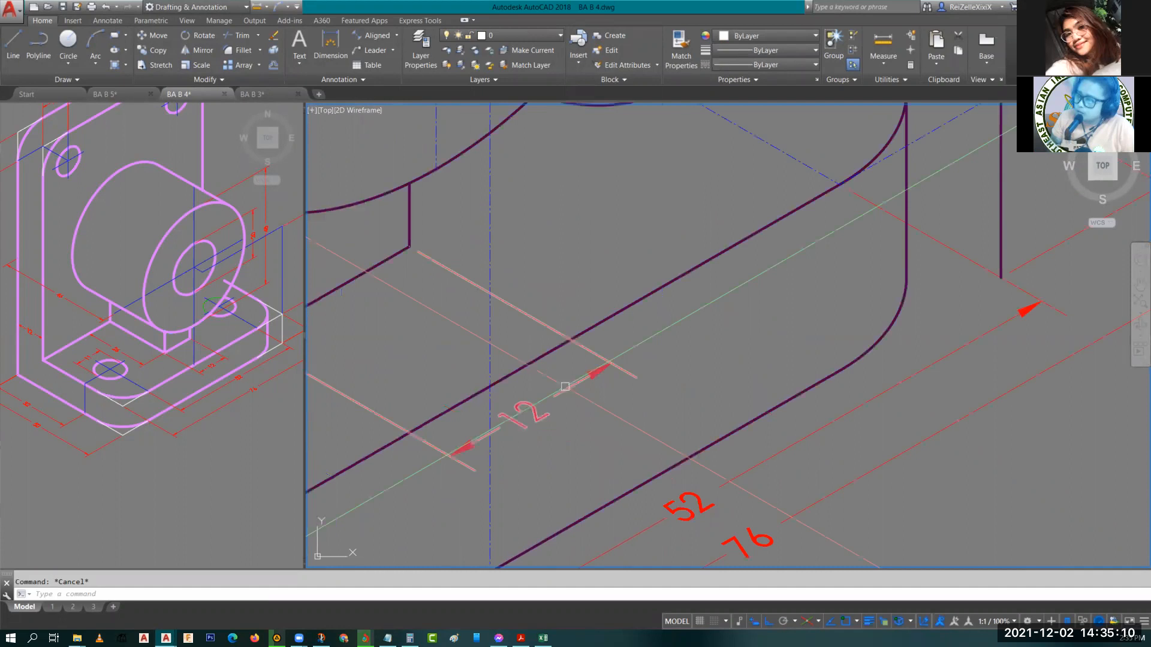
left_click(565, 388)
mouse_move(584, 376)
middle_mouse_down()
mouse_move(562, 364)
mouse_move(499, 393)
middle_mouse_up()
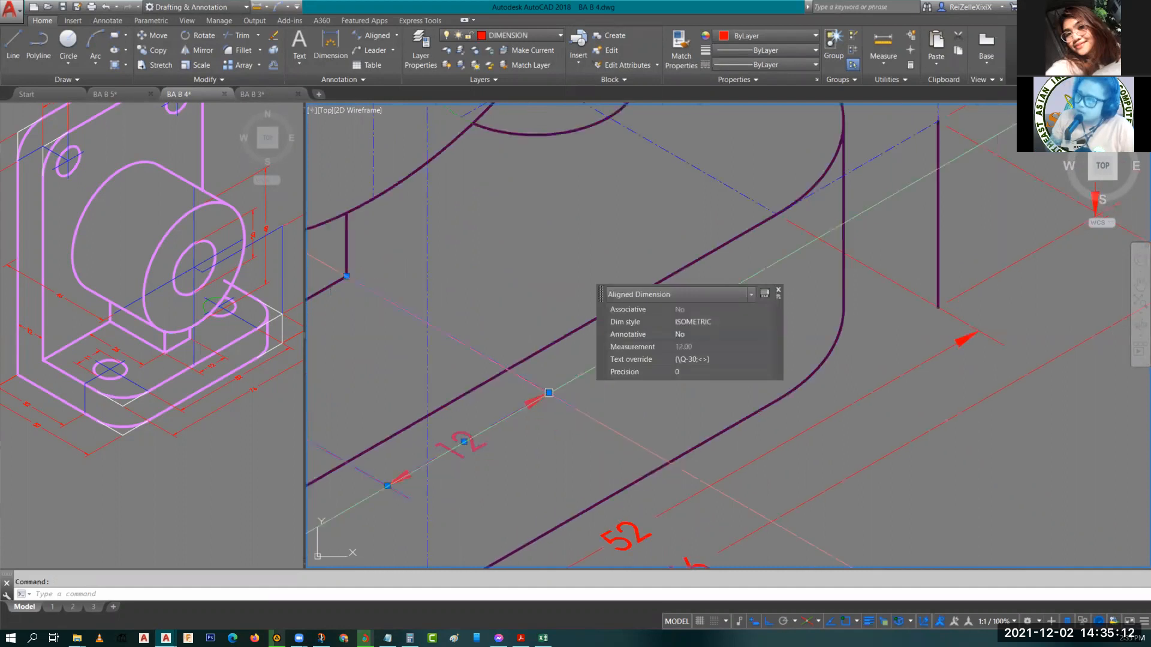
left_click(548, 392)
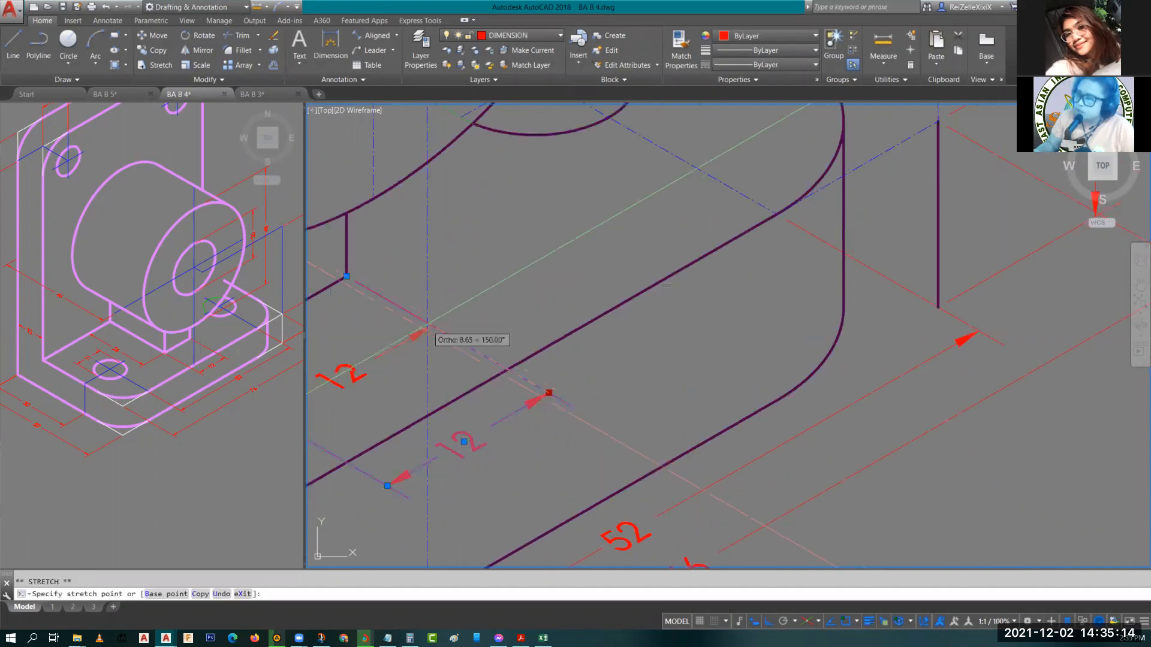
key("Escape")
scroll(576, 383, "down", 4)
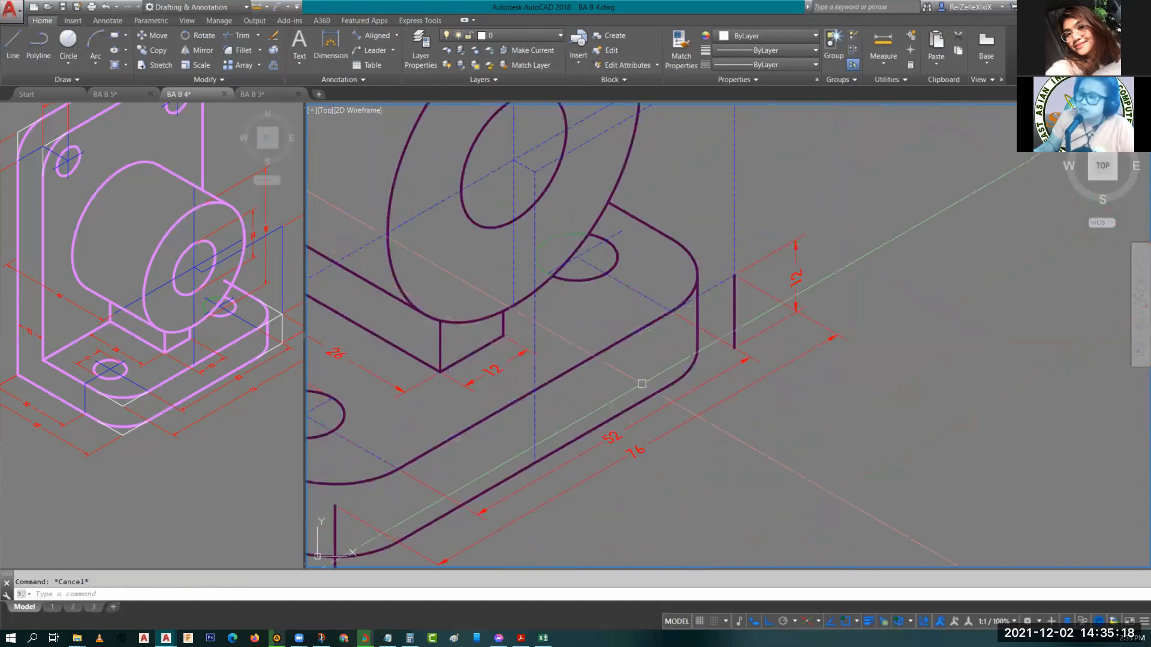
Copy the vertical 12 base-thickness dimension up to the top of the boss cylinder.
scroll(641, 383, "down", 2)
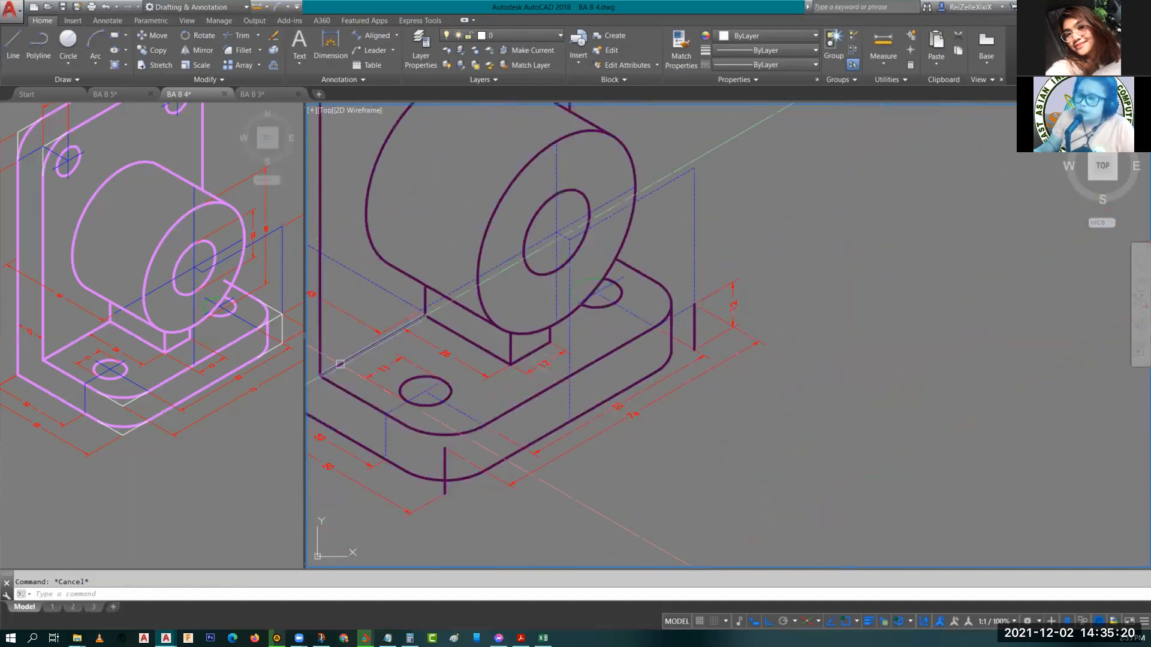
scroll(641, 321, "down", 2)
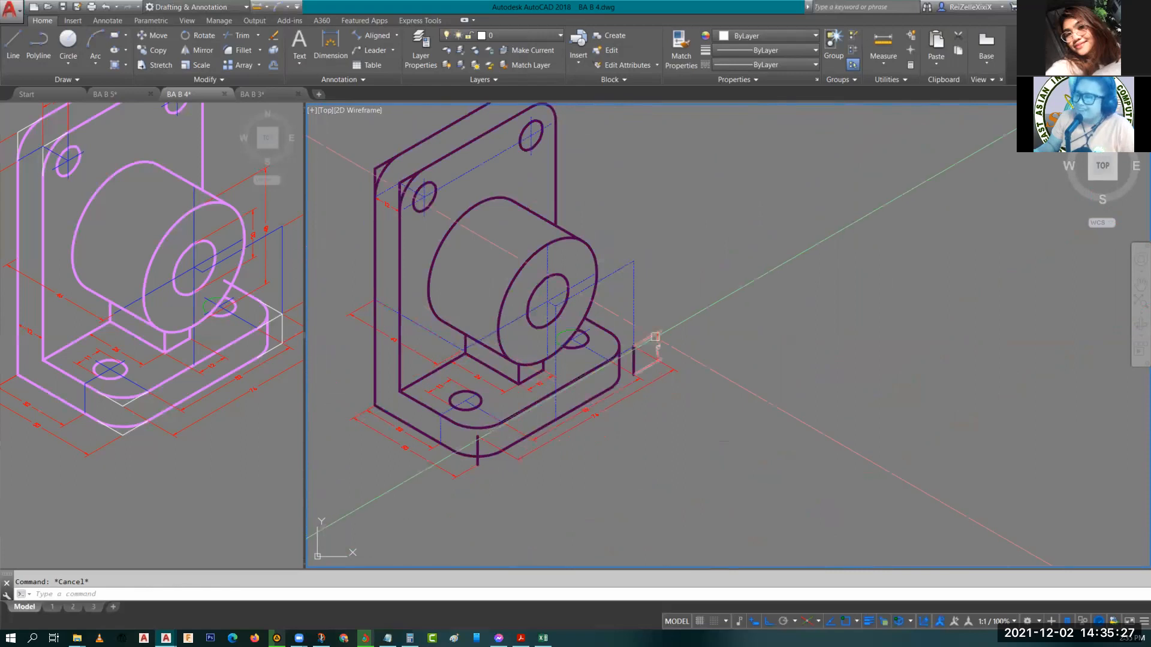
left_click(655, 337)
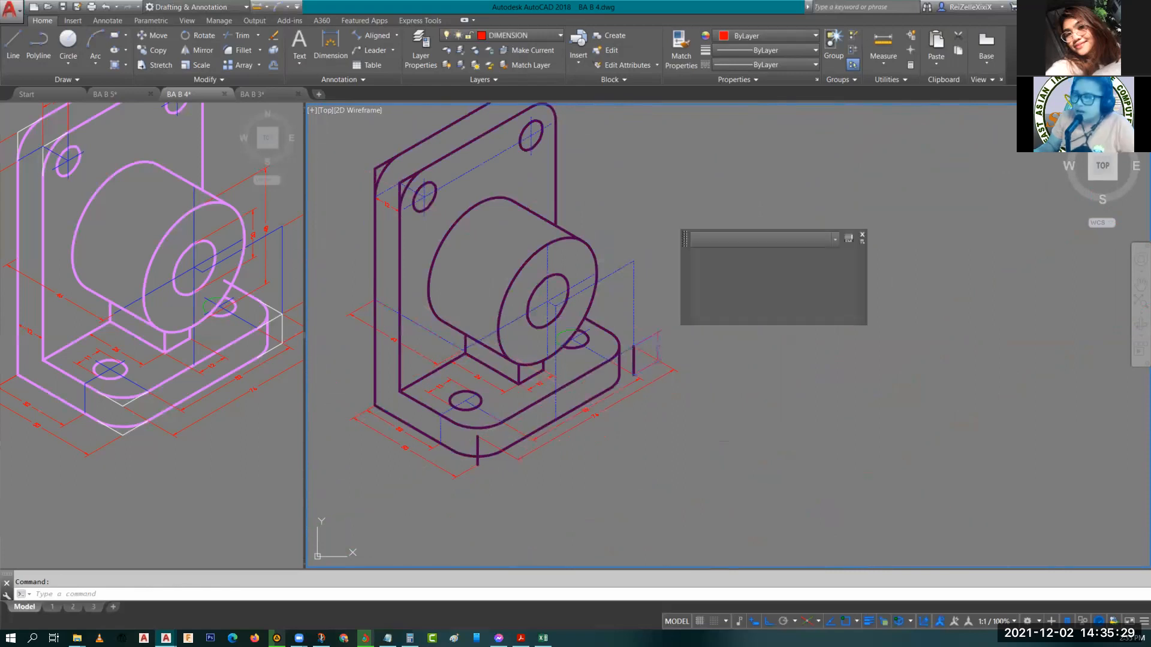
type("co")
key("Return")
left_click(641, 338)
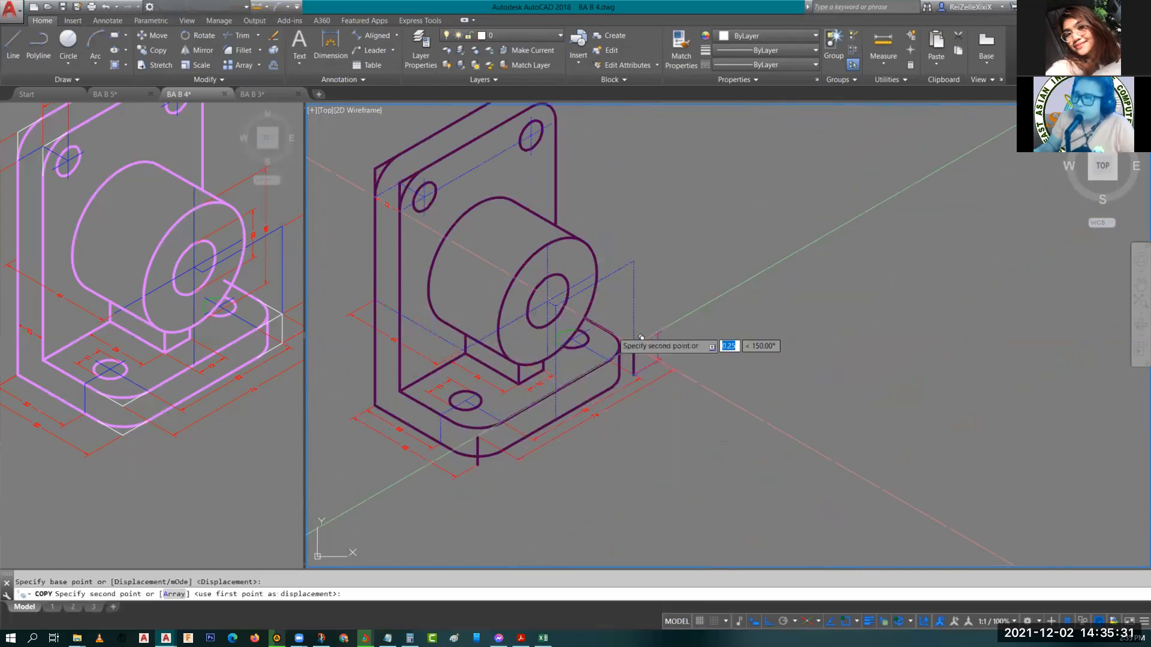
scroll(545, 282, "up", 5)
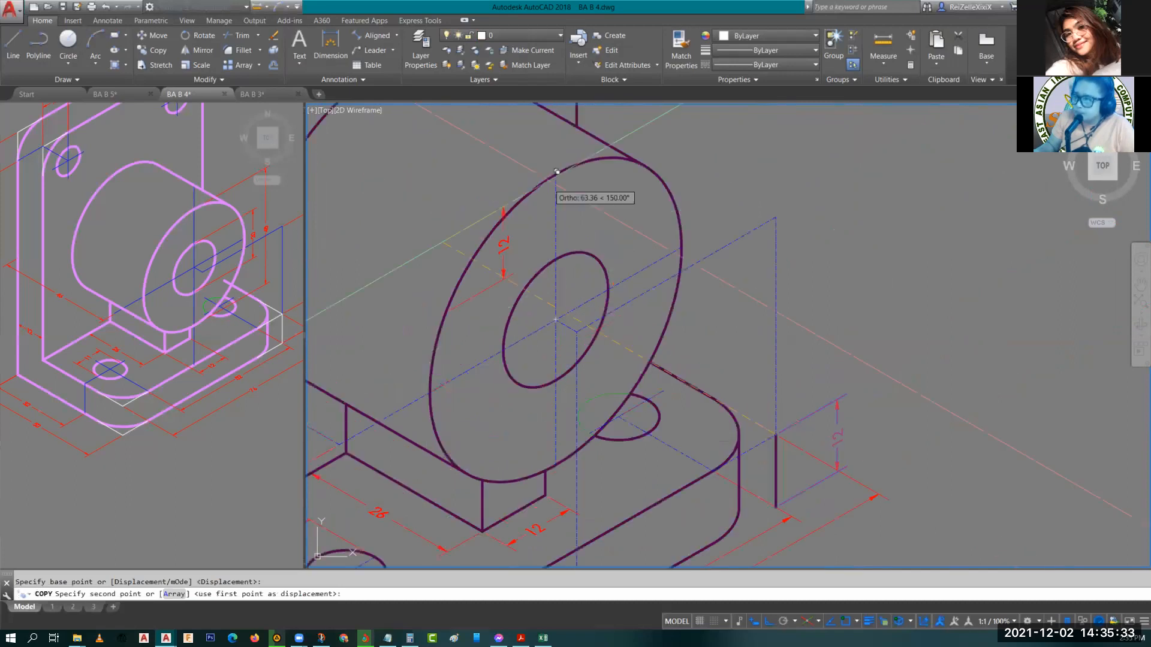
left_click(556, 173)
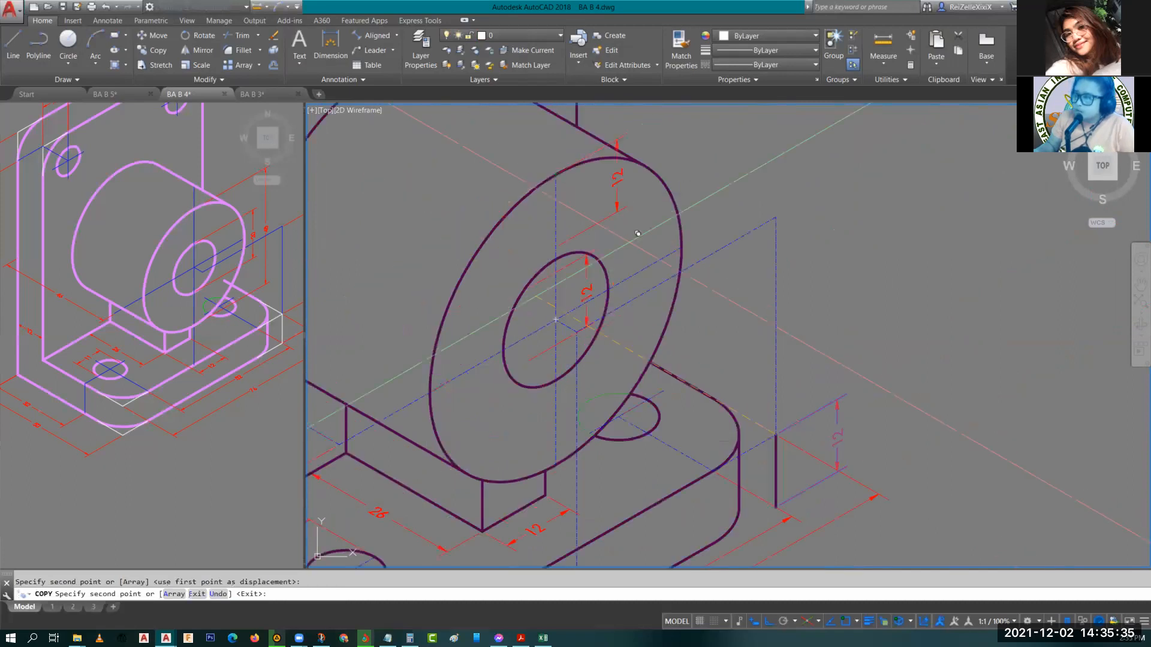
key("Escape")
Move the copied dimension's line outward from the cylinder.
left_click(617, 183)
left_click(617, 177)
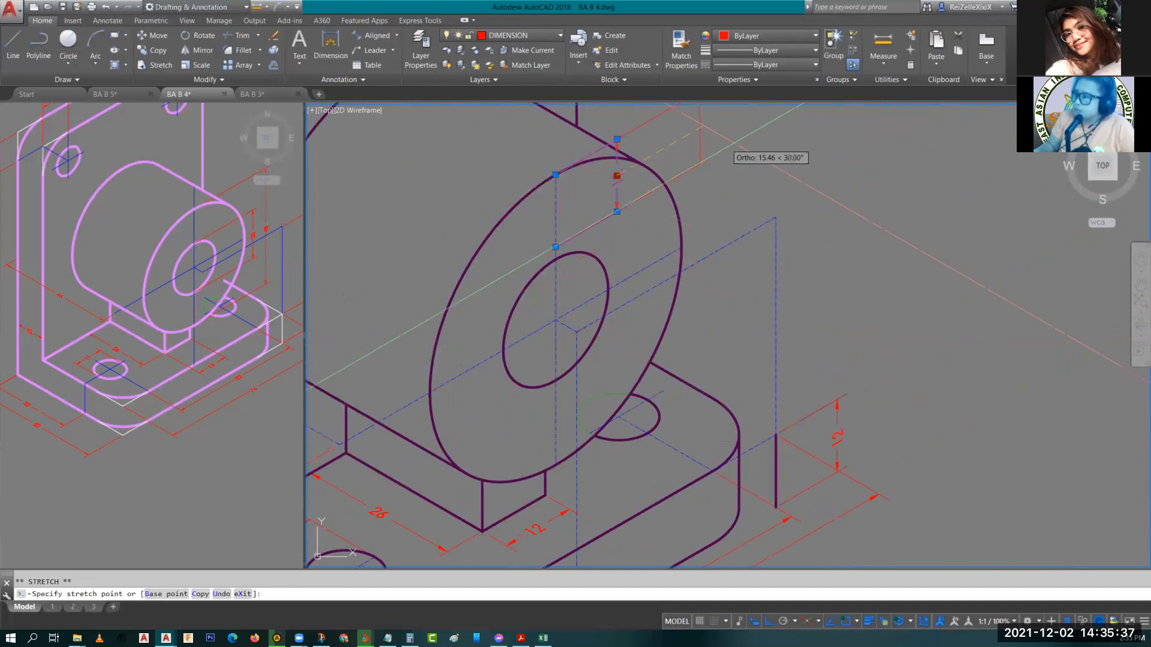
mouse_move(755, 148)
middle_mouse_down()
mouse_move(763, 216)
mouse_move(750, 257)
middle_mouse_up()
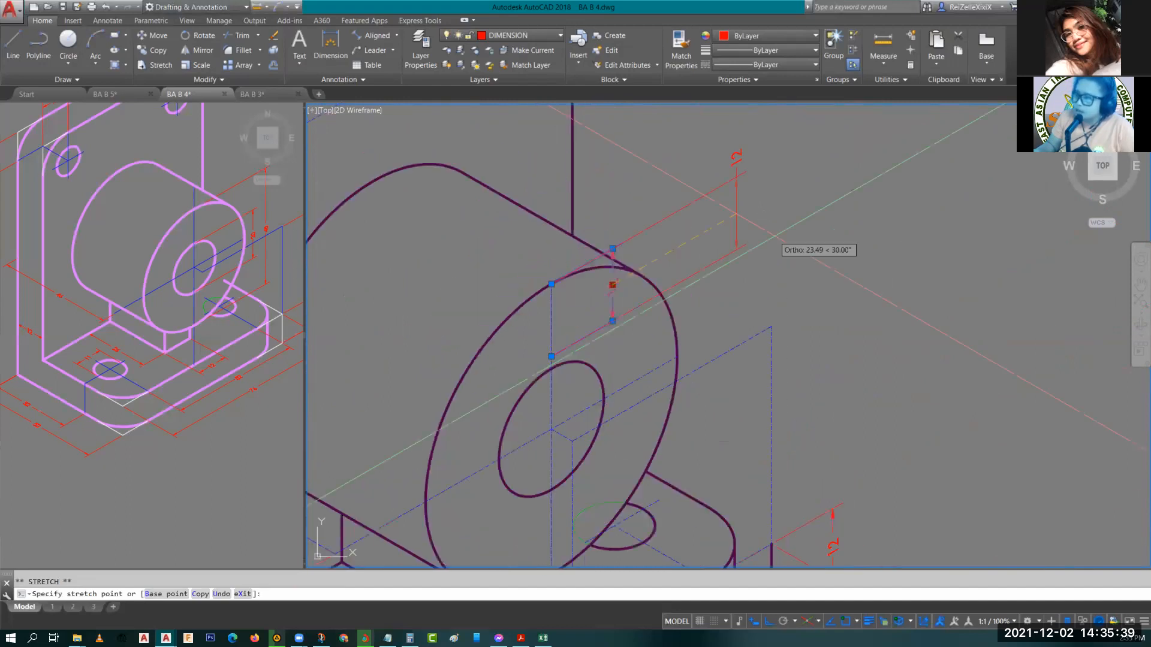
key("Escape")
key("Escape")
Stretch the copied dimension's lower endpoint down to the base.
left_click(703, 271)
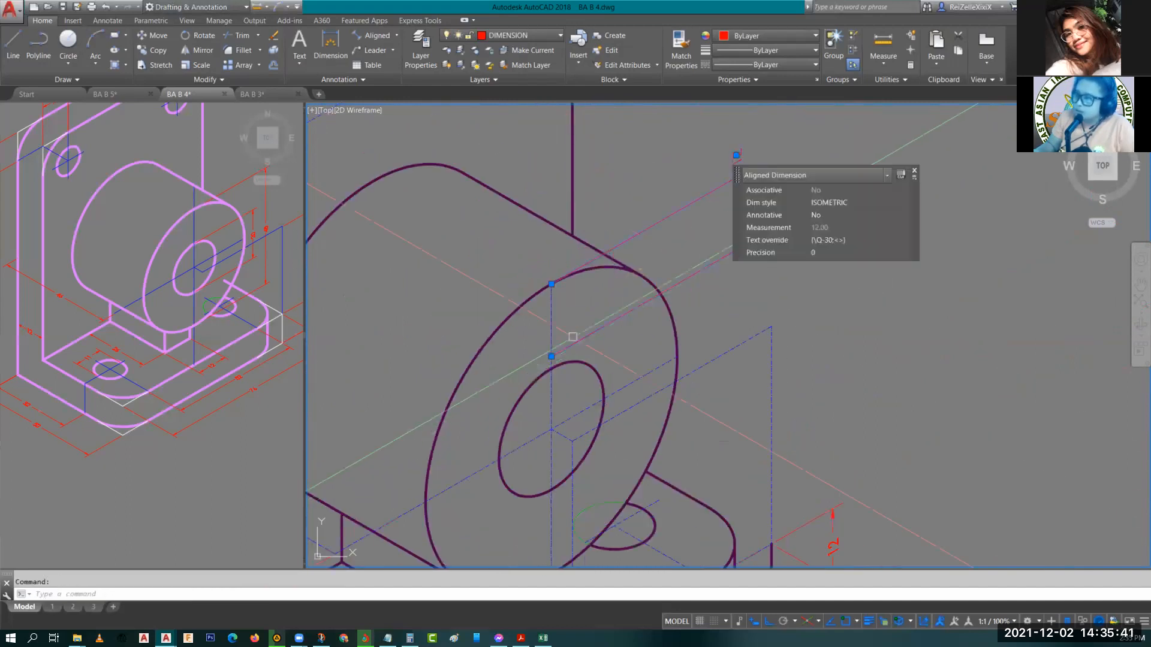
left_click(551, 357)
scroll(552, 357, "down", 2)
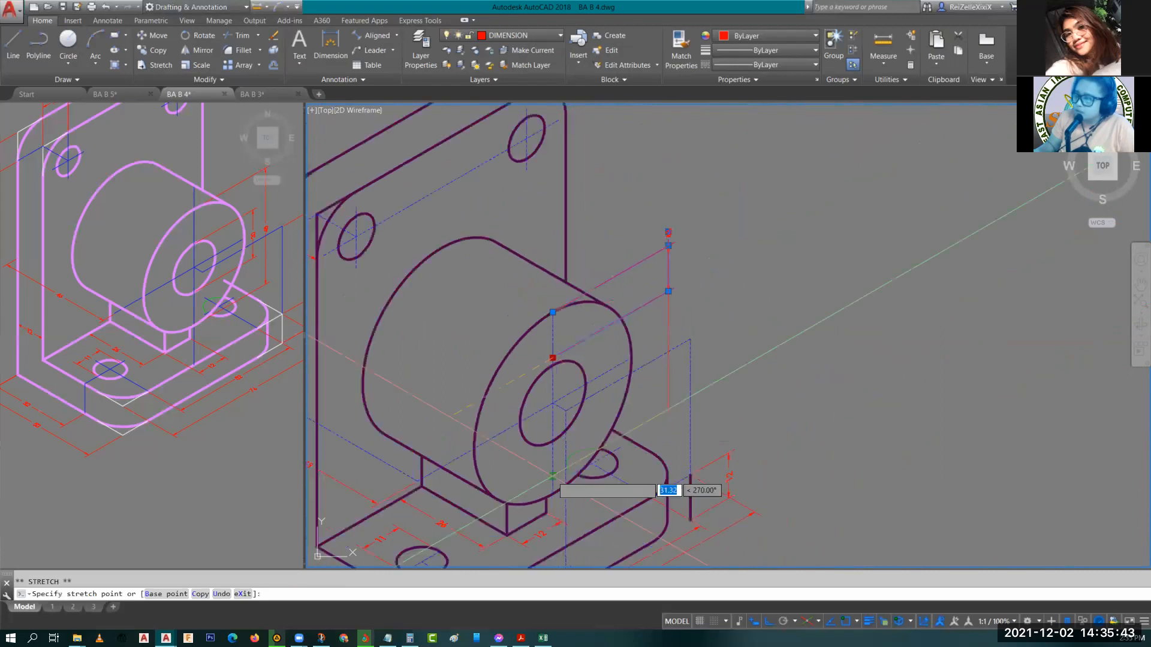
key("Escape")
key("Escape")
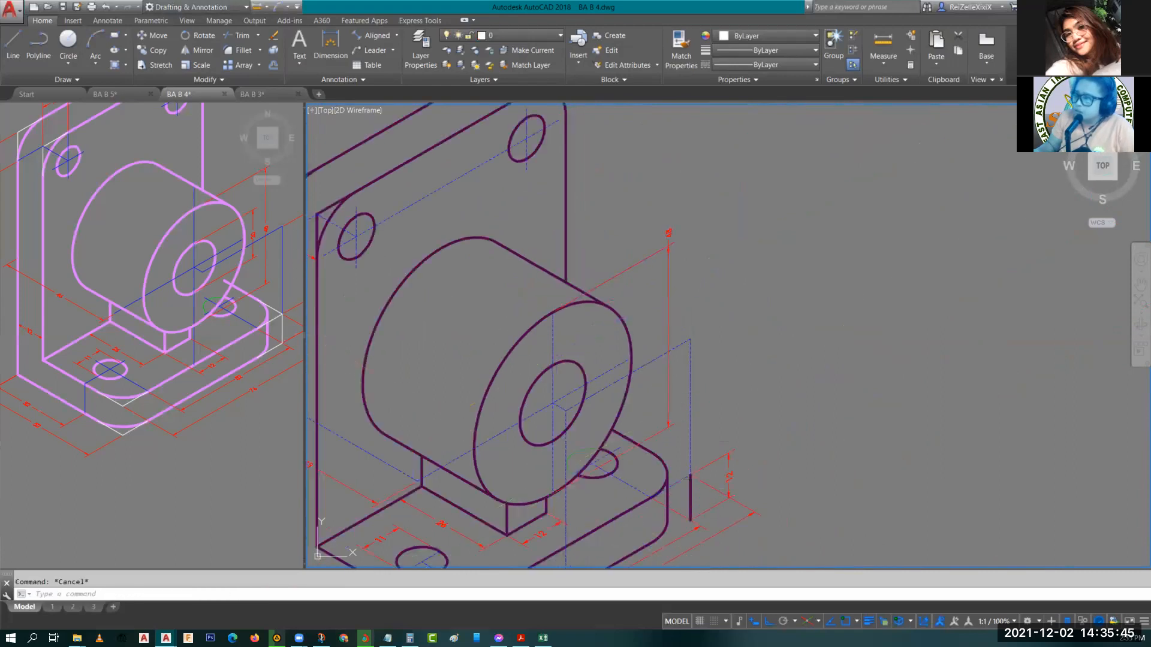
Reposition the vertical 40 dimension's line beside the boss.
left_click(668, 232)
left_click(669, 231)
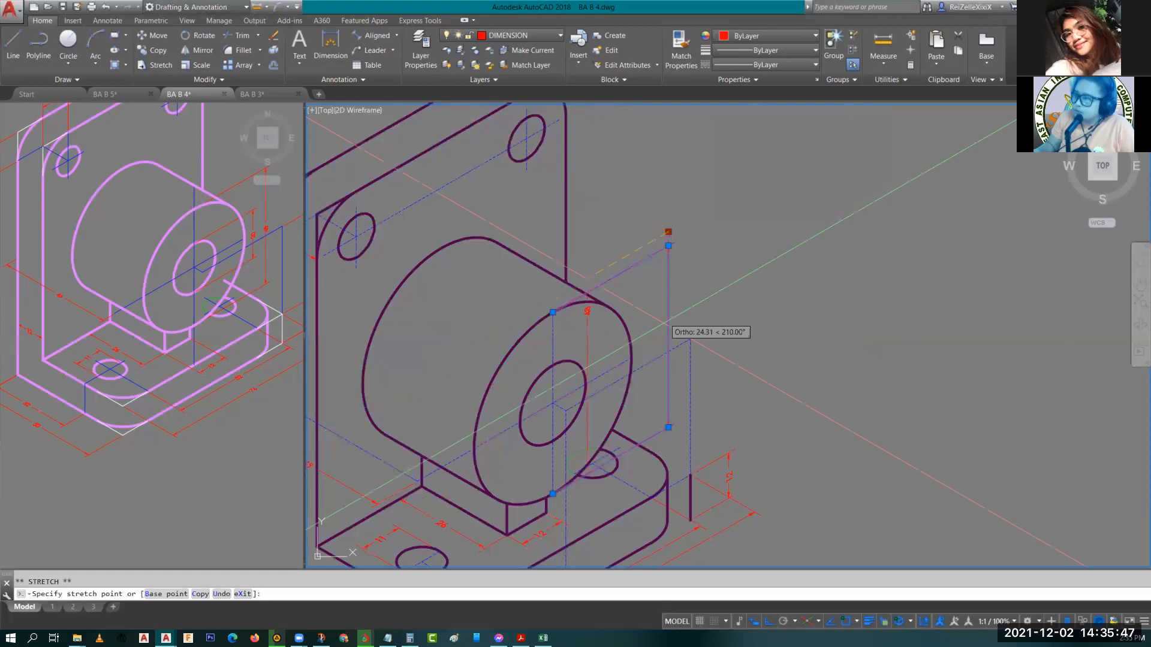
left_click(671, 325)
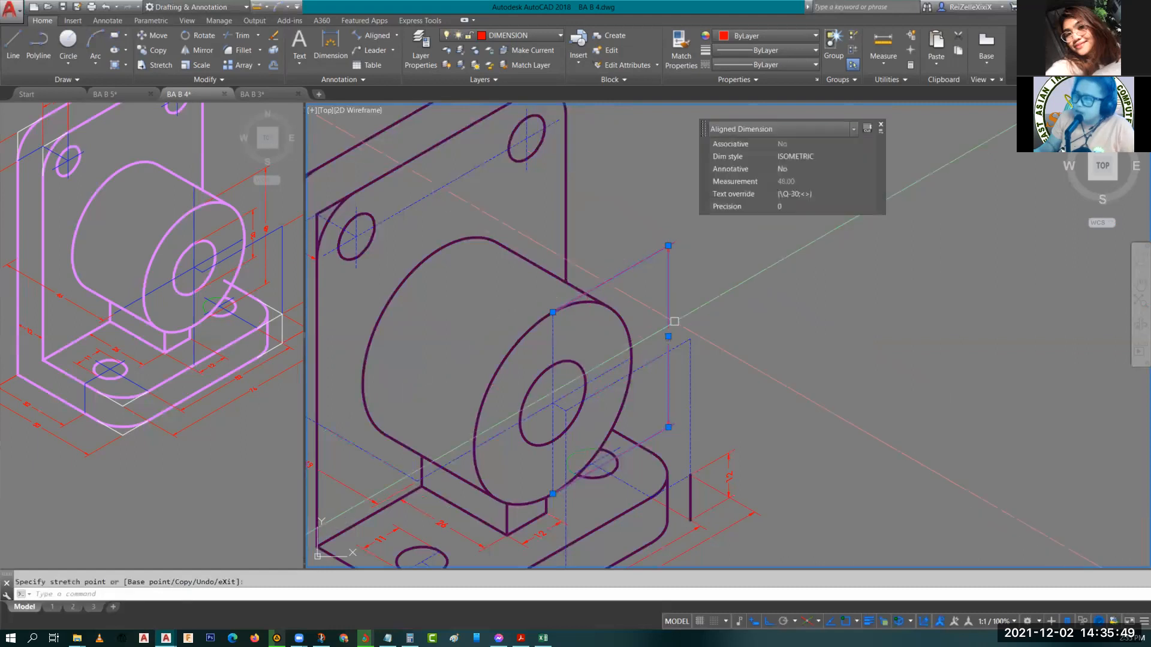
key("Escape")
scroll(650, 368, "up", 4)
middle_click_drag(650, 368, 624, 391)
scroll(696, 318, "down", 5)
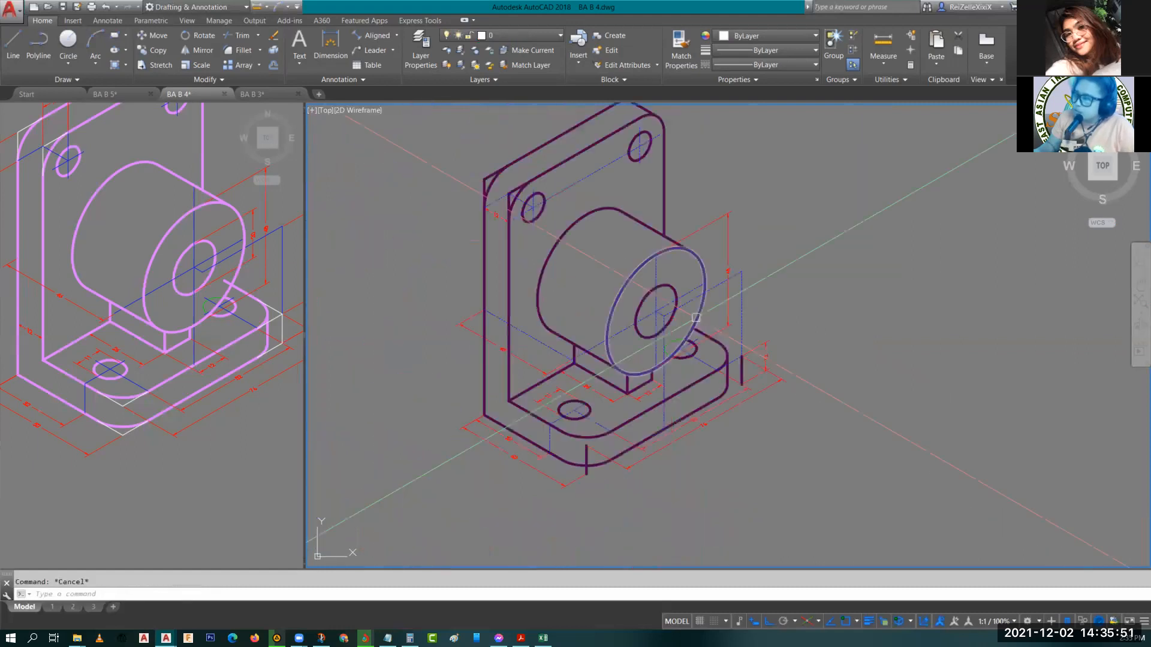
Copy the 48 dimension down to an intersection on the cylinder's vertical centre line.
left_click(727, 271)
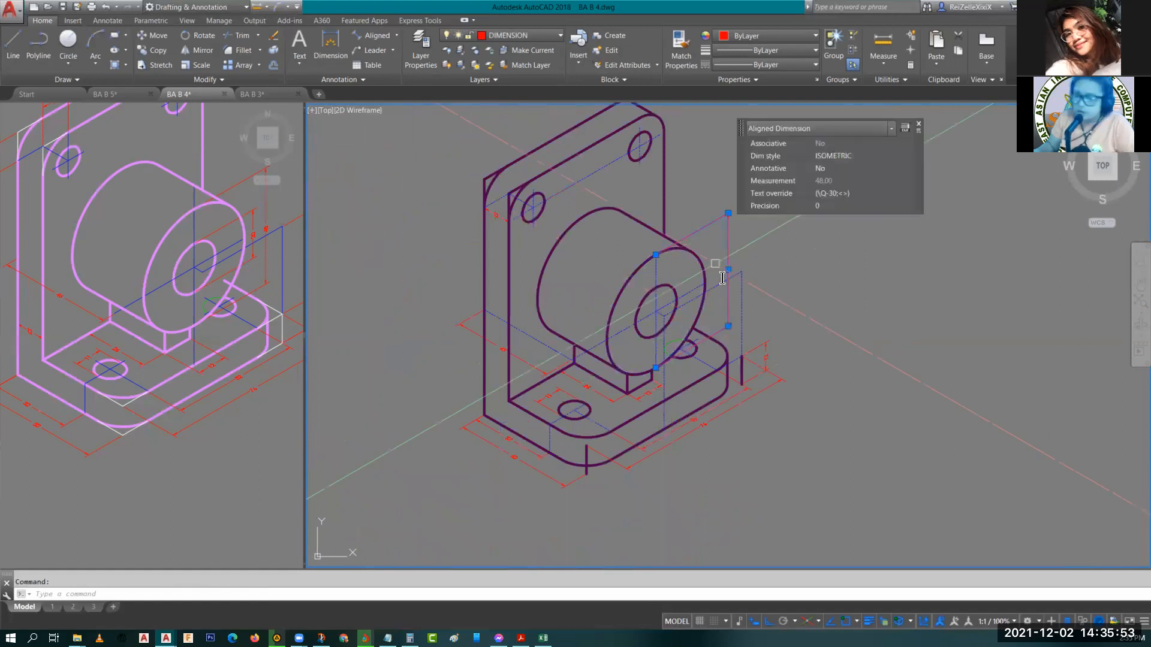
type("co")
key("Return")
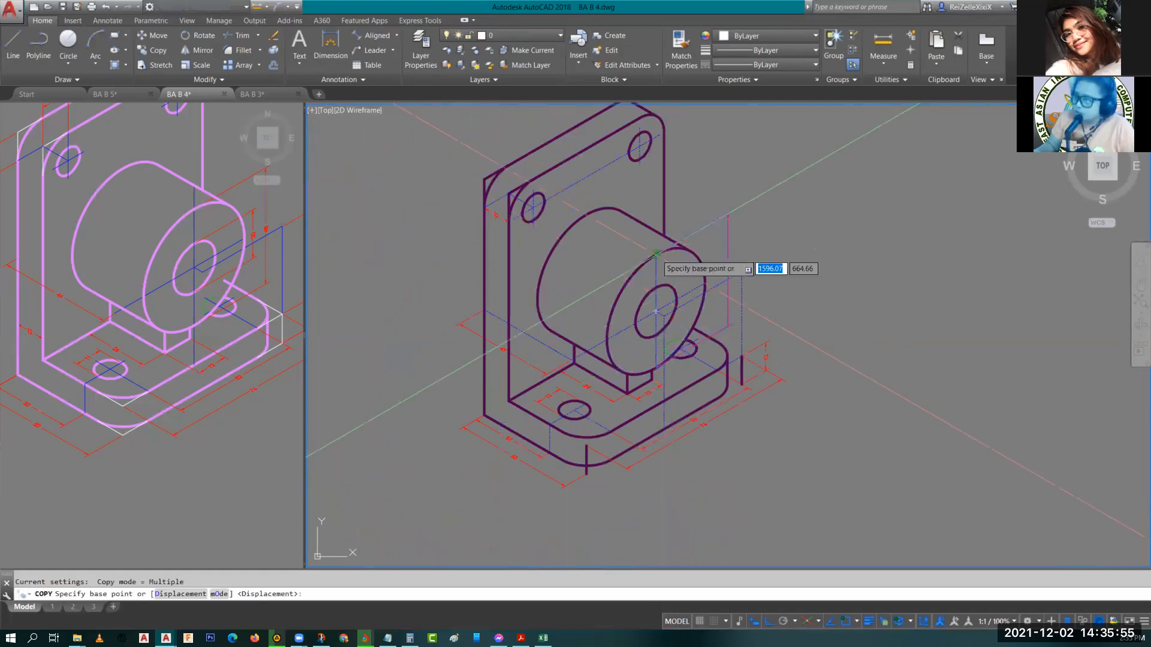
left_click(656, 253)
scroll(655, 290, "up", 4)
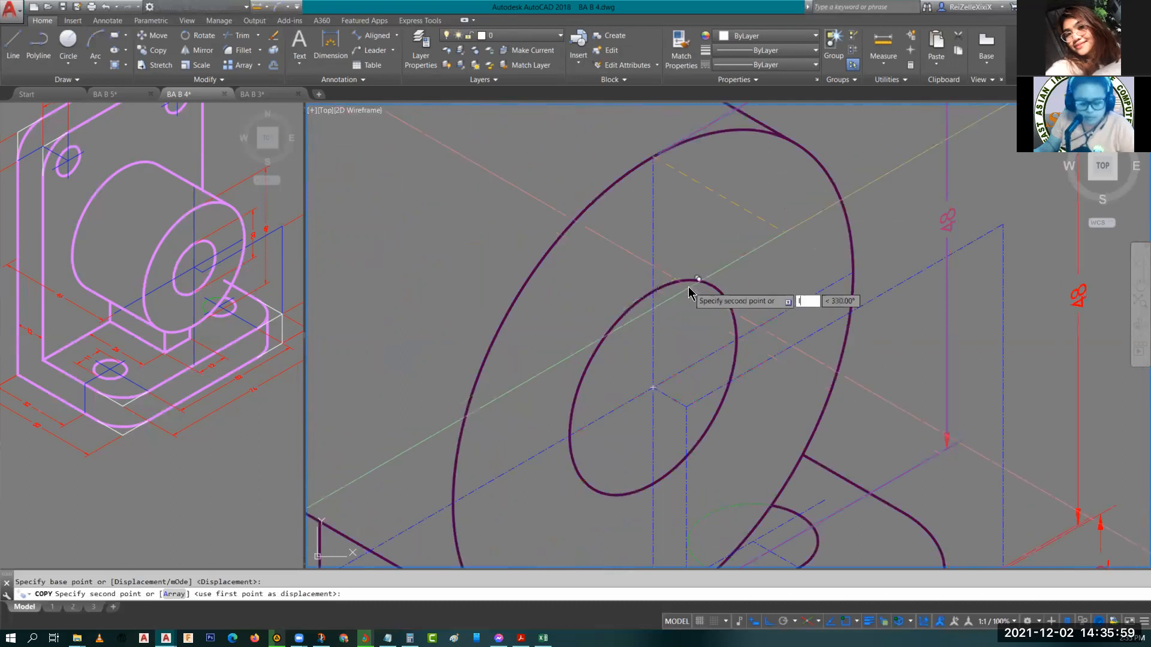
type("int")
key("Return")
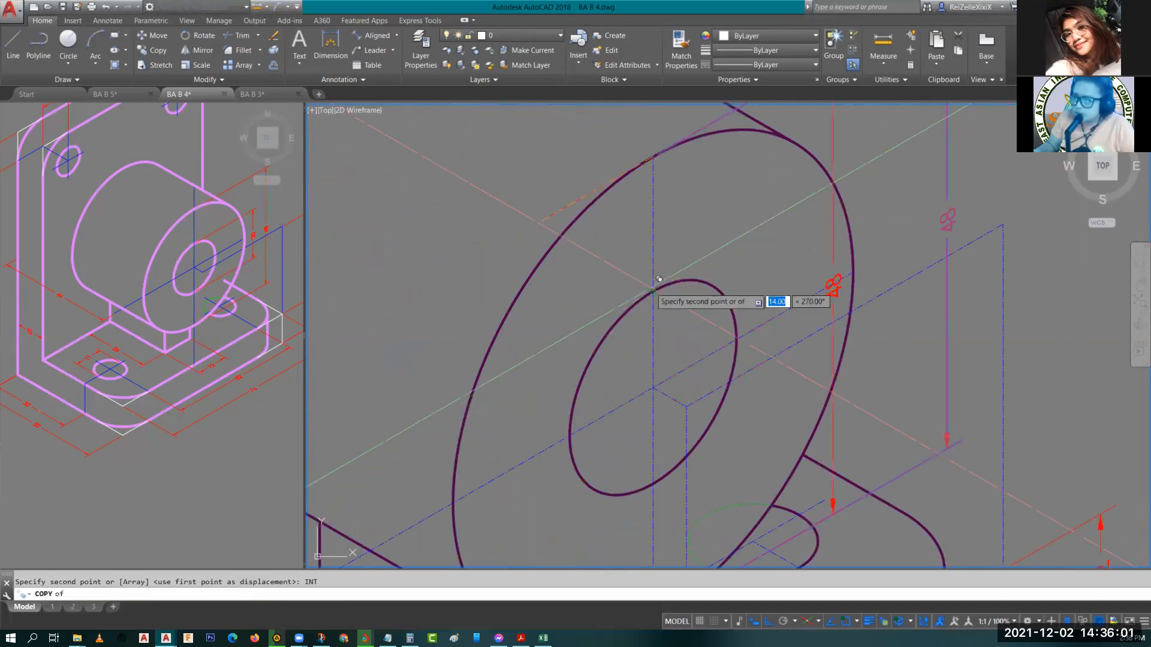
left_click(654, 291)
key("Escape")
Stretch the copied dimension's endpoints onto the hole's top and bottom edges to dimension the 20 hole.
scroll(759, 186, "down", 3)
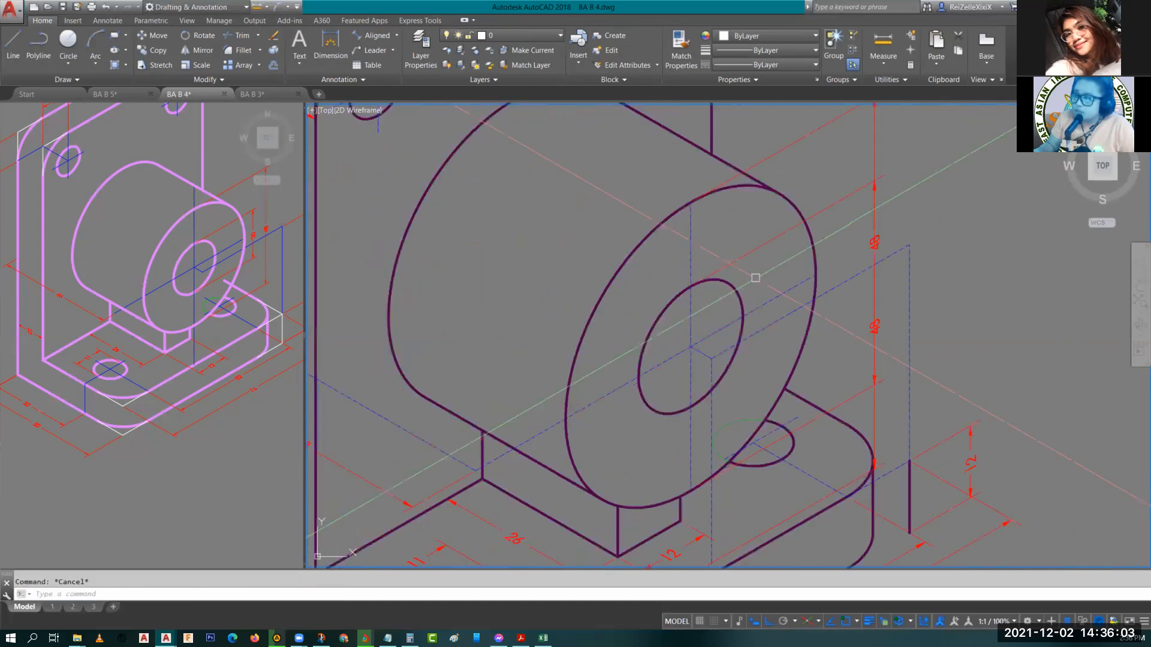
left_click(760, 187)
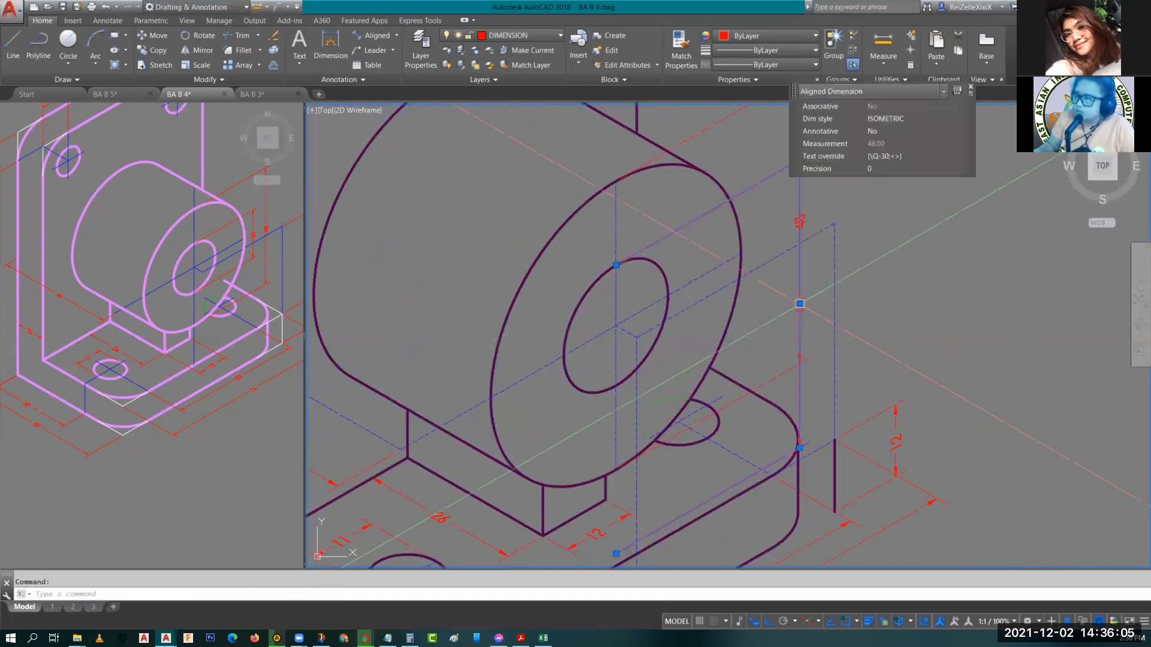
left_click(800, 303)
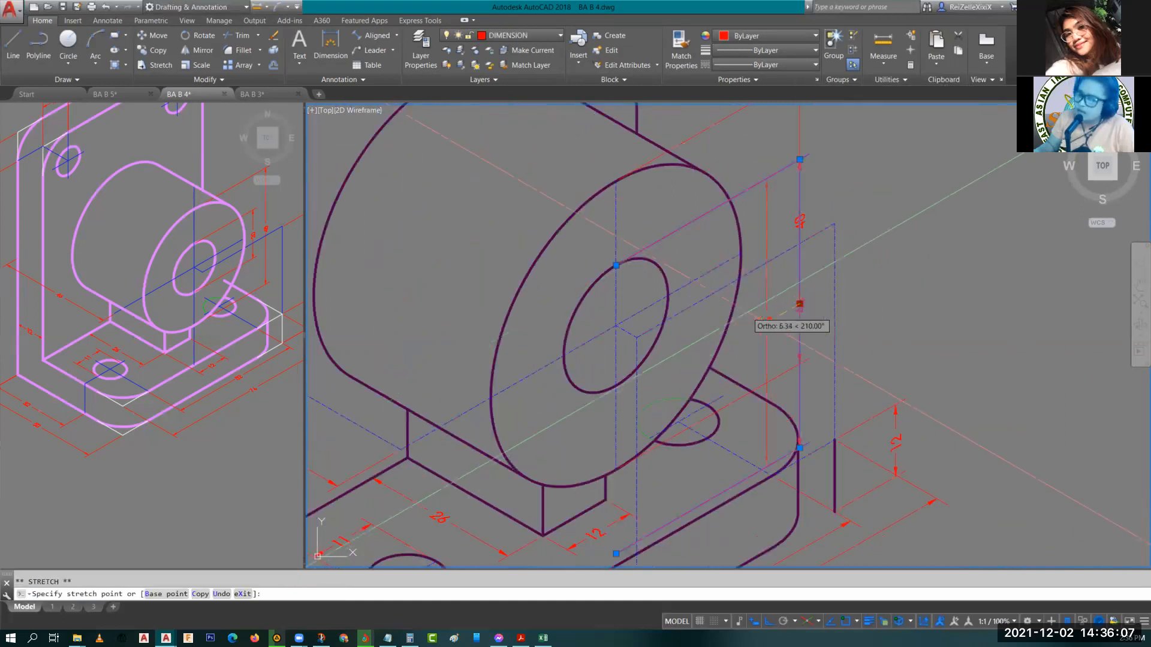
key("Escape")
key("Escape")
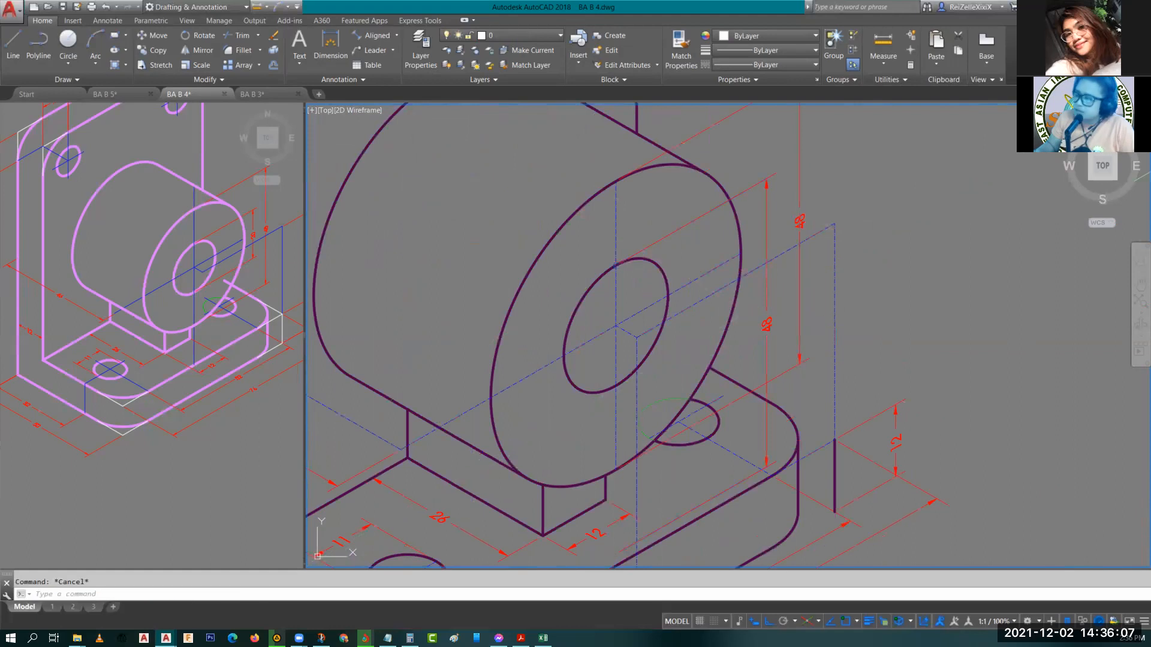
left_click(631, 543)
left_click(615, 553)
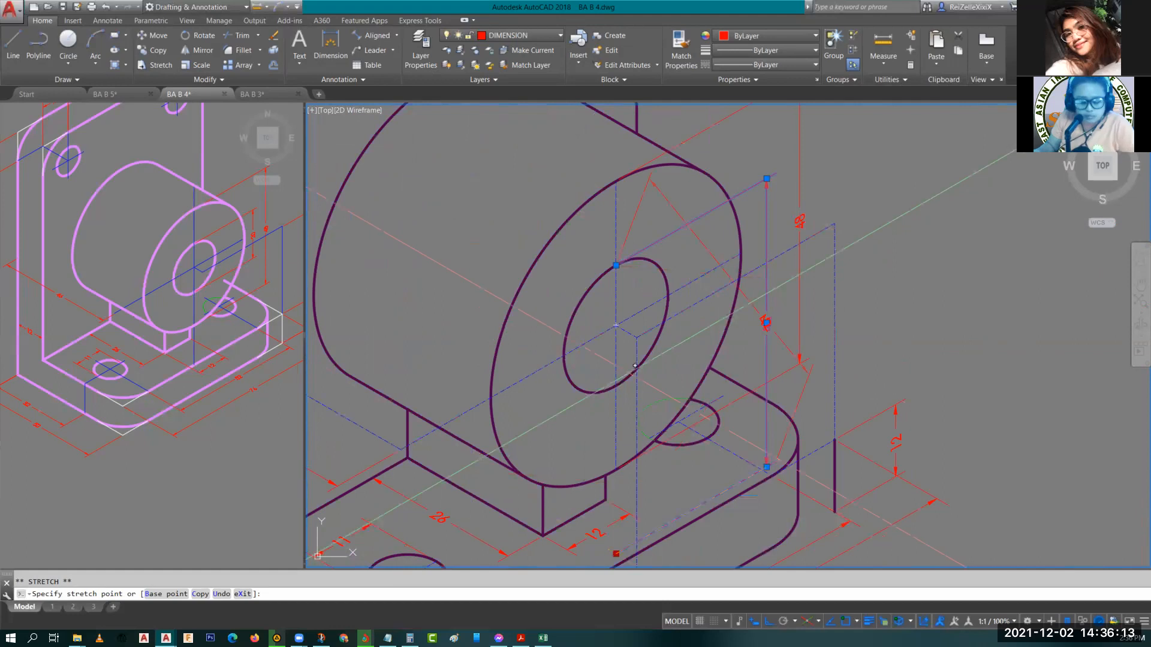
type("INT")
key("Return")
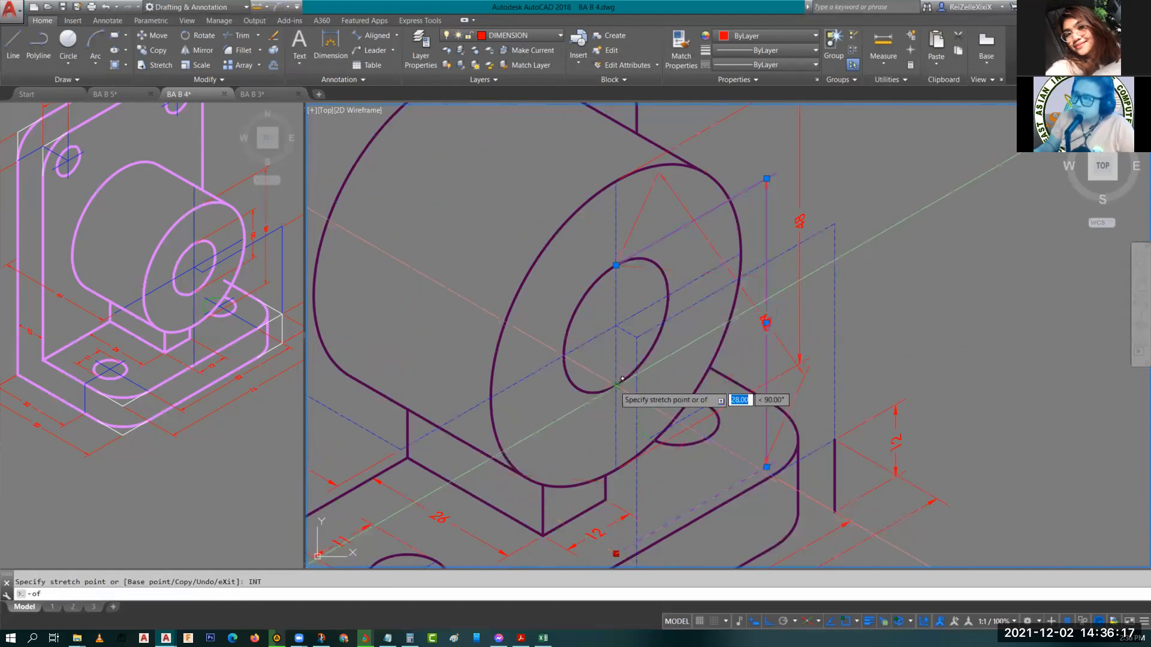
key("Escape")
Move the 20 hole dimension's text up along its dimension line.
left_click(766, 329)
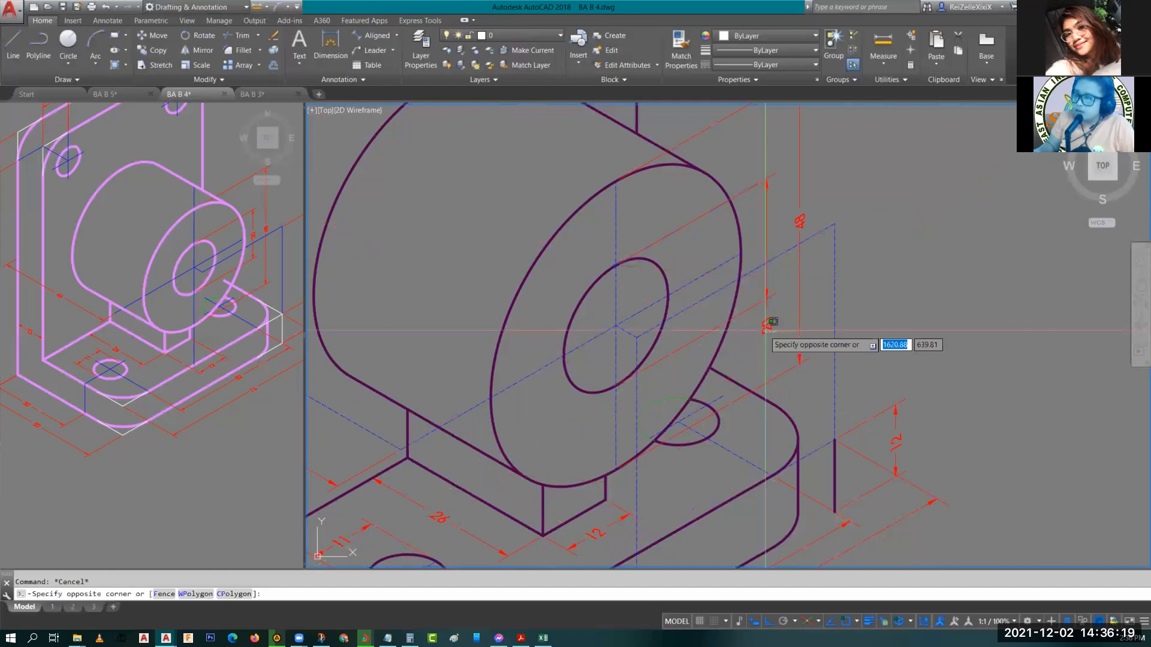
left_click(770, 323)
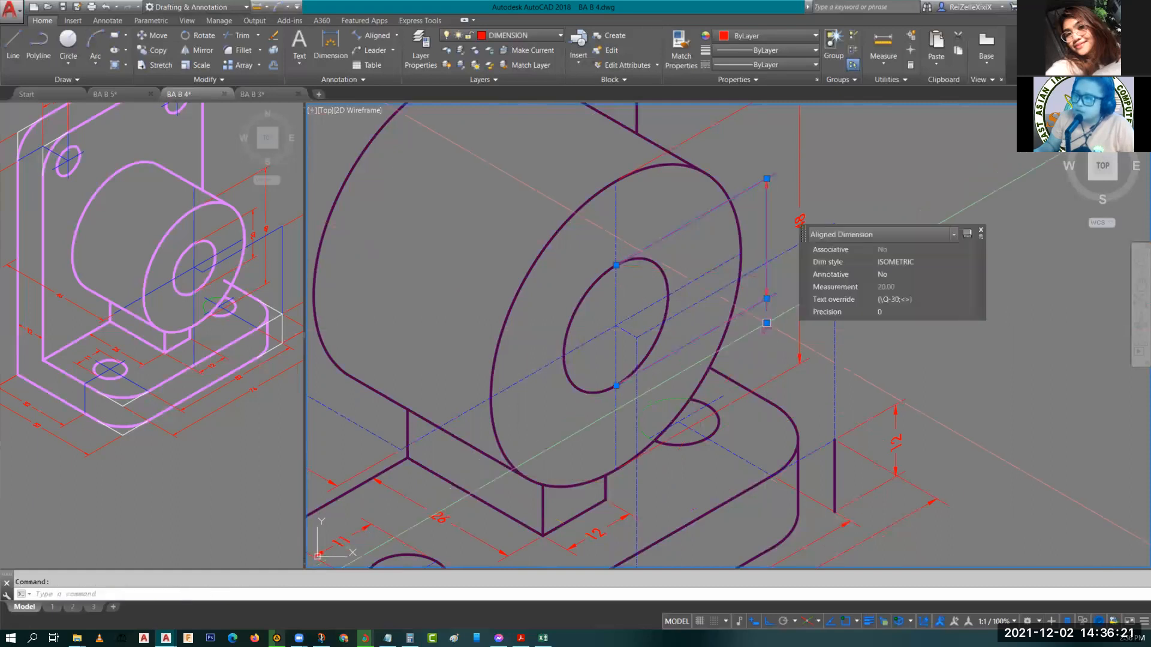
left_click(766, 324)
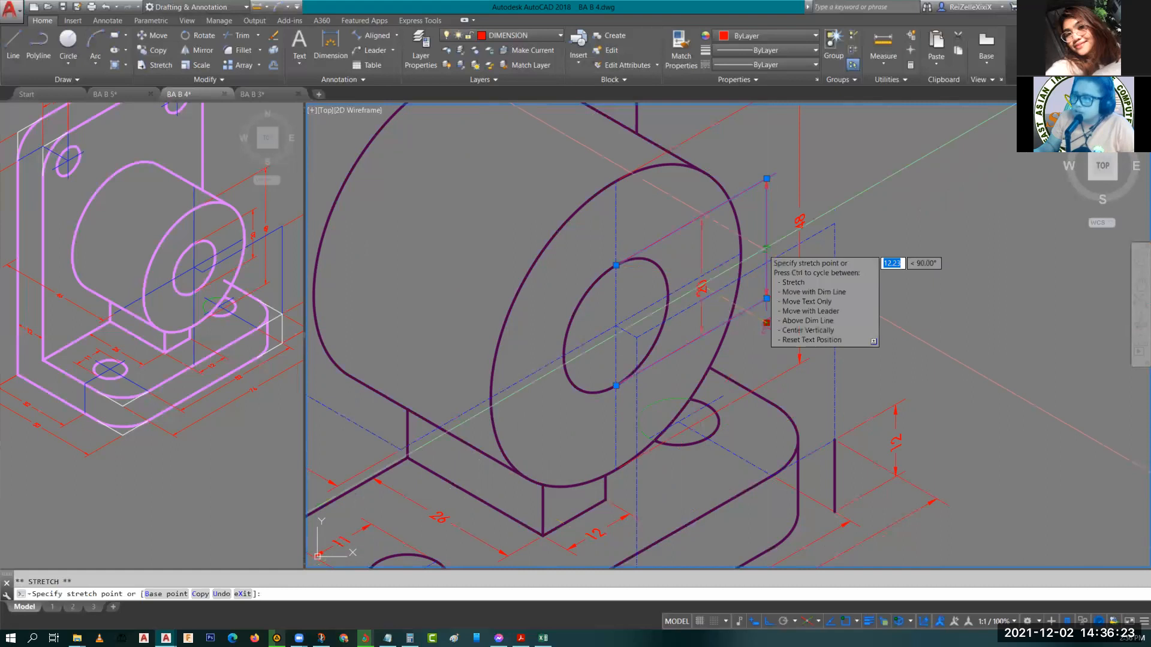
left_click(770, 260)
key("Escape")
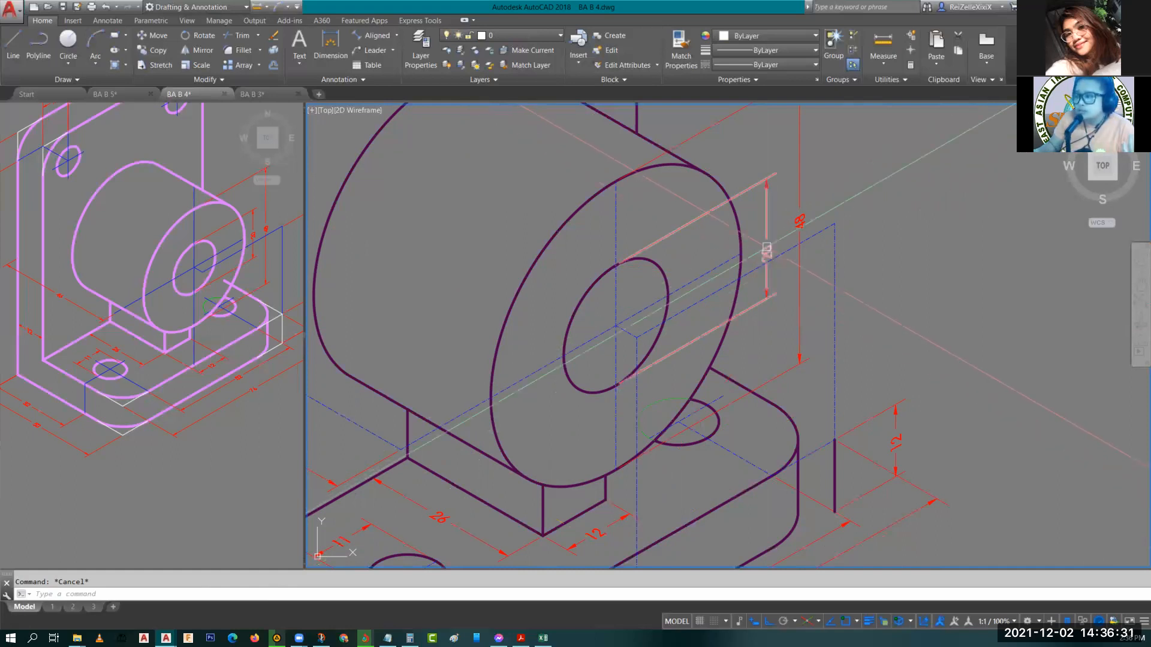
left_click(766, 249)
left_click(767, 250)
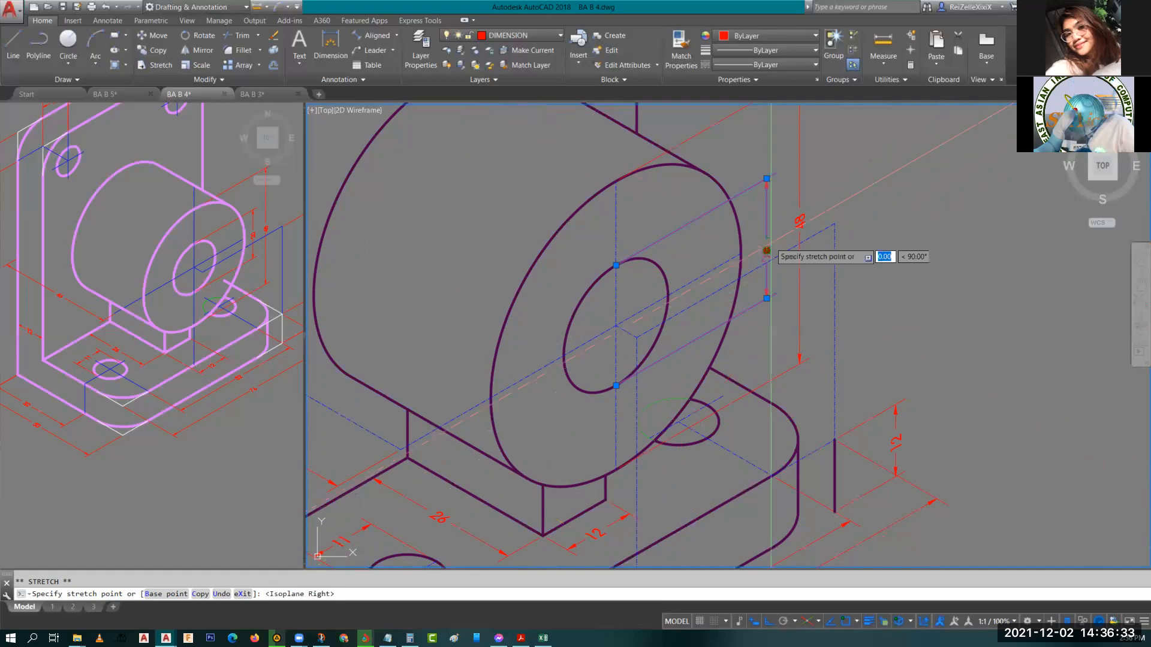
key("Escape")
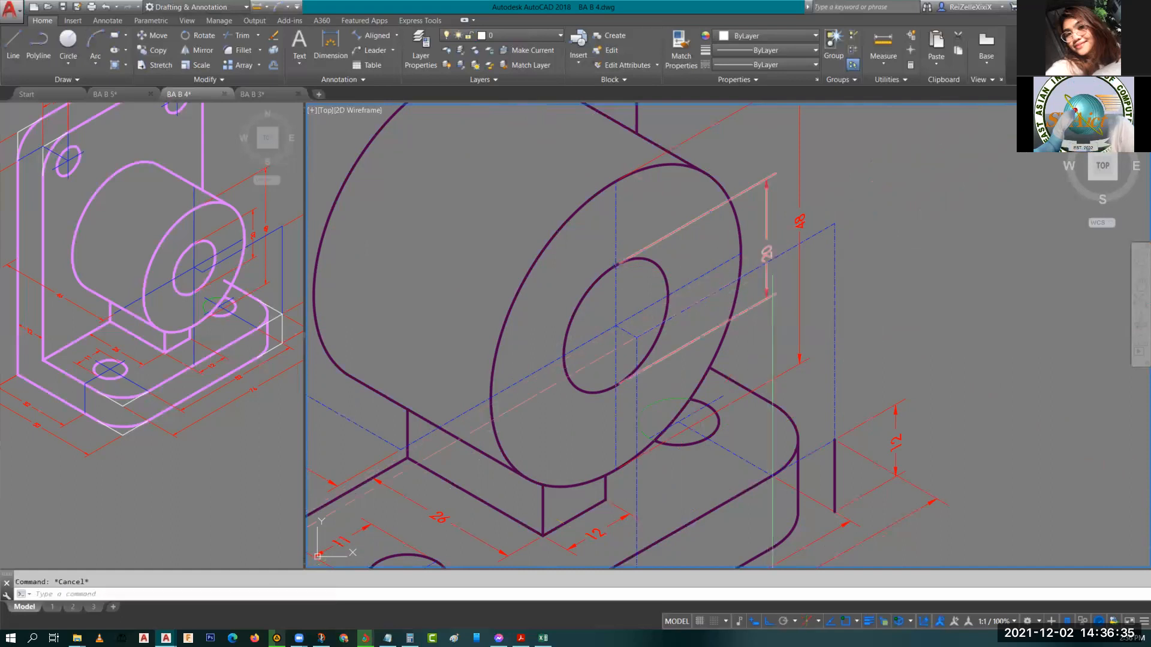
left_click(766, 251)
left_click(767, 251)
scroll(767, 251, "up", 2)
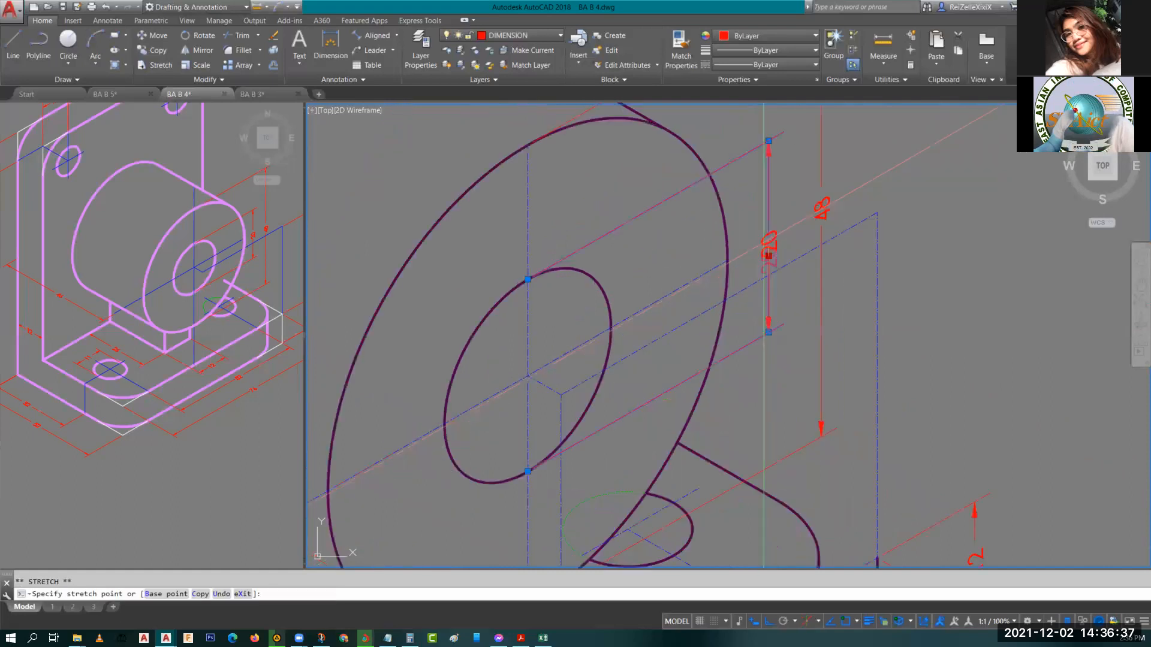
scroll(767, 243, "up", 2)
key("Escape")
scroll(773, 236, "down", 3)
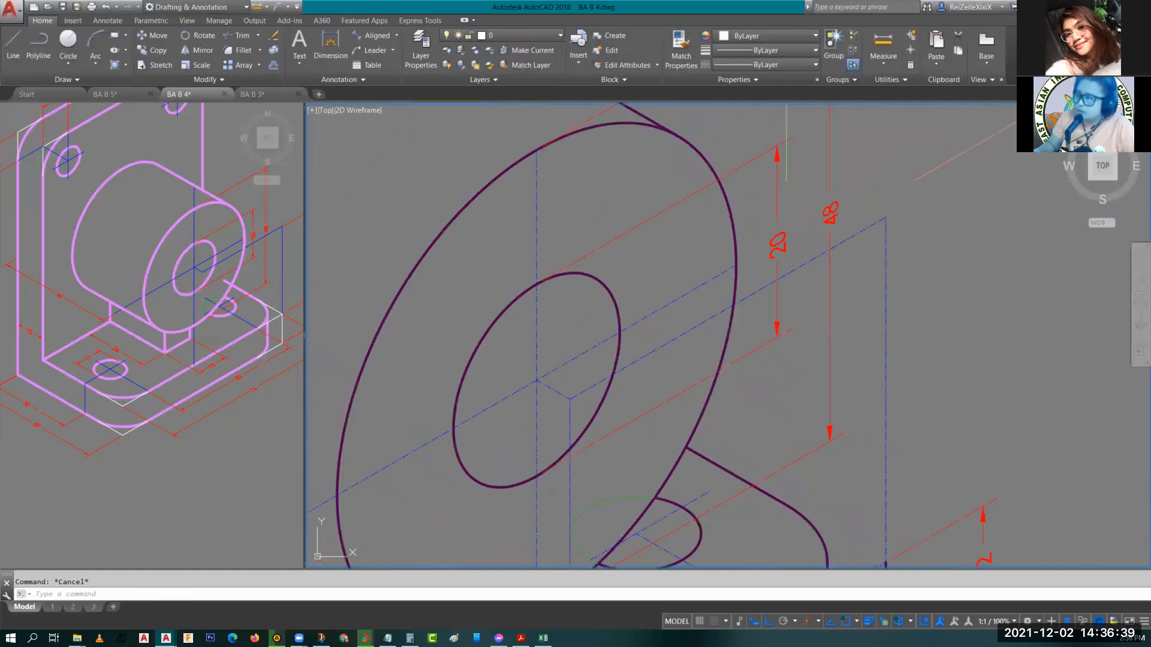
scroll(832, 196, "down", 2)
middle_click_drag(833, 195, 804, 237)
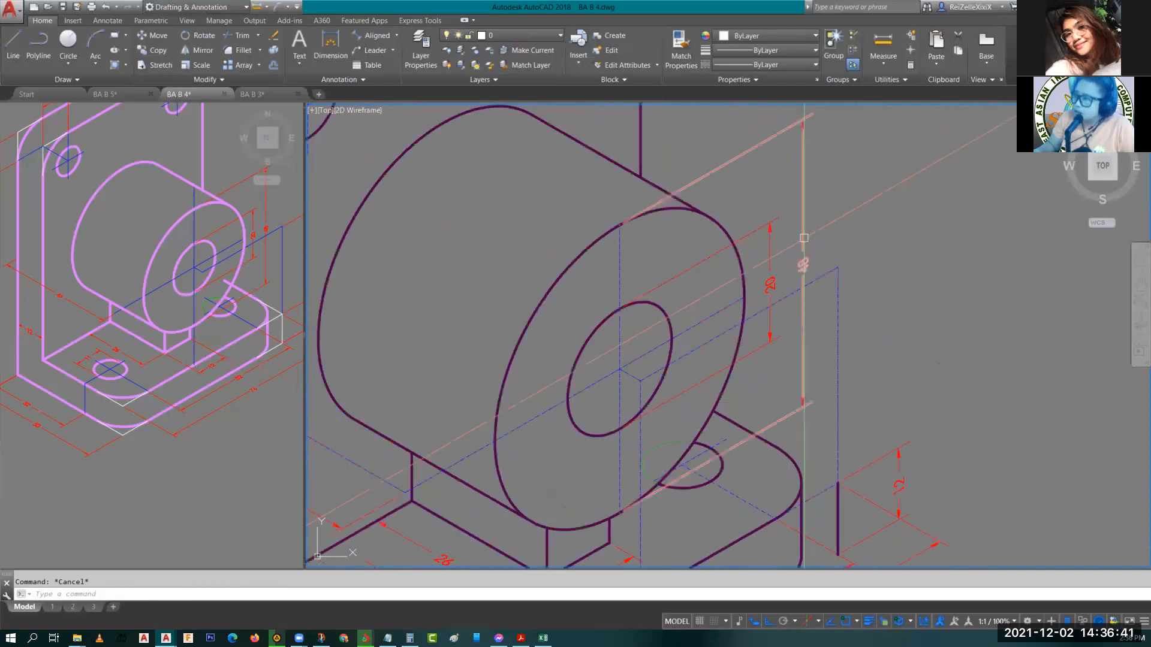
left_click(804, 238)
left_click(803, 263)
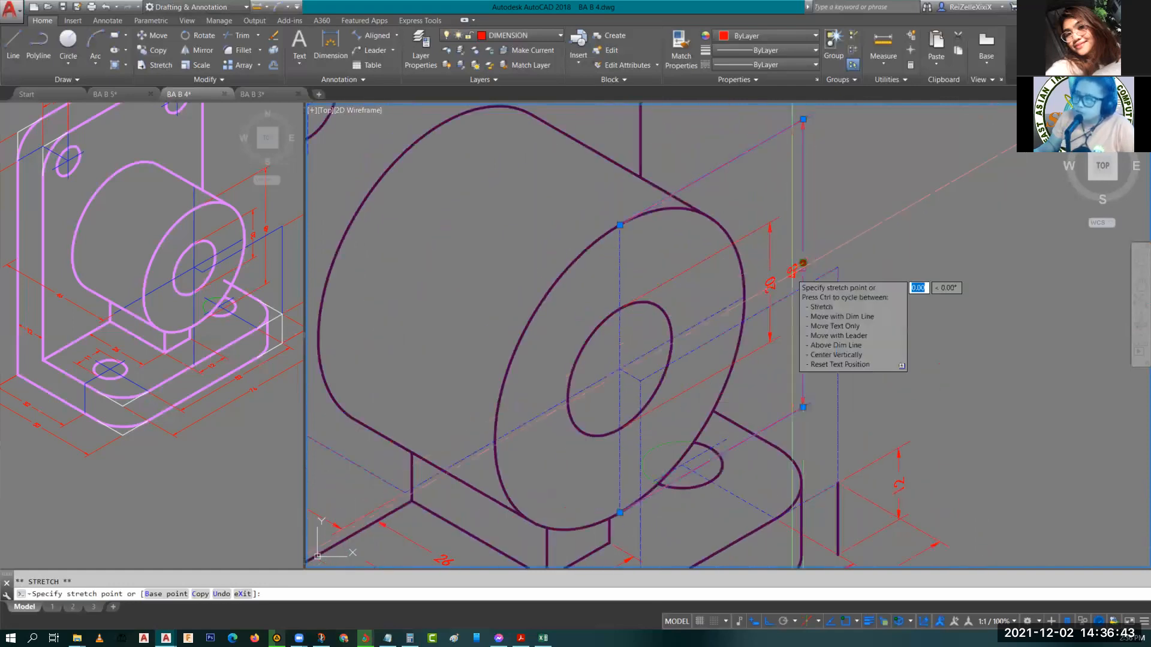
key("Escape")
key("Escape")
middle_click_drag(800, 273, 770, 233)
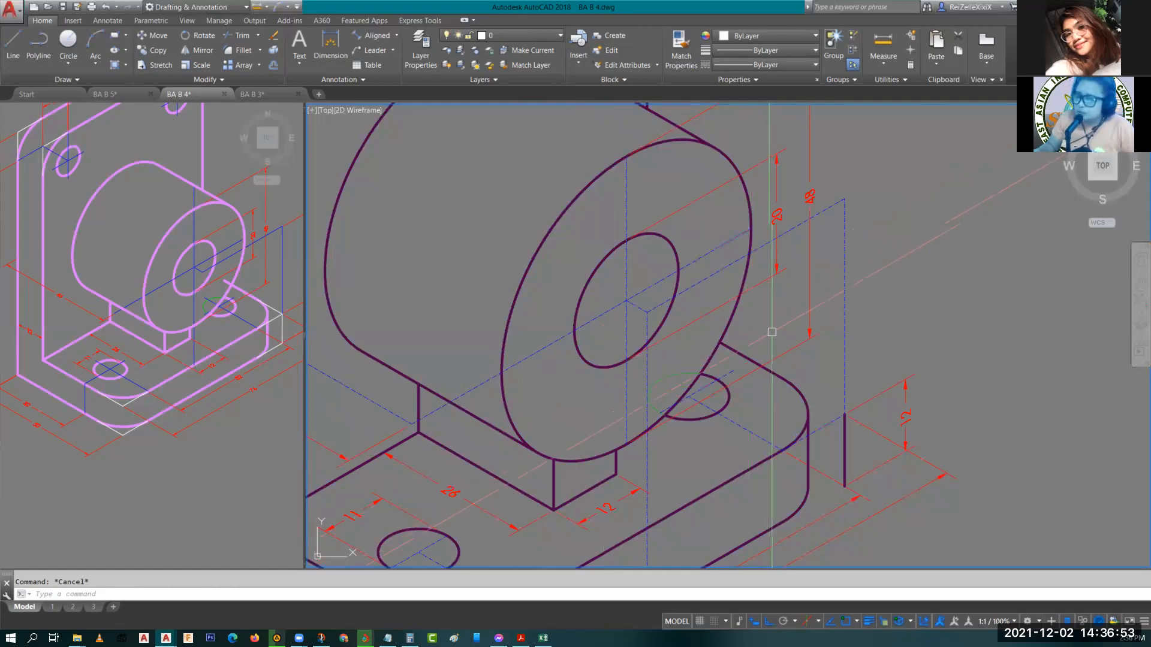
scroll(772, 331, "down", 2)
middle_click_drag(738, 271, 816, 303)
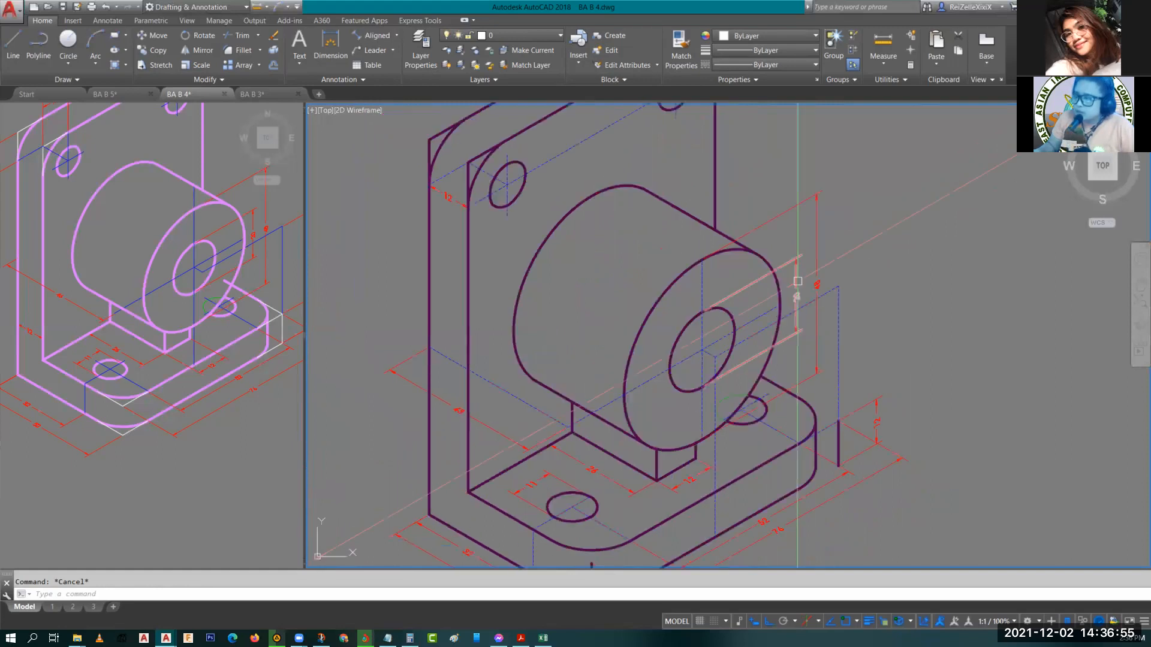
scroll(764, 290, "down", 2)
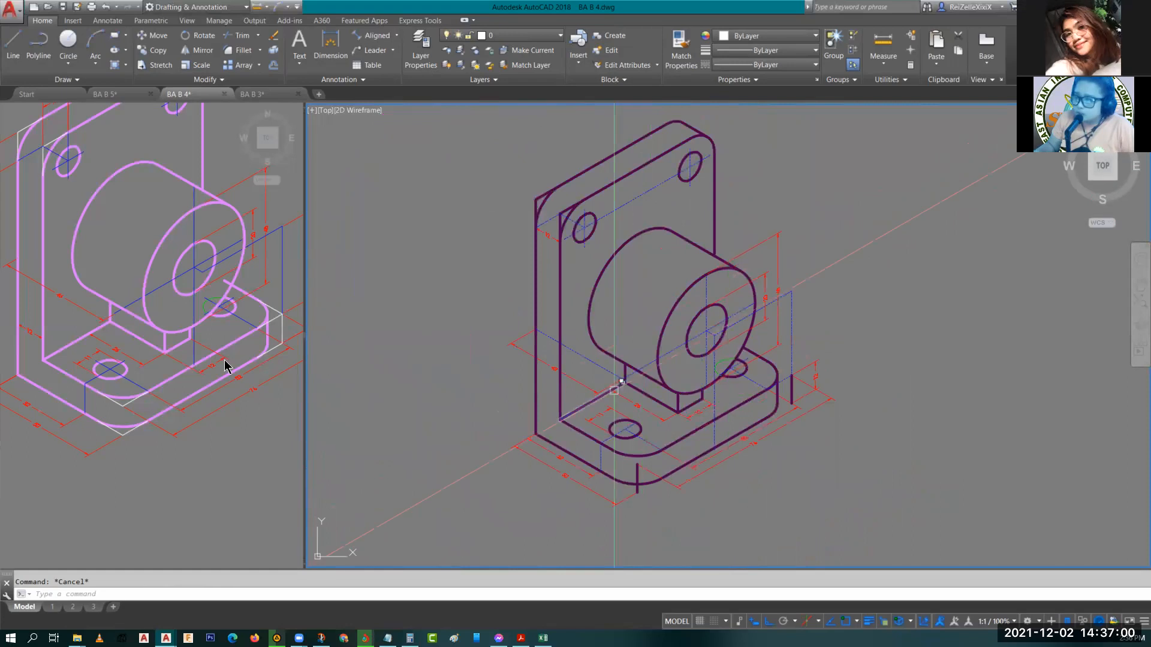
left_click(68, 321)
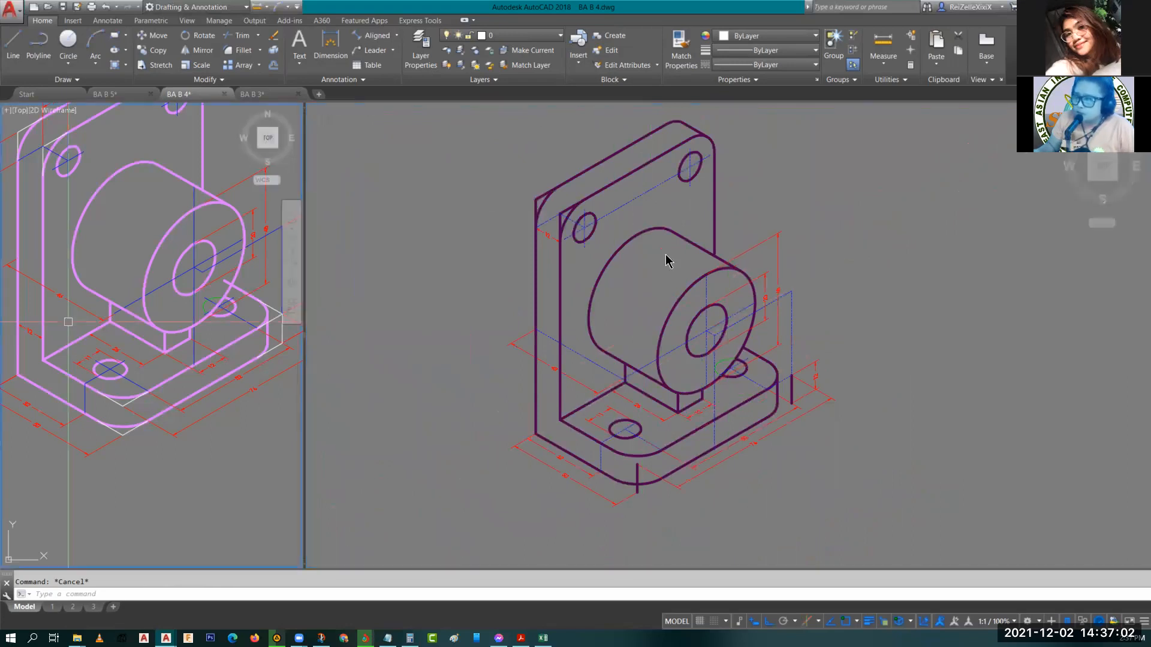
middle_click_drag(68, 322, 190, 365)
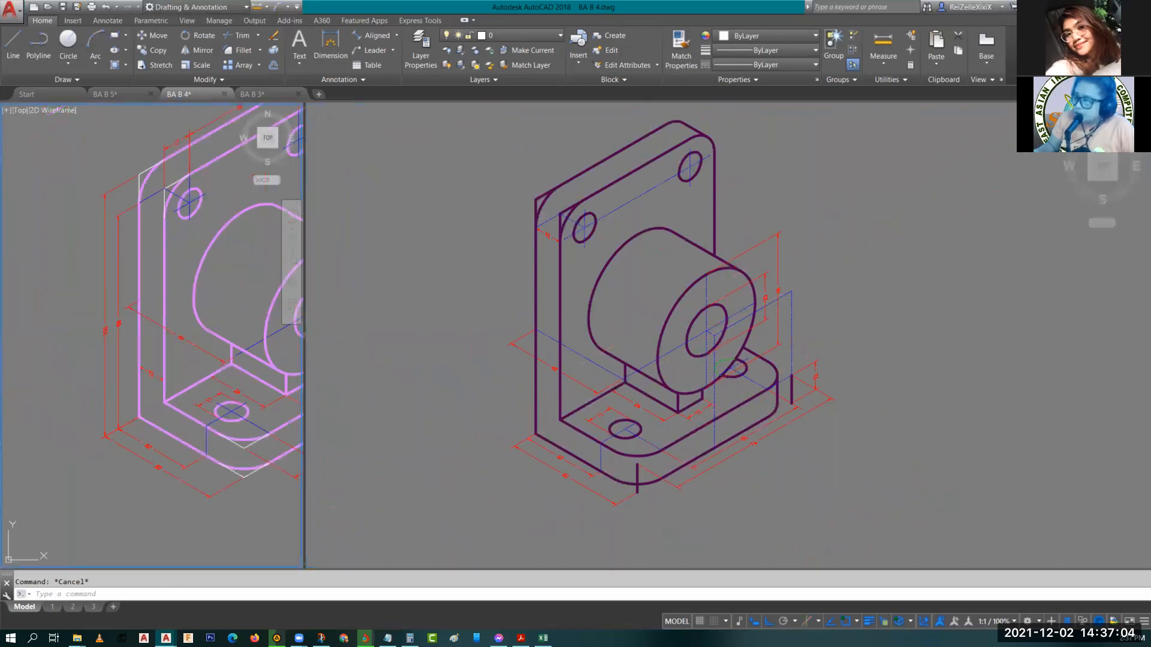
left_click(578, 277)
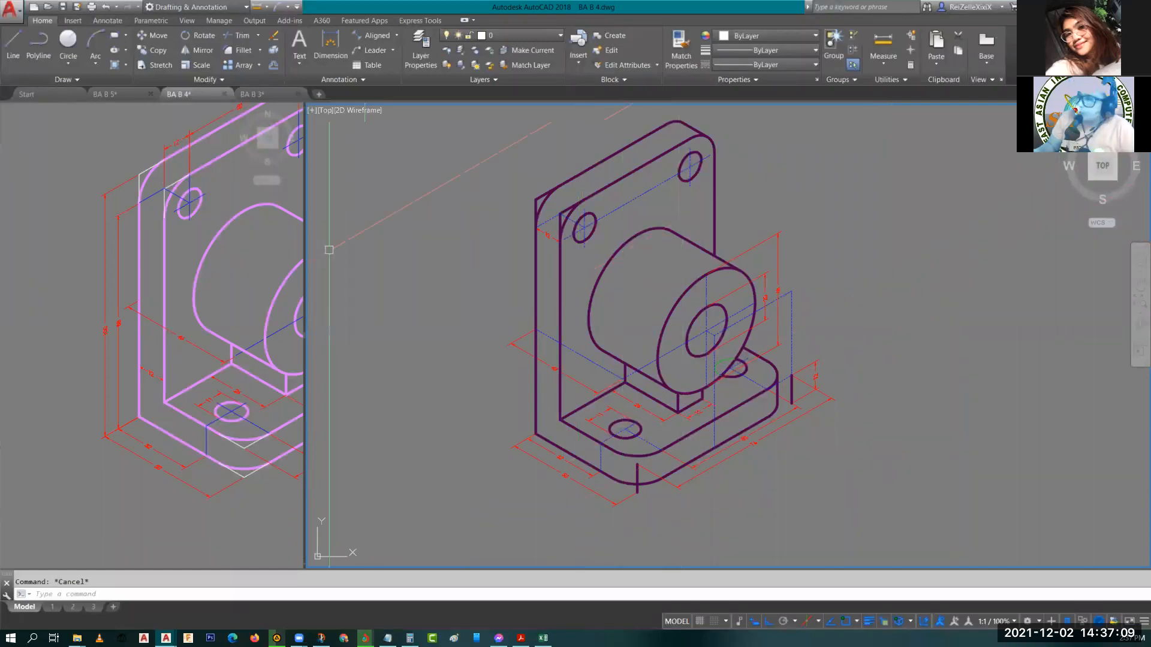
scroll(566, 225, "up", 5)
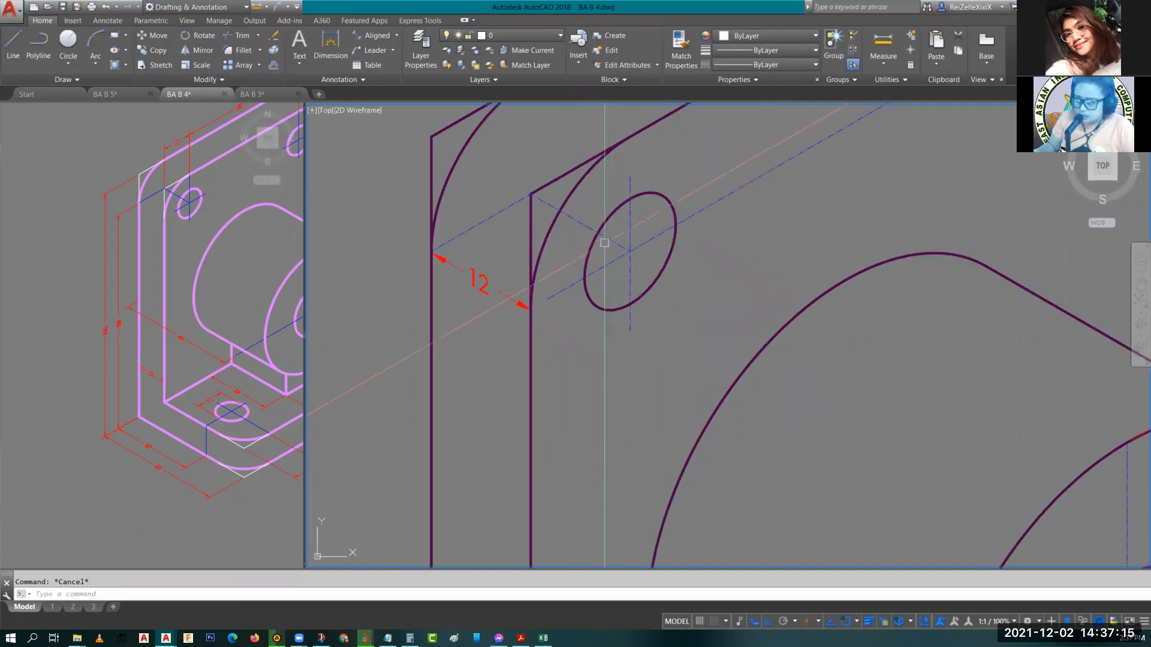
type("EX")
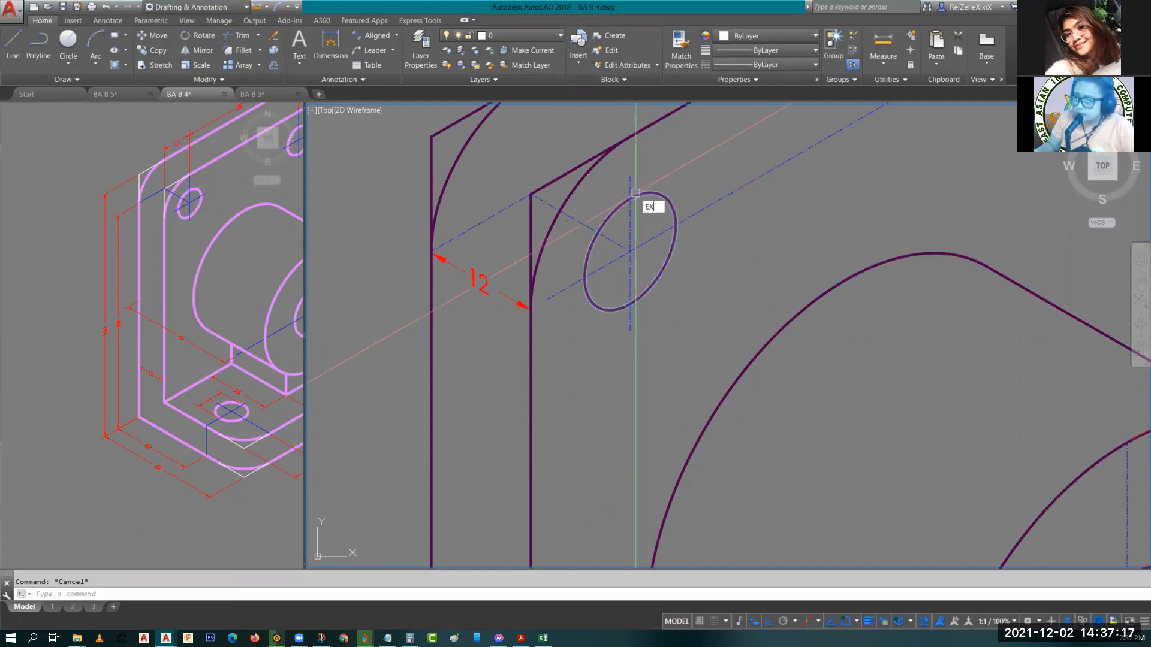
key("Return")
key("Escape")
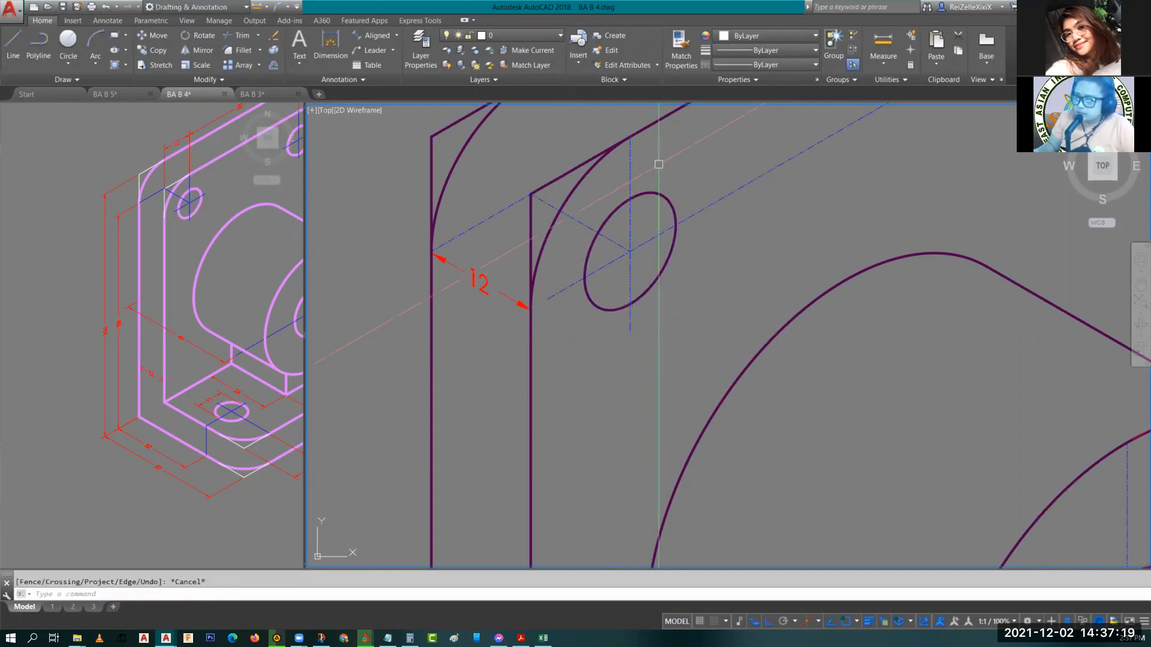
key("Escape")
Try to copy a dimension on the base plate.
middle_click_drag(658, 164, 617, 306)
scroll(655, 384, "down", 8)
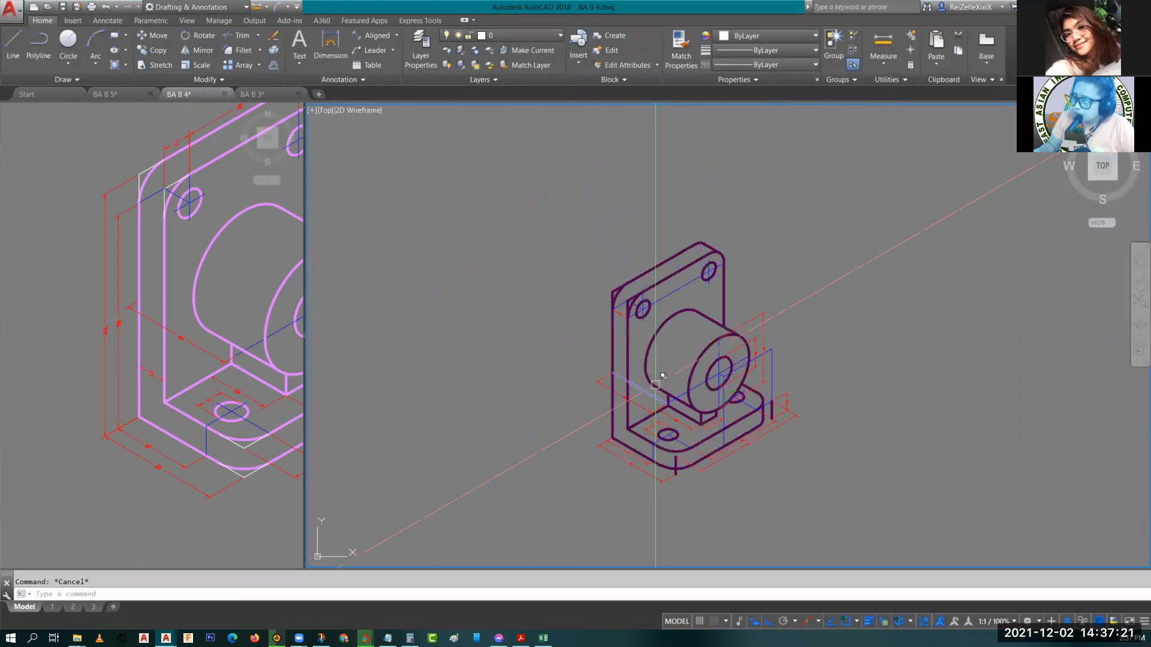
scroll(655, 384, "up", 4)
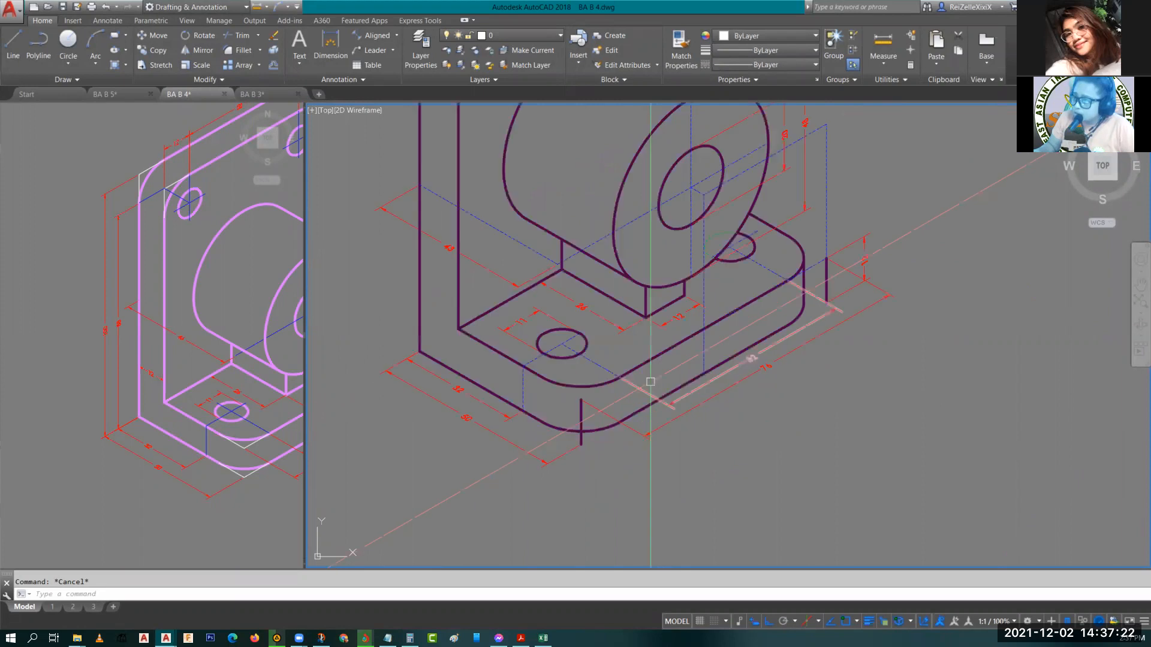
left_click(661, 328)
type("co")
key("space")
left_click(646, 318)
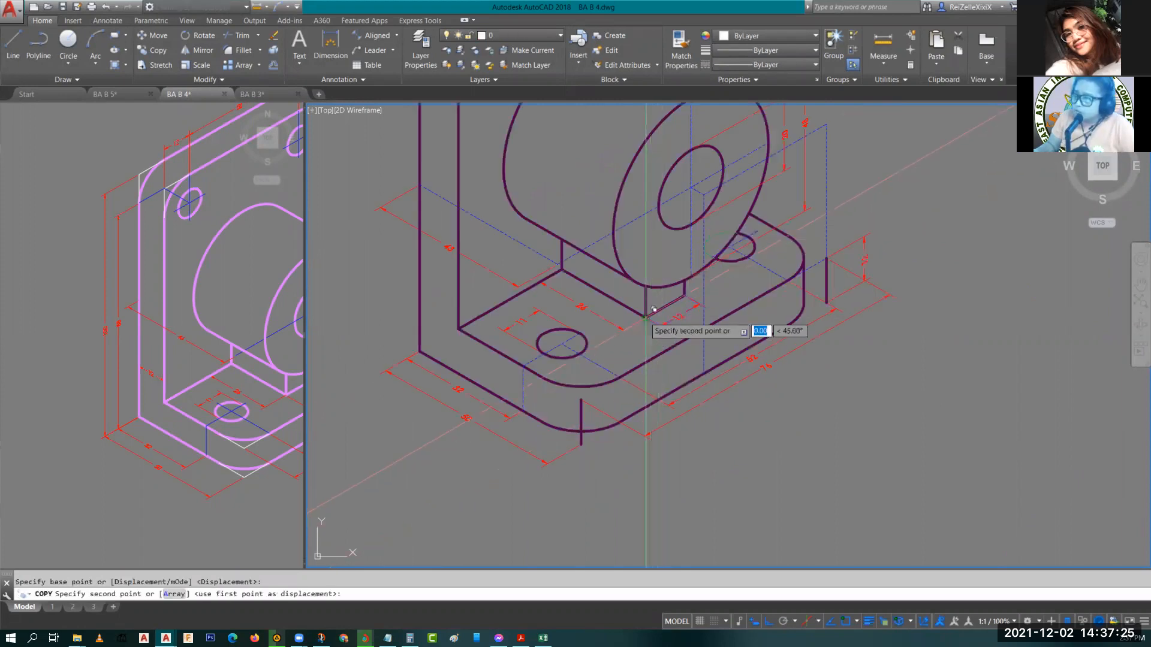
scroll(649, 319, "down", 4)
scroll(577, 205, "up", 6)
key("Escape")
Oblique the 12 dimension by the upper hole so its extension lines stand vertical at 90 degrees.
left_click(647, 178)
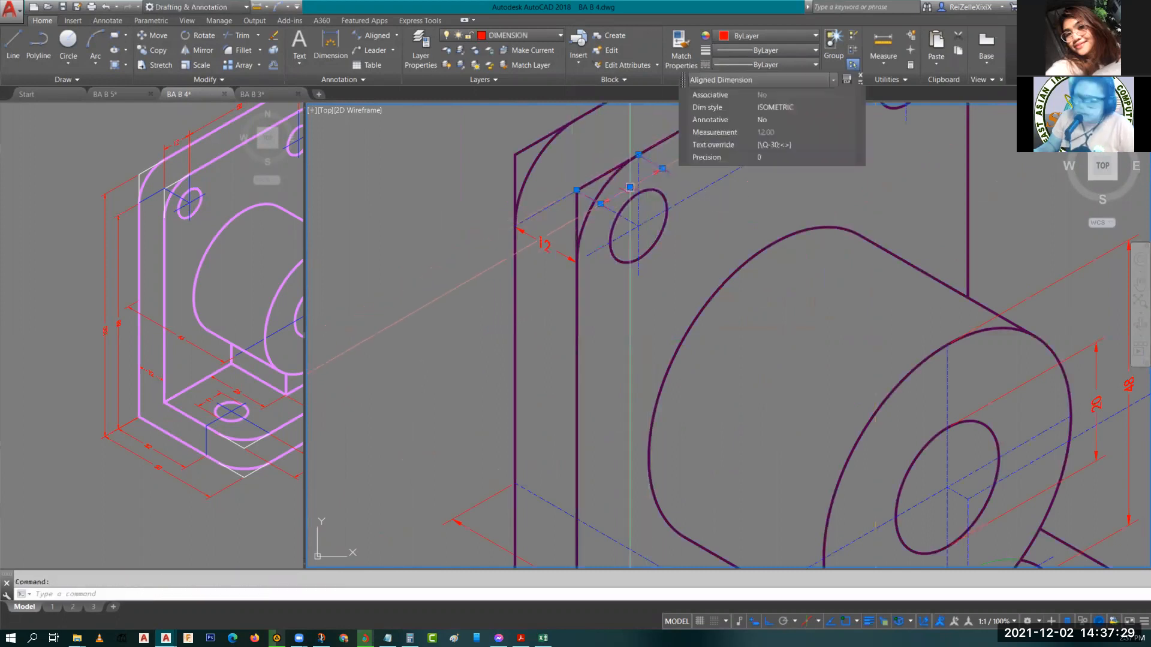
type("DI")
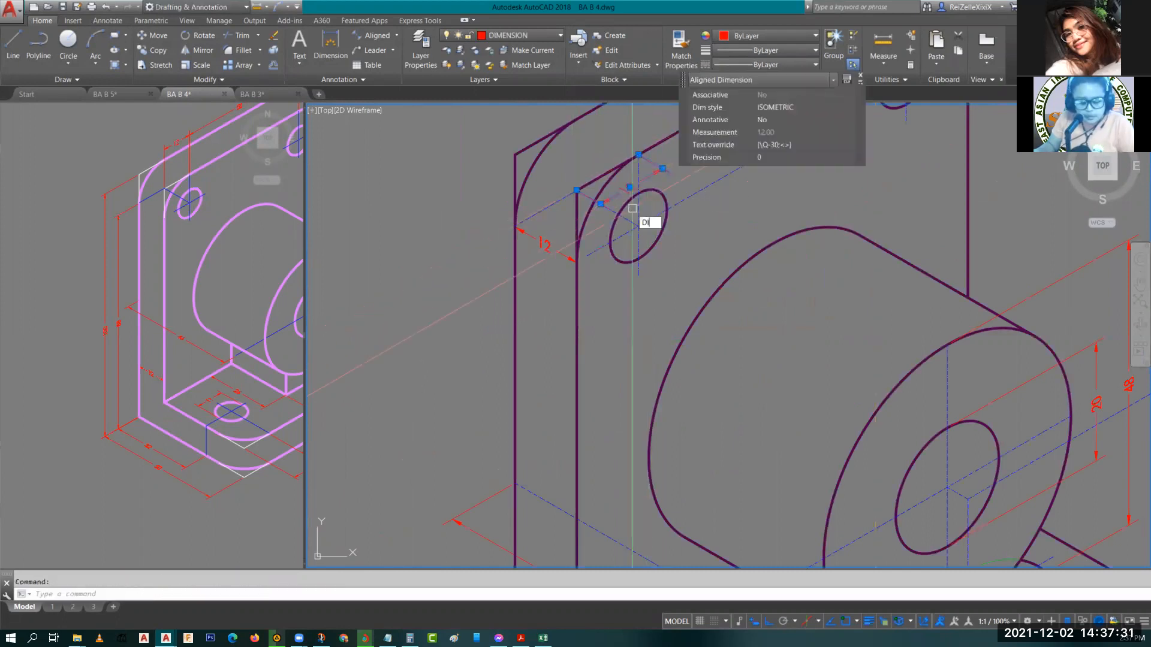
type("MEDIT")
key("Return")
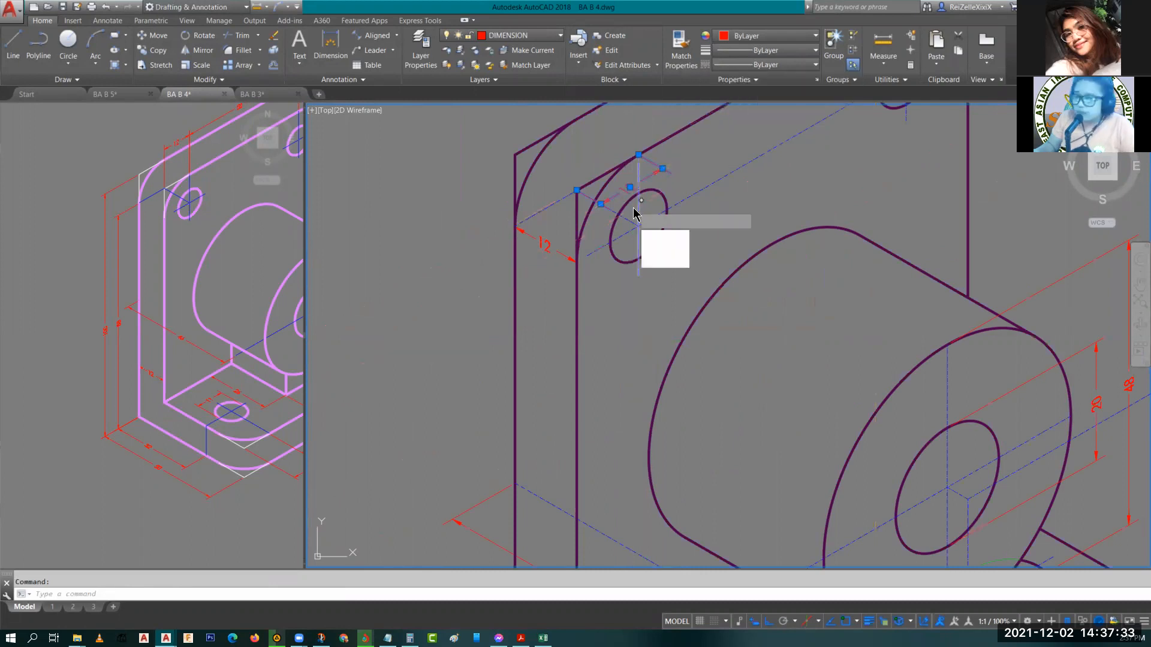
left_click(659, 273)
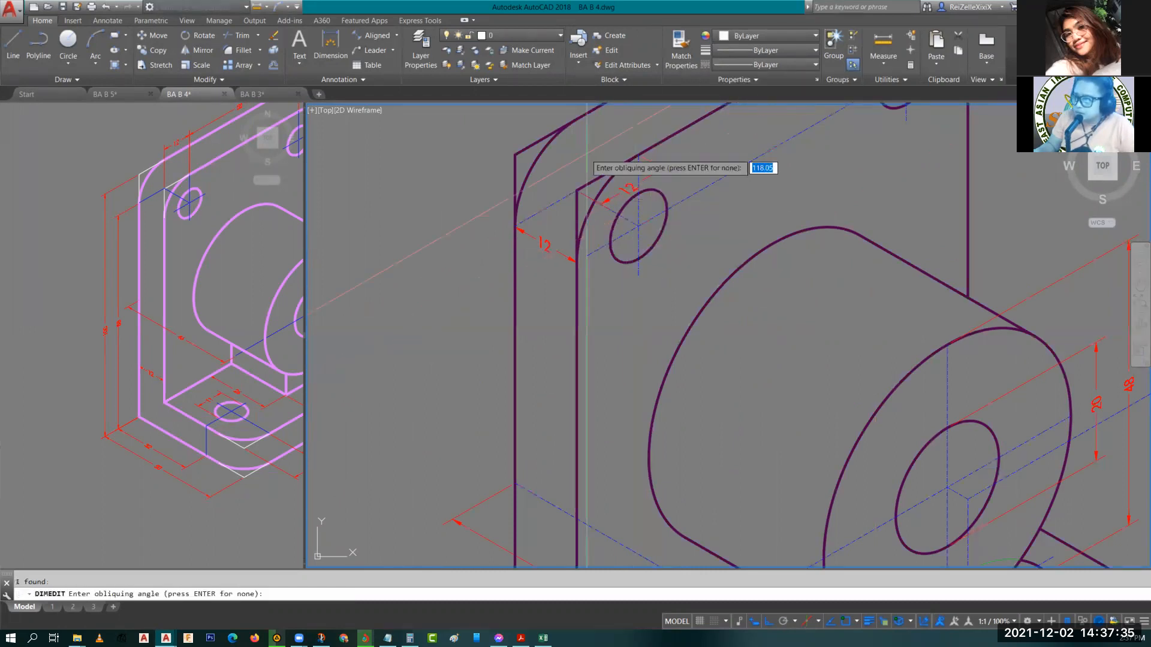
left_click(638, 226)
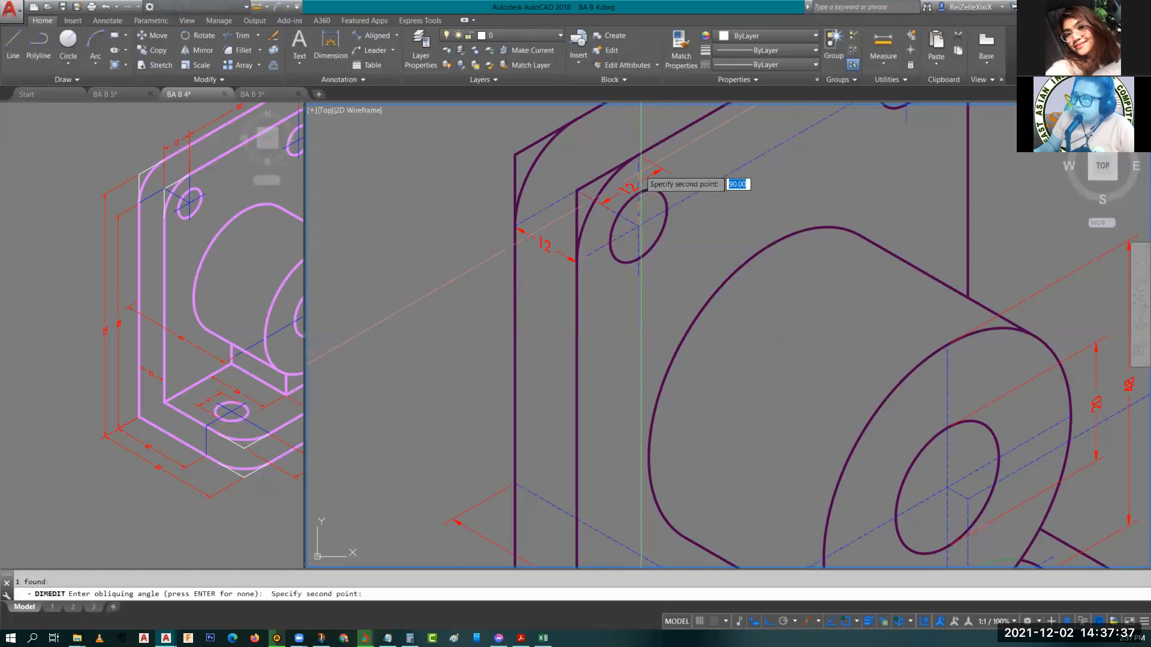
left_click(638, 155)
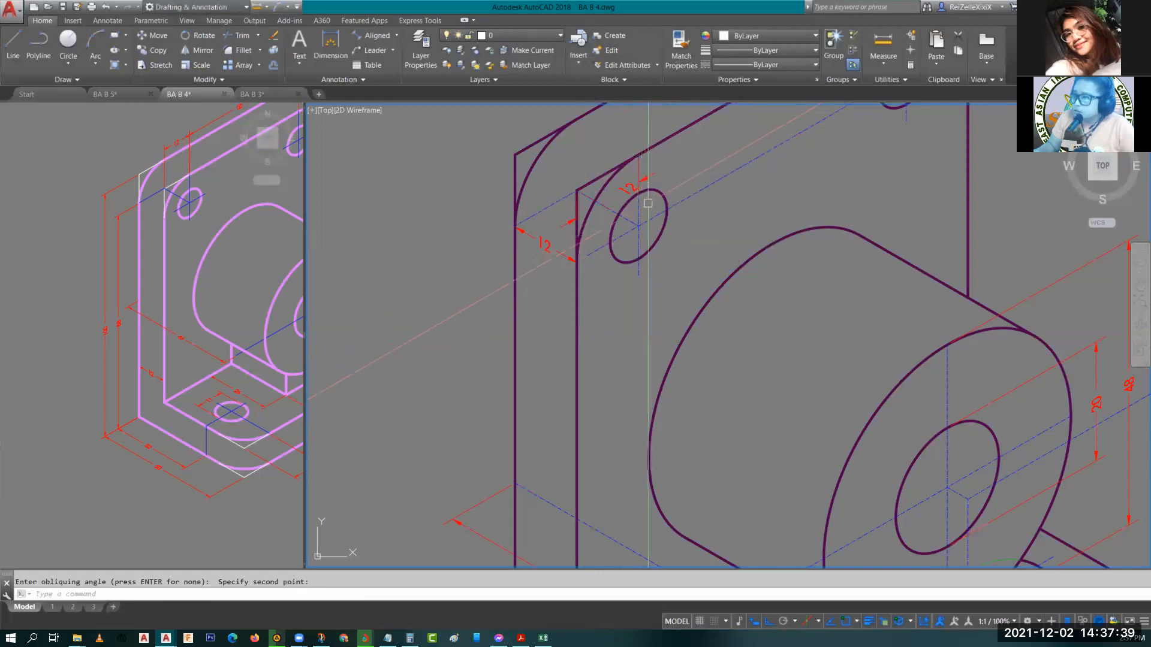
Stretch the 12 dimension's line up above the plate's top edge.
left_click(623, 192)
left_click(629, 186)
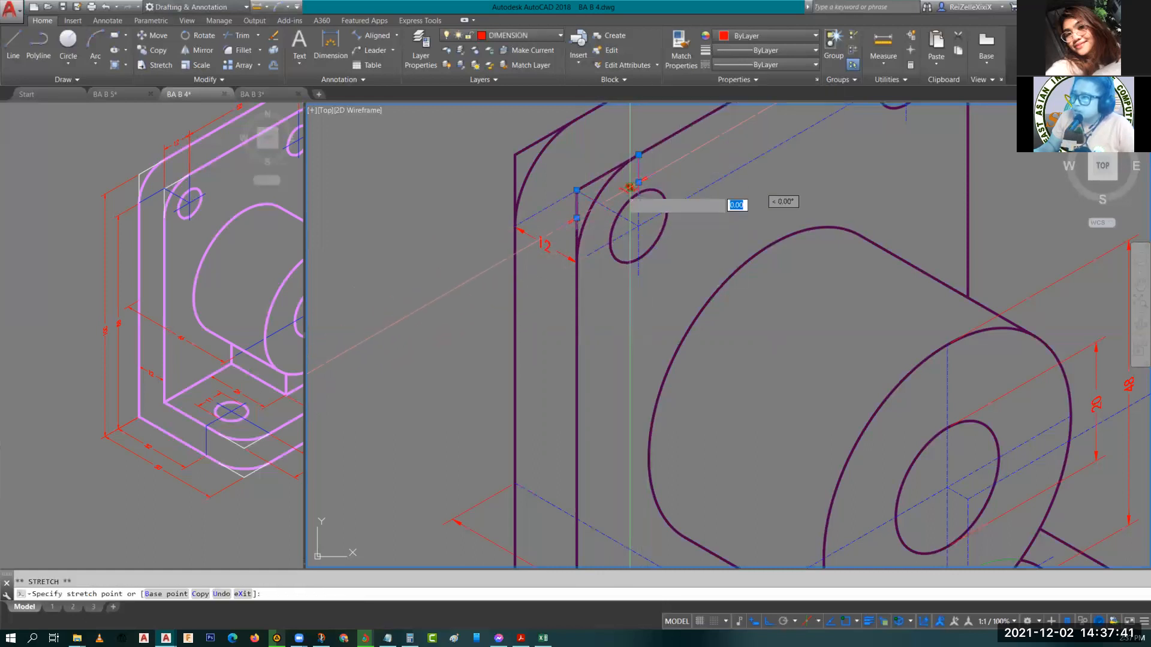
key("Escape")
key("Escape")
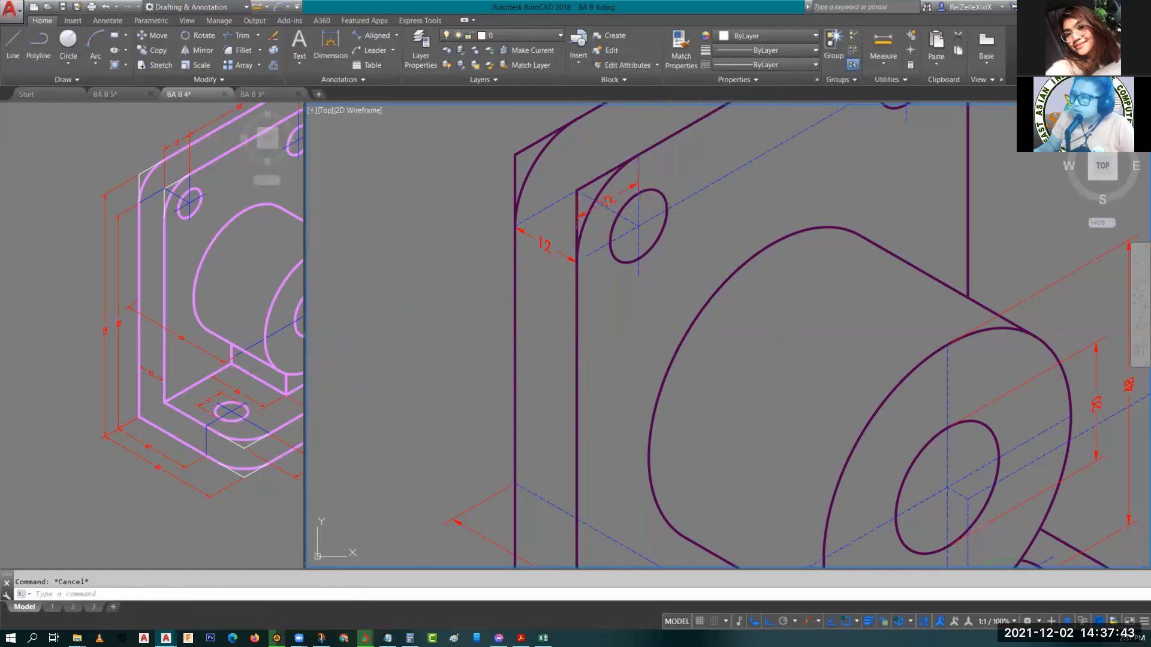
left_click(609, 200)
left_click(608, 200)
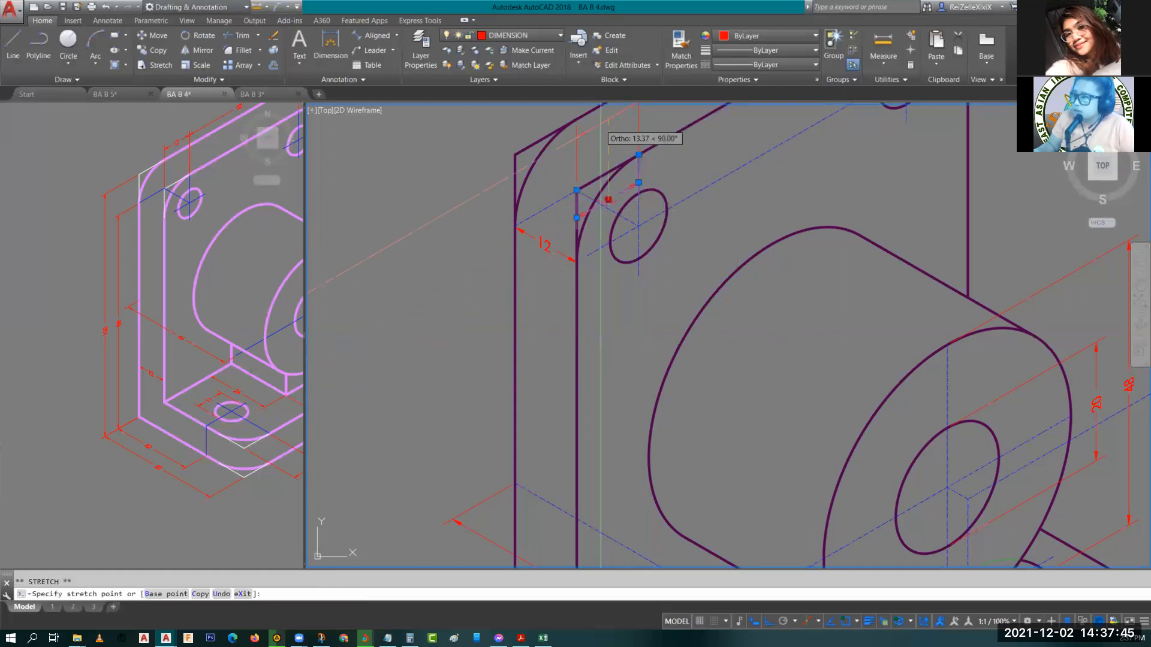
left_click(608, 120)
key("Escape")
Reposition the 12 dimension's text along its dimension line.
middle_click_drag(628, 160, 622, 310)
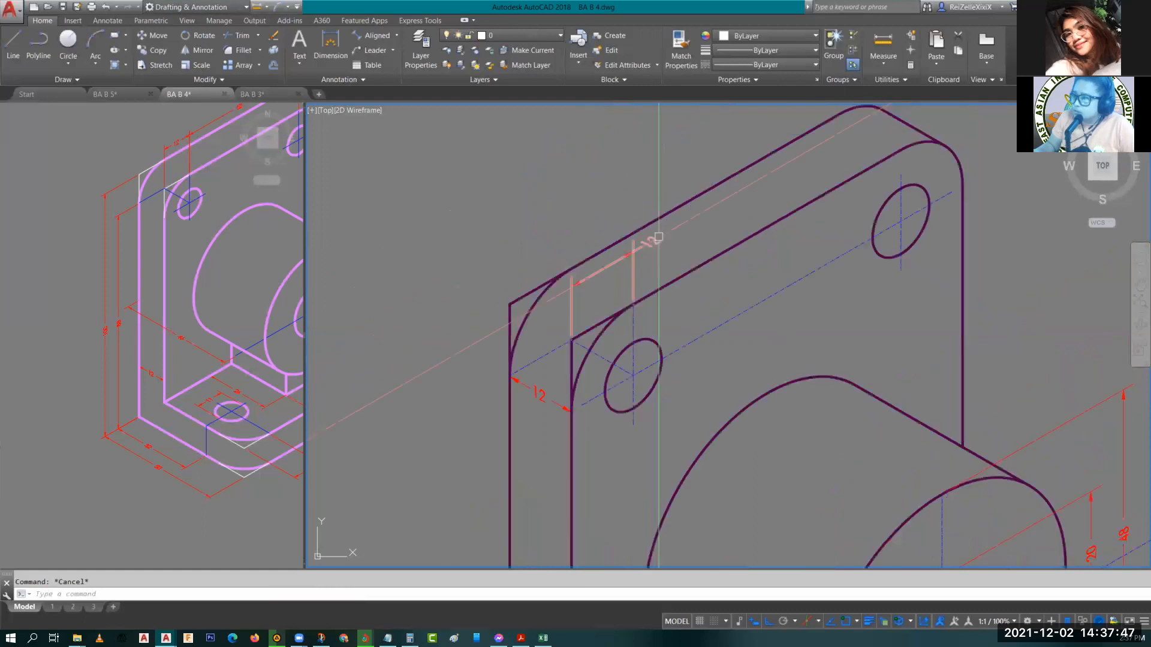
left_click(658, 237)
left_click(651, 241)
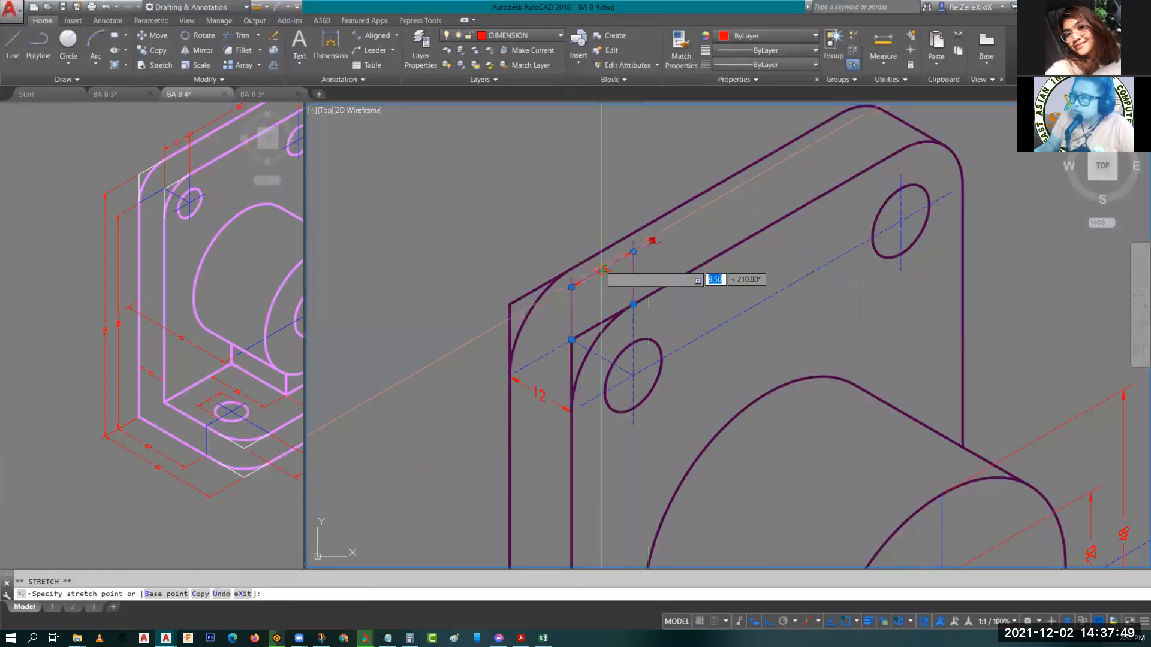
left_click(613, 261)
key("Escape")
Set the 12 dimension text's oblique angle to 30 degrees.
double_click(613, 261)
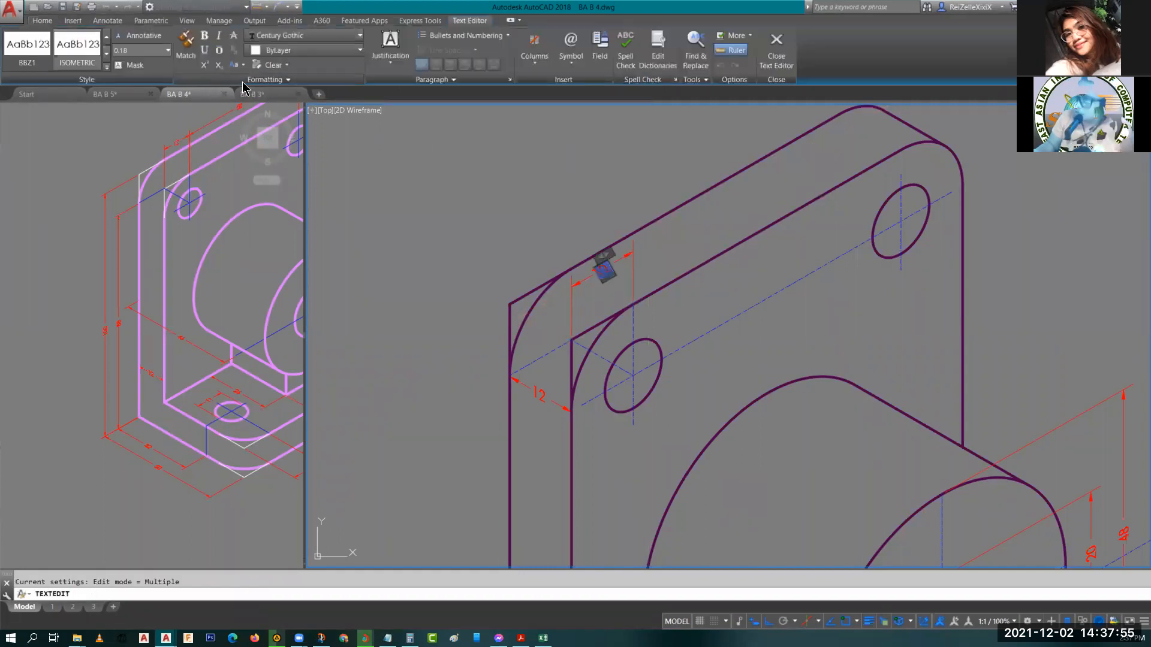
left_click(219, 81)
left_click(219, 93)
type("30")
key("Return")
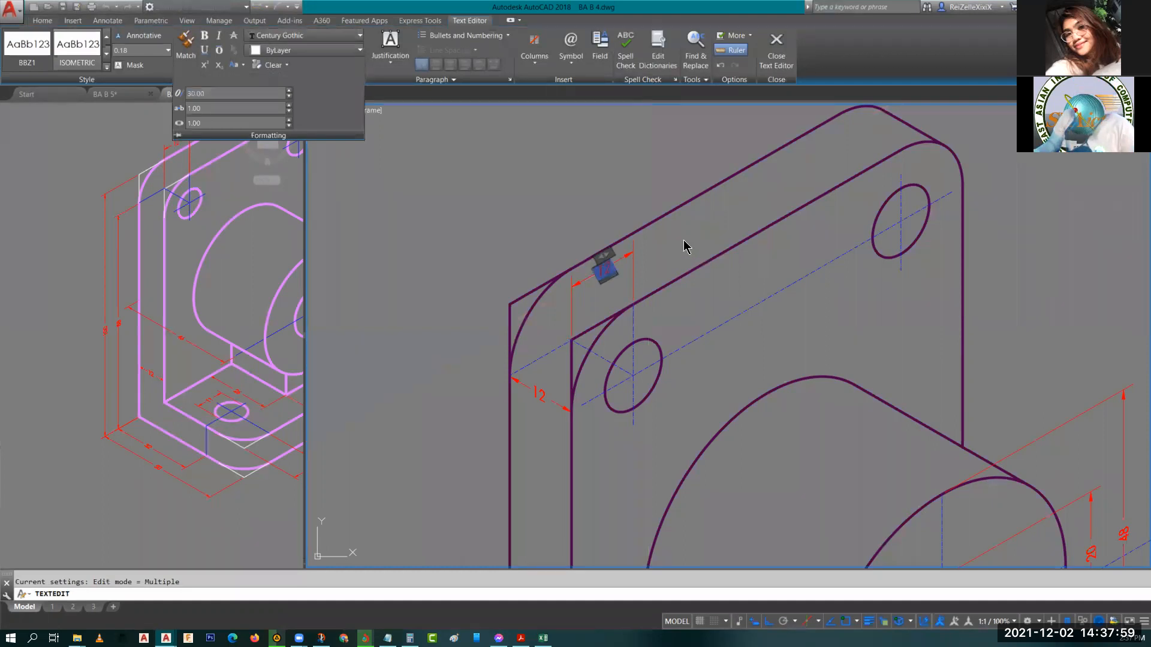
Copy the 12 dimension so it starts at the upper hole's centre line along the plate's top edge.
left_click(685, 248)
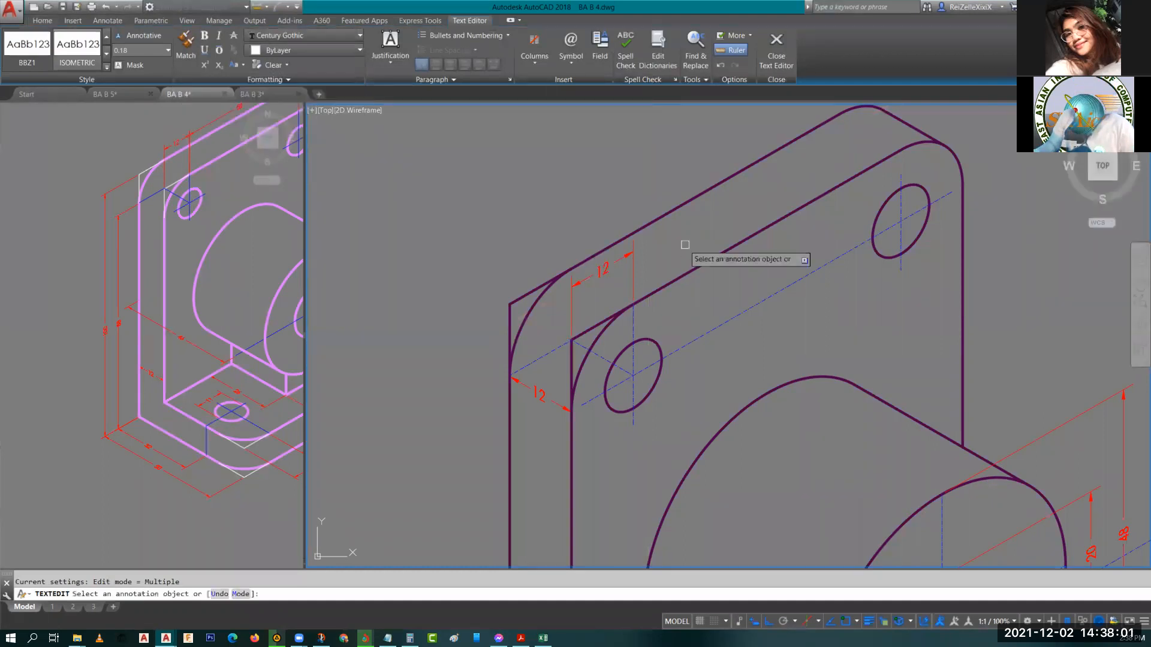
key("Escape")
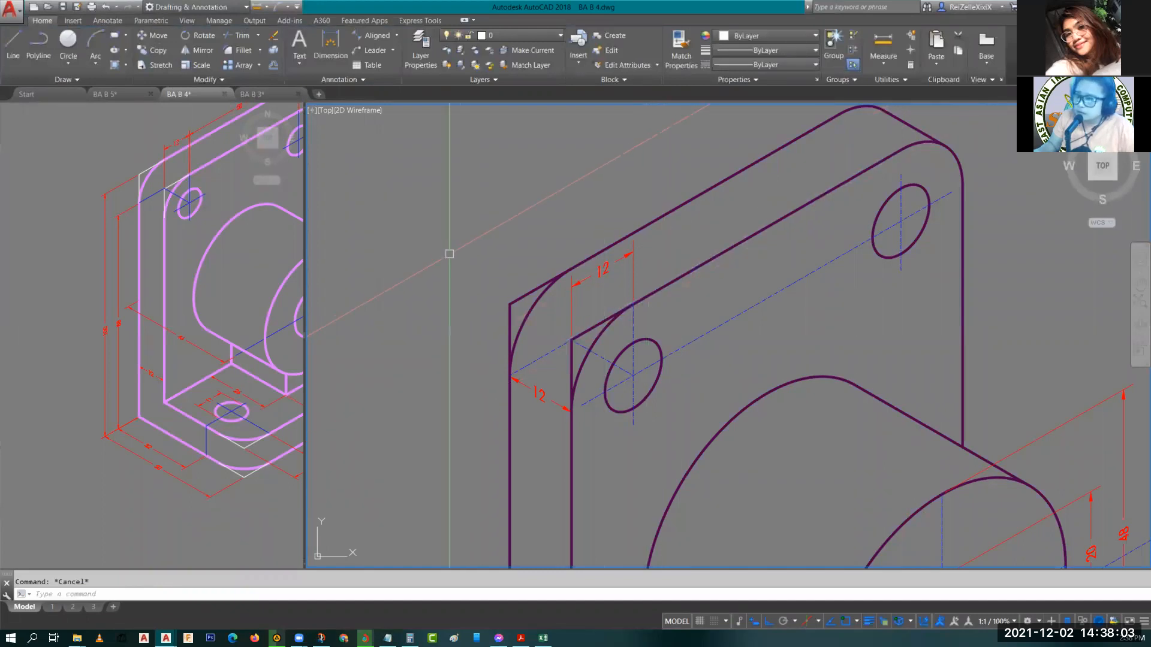
left_click(207, 210)
mouse_move(204, 215)
middle_mouse_down()
mouse_move(171, 263)
mouse_move(131, 290)
middle_mouse_up()
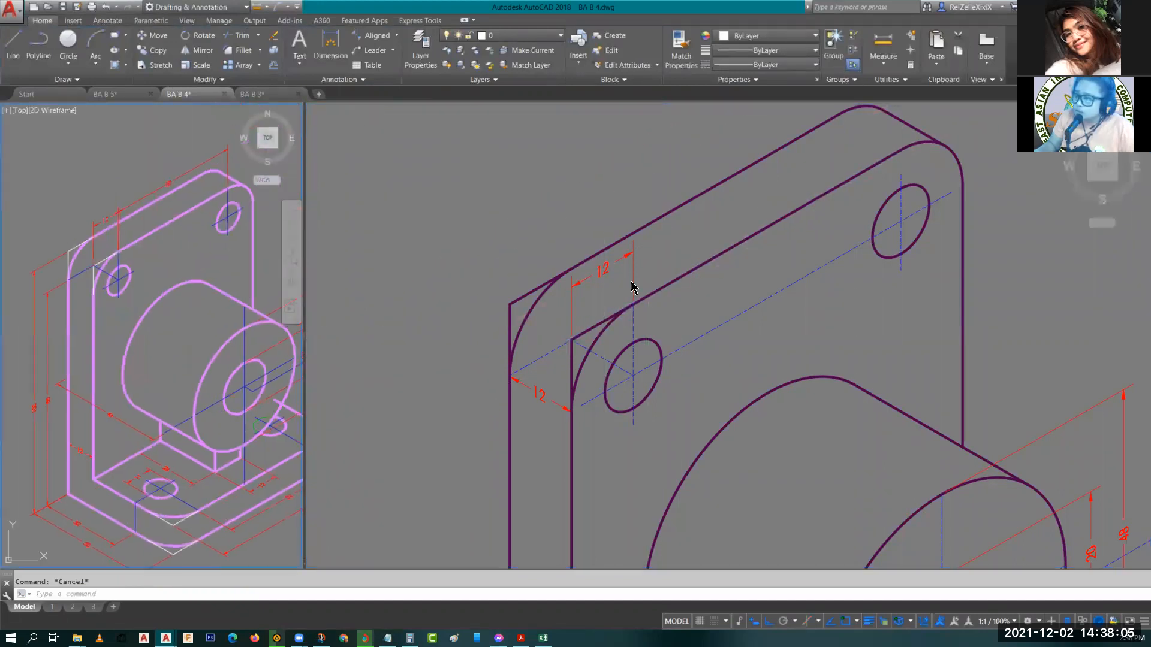
left_click(639, 272)
left_click(639, 272)
left_click(623, 265)
type("co")
key("Return")
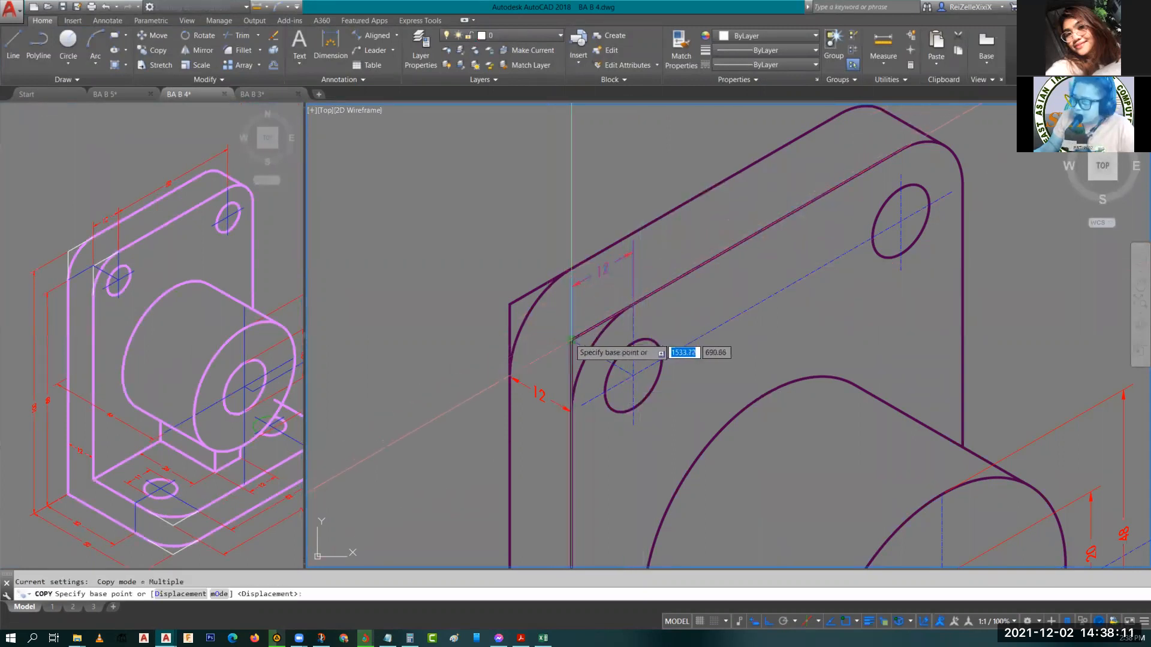
left_click(571, 340)
left_click(641, 296)
key("Escape")
middle_click_drag(744, 248, 667, 303)
type("ex")
key("Return")
key("Return")
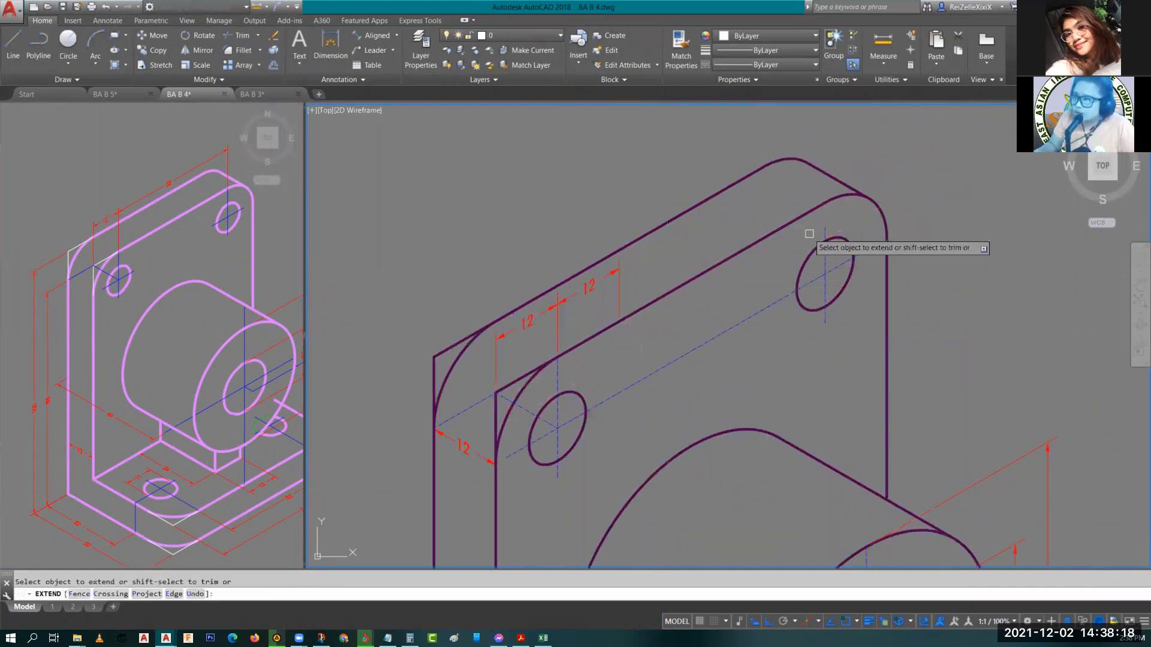
key("Escape")
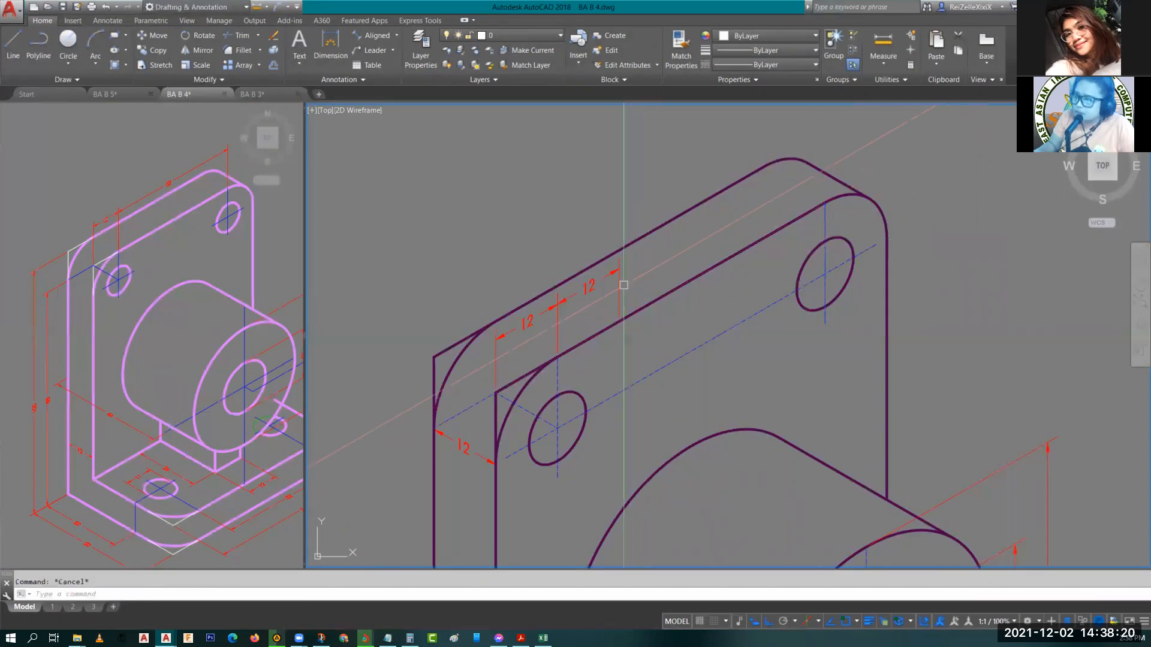
Stretch the copied dimension's end to the right hole's centre line to dimension the hole spacing.
left_click(624, 286)
left_click(619, 321)
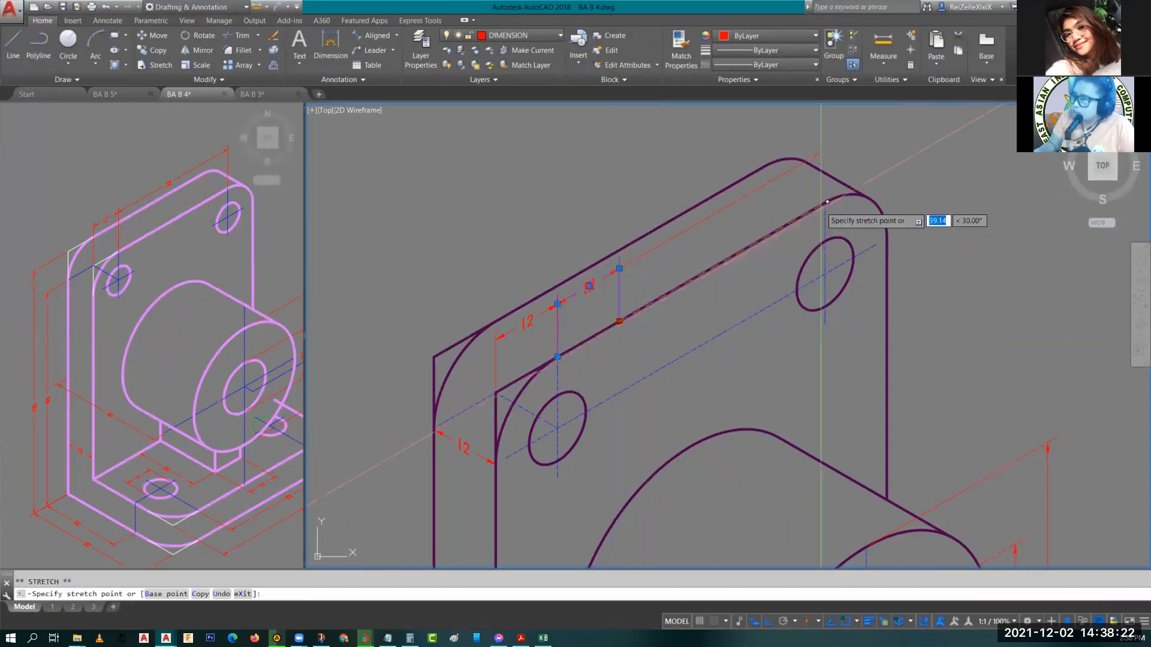
left_click(826, 203)
key("Escape")
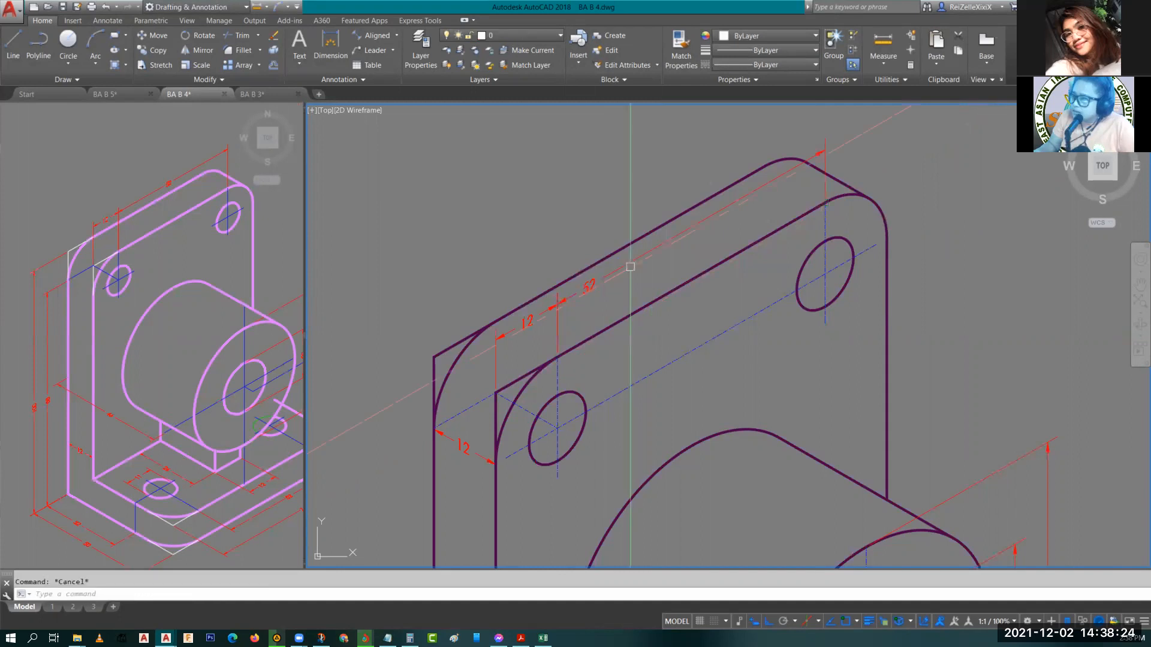
Move the 52 dimension's text toward the middle of its dimension line.
left_click(630, 266)
left_click(589, 286)
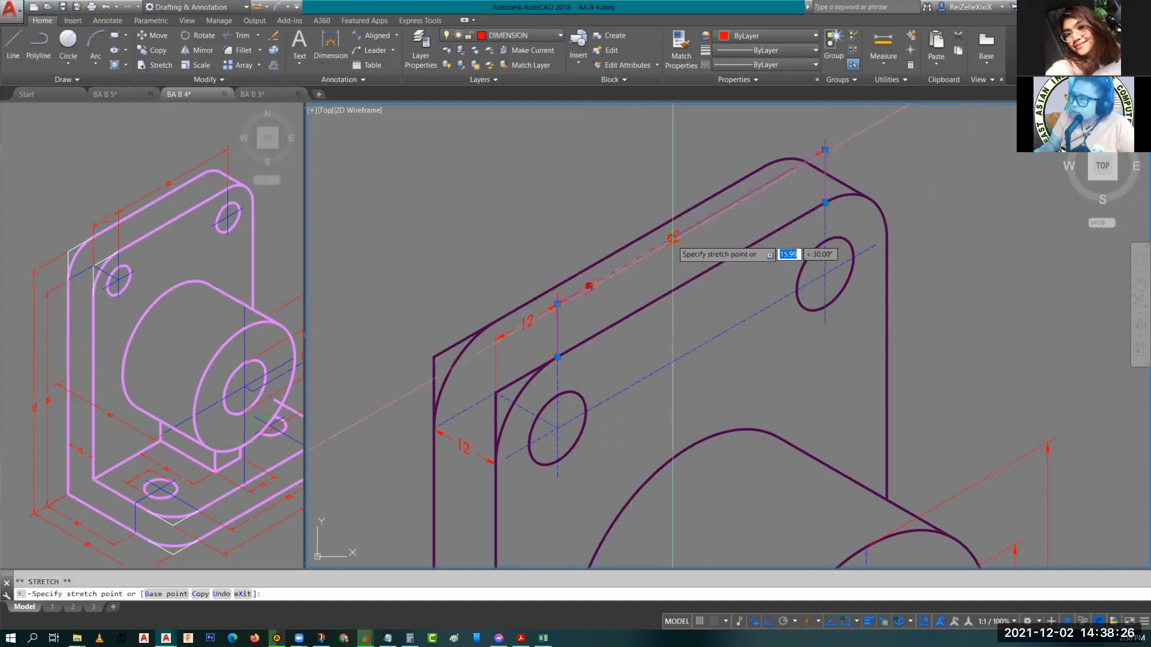
key("Escape")
scroll(692, 276, "down", 2)
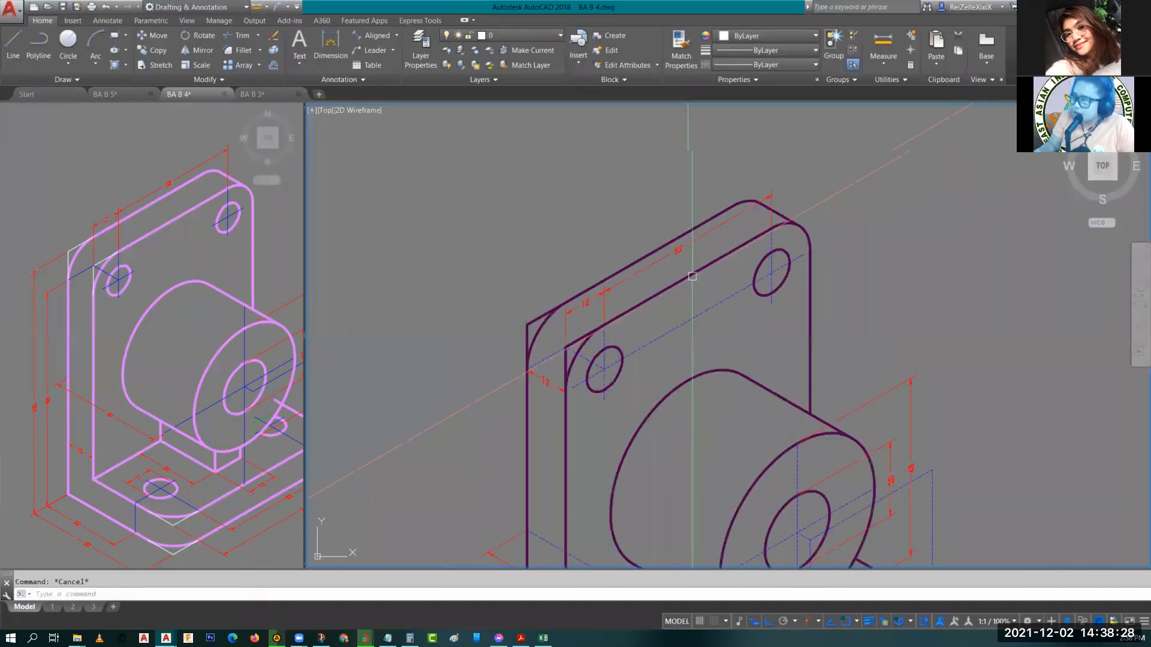
Copy the base plate's vertical 12 thickness dimension to the base's front-left corner.
middle_click_drag(638, 366, 737, 200)
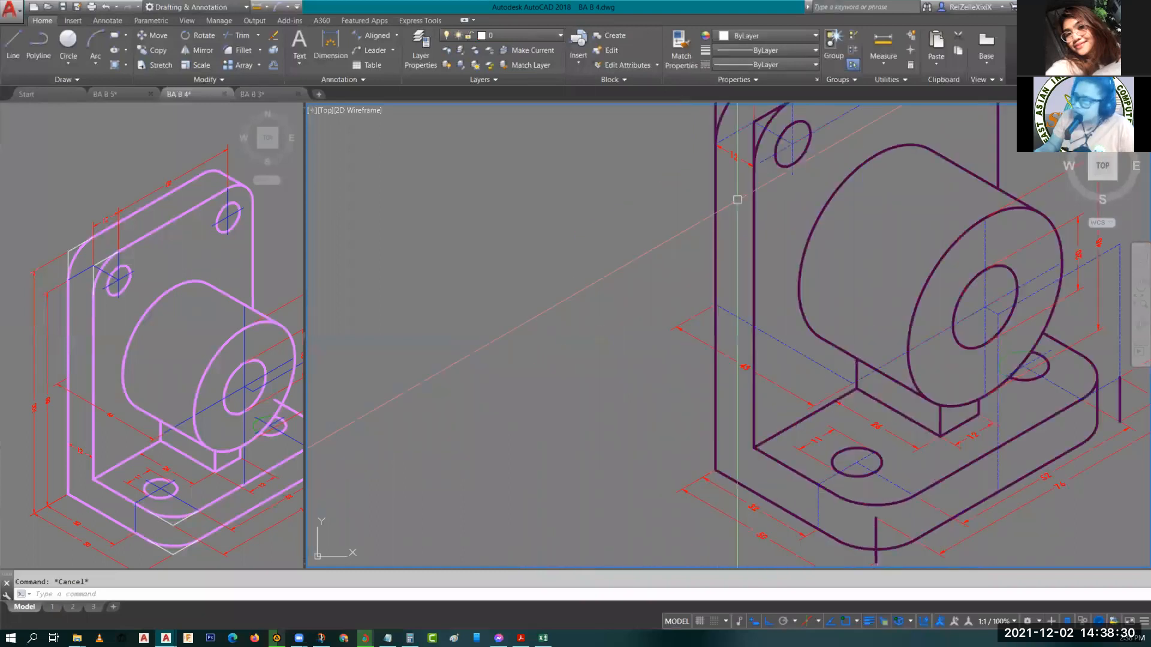
middle_click_drag(733, 255, 726, 229)
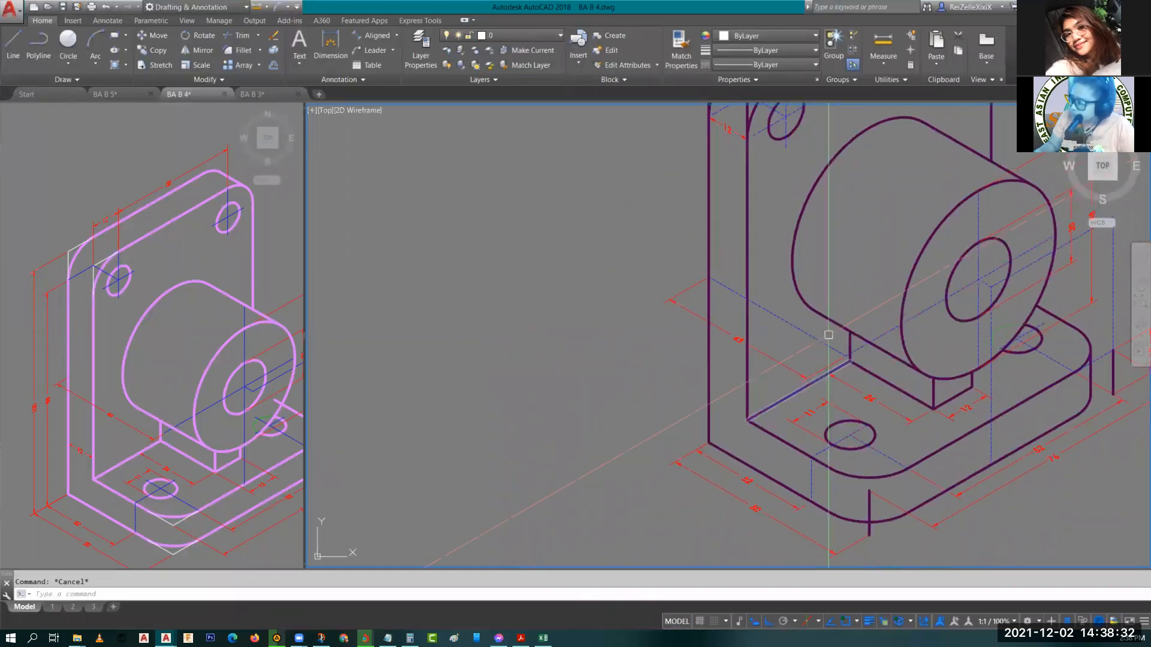
middle_click_drag(1074, 346, 999, 323)
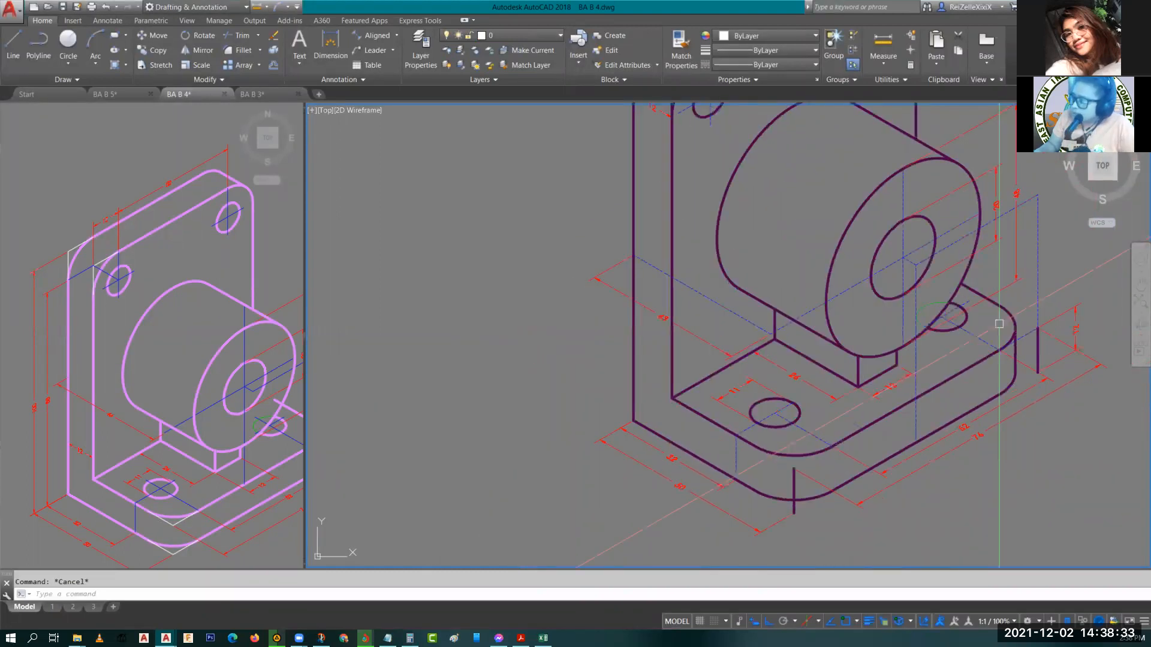
left_click(1062, 312)
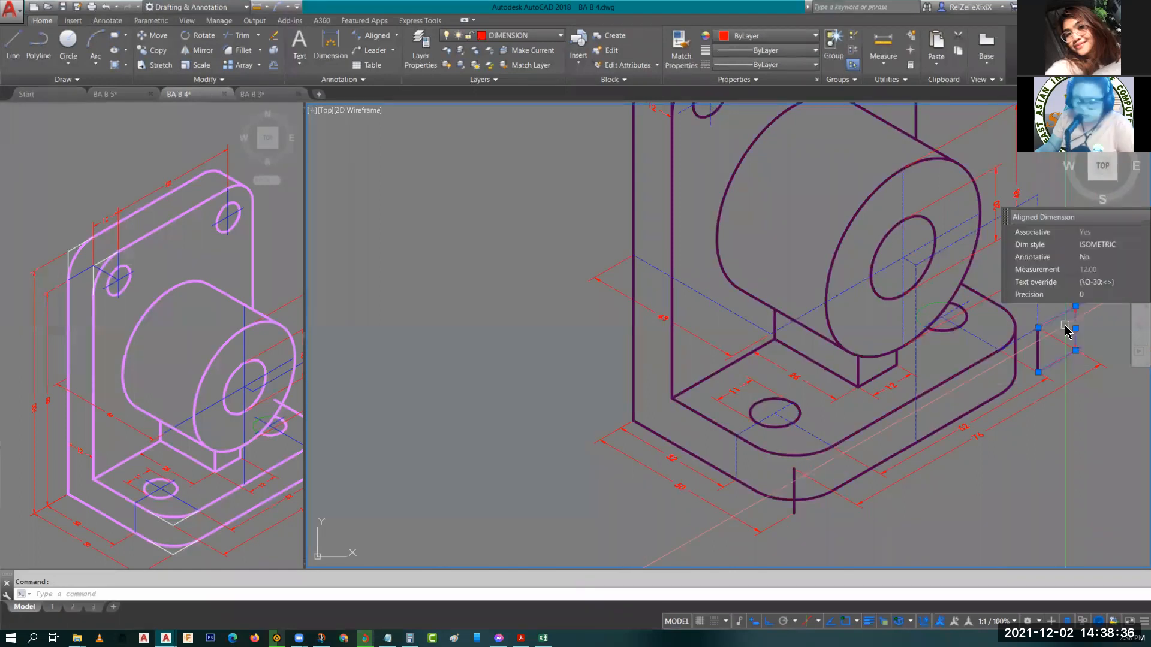
type("co")
key("Return")
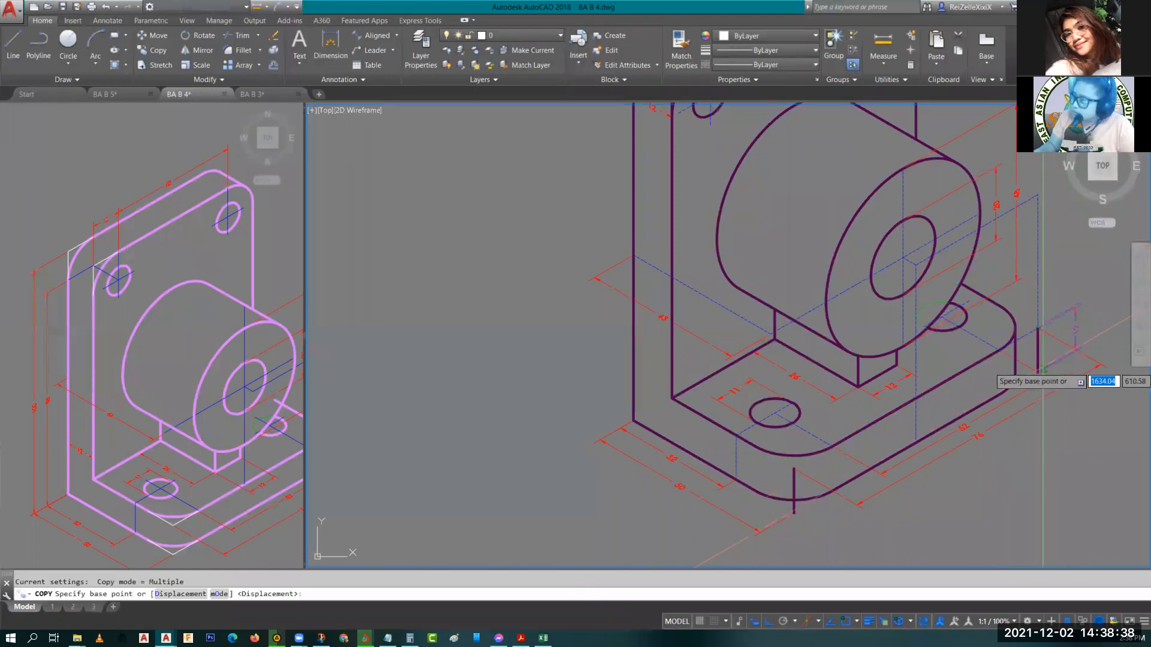
left_click(1037, 372)
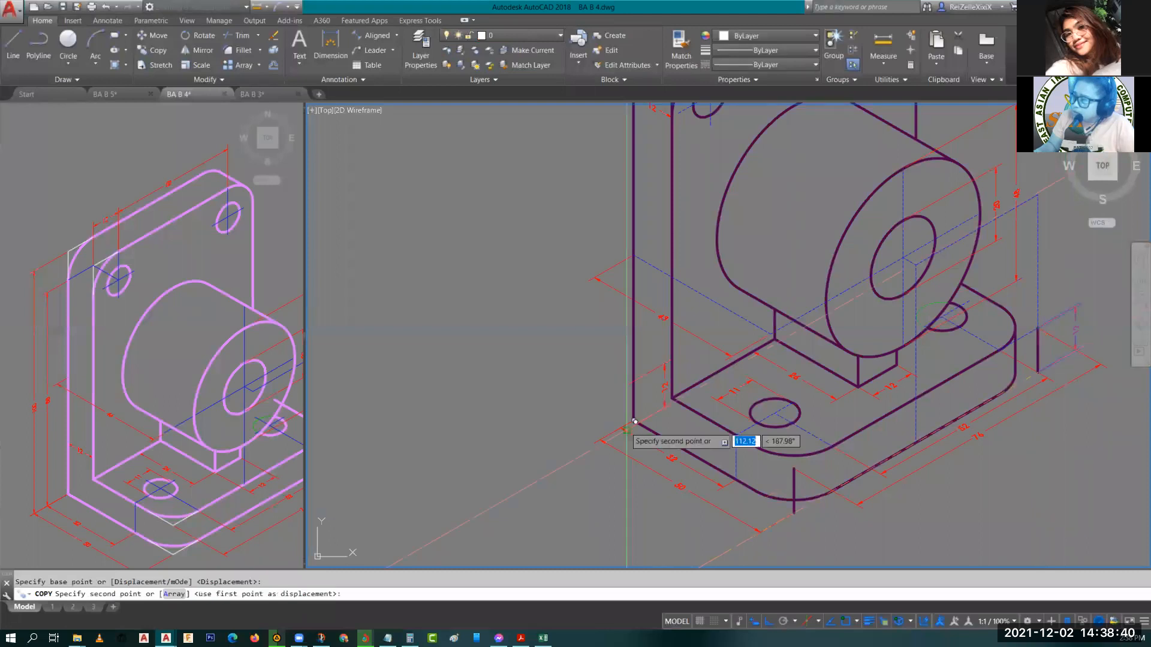
left_click(638, 413)
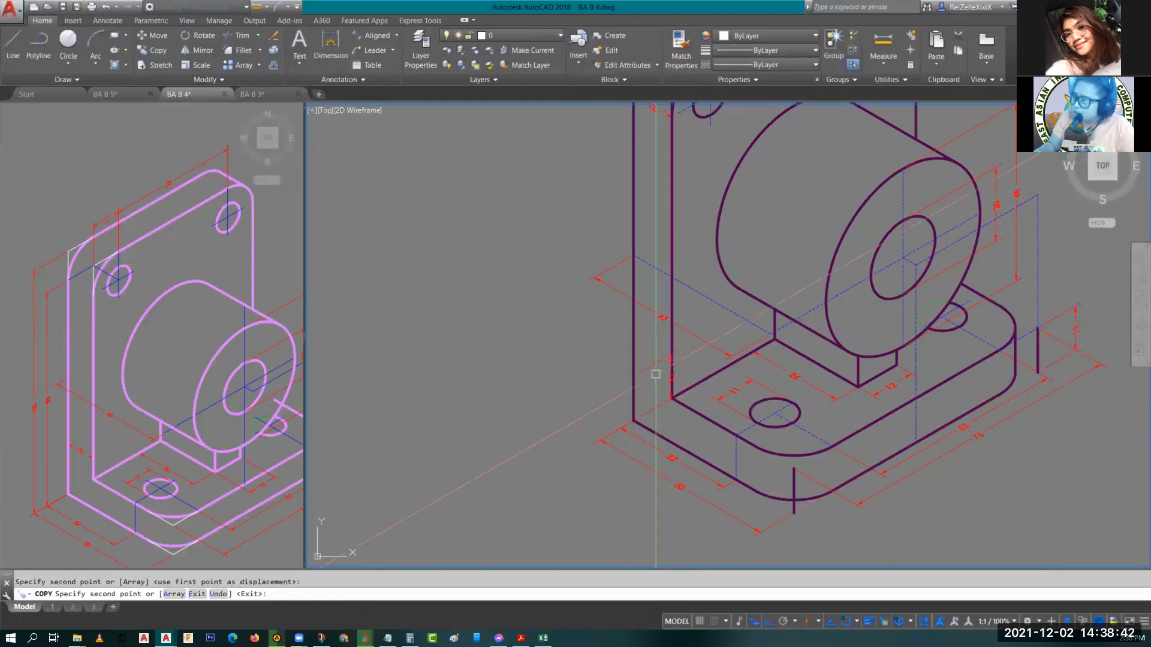
key("Return")
Stretch the copied dimension's line outward, away from the base's left corner.
left_click(667, 378)
left_click(668, 378)
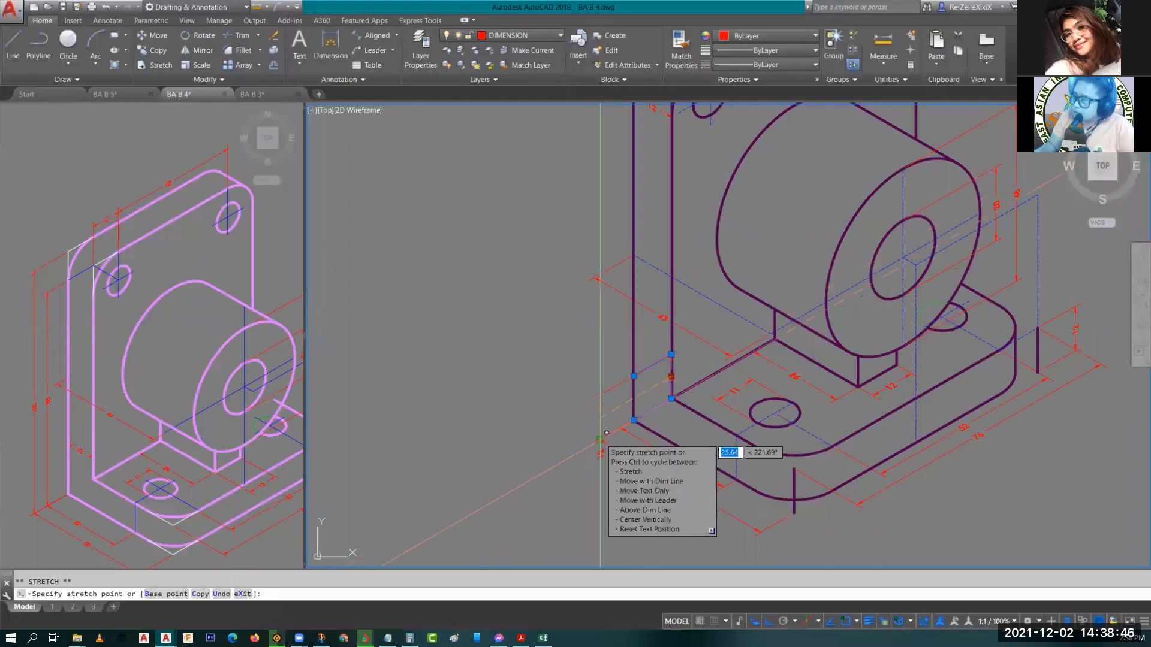
left_click(596, 454)
scroll(599, 457, "up", 4)
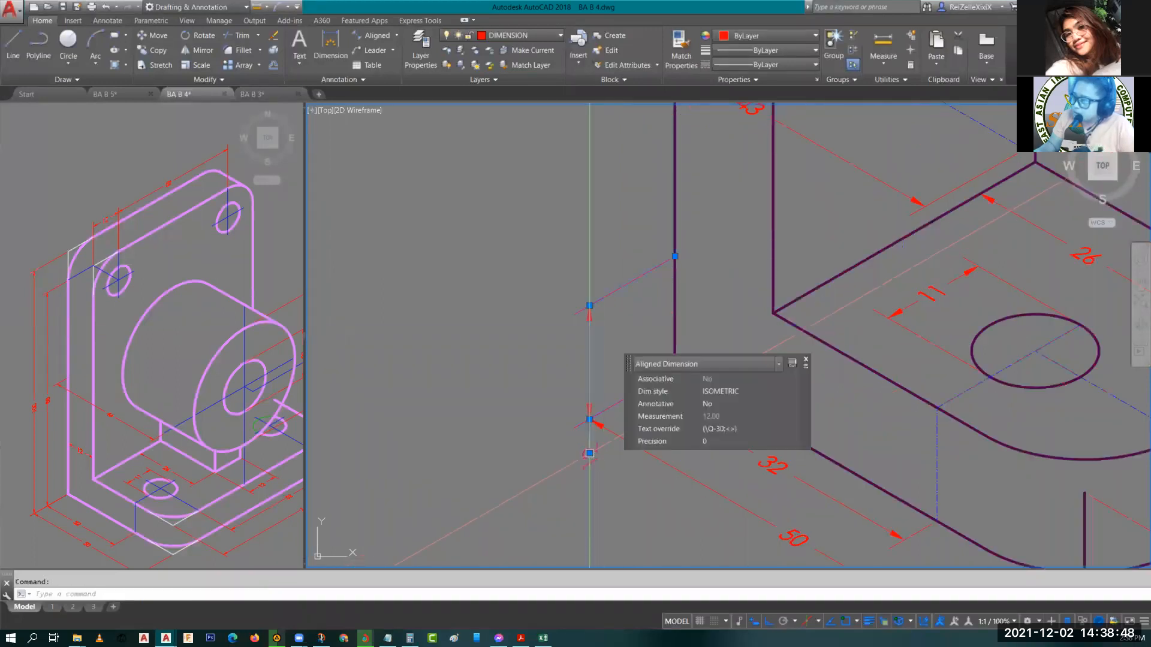
left_click(590, 454)
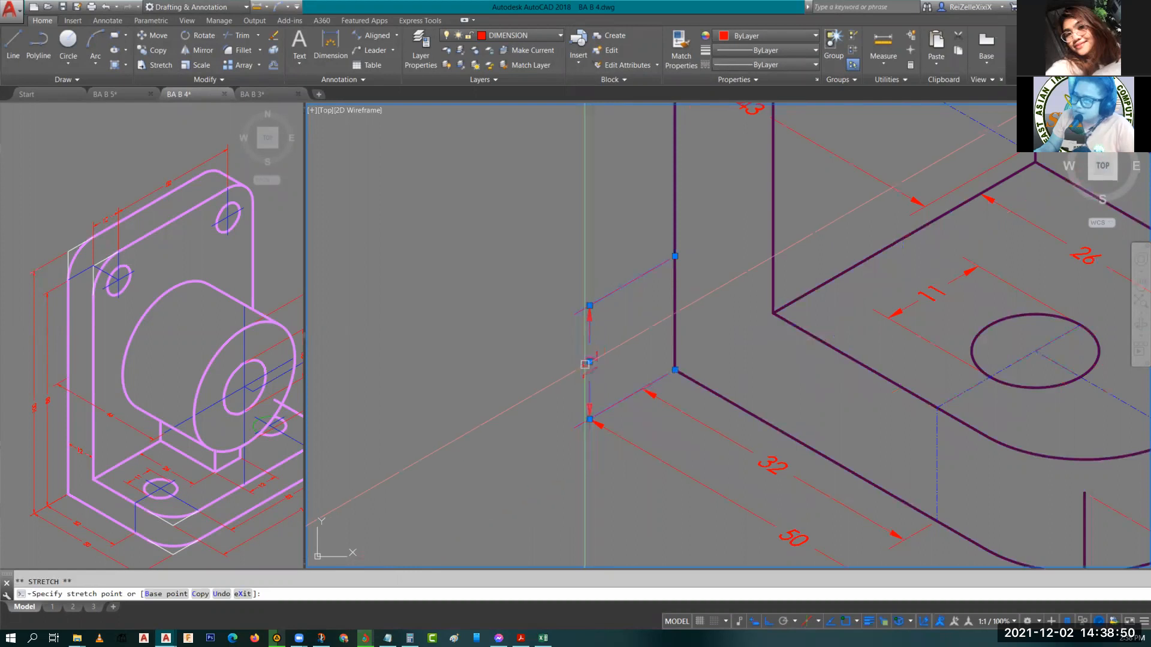
key("Escape")
key("Escape")
scroll(554, 295, "down", 4)
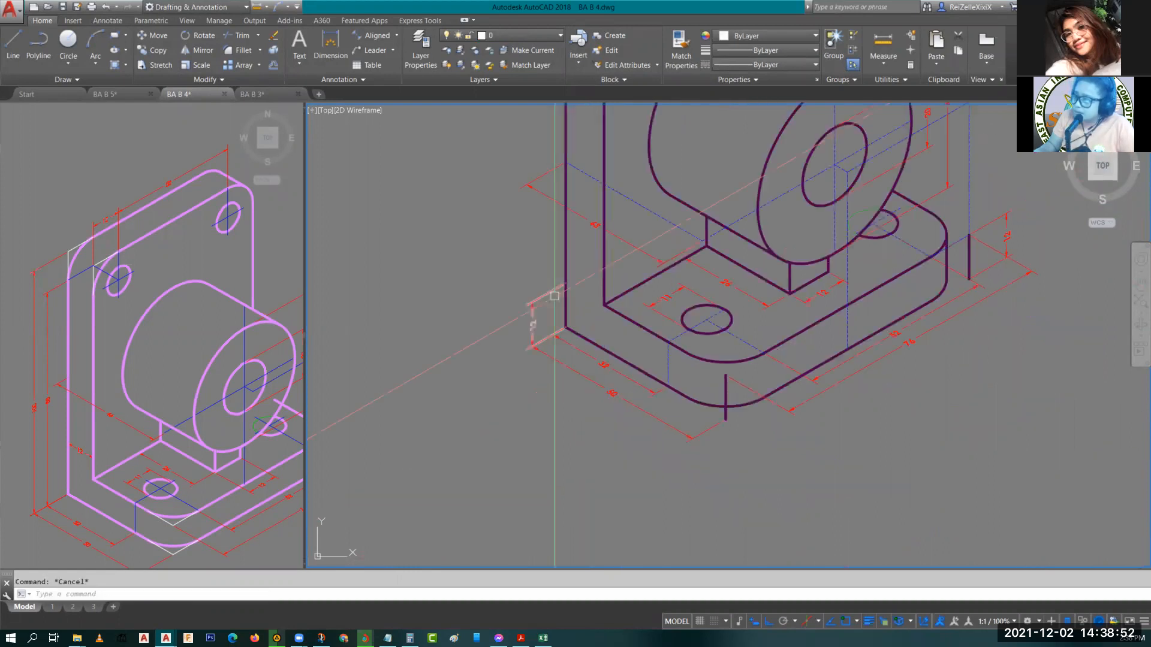
scroll(555, 295, "down", 2)
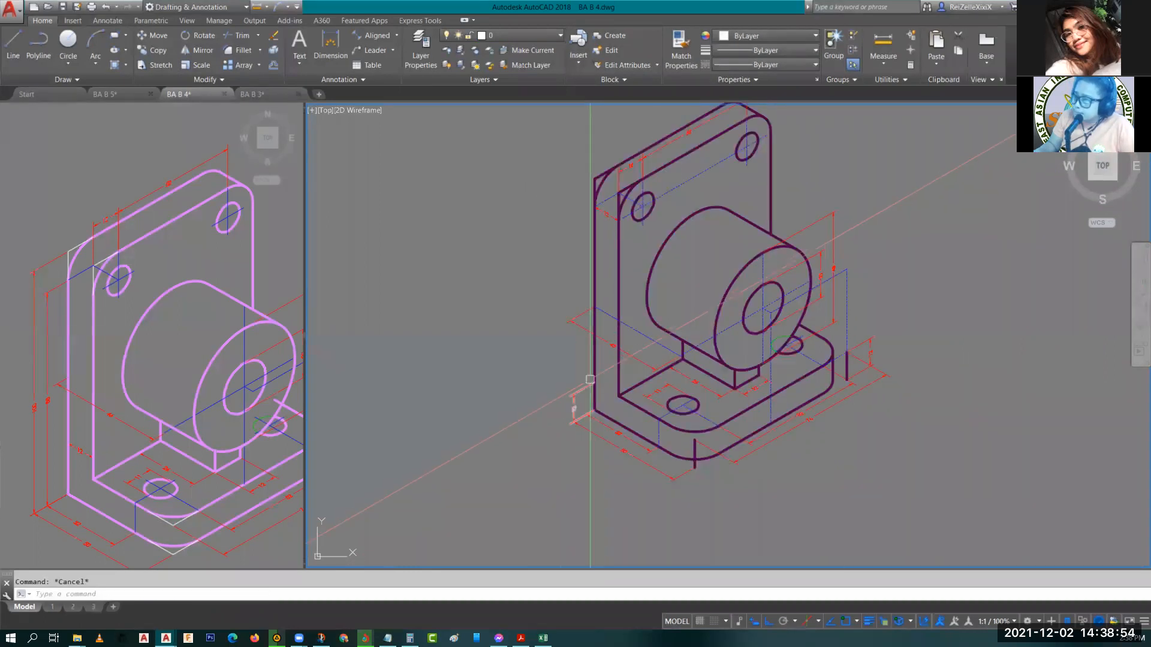
Stretch the copied dimension's upper extension line up to the plate's top to dimension the overall height.
left_click(590, 380)
left_click(594, 382)
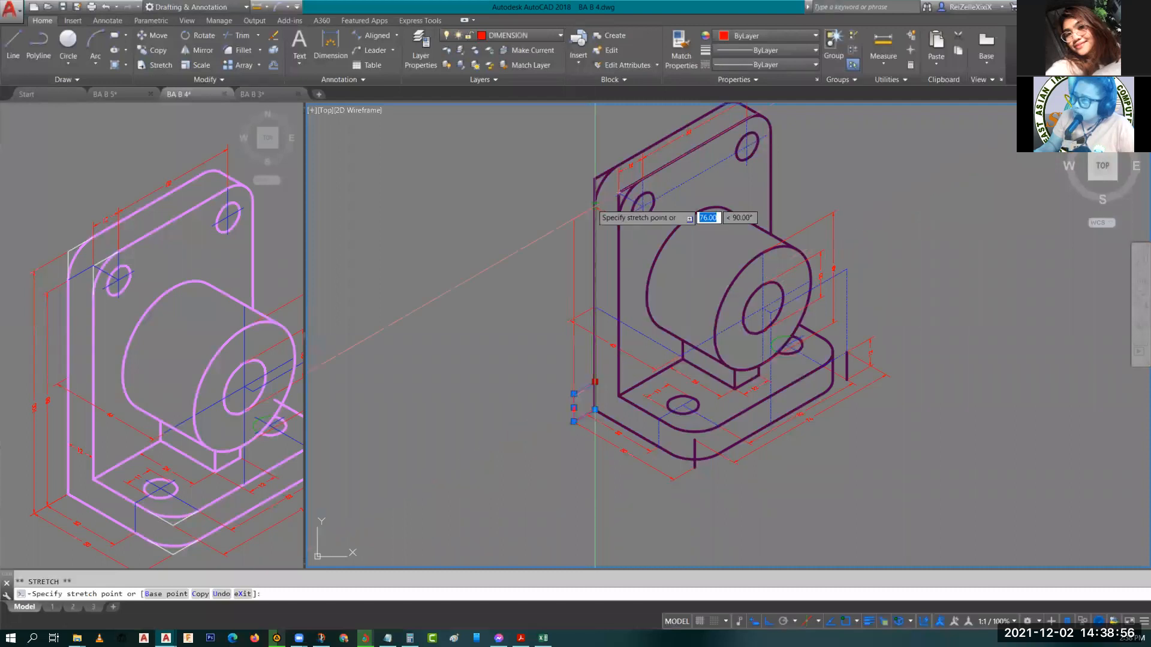
scroll(595, 206, "up", 5)
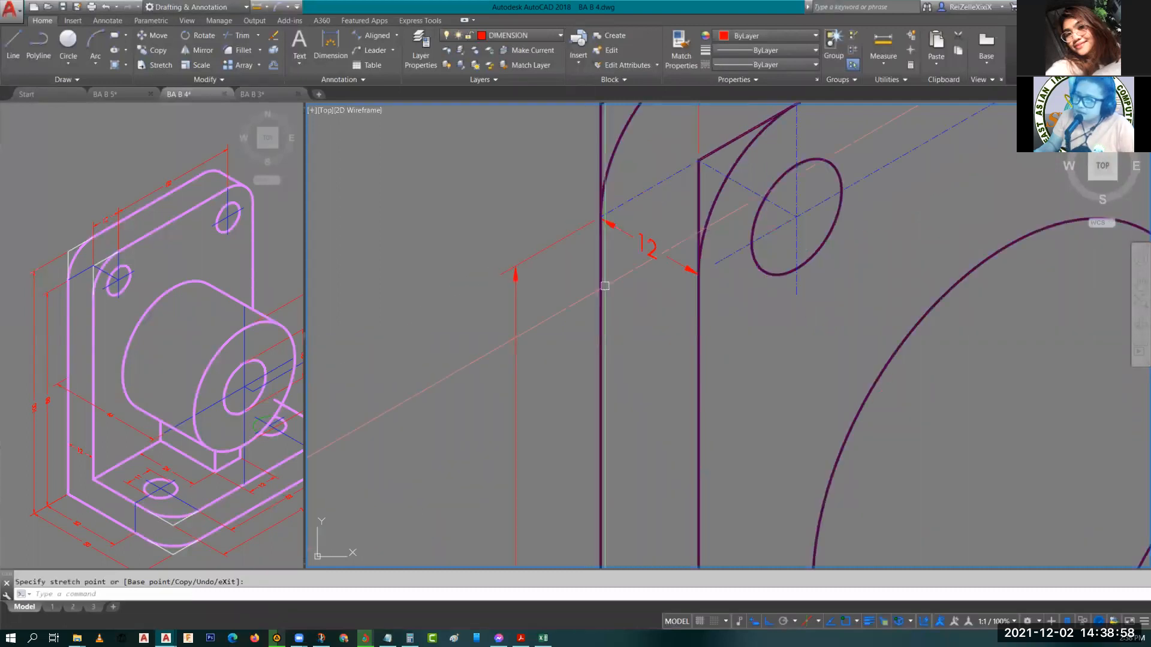
scroll(604, 286, "down", 4)
key("Escape")
Move the 12 dimension on the plate's upper-left side straight down toward the base.
scroll(639, 379, "up", 1)
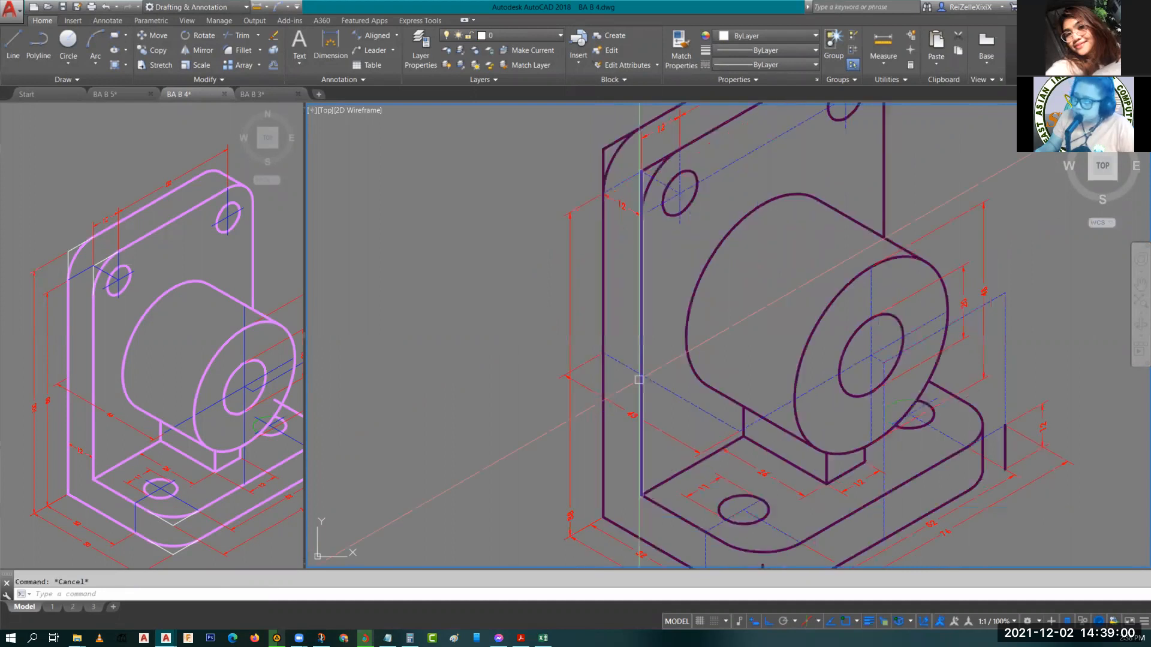
left_click(623, 205)
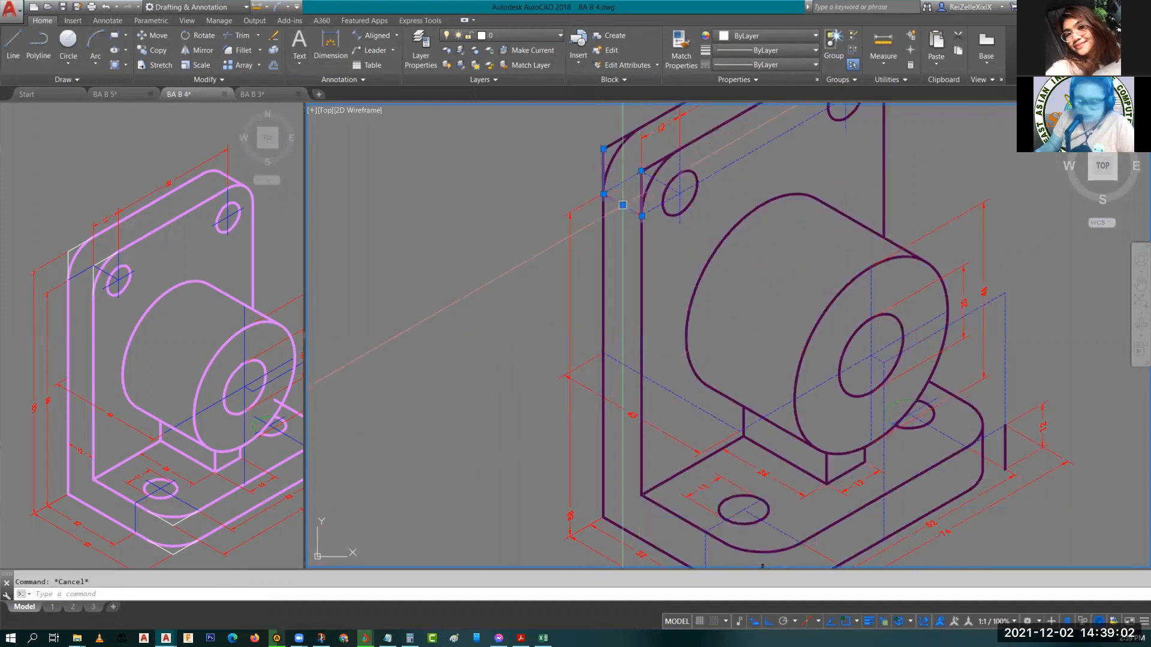
type("m")
key("Return")
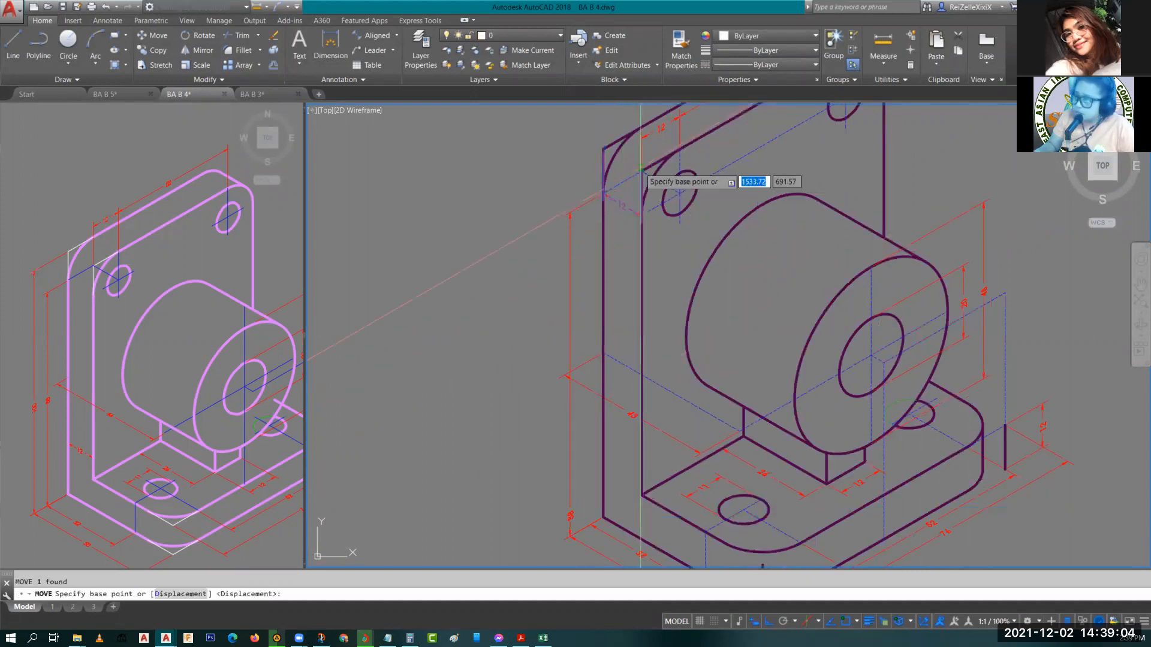
left_click(640, 170)
key("Escape")
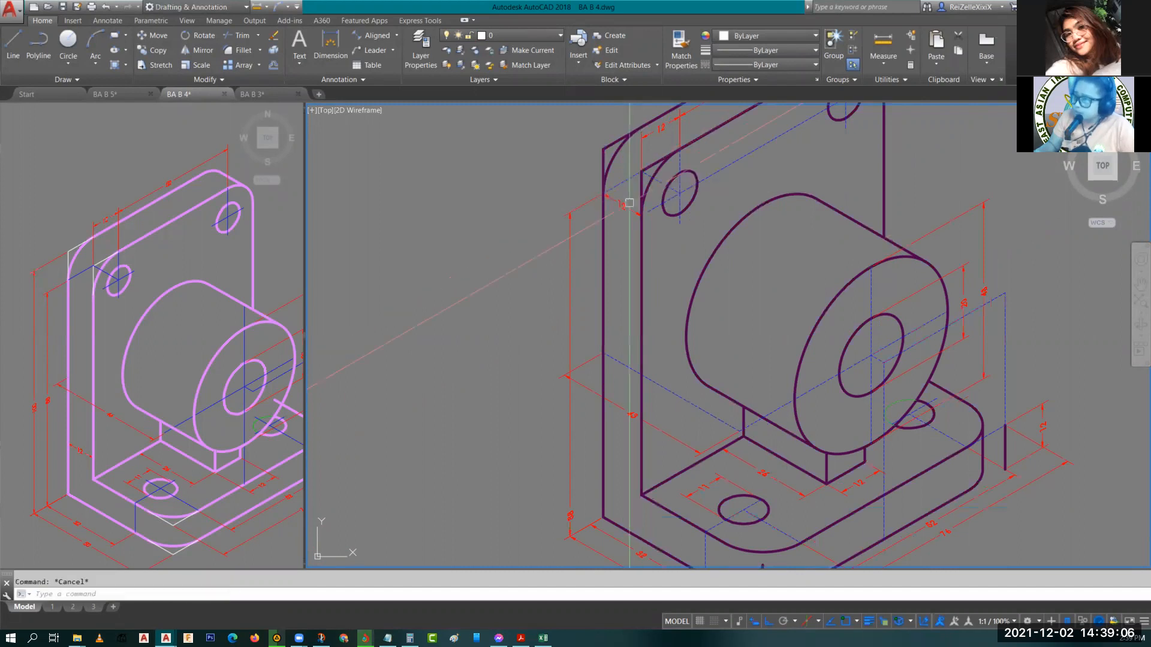
left_click(629, 203)
type("m")
key("Return")
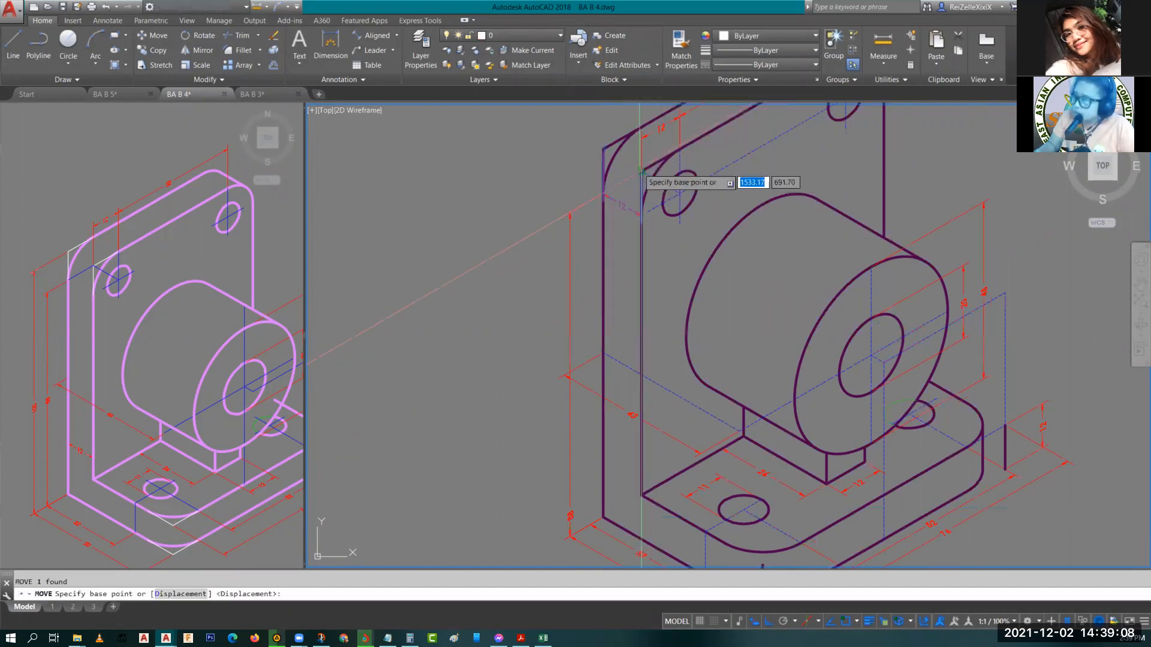
left_click(640, 170)
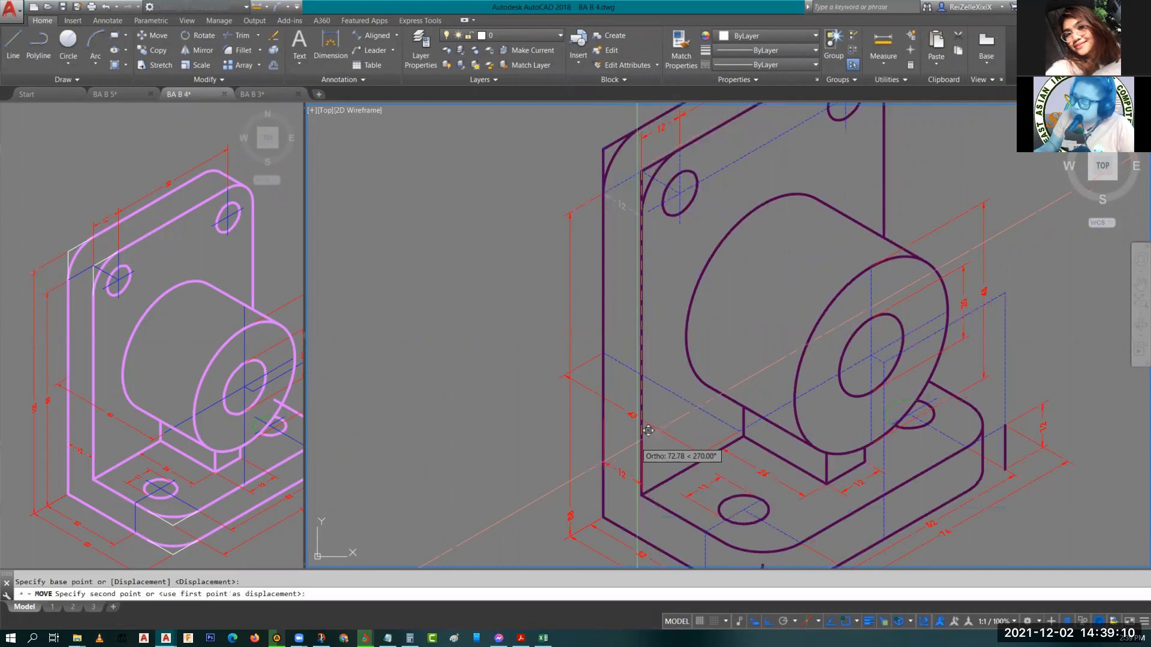
key("Escape")
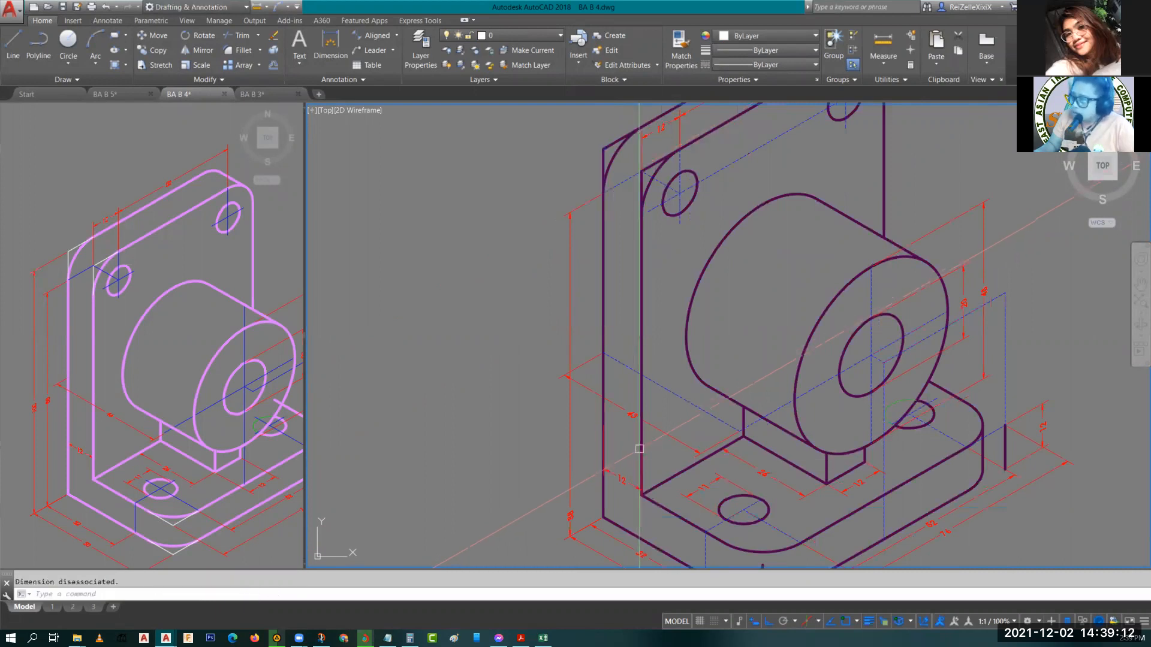
scroll(620, 472, "up", 4)
middle_click_drag(620, 472, 605, 356)
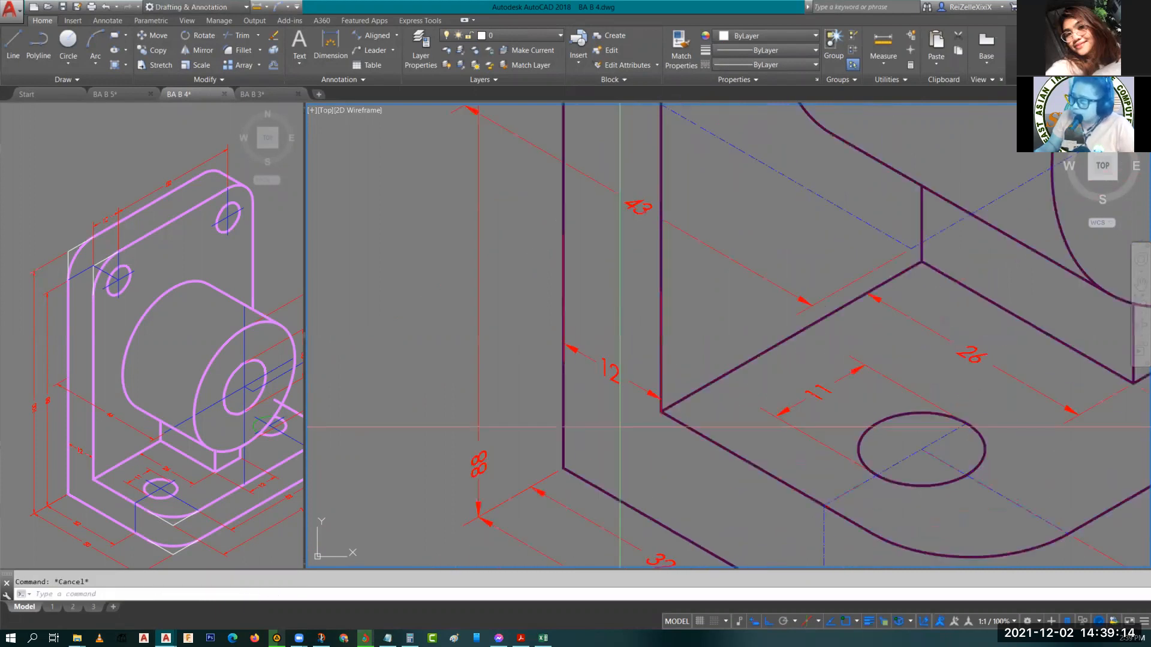
left_click(609, 374)
right_click(585, 357)
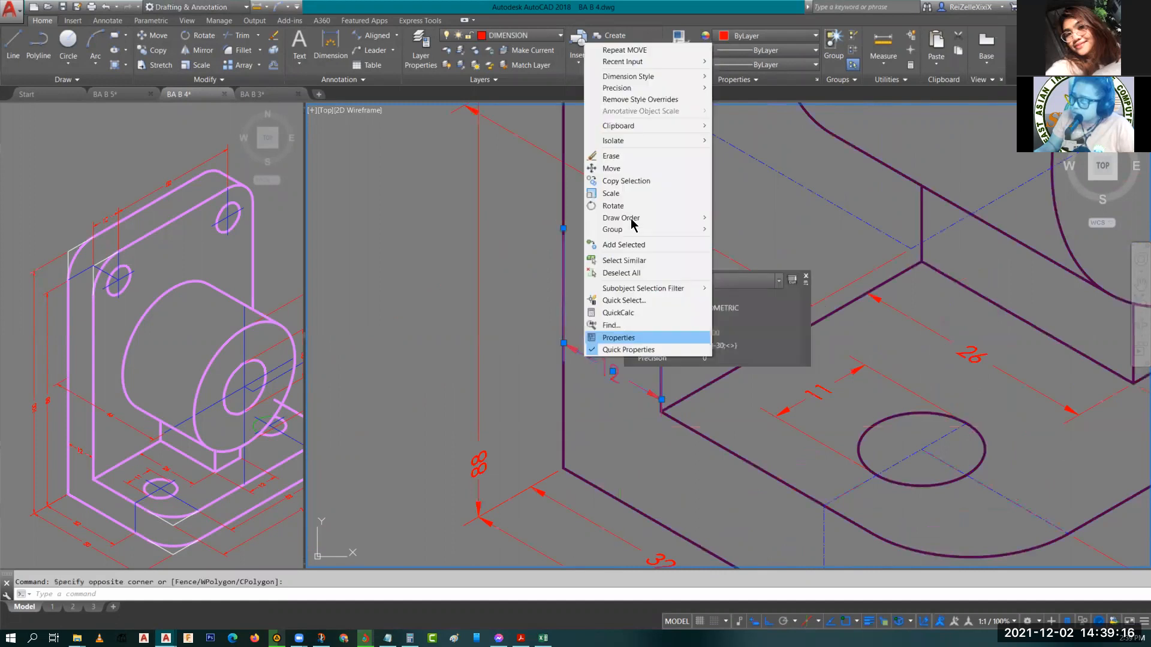
mouse_move(634, 218)
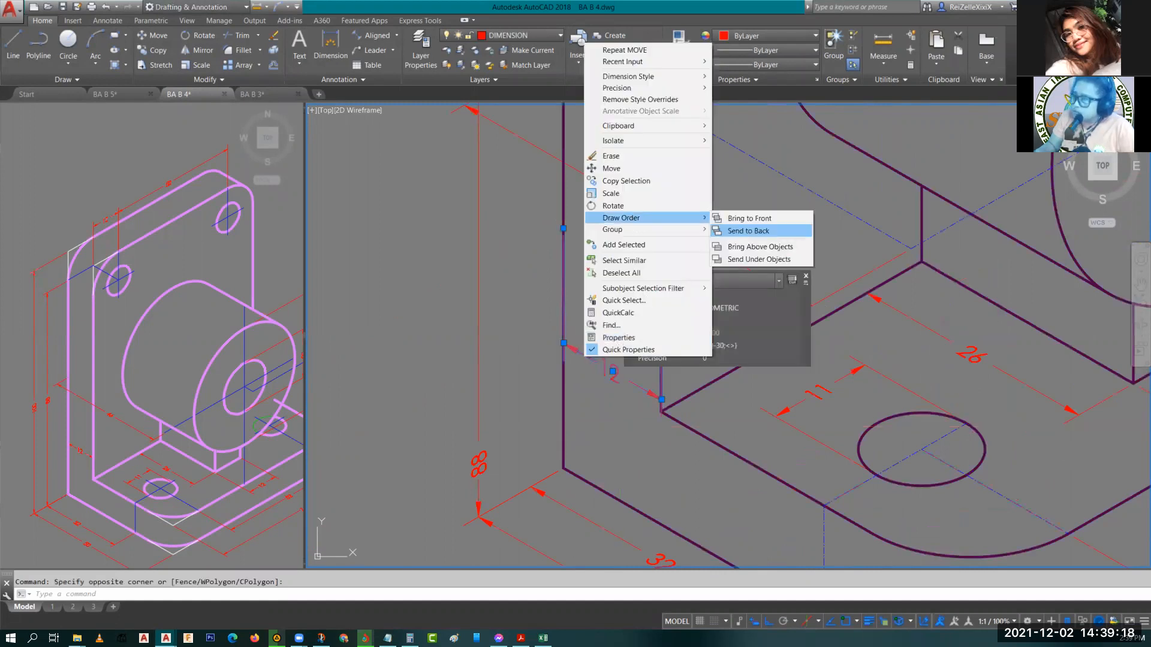
key("Escape")
key("Escape")
scroll(626, 473, "down", 5)
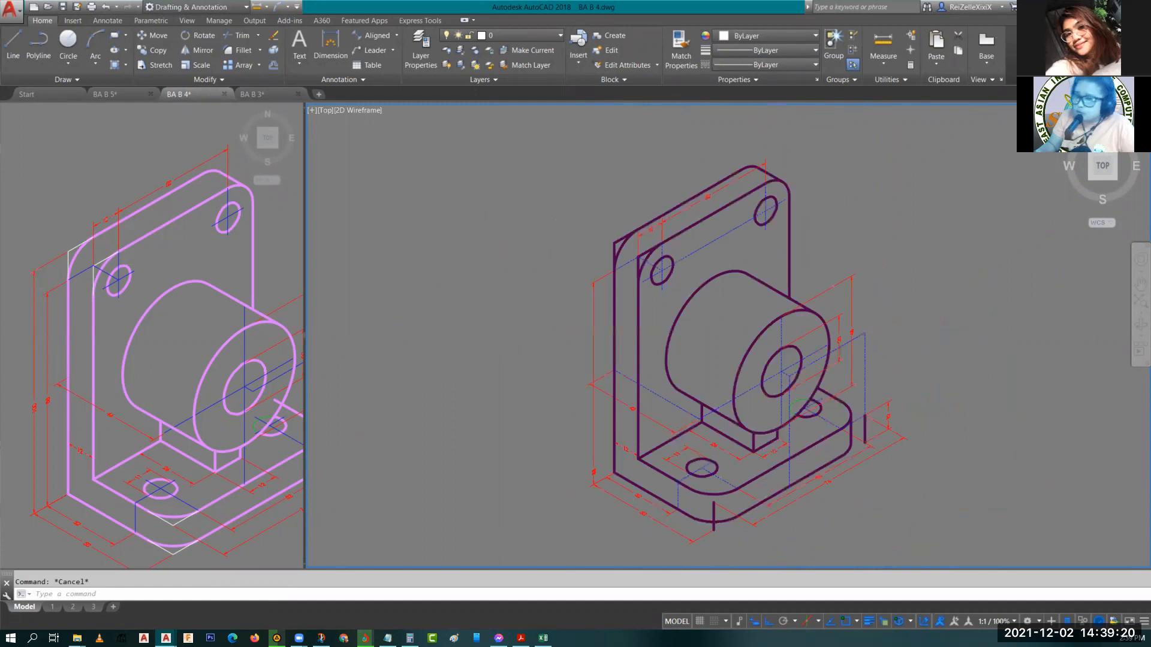
middle_click_drag(610, 252, 673, 208)
left_click(653, 303)
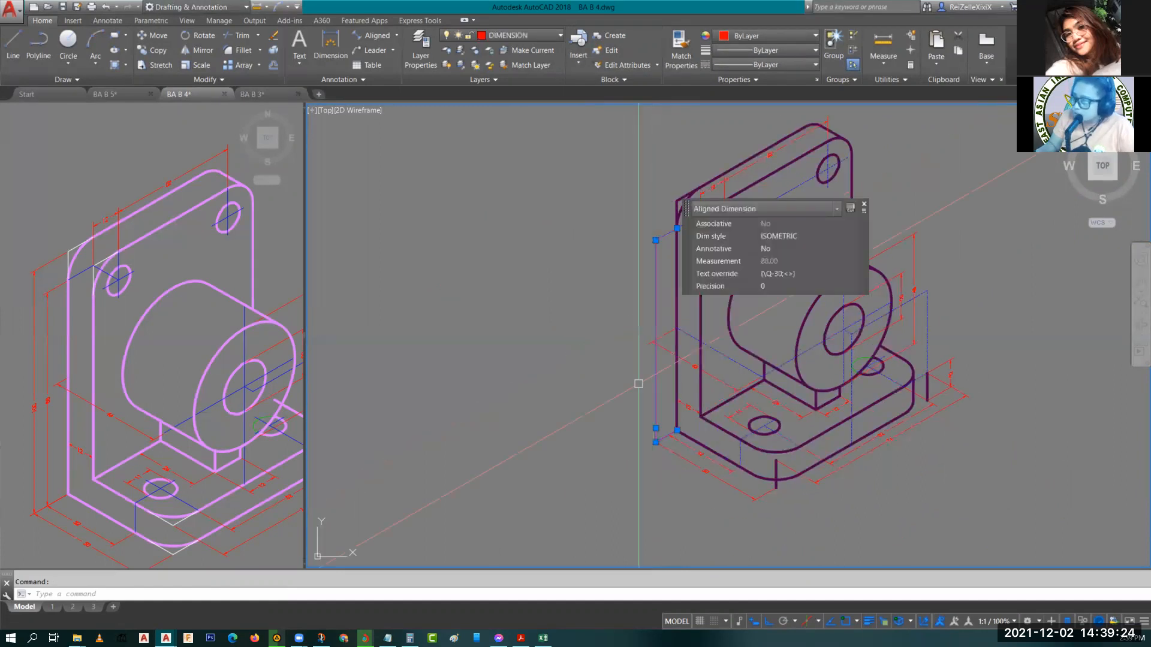
left_click(656, 428)
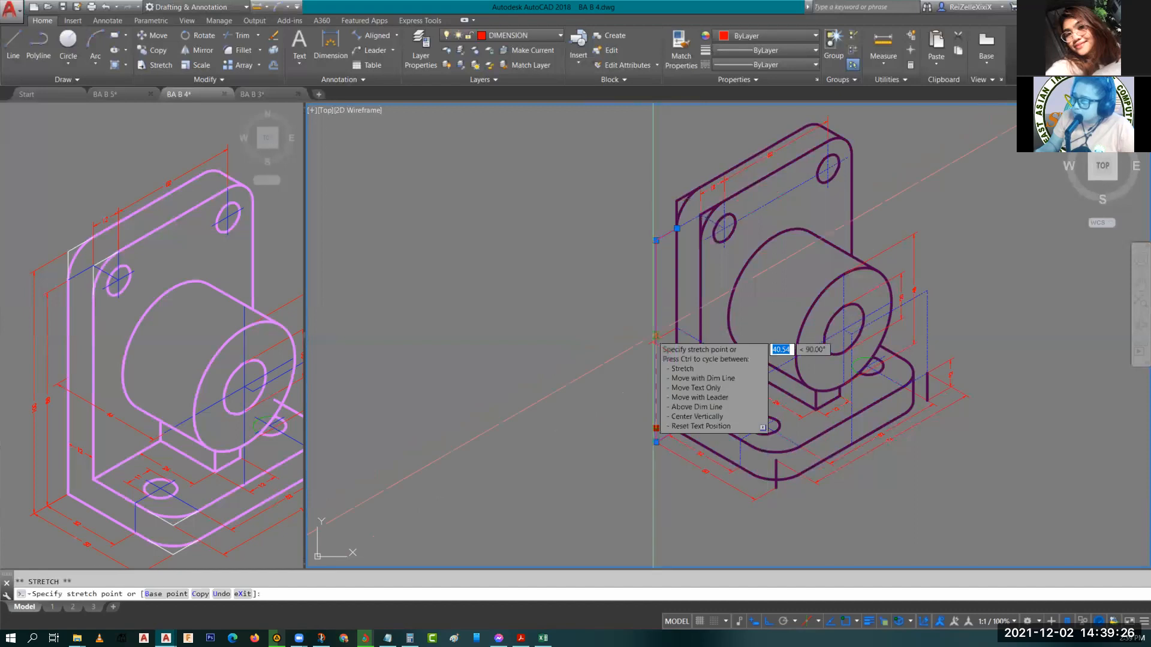
scroll(655, 340, "up", 5)
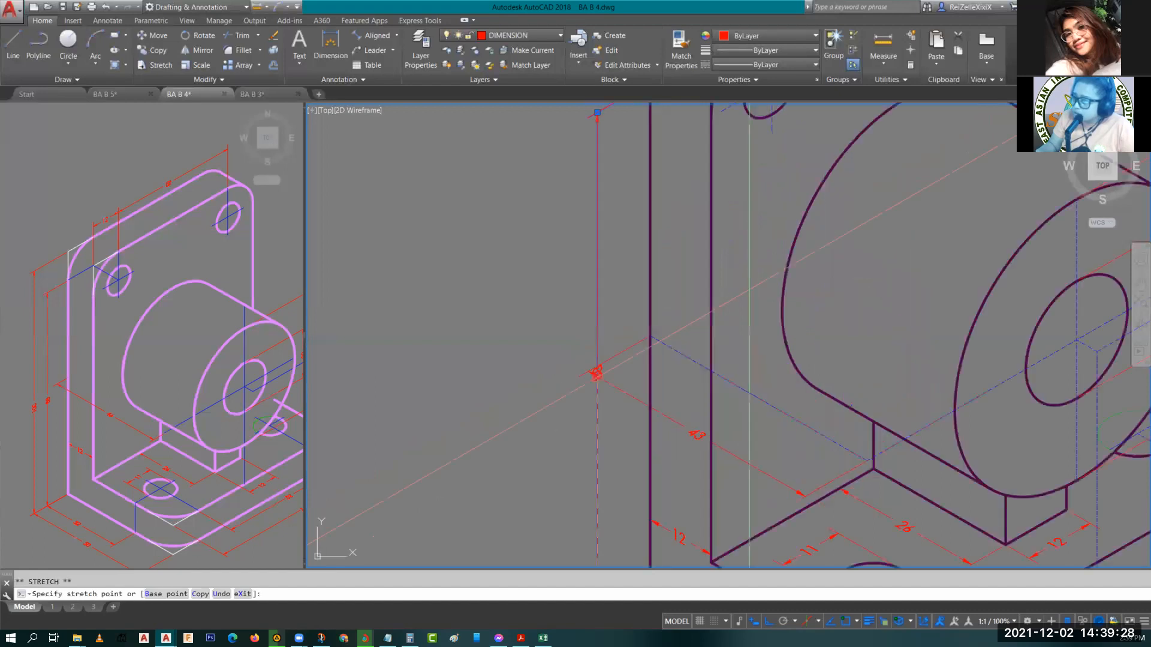
key("Escape")
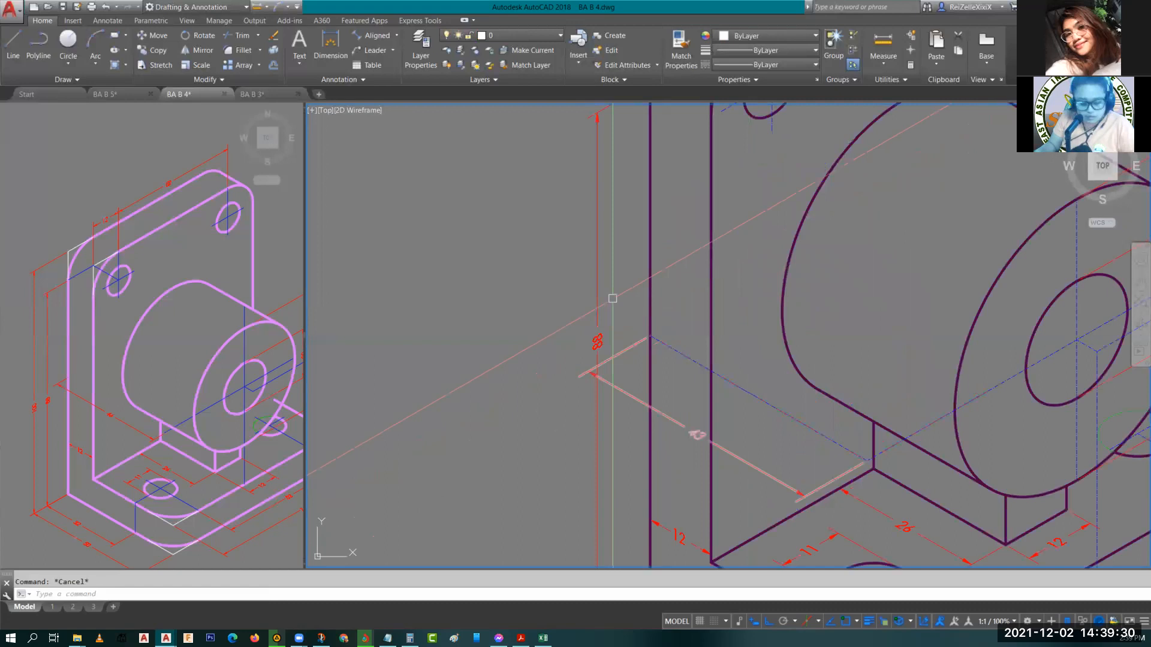
scroll(613, 298, "down", 5)
type("co")
key("space")
key("Escape")
left_click(607, 391)
type("co")
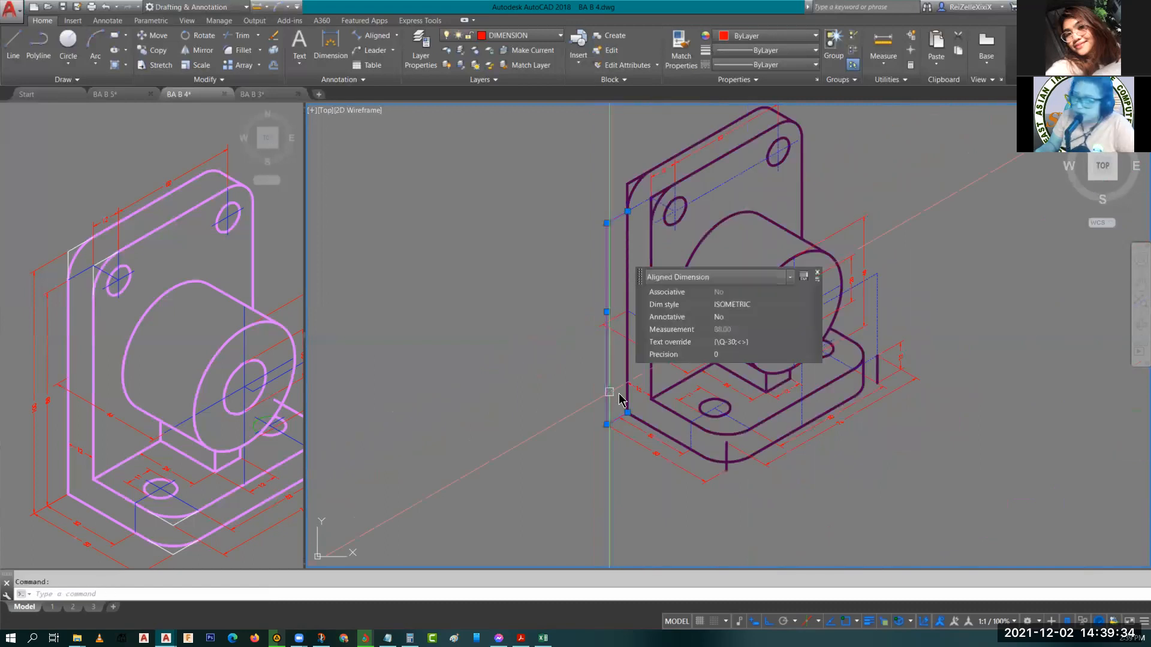
key("space")
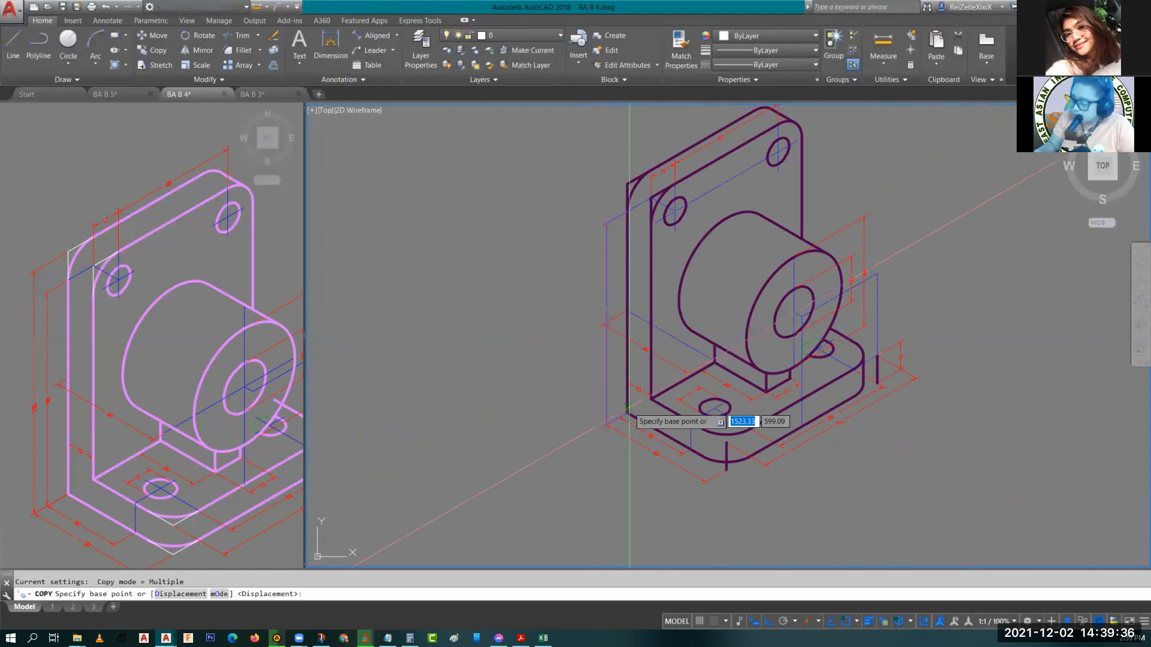
left_click(629, 409)
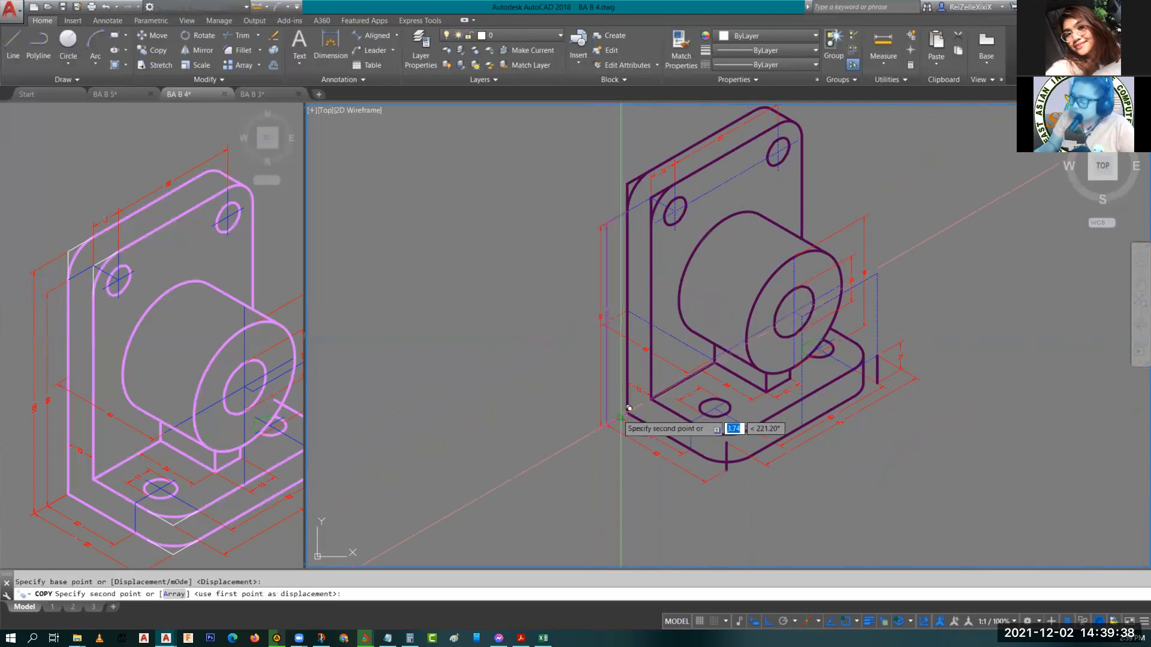
key("Escape")
Stretch the 88 overall height dimension's line further outward, away from the bracket's left side.
left_click(603, 263)
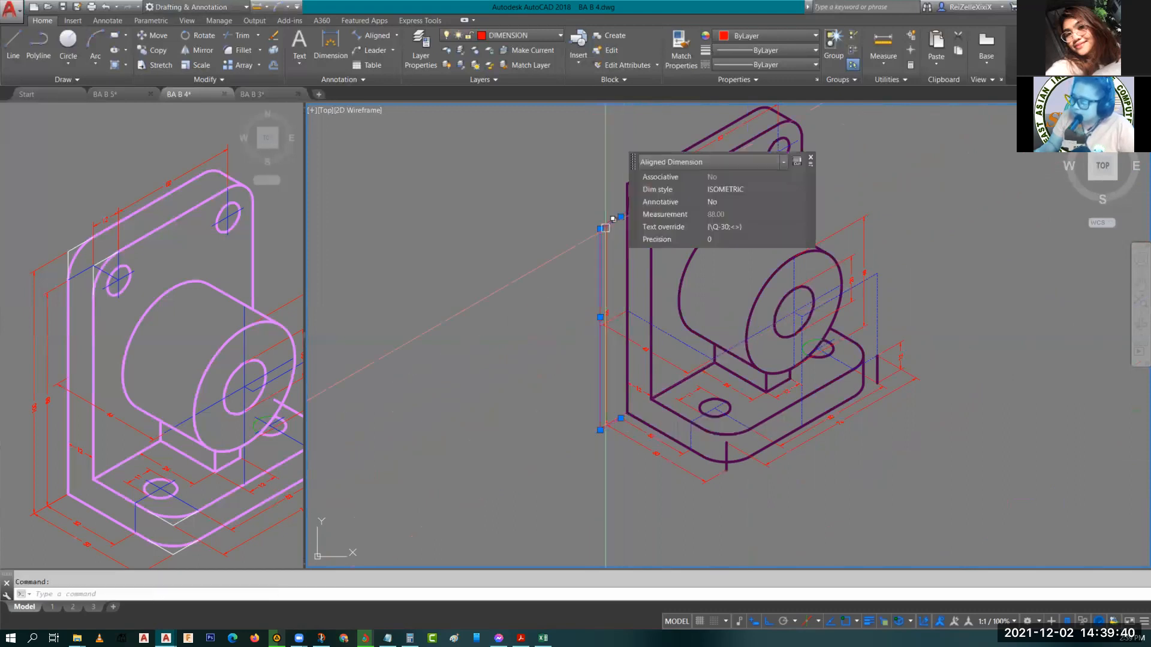
scroll(605, 228, "up", 5)
scroll(550, 273, "down", 5)
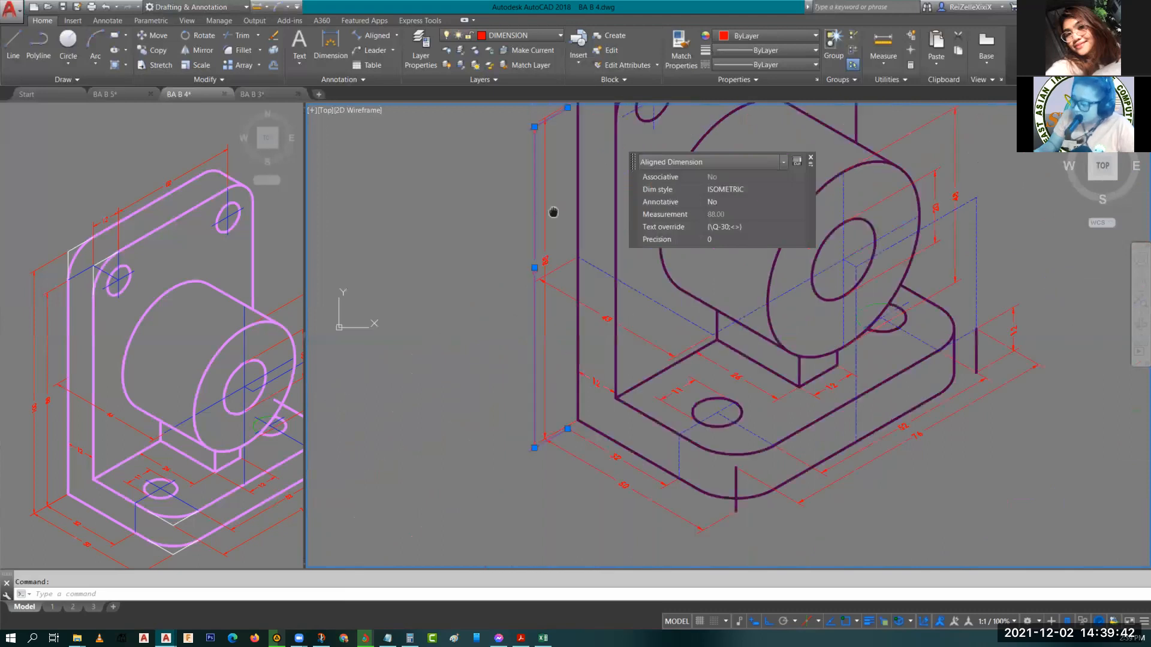
left_click(533, 268)
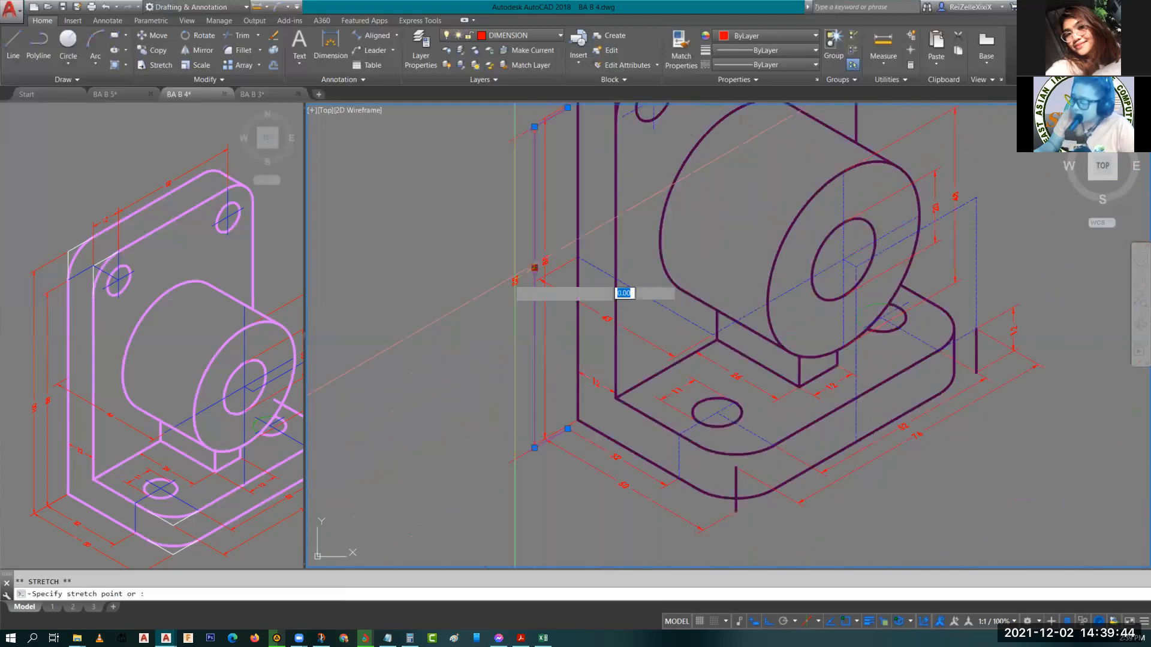
left_click(506, 286)
key("Escape")
left_click(506, 283)
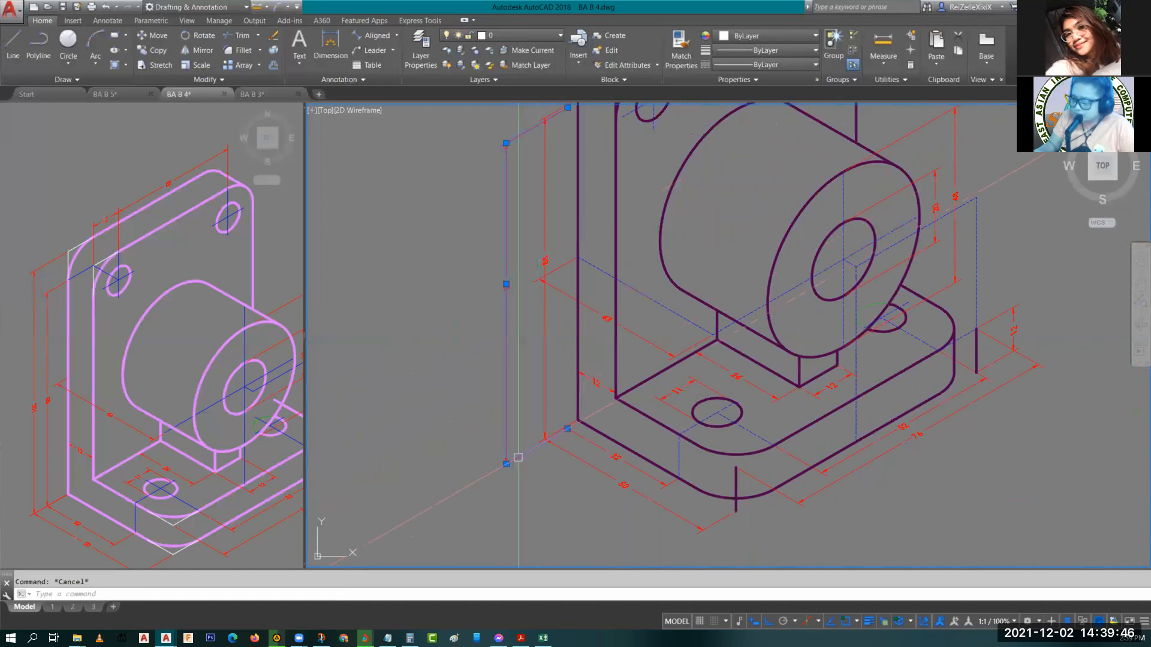
type("m")
key("space")
scroll(560, 434, "up", 5)
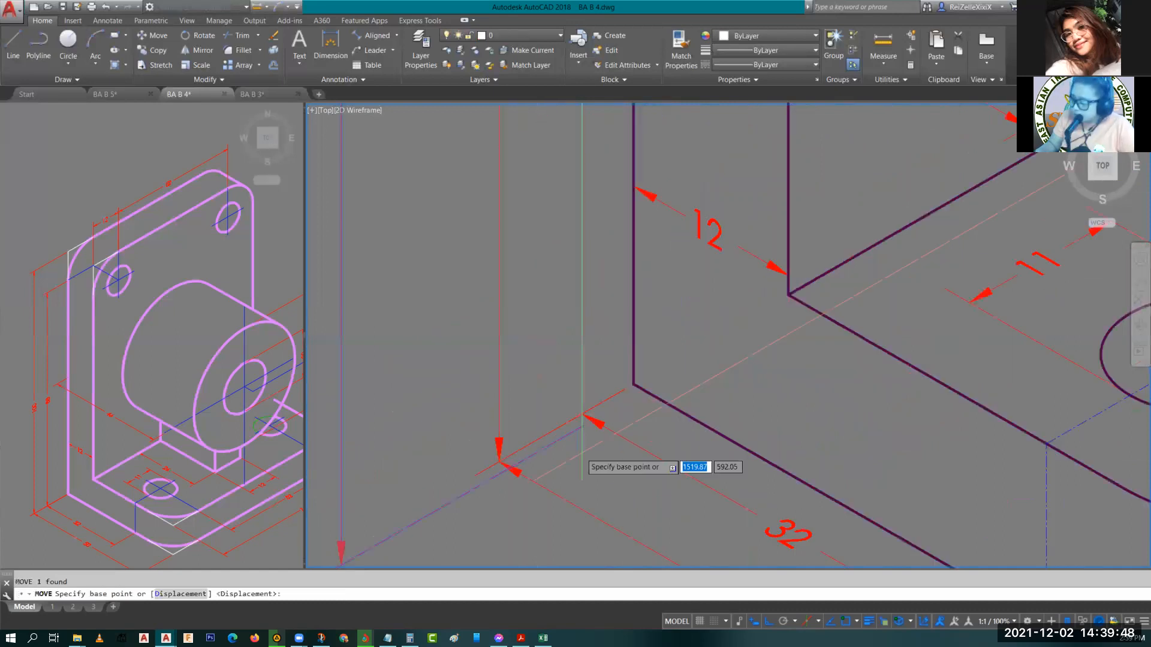
scroll(581, 462, "up", 2)
left_click(587, 393)
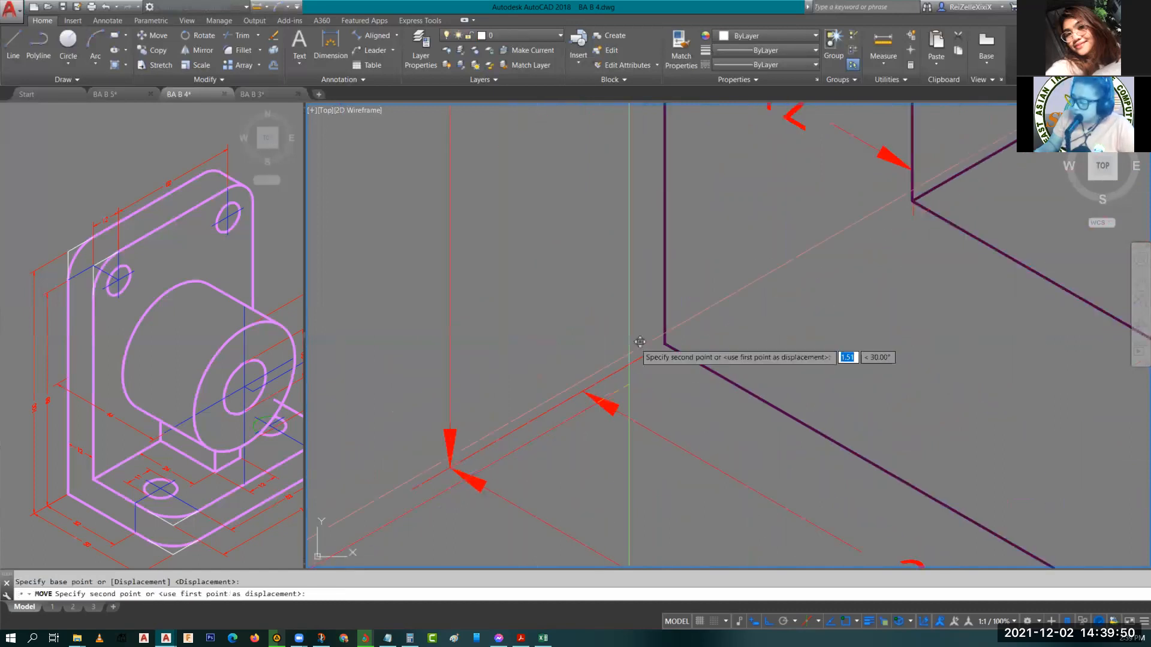
key("Escape")
scroll(674, 324, "down", 6)
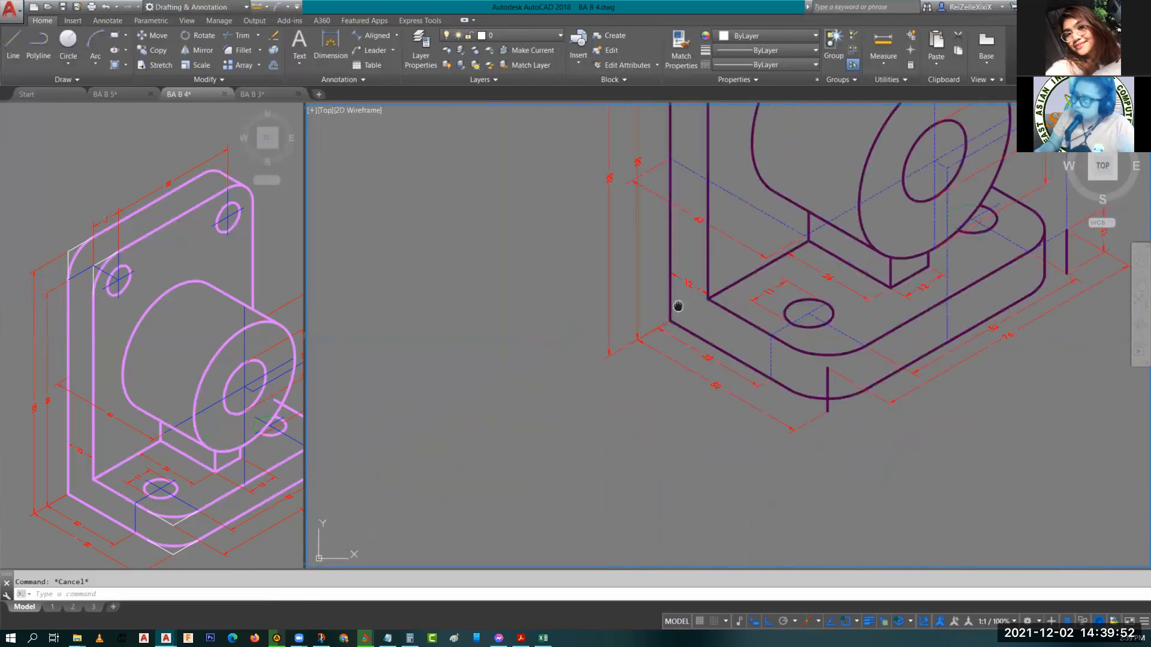
middle_click_drag(678, 306, 669, 350)
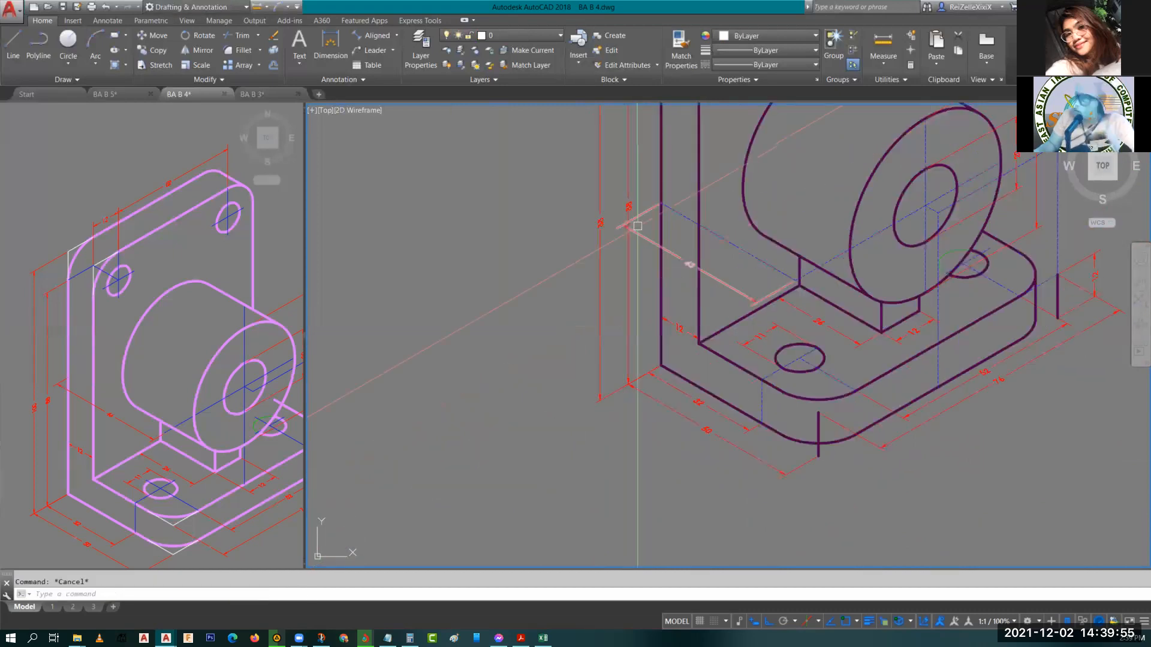
middle_click_drag(637, 226, 567, 417)
left_click(545, 269)
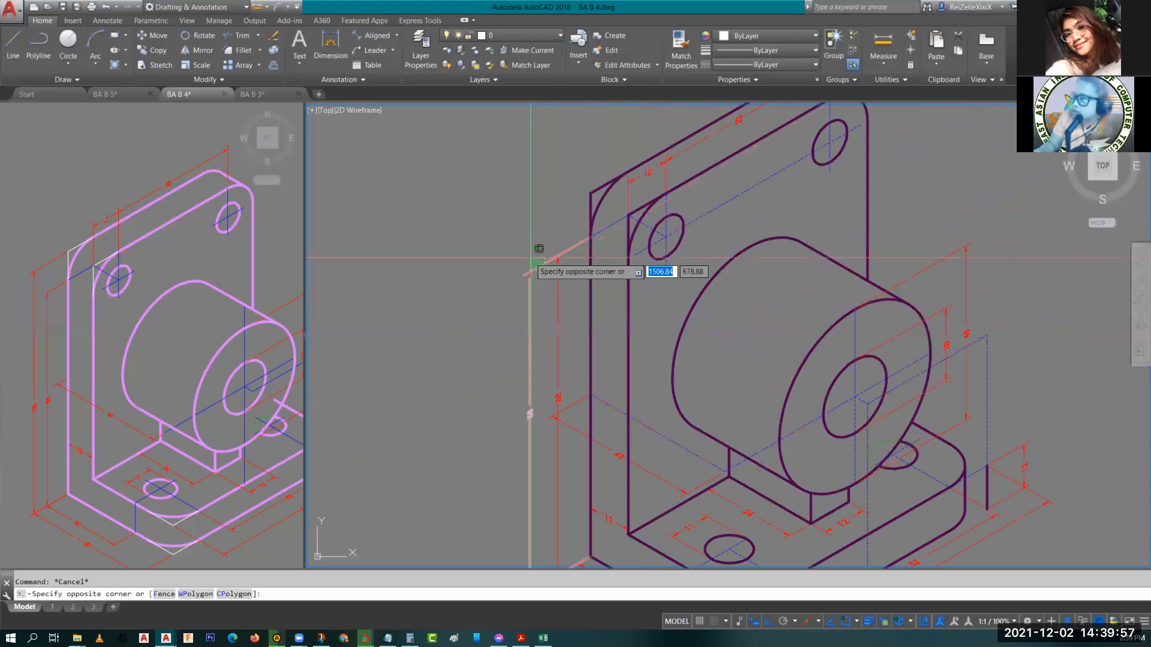
left_click(529, 259)
middle_click_drag(609, 243, 574, 316)
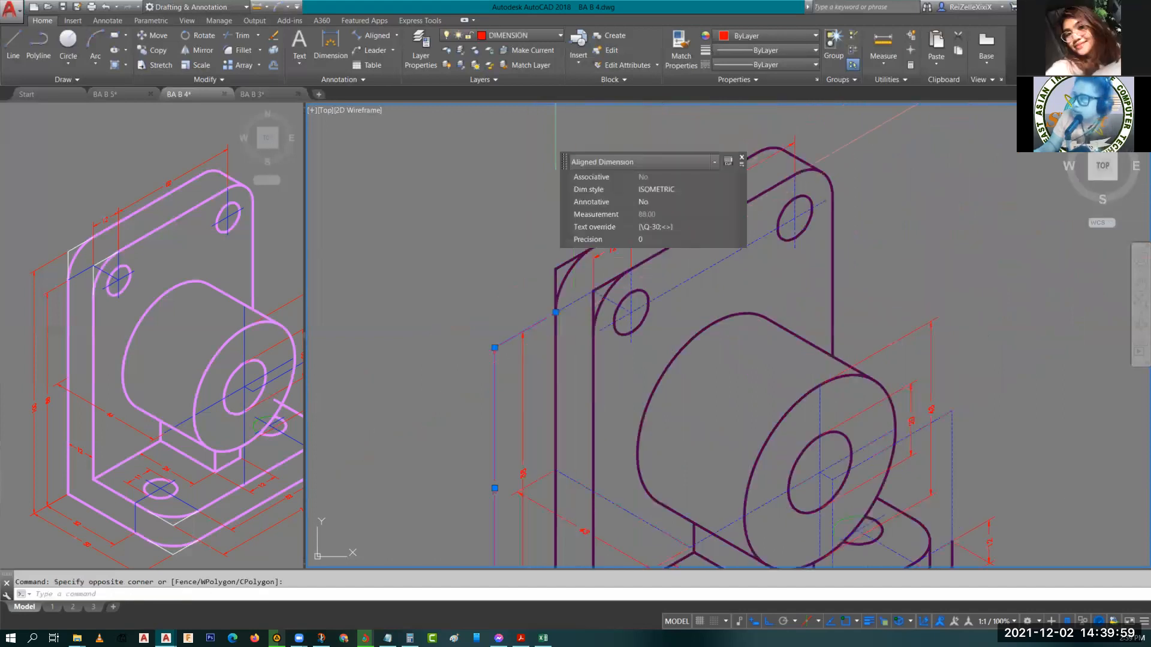
left_click(555, 313)
key("Escape")
scroll(573, 365, "down", 4)
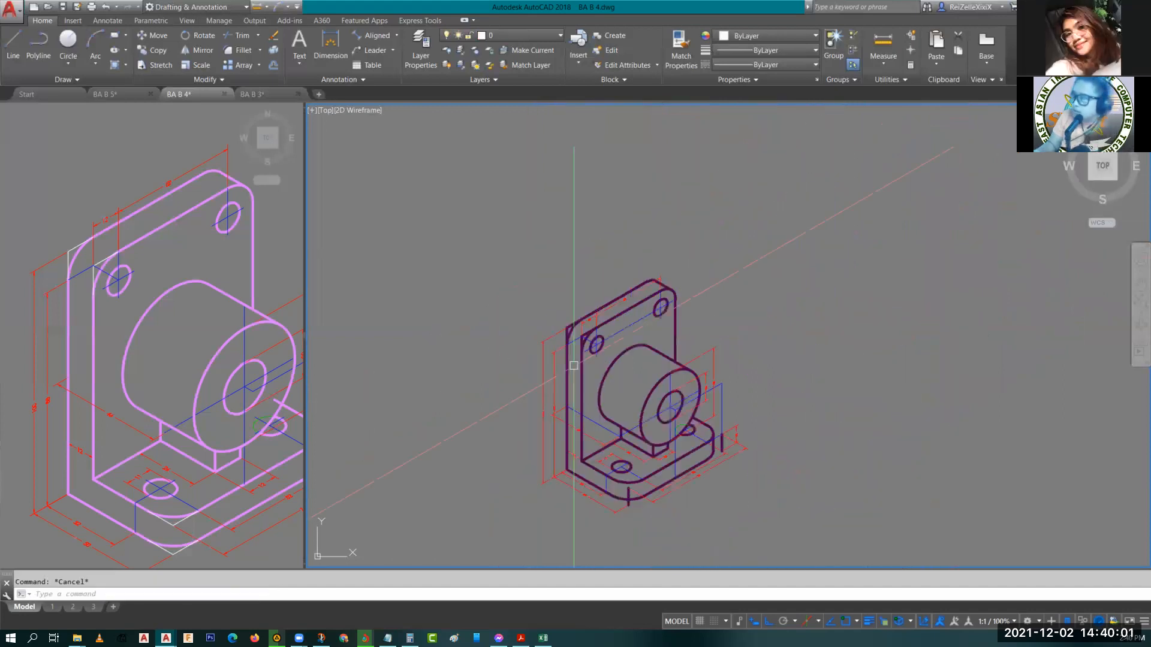
middle_click_drag(573, 365, 544, 337)
scroll(538, 336, "up", 5)
scroll(549, 374, "down", 5)
middle_click(544, 337)
middle_click(544, 337)
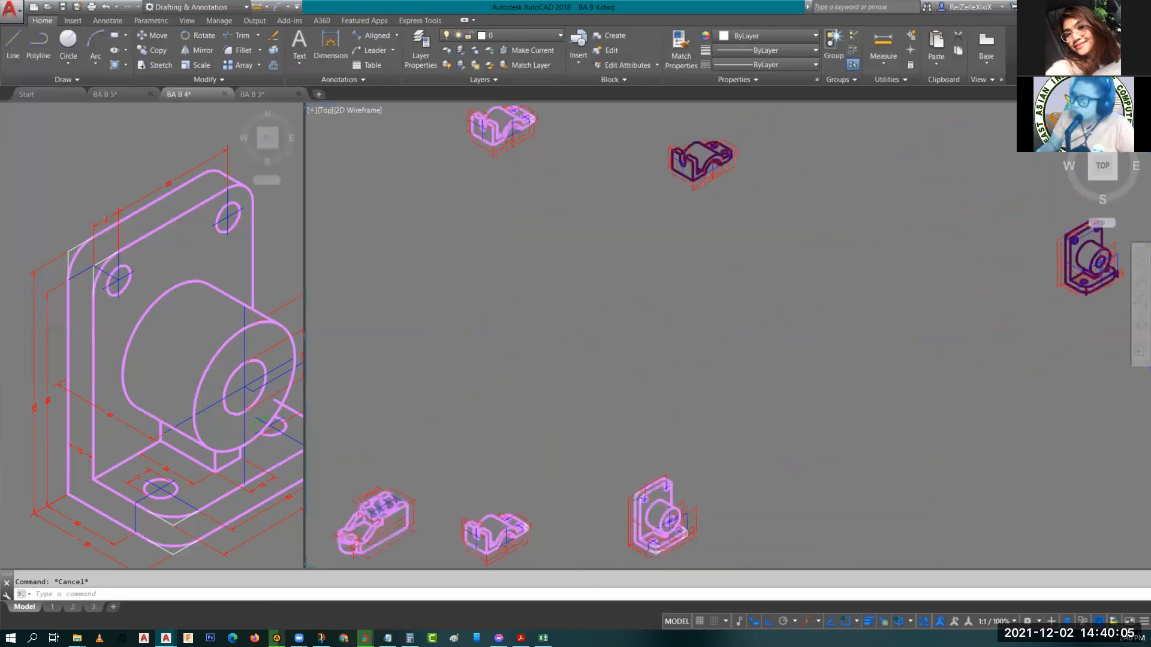
Save the drawing and zoom back in on the dimensioned bracket.
key("ctrl+s")
middle_click_drag(1023, 360, 676, 411)
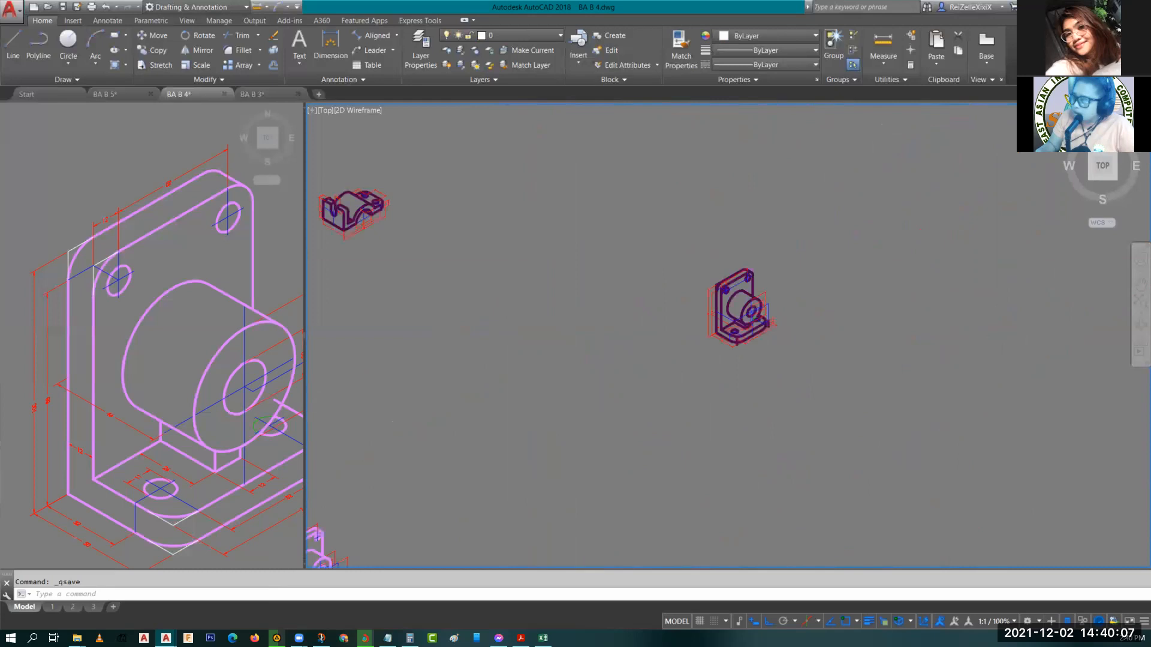
scroll(664, 387, "up", 5)
scroll(663, 387, "up", 2)
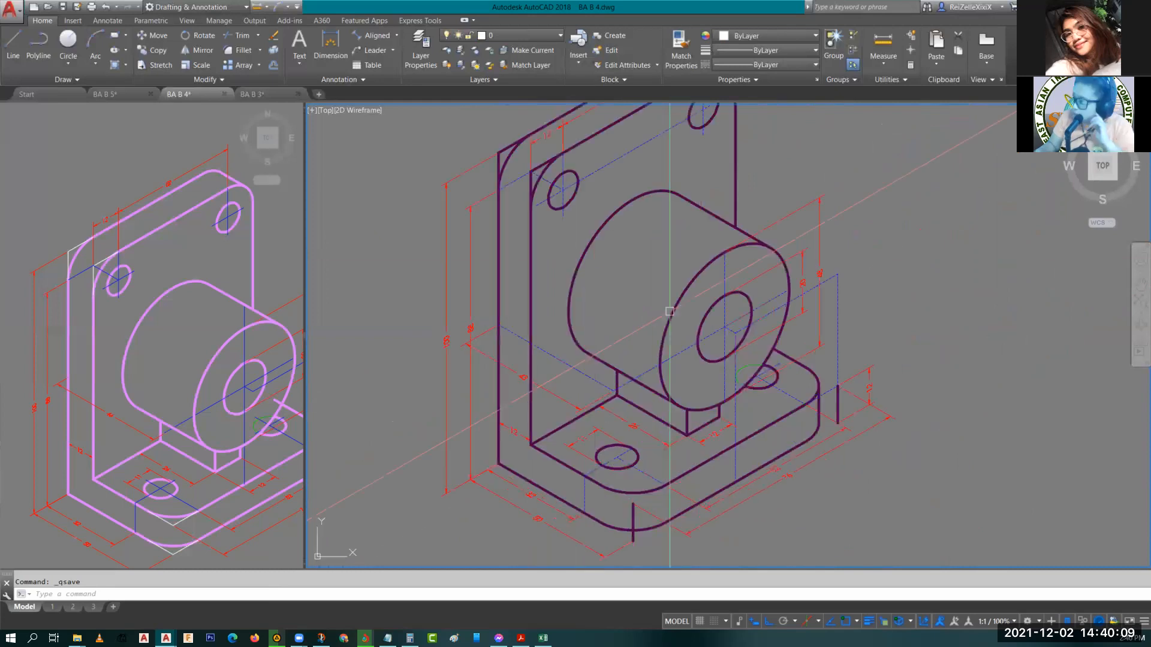
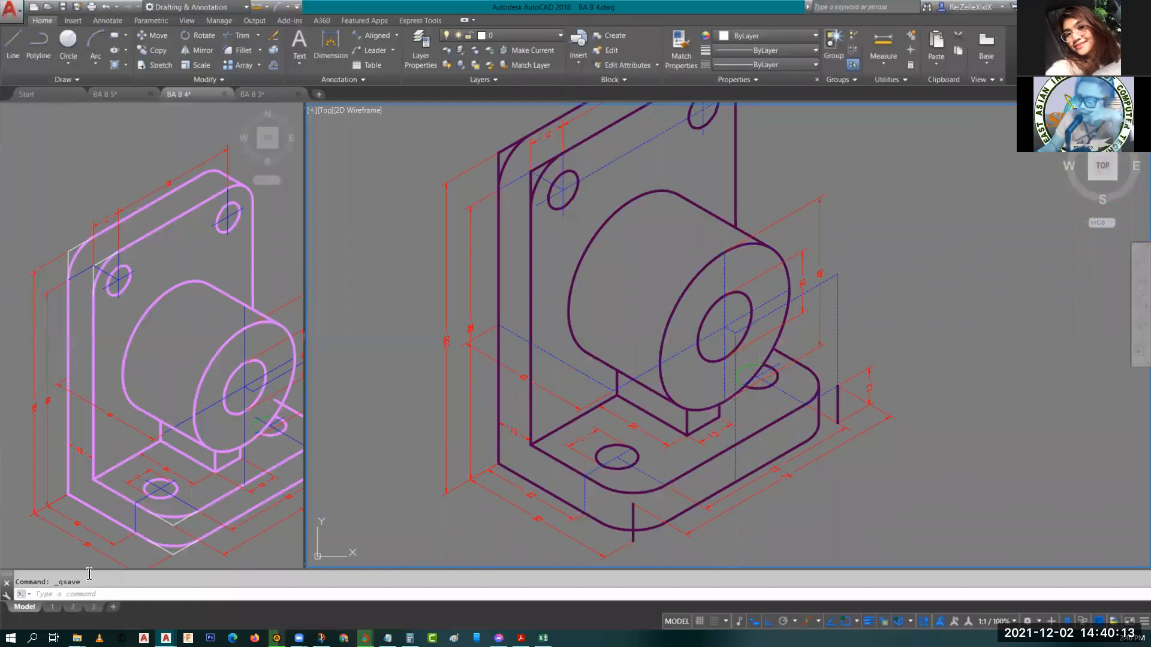
Copy the 12 dimension from the base's right side up beside the boss and stretch its lower extension line down to the base.
mouse_move(237, 464)
middle_mouse_down()
mouse_move(158, 441)
mouse_move(166, 488)
mouse_move(204, 405)
mouse_move(230, 440)
mouse_move(176, 430)
mouse_move(139, 441)
mouse_move(142, 464)
middle_mouse_up()
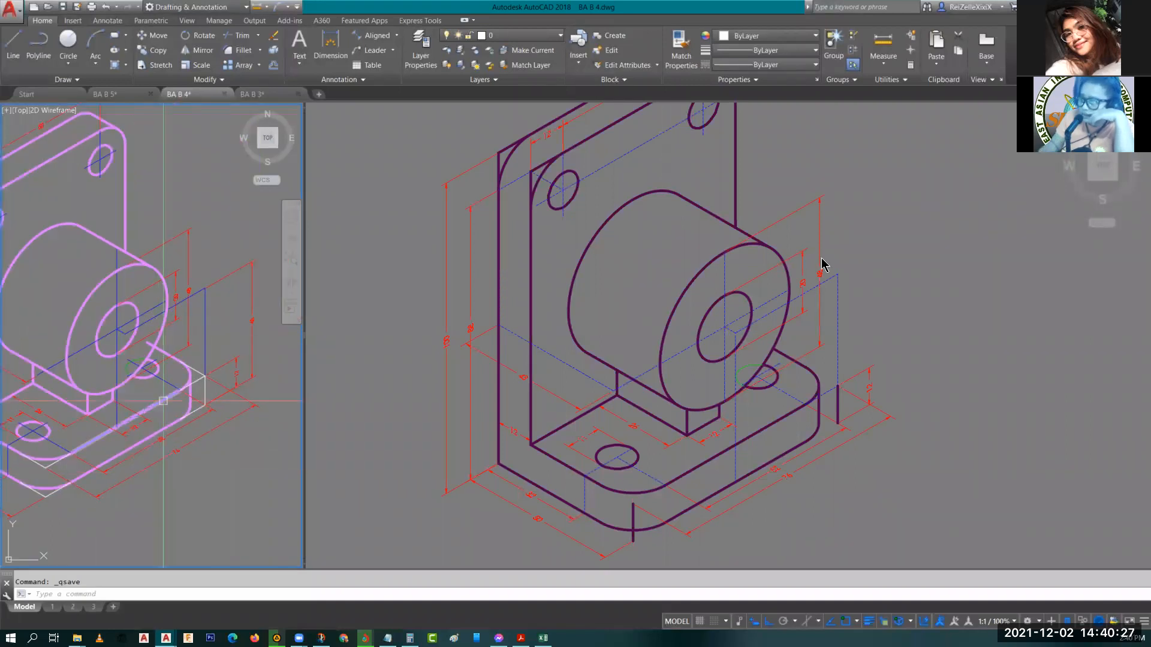
left_click(736, 263)
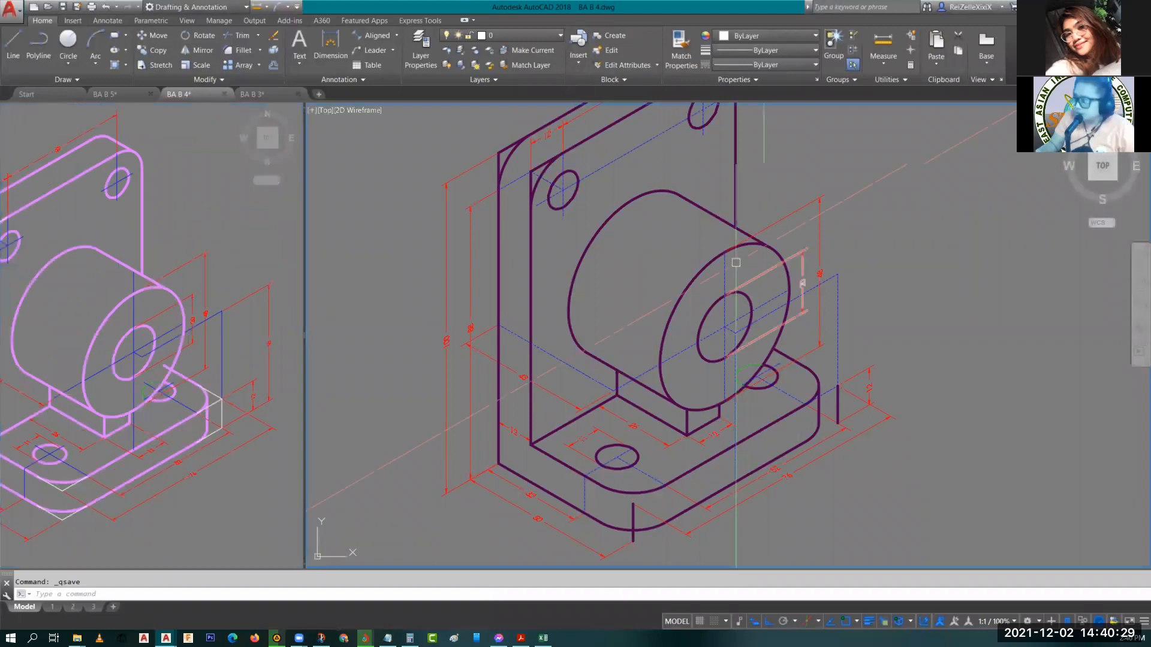
left_click(871, 377)
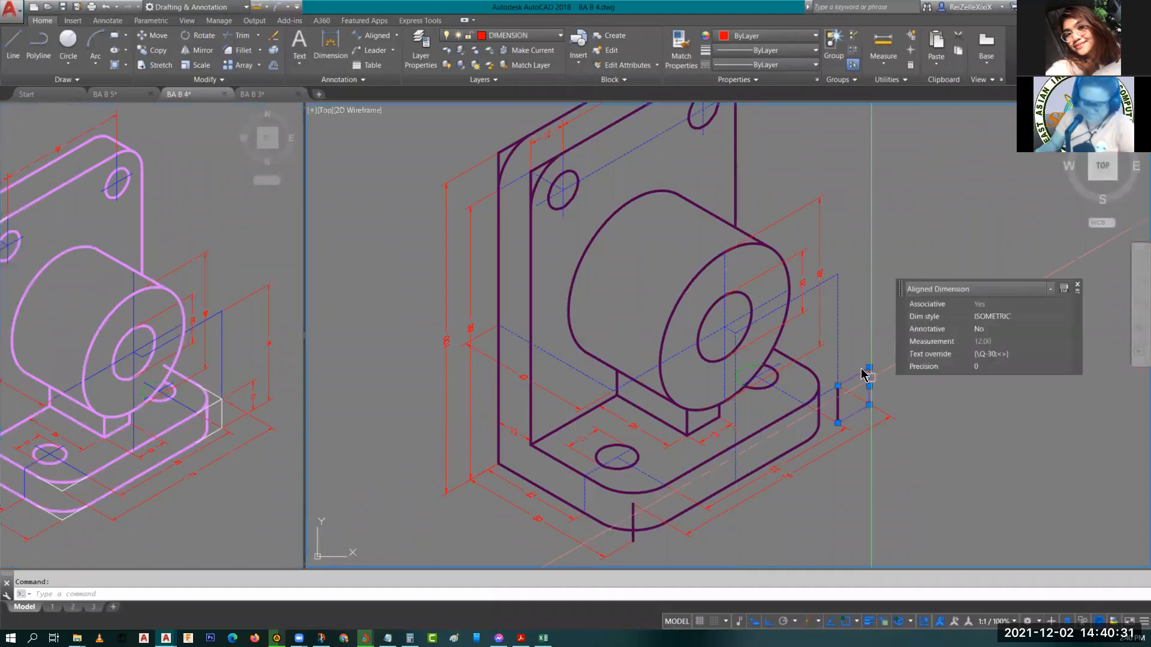
type("co")
key("Return")
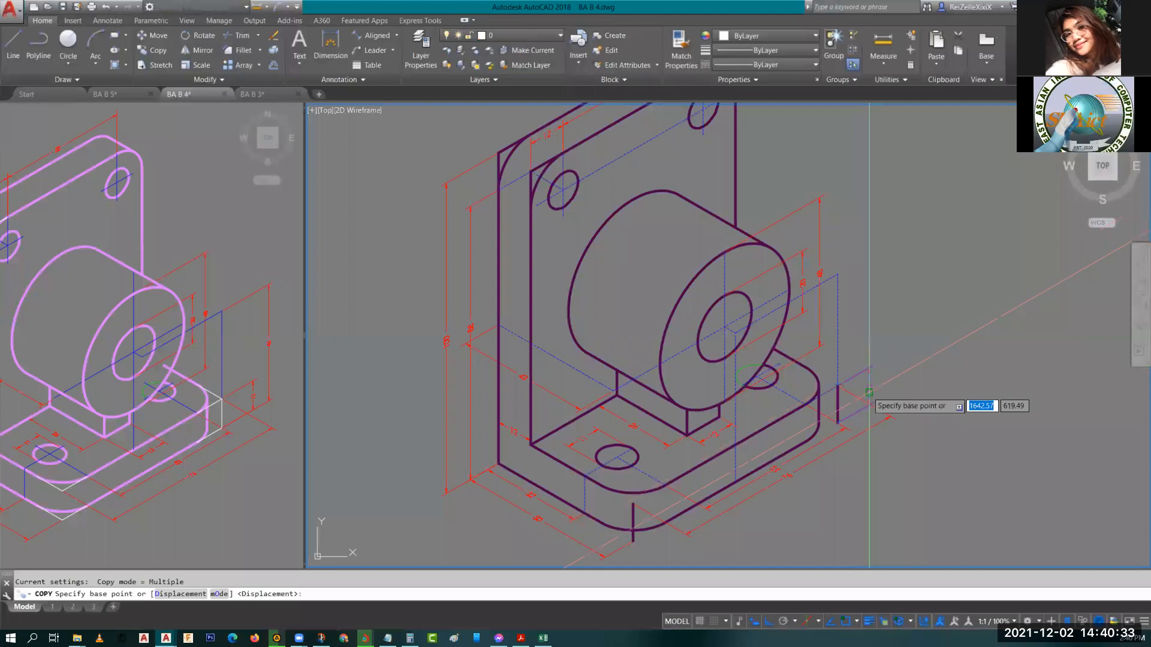
left_click(838, 386)
left_click(864, 279)
left_click(864, 278)
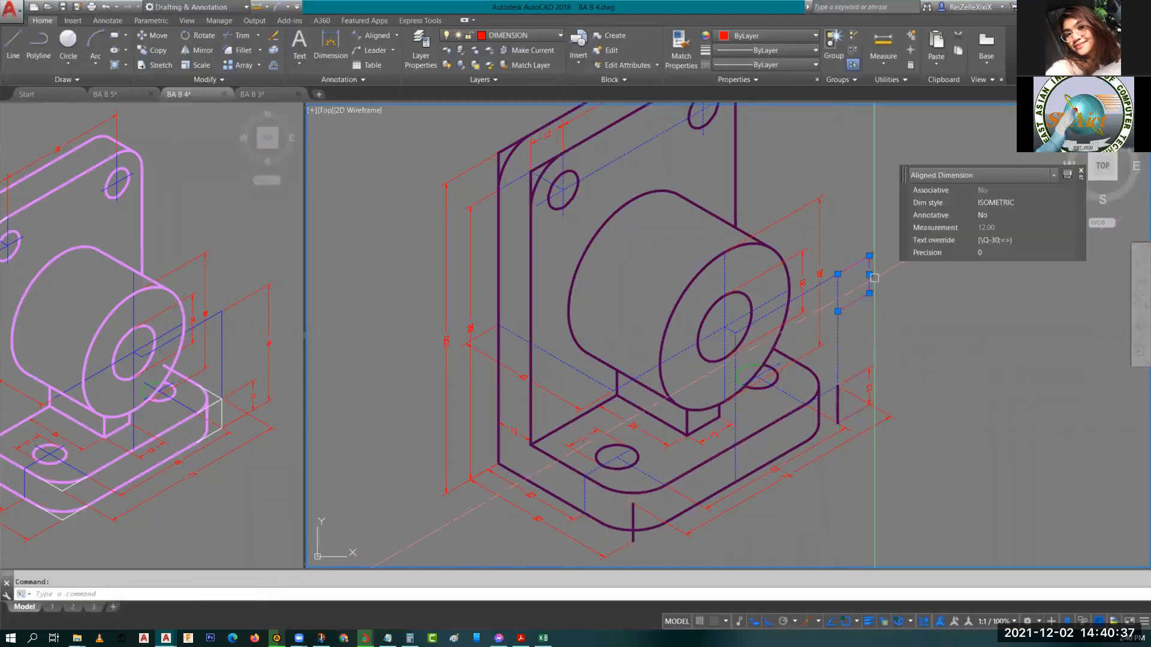
left_click(869, 275)
left_click(837, 292)
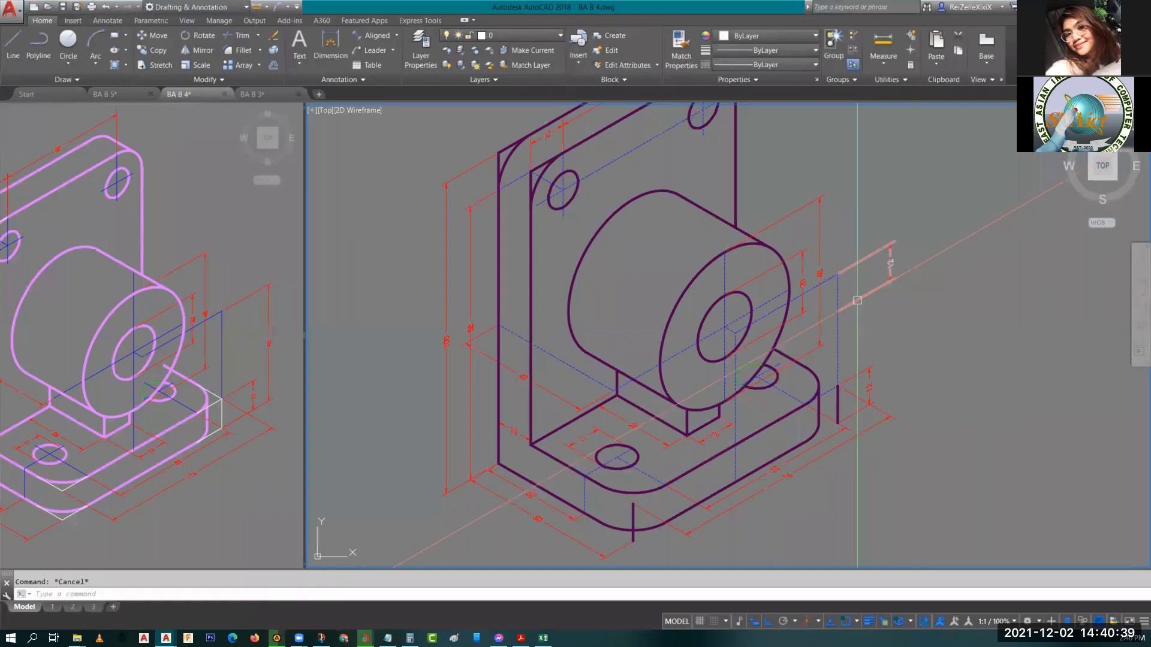
left_click(837, 311)
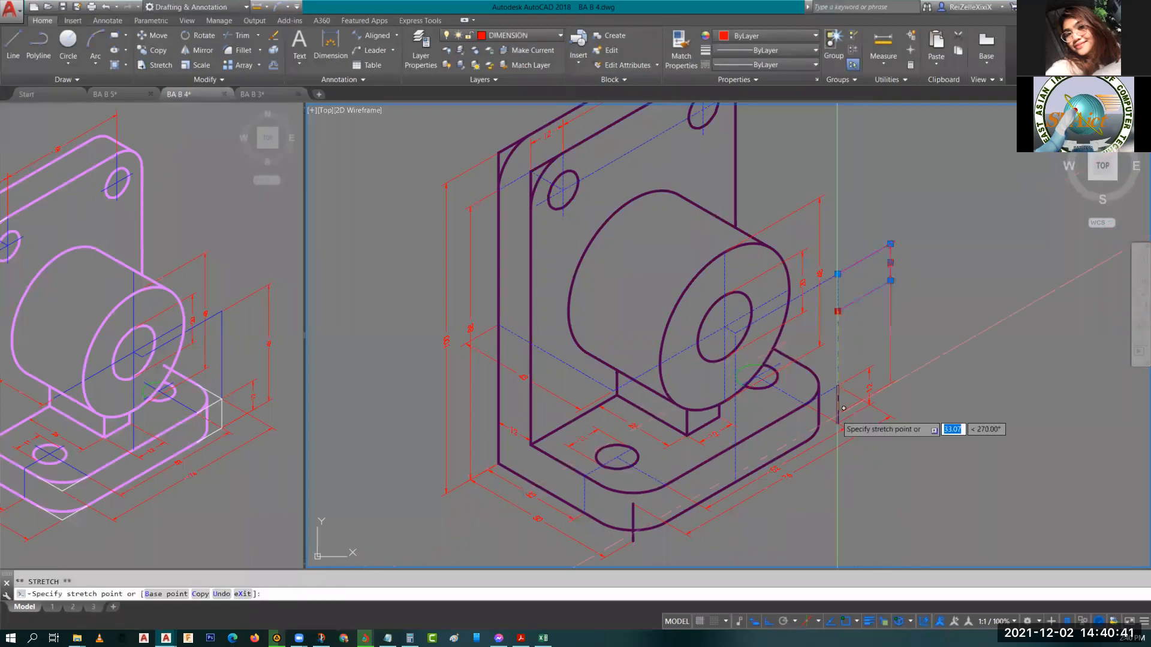
left_click(837, 423)
key("Escape")
left_click(889, 323)
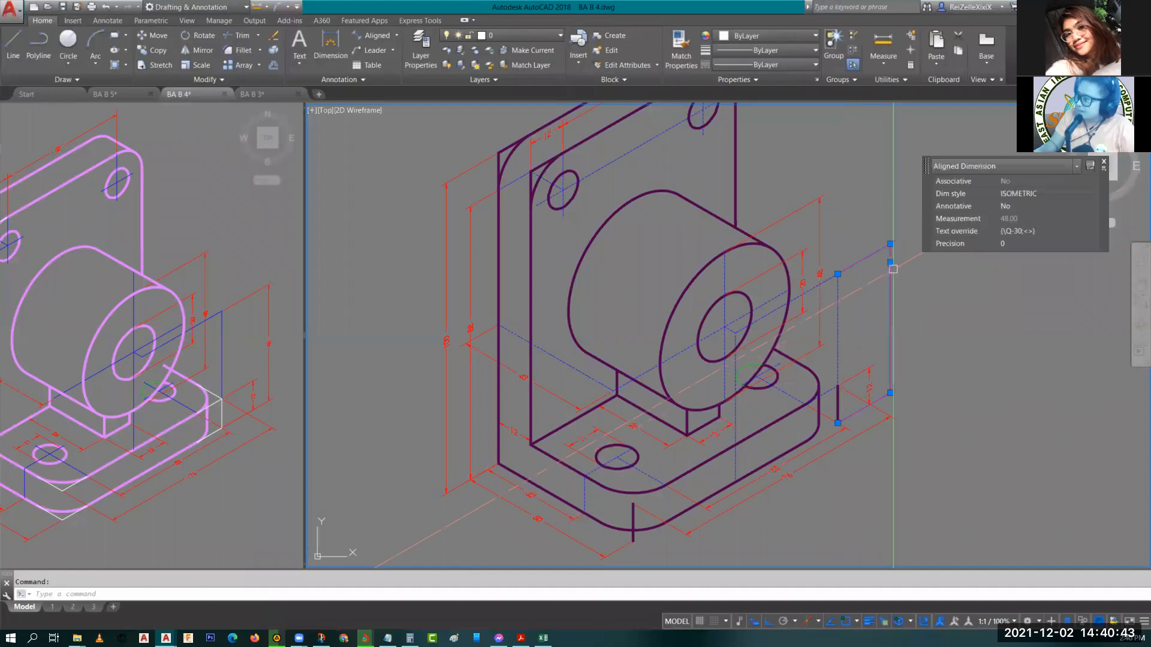
left_click(890, 263)
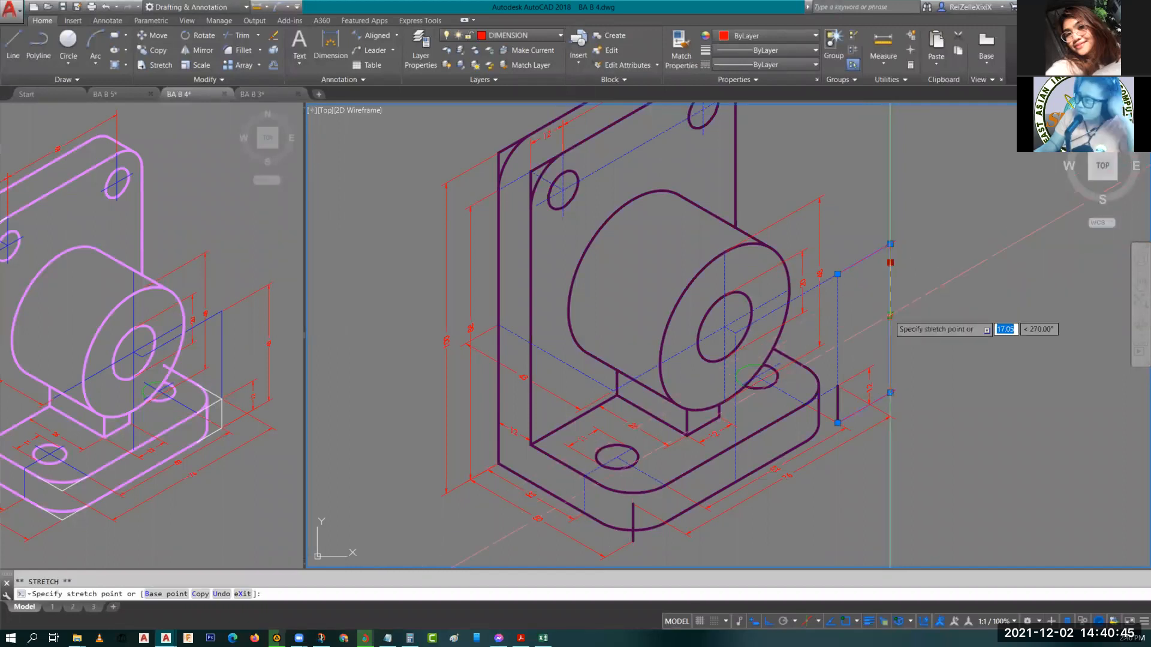
key("Escape")
left_click(507, 410)
middle_click_drag(507, 410, 597, 405)
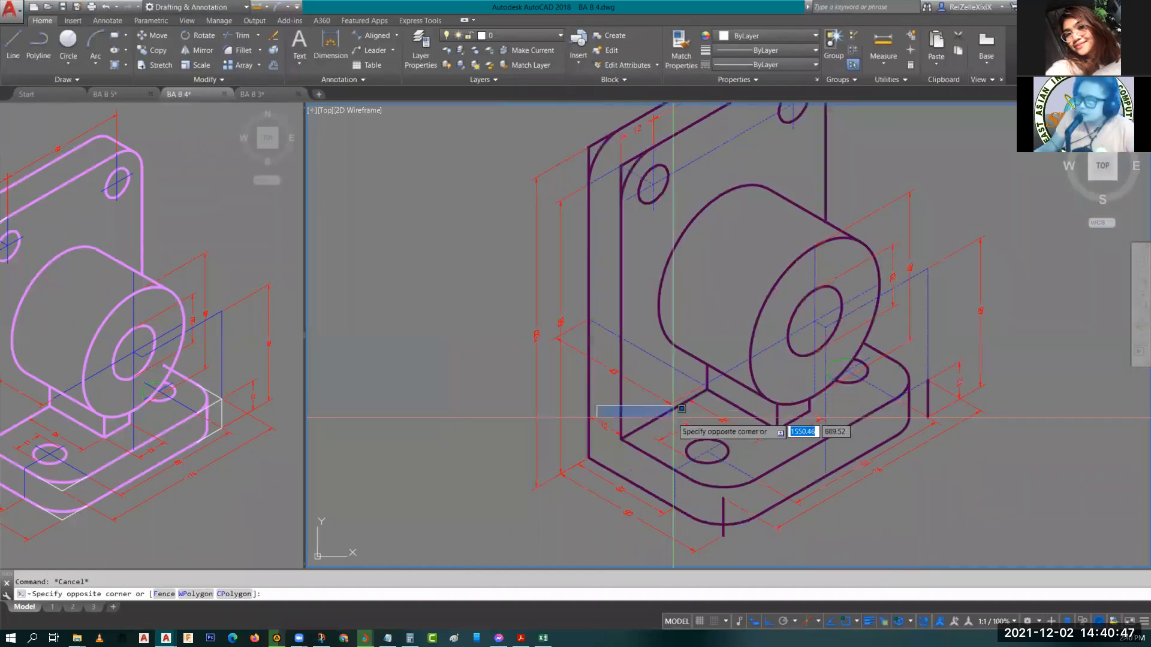
key("Escape")
left_click(593, 396)
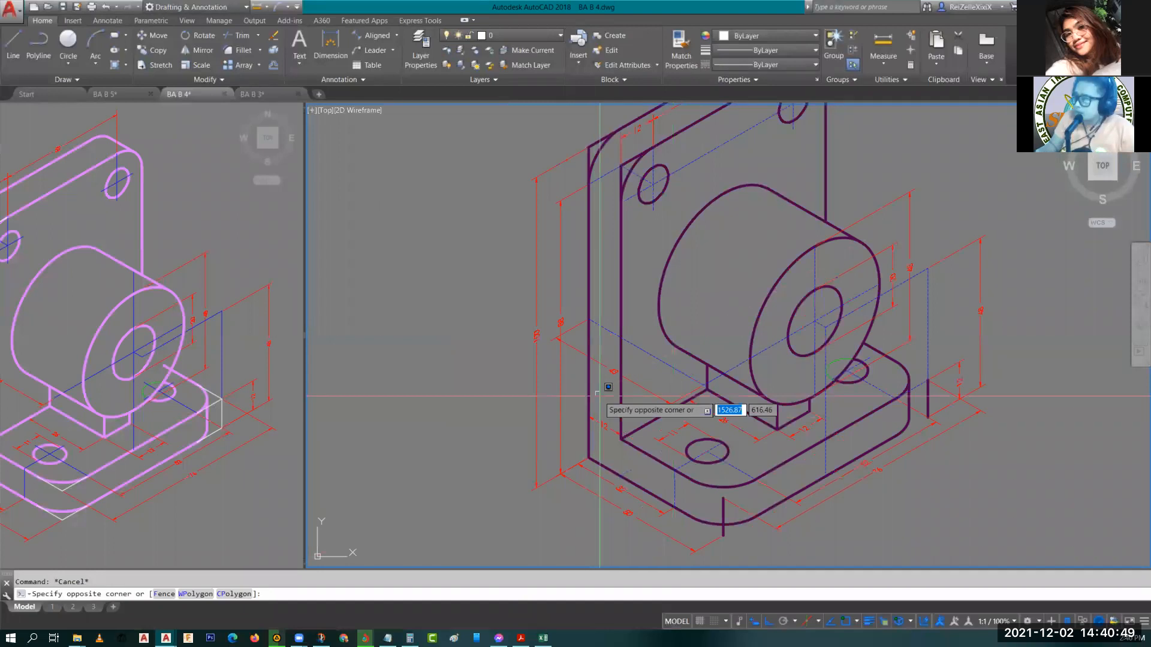
key("Escape")
Inspect the bracket's dimensions by zooming and panning in both viewports.
scroll(975, 340, "up", 3)
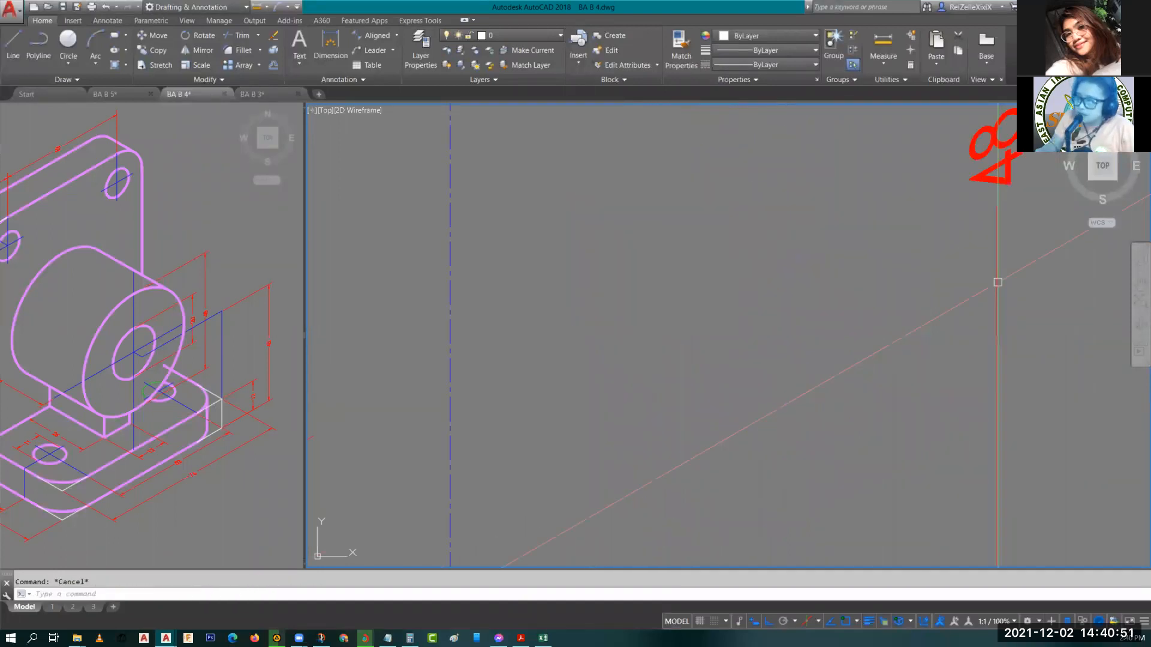
left_click(248, 343)
scroll(249, 343, "up", 3)
mouse_move(248, 343)
middle_mouse_down()
mouse_move(94, 367)
mouse_move(324, 328)
middle_mouse_up()
scroll(94, 367, "down", 3)
middle_click_drag(210, 356, 244, 360)
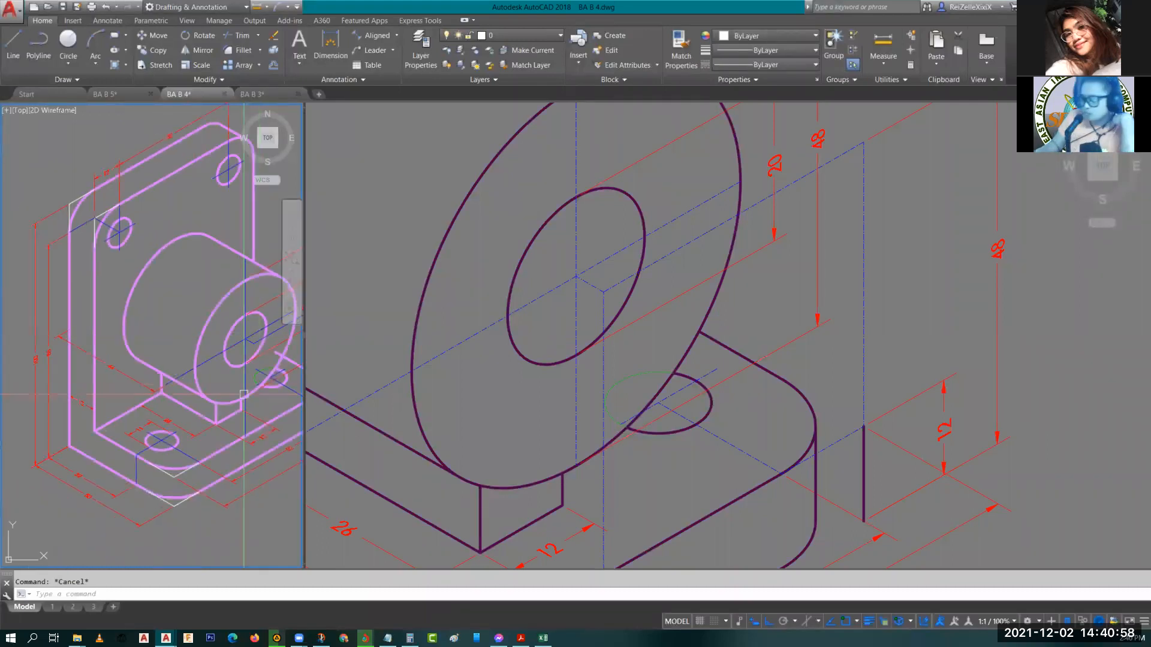
left_click(94, 359)
scroll(96, 248, "up", 5)
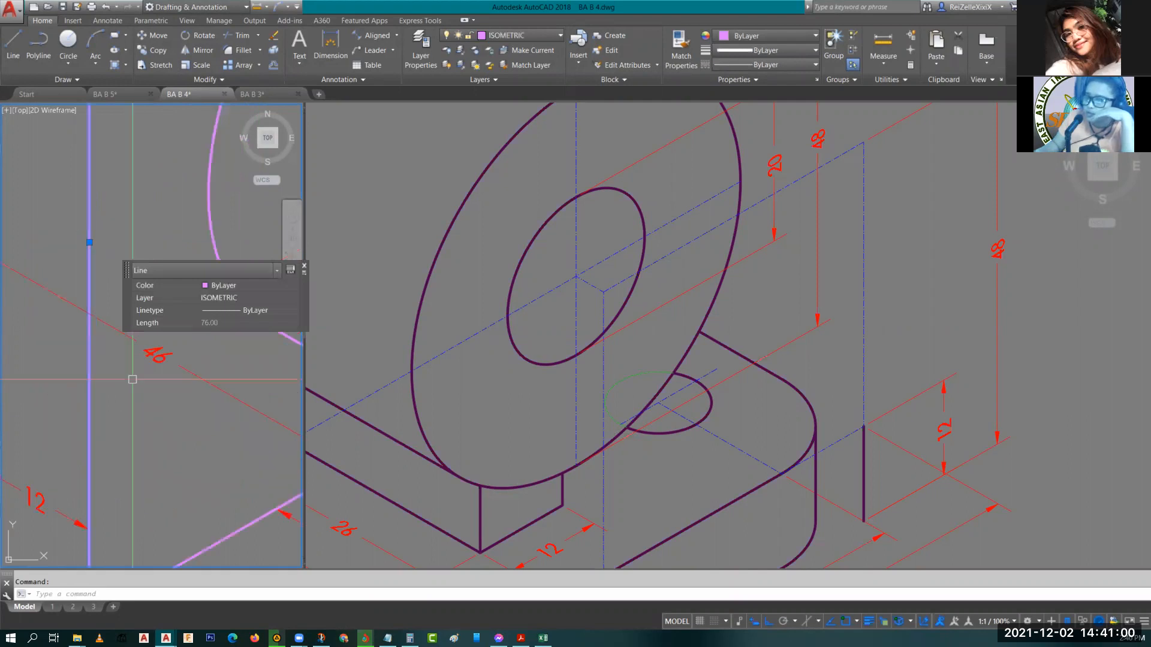
scroll(132, 380, "down", 5)
left_click(485, 398)
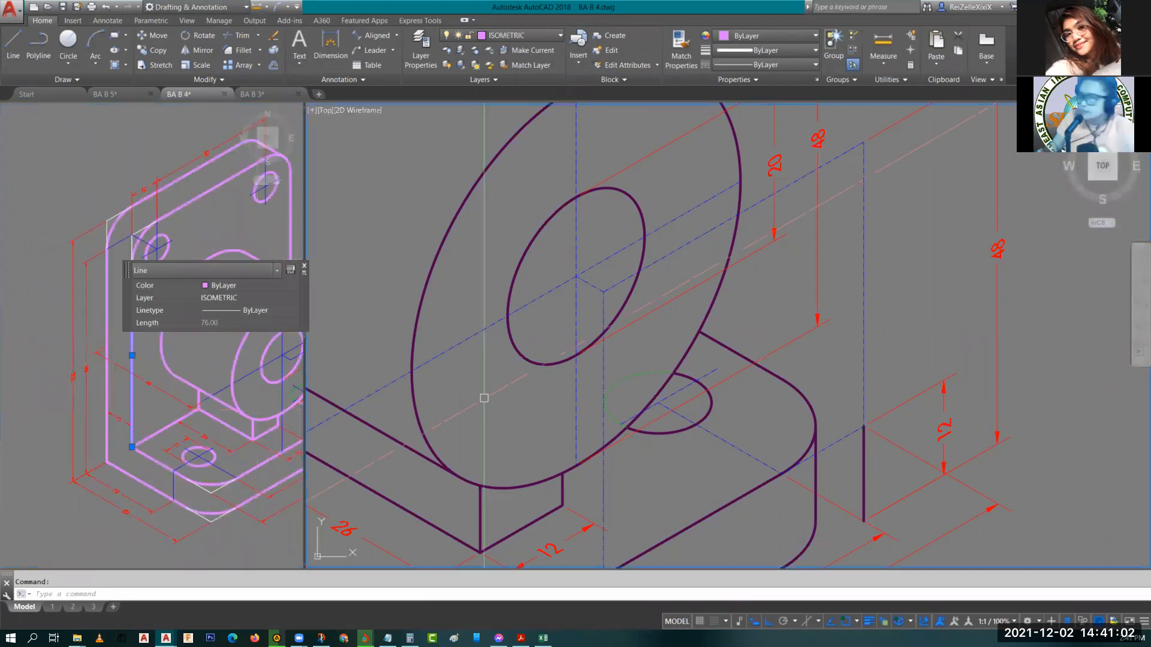
scroll(589, 412, "down", 4)
key("Escape")
scroll(388, 433, "up", 6)
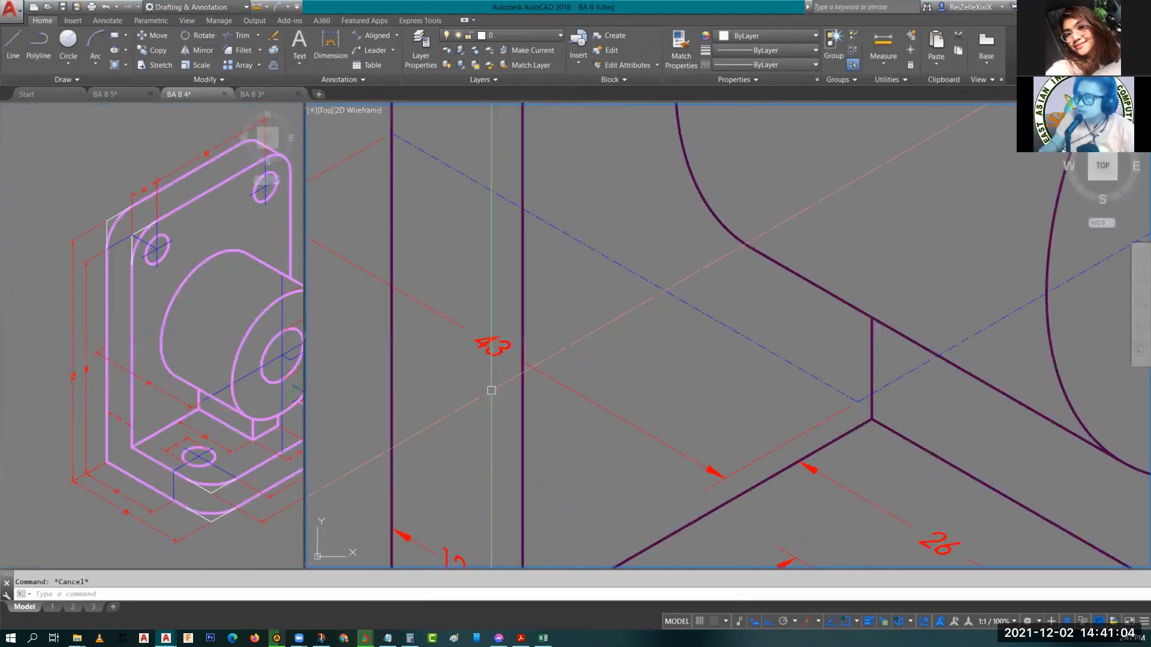
left_click(491, 390)
key("Escape")
scroll(563, 361, "down", 4)
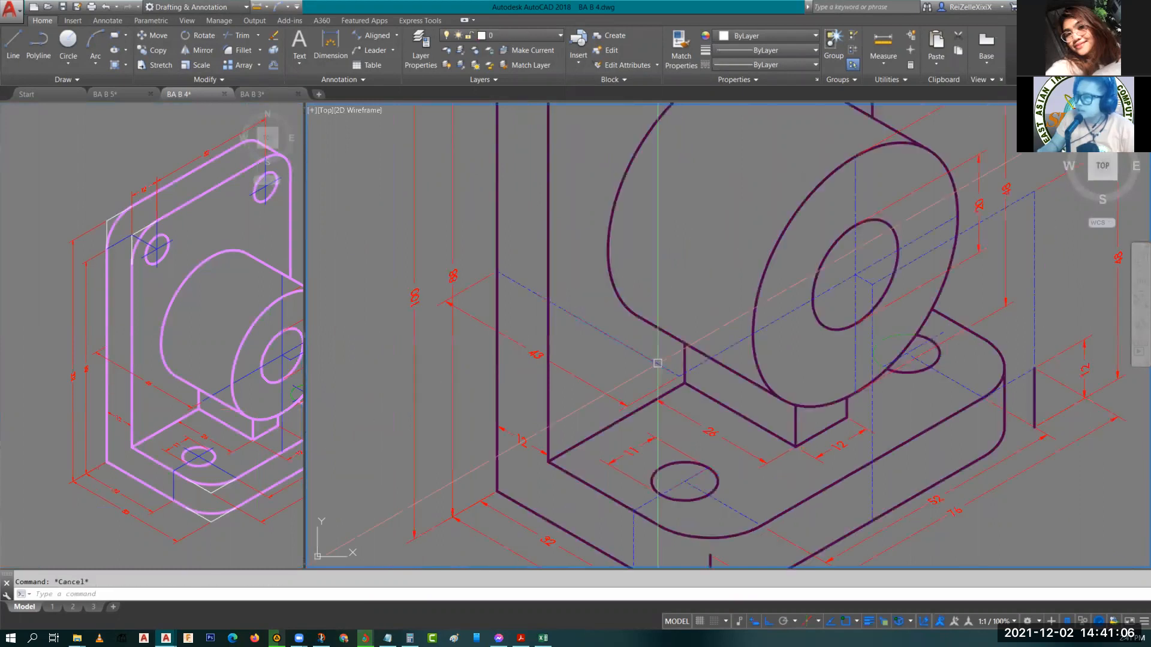
middle_click_drag(657, 363, 605, 391)
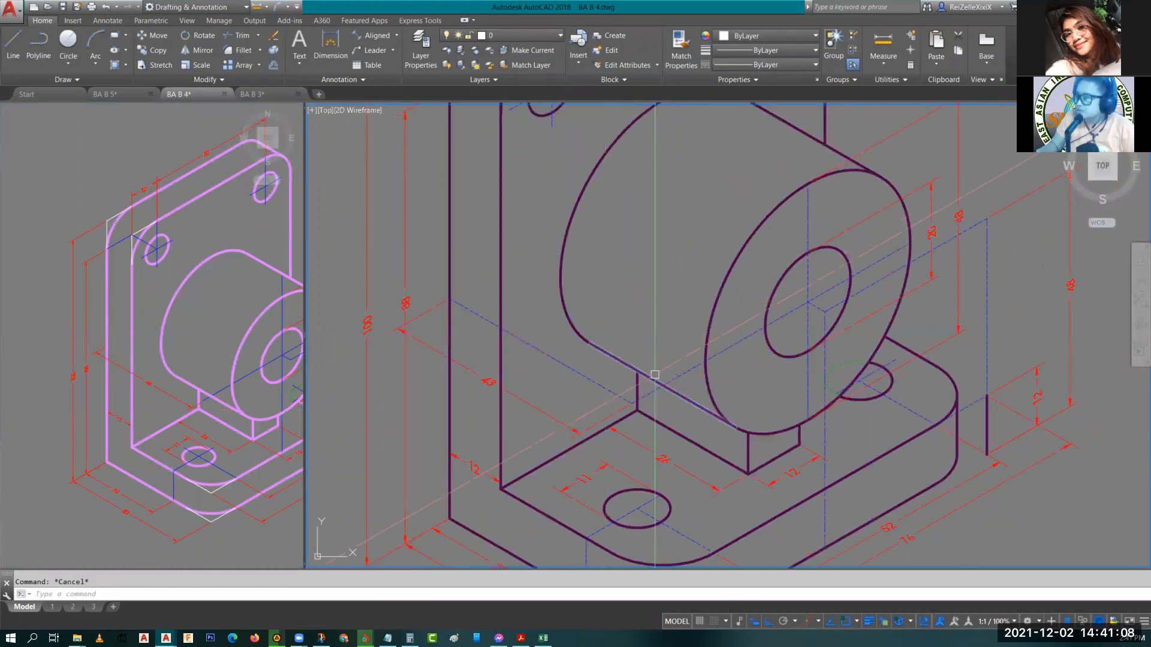
left_click(240, 447)
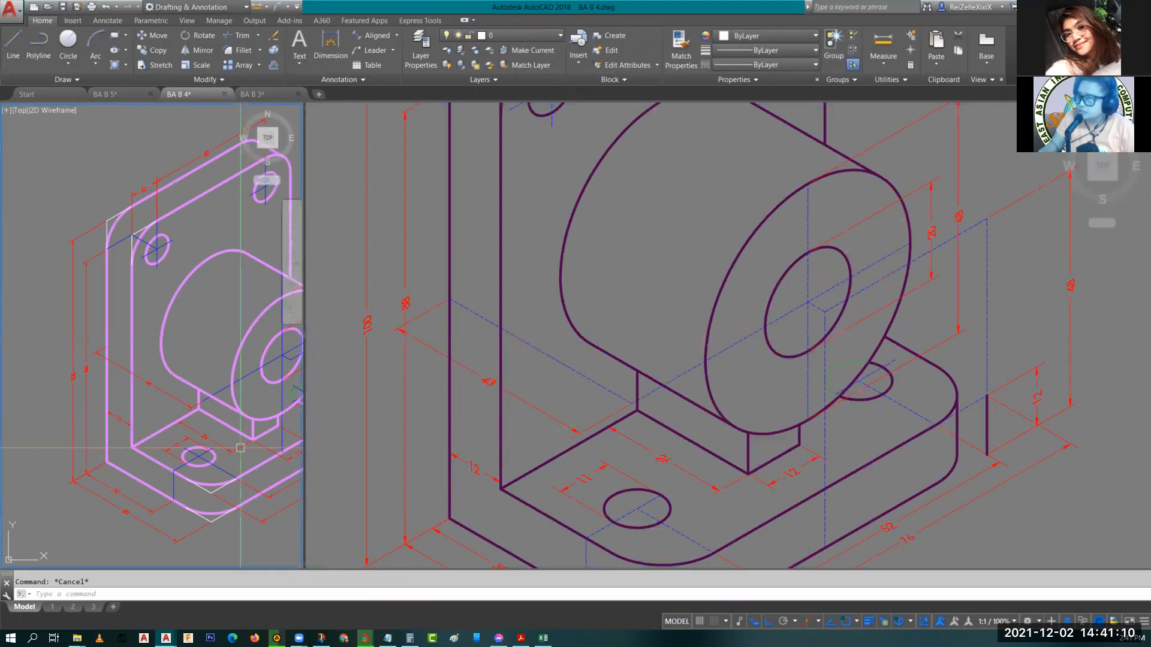
middle_click_drag(240, 448, 152, 437)
left_click(692, 261)
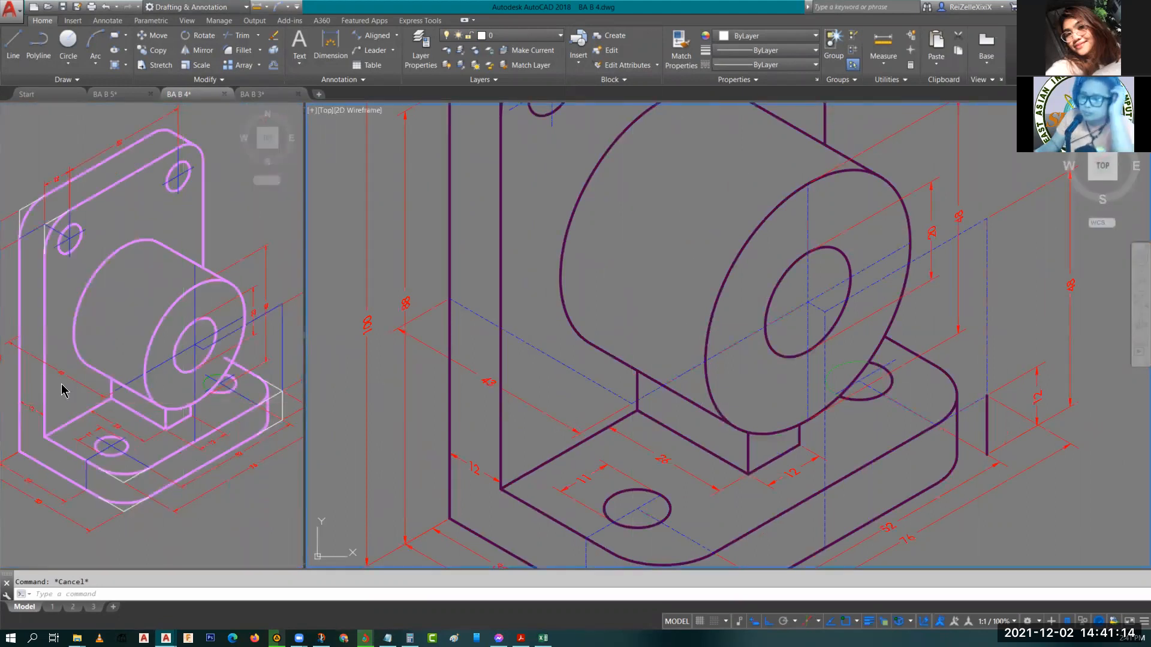
scroll(106, 403, "up", 5)
middle_click_drag(106, 404, 154, 406)
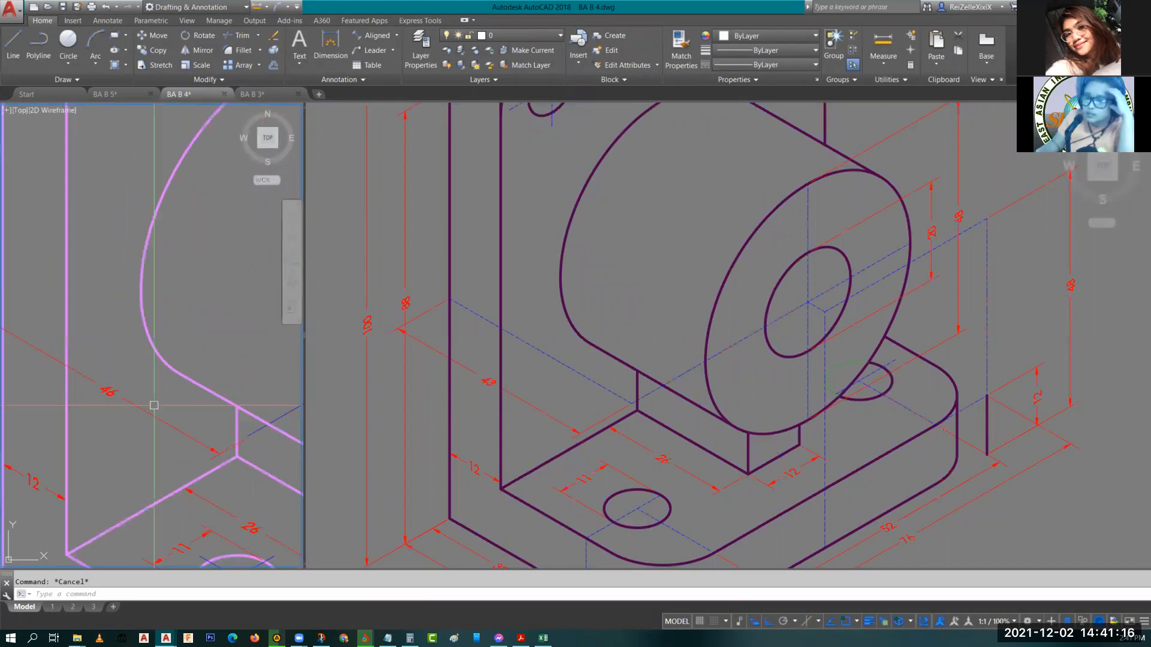
scroll(129, 402, "down", 2)
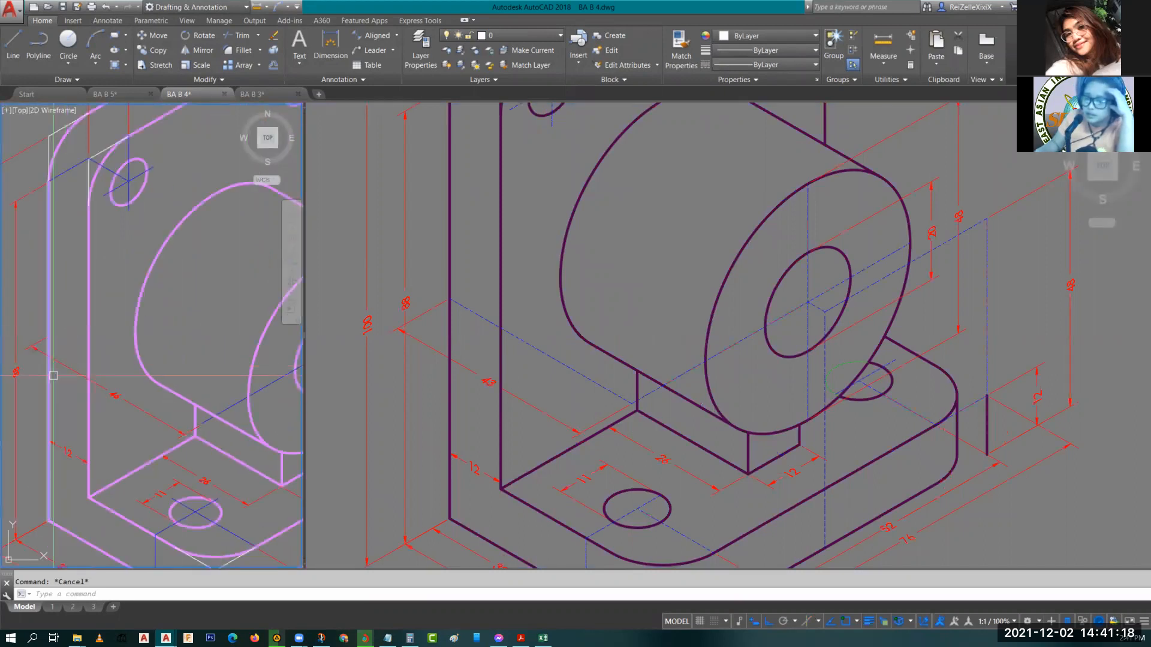
middle_click_drag(53, 366, 152, 321)
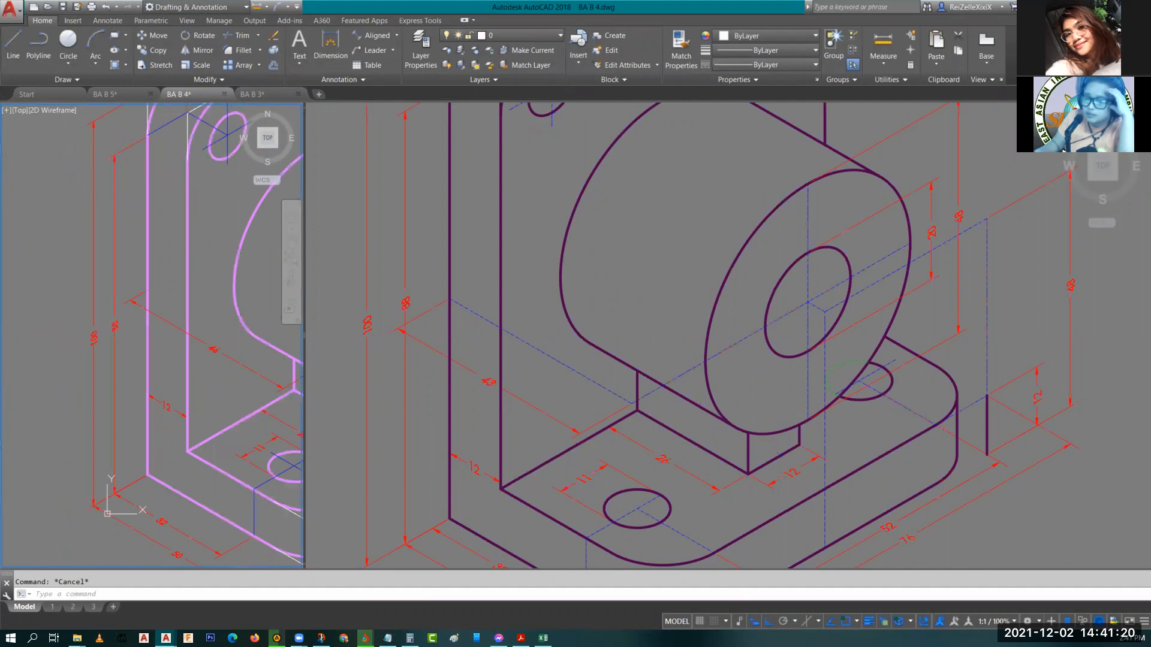
Draw a 34-unit isometric line running down-right toward the boss's hole centre.
left_click(665, 237)
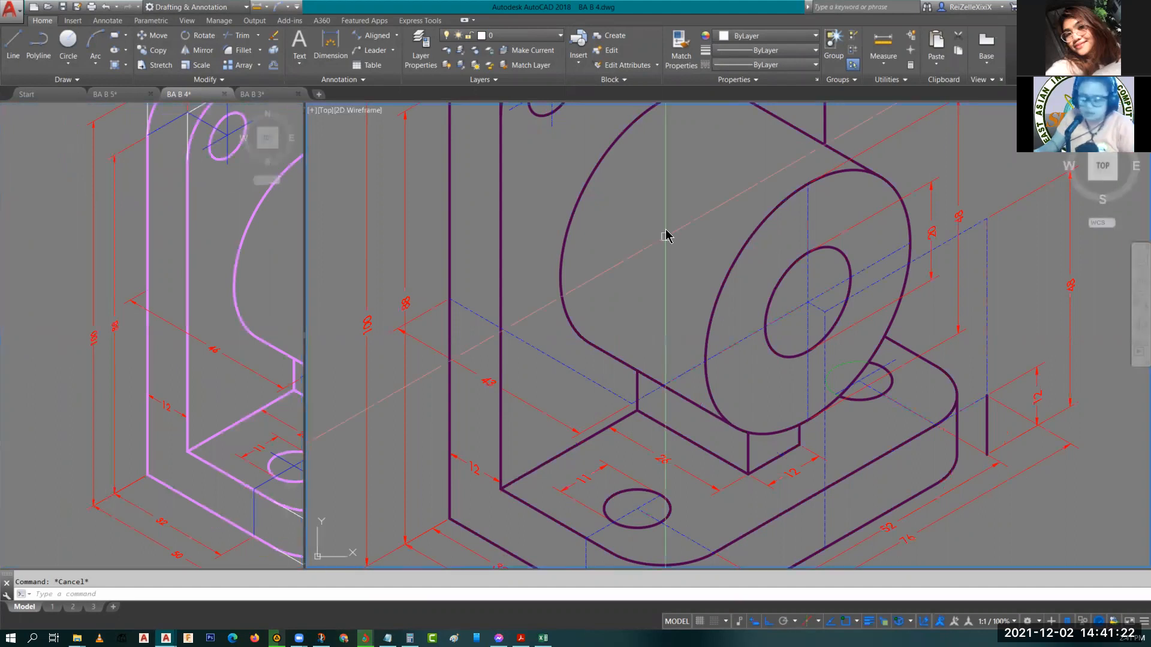
type("l")
key("Return")
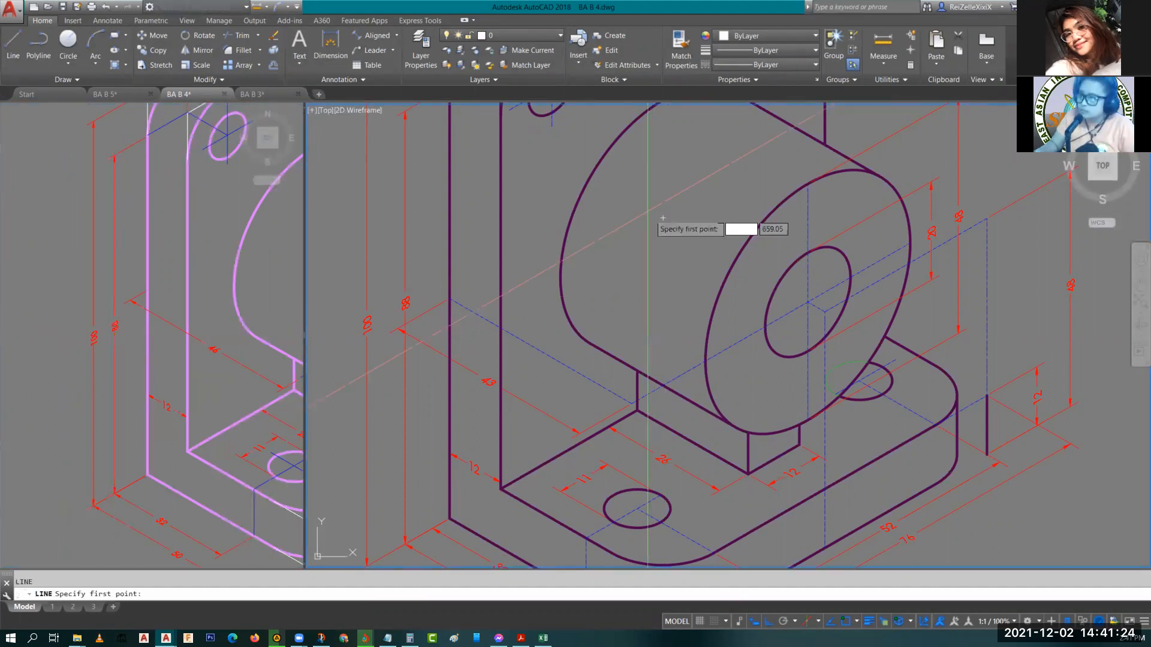
left_click(662, 281)
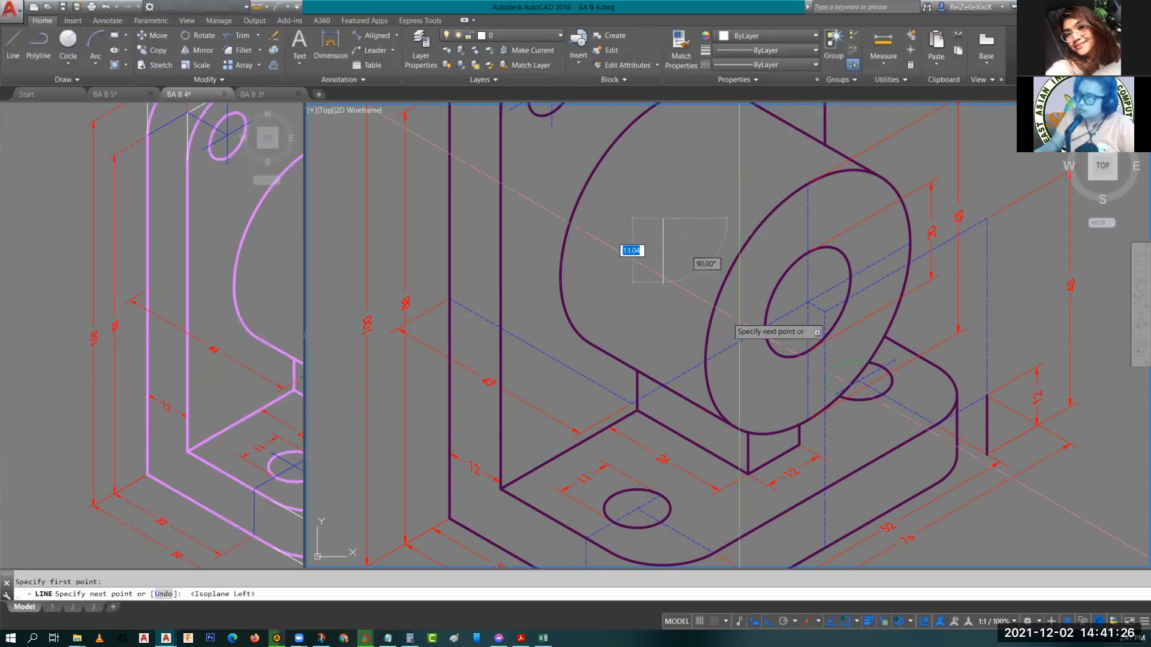
type("34")
key("Return")
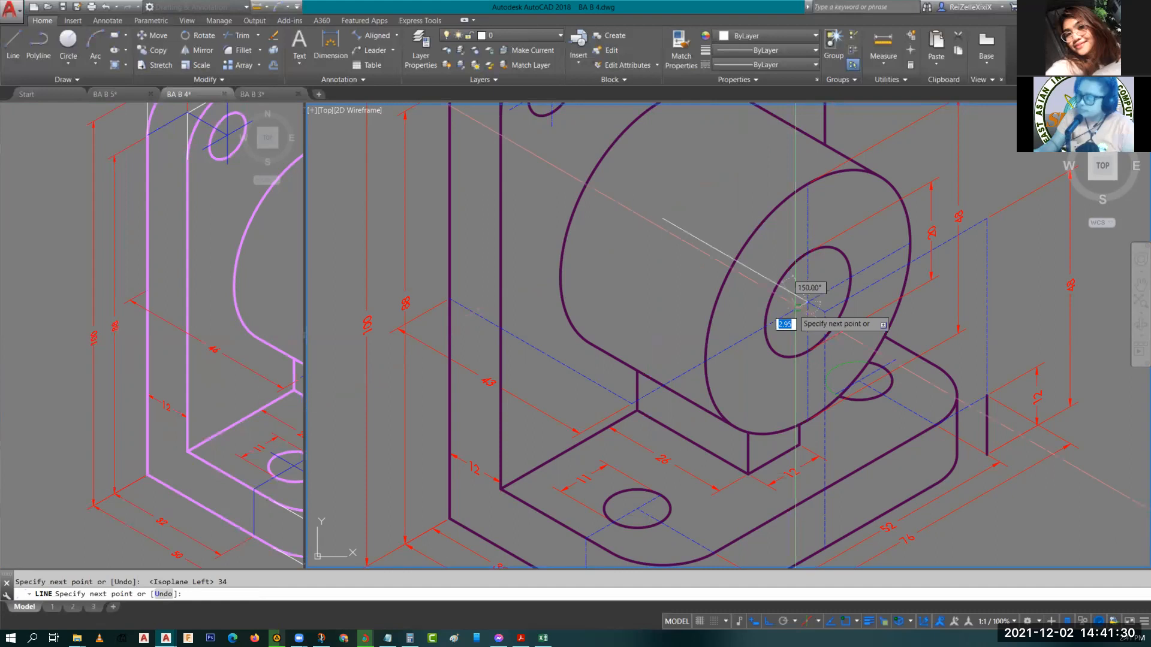
key("Escape")
left_click(188, 327)
middle_click_drag(188, 327, 66, 369)
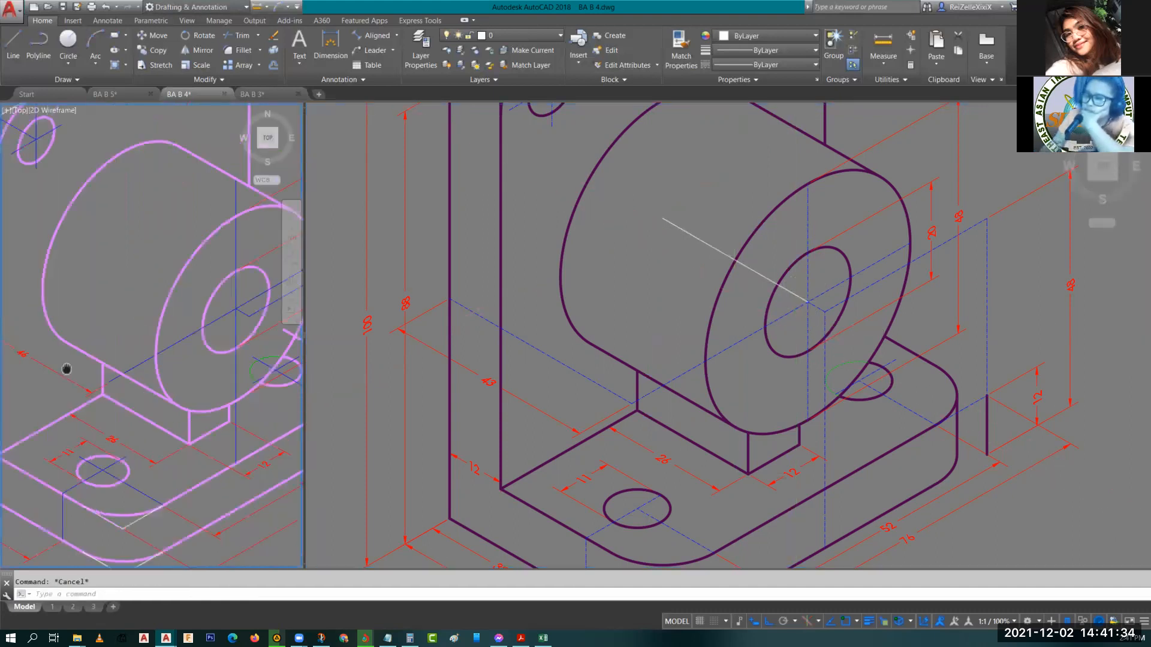
scroll(67, 369, "down", 3)
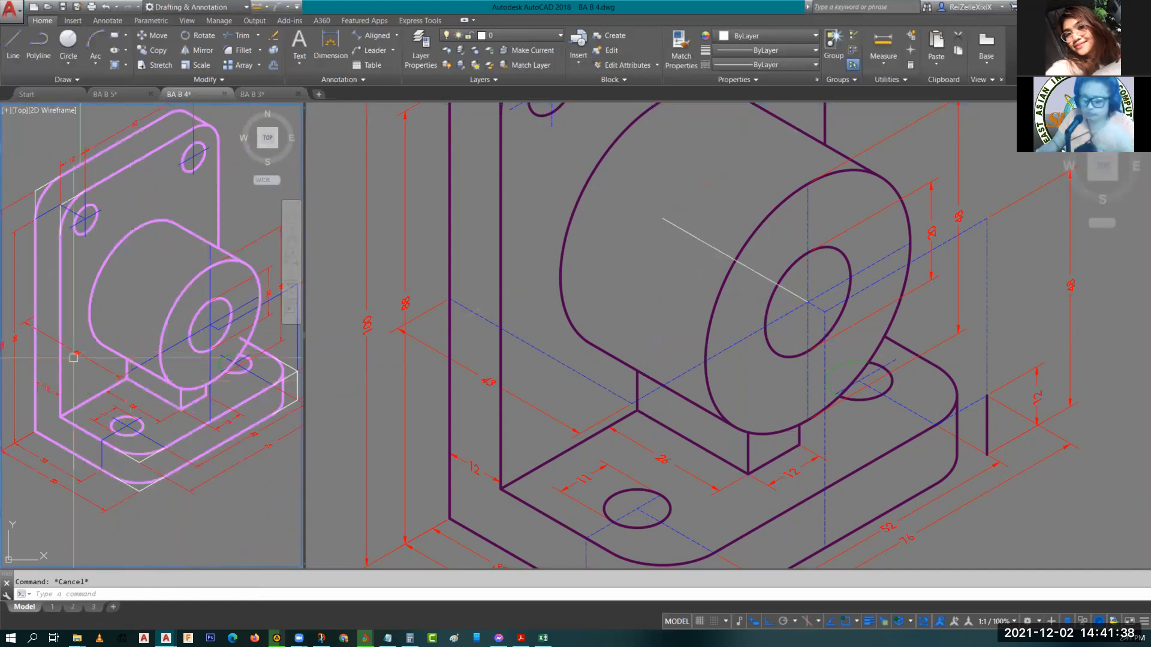
type("l")
key("Return")
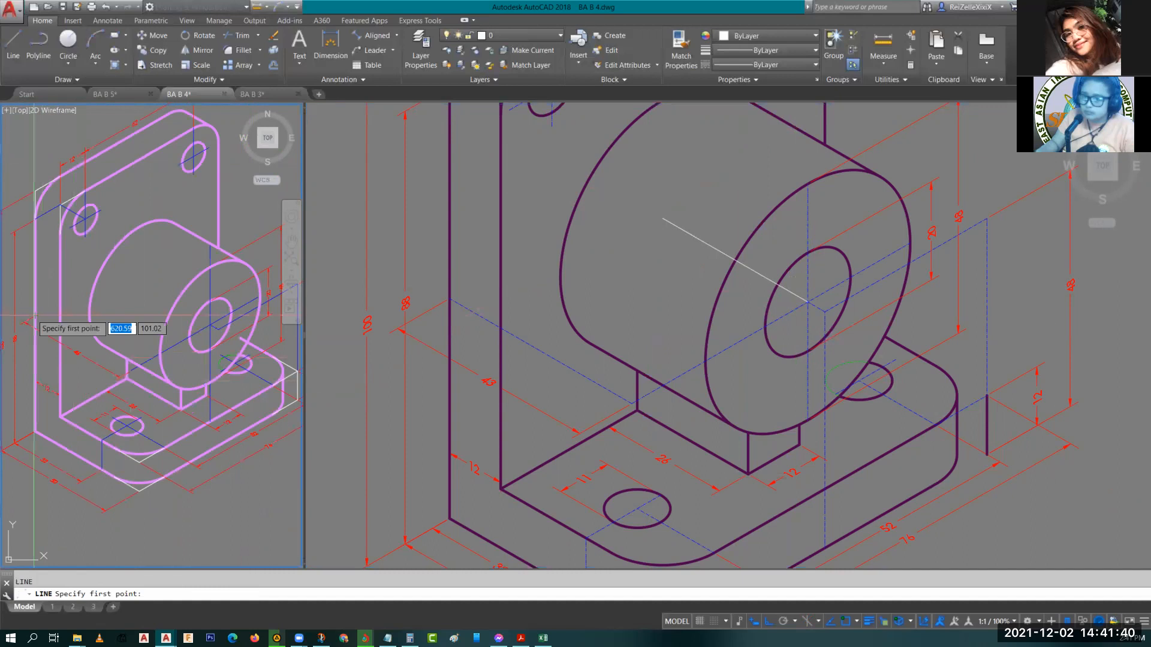
left_click(34, 314)
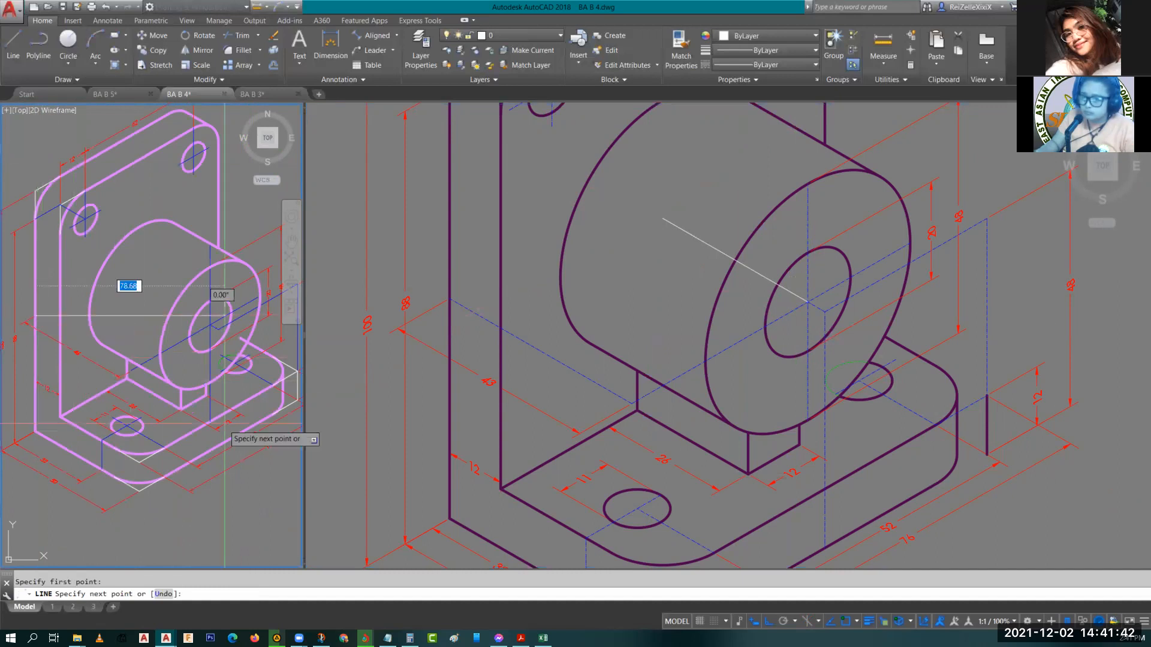
key("Escape")
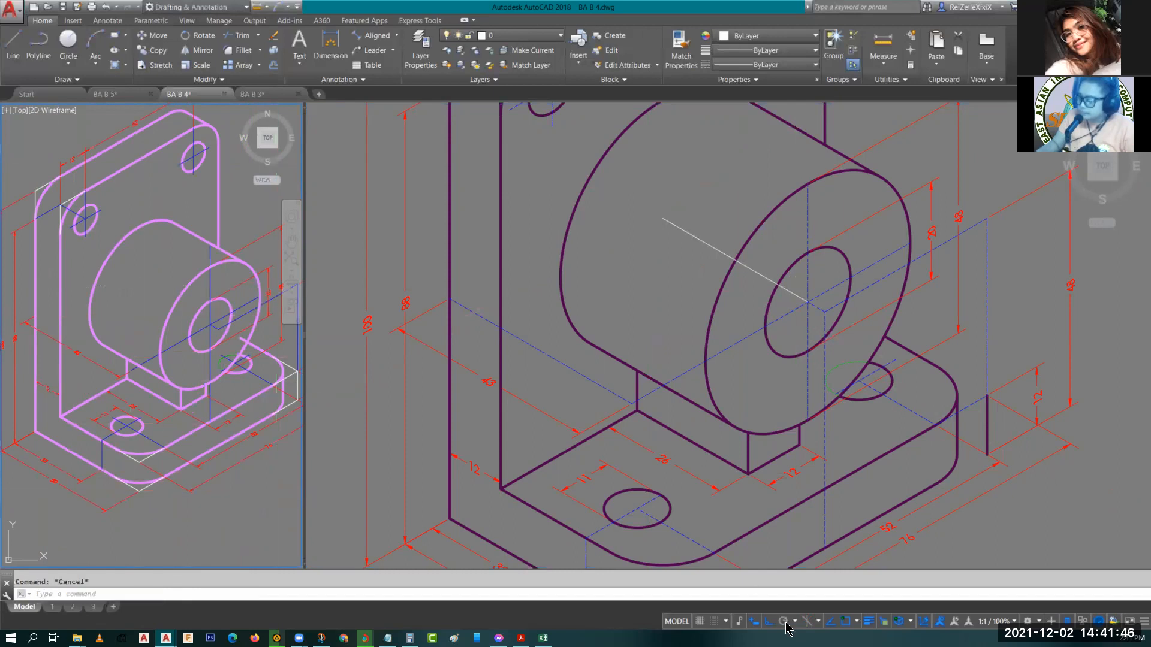
left_click(807, 621)
type("l")
key("Return")
left_click(35, 315)
key("Escape")
Examine the 46 dimension and the new line near the boss by zooming and panning in both viewports.
scroll(190, 370, "up", 4)
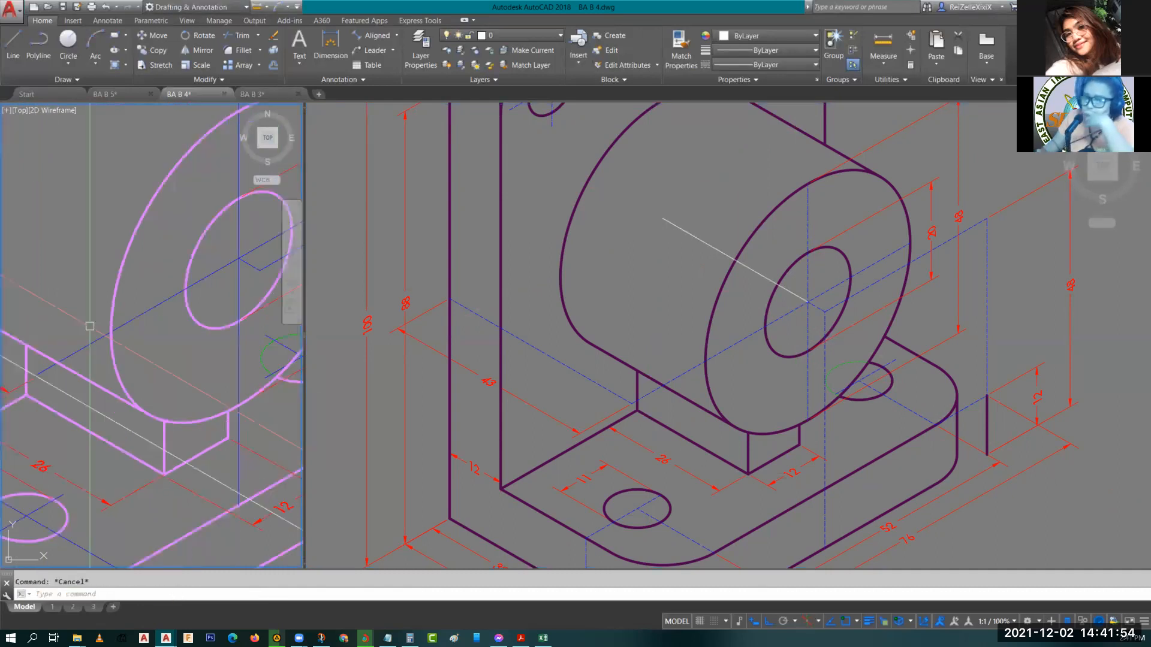
scroll(110, 451, "up", 2)
scroll(110, 451, "up", 1)
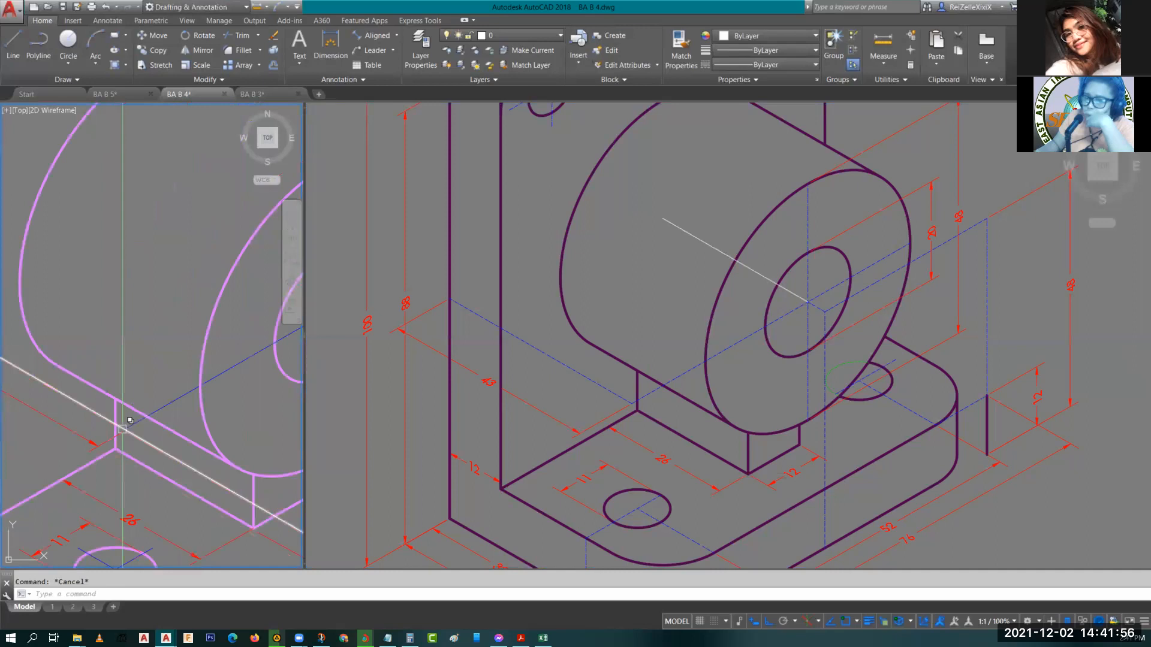
left_click(115, 436)
middle_click_drag(115, 437, 277, 526)
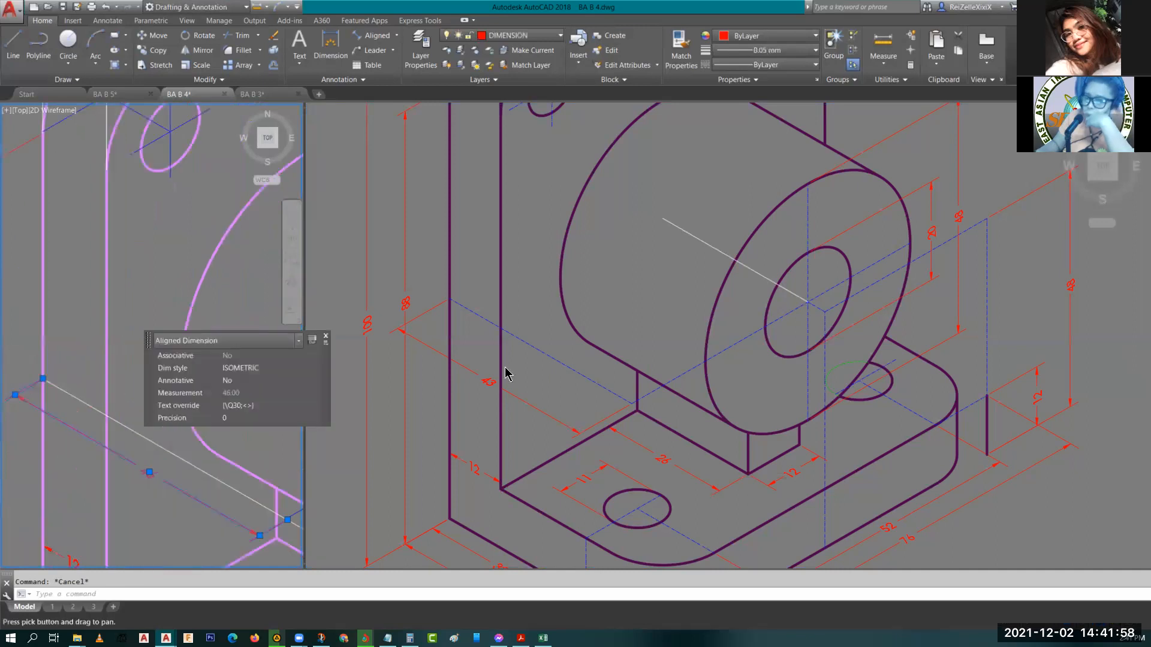
mouse_move(517, 382)
middle_mouse_down()
mouse_move(488, 372)
mouse_move(500, 356)
mouse_move(441, 350)
middle_mouse_up()
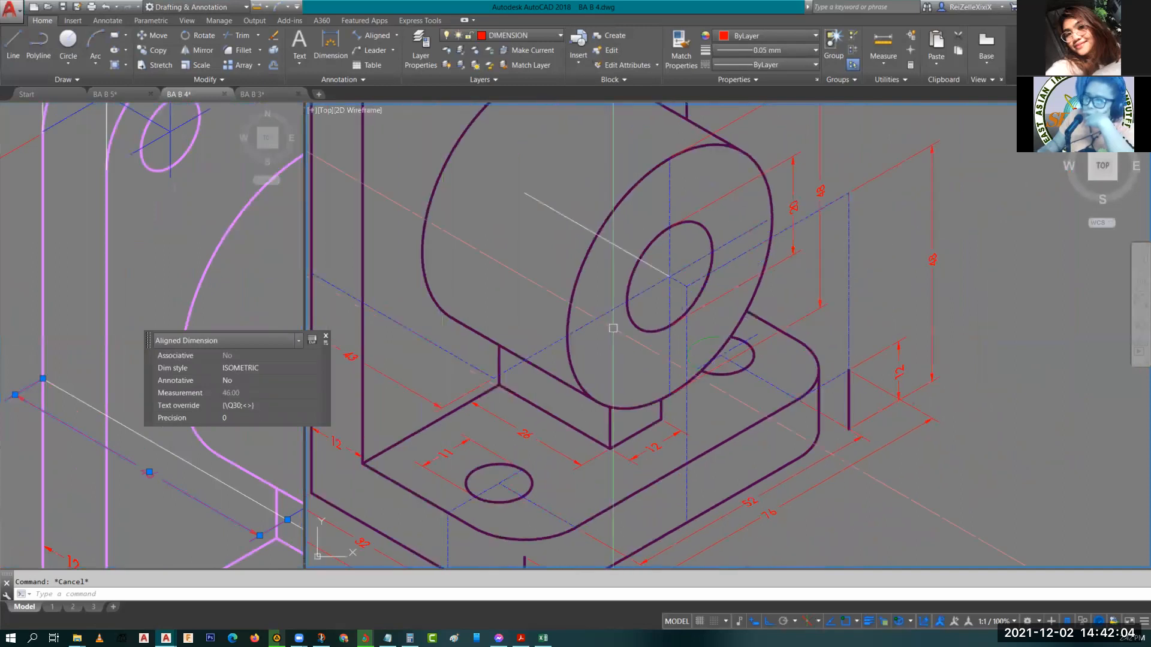
scroll(613, 328, "down", 1)
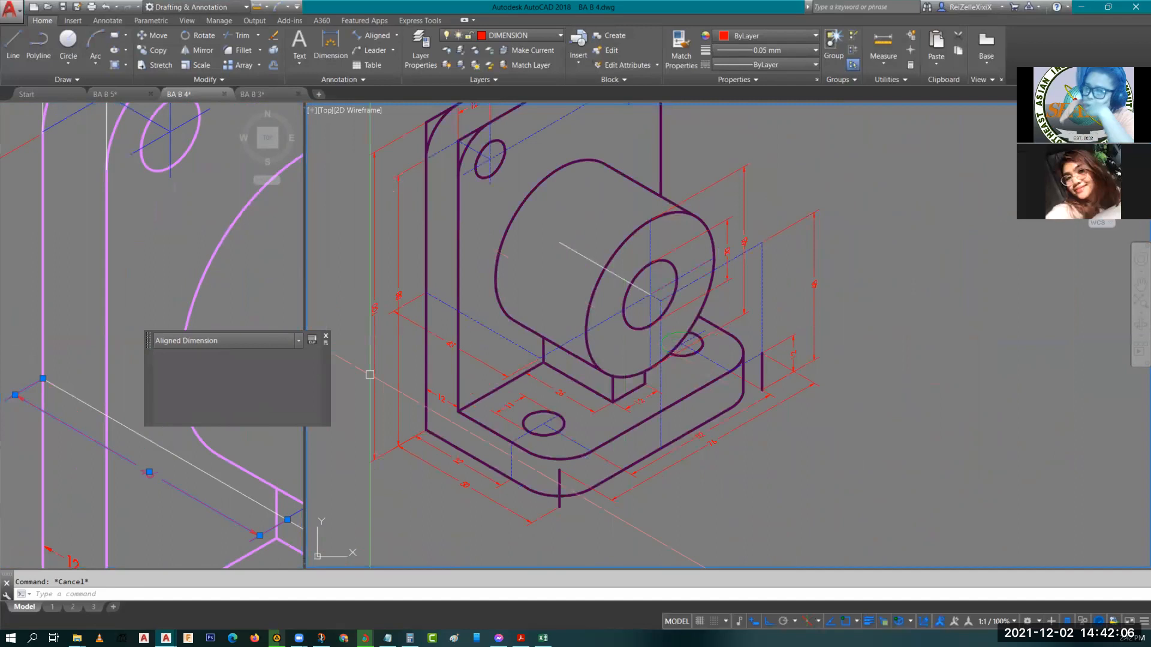
left_click(205, 474)
key("Escape")
middle_click_drag(203, 475, 83, 389)
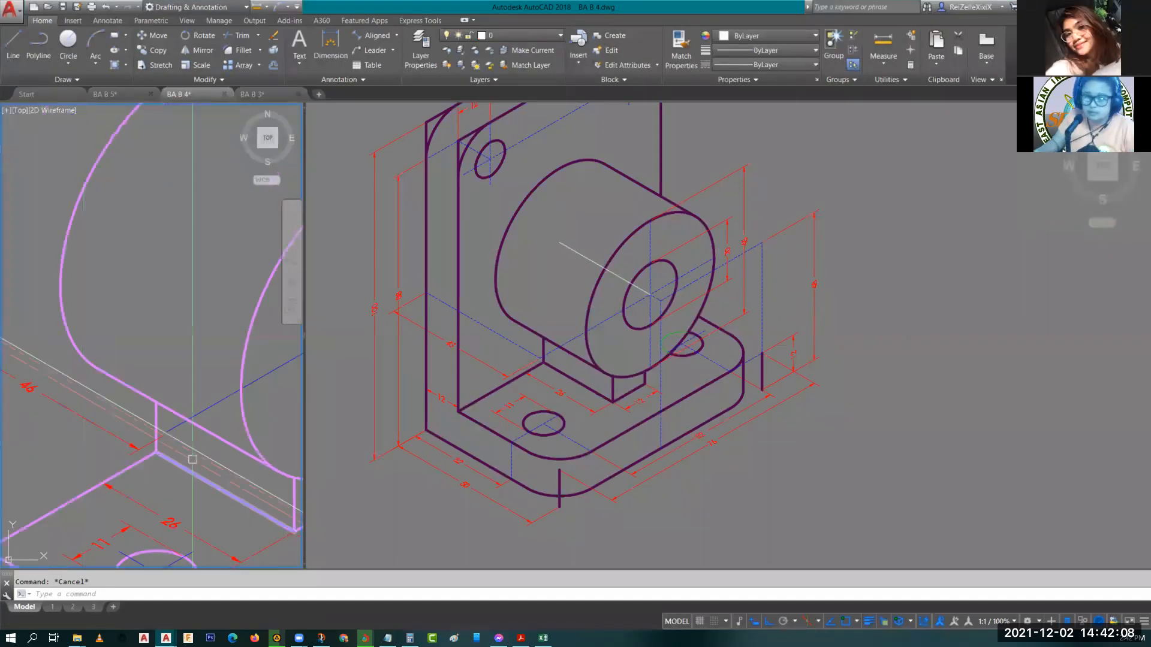
mouse_move(225, 478)
middle_mouse_down()
mouse_move(138, 448)
mouse_move(181, 451)
middle_mouse_up()
scroll(138, 449, "down", 2)
scroll(138, 448, "down", 2)
type("tr")
key("space")
key("space")
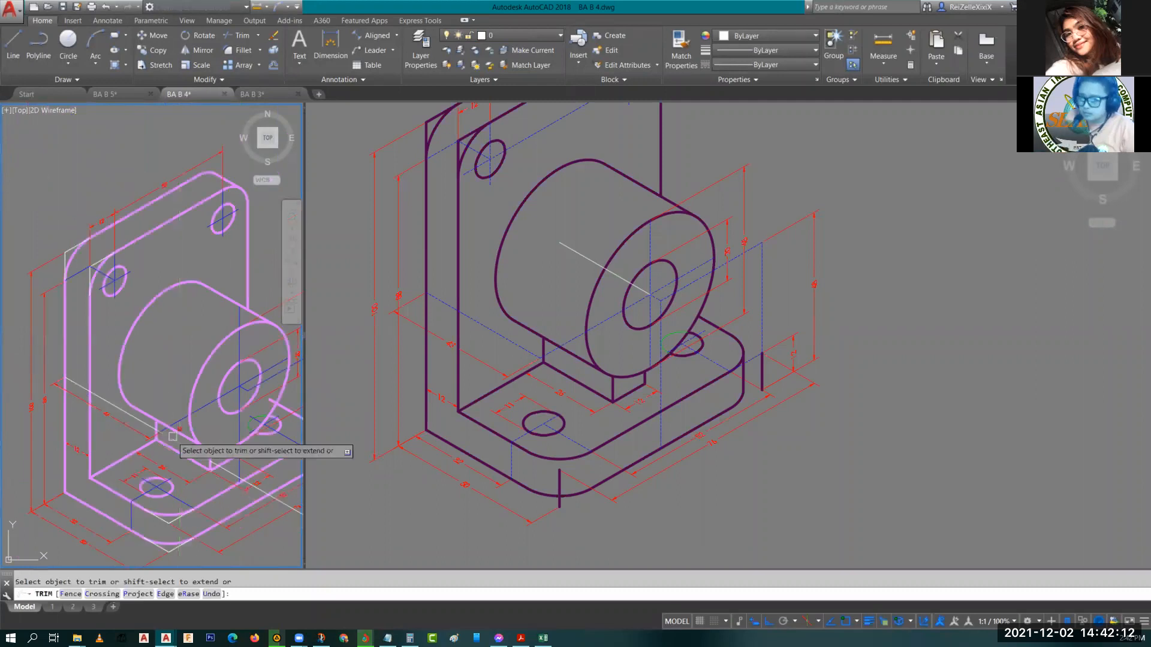
scroll(174, 438, "up", 5)
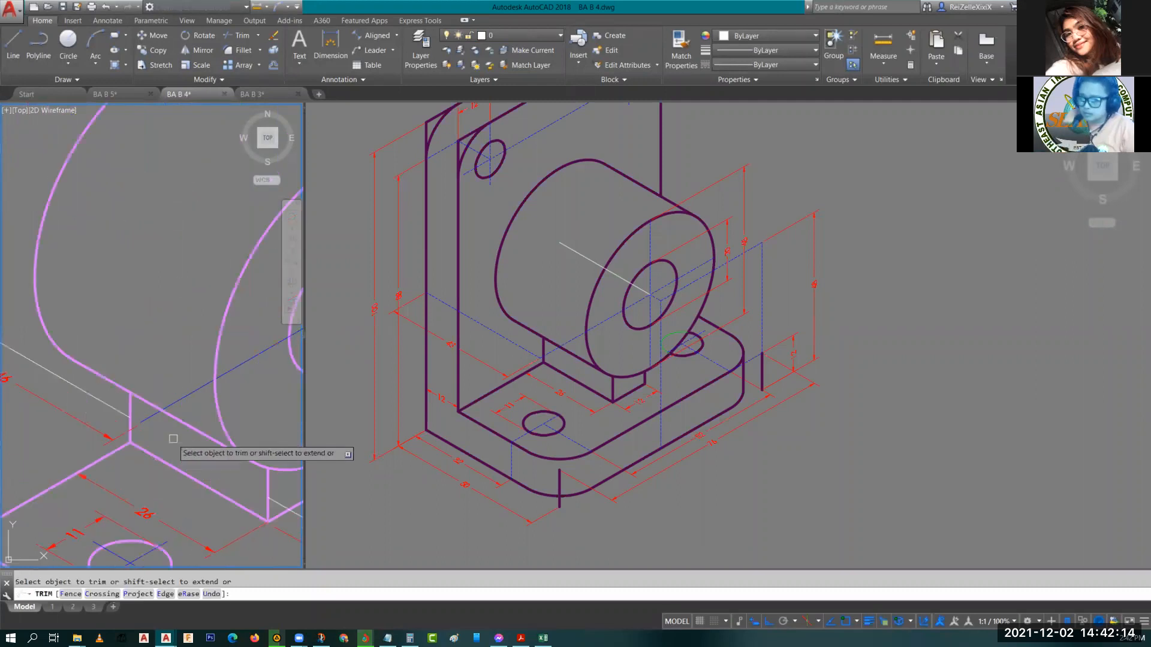
key("Escape")
Delete the stray construction line lying beside the base near the boss.
left_click(101, 398)
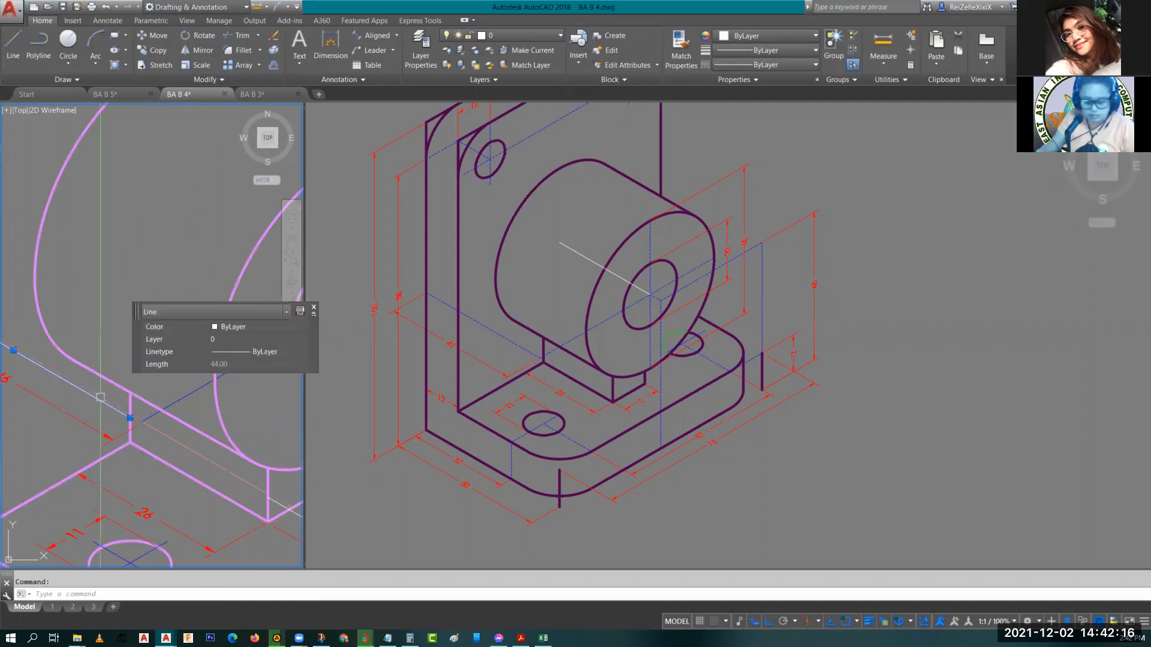
key("Delete")
scroll(136, 396, "down", 5)
scroll(56, 389, "up", 5)
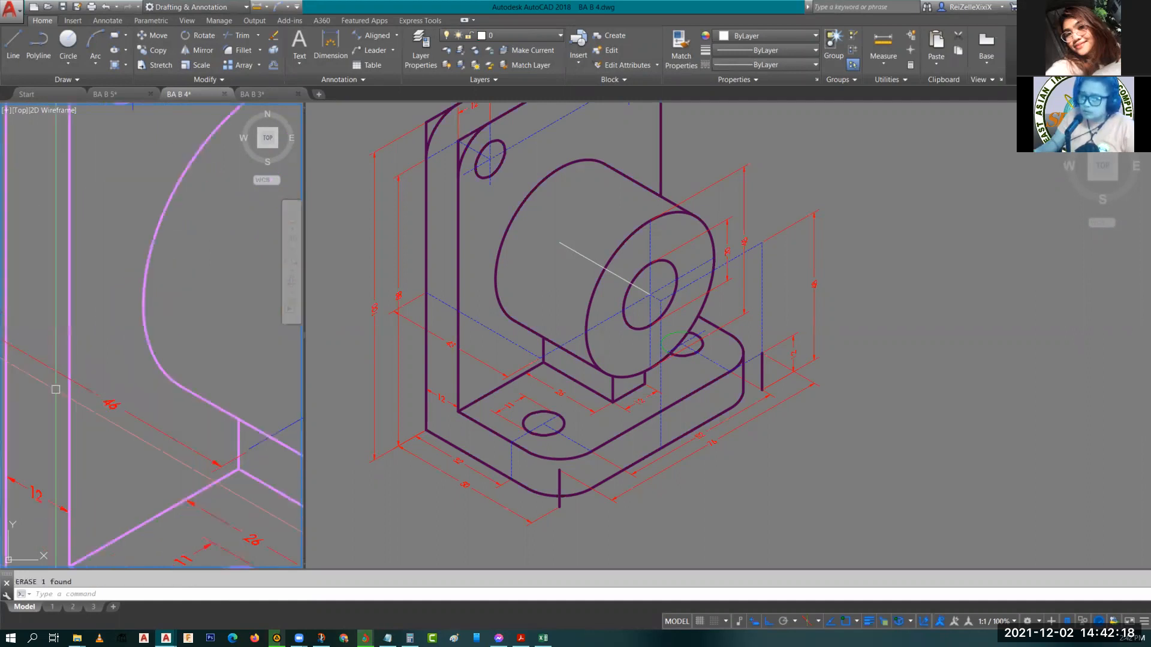
Draw a 46-unit isometric line running down-right from the base edge toward the boss.
middle_click_drag(55, 390, 167, 421)
type("l")
key("Return")
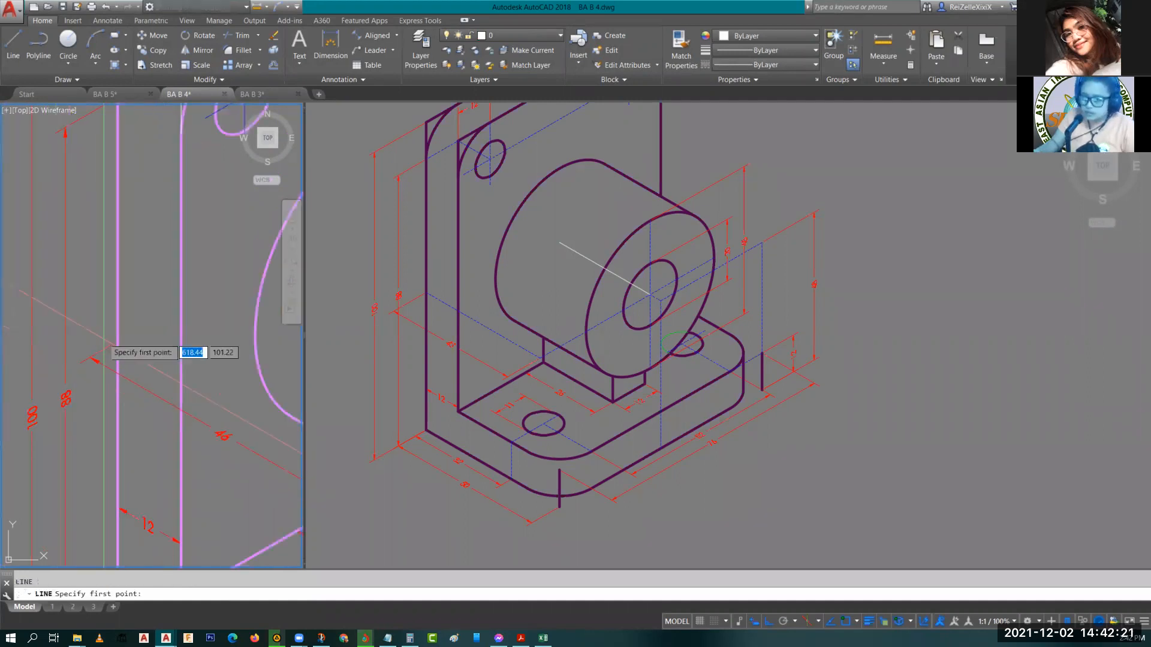
left_click(115, 340)
scroll(180, 389, "down", 5)
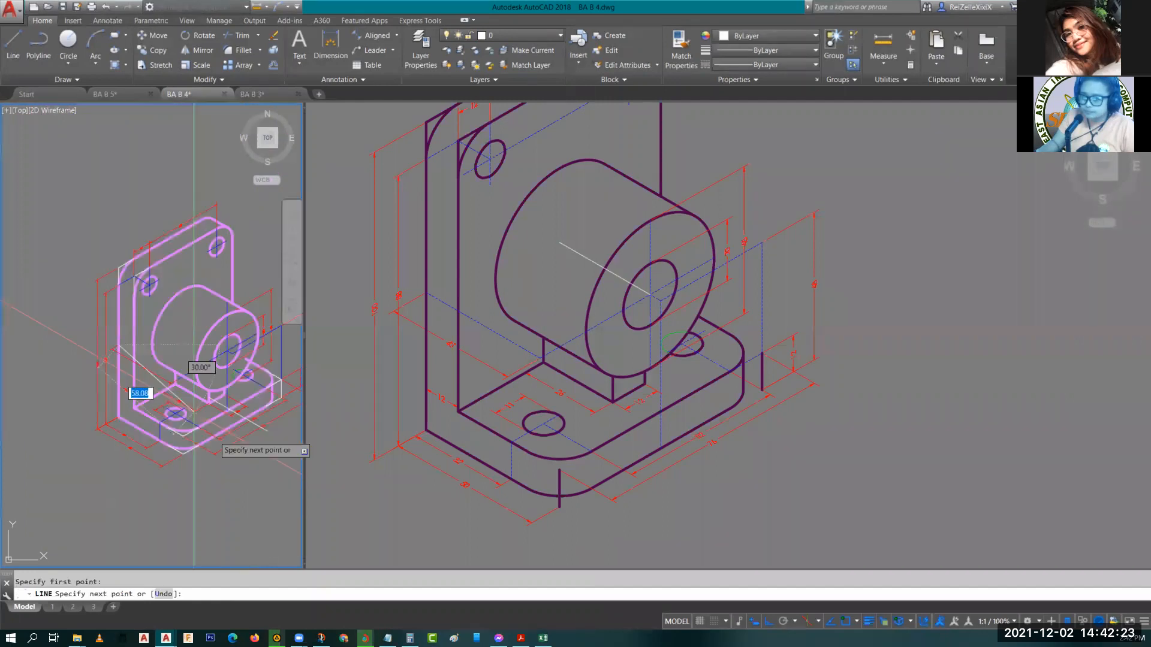
type("6")
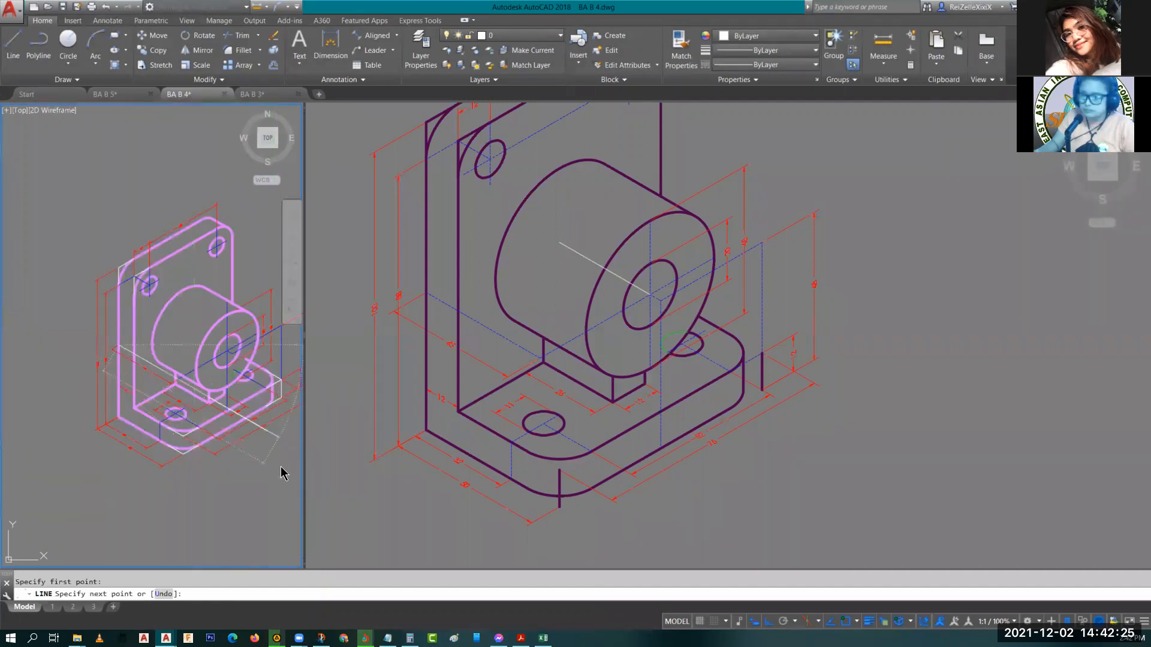
key("Return")
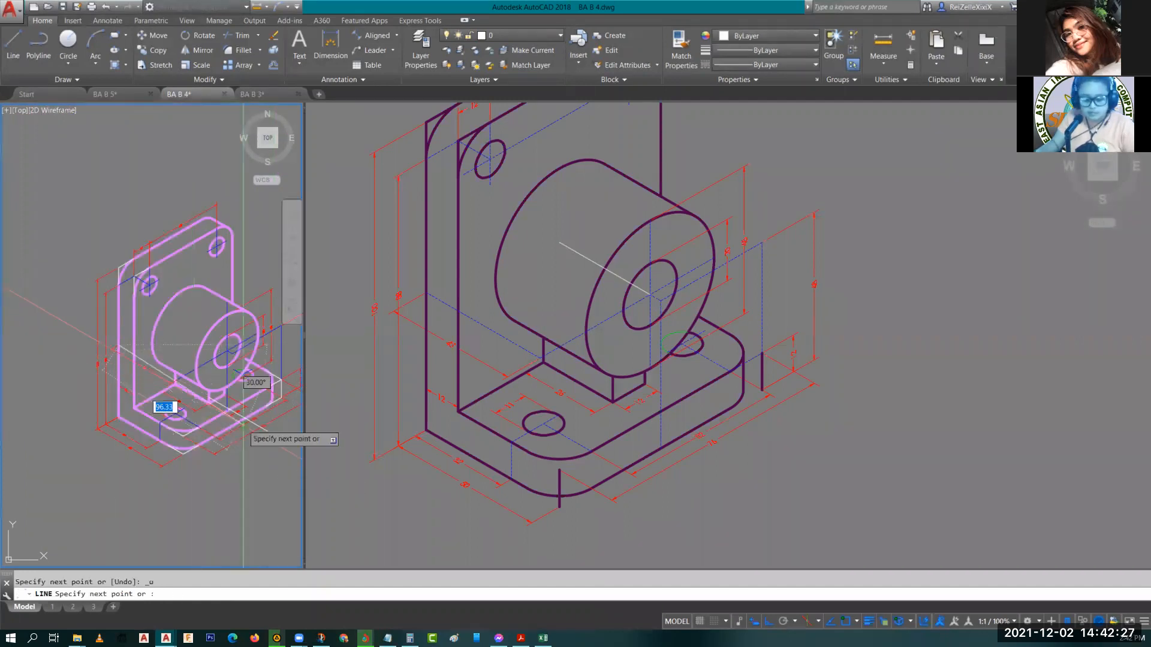
key("ctrl+z")
type("46")
key("Return")
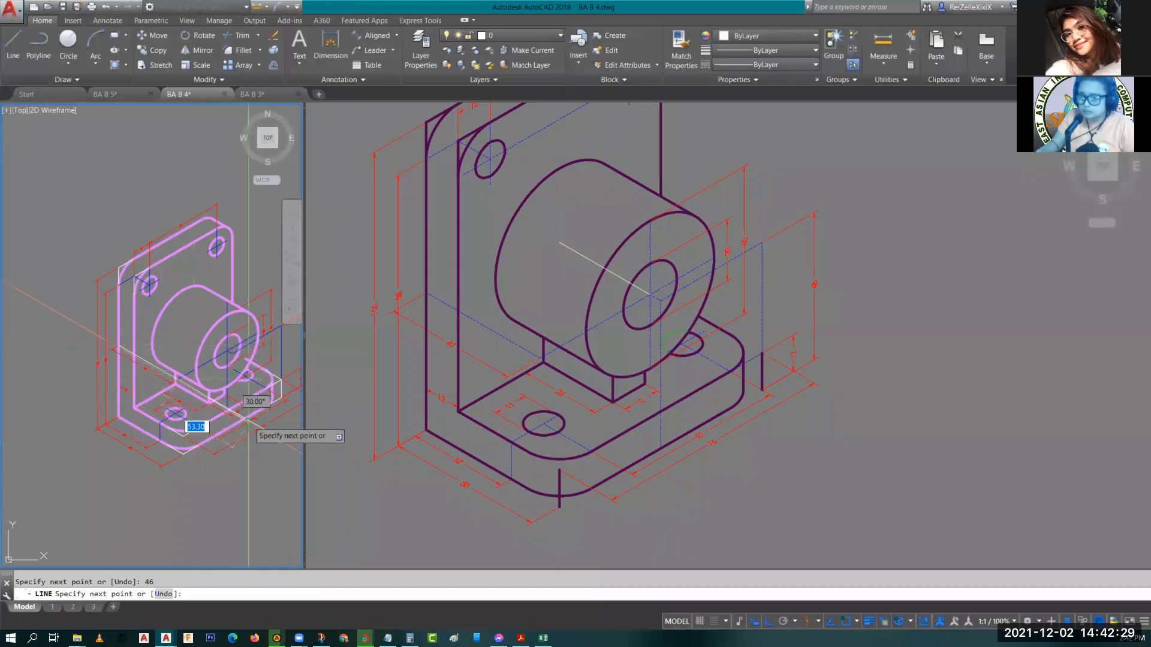
scroll(247, 422, "up", 5)
scroll(138, 367, "up", 3)
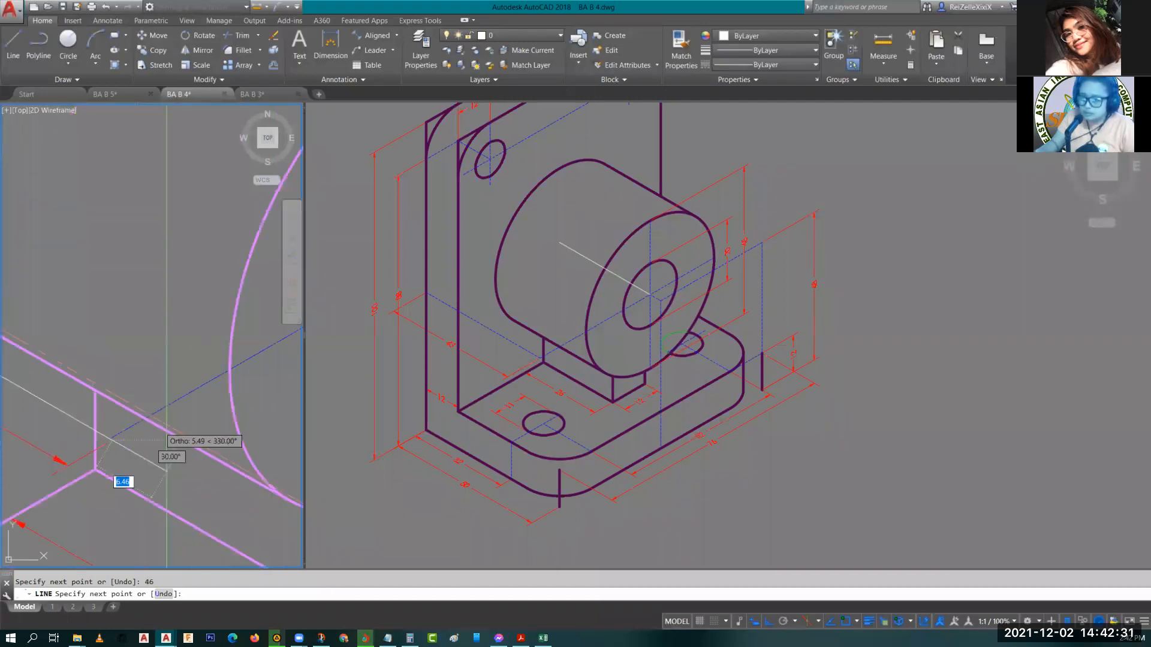
scroll(167, 470, "up", 2)
scroll(87, 473, "up", 3)
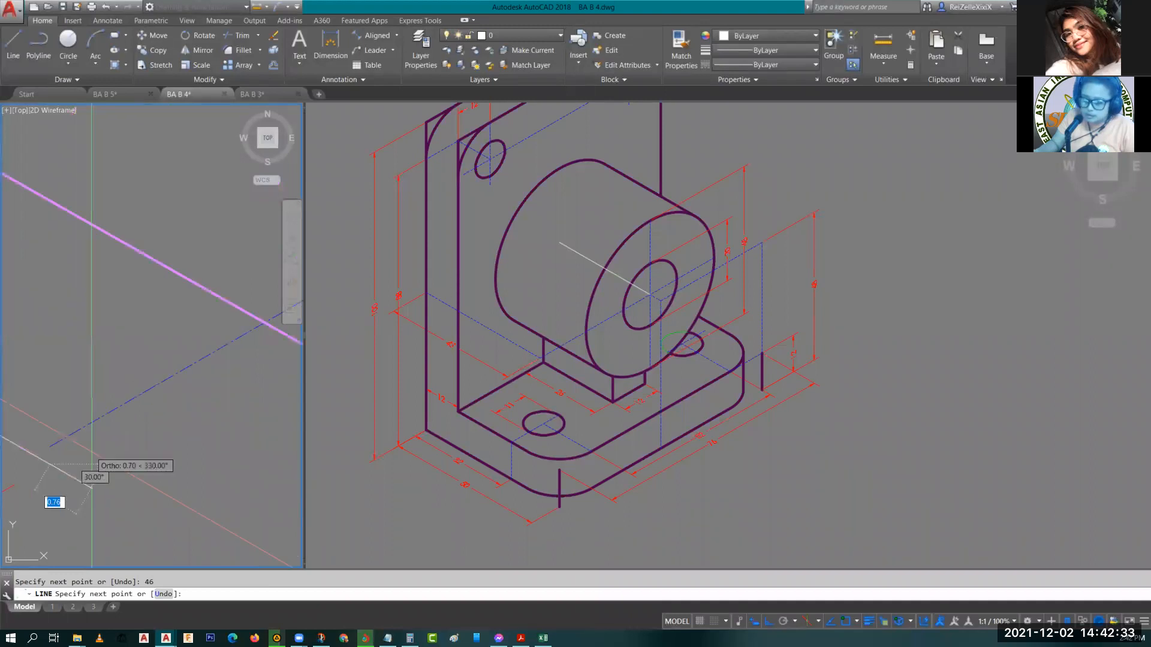
scroll(90, 486, "down", 5)
scroll(49, 468, "up", 5)
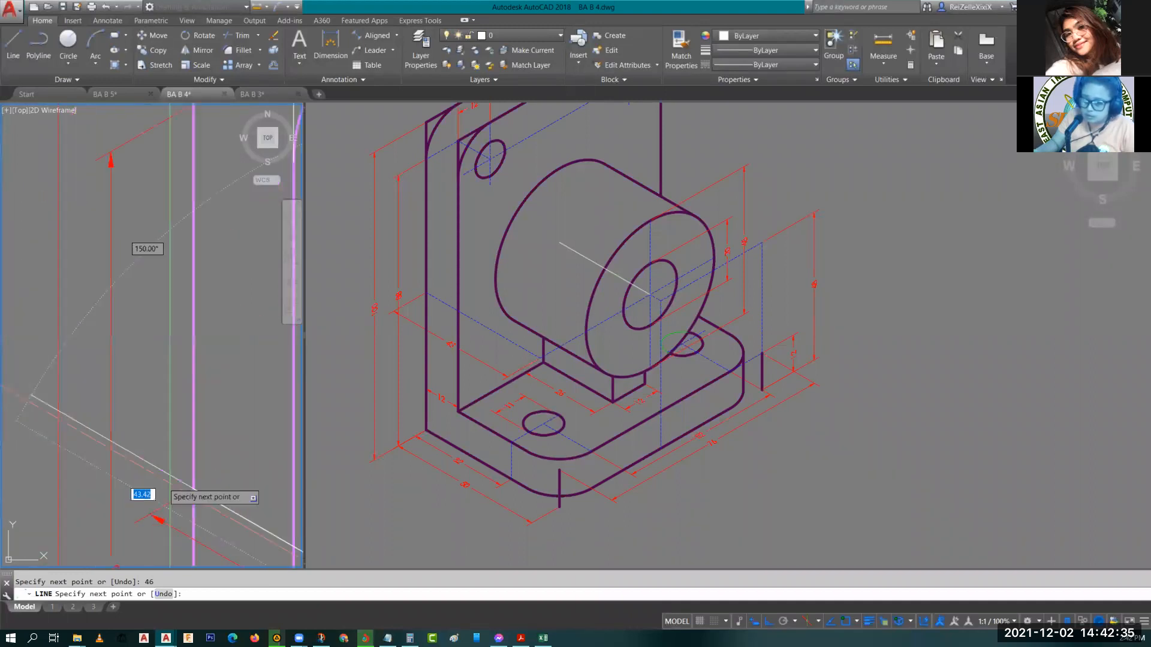
middle_click_drag(135, 400, 30, 398)
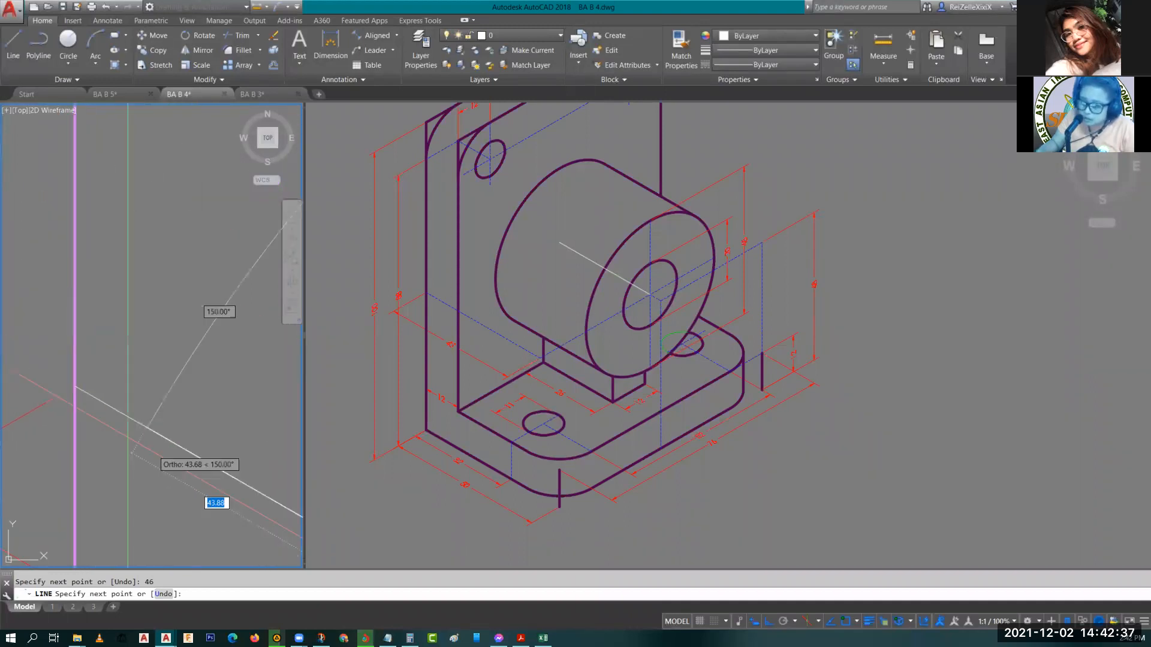
scroll(77, 374, "down", 5)
key("Escape")
Check the new line's length and inspect where it sits relative to the boss and base.
left_click(77, 374)
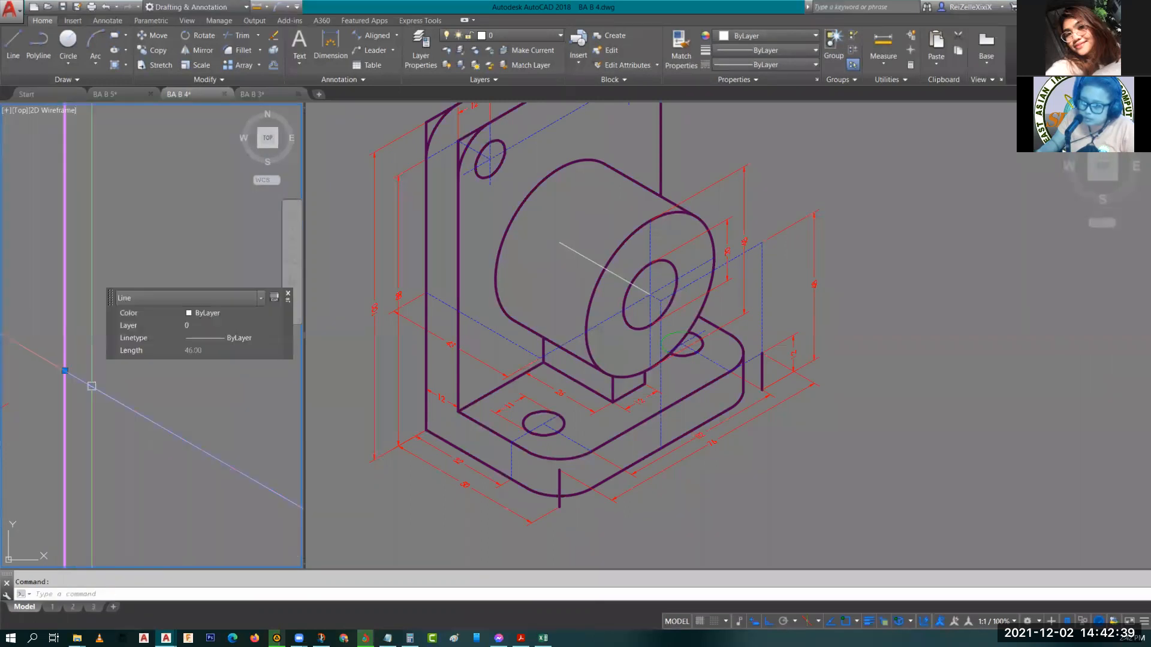
scroll(77, 374, "down", 5)
scroll(132, 391, "up", 8)
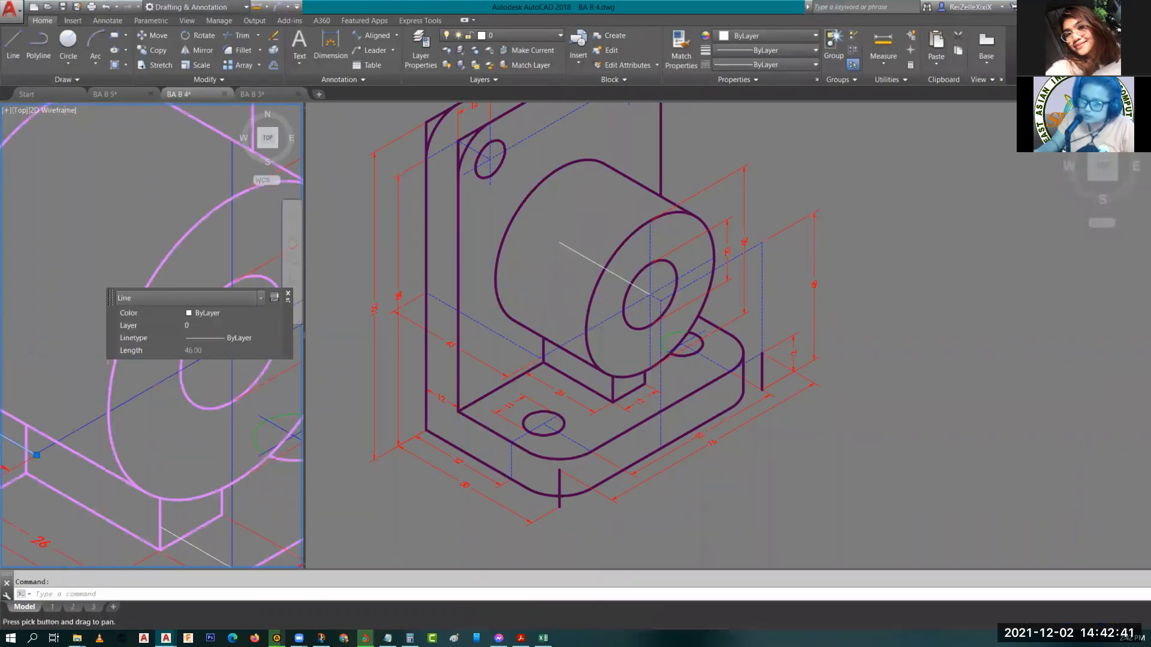
scroll(132, 391, "up", 5)
scroll(136, 449, "up", 2)
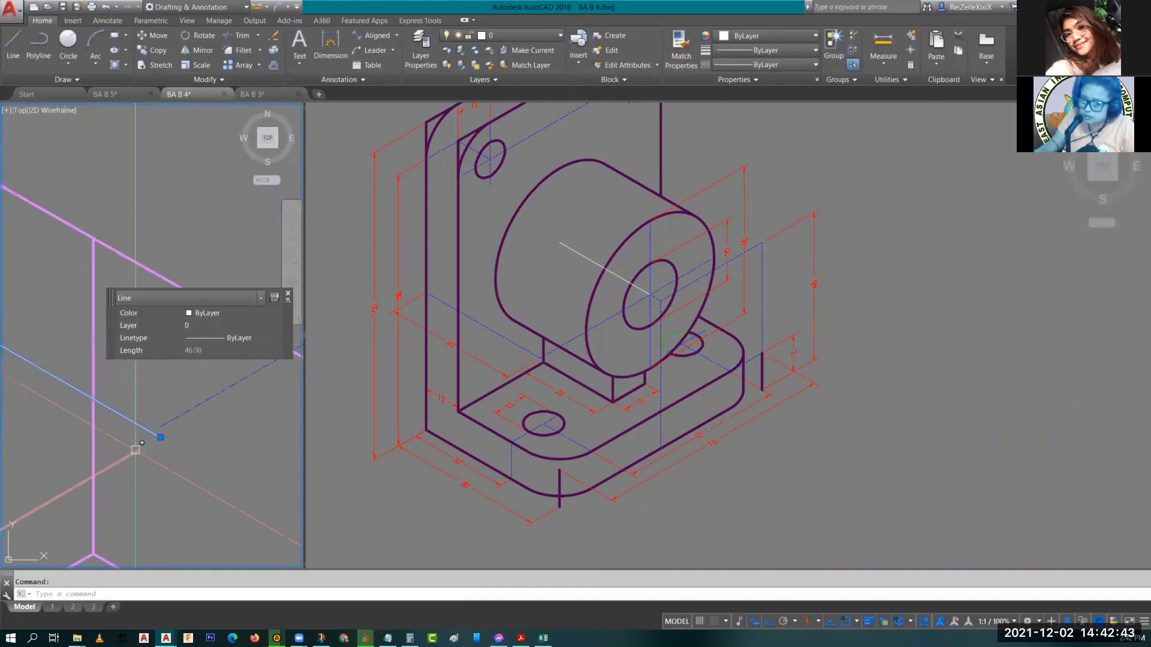
left_click(134, 452)
key("Escape")
scroll(182, 453, "down", 5)
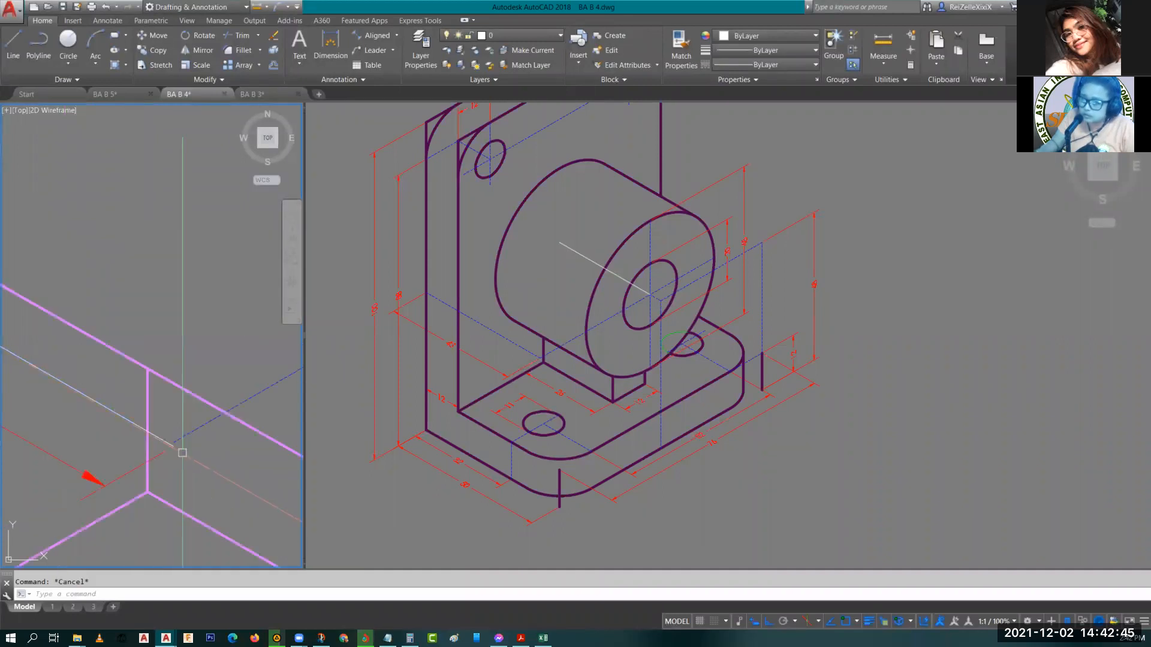
scroll(153, 412, "down", 3)
scroll(138, 482, "down", 3)
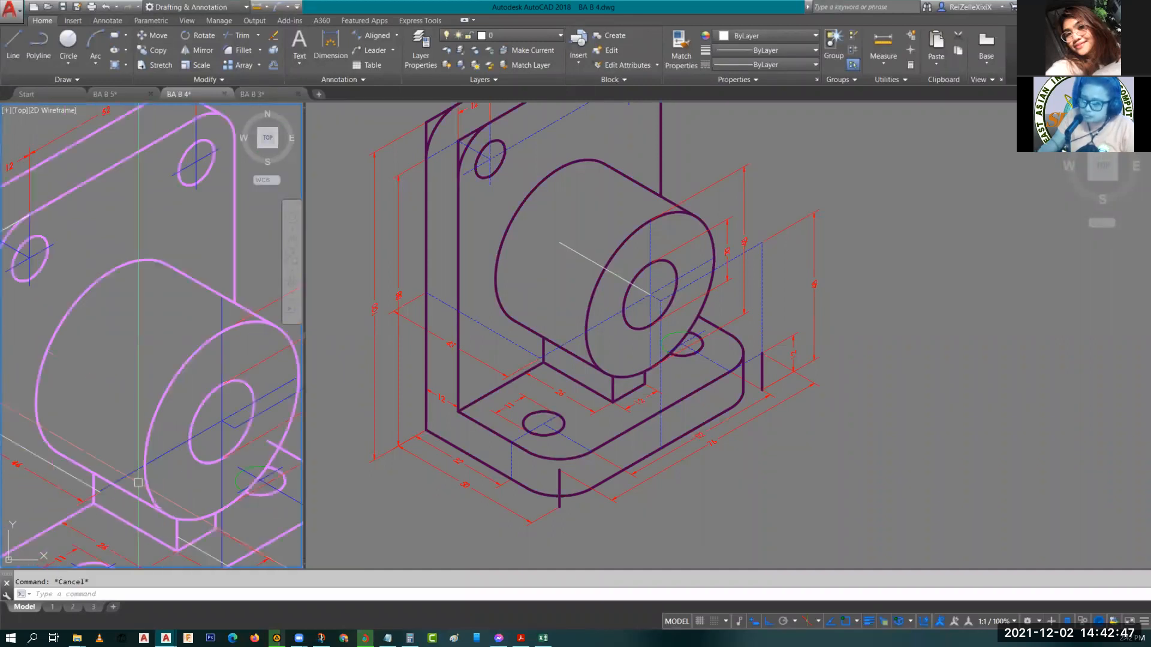
scroll(87, 499, "up", 5)
scroll(25, 516, "up", 2)
Try to stretch a grip of the 46 dimension, then undo the grip edit.
middle_click_drag(25, 516, 185, 463)
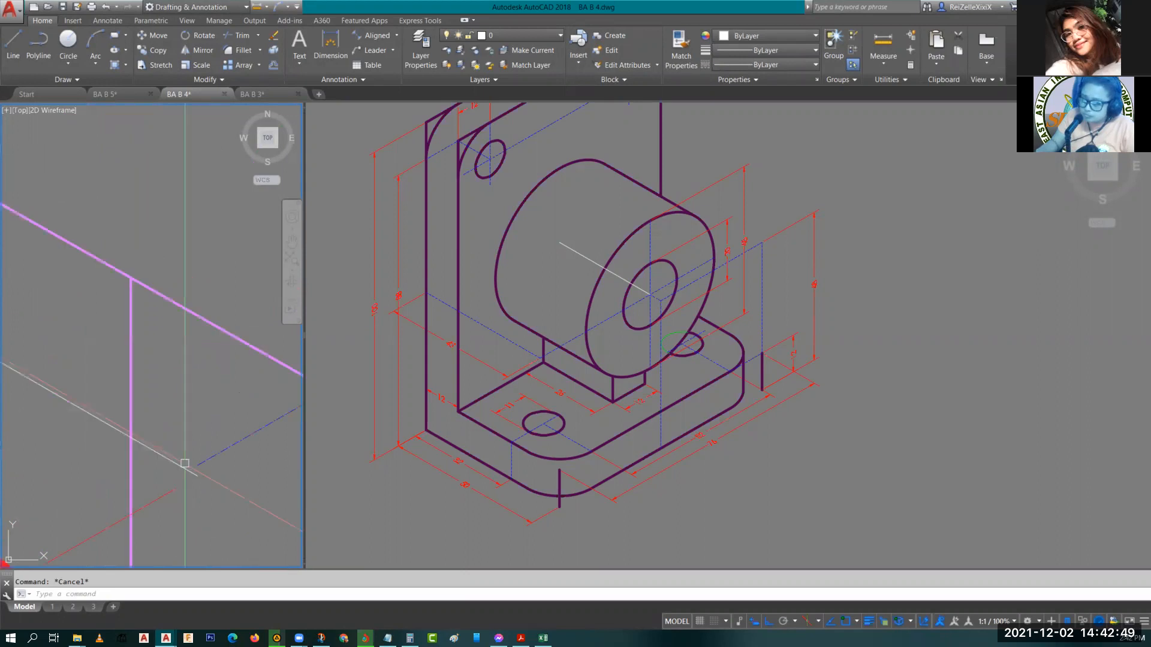
left_click(180, 509)
left_click(154, 493)
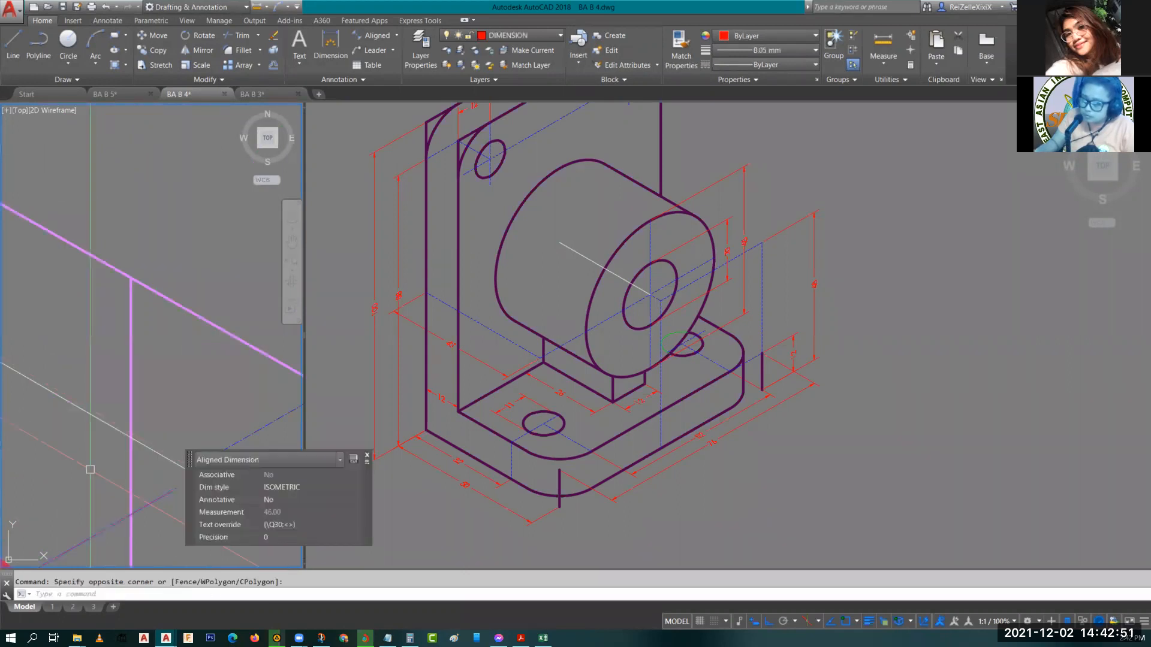
middle_click_drag(90, 469, 27, 439)
left_click(134, 445)
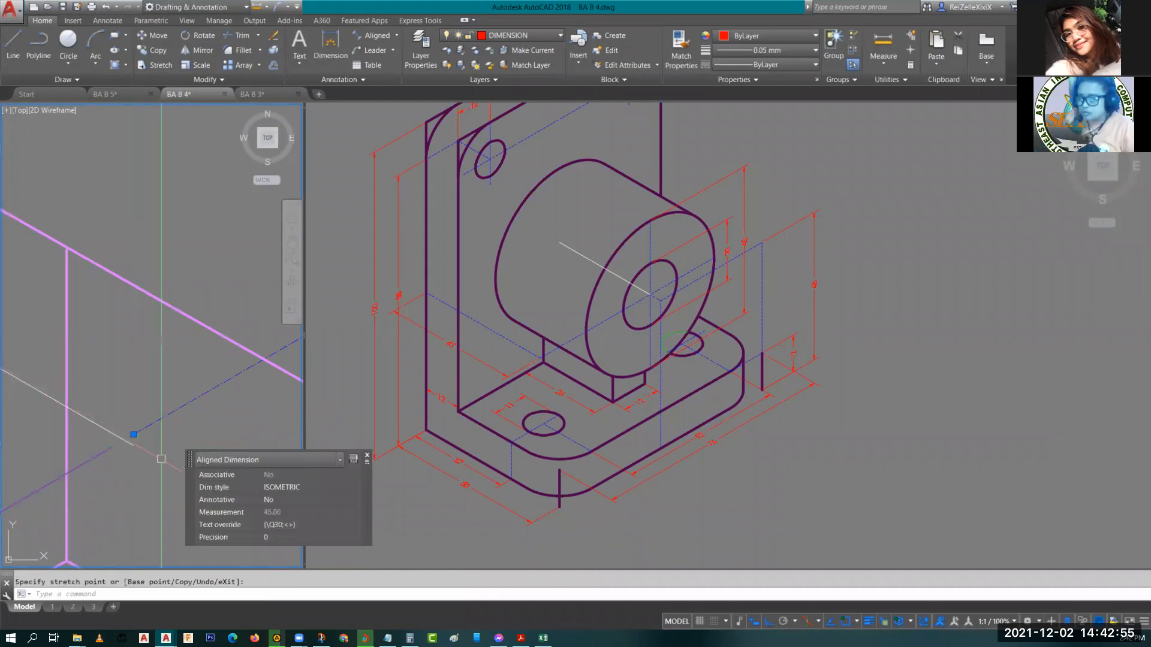
key("ctrl+z")
Review the dimensioned bracket by panning and zooming across both viewports.
left_click(525, 383)
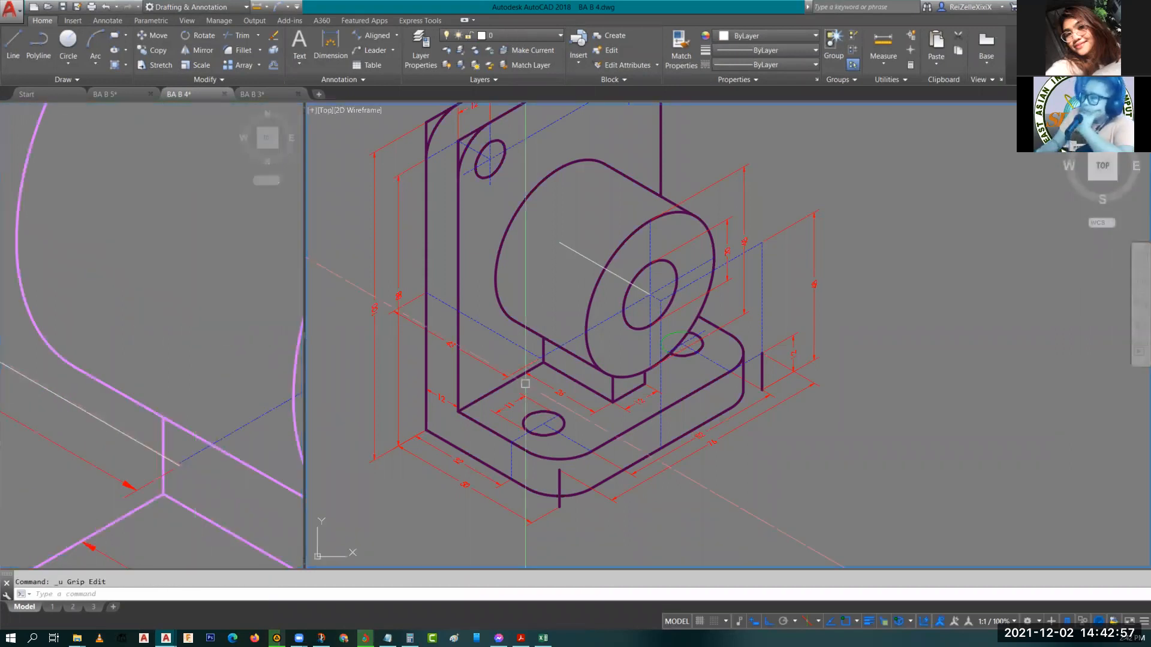
middle_click_drag(572, 288, 512, 302)
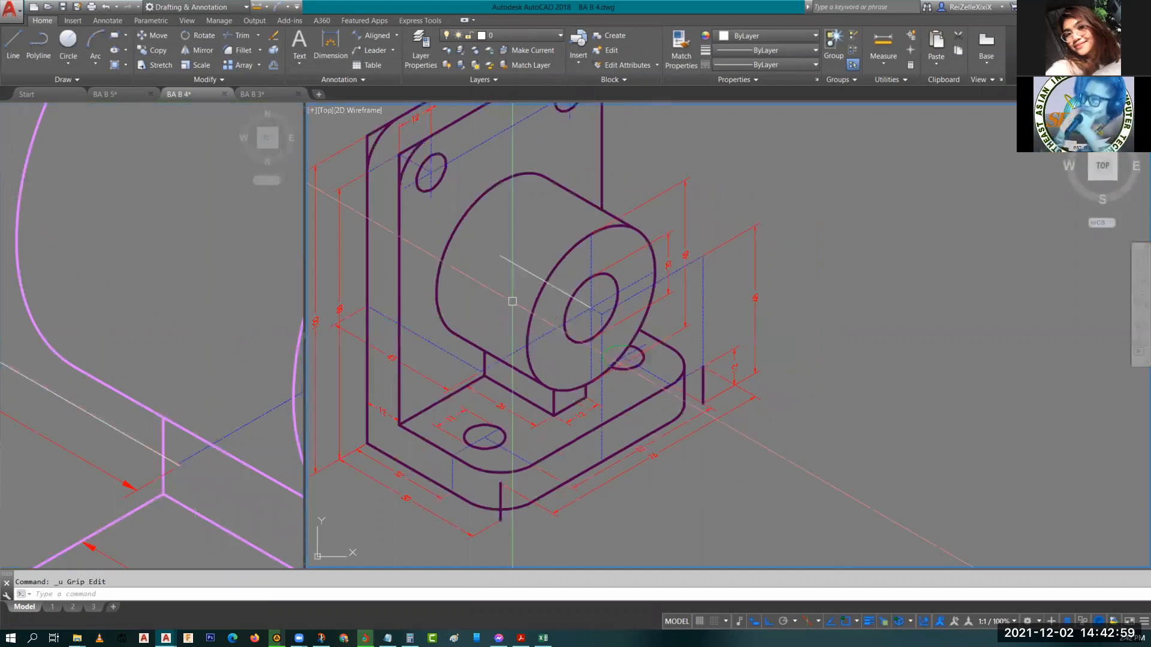
middle_click_drag(473, 503, 544, 437)
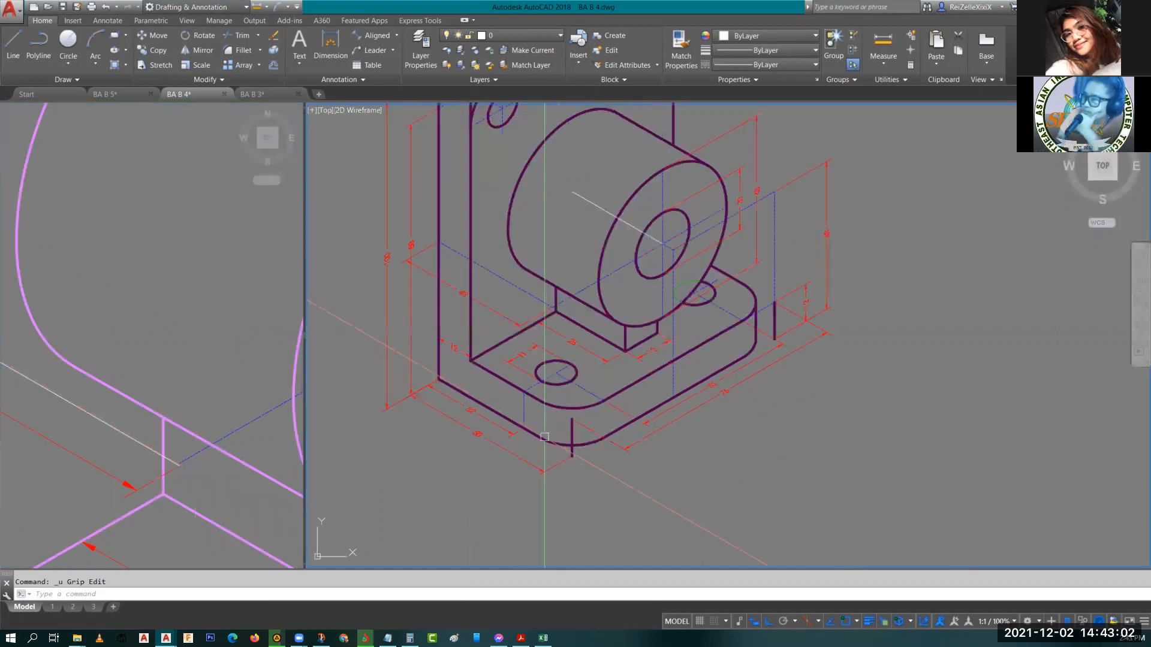
scroll(153, 456, "down", 10)
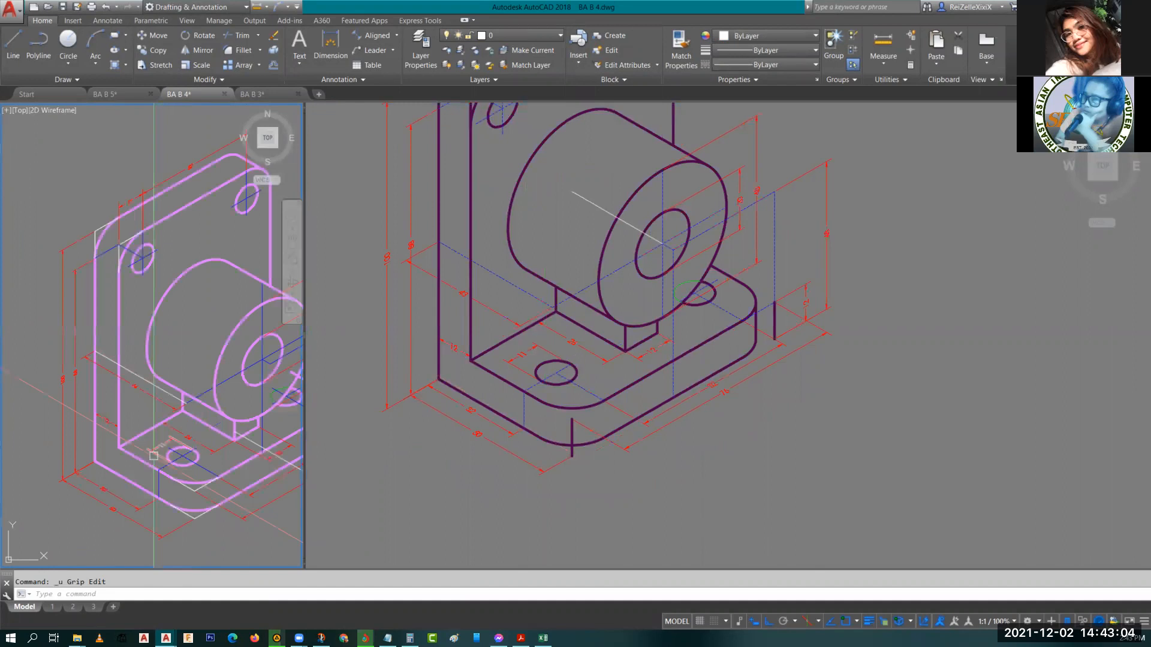
scroll(153, 456, "up", 10)
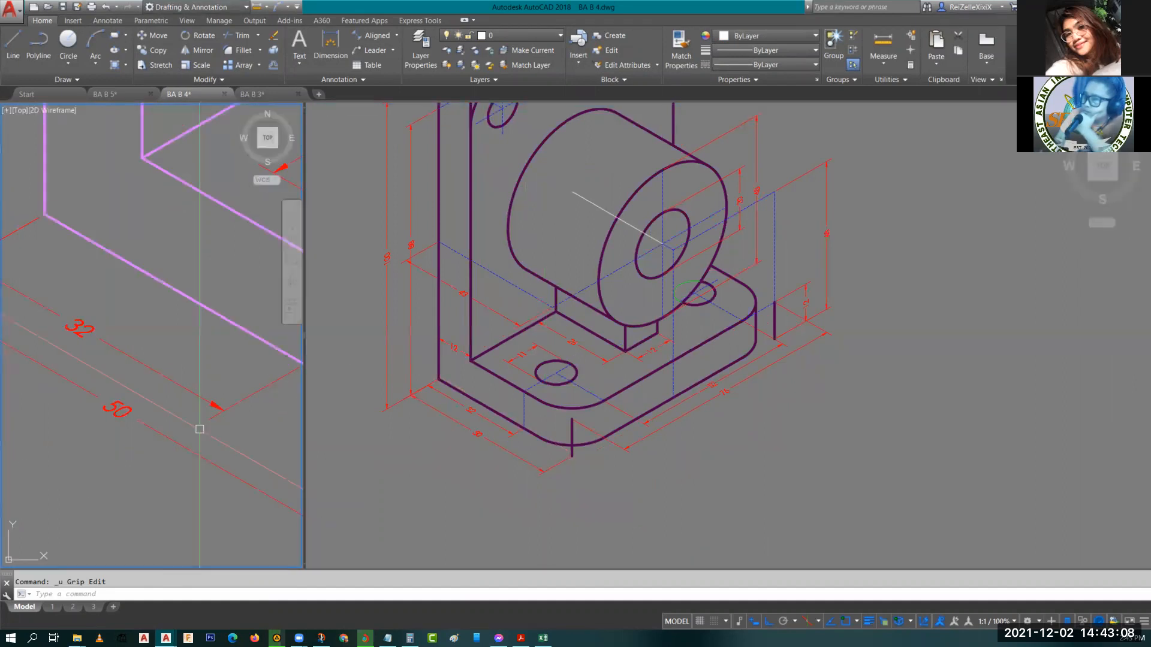
scroll(199, 429, "down", 3)
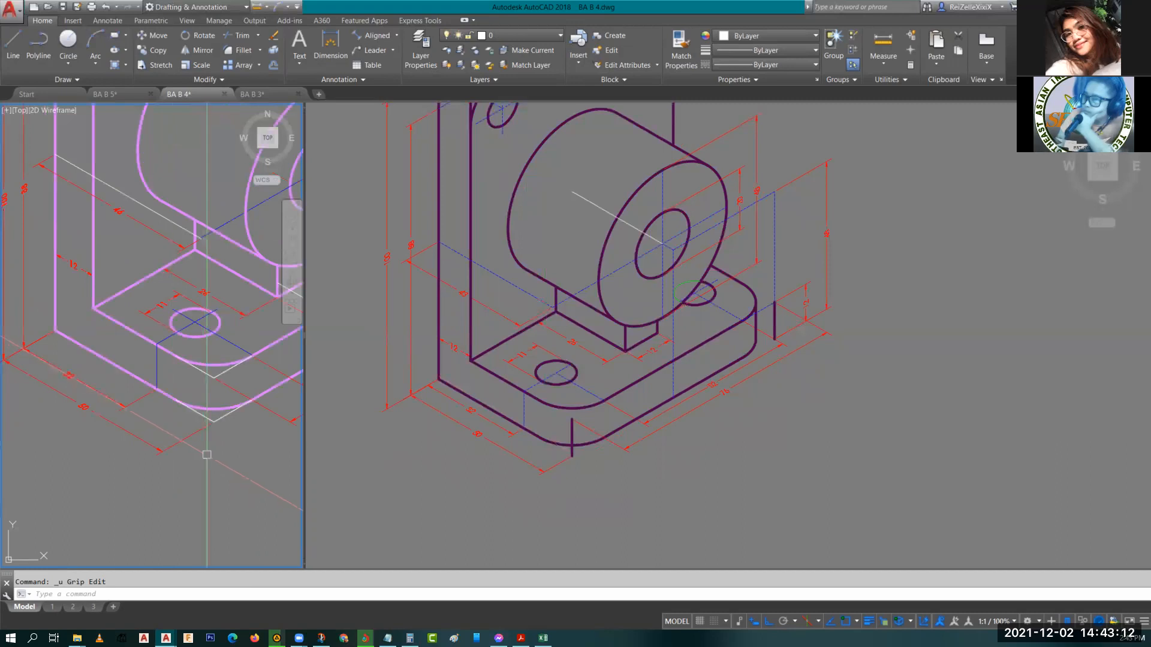
left_click(715, 328)
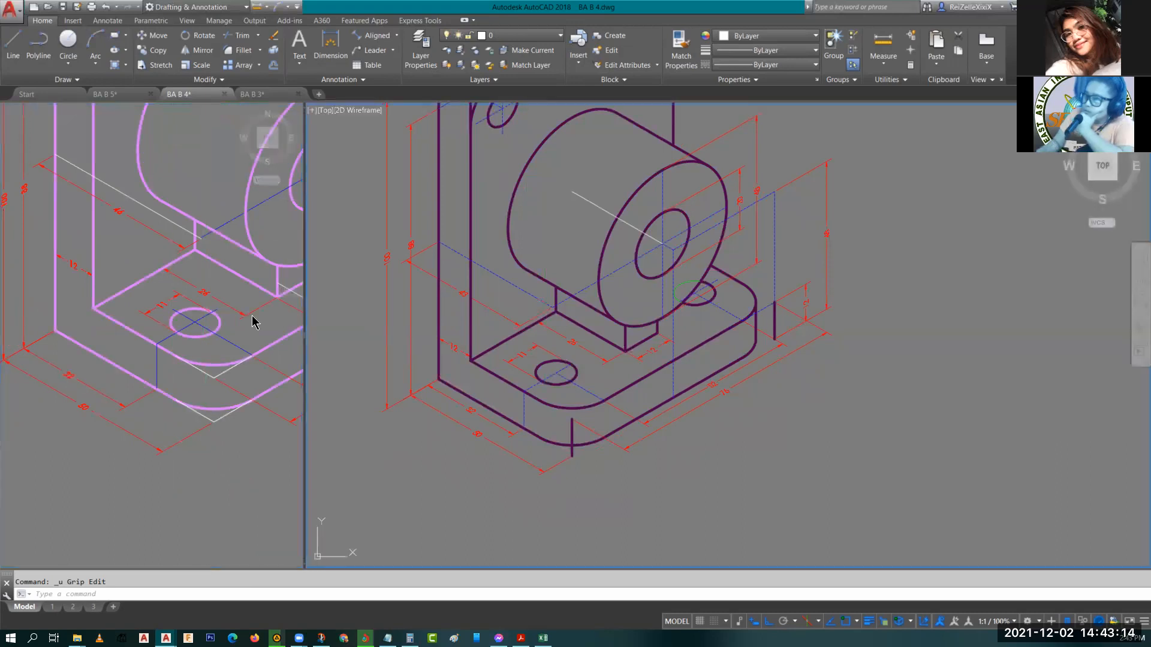
middle_click_drag(227, 289, 209, 350)
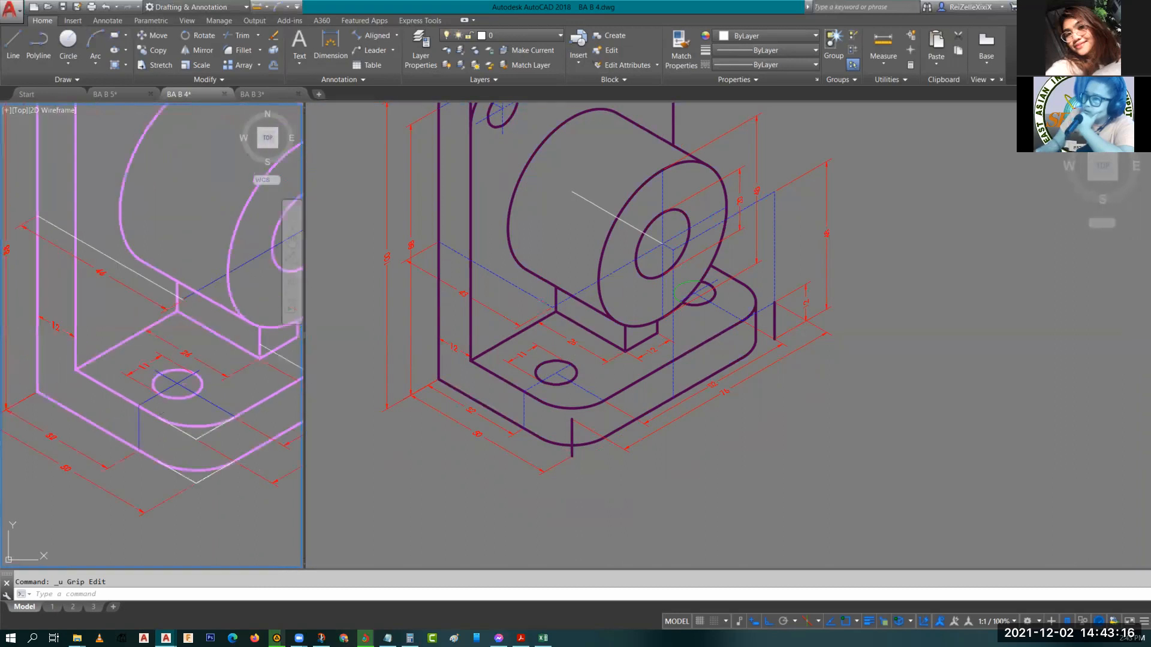
Inspect the isometric lines around the boss, selecting them to check their lengths and panning and zooming both viewports.
left_click(608, 347)
scroll(201, 344, "up", 4)
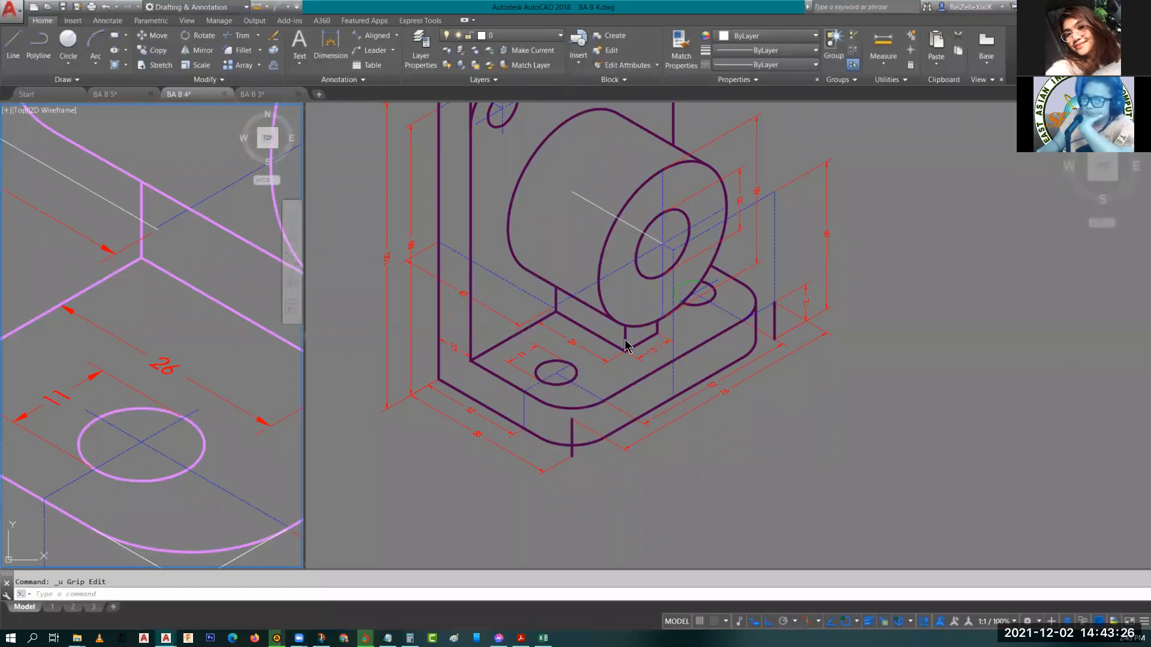
left_click(628, 365)
scroll(628, 365, "up", 2)
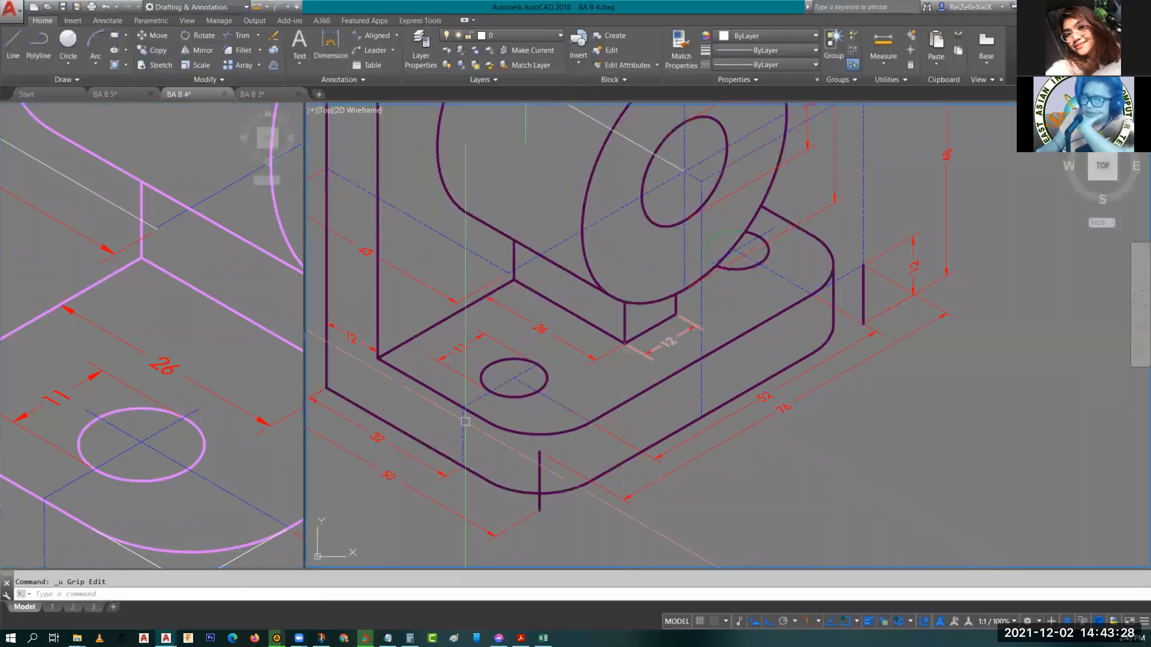
left_click(168, 395)
scroll(150, 372, "down", 5)
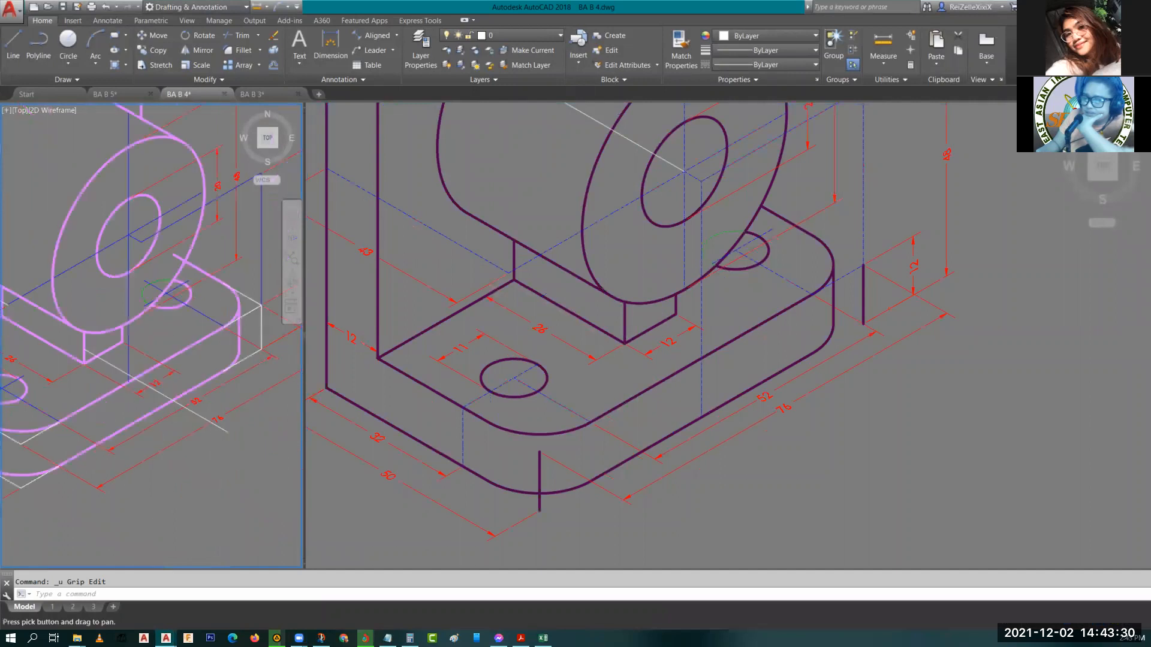
middle_click_drag(75, 378, 211, 409)
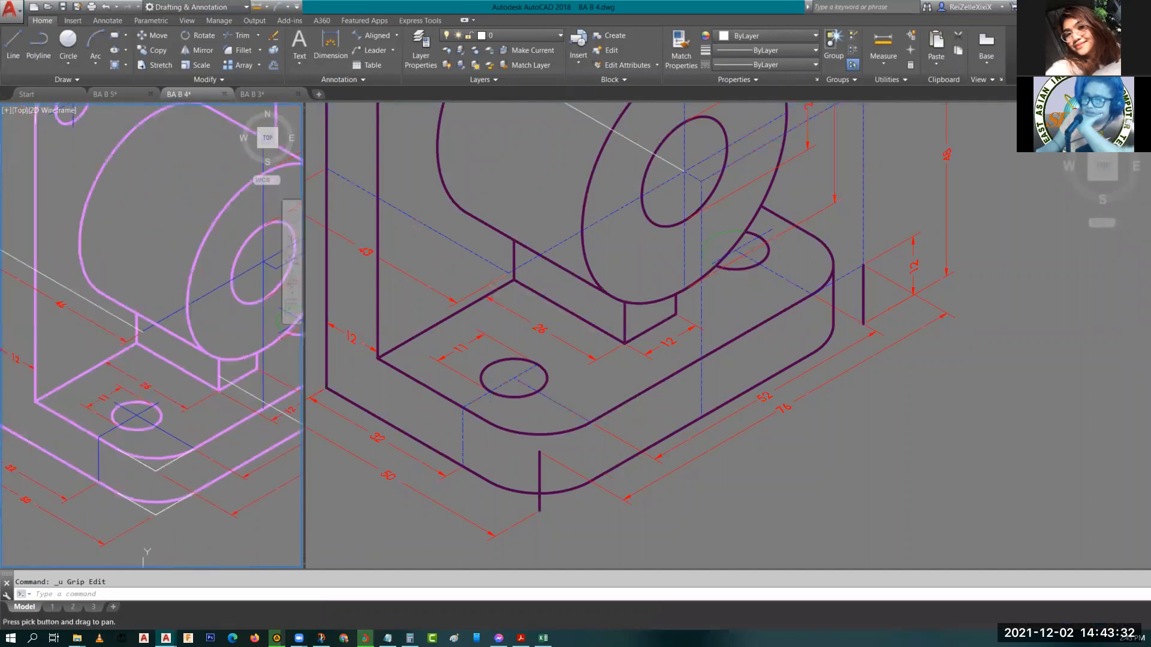
left_click(560, 204)
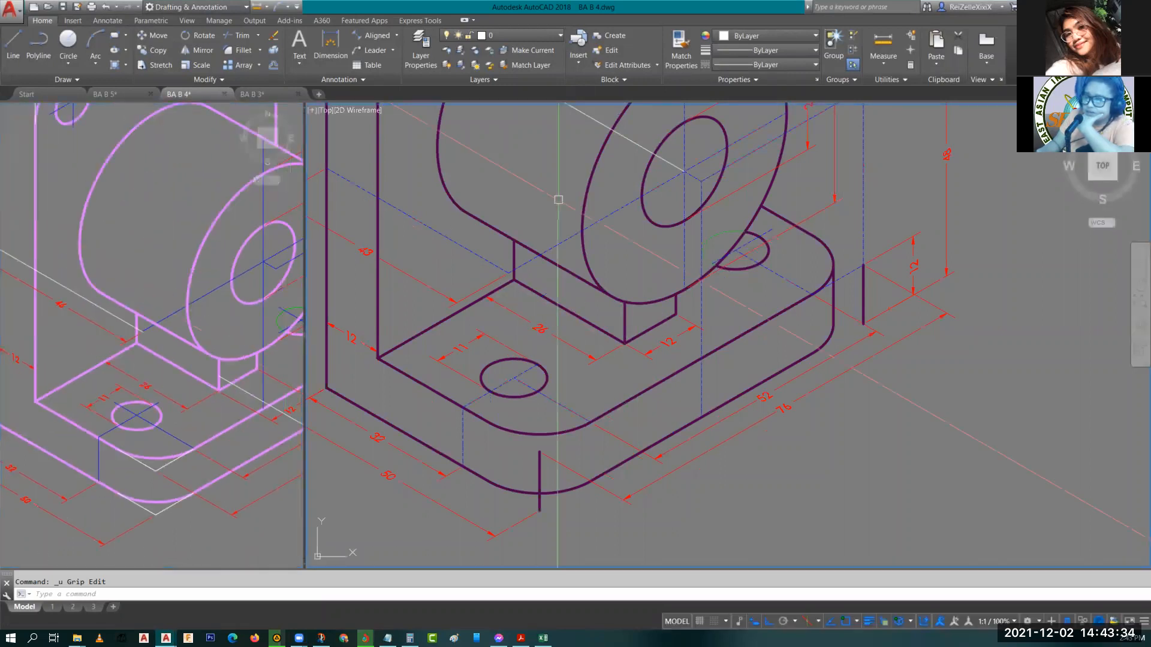
left_click(498, 234)
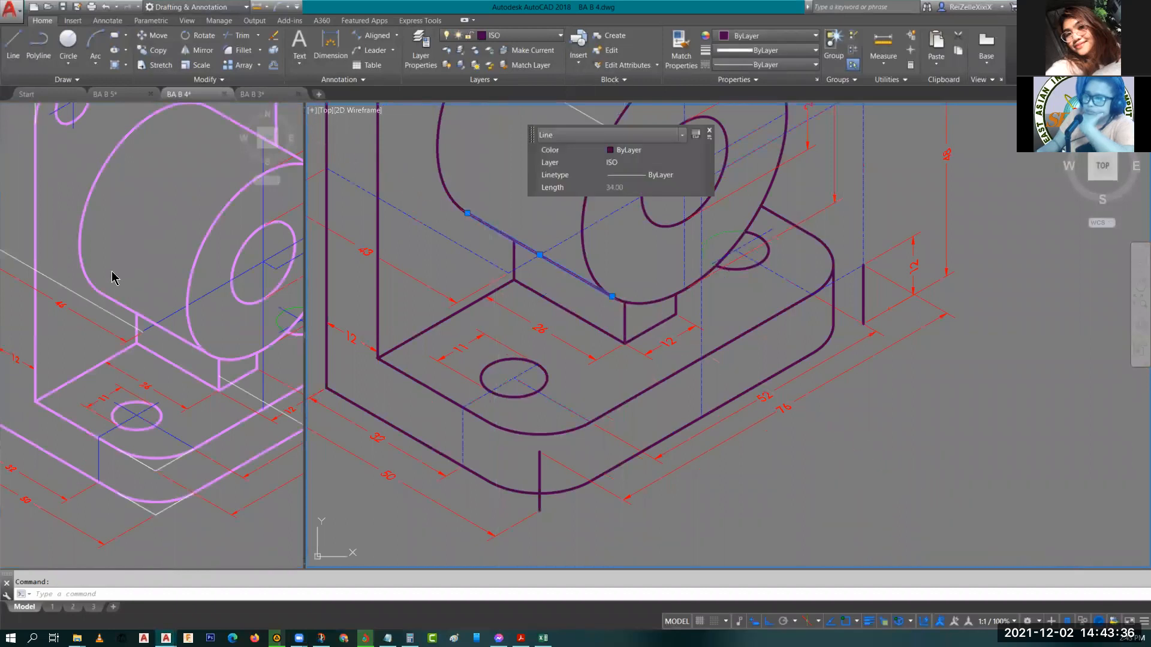
left_click(139, 279)
left_click(135, 310)
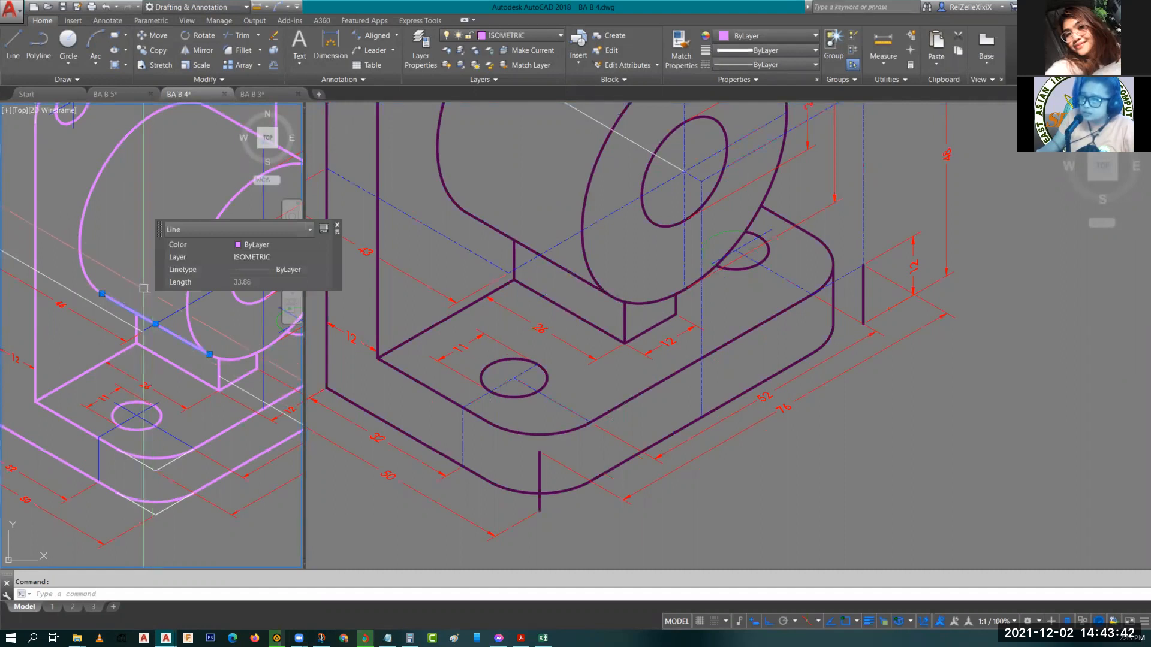
key("Escape")
mouse_move(150, 208)
middle_mouse_down()
mouse_move(128, 385)
mouse_move(103, 381)
mouse_move(103, 286)
middle_mouse_up()
left_click(58, 383)
key("Escape")
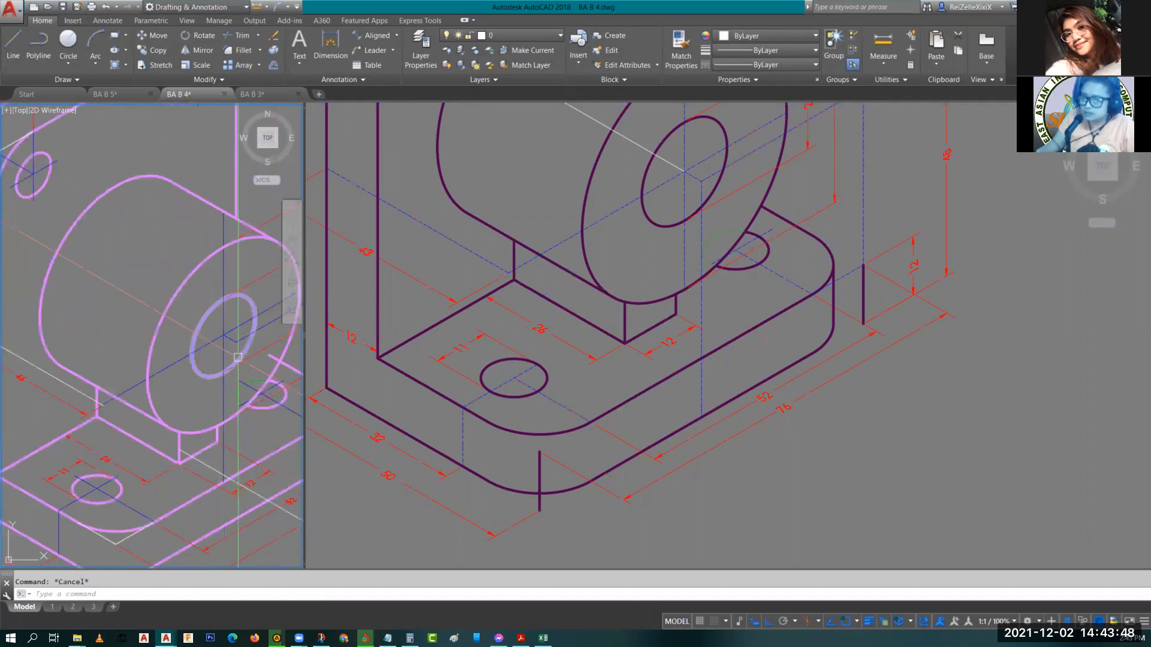
middle_click_drag(238, 357, 139, 349)
mouse_move(73, 398)
middle_mouse_down()
mouse_move(186, 307)
mouse_move(135, 387)
mouse_move(204, 362)
middle_mouse_up()
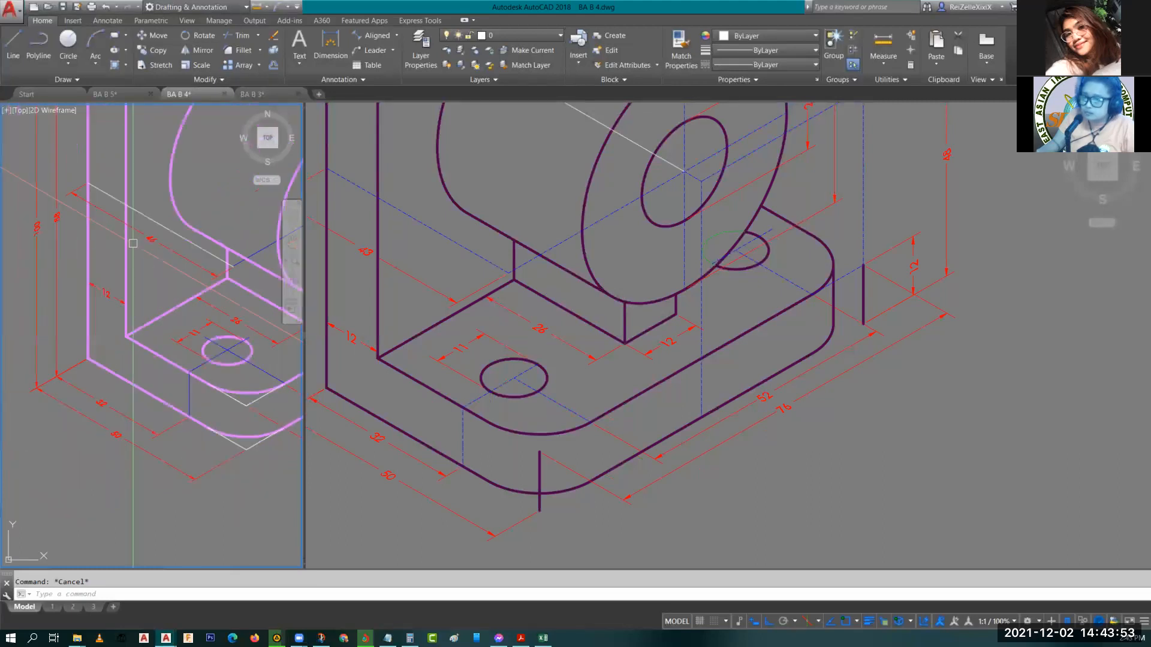
scroll(133, 243, "up", 5)
scroll(145, 319, "down", 5)
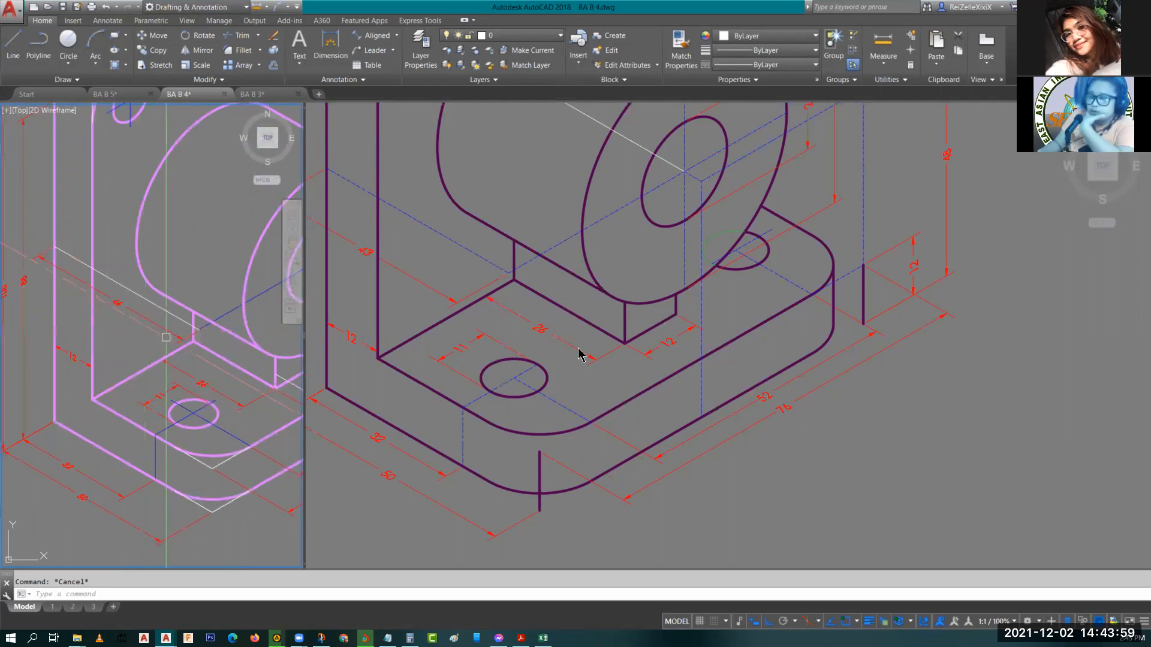
left_click(549, 298)
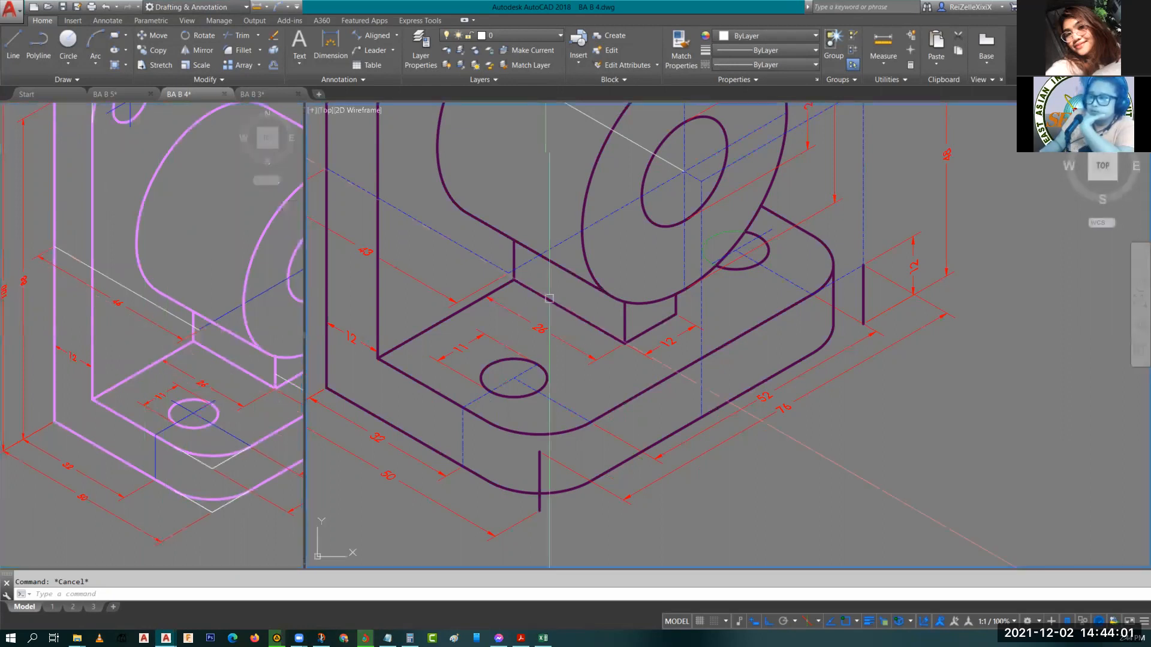
scroll(549, 266, "down", 2)
scroll(480, 234, "up", 2)
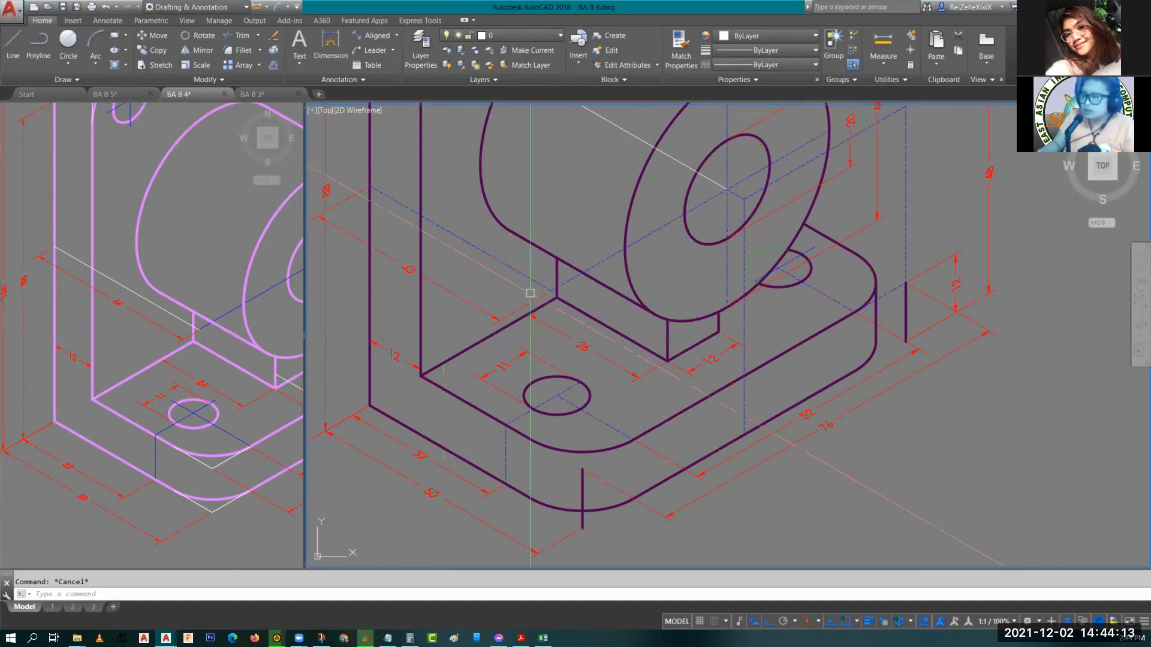
type("L")
key("Return")
key("Escape")
type("L")
key("Return")
left_click(553, 292)
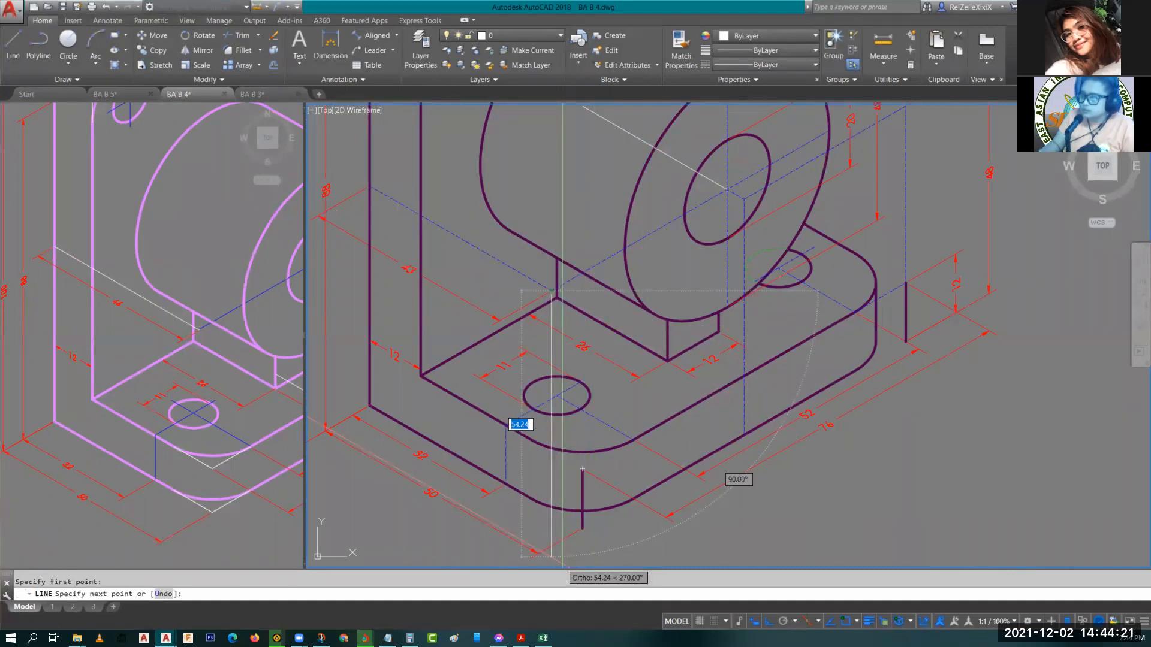
key("Escape")
Inspect the properties of the 43 aligned dimension and the short center line on the boss.
left_click(518, 313)
mouse_move(518, 313)
middle_mouse_down()
mouse_move(438, 364)
mouse_move(525, 401)
middle_mouse_up()
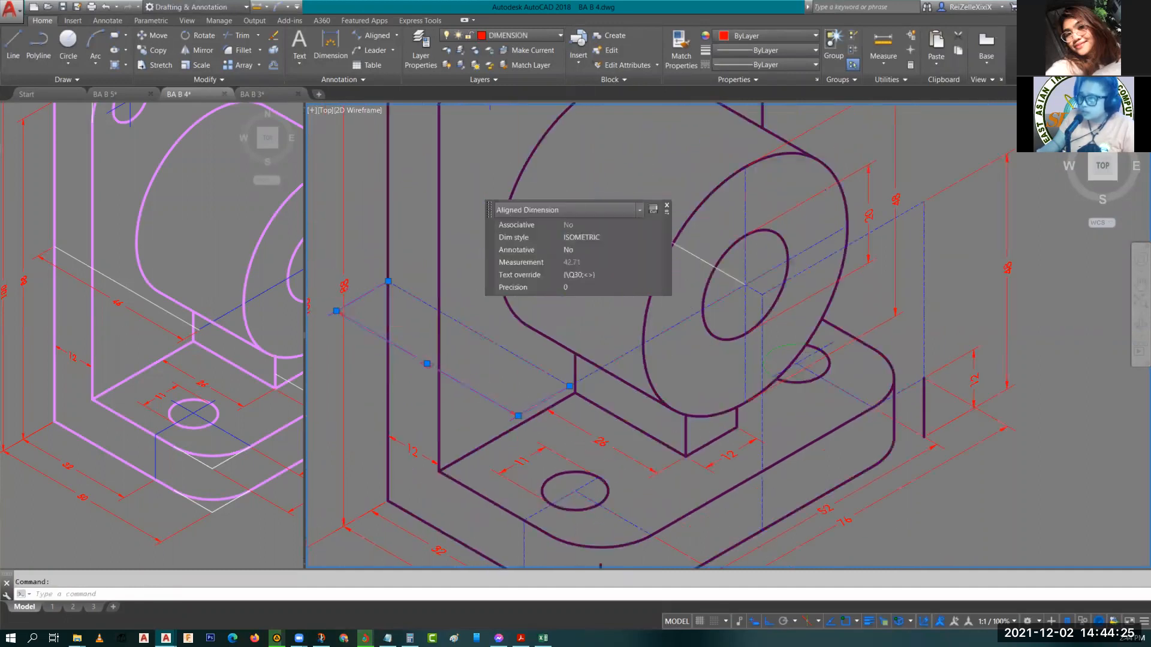
scroll(553, 389, "up", 2)
mouse_move(449, 380)
middle_mouse_down()
mouse_move(629, 439)
mouse_move(552, 423)
middle_mouse_up()
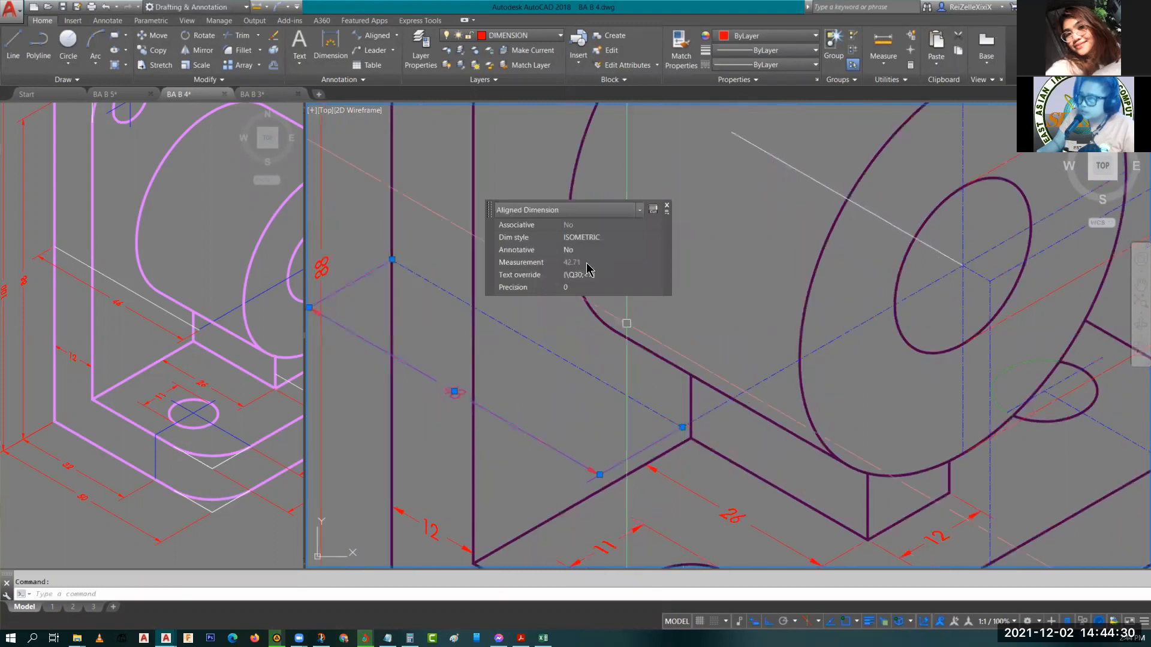
key("Escape")
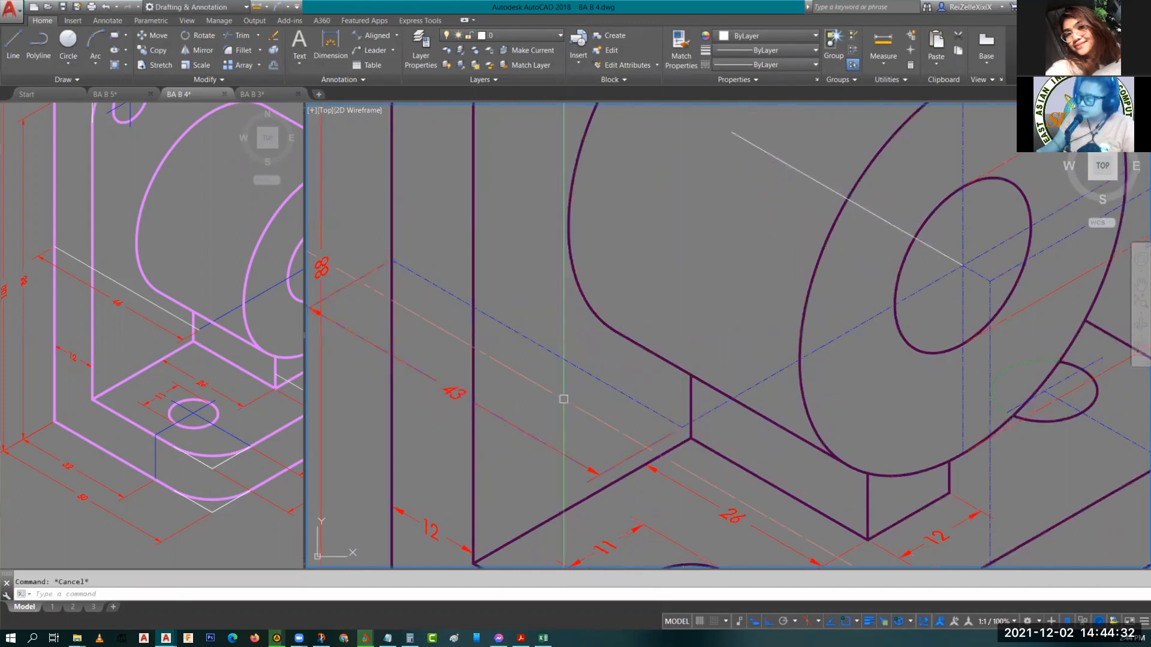
scroll(597, 403, "down", 2)
middle_click_drag(559, 364, 492, 353)
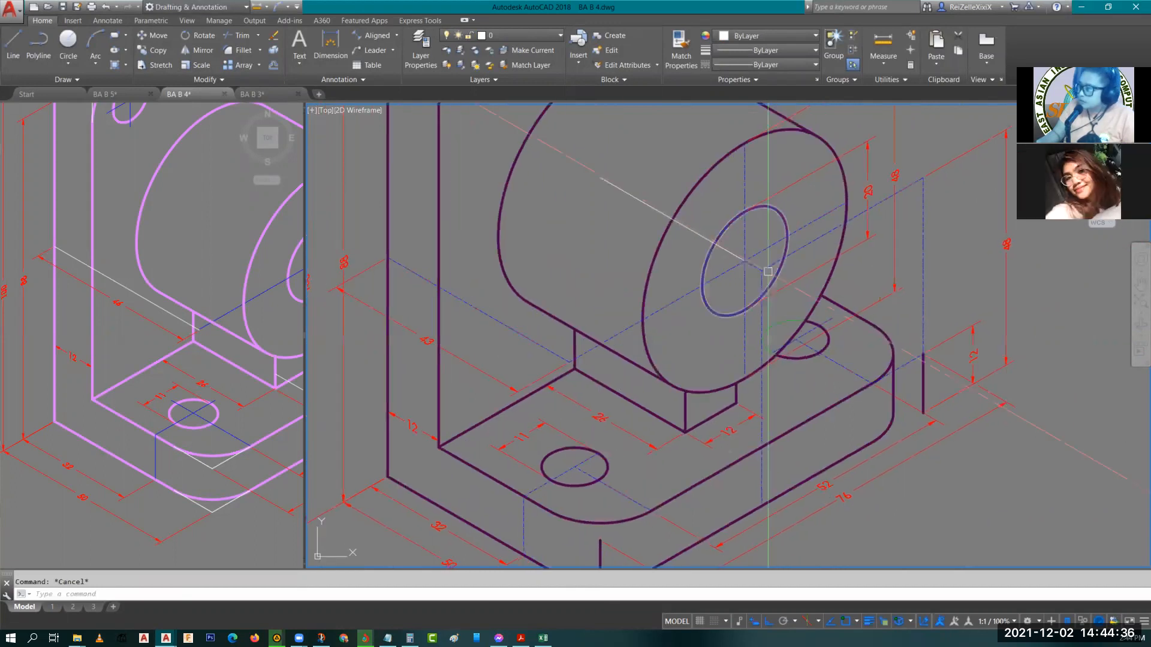
scroll(768, 271, "up", 5)
left_click(726, 253)
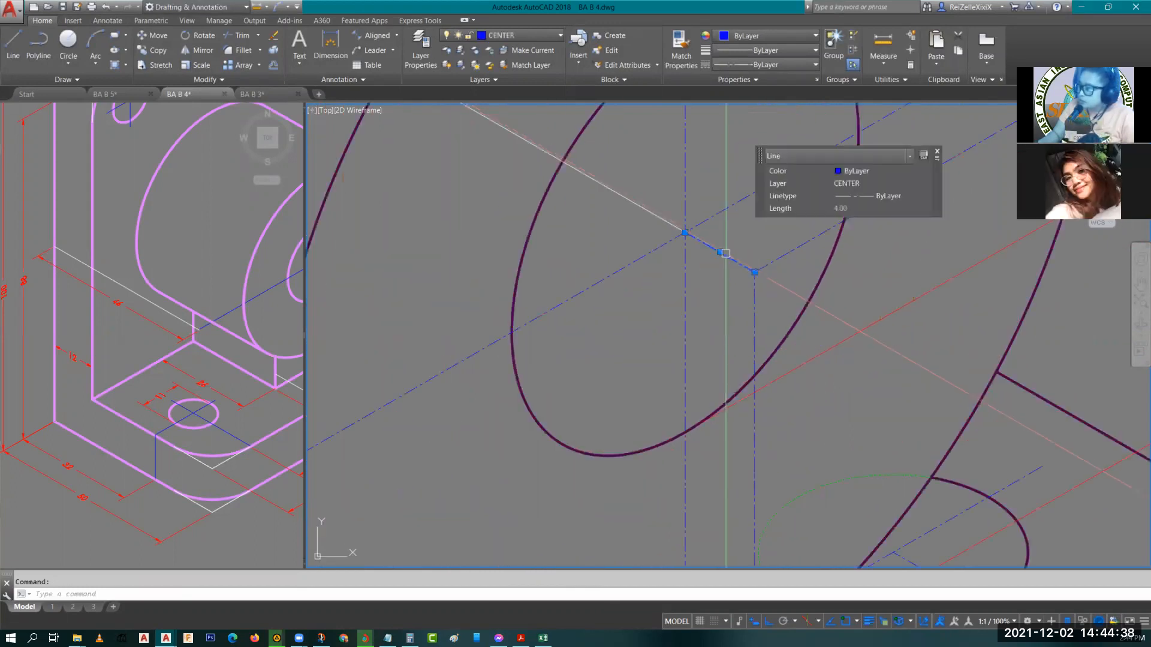
key("Escape")
Examine the boss's long center line and where it ends at the base of the boss.
scroll(725, 253, "down", 5)
middle_click_drag(776, 537, 716, 360)
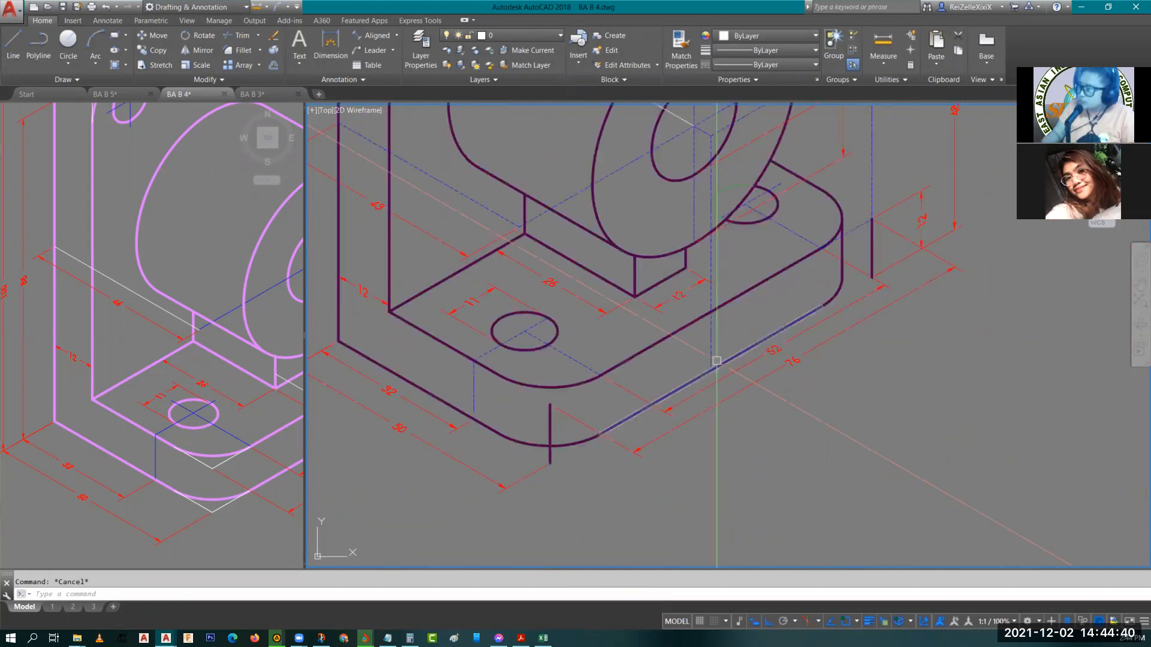
scroll(730, 311, "down", 2)
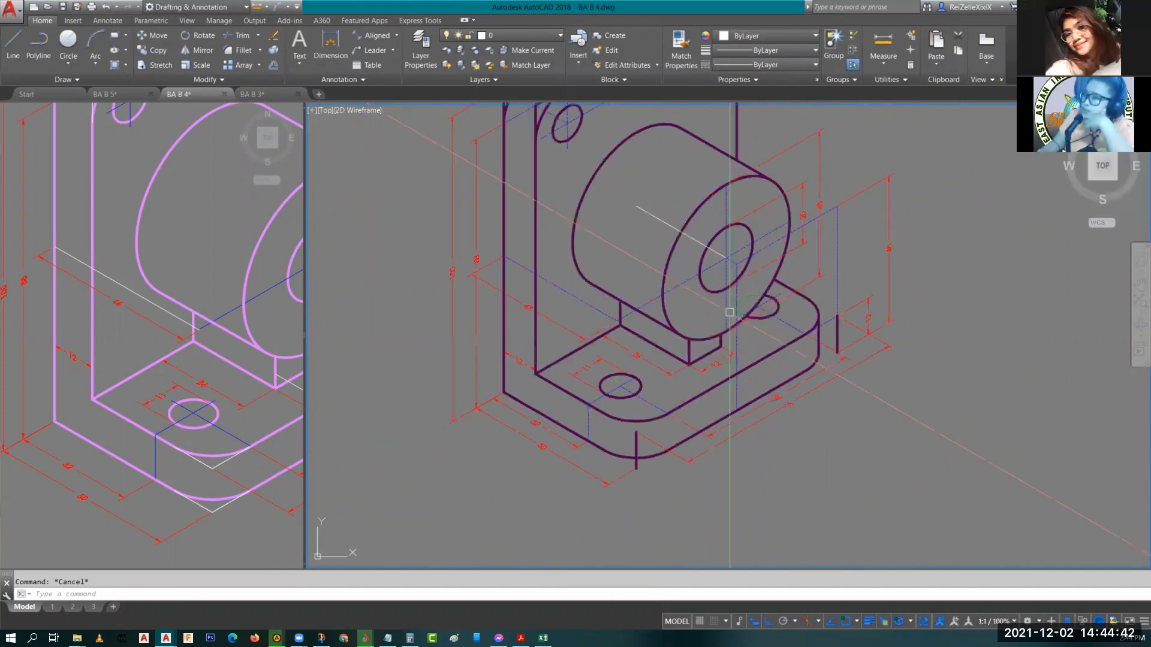
scroll(730, 311, "up", 3)
scroll(733, 289, "down", 1)
scroll(733, 289, "up", 2)
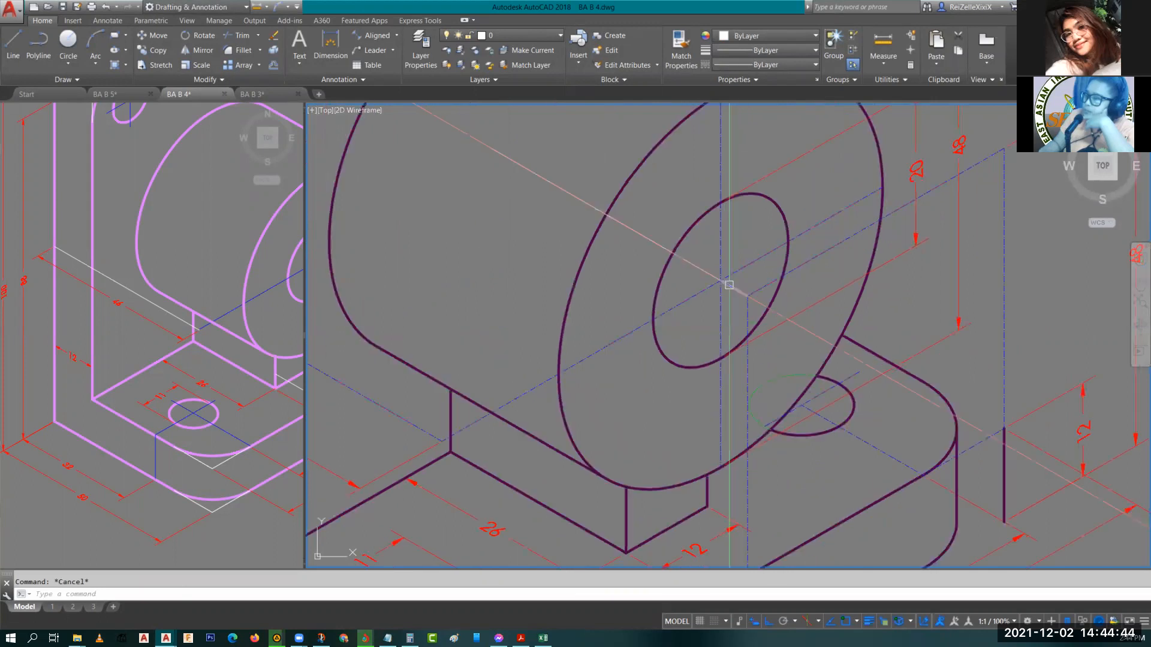
left_click(732, 274)
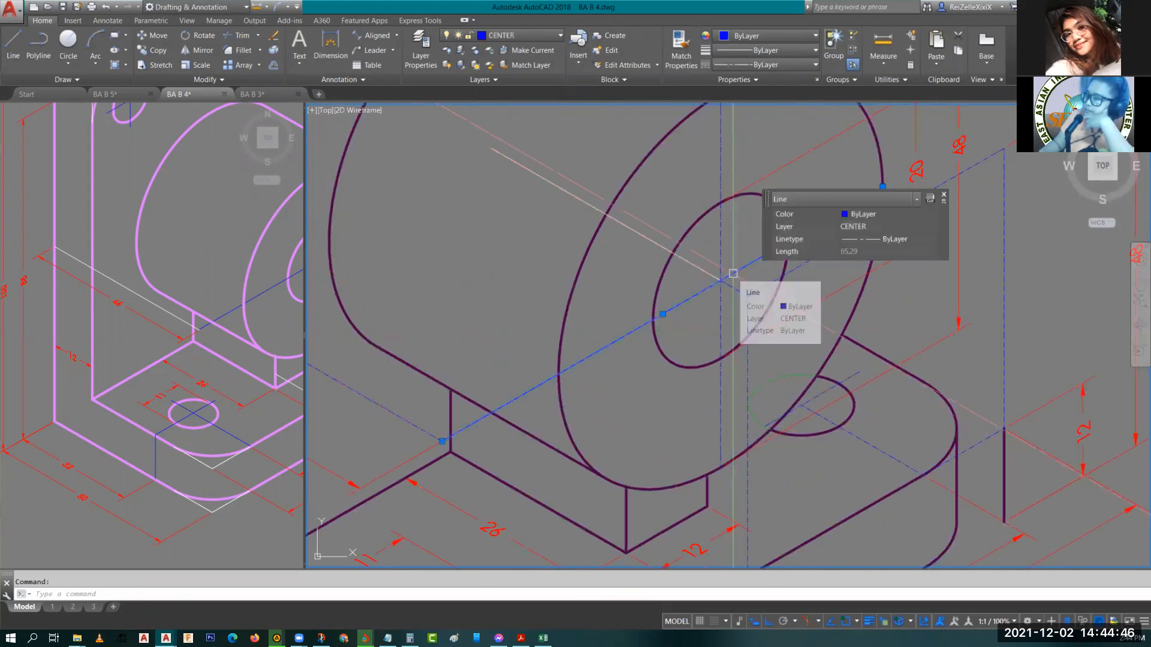
mouse_move(677, 337)
middle_mouse_down()
mouse_move(627, 336)
mouse_move(673, 345)
middle_mouse_up()
scroll(475, 420, "up", 8)
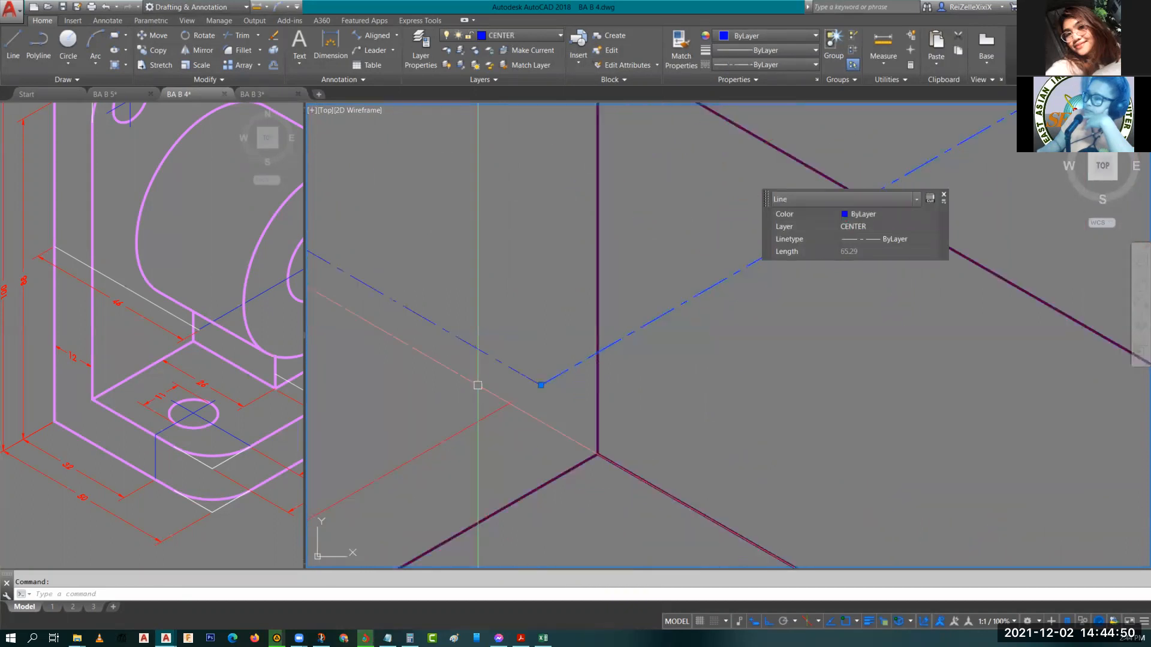
scroll(536, 374, "up", 8)
scroll(536, 374, "down", 8)
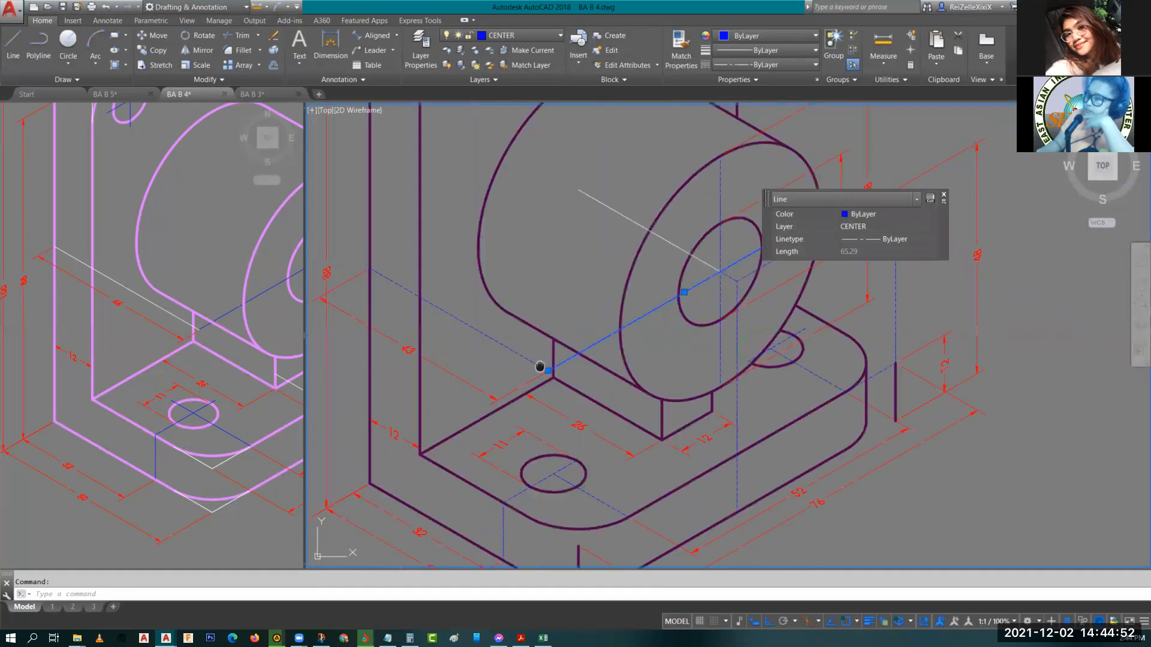
mouse_move(539, 367)
middle_mouse_down()
mouse_move(457, 357)
mouse_move(420, 328)
middle_mouse_up()
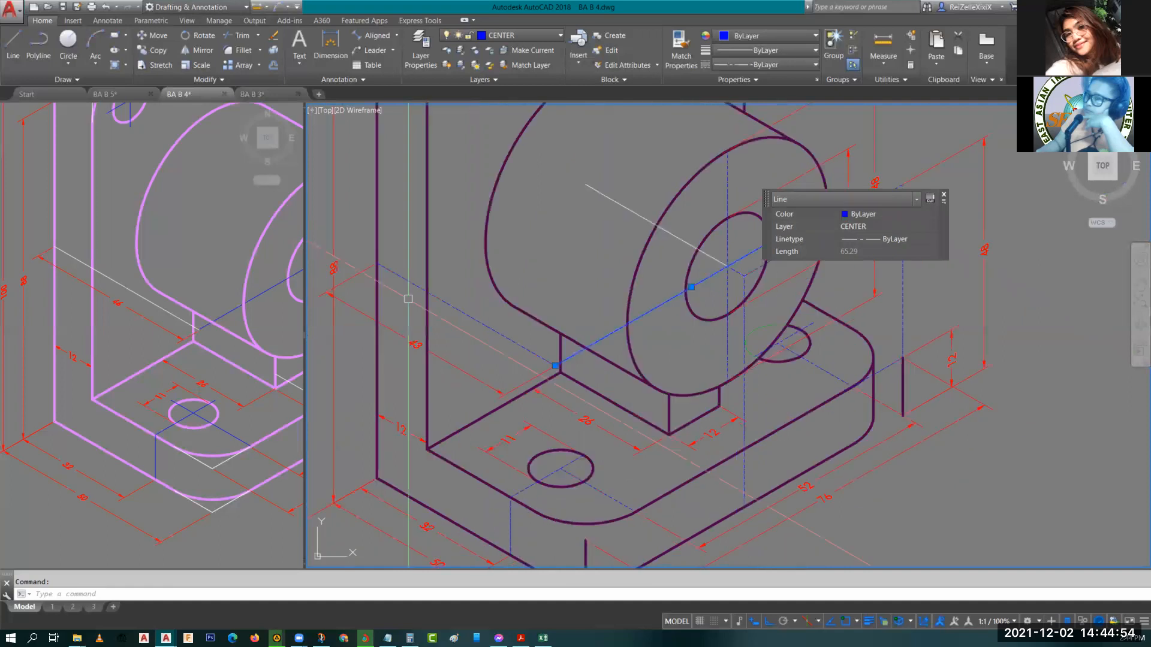
scroll(420, 328, "up", 2)
key("Escape")
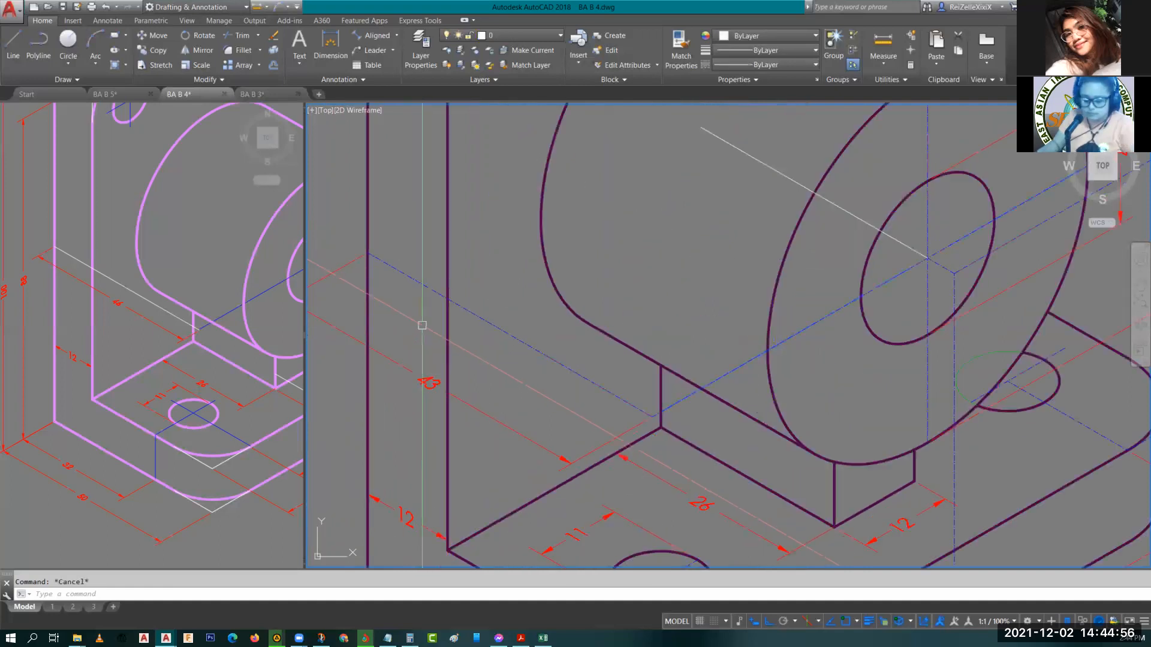
Draw a 46-unit isometric line running down-right from the back plate's edge across the base.
key("l")
key("space")
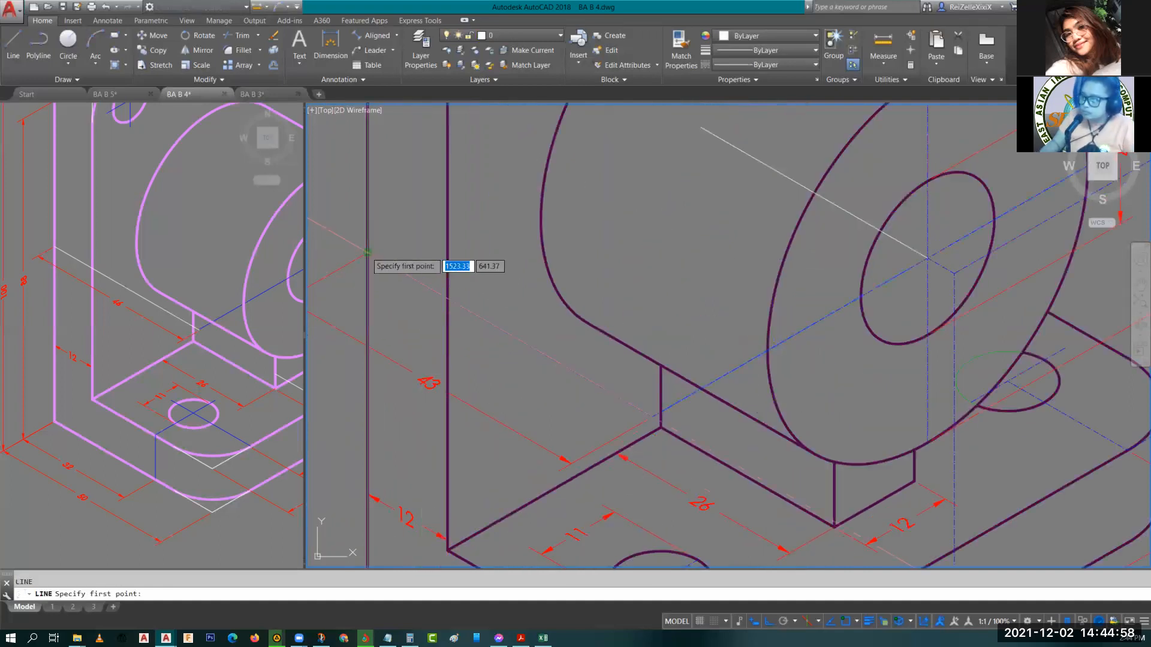
left_click(368, 255)
scroll(491, 340, "down", 2)
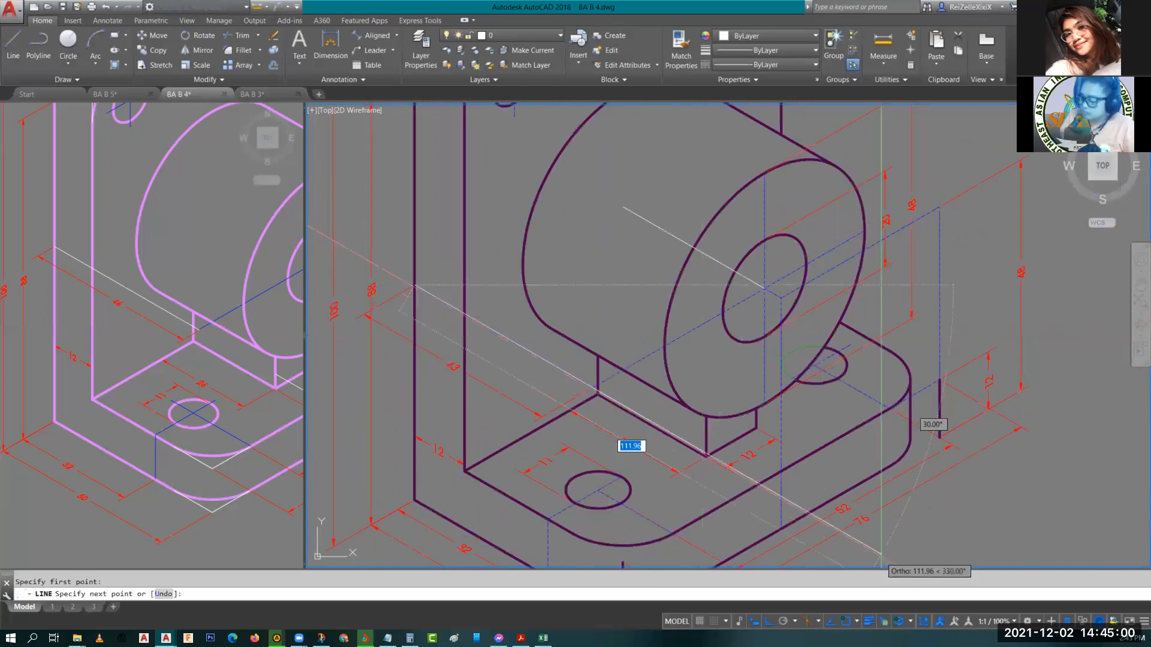
type("46")
key("Return")
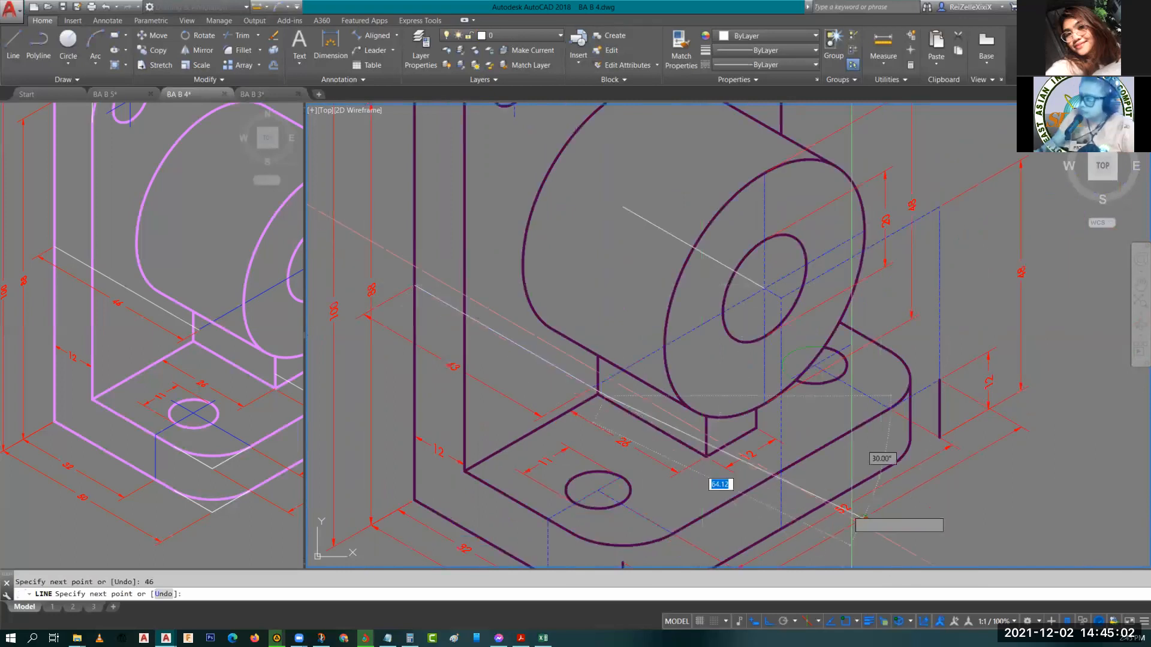
key("Escape")
scroll(593, 385, "up", 2)
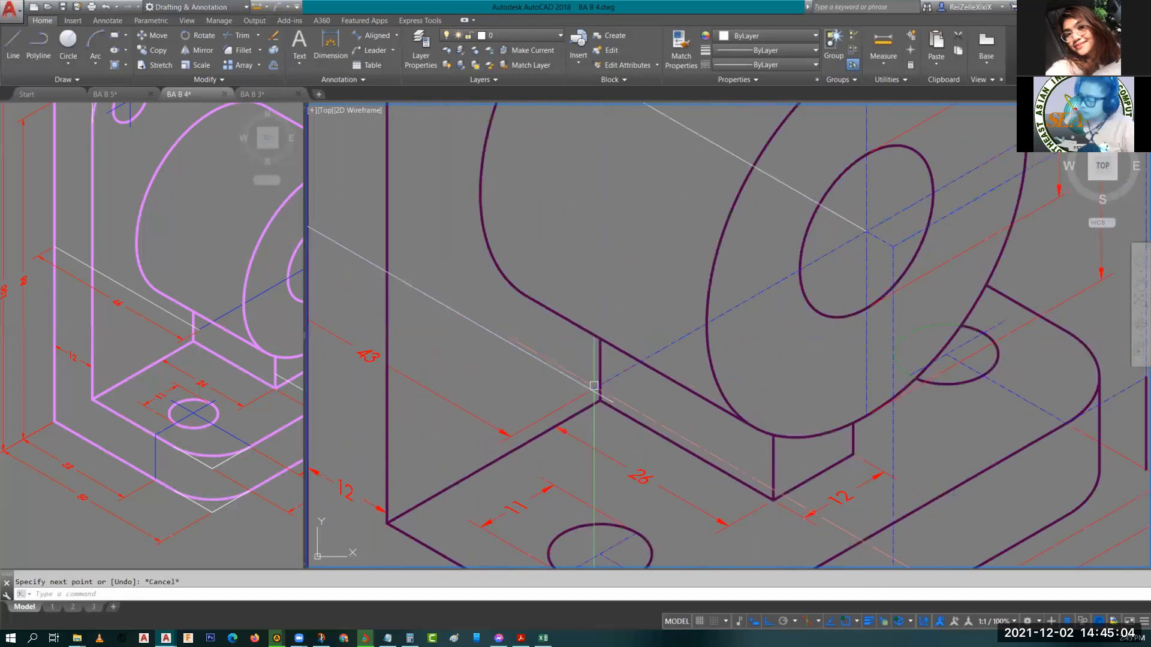
scroll(593, 385, "up", 2)
Draw a 38-unit isometric line running up-right from the corner at the base of the boss.
type("l")
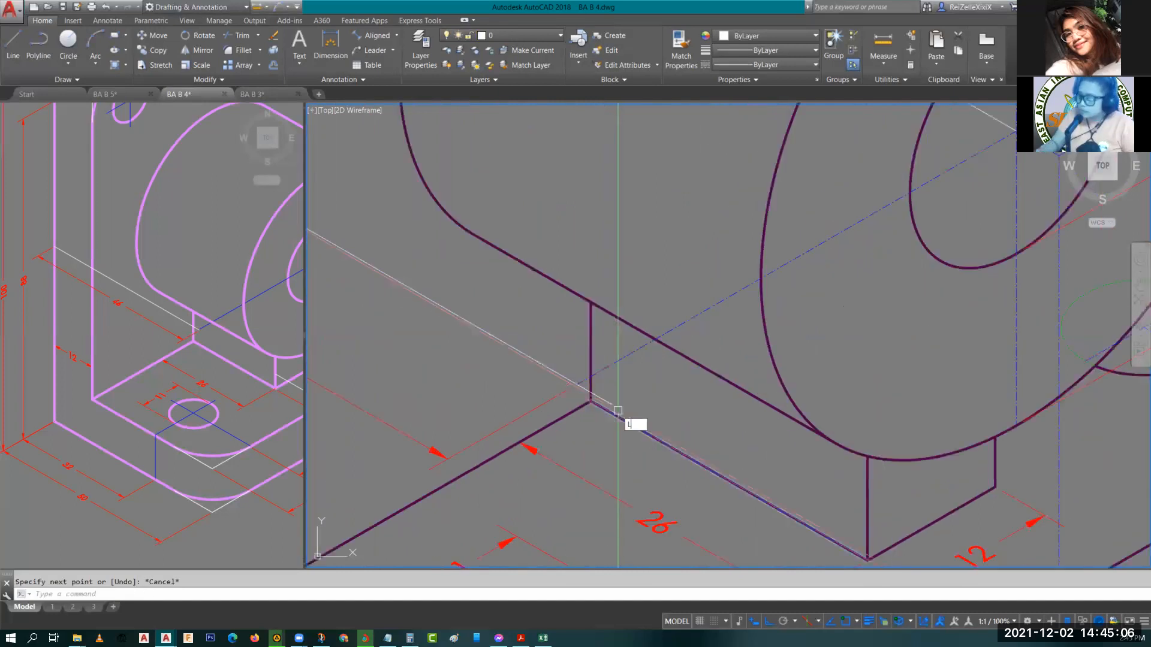
key("Return")
scroll(626, 413, "down", 5)
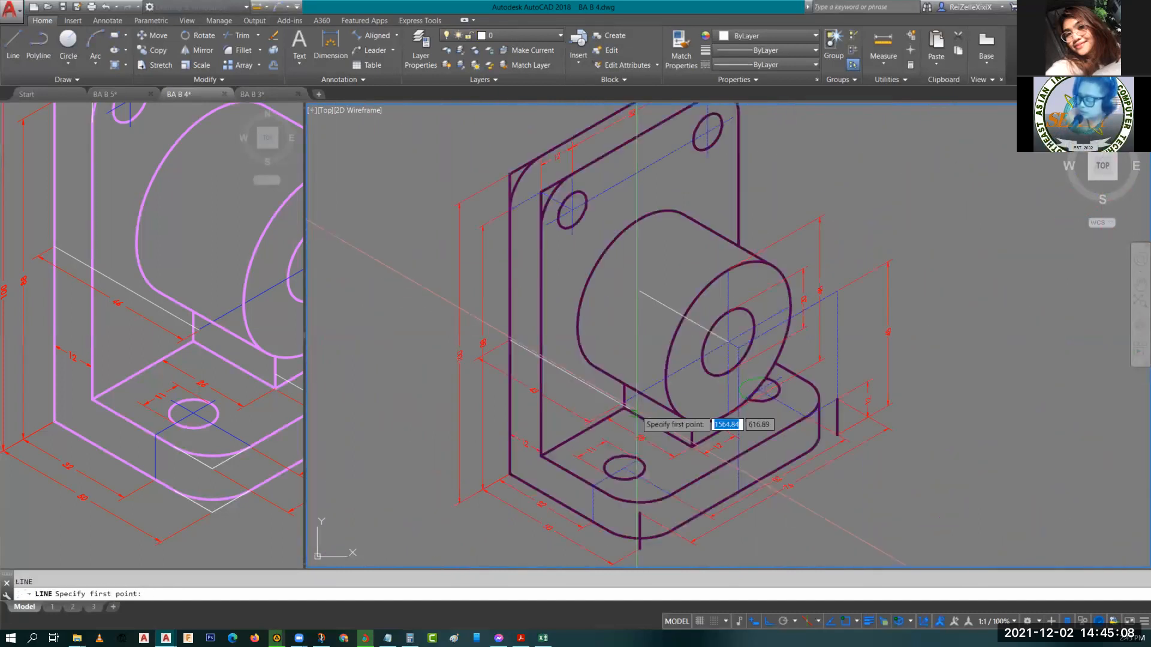
scroll(749, 488, "up", 2)
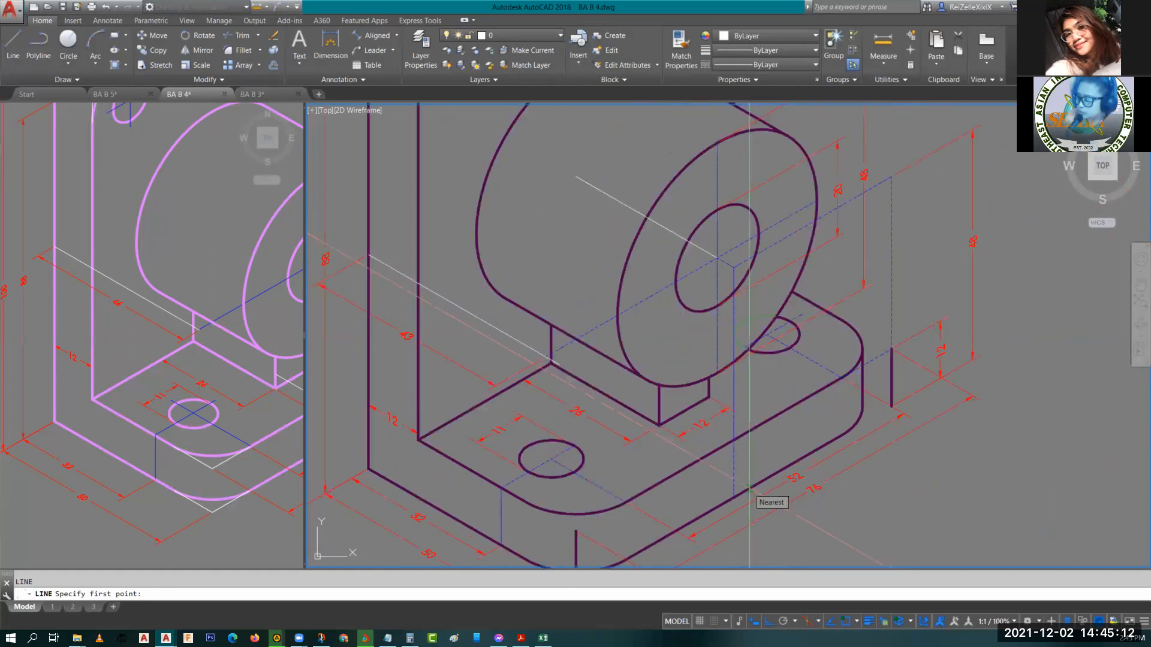
left_click(559, 364)
key("F5")
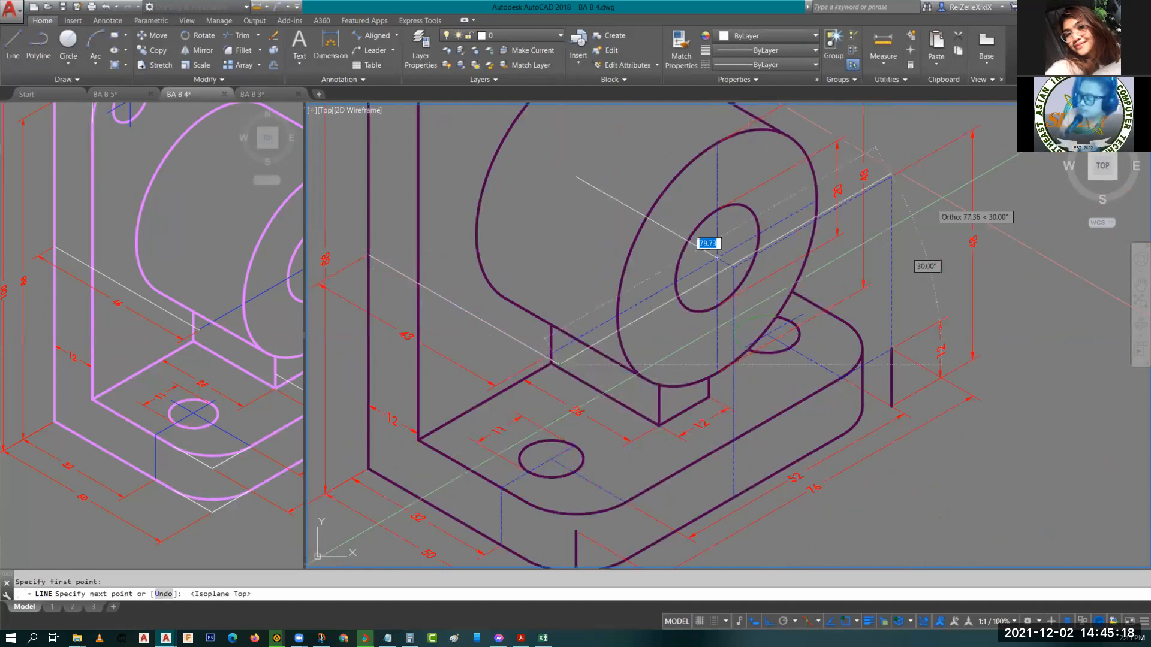
type("38")
key("Return")
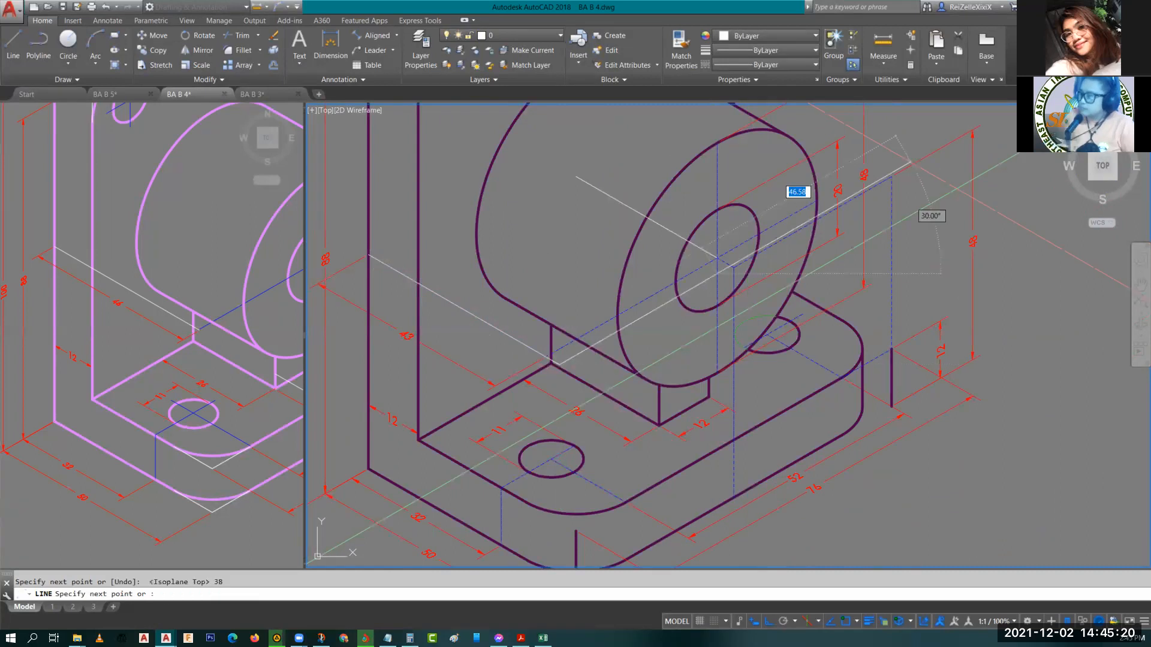
scroll(683, 246, "up", 2)
key("Escape")
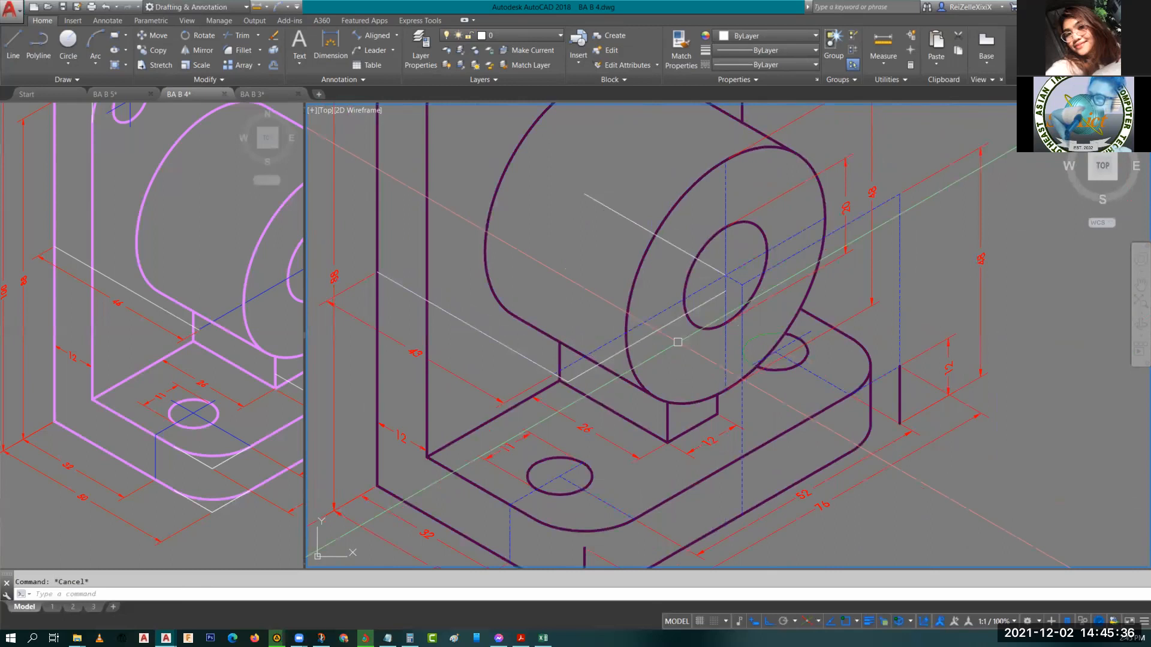
Copy the line beside the 52 dimension down to the base's front corner.
middle_click_drag(707, 443, 636, 296)
left_click(373, 36)
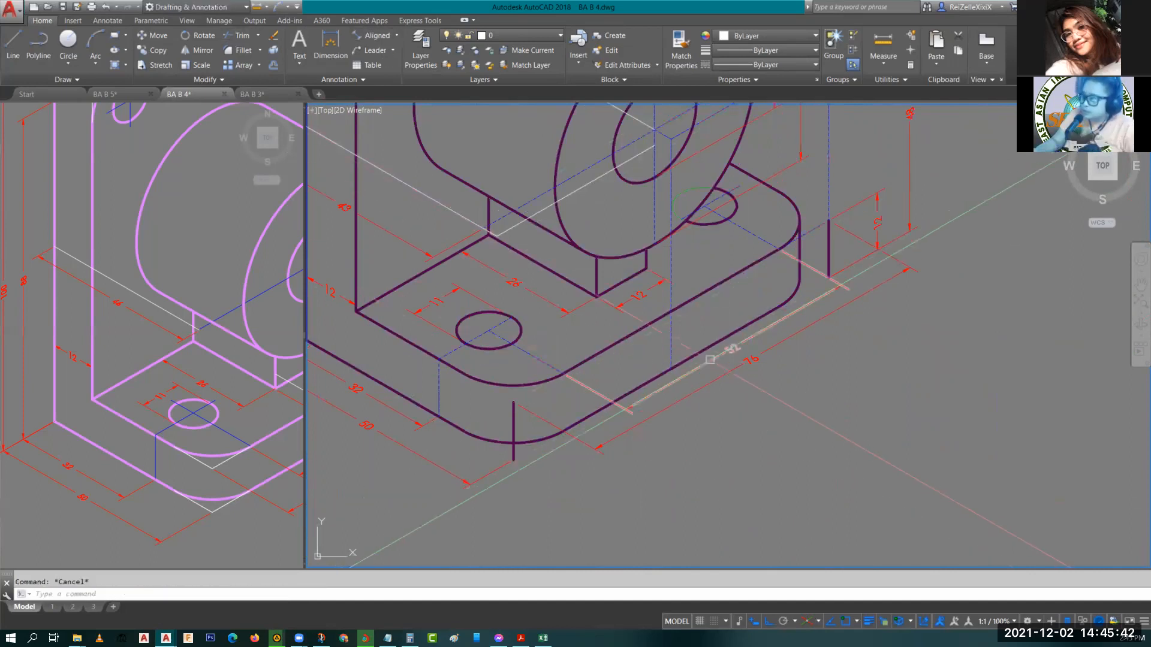
left_click(709, 360)
type("co")
key("Return")
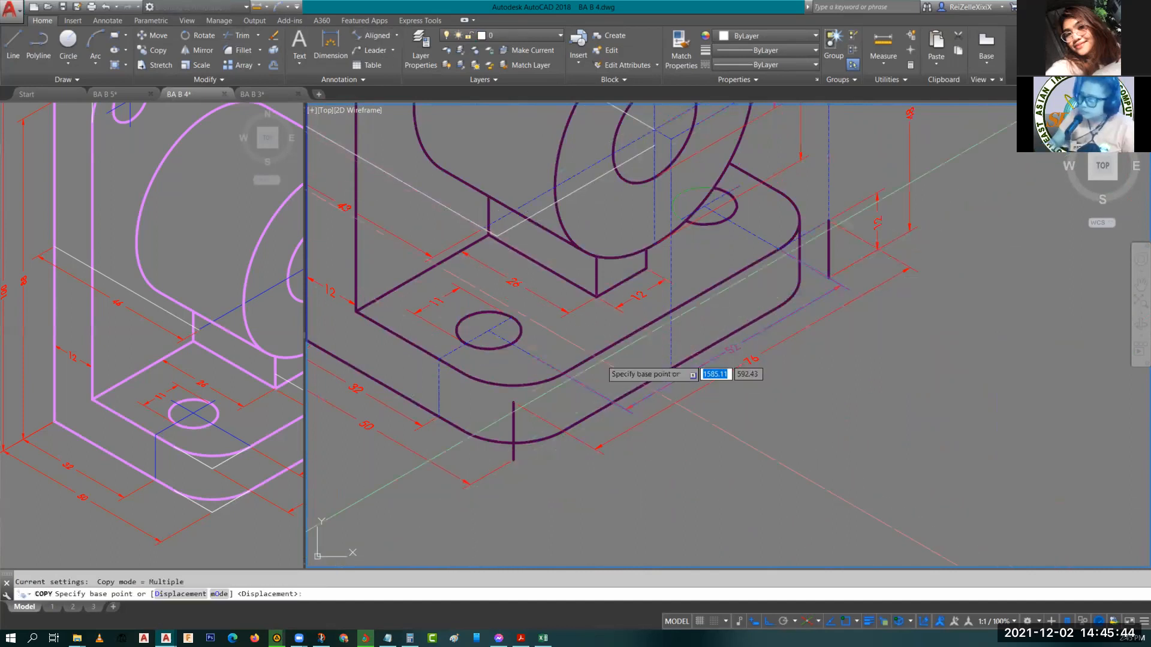
left_click(616, 397)
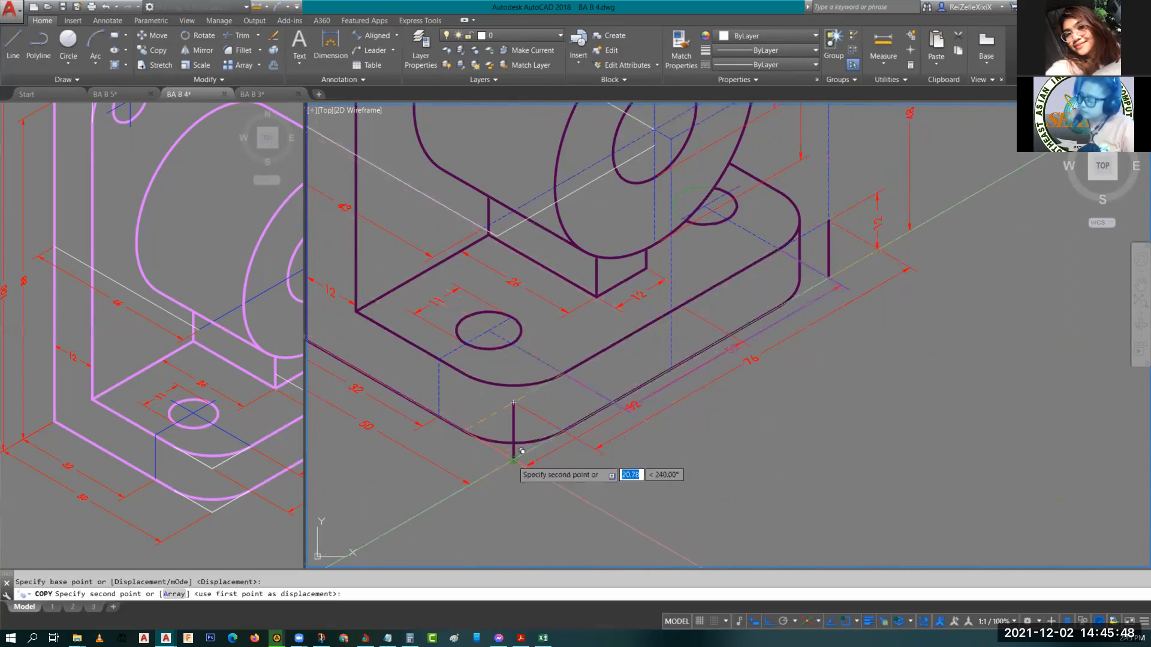
left_click(572, 479)
key("Escape")
scroll(781, 350, "up", 4)
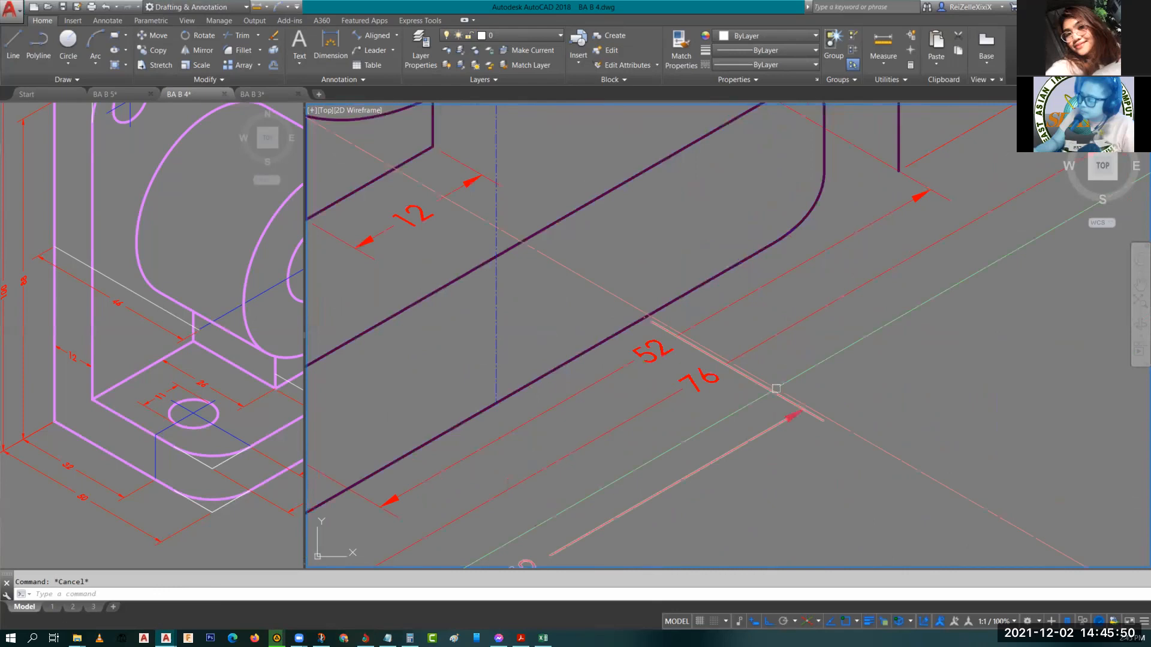
Inspect the properties of the 52 aligned dimension on the base.
left_click(775, 388)
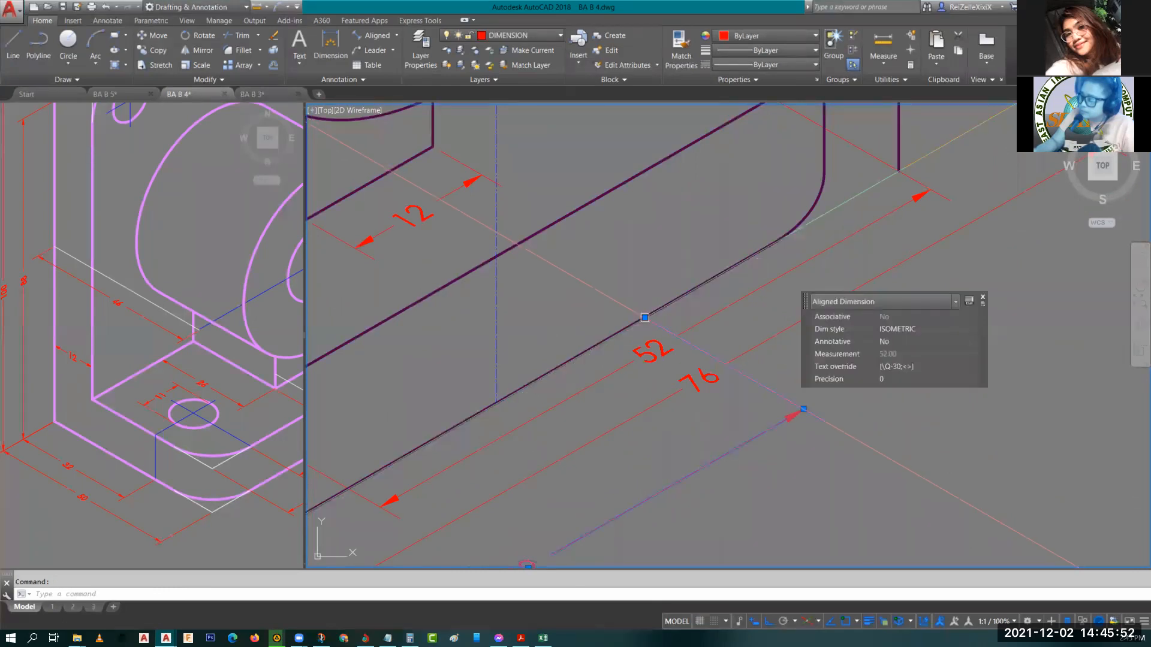
left_click(644, 317)
key("Escape")
key("Escape")
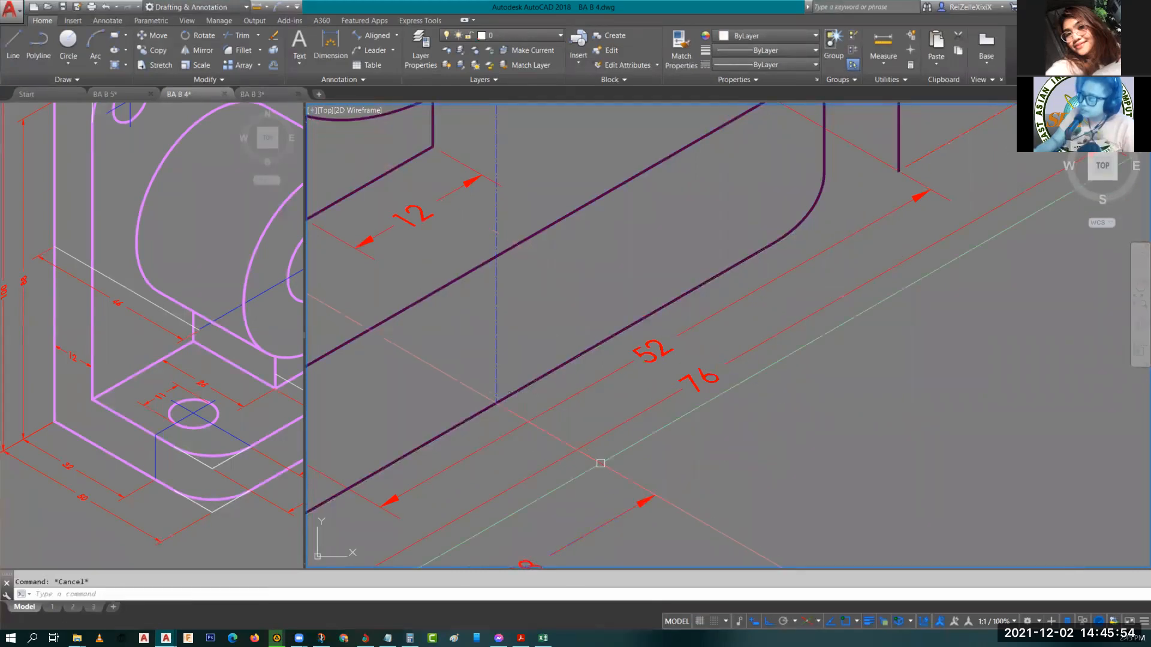
Inspect the short center line at the center of the boss hole, zooming in and out around it.
scroll(660, 373, "down", 5)
mouse_move(660, 374)
middle_mouse_down()
mouse_move(660, 403)
mouse_move(673, 397)
mouse_move(659, 505)
middle_mouse_up()
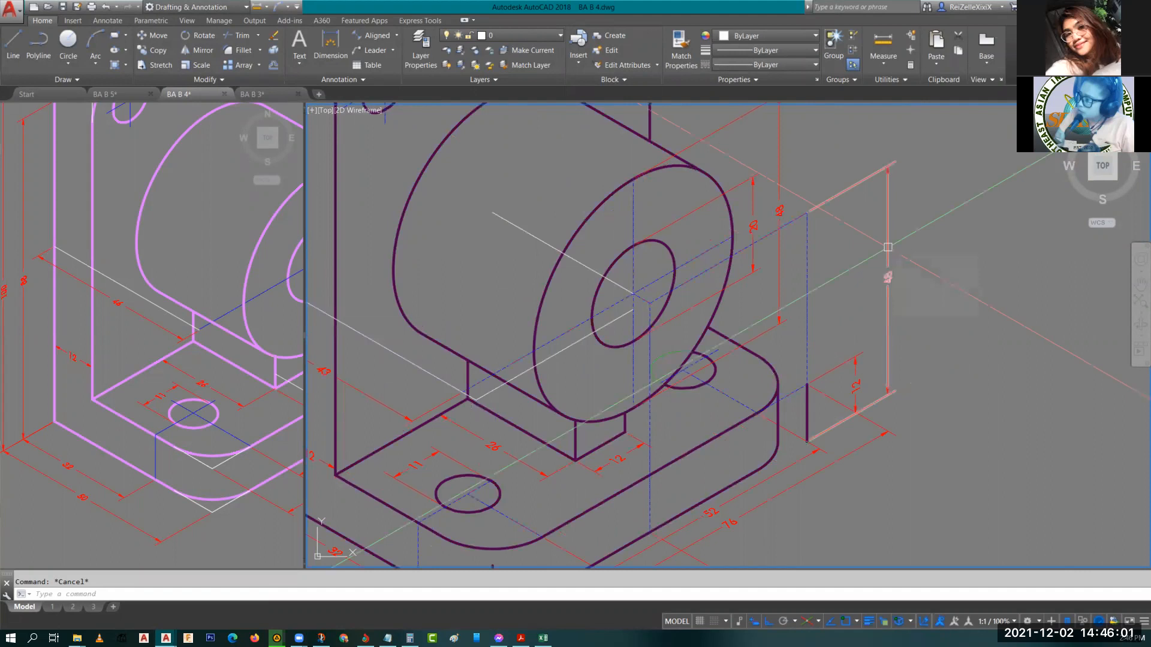
scroll(649, 304, "up", 4)
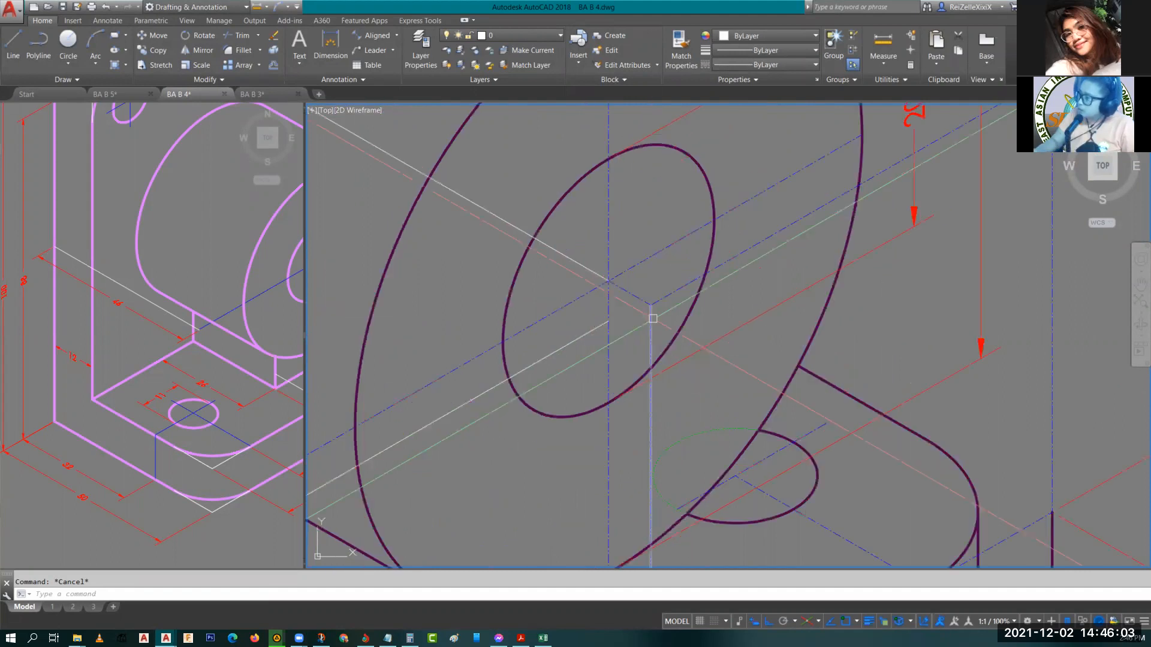
scroll(655, 303, "down", 2)
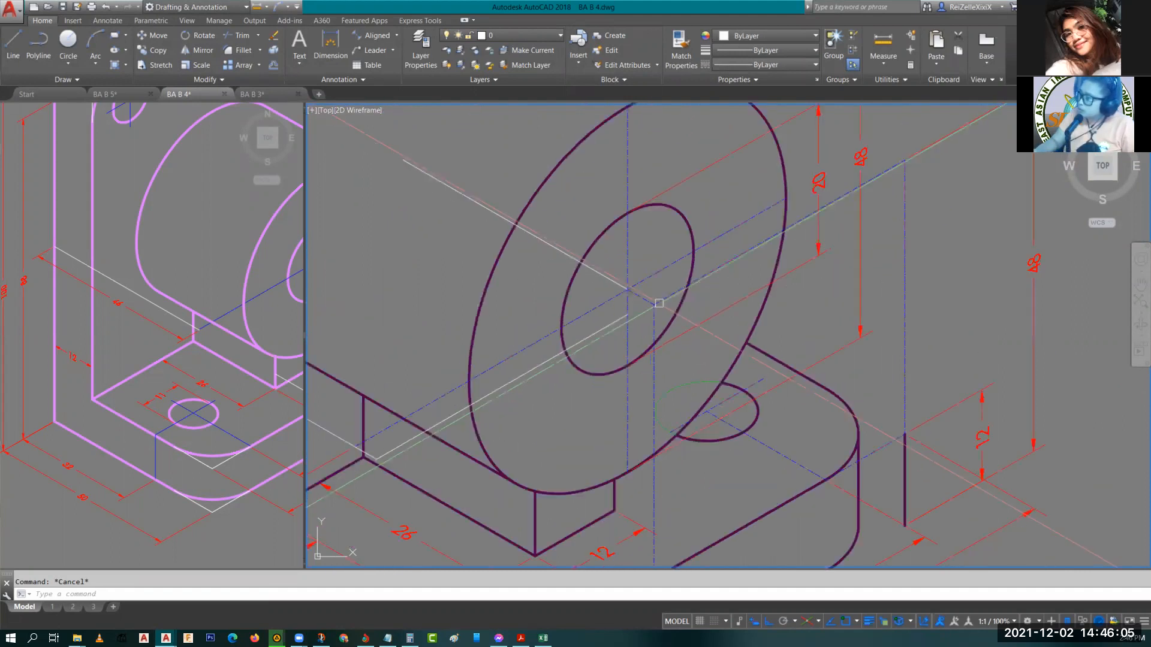
left_click(659, 303)
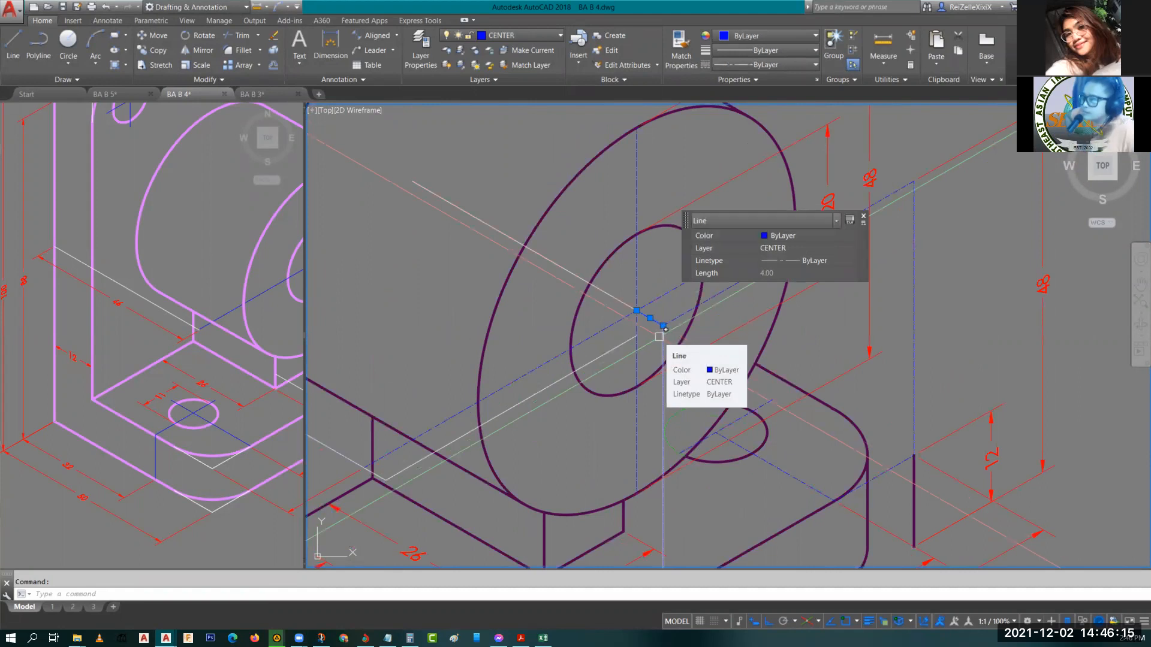
scroll(677, 342, "down", 5)
scroll(573, 355, "up", 4)
scroll(578, 349, "down", 4)
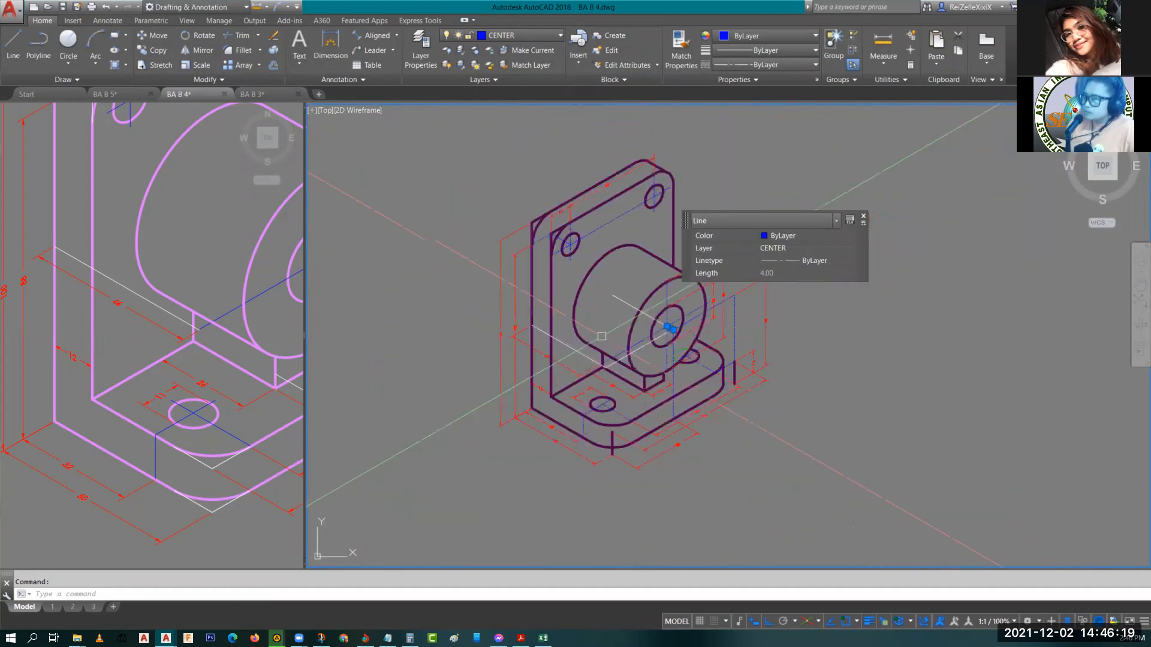
scroll(689, 311, "up", 4)
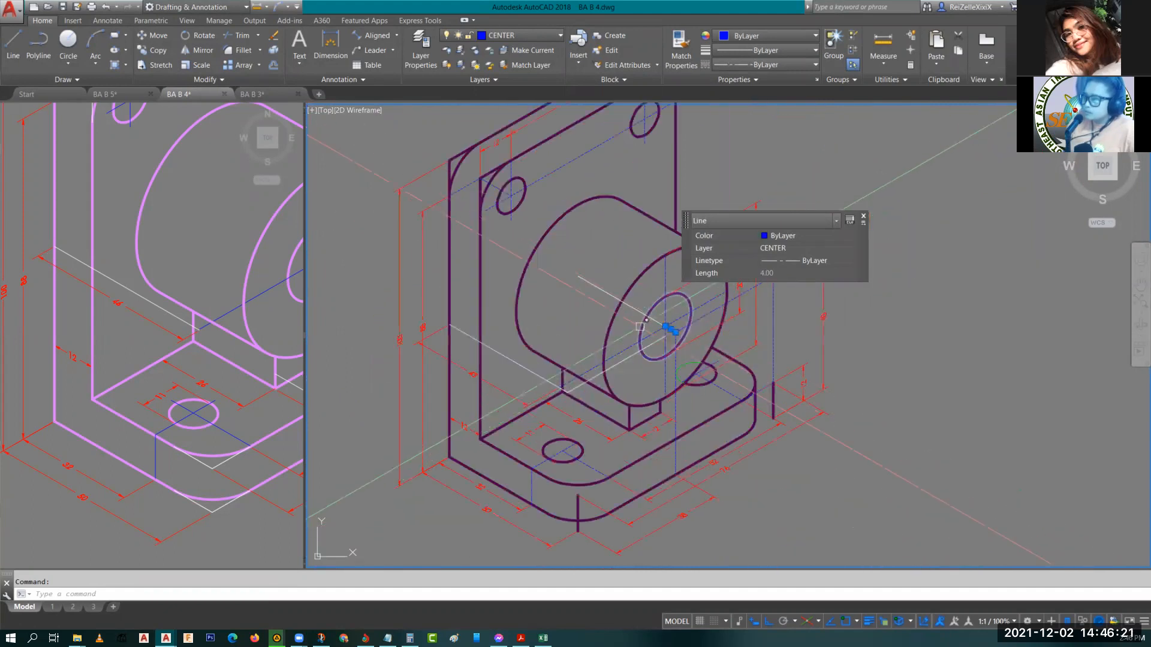
scroll(686, 314, "up", 2)
scroll(665, 320, "up", 2)
scroll(672, 314, "down", 2)
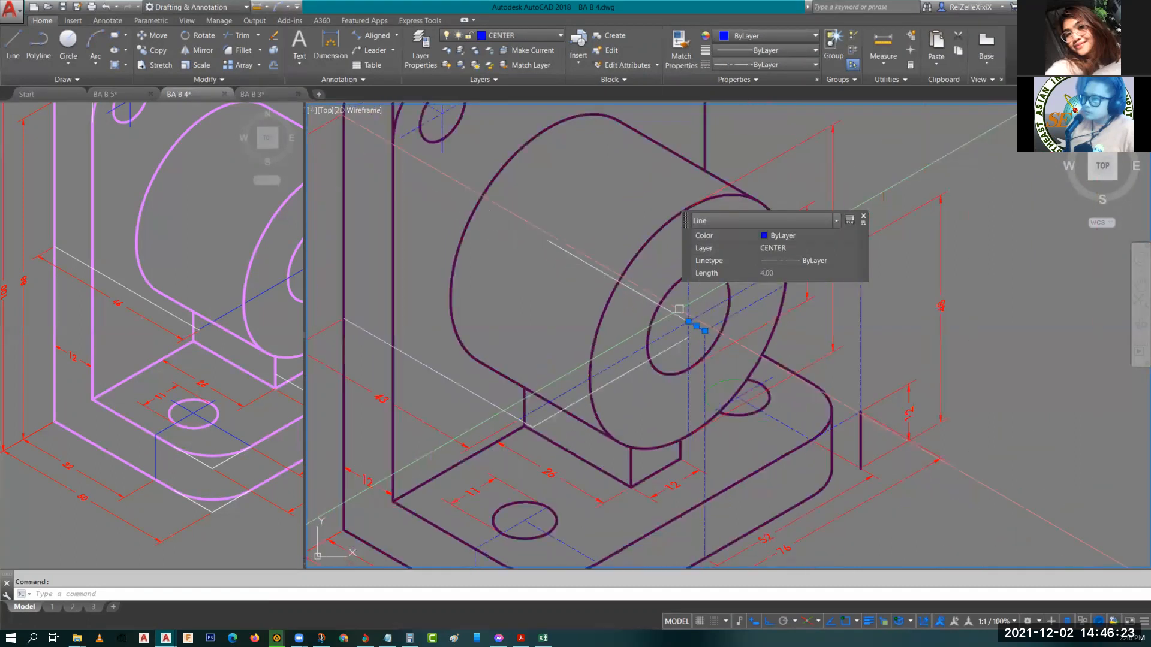
scroll(679, 310, "down", 2)
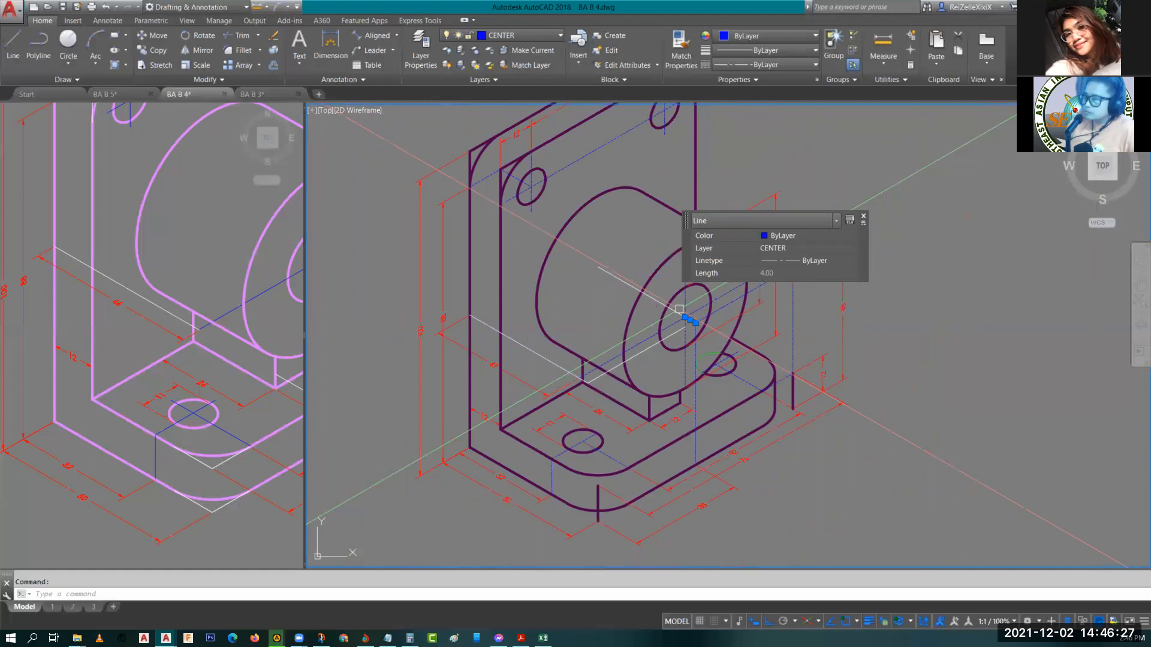
scroll(679, 309, "up", 2)
scroll(679, 310, "down", 2)
scroll(678, 310, "up", 2)
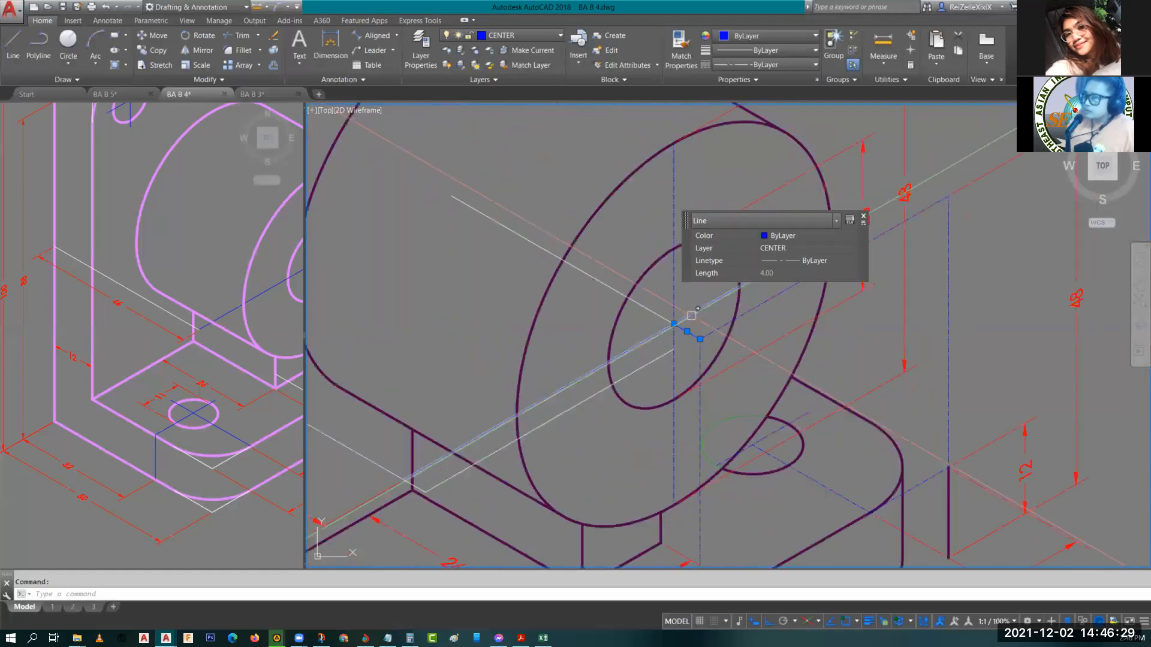
scroll(663, 387, "up", 1)
key("Escape")
Select the lines running from the boss base toward the back plate to inspect them.
left_click(638, 382)
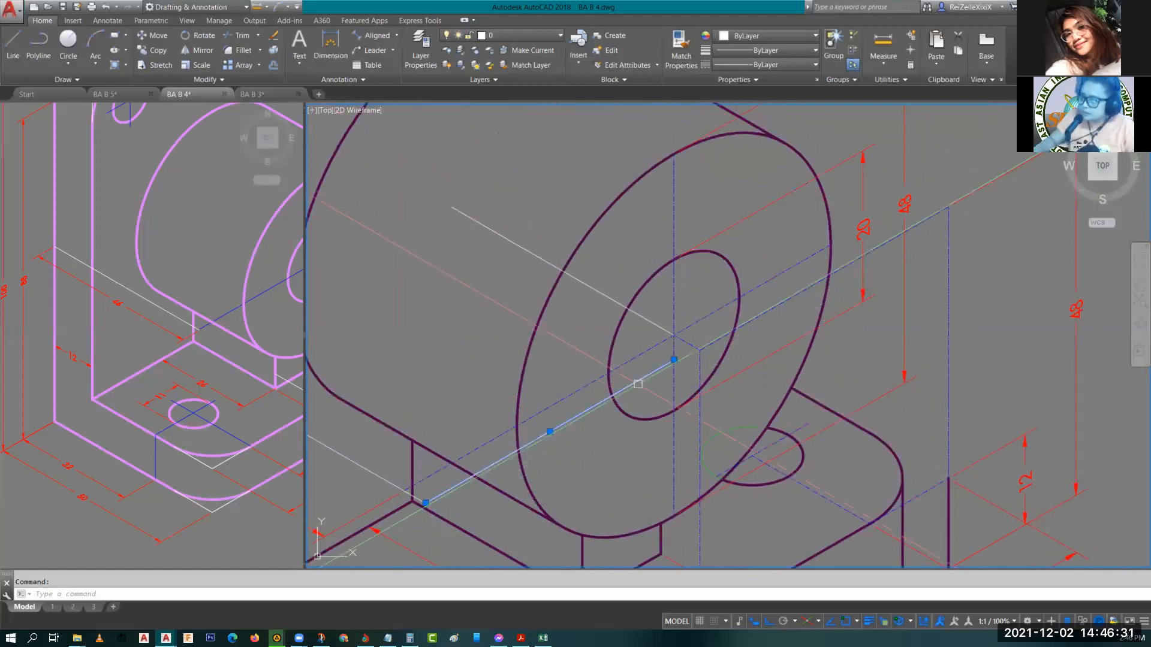
scroll(638, 379, "down", 2)
middle_click_drag(544, 423, 637, 334)
mouse_move(558, 384)
middle_mouse_down()
mouse_move(563, 453)
mouse_move(476, 403)
middle_mouse_up()
left_click(559, 445)
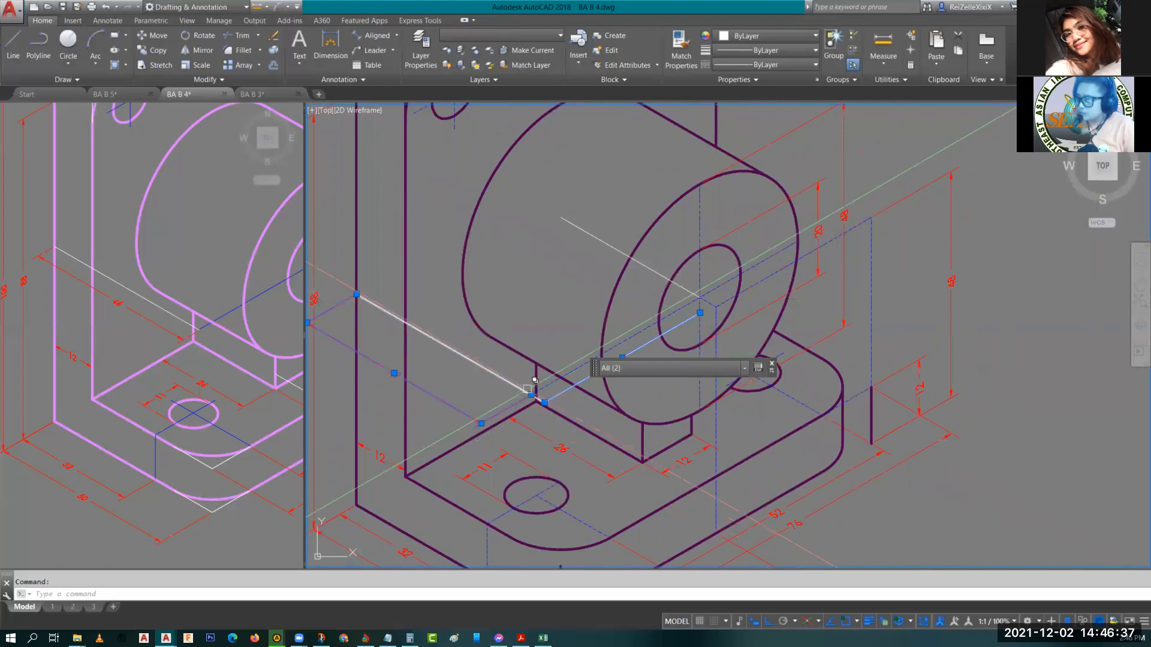
left_click(531, 394)
key("Escape")
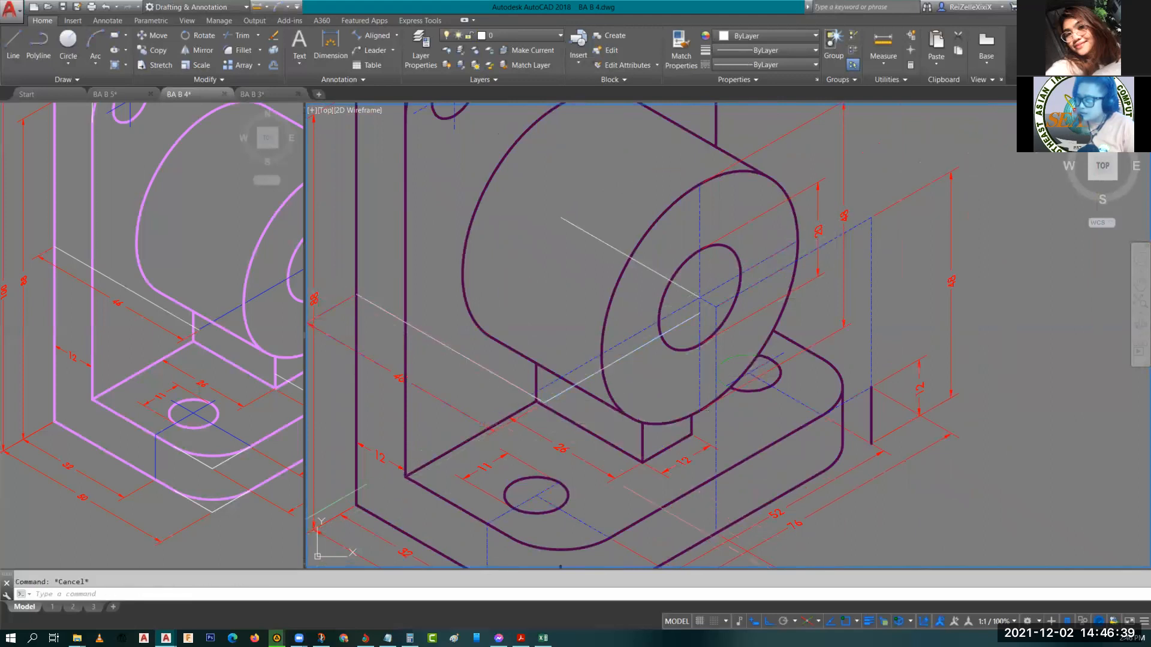
scroll(479, 405, "up", 3)
scroll(655, 411, "down", 3)
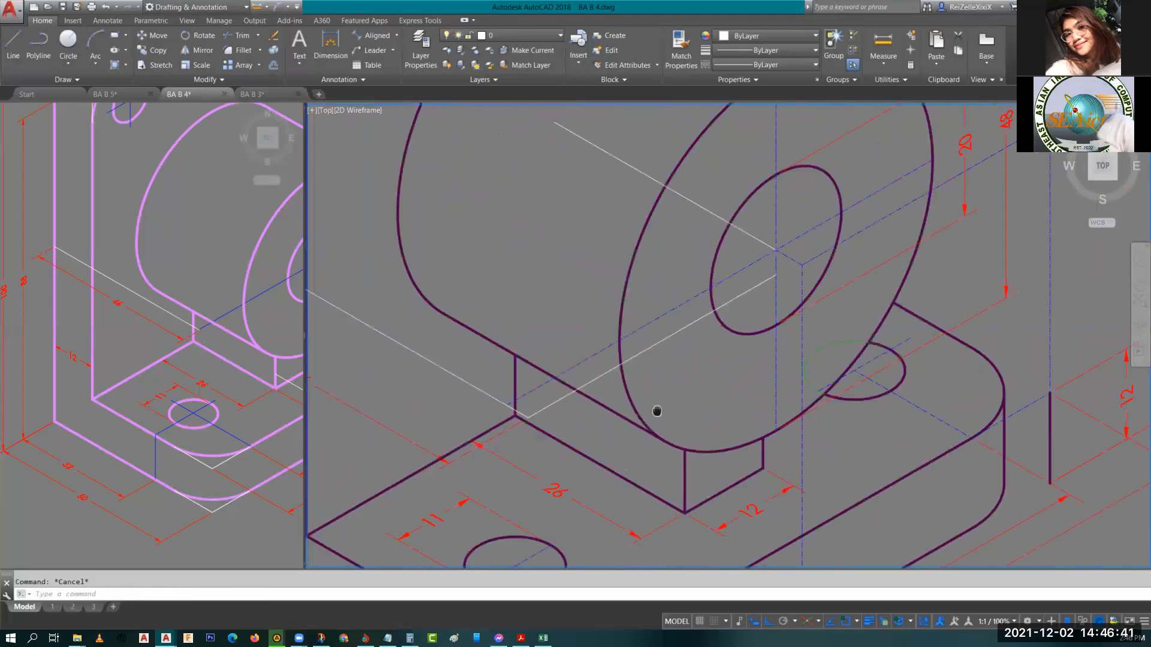
scroll(680, 304, "up", 2)
Check the properties of the 38-unit line and examine where it meets the boss and back plate.
left_click(680, 304)
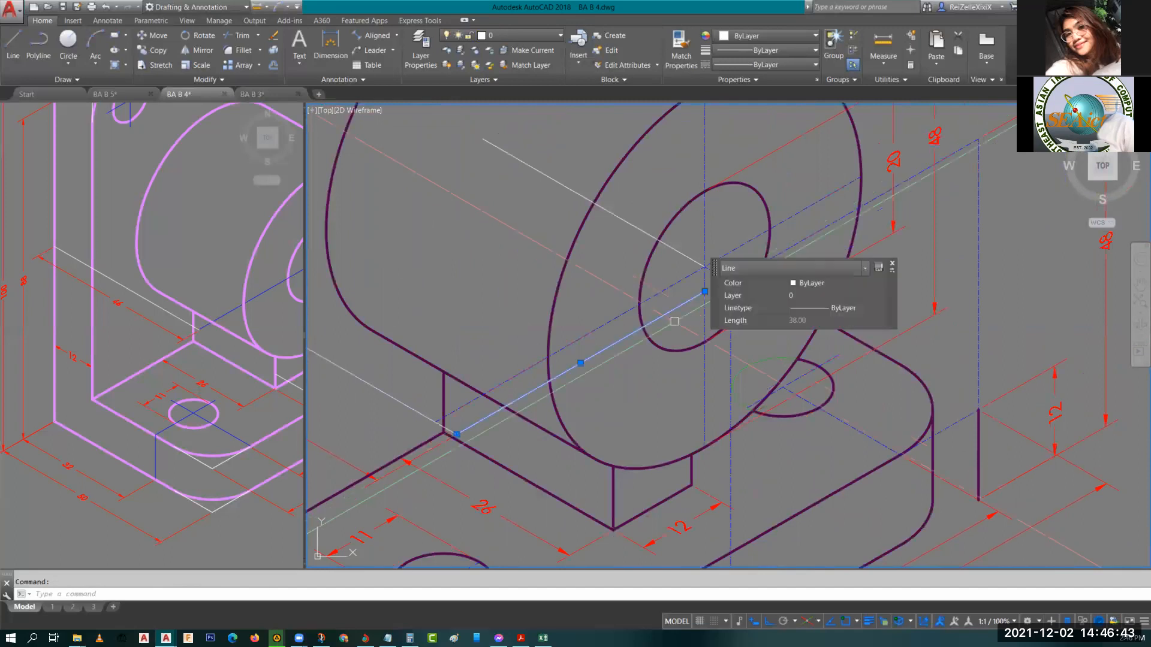
scroll(546, 318, "down", 2)
scroll(488, 335, "down", 2)
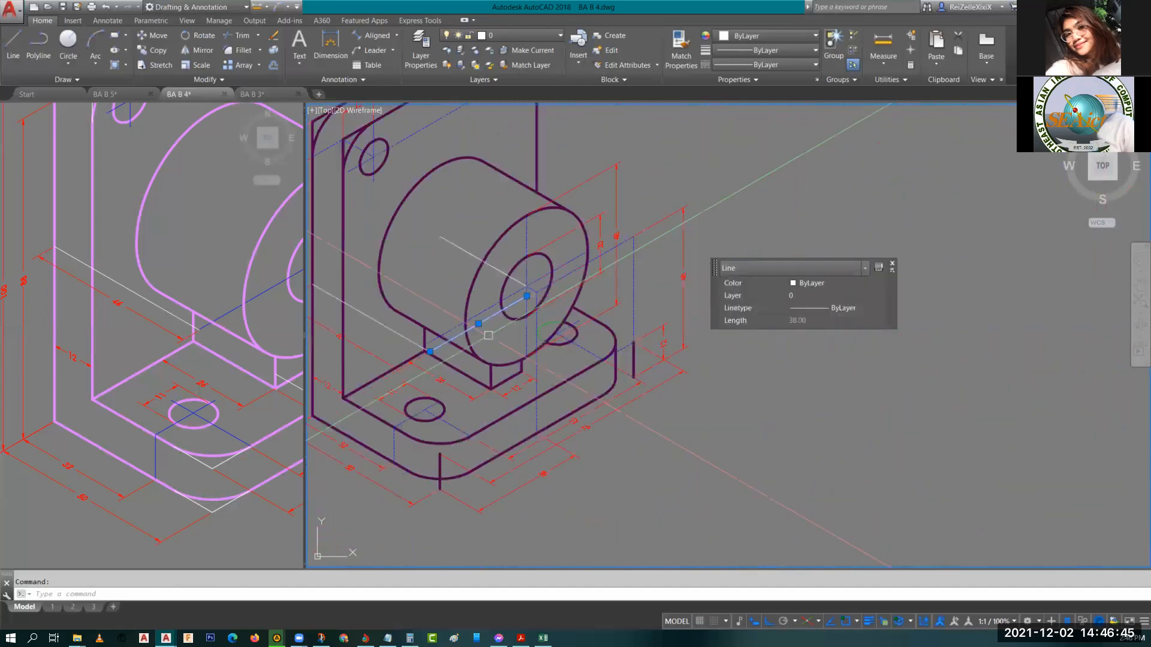
scroll(642, 260, "up", 3)
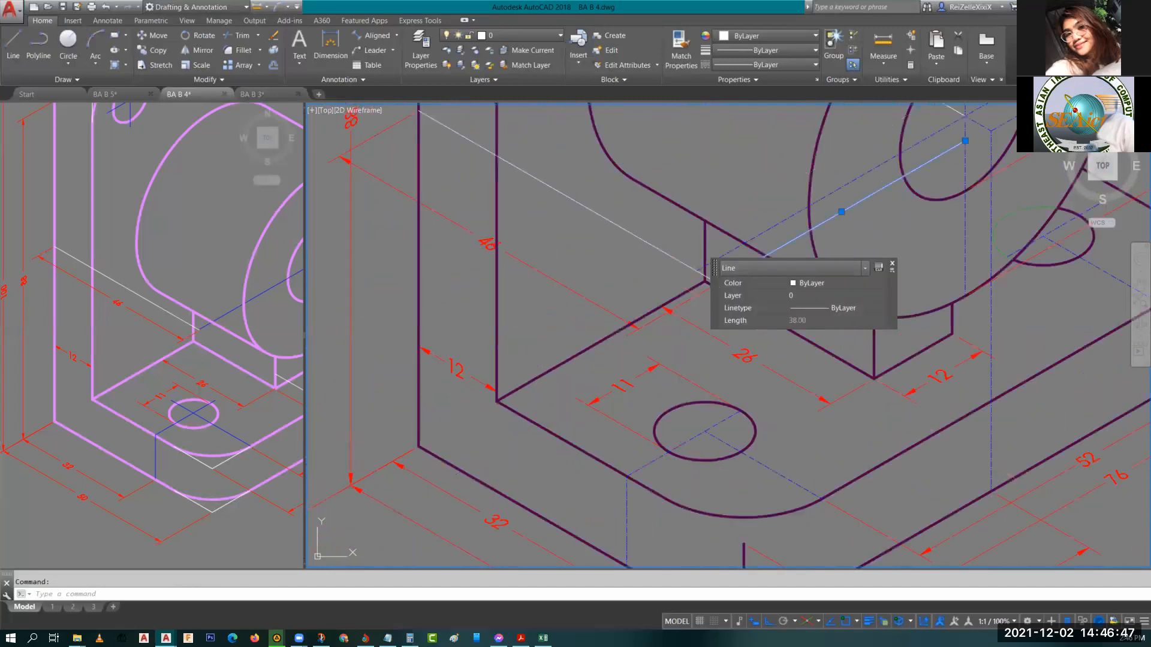
middle_click_drag(644, 334, 416, 384)
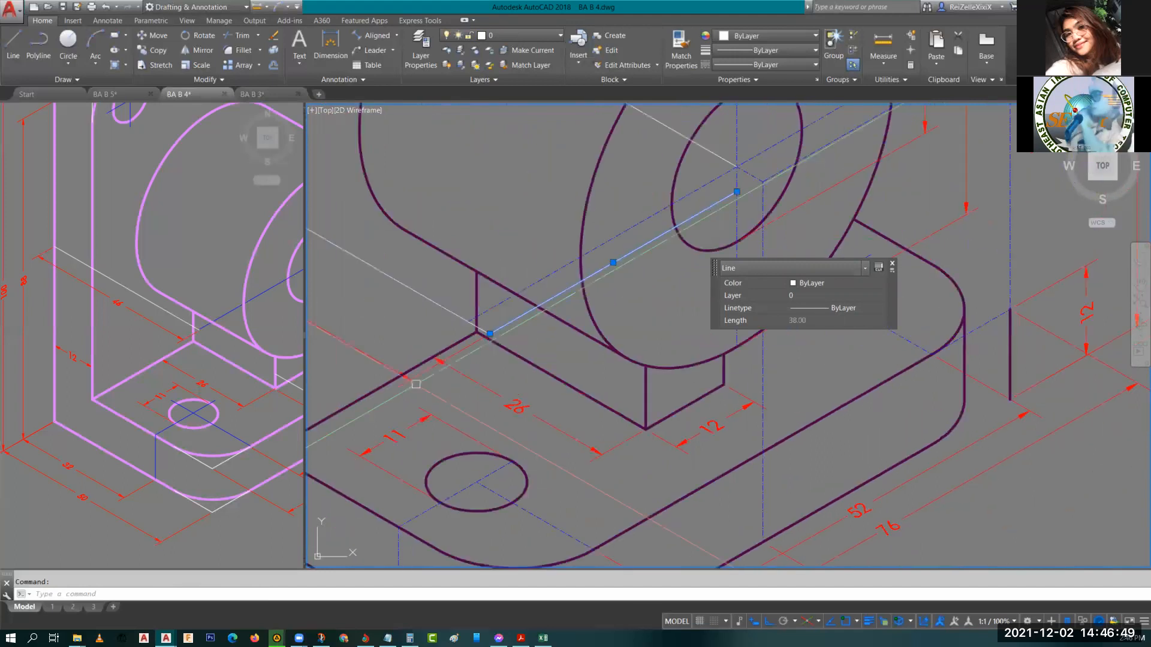
scroll(468, 346, "down", 5)
scroll(468, 346, "up", 2)
scroll(566, 252, "up", 5)
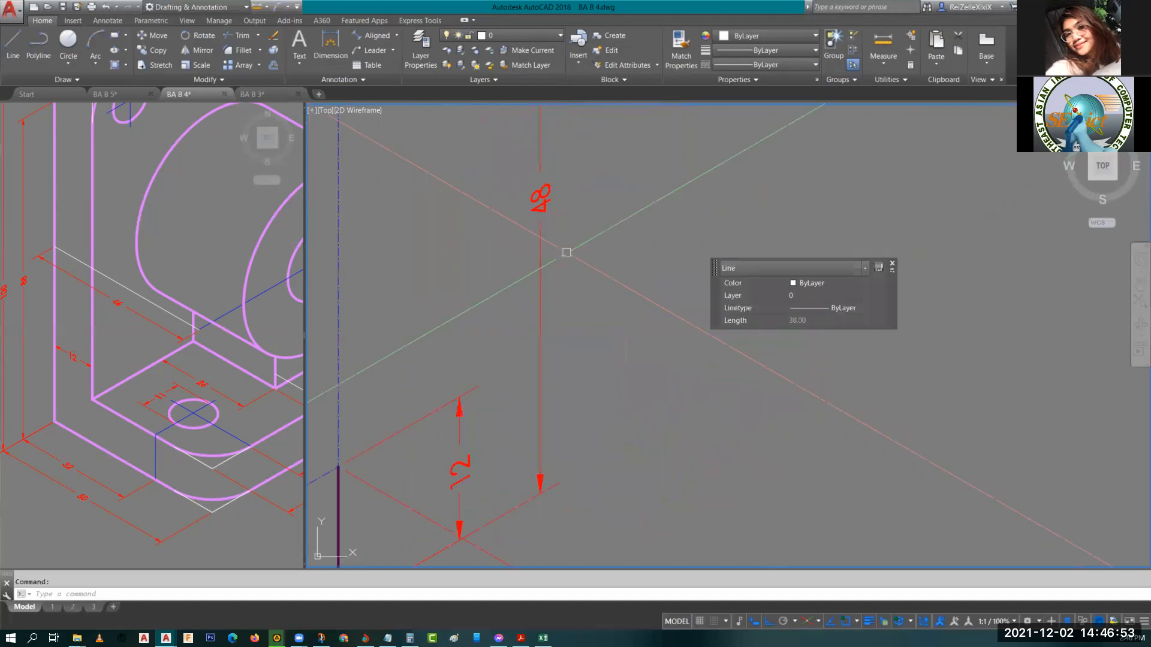
scroll(566, 252, "down", 5)
scroll(675, 224, "up", 4)
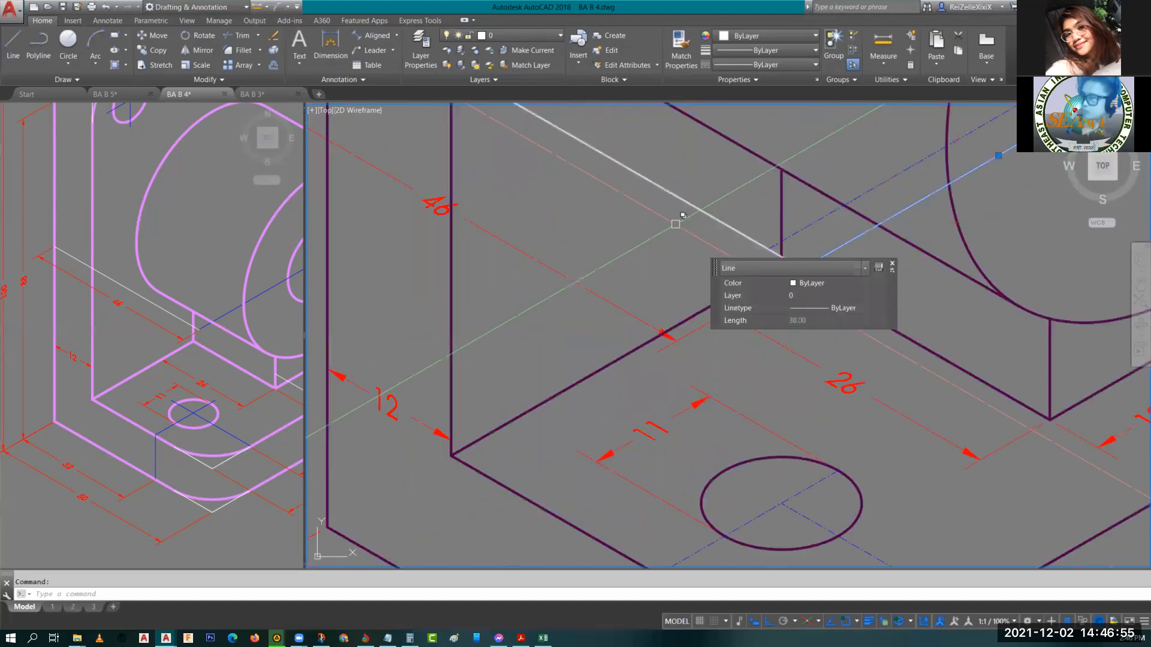
Draw a 48-unit vertical isometric line upward from the base's left front corner.
scroll(675, 223, "down", 4)
type("l")
key("Return")
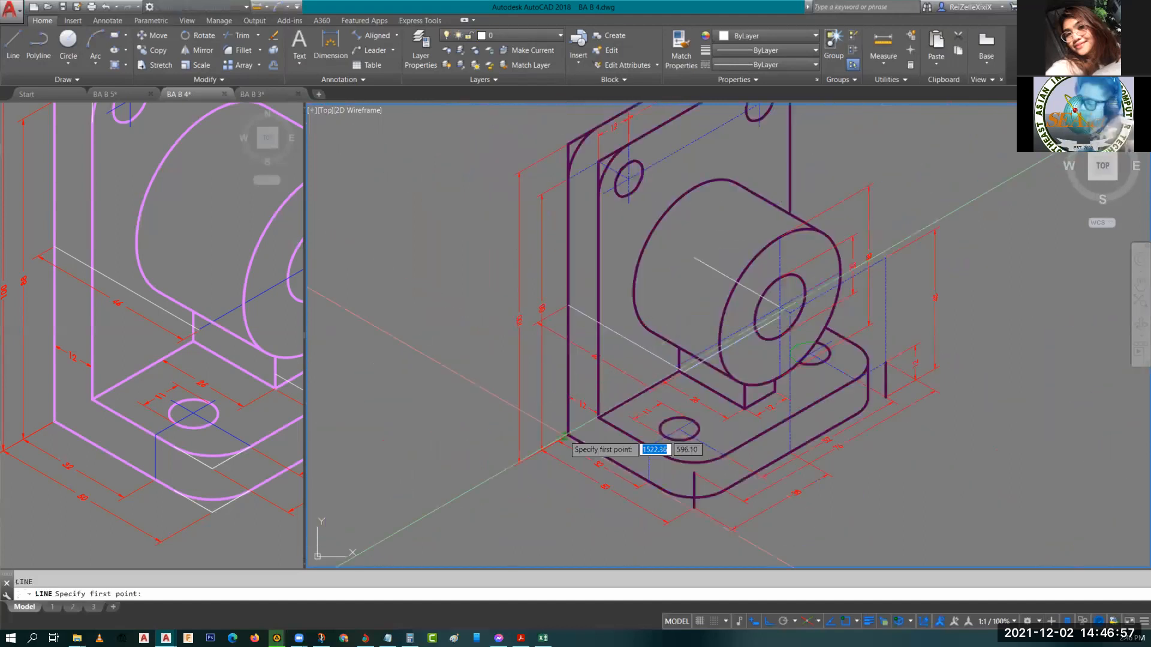
left_click(567, 436)
key("F5")
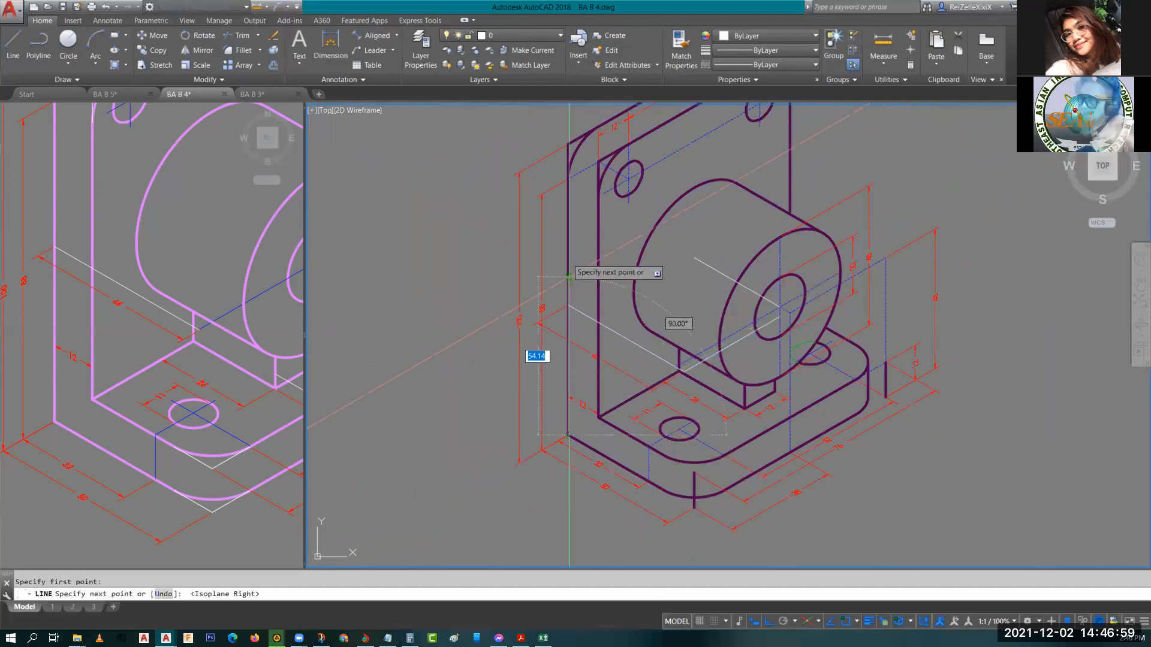
type("4")
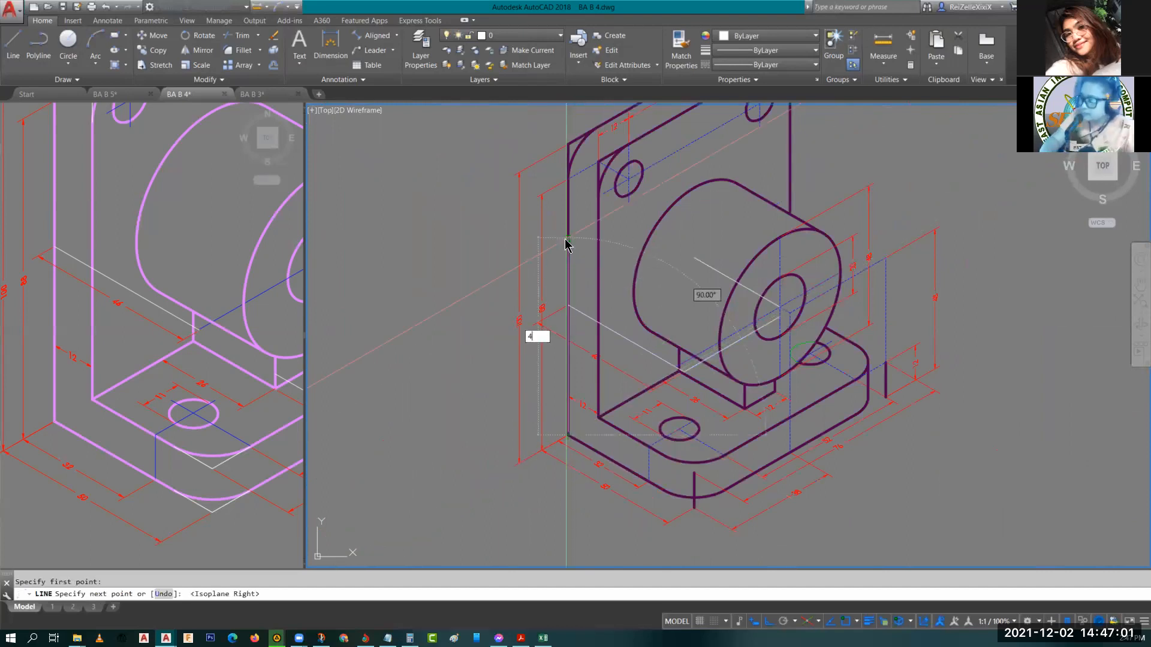
type("8")
key("Return")
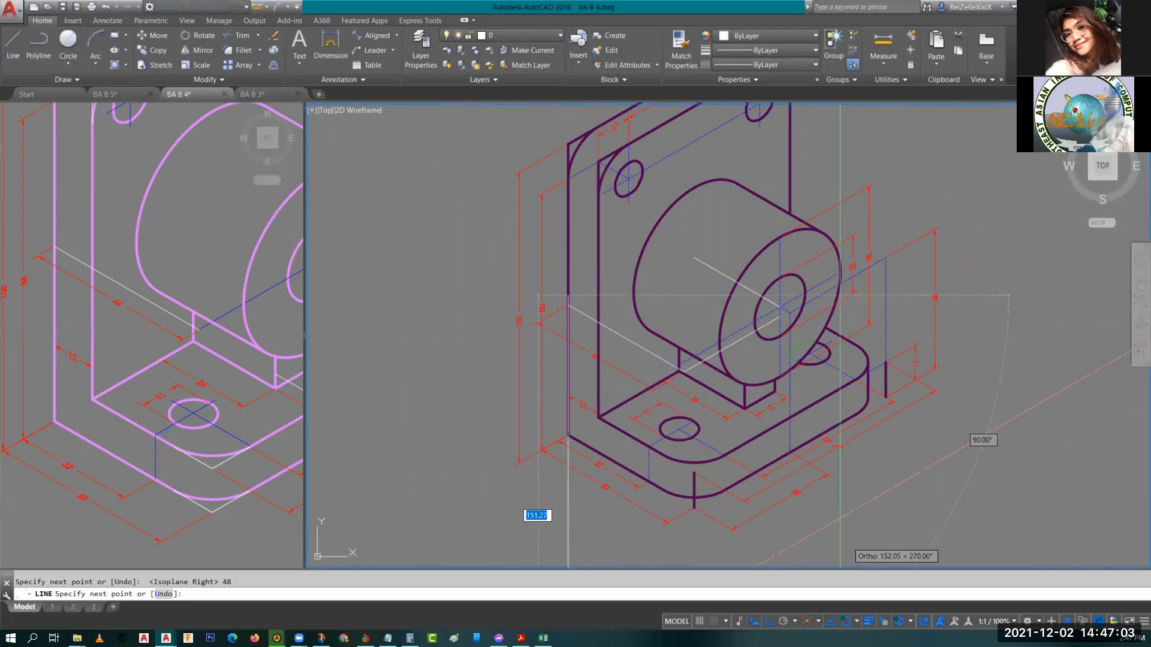
Switch to the left isoplane and continue the line 46 units from the top of the vertical line toward the back plate.
key("F5")
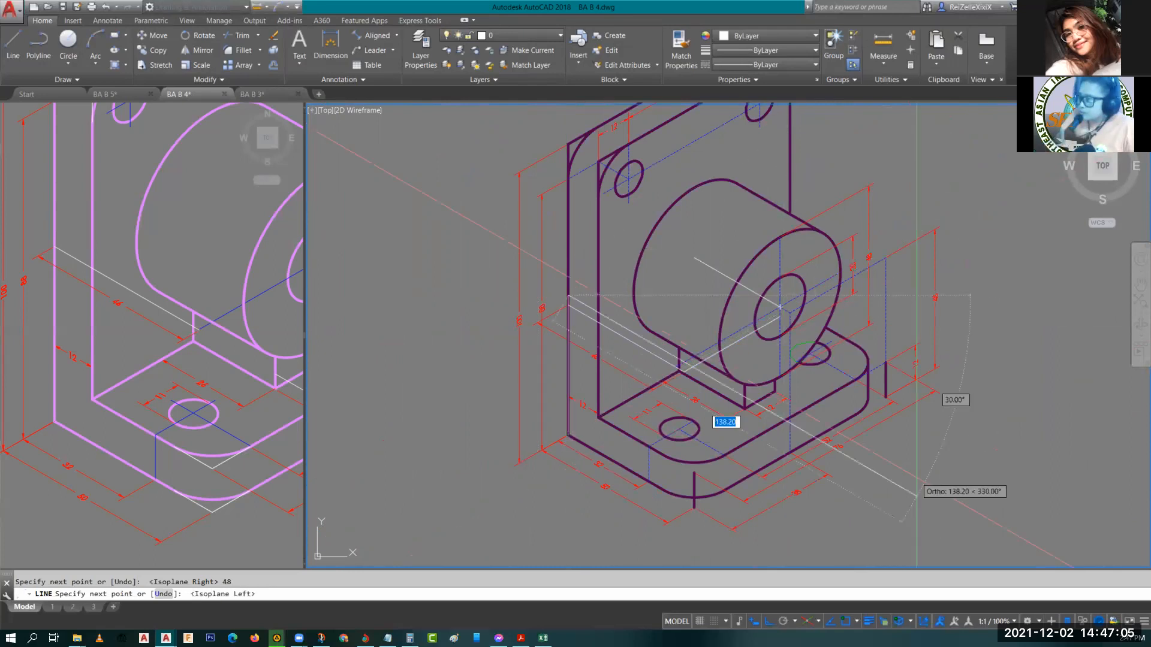
scroll(635, 416, "up", 4)
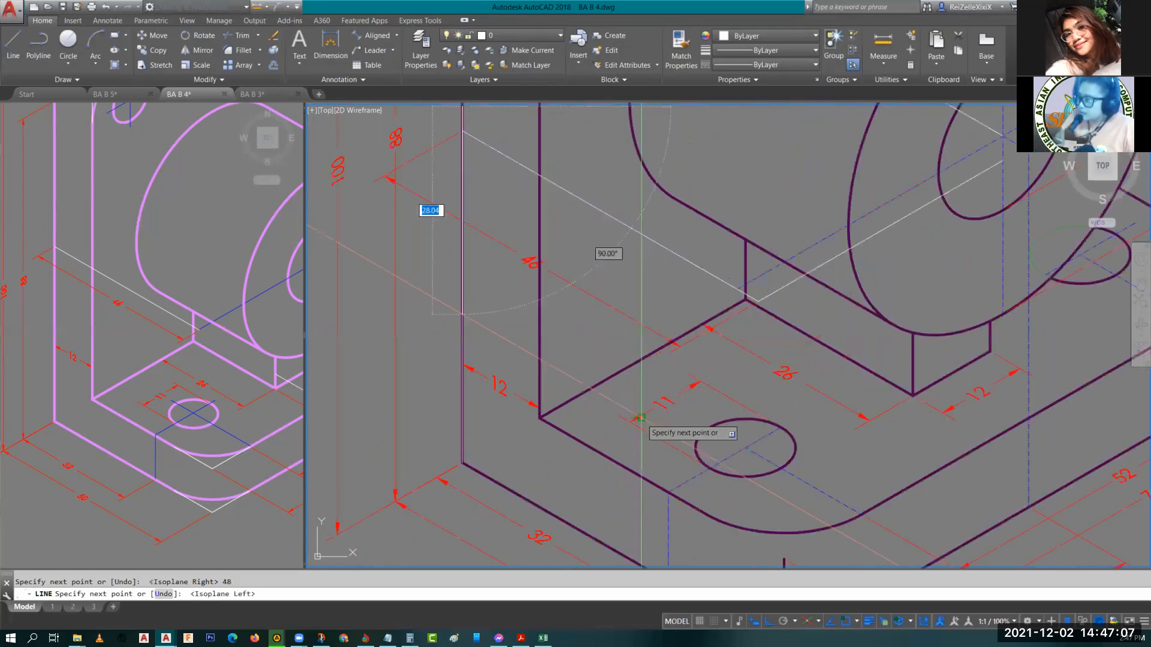
scroll(789, 363, "down", 2)
middle_click_drag(875, 403, 732, 502)
type("46")
key("Return")
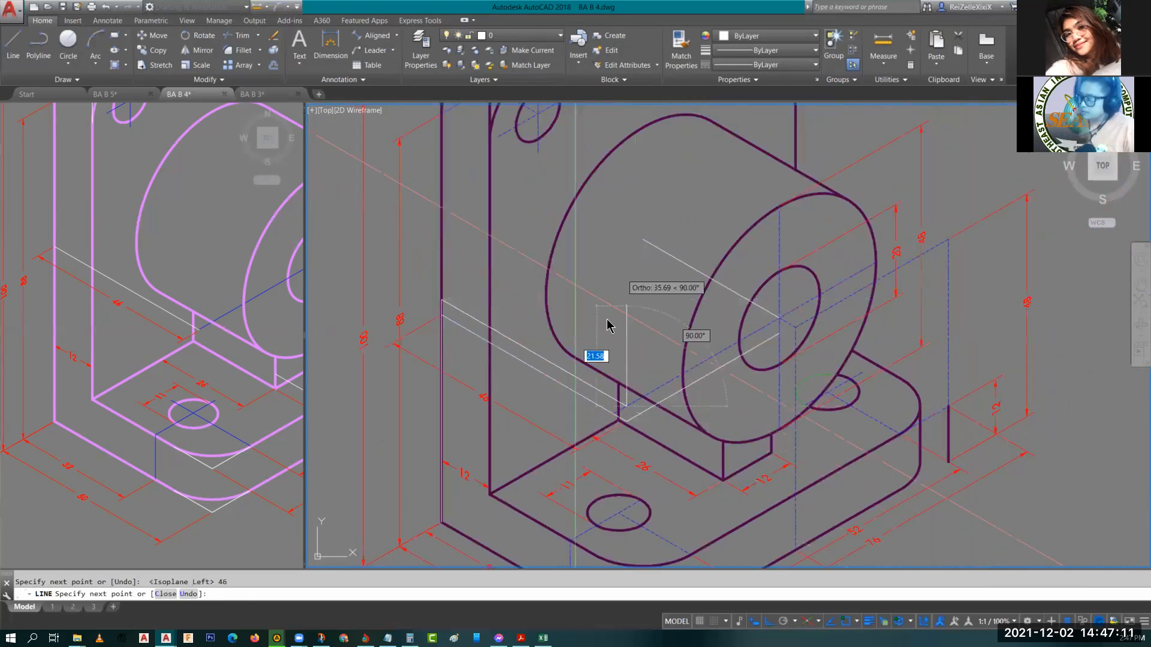
scroll(624, 359, "up", 3)
scroll(624, 432, "up", 2)
key("Escape")
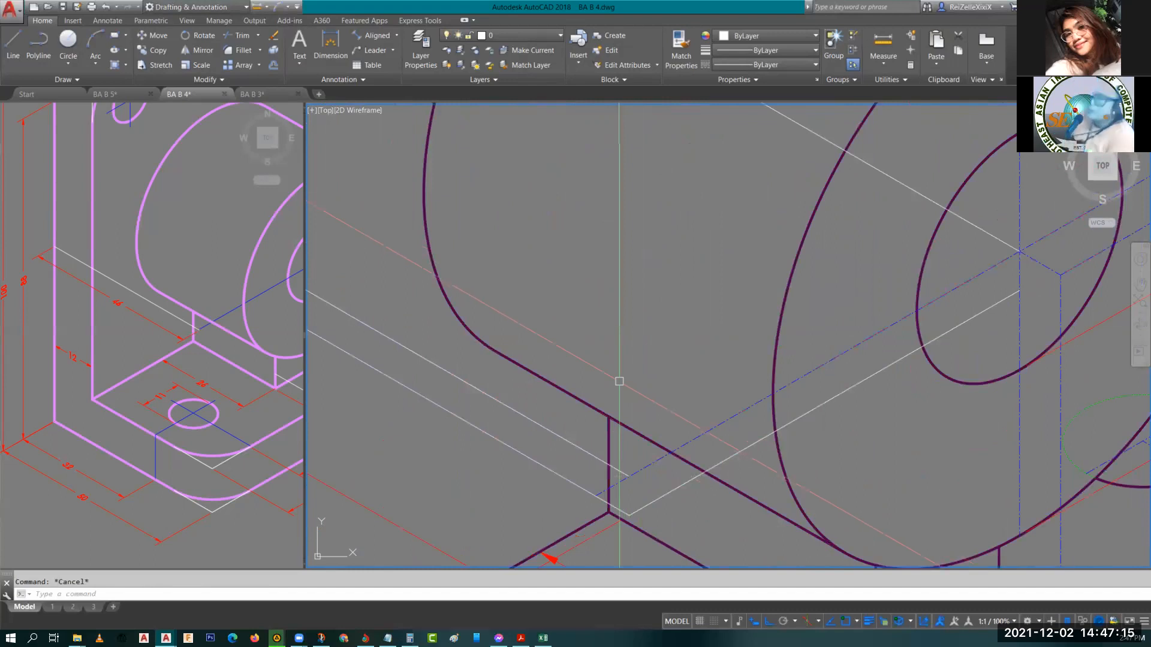
Erase the 48-unit vertical construction line drawn from the base's front corner.
scroll(602, 504, "down", 4)
scroll(593, 523, "down", 2)
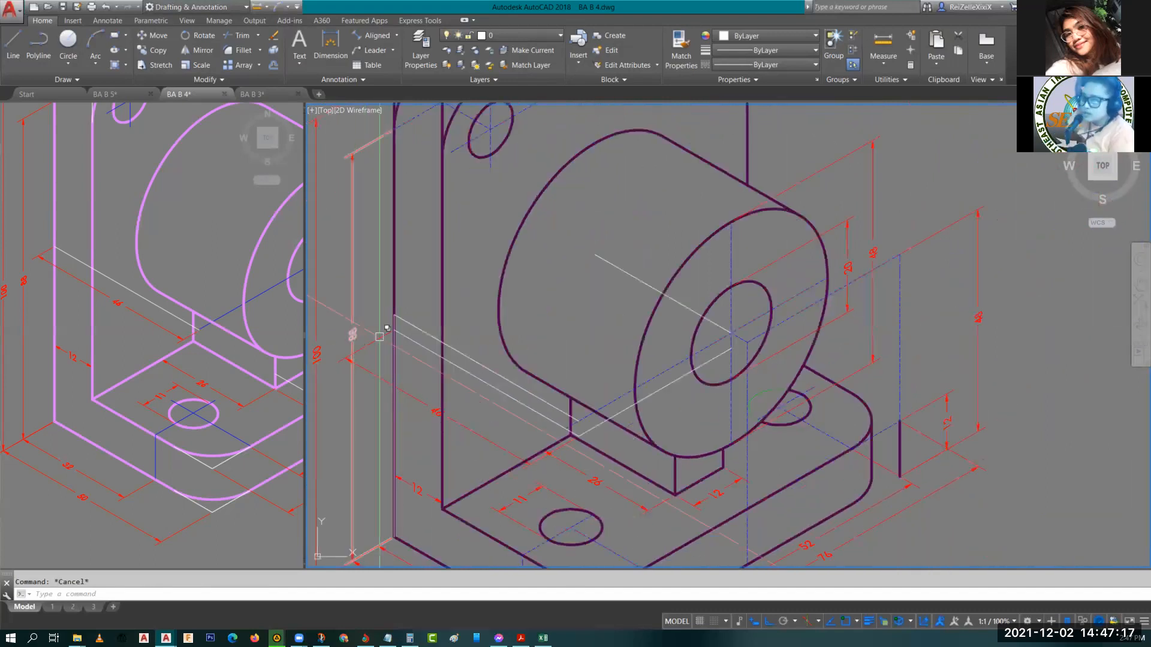
scroll(395, 335, "up", 5)
left_click(396, 335)
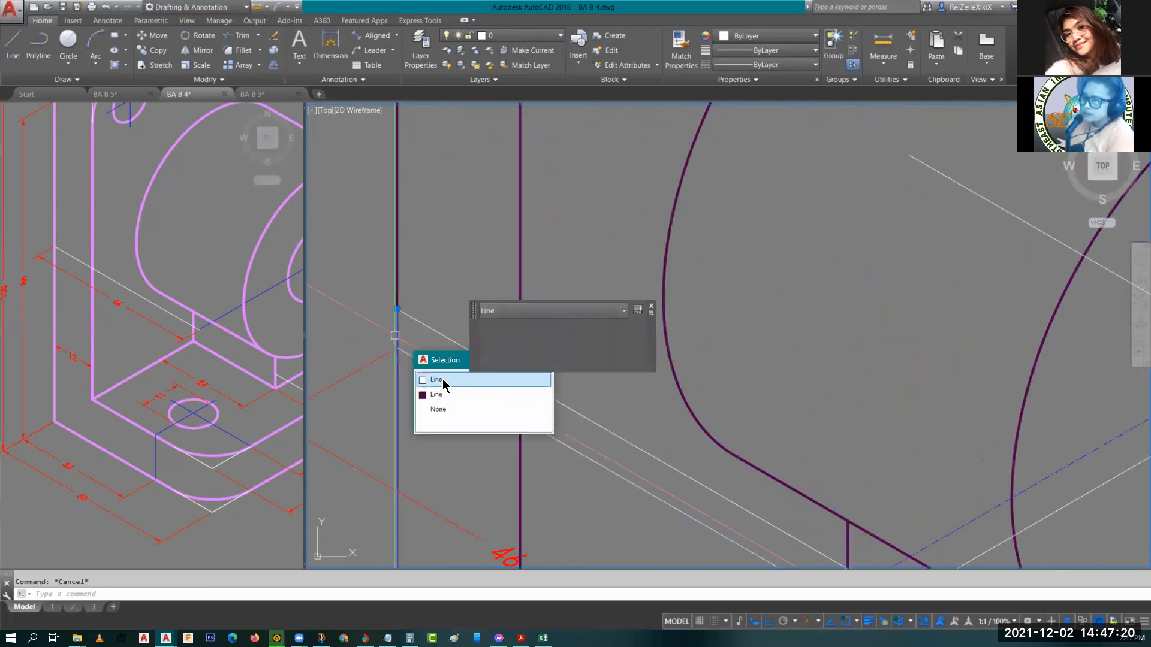
key("Delete")
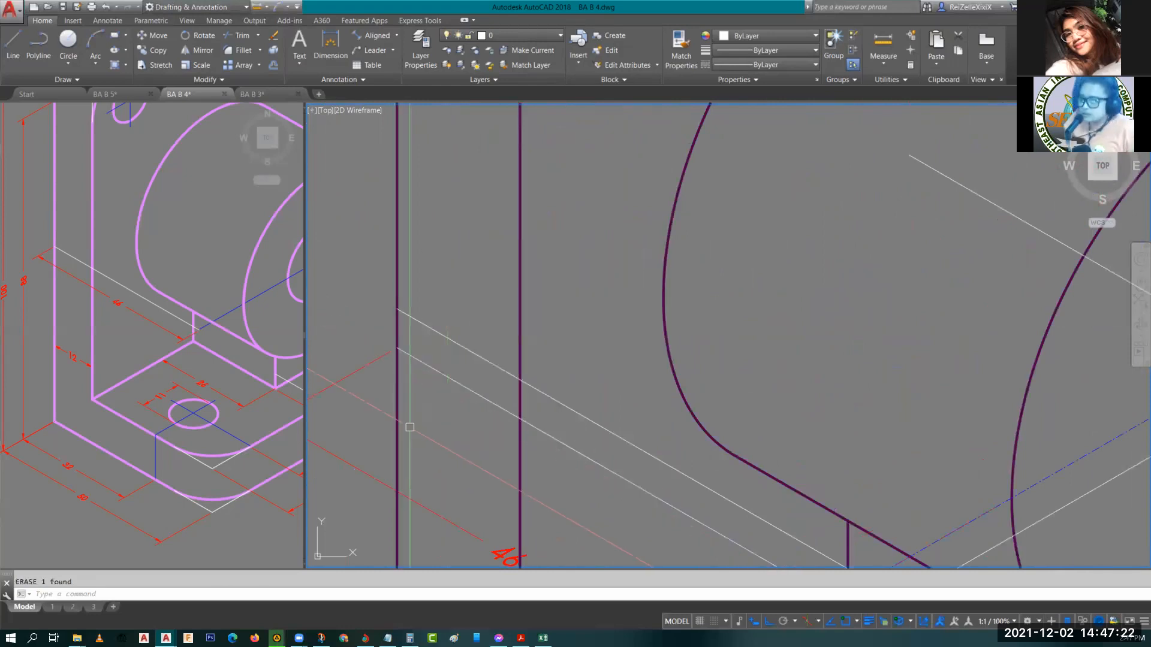
scroll(410, 413, "down", 4)
left_click(380, 397)
type("m")
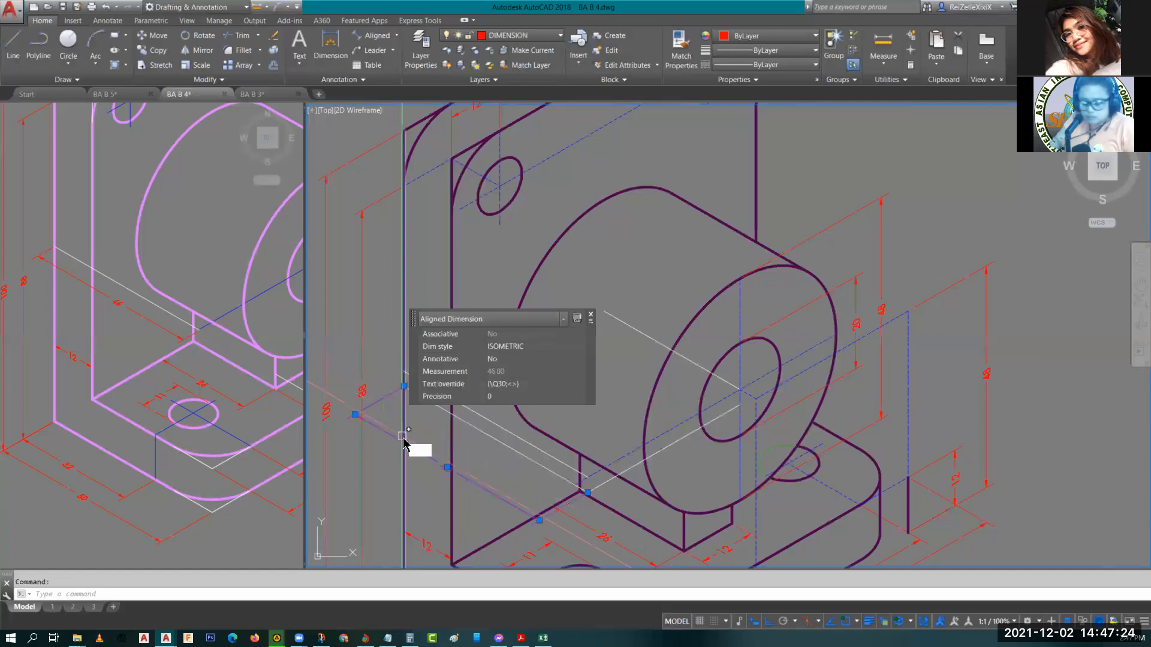
key("Return")
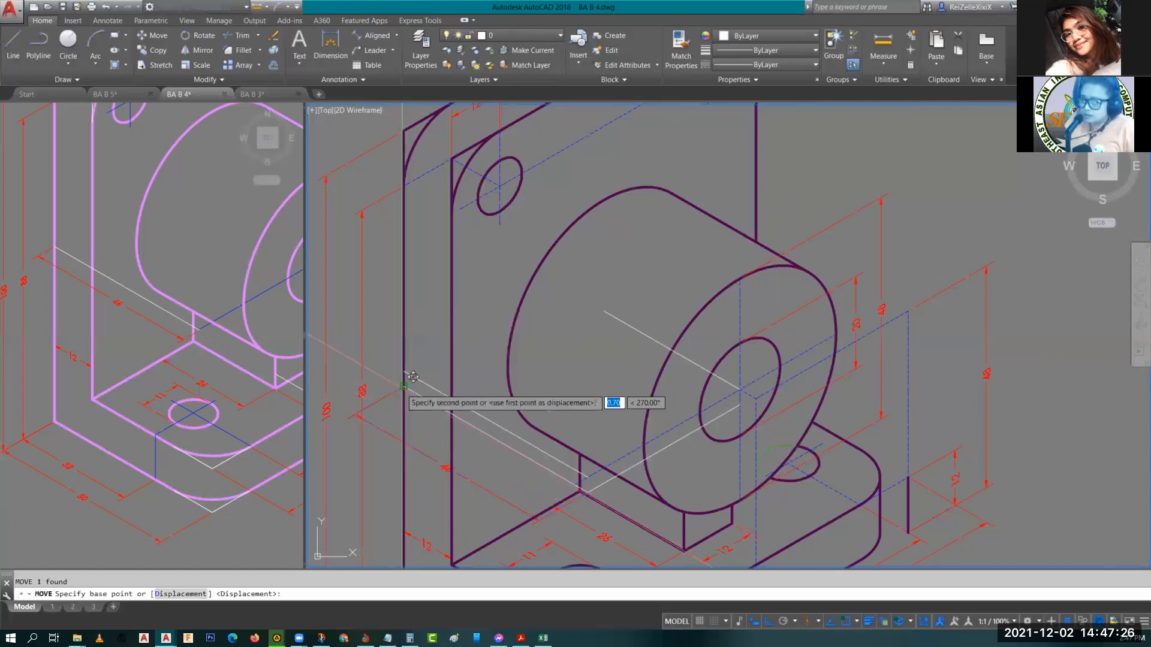
left_click(403, 375)
key("Escape")
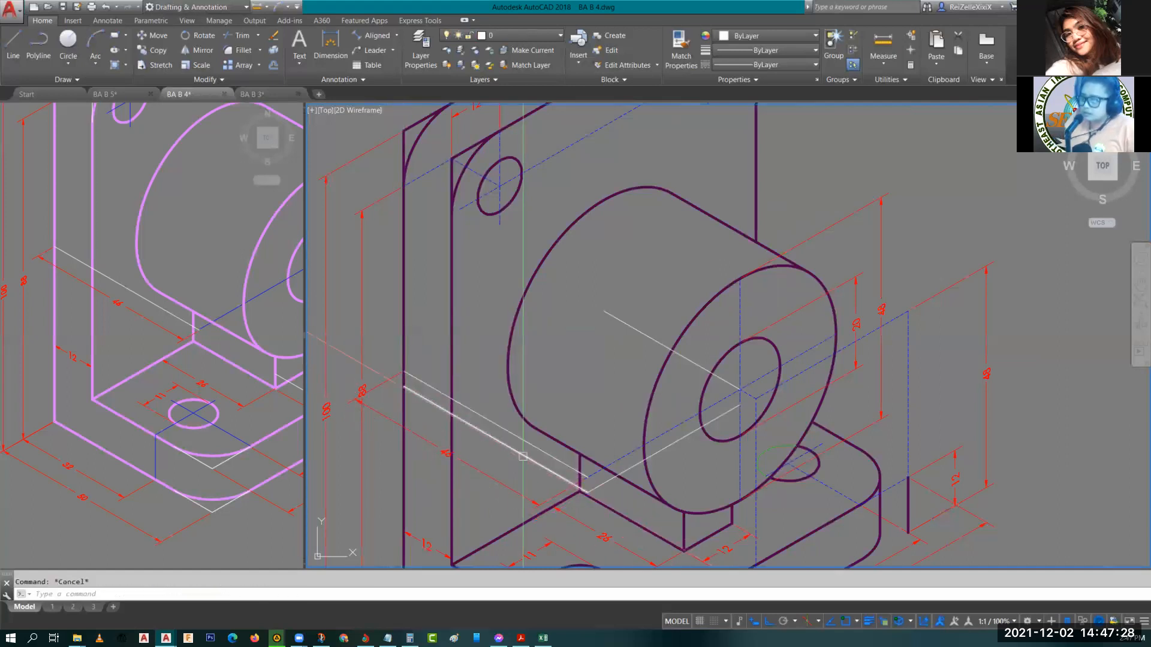
Erase the 46-unit construction line running toward the back plate.
scroll(518, 443, "up", 2)
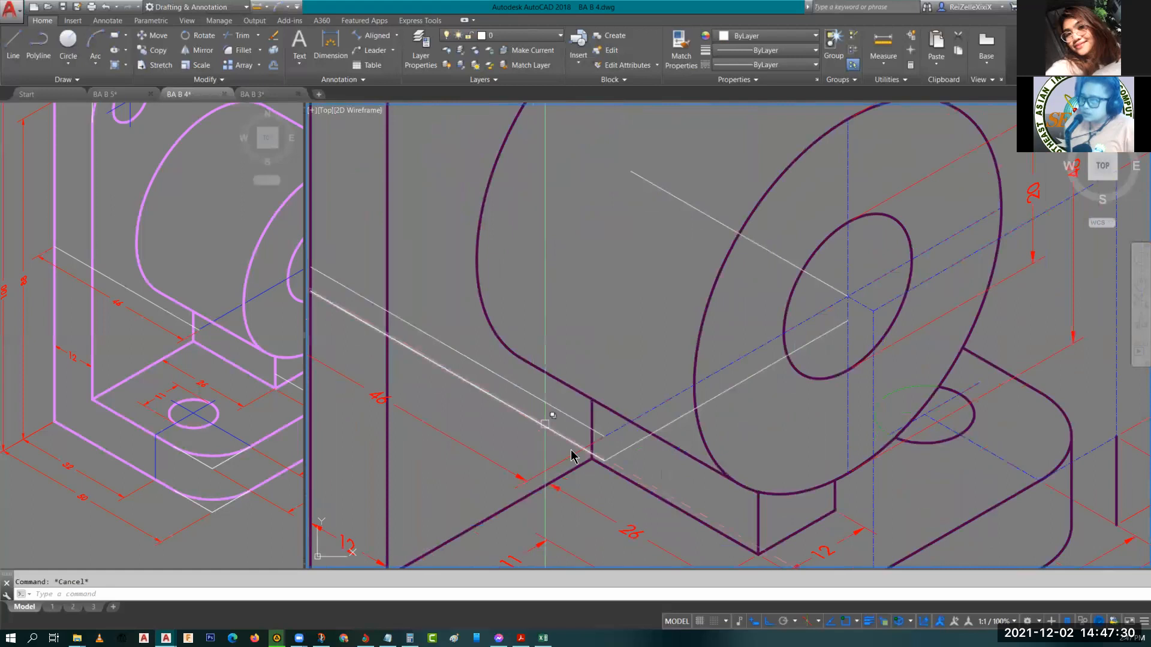
left_click(598, 459)
key("Delete")
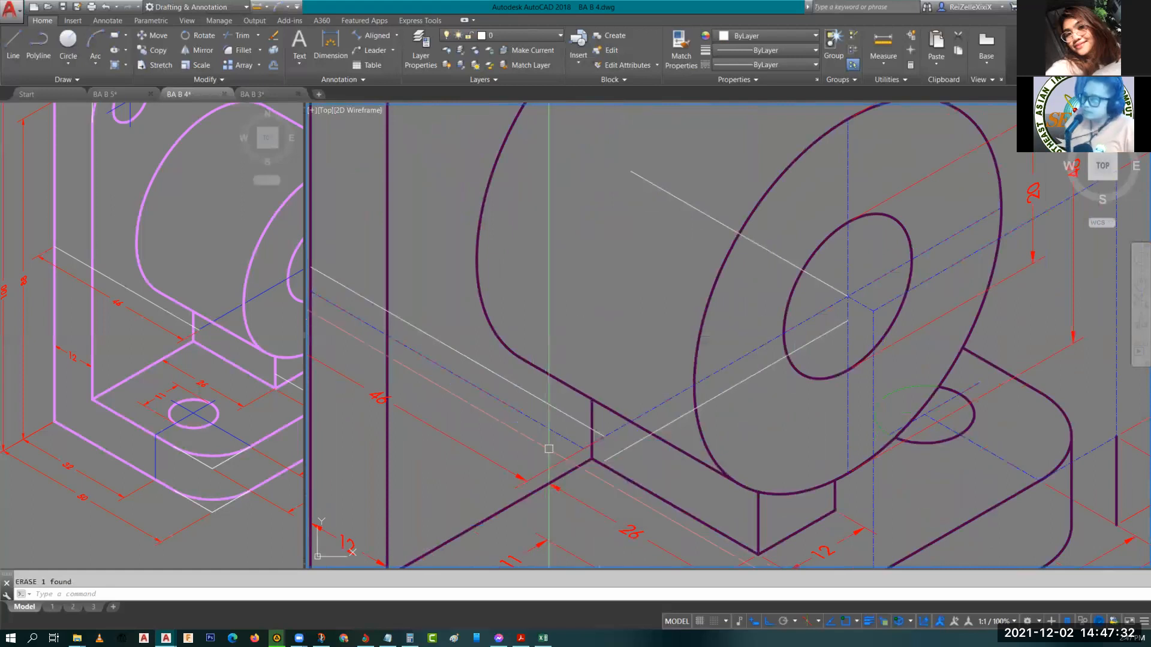
Move the blue center line between the back plate and the boss upward to the back plate's edge.
middle_click_drag(427, 372, 588, 371)
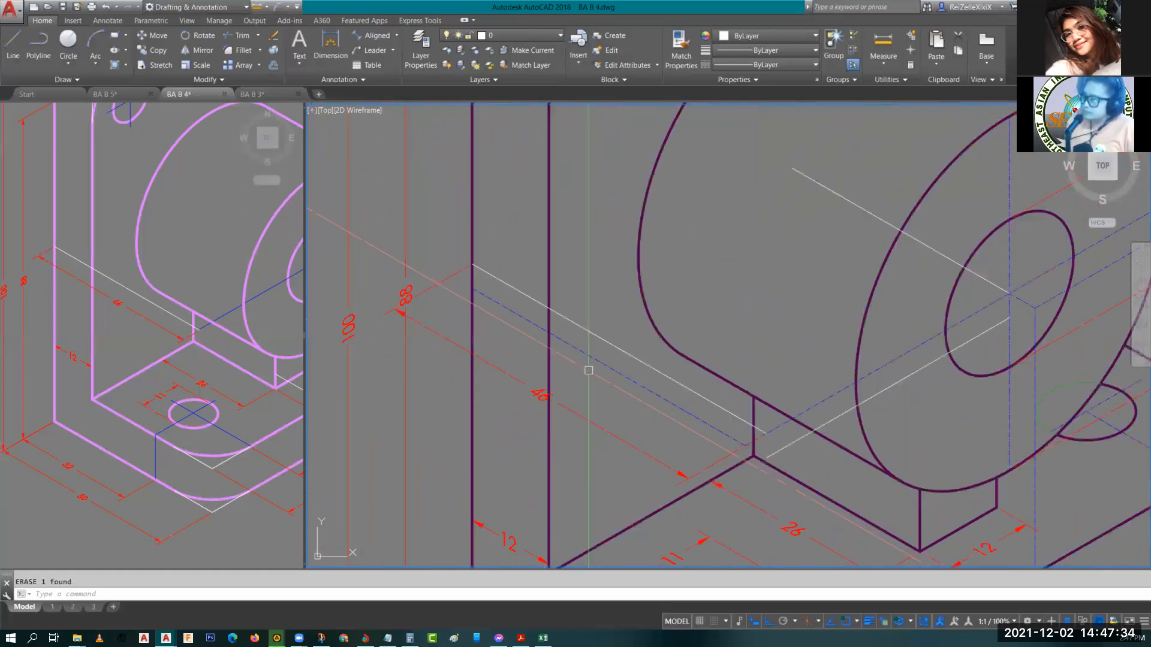
left_click(634, 357)
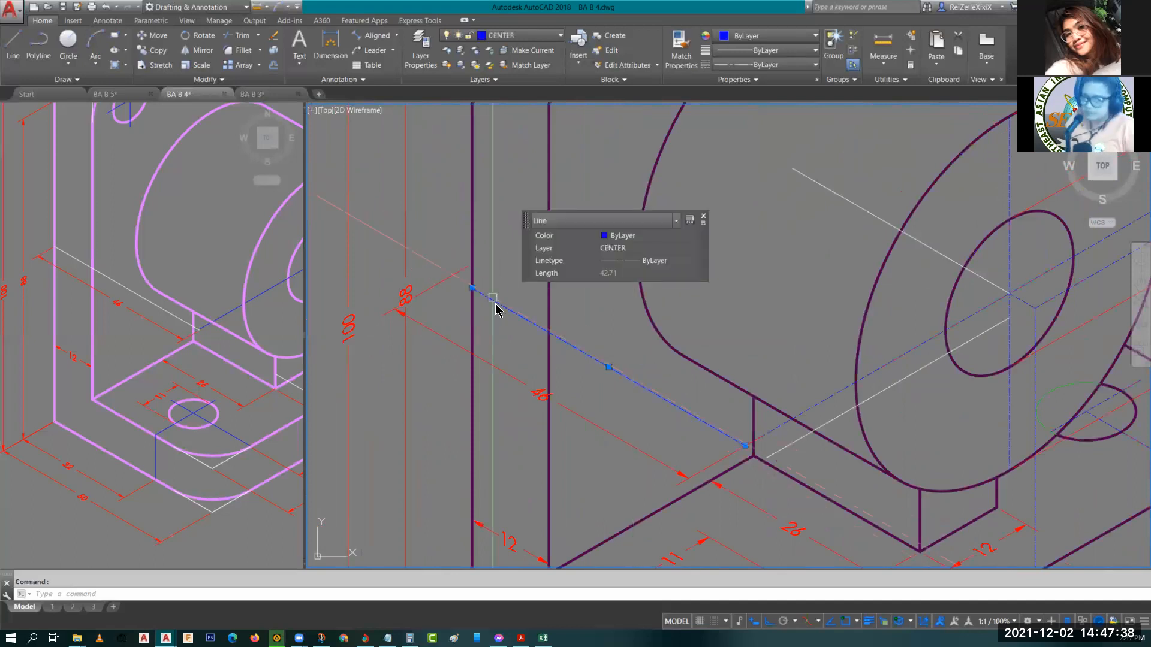
type("m")
key("Return")
left_click(472, 288)
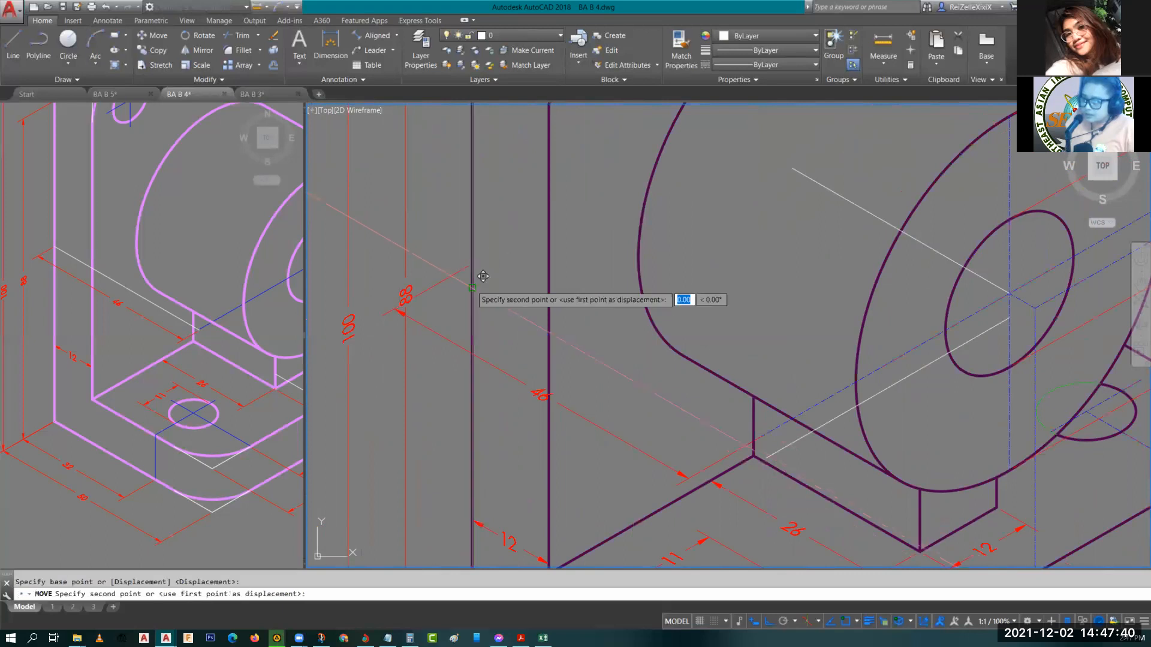
left_click(483, 253)
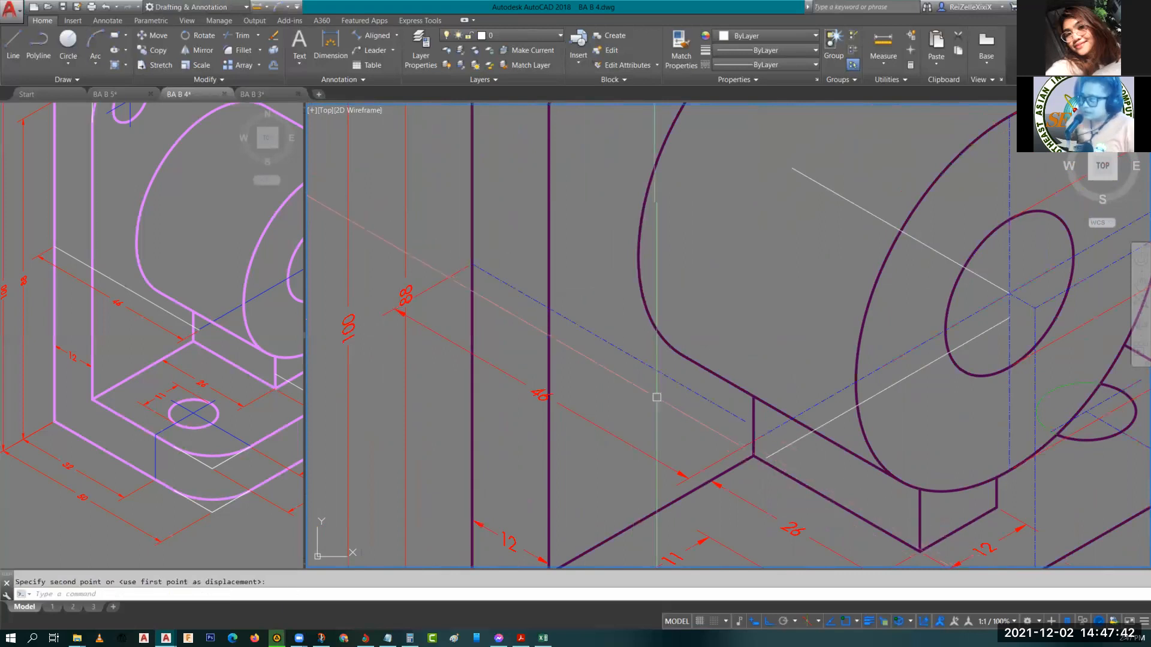
type("ex")
key("Return")
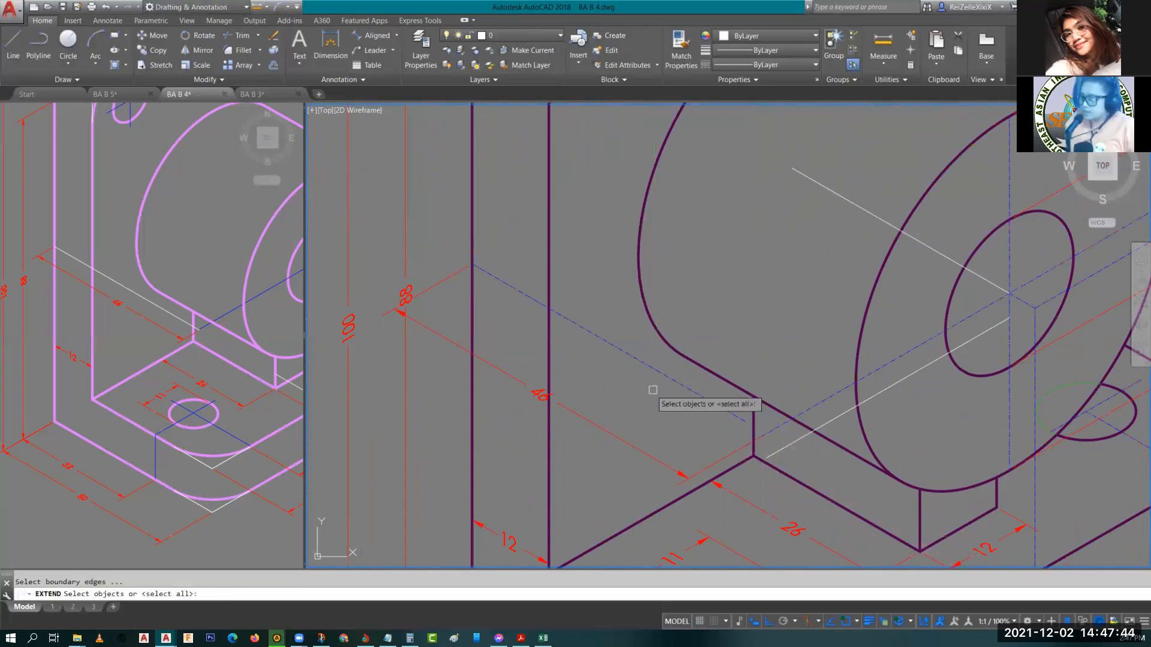
key("Return")
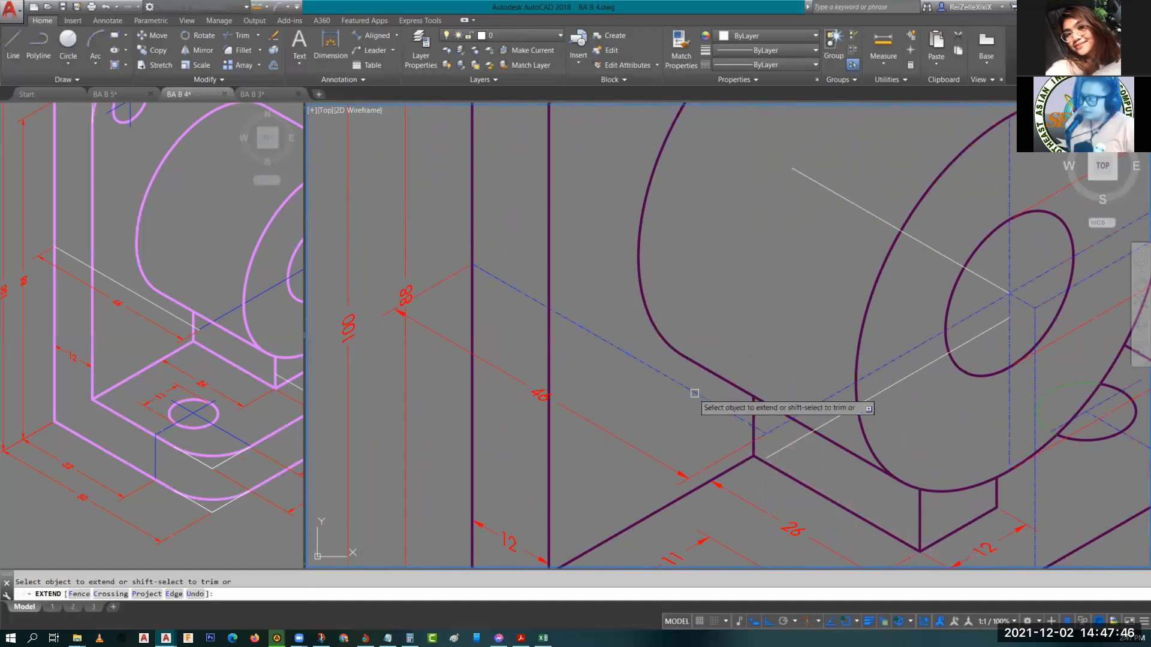
key("Escape")
scroll(724, 395, "down", 2)
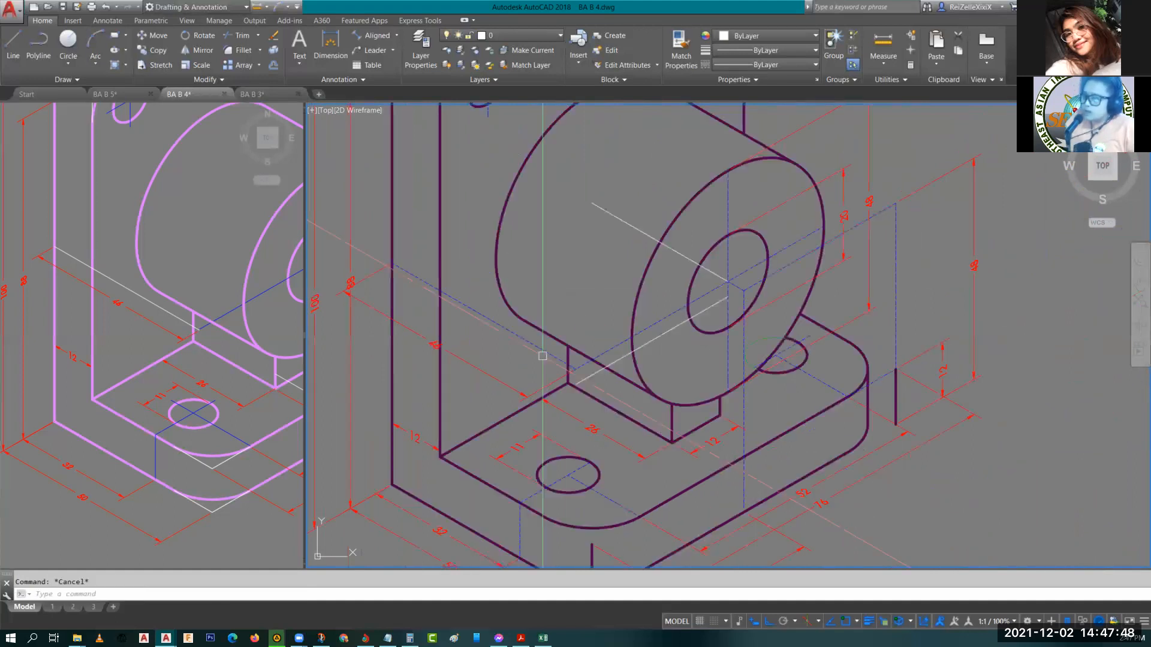
scroll(537, 345, "down", 1)
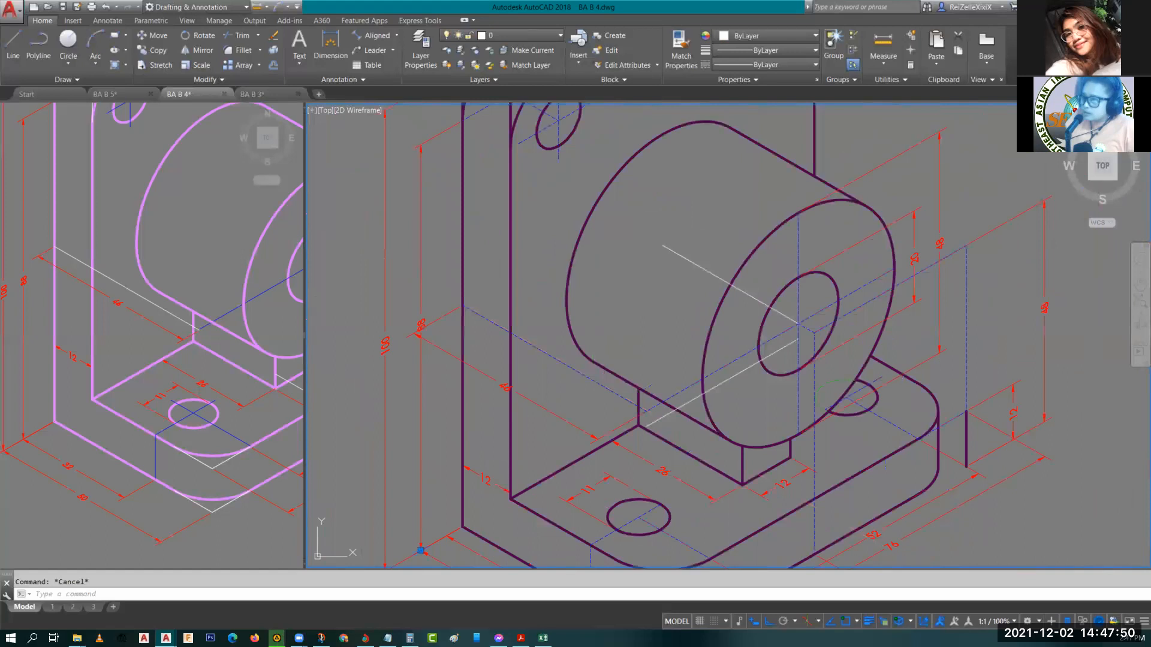
left_click(421, 550)
left_click(420, 324)
left_click(421, 299)
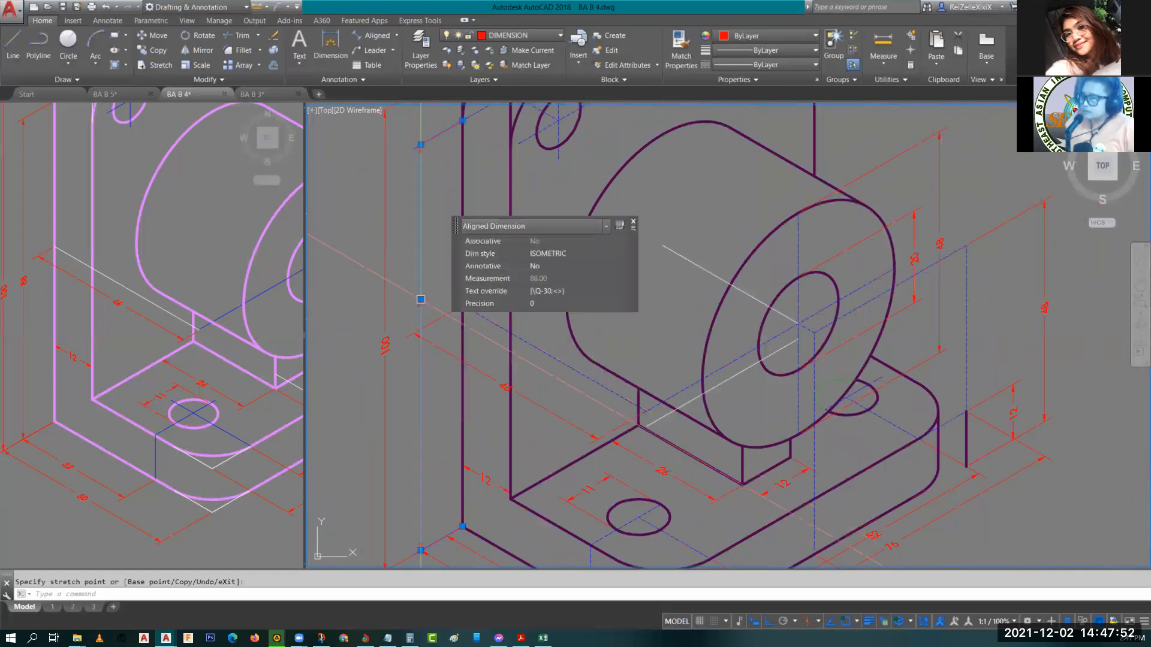
key("Escape")
middle_click_drag(582, 416, 528, 375)
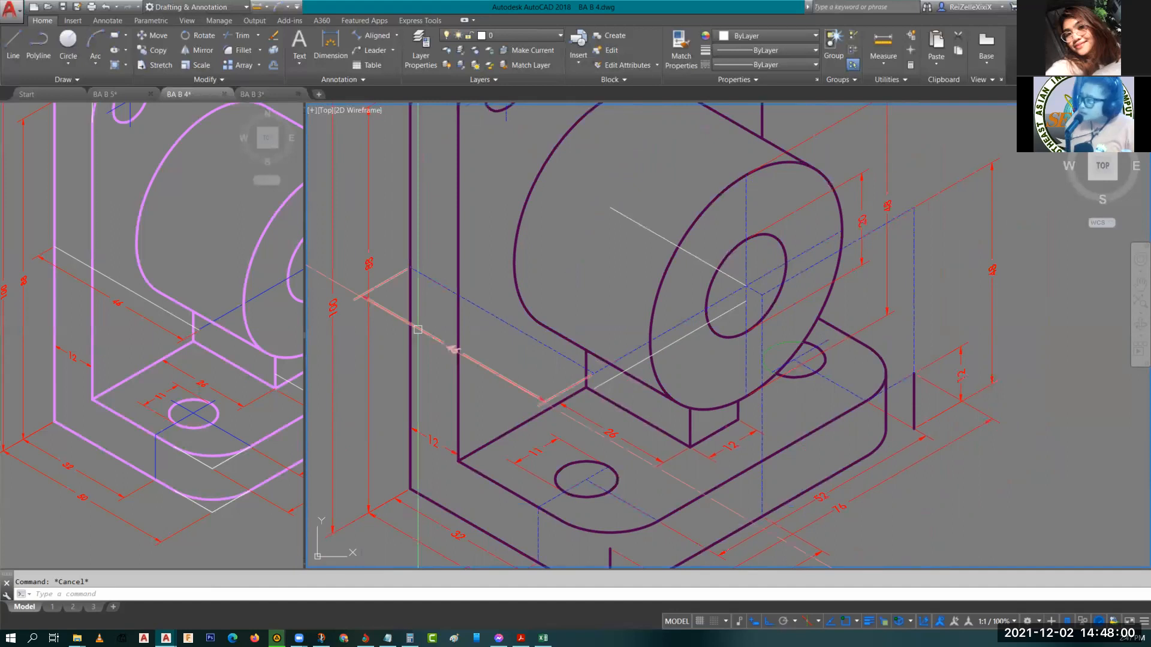
Erase the two white construction lines crossing the boss near its hole center.
scroll(1019, 258, "up", 2)
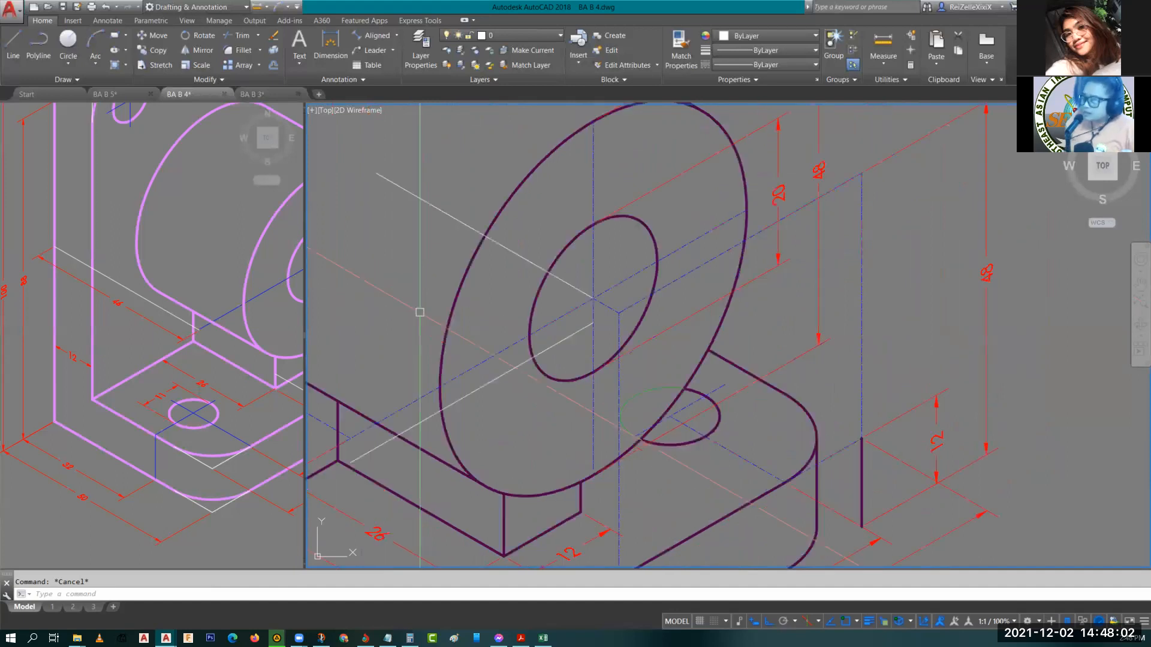
scroll(420, 311, "up", 3)
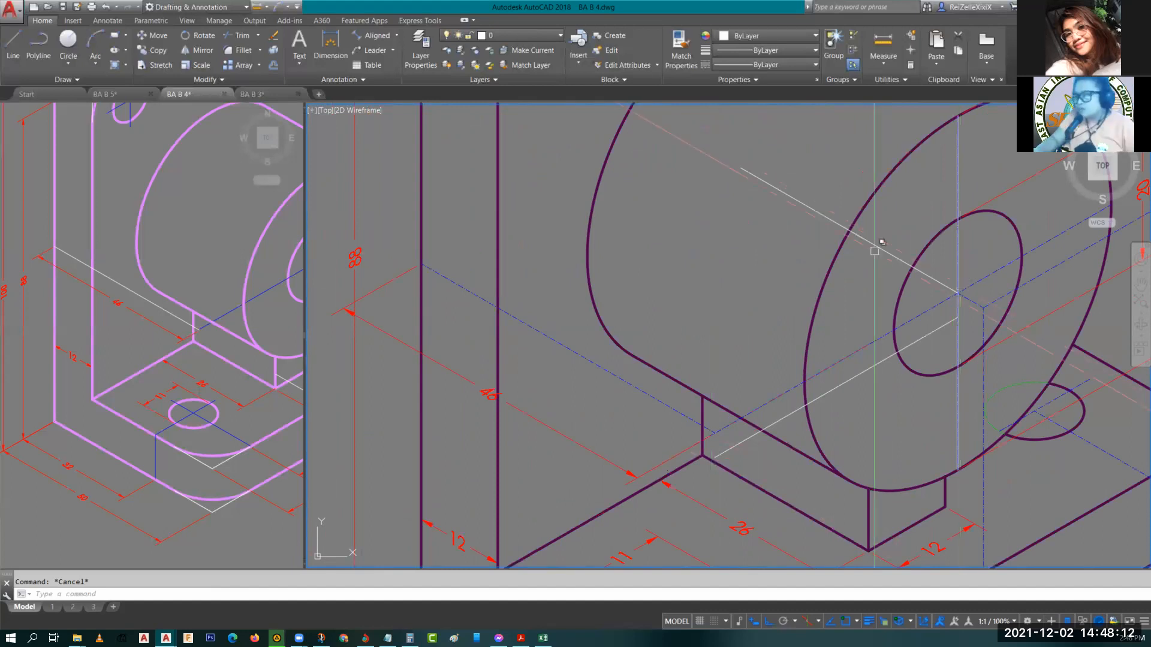
left_click(811, 213)
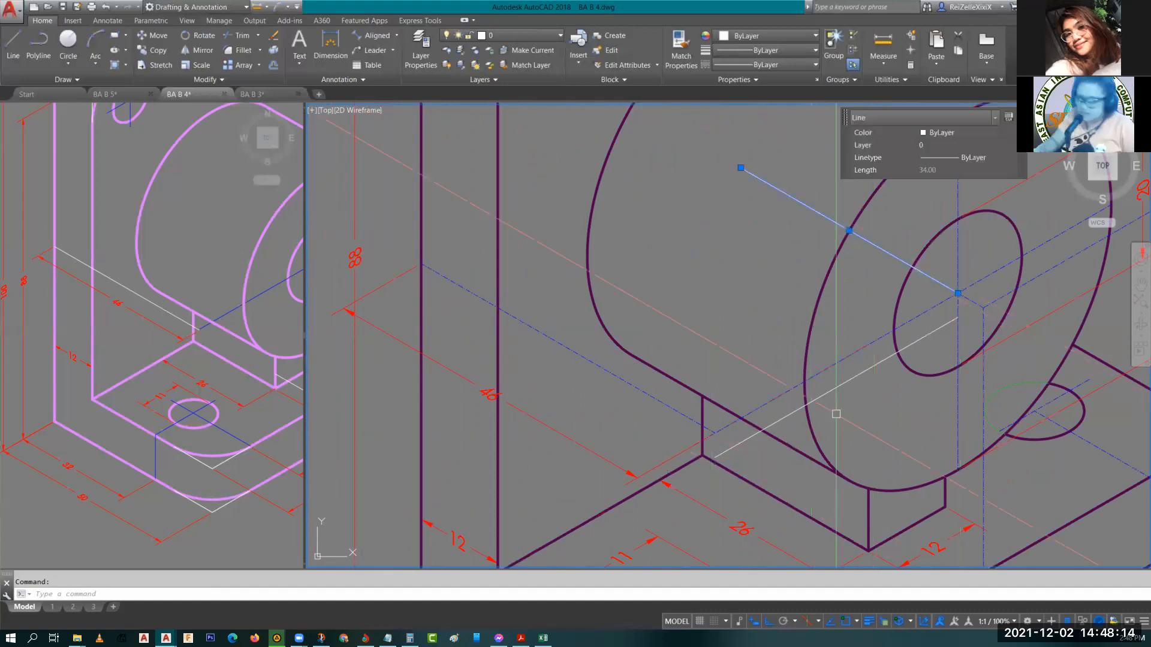
left_click(798, 424)
type("E")
key("Return")
scroll(798, 424, "down", 8)
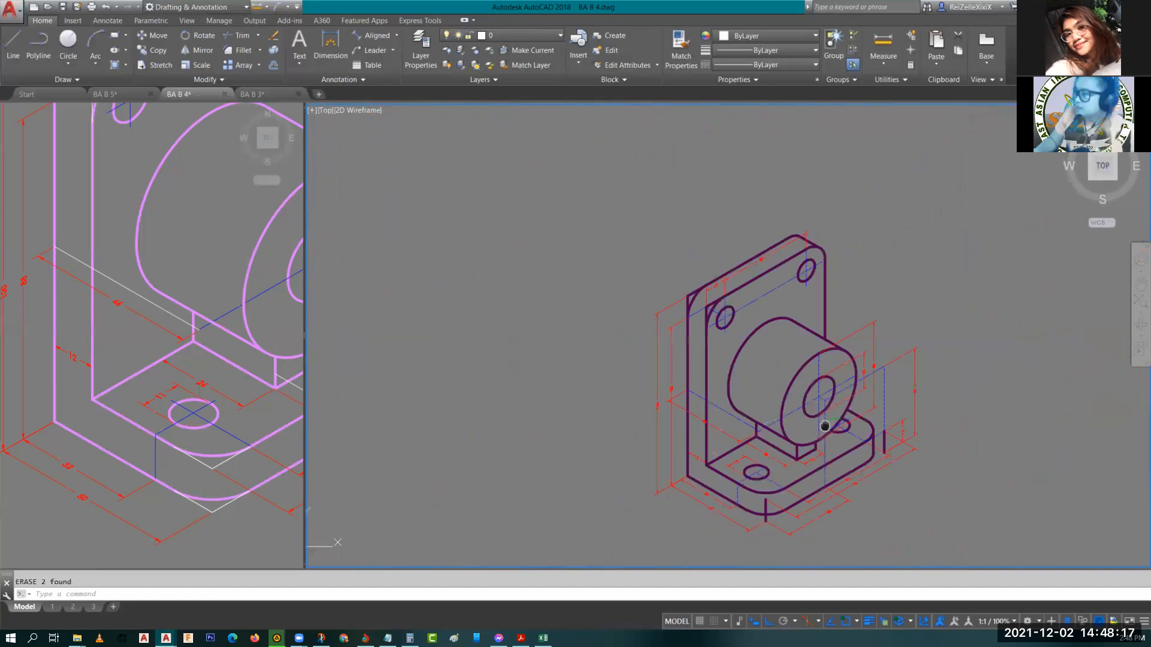
scroll(777, 367, "up", 7)
scroll(776, 366, "down", 1)
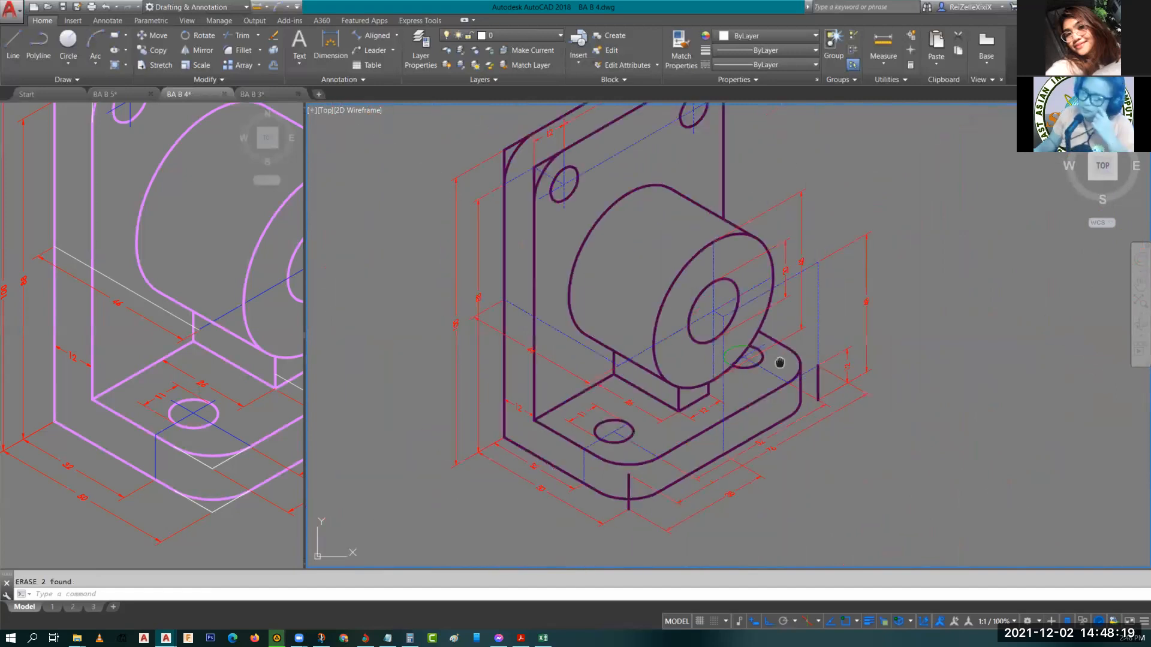
scroll(773, 383, "down", 1)
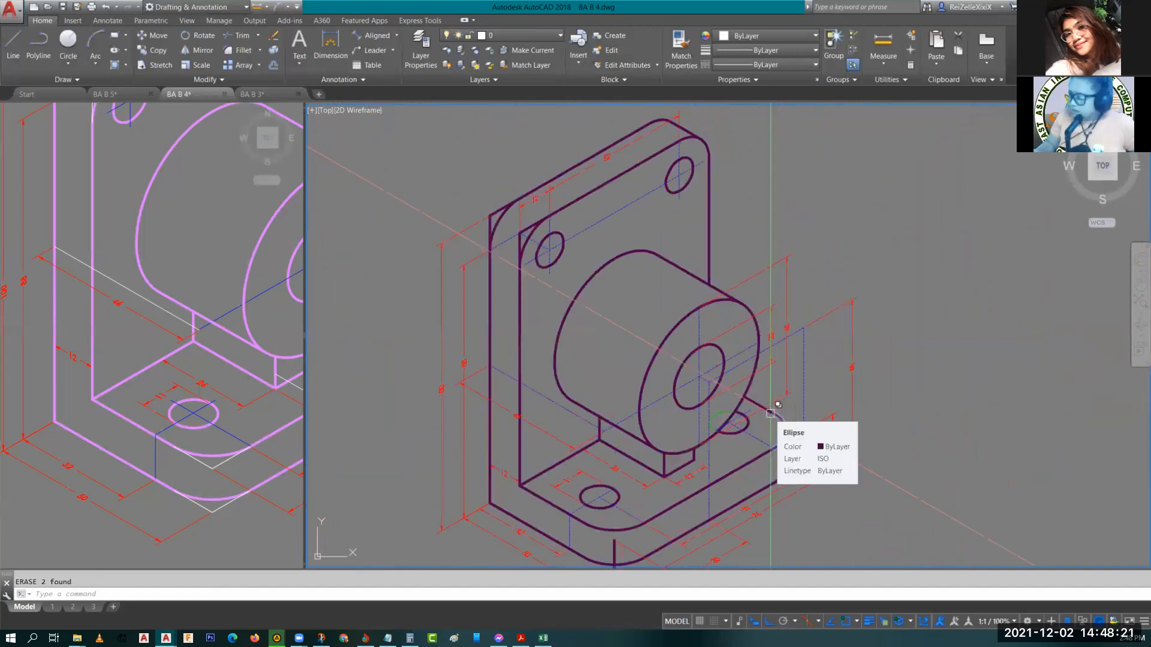
middle_click_drag(772, 463, 739, 390)
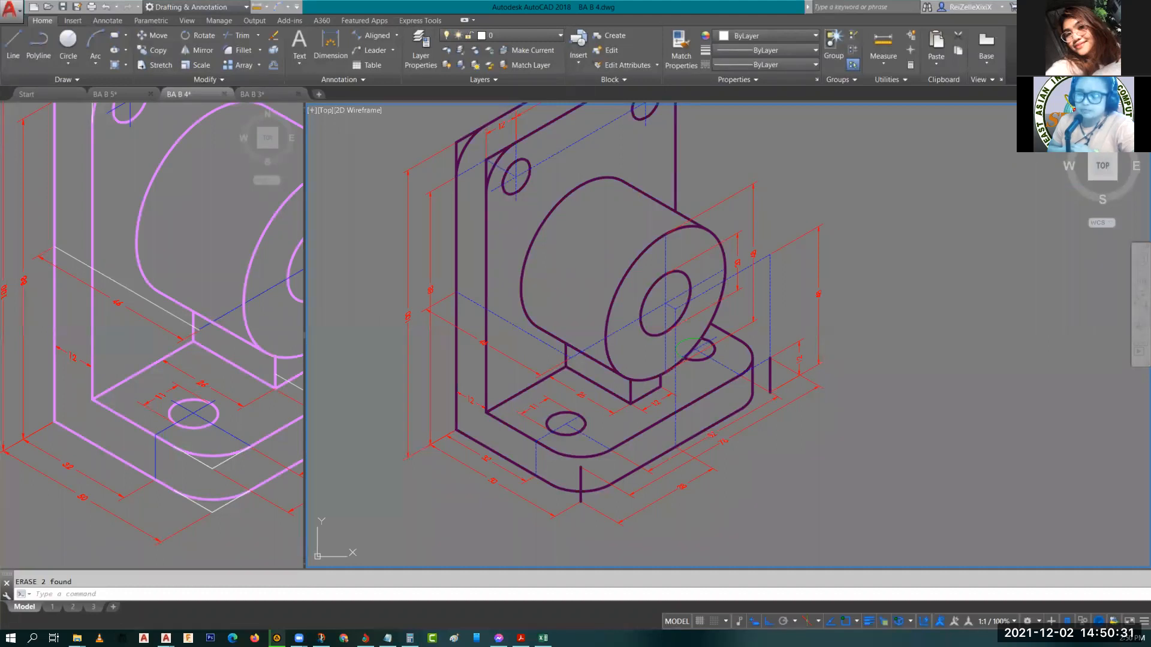
key("Return")
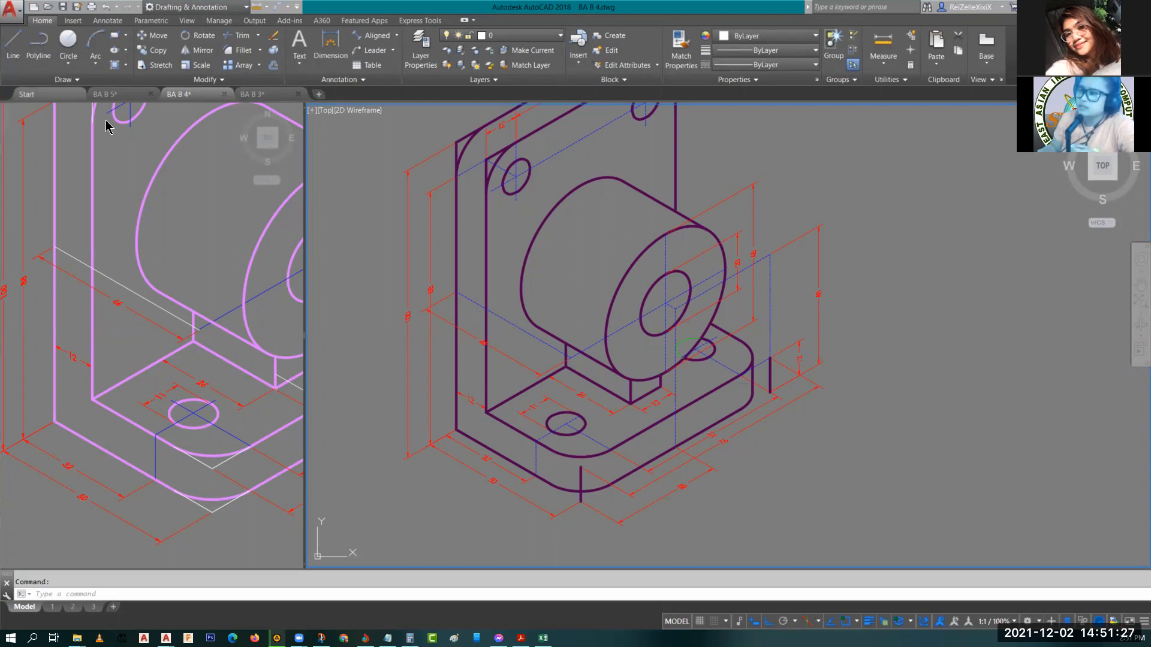
Switch between the BA B 3, BA B 5 and BA B 4 drawing tabs to compare them.
left_click(267, 94)
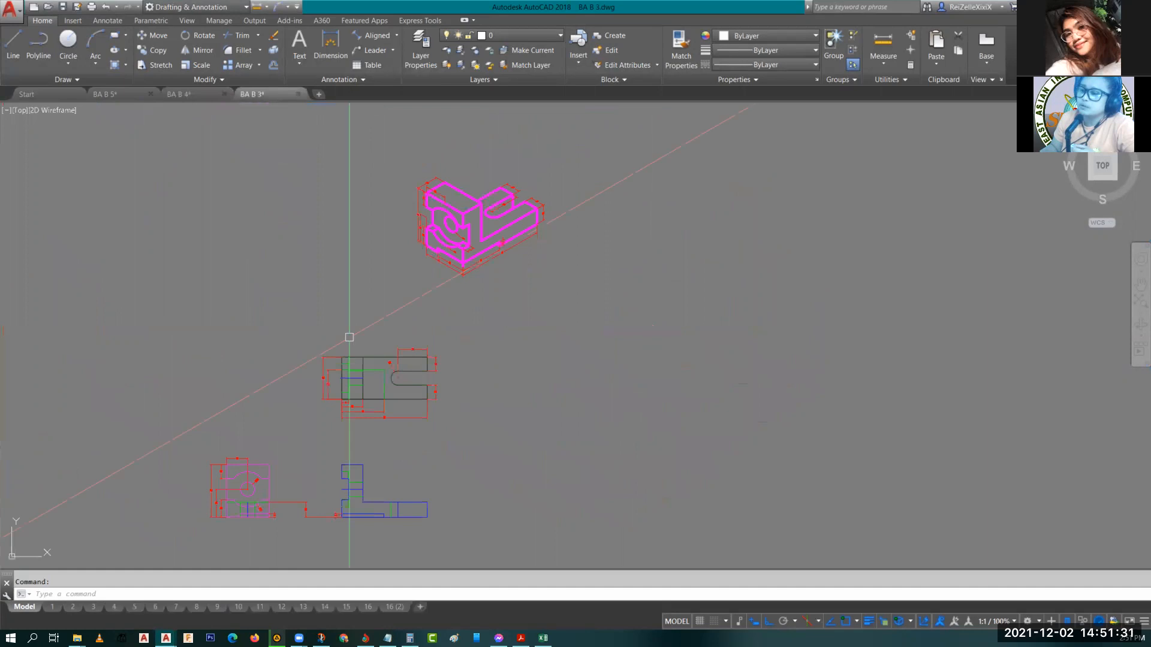
scroll(491, 179, "up", 8)
scroll(521, 204, "up", 5)
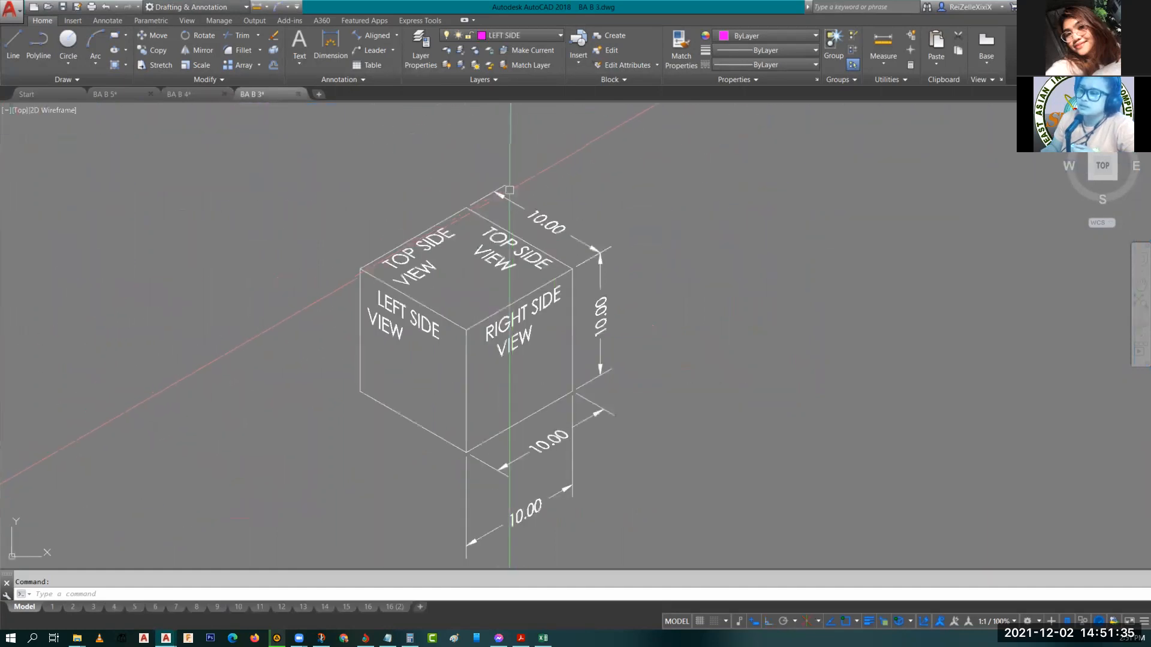
scroll(497, 227, "down", 3)
left_click(186, 95)
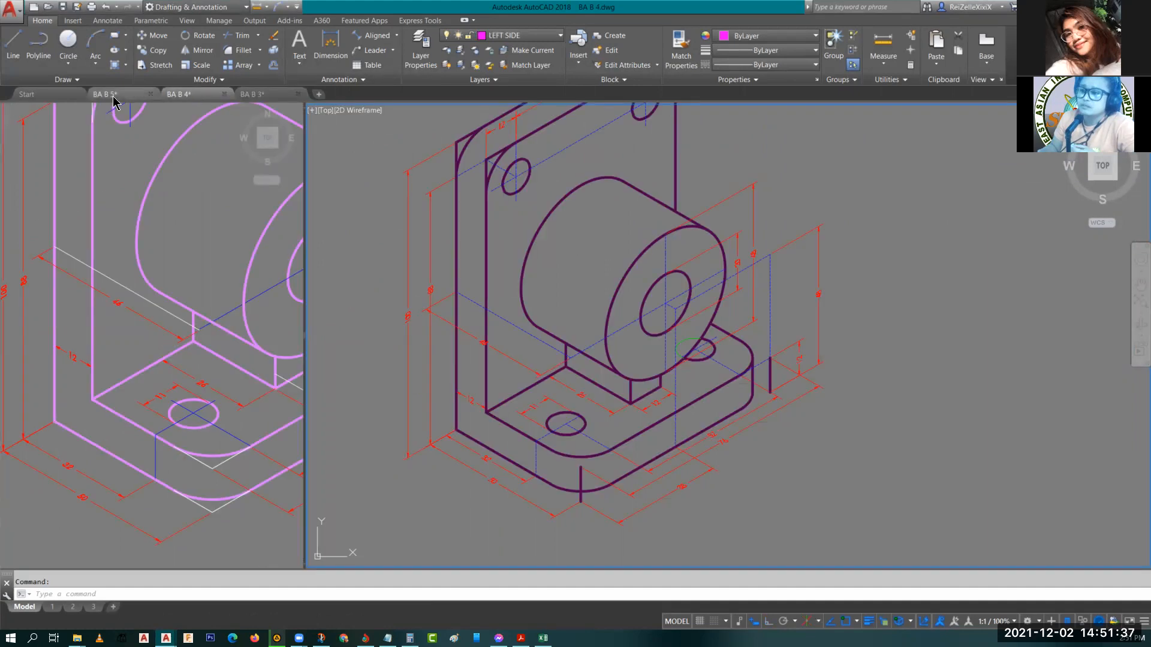
left_click(113, 96)
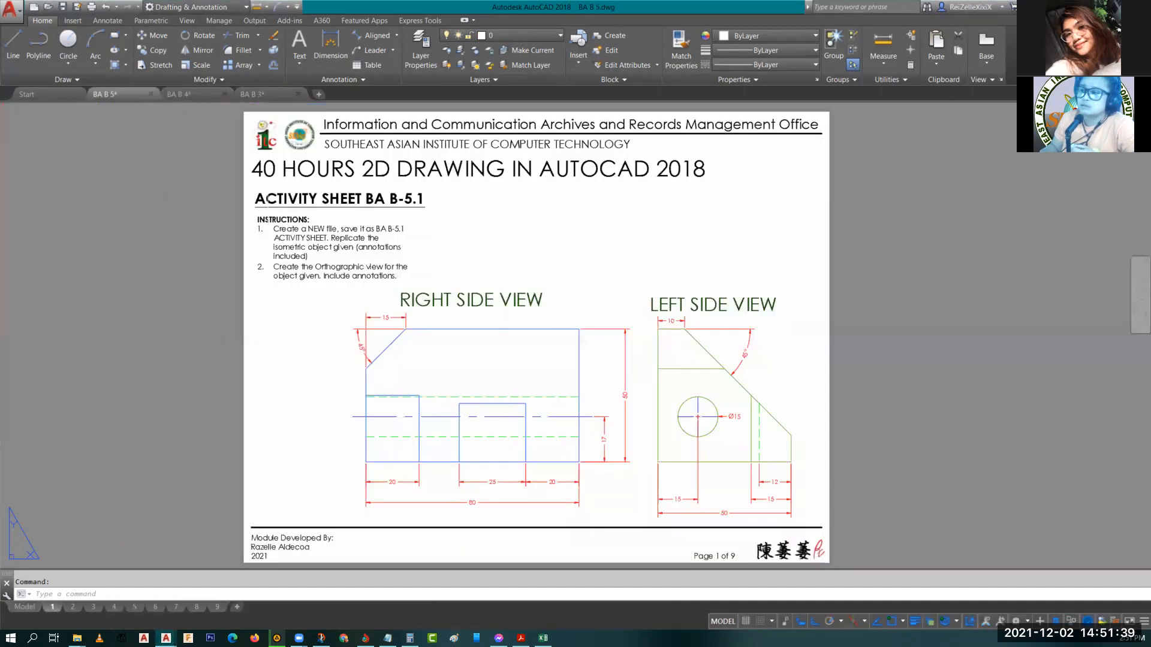
left_click(168, 94)
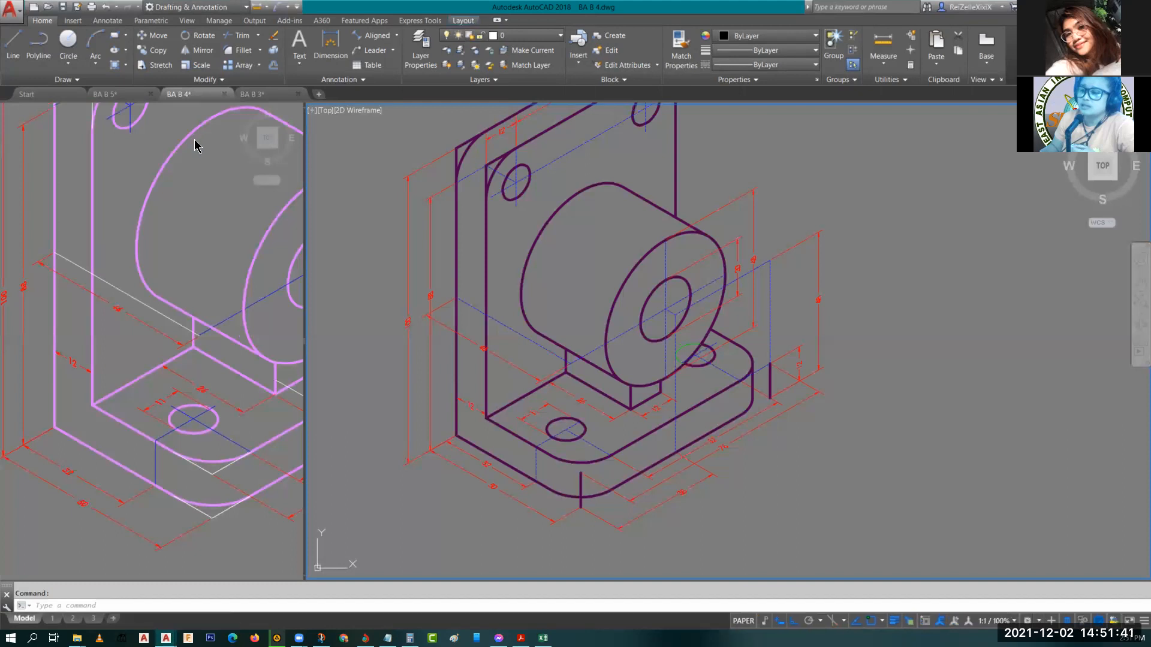
middle_click_drag(504, 257, 529, 402)
middle_click_drag(580, 440, 575, 331)
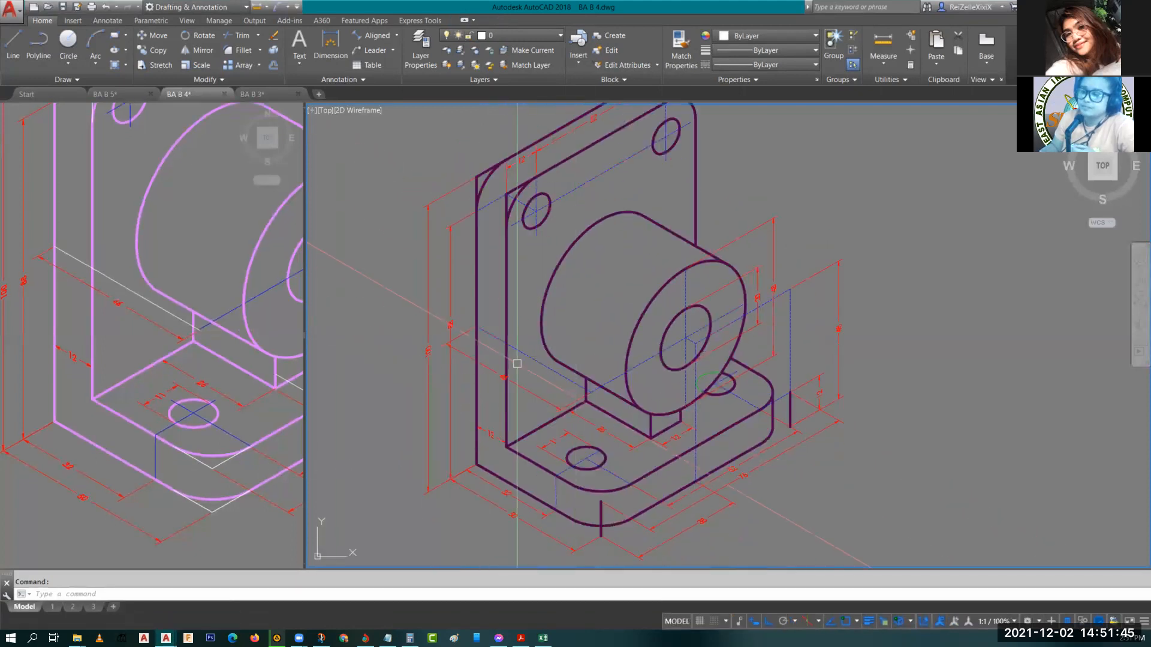